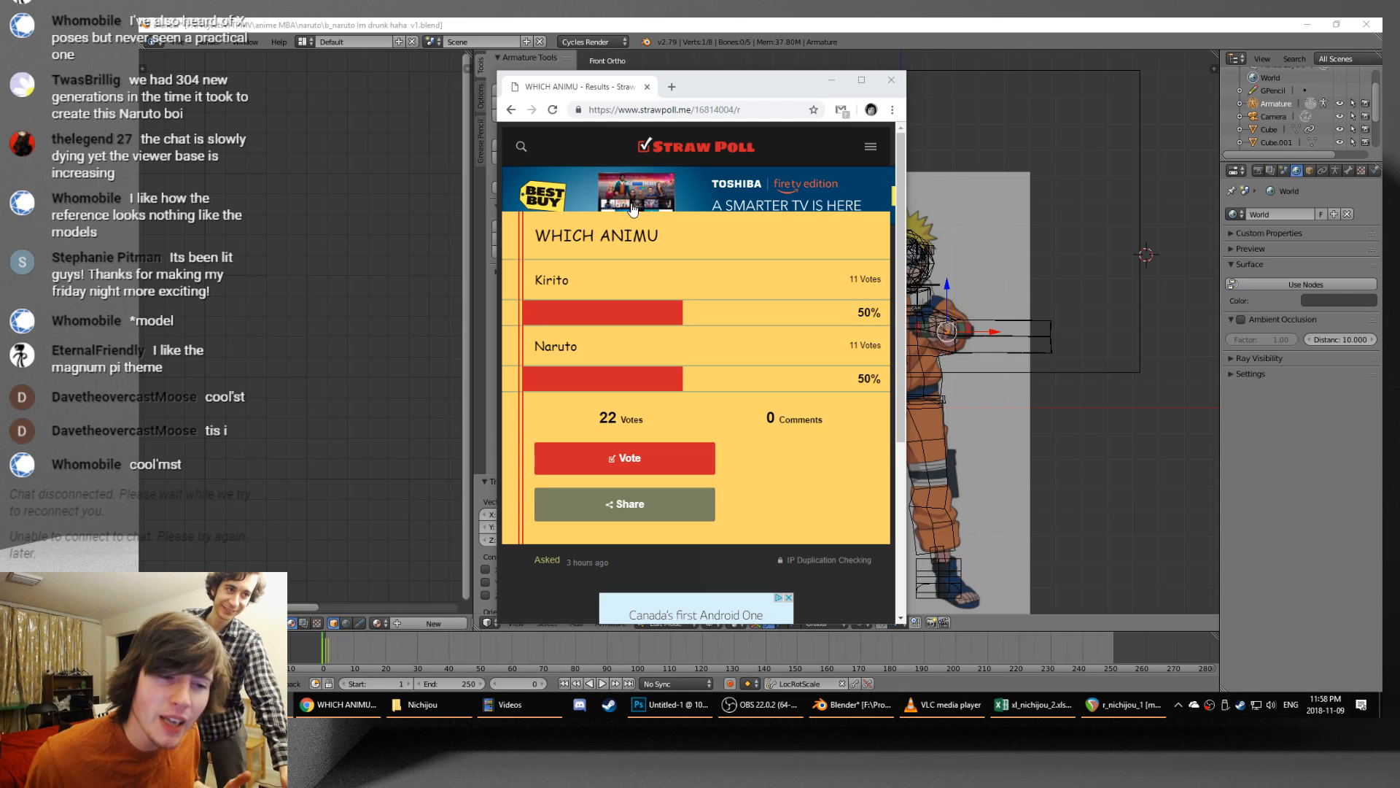
- Switch to Blender and reopen the armature in Edit Mode, viewed from an angle around the torso
{"action": "left_click", "coordinate": [1143, 24]}
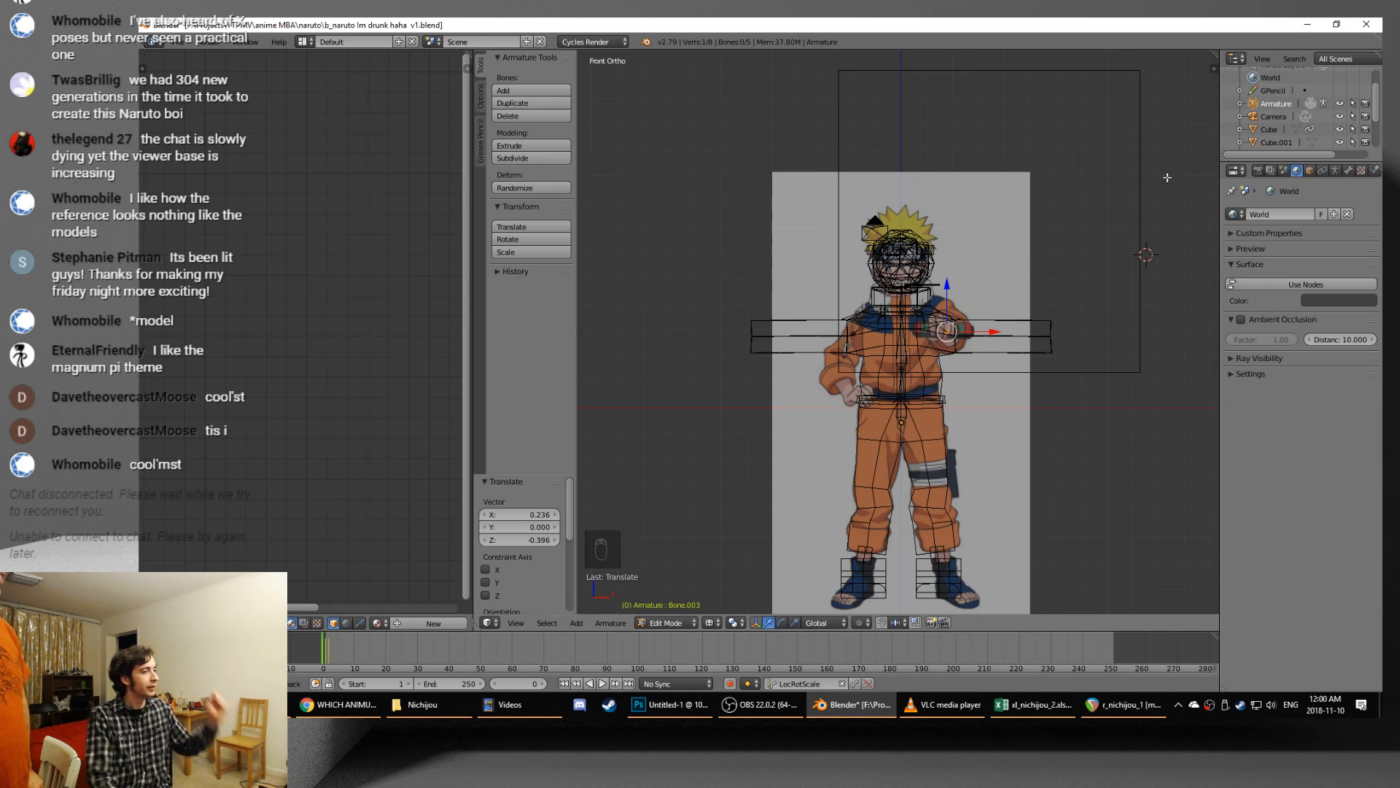
{"action": "middle_click_drag", "start_coordinate": [1167, 145], "coordinate": [877, 355]}
{"action": "key", "text": "Tab"}
{"action": "scroll", "coordinate": [917, 392], "scroll_direction": "up", "scroll_amount": 3}
{"action": "key", "text": "Tab"}
{"action": "key", "text": "Tab"}
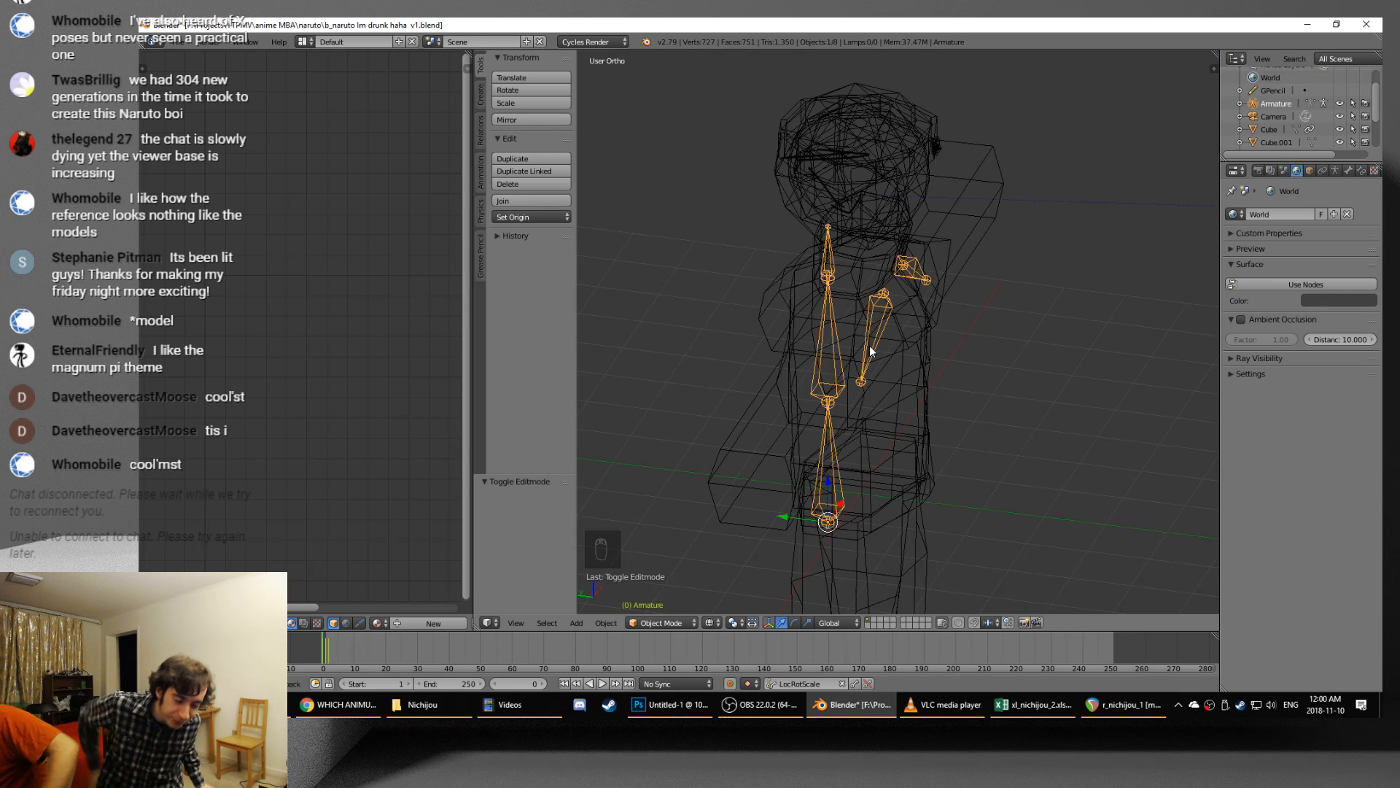
{"action": "key", "text": "Tab"}
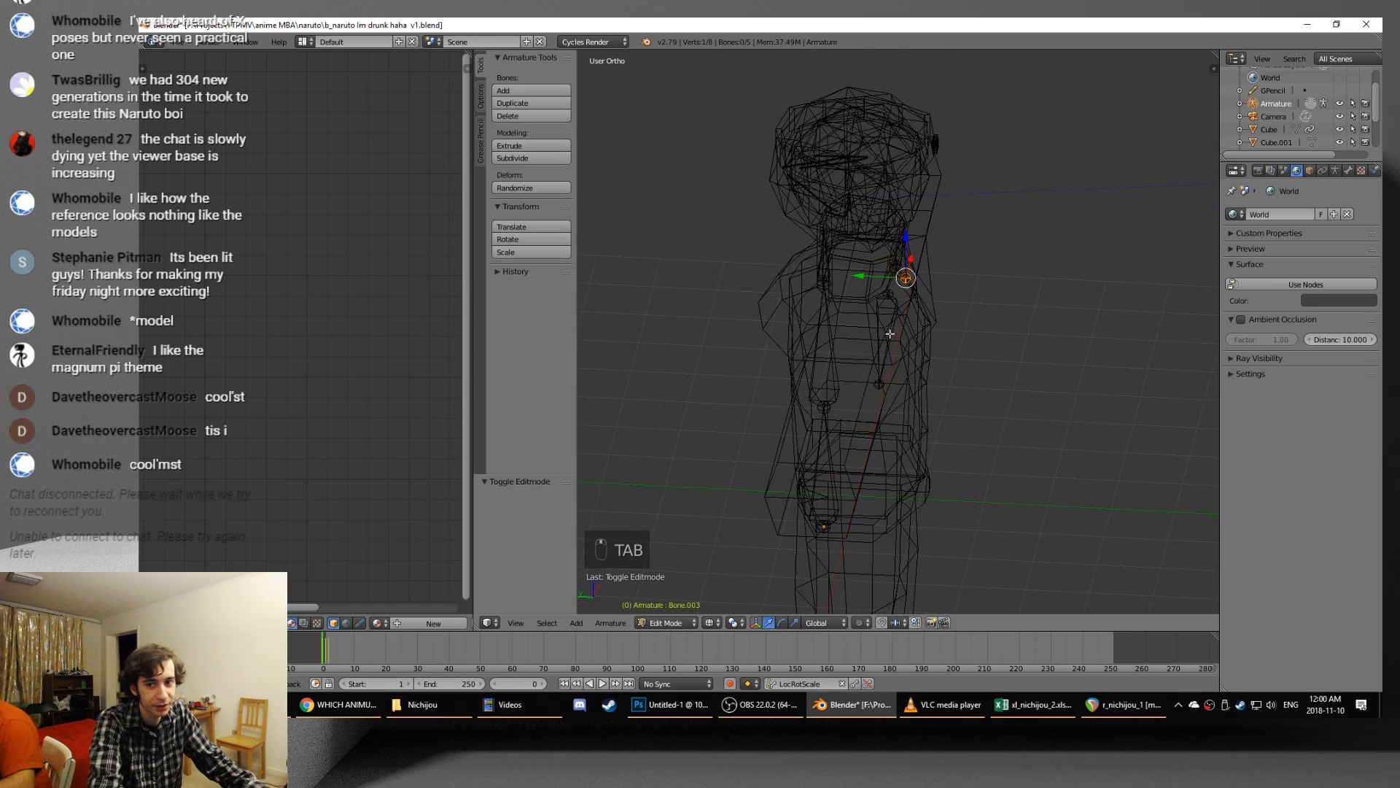
- Select the outer tips of both shoulder bones and move them together 0.651 along the Y axis
{"action": "right_click", "coordinate": [874, 377]}
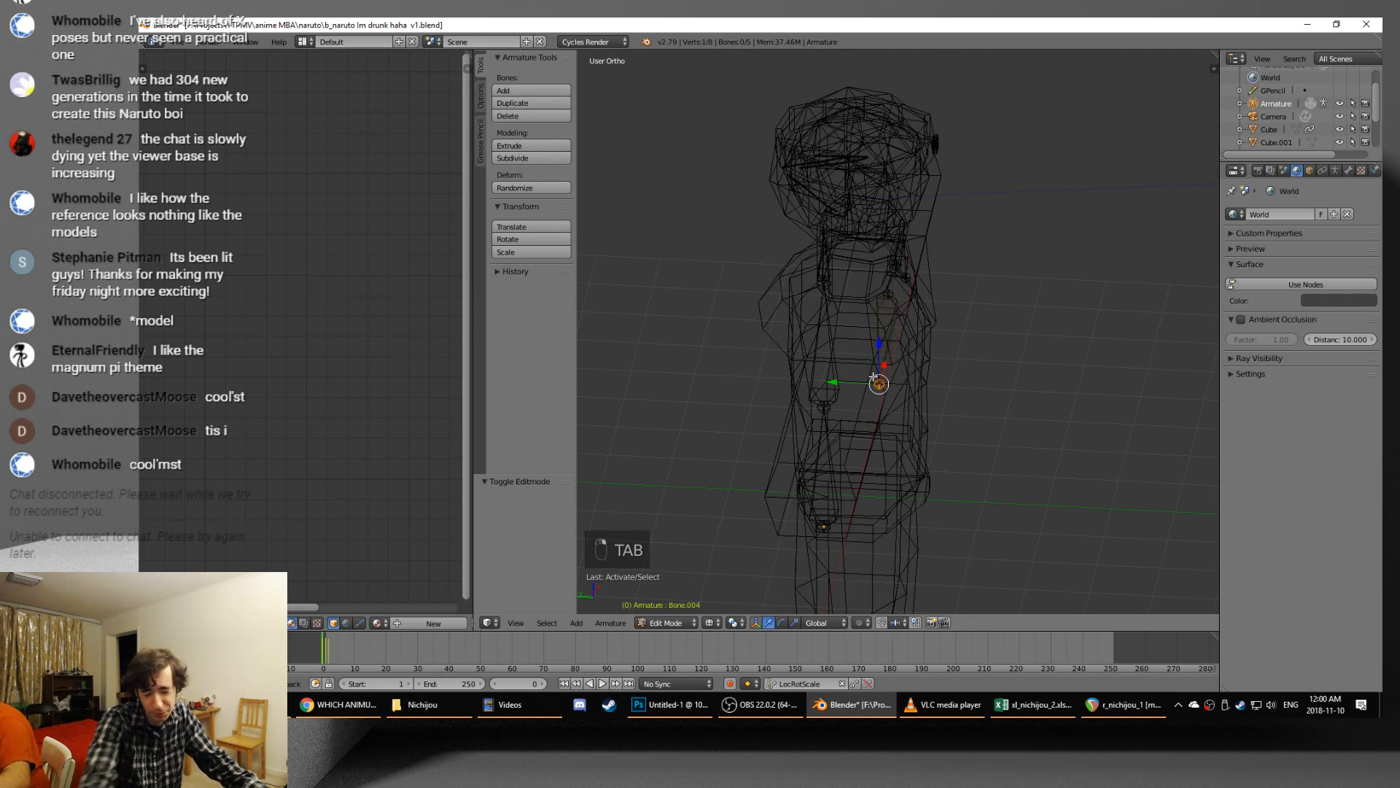
{"action": "mouse_move", "coordinate": [872, 376]}
{"action": "middle_mouse_down"}
{"action": "mouse_move", "coordinate": [897, 307]}
{"action": "mouse_move", "coordinate": [978, 341]}
{"action": "middle_mouse_up"}
{"action": "right_click", "coordinate": [1010, 318], "text": "shift"}
{"action": "left_click_drag", "start_coordinate": [849, 328], "coordinate": [810, 327]}
- Examine how the shoulder bones sit inside the torso from the side, comparing solid and wireframe shading
{"action": "key", "text": "z"}
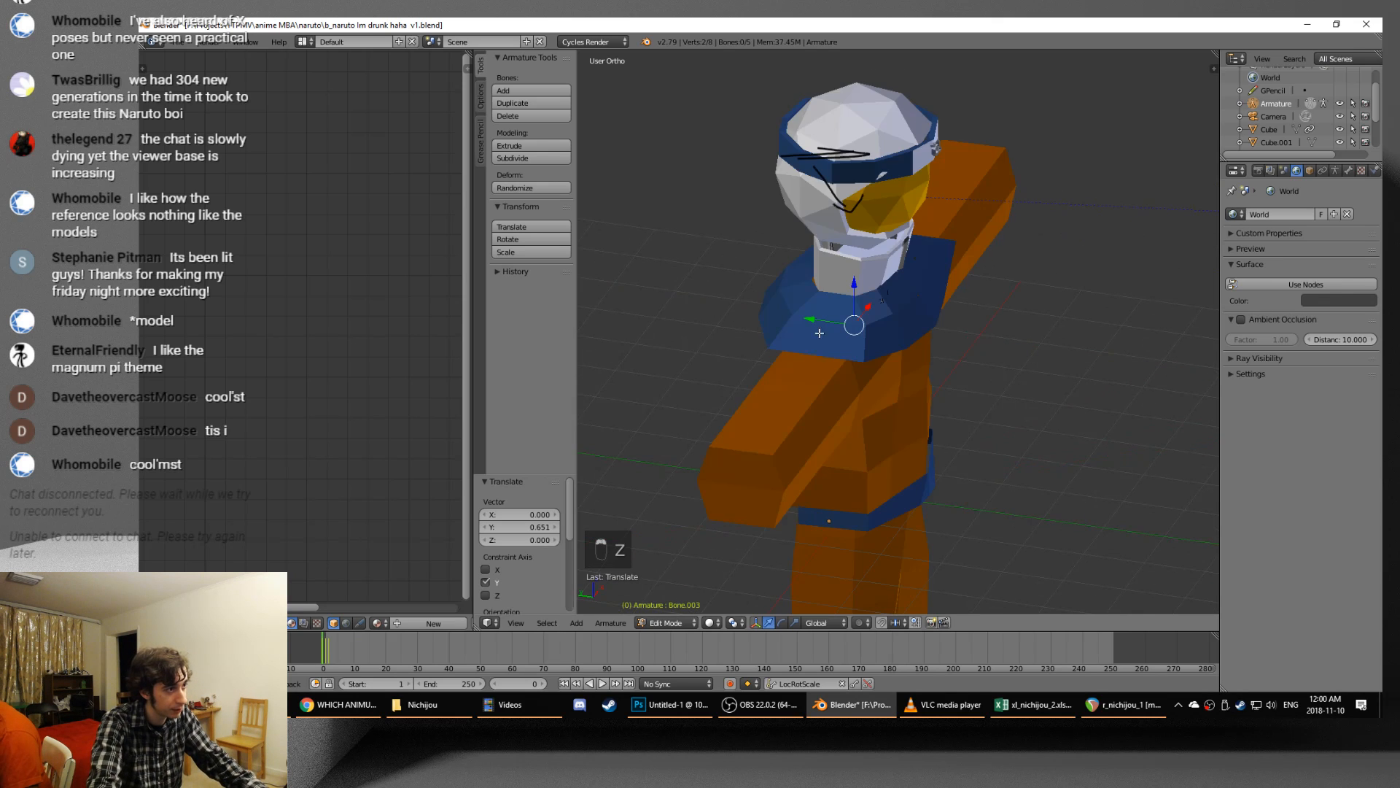
{"action": "key", "text": "KP_1"}
{"action": "key", "text": "KP_3"}
{"action": "key", "text": "ctrl+KP_3"}
{"action": "key", "text": "z"}
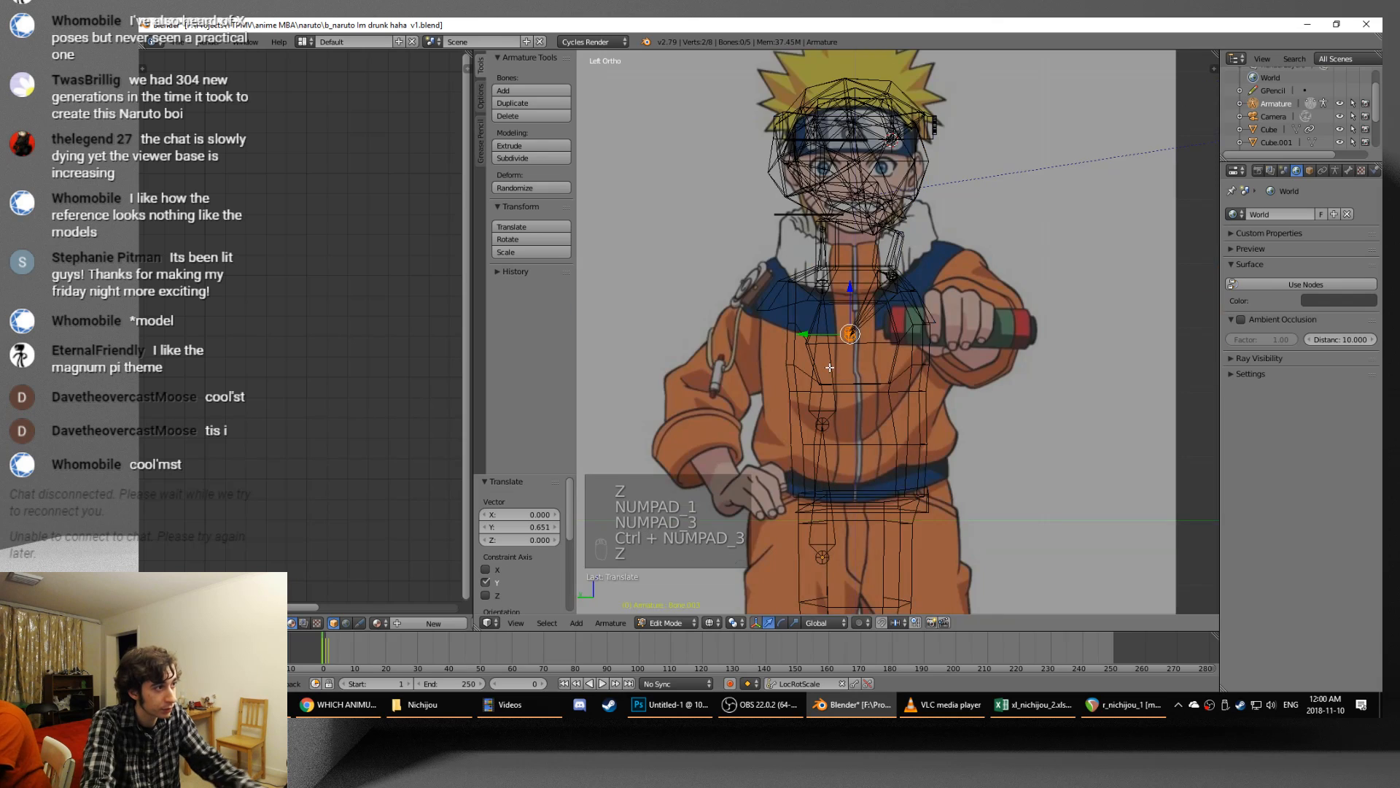
{"action": "scroll", "coordinate": [943, 362], "scroll_direction": "up", "scroll_amount": 5}
{"action": "key", "text": "g"}
{"action": "key", "text": "Tab"}
{"action": "key", "text": "z"}
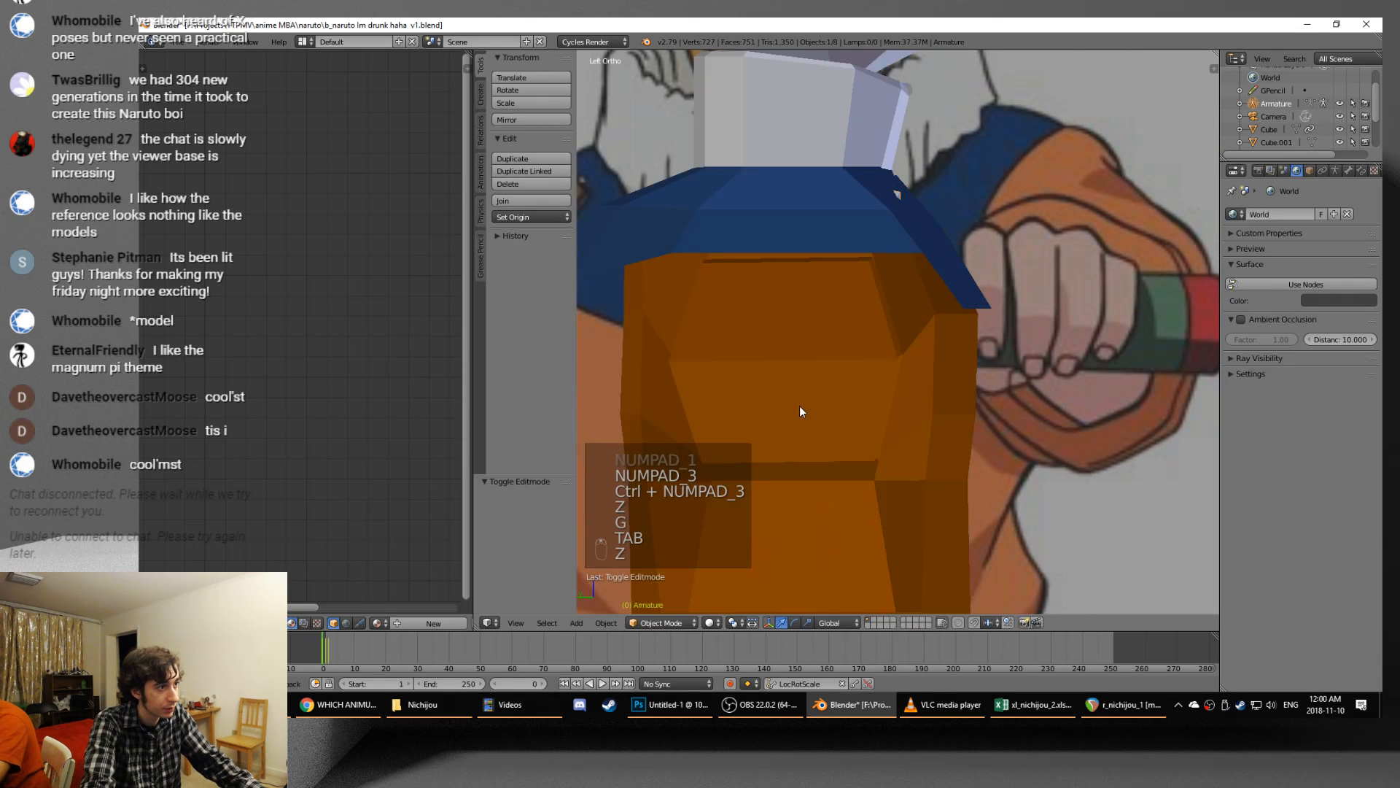
{"action": "key", "text": "Tab"}
{"action": "middle_click_drag", "start_coordinate": [800, 405], "coordinate": [849, 423]}
{"action": "key", "text": "z"}
{"action": "scroll", "coordinate": [849, 423], "scroll_direction": "down", "scroll_amount": 5}
- Enable X-Ray display for the armature object and show the model in solid shading
{"action": "key", "text": "Tab"}
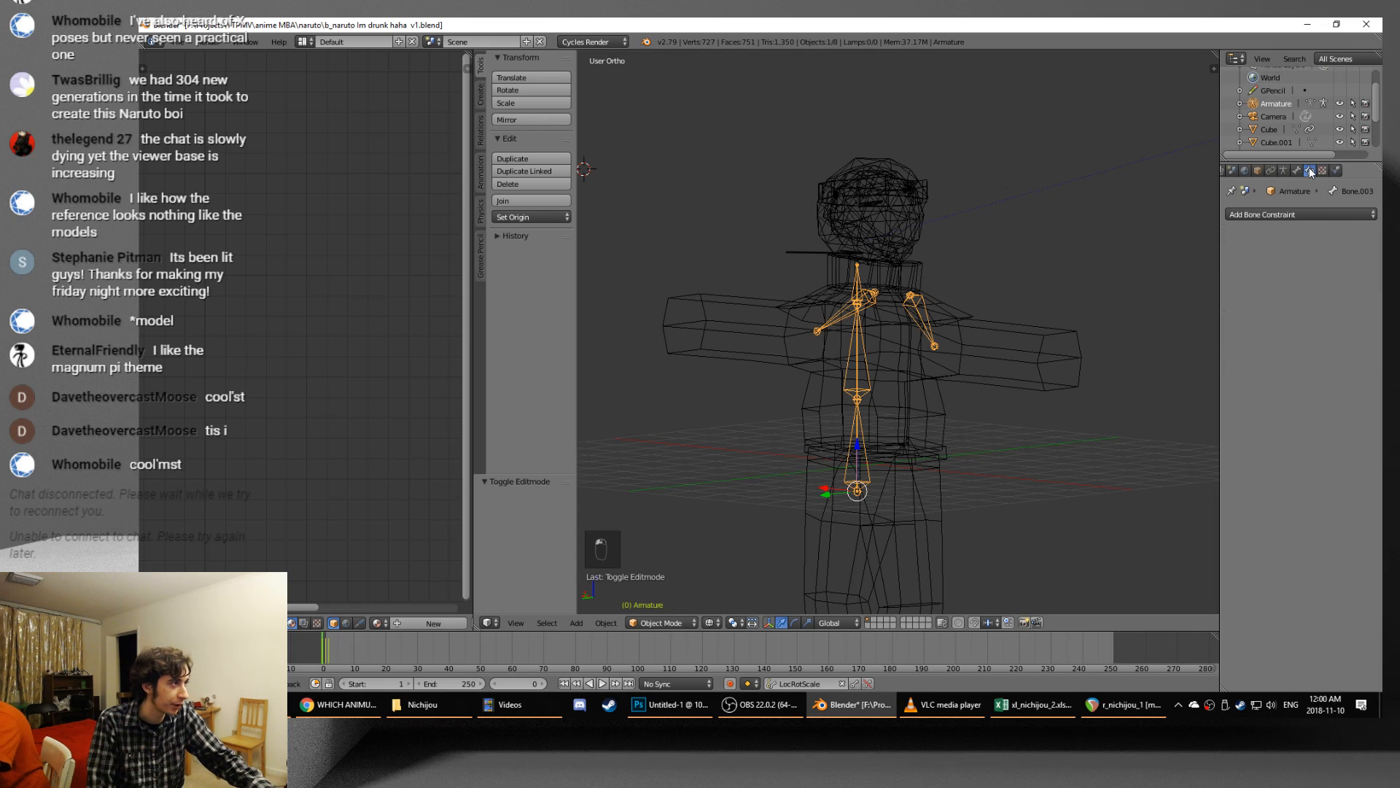
{"action": "left_click", "coordinate": [1257, 171]}
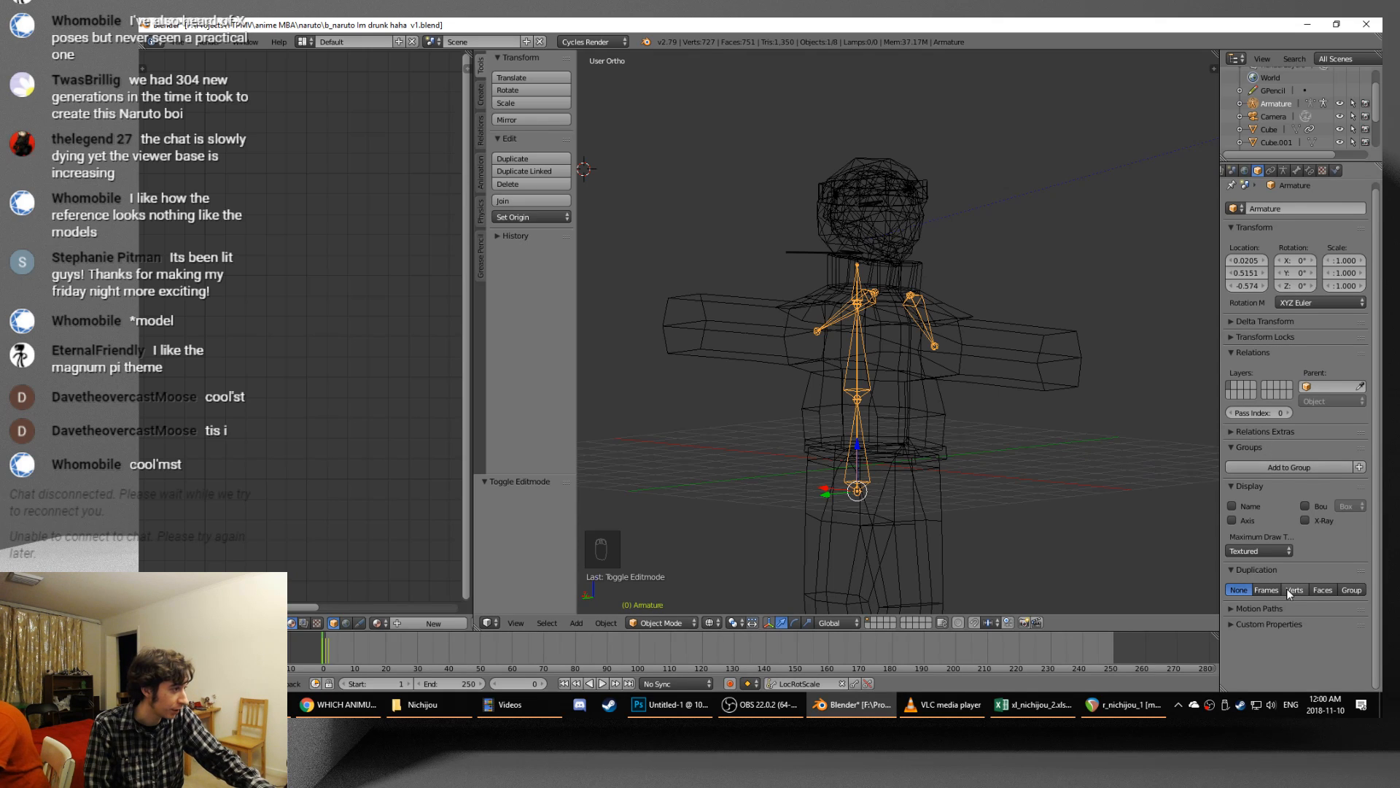
{"action": "left_click", "coordinate": [1315, 520]}
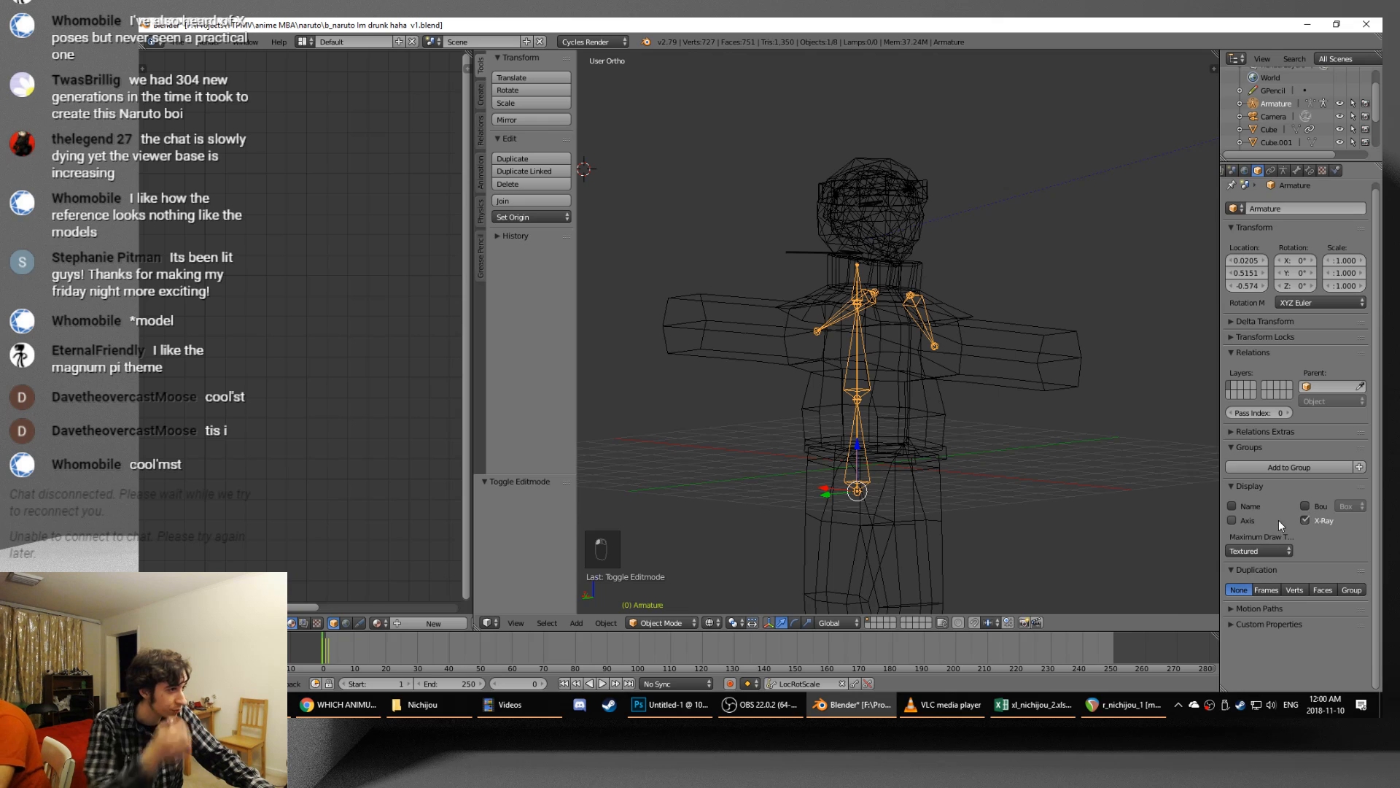
{"action": "key", "text": "z"}
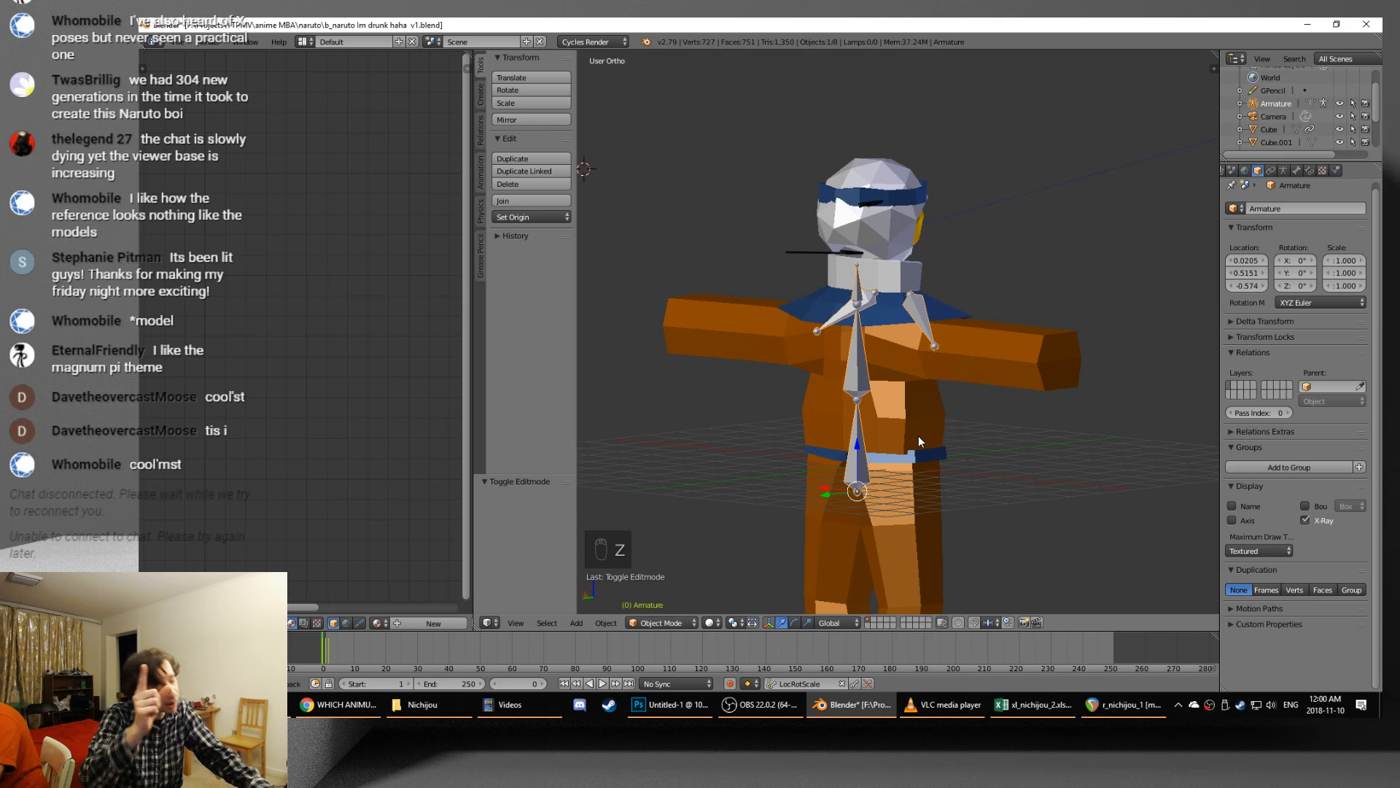
{"action": "middle_click_drag", "start_coordinate": [898, 436], "coordinate": [623, 439]}
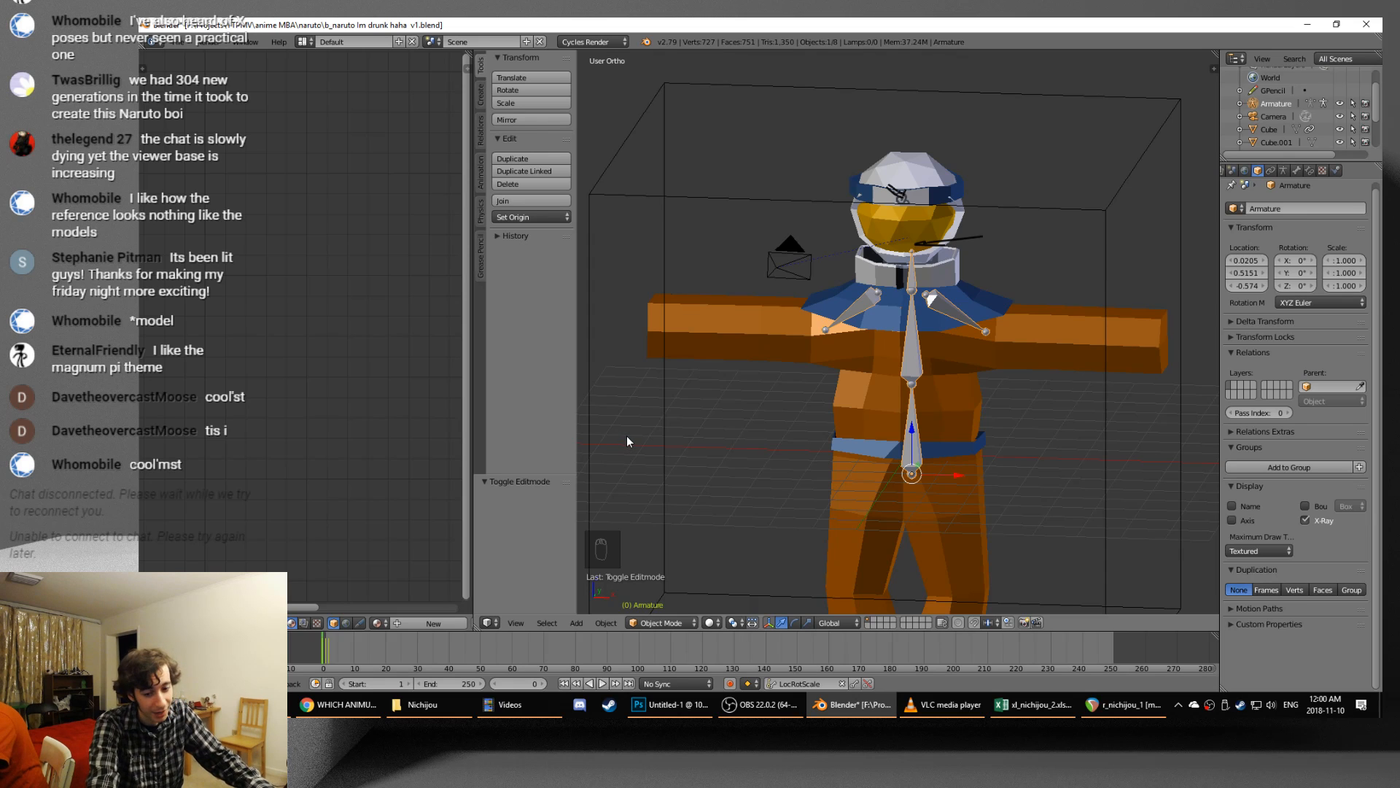
{"action": "key", "text": "z"}
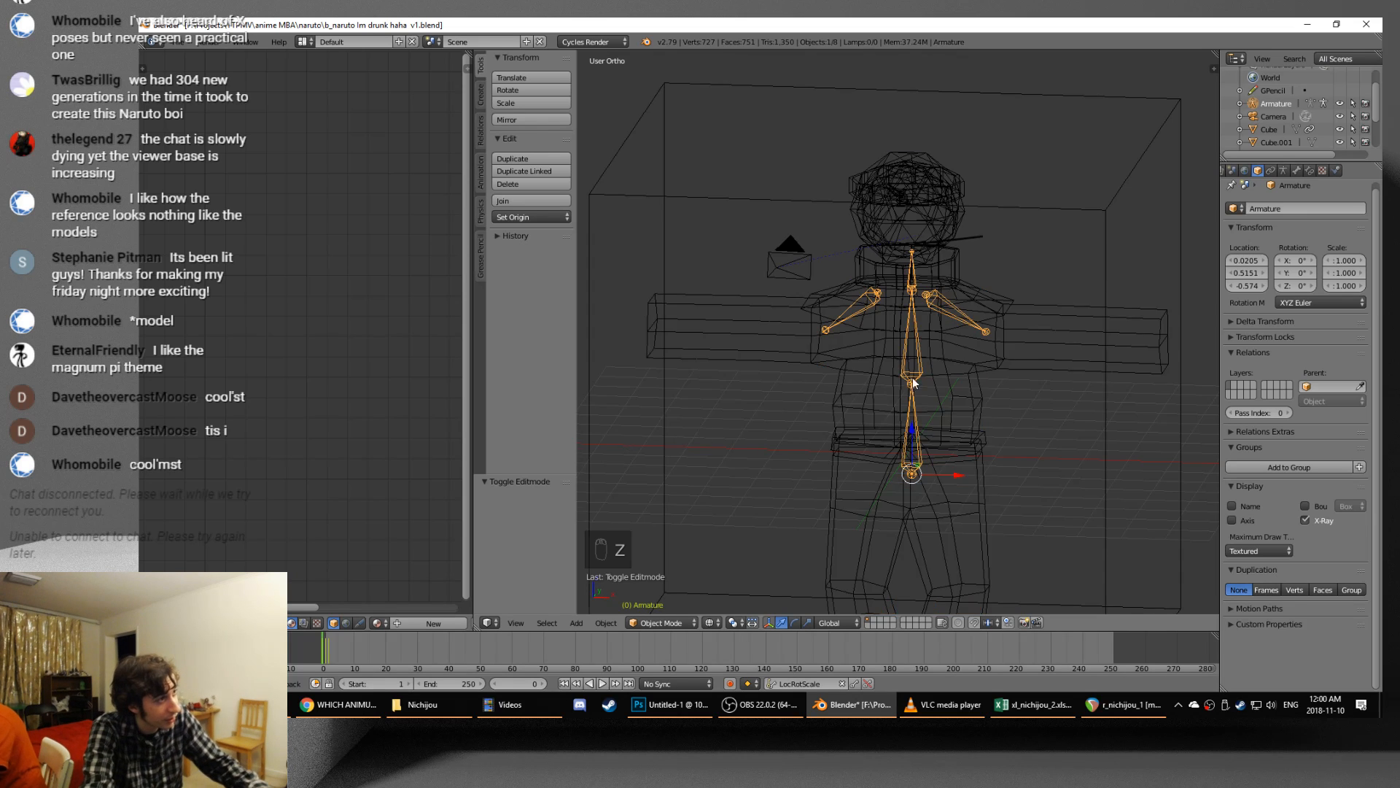
{"action": "key", "text": "z"}
- Extrude a bone from the character's right shoulder bone tip to the end of the arm, about -3.798 in X
{"action": "mouse_move", "coordinate": [912, 378]}
{"action": "middle_mouse_down"}
{"action": "mouse_move", "coordinate": [926, 396]}
{"action": "mouse_move", "coordinate": [856, 372]}
{"action": "middle_mouse_up"}
{"action": "key", "text": "Tab"}
{"action": "key", "text": "KP_1"}
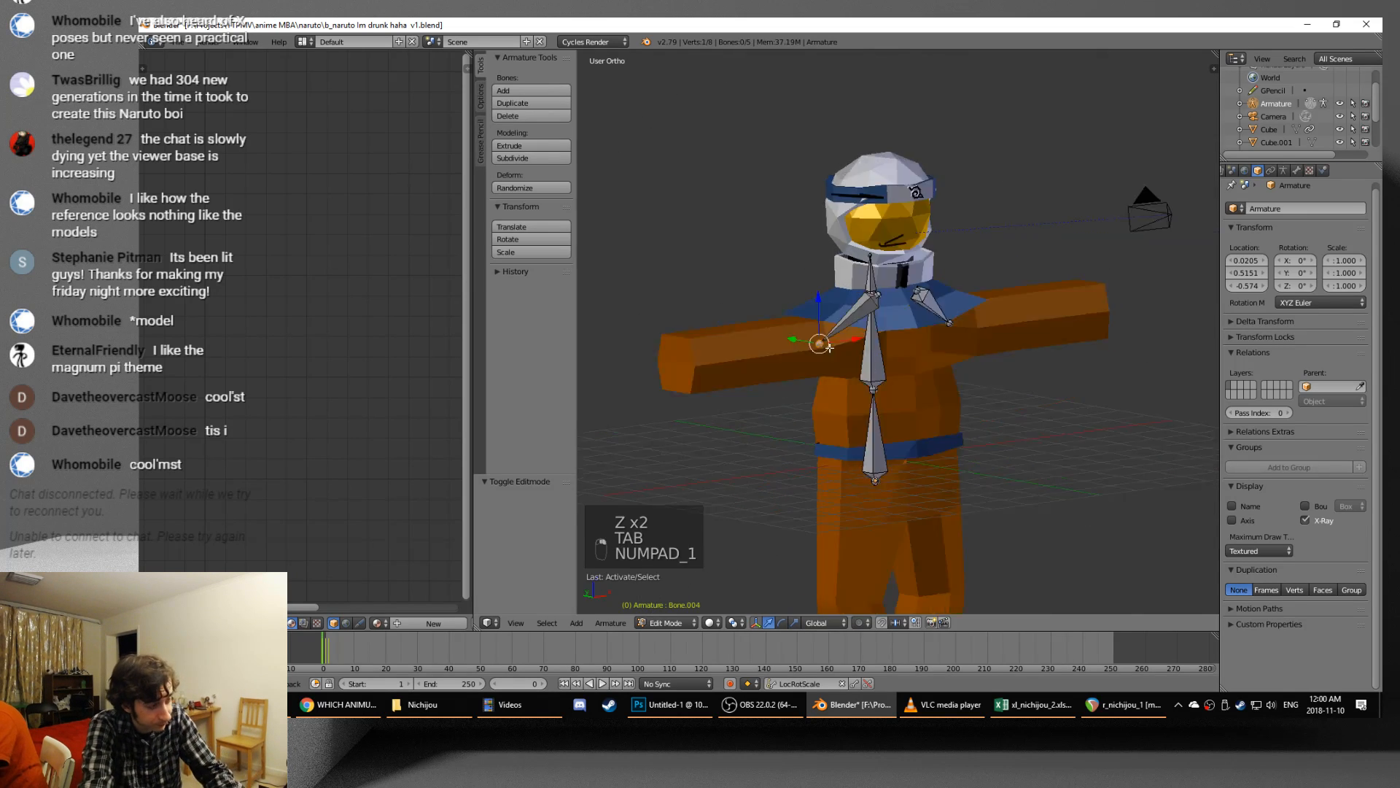
{"action": "right_click", "coordinate": [829, 347]}
{"action": "key", "text": "e"}
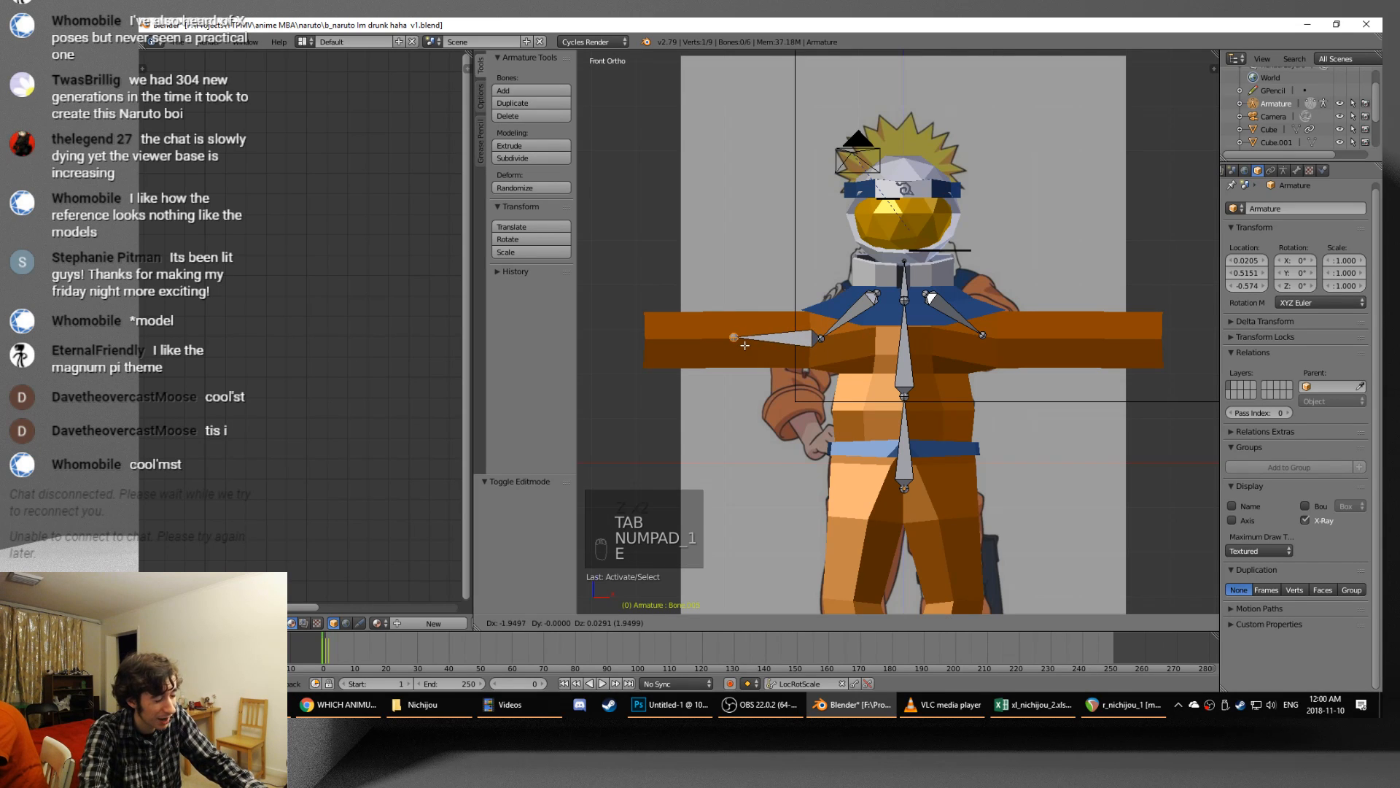
{"action": "left_click", "coordinate": [662, 346]}
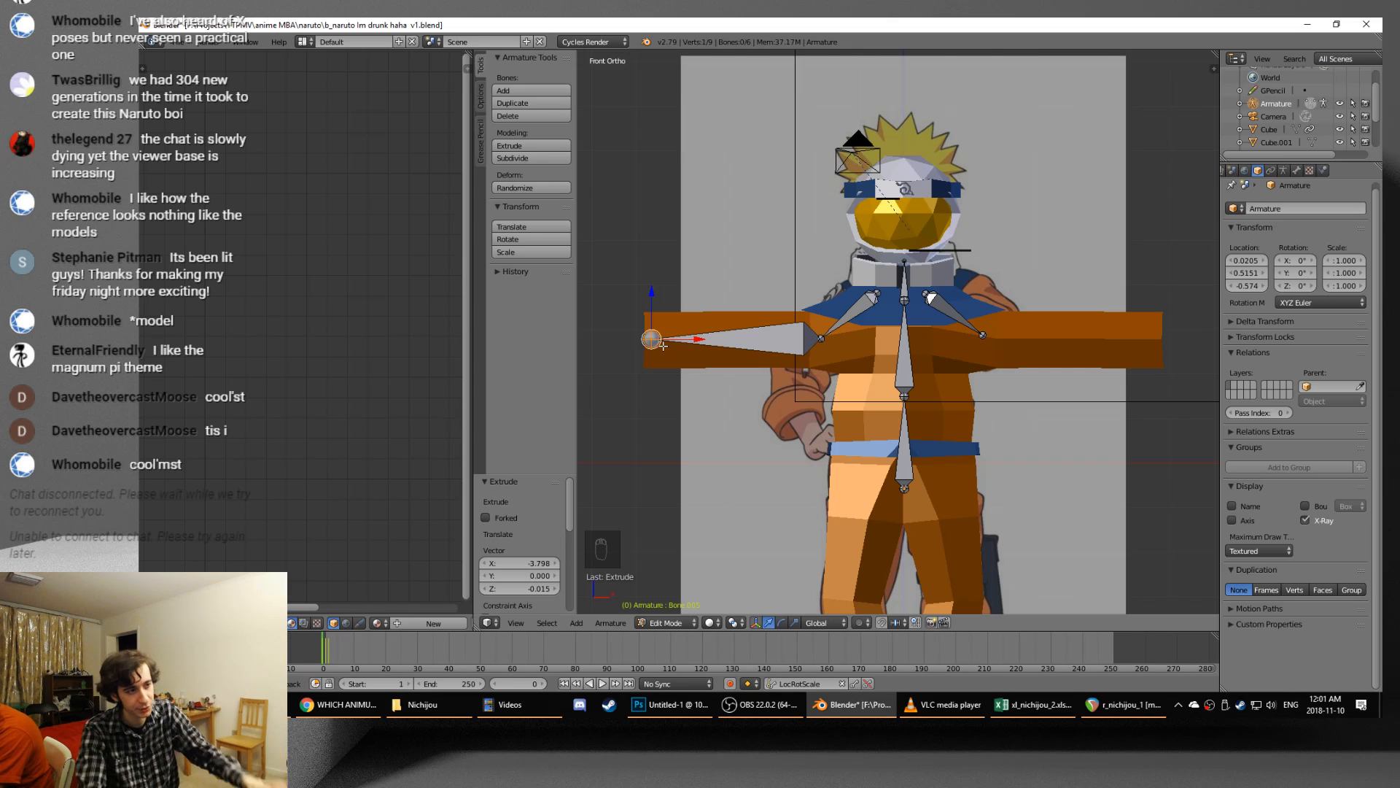
- Subdivide the character's right arm bone with one cut
{"action": "key", "text": "Tab"}
{"action": "key", "text": "Tab"}
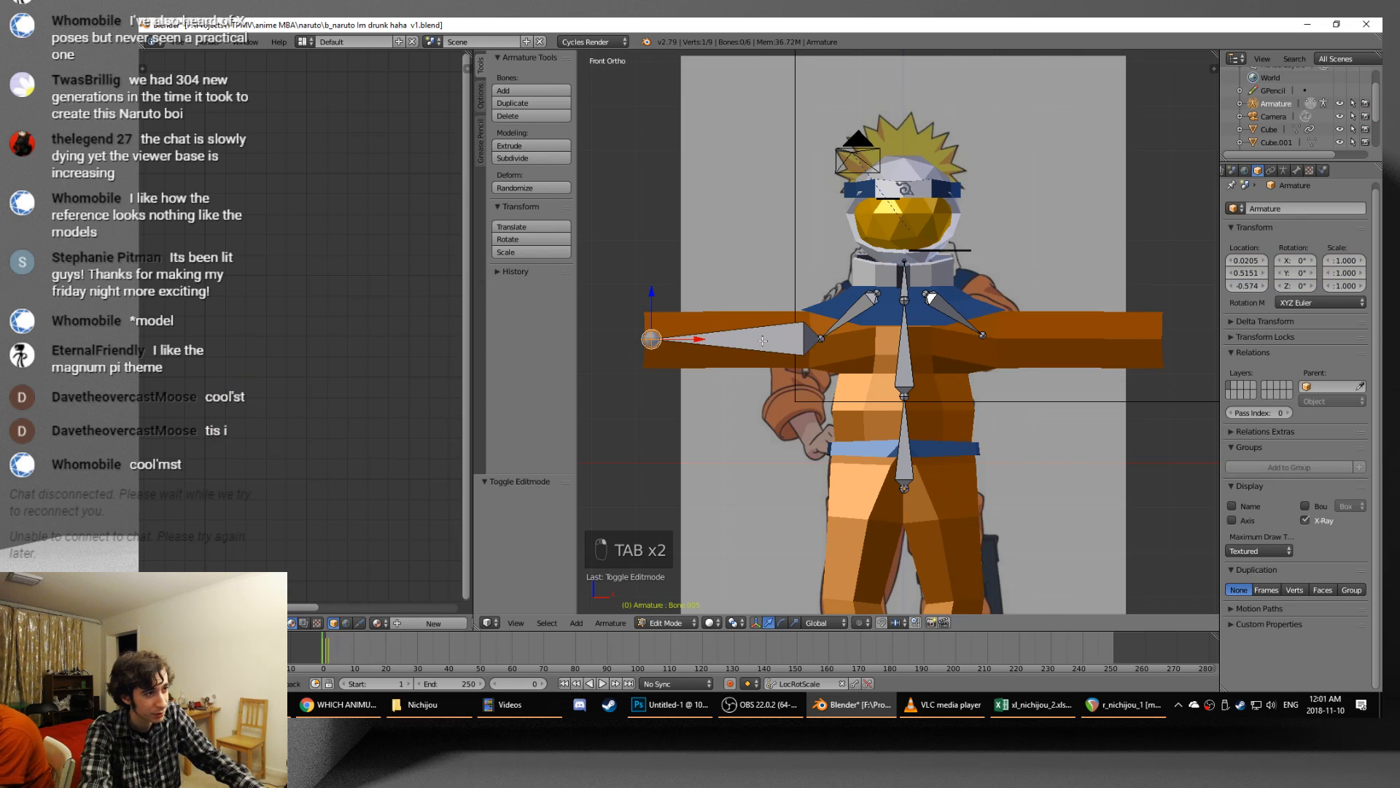
{"action": "key", "text": "w"}
{"action": "left_click", "coordinate": [764, 343]}
- Extrude a bone from the character's left shoulder bone tip along the X axis, about 3.579 toward the hand
{"action": "right_click", "coordinate": [982, 334]}
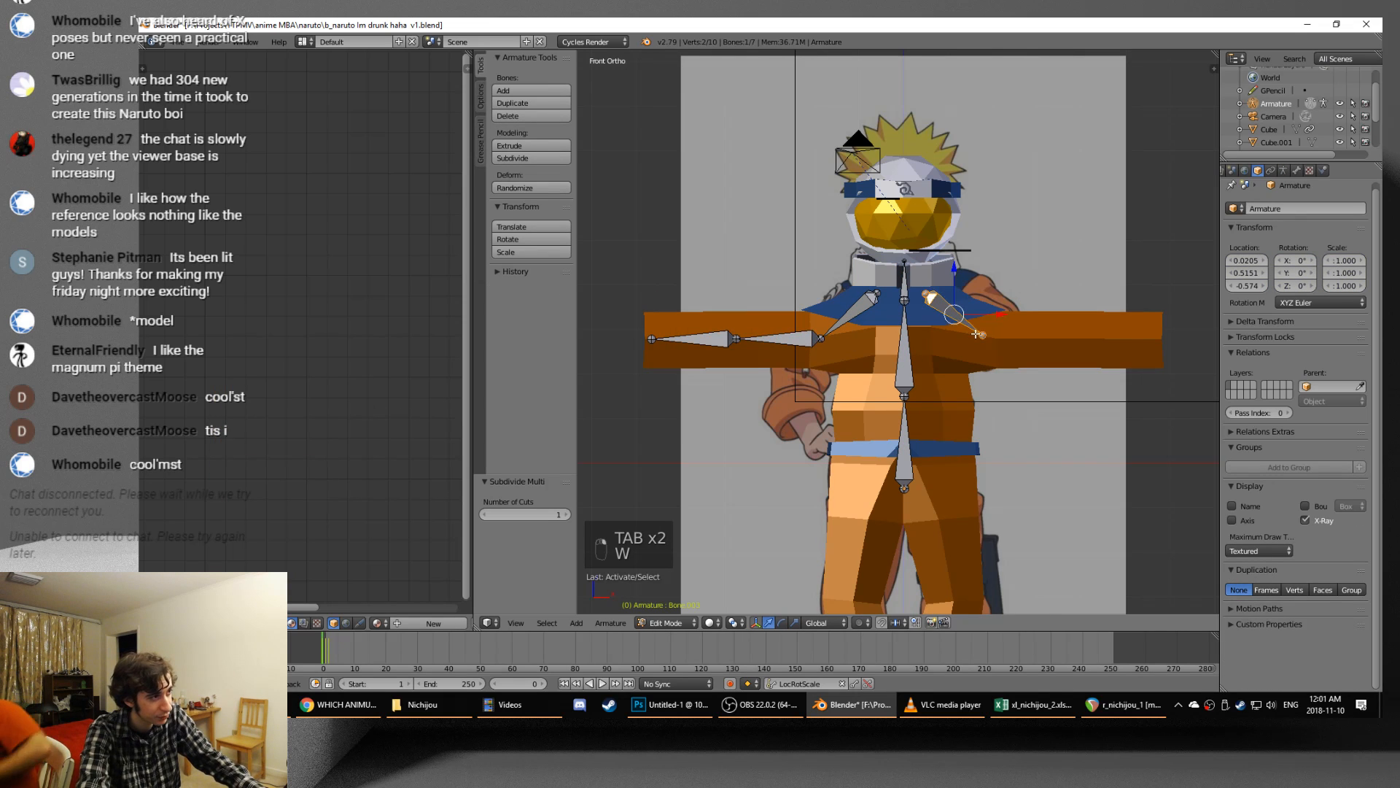
{"action": "key", "text": "e"}
{"action": "key", "text": "ctrl+z"}
{"action": "key", "text": "e"}
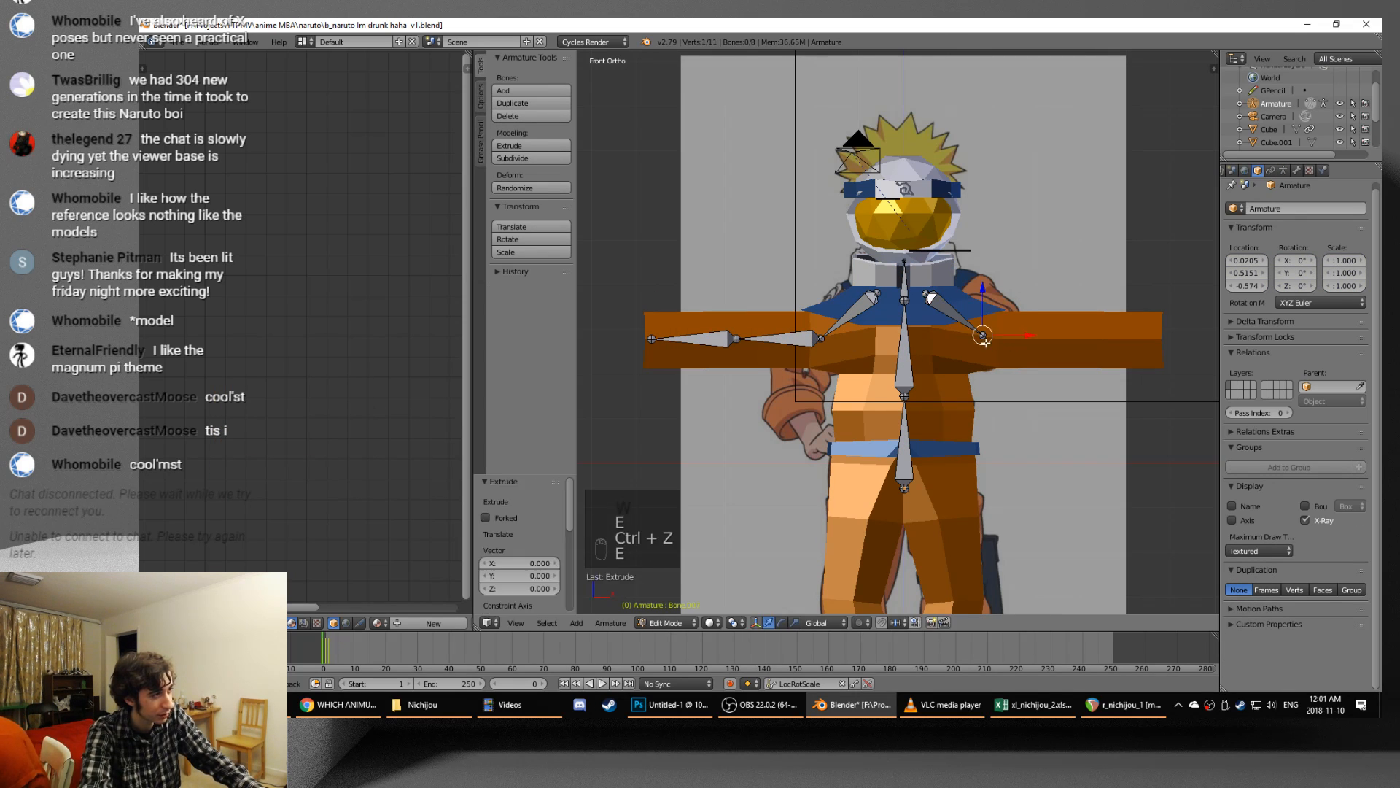
{"action": "key", "text": "w"}
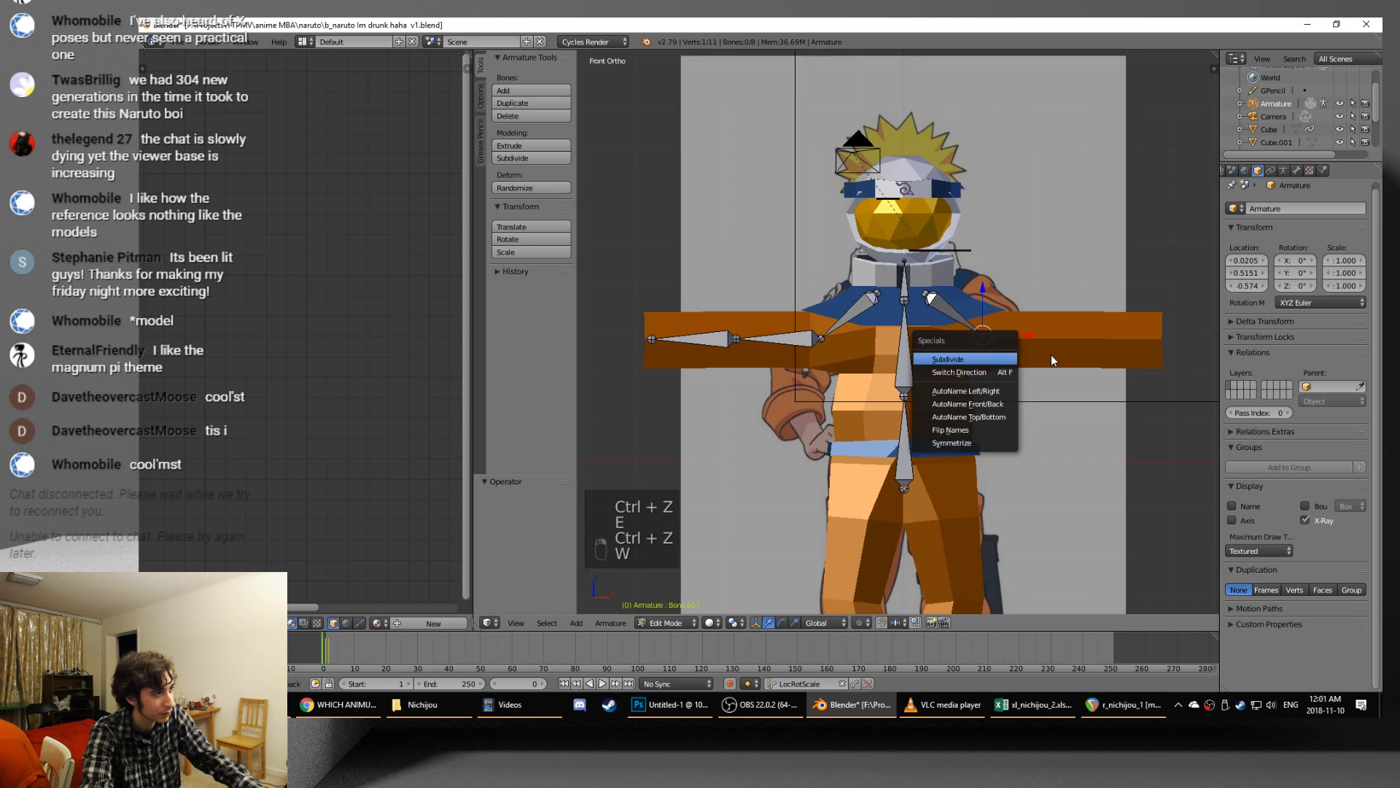
{"action": "key", "text": "e"}
{"action": "key", "text": "x"}
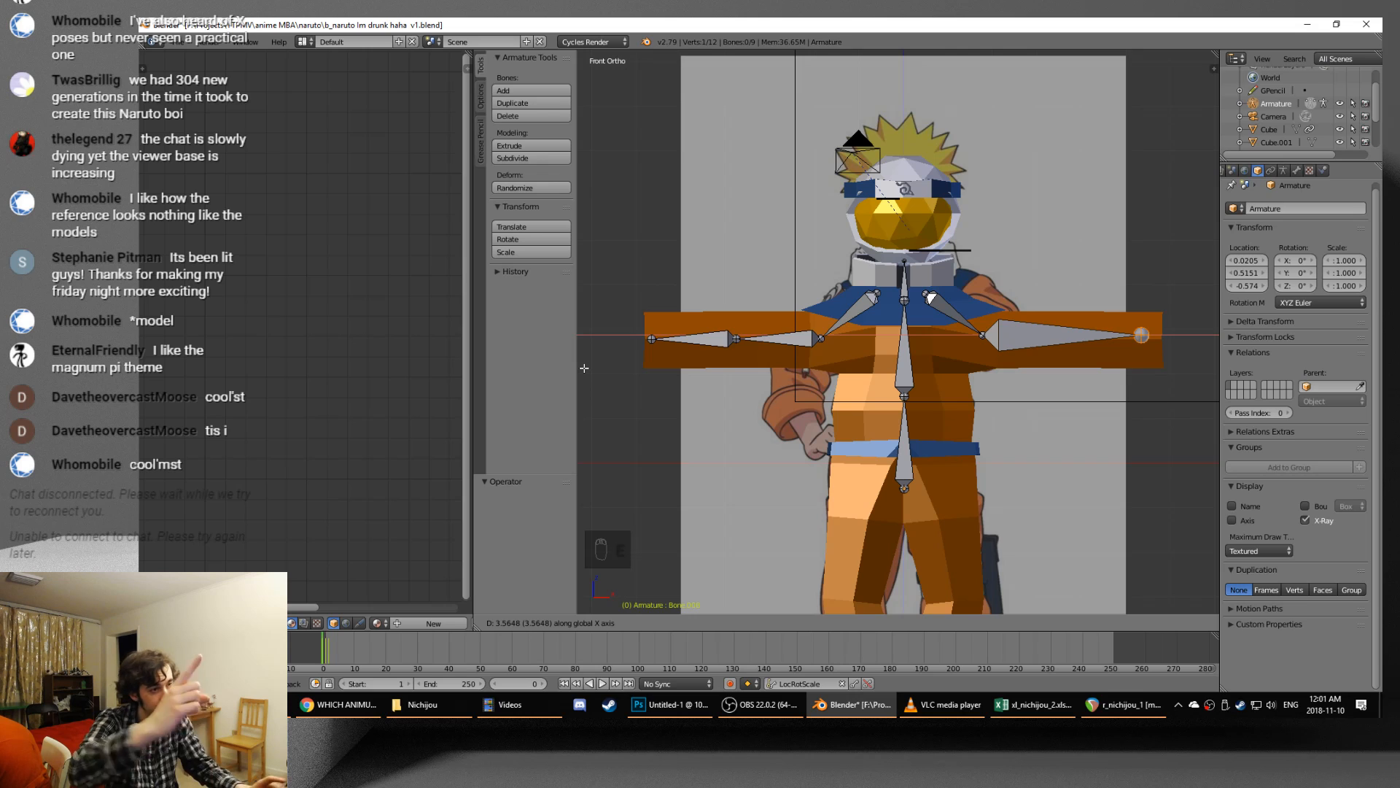
{"action": "left_click", "coordinate": [584, 368]}
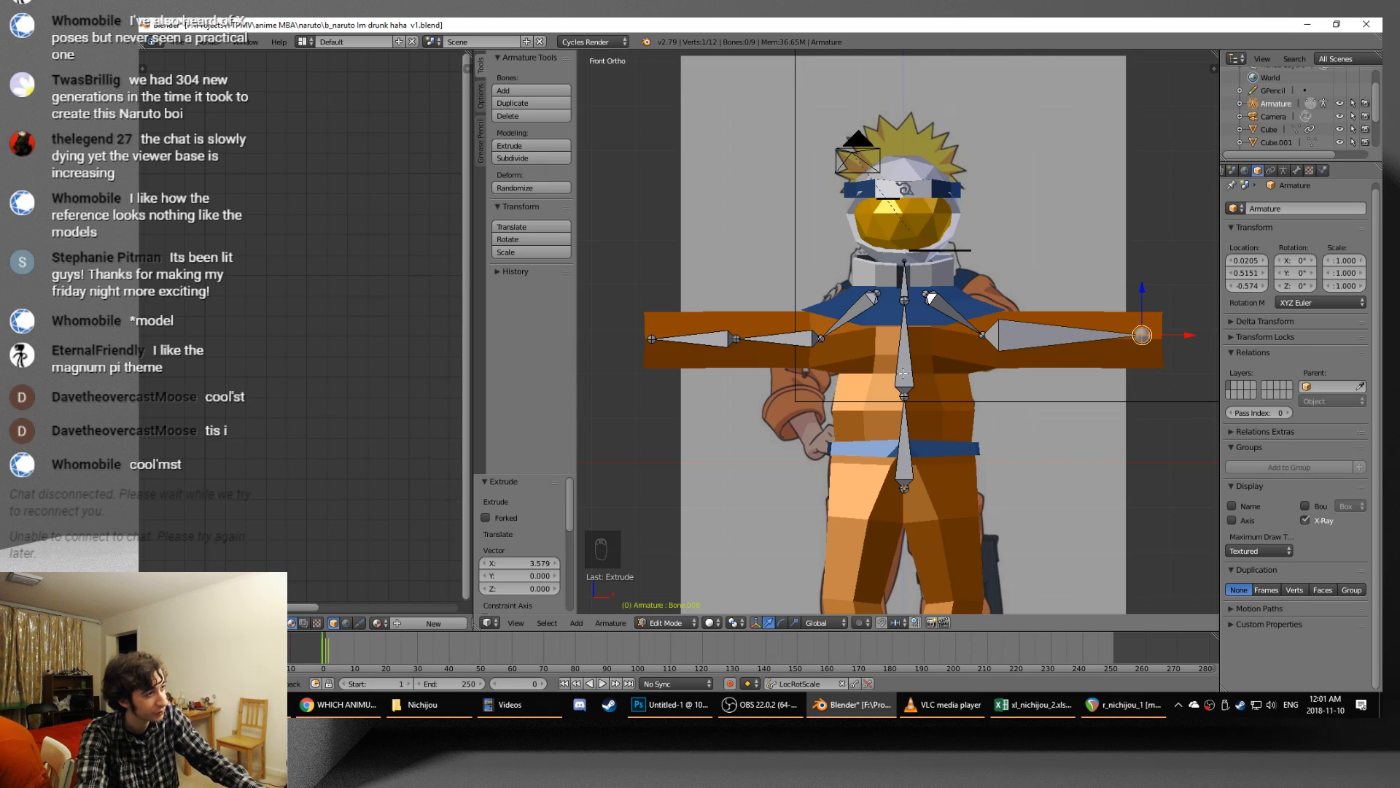
- Subdivide the character's left arm bone with one cut and return to Object Mode in the front view
{"action": "right_click", "coordinate": [1027, 339]}
{"action": "key", "text": "w"}
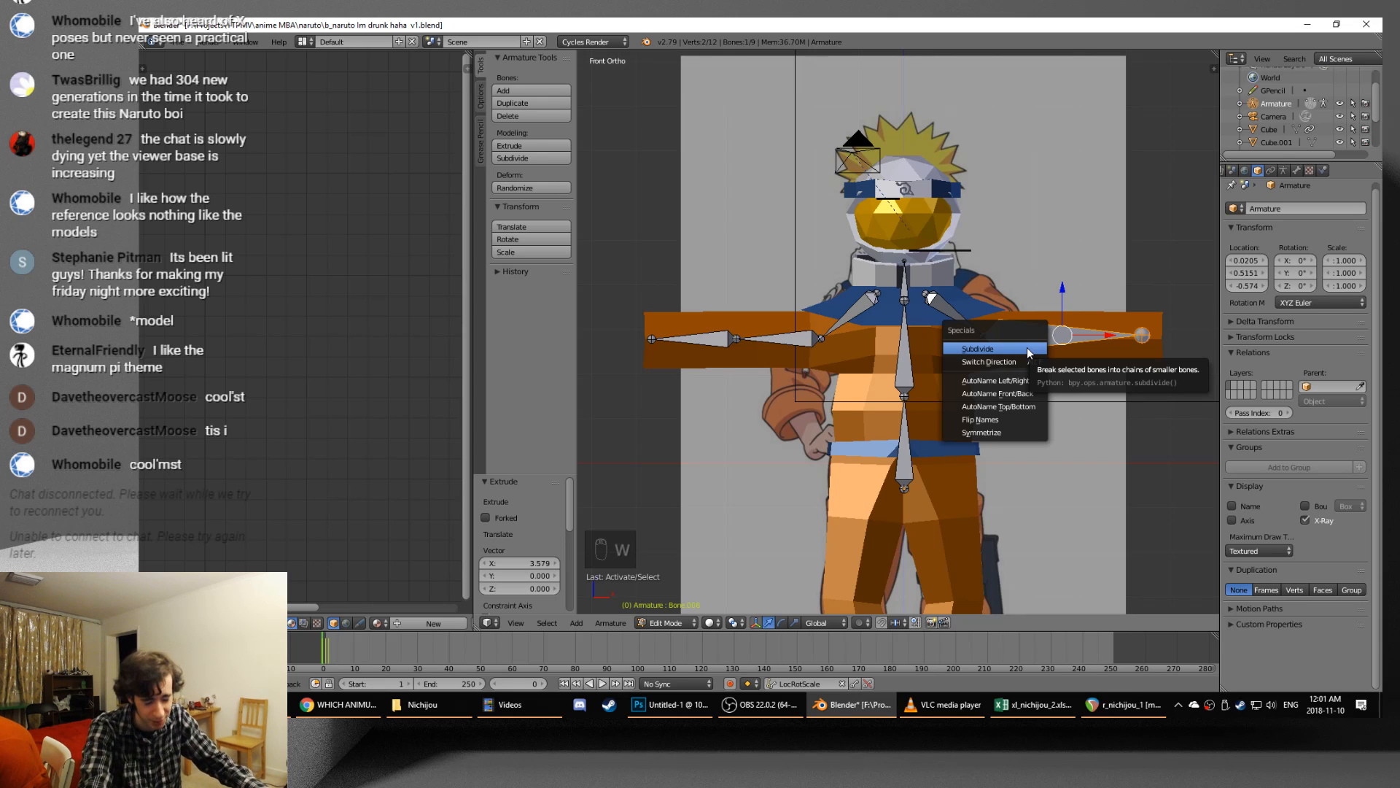
{"action": "left_click", "coordinate": [1027, 347]}
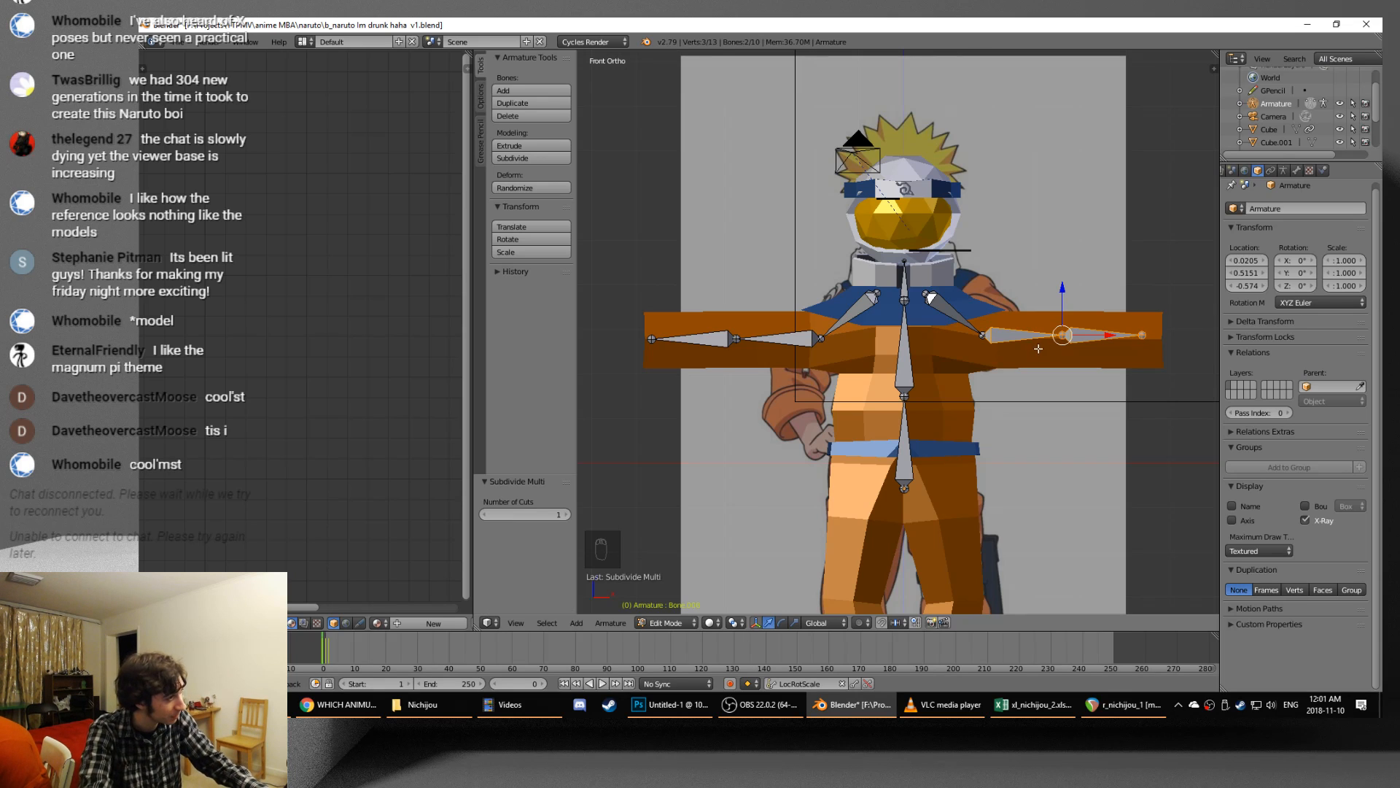
{"action": "key", "text": "Tab"}
{"action": "middle_click_drag", "start_coordinate": [1048, 347], "coordinate": [911, 391]}
{"action": "key", "text": "KP_1"}
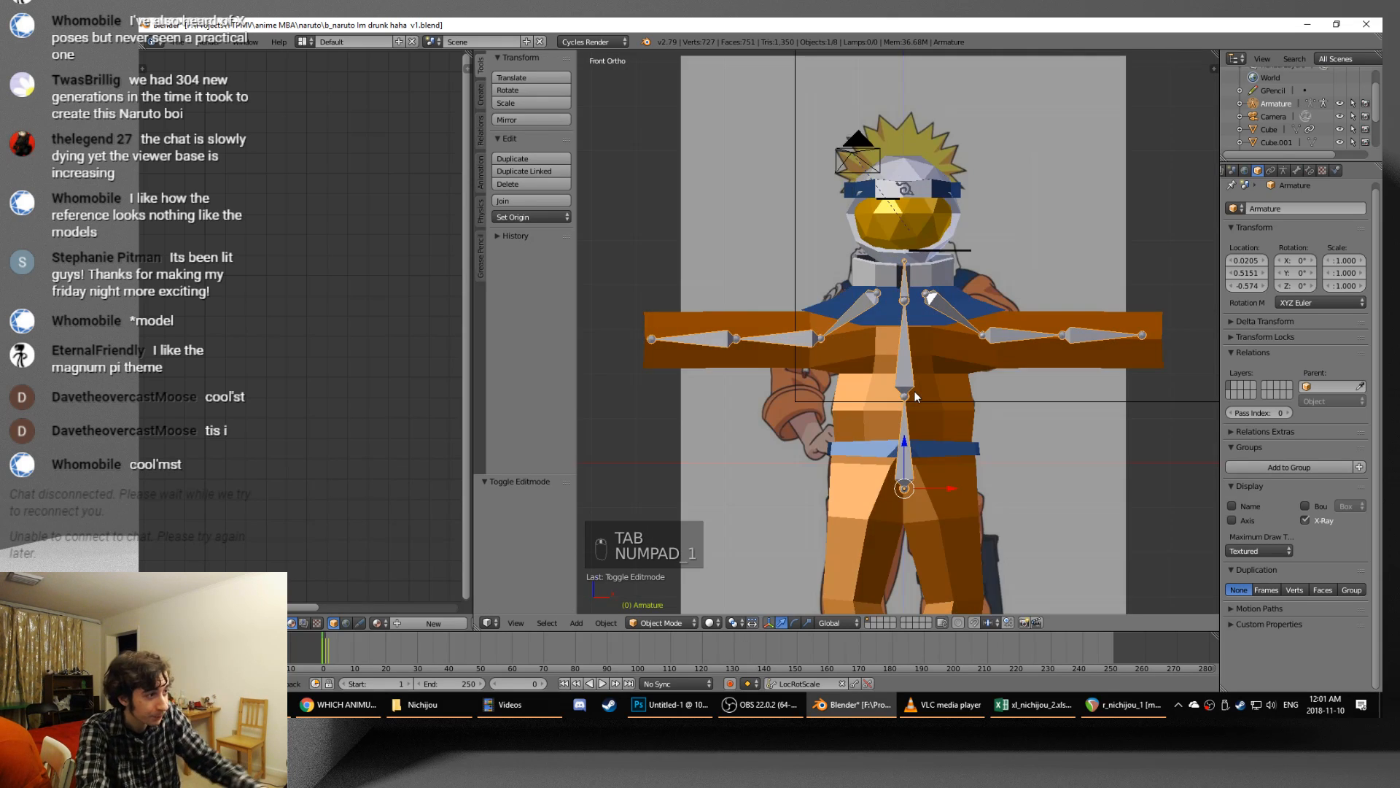
- Add a bone at the character's left hip and move its tip to the foot, about 0.888 in X and -6.955 in Z
{"action": "key", "text": "Tab"}
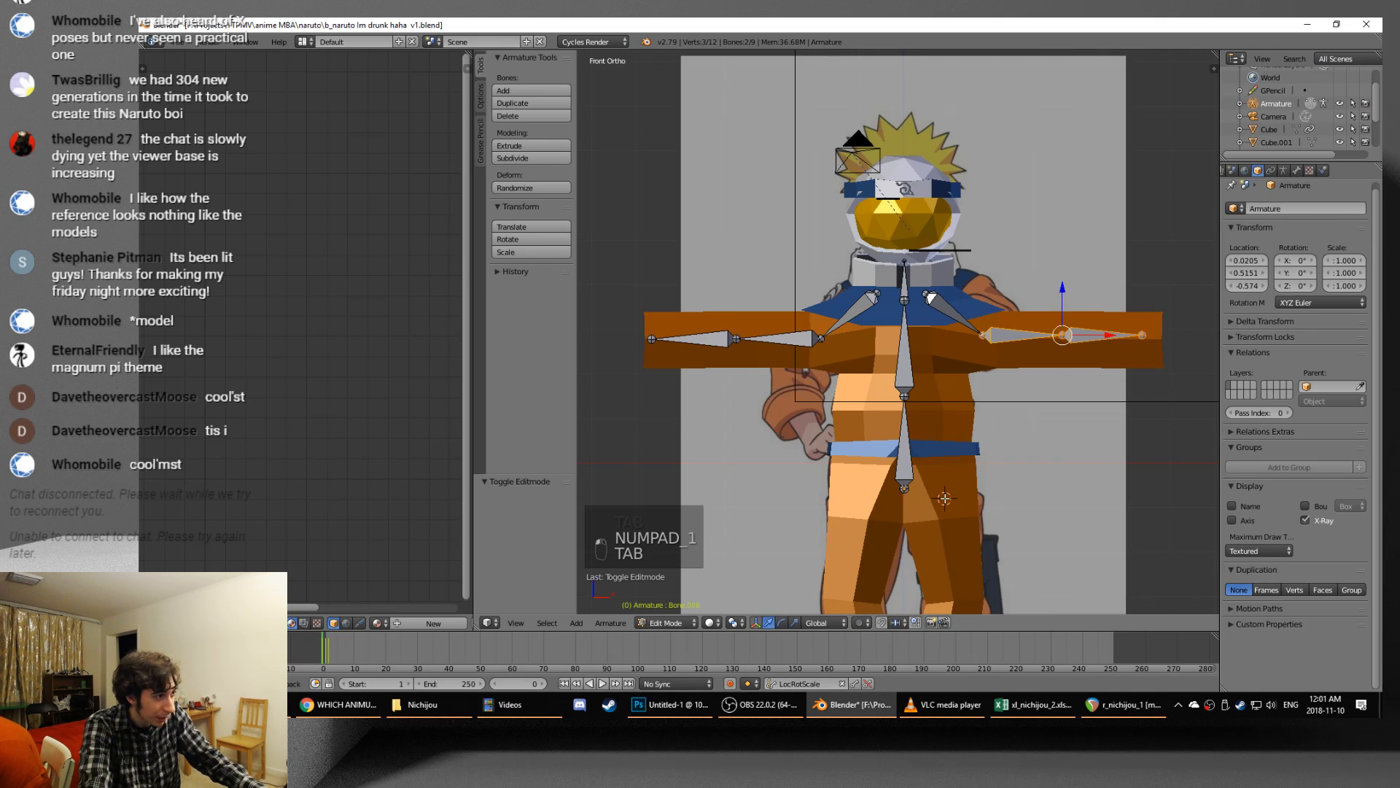
{"action": "key", "text": "shift+a"}
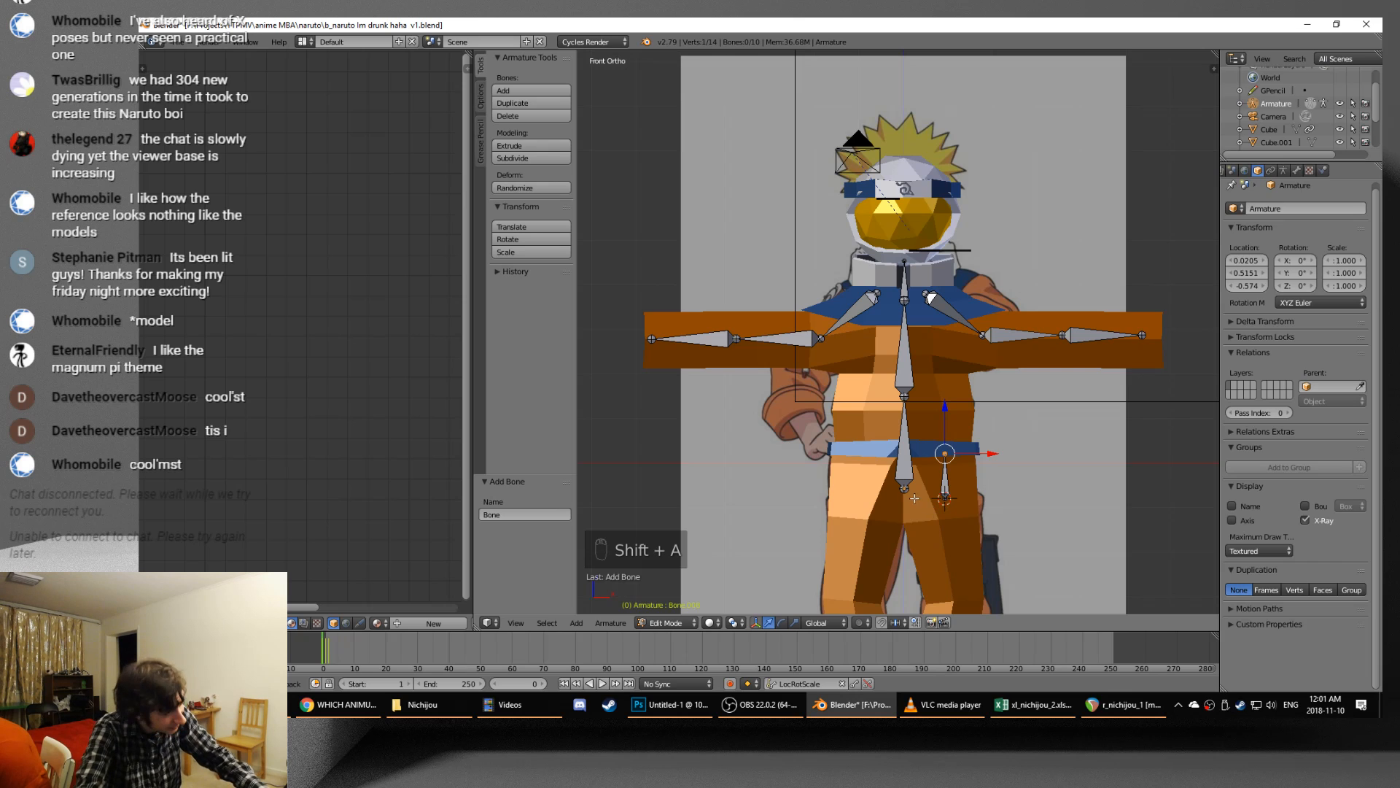
{"action": "middle_click_drag", "start_coordinate": [914, 498], "coordinate": [830, 325], "text": "shift"}
{"action": "key", "text": "g"}
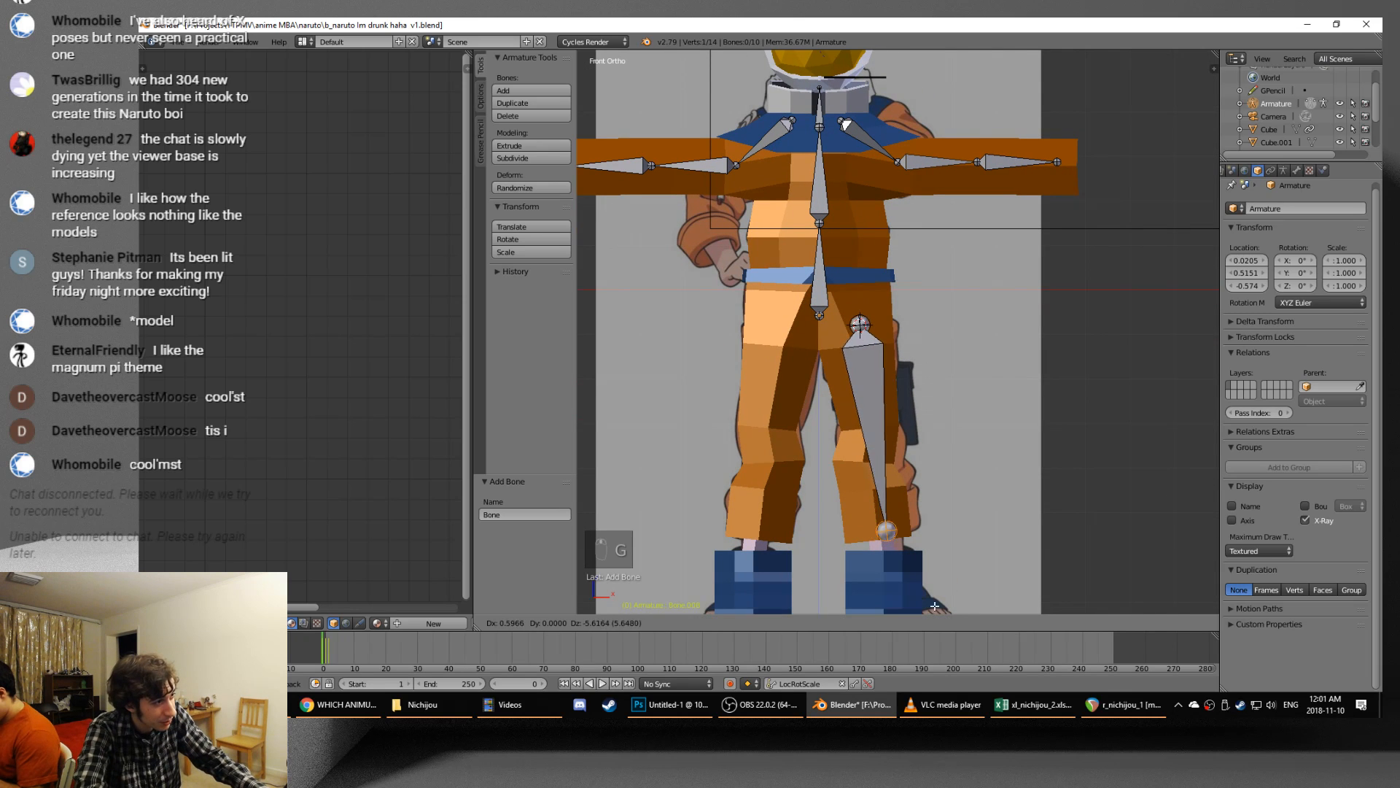
{"action": "left_click", "coordinate": [948, 101]}
- Nudge the leg bone's foot end by about -0.160 in X and -0.160 in Z in the front view
{"action": "middle_click_drag", "start_coordinate": [951, 233], "coordinate": [924, 215]}
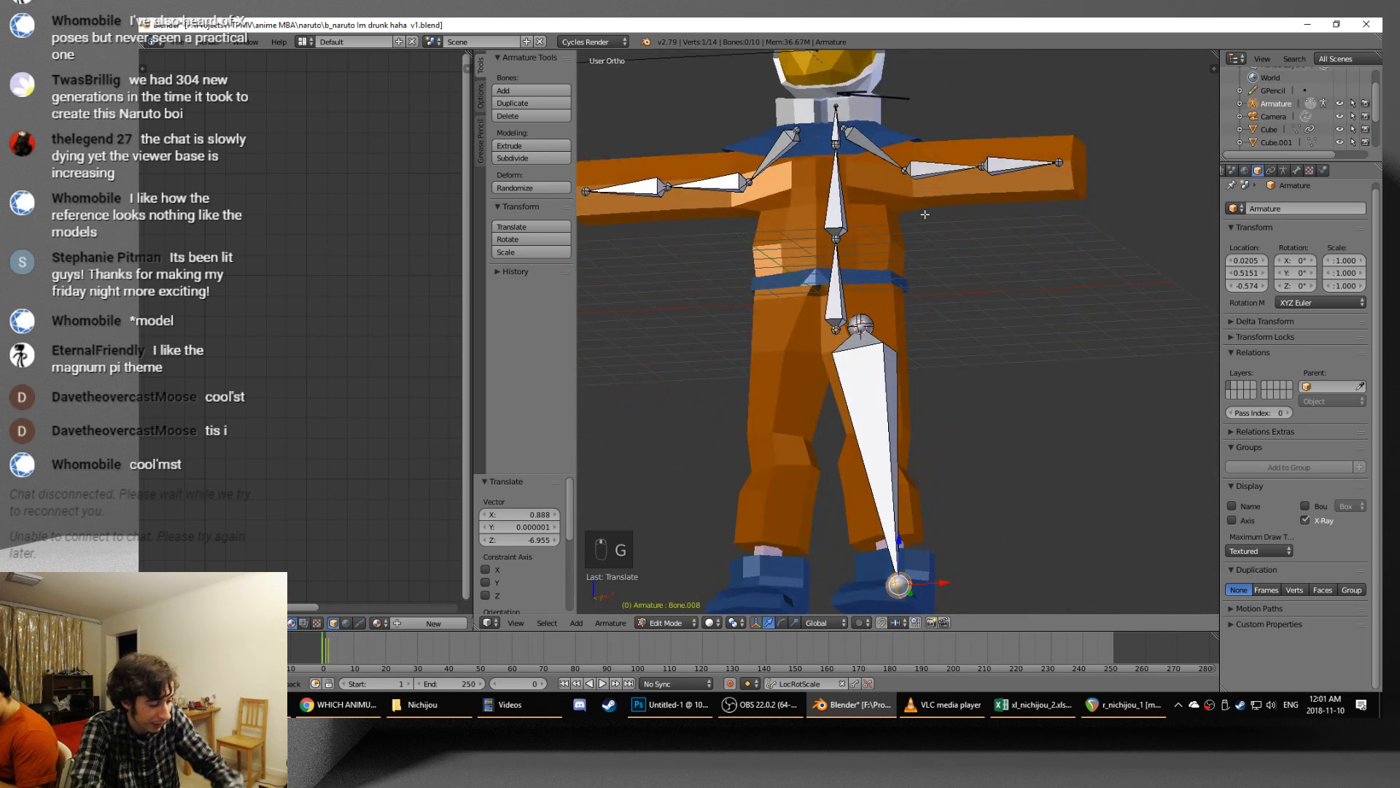
{"action": "key", "text": "KP_1"}
{"action": "scroll", "coordinate": [911, 356], "scroll_direction": "up", "scroll_amount": 2}
{"action": "key", "text": "g"}
{"action": "left_click", "coordinate": [911, 356]}
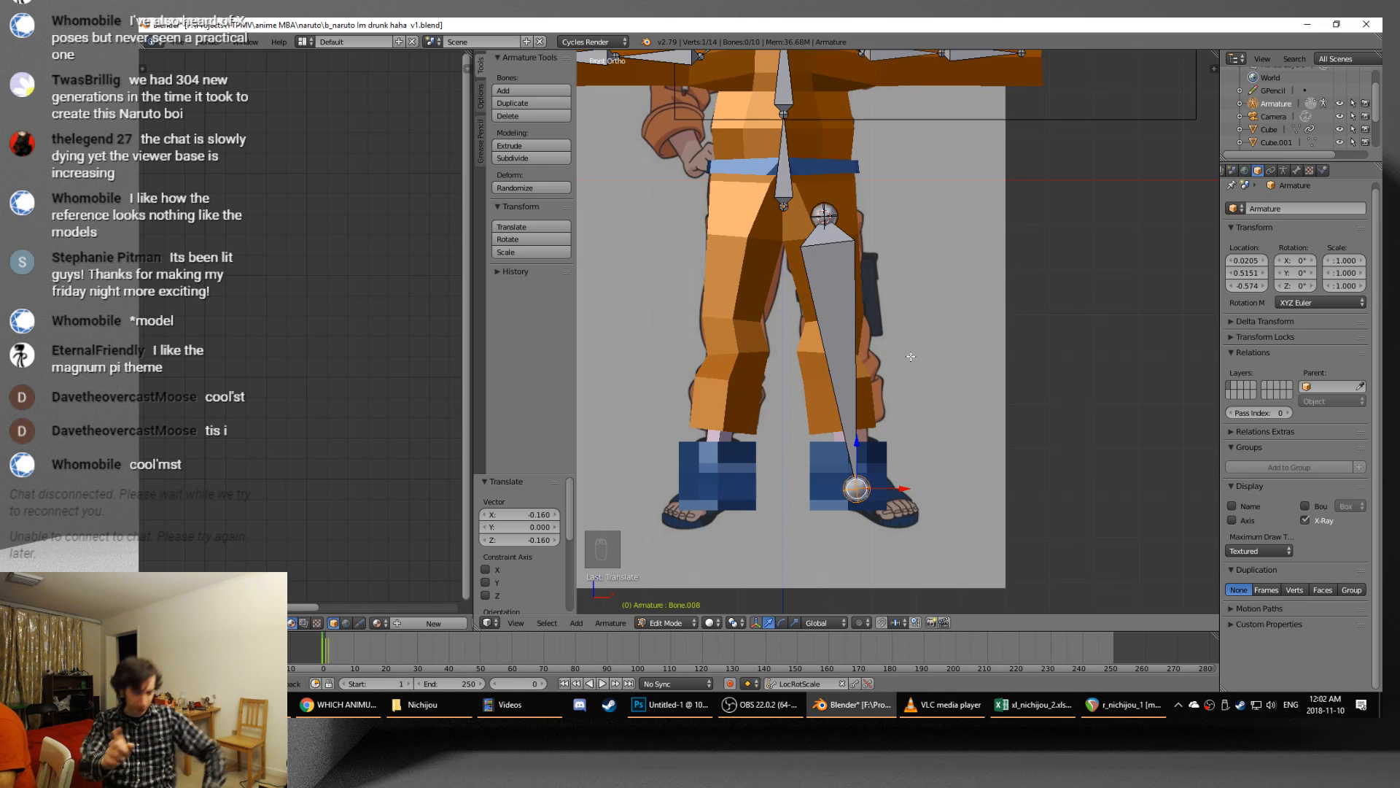
- Shift the leg bone's foot end slightly along X, and move it 0.778 along Y toward the ankle's center
{"action": "middle_click_drag", "start_coordinate": [910, 356], "coordinate": [893, 496]}
{"action": "left_click_drag", "start_coordinate": [895, 482], "coordinate": [886, 485]}
{"action": "middle_click_drag", "start_coordinate": [886, 486], "coordinate": [959, 467]}
{"action": "left_click_drag", "start_coordinate": [849, 494], "coordinate": [811, 495]}
{"action": "mouse_move", "coordinate": [950, 460]}
{"action": "middle_mouse_down"}
{"action": "mouse_move", "coordinate": [922, 436]}
{"action": "mouse_move", "coordinate": [850, 458]}
{"action": "middle_mouse_up"}
- Move the leg bone's hip end 0.847 along the Y axis to center it inside the thigh
{"action": "right_click", "coordinate": [839, 225]}
{"action": "middle_click_drag", "start_coordinate": [839, 232], "coordinate": [901, 223]}
{"action": "key", "text": "z"}
{"action": "right_click", "coordinate": [863, 223]}
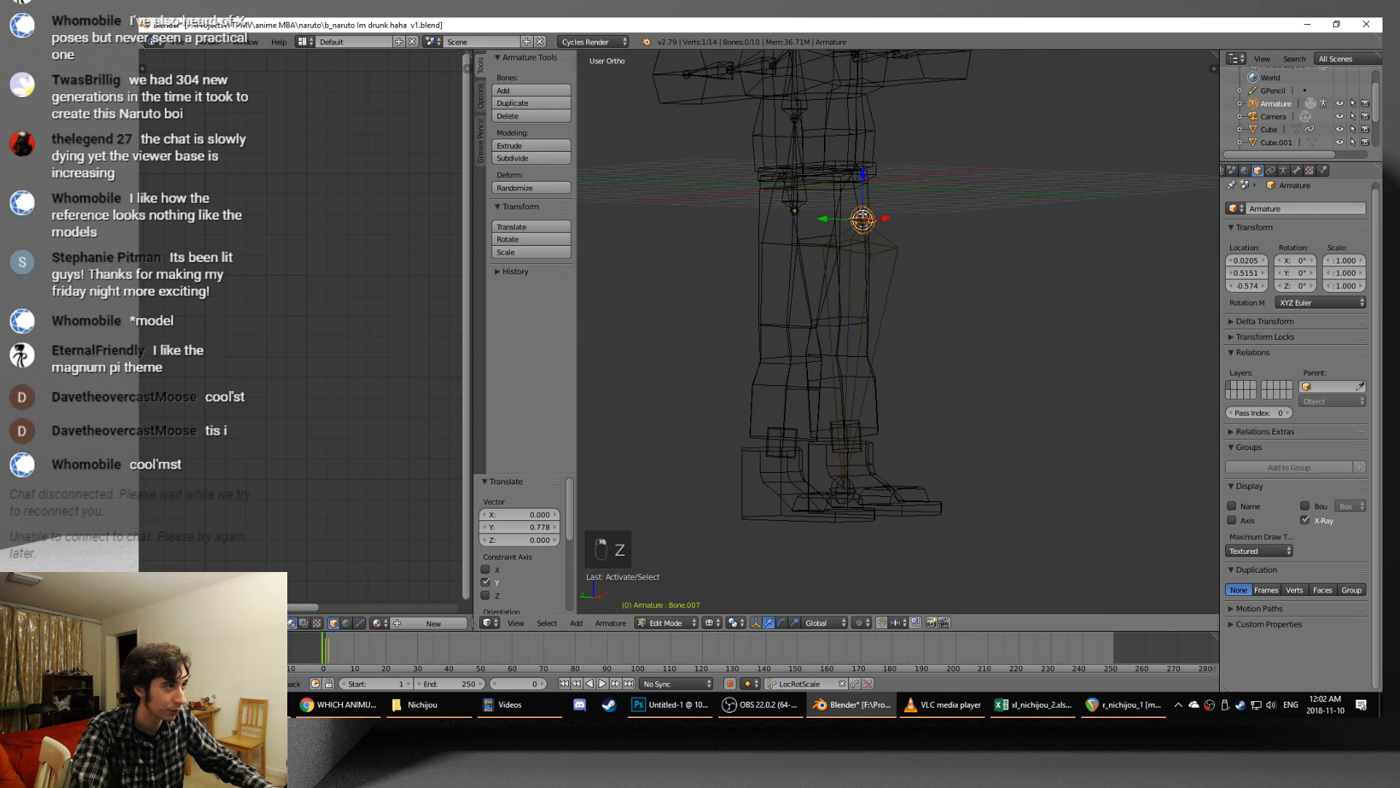
{"action": "key", "text": "z"}
{"action": "middle_click_drag", "start_coordinate": [868, 268], "coordinate": [925, 280]}
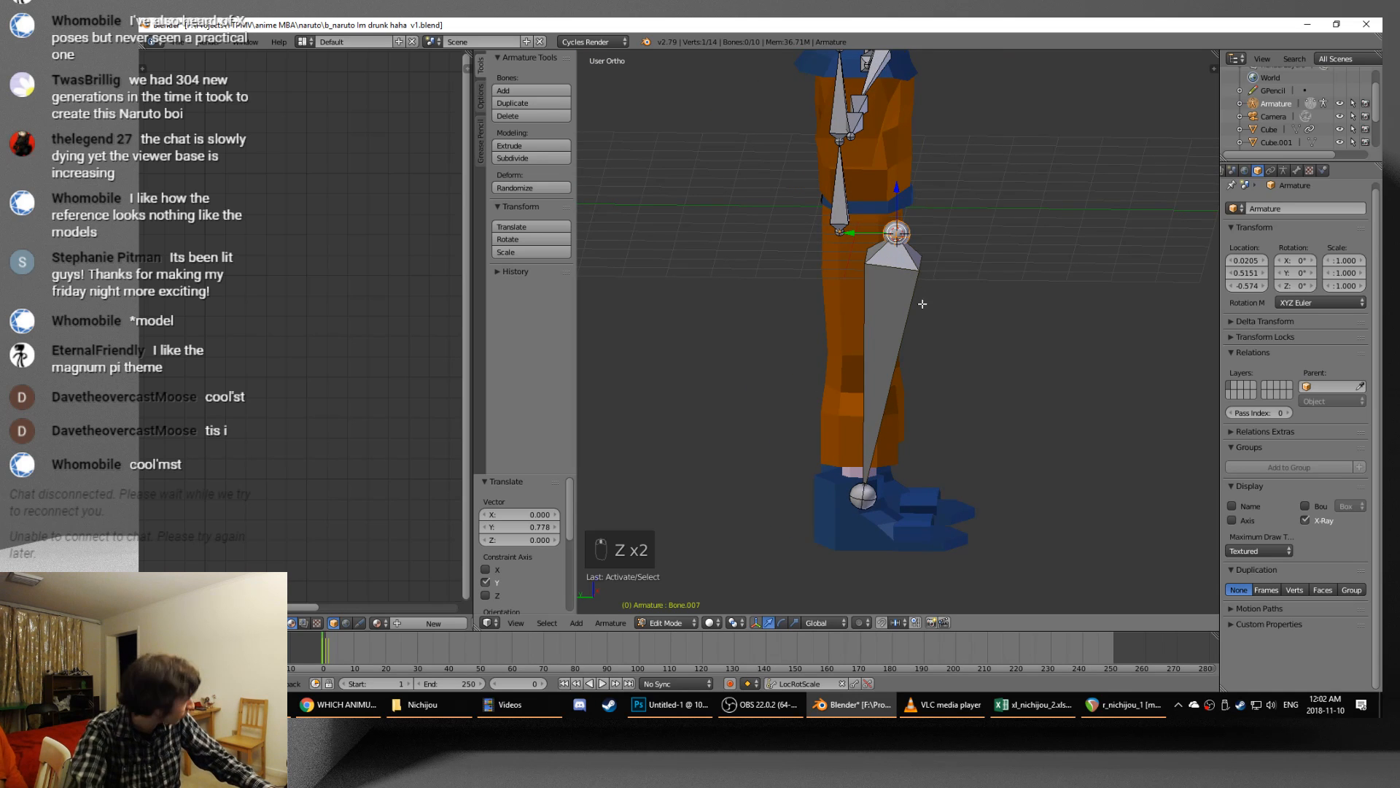
{"action": "key", "text": "g"}
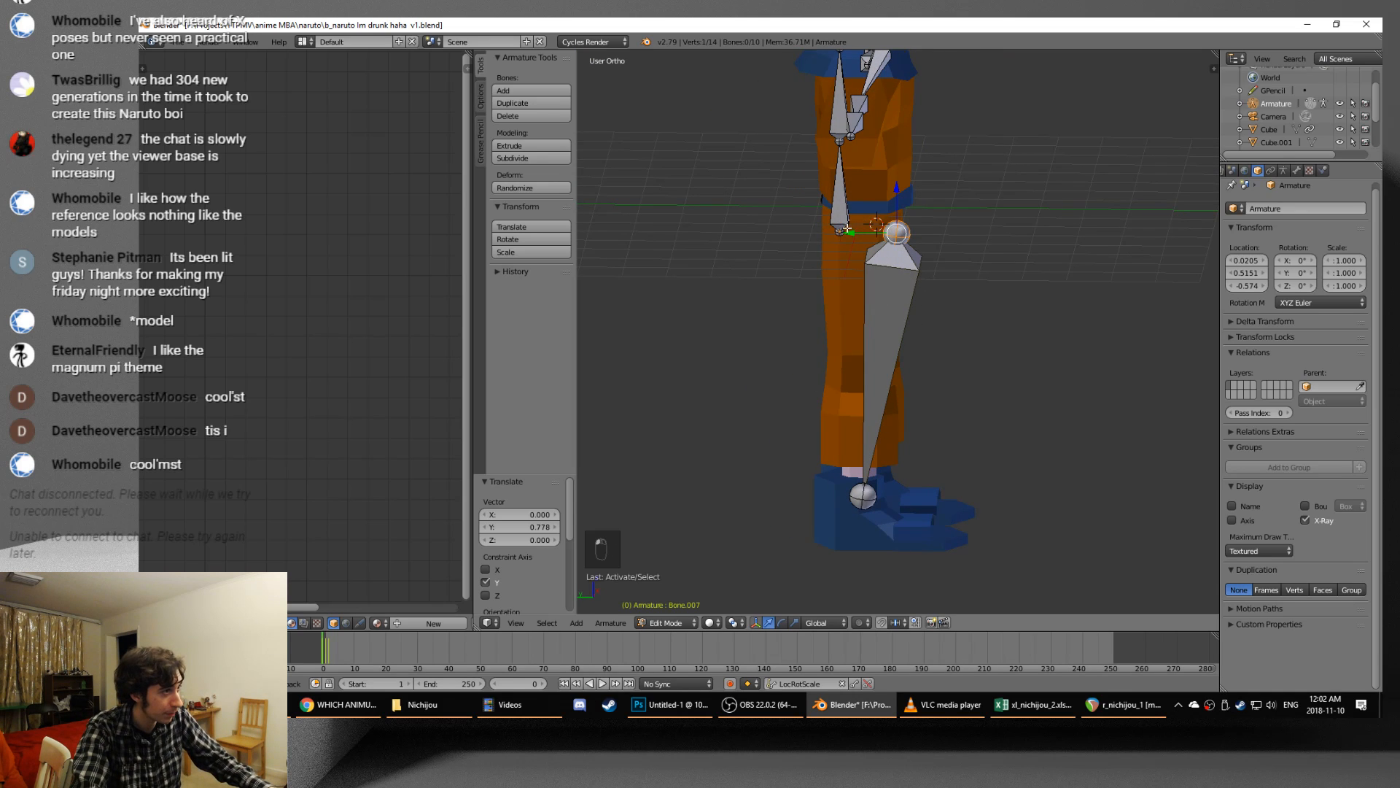
{"action": "key", "text": "y"}
{"action": "left_click_drag", "start_coordinate": [836, 232], "coordinate": [818, 232]}
{"action": "middle_click_drag", "start_coordinate": [974, 280], "coordinate": [839, 277]}
{"action": "key", "text": "z"}
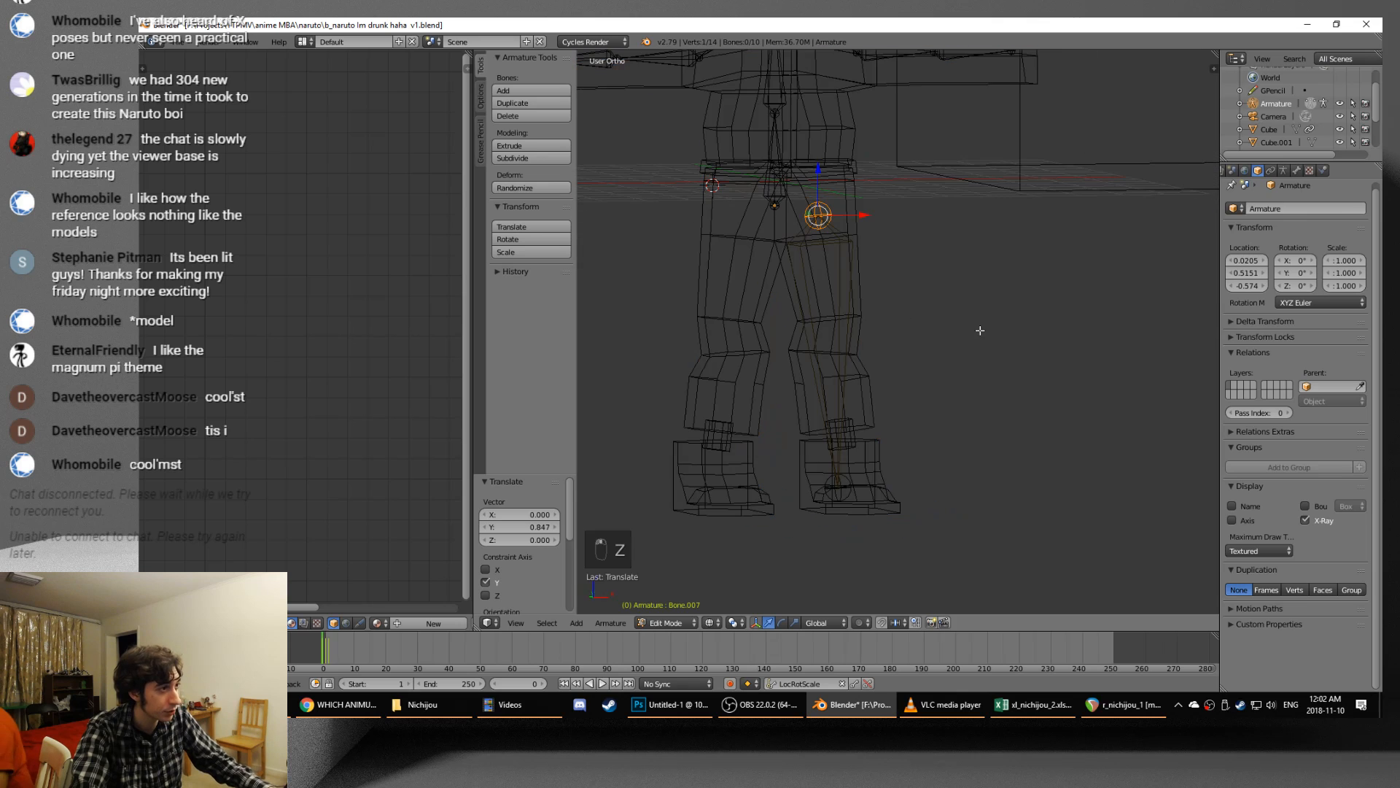
- Leave the armature's Edit Mode in the front view and select the naruto mesh
{"action": "key", "text": "KP_1"}
{"action": "key", "text": "Tab"}
{"action": "right_click", "coordinate": [832, 283]}
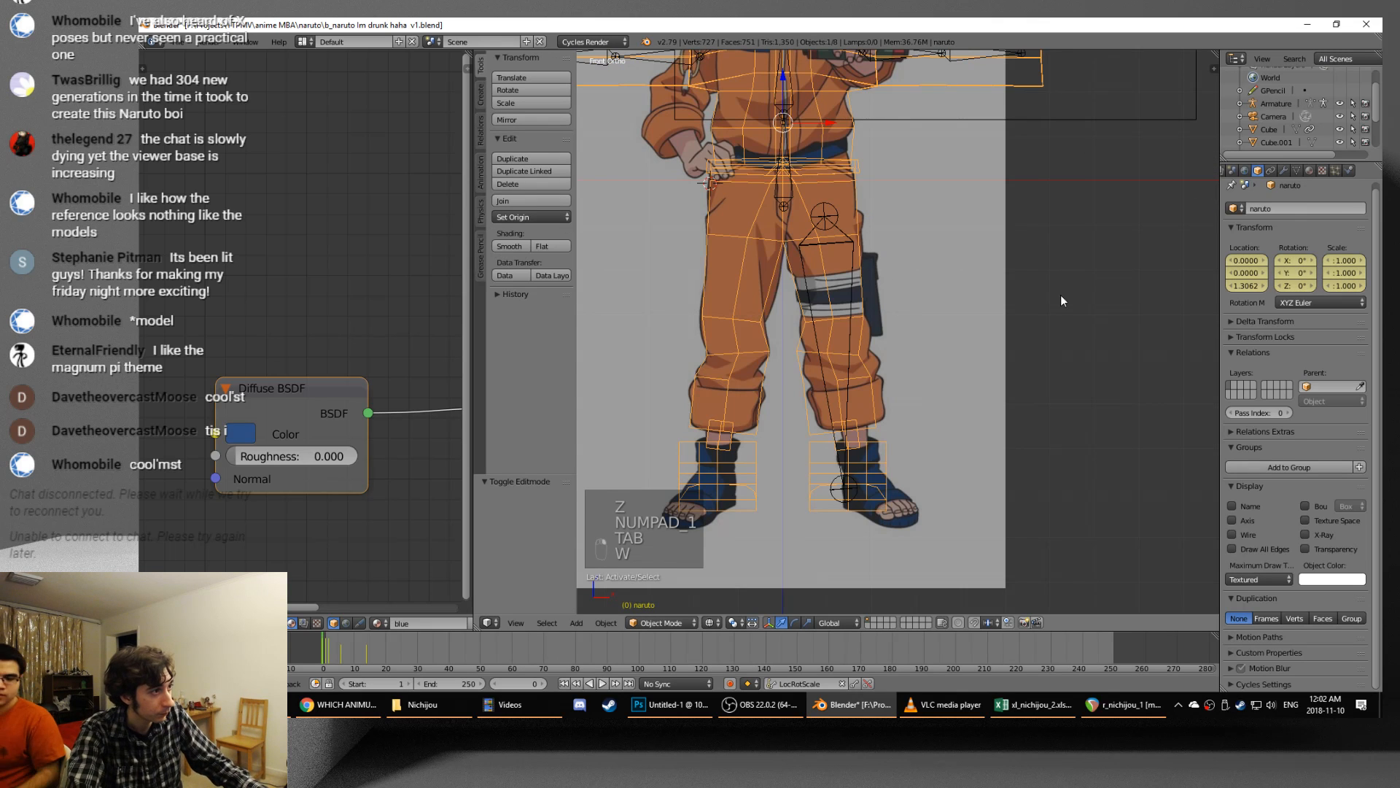
- Subdivide the armature's leg bone with one cut into thigh and shin bones
{"action": "right_click", "coordinate": [847, 264]}
{"action": "key", "text": "Tab"}
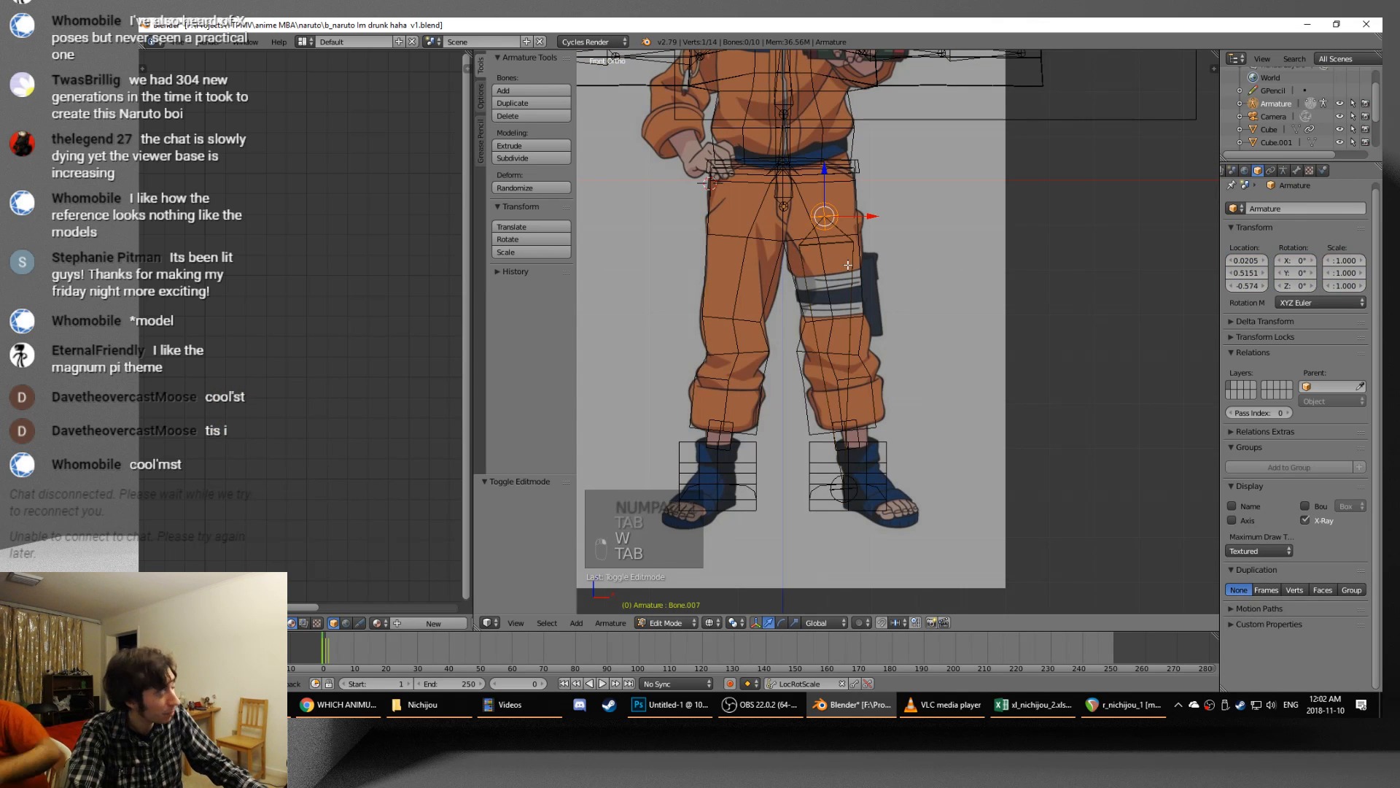
{"action": "right_click", "coordinate": [854, 273]}
{"action": "key", "text": "w"}
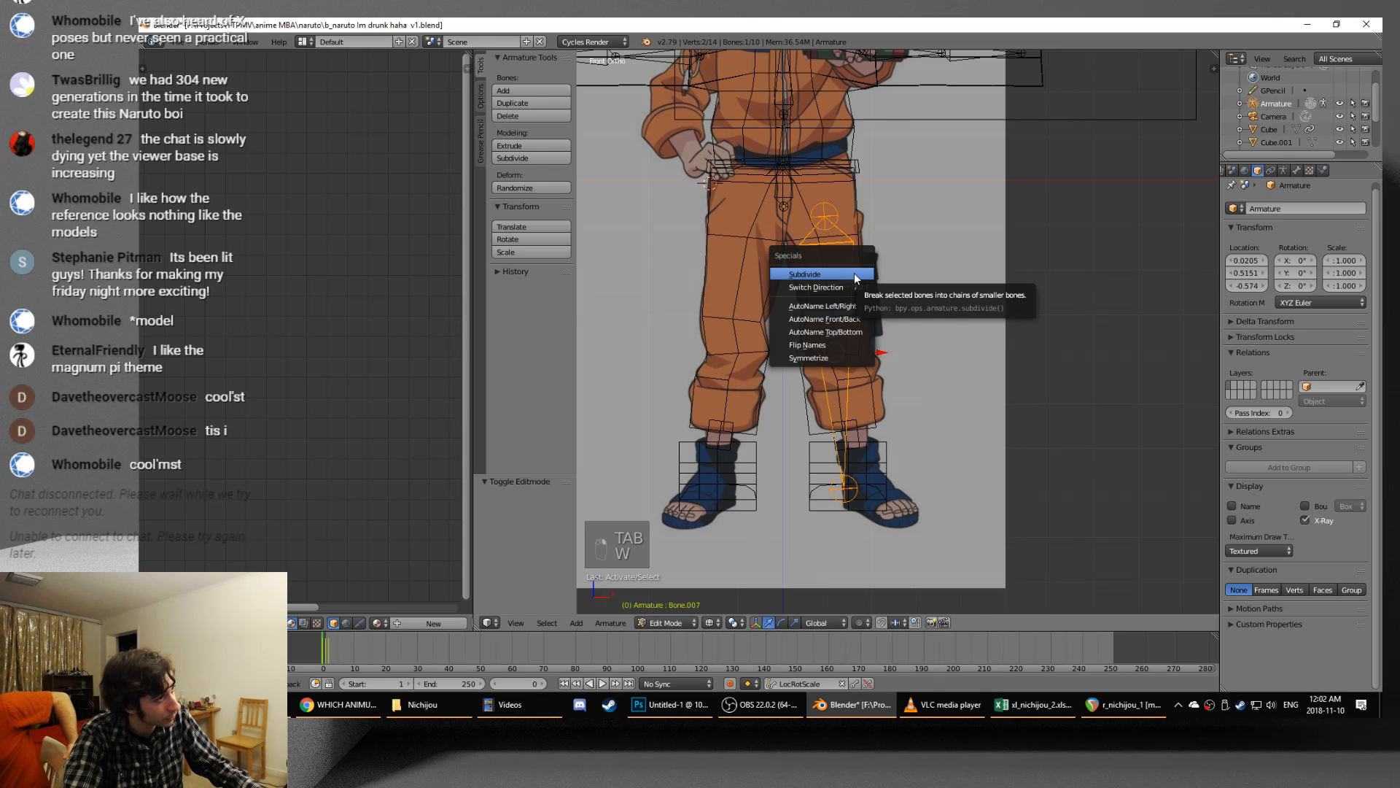
{"action": "left_click", "coordinate": [854, 273]}
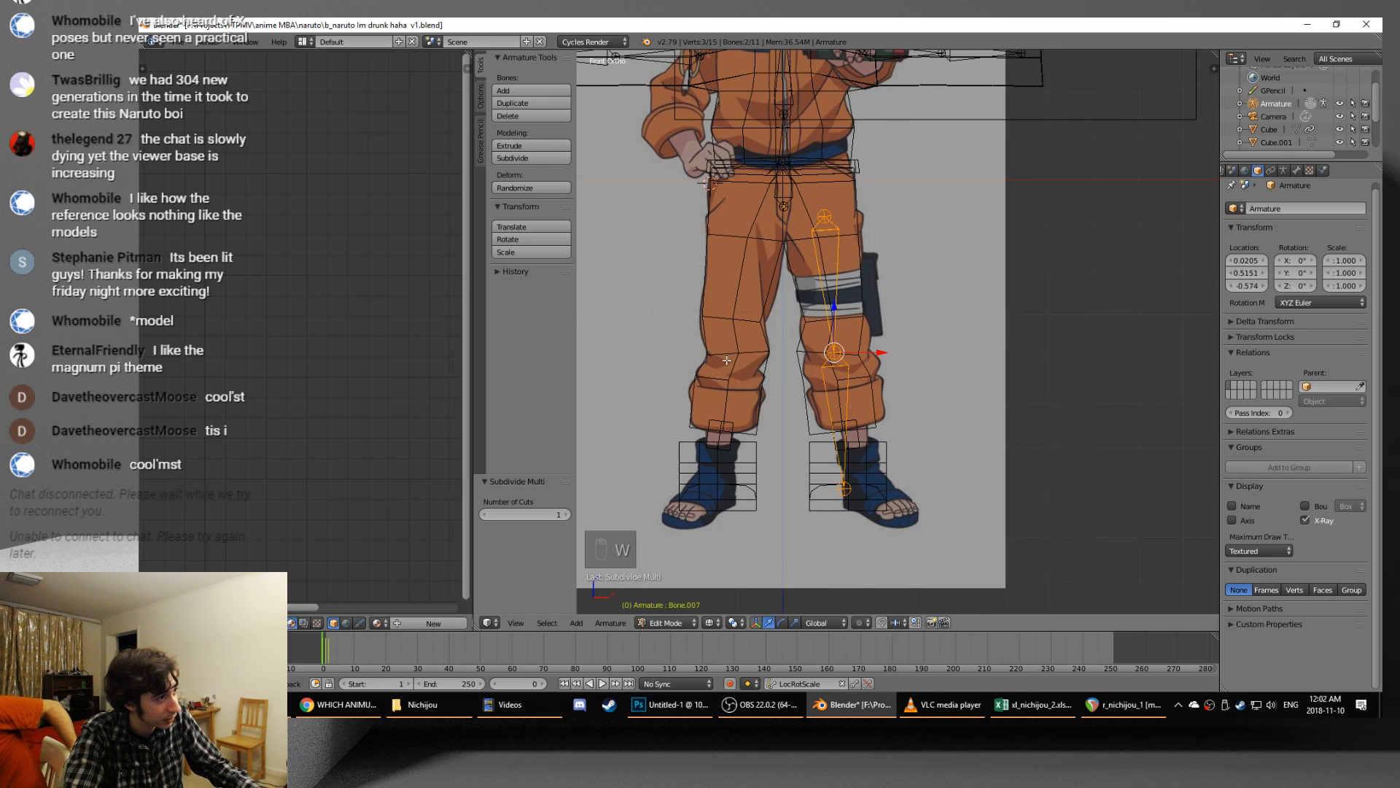
- Duplicate the thigh and shin bones in place, and snap the 3D cursor to the armature's origin
{"action": "key", "text": "shift+d"}
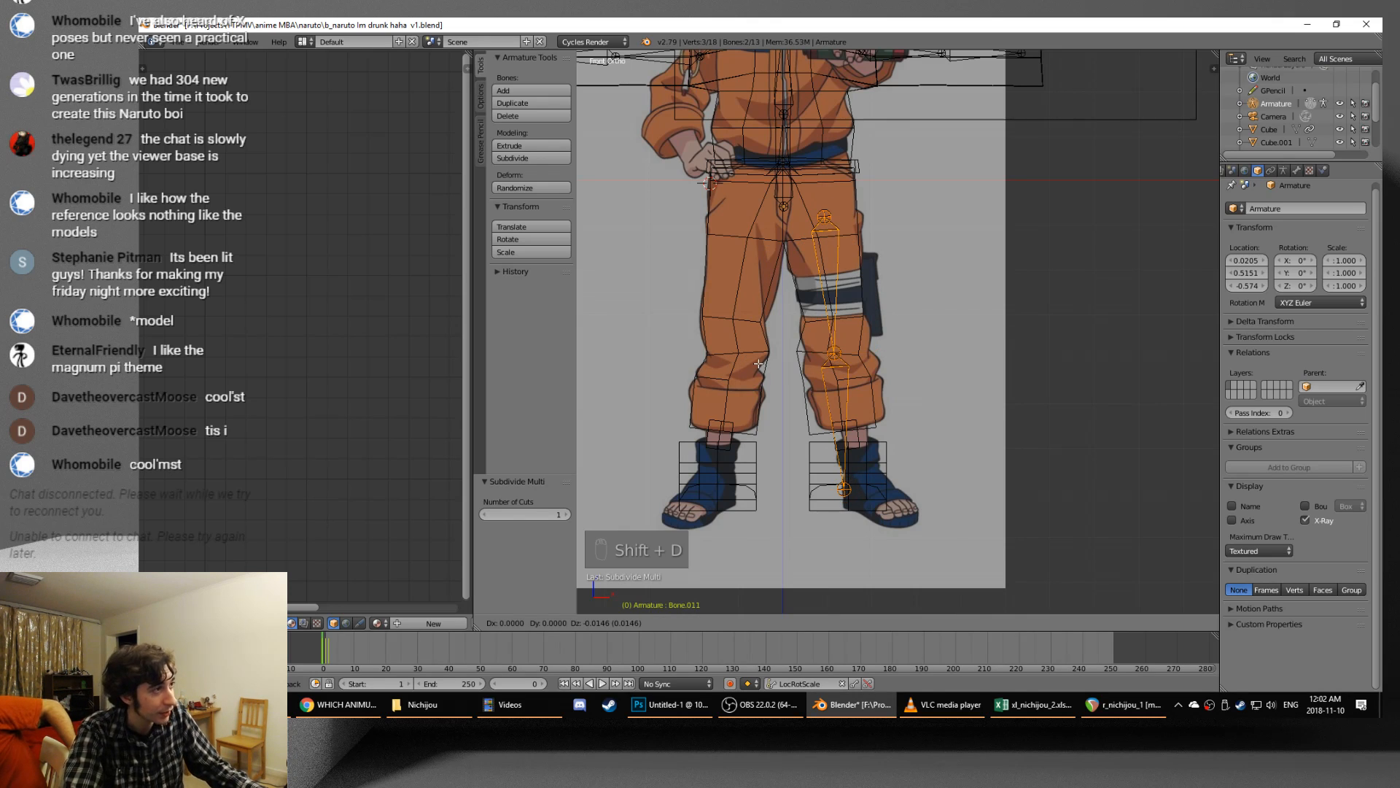
{"action": "key", "text": "Escape"}
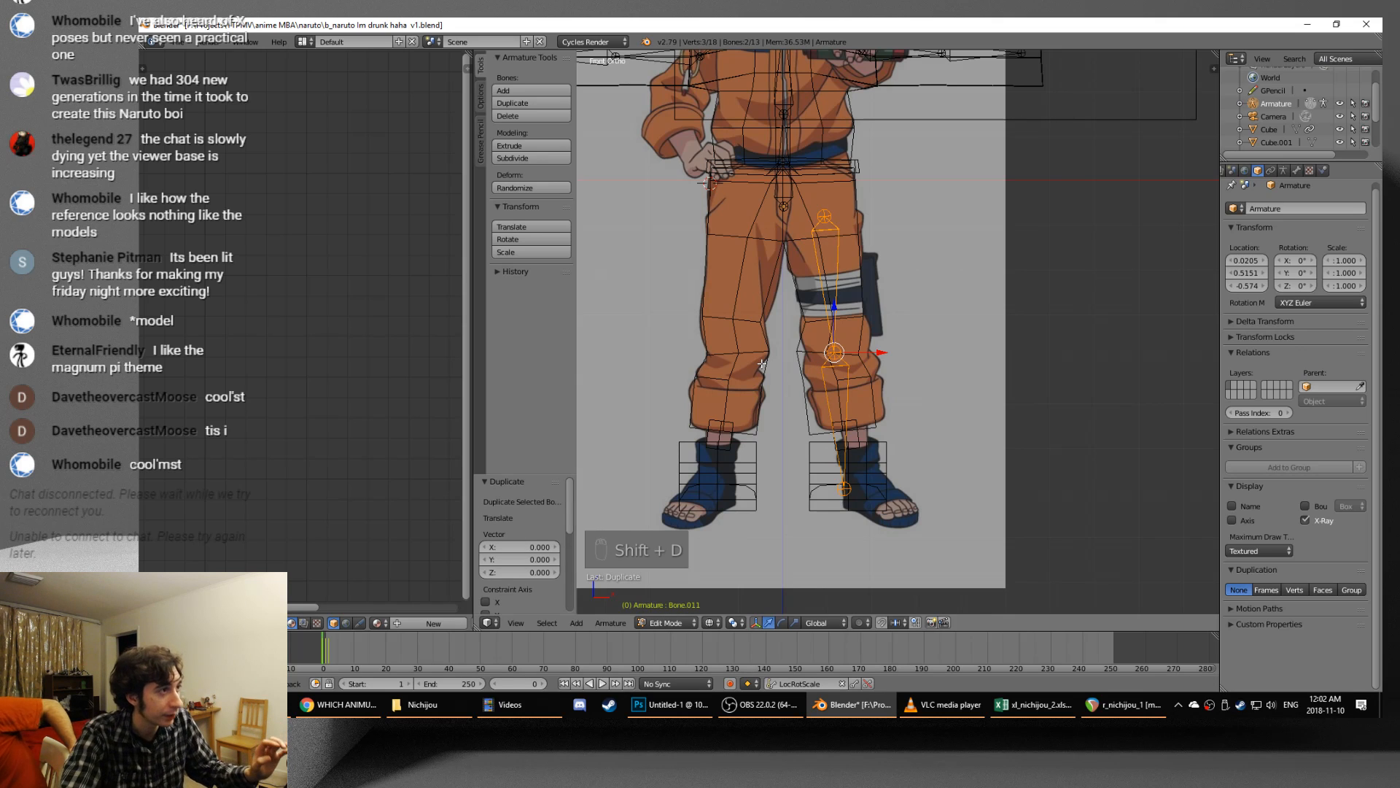
{"action": "key", "text": "Tab"}
{"action": "key", "text": "shift+s"}
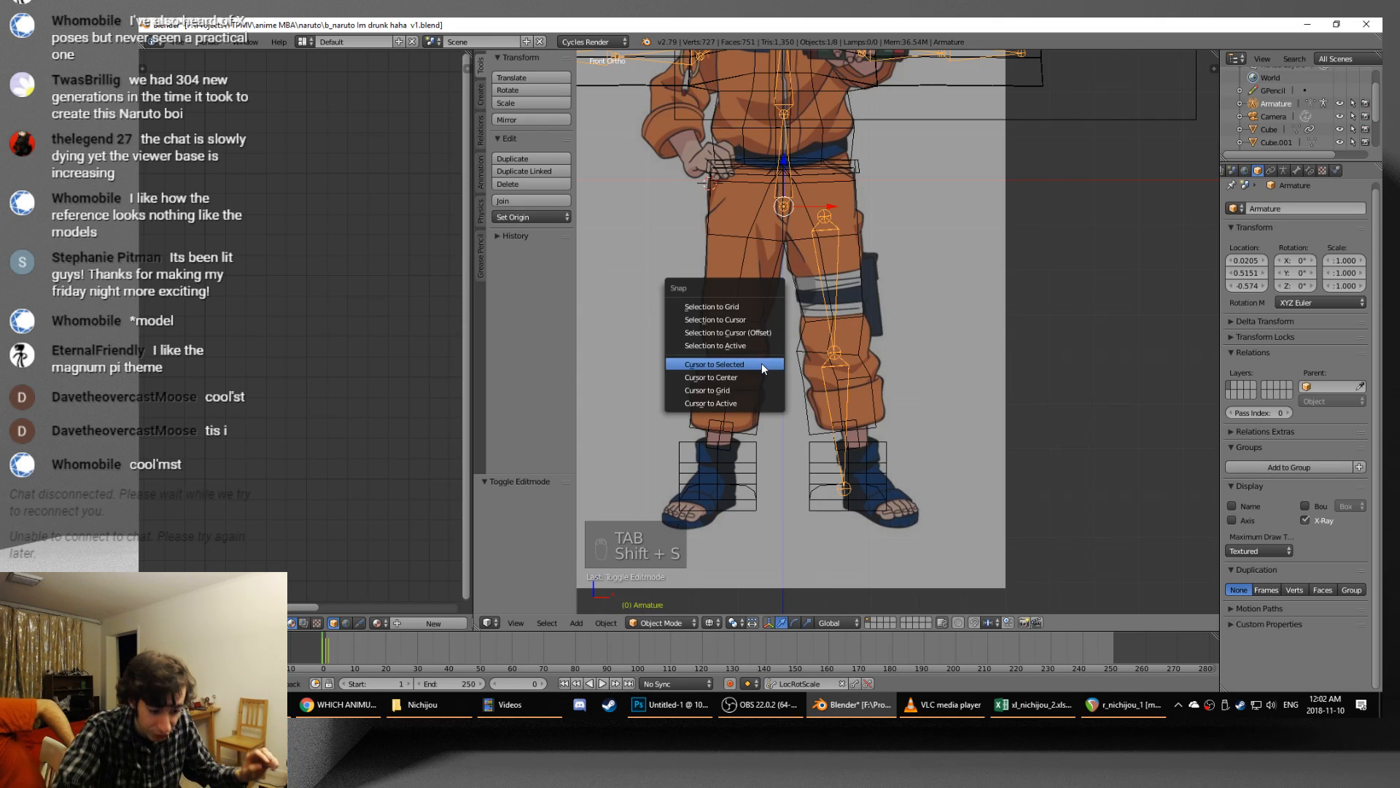
{"action": "left_click", "coordinate": [761, 363]}
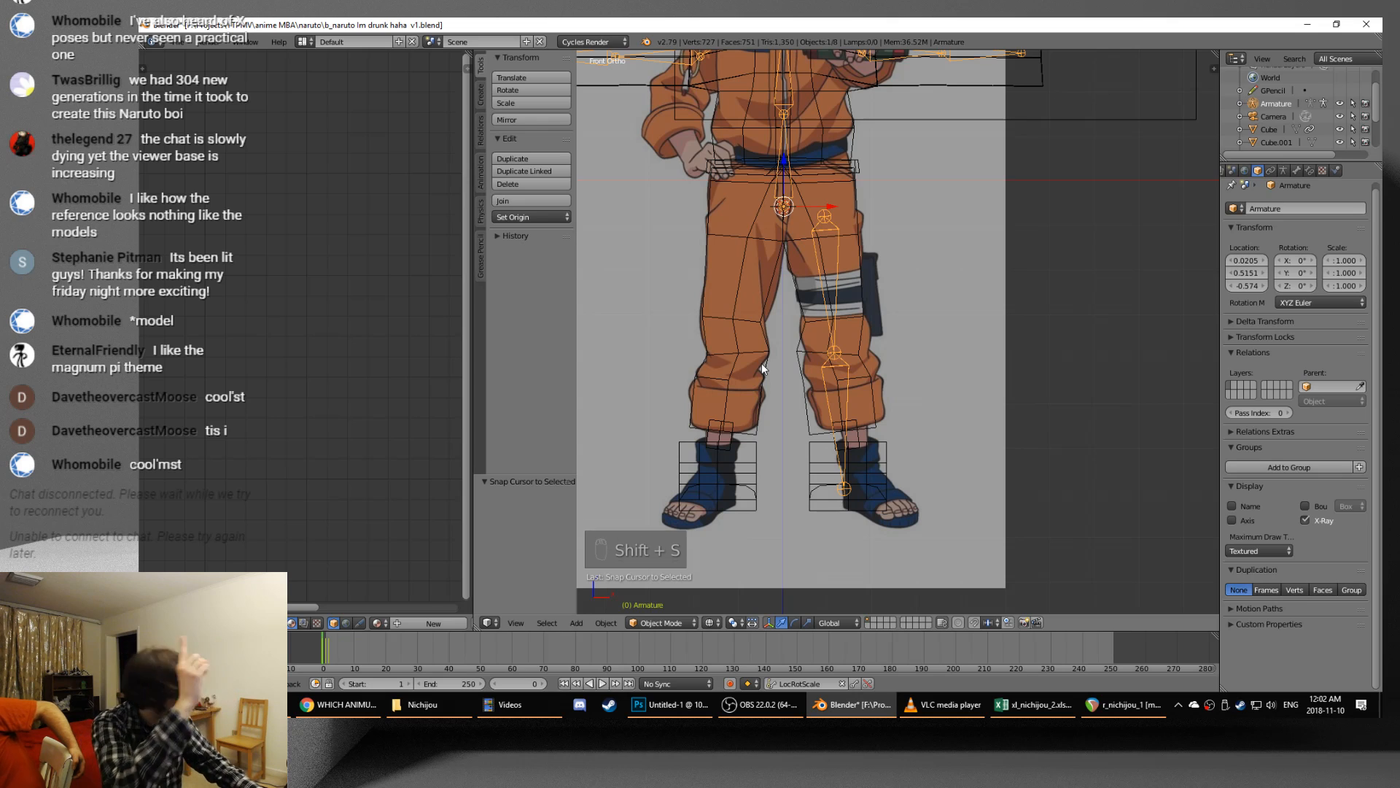
{"action": "key", "text": "Tab"}
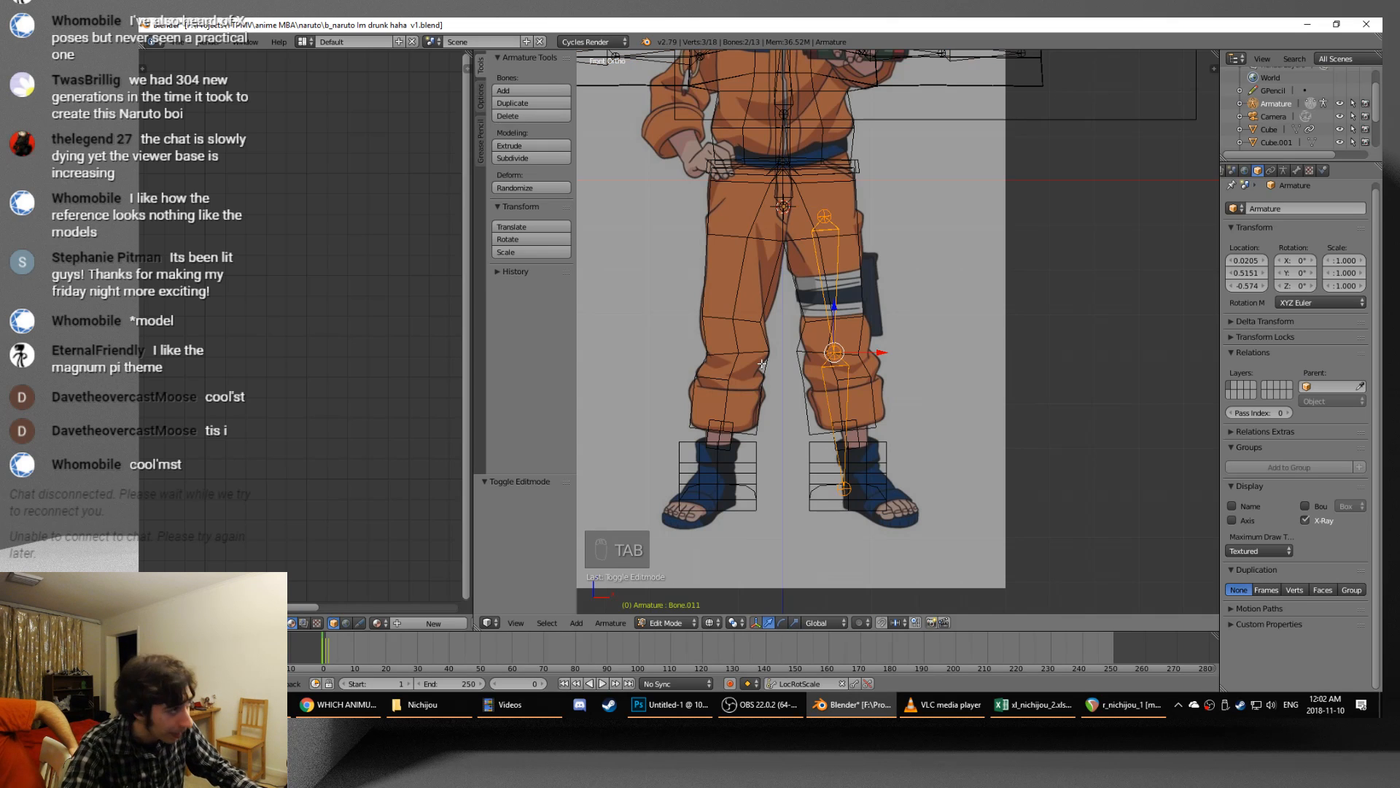
{"action": "key", "text": "s"}
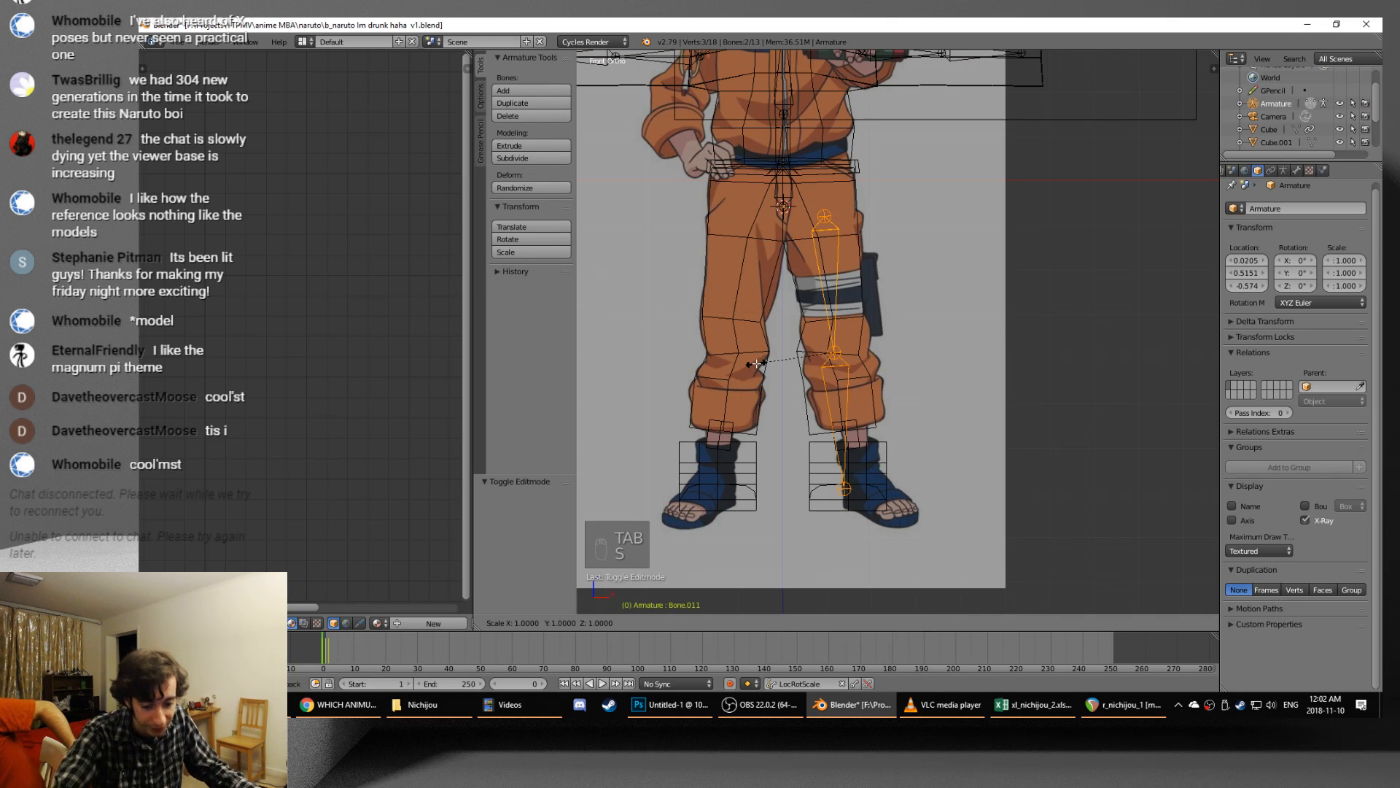
{"action": "key", "text": "x"}
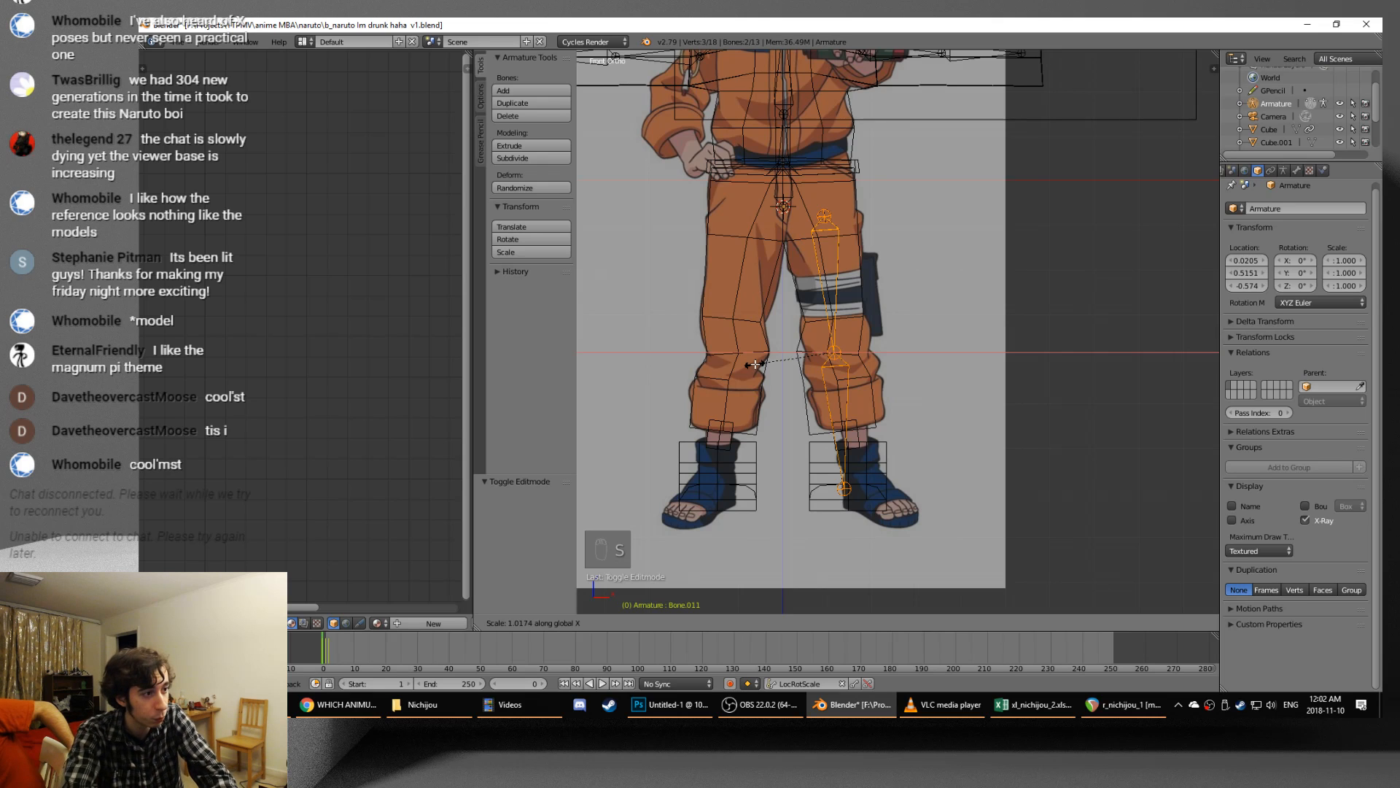
{"action": "type", "text": "-1"}
{"action": "key", "text": "Return"}
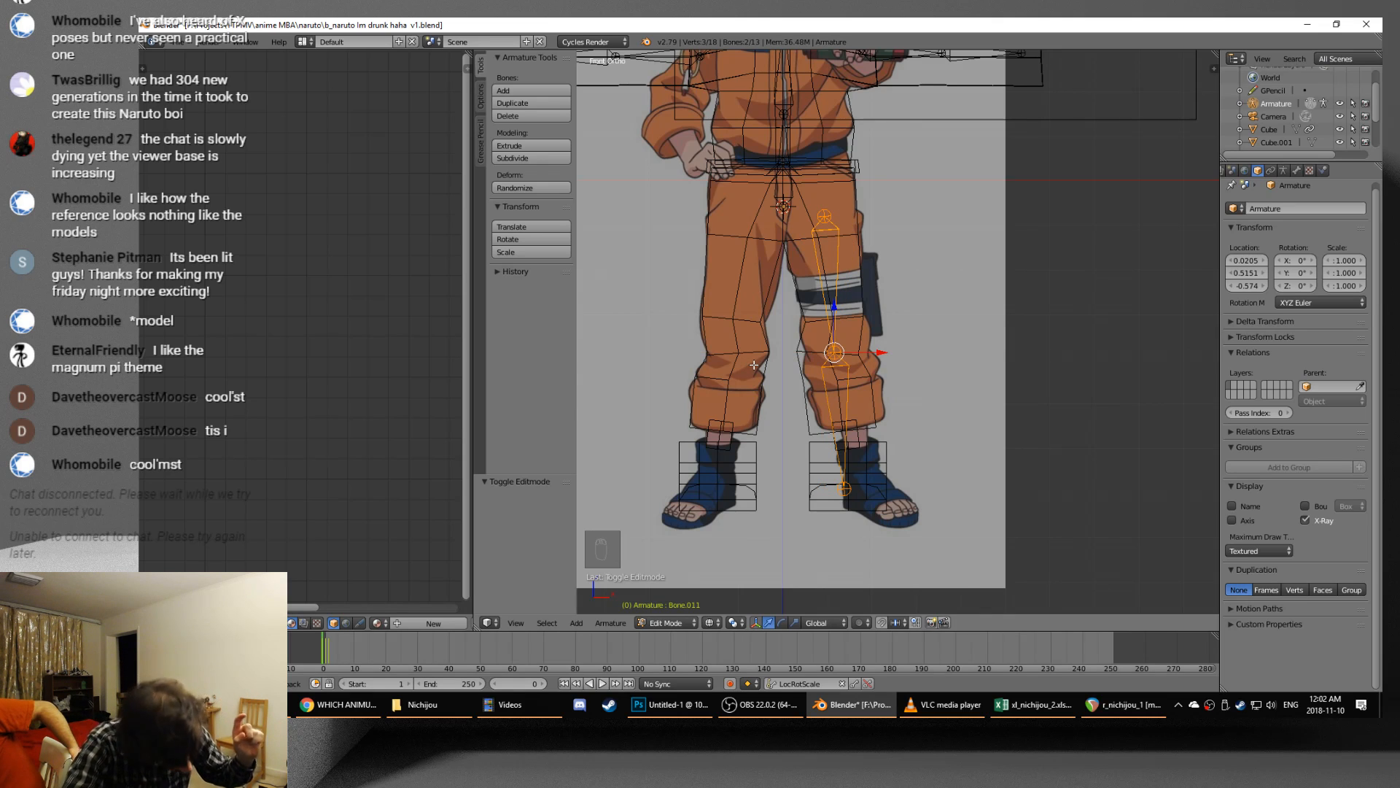
- Mirror the duplicated leg bones into the opposite leg by scaling them -1 along X about the 3D cursor
{"action": "key", "text": "period"}
{"action": "type", "text": "s"}
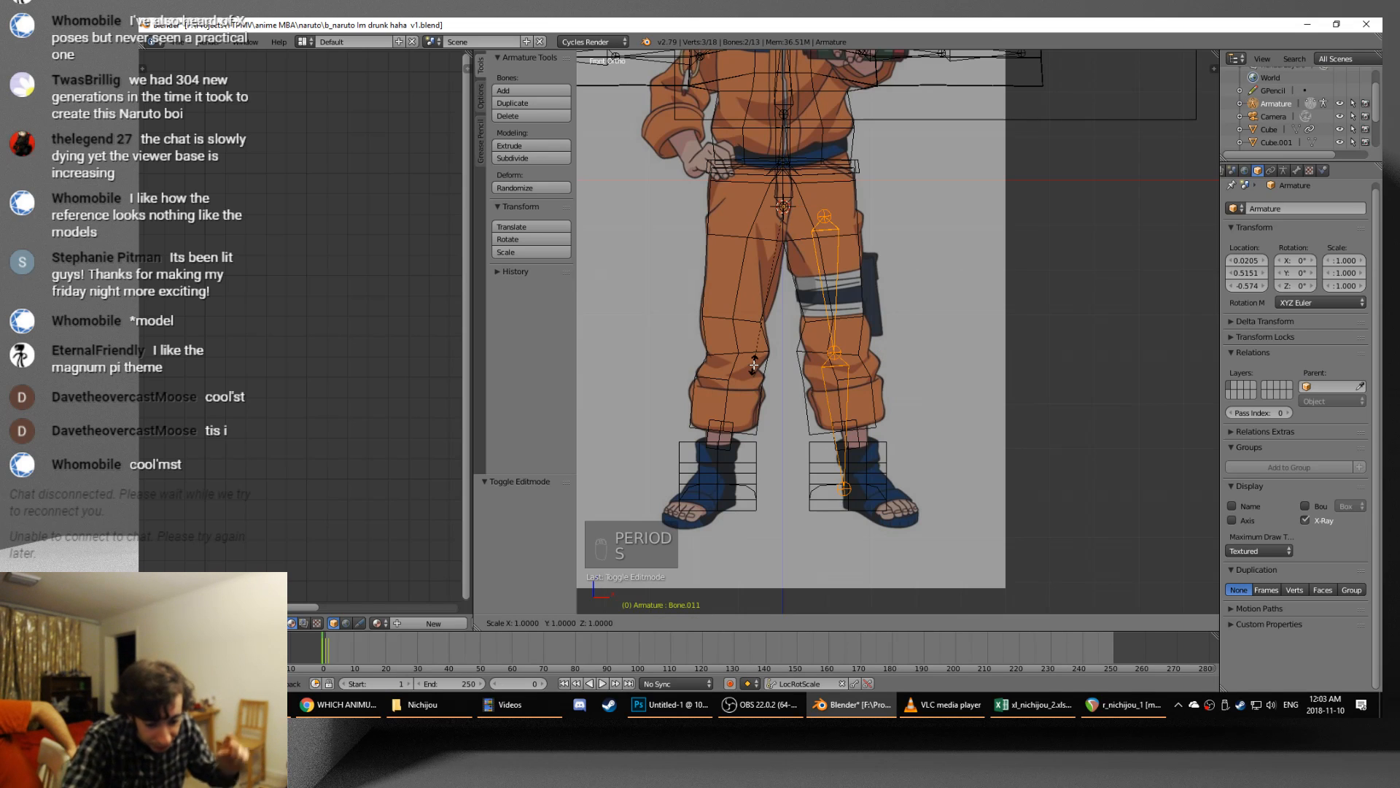
{"action": "type", "text": "x-1"}
{"action": "key", "text": "Return"}
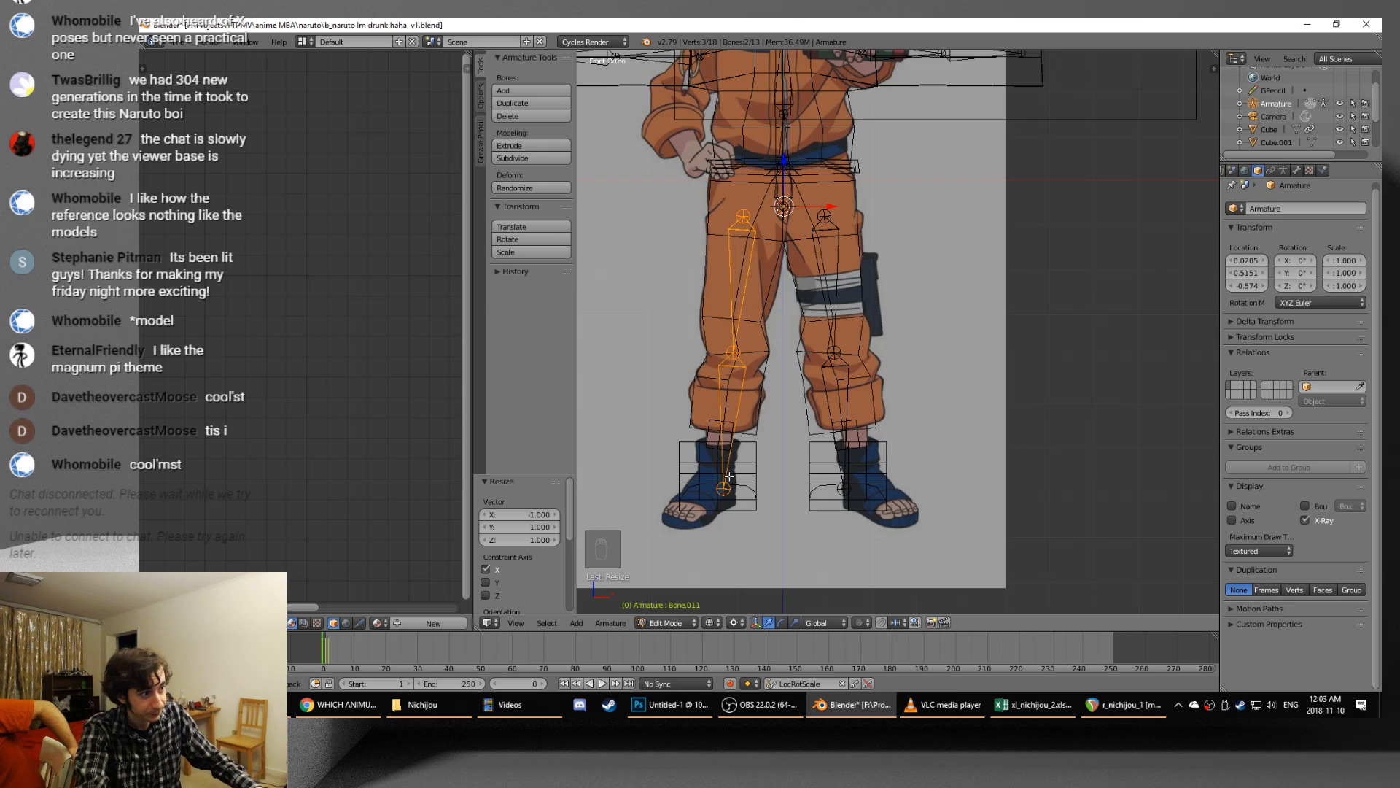
- Extrude a foot bone from the mirrored leg's ankle toward the toes, and show the model in solid shading
{"action": "key", "text": "Tab"}
{"action": "key", "text": "Tab"}
{"action": "key", "text": "Tab"}
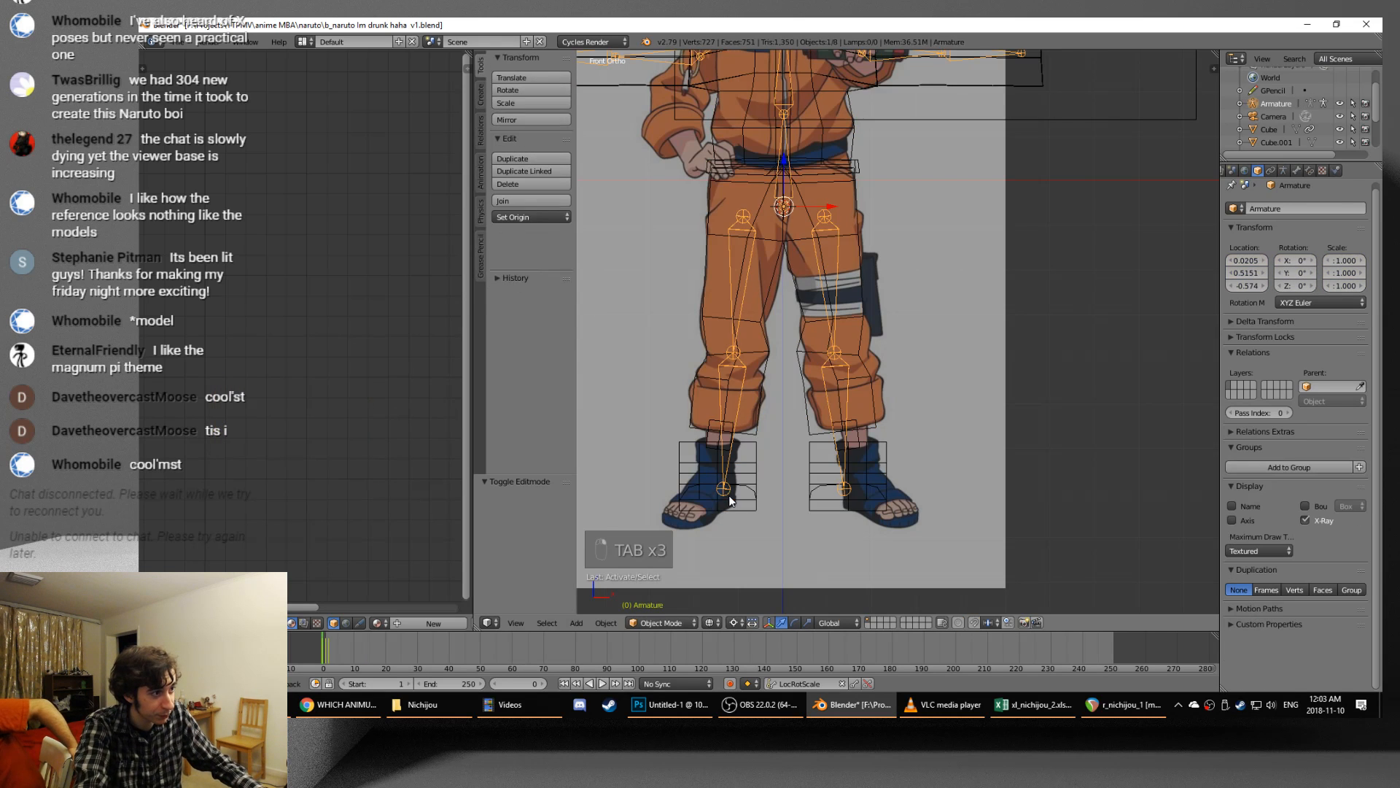
{"action": "key", "text": "Tab"}
{"action": "middle_click_drag", "start_coordinate": [728, 496], "coordinate": [1093, 517]}
{"action": "right_click", "coordinate": [809, 504]}
{"action": "key", "text": "e"}
{"action": "key", "text": "grave"}
{"action": "key", "text": "Tab"}
{"action": "scroll", "coordinate": [903, 542], "scroll_direction": "up", "scroll_amount": 5}
{"action": "key", "text": "z"}
{"action": "key", "text": "Tab"}
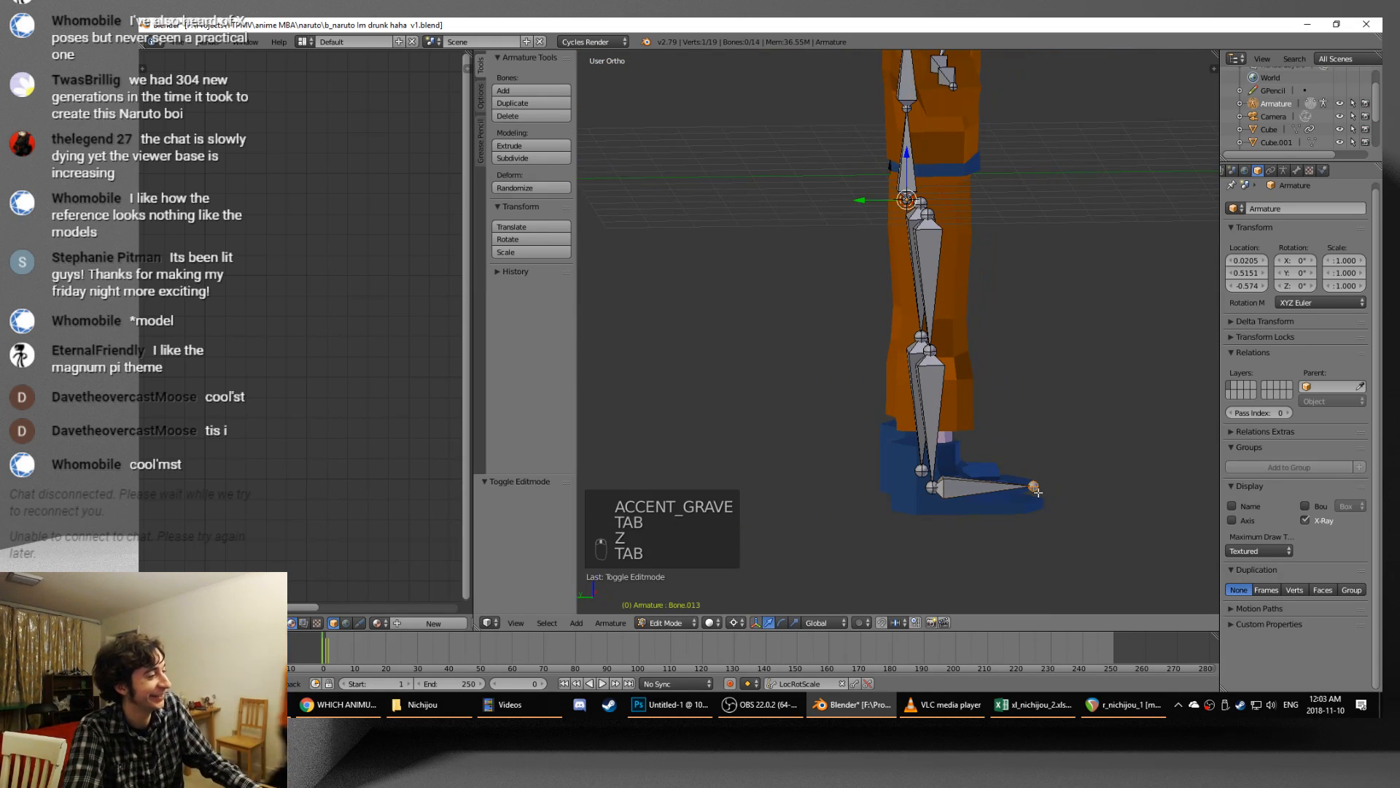
- Move the new foot bone's toe end -0.309 along Z and leave the armature's Edit Mode
{"action": "key", "text": "g"}
{"action": "left_click", "coordinate": [1040, 503]}
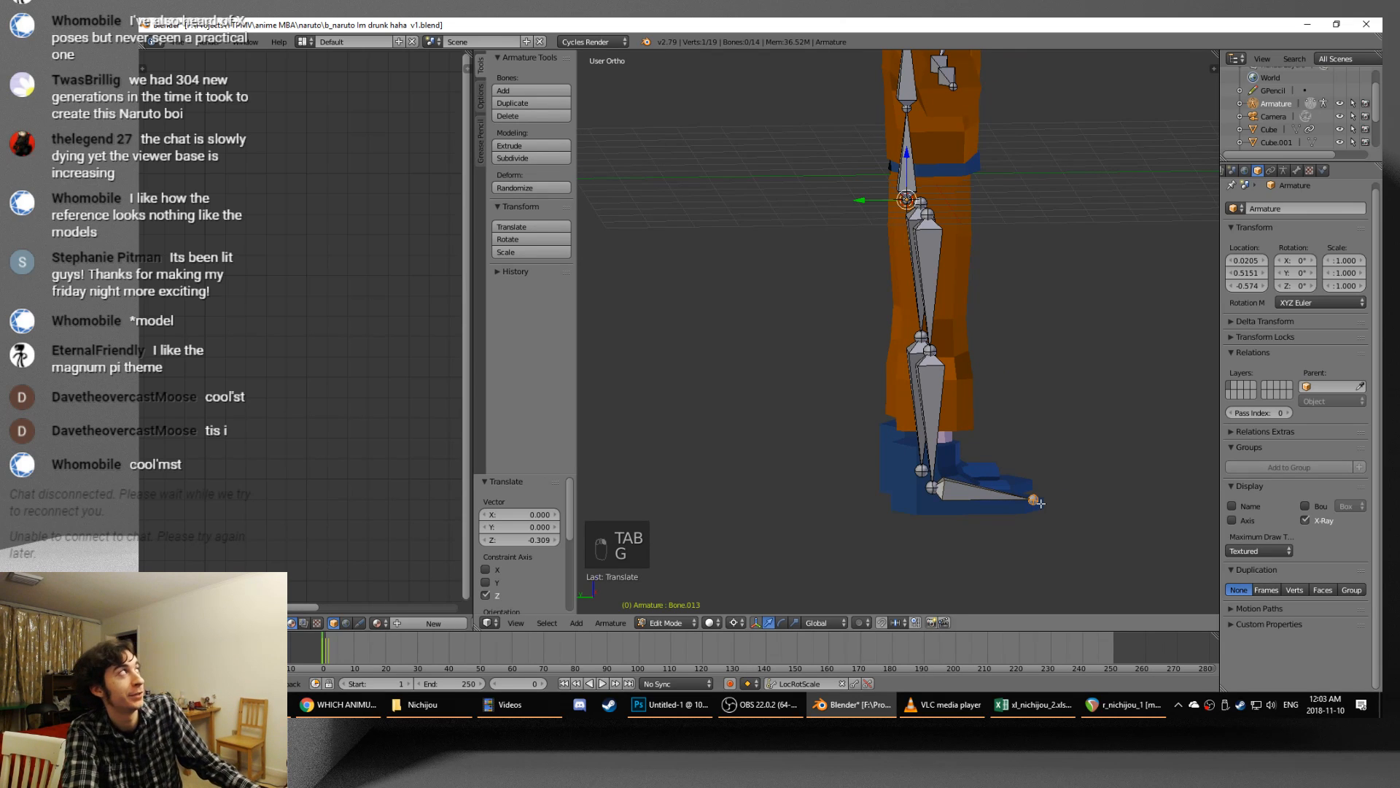
{"action": "key", "text": "Tab"}
{"action": "middle_click_drag", "start_coordinate": [1086, 519], "coordinate": [1043, 519]}
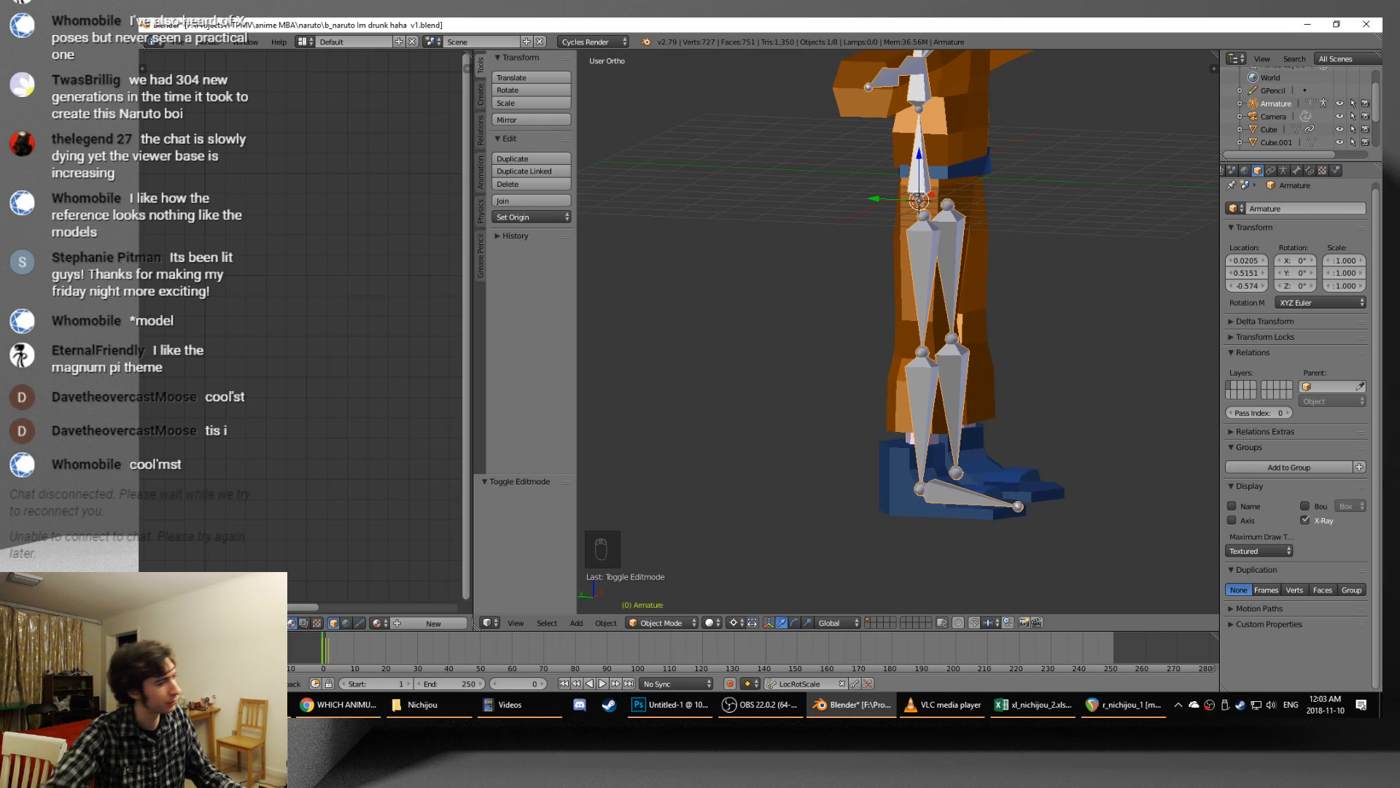
- Extrude a matching foot bone along Y from the other leg's ankle toward the toes, and return to Object Mode
{"action": "key", "text": "Tab"}
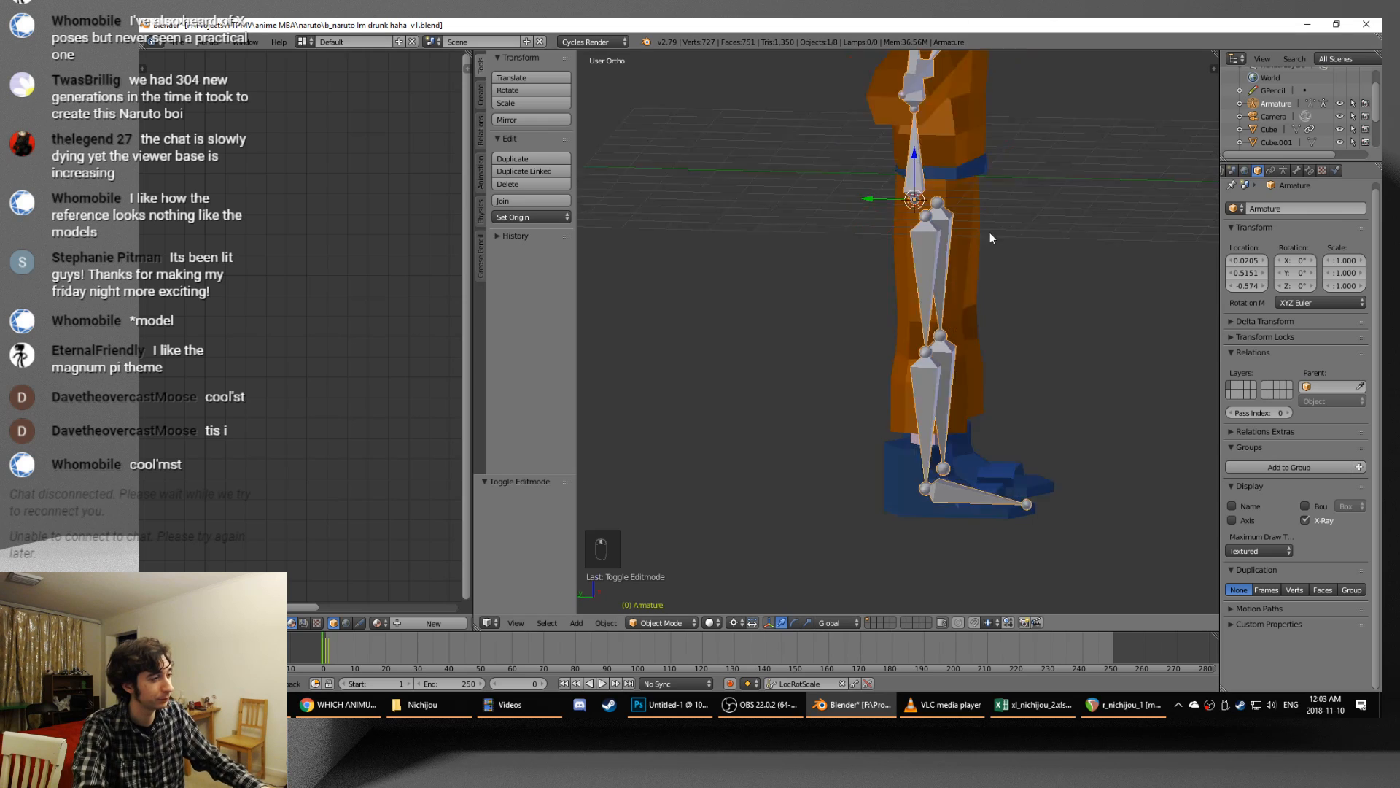
{"action": "middle_click_drag", "start_coordinate": [991, 231], "coordinate": [856, 304]}
{"action": "right_click", "coordinate": [985, 499]}
{"action": "middle_click_drag", "start_coordinate": [985, 500], "coordinate": [846, 522]}
{"action": "key", "text": "e"}
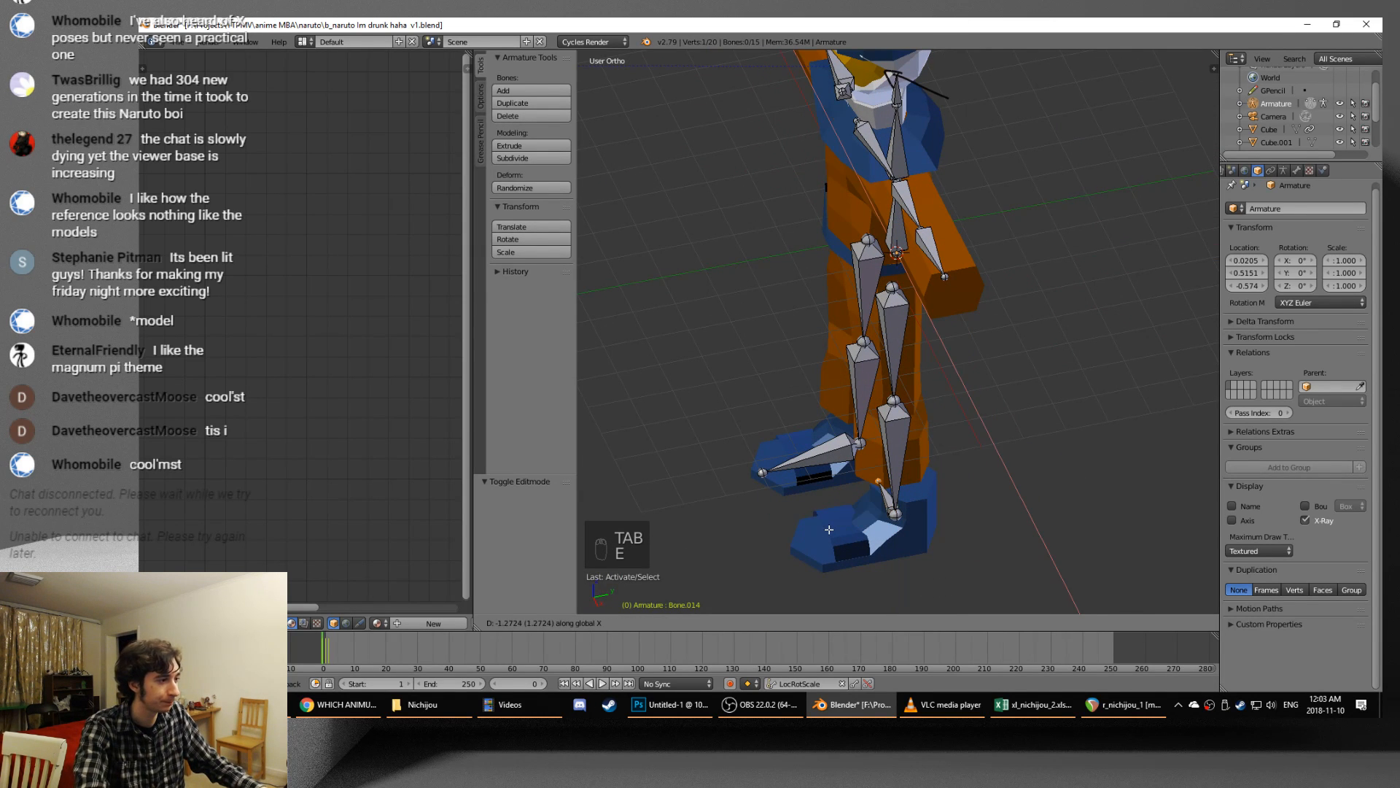
{"action": "key", "text": "y"}
{"action": "left_click", "coordinate": [846, 543]}
{"action": "key", "text": "Tab"}
{"action": "middle_click_drag", "start_coordinate": [846, 543], "coordinate": [973, 502]}
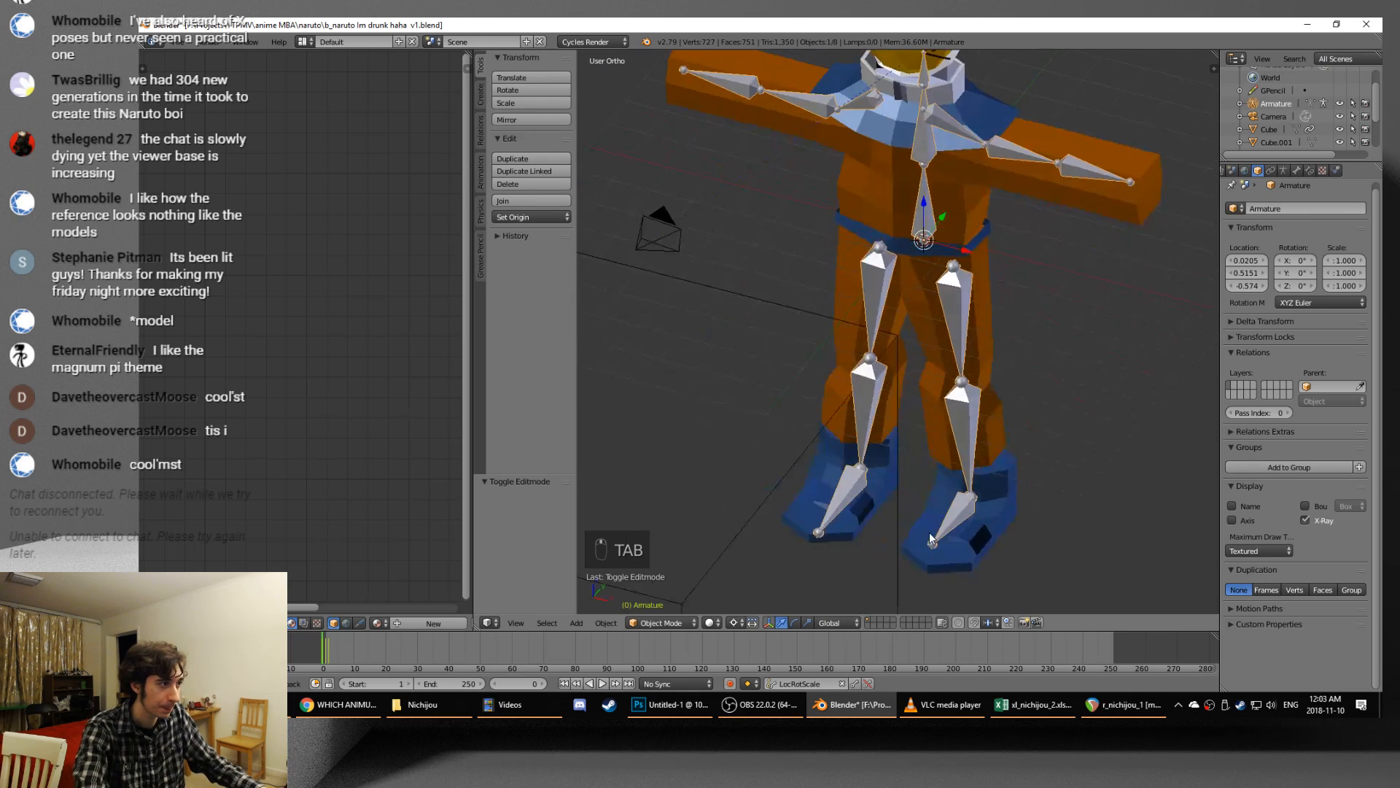
{"action": "scroll", "coordinate": [973, 501], "scroll_direction": "up", "scroll_amount": 3}
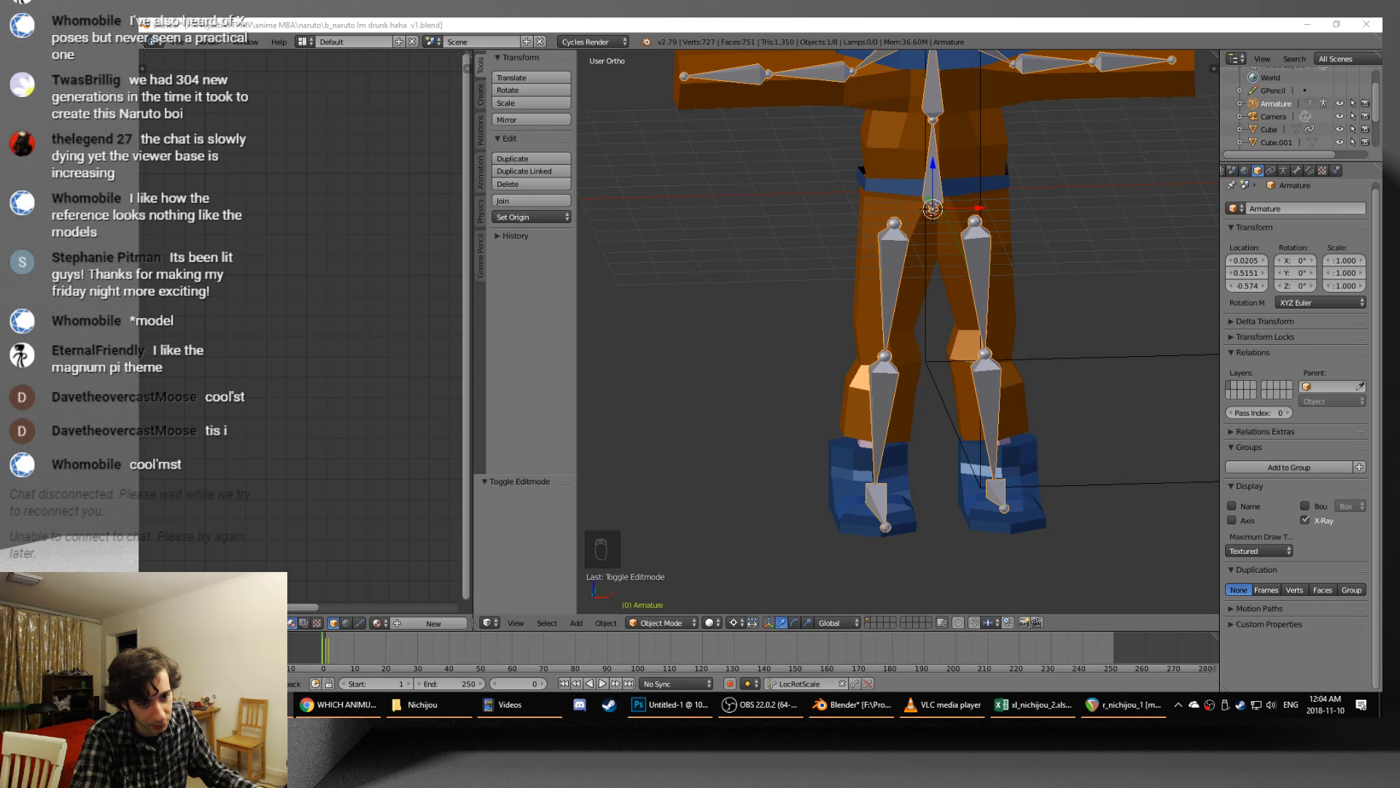
{"action": "key", "text": "Tab"}
{"action": "middle_click_drag", "start_coordinate": [941, 321], "coordinate": [970, 388]}
{"action": "right_click", "coordinate": [1028, 441]}
{"action": "scroll", "coordinate": [1010, 398], "scroll_direction": "down", "scroll_amount": 4}
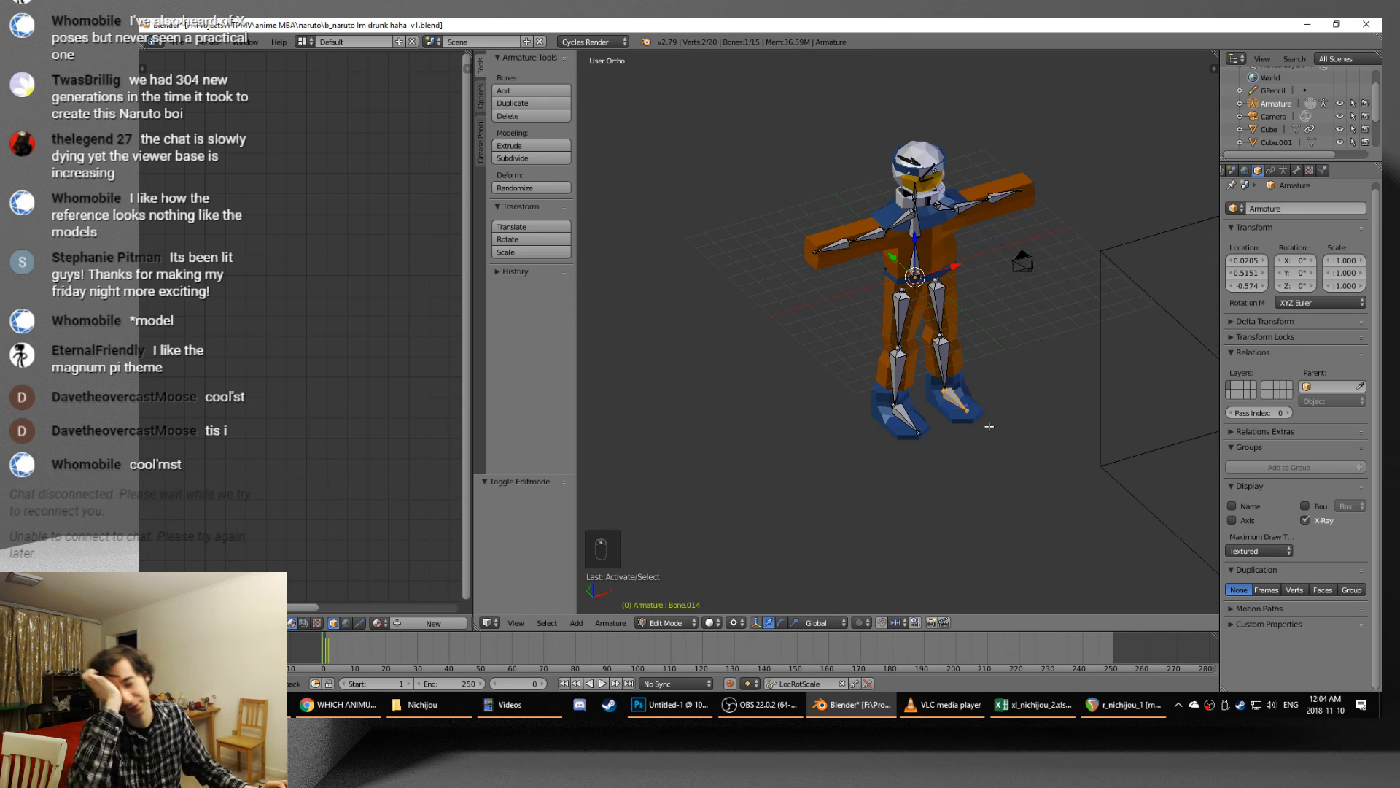
{"action": "scroll", "coordinate": [983, 316], "scroll_direction": "up", "scroll_amount": 2}
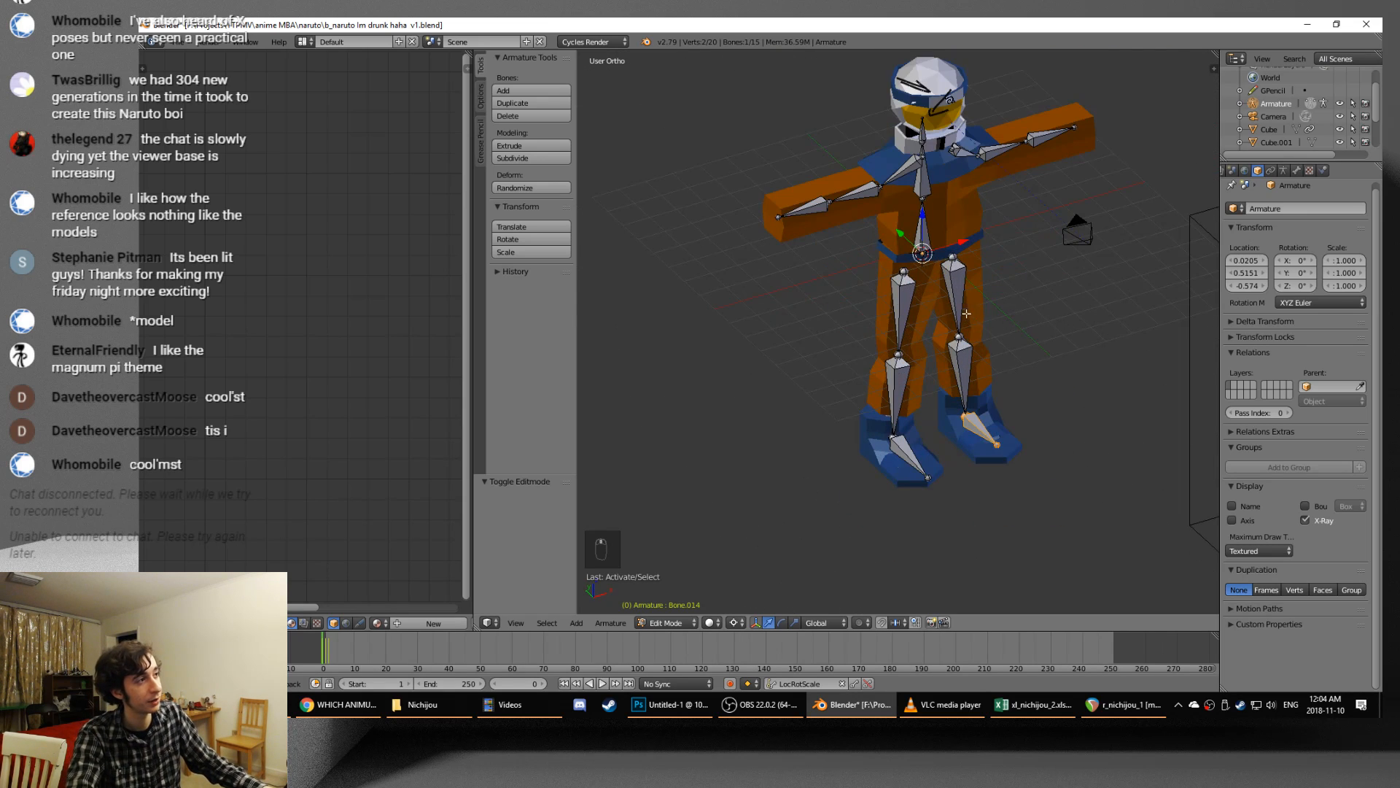
{"action": "scroll", "coordinate": [974, 444], "scroll_direction": "down", "scroll_amount": 3}
- Return to Object Mode and save over the existing file b_naruto Im drunk haha v1.blend
{"action": "key", "text": "Tab"}
{"action": "key", "text": "ctrl+s"}
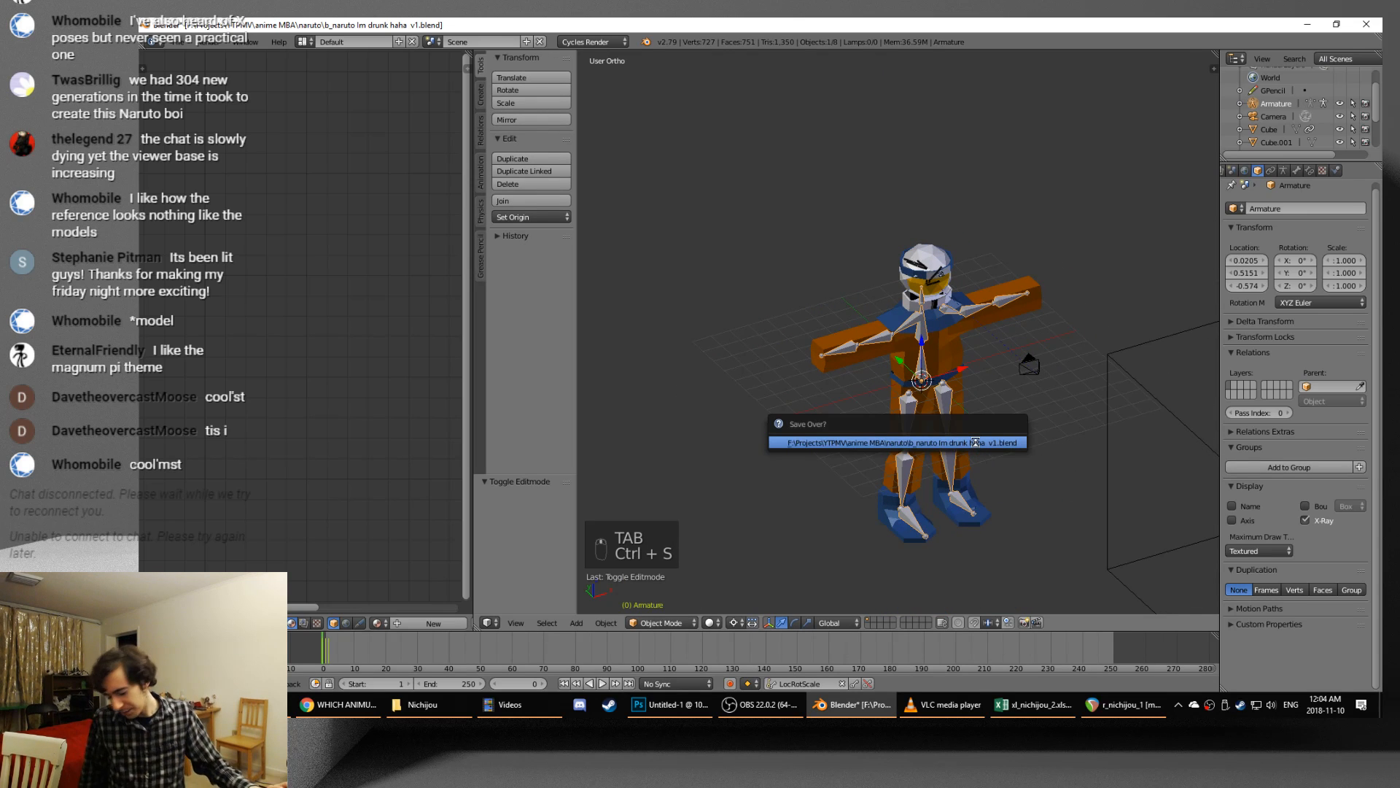
{"action": "left_click", "coordinate": [975, 442]}
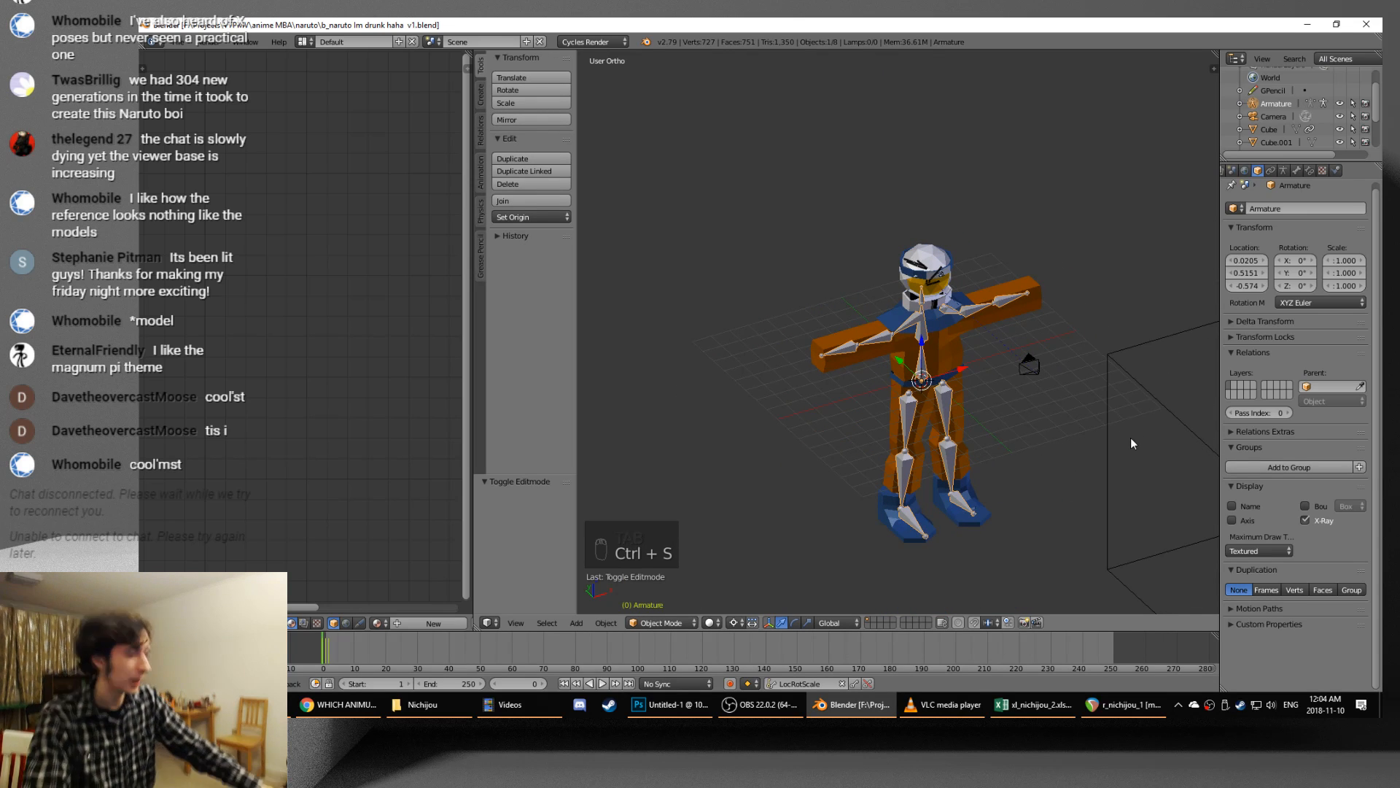
{"action": "scroll", "coordinate": [1050, 406], "scroll_direction": "up", "scroll_amount": 2}
{"action": "scroll", "coordinate": [1043, 392], "scroll_direction": "up", "scroll_amount": 2}
{"action": "key", "text": "ctrl+s"}
{"action": "left_click", "coordinate": [1024, 385]}
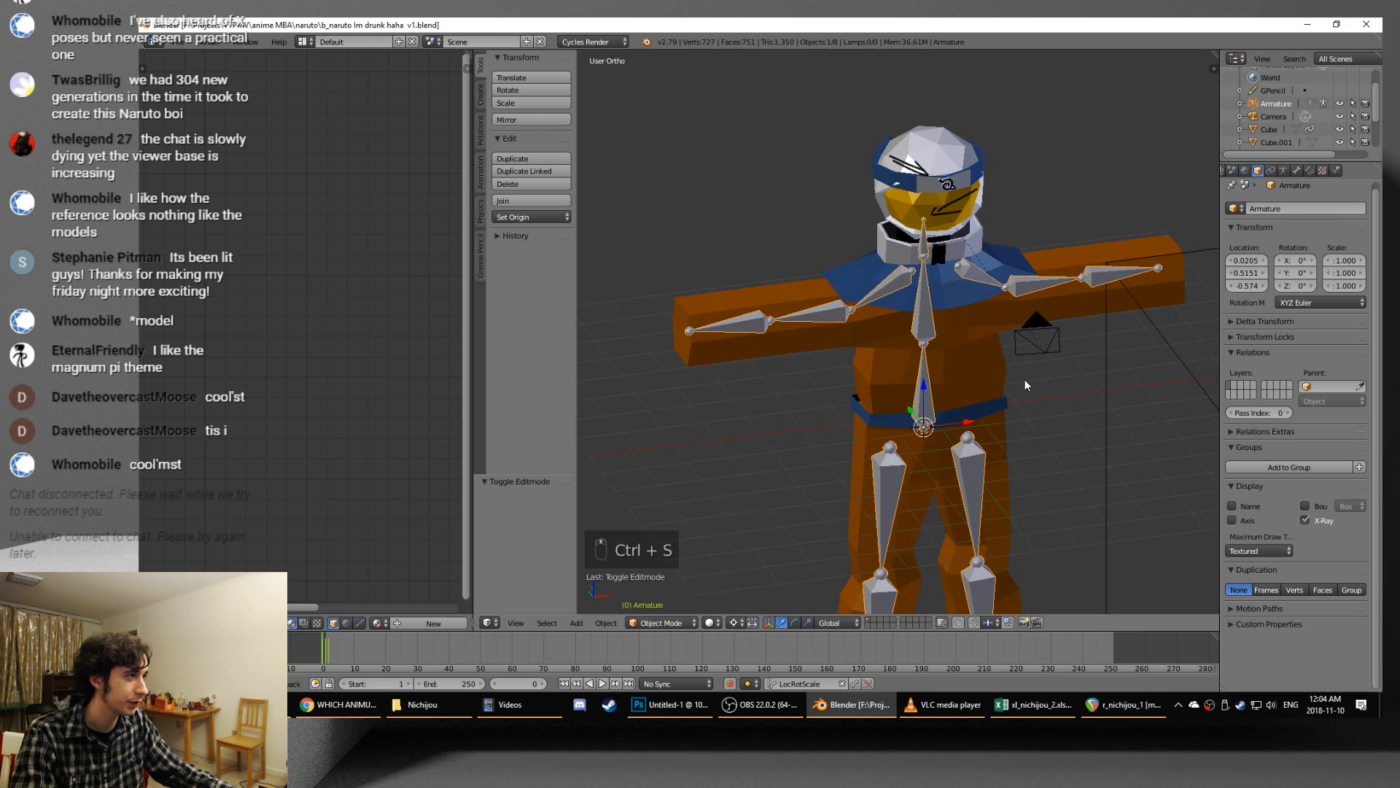
- Parent the blue headband to the helmet with the Object option, and test the link with a trial rotation
{"action": "right_click", "coordinate": [930, 167]}
{"action": "scroll", "coordinate": [919, 170], "scroll_direction": "up", "scroll_amount": 2}
{"action": "right_click", "coordinate": [947, 148], "text": "shift"}
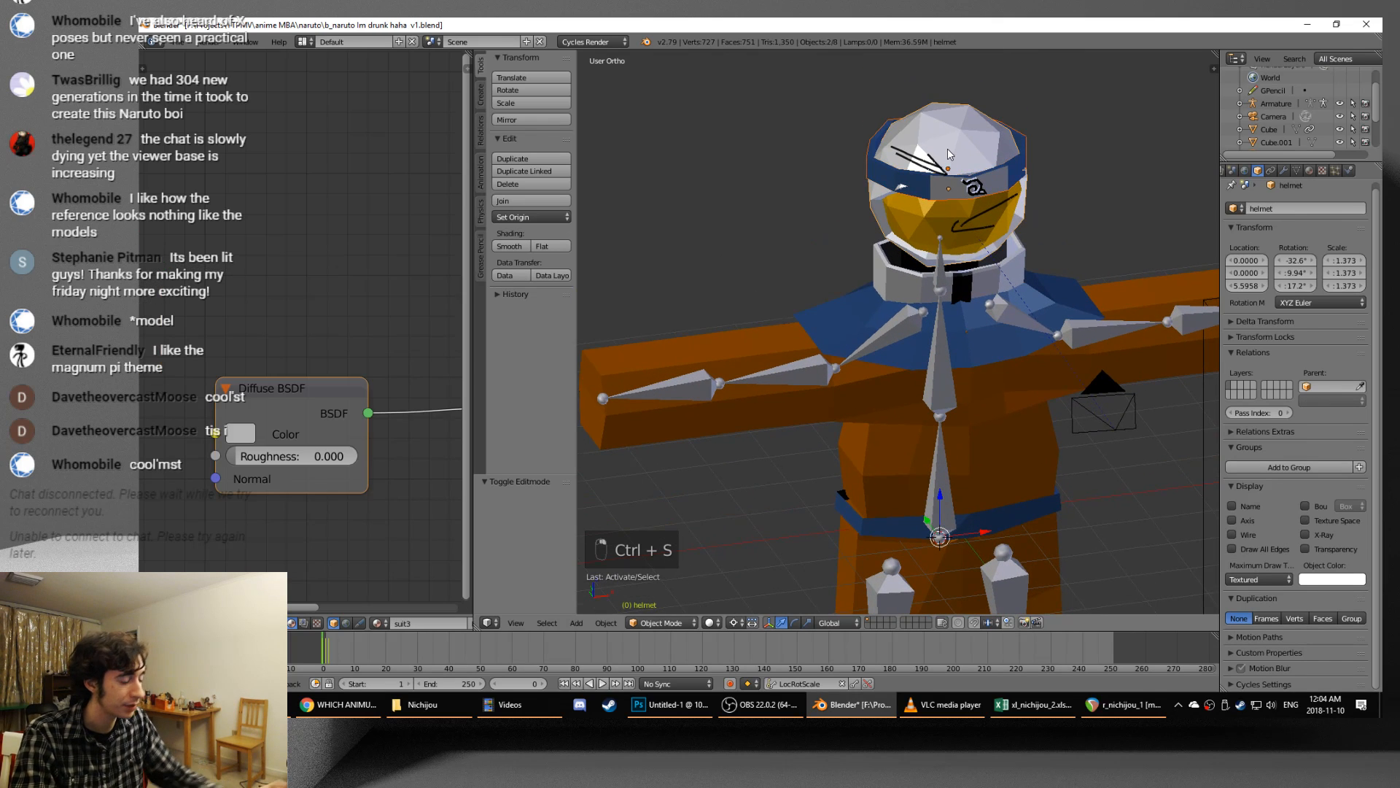
{"action": "key", "text": "ctrl+p"}
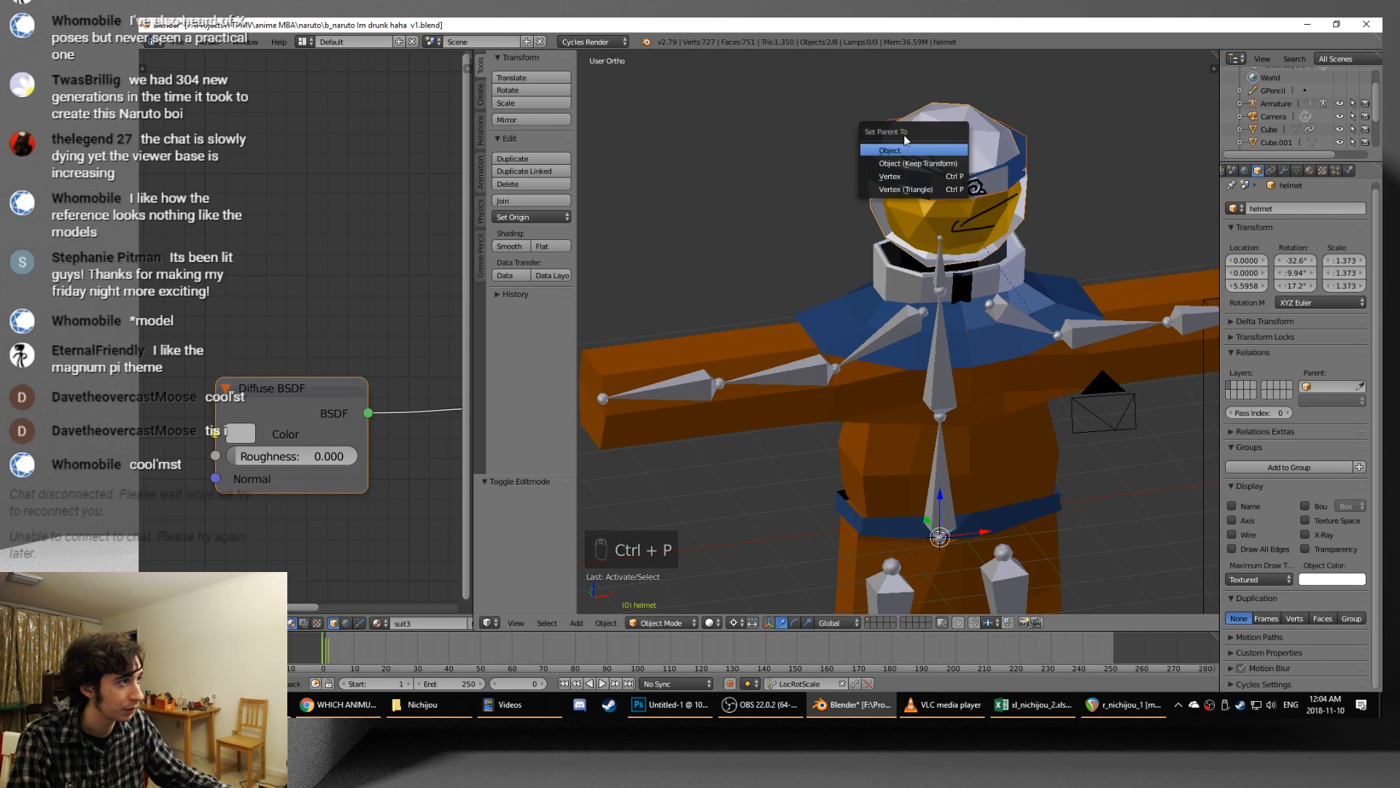
{"action": "left_click", "coordinate": [890, 150]}
{"action": "key", "text": "r"}
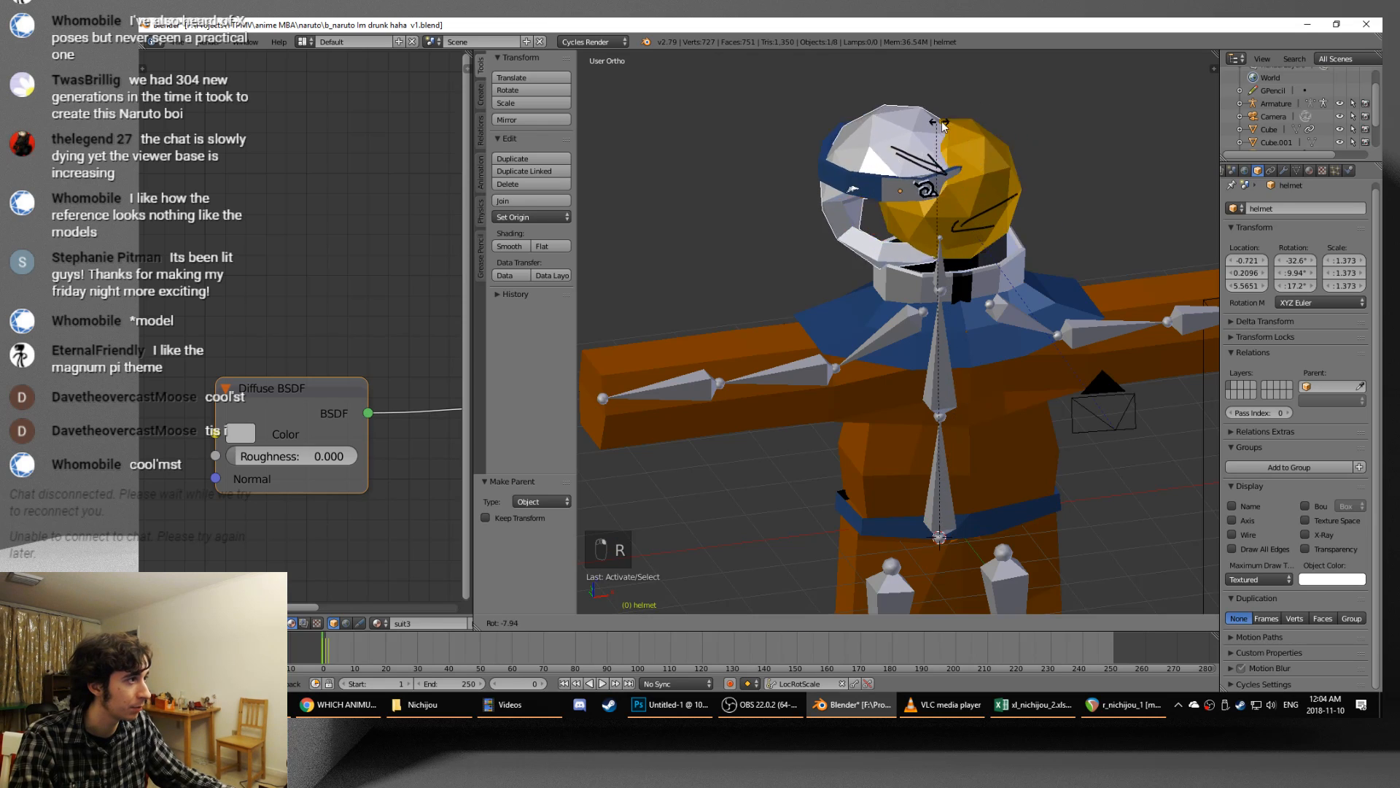
{"action": "right_click", "coordinate": [974, 194]}
- Repeat the parenting for the yellow face piece with the helmet as parent, and try rotating the helmet
{"action": "right_click", "coordinate": [959, 203]}
{"action": "right_click", "coordinate": [974, 138], "text": "shift"}
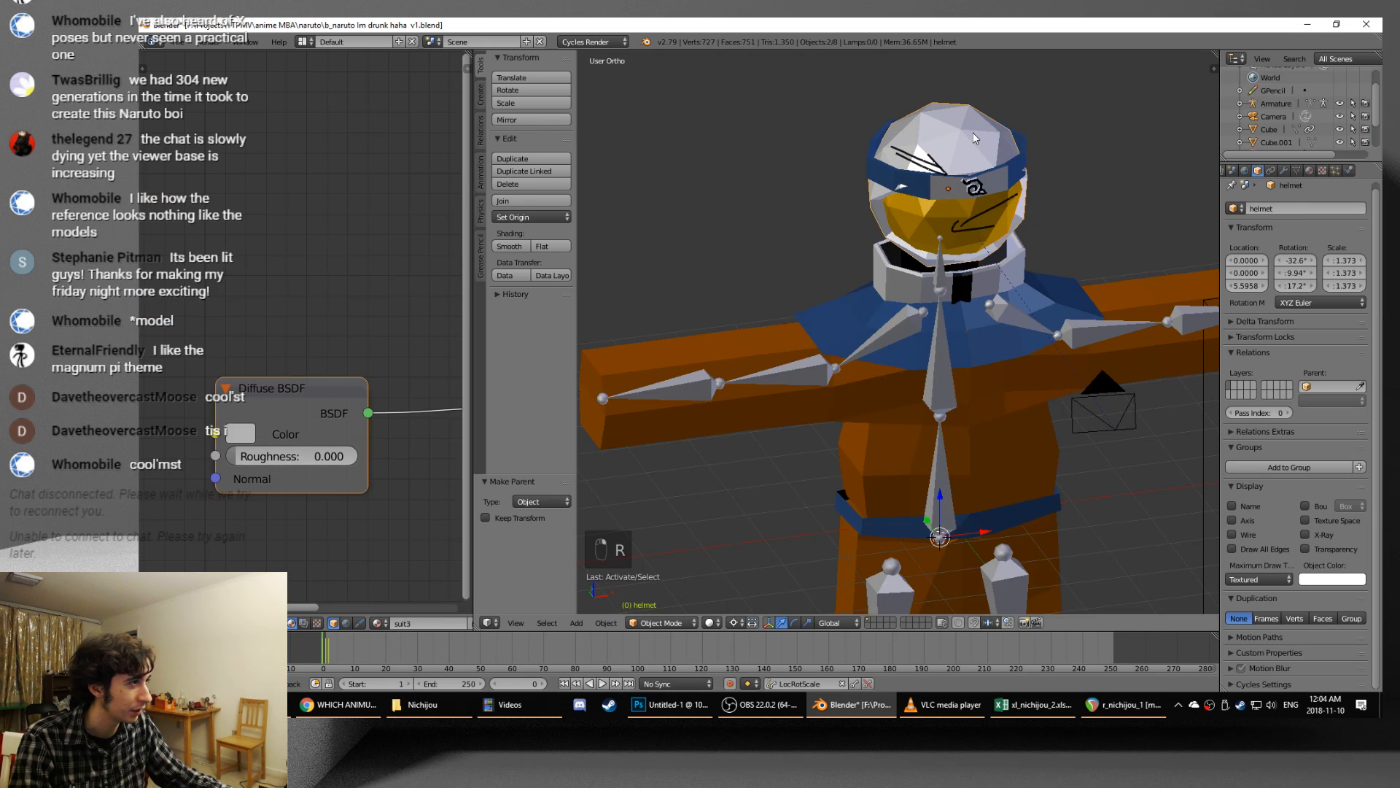
{"action": "key", "text": "shift+r"}
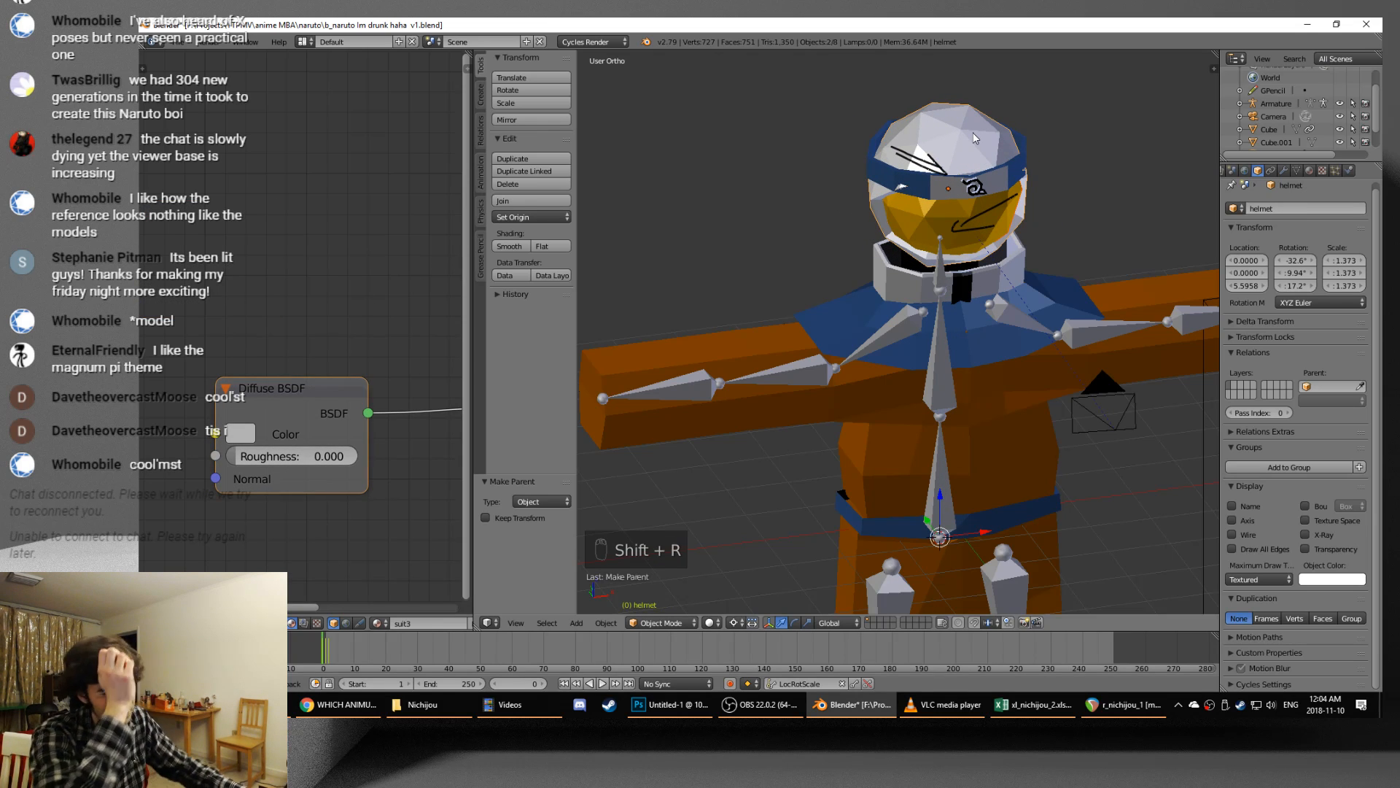
{"action": "key", "text": "z"}
{"action": "key", "text": "z"}
{"action": "key", "text": "z"}
{"action": "right_click", "coordinate": [966, 137]}
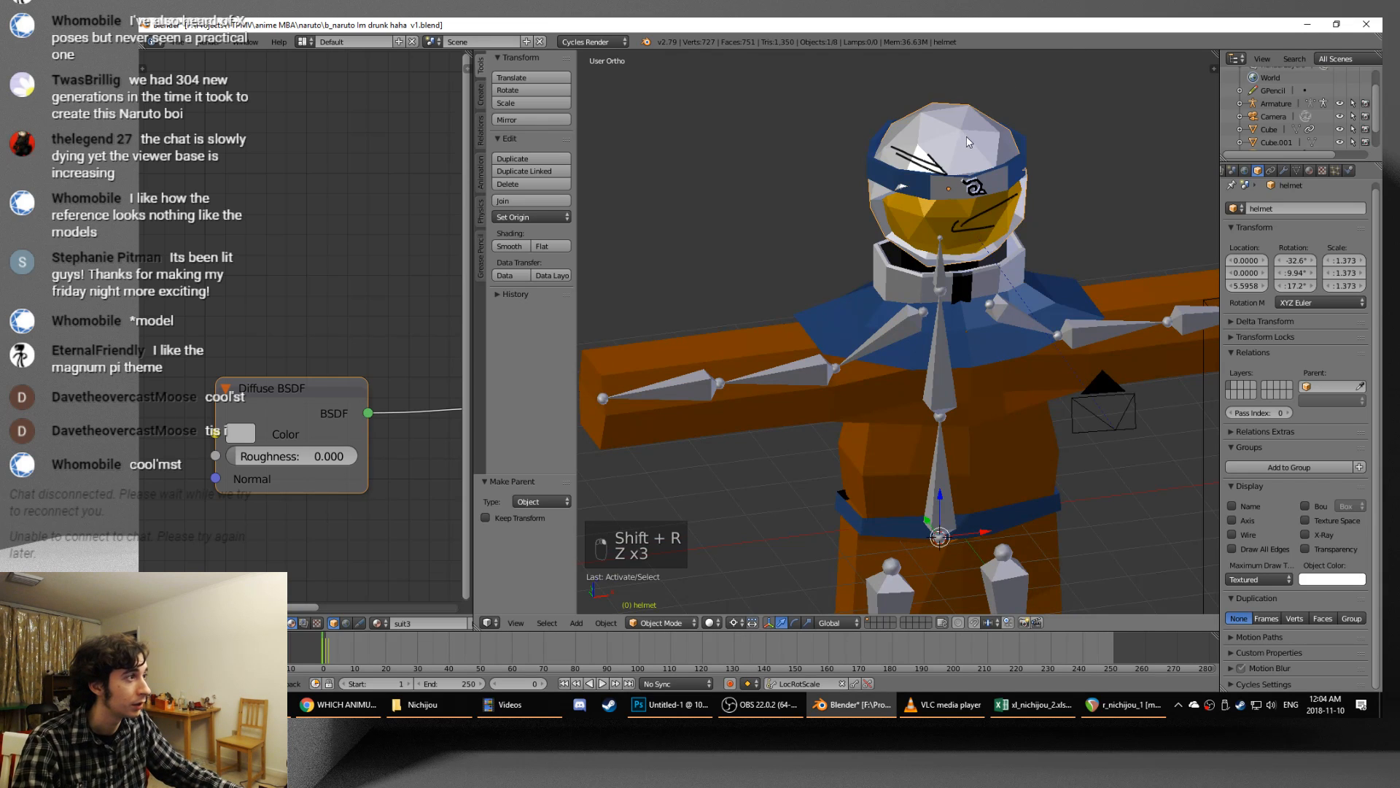
{"action": "key", "text": "r"}
{"action": "right_click", "coordinate": [1009, 159]}
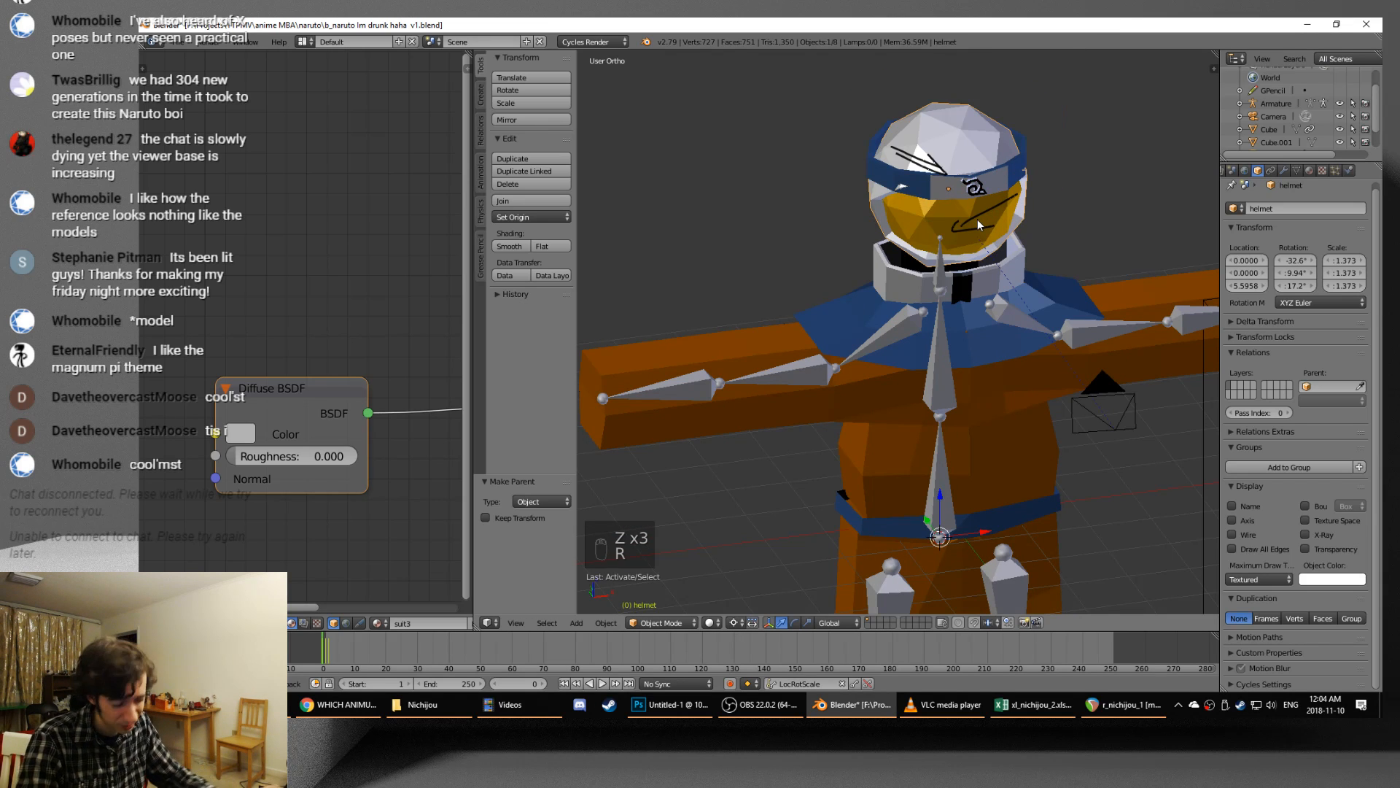
- Set the pivot point to individual origins and test the helmet with a free trackball rotation
{"action": "key", "text": "ctrl+period"}
{"action": "key", "text": "r"}
{"action": "key", "text": "r"}
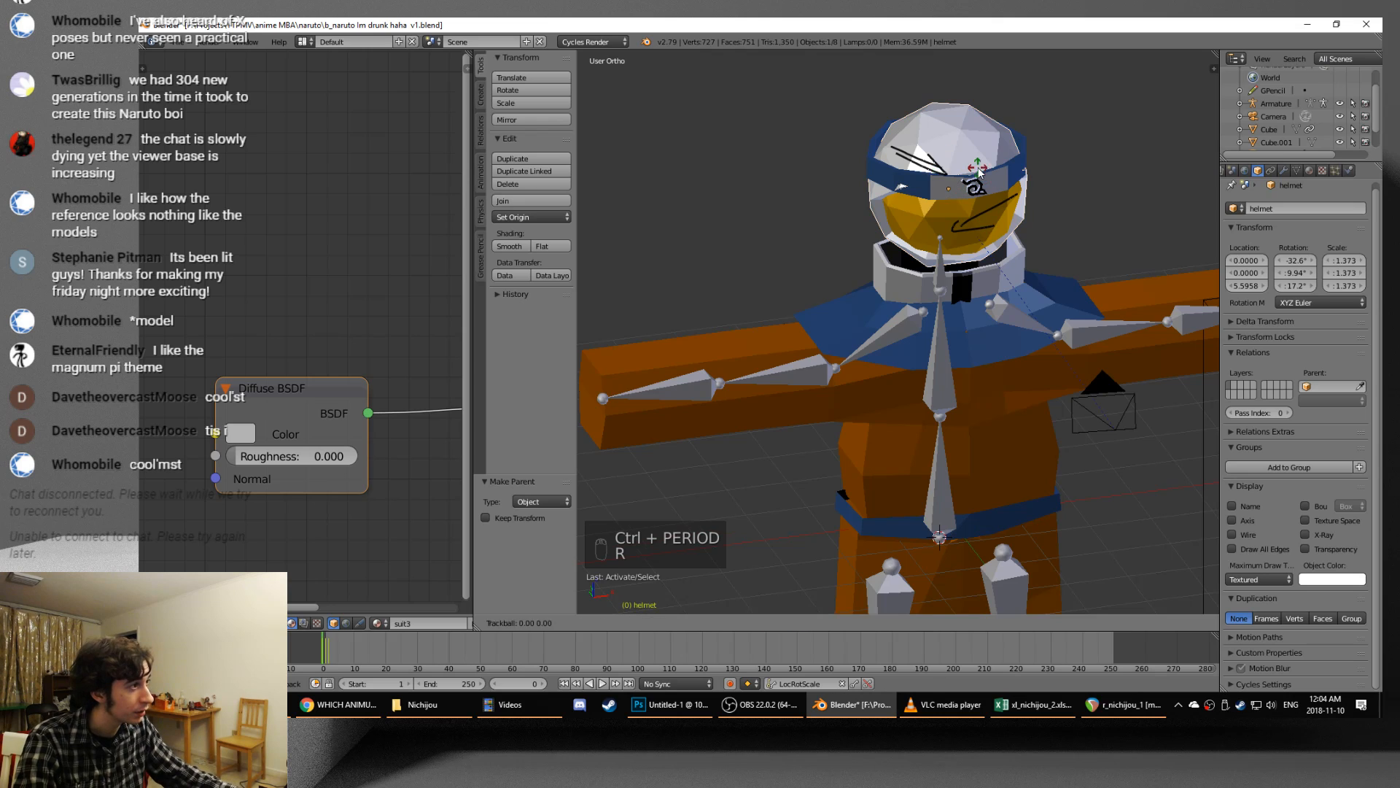
{"action": "right_click", "coordinate": [990, 200]}
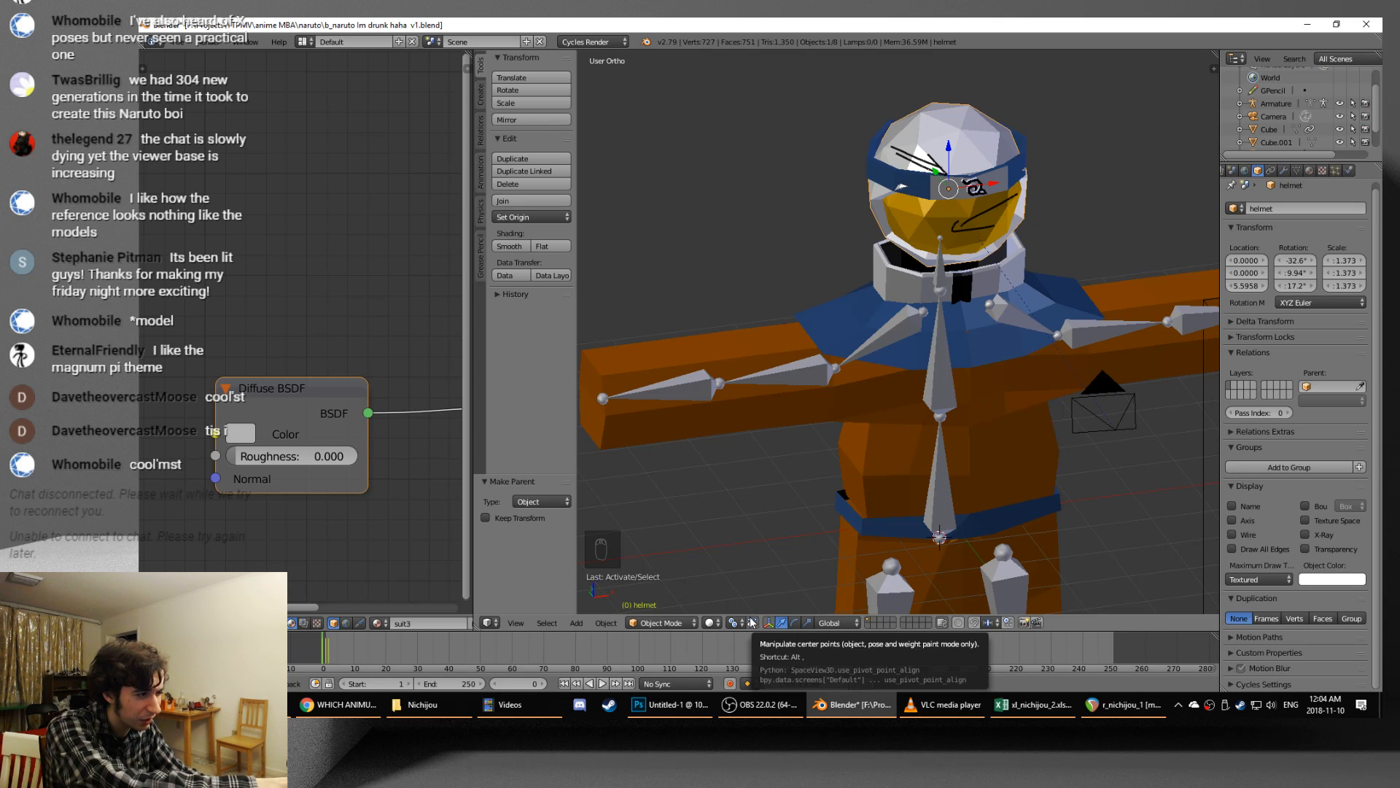
- Try another free trackball rotation of the helmet
{"action": "key", "text": "space"}
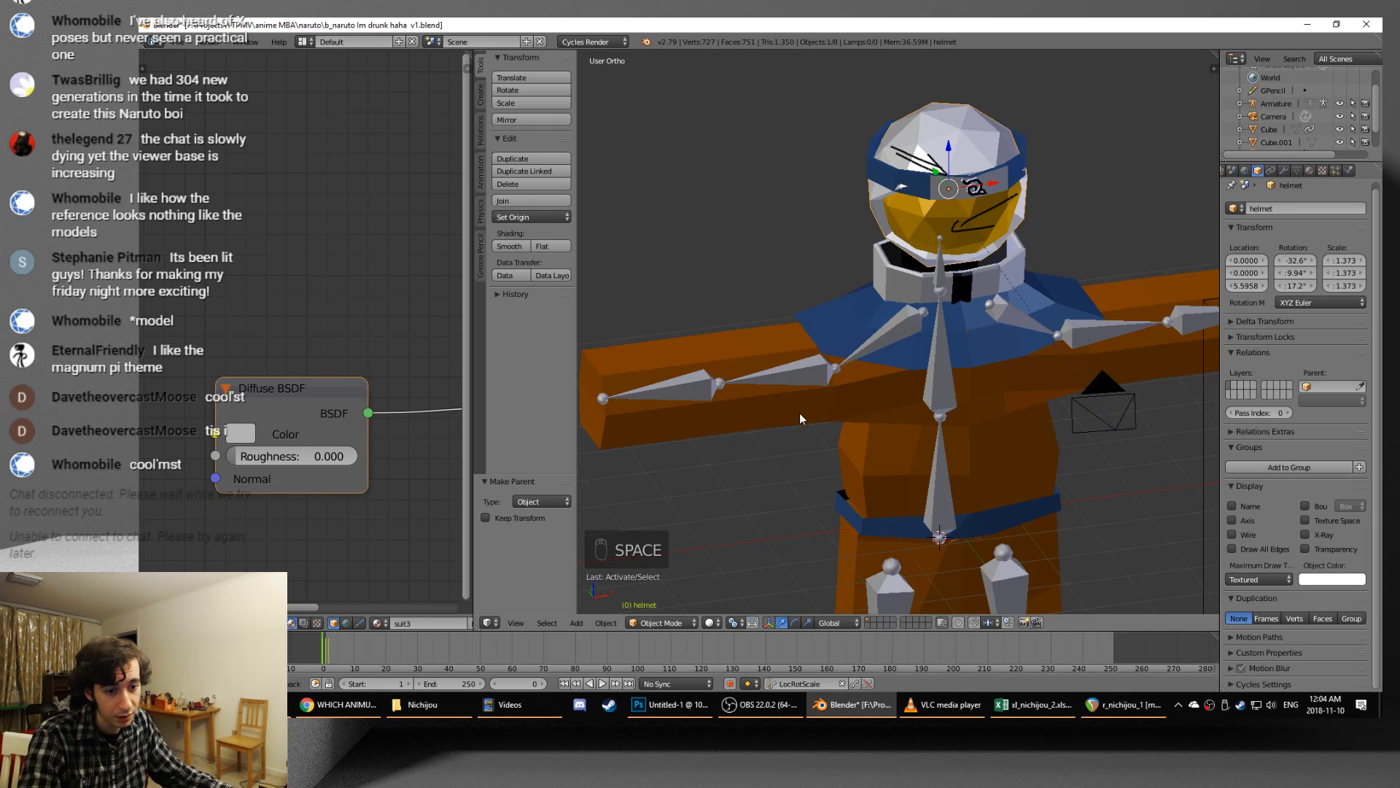
{"action": "key", "text": "r"}
{"action": "key", "text": "r"}
{"action": "left_click", "coordinate": [870, 330]}
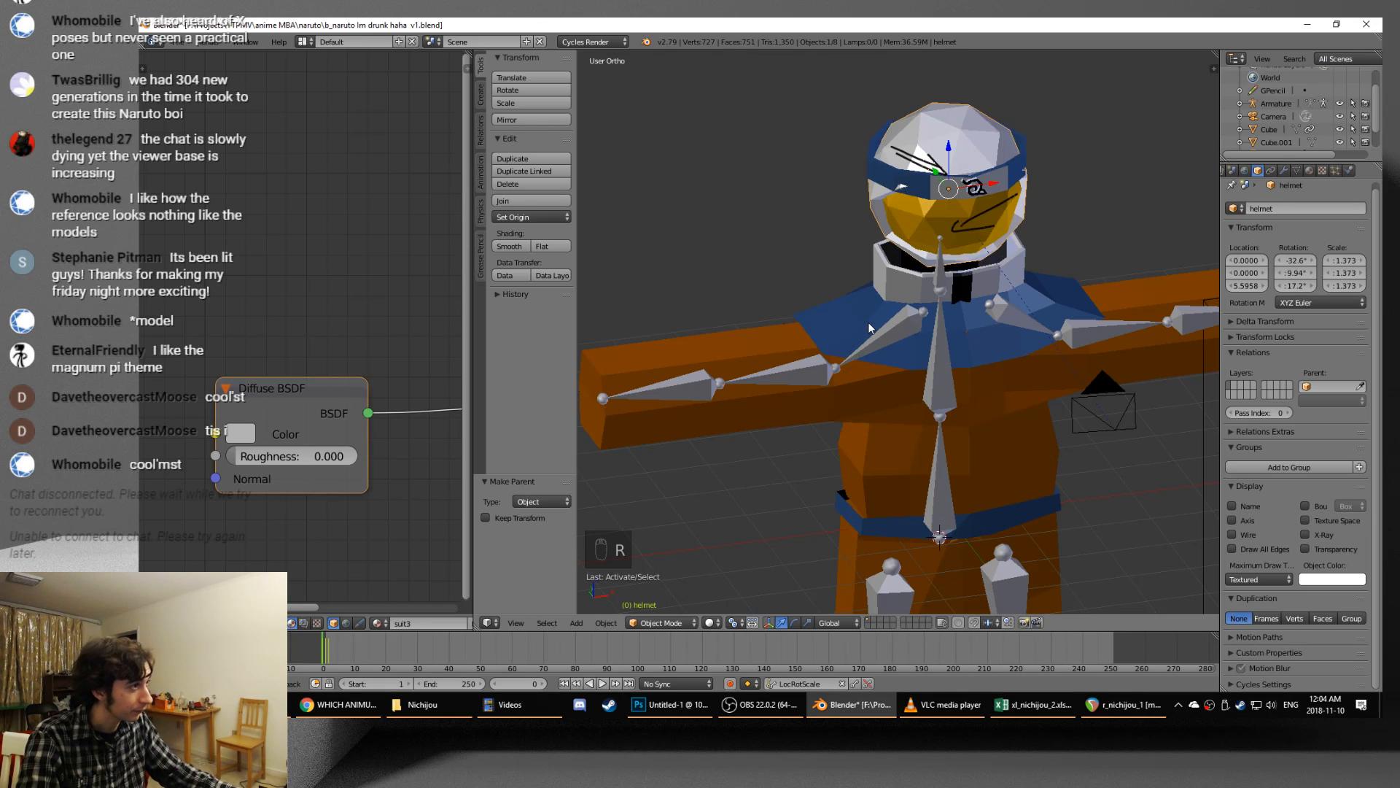
- Select the armature and save the file
{"action": "key", "text": "KP_Decimal"}
{"action": "right_click", "coordinate": [913, 417]}
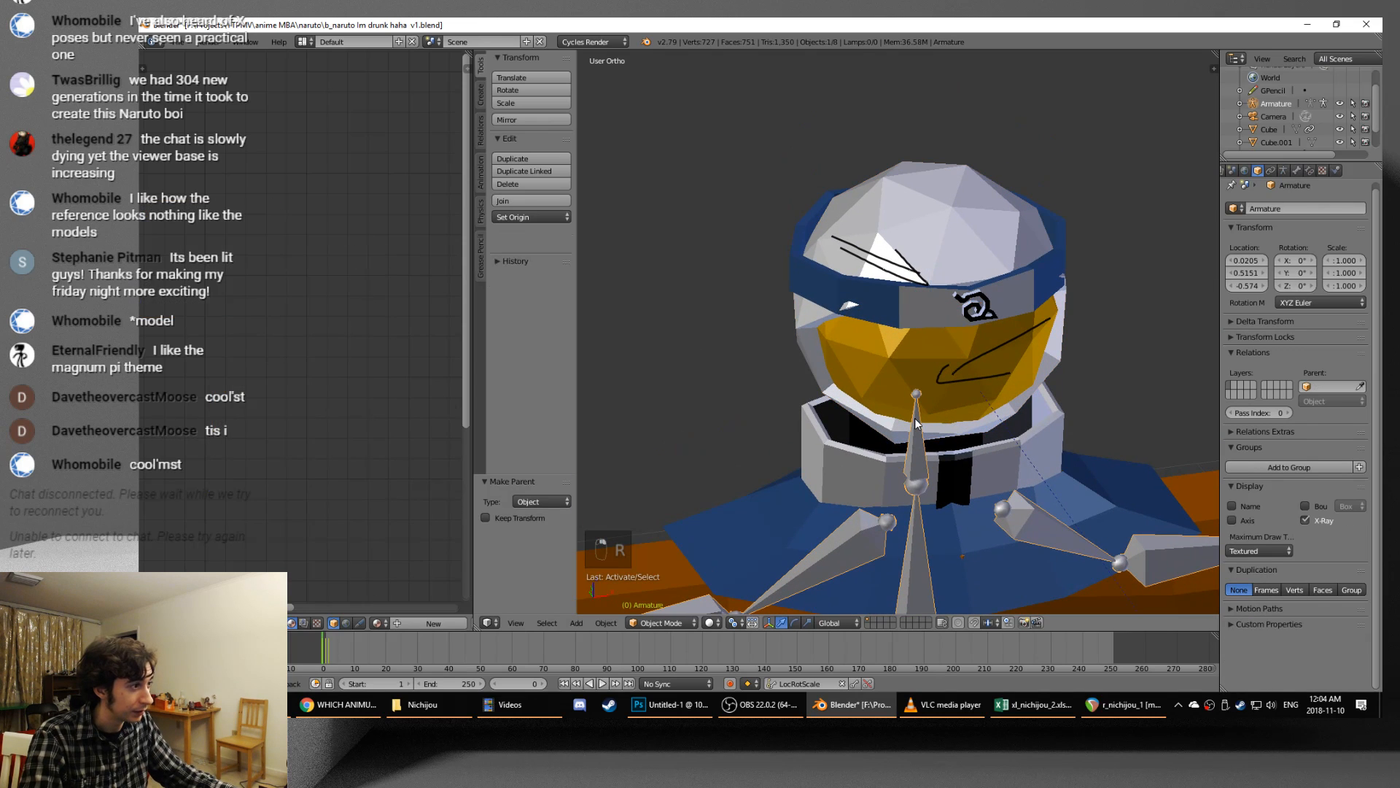
{"action": "key", "text": "ctrl+s"}
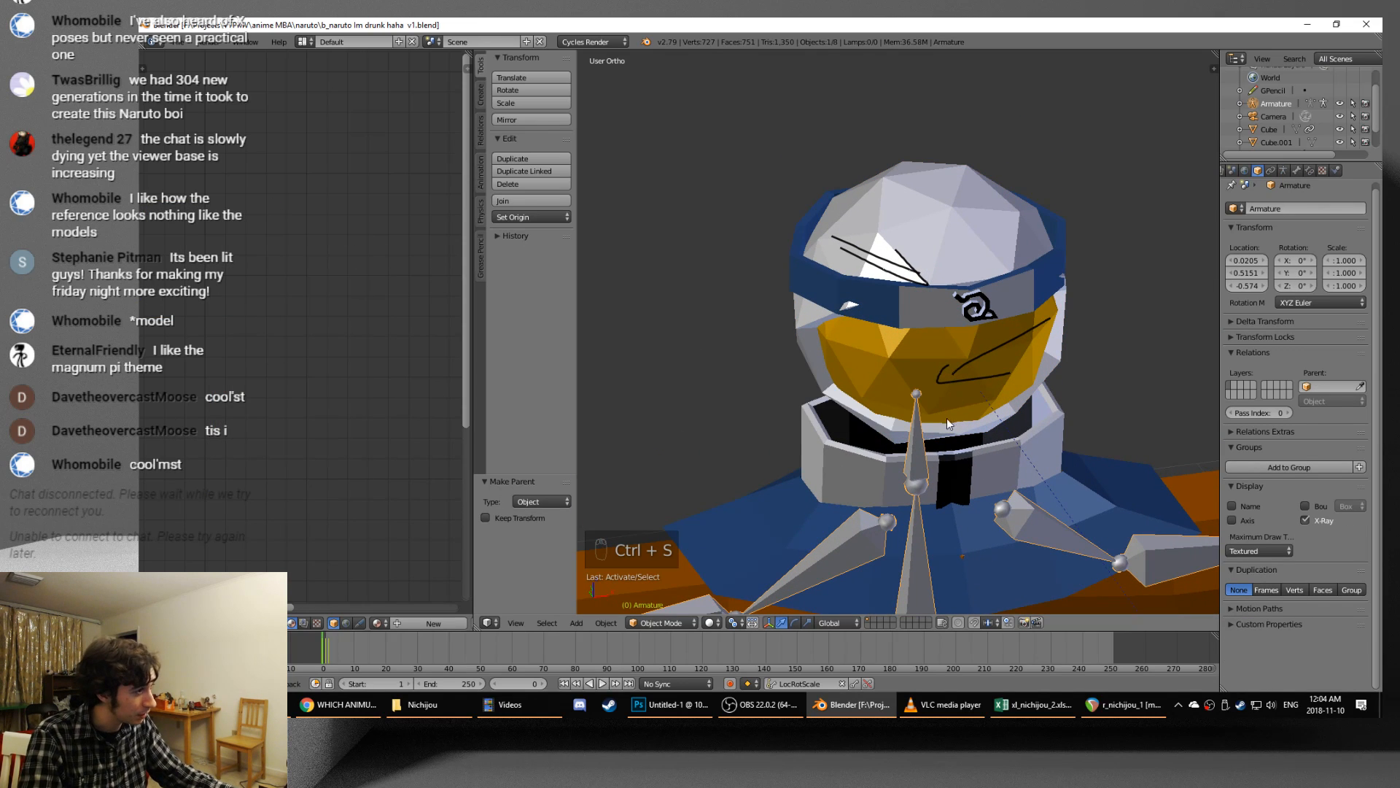
- Parent the naruto body mesh to the armature using Armature Deform With Automatic Weights
{"action": "right_click", "coordinate": [1078, 466]}
{"action": "scroll", "coordinate": [1079, 463], "scroll_direction": "down", "scroll_amount": 6}
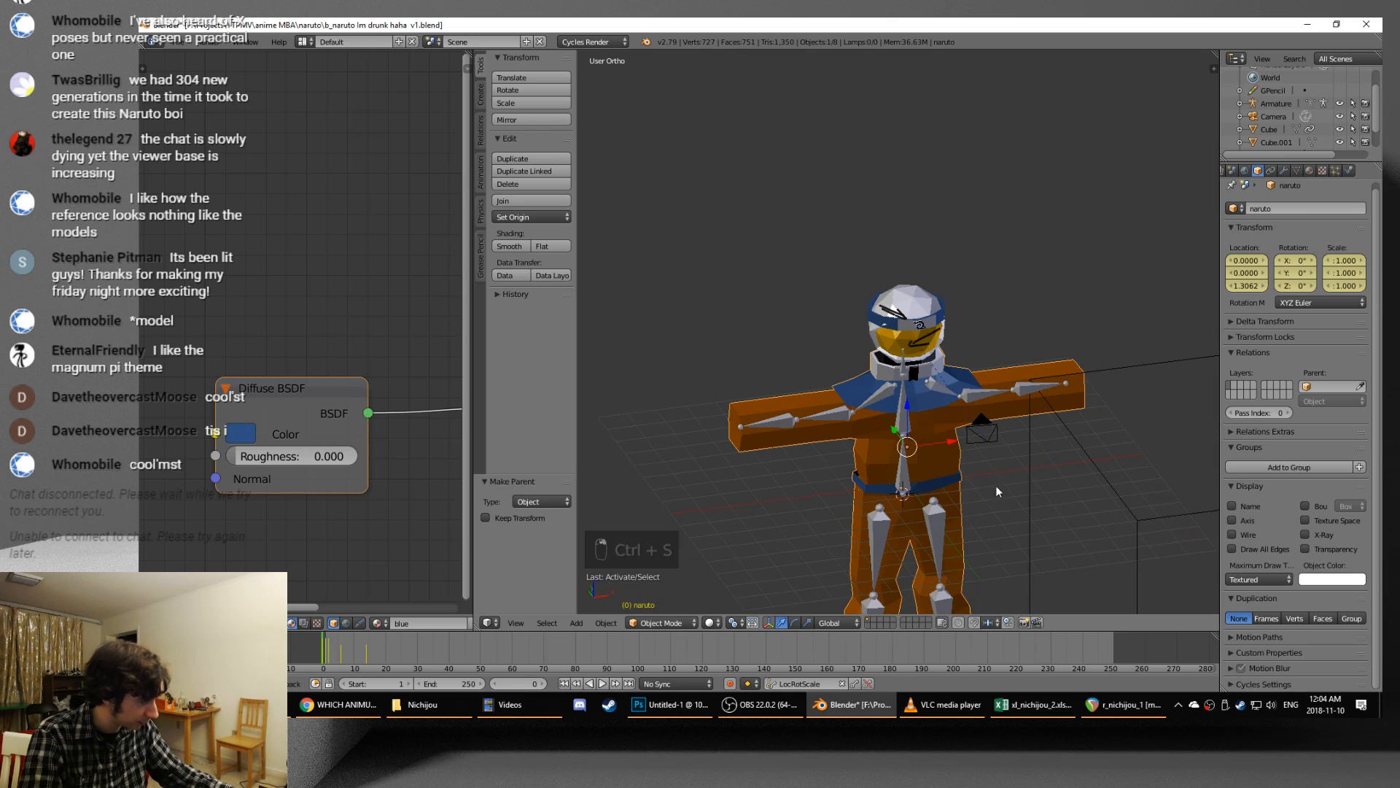
{"action": "right_click", "coordinate": [903, 479]}
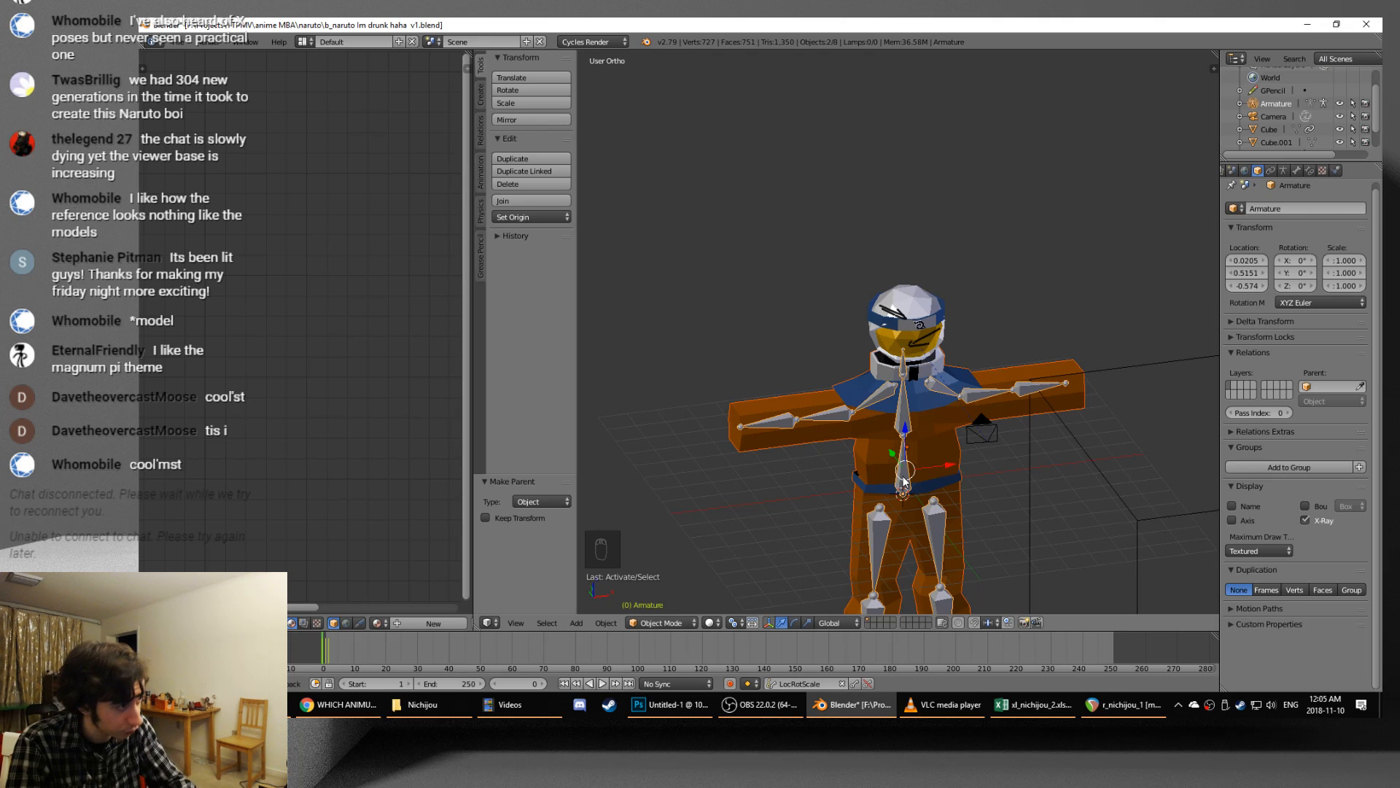
{"action": "key", "text": "ctrl+p"}
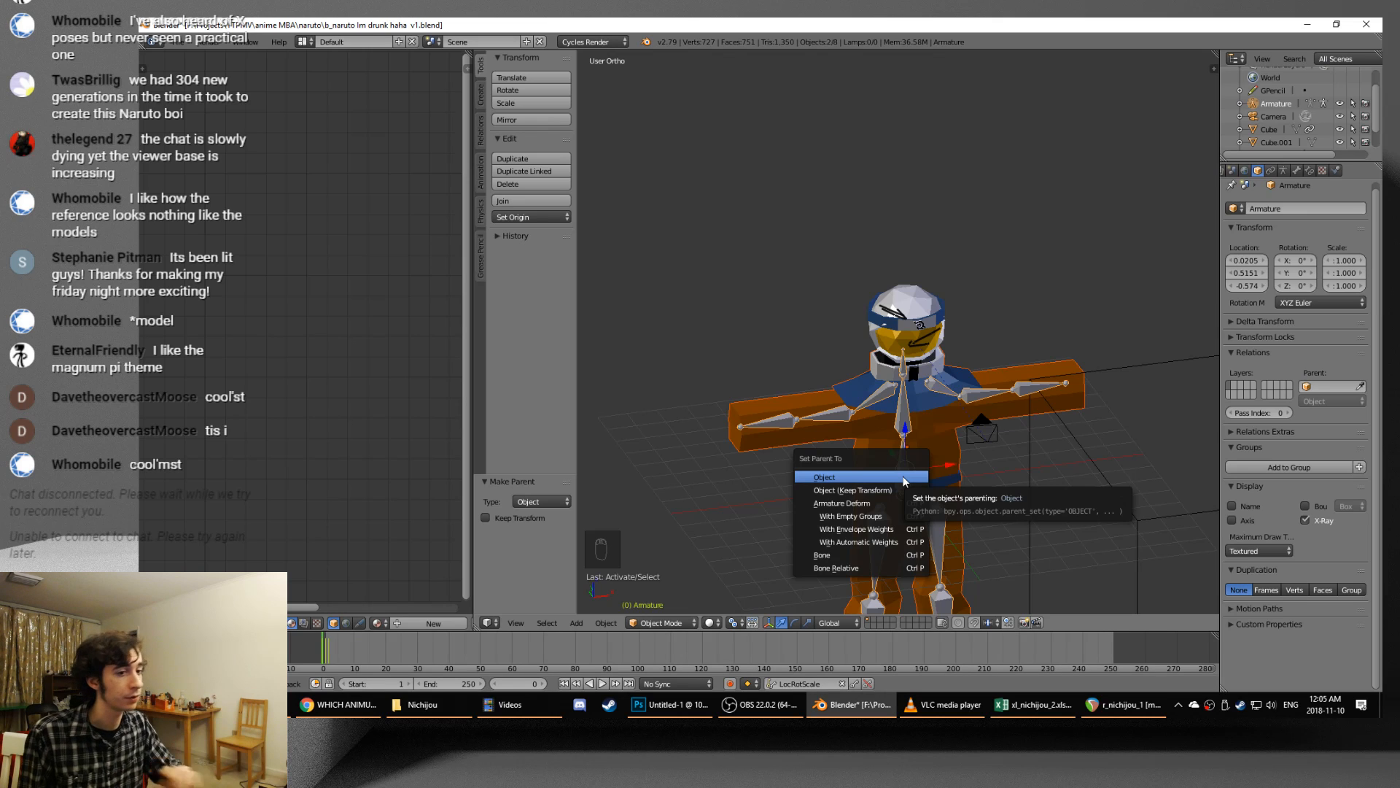
{"action": "left_click", "coordinate": [889, 544]}
- Examine the body mesh's geometry in Edit Mode by toggling the selection of all vertices, and return to Object Mode
{"action": "right_click", "coordinate": [914, 424]}
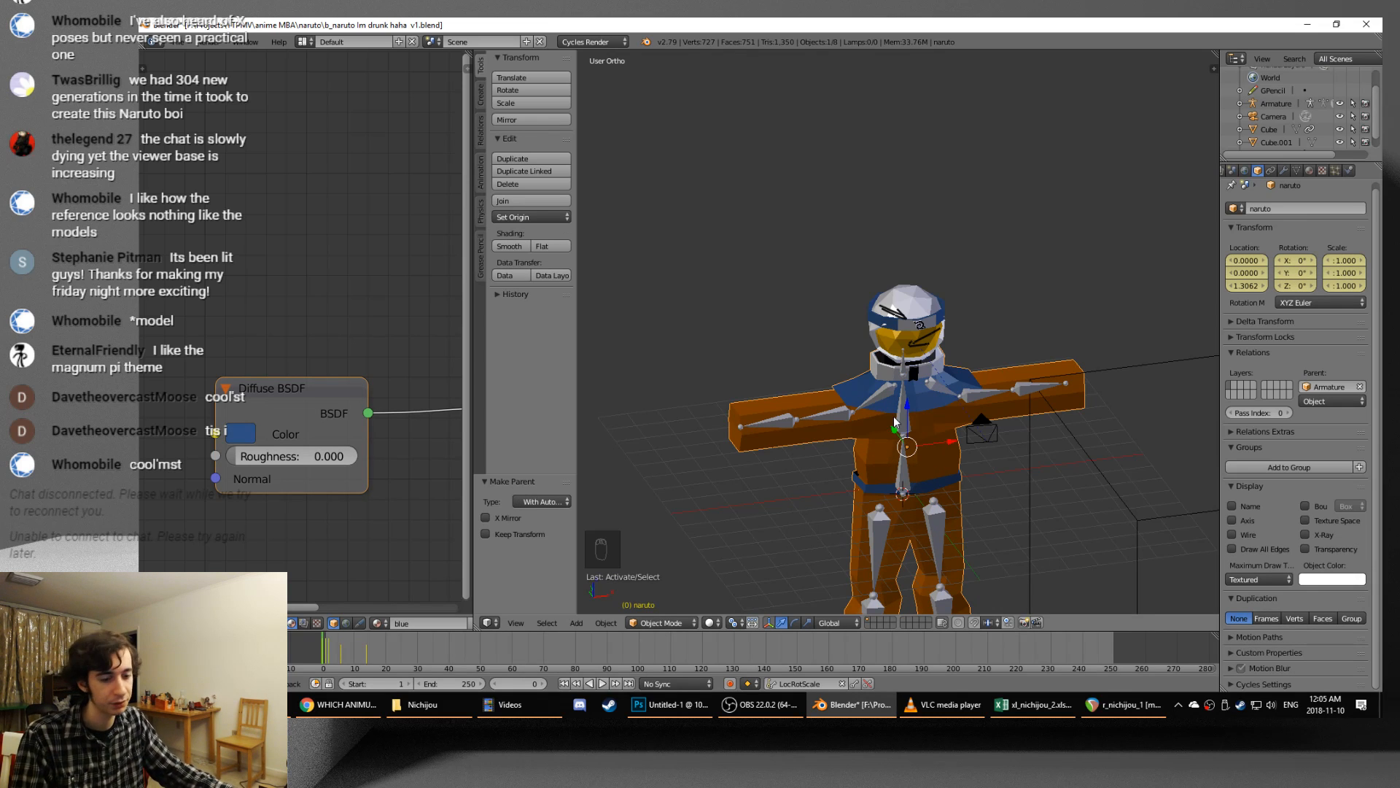
{"action": "key", "text": "Tab"}
{"action": "key", "text": "a"}
{"action": "key", "text": "a"}
{"action": "key", "text": "a"}
{"action": "key", "text": "a"}
{"action": "key", "text": "a"}
{"action": "key", "text": "a"}
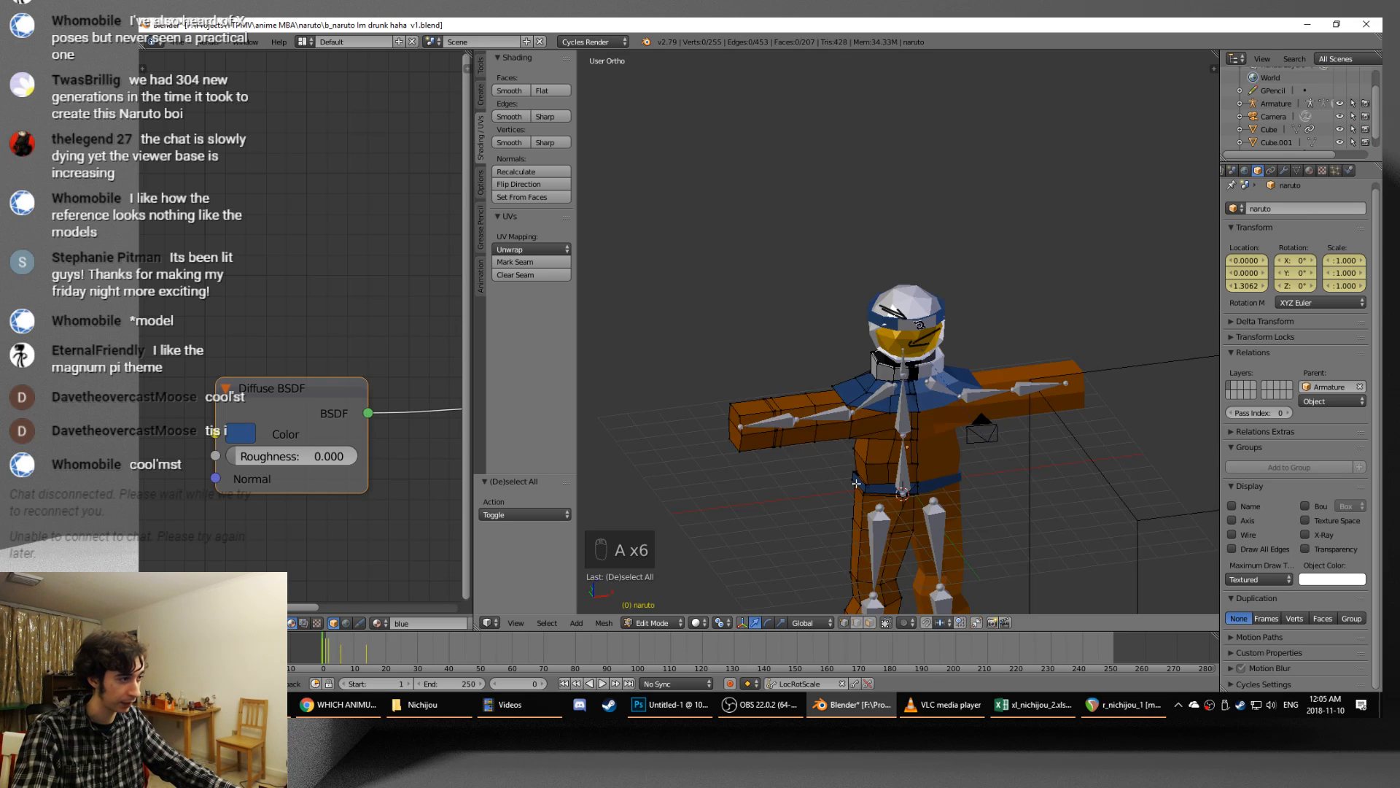
{"action": "key", "text": "a"}
{"action": "scroll", "coordinate": [857, 485], "scroll_direction": "up", "scroll_amount": 2}
{"action": "middle_click_drag", "start_coordinate": [856, 490], "coordinate": [898, 464]}
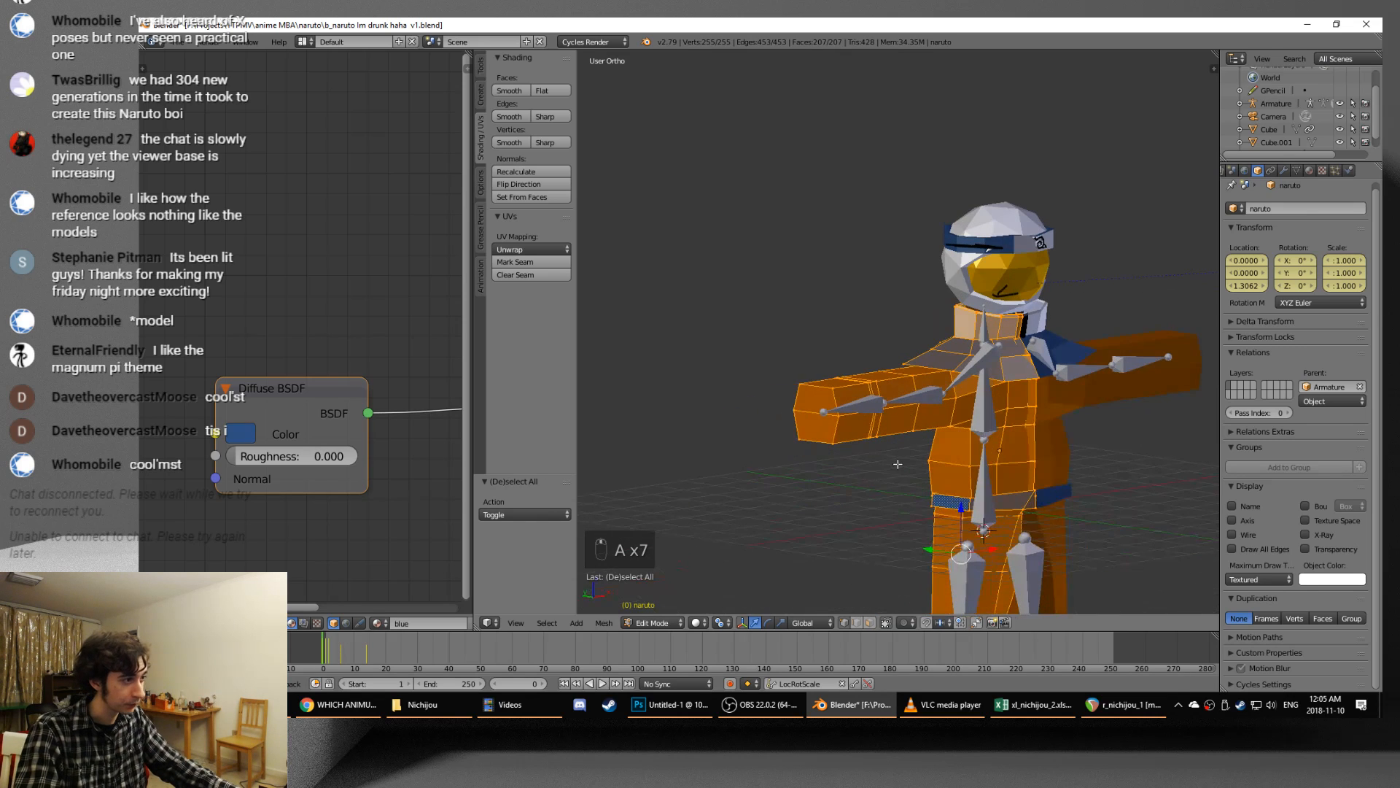
{"action": "key", "text": "Tab"}
- Put the armature into Pose Mode and test the forearm bone Bone.006 with a trial trackball rotation
{"action": "middle_click_drag", "start_coordinate": [866, 409], "coordinate": [851, 415]}
{"action": "right_click", "coordinate": [851, 414]}
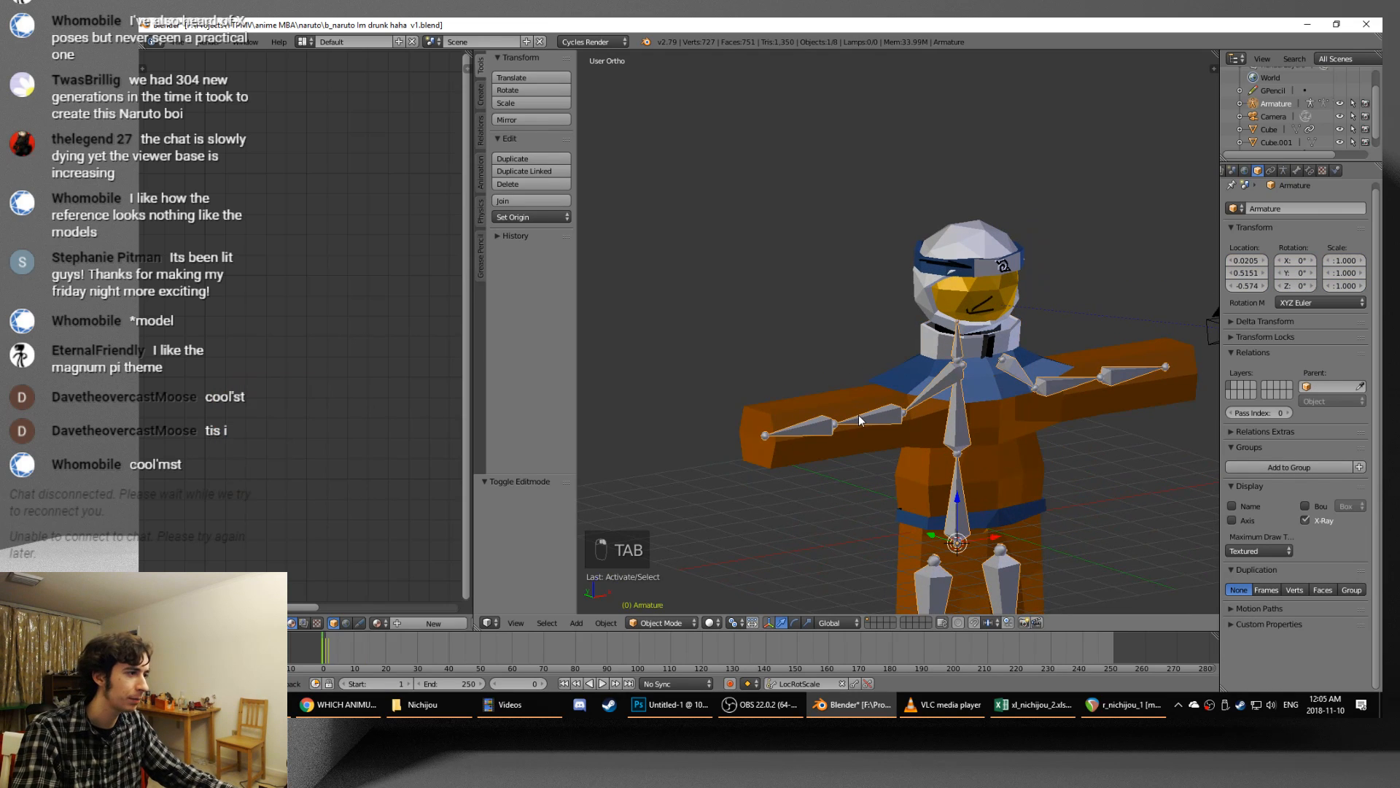
{"action": "scroll", "coordinate": [891, 443], "scroll_direction": "down", "scroll_amount": 2}
{"action": "key", "text": "ctrl+Tab"}
{"action": "right_click", "coordinate": [842, 397]}
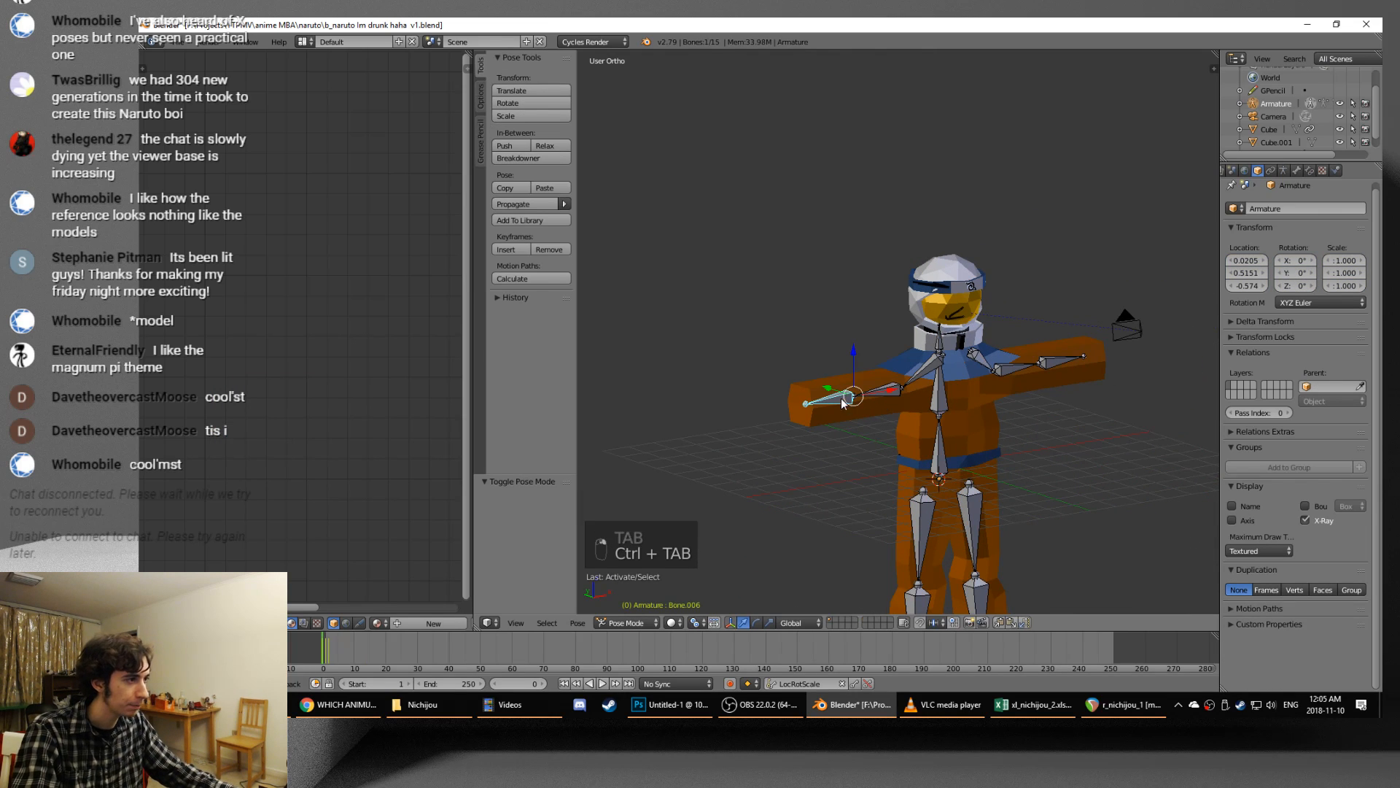
{"action": "key", "text": "r"}
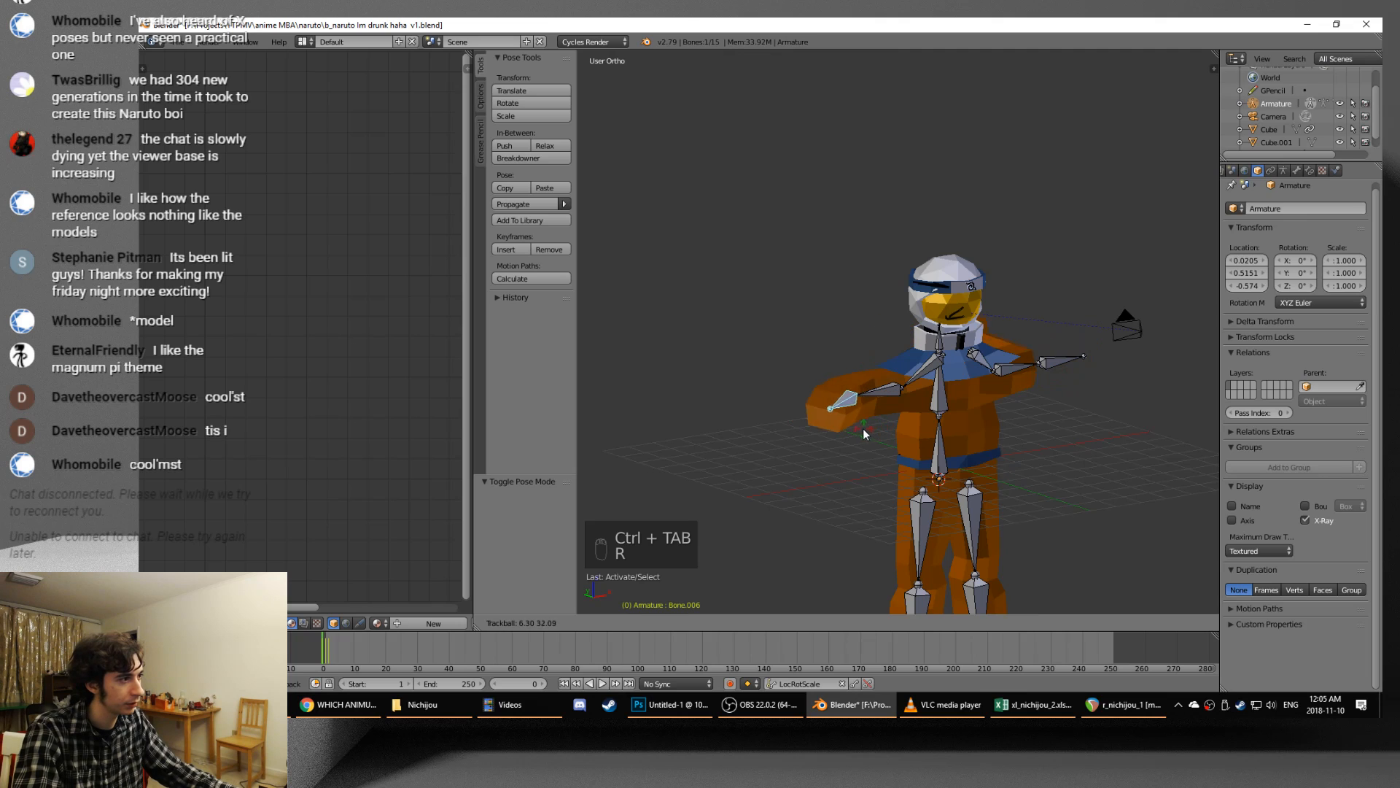
{"action": "right_click", "coordinate": [926, 404]}
- Select the naruto body mesh and apply its Mirror modifier
{"action": "right_click", "coordinate": [1042, 388]}
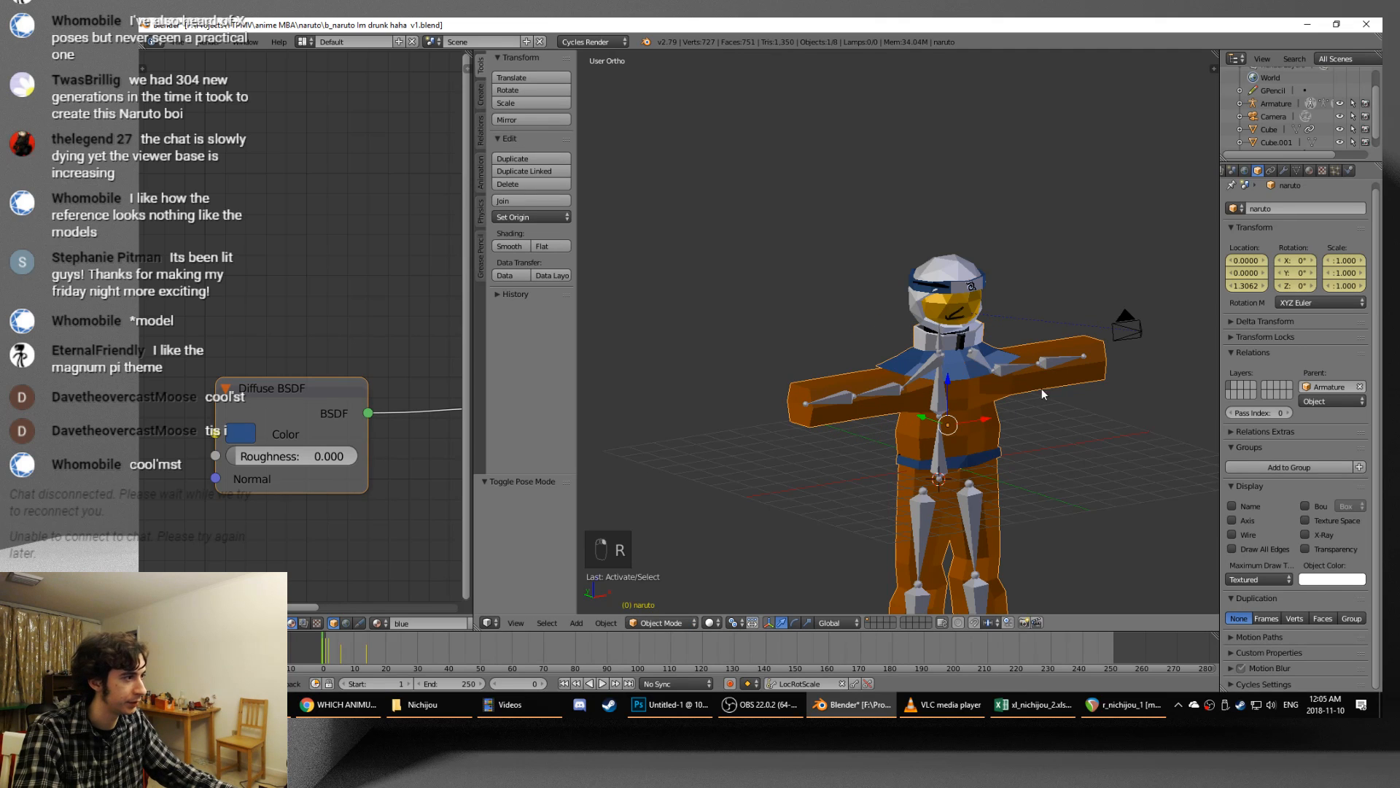
{"action": "left_click", "coordinate": [1282, 170]}
{"action": "left_click", "coordinate": [1282, 251]}
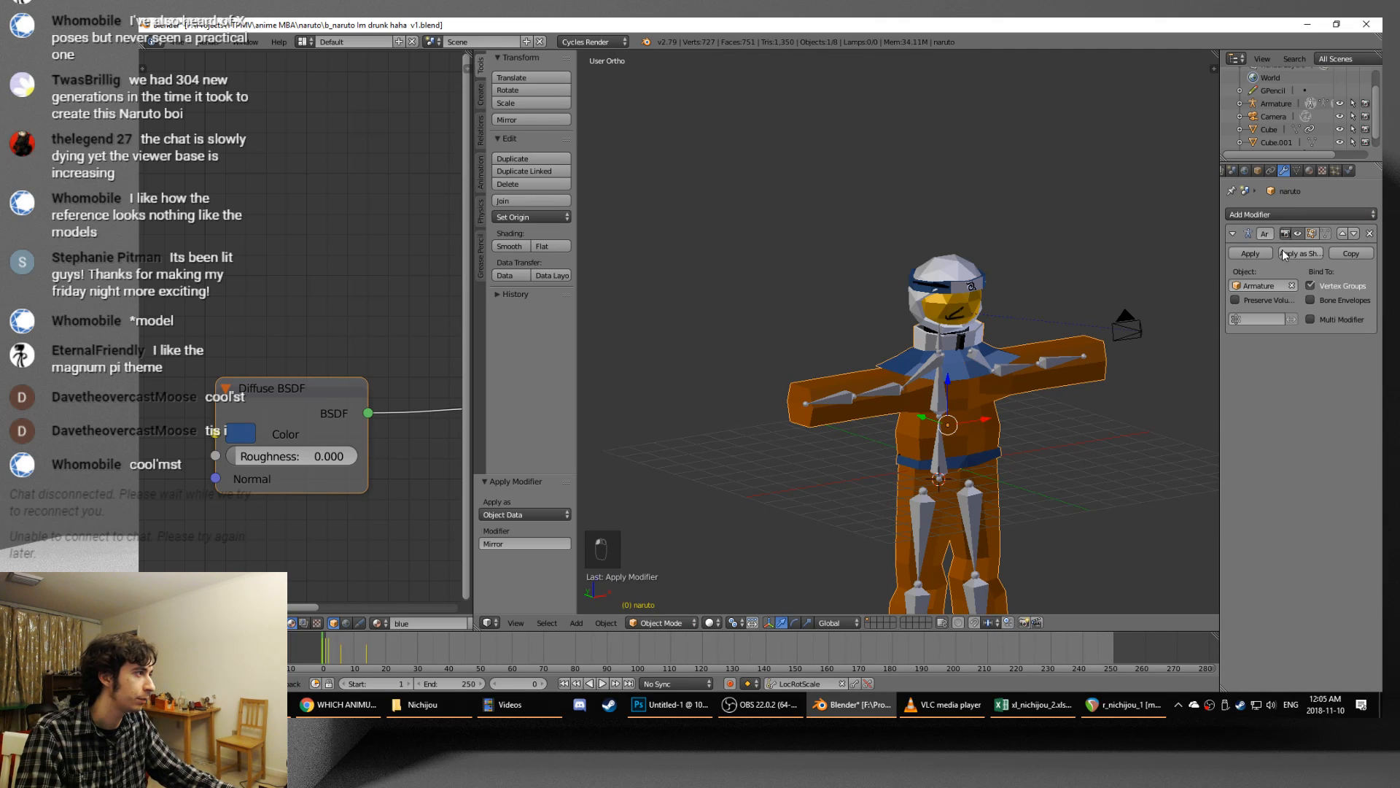
- Try rotating the upper arm bone Bone.005 in Pose Mode, and switch the armature to Edit Mode
{"action": "right_click", "coordinate": [869, 396]}
{"action": "key", "text": "f"}
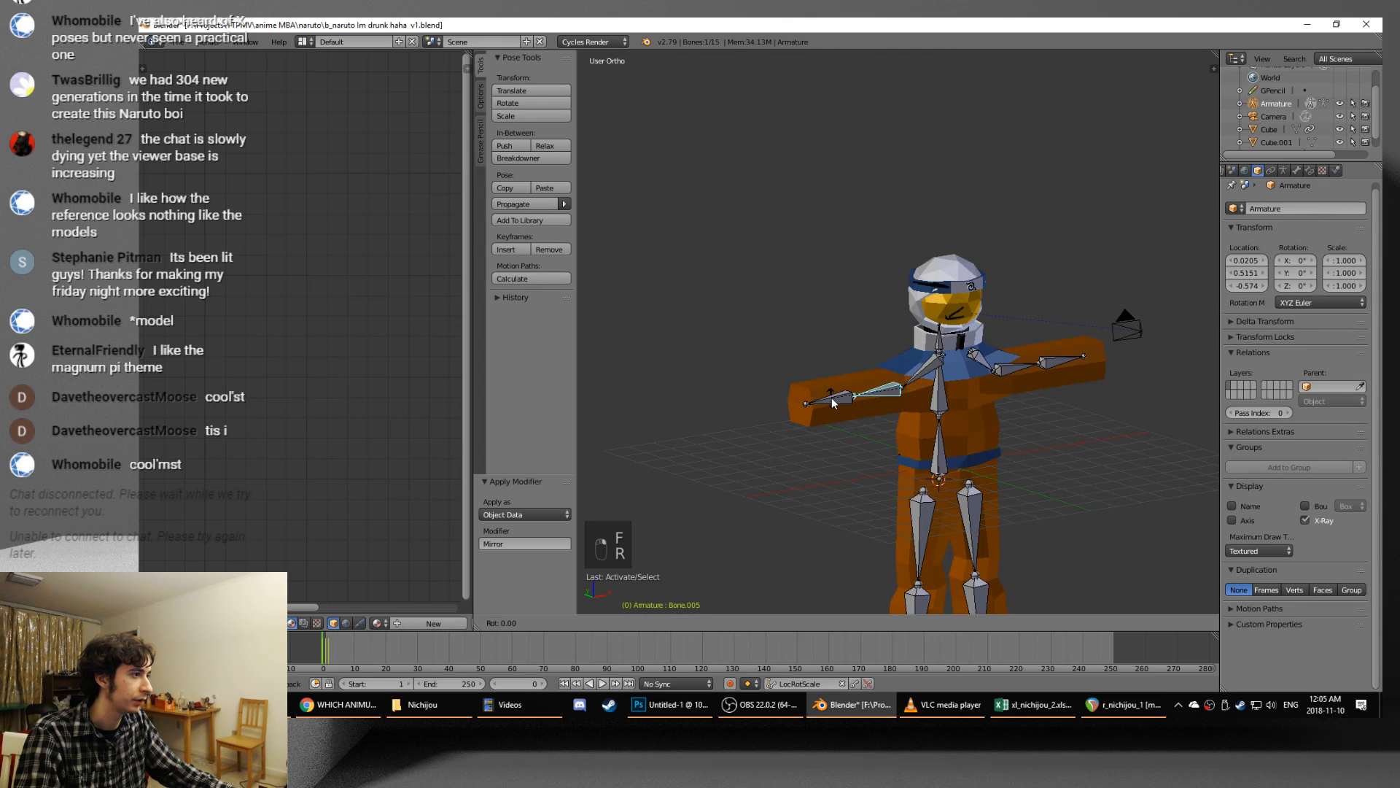
{"action": "key", "text": "r"}
{"action": "key", "text": "1"}
{"action": "key", "text": "grave"}
{"action": "key", "text": "Tab"}
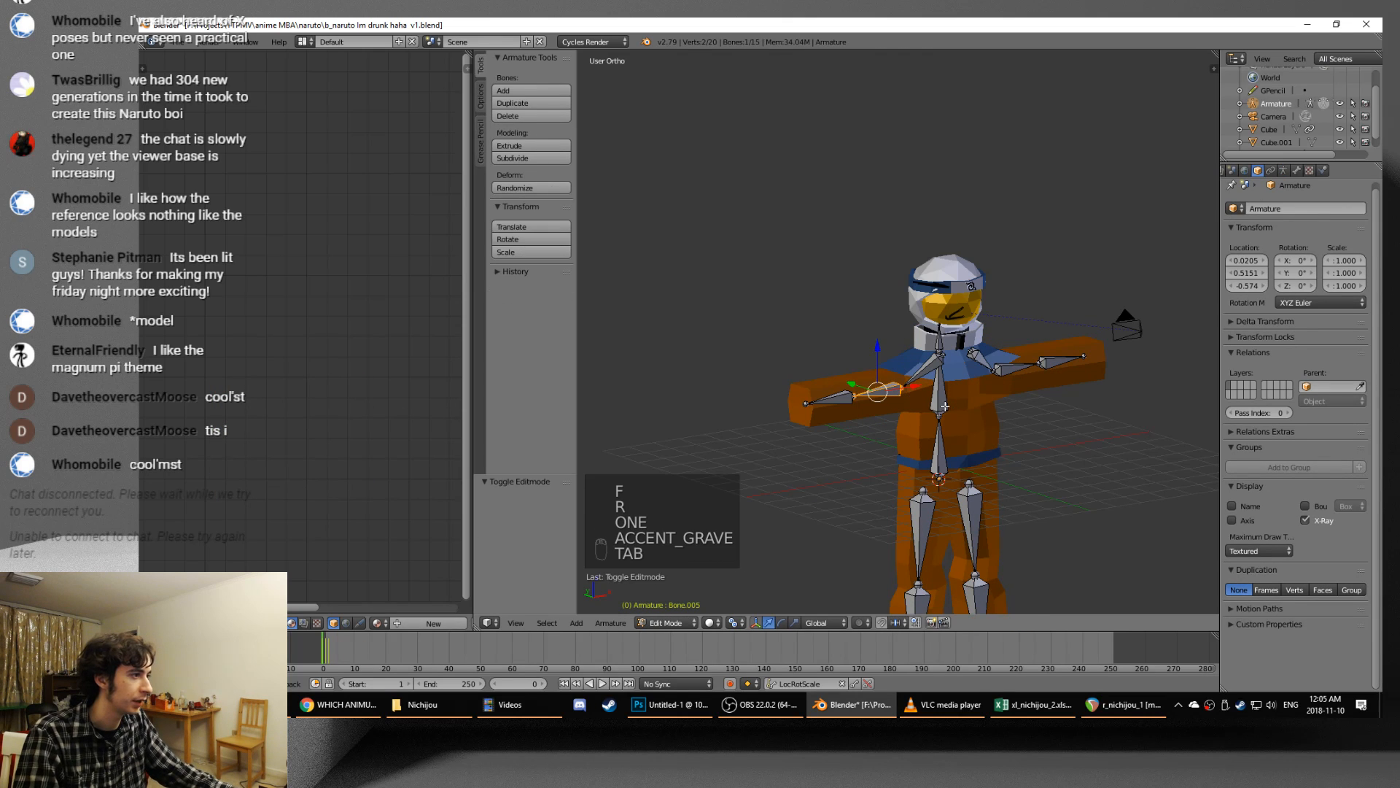
- Undo the recent changes back to before the body's Mirror modifier was applied
{"action": "key", "text": "ctrl+z"}
{"action": "key", "text": "ctrl+z"}
{"action": "key", "text": "ctrl+z"}
{"action": "key", "text": "ctrl+z"}
{"action": "key", "text": "ctrl+z"}
{"action": "key", "text": "ctrl+Tab"}
{"action": "key", "text": "Tab"}
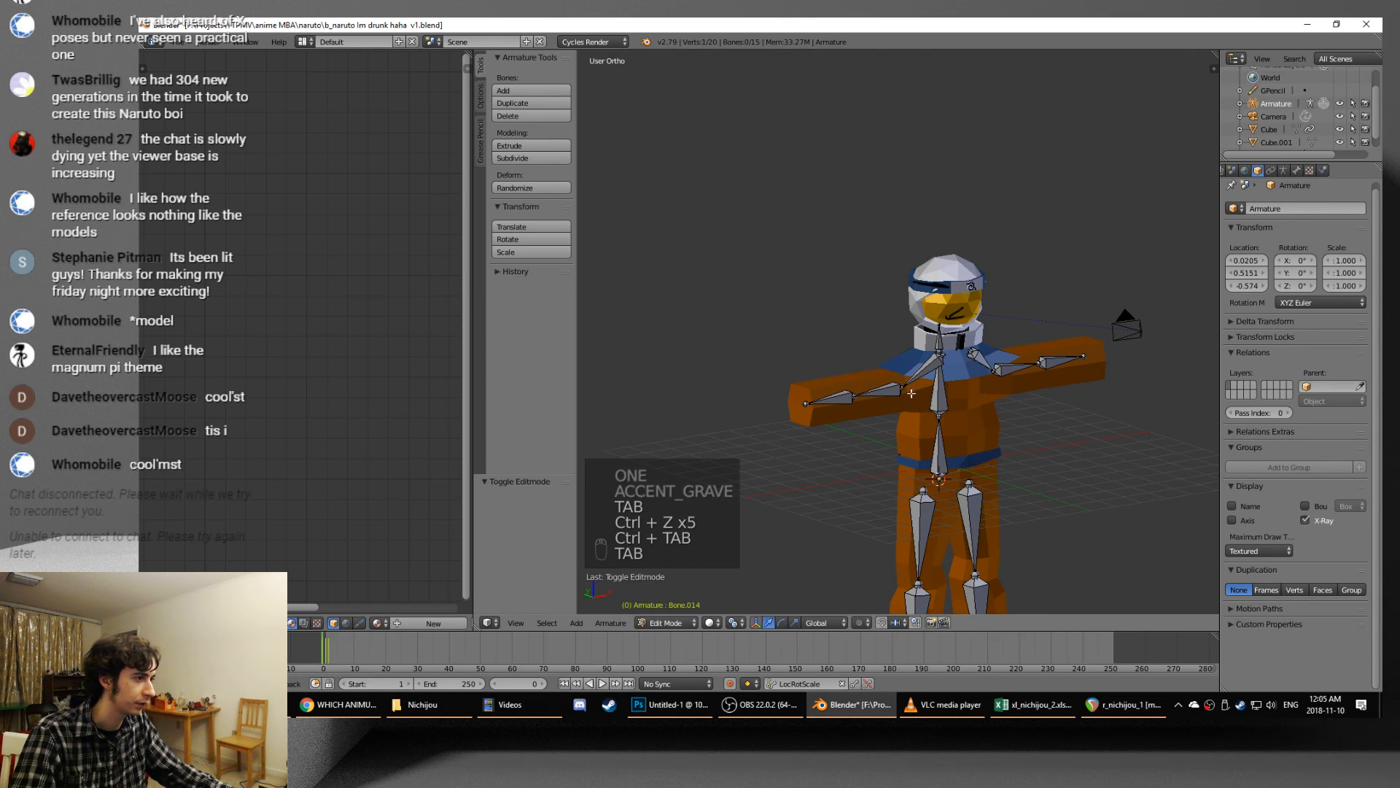
{"action": "key", "text": "Tab"}
{"action": "key", "text": "ctrl+Tab"}
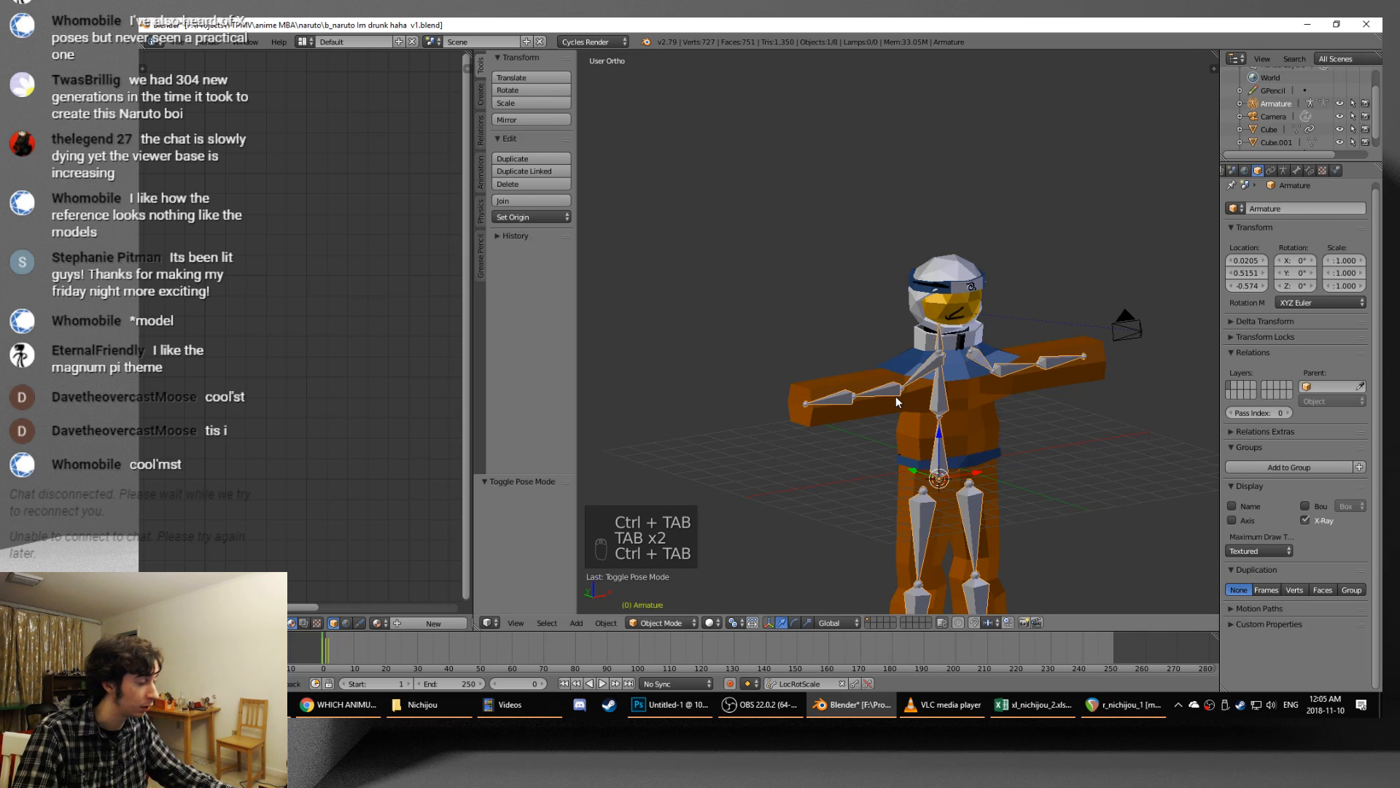
{"action": "key", "text": "ctrl+z"}
{"action": "key", "text": "ctrl+z"}
{"action": "key", "text": "ctrl+z"}
{"action": "key", "text": "ctrl+z"}
{"action": "key", "text": "ctrl+z"}
{"action": "key", "text": "ctrl+z"}
{"action": "key", "text": "ctrl+z"}
{"action": "key", "text": "ctrl+z"}
{"action": "key", "text": "ctrl+z"}
{"action": "key", "text": "ctrl+z"}
{"action": "key", "text": "ctrl+z"}
{"action": "key", "text": "ctrl+z"}
{"action": "key", "text": "ctrl+z"}
{"action": "key", "text": "ctrl+z"}
{"action": "key", "text": "ctrl+z"}
{"action": "key", "text": "ctrl+z"}
{"action": "key", "text": "ctrl+z"}
{"action": "key", "text": "ctrl+z"}
{"action": "key", "text": "ctrl+z"}
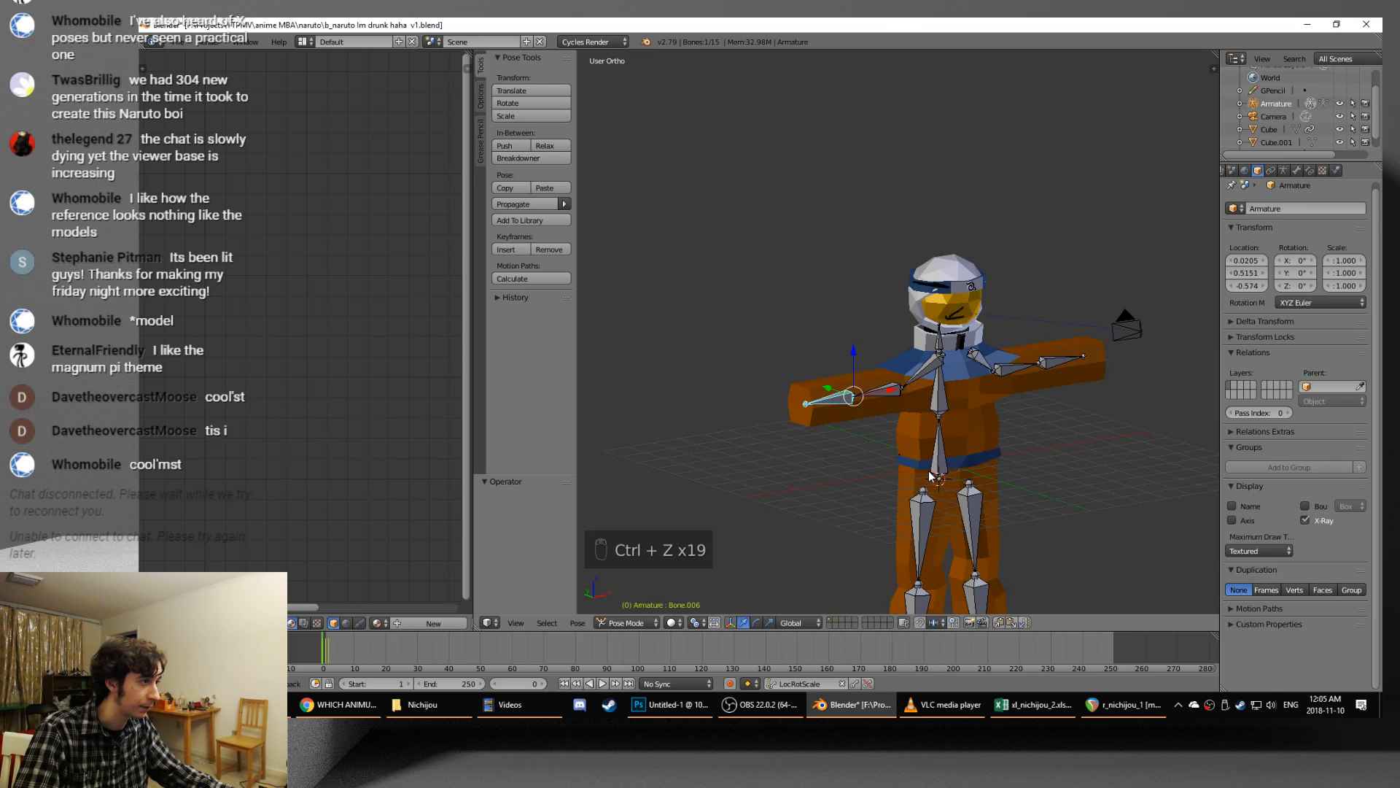
{"action": "key", "text": "ctrl+z"}
- Test the upper arm bone with another trial trackball rotation and leave Pose Mode
{"action": "key", "text": "r"}
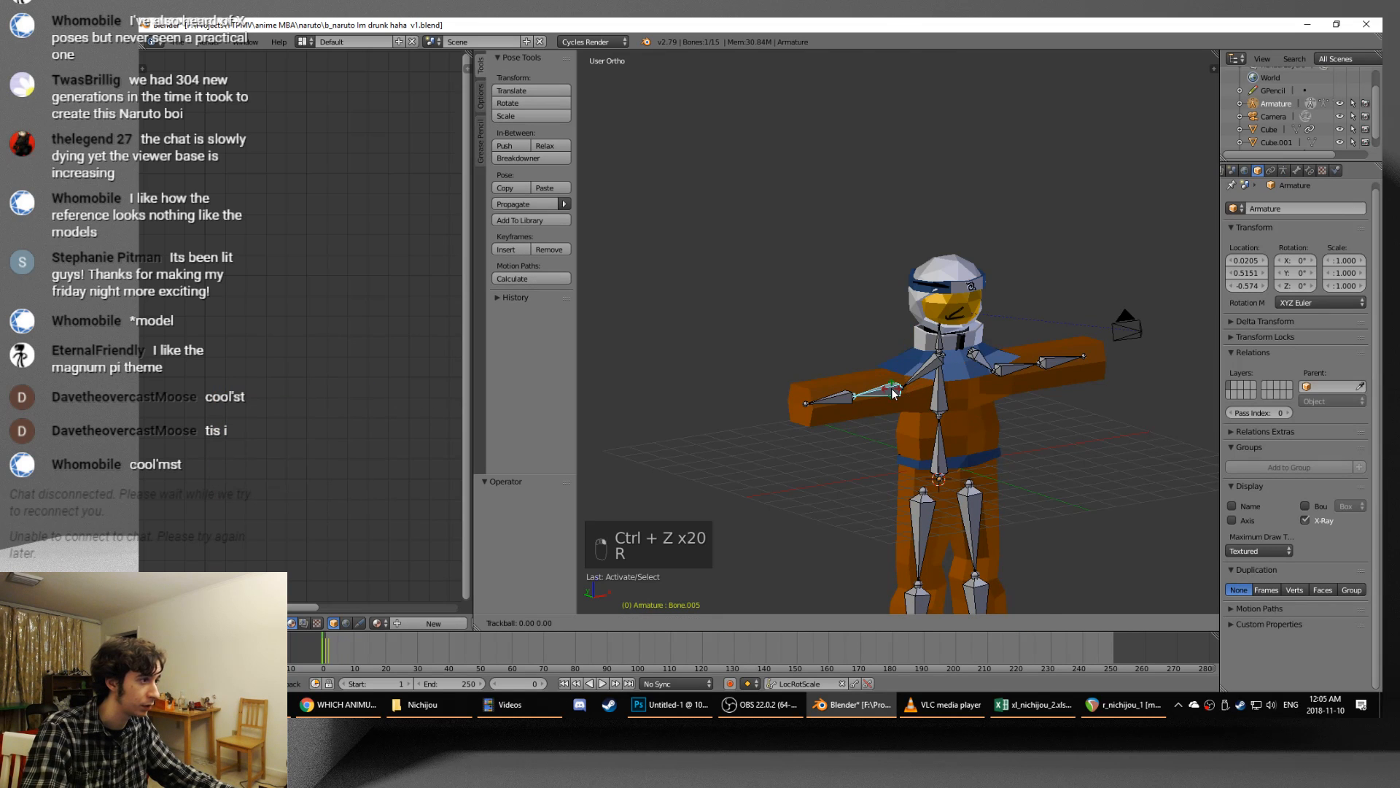
{"action": "right_click", "coordinate": [924, 394]}
{"action": "key", "text": "ctrl+Tab"}
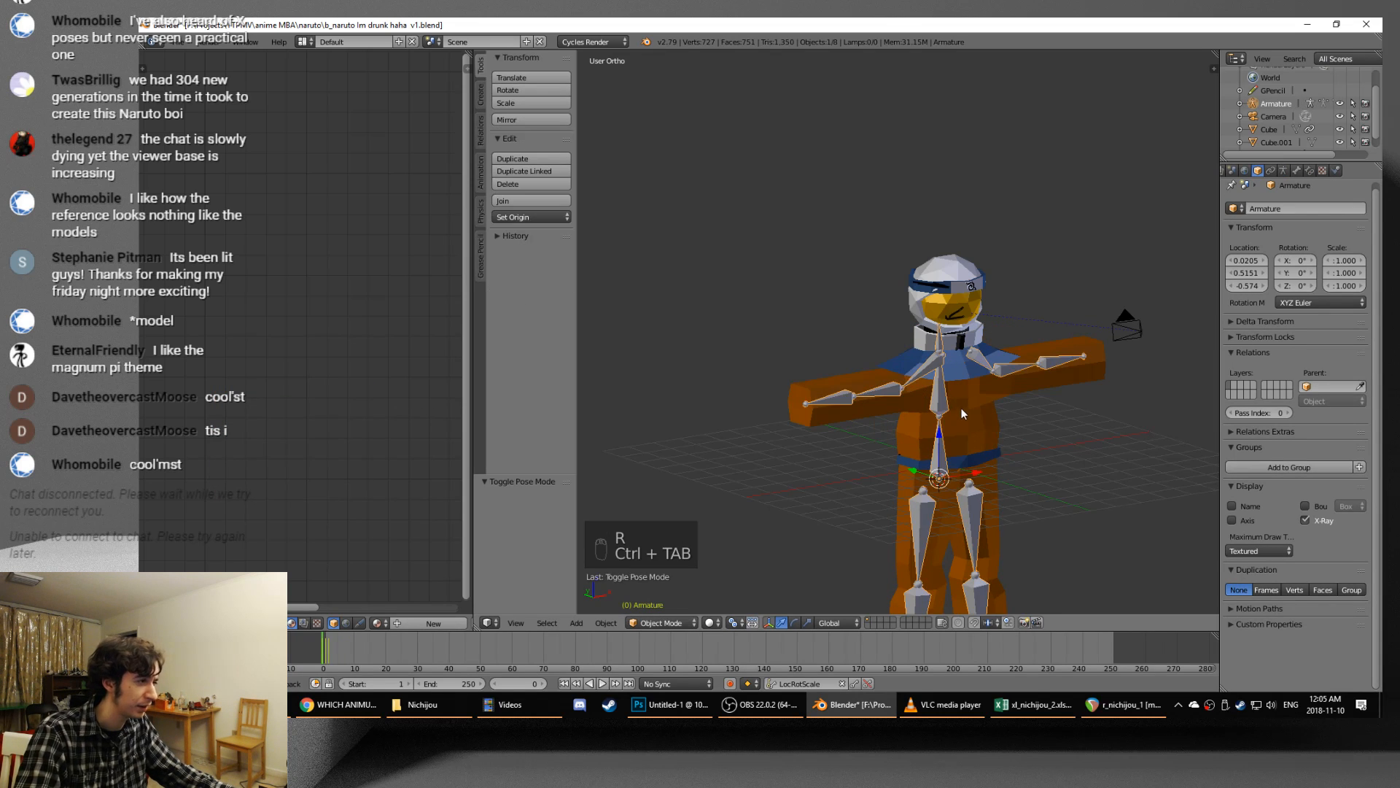
- Clear the naruto body mesh's parent with the Clear and Keep Transformation option
{"action": "right_click", "coordinate": [963, 409]}
{"action": "key", "text": "alt+p"}
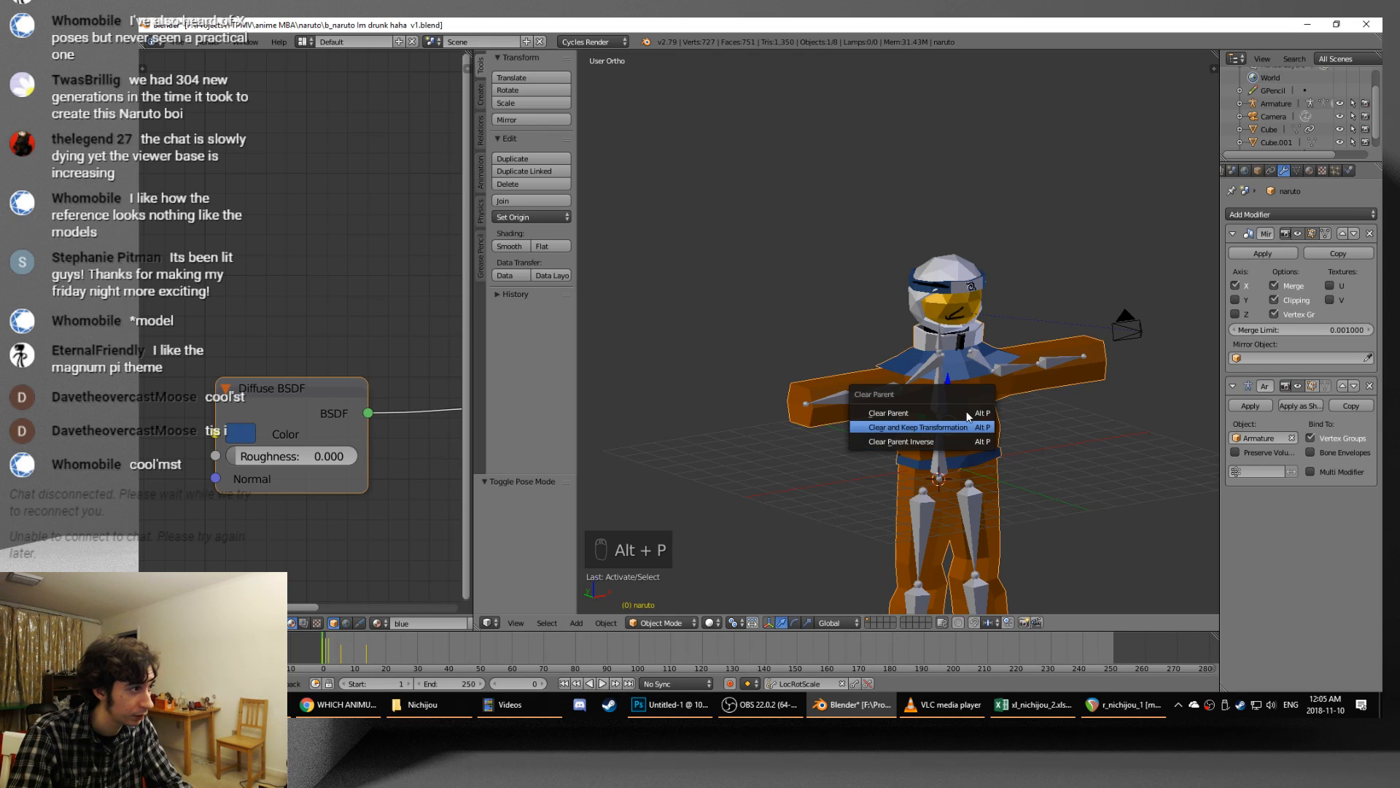
{"action": "left_click", "coordinate": [948, 427]}
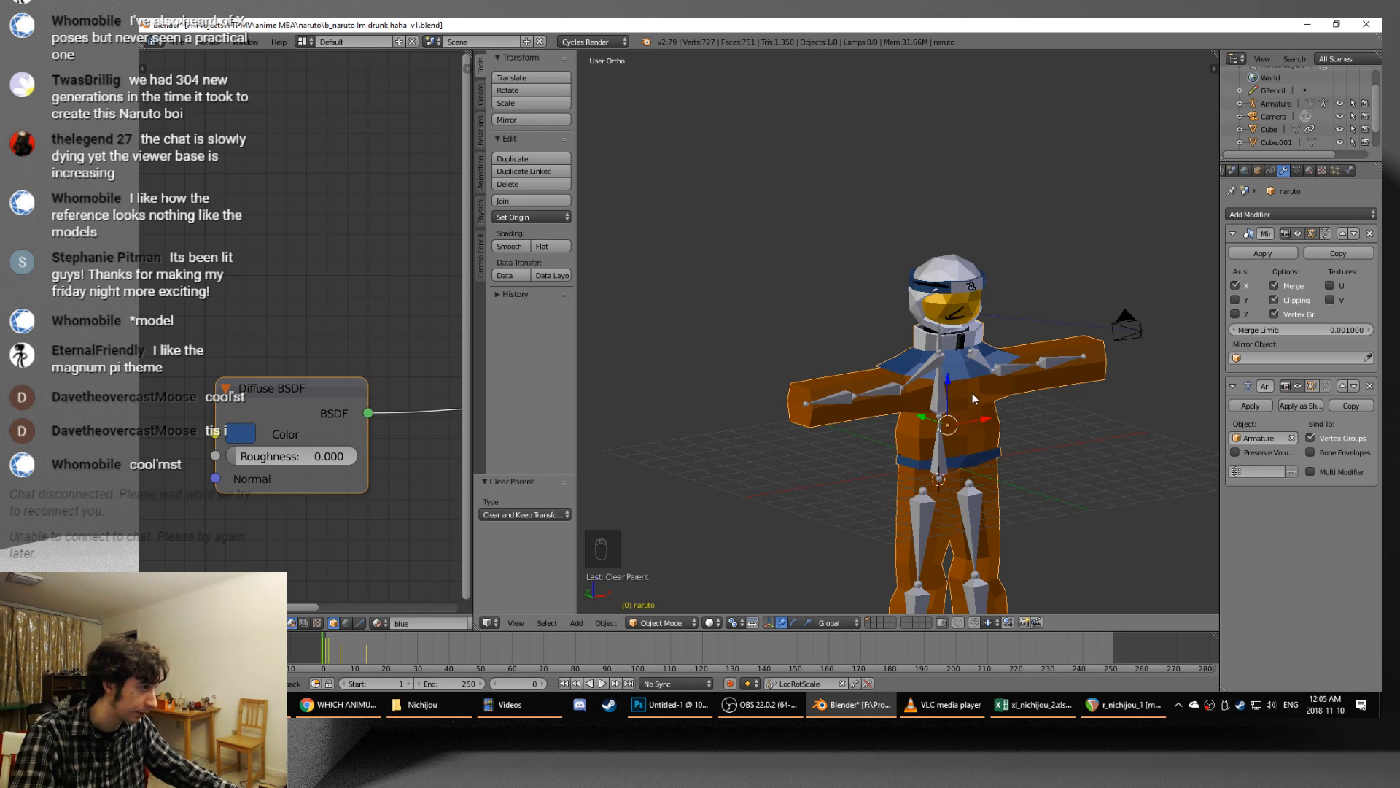
- Apply the body mesh's Mirror modifier and remove its leftover Armature modifier
{"action": "left_click", "coordinate": [1253, 252]}
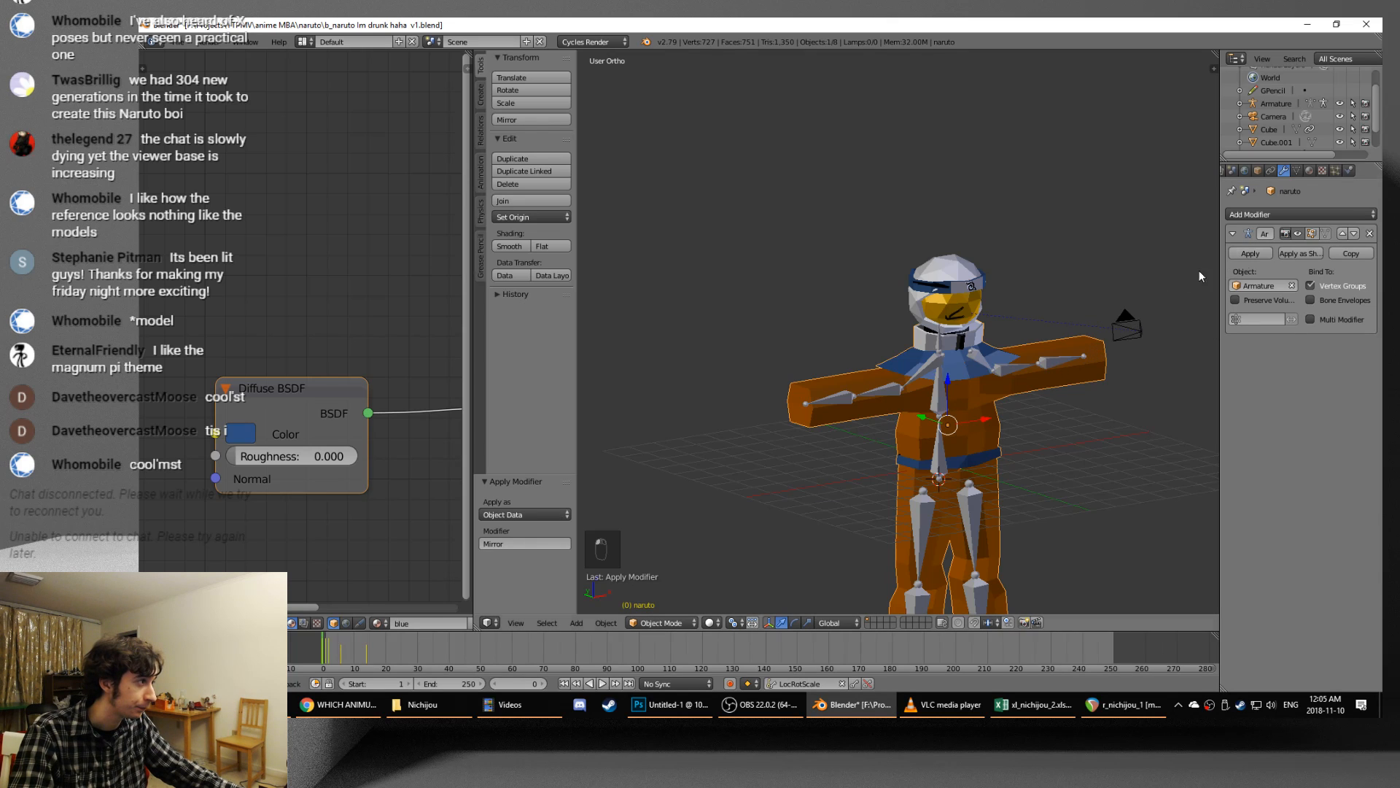
{"action": "left_click", "coordinate": [1369, 233]}
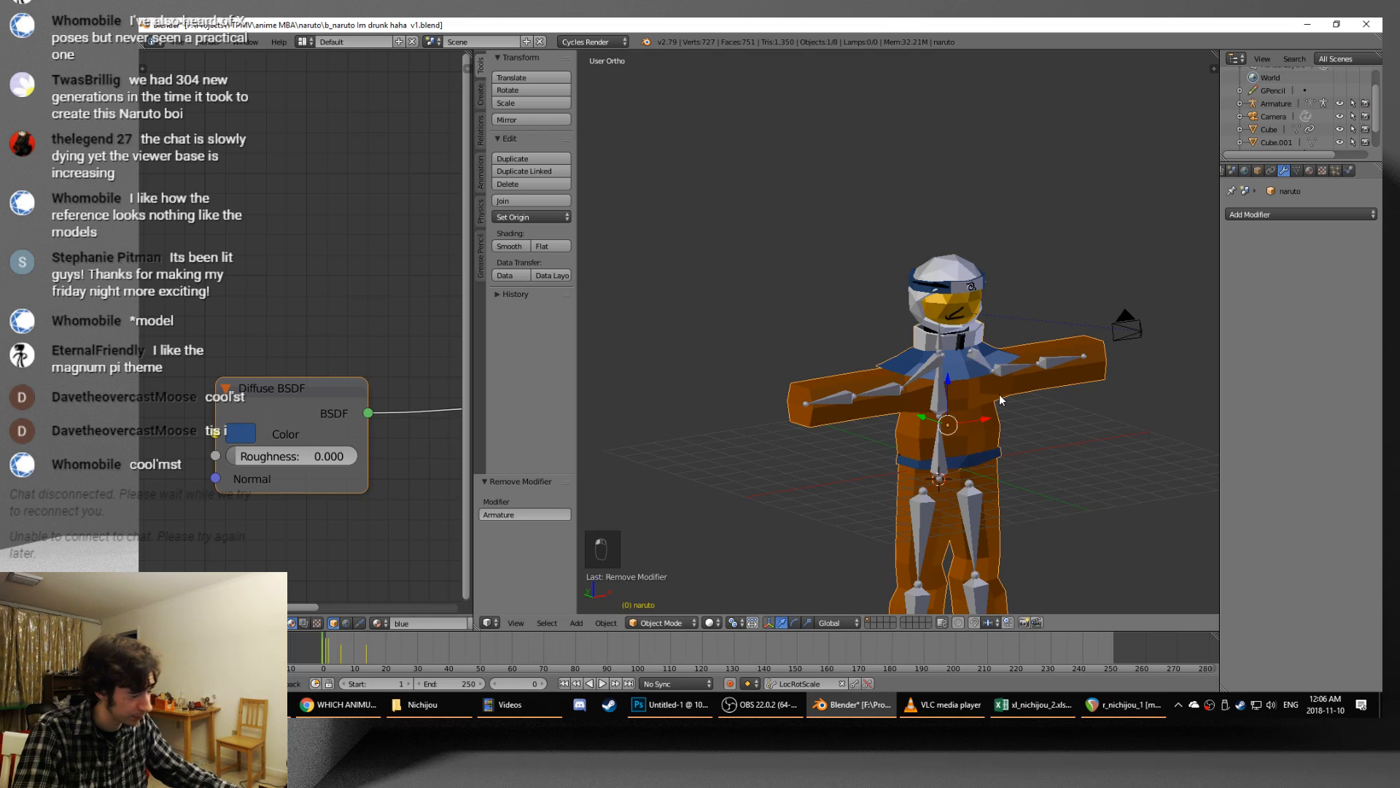
- Parent the mirrored body mesh to the armature again using With Automatic Weights
{"action": "right_click", "coordinate": [942, 412]}
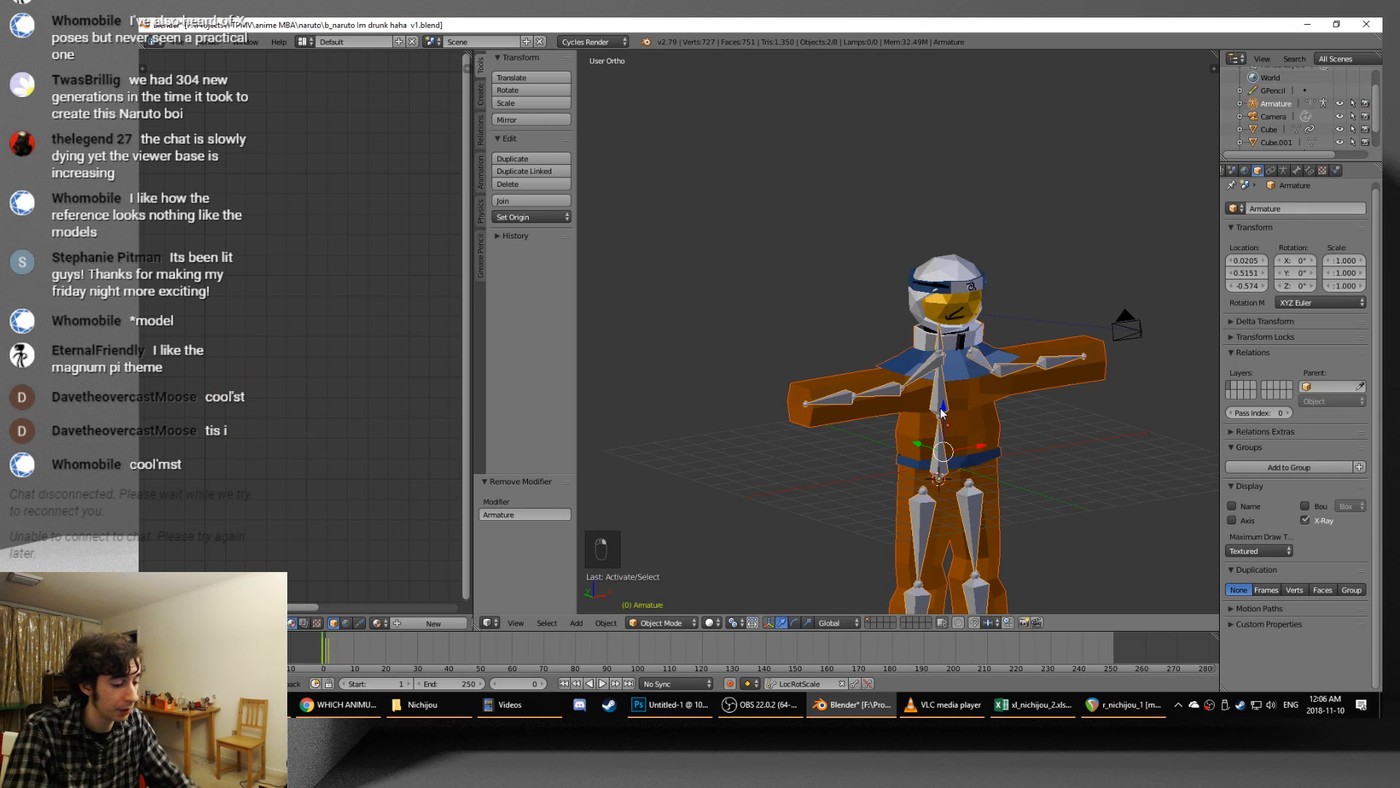
{"action": "key", "text": "ctrl+p"}
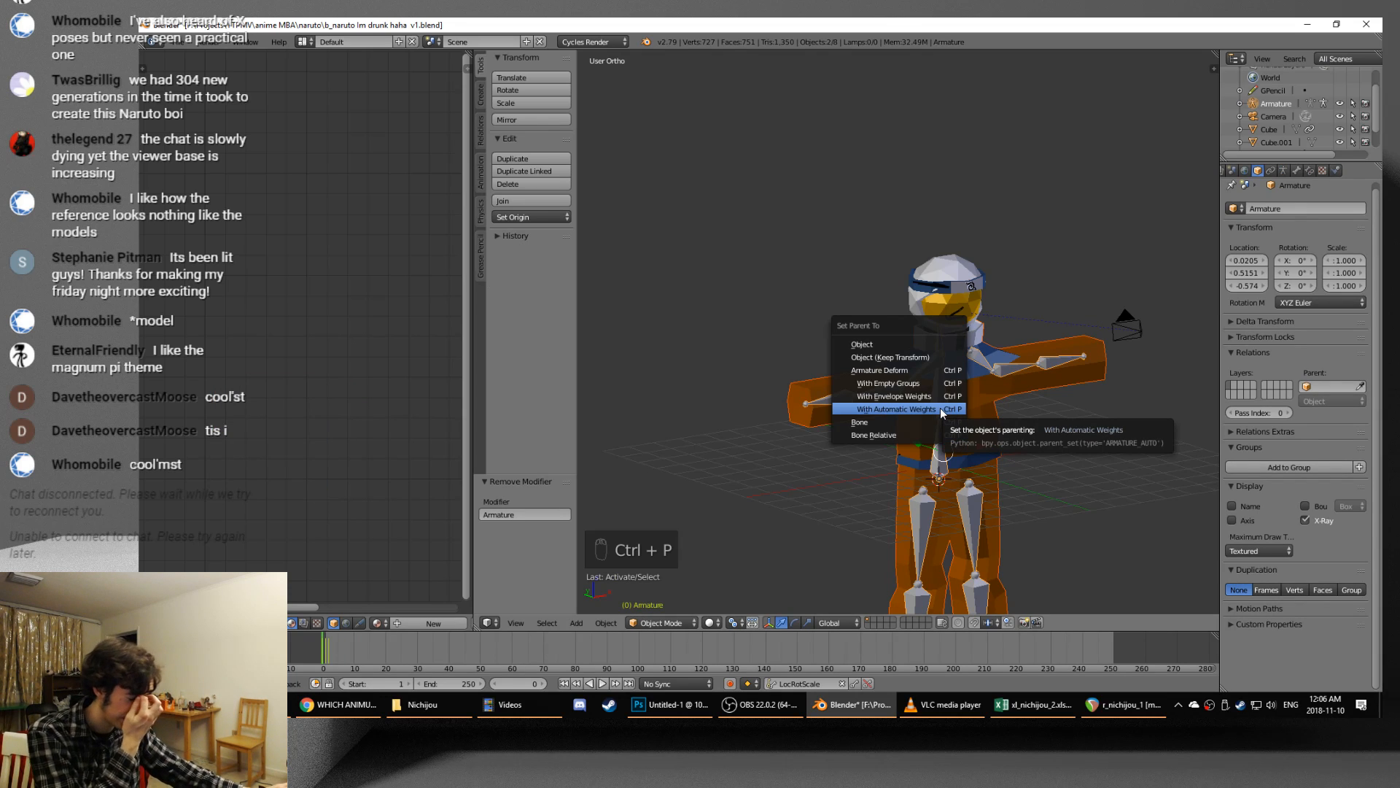
{"action": "left_click", "coordinate": [939, 408]}
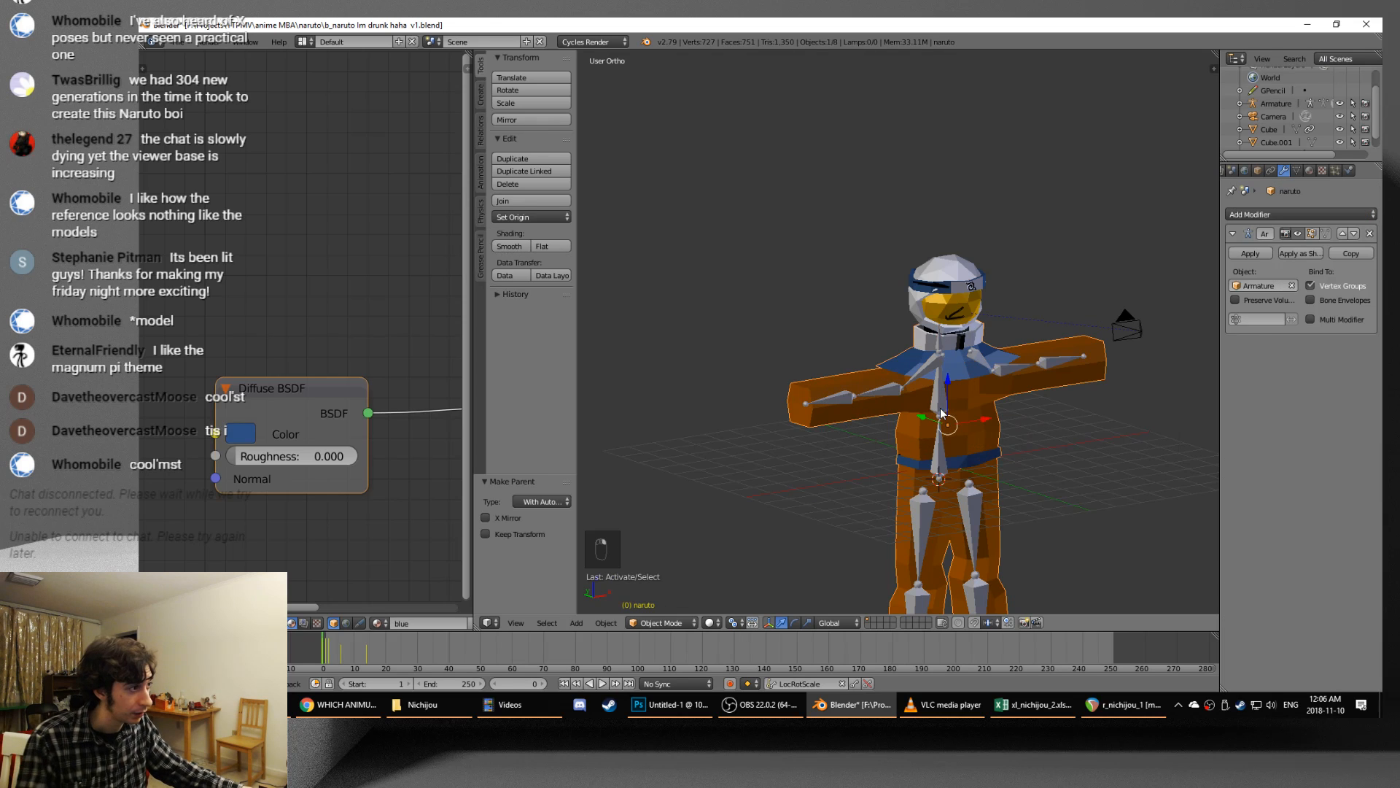
- Hide the tool shelf and test the upper arm bone Bone.005 with a trial rotation in Pose Mode
{"action": "key", "text": "ctrl+Tab"}
{"action": "right_click", "coordinate": [898, 394]}
{"action": "key", "text": "t"}
{"action": "key", "text": "t"}
{"action": "key", "text": "t"}
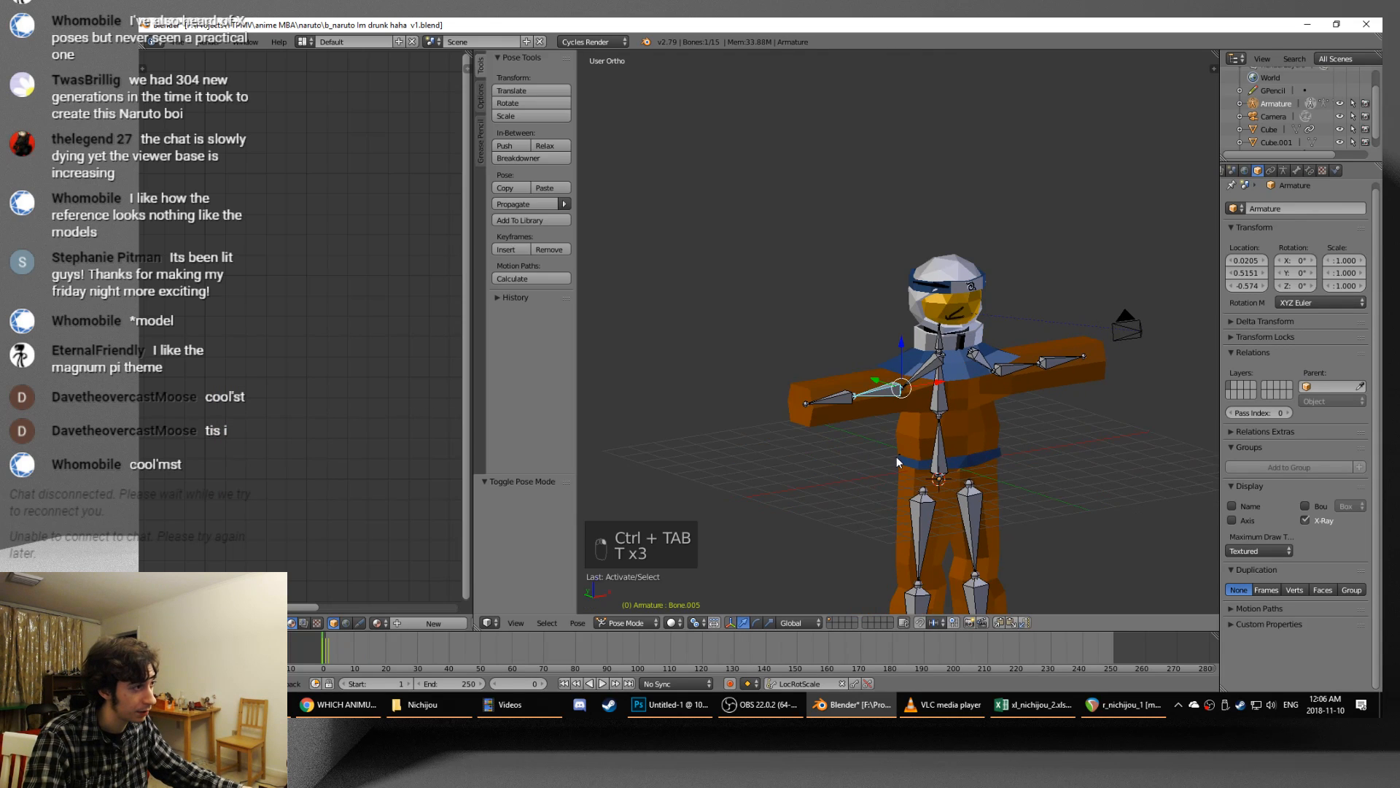
{"action": "key", "text": "t"}
{"action": "key", "text": "r"}
{"action": "right_click", "coordinate": [909, 479]}
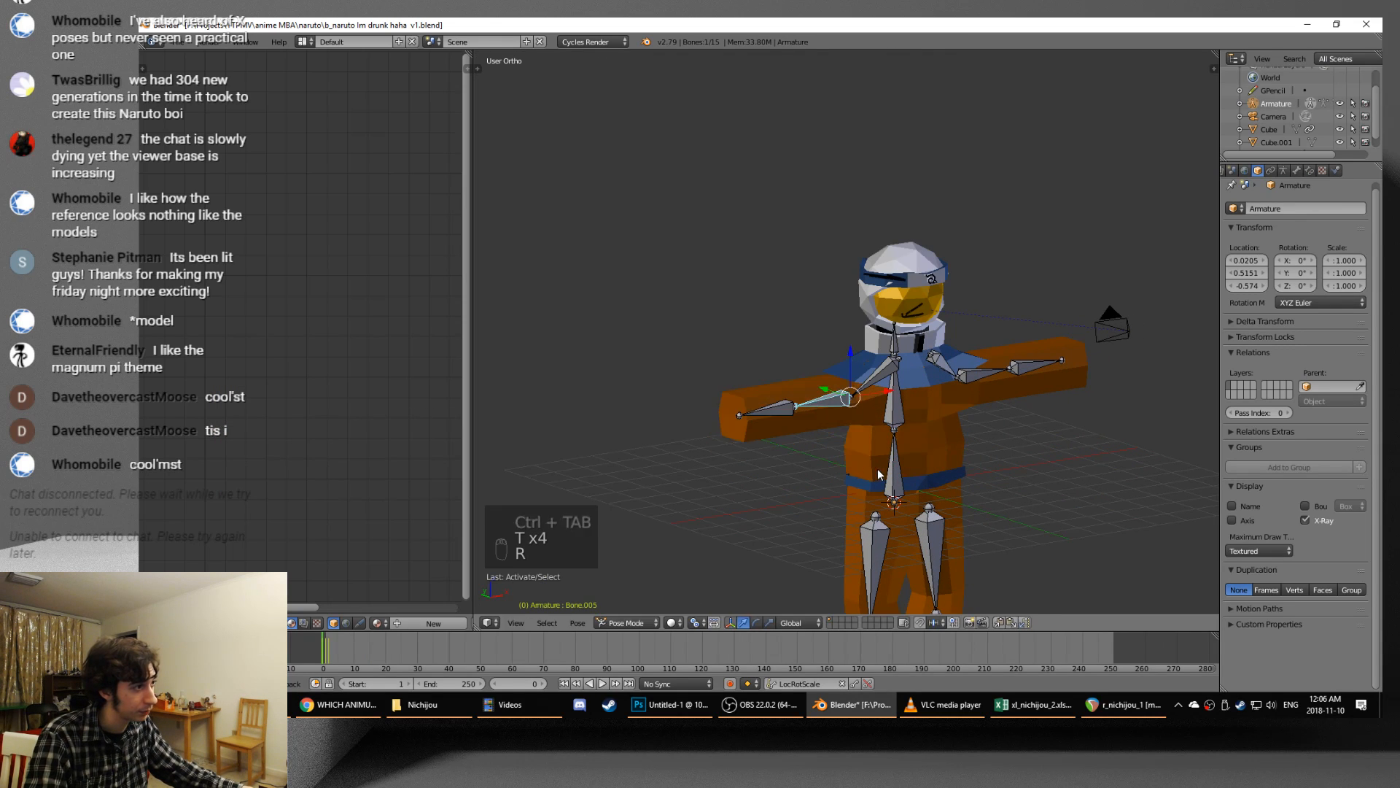
- Try moving the lowest spine bone in the right orthographic view
{"action": "key", "text": "KP_1"}
{"action": "key", "text": "KP_5"}
{"action": "key", "text": "KP_5"}
{"action": "key", "text": "KP_3"}
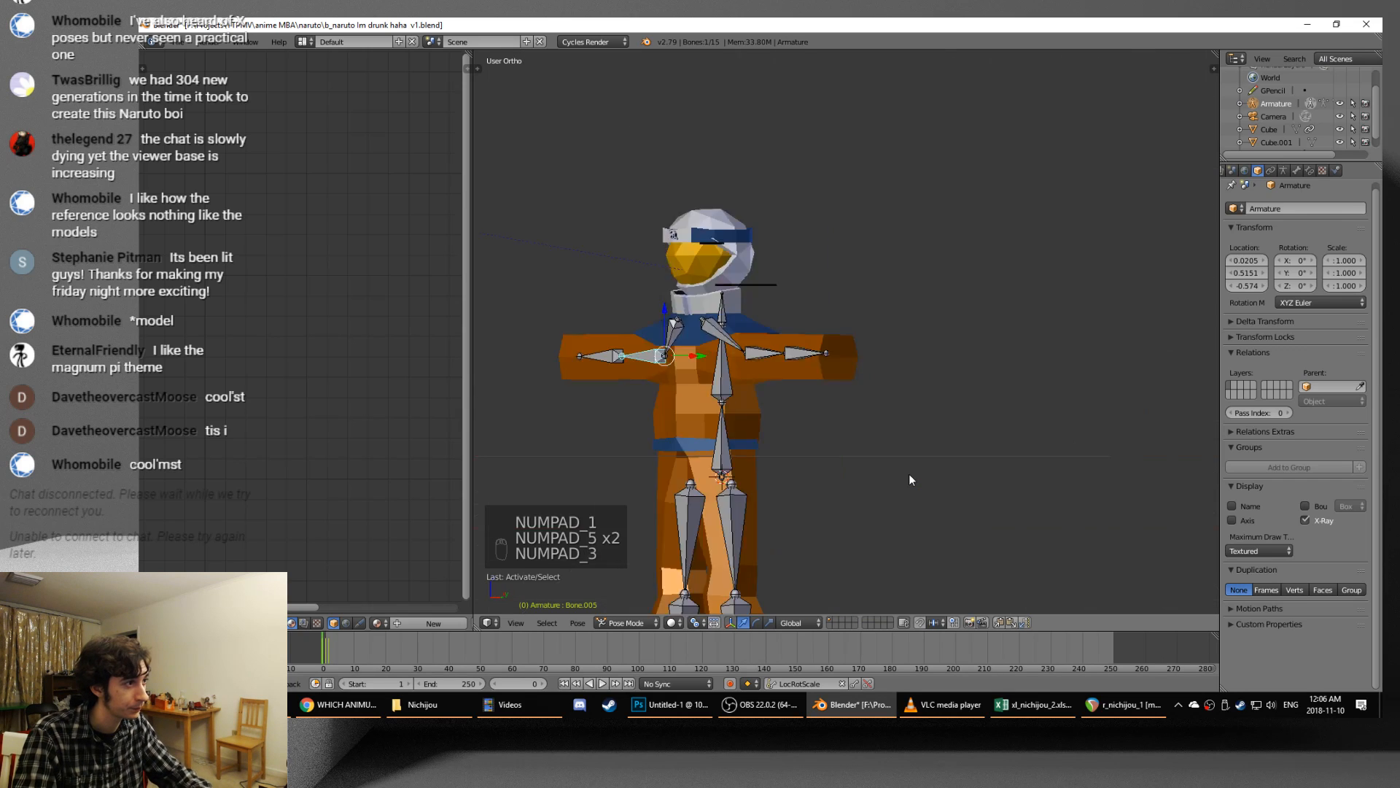
{"action": "middle_click_drag", "start_coordinate": [897, 472], "coordinate": [1020, 309], "text": "shift"}
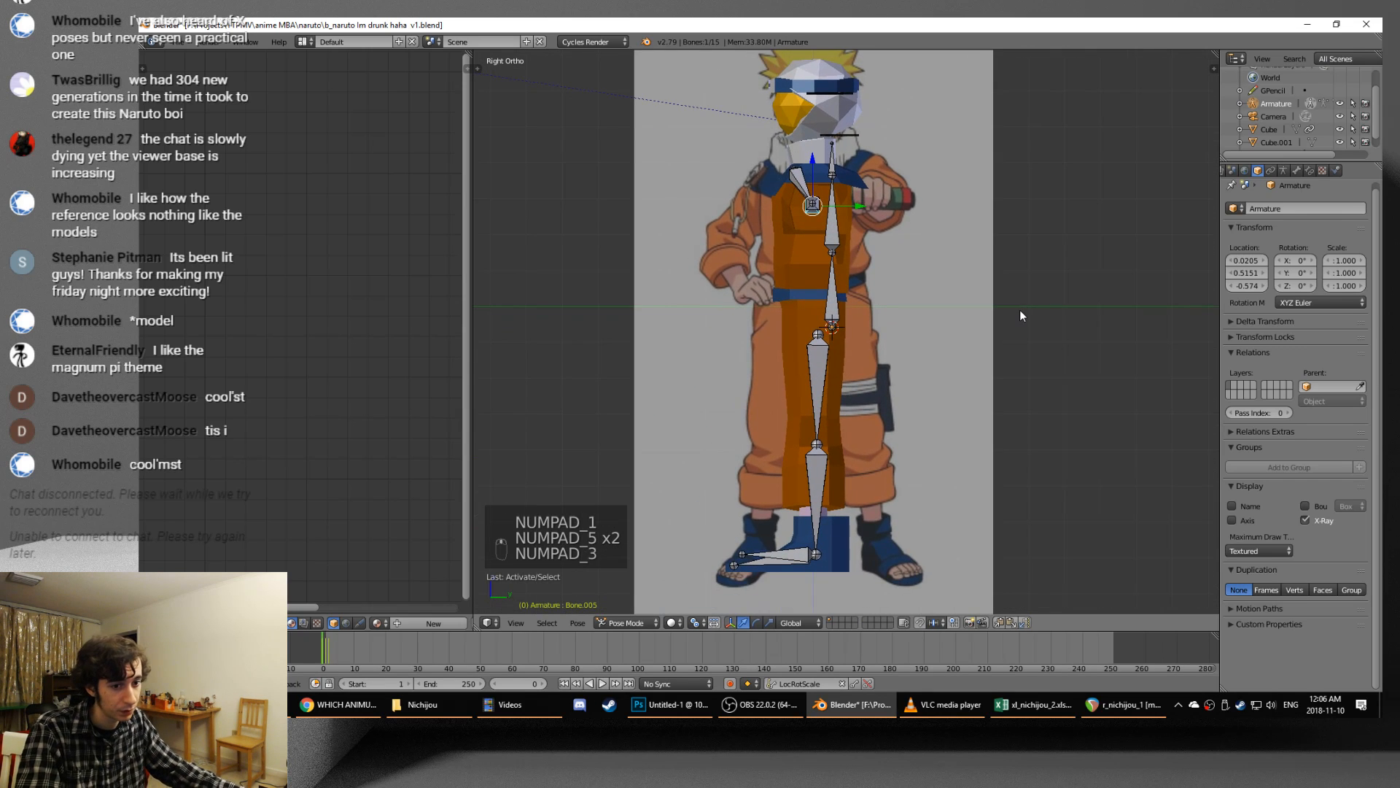
{"action": "right_click", "coordinate": [837, 325]}
{"action": "scroll", "coordinate": [838, 326], "scroll_direction": "down", "scroll_amount": 1}
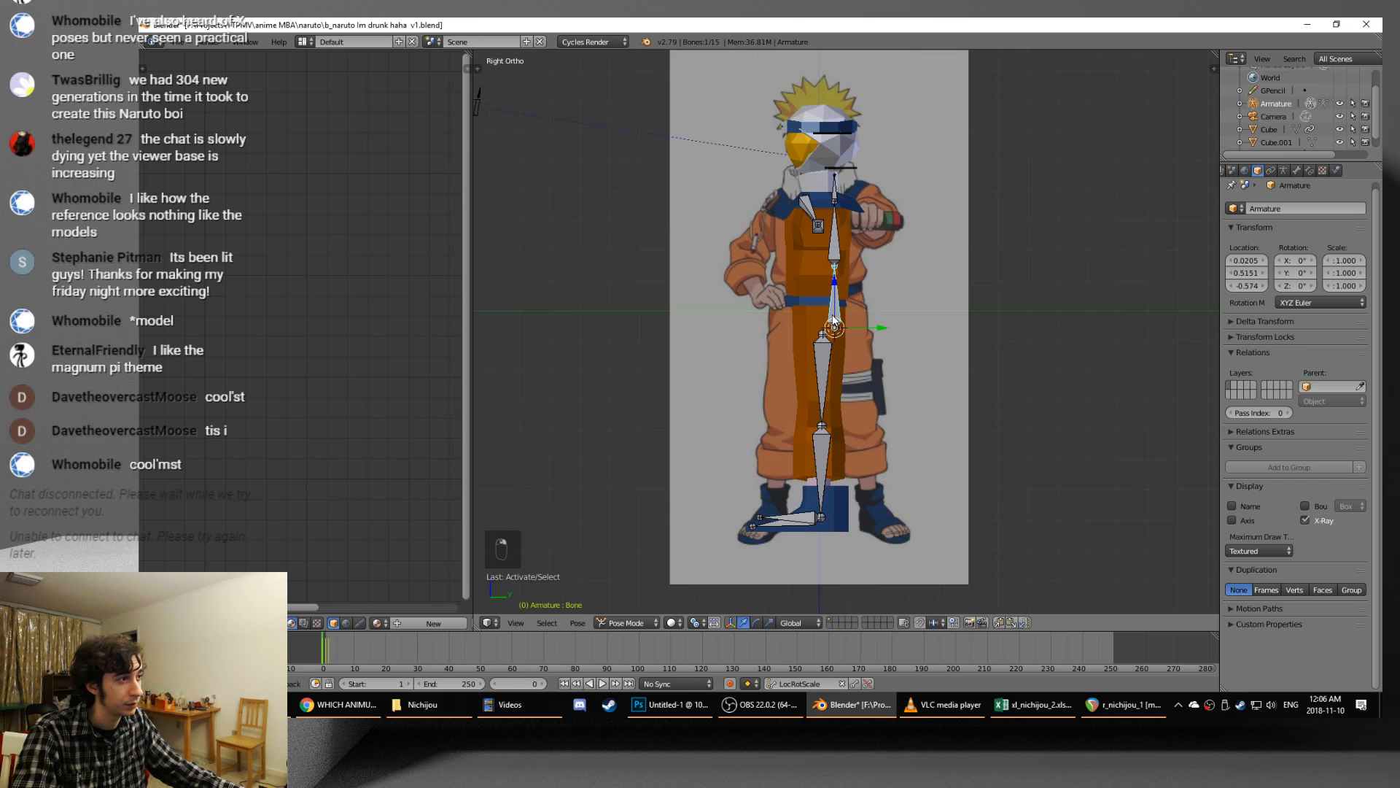
{"action": "key", "text": "g"}
{"action": "right_click", "coordinate": [869, 296]}
- Try moving the whole armature together with the body in Object Mode
{"action": "key", "text": "ctrl+Tab"}
{"action": "key", "text": "g"}
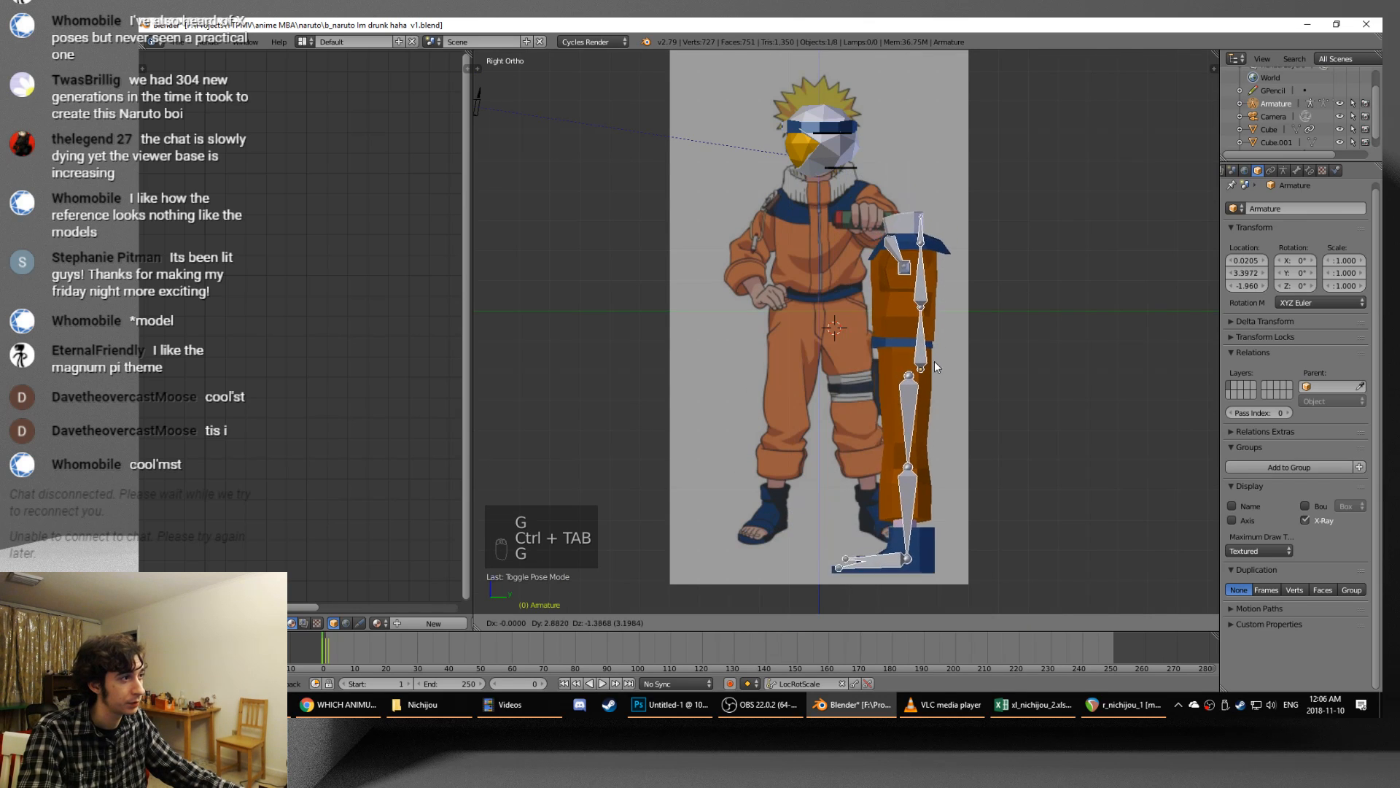
{"action": "right_click", "coordinate": [842, 374]}
- Extrude a head bone from the tip of the neck bone straight up along Z to the top of the helmet
{"action": "scroll", "coordinate": [842, 374], "scroll_direction": "up", "scroll_amount": 4}
{"action": "middle_click_drag", "start_coordinate": [867, 197], "coordinate": [913, 423], "text": "shift"}
{"action": "scroll", "coordinate": [904, 372], "scroll_direction": "up", "scroll_amount": 2}
{"action": "middle_click_drag", "start_coordinate": [881, 227], "coordinate": [926, 332], "text": "shift"}
{"action": "right_click", "coordinate": [900, 358]}
{"action": "right_click", "coordinate": [901, 358]}
{"action": "key", "text": "Tab"}
{"action": "right_click", "coordinate": [898, 332]}
{"action": "key", "text": "e"}
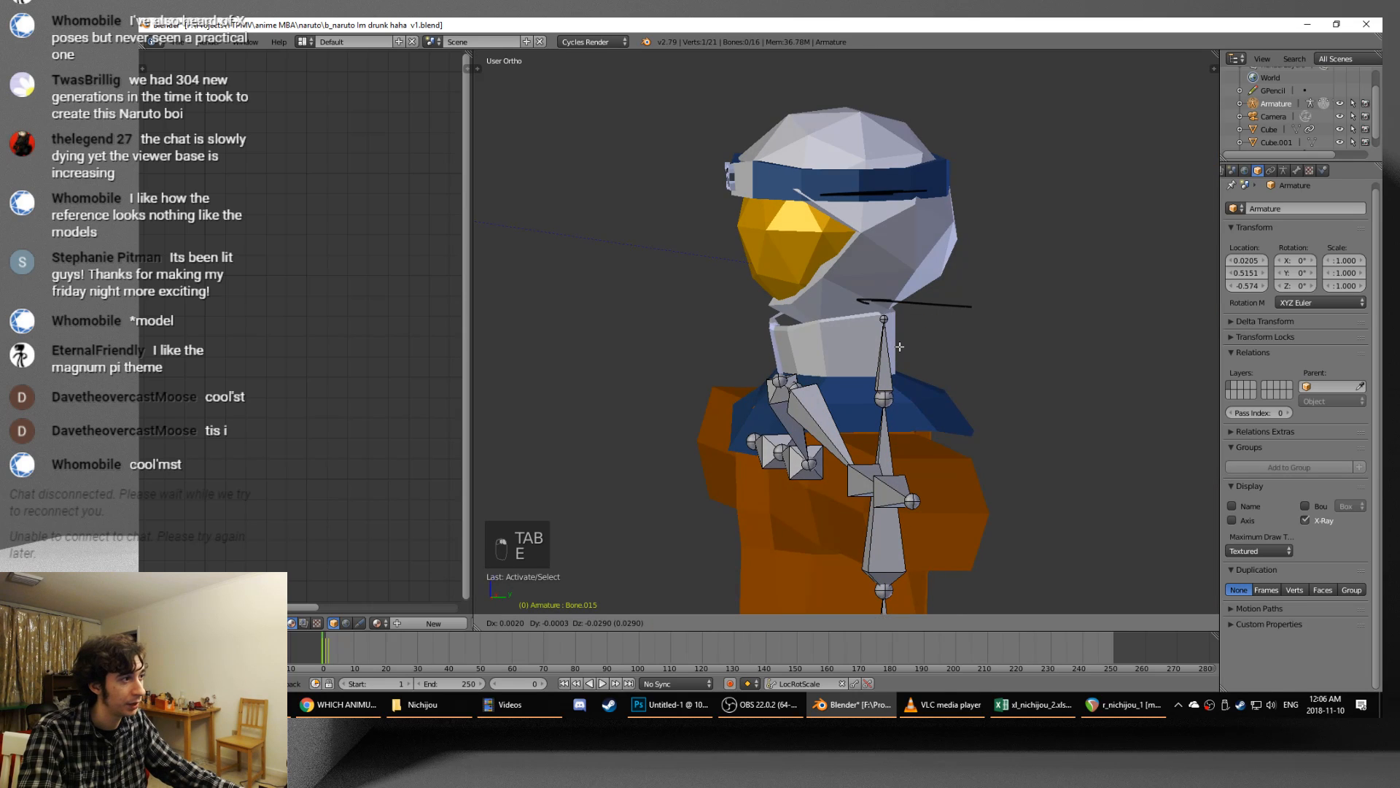
{"action": "key", "text": "z"}
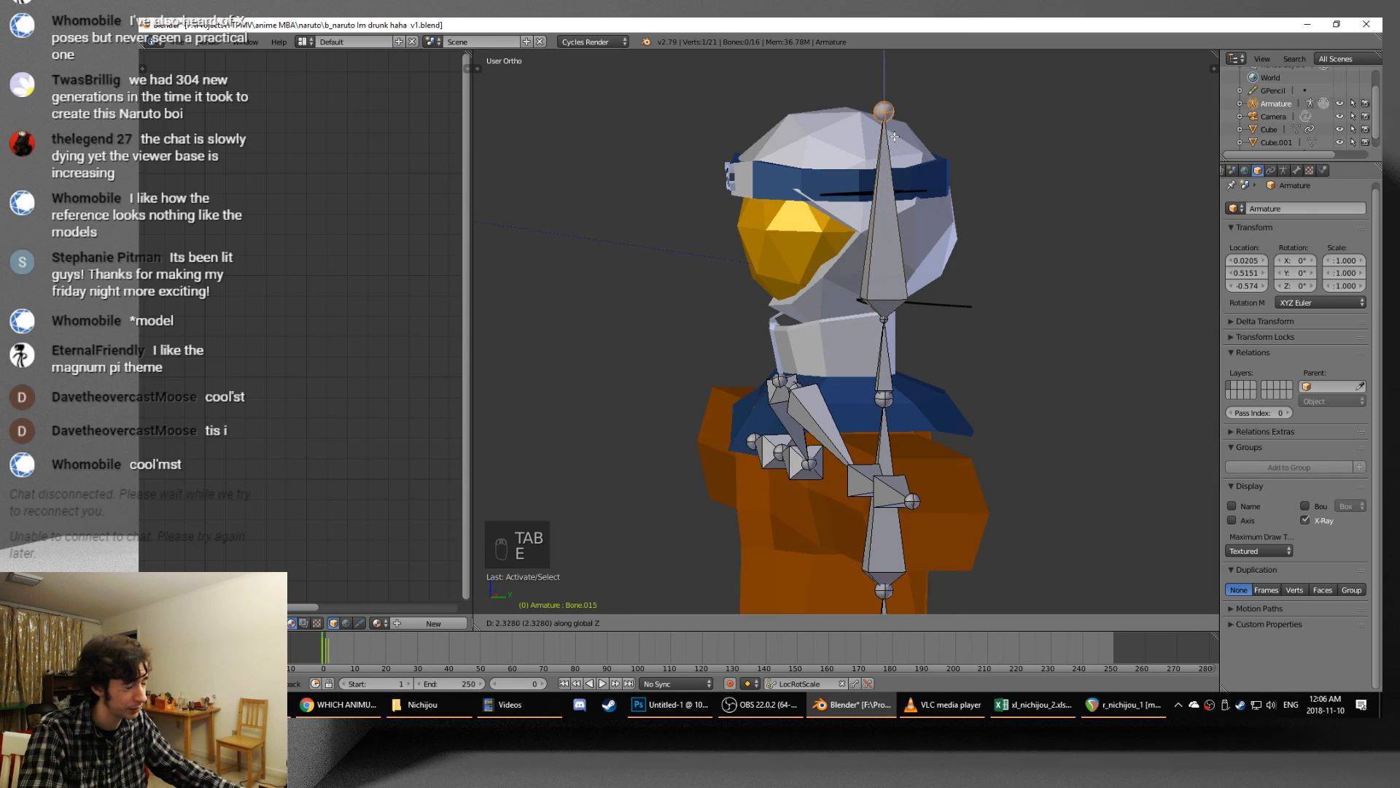
{"action": "left_click", "coordinate": [839, 226]}
{"action": "key", "text": "Tab"}
- Select the helmet and try moving it as a separate object from the armature
{"action": "middle_click_drag", "start_coordinate": [814, 261], "coordinate": [747, 254]}
{"action": "right_click", "coordinate": [746, 253]}
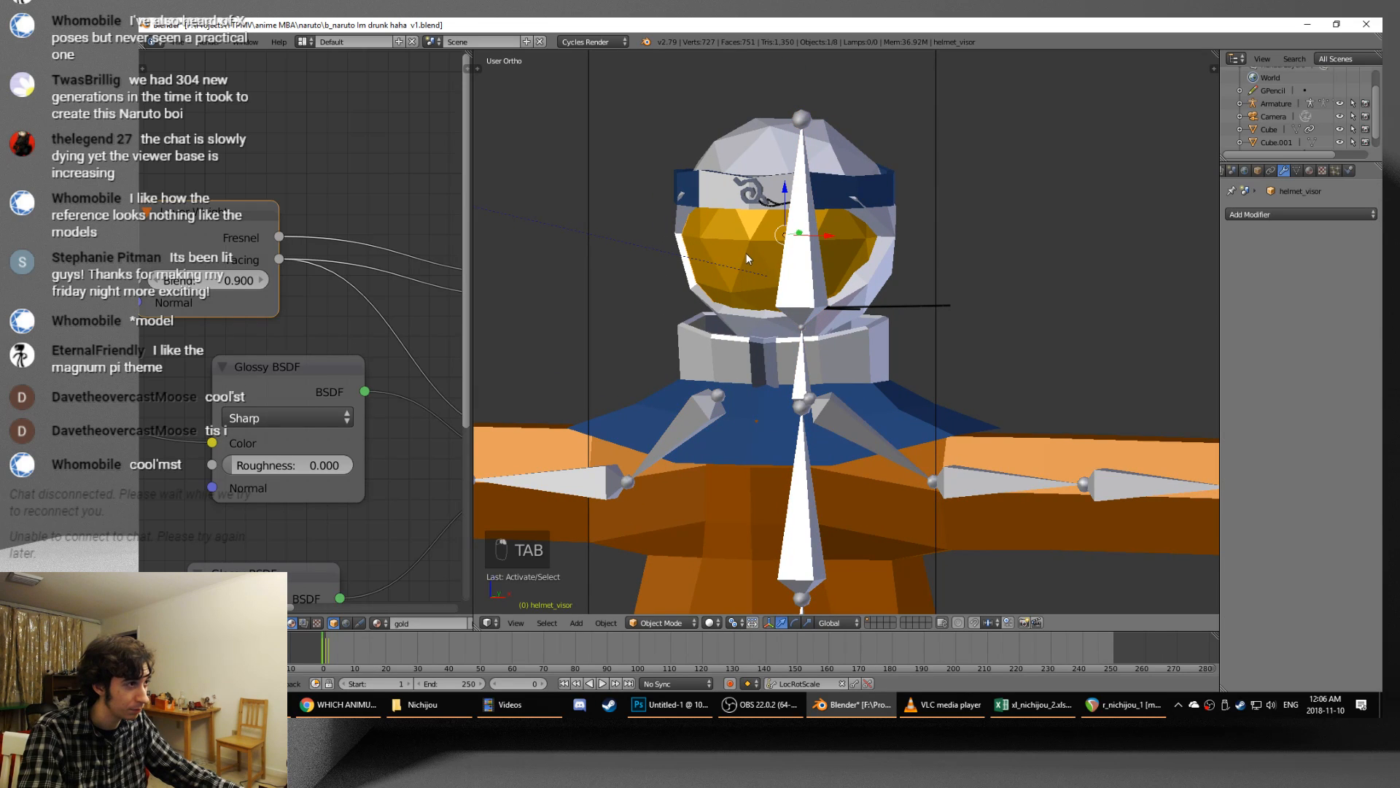
{"action": "right_click", "coordinate": [746, 337]}
{"action": "key", "text": "g"}
{"action": "right_click", "coordinate": [780, 321]}
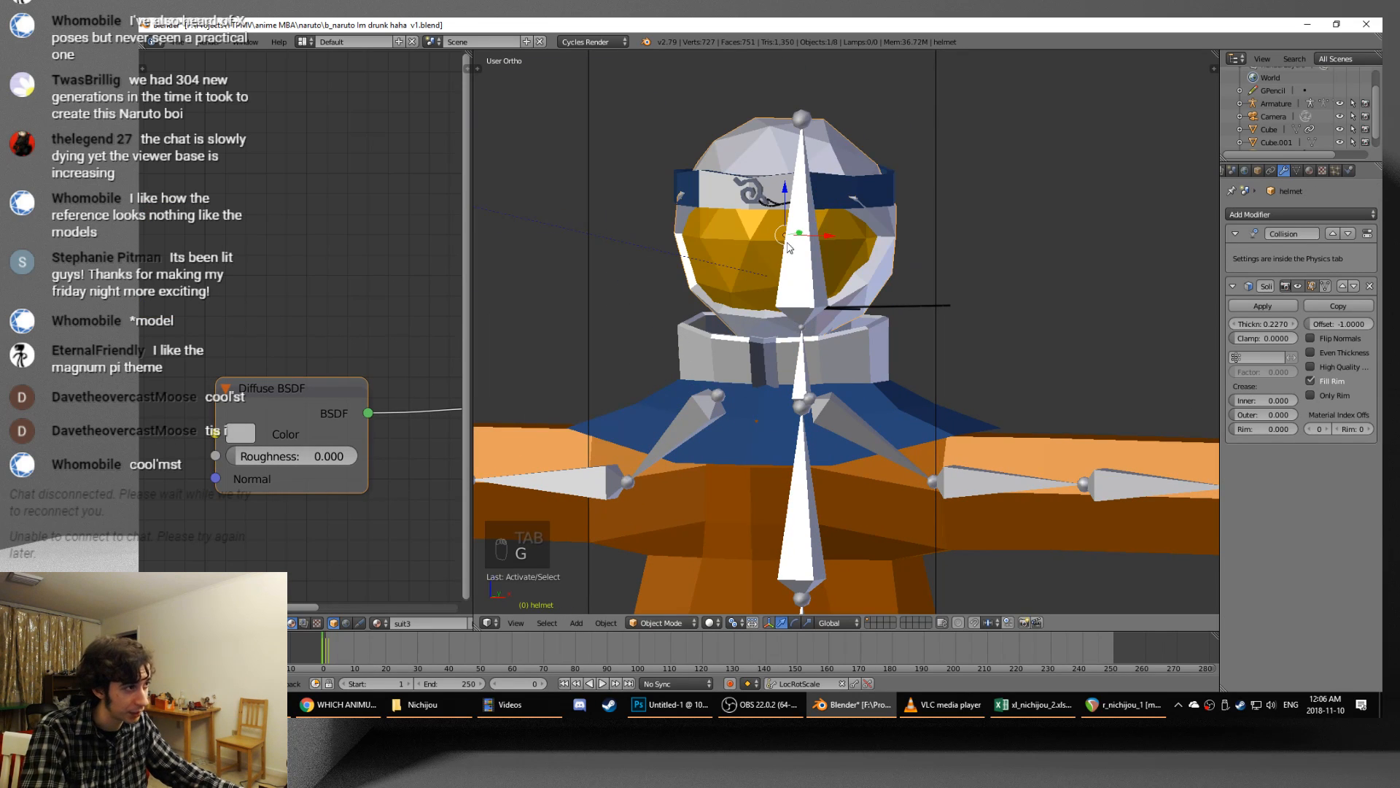
- Try to parent the helmet to the new head bone in wireframe view using the Bone option
{"action": "right_click", "coordinate": [802, 272]}
{"action": "key", "text": "z"}
{"action": "key", "text": "ctrl+z"}
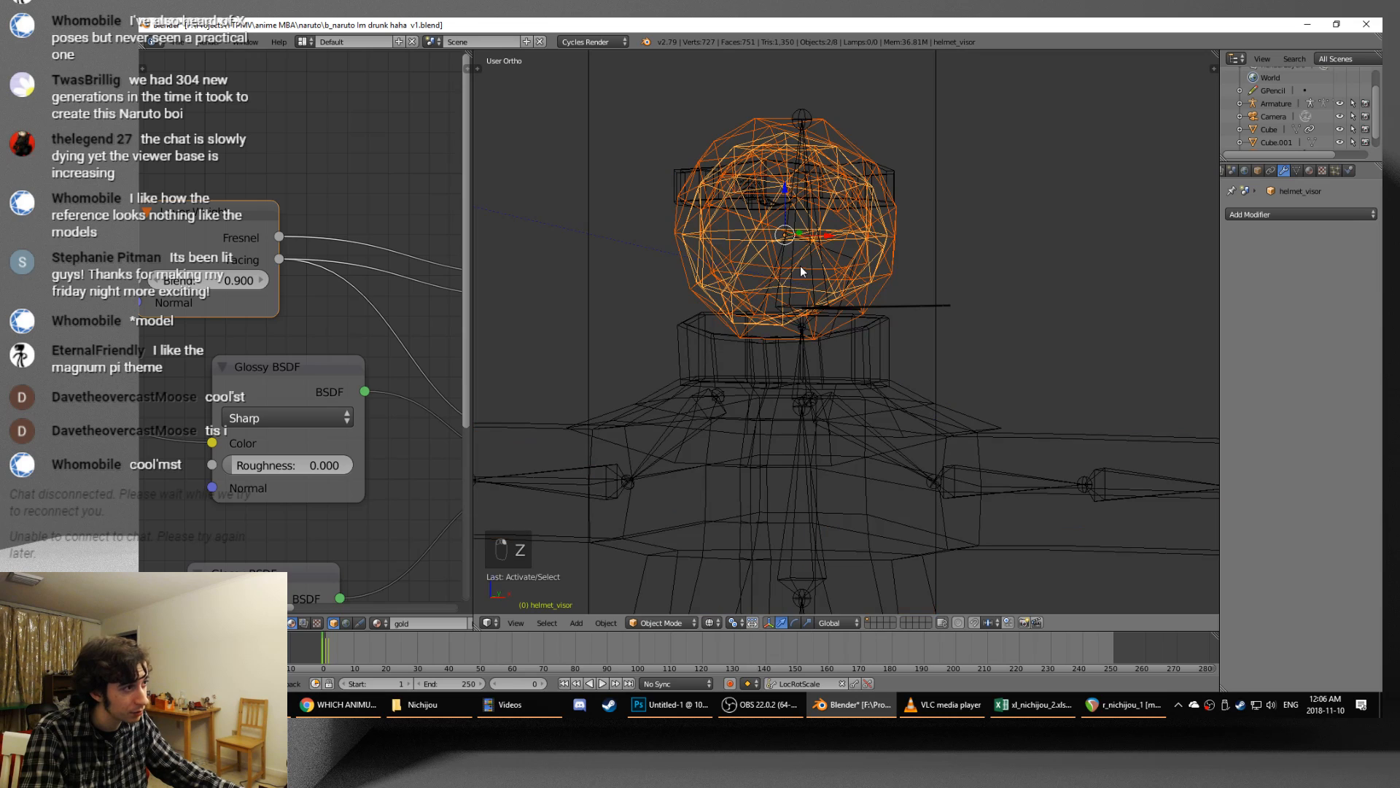
{"action": "right_click", "coordinate": [801, 269], "text": "alt"}
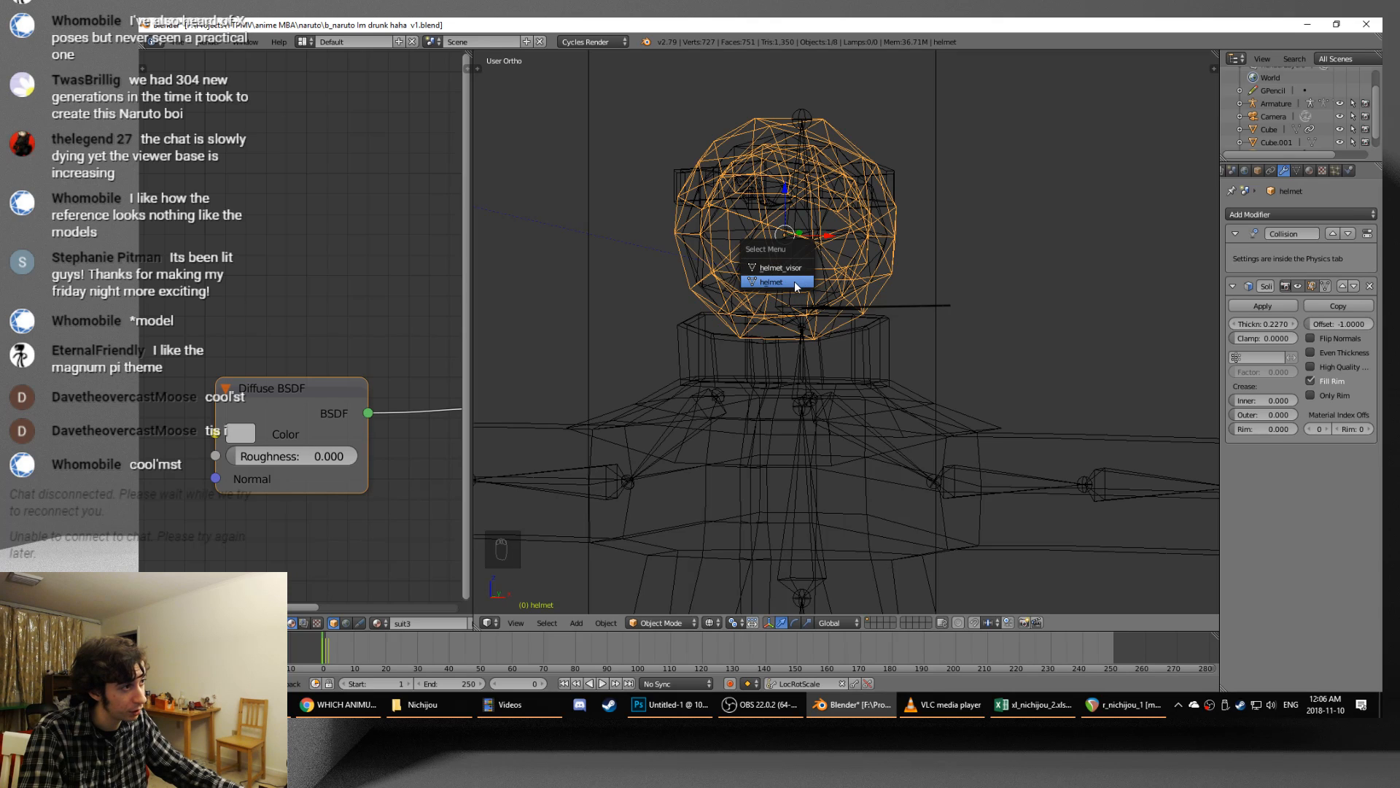
{"action": "left_click", "coordinate": [794, 281]}
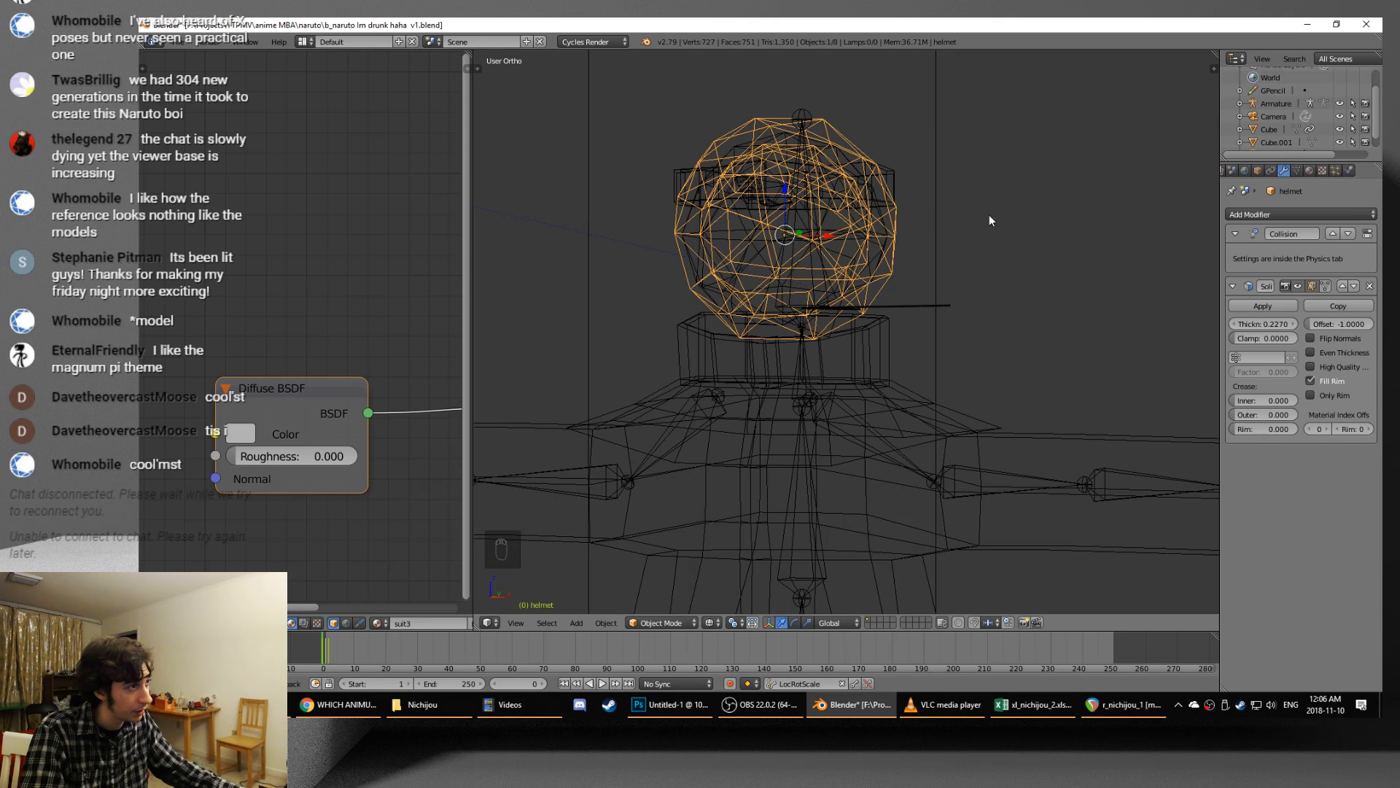
{"action": "right_click", "coordinate": [824, 271], "text": "alt"}
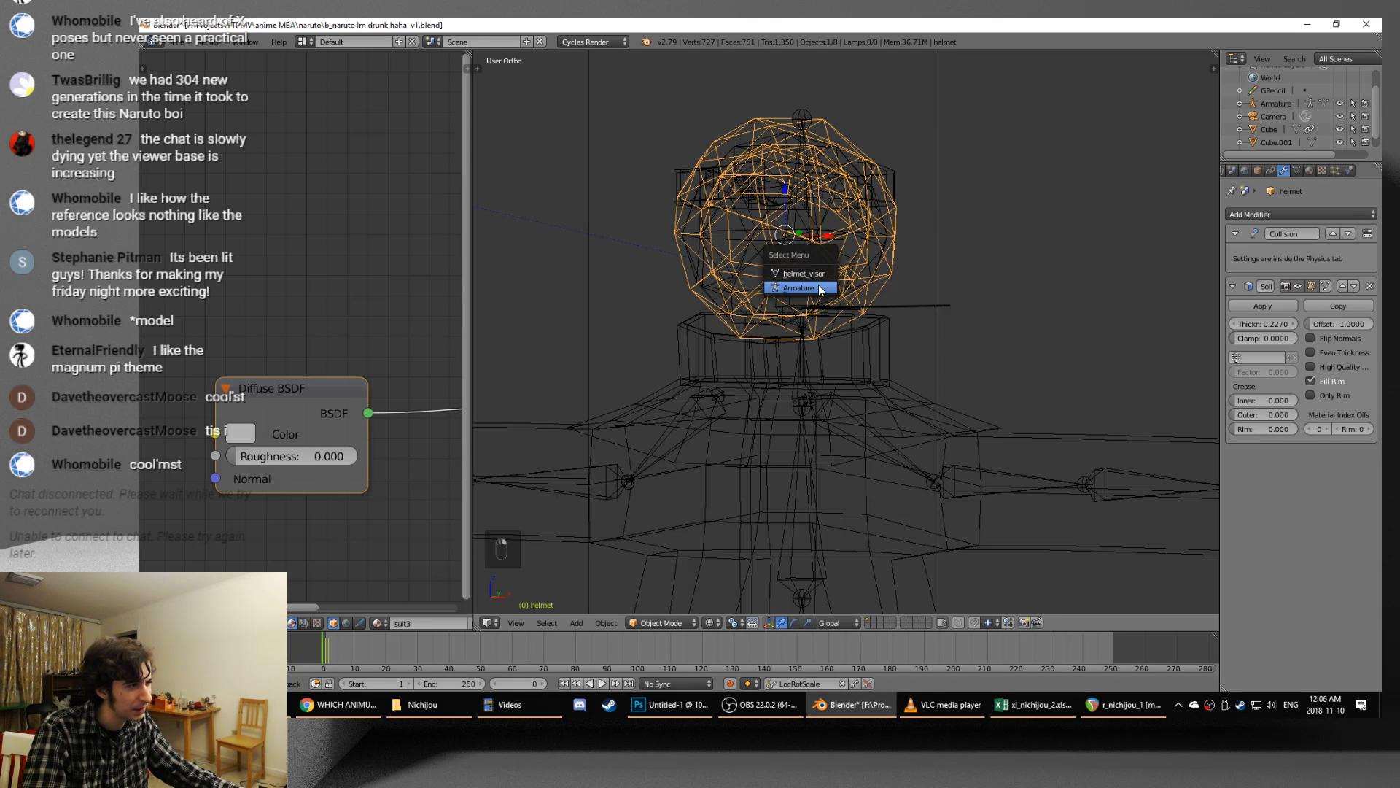
{"action": "left_click", "coordinate": [819, 287]}
{"action": "key", "text": "ctrl+Tab"}
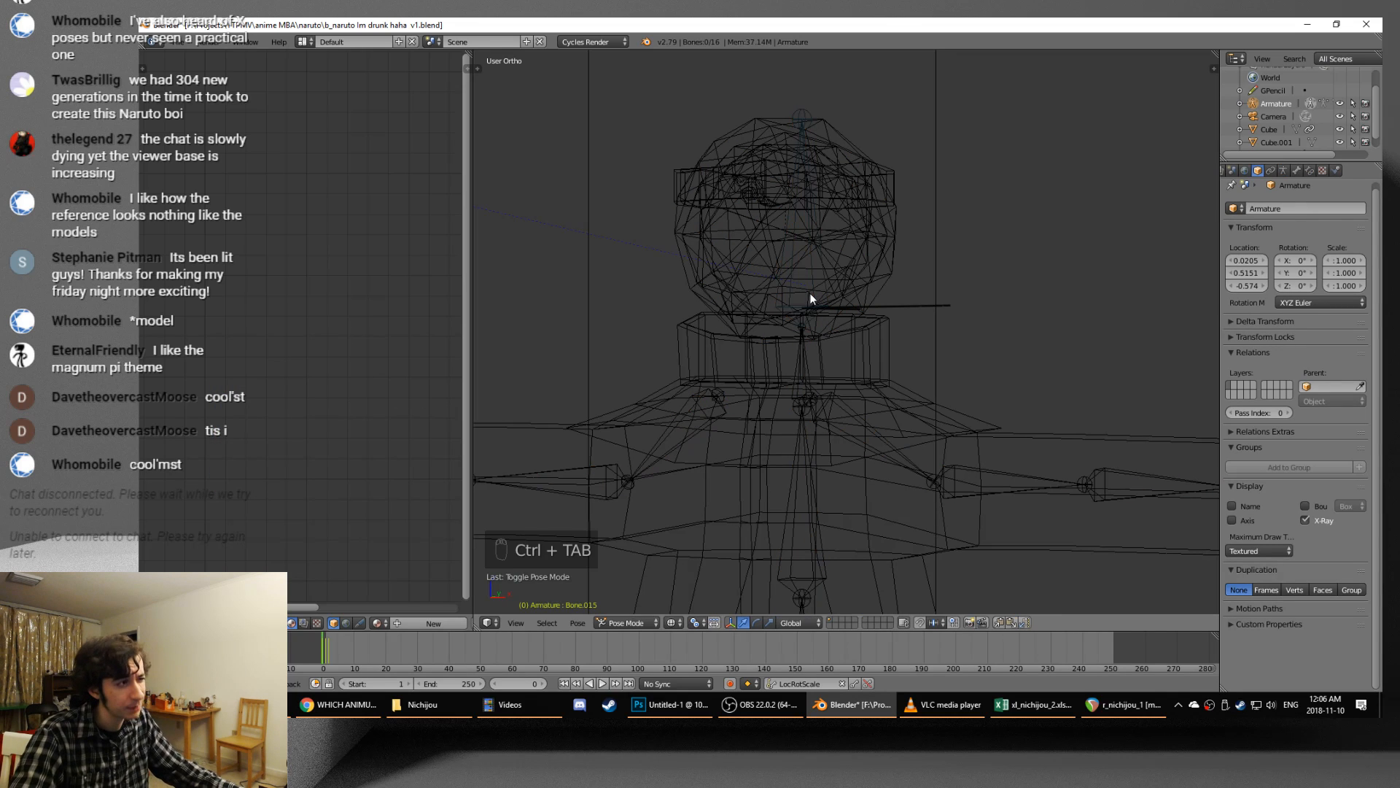
{"action": "right_click", "coordinate": [815, 290]}
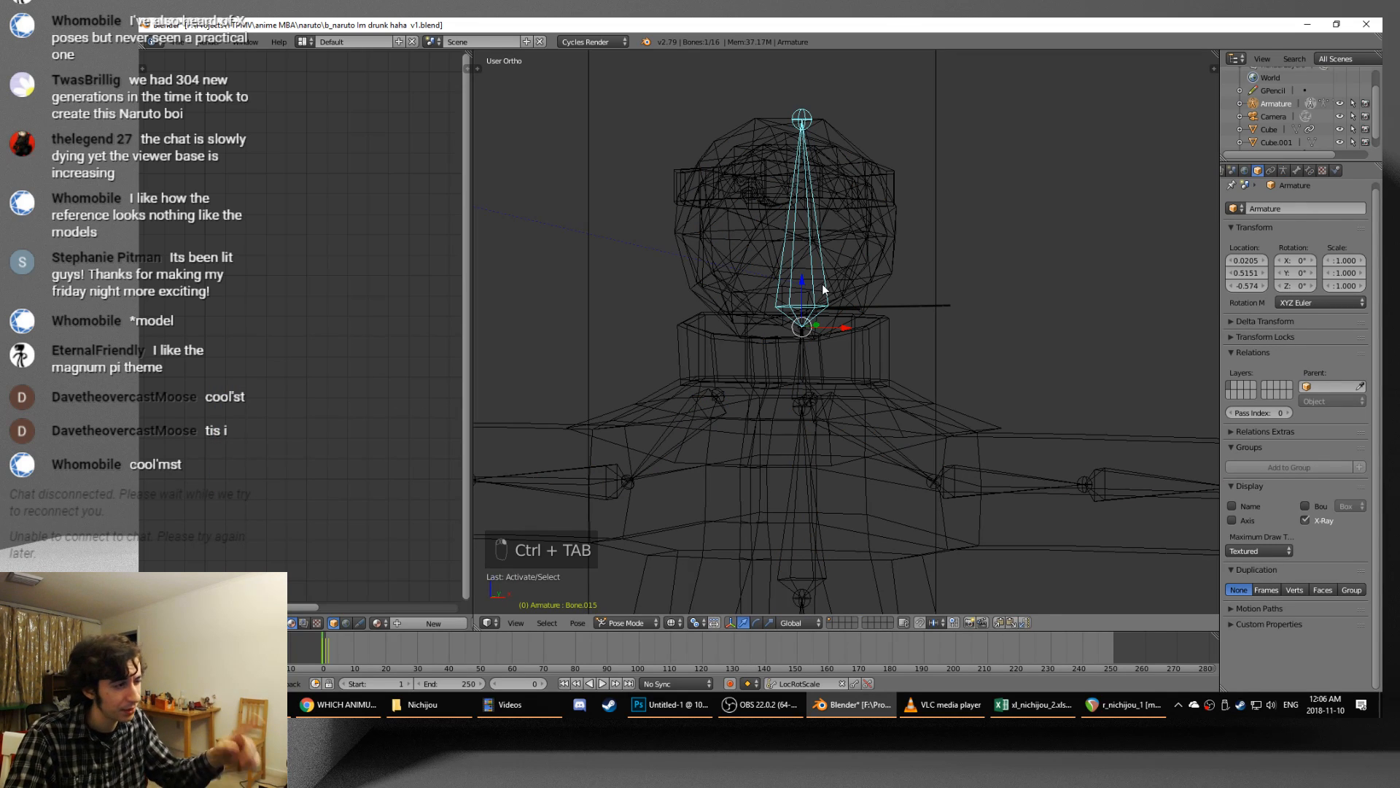
{"action": "key", "text": "ctrl+p"}
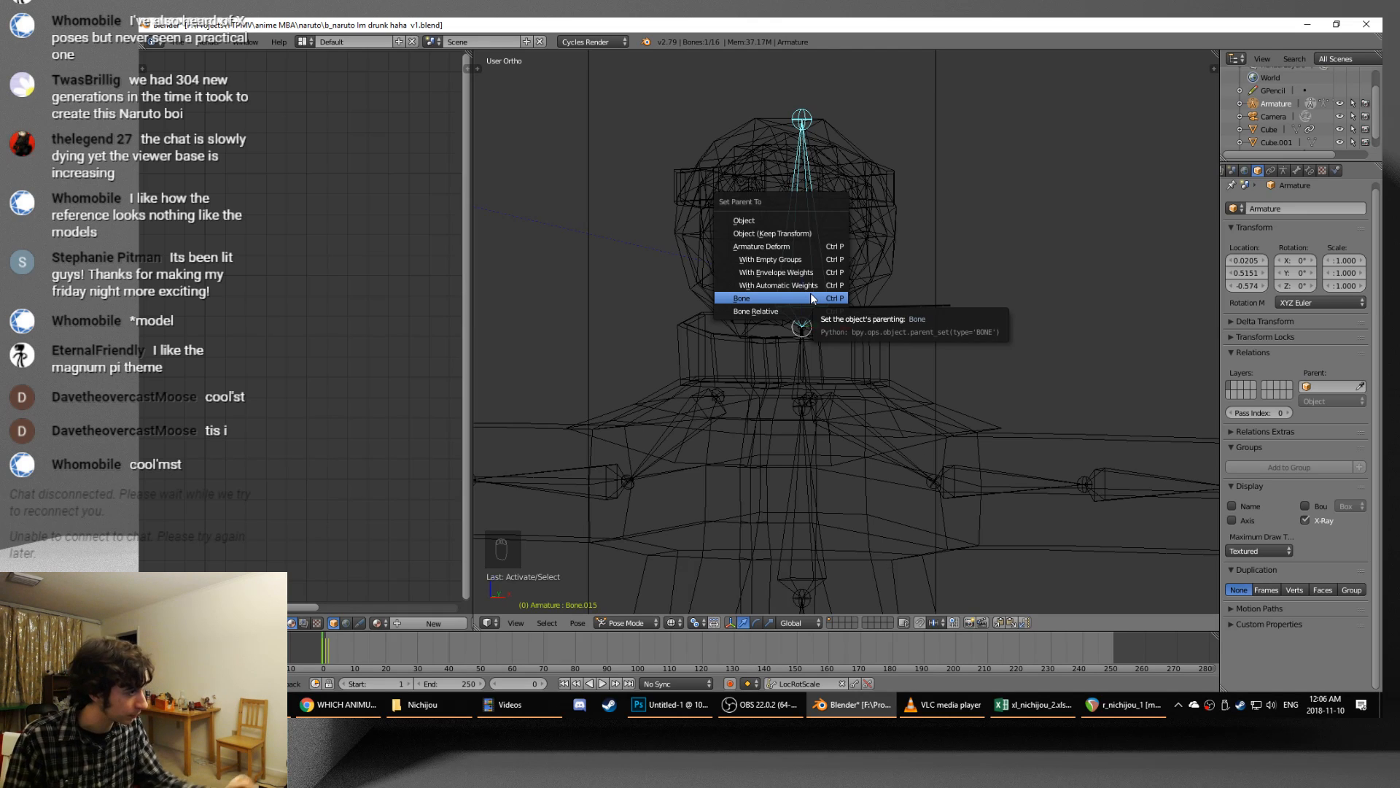
{"action": "left_click", "coordinate": [811, 295]}
- Test the parenting with trial rotations of the head bone and the helmet
{"action": "key", "text": "ctrl+Tab"}
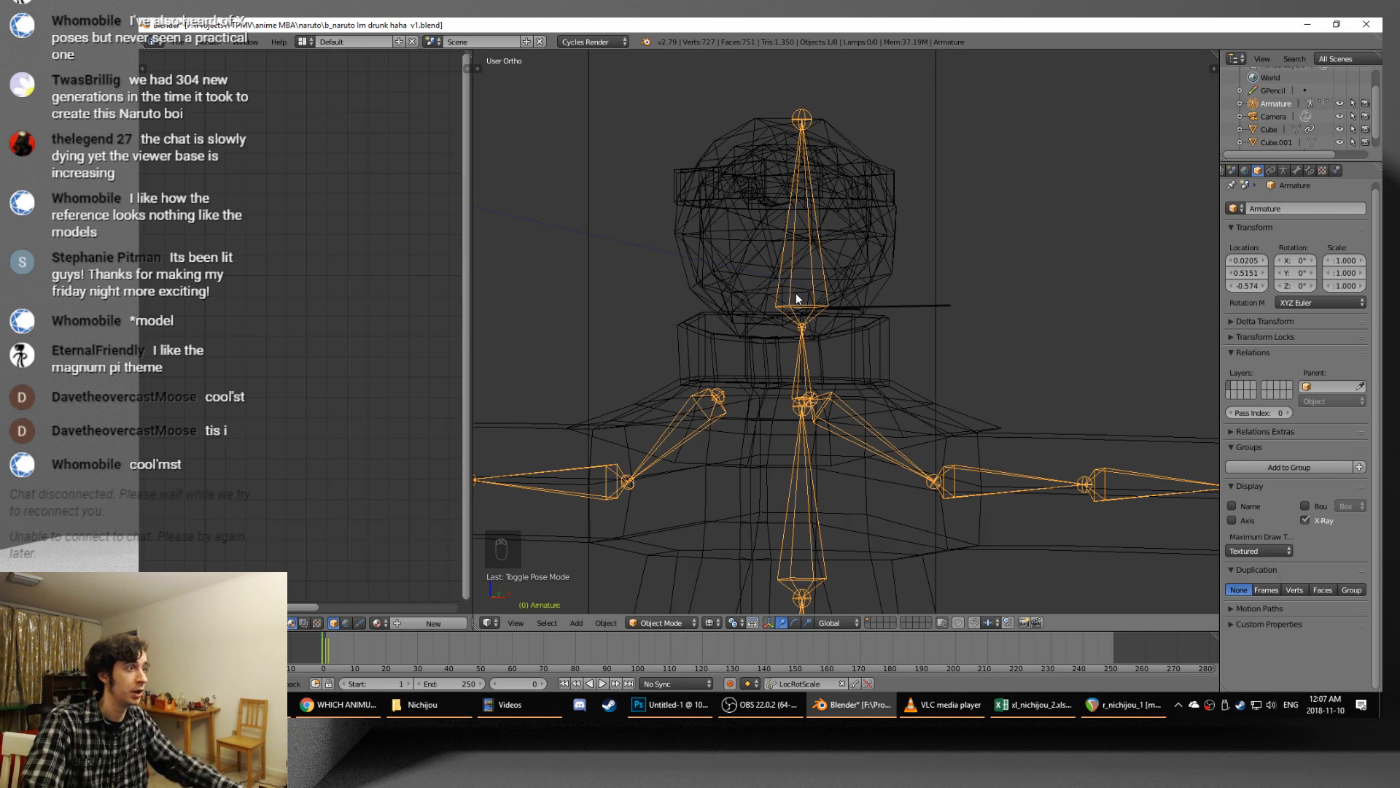
{"action": "key", "text": "ctrl+Tab"}
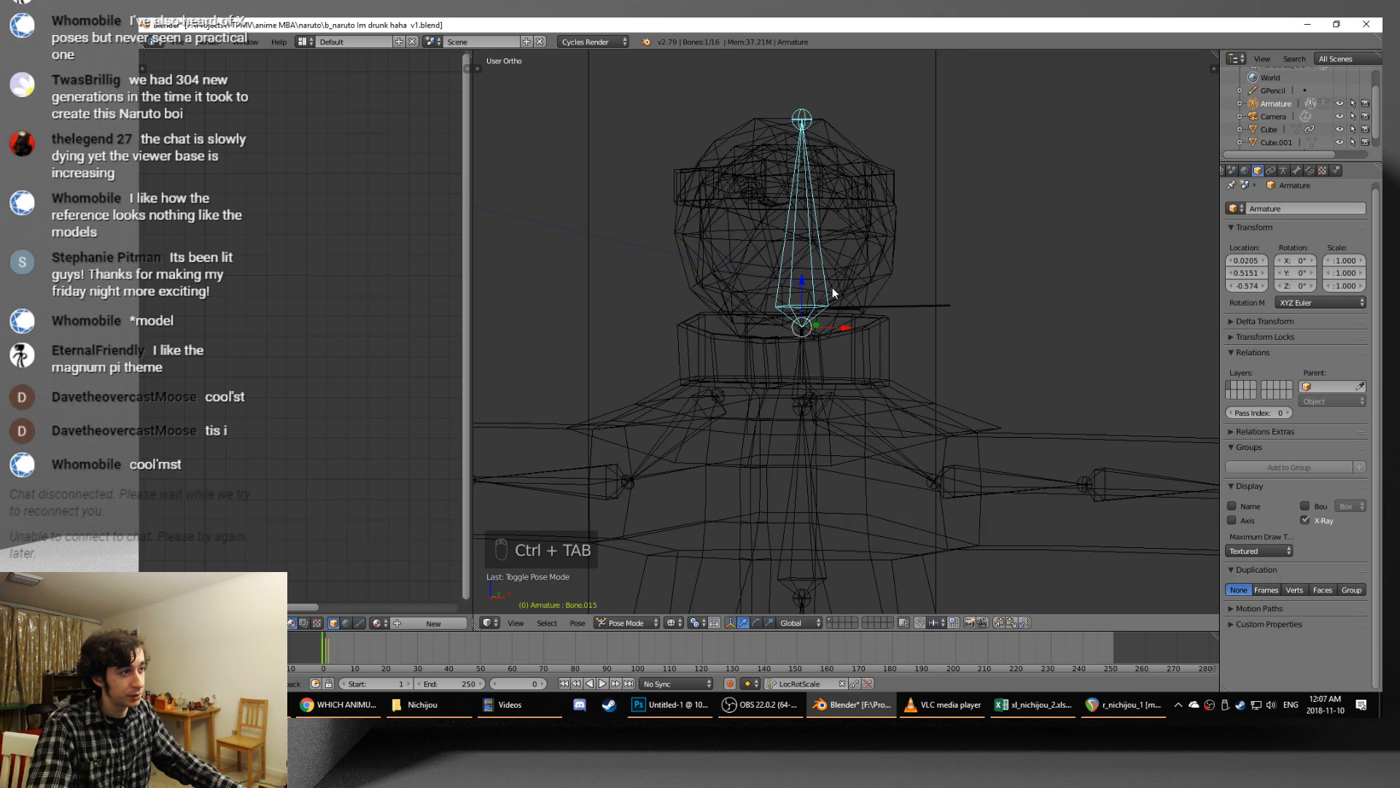
{"action": "right_click", "coordinate": [833, 288]}
{"action": "key", "text": "r"}
{"action": "key", "text": "r"}
{"action": "right_click", "coordinate": [863, 316]}
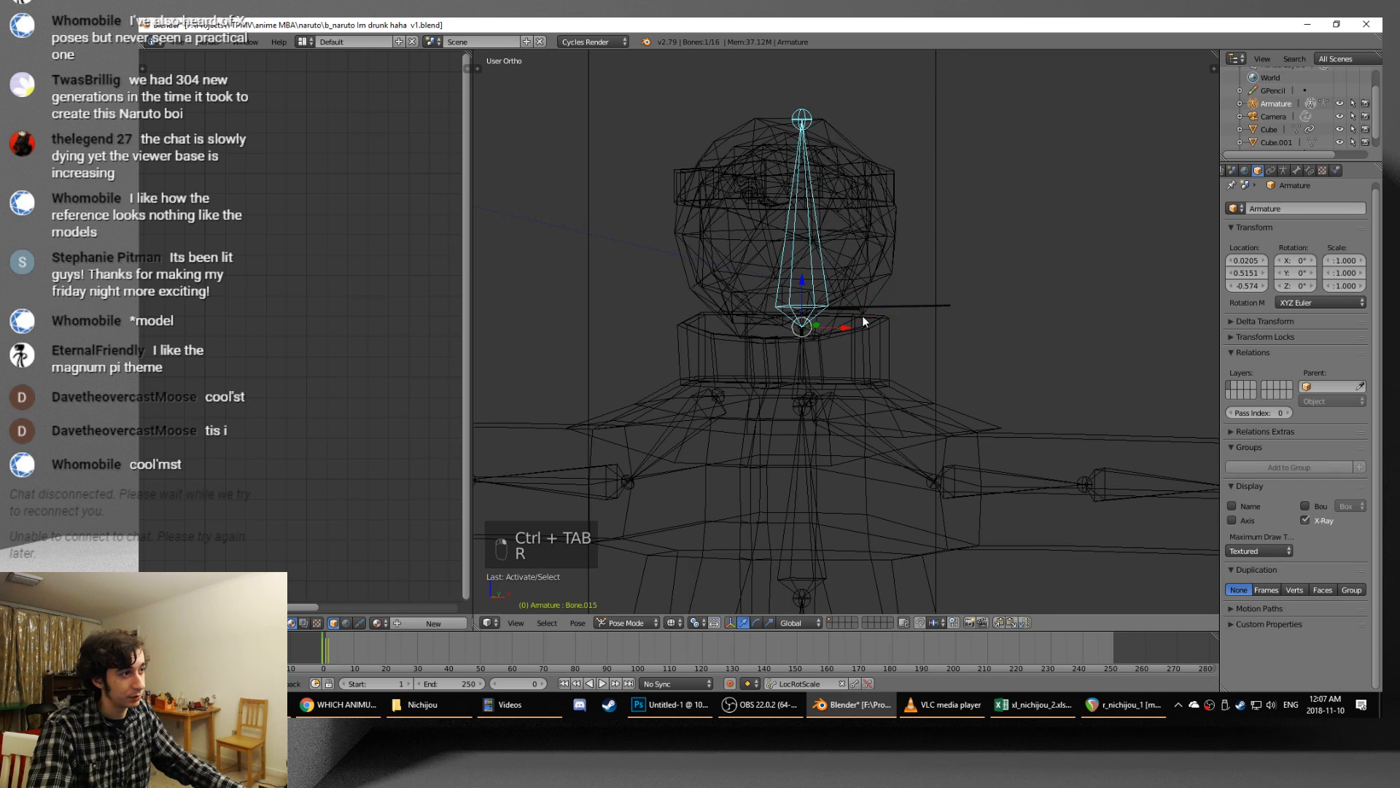
{"action": "right_click", "coordinate": [789, 295]}
{"action": "key", "text": "r"}
{"action": "key", "text": "r"}
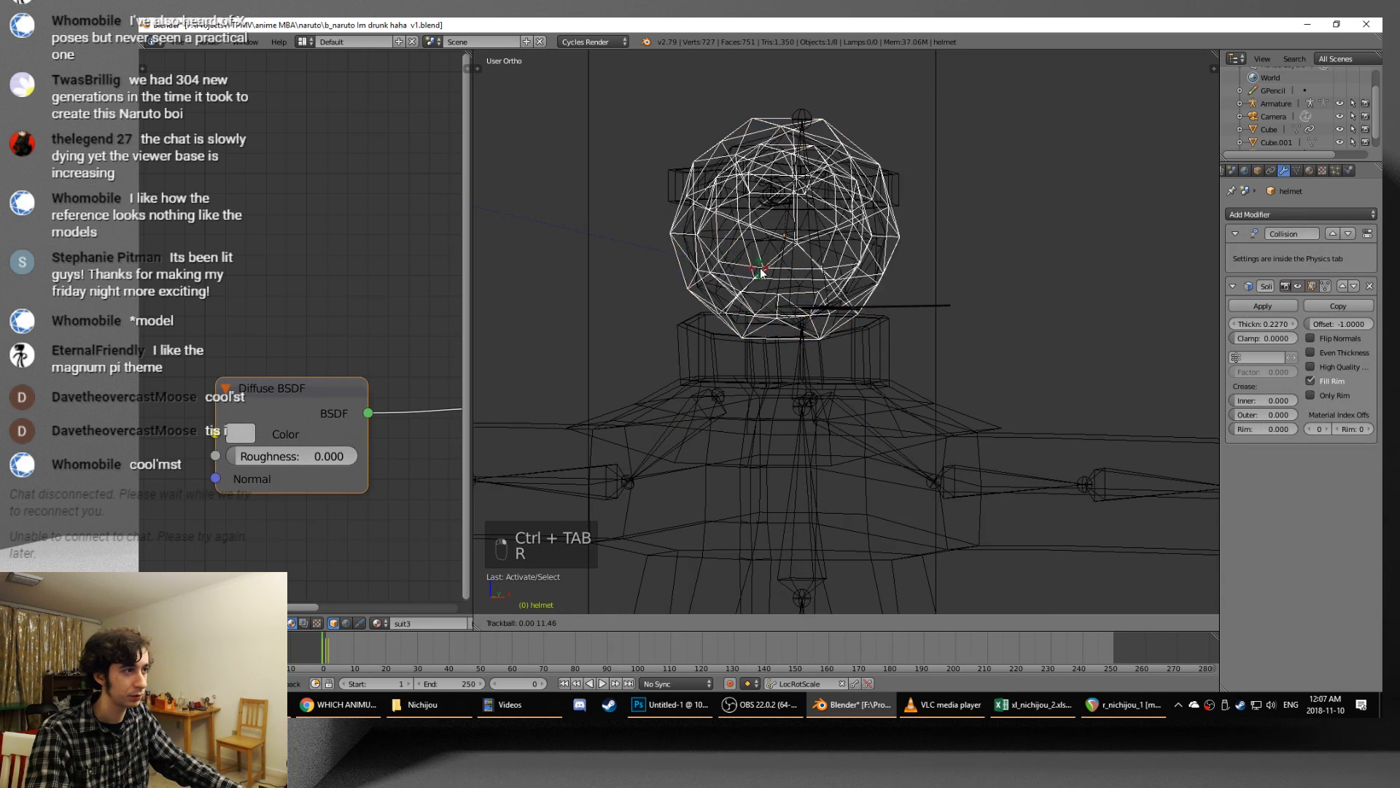
{"action": "right_click", "coordinate": [786, 283]}
- Switch the viewport back to solid shading and undo the hiding of the helmet
{"action": "key", "text": "z"}
{"action": "key", "text": "h"}
{"action": "key", "text": "g"}
{"action": "key", "text": "super+x"}
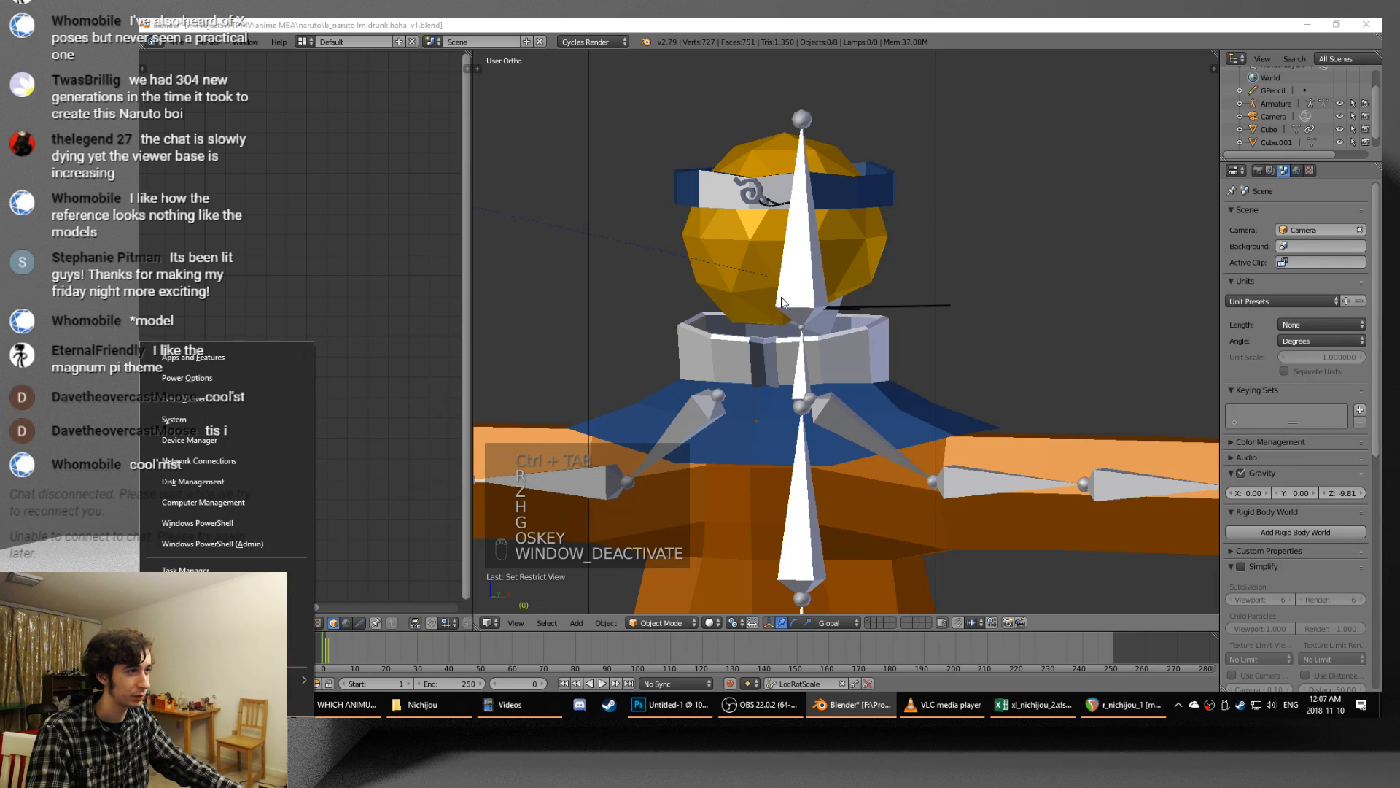
{"action": "left_click", "coordinate": [861, 24]}
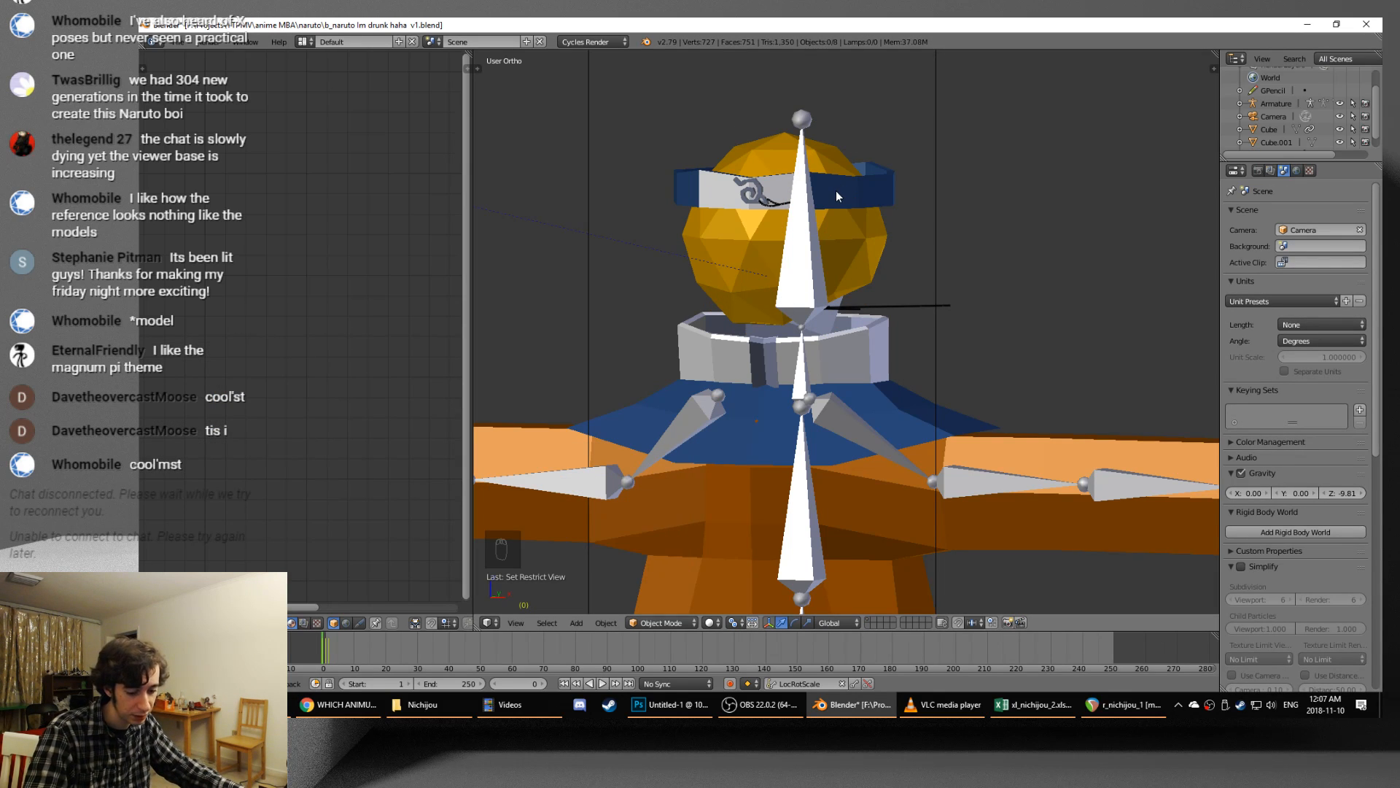
{"action": "key", "text": "ctrl+z"}
- Try a free trackball rotation of the helmet and undo the added visor selection
{"action": "key", "text": "r"}
{"action": "key", "text": "r"}
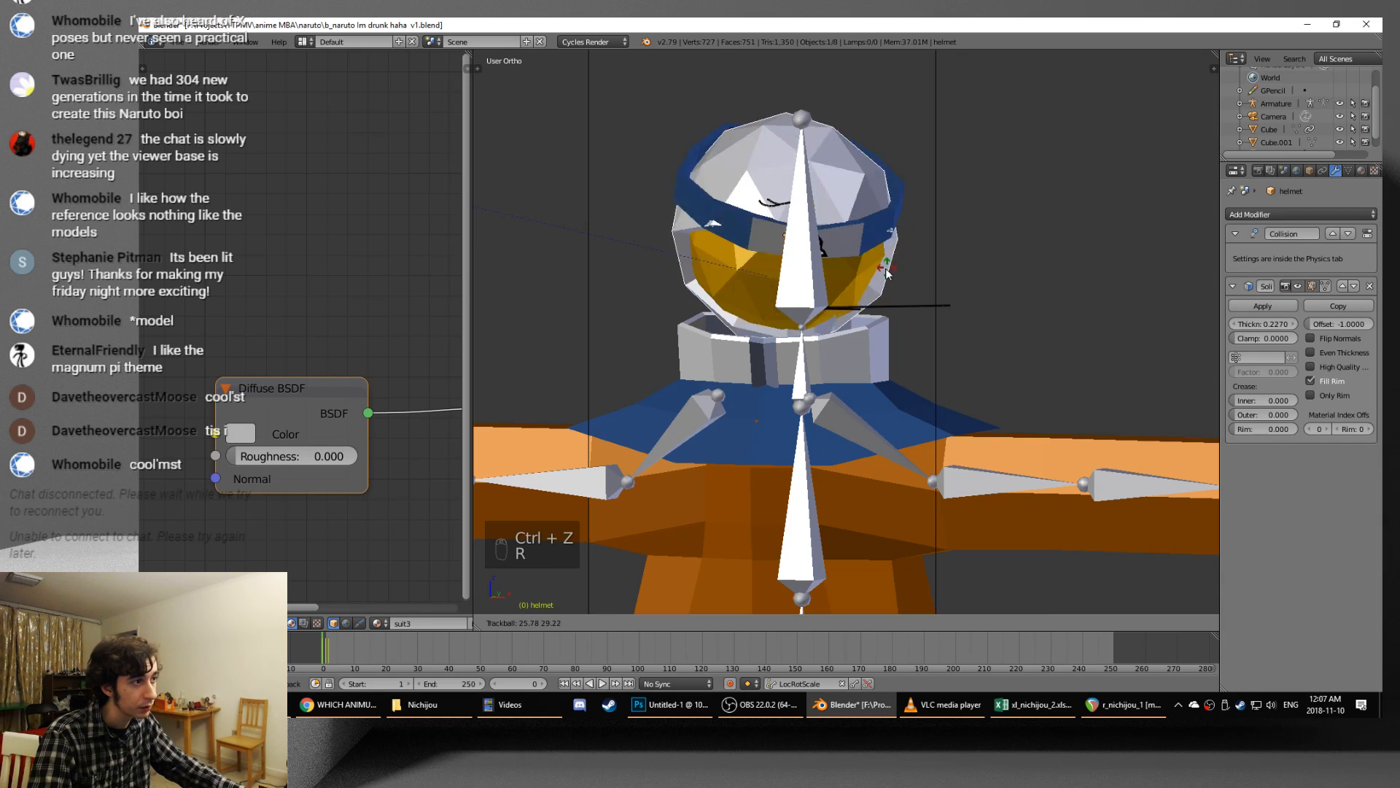
{"action": "right_click", "coordinate": [802, 259]}
{"action": "right_click", "coordinate": [805, 283]}
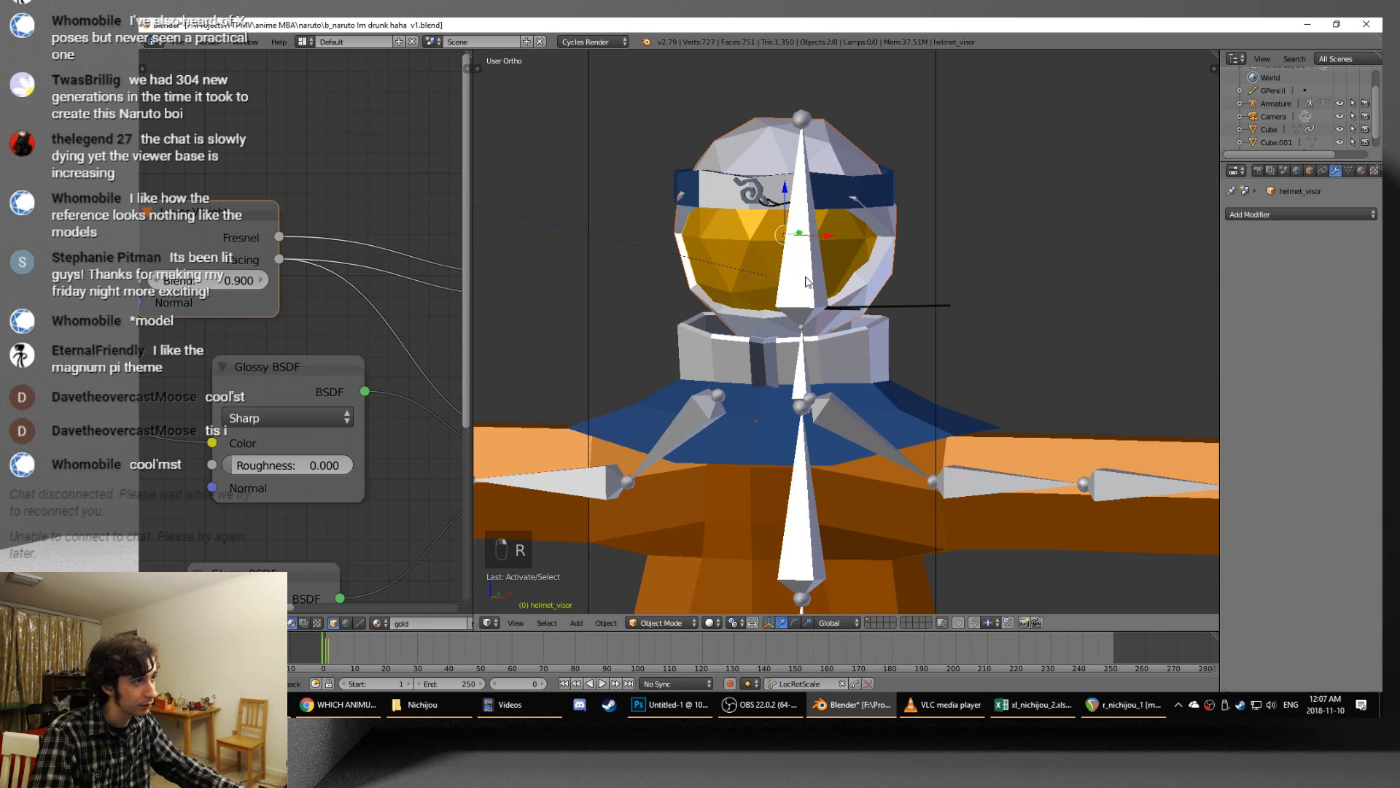
{"action": "key", "text": "ctrl+z"}
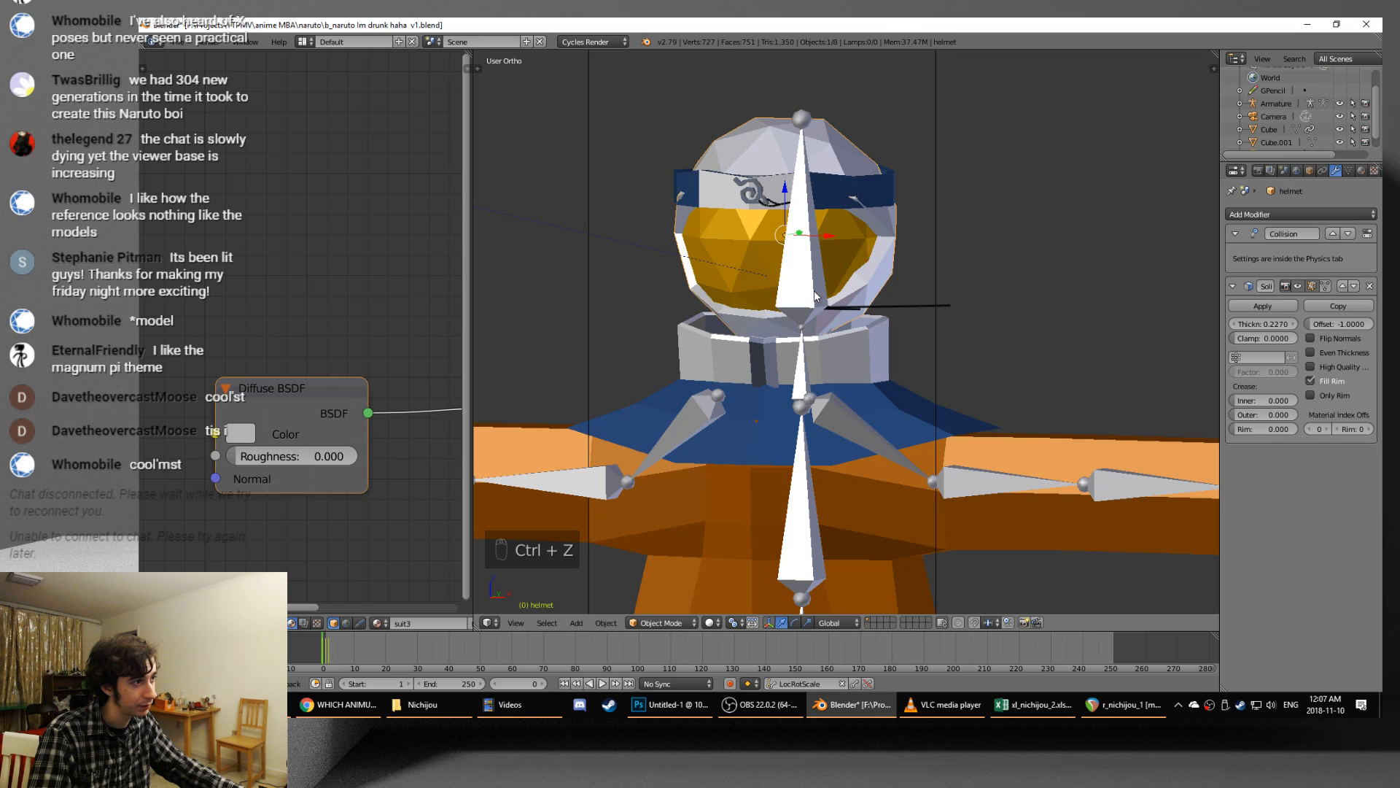
- Add the armature to the helmet selection and parent the helmet to head bone Bone.015 using the Bone option
{"action": "right_click", "coordinate": [814, 291], "text": "alt"}
{"action": "left_click", "coordinate": [814, 290]}
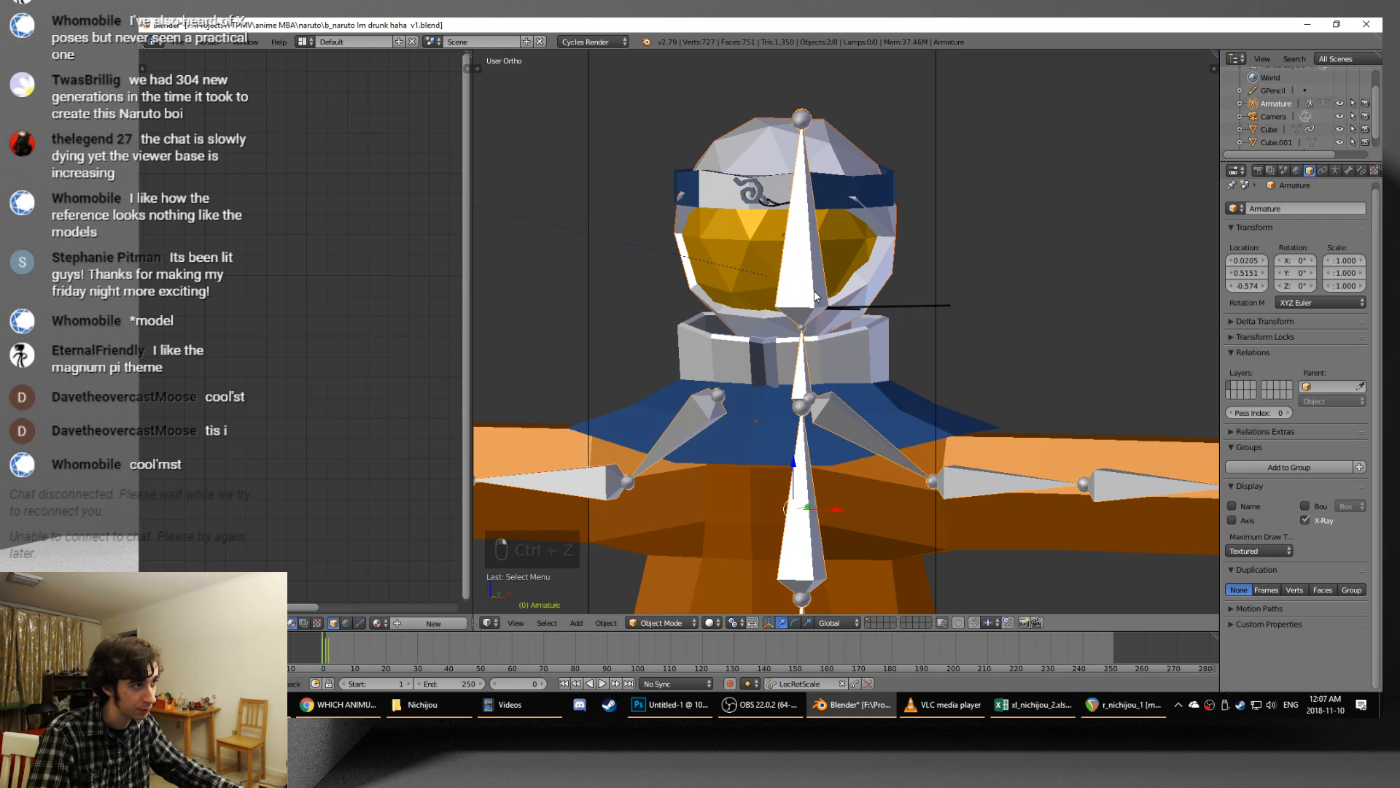
{"action": "key", "text": "ctrl+Tab"}
{"action": "key", "text": "ctrl+p"}
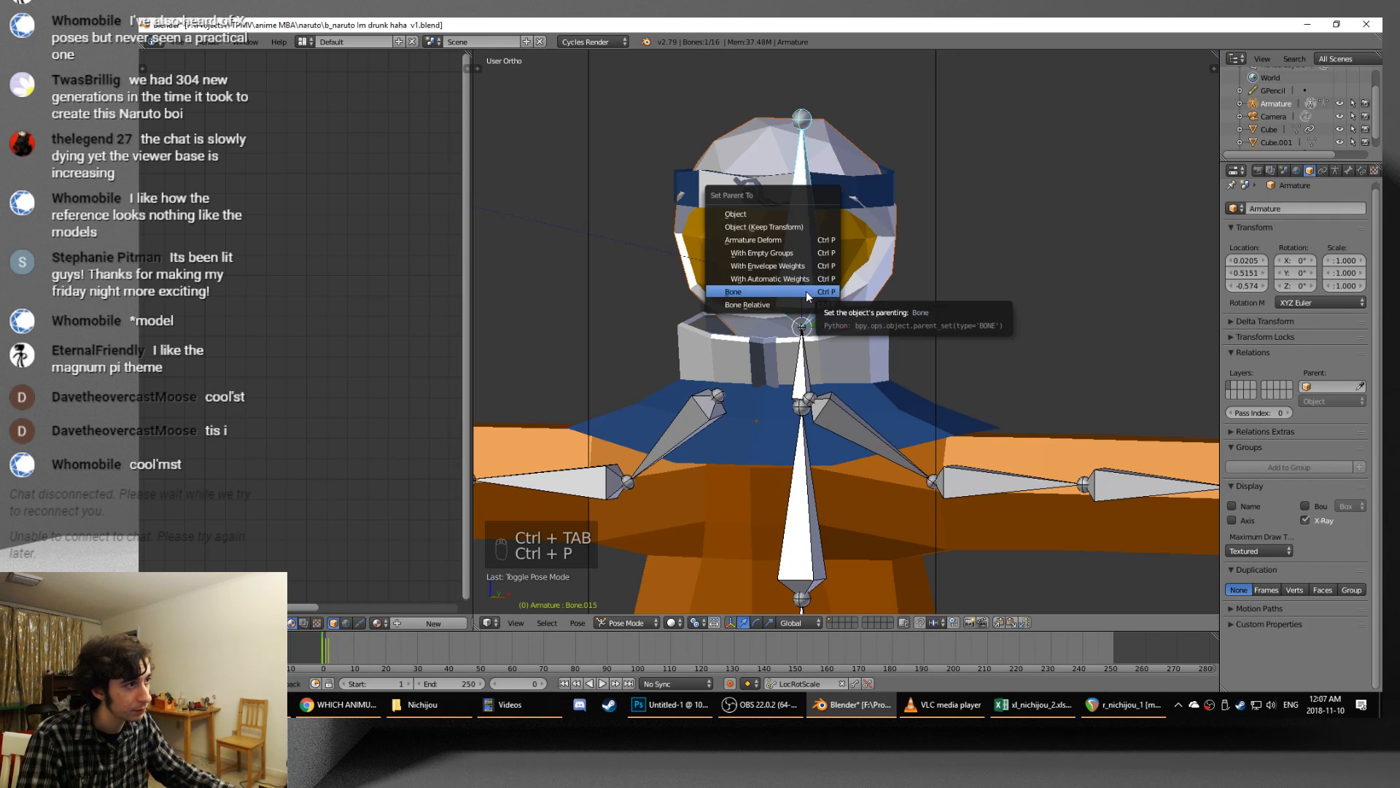
{"action": "left_click", "coordinate": [807, 291]}
- Test the helmet's bone parenting by rotating the head bone in Pose Mode from the front and the side
{"action": "key", "text": "ctrl+Tab"}
{"action": "right_click", "coordinate": [810, 296]}
{"action": "key", "text": "ctrl+Tab"}
{"action": "key", "text": "ctrl+Tab"}
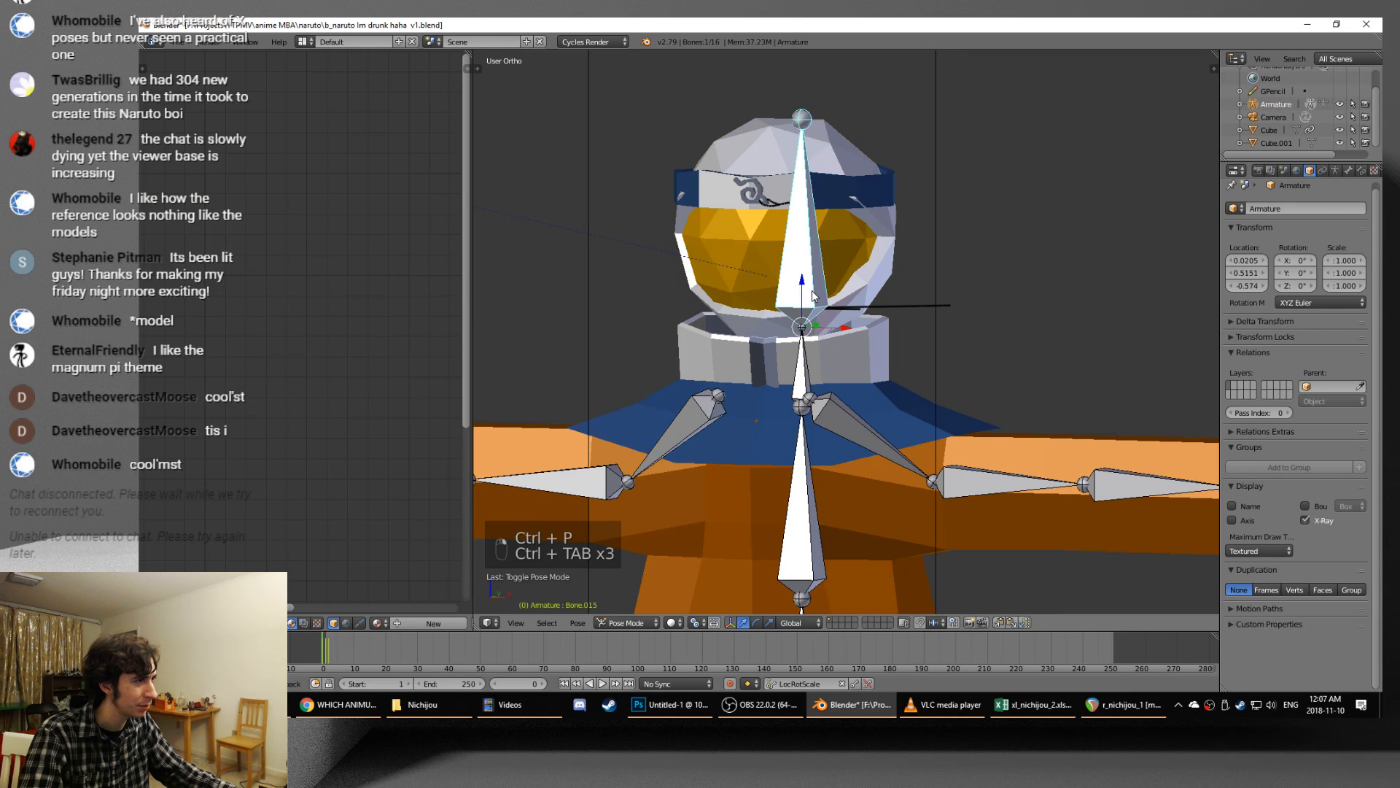
{"action": "key", "text": "r"}
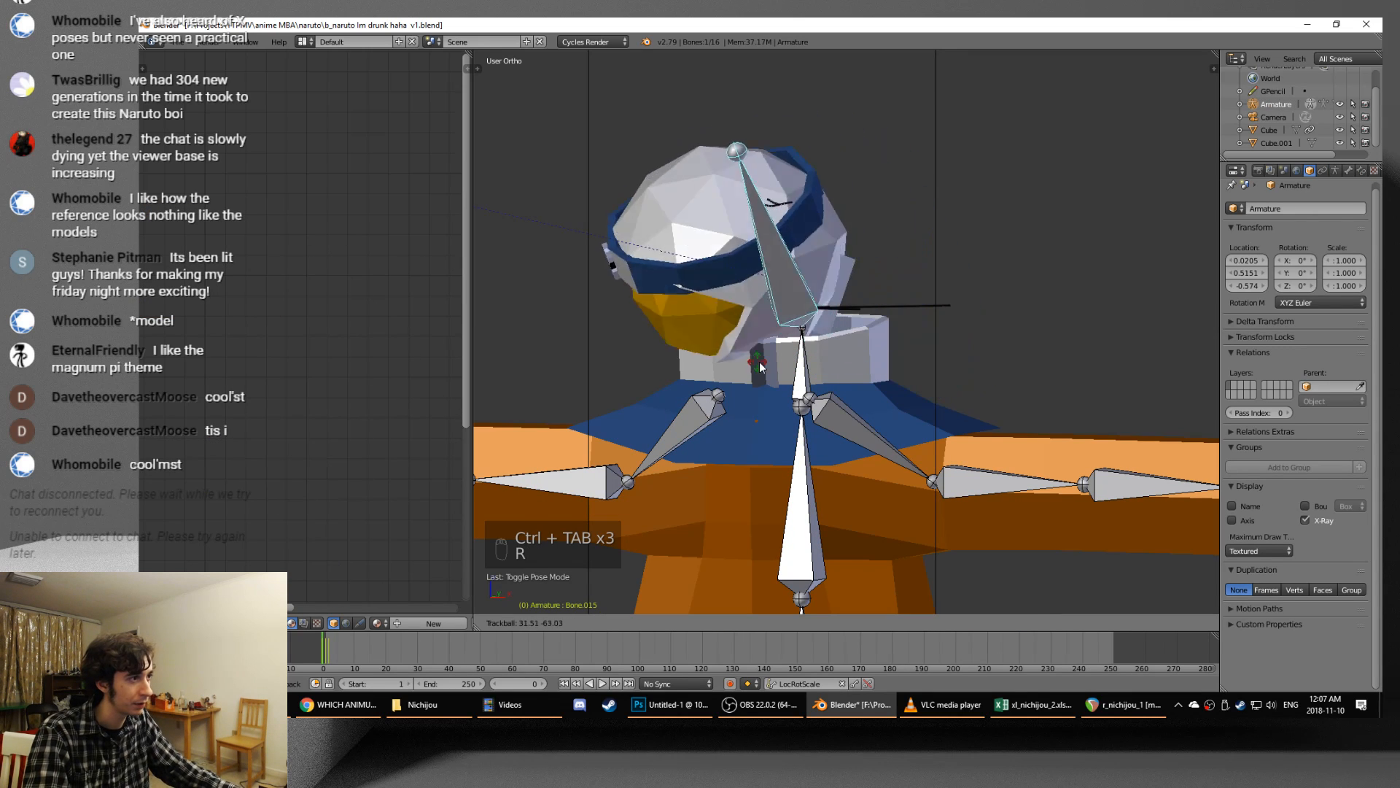
{"action": "right_click", "coordinate": [761, 364]}
{"action": "middle_click_drag", "start_coordinate": [861, 342], "coordinate": [759, 360]}
{"action": "key", "text": "r"}
{"action": "key", "text": "r"}
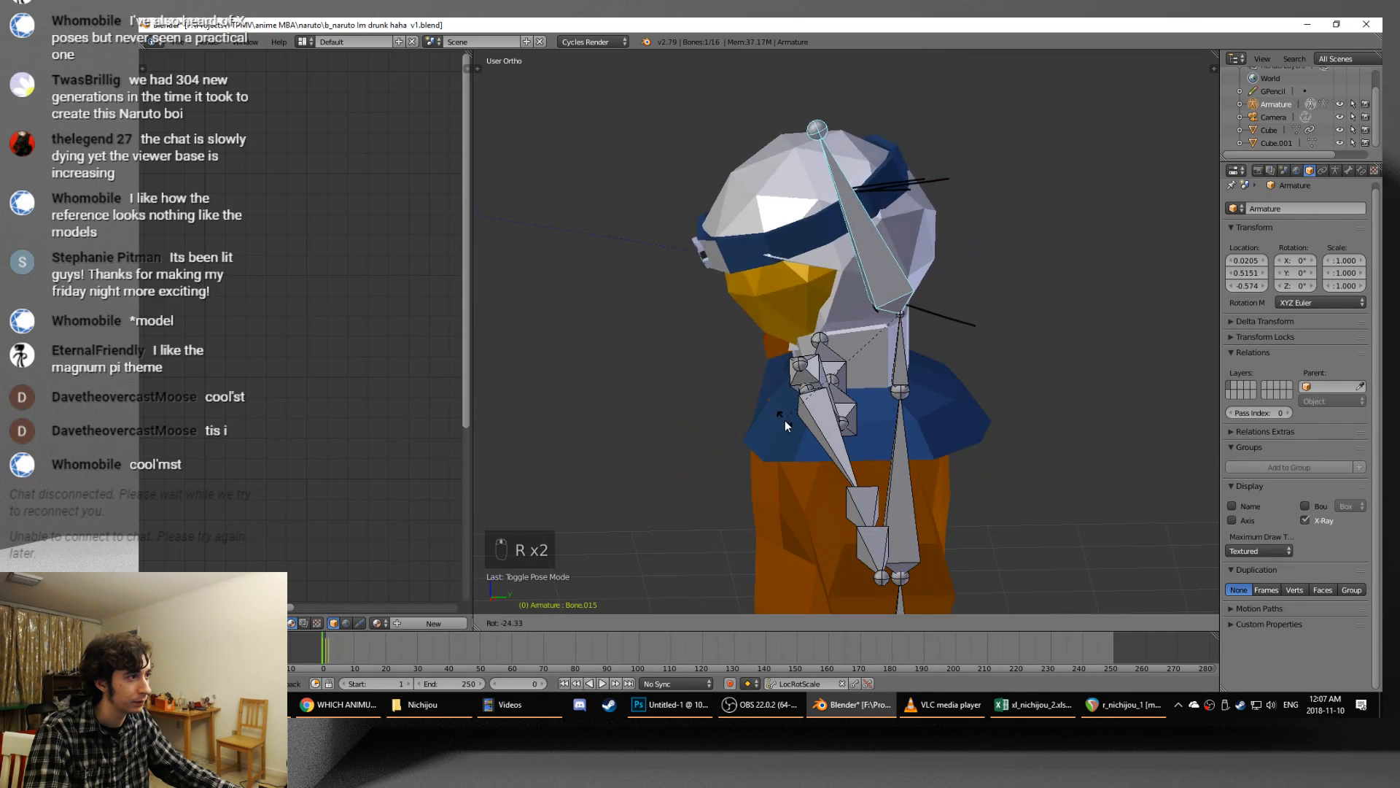
{"action": "left_click", "coordinate": [796, 449]}
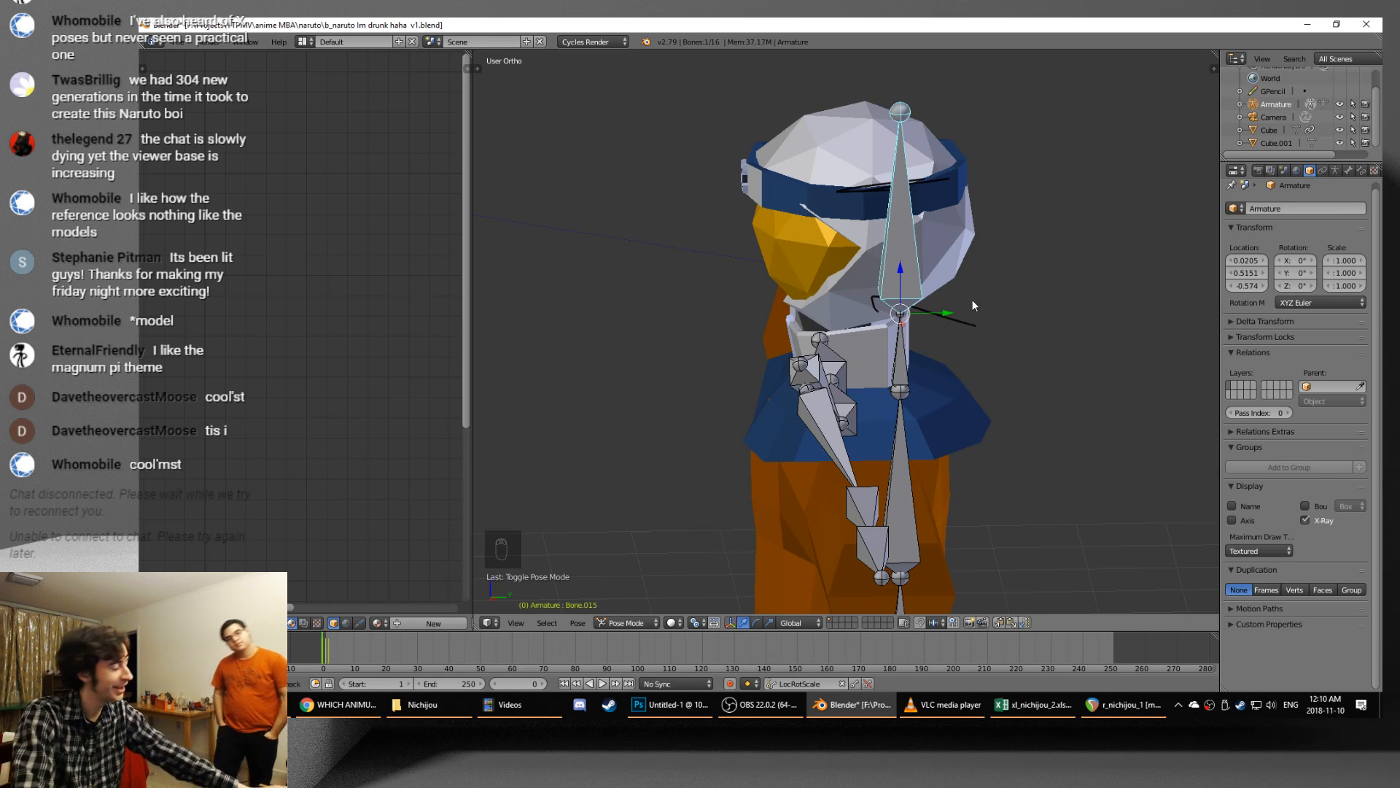
- Try tilting the head bone sideways in Pose Mode from a front view of the body
{"action": "key", "text": "Tab"}
{"action": "scroll", "coordinate": [934, 358], "scroll_direction": "down", "scroll_amount": 2}
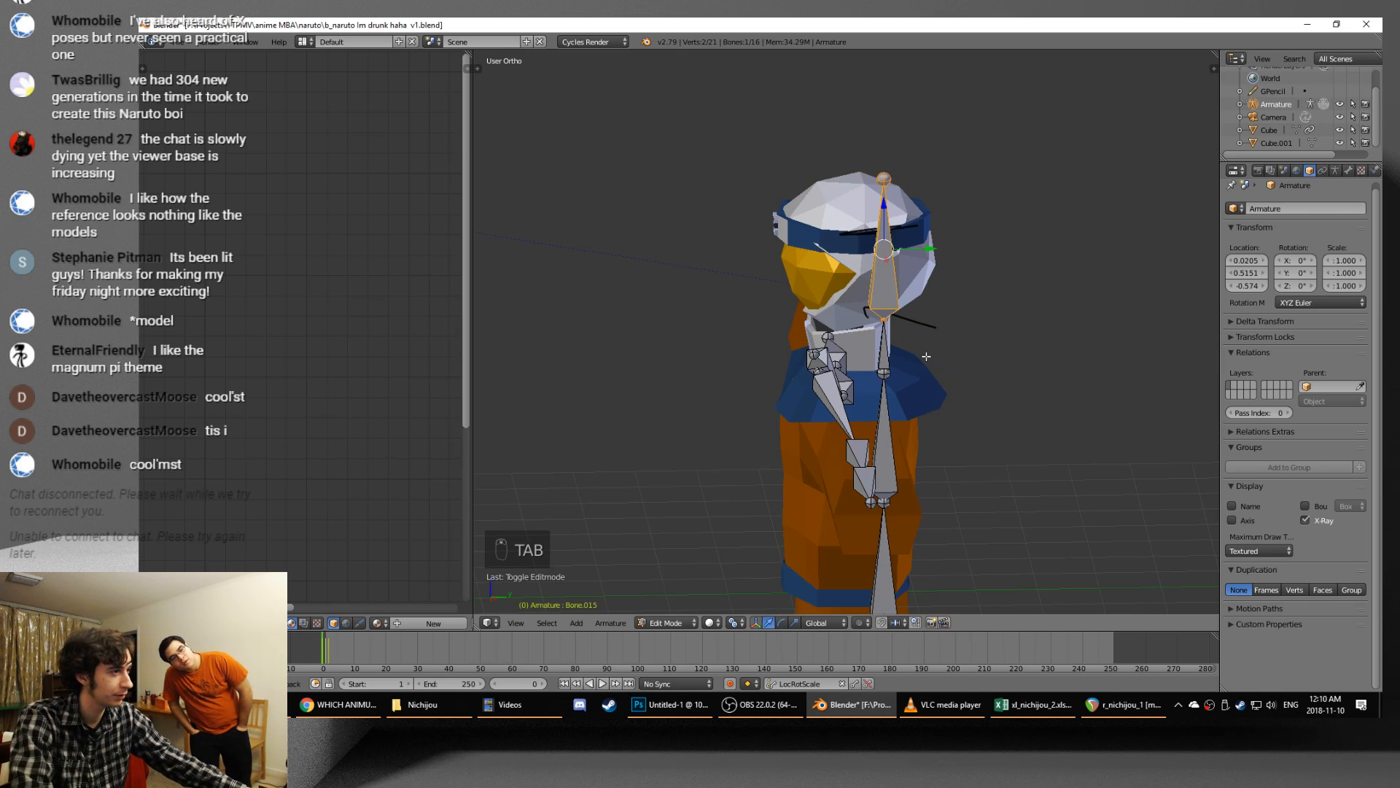
{"action": "key", "text": "Tab"}
{"action": "scroll", "coordinate": [917, 361], "scroll_direction": "down", "scroll_amount": 1}
{"action": "middle_click_drag", "start_coordinate": [917, 360], "coordinate": [947, 376]}
{"action": "key", "text": "r"}
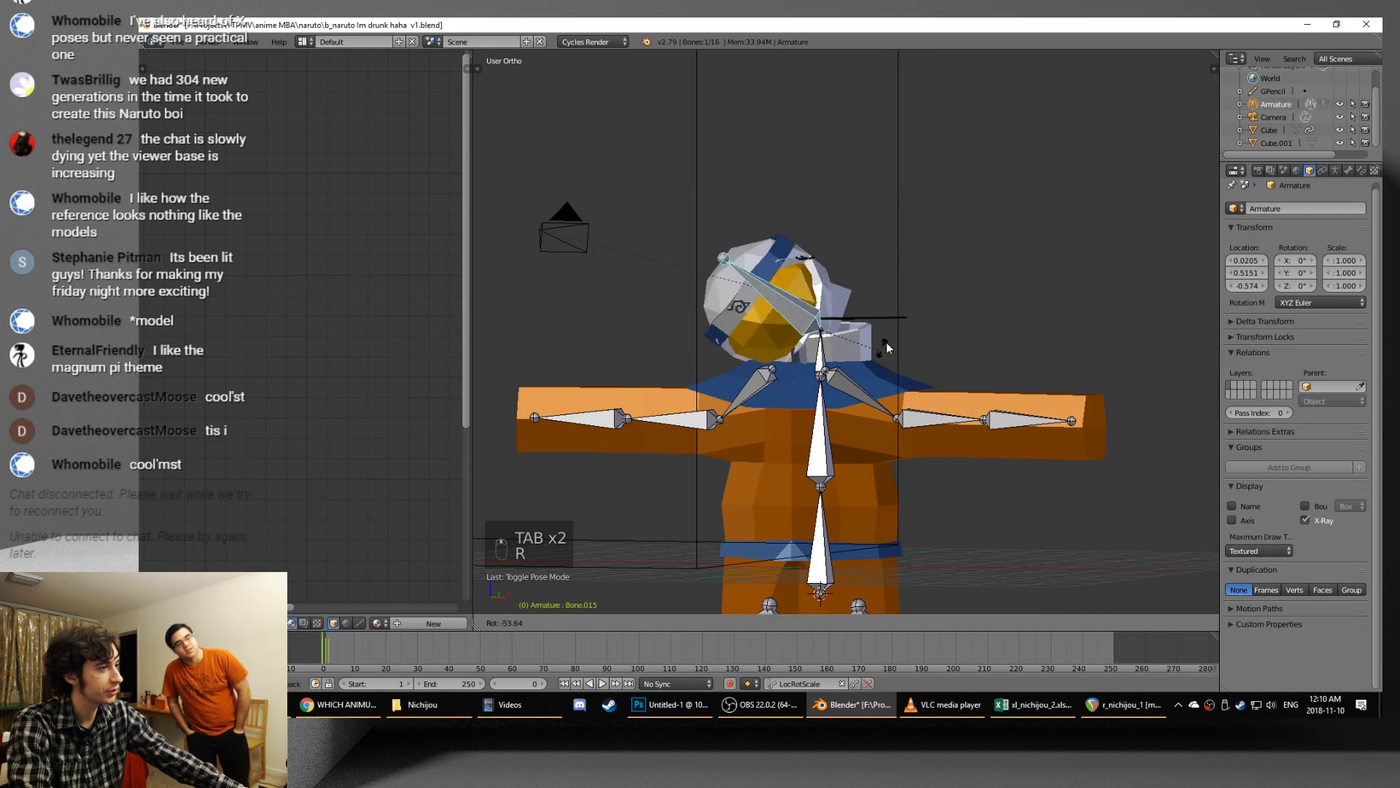
{"action": "right_click", "coordinate": [911, 387]}
- Try several rotations of the character's left upper arm bone, Bone.008, from different angles
{"action": "right_click", "coordinate": [948, 434]}
{"action": "key", "text": "r"}
{"action": "right_click", "coordinate": [1043, 453]}
{"action": "right_click", "coordinate": [948, 421]}
{"action": "key", "text": "r"}
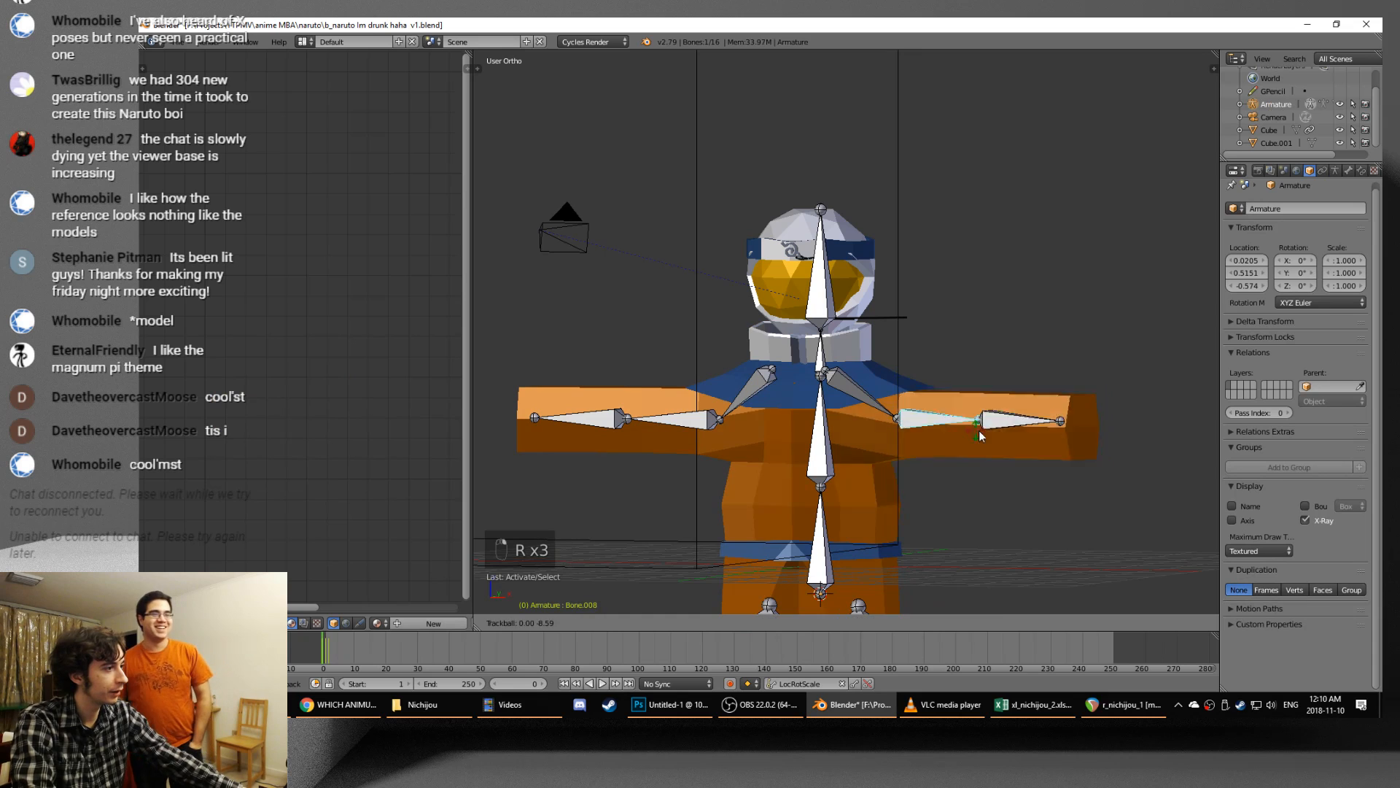
{"action": "right_click", "coordinate": [1013, 451]}
{"action": "middle_click_drag", "start_coordinate": [1027, 451], "coordinate": [959, 502]}
{"action": "key", "text": "r"}
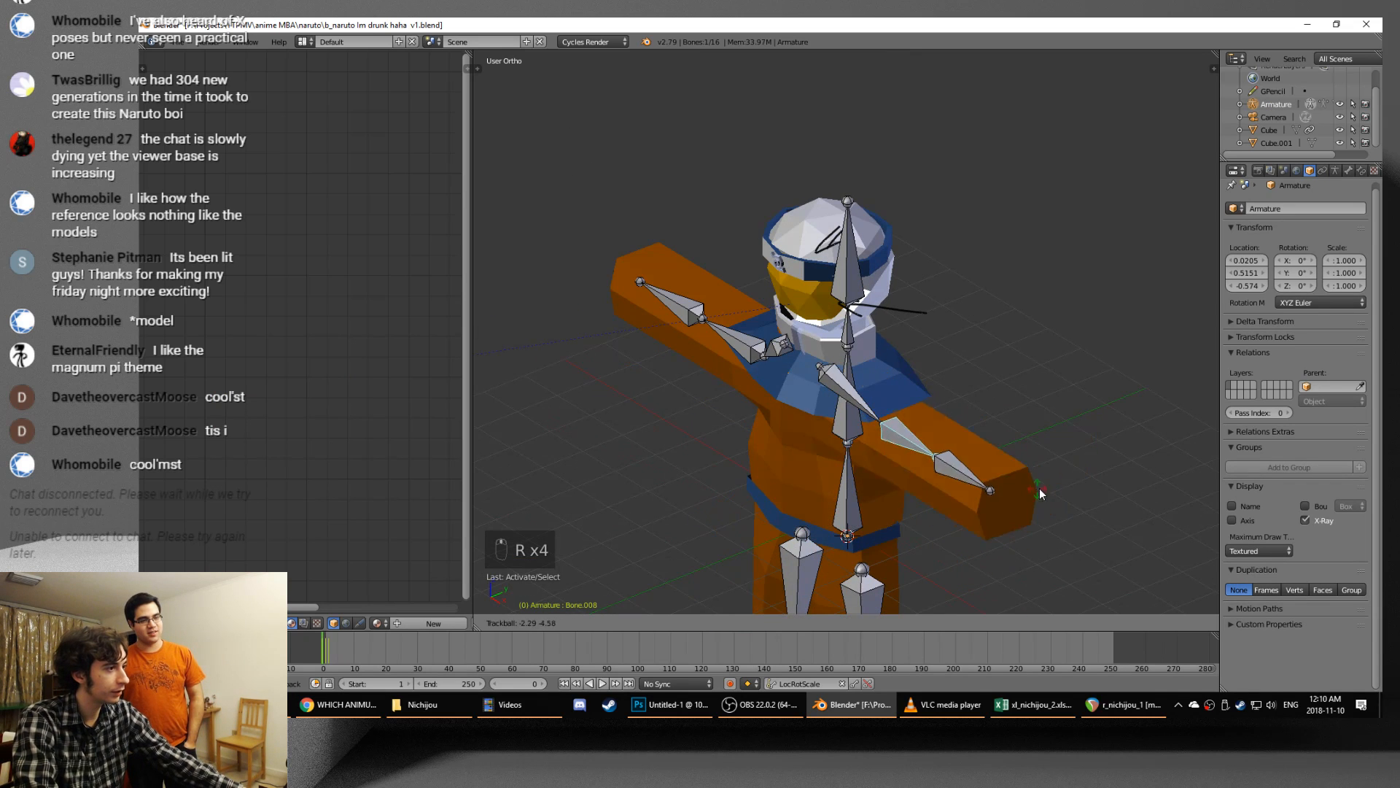
{"action": "right_click", "coordinate": [1069, 490]}
- Rotate the left upper arm bone Bone.008 freely so the arm swings down and backward
{"action": "key", "text": "r"}
{"action": "key", "text": "r"}
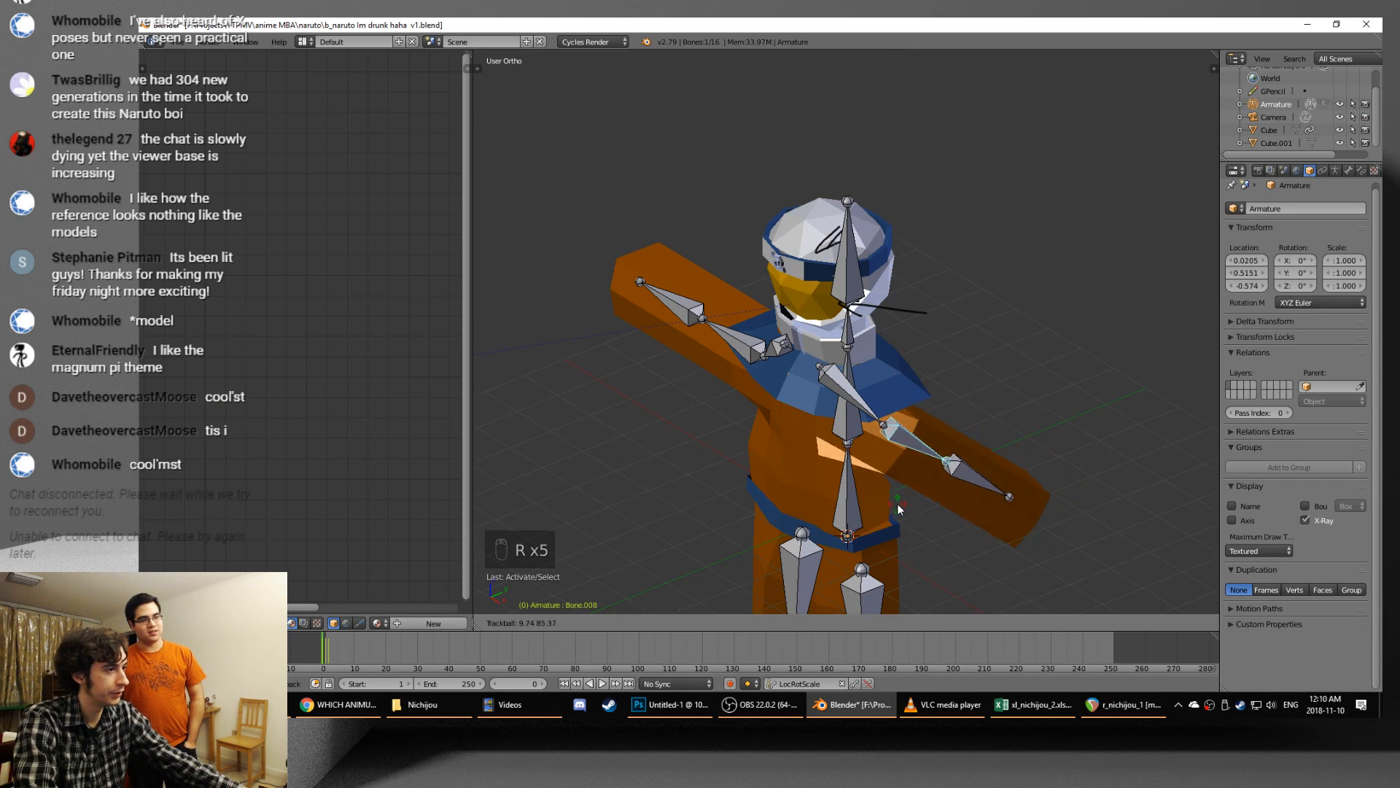
{"action": "left_click", "coordinate": [897, 503]}
- Rotate the right upper arm bone Bone.005 with two free rotations so the arm reaches forward at shoulder height
{"action": "right_click", "coordinate": [751, 345]}
{"action": "key", "text": "r"}
{"action": "key", "text": "r"}
{"action": "left_click", "coordinate": [648, 373]}
{"action": "middle_click_drag", "start_coordinate": [649, 372], "coordinate": [827, 456]}
{"action": "key", "text": "r"}
{"action": "key", "text": "r"}
{"action": "left_click", "coordinate": [920, 372]}
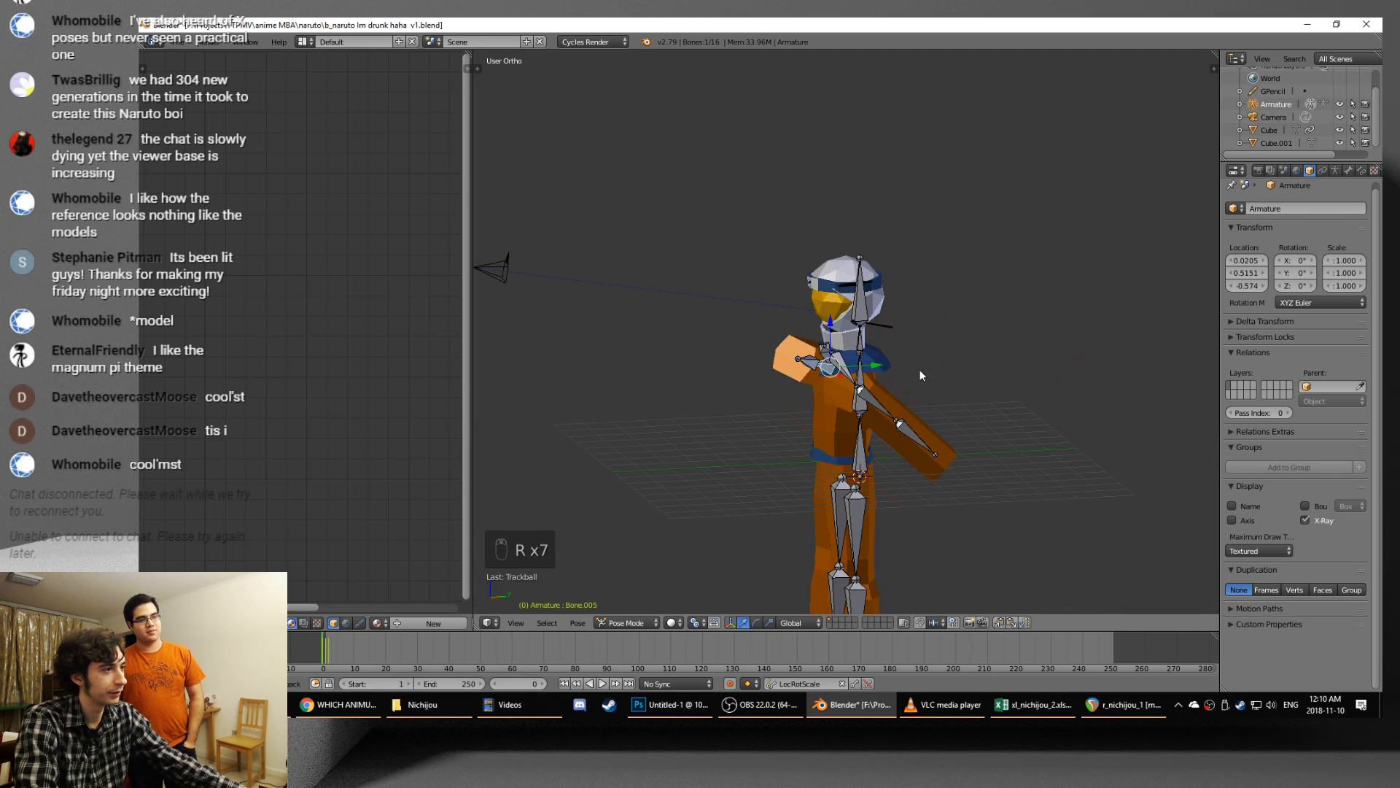
- Rotate the right forearm bone freely to fold the forearm in front of the face
{"action": "right_click", "coordinate": [794, 357]}
{"action": "key", "text": "r"}
{"action": "key", "text": "r"}
{"action": "left_click", "coordinate": [879, 361]}
- Rotate head bone Bone.015 forward so the helmet tilts down toward the folded arm
{"action": "right_click", "coordinate": [872, 314]}
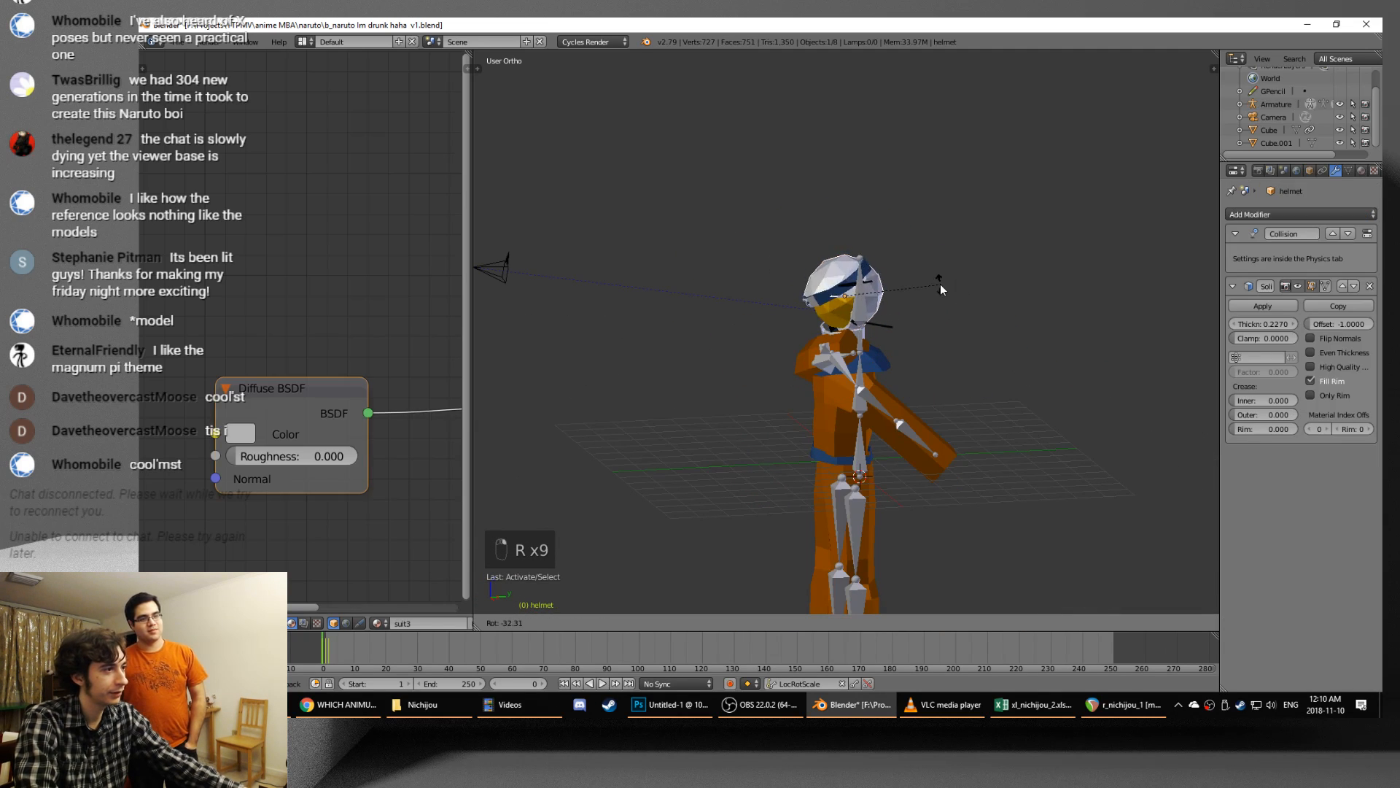
{"action": "key", "text": "r"}
{"action": "left_click", "coordinate": [950, 244]}
{"action": "scroll", "coordinate": [926, 292], "scroll_direction": "down", "scroll_amount": 1}
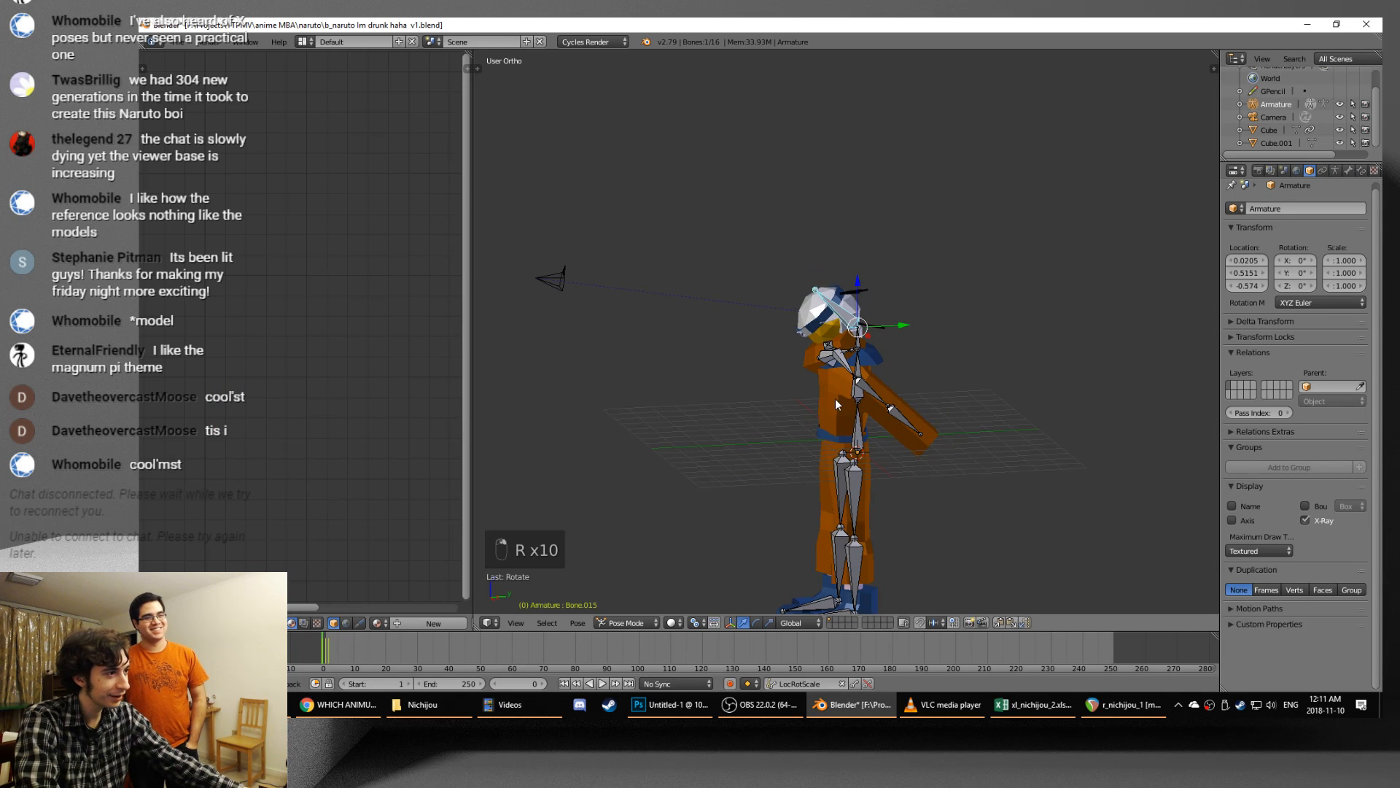
- Try rotating the lower spine bone to test how the upper body follows
{"action": "right_click", "coordinate": [856, 429]}
{"action": "key", "text": "r"}
{"action": "right_click", "coordinate": [1019, 368]}
{"action": "key", "text": "r"}
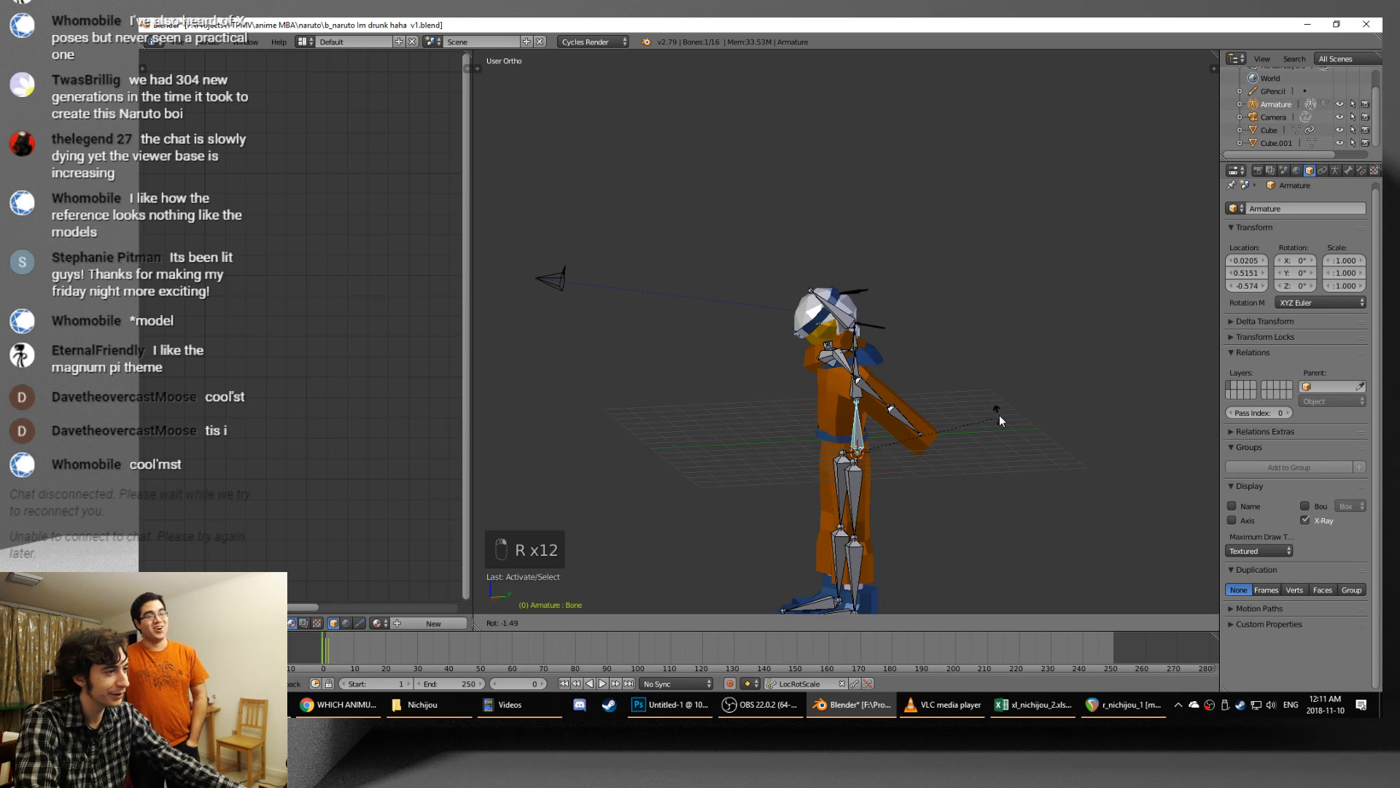
{"action": "right_click", "coordinate": [1005, 386]}
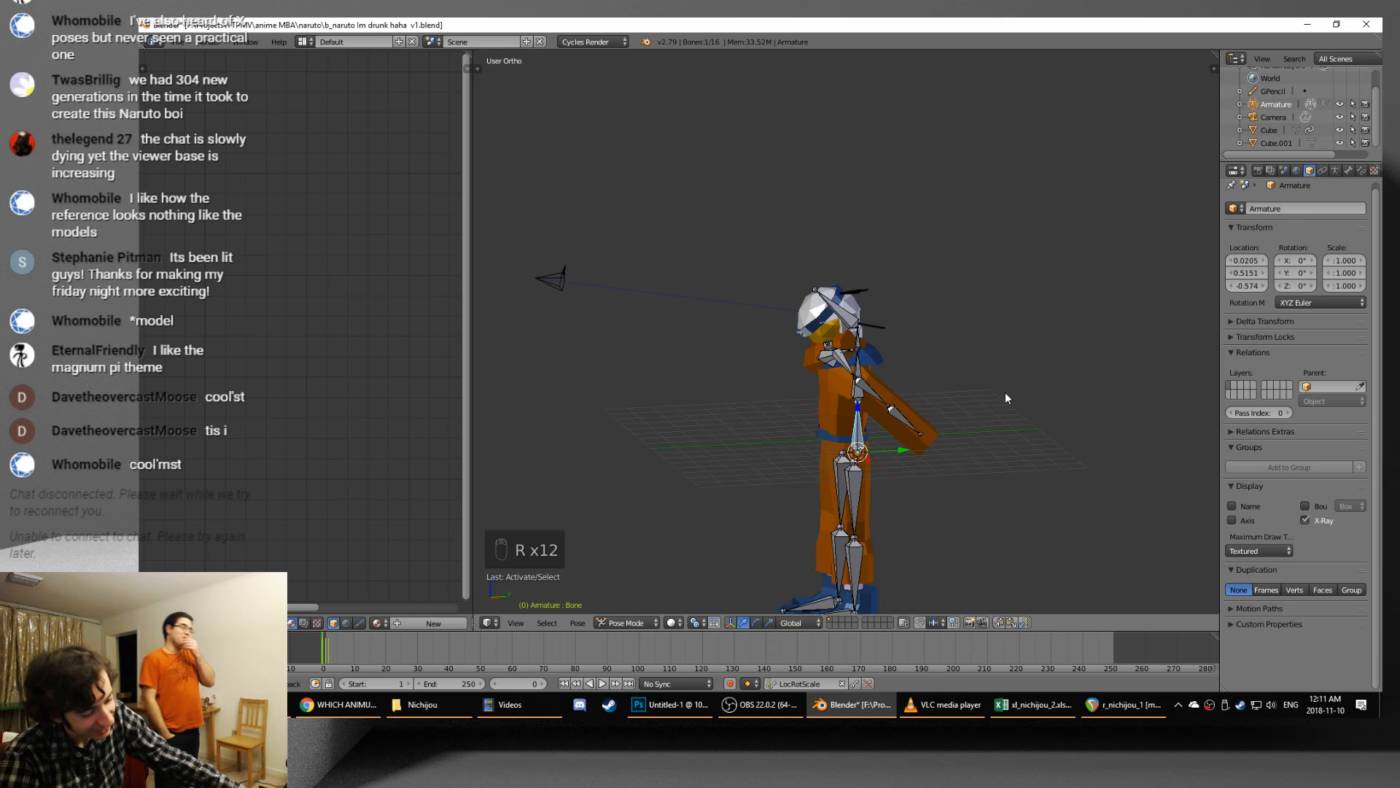
- In the armature's Edit Mode, parent both shoulder bones to chest bone Bone.001 with Keep Offset
{"action": "key", "text": "ctrl+Tab"}
{"action": "scroll", "coordinate": [907, 402], "scroll_direction": "up", "scroll_amount": 4}
{"action": "key", "text": "Tab"}
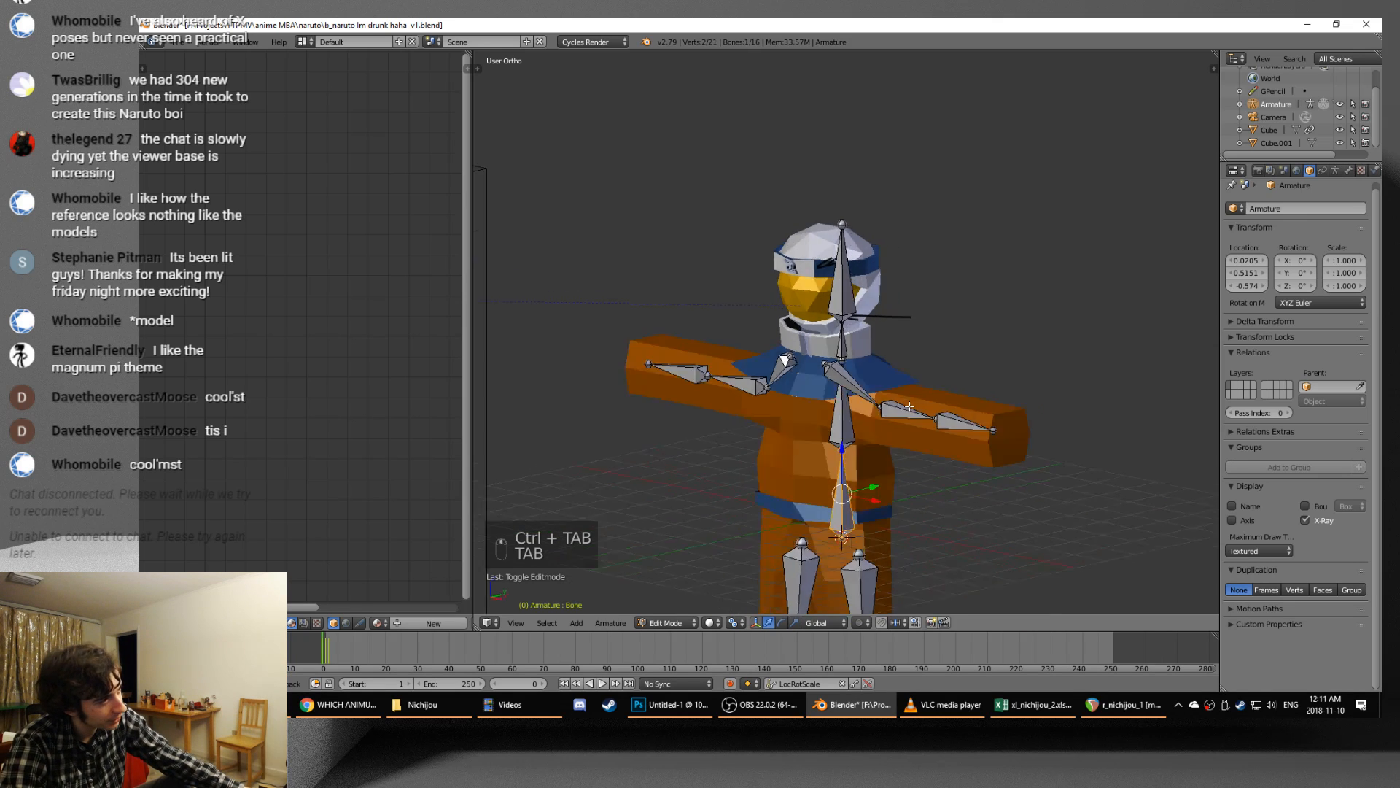
{"action": "right_click", "coordinate": [835, 377]}
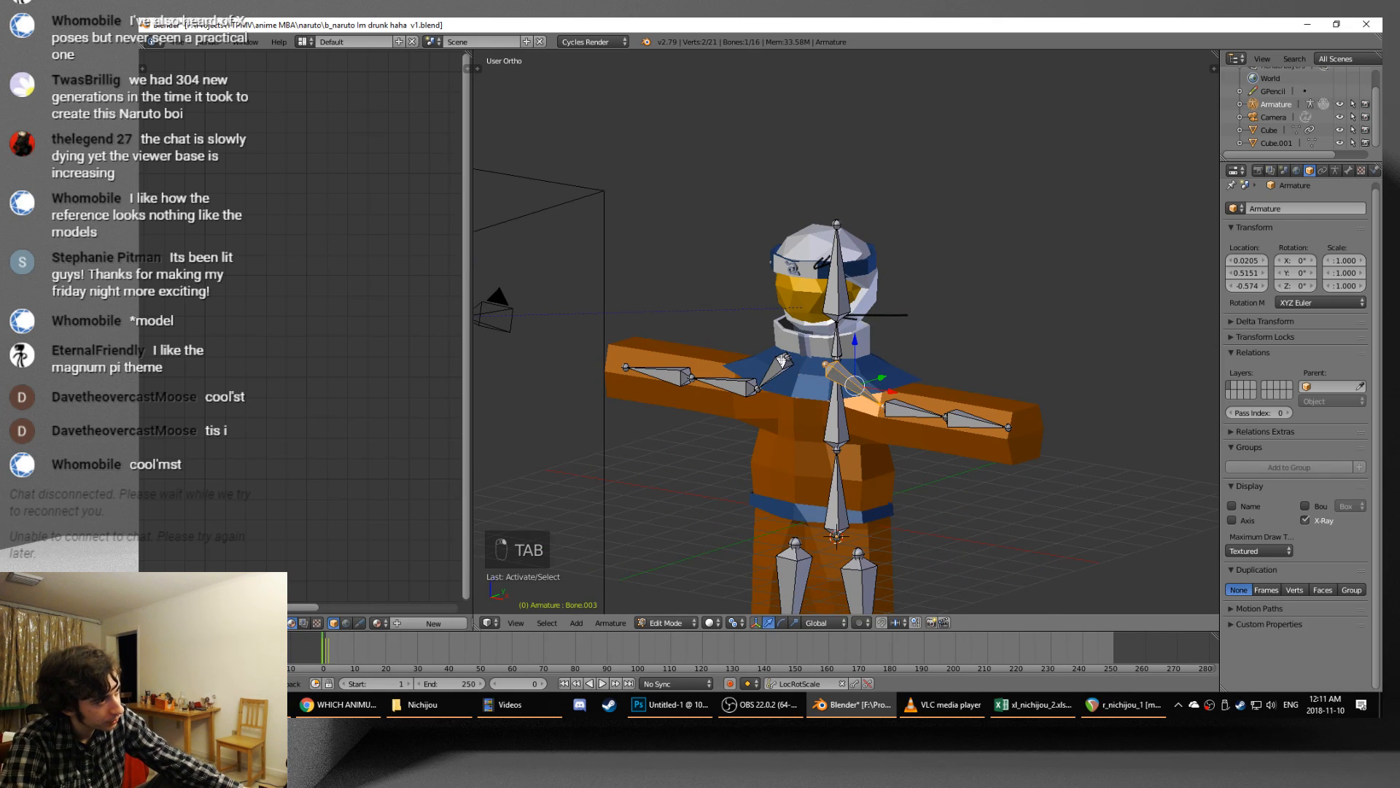
{"action": "right_click", "coordinate": [775, 372], "text": "shift"}
{"action": "right_click", "coordinate": [836, 414], "text": "shift"}
{"action": "key", "text": "ctrl+bracketleft"}
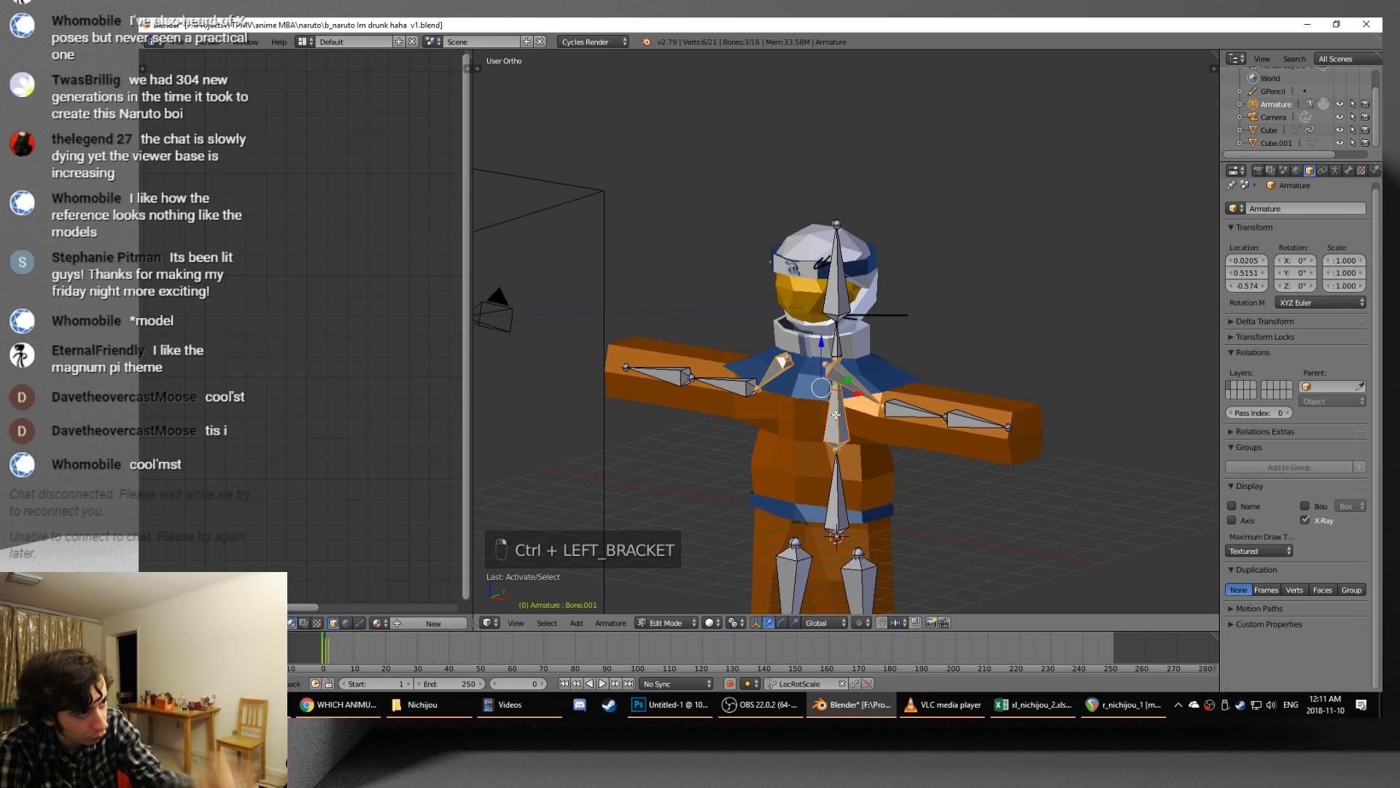
{"action": "key", "text": "ctrl+p"}
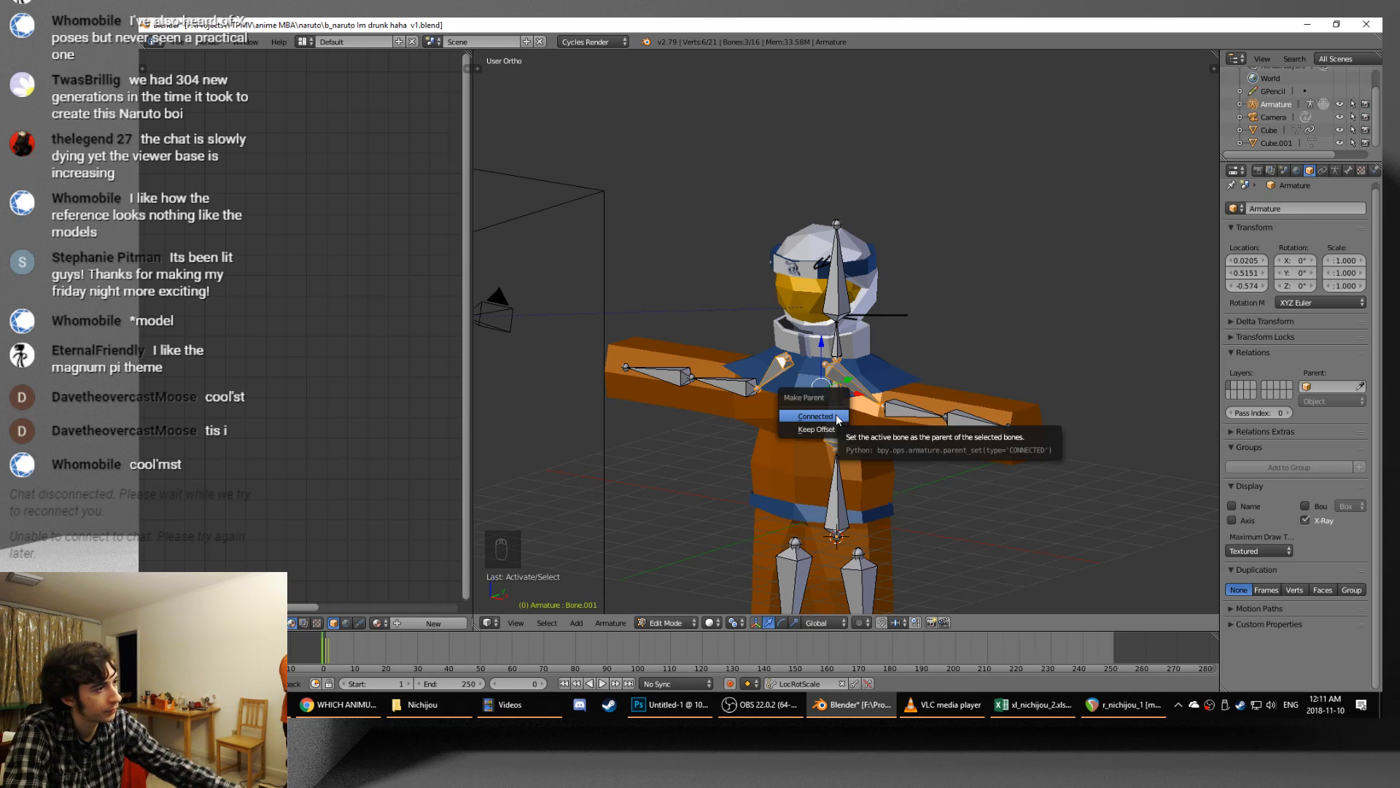
{"action": "left_click", "coordinate": [815, 415]}
{"action": "key", "text": "ctrl+z"}
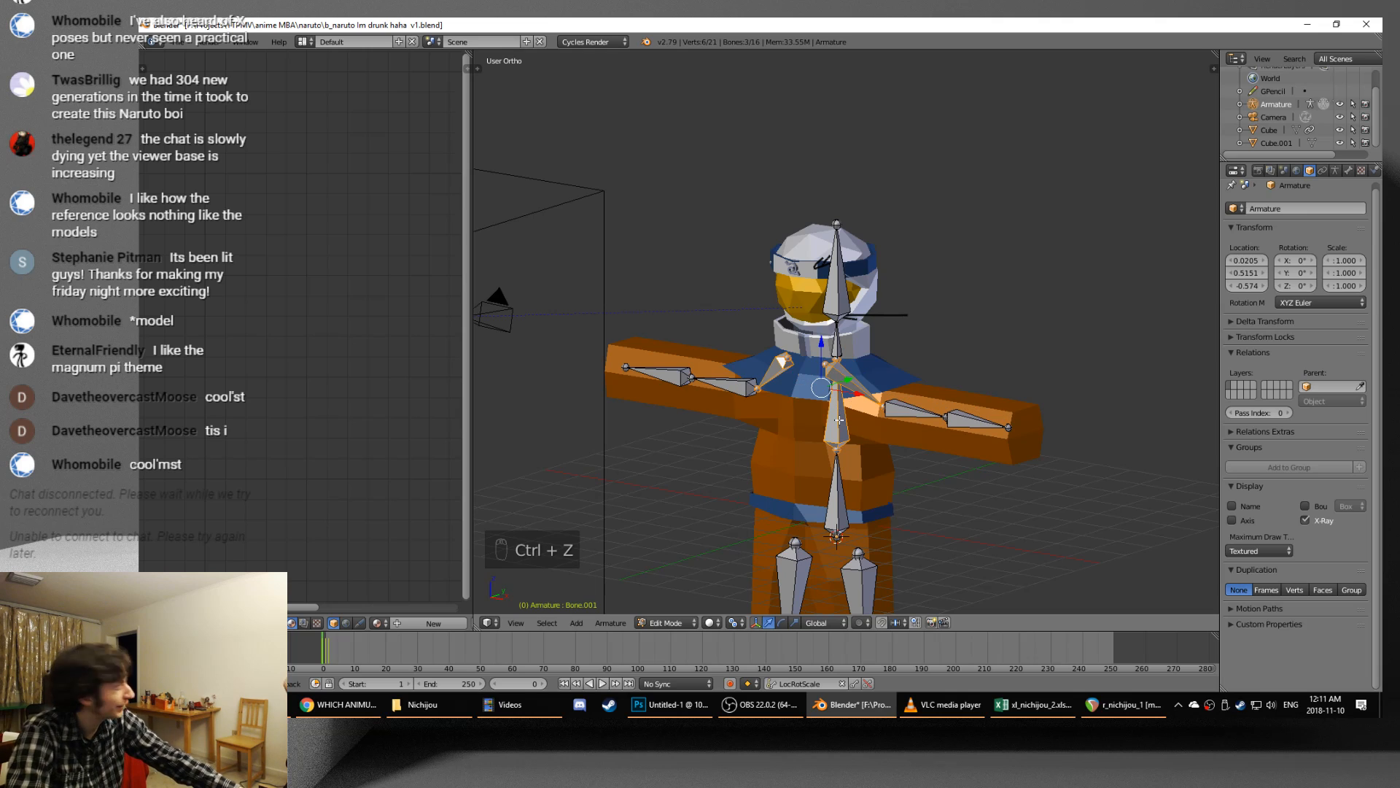
{"action": "key", "text": "ctrl+p"}
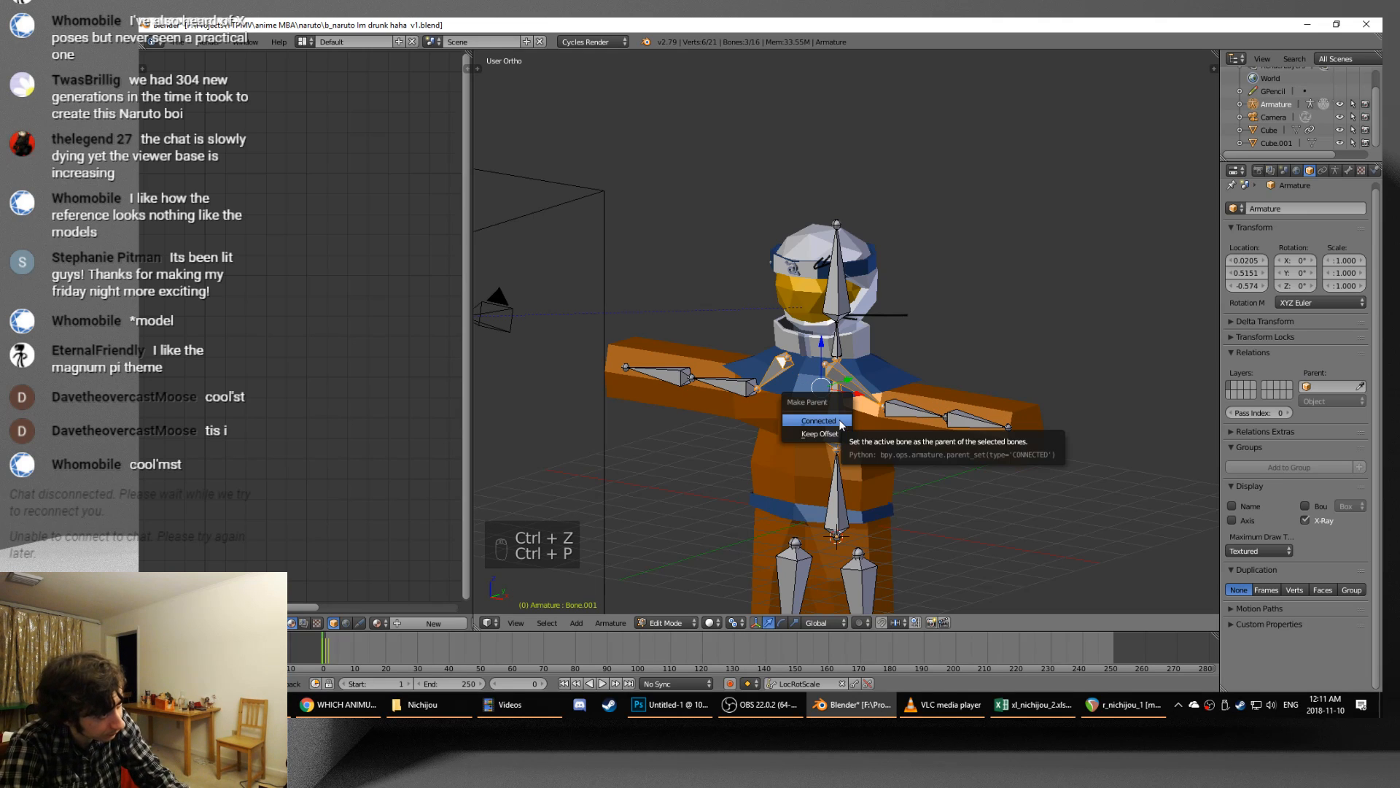
{"action": "left_click", "coordinate": [839, 420]}
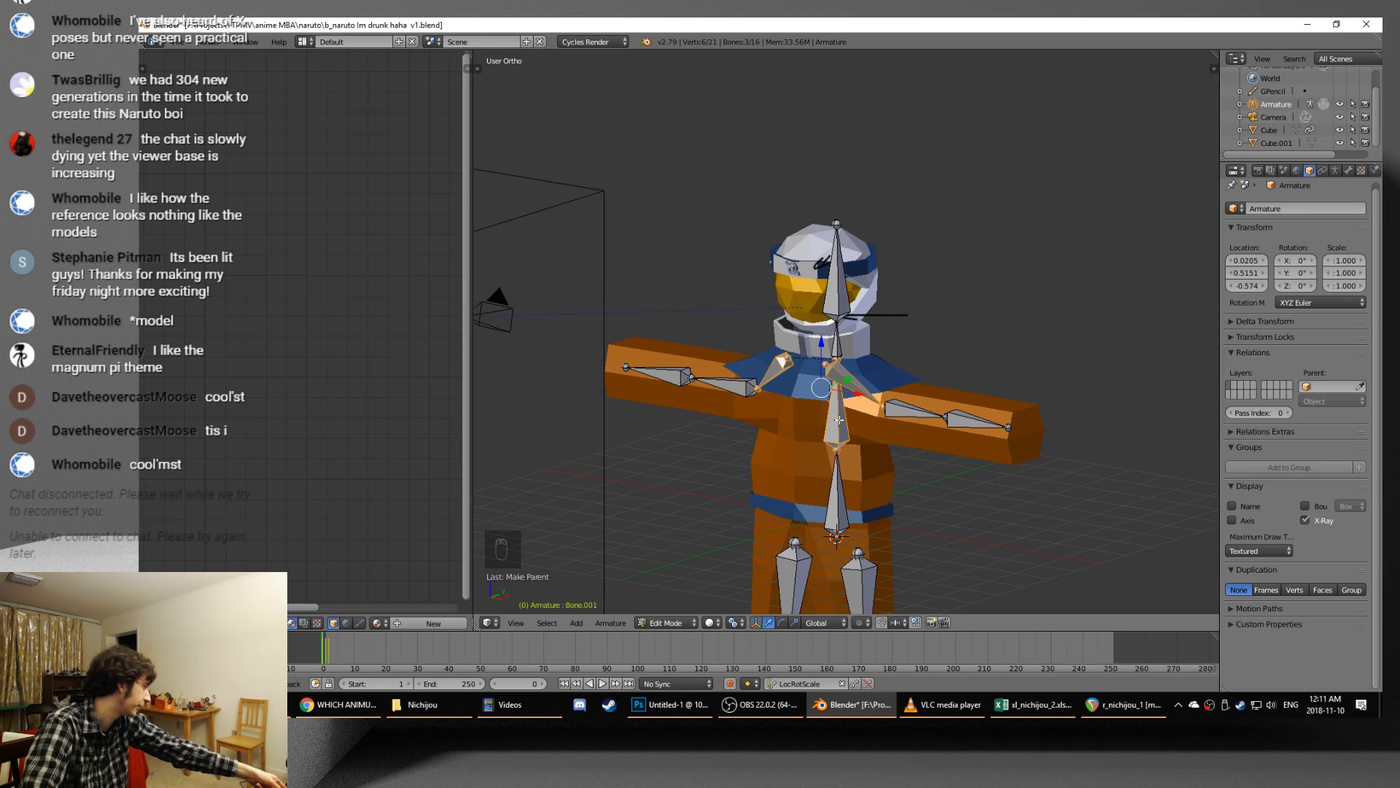
- Return the armature to Pose Mode and test-rotate chest bone Bone.001 without keeping the rotation
{"action": "key", "text": "Tab"}
{"action": "middle_click_drag", "start_coordinate": [851, 438], "coordinate": [839, 441]}
{"action": "key", "text": "ctrl+Tab"}
{"action": "right_click", "coordinate": [841, 387]}
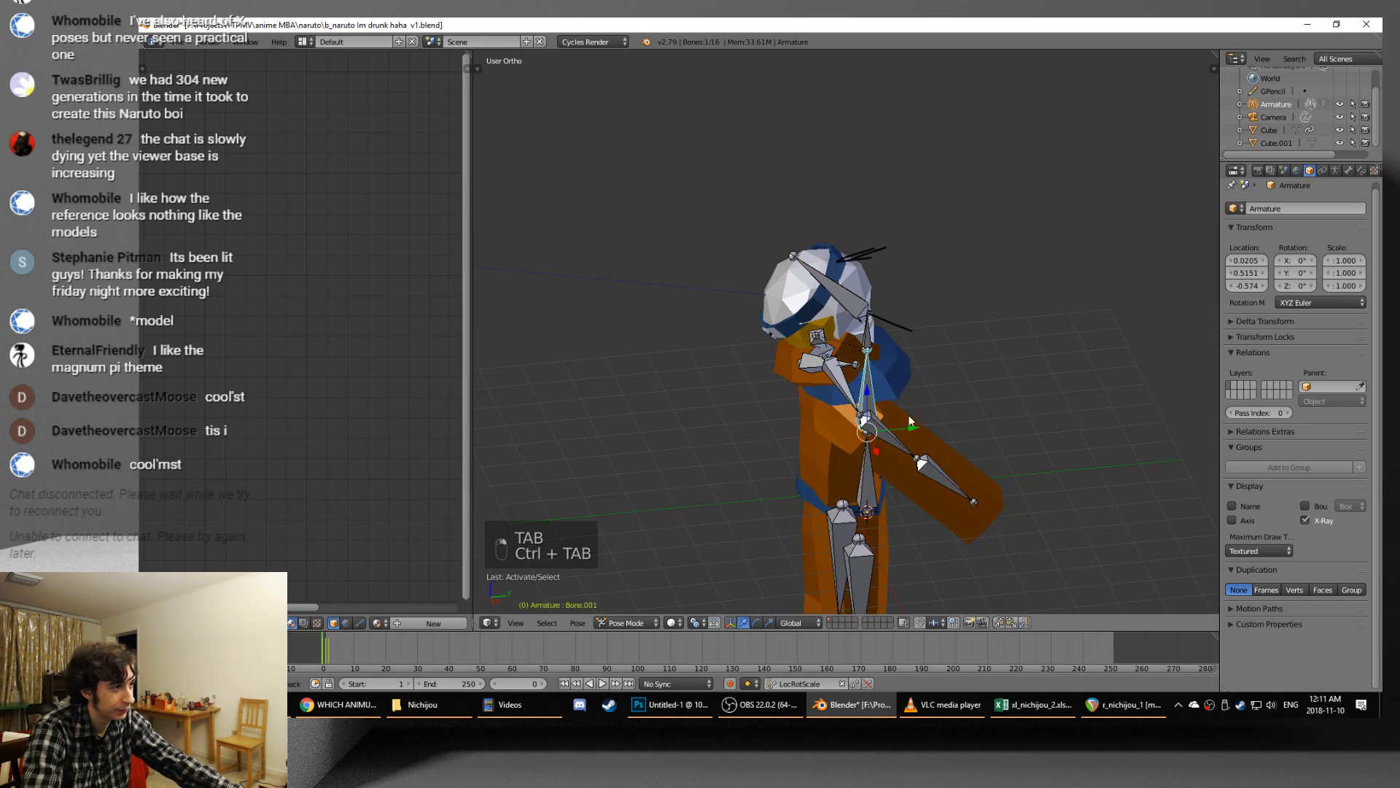
{"action": "key", "text": "r"}
{"action": "right_click", "coordinate": [1020, 321]}
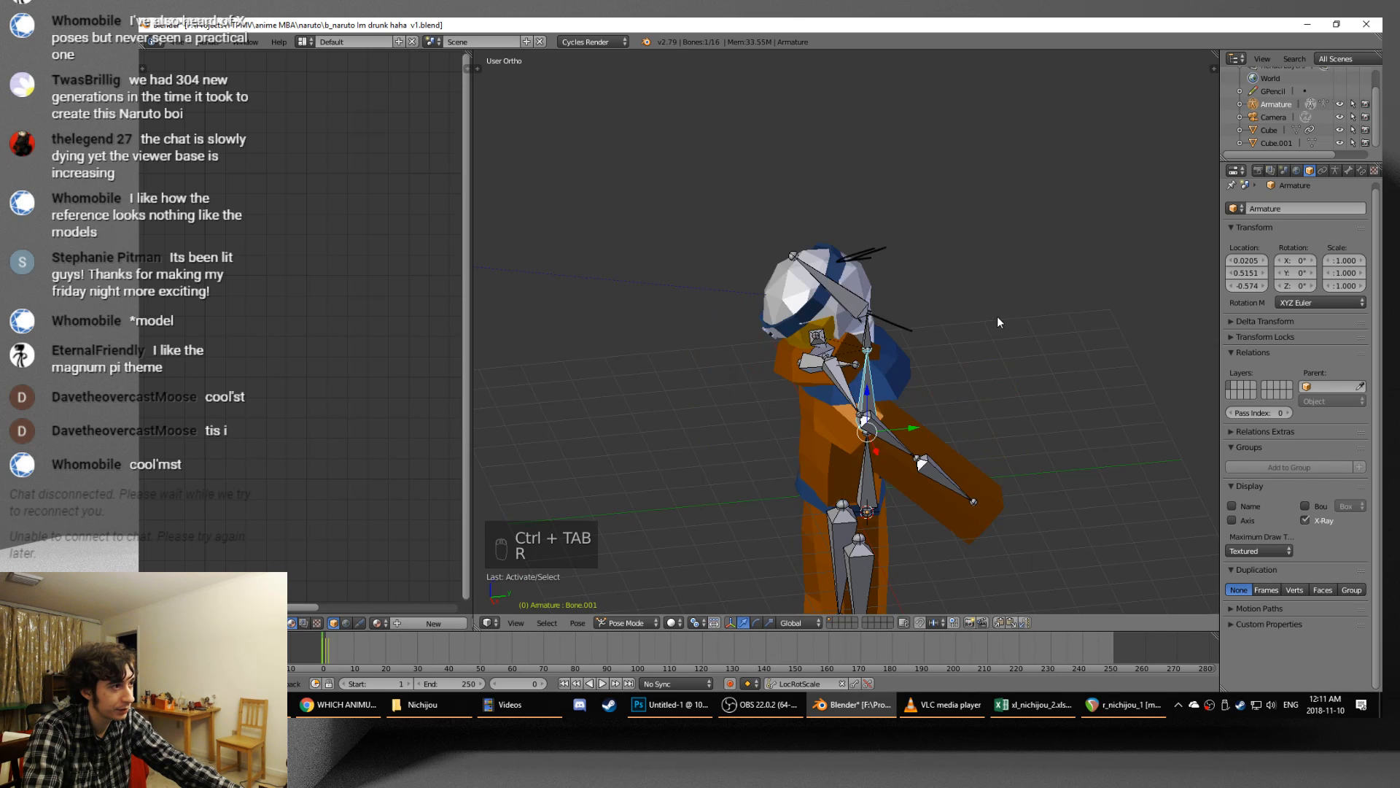
- Try to select the face plane Cube inside the tilted helmet through wireframe shading, and undo the selection
{"action": "key", "text": "z"}
{"action": "scroll", "coordinate": [853, 291], "scroll_direction": "up", "scroll_amount": 5}
{"action": "right_click", "coordinate": [843, 288]}
{"action": "right_click", "coordinate": [841, 293]}
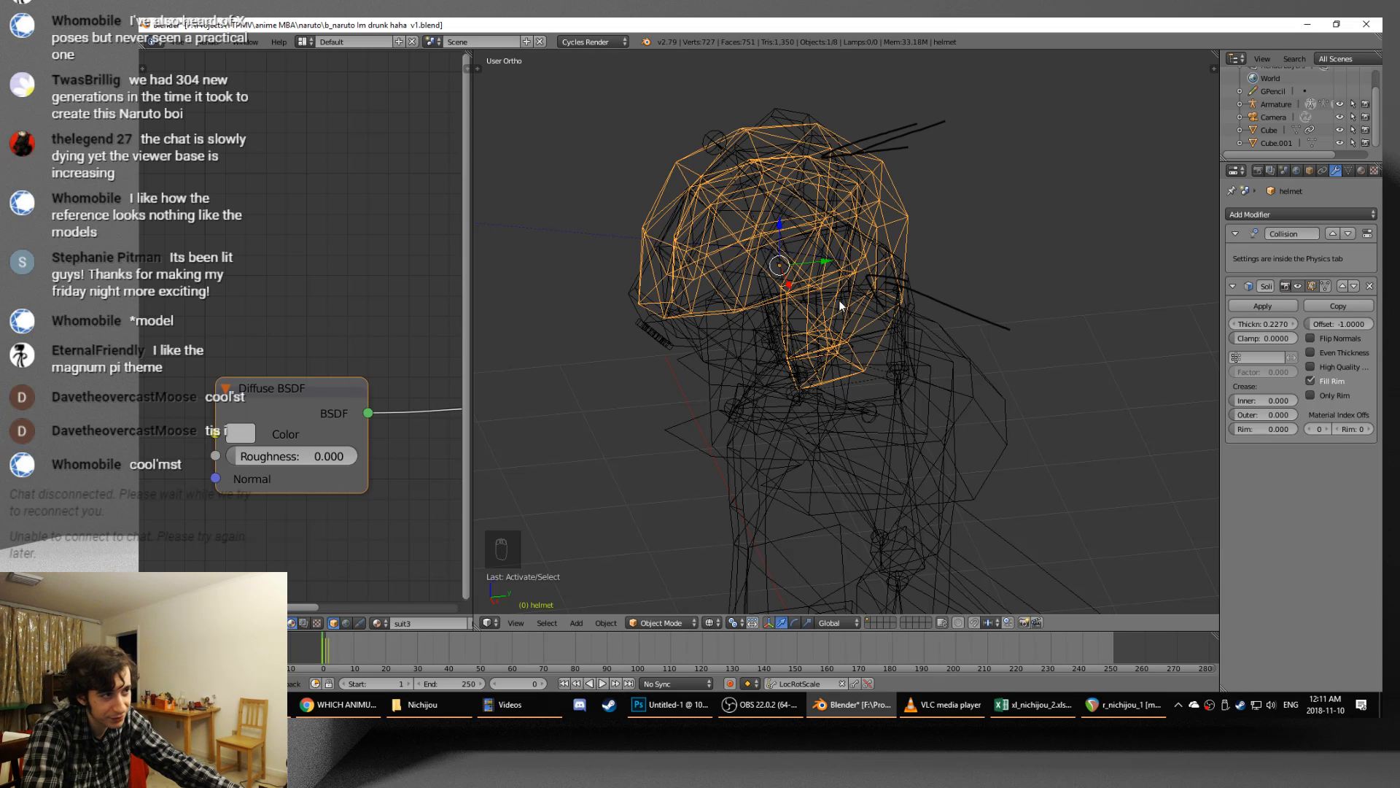
{"action": "key", "text": "z"}
{"action": "key", "text": "z"}
{"action": "right_click", "coordinate": [839, 300]}
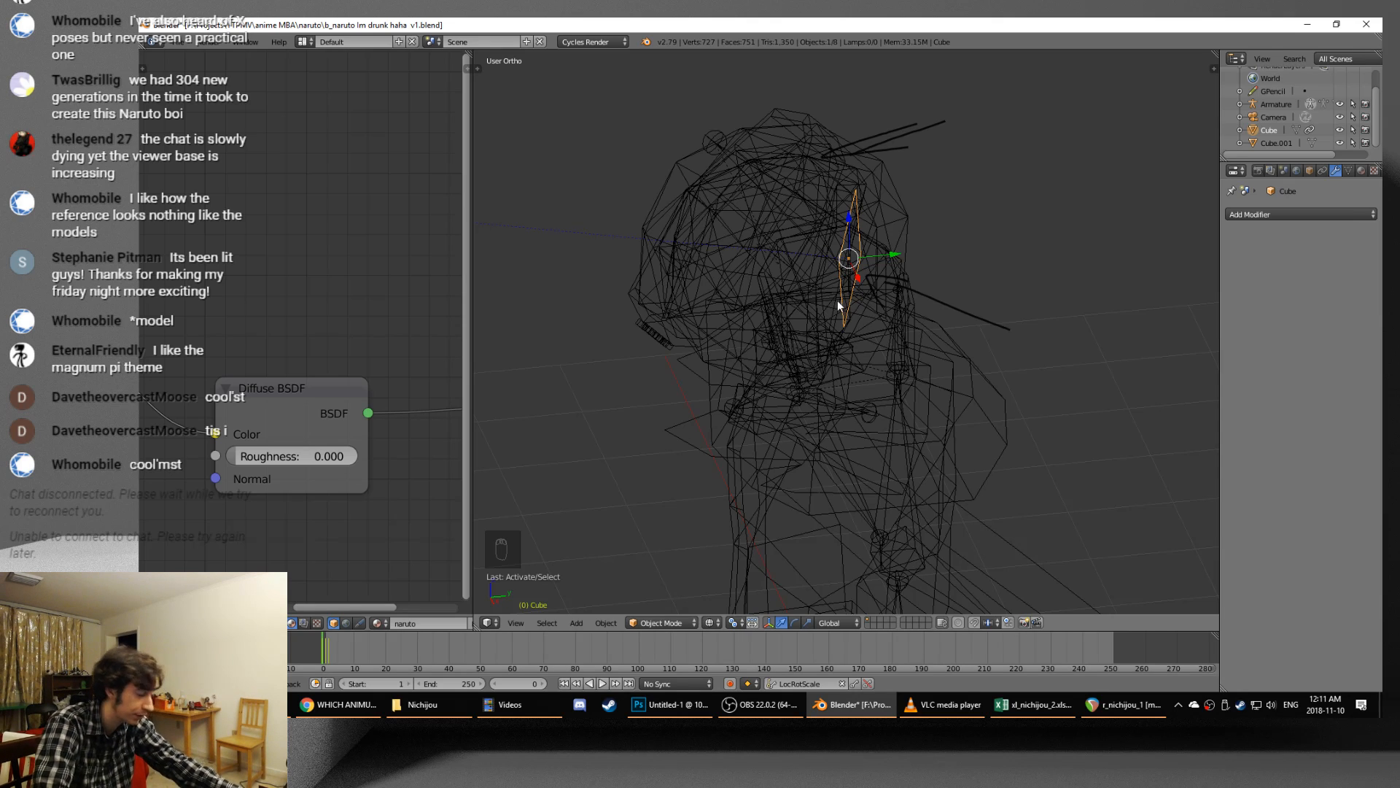
{"action": "key", "text": "ctrl+z"}
{"action": "key", "text": "ctrl+z"}
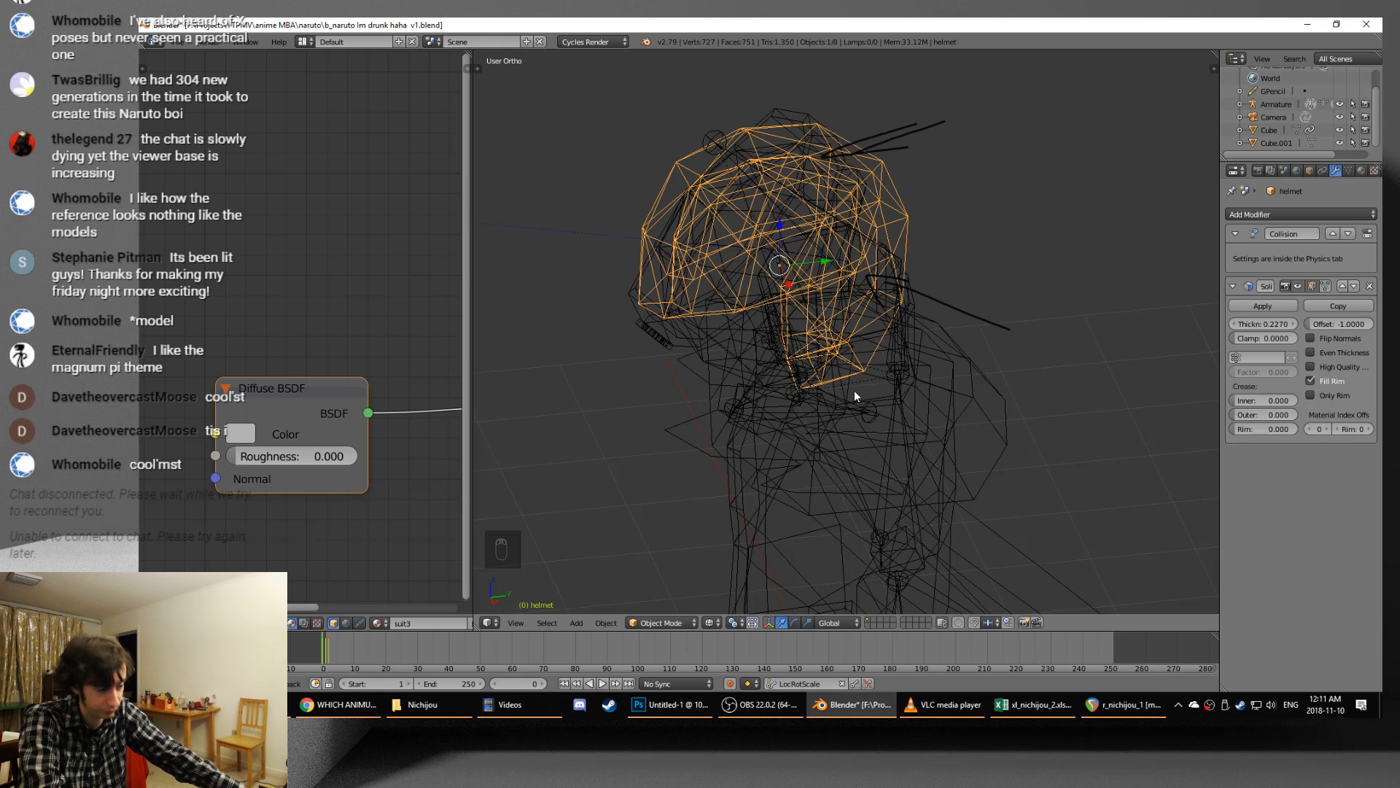
{"action": "key", "text": "z"}
{"action": "key", "text": "z"}
{"action": "key", "text": "z"}
{"action": "key", "text": "z"}
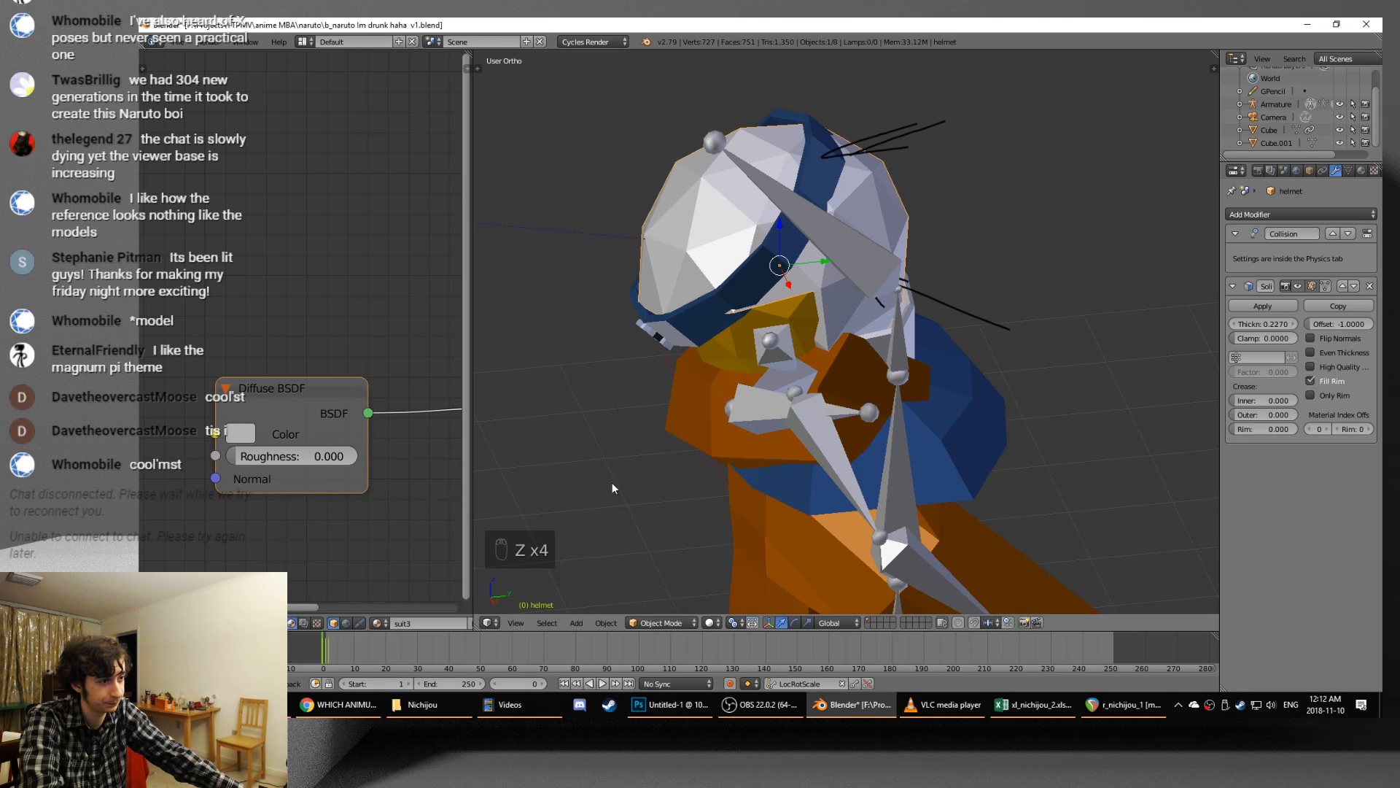
- Select head bone Bone.015 and switch the armature's skeleton to Rest Position
{"action": "right_click", "coordinate": [852, 257]}
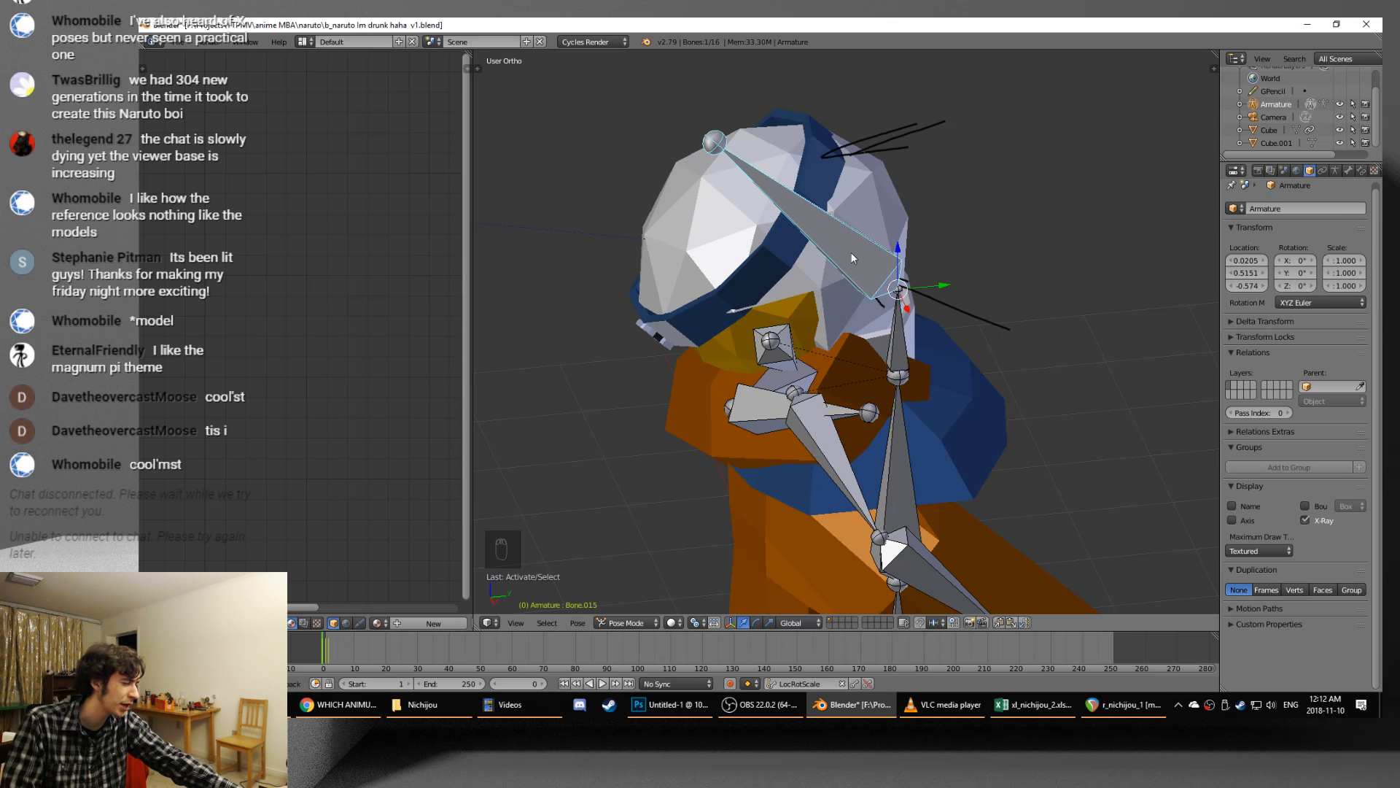
{"action": "left_click", "coordinate": [1349, 170]}
{"action": "left_click", "coordinate": [1336, 171]}
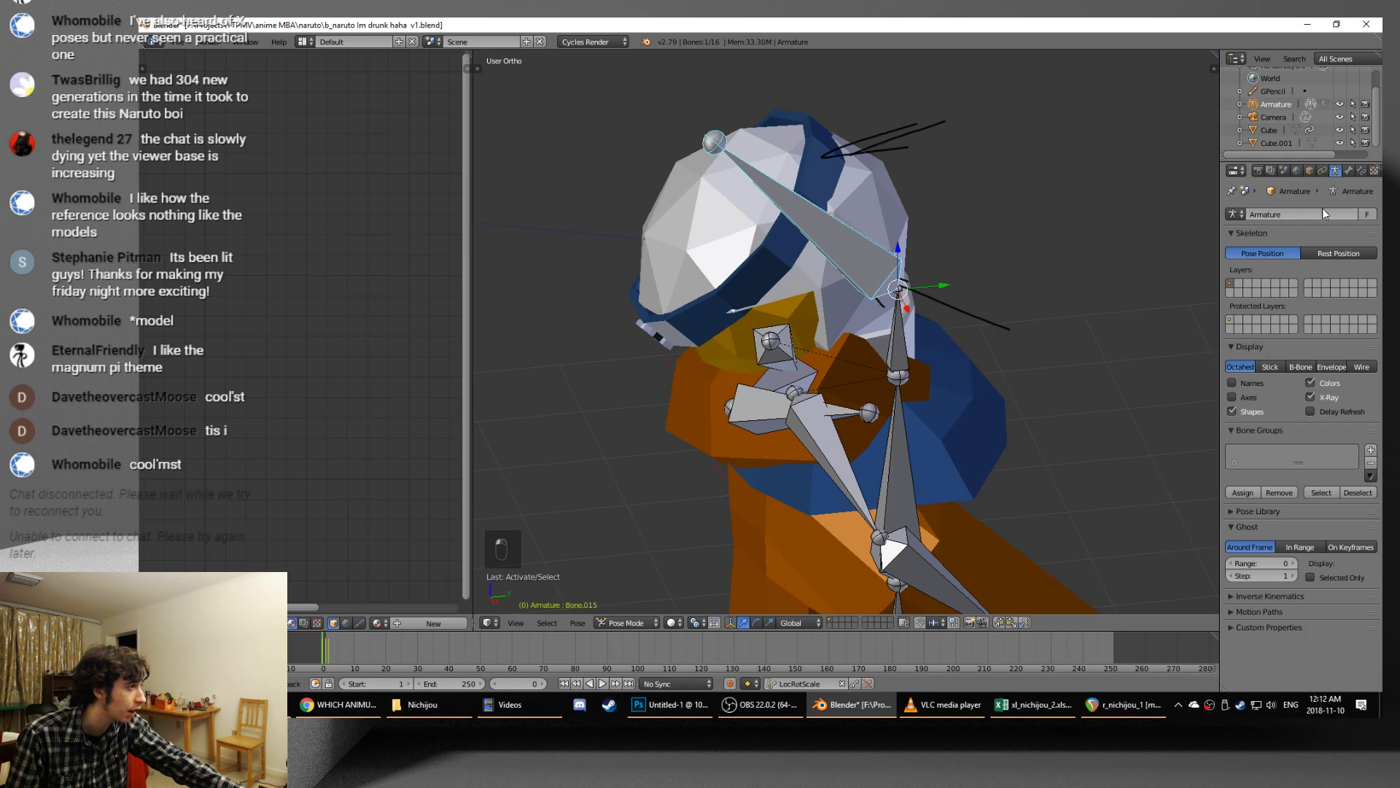
{"action": "left_click", "coordinate": [1323, 256]}
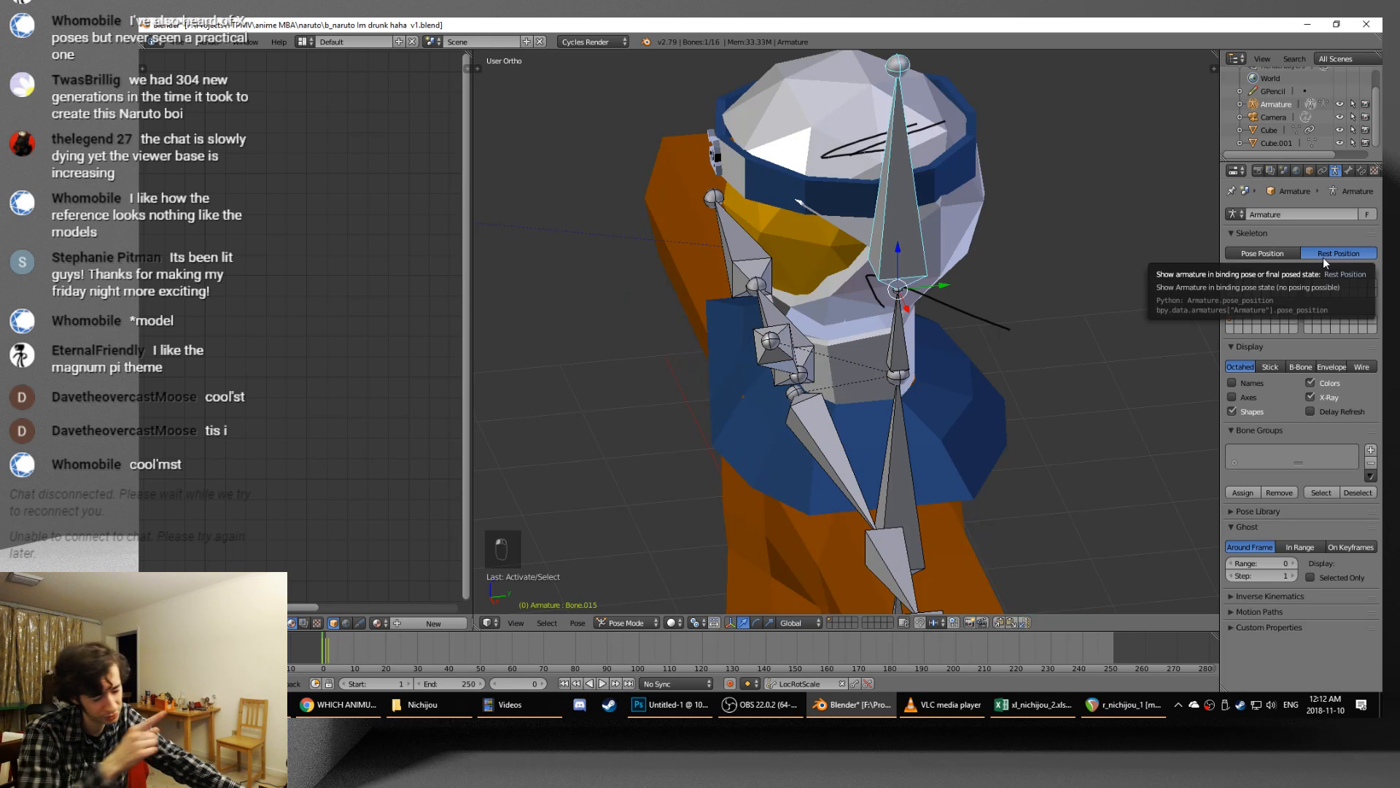
- In Object Mode, select the face plane Cube inside the helmet, then rotate it freely and reposition it behind the visor in front view
{"action": "key", "text": "ctrl+Tab"}
{"action": "key", "text": "z"}
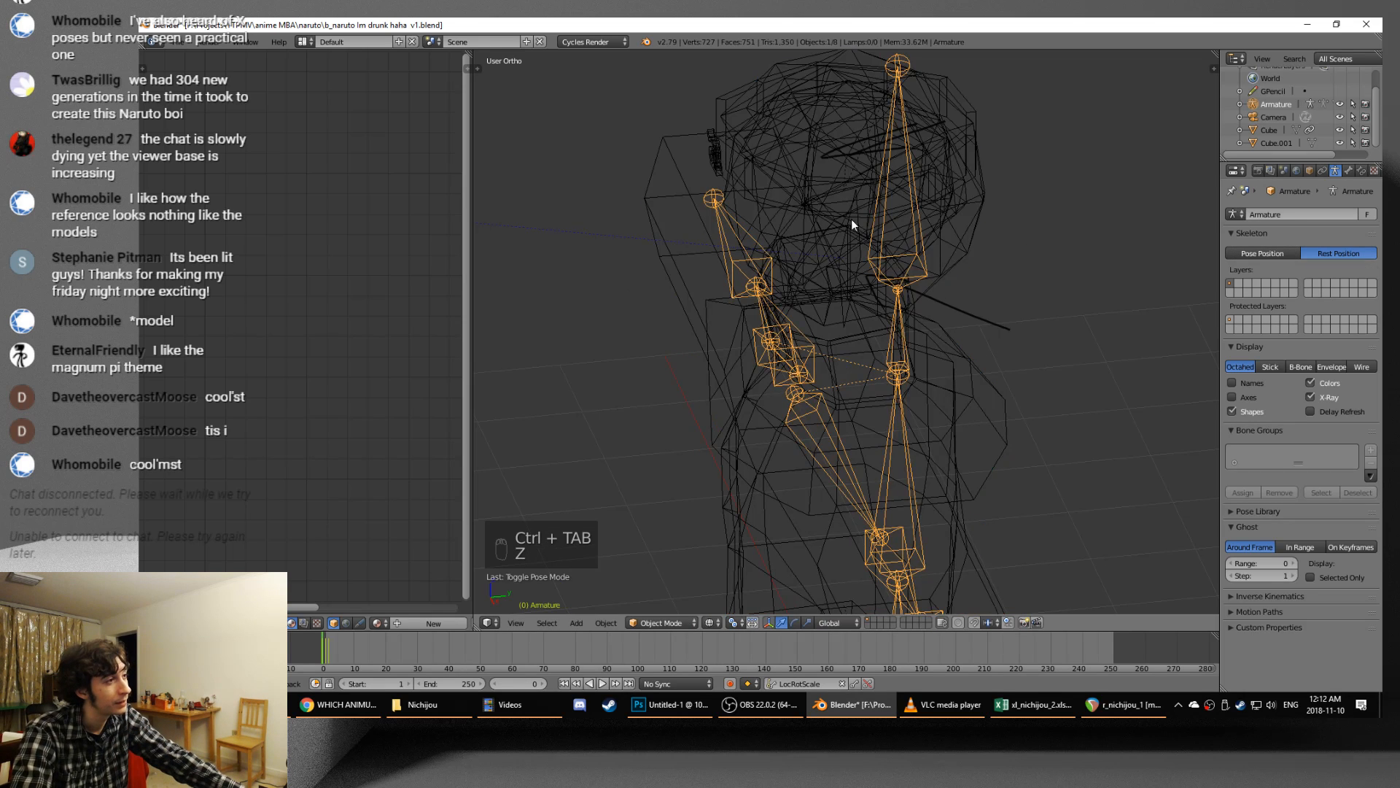
{"action": "right_click", "coordinate": [852, 205]}
{"action": "middle_click_drag", "start_coordinate": [830, 264], "coordinate": [978, 243]}
{"action": "key", "text": "KP_1"}
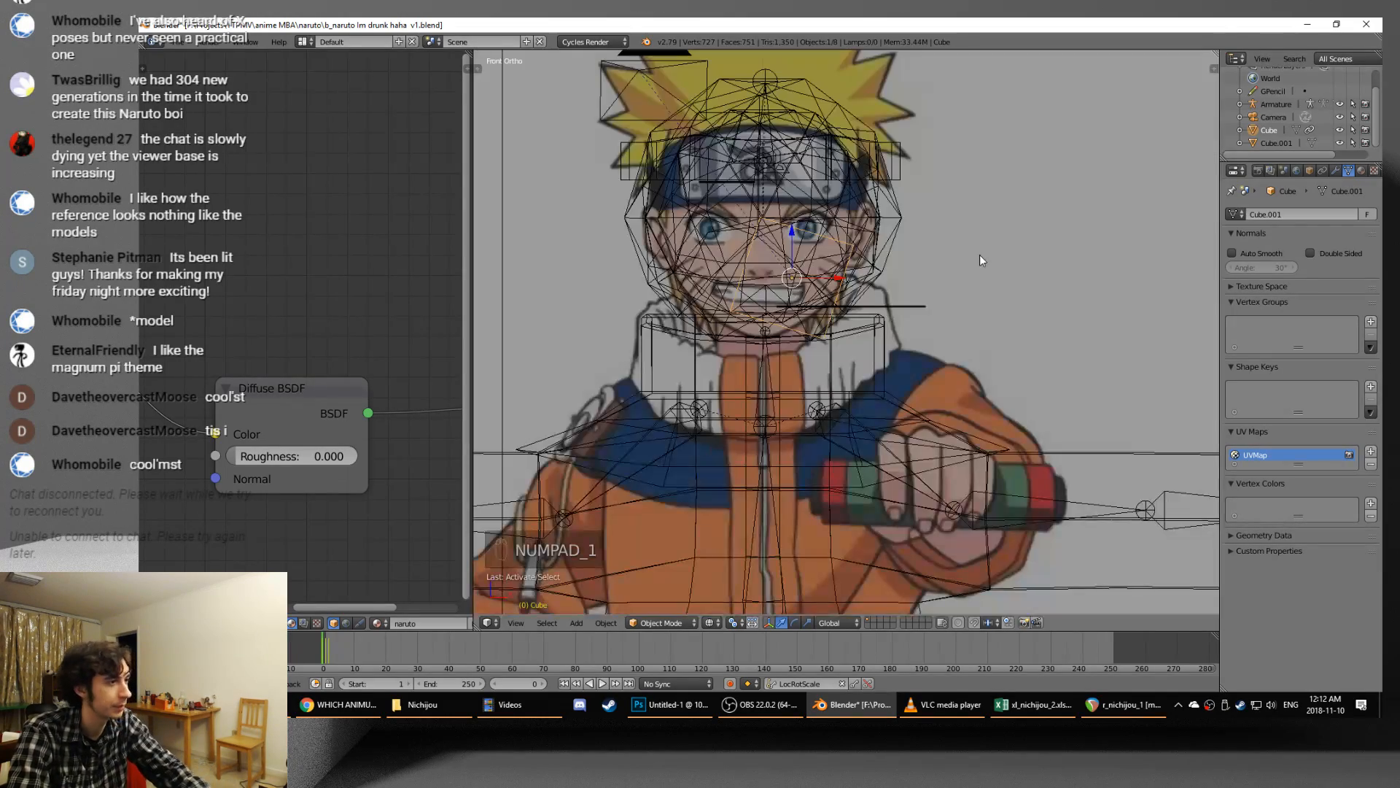
{"action": "scroll", "coordinate": [978, 255], "scroll_direction": "up", "scroll_amount": 5}
{"action": "key", "text": "r"}
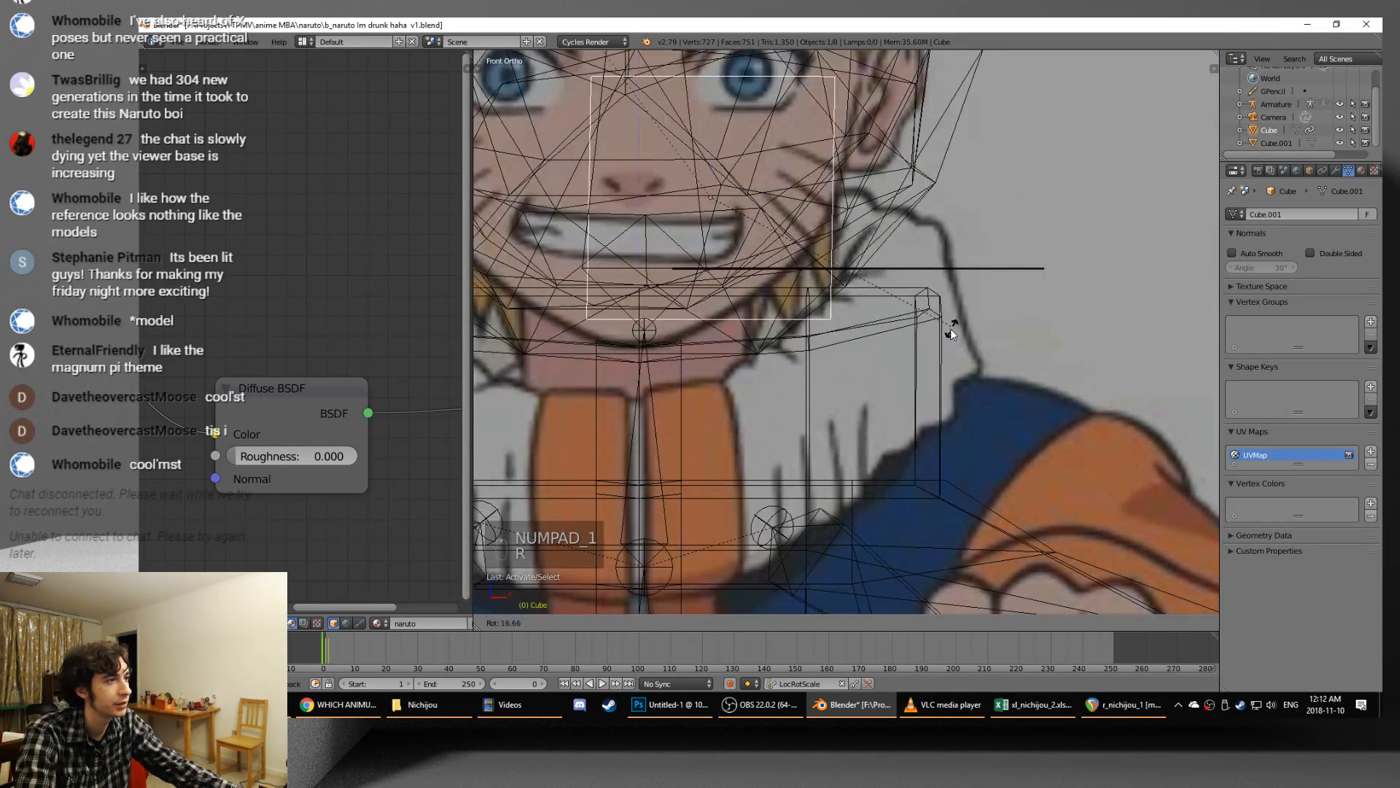
{"action": "left_click", "coordinate": [910, 321]}
{"action": "middle_click_drag", "start_coordinate": [910, 321], "coordinate": [954, 430], "text": "shift"}
{"action": "key", "text": "g"}
{"action": "left_click", "coordinate": [871, 239]}
{"action": "key", "text": "z"}
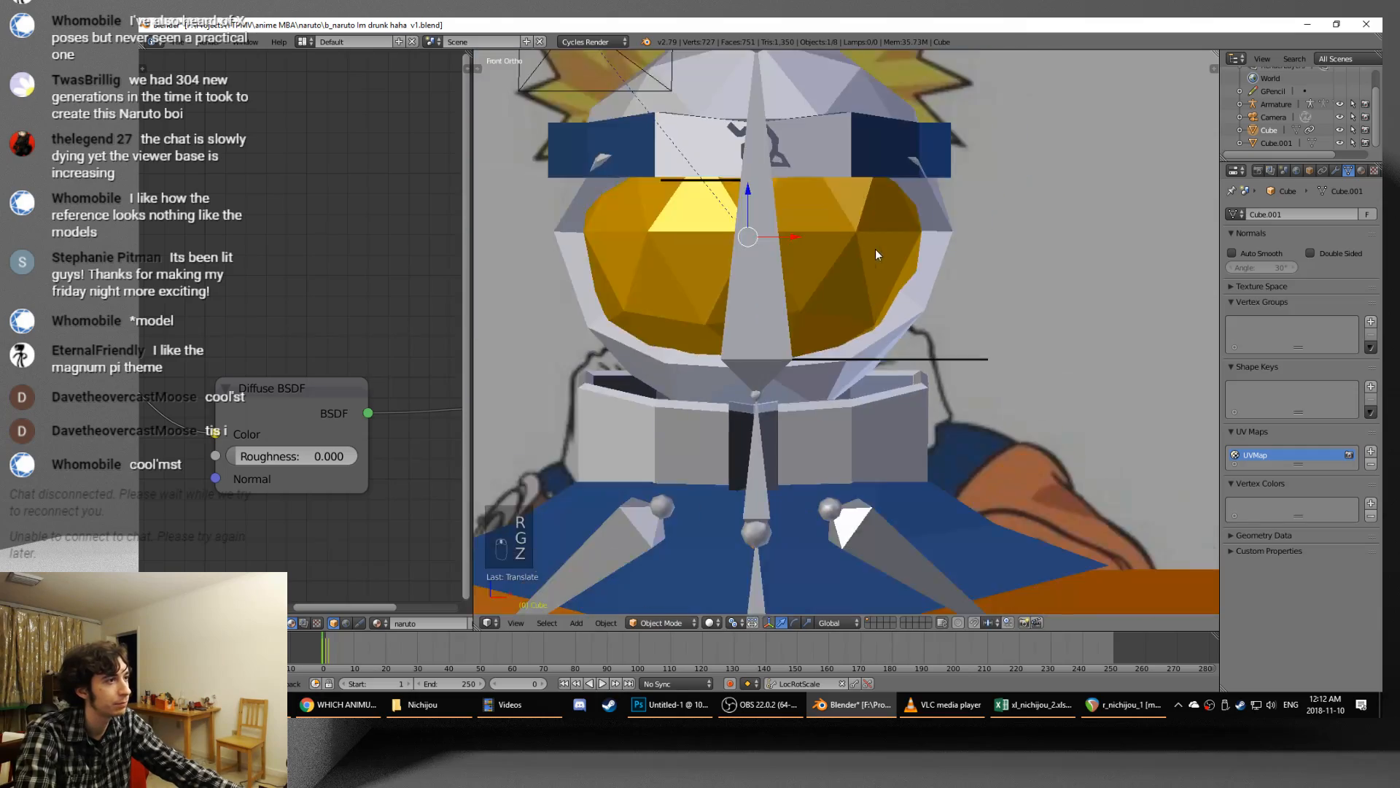
- Preview the face plane behind the visor in rendered shading and return to solid shading
{"action": "key", "text": "shift+z"}
{"action": "middle_click_drag", "start_coordinate": [879, 255], "coordinate": [884, 260]}
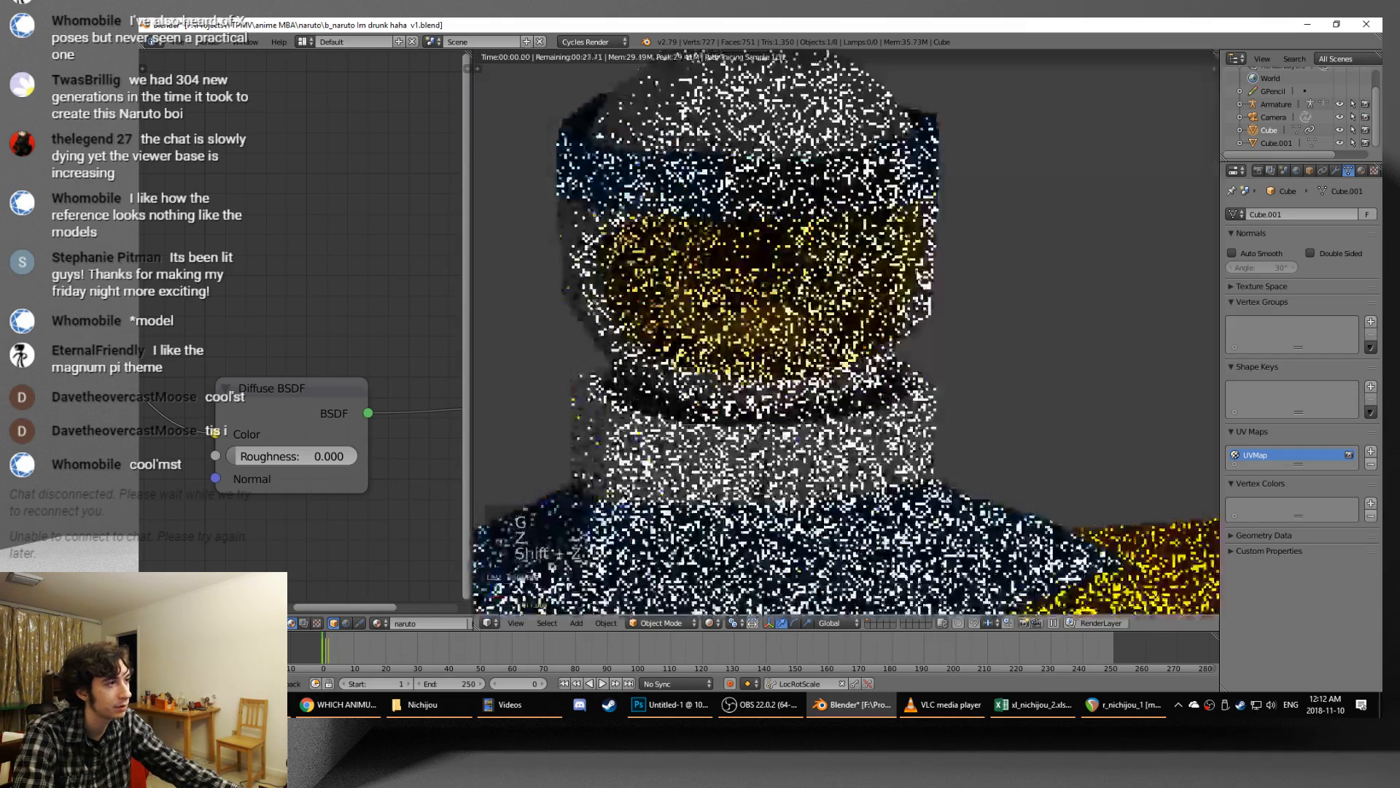
{"action": "key", "text": "z"}
{"action": "key", "text": "z"}
{"action": "key", "text": "z"}
- Disable Camera ray visibility for the emission cube Cube.001 in its Cycles settings
{"action": "scroll", "coordinate": [912, 274], "scroll_direction": "down", "scroll_amount": 10}
{"action": "right_click", "coordinate": [1041, 310]}
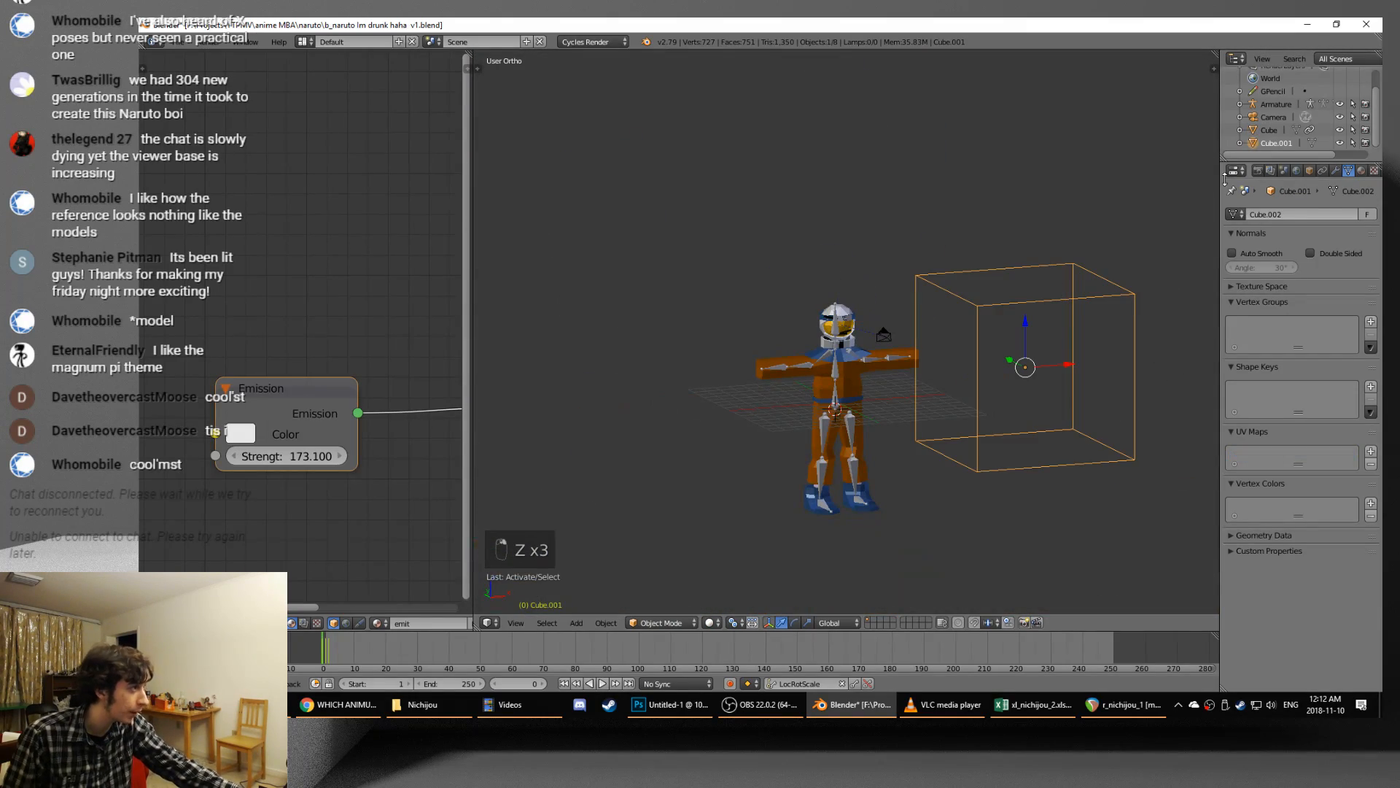
{"action": "left_click", "coordinate": [1309, 170]}
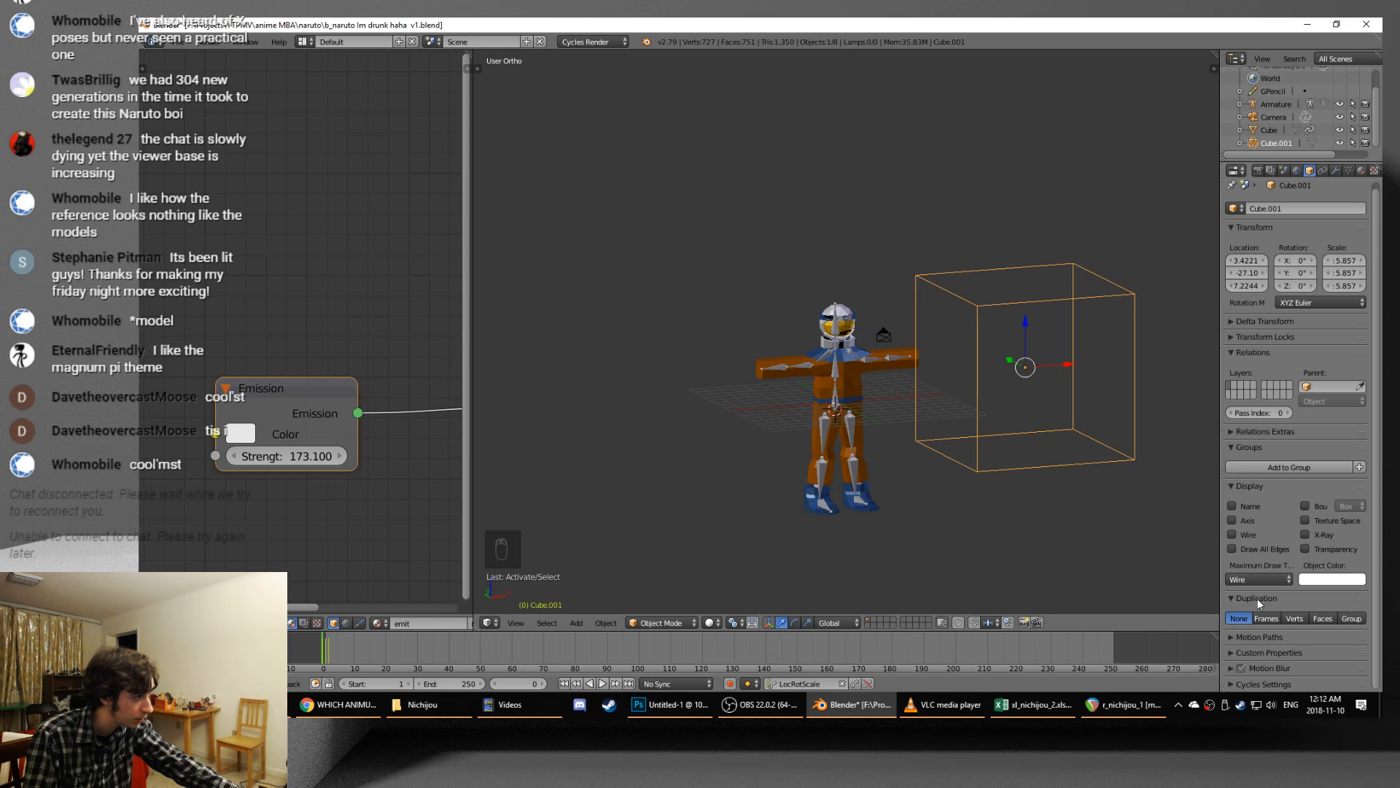
{"action": "left_click", "coordinate": [1258, 682]}
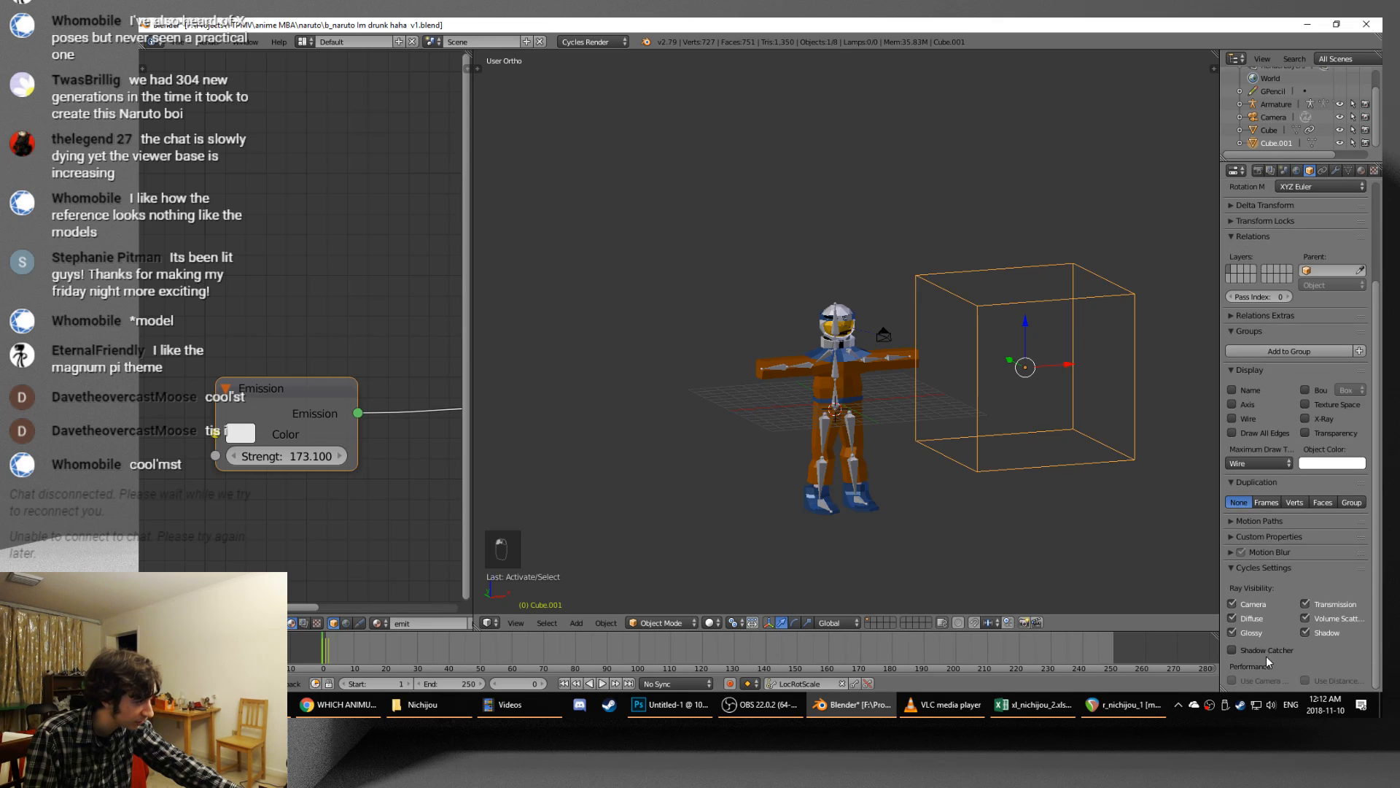
{"action": "left_click", "coordinate": [1247, 604]}
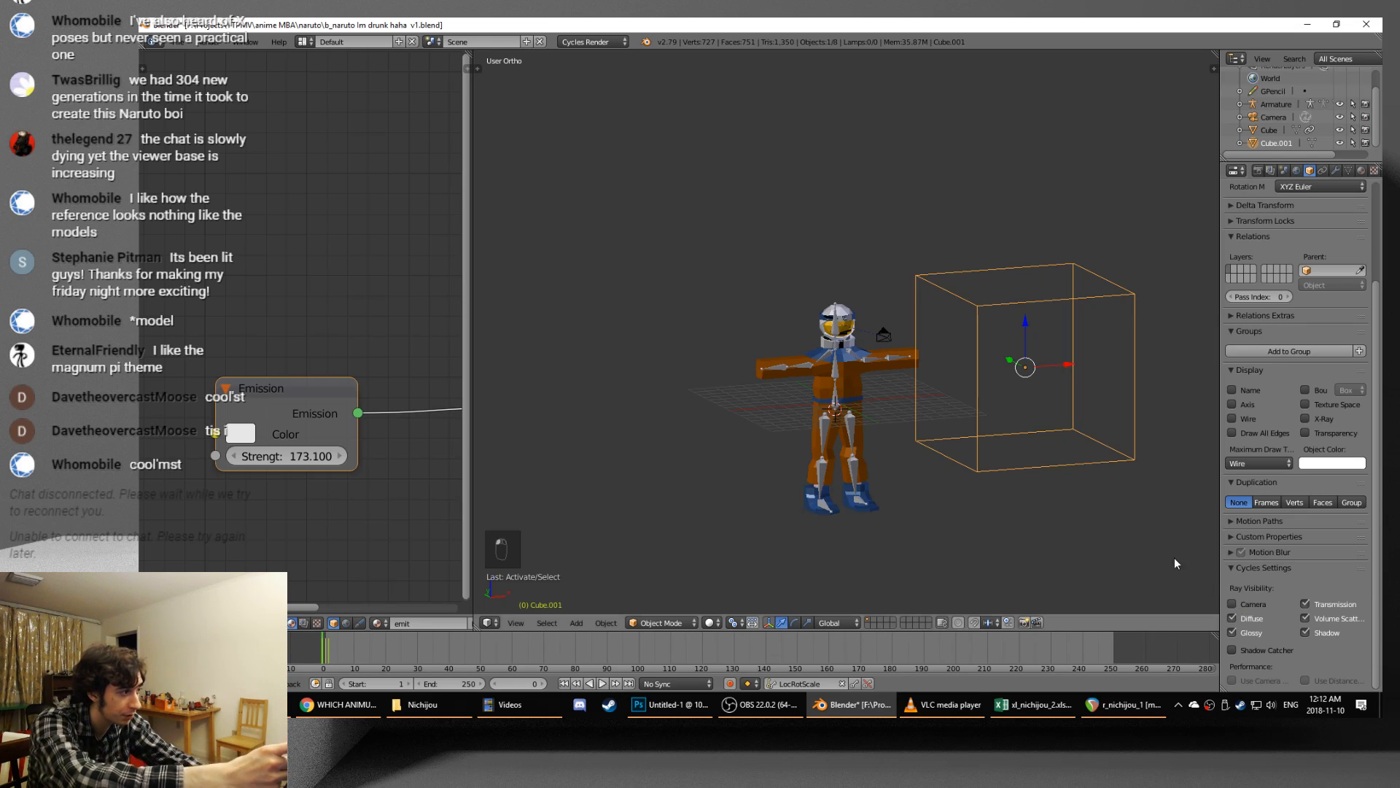
- Preview the helmet through the scene camera in rendered shading and leave the preview
{"action": "key", "text": "KP_0"}
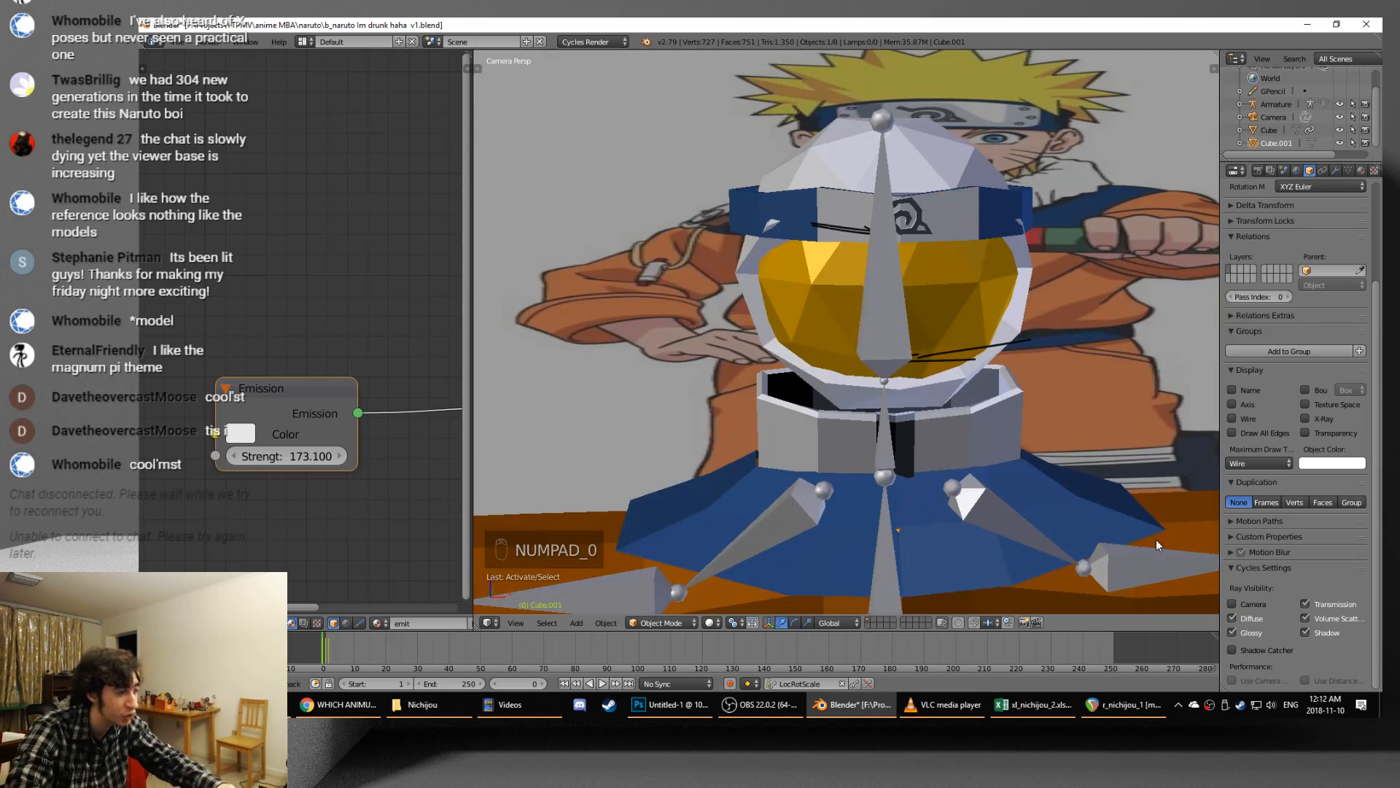
{"action": "key", "text": "shift+z"}
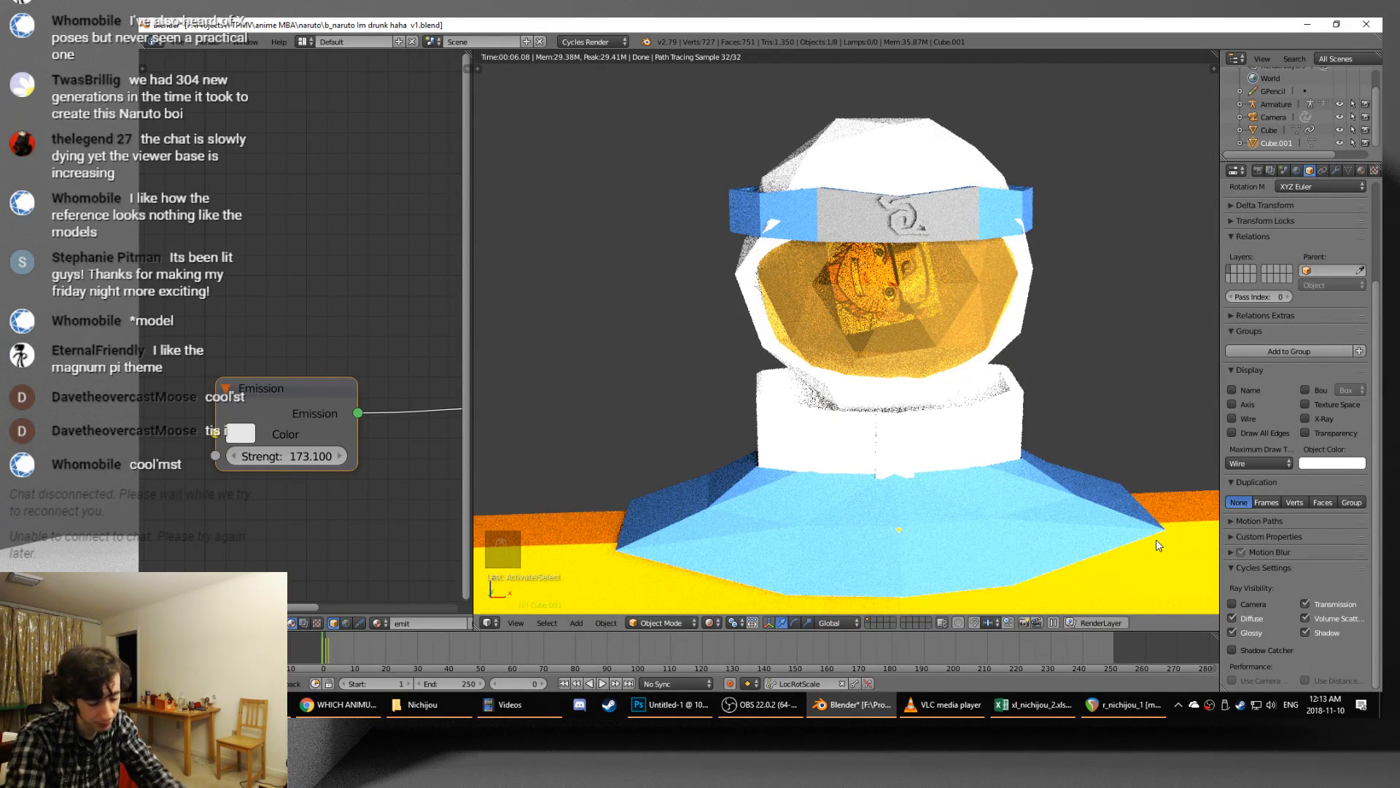
{"action": "key", "text": "z"}
{"action": "key", "text": "z"}
{"action": "key", "text": "z"}
- Select the helmet visor and switch it from Weight Paint to Object Mode in wireframe shading
{"action": "right_click", "coordinate": [879, 294]}
{"action": "key", "text": "z"}
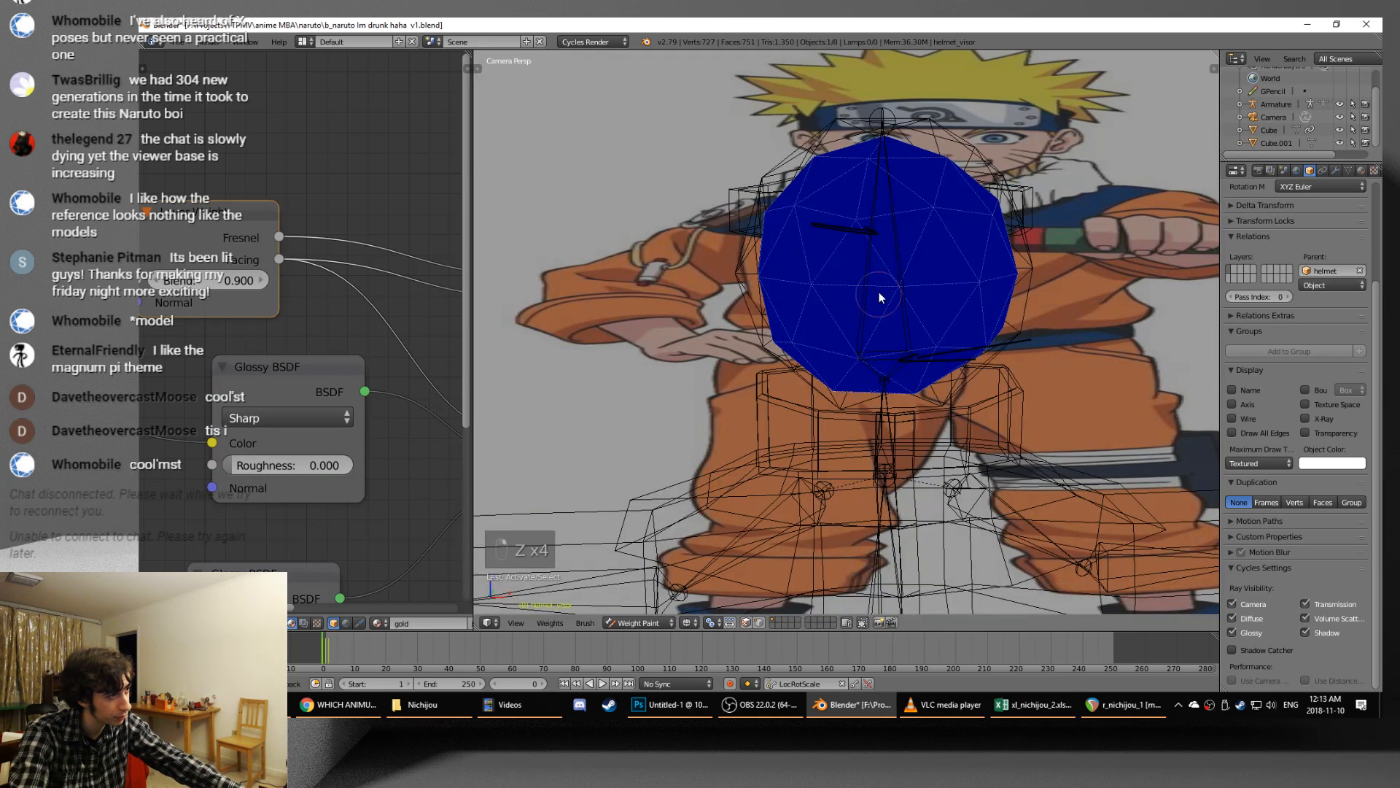
{"action": "key", "text": "z"}
{"action": "key", "text": "z"}
{"action": "key", "text": "z"}
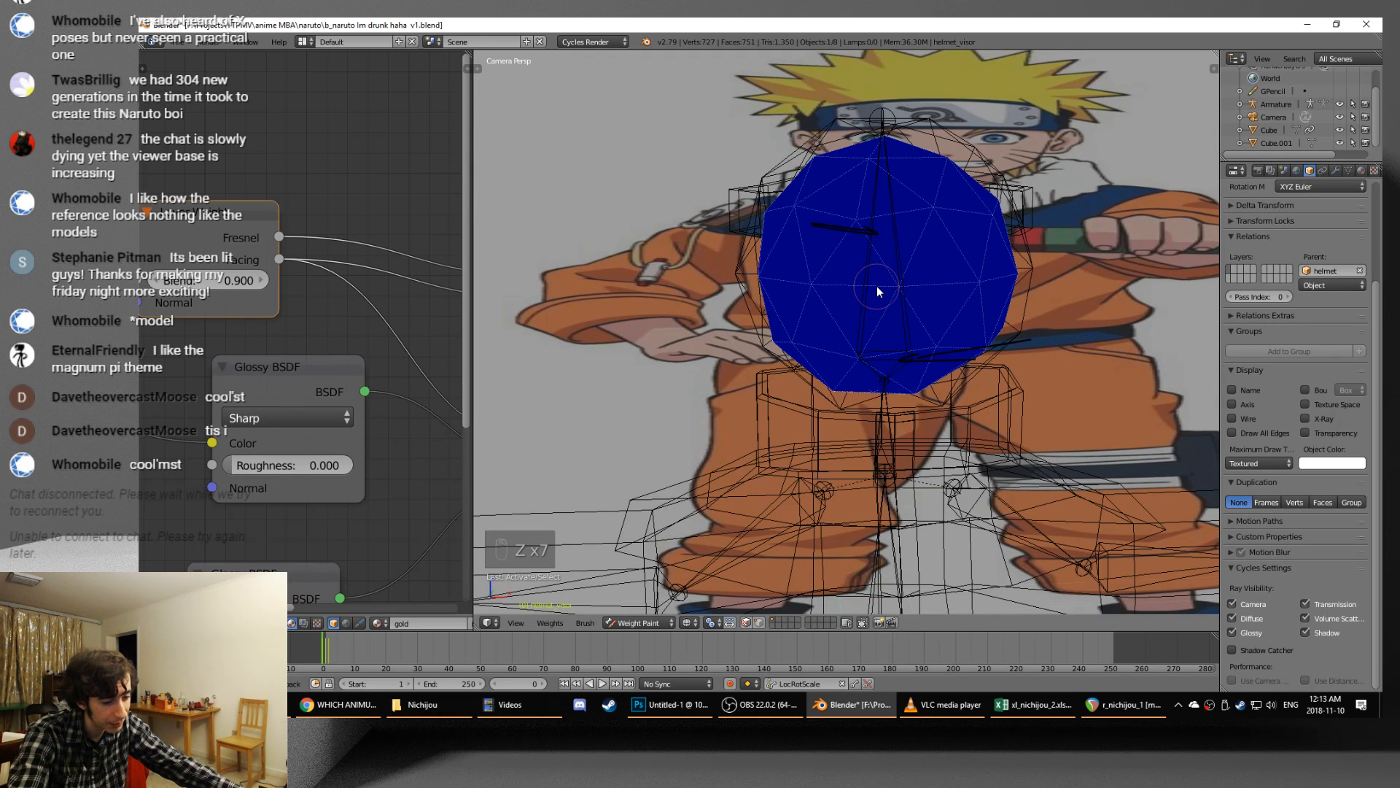
{"action": "left_click", "coordinate": [656, 619]}
{"action": "left_click", "coordinate": [642, 529]}
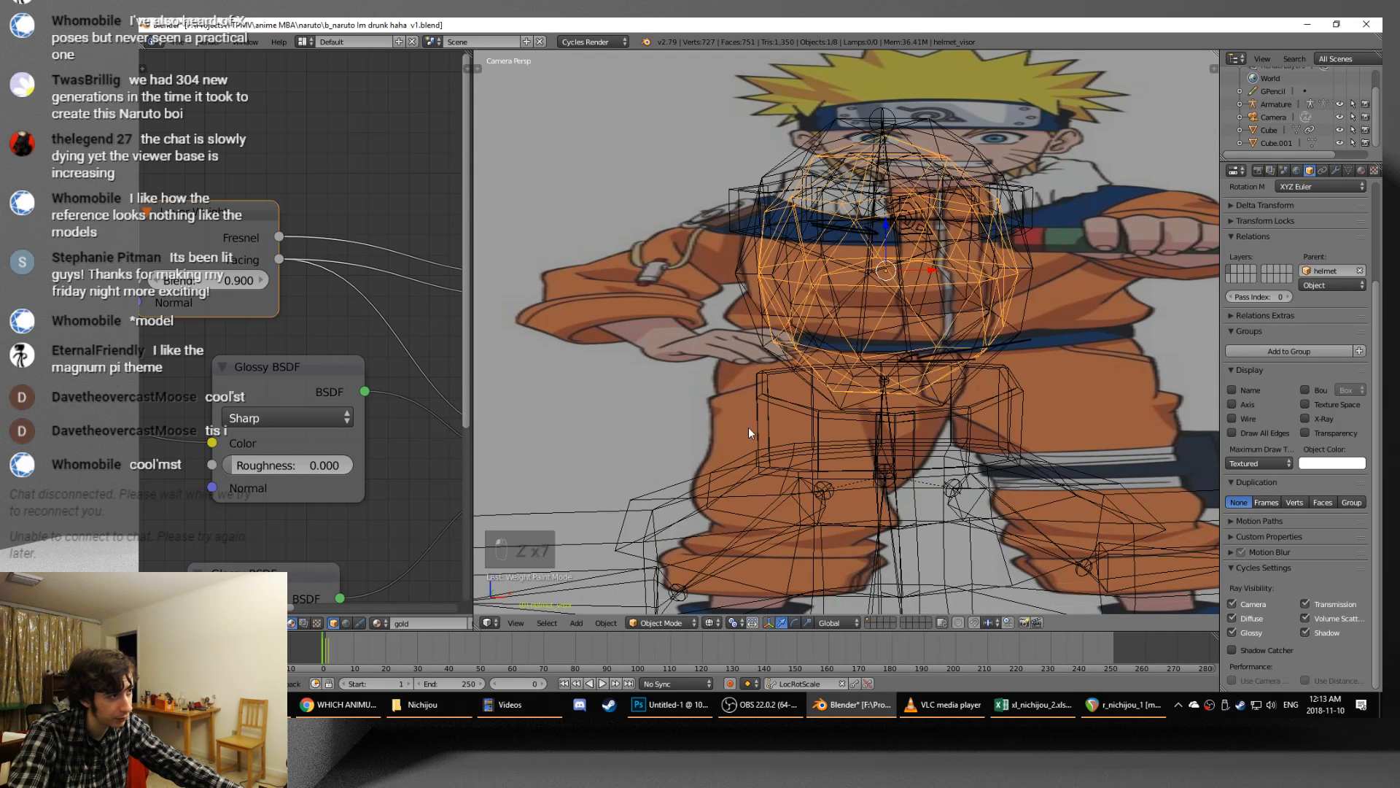
- Select the face plane Cube hidden inside the helmet in the wireframe camera view
{"action": "right_click", "coordinate": [877, 321]}
{"action": "right_click", "coordinate": [876, 315]}
{"action": "right_click", "coordinate": [886, 297]}
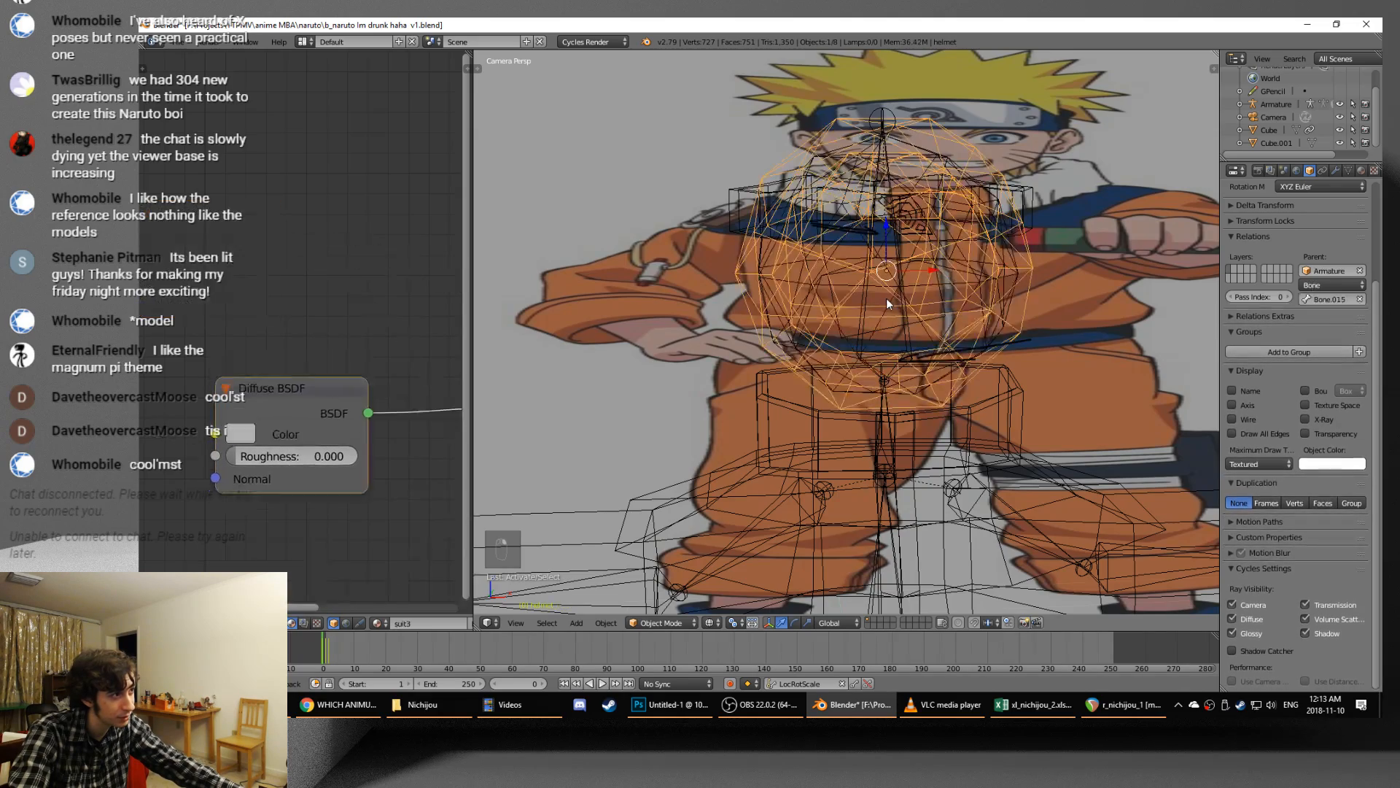
{"action": "right_click", "coordinate": [886, 297]}
{"action": "scroll", "coordinate": [886, 298], "scroll_direction": "up", "scroll_amount": 6}
{"action": "right_click", "coordinate": [881, 290]}
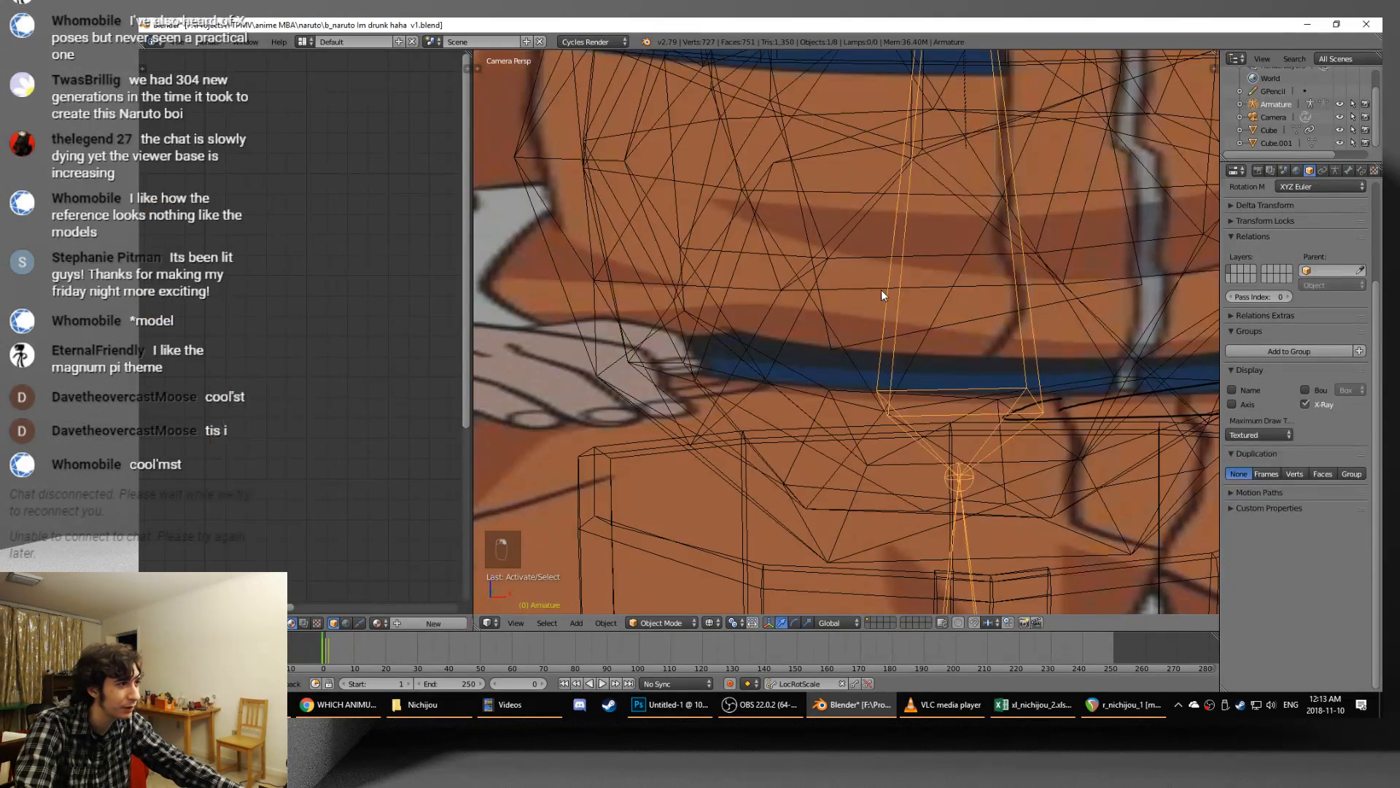
{"action": "right_click", "coordinate": [881, 286]}
{"action": "right_click", "coordinate": [873, 342]}
{"action": "scroll", "coordinate": [872, 342], "scroll_direction": "down", "scroll_amount": 3}
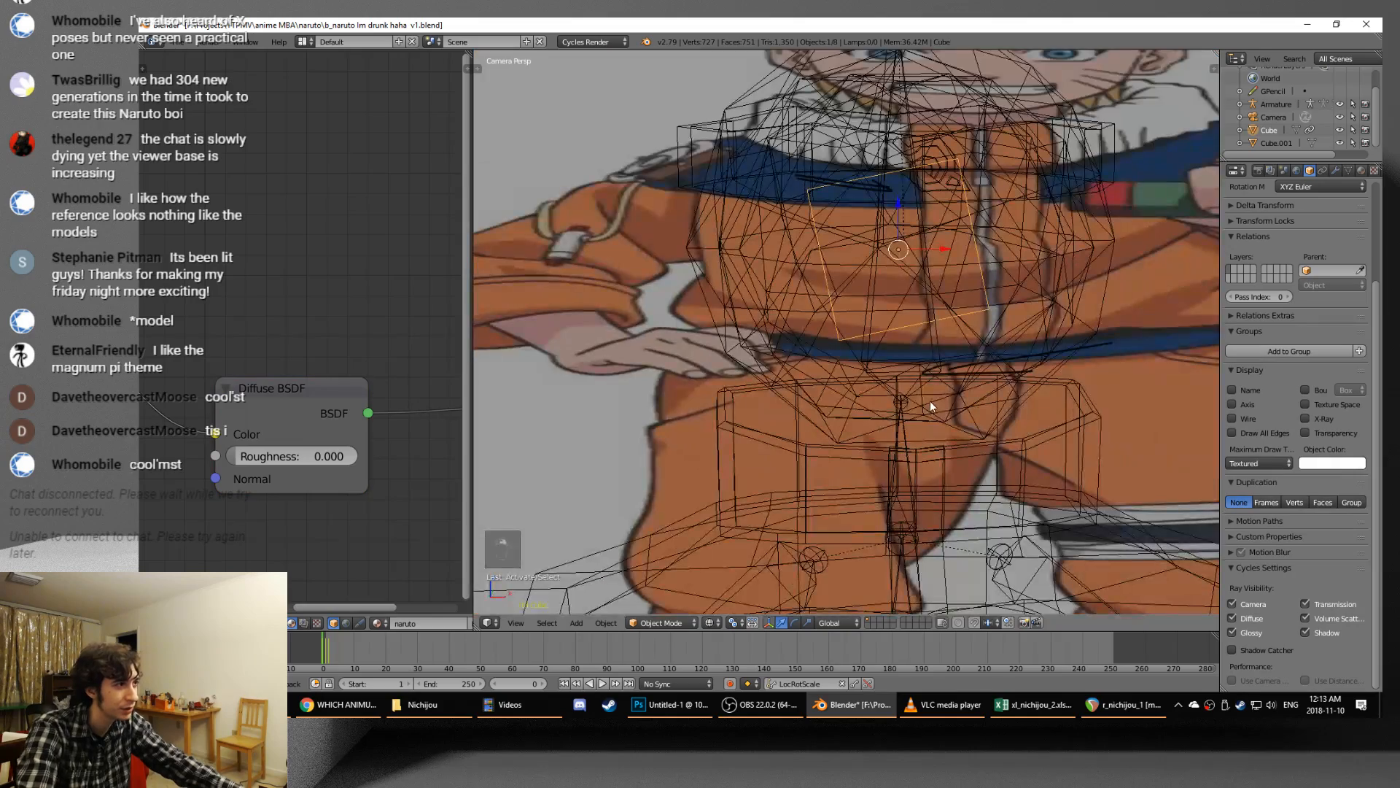
- Preview the selected face plane behind the visor in rendered shading and return to wireframe
{"action": "key", "text": "shift+x"}
{"action": "key", "text": "shift+z"}
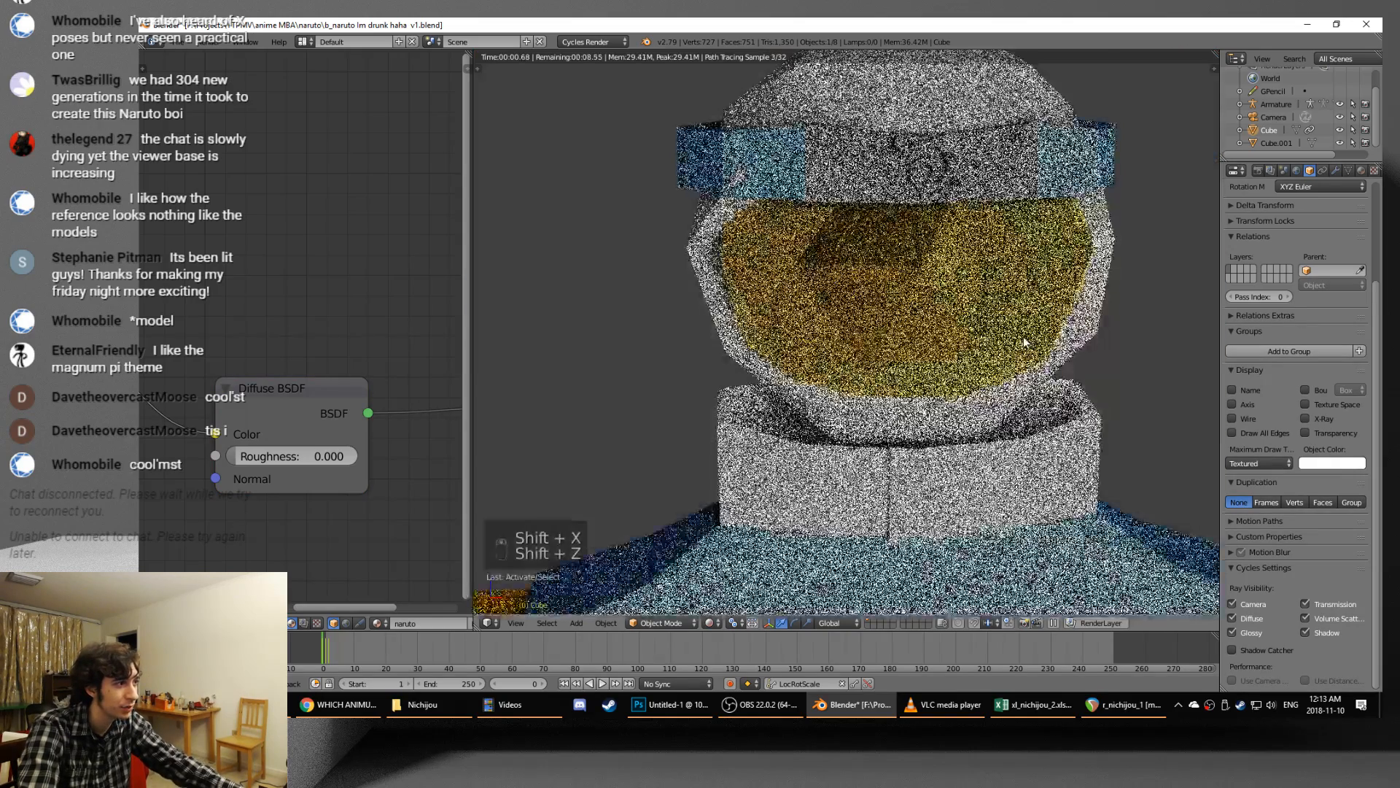
{"action": "key", "text": "z"}
{"action": "key", "text": "z"}
{"action": "key", "text": "z"}
{"action": "key", "text": "z"}
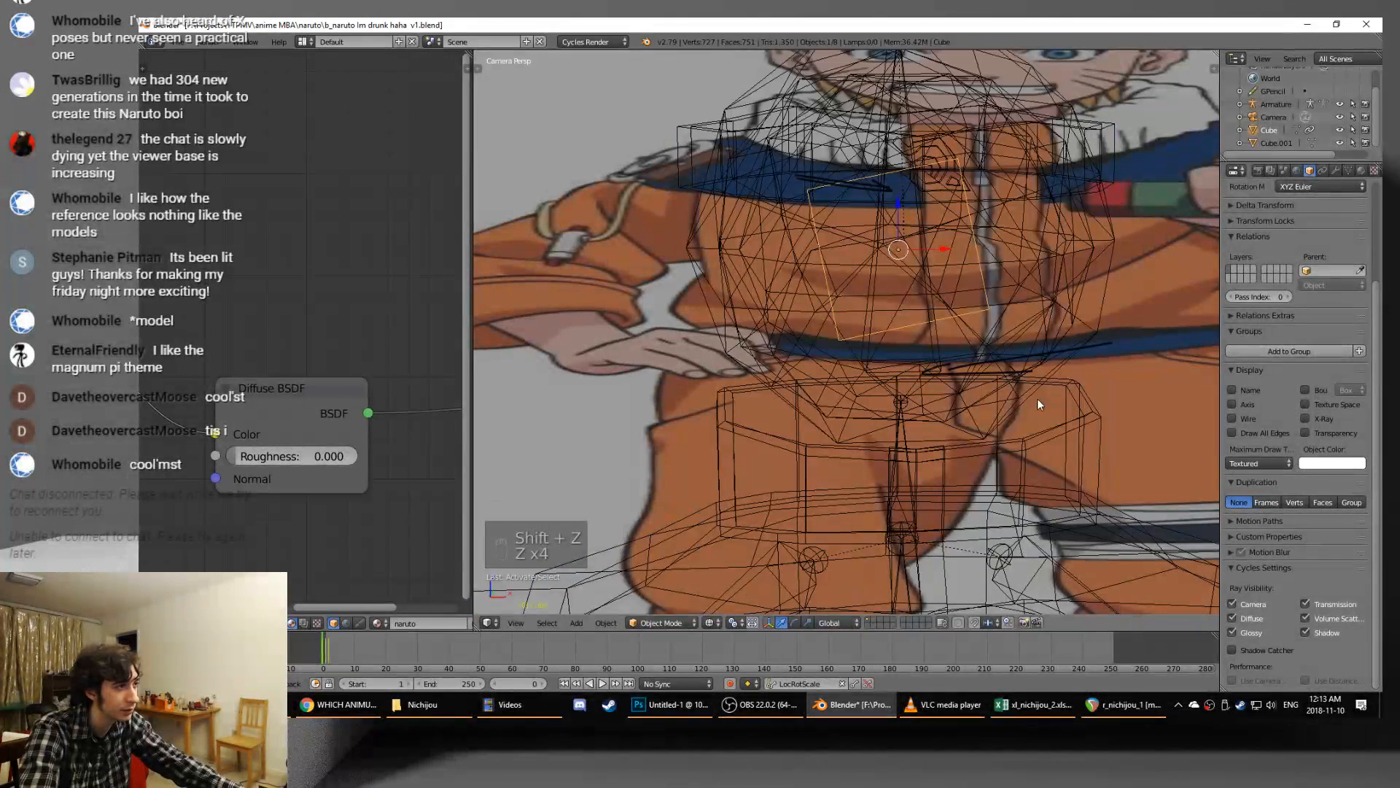
- Rotate the face plane until its edges stand upright in the camera view and scale it up inside the helmet
{"action": "key", "text": "r"}
{"action": "left_click", "coordinate": [1129, 278]}
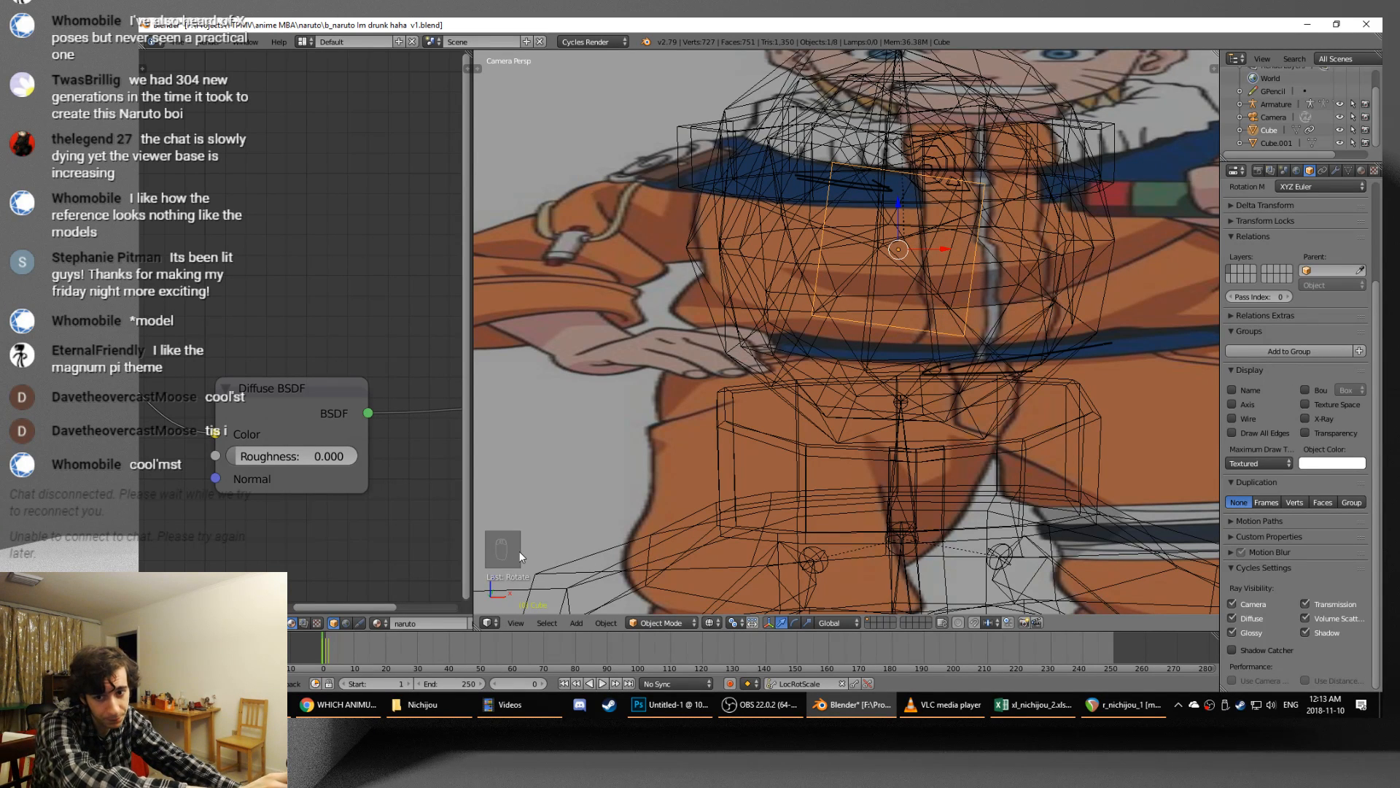
{"action": "key", "text": "t"}
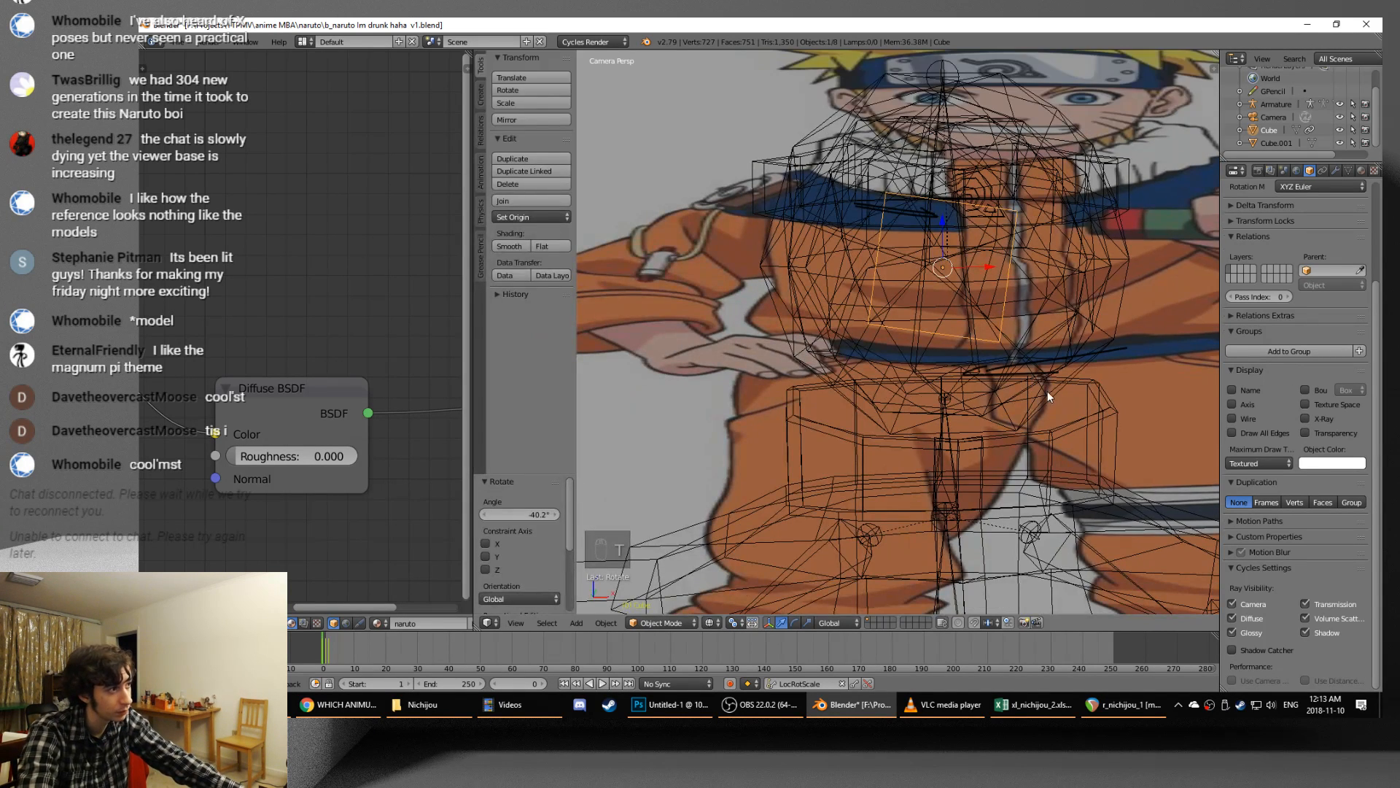
{"action": "key", "text": "t"}
{"action": "key", "text": "r"}
{"action": "left_click", "coordinate": [1067, 381]}
{"action": "key", "text": "s"}
{"action": "left_click", "coordinate": [1168, 395]}
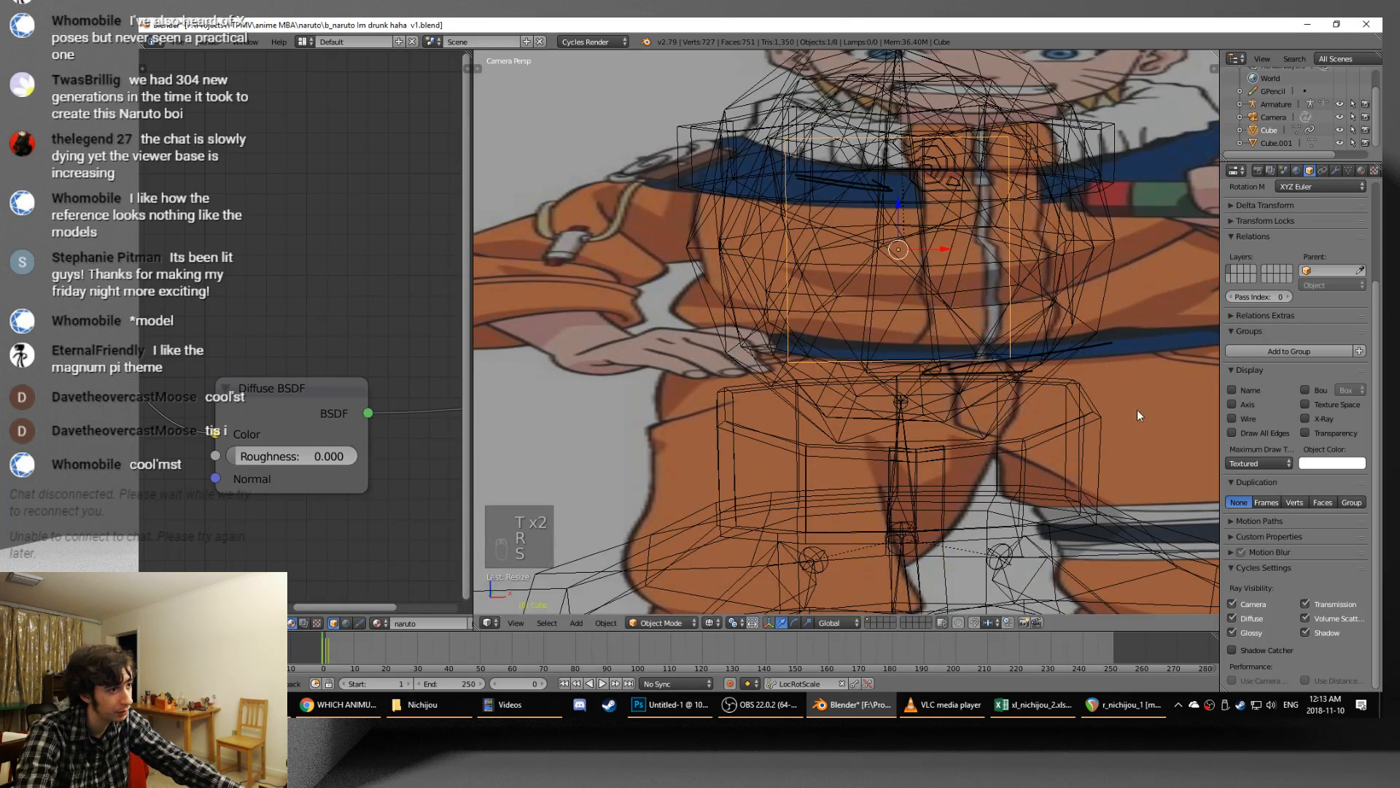
- Check the straightened face plane through the visor in rendered shading and return to solid shading
{"action": "key", "text": "shift+z"}
{"action": "key", "text": "z"}
{"action": "key", "text": "z"}
{"action": "key", "text": "z"}
{"action": "key", "text": "shift+z"}
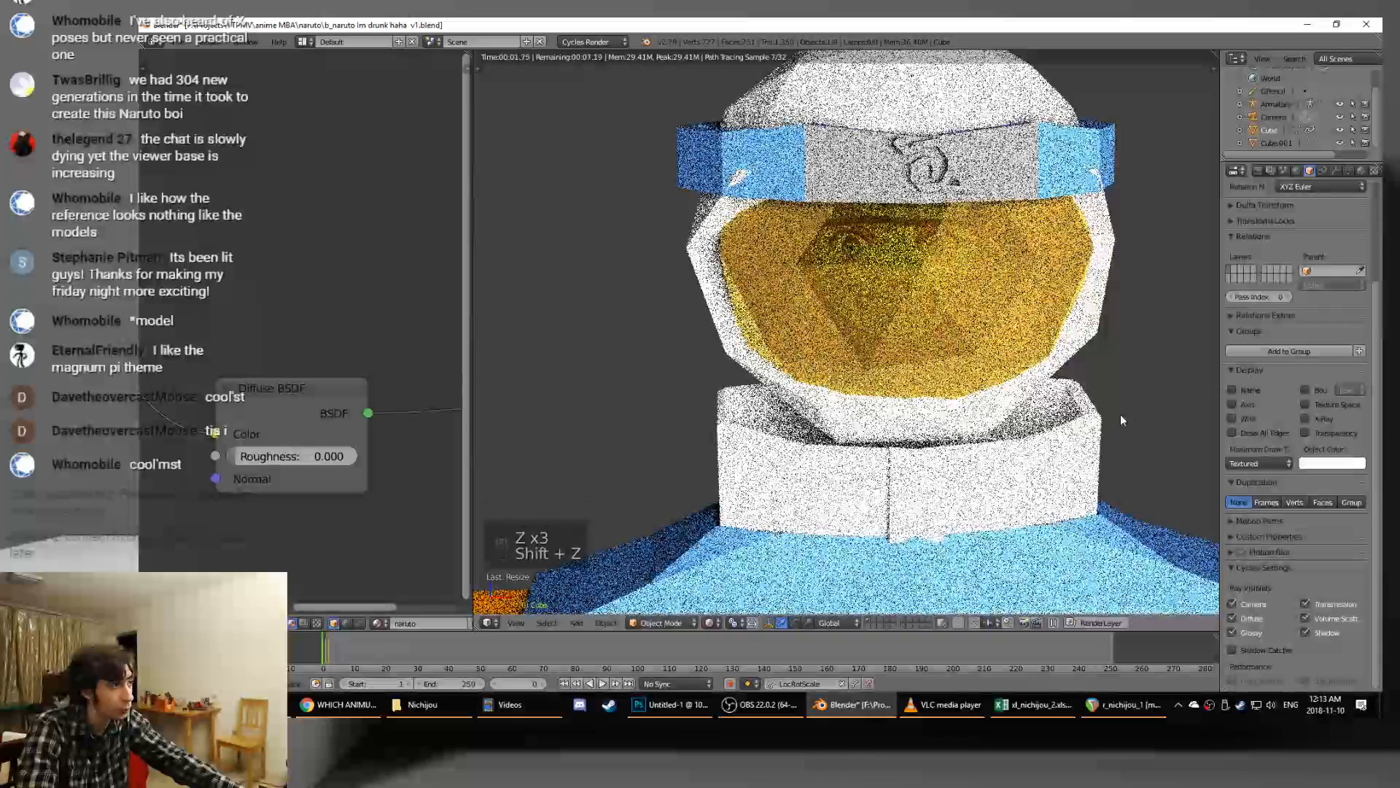
{"action": "key", "text": "shift+z"}
- Enlarge the face plane a bit more, leave the camera view and save over the existing blend file
{"action": "key", "text": "s"}
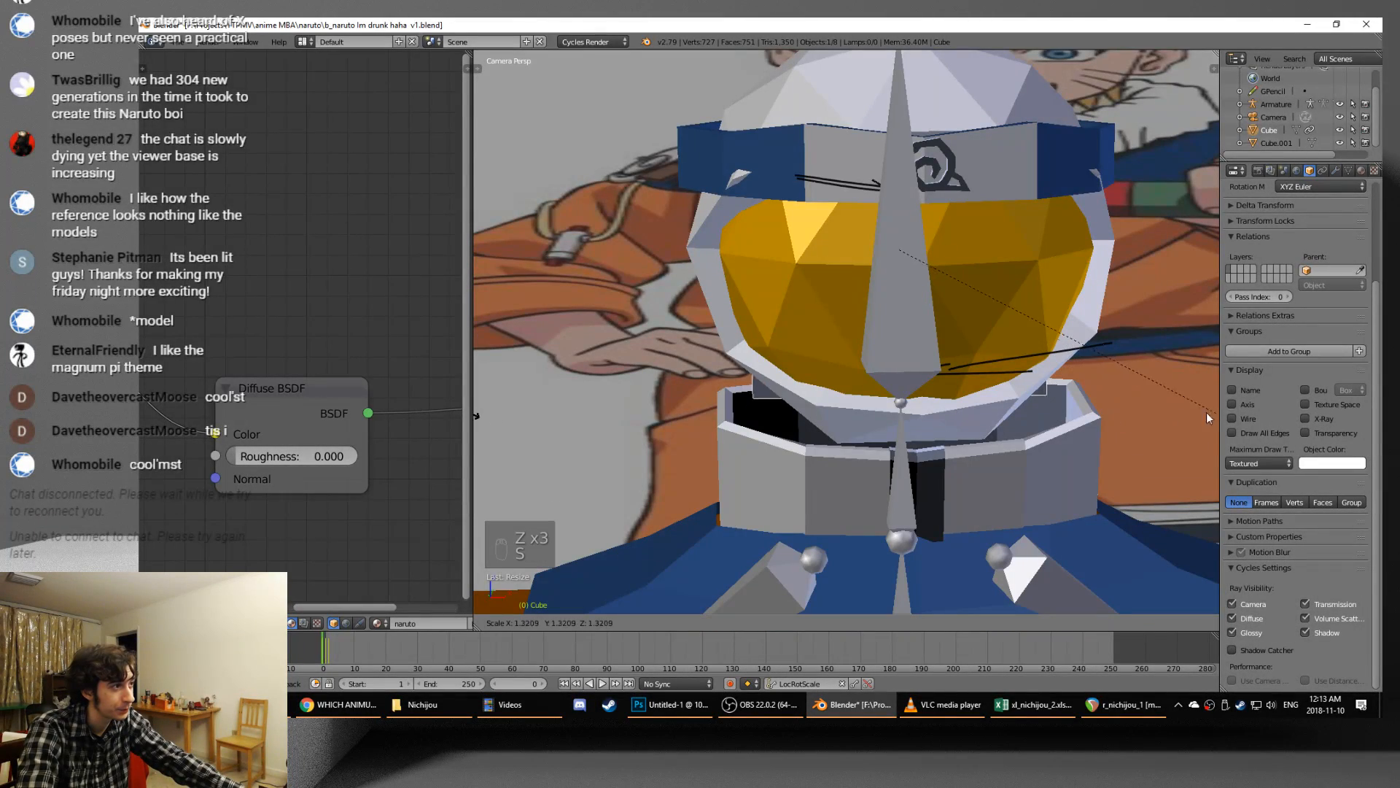
{"action": "left_click", "coordinate": [1183, 414]}
{"action": "key", "text": "ctrl+s"}
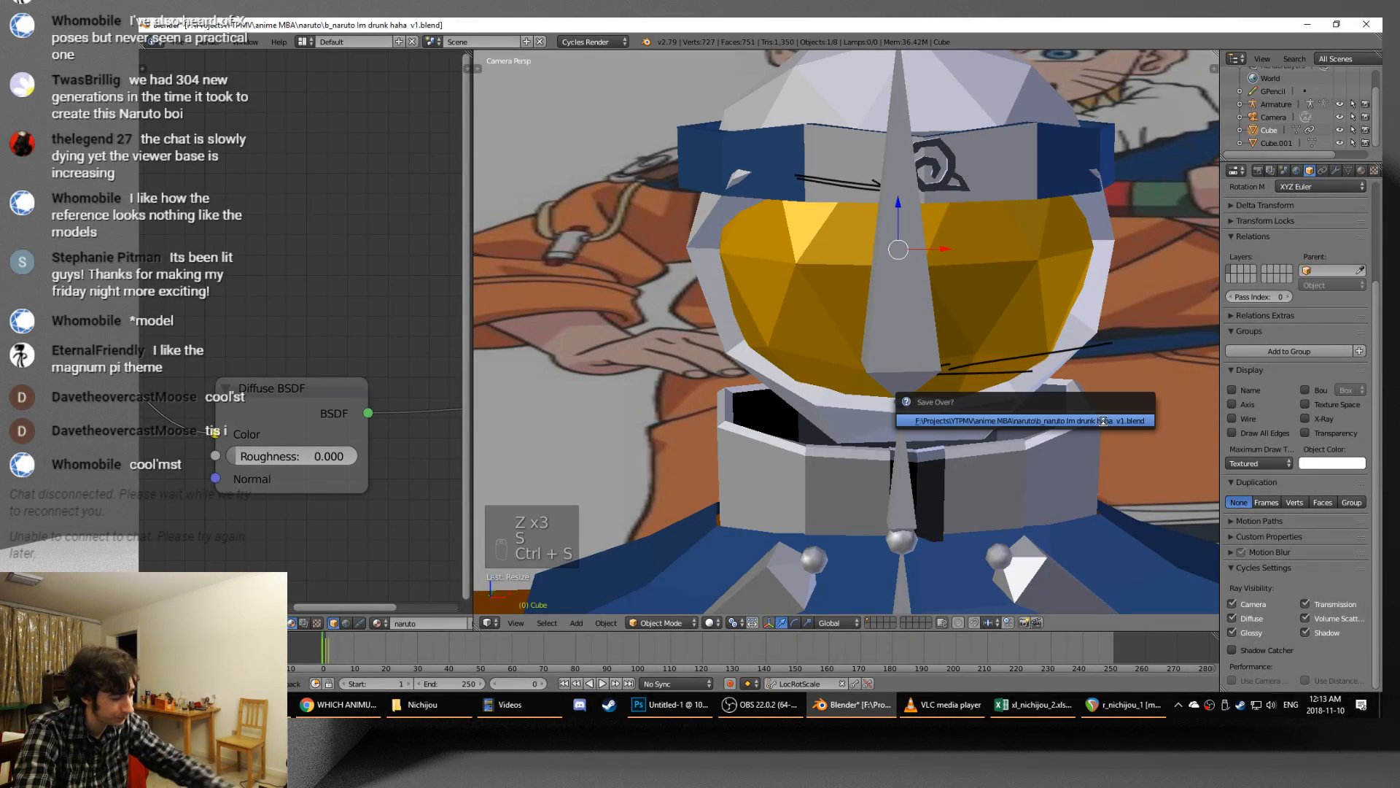
{"action": "left_click", "coordinate": [1102, 421]}
{"action": "key", "text": "KP_0"}
{"action": "key", "text": "ctrl+s"}
{"action": "left_click", "coordinate": [1103, 420]}
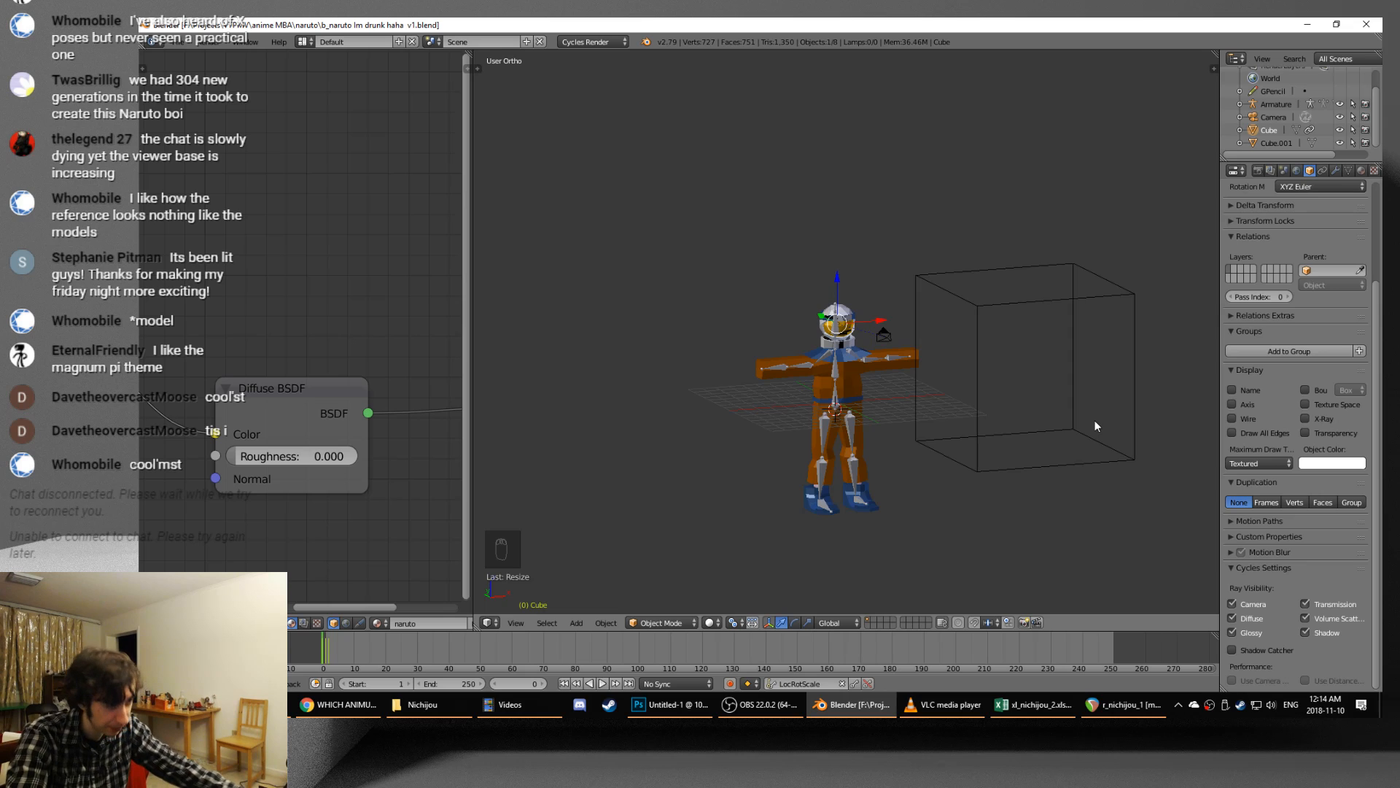
- Parent the face plane to the helmet using Object (Keep Transform)
{"action": "scroll", "coordinate": [1032, 461], "scroll_direction": "up", "scroll_amount": 2}
{"action": "key", "text": "z"}
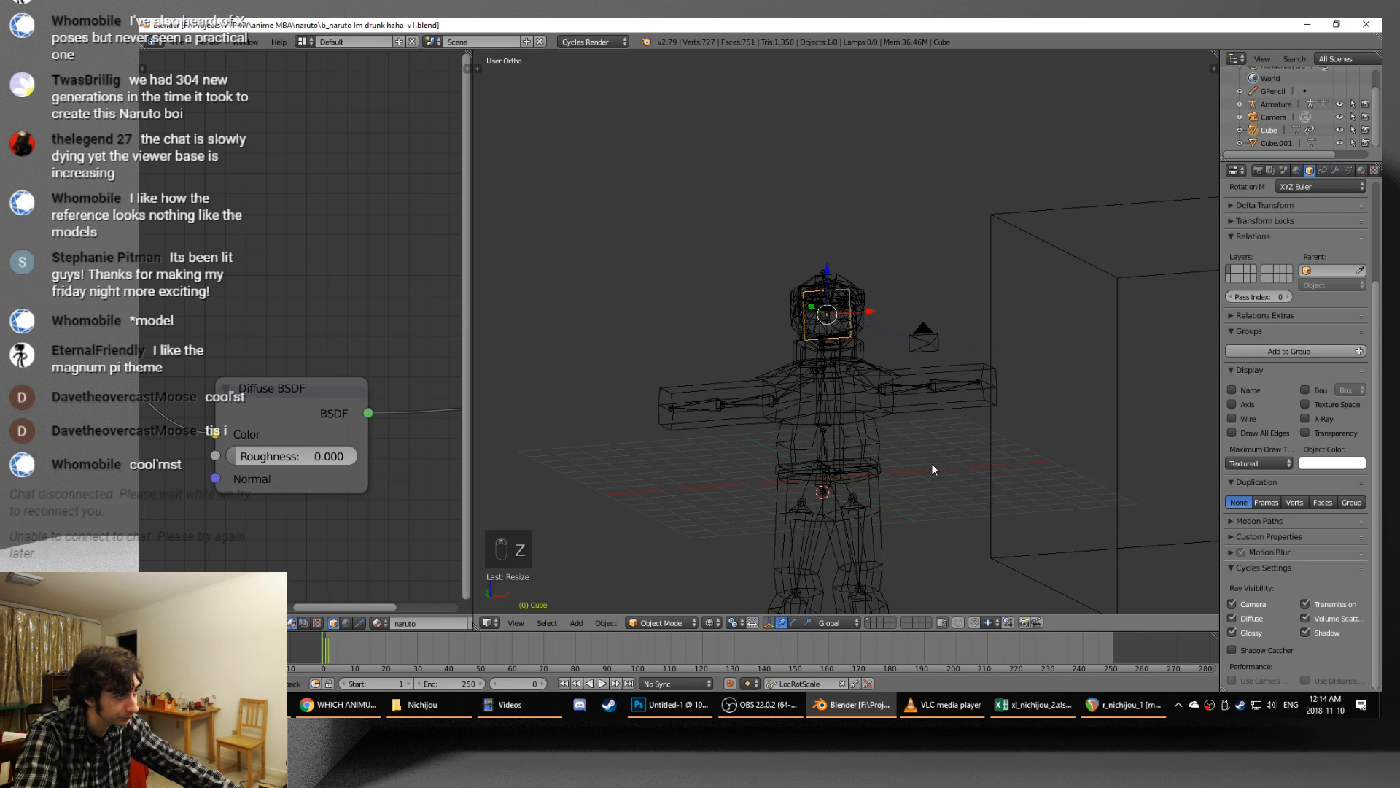
{"action": "key", "text": "z"}
{"action": "scroll", "coordinate": [905, 416], "scroll_direction": "up", "scroll_amount": 5}
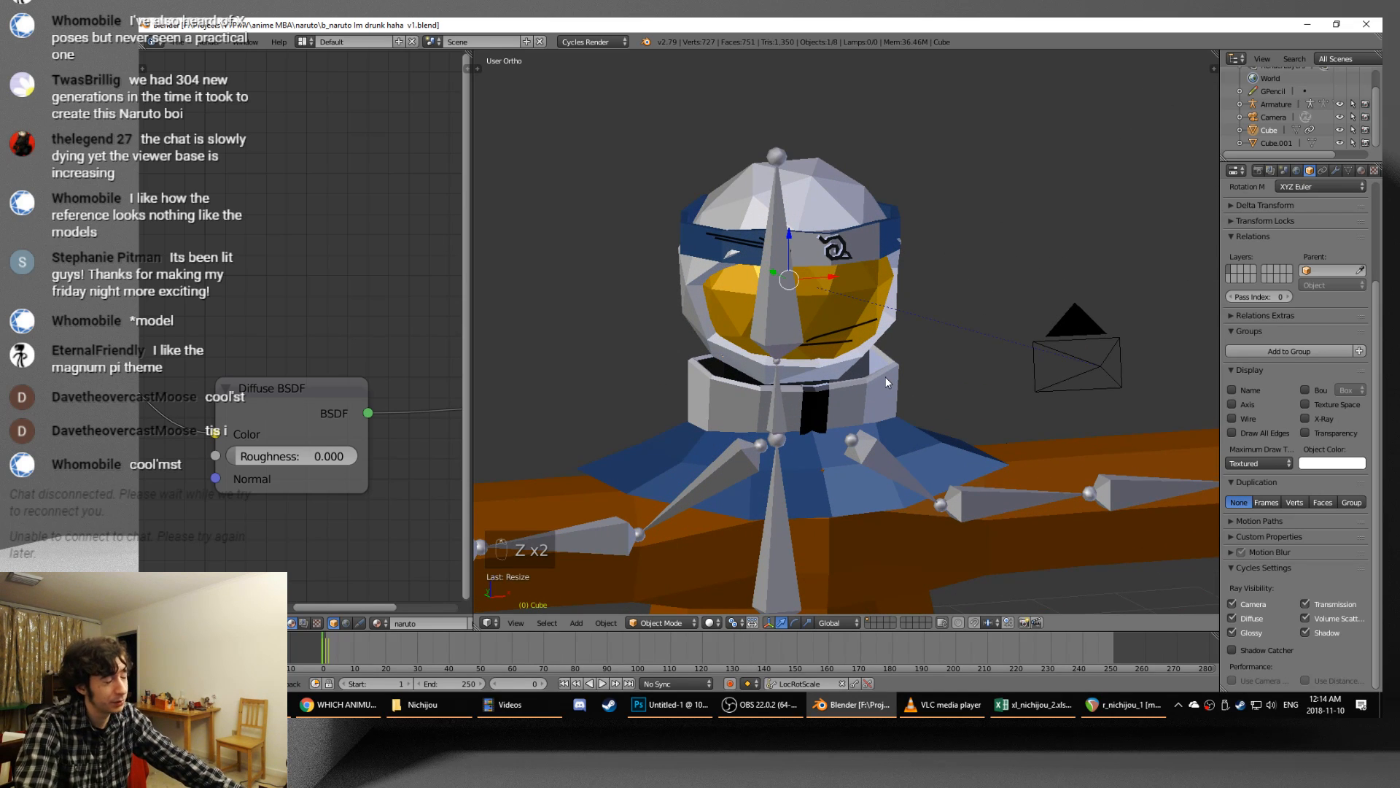
{"action": "right_click", "coordinate": [847, 178]}
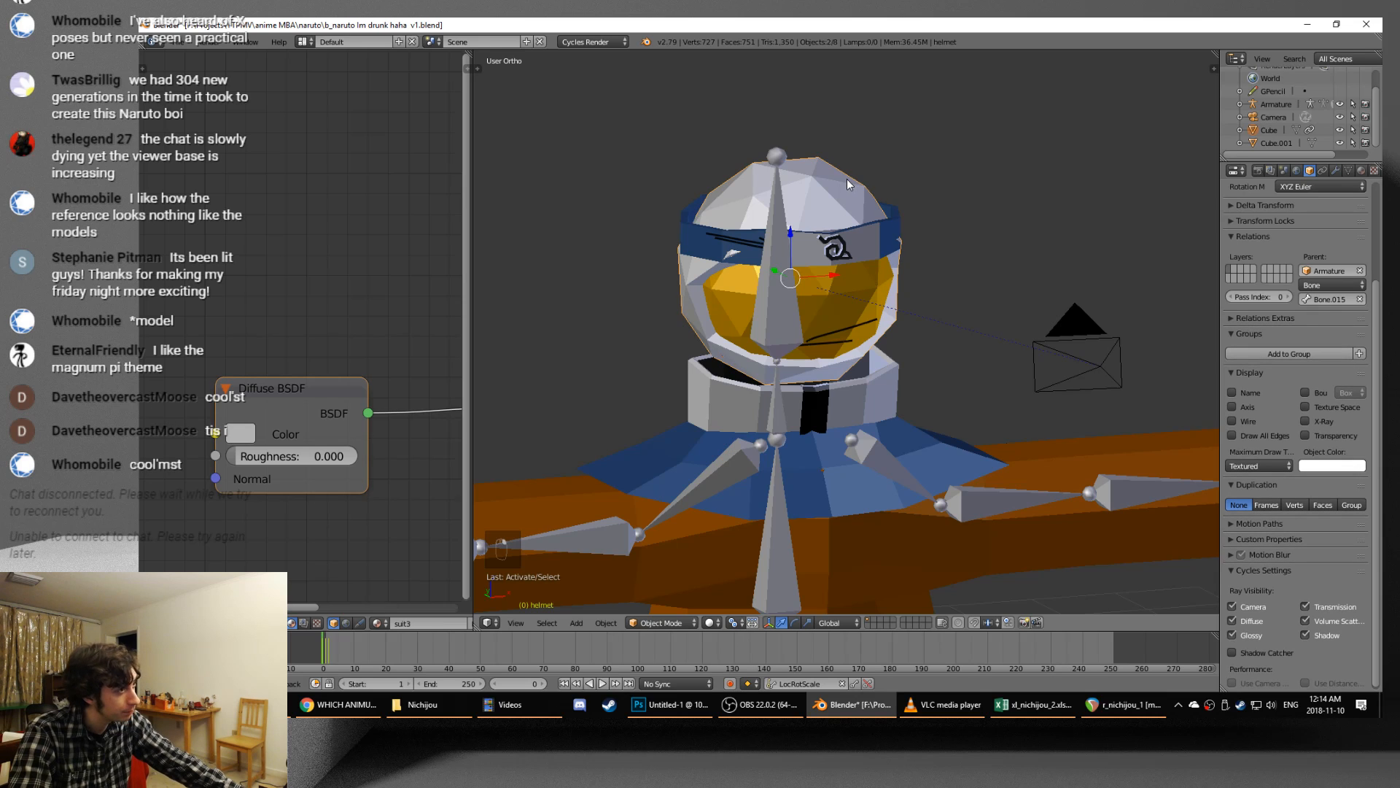
{"action": "key", "text": "ctrl+p"}
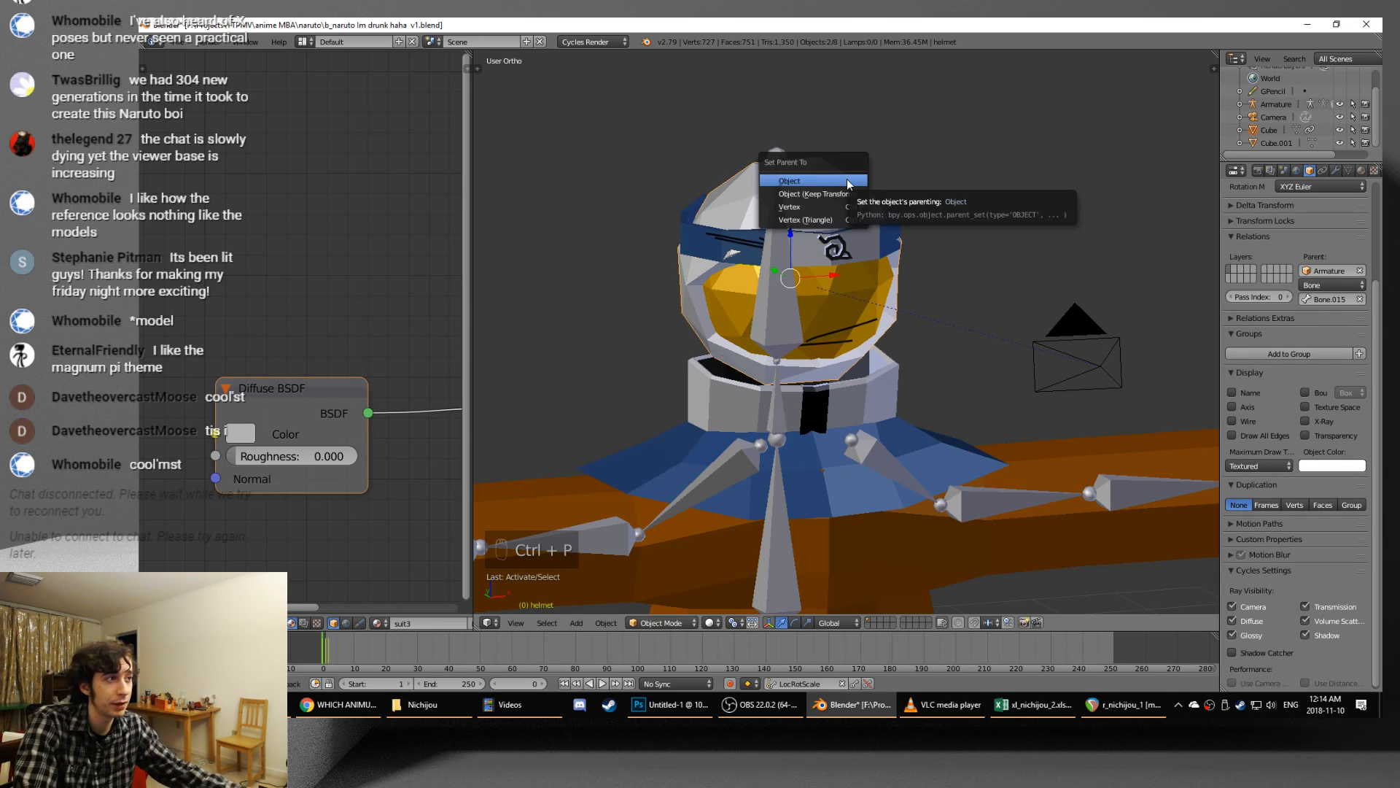
{"action": "left_click", "coordinate": [851, 191]}
- Try hiding the scene camera beside the helmet in wireframe shading and undo it
{"action": "key", "text": "z"}
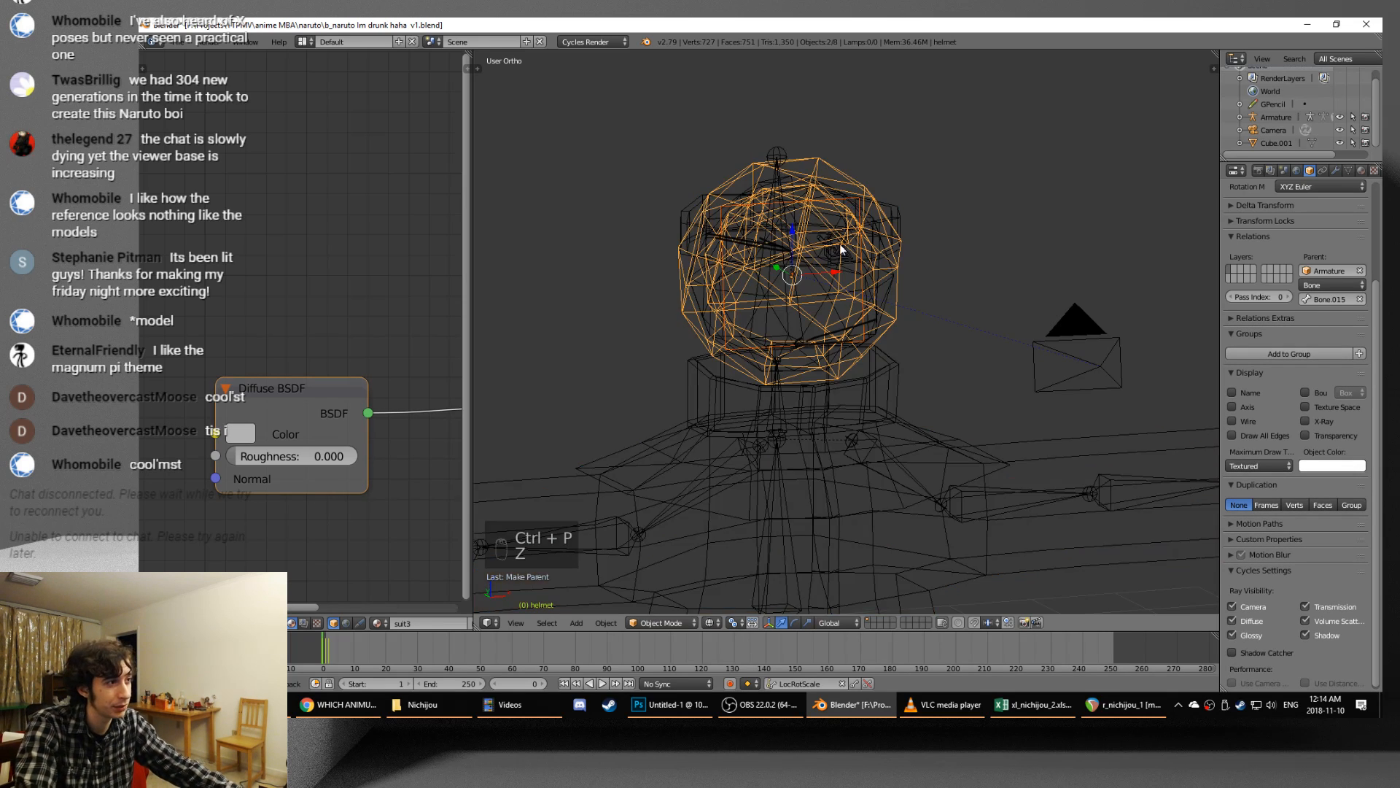
{"action": "right_click", "coordinate": [1043, 401]}
{"action": "key", "text": "h"}
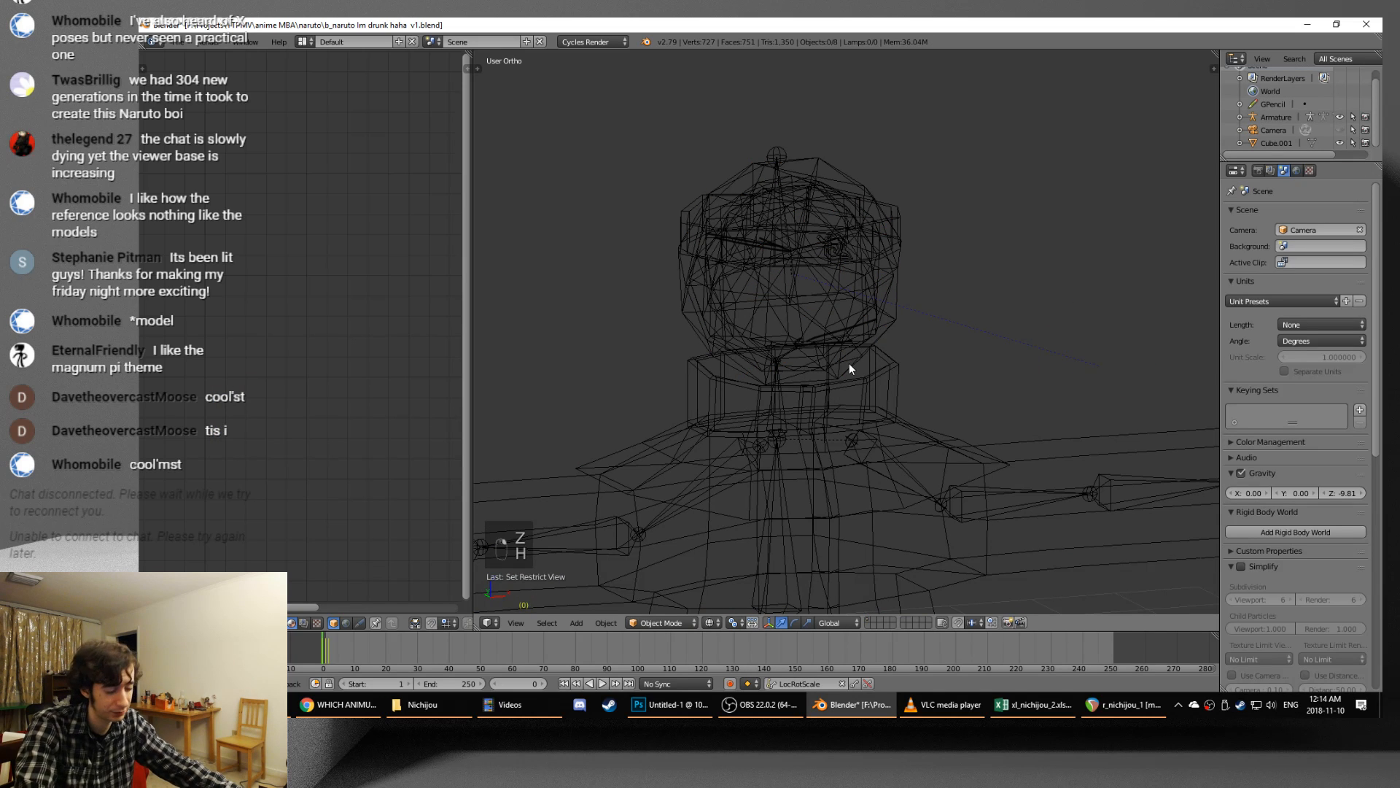
{"action": "key", "text": "ctrl+z"}
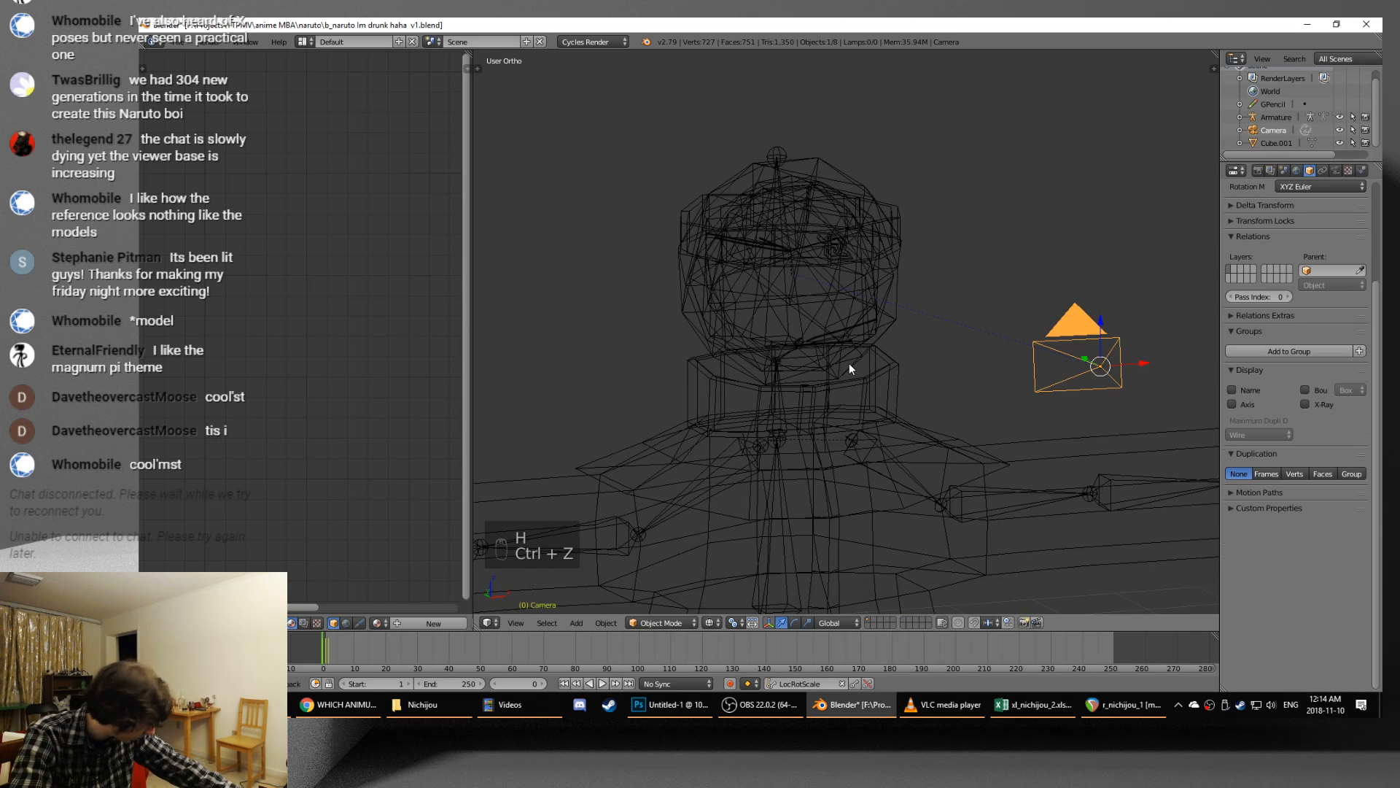
{"action": "key", "text": "g"}
{"action": "right_click", "coordinate": [692, 394]}
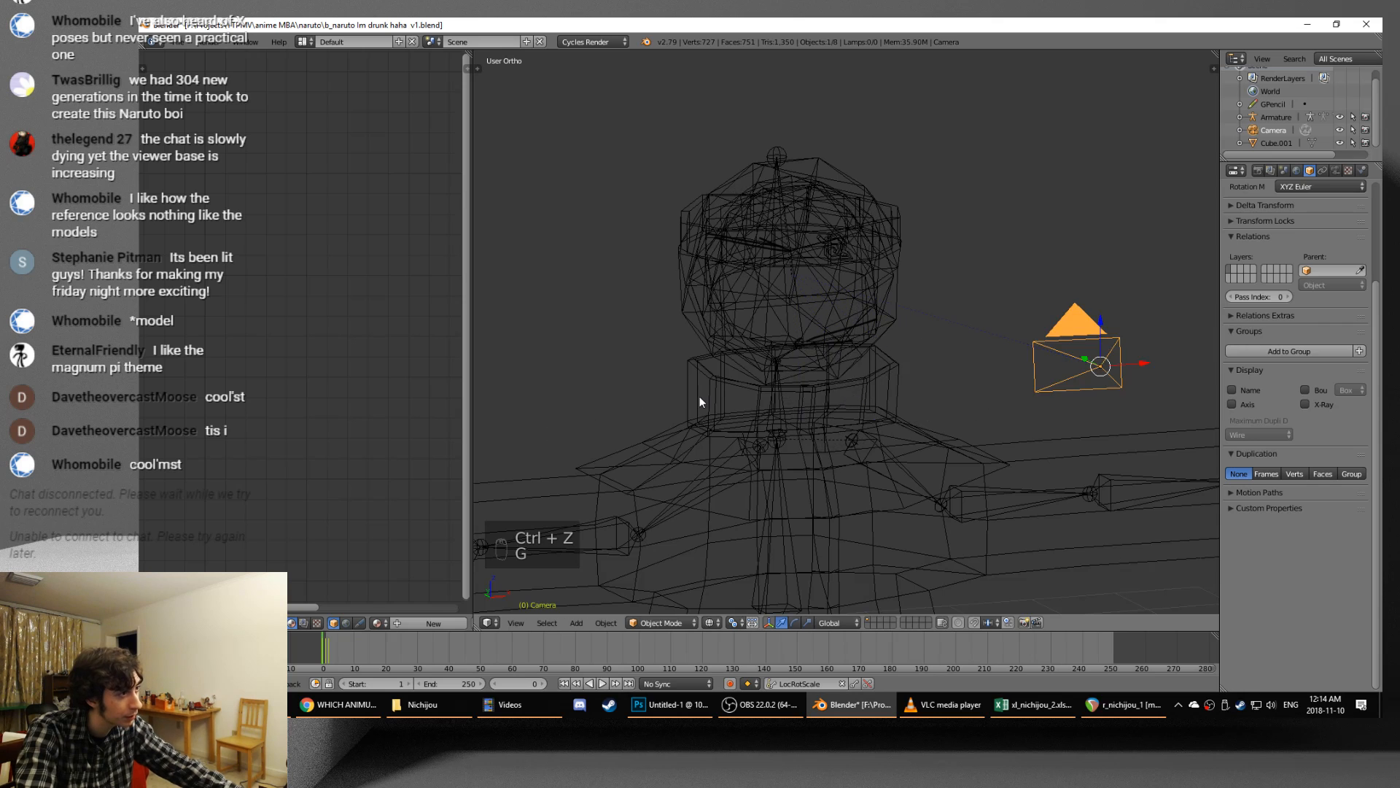
- Move the scene camera freehand and return the viewport to solid shading
{"action": "key", "text": "z"}
{"action": "key", "text": "z"}
{"action": "key", "text": "g"}
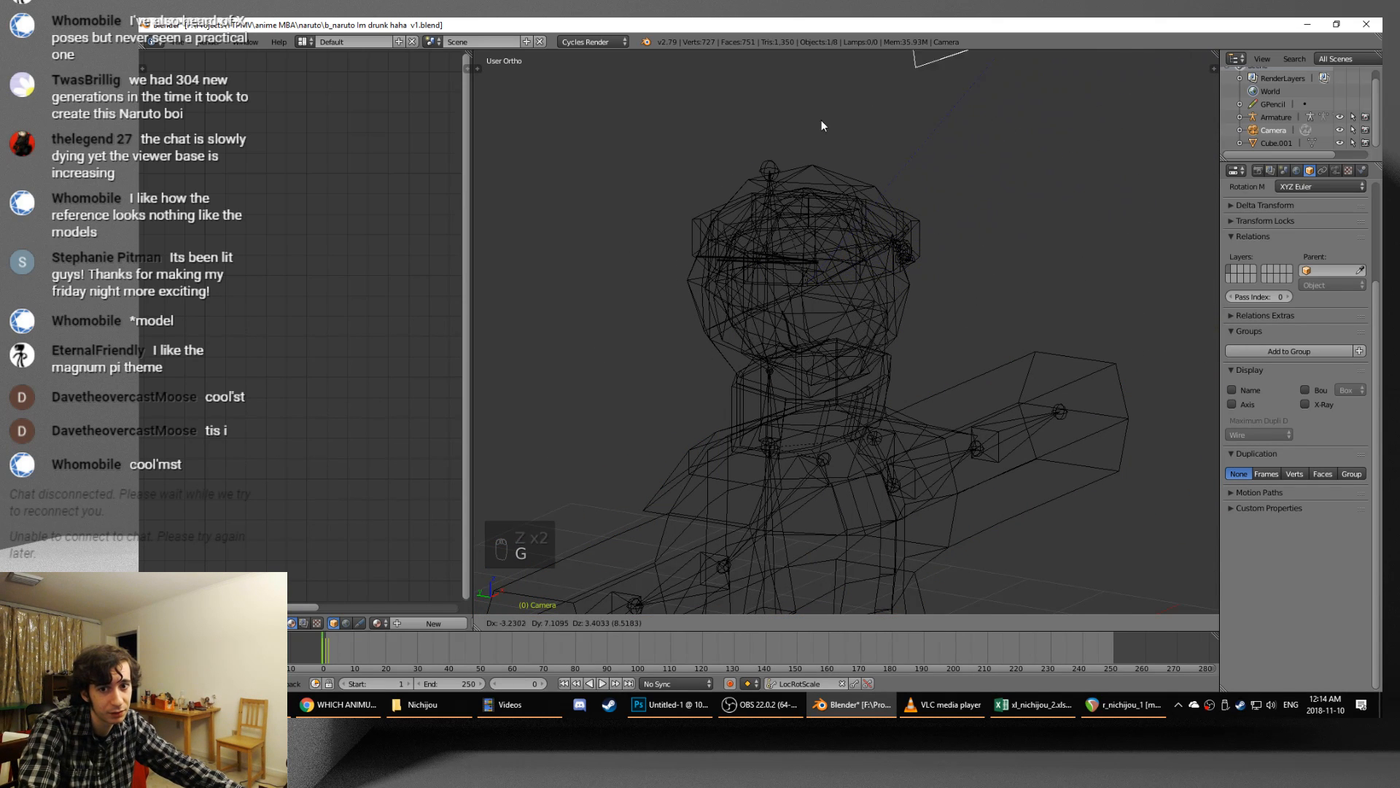
{"action": "left_click", "coordinate": [1106, 318]}
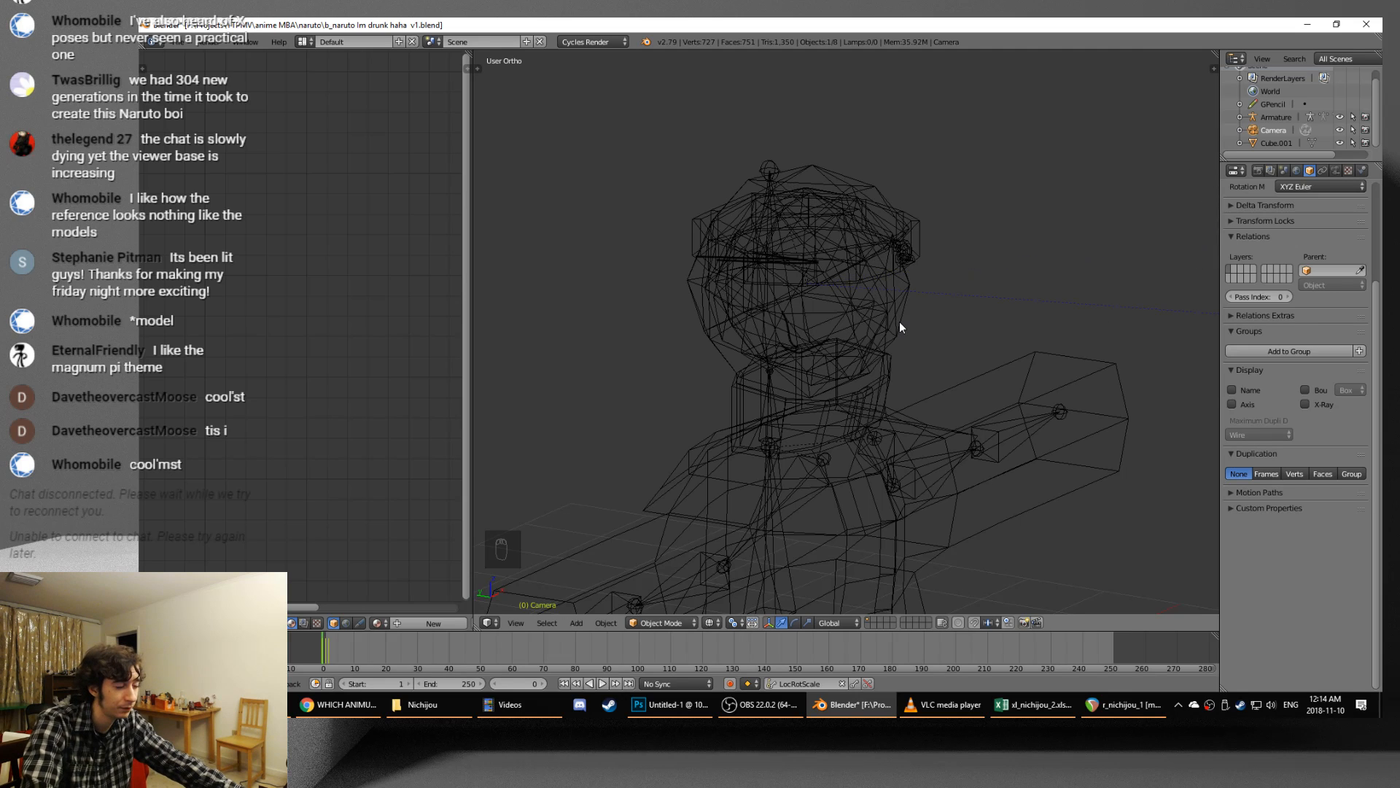
{"action": "key", "text": "z"}
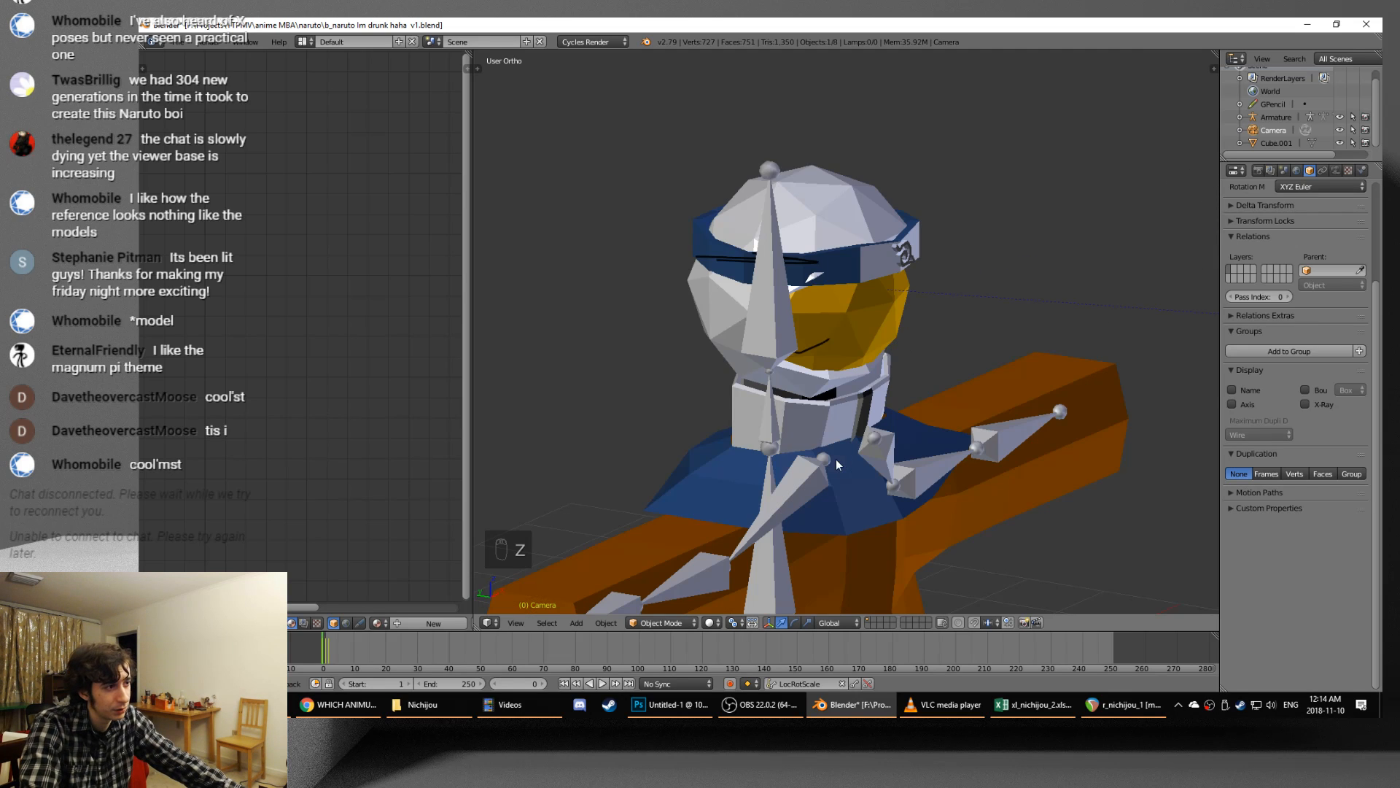
- Select the armature and switch it to Pose Position in its armature data settings
{"action": "right_click", "coordinate": [781, 330]}
{"action": "right_click", "coordinate": [781, 328]}
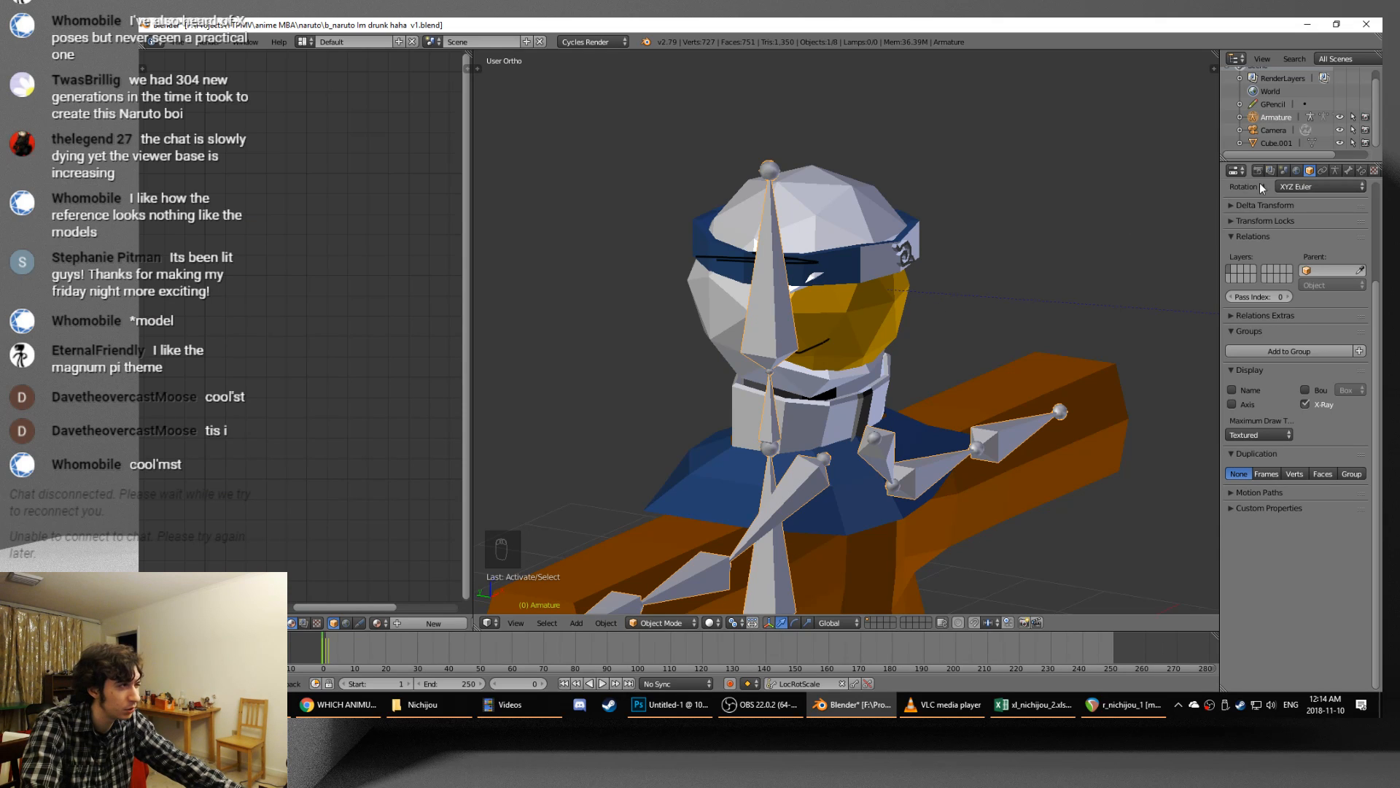
{"action": "left_click", "coordinate": [1348, 171]}
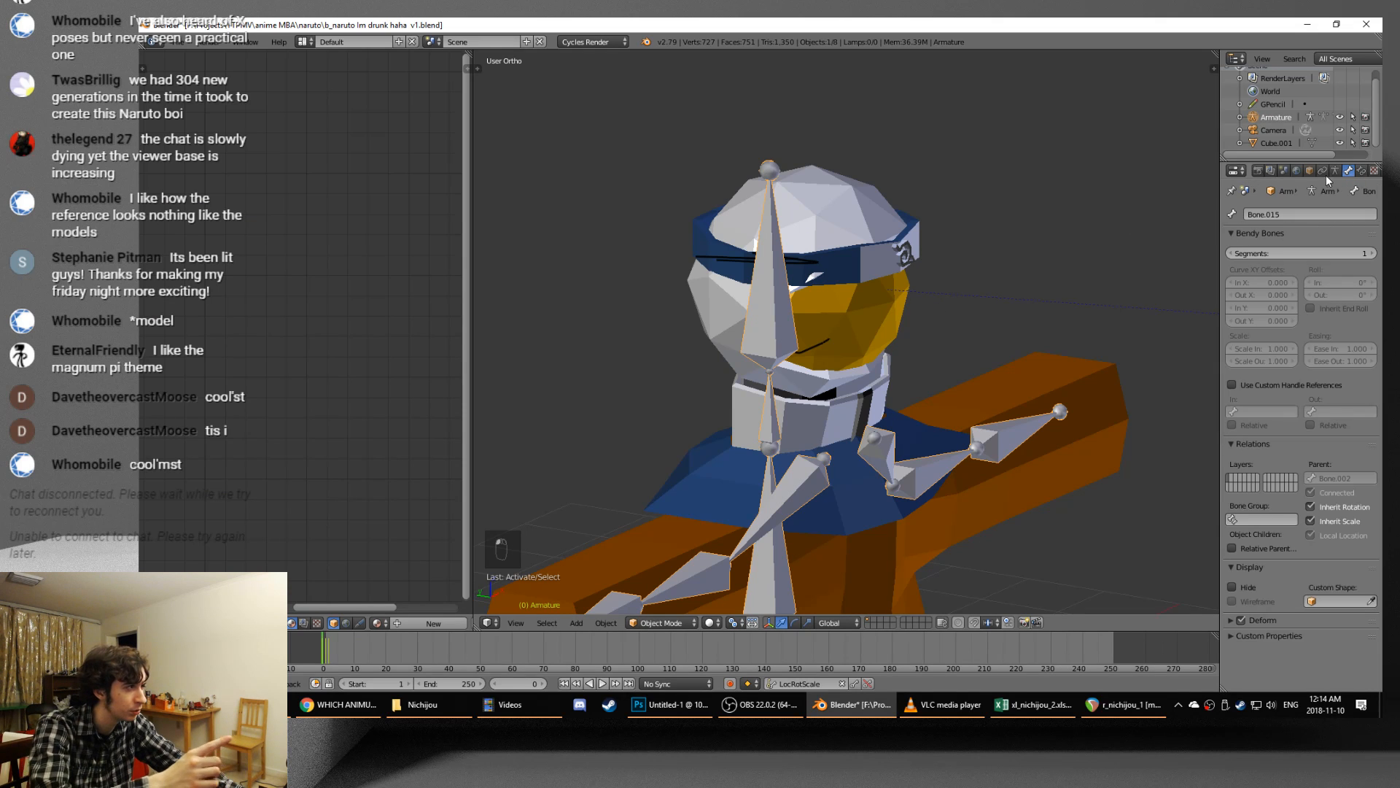
{"action": "left_click", "coordinate": [1334, 173]}
{"action": "left_click", "coordinate": [1281, 253]}
- Try rotating the spine bone Bone.001 in Pose Mode to test how the body and collar follow
{"action": "middle_click_drag", "start_coordinate": [1092, 301], "coordinate": [833, 282]}
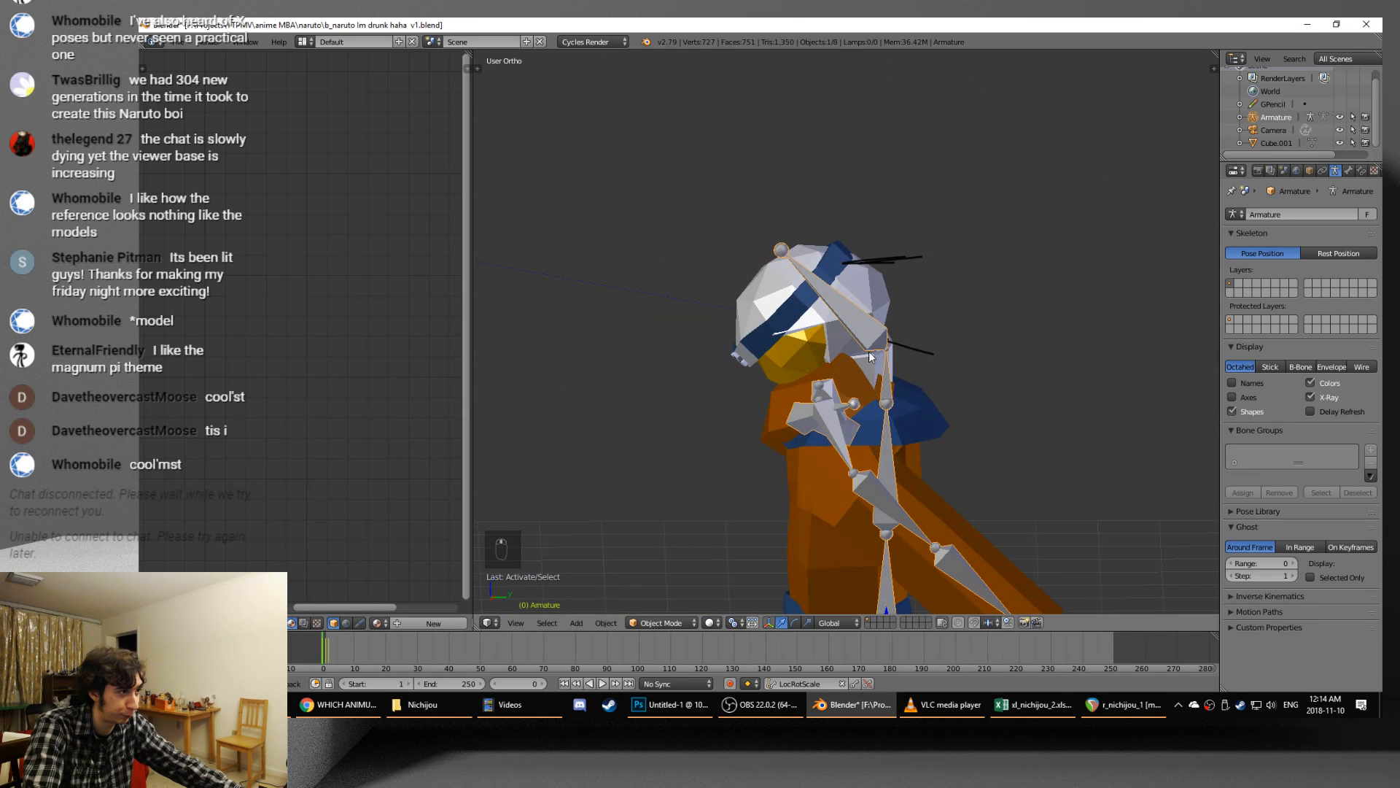
{"action": "key", "text": "ctrl+Tab"}
{"action": "key", "text": "r"}
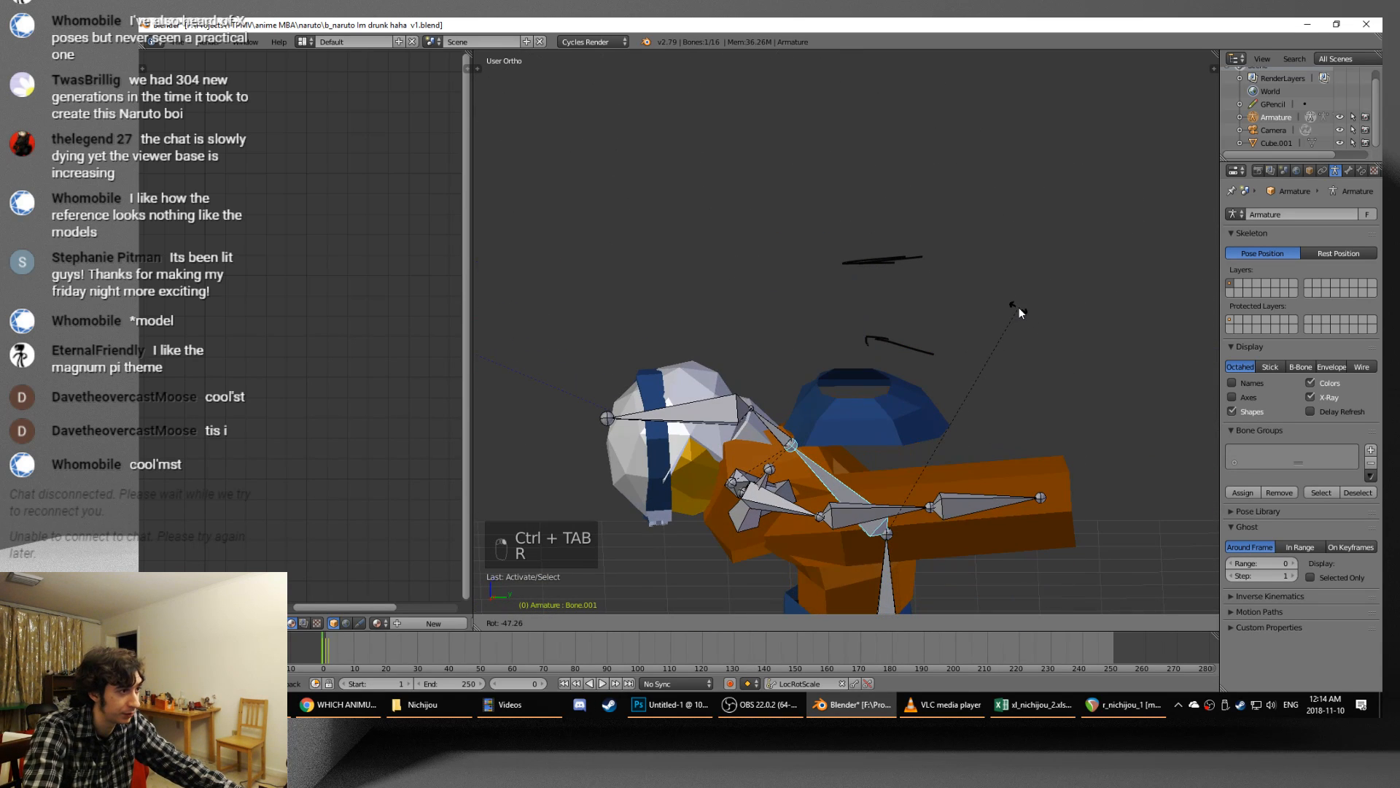
{"action": "right_click", "coordinate": [1018, 308]}
- Select the naruto body and examine its mesh around the collar in Edit Mode
{"action": "right_click", "coordinate": [935, 436]}
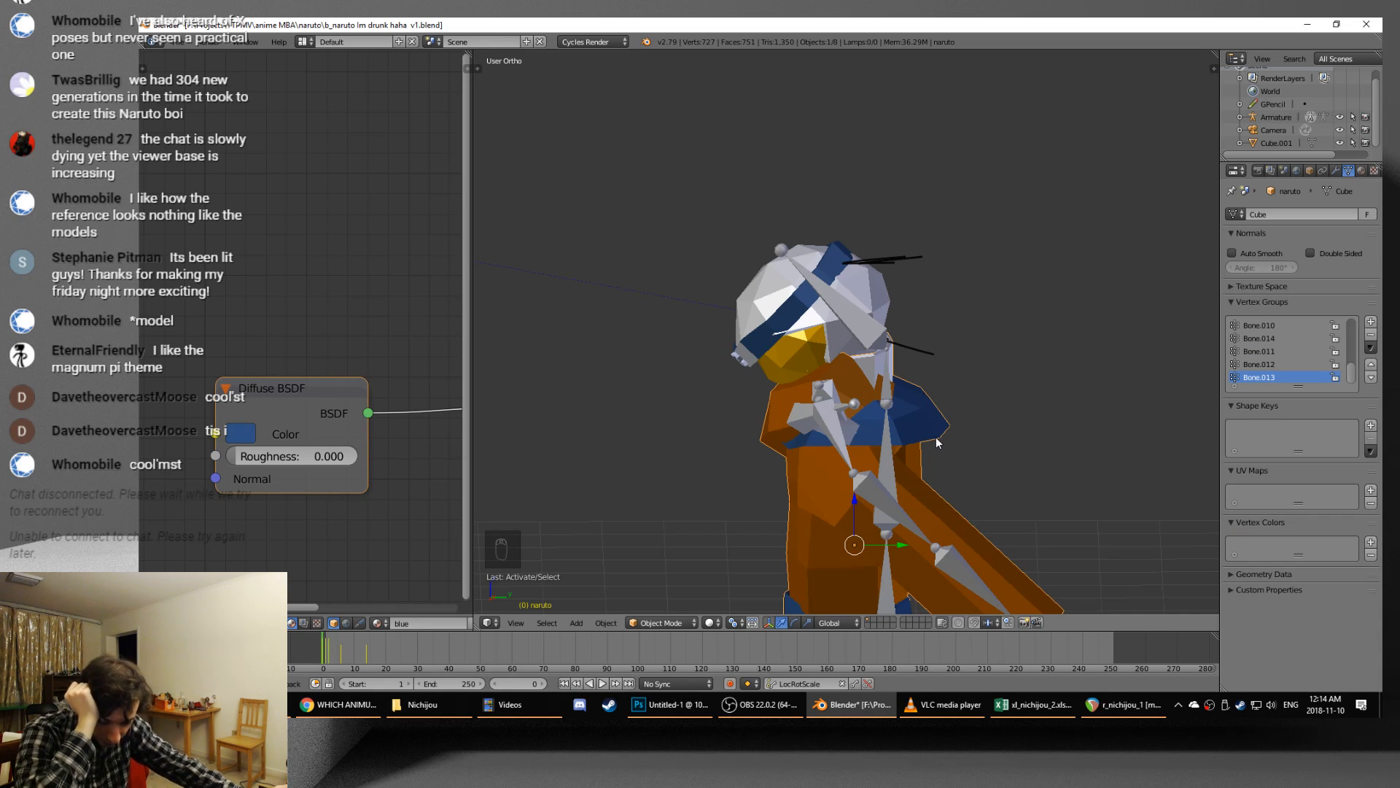
{"action": "key", "text": "Tab"}
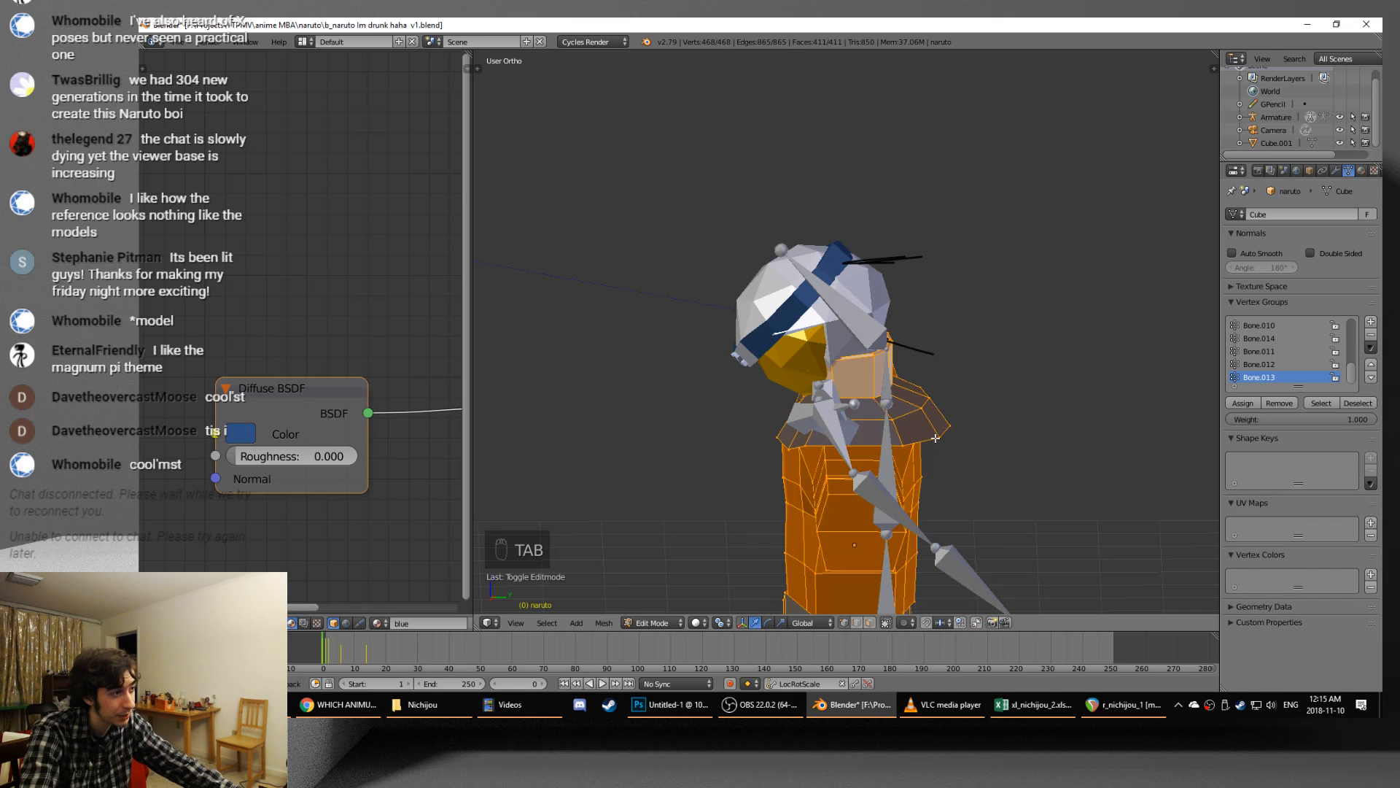
{"action": "scroll", "coordinate": [935, 438], "scroll_direction": "up", "scroll_amount": 2}
{"action": "middle_click_drag", "start_coordinate": [914, 455], "coordinate": [983, 457]}
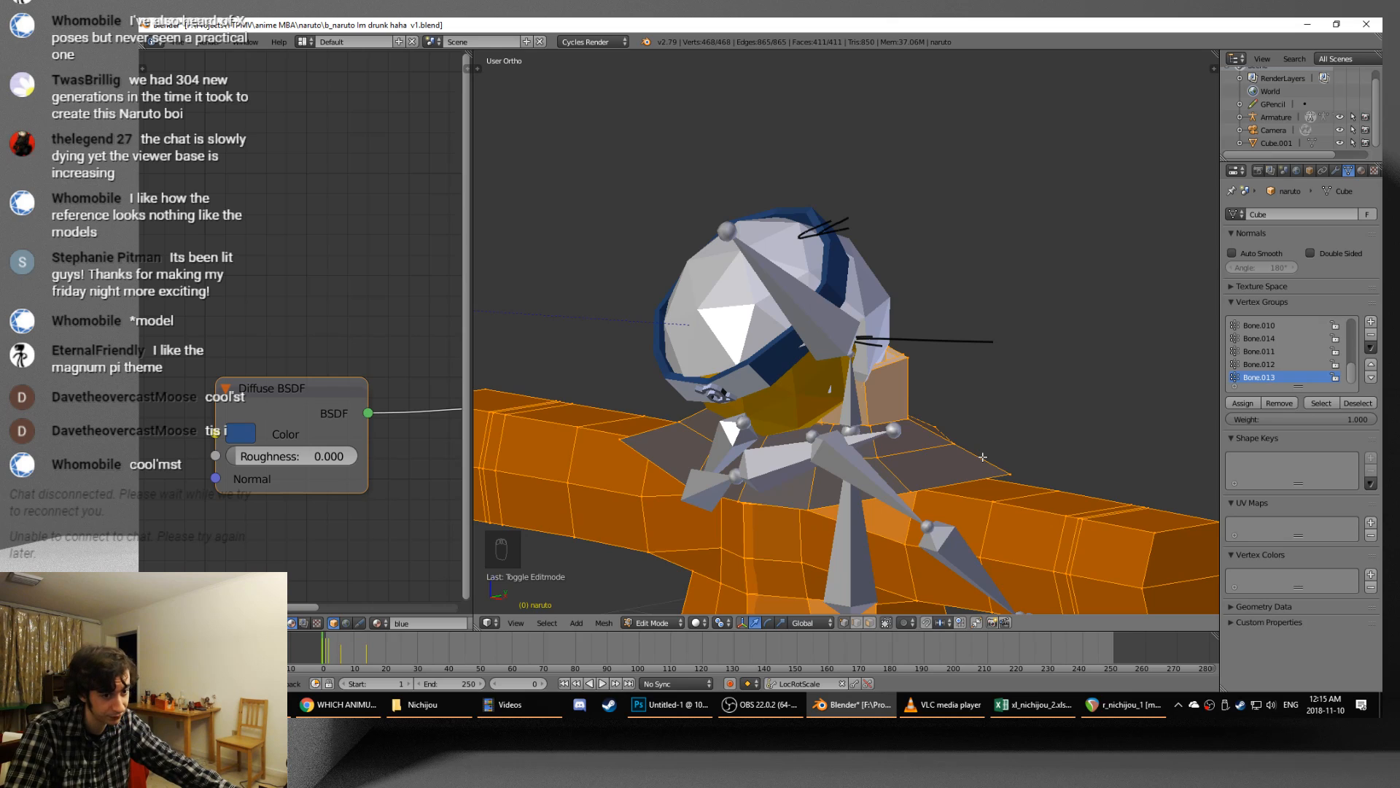
{"action": "key", "text": "Tab"}
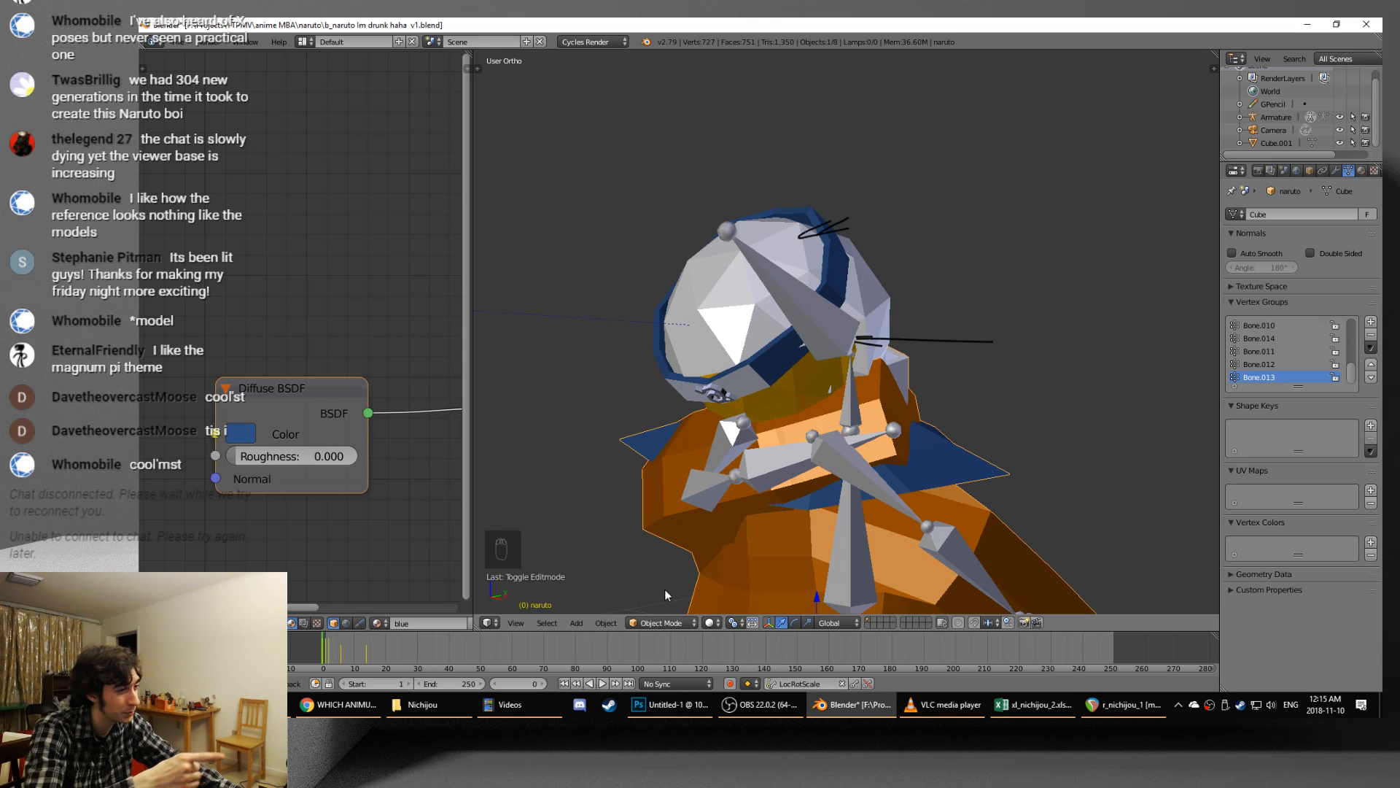
- Put the naruto body in Weight Paint mode with Bone.001 active, enable face selection masking and deselect all faces
{"action": "left_click", "coordinate": [661, 624]}
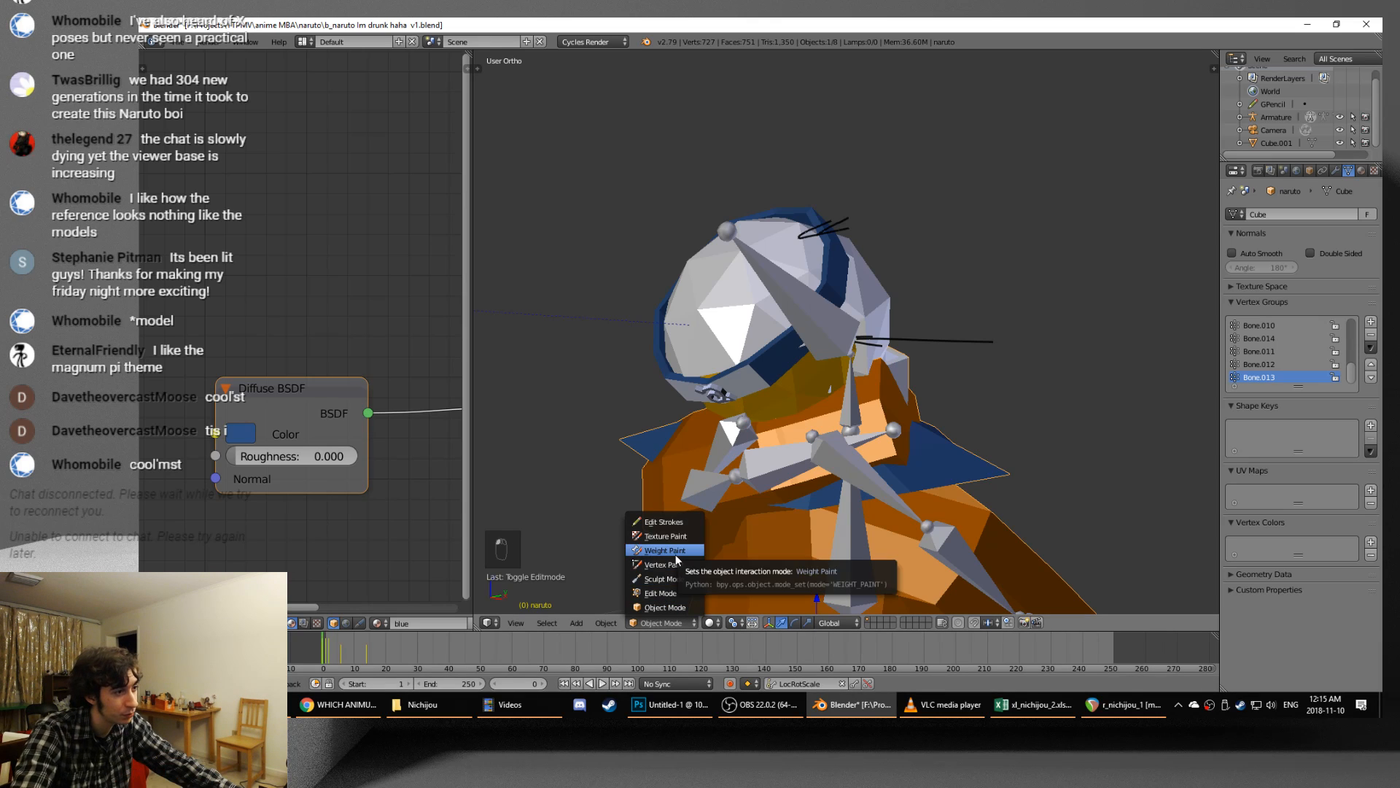
{"action": "left_click", "coordinate": [675, 551]}
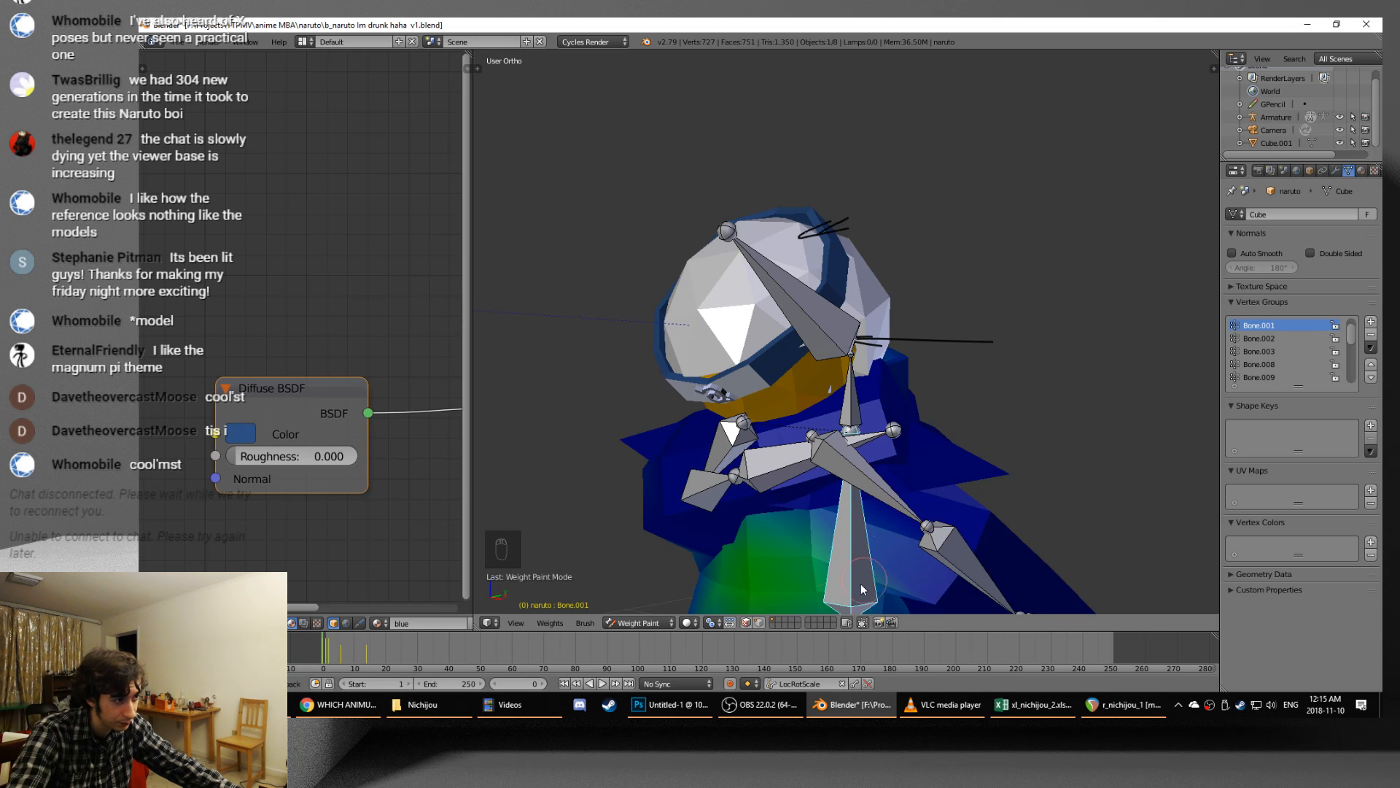
{"action": "left_click", "coordinate": [746, 623]}
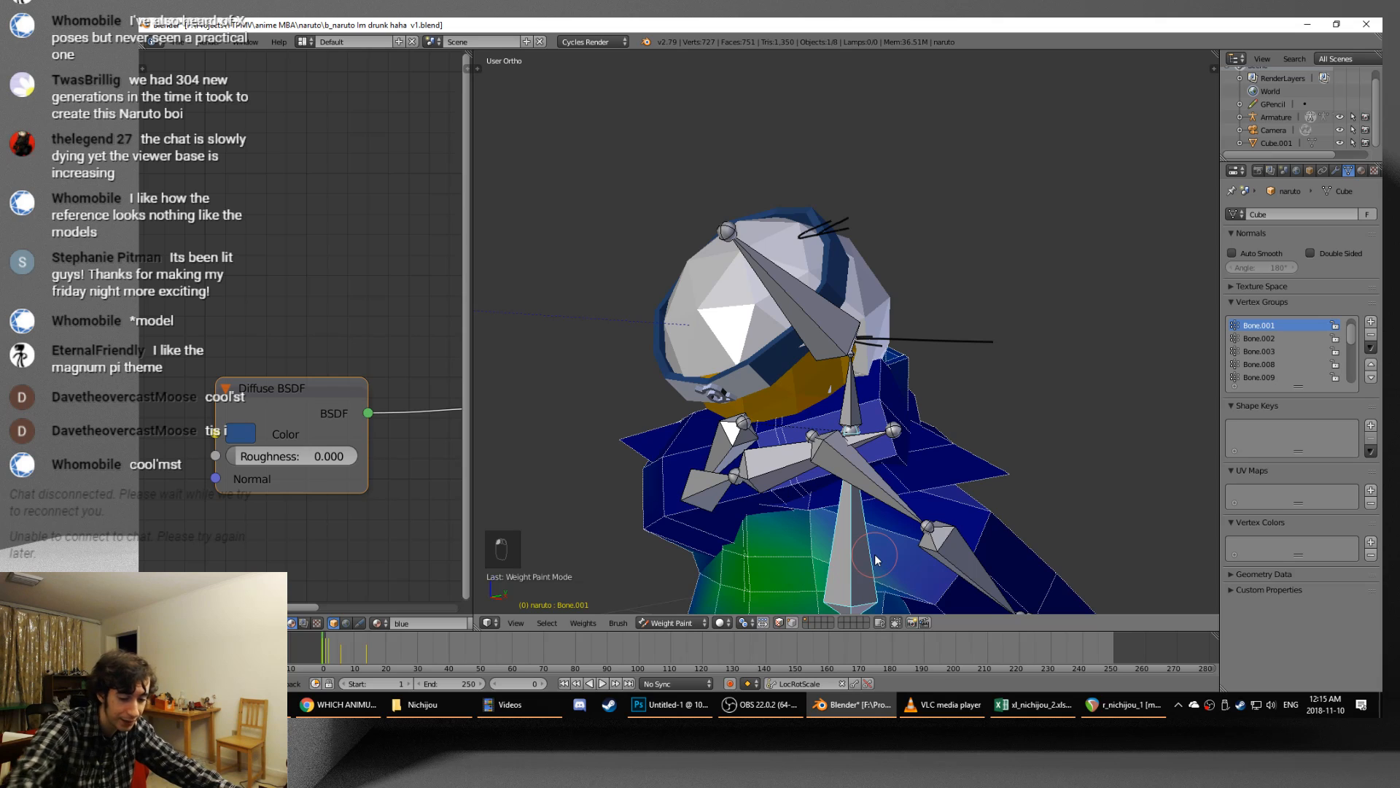
{"action": "key", "text": "a"}
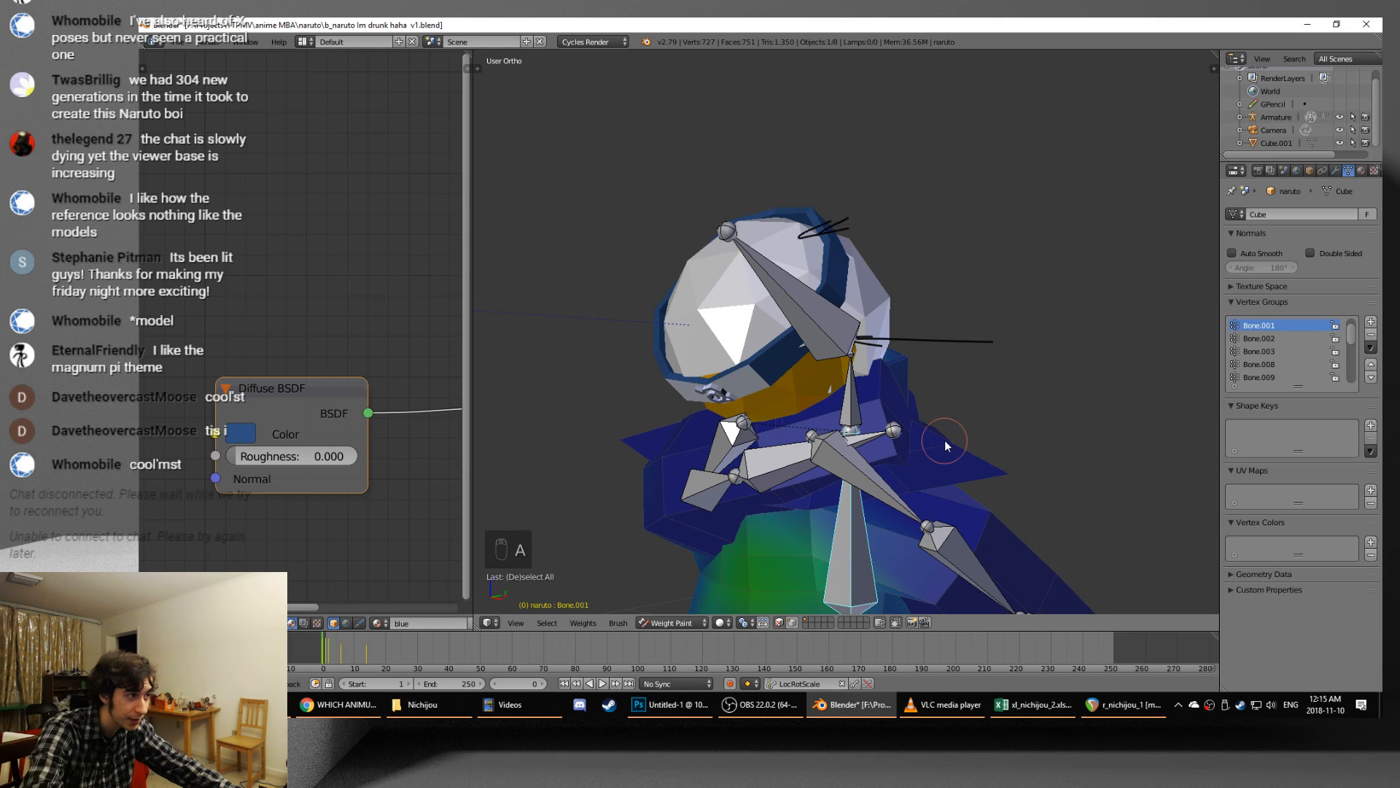
- Select the linked collar faces and fill them with a weight of 1.000 for Bone.001
{"action": "key", "text": "l"}
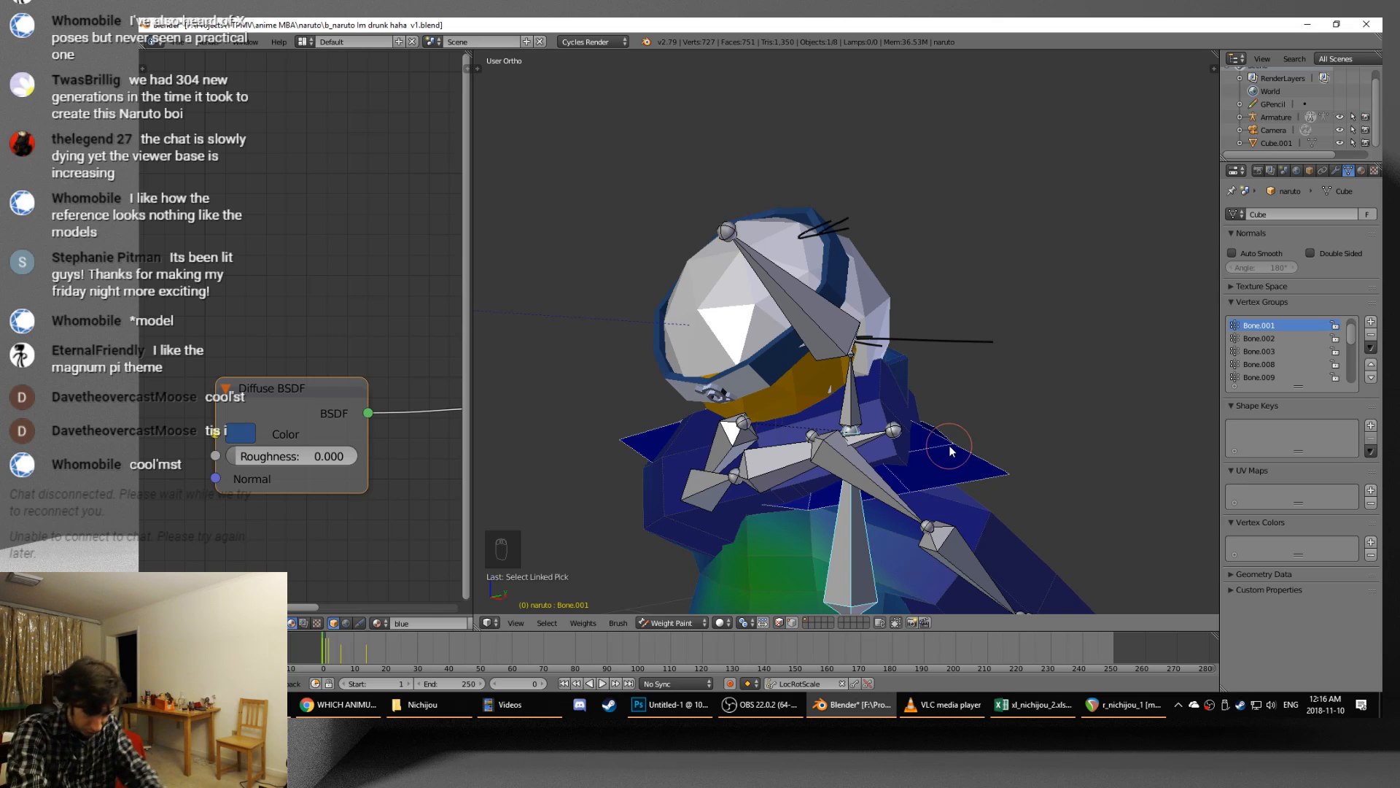
{"action": "key", "text": "shift+k"}
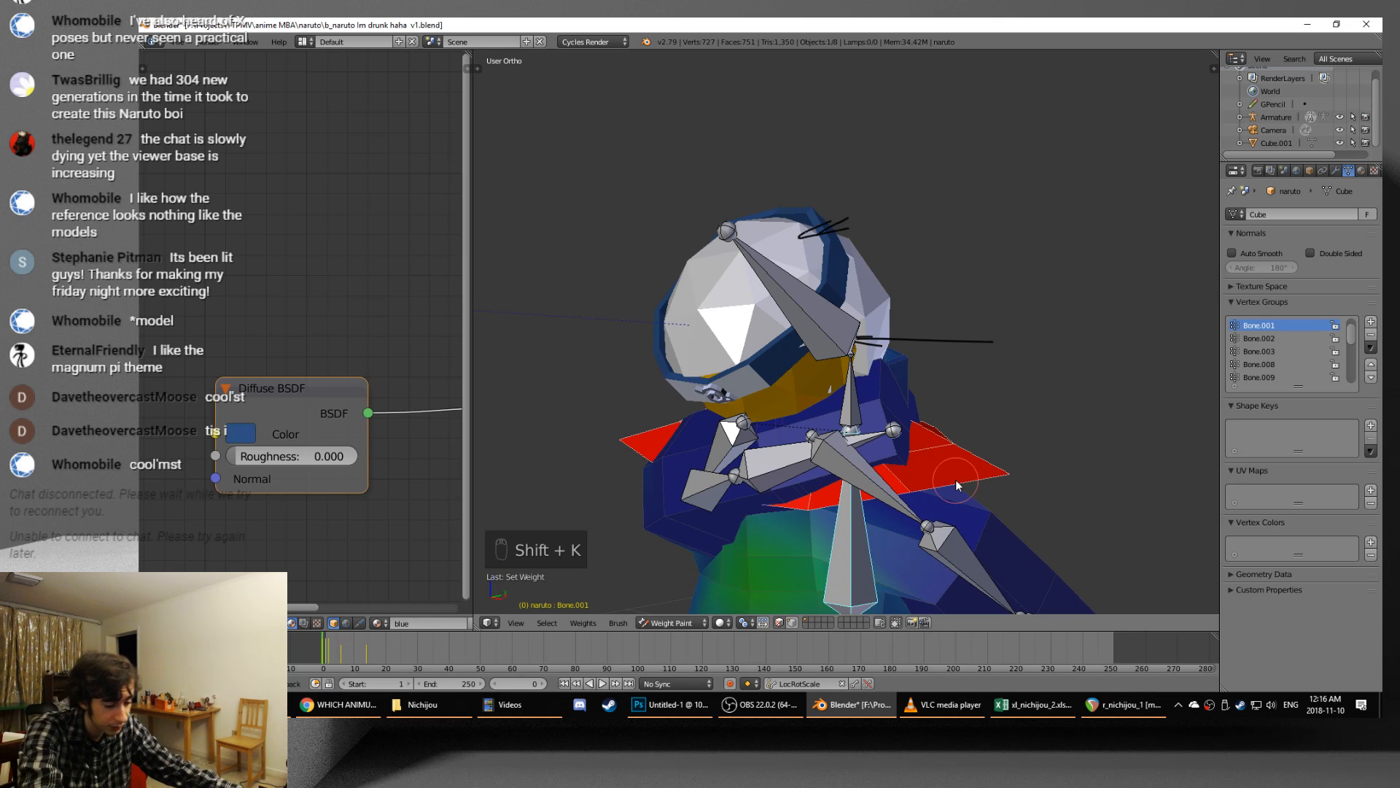
{"action": "key", "text": "t"}
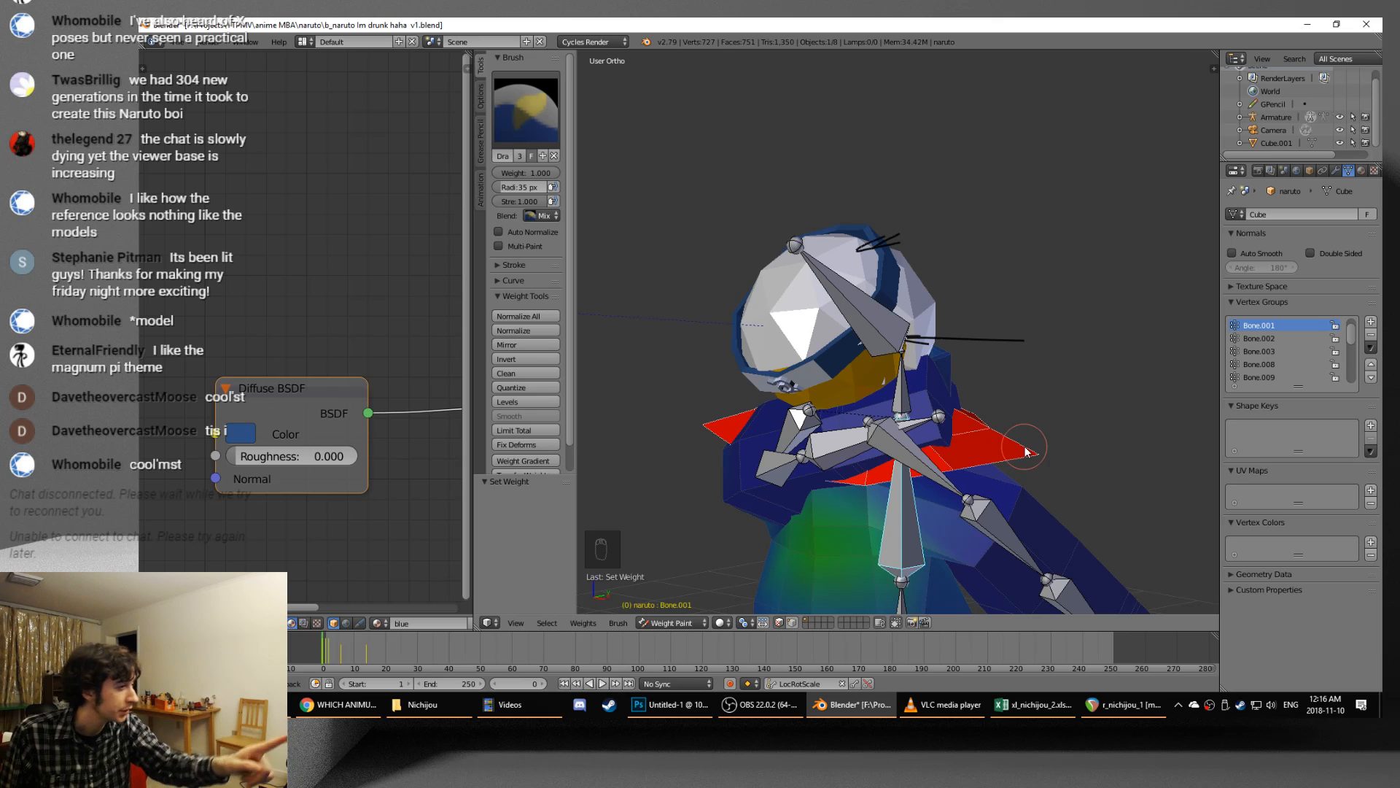
- Try rotating Bone.001 to test whether the collar follows, and check the body's shading in Object Mode
{"action": "key", "text": "r"}
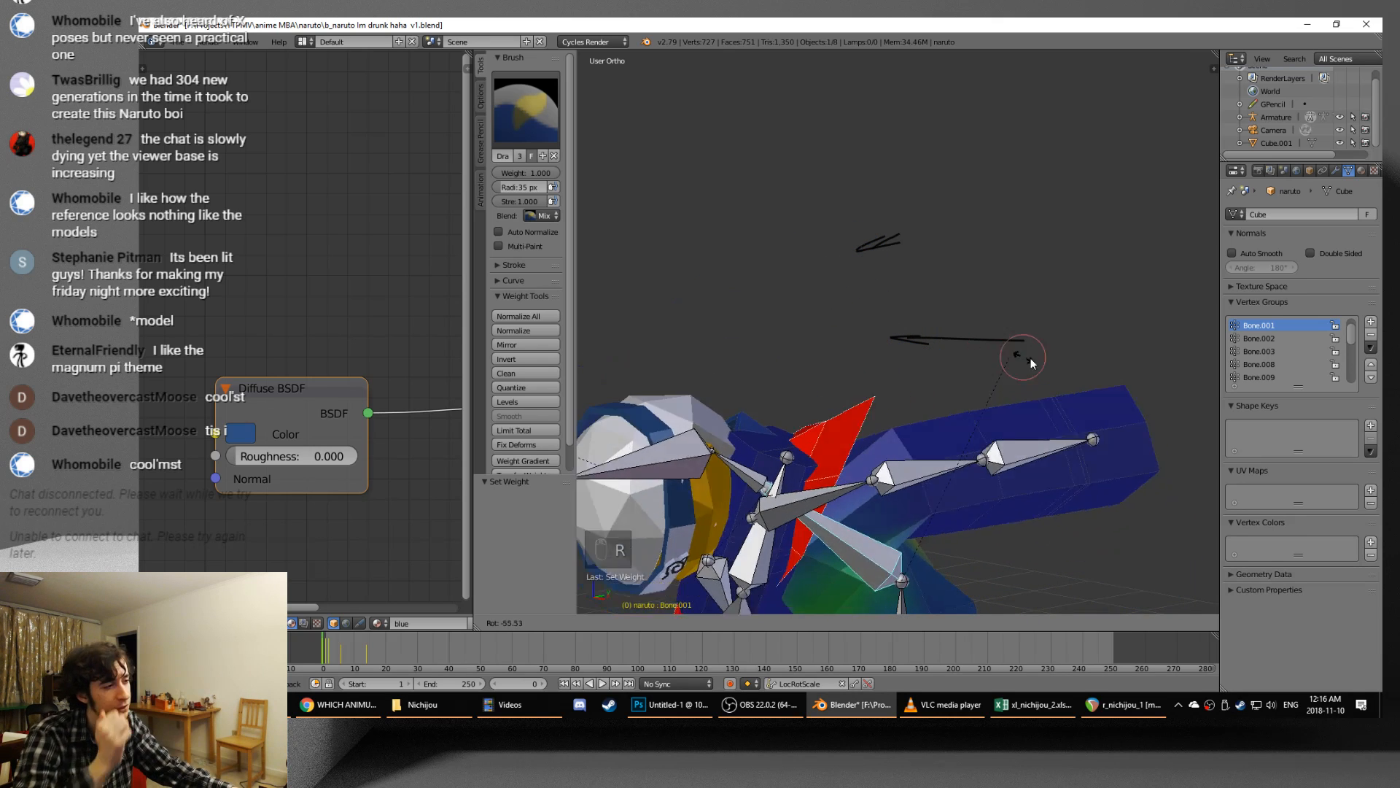
{"action": "left_click", "coordinate": [1016, 578]}
{"action": "key", "text": "ctrl+Tab"}
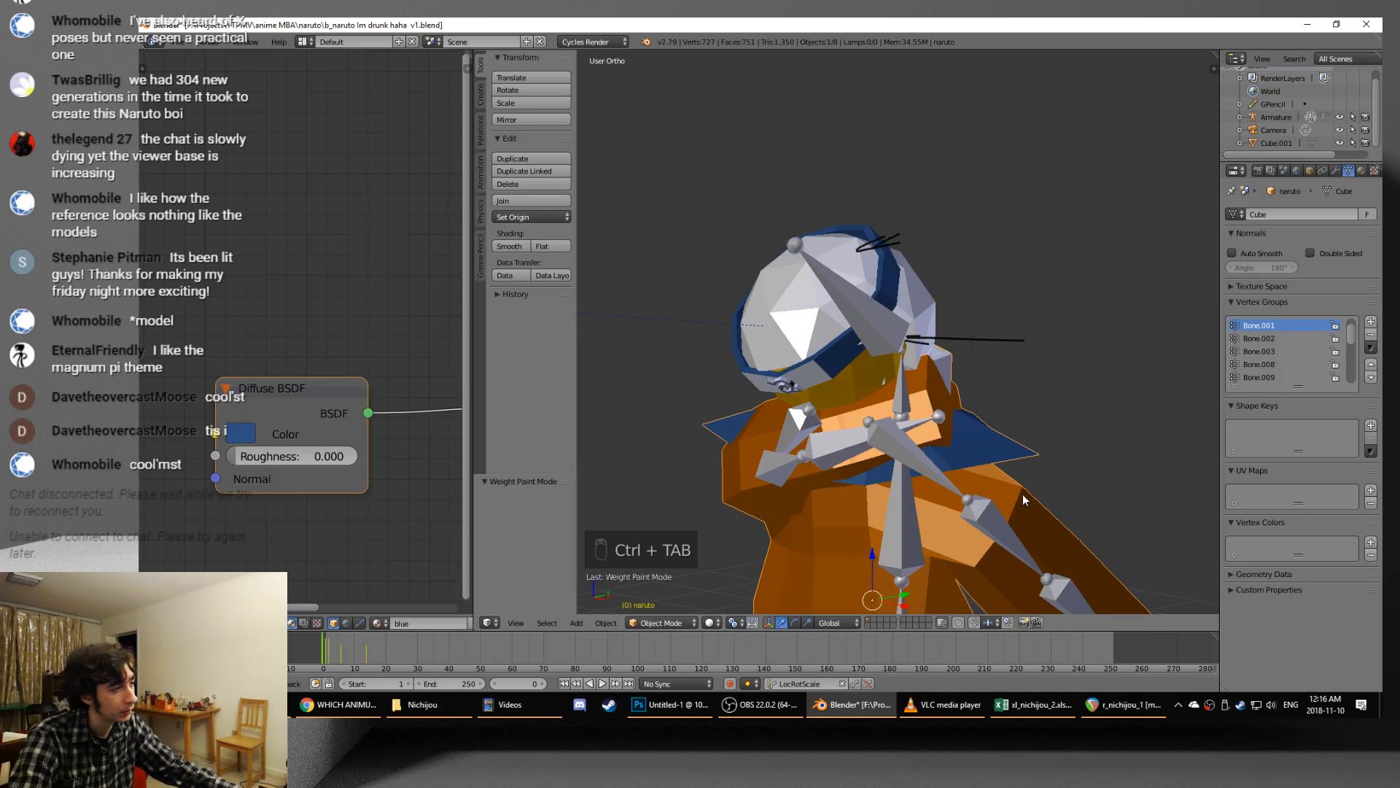
{"action": "middle_click_drag", "start_coordinate": [1022, 493], "coordinate": [921, 496]}
{"action": "key", "text": "shift+z"}
{"action": "key", "text": "z"}
{"action": "key", "text": "z"}
{"action": "key", "text": "z"}
{"action": "key", "text": "ctrl+Tab"}
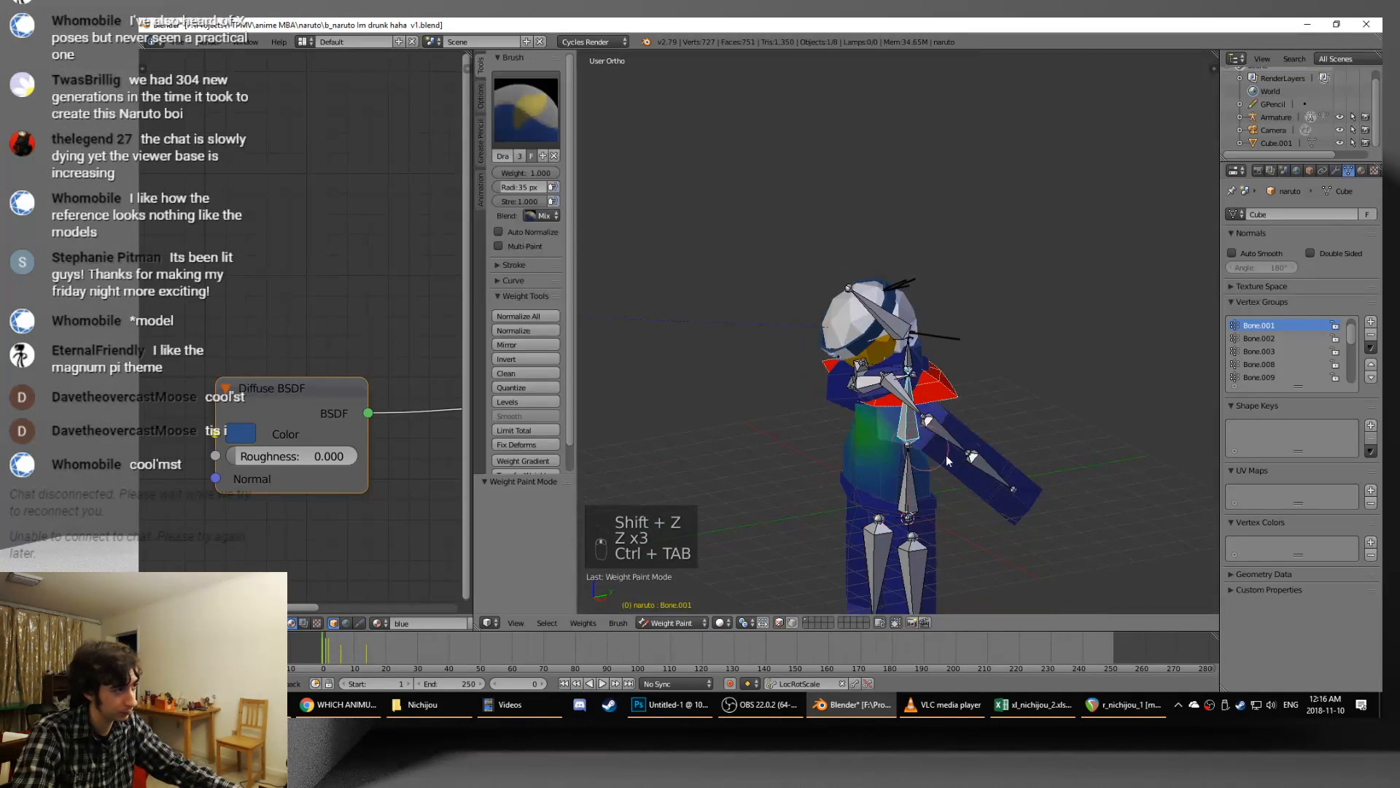
- Rotate Bone.001 to bend the upper body forward, return to Object Mode and save the file
{"action": "key", "text": "t"}
{"action": "key", "text": "r"}
{"action": "left_click", "coordinate": [1014, 319]}
{"action": "middle_click_drag", "start_coordinate": [912, 431], "coordinate": [1026, 336], "text": "shift"}
{"action": "scroll", "coordinate": [1025, 336], "scroll_direction": "up", "scroll_amount": 2}
{"action": "mouse_move", "coordinate": [998, 429]}
{"action": "middle_mouse_down"}
{"action": "mouse_move", "coordinate": [1005, 403]}
{"action": "mouse_move", "coordinate": [984, 429]}
{"action": "middle_mouse_up"}
{"action": "scroll", "coordinate": [983, 430], "scroll_direction": "down", "scroll_amount": 2}
{"action": "right_click", "coordinate": [992, 511]}
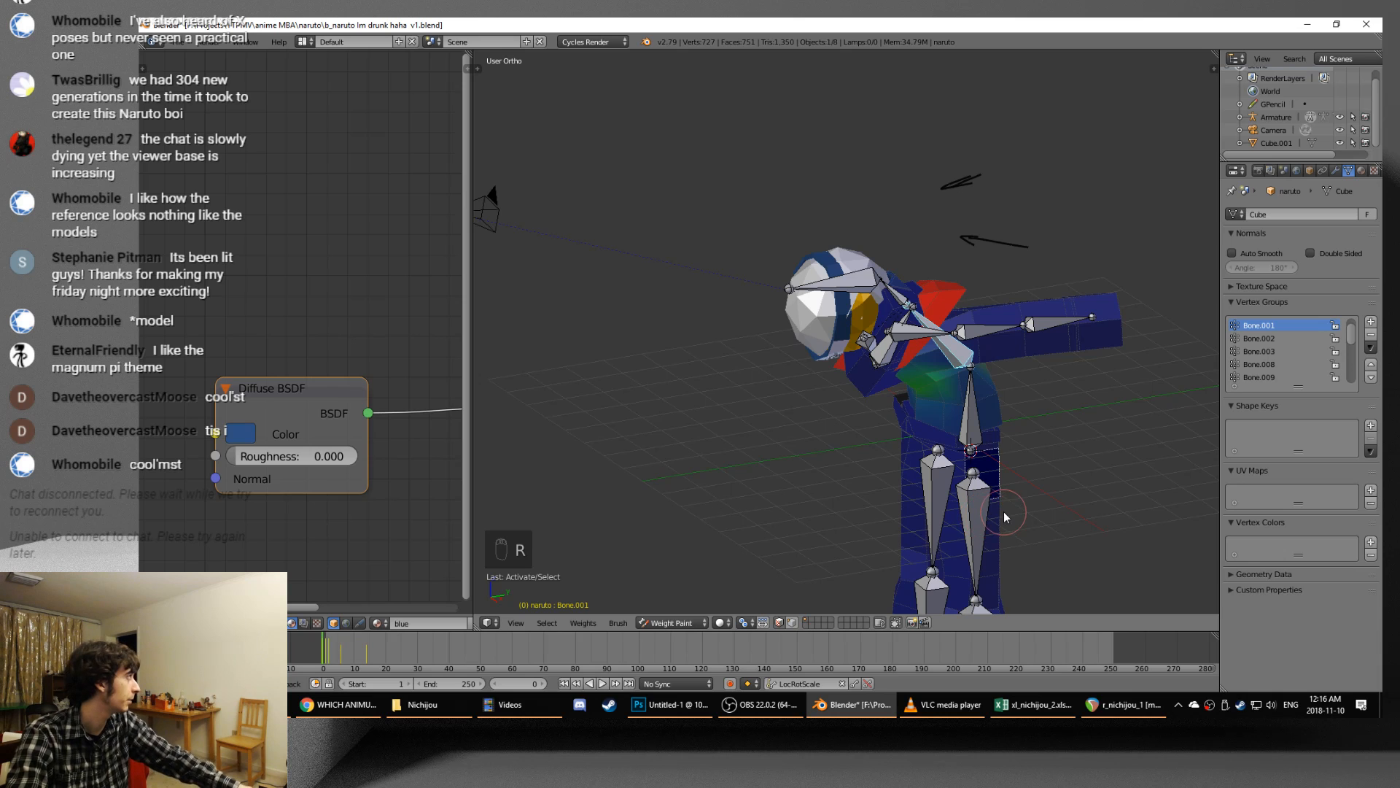
{"action": "key", "text": "ctrl+Tab"}
{"action": "mouse_move", "coordinate": [969, 538]}
{"action": "middle_mouse_down"}
{"action": "mouse_move", "coordinate": [1025, 528]}
{"action": "mouse_move", "coordinate": [982, 536]}
{"action": "middle_mouse_up"}
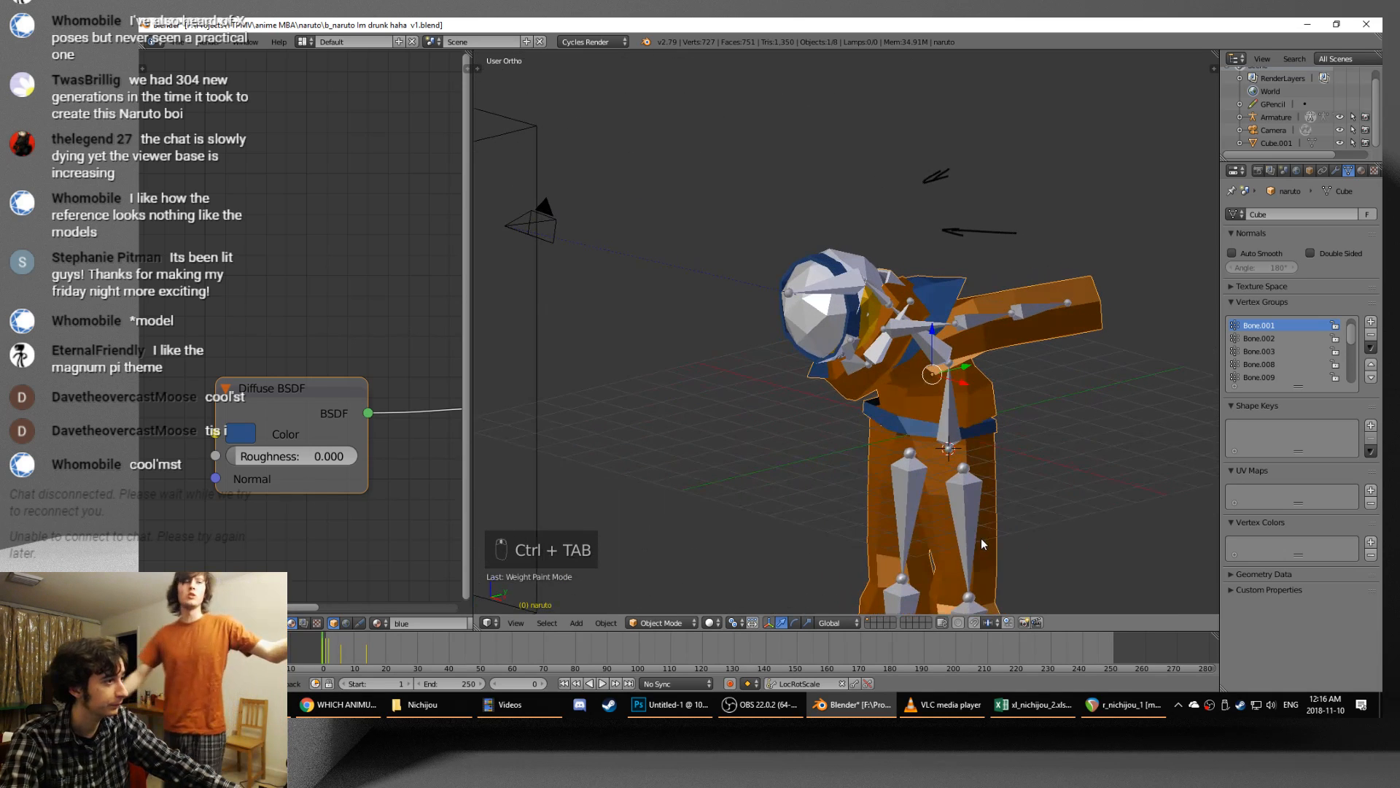
{"action": "key", "text": "ctrl+s"}
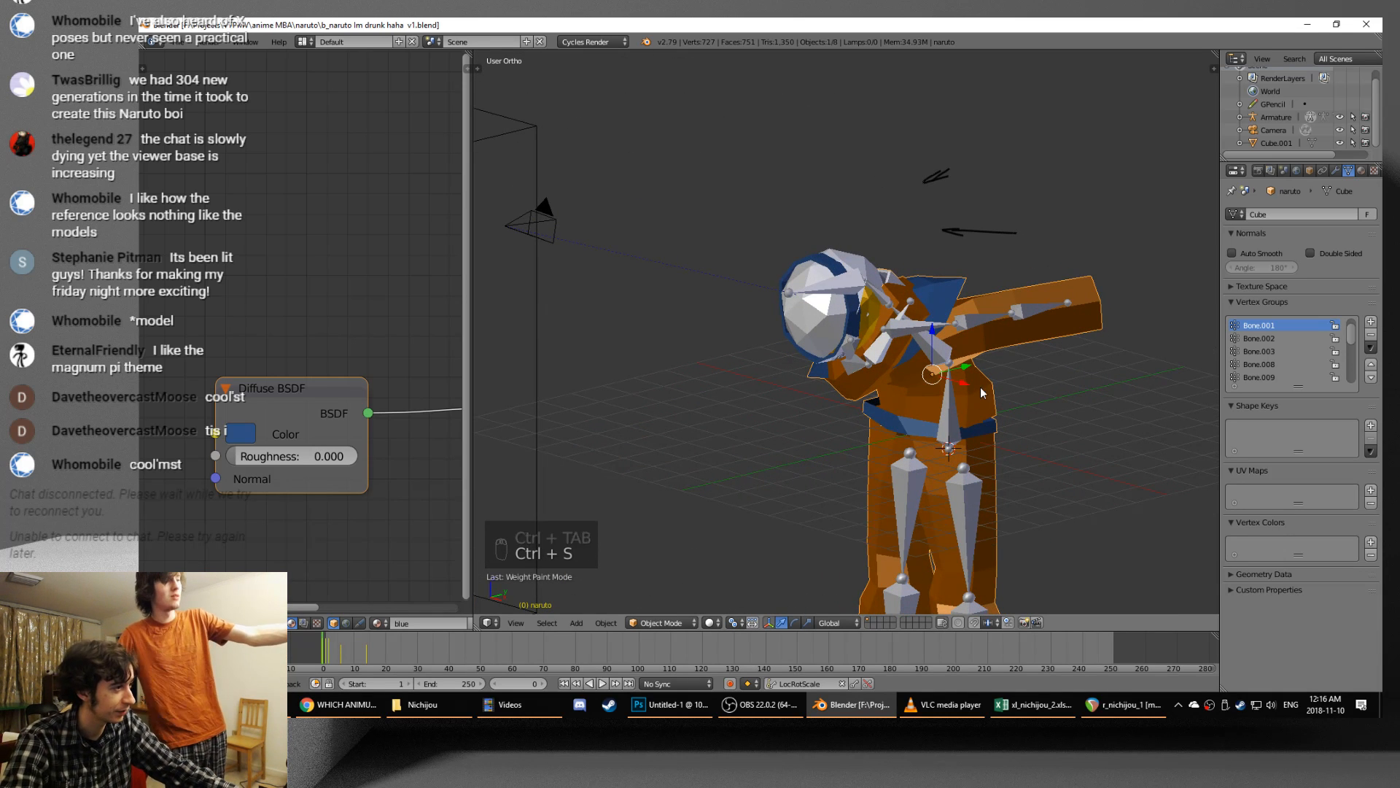
- Return to Weight Paint mode, disable face selection masking and clear the rotation of Bone.004, Bone.005 and the adjoining forearm bone
{"action": "key", "text": "ctrl+Tab"}
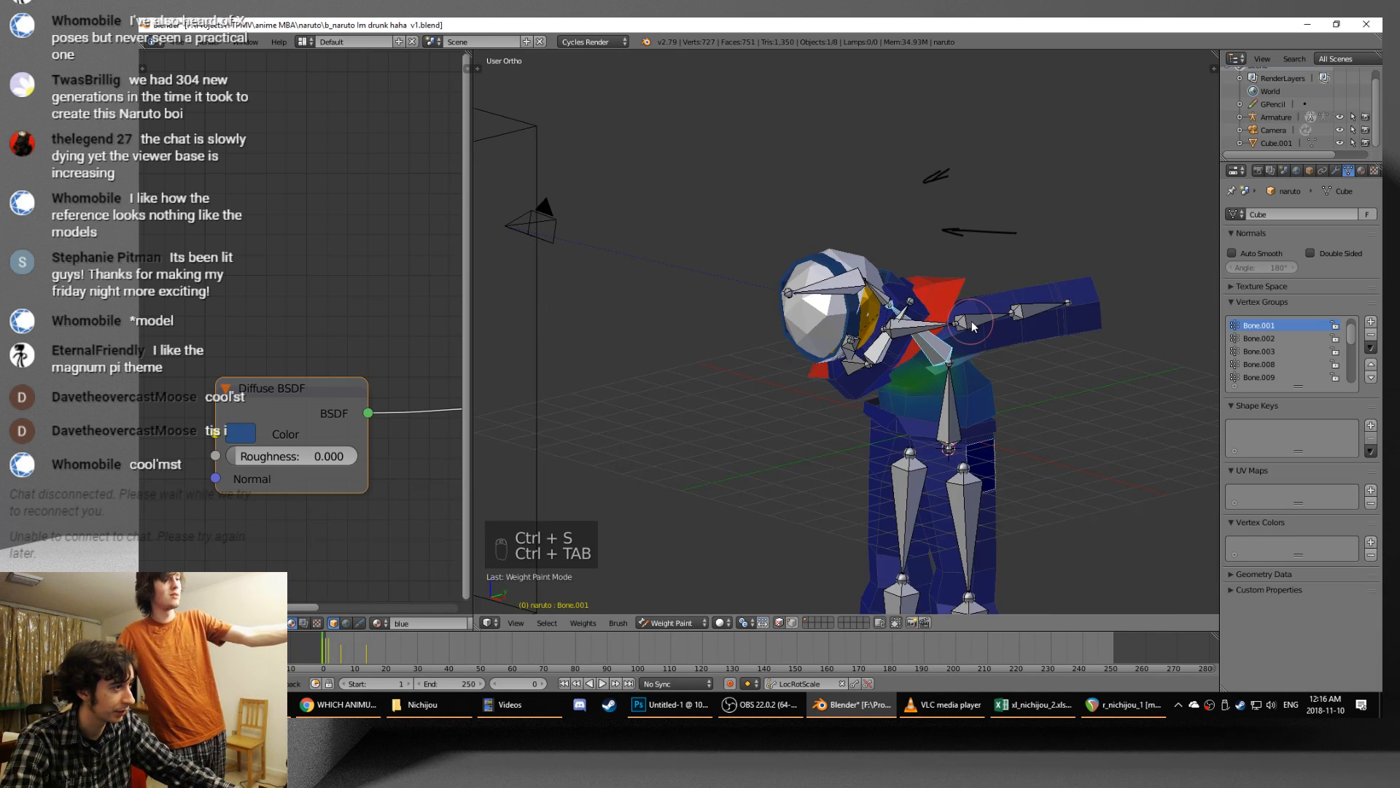
{"action": "right_click", "coordinate": [907, 326]}
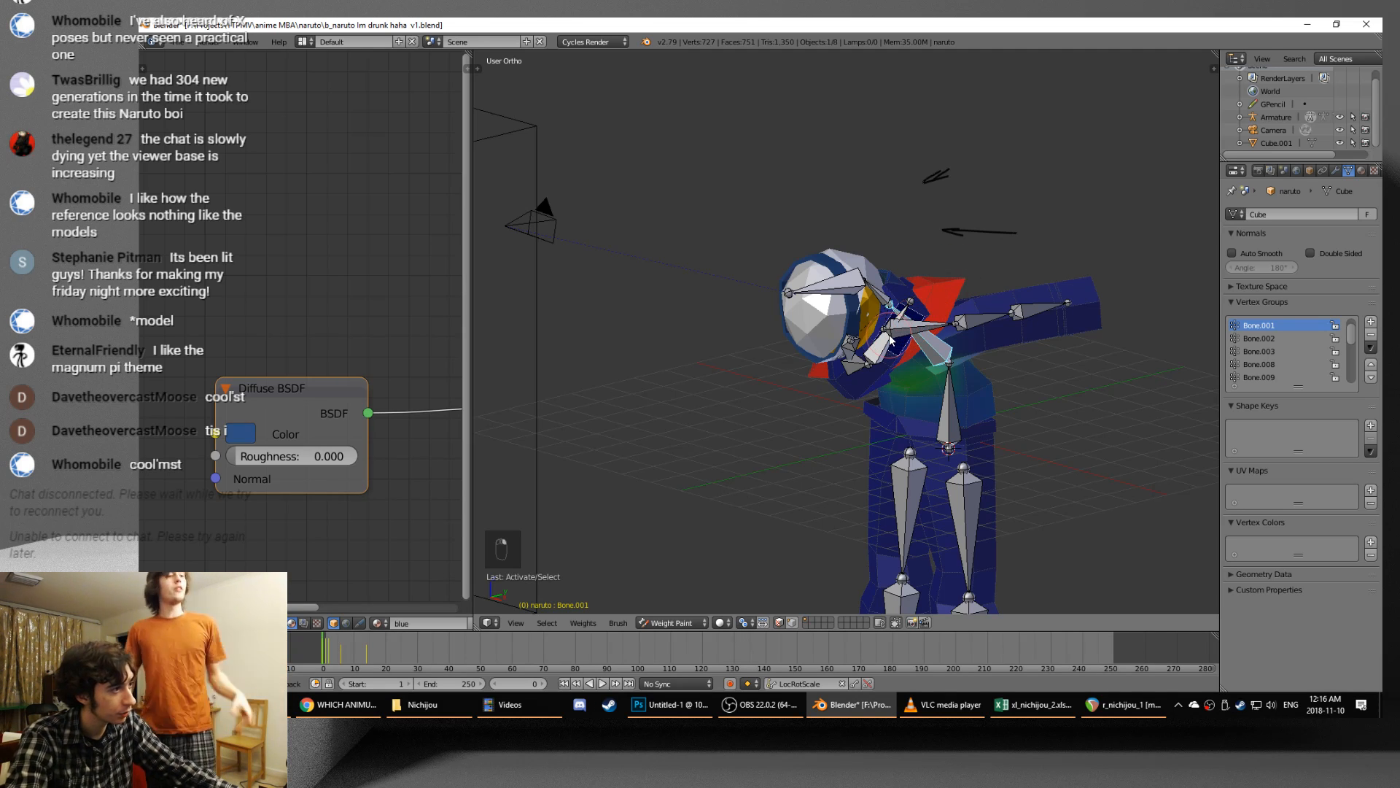
{"action": "key", "text": "m"}
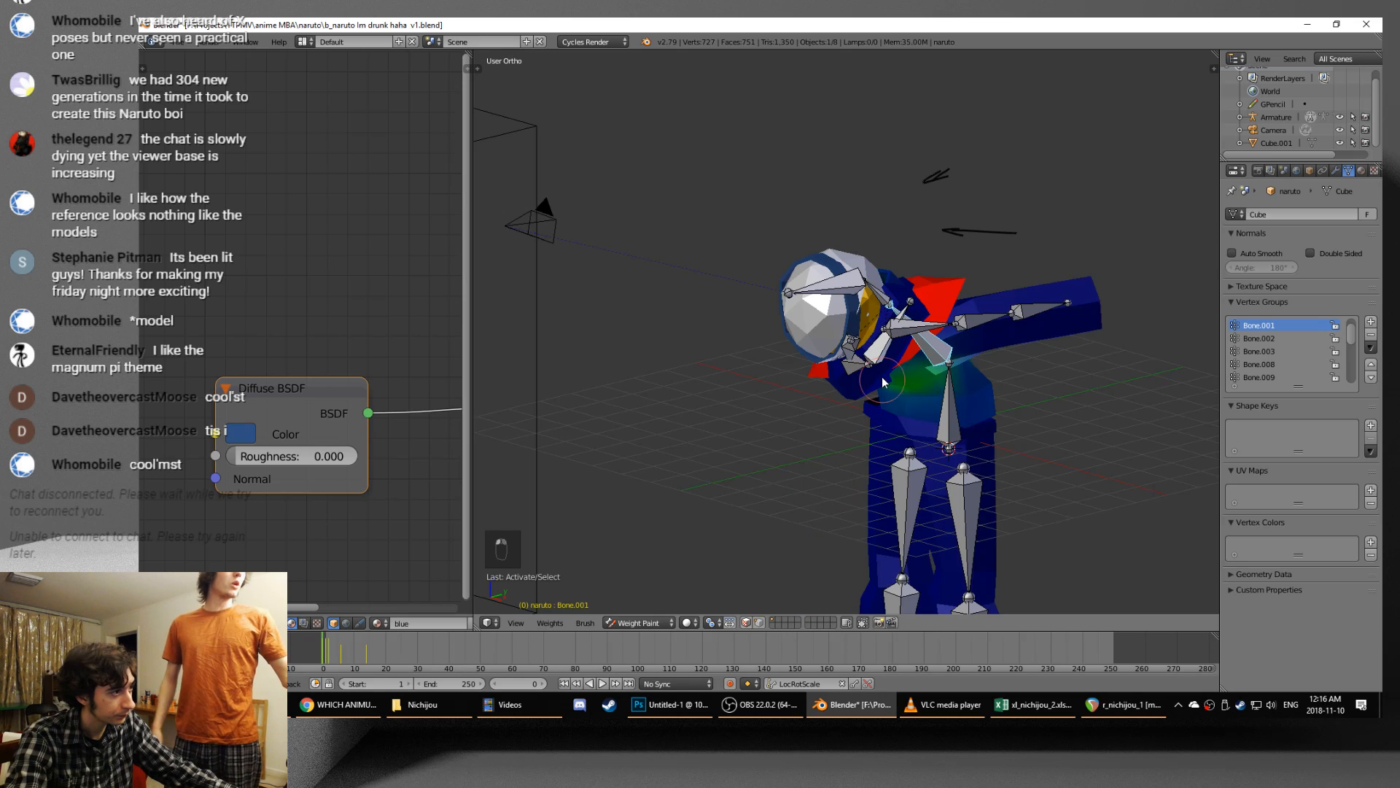
{"action": "right_click", "coordinate": [846, 357]}
{"action": "key", "text": "alt+r"}
{"action": "right_click", "coordinate": [860, 368]}
{"action": "key", "text": "alt+r"}
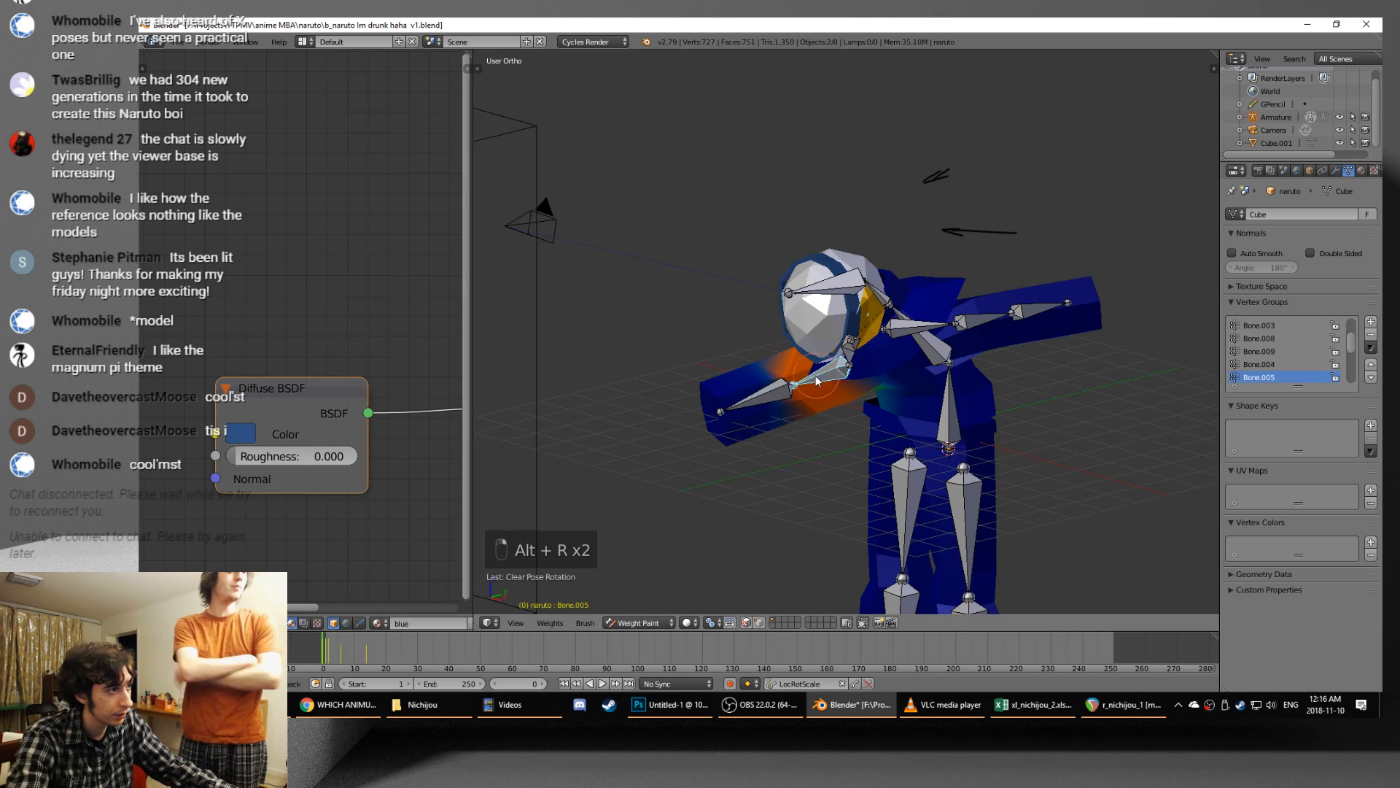
{"action": "right_click", "coordinate": [776, 394]}
{"action": "key", "text": "alt+r"}
- Rotate shoulder bone Bone.004 freely with trackball rotation to reposition the arm
{"action": "right_click", "coordinate": [846, 358]}
{"action": "middle_click_drag", "start_coordinate": [847, 376], "coordinate": [953, 377]}
{"action": "key", "text": "r"}
{"action": "key", "text": "r"}
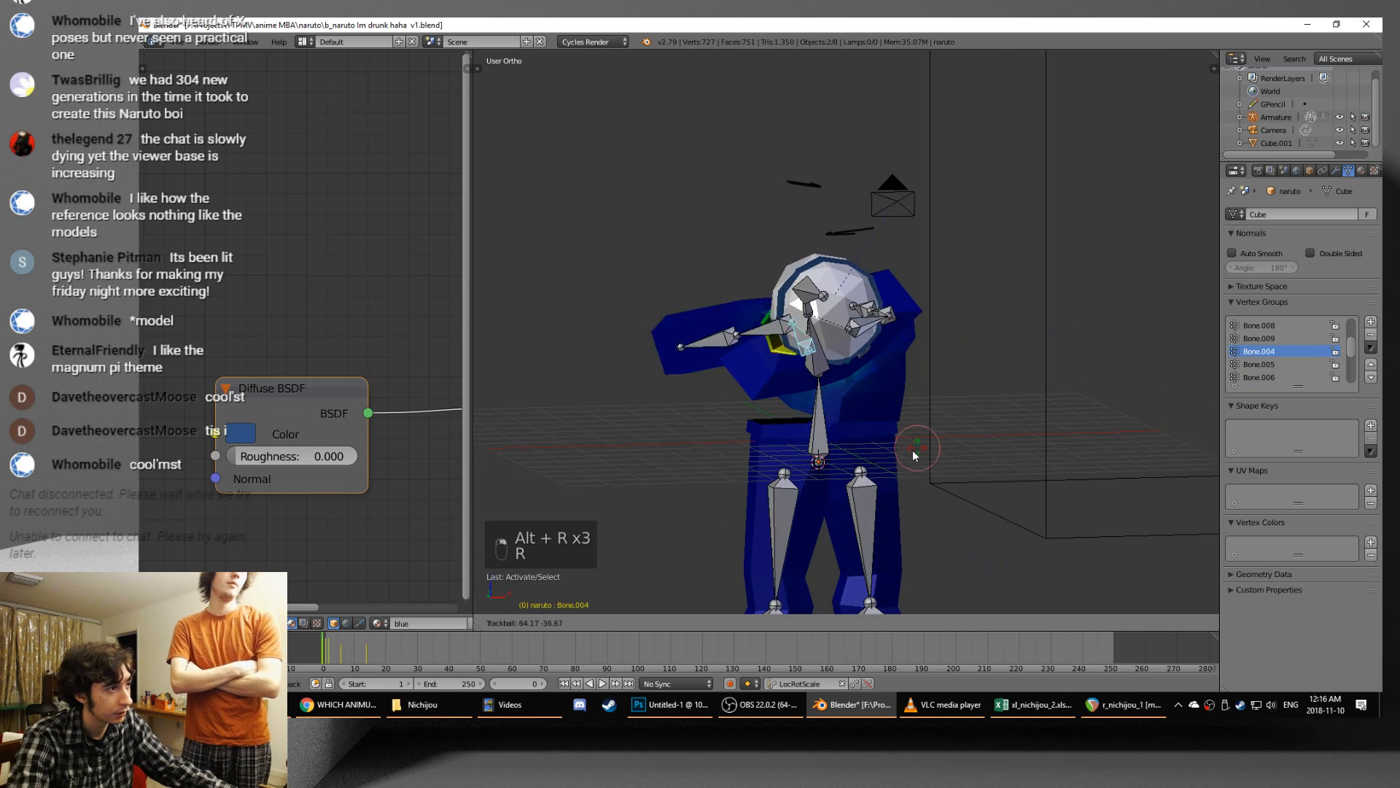
{"action": "left_click", "coordinate": [952, 460]}
- Rotate upper arm bone Bone.005 to swing the arm up and back behind the body
{"action": "middle_click_drag", "start_coordinate": [839, 450], "coordinate": [912, 463]}
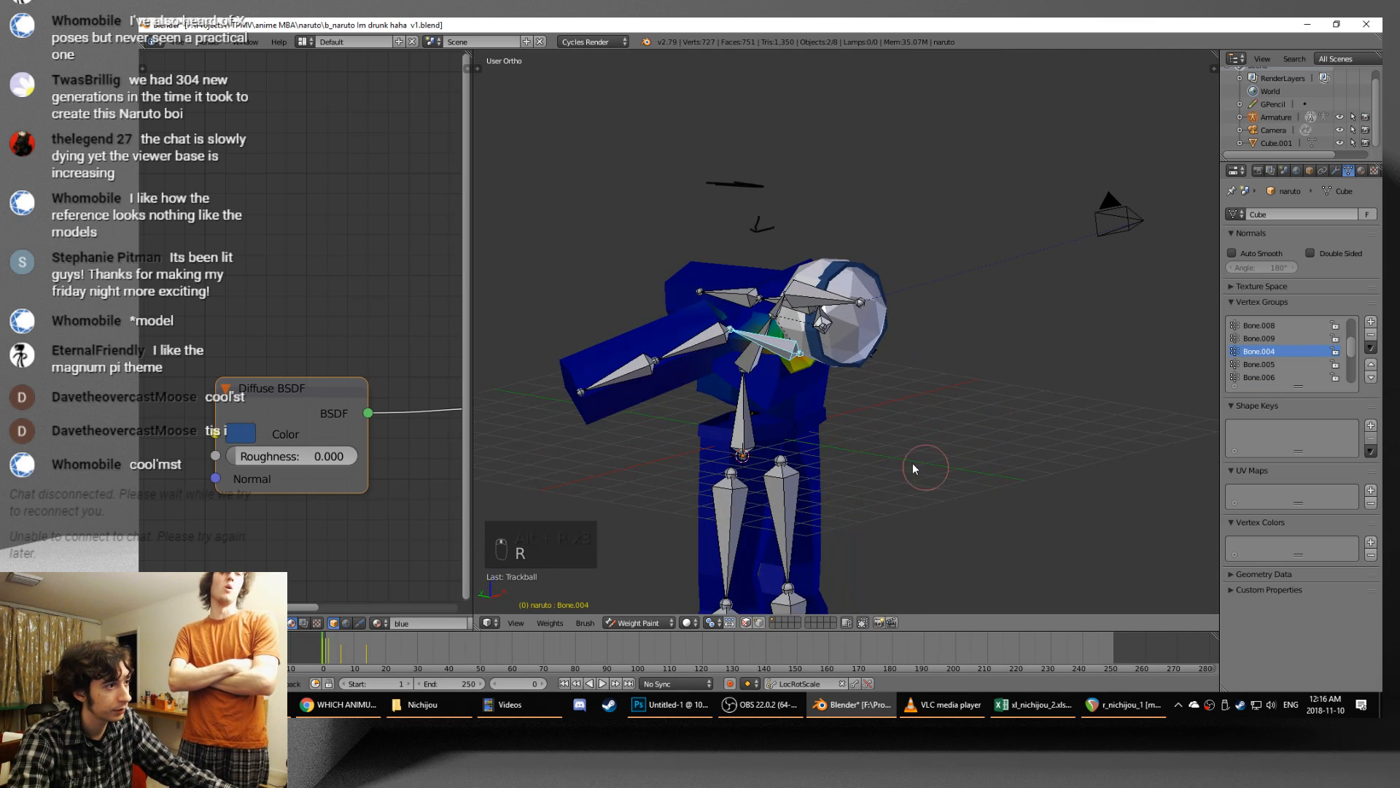
{"action": "right_click", "coordinate": [698, 347]}
{"action": "key", "text": "r"}
{"action": "left_click", "coordinate": [766, 464]}
{"action": "middle_click_drag", "start_coordinate": [766, 464], "coordinate": [792, 455]}
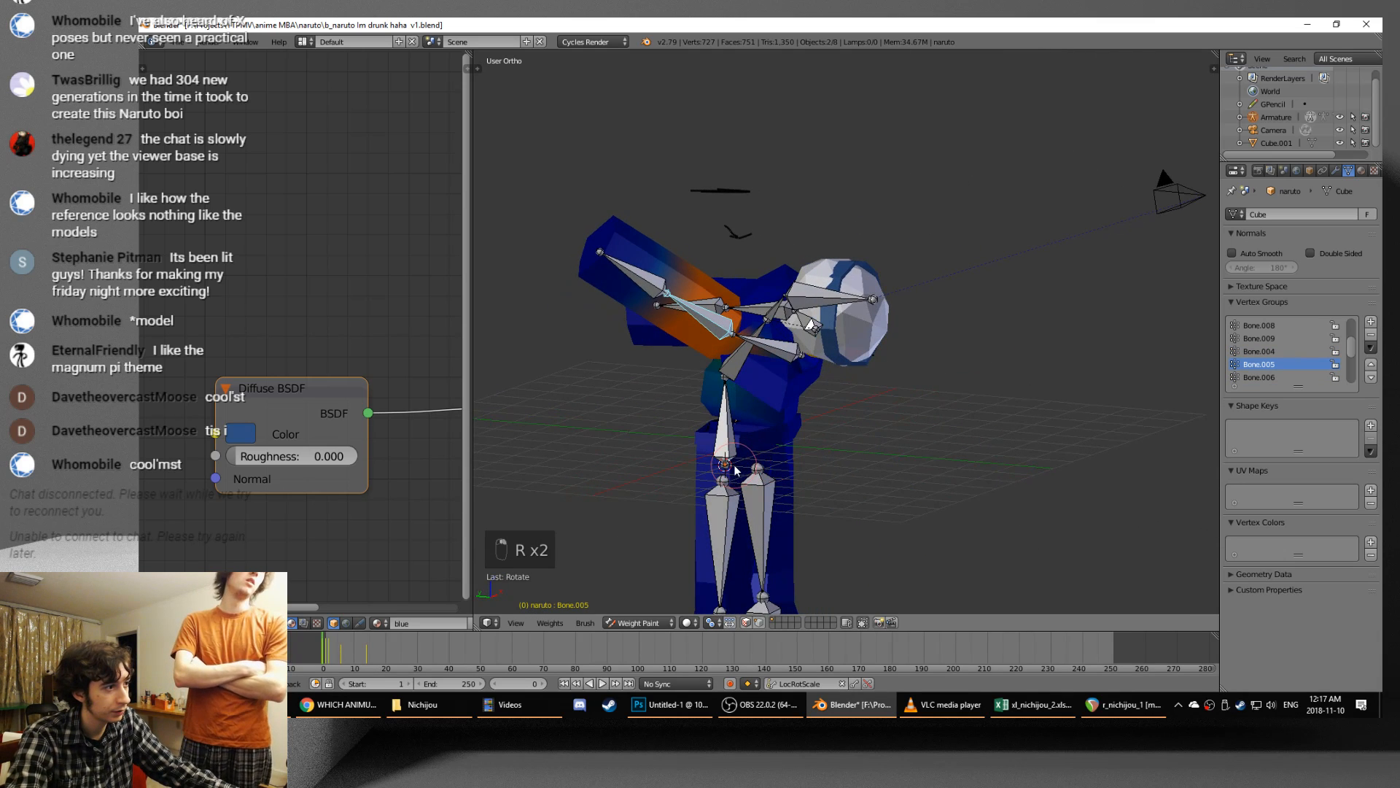
- Select all bones of the armature and try to insert a keyframe for the pose at frame 0
{"action": "key", "text": "a"}
{"action": "key", "text": "a"}
{"action": "key", "text": "a"}
{"action": "key", "text": "i"}
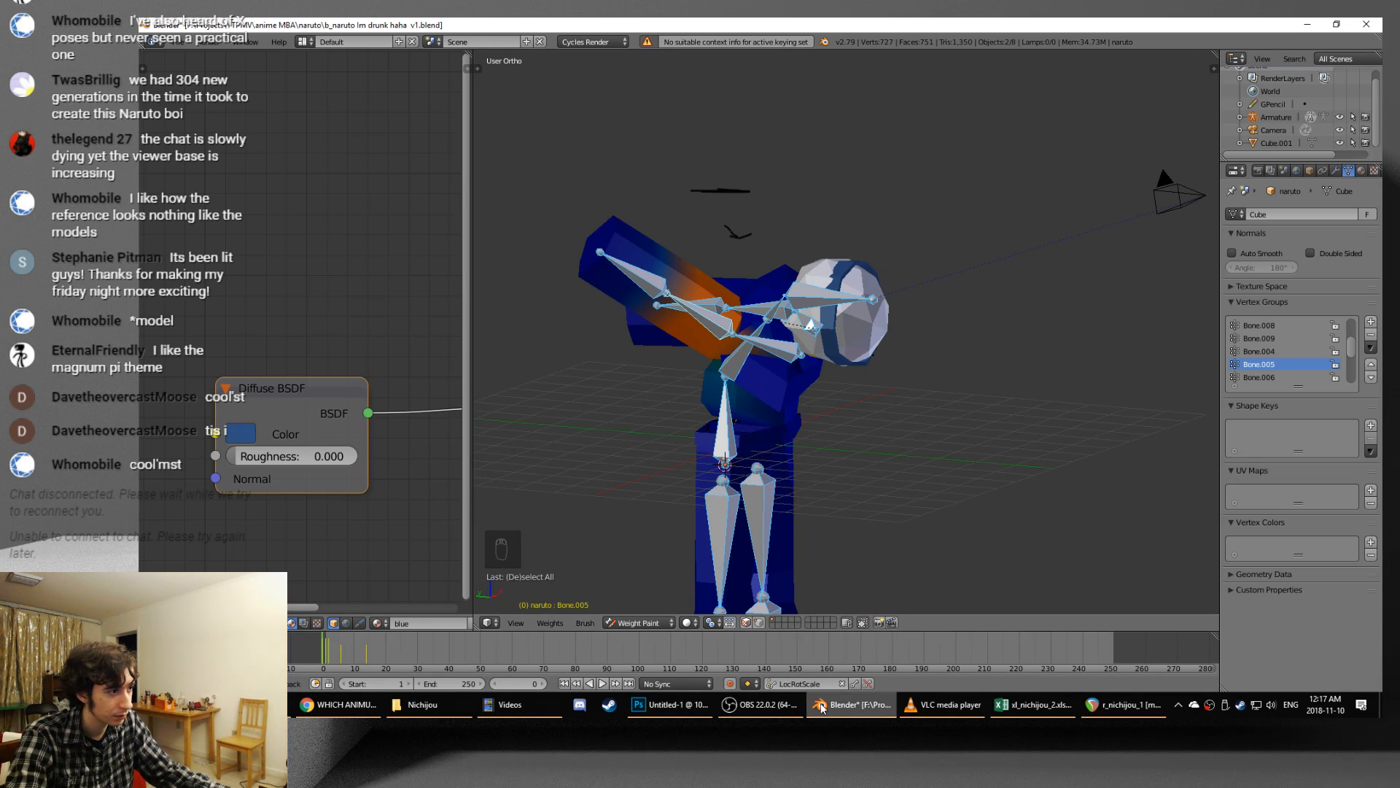
{"action": "key", "text": "i"}
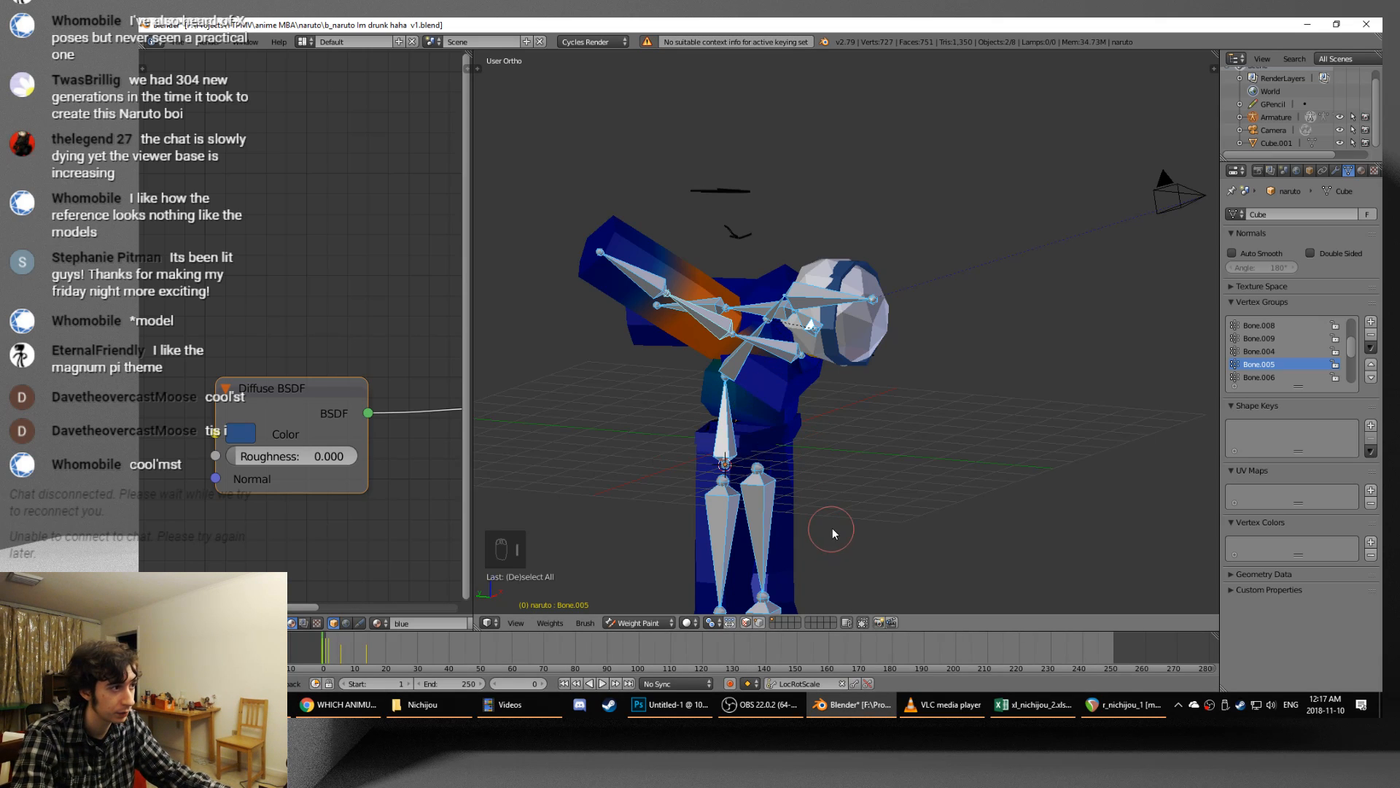
- Step through the frames up to frame 13, switching to Object Mode, to examine the body's animation against the armature
{"action": "key", "text": "Right"}
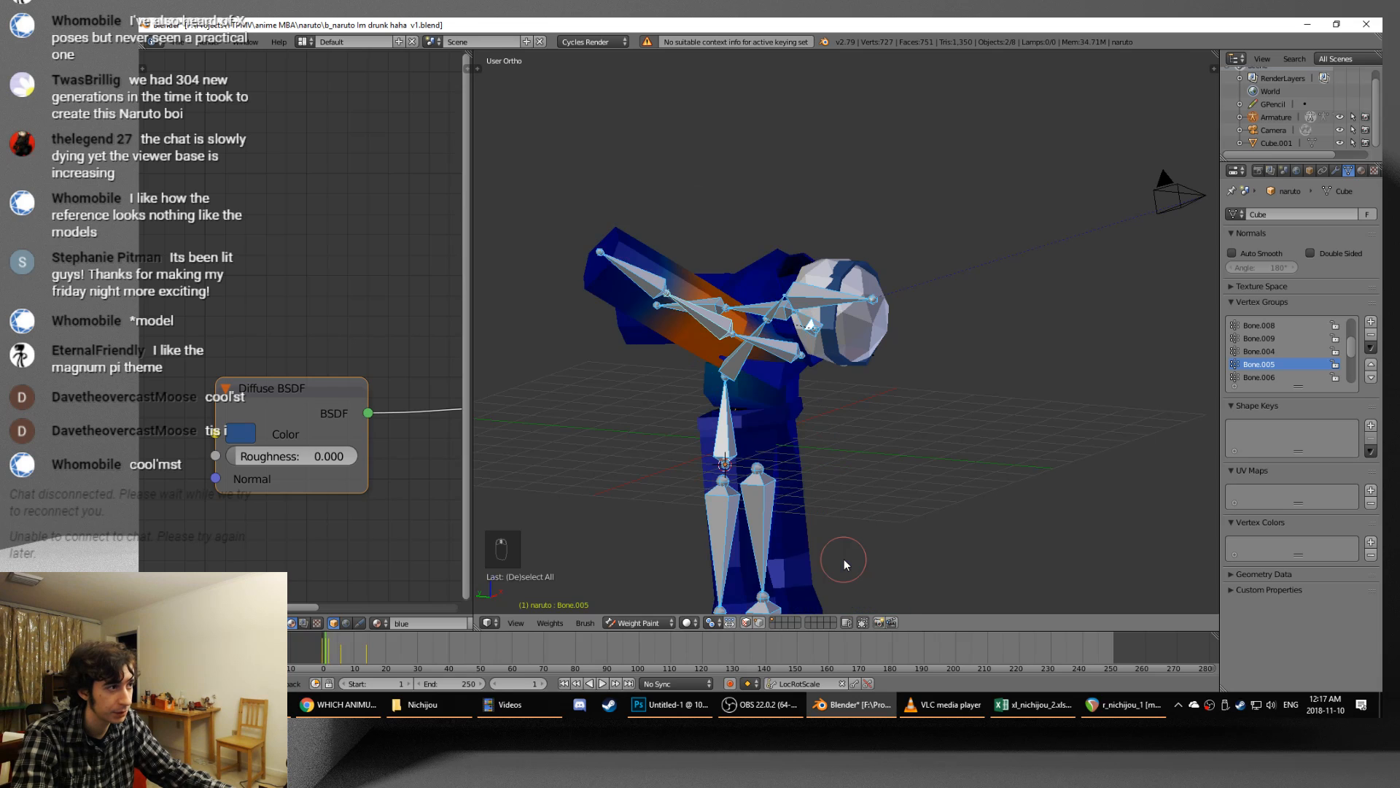
{"action": "key", "text": "Left"}
{"action": "key", "text": "Left"}
{"action": "key", "text": "Left"}
{"action": "key", "text": "Left"}
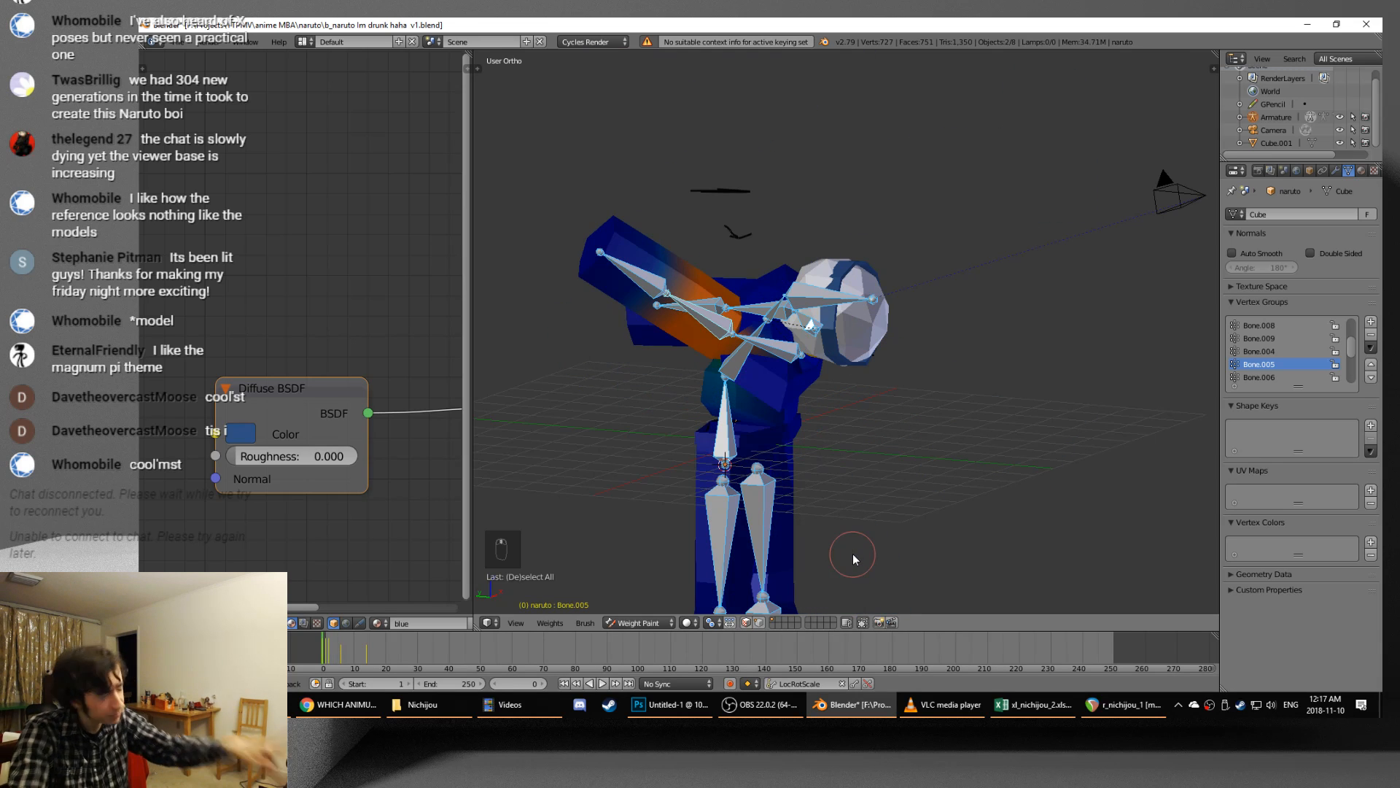
{"action": "key", "text": "ctrl+Tab"}
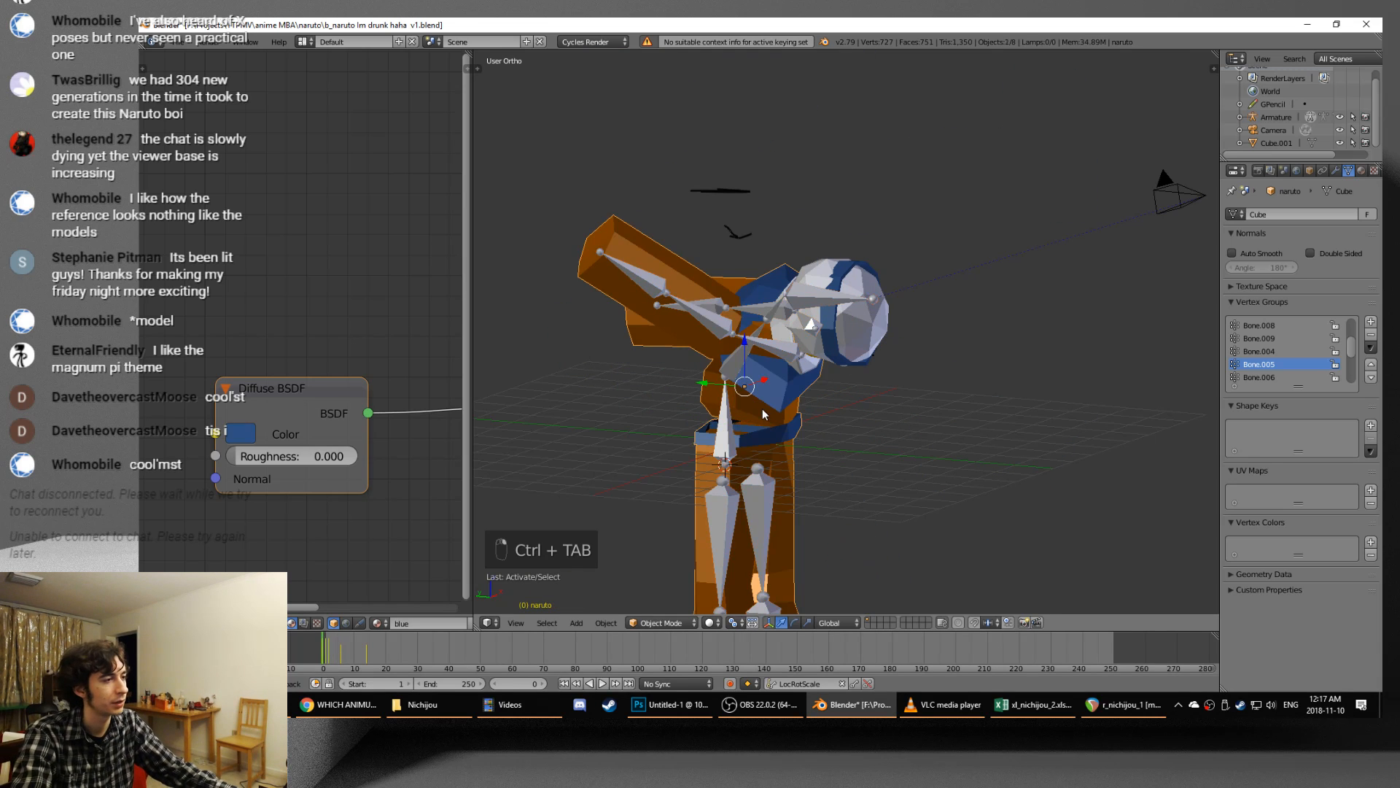
{"action": "key", "text": "Right"}
{"action": "key", "text": "Right"}
{"action": "key", "text": "Right"}
{"action": "key", "text": "Right"}
{"action": "key", "text": "Right"}
{"action": "key", "text": "Right"}
{"action": "key", "text": "Right"}
{"action": "key", "text": "Right"}
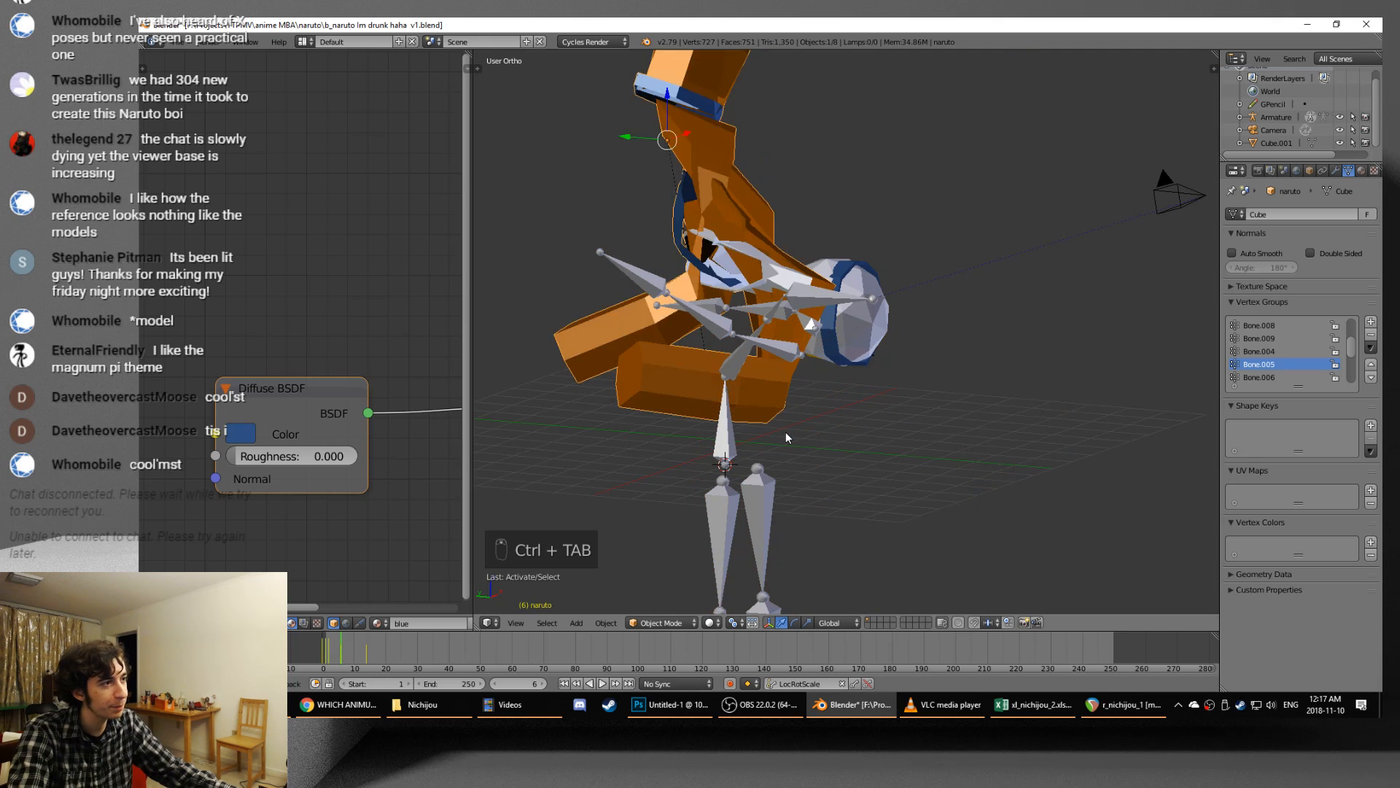
{"action": "key", "text": "Right"}
{"action": "key", "text": "Right"}
{"action": "key", "text": "Right"}
{"action": "key", "text": "Right"}
{"action": "key", "text": "Right"}
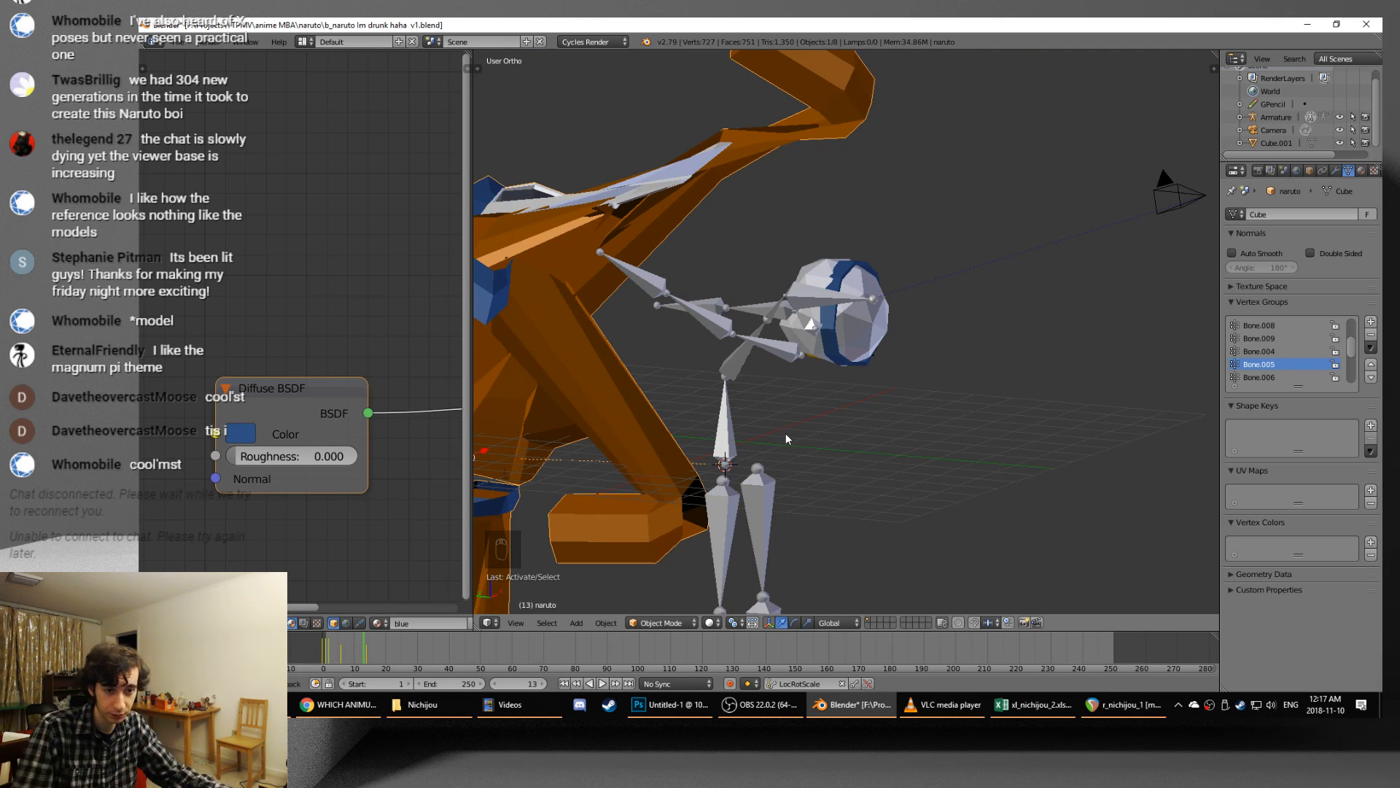
{"action": "key", "text": "super"}
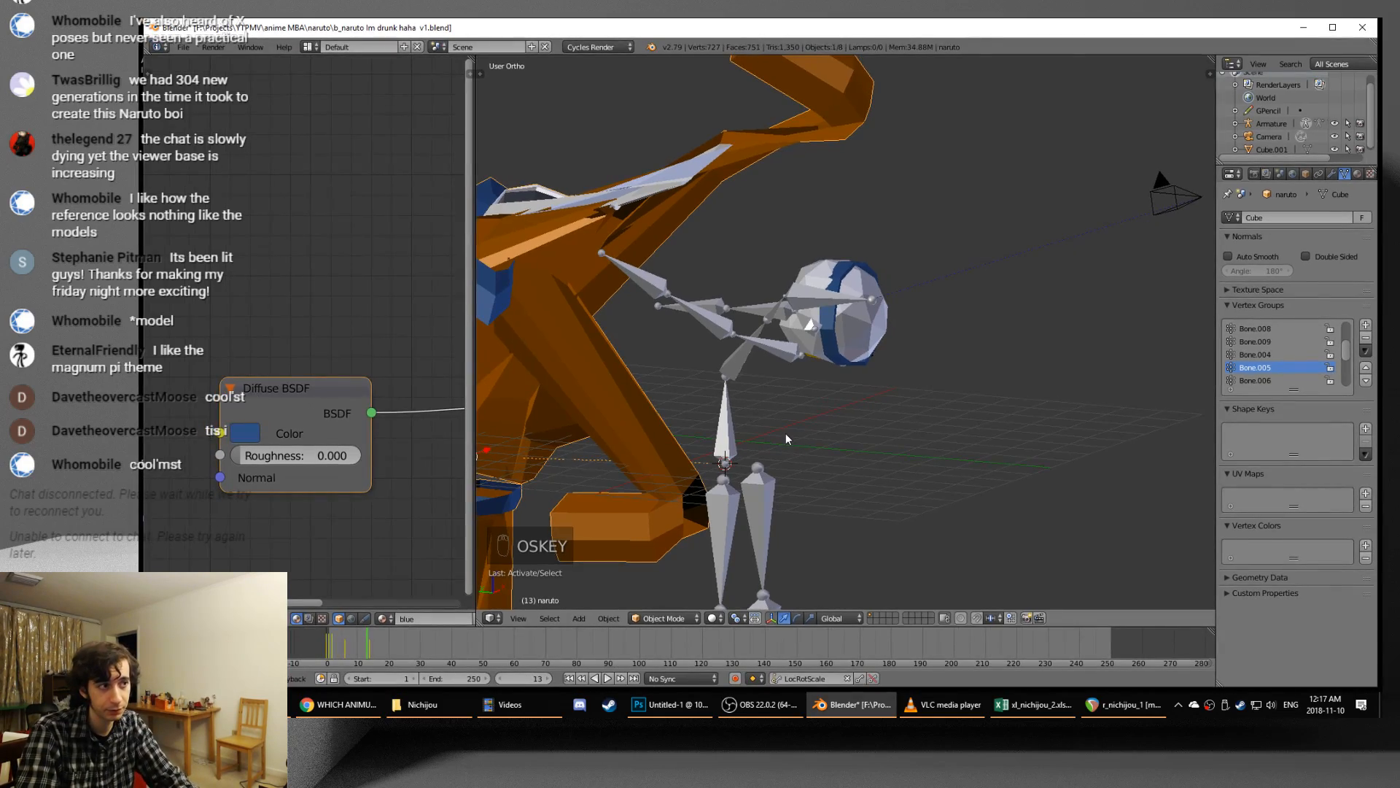
{"action": "key", "text": "ctrl+super+Right"}
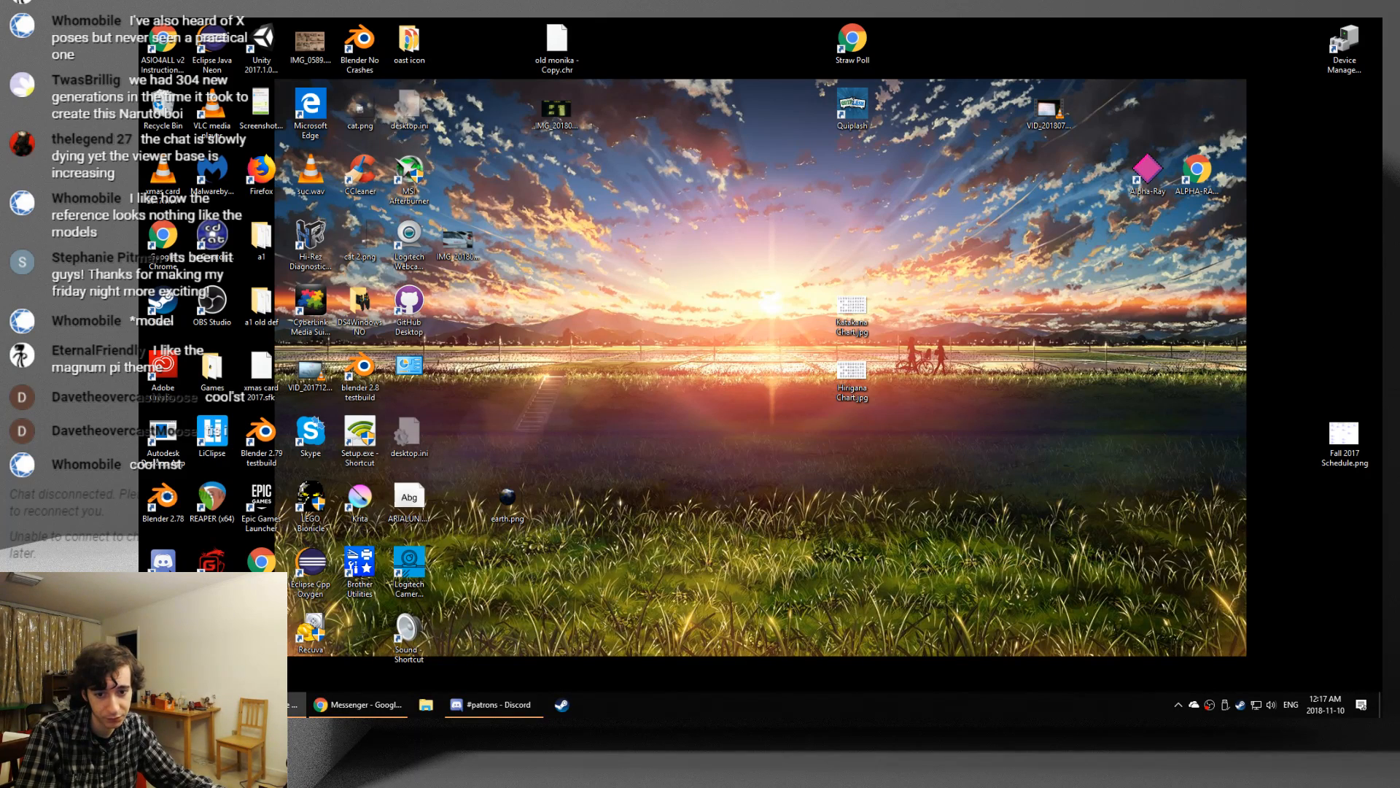
{"action": "key", "text": "ctrl+super+Left"}
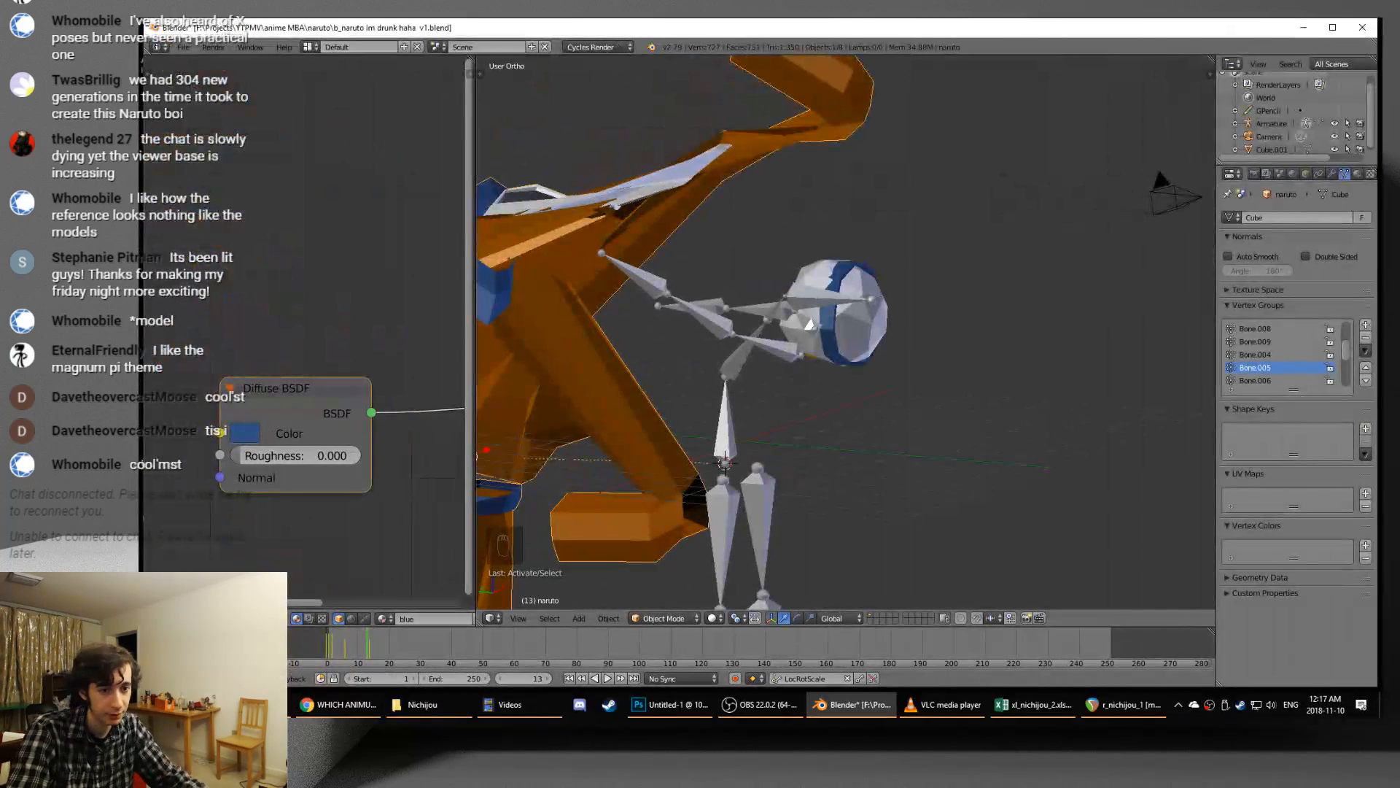
{"action": "key", "text": "ctrl+super+Right"}
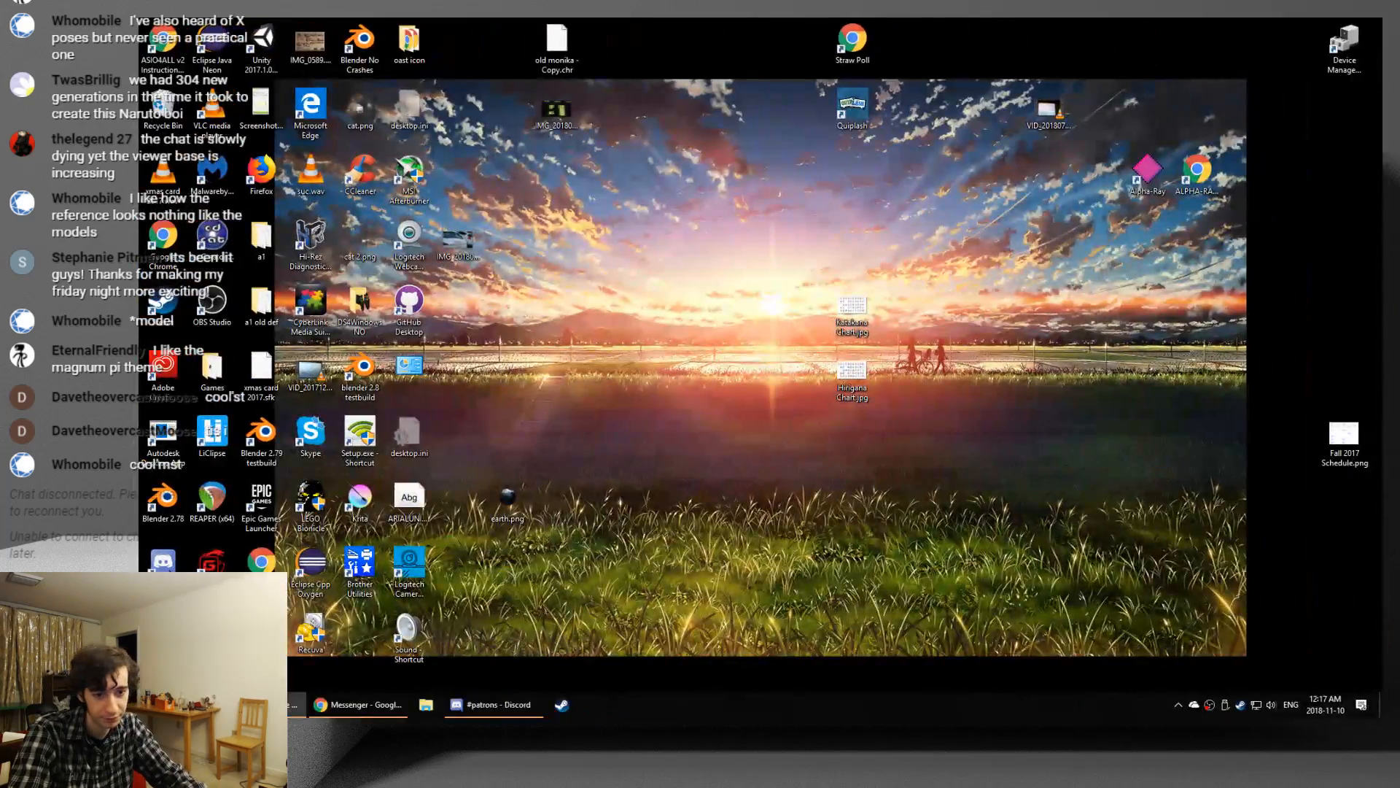
{"action": "key", "text": "ctrl+super+Left"}
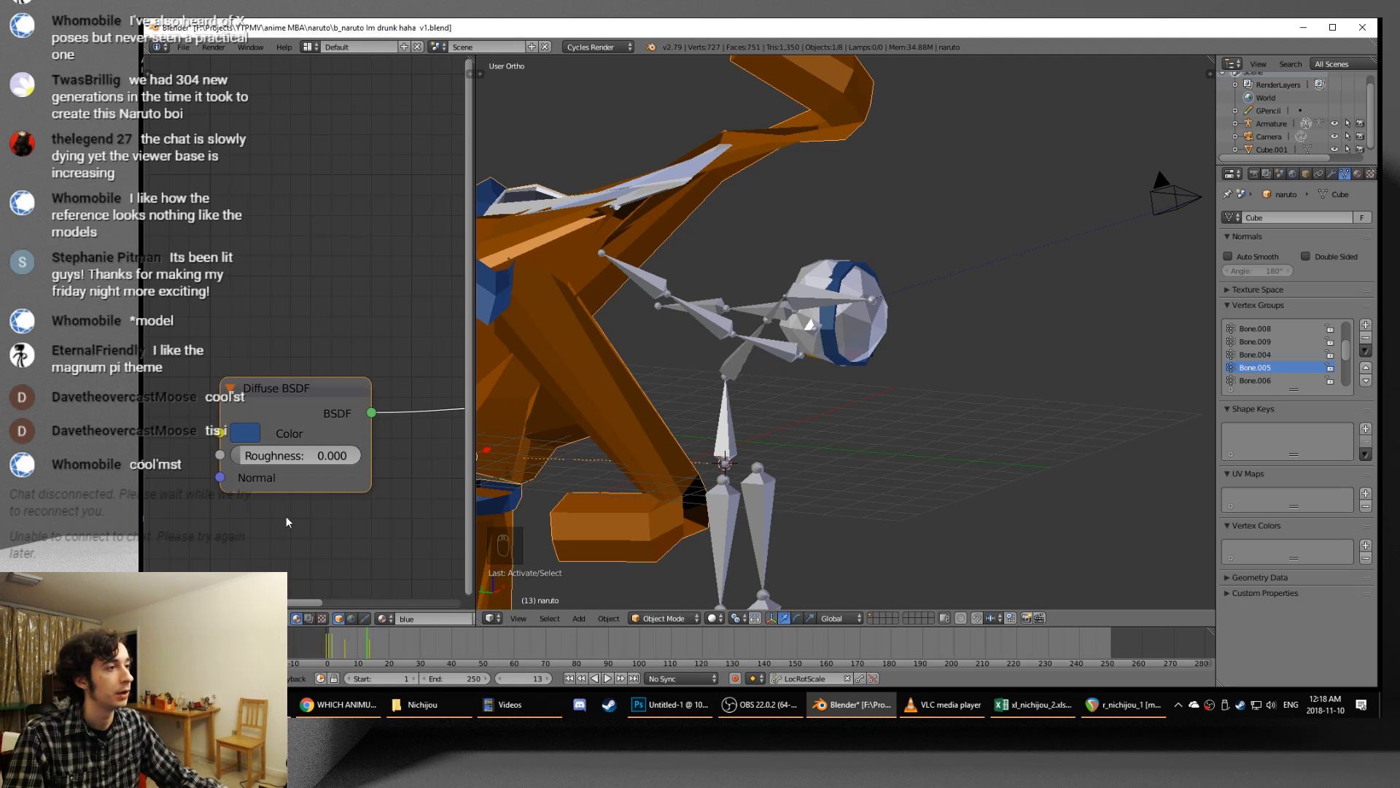
- Scrub the timeline back to frame 0 and save the file
{"action": "scroll", "coordinate": [799, 454], "scroll_direction": "down", "scroll_amount": 2}
{"action": "scroll", "coordinate": [799, 458], "scroll_direction": "up", "scroll_amount": 4, "text": "alt"}
{"action": "scroll", "coordinate": [809, 464], "scroll_direction": "up", "scroll_amount": 9, "text": "alt"}
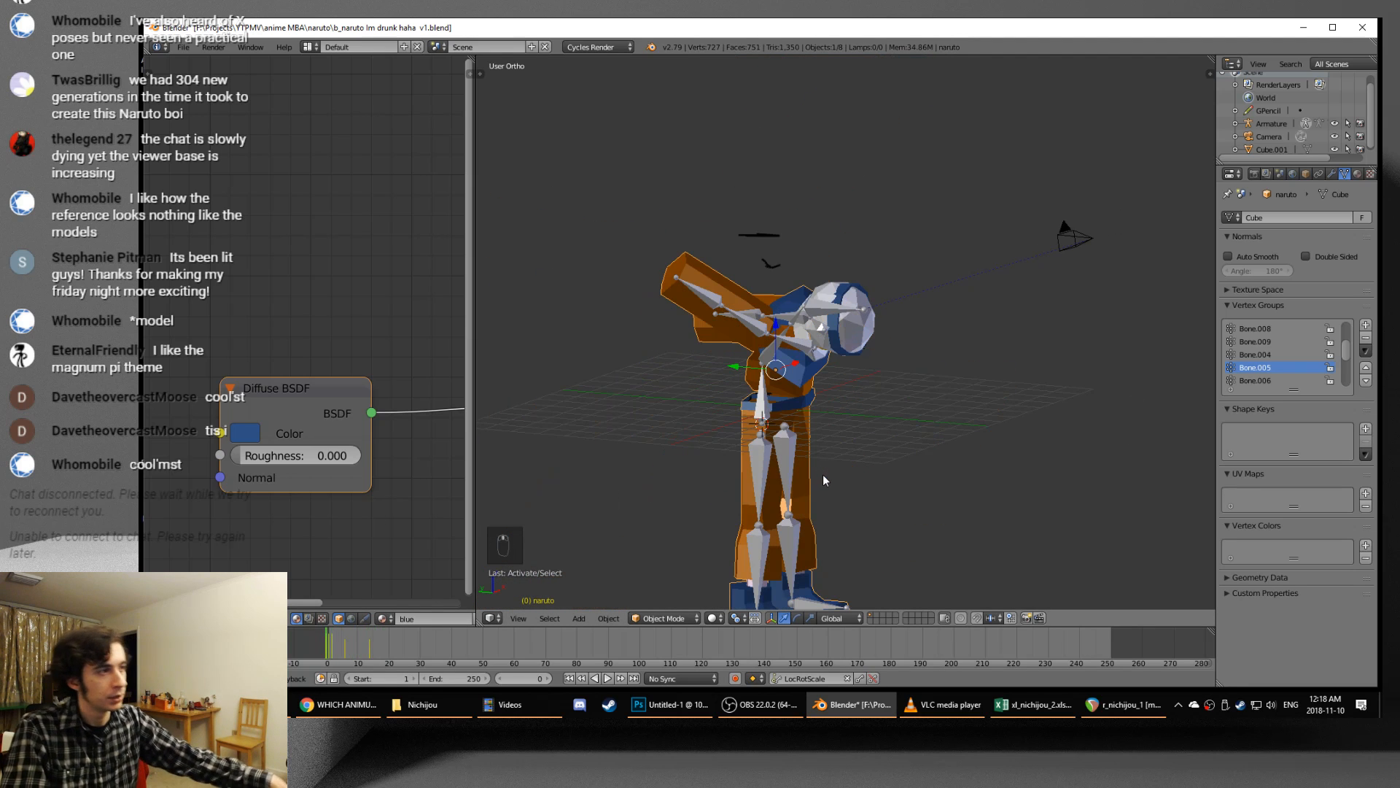
{"action": "scroll", "coordinate": [821, 480], "scroll_direction": "down", "scroll_amount": 9, "text": "alt"}
{"action": "scroll", "coordinate": [818, 474], "scroll_direction": "up", "scroll_amount": 9, "text": "alt"}
{"action": "key", "text": "ctrl+s"}
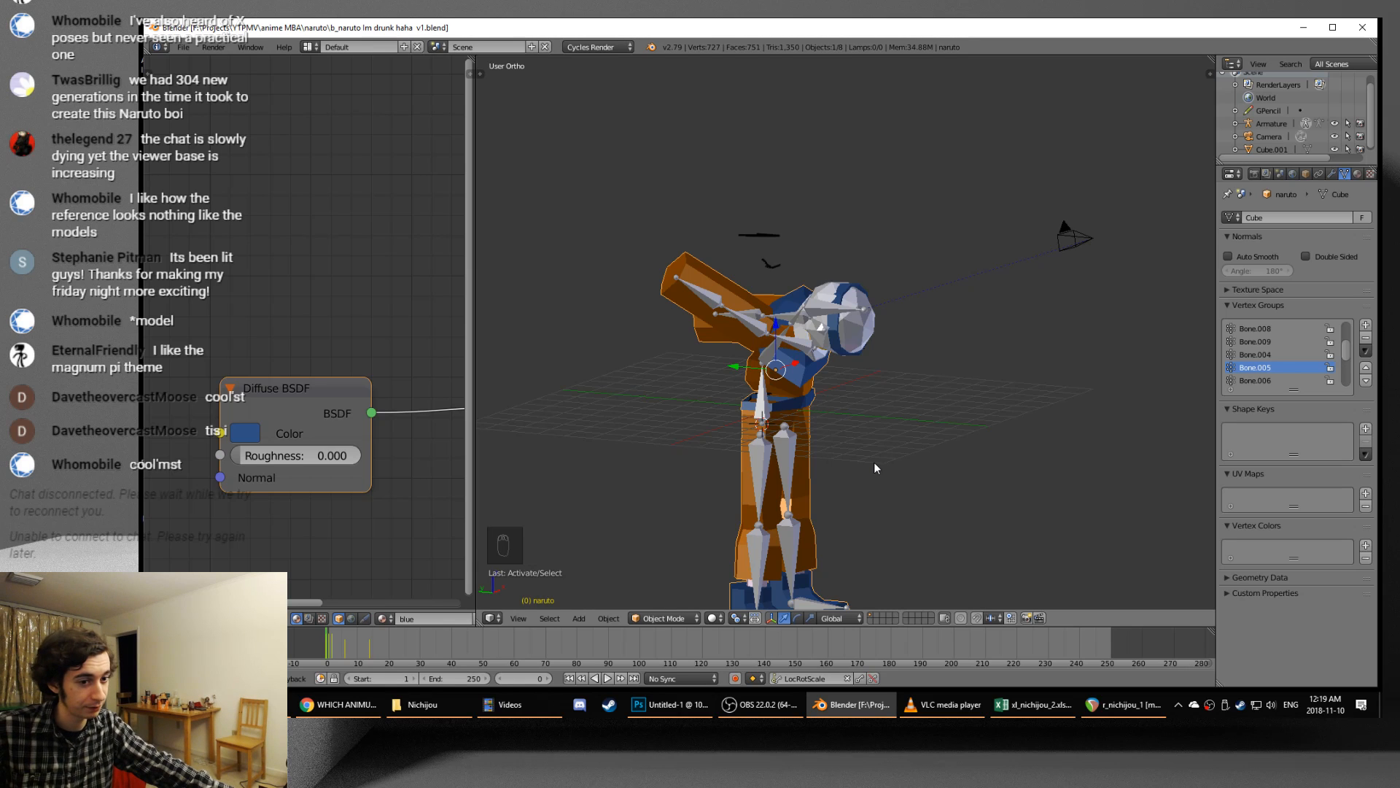
- Save the file again with the view close on the head and collar, and maximize the program window
{"action": "middle_click_drag", "start_coordinate": [874, 461], "coordinate": [935, 469]}
{"action": "scroll", "coordinate": [839, 493], "scroll_direction": "up", "scroll_amount": 4}
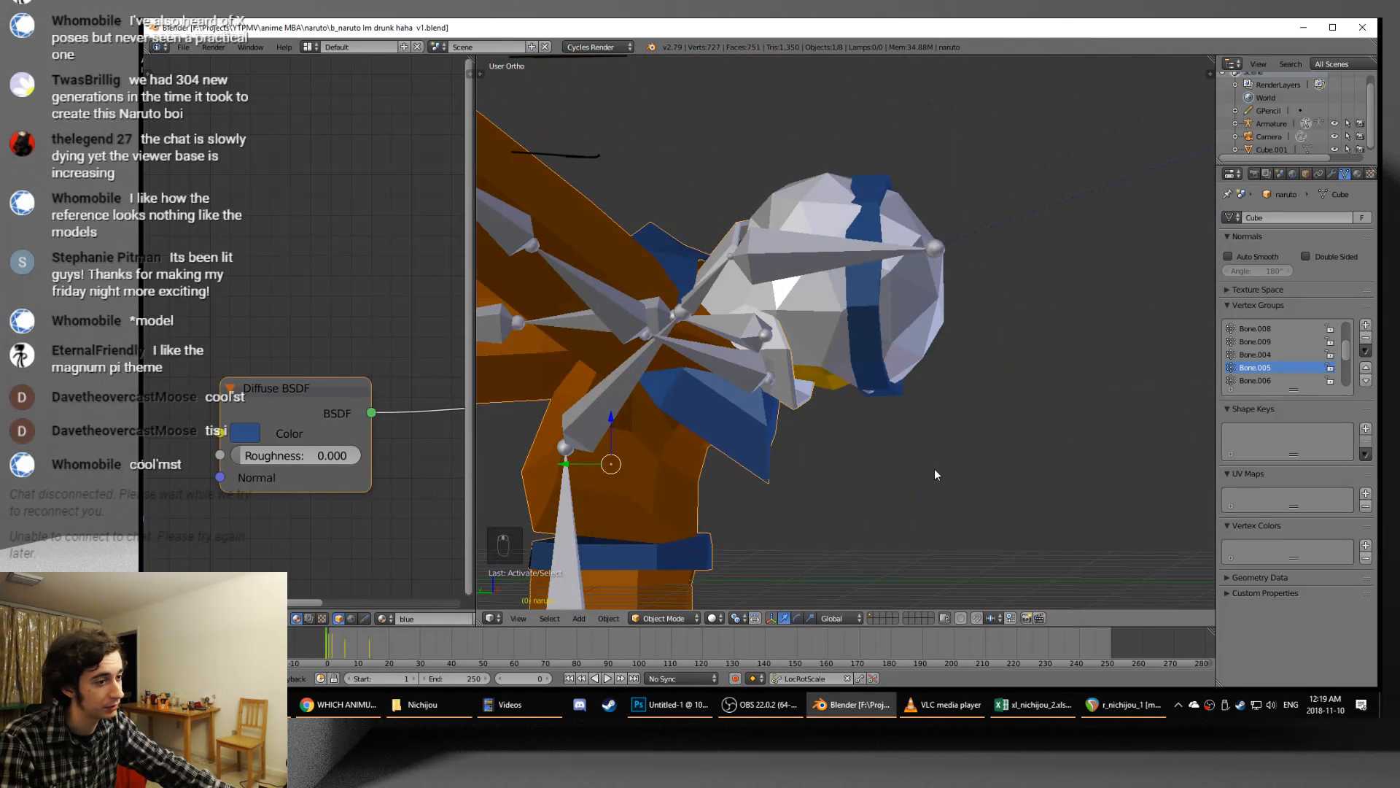
{"action": "key", "text": "ctrl+s"}
{"action": "left_click", "coordinate": [934, 469]}
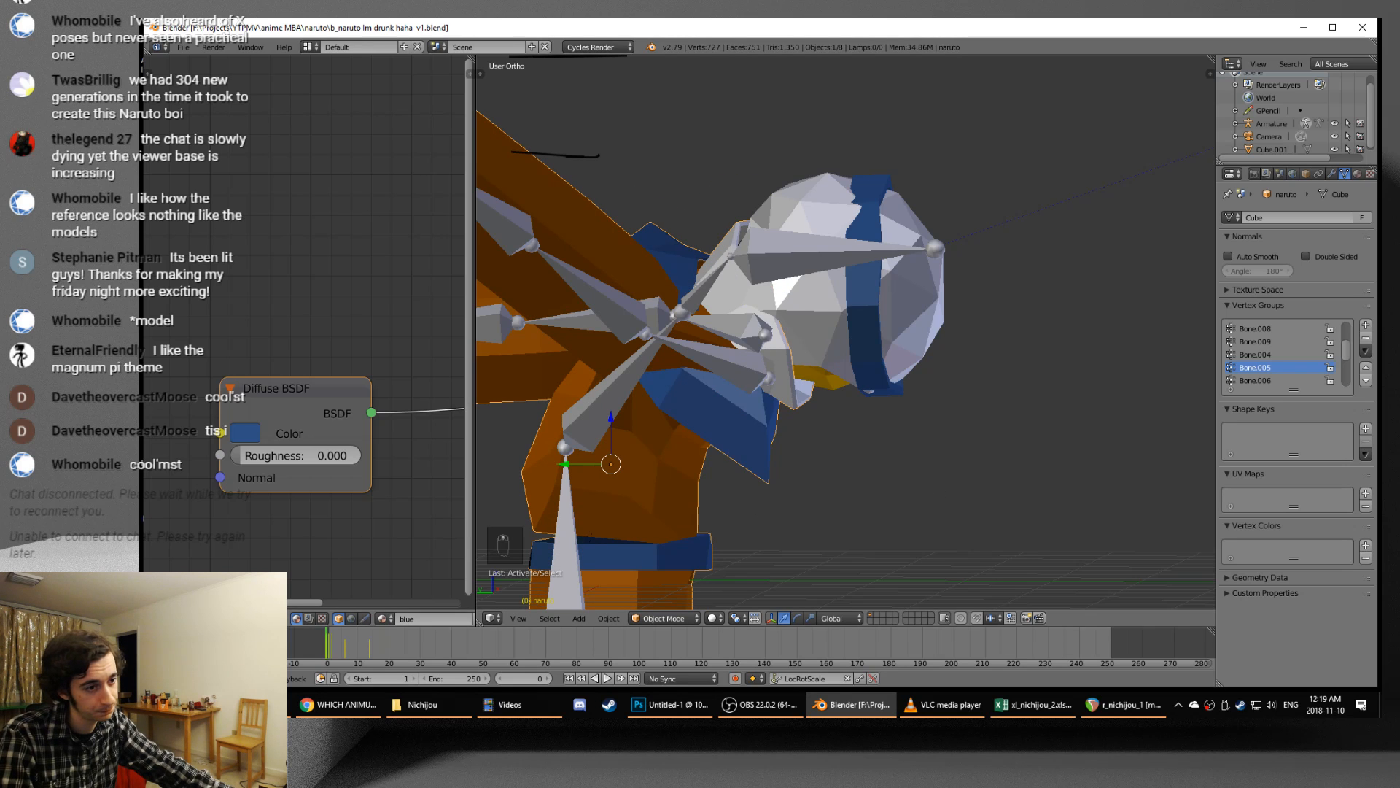
{"action": "key", "text": "super+Up"}
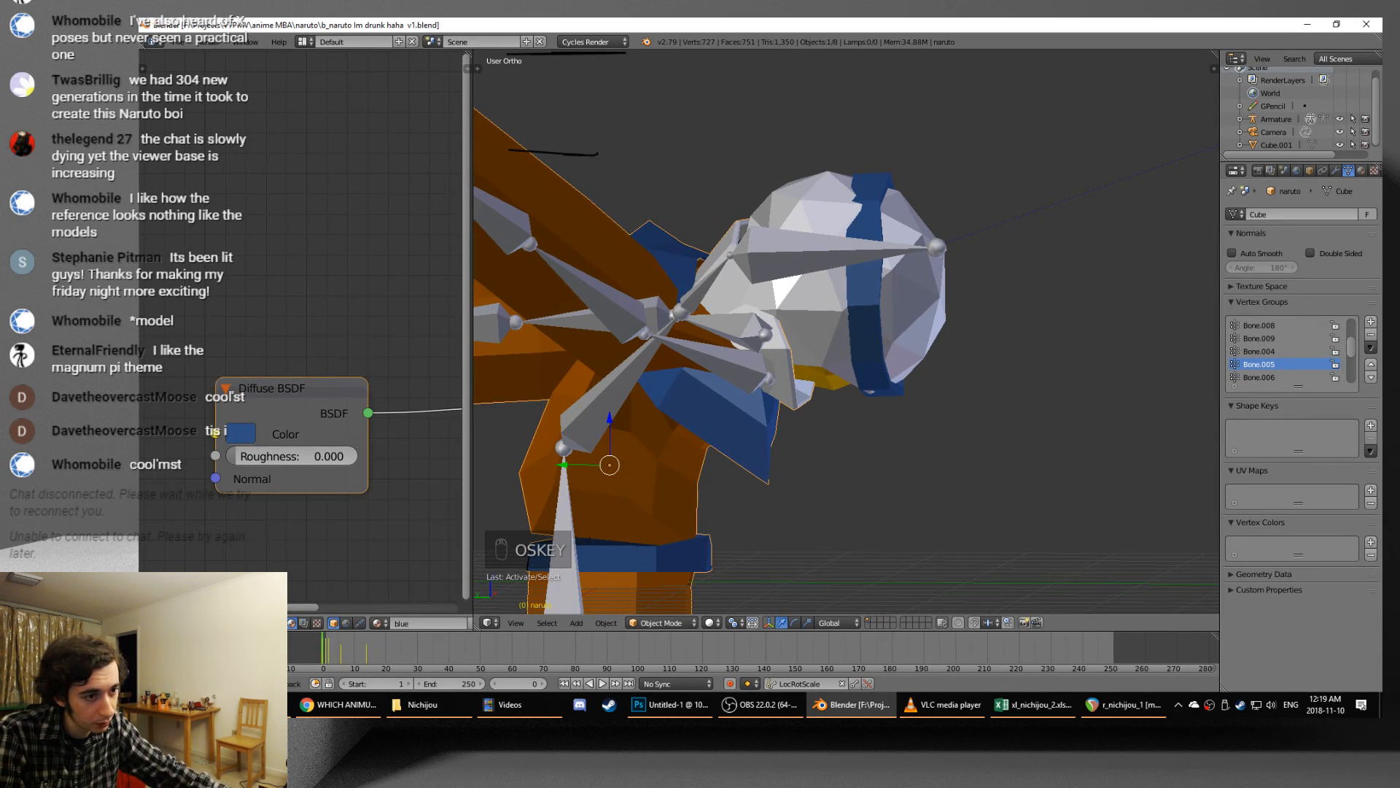
- Enlarge the lower node editor area and switch it to the Dope Sheet, framing its keyframes
{"action": "left_click_drag", "start_coordinate": [144, 625], "coordinate": [157, 121]}
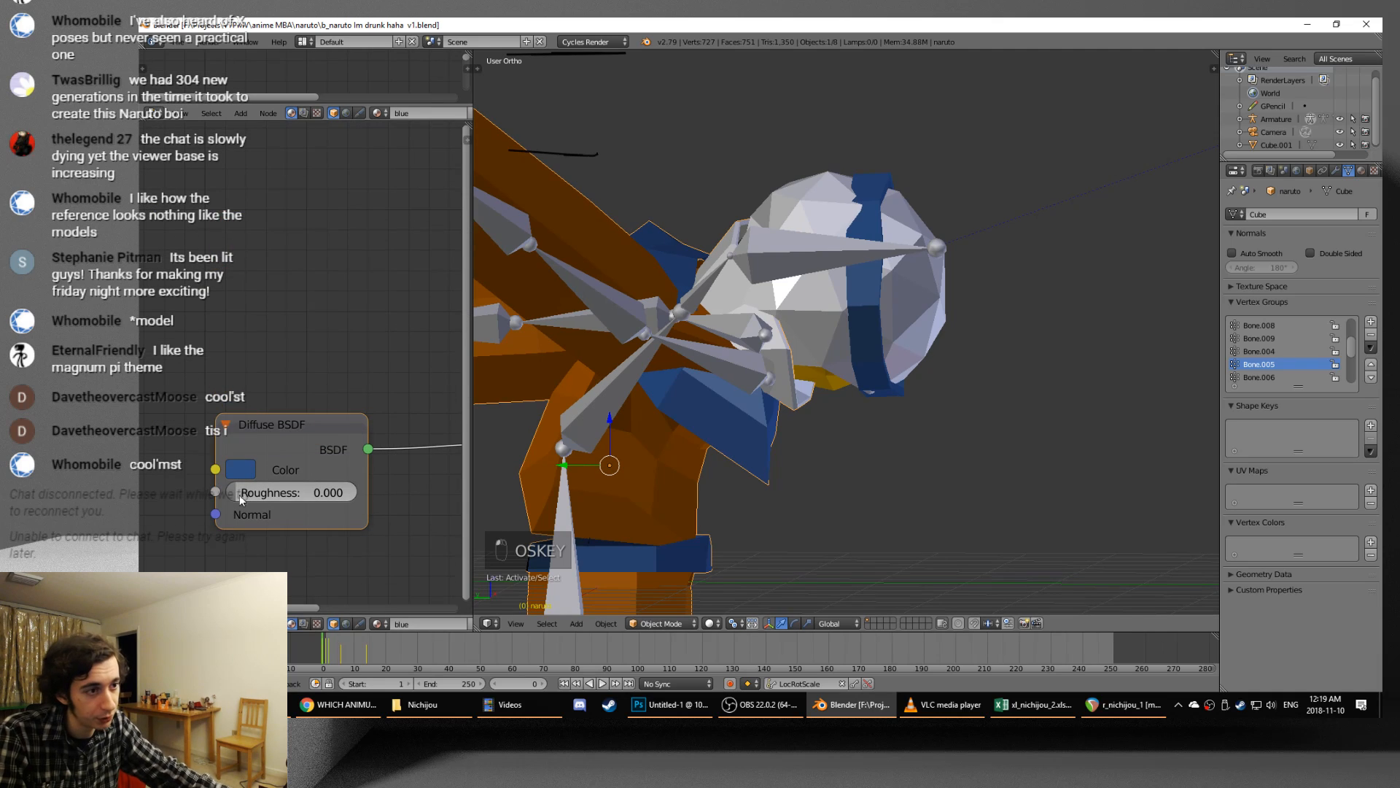
{"action": "left_click", "coordinate": [154, 624]}
{"action": "left_click", "coordinate": [155, 623]}
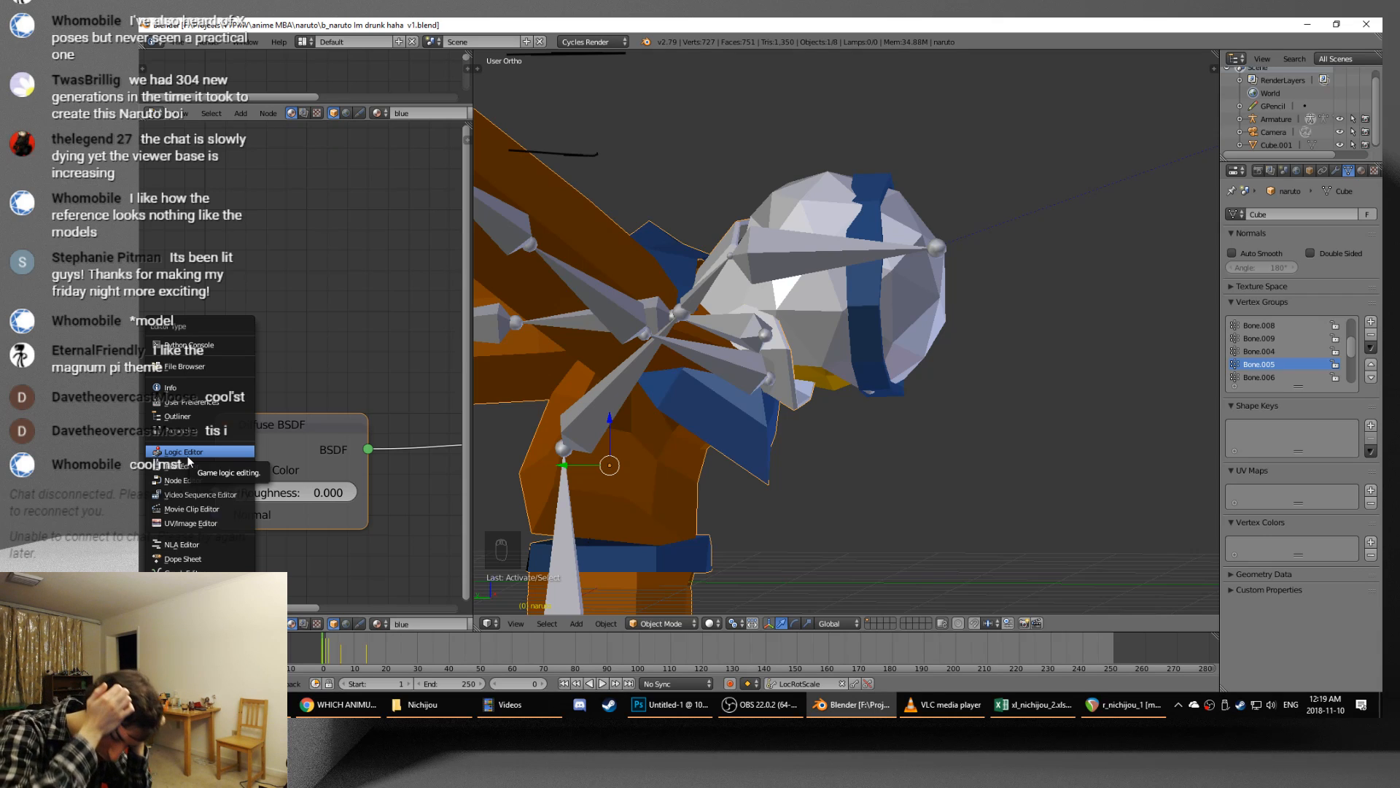
{"action": "key", "text": "d"}
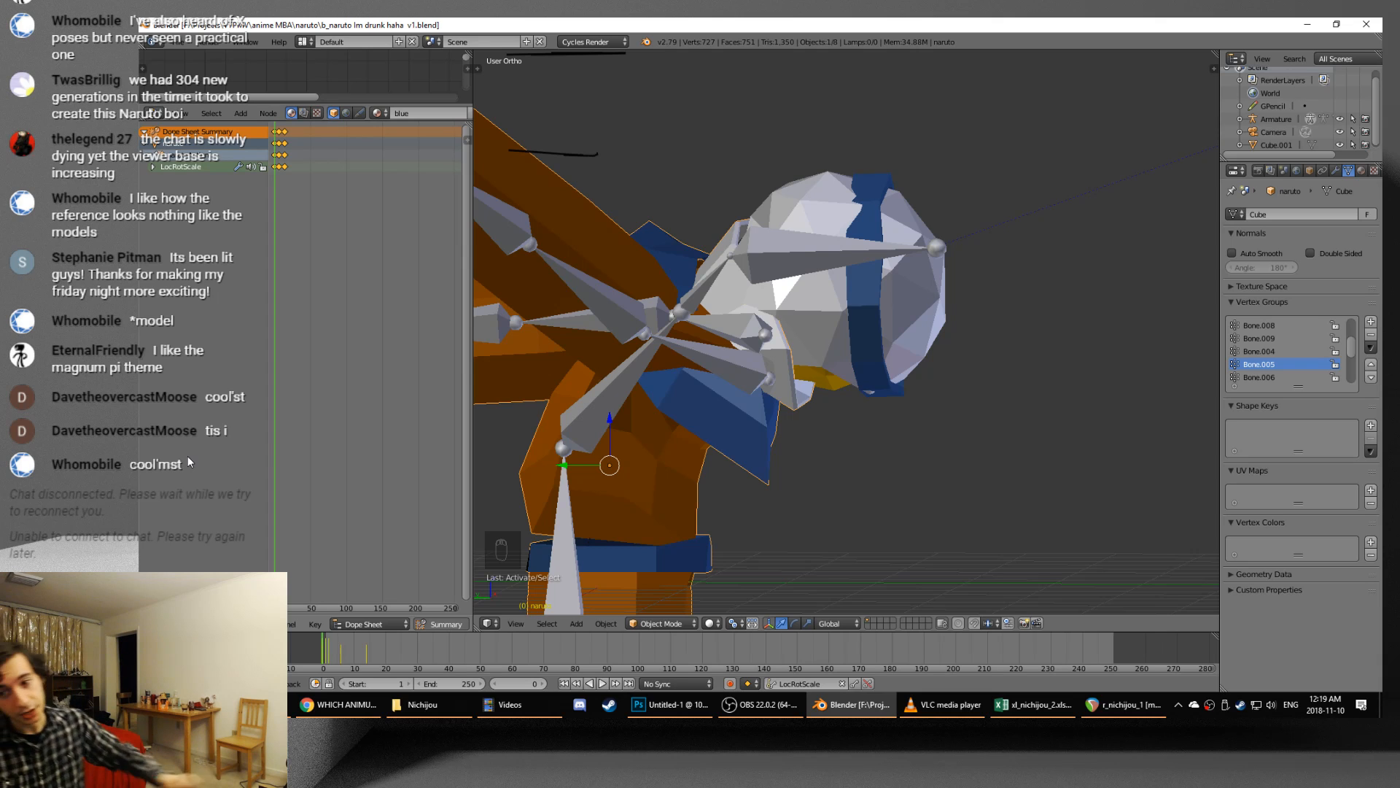
{"action": "scroll", "coordinate": [326, 305], "scroll_direction": "up", "scroll_amount": 2}
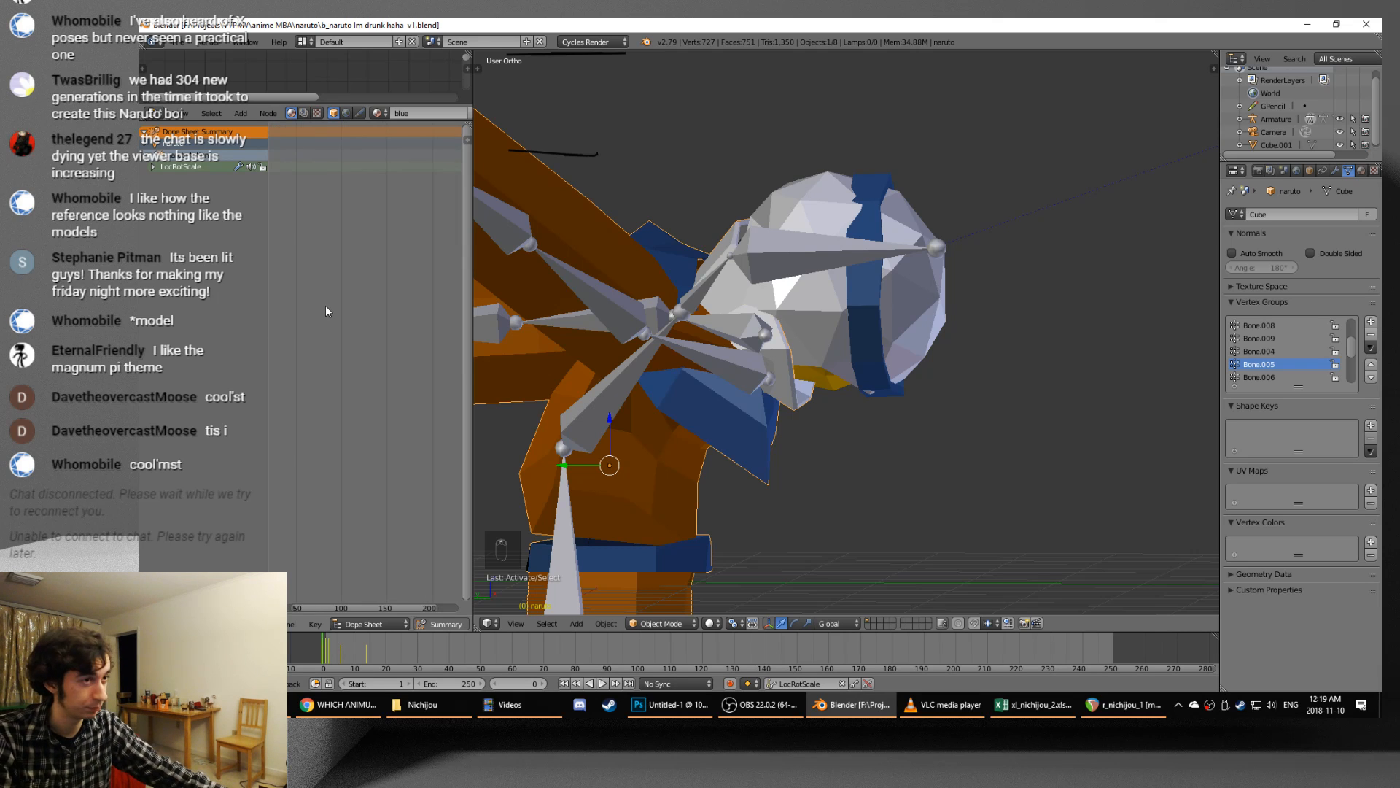
{"action": "middle_click_drag", "start_coordinate": [326, 305], "coordinate": [388, 334]}
- Save over the current file, then save a new version as "b_naruto Im drunk haha v2.blend"
{"action": "key", "text": "ctrl+s"}
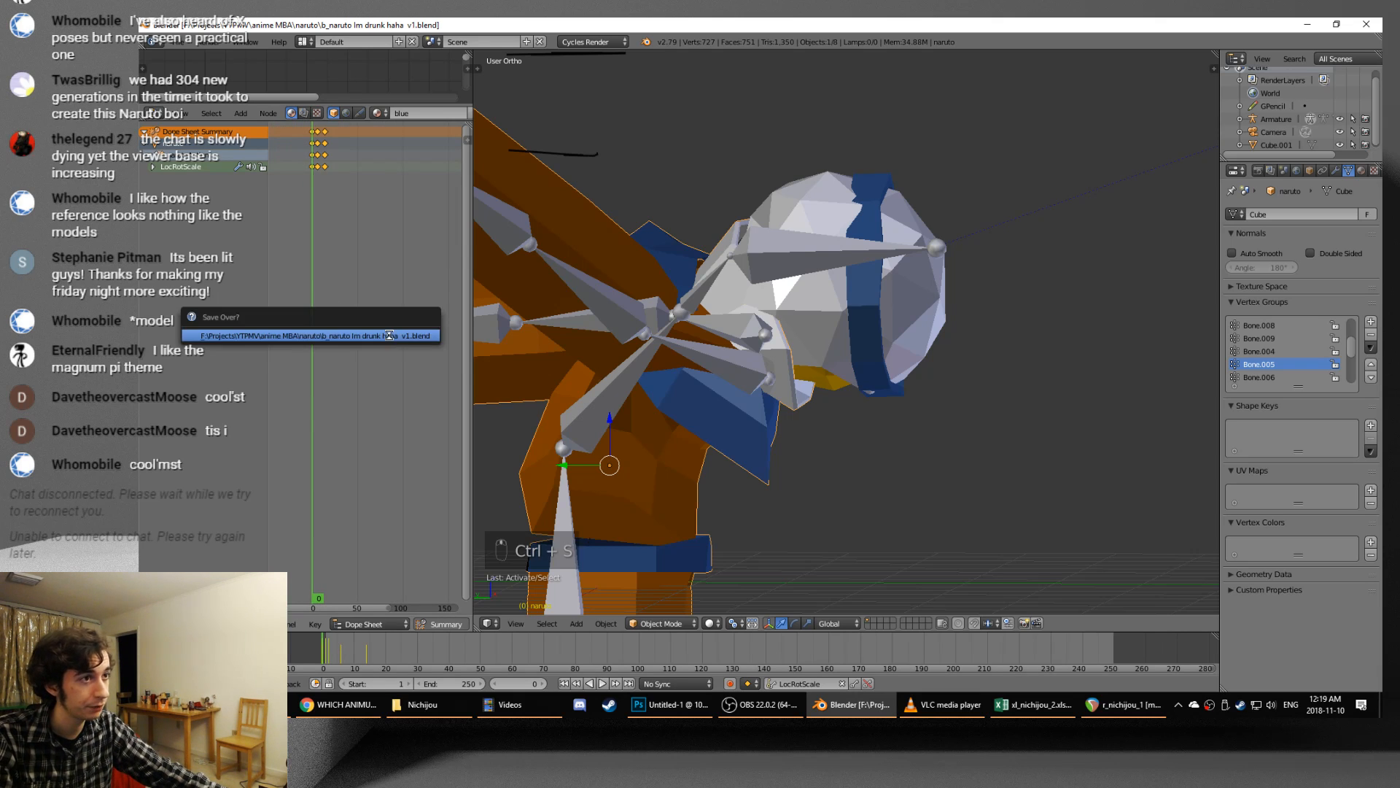
{"action": "left_click", "coordinate": [388, 334]}
{"action": "key", "text": "ctrl+shift+s"}
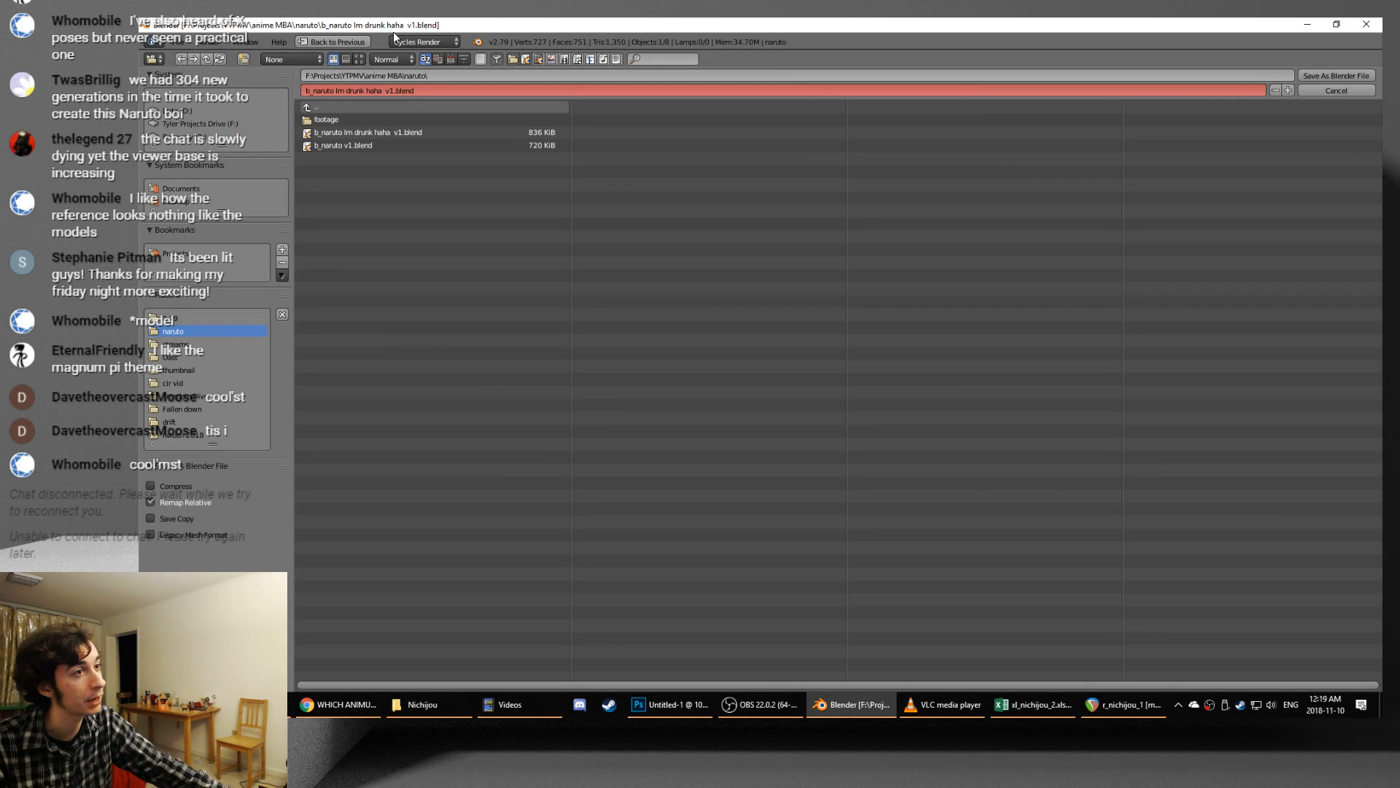
{"action": "left_click", "coordinate": [412, 91]}
{"action": "left_click_drag", "start_coordinate": [393, 92], "coordinate": [540, 94]}
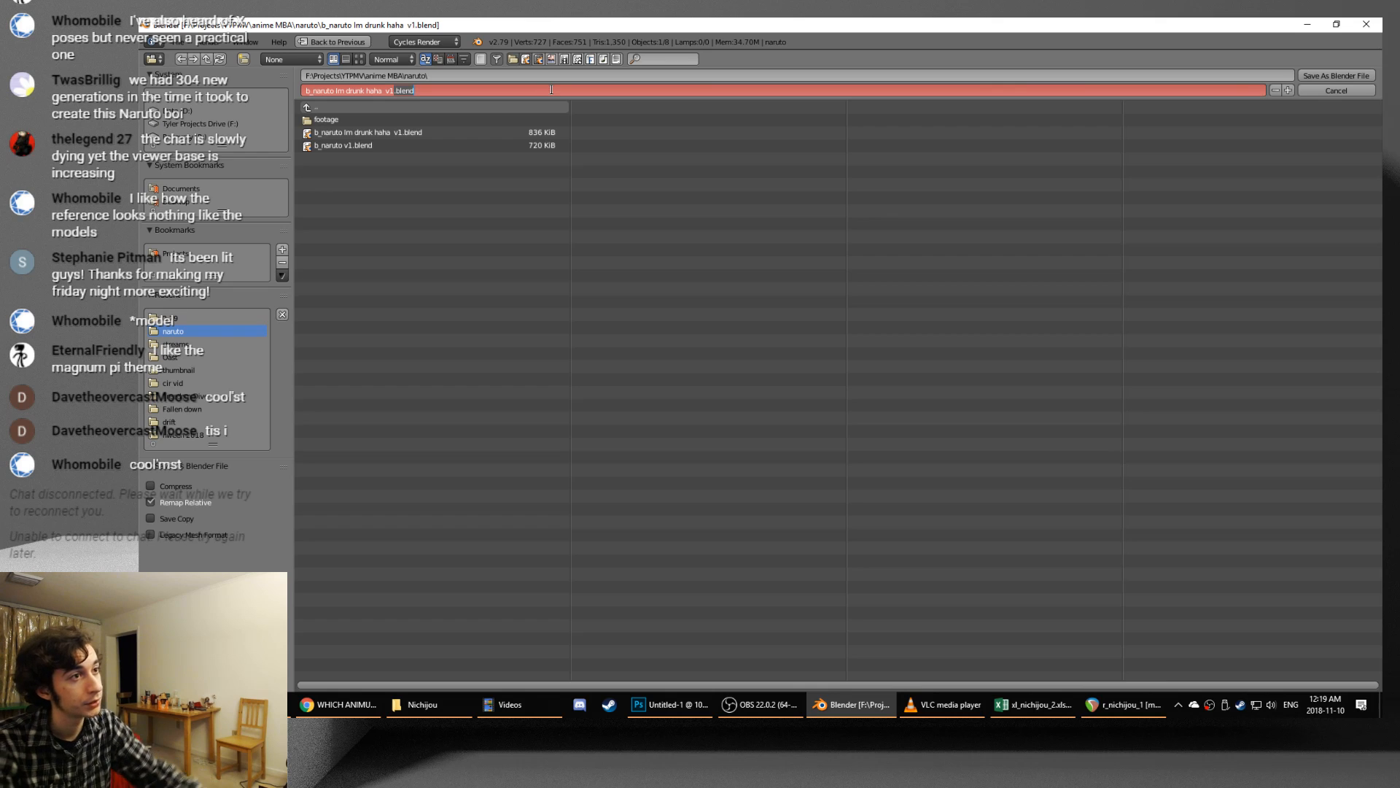
{"action": "key", "text": "BackSpace"}
{"action": "type", "text": "2"}
{"action": "key", "text": "Return"}
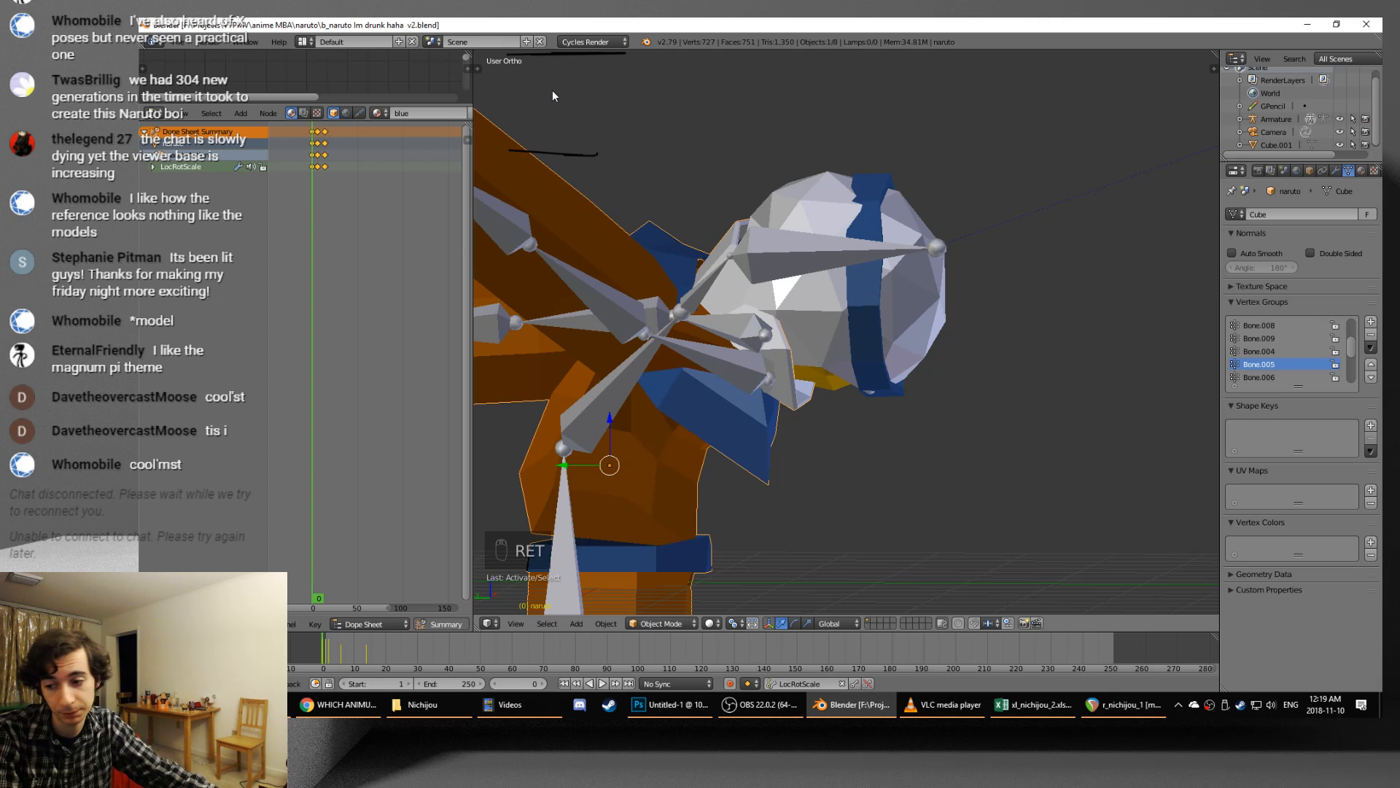
- Advance to frame 1 and toggle the selection until all Dope Sheet keyframes and scene objects are deselected
{"action": "scroll", "coordinate": [399, 210], "scroll_direction": "up", "scroll_amount": 8}
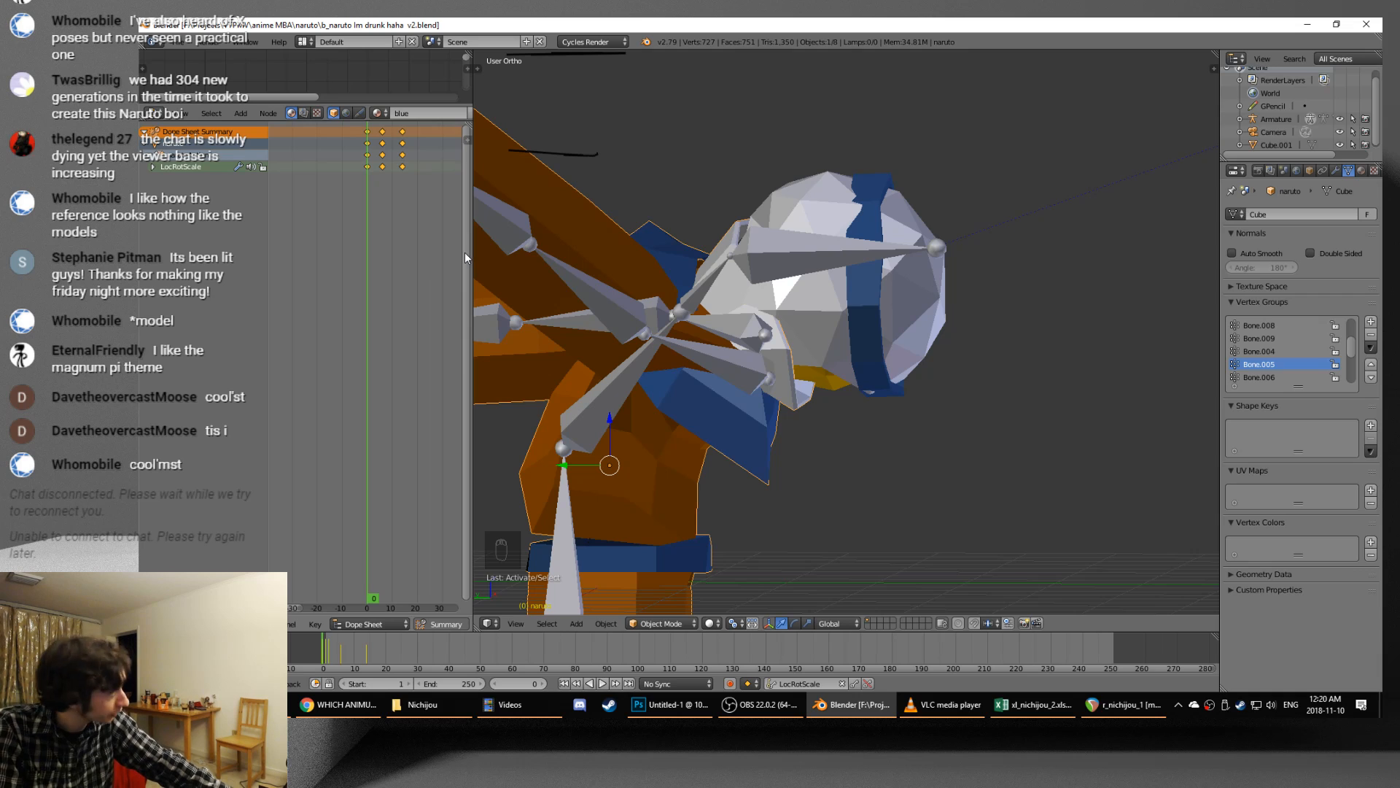
{"action": "key", "text": "Right"}
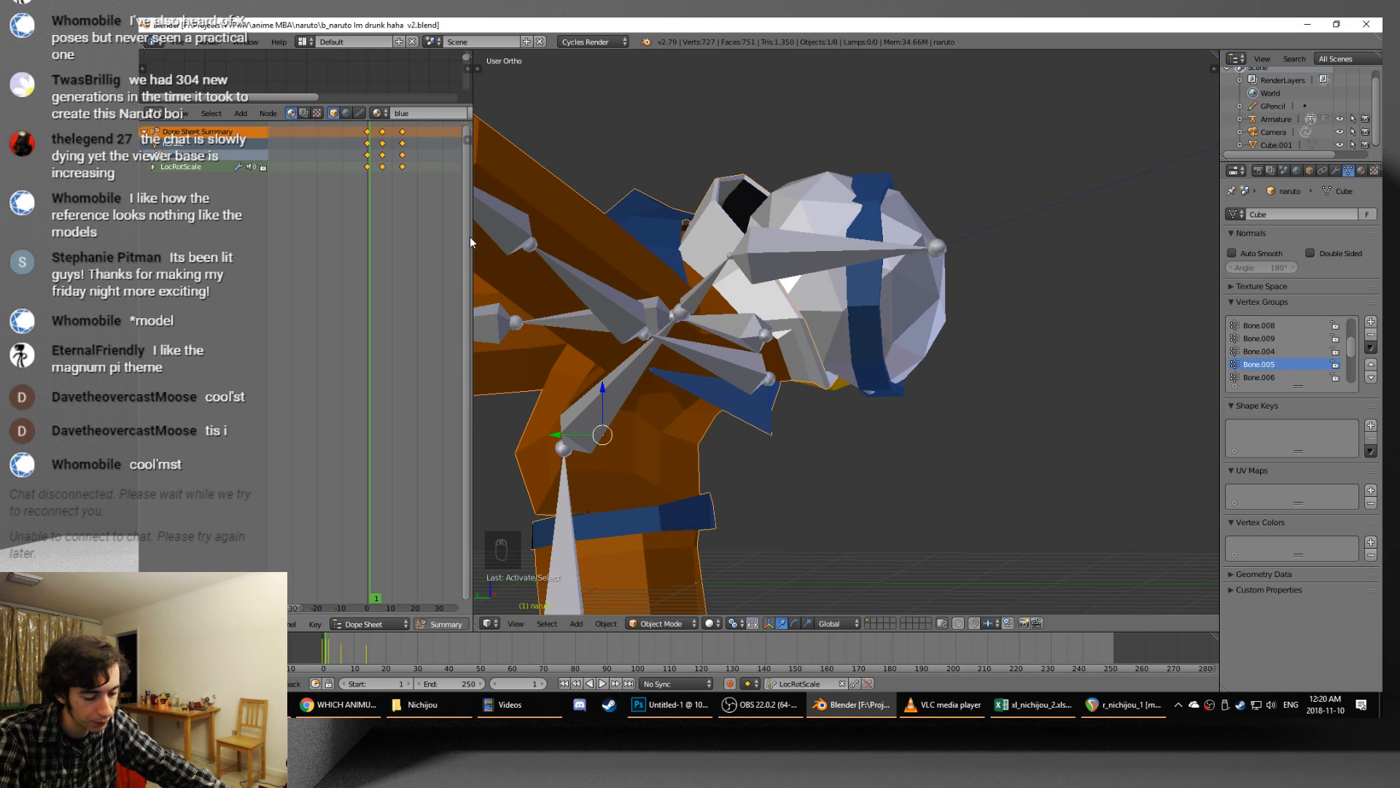
{"action": "key", "text": "a"}
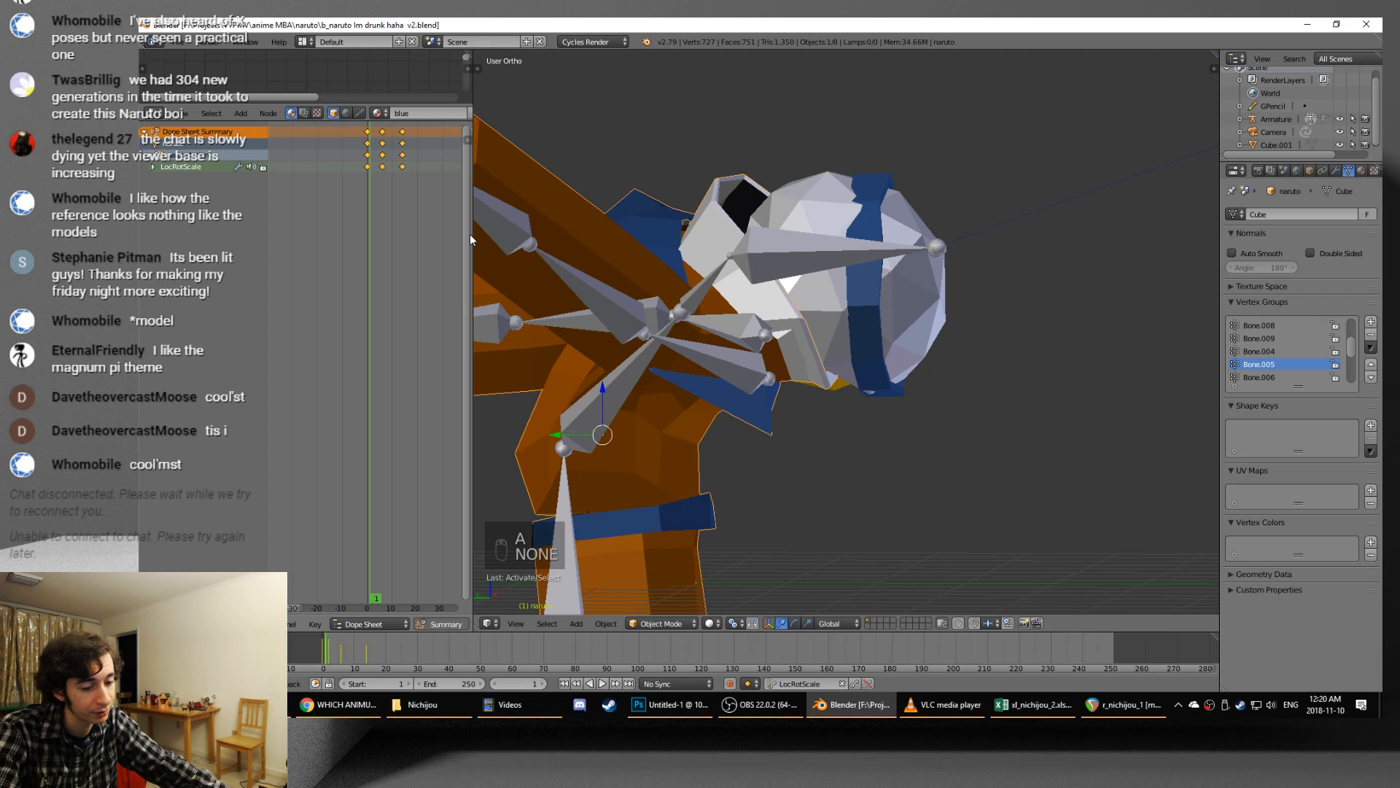
{"action": "key", "text": "a"}
{"action": "key", "text": "a"}
{"action": "key", "text": "a"}
{"action": "key", "text": "a"}
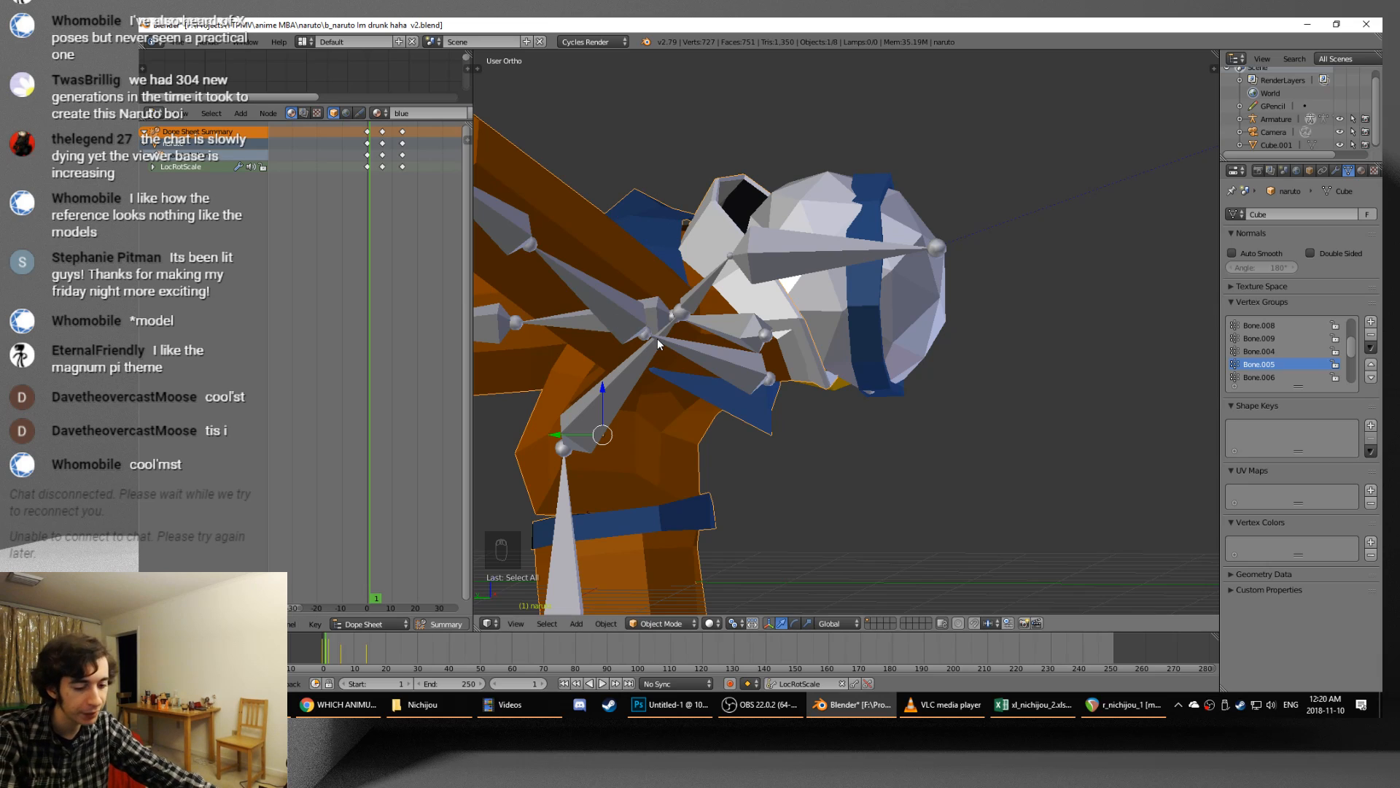
{"action": "key", "text": "a"}
{"action": "key", "text": "a"}
{"action": "key", "text": "a"}
{"action": "key", "text": "a"}
{"action": "key", "text": "a"}
{"action": "key", "text": "a"}
{"action": "key", "text": "a"}
{"action": "key", "text": "a"}
{"action": "key", "text": "a"}
{"action": "key", "text": "a"}
{"action": "key", "text": "a"}
{"action": "key", "text": "a"}
{"action": "key", "text": "a"}
{"action": "key", "text": "a"}
{"action": "key", "text": "a"}
{"action": "key", "text": "a"}
{"action": "key", "text": "a"}
{"action": "key", "text": "a"}
{"action": "key", "text": "a"}
{"action": "key", "text": "a"}
{"action": "key", "text": "a"}
{"action": "key", "text": "a"}
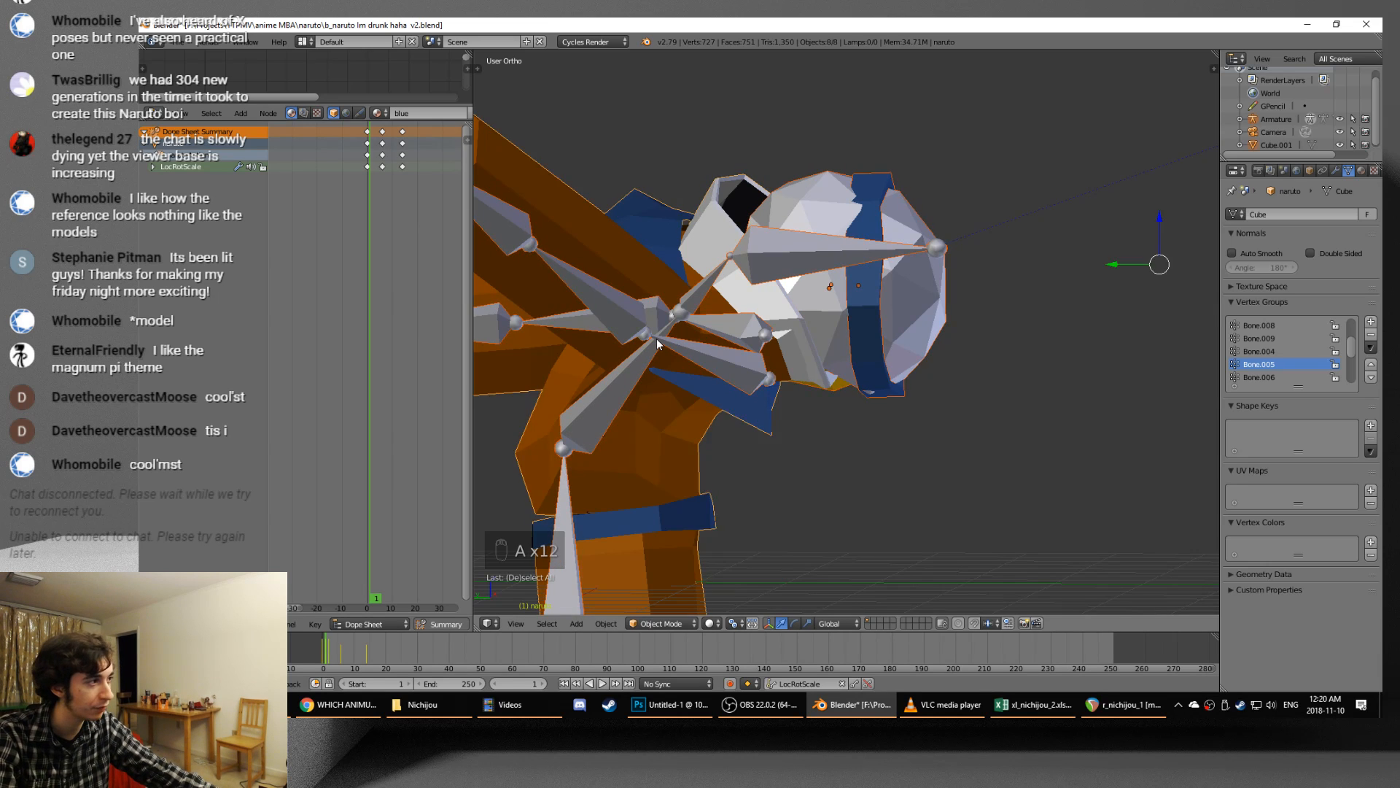
{"action": "key", "text": "a"}
{"action": "key", "text": "a"}
{"action": "key", "text": "a"}
{"action": "key", "text": "a"}
{"action": "key", "text": "a"}
{"action": "key", "text": "a"}
{"action": "key", "text": "a"}
{"action": "key", "text": "a"}
{"action": "key", "text": "a"}
{"action": "key", "text": "a"}
{"action": "key", "text": "a"}
{"action": "key", "text": "a"}
{"action": "key", "text": "a"}
{"action": "key", "text": "a"}
{"action": "key", "text": "a"}
{"action": "key", "text": "a"}
{"action": "key", "text": "a"}
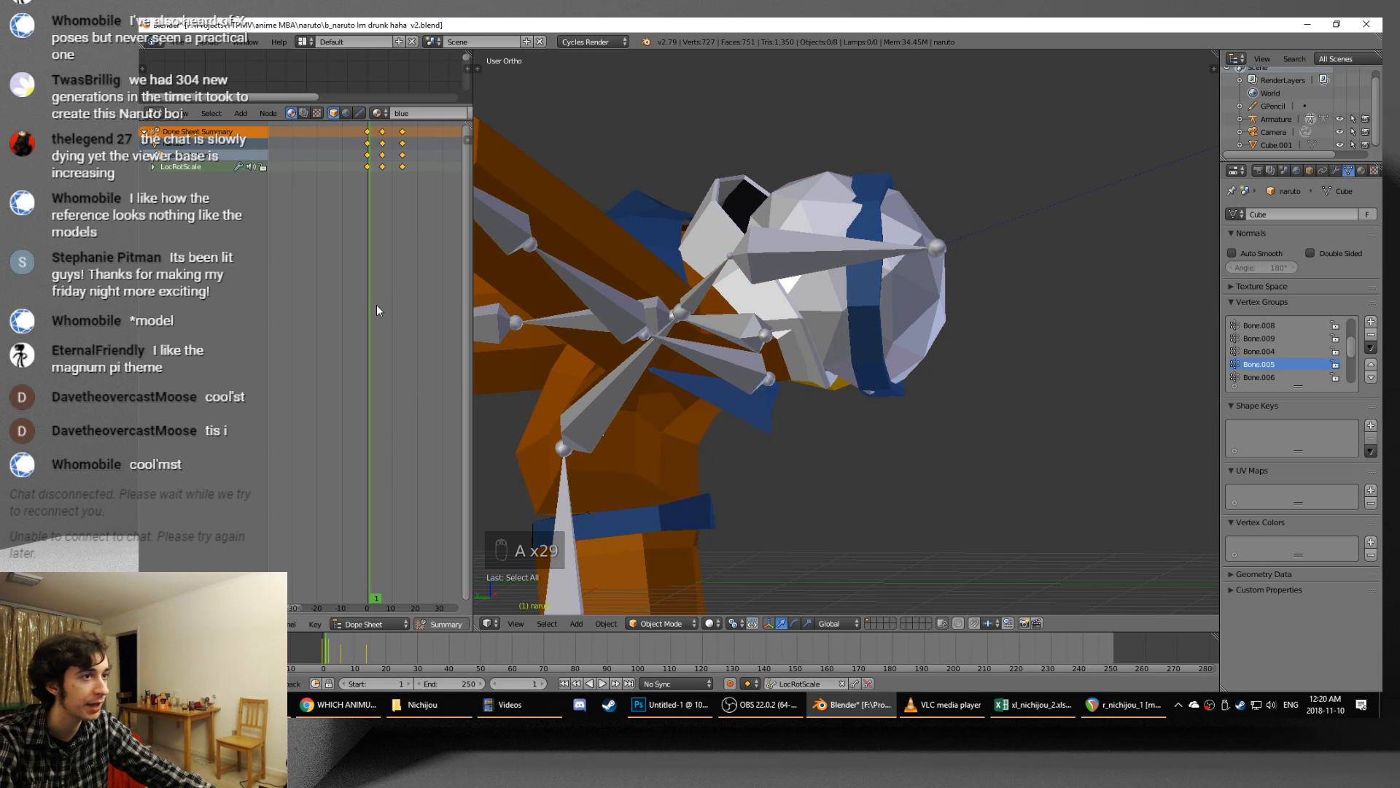
{"action": "key", "text": "a"}
{"action": "key", "text": "a"}
{"action": "key", "text": "a"}
{"action": "key", "text": "a"}
{"action": "key", "text": "a"}
{"action": "key", "text": "a"}
{"action": "key", "text": "a"}
{"action": "key", "text": "a"}
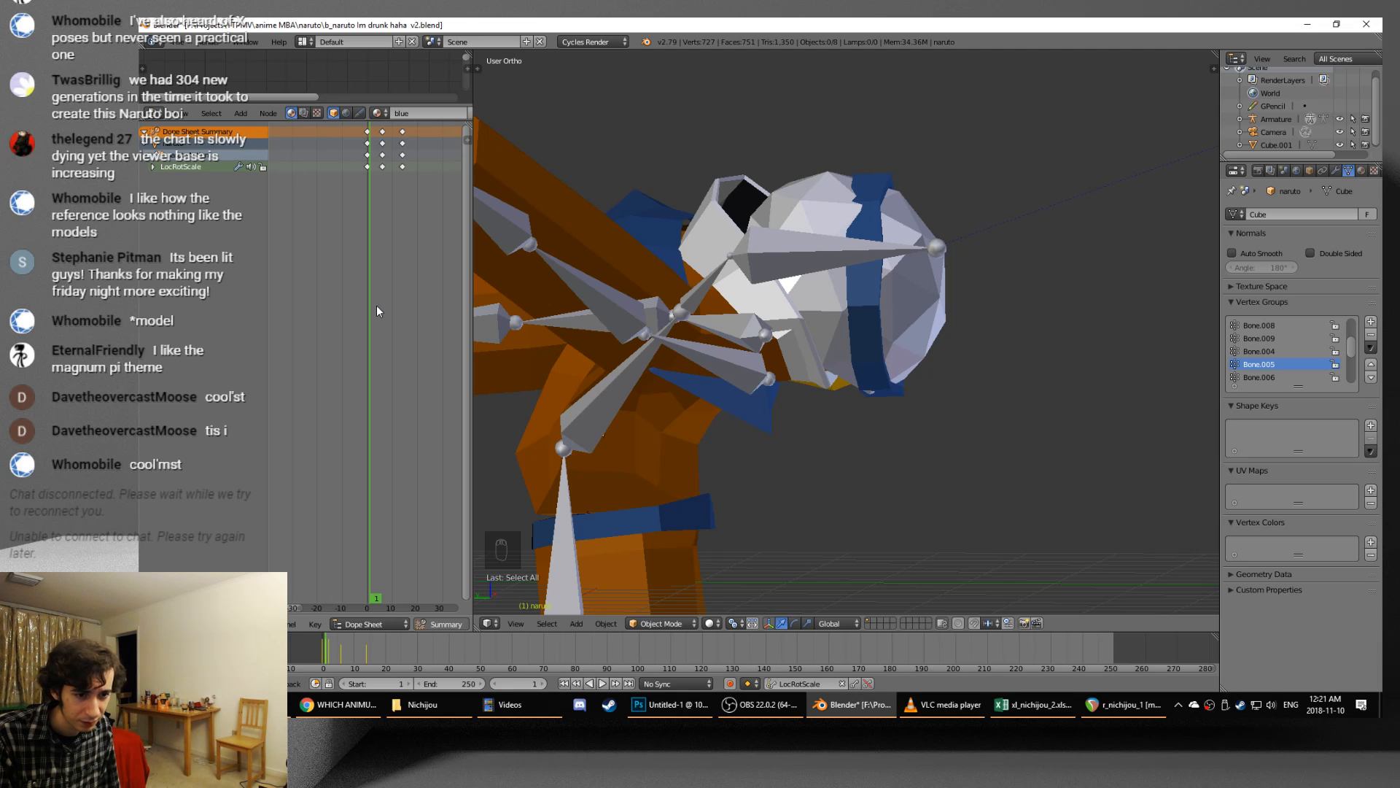
- Pick a thigh bone of the armature and select all of its bones
{"action": "key", "text": "super"}
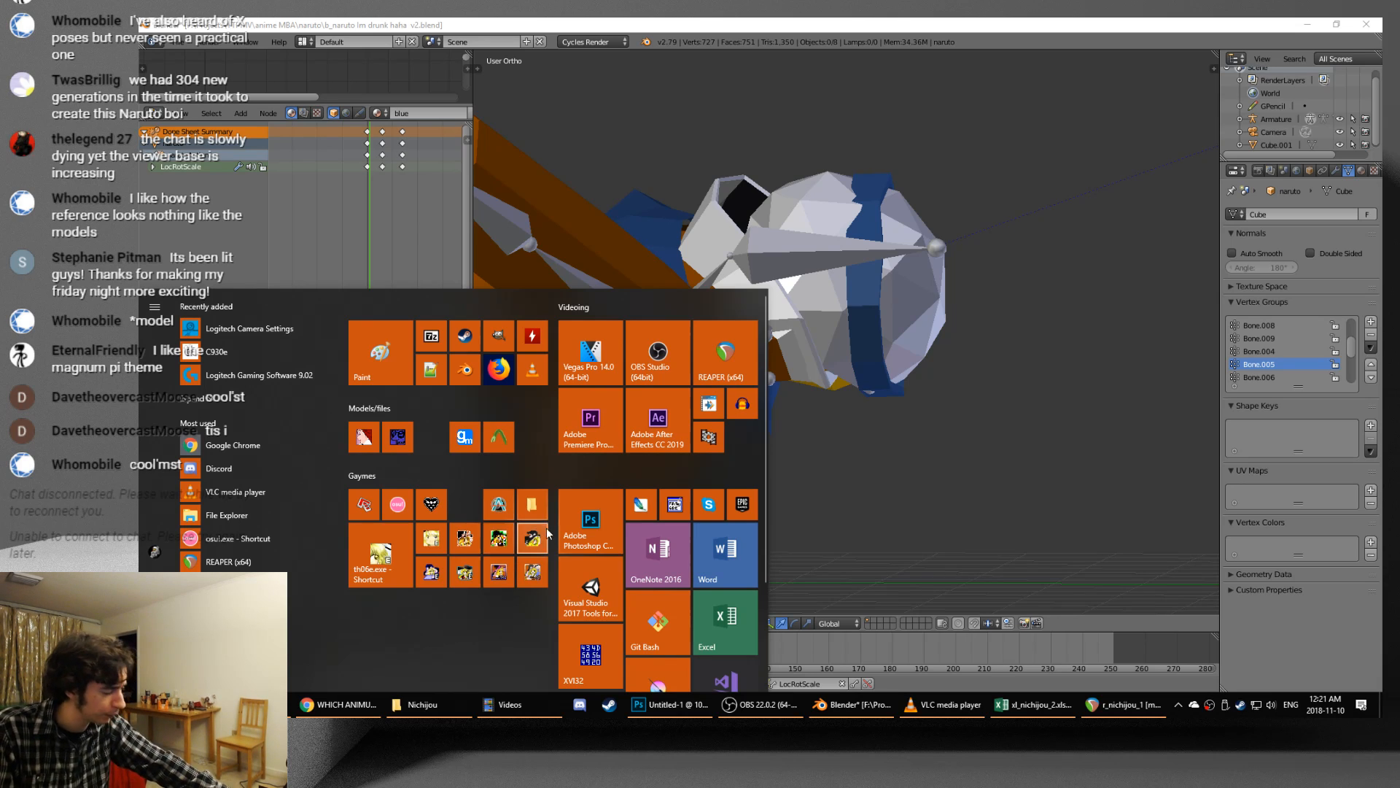
{"action": "left_click", "coordinate": [970, 461]}
{"action": "middle_click_drag", "start_coordinate": [970, 461], "coordinate": [907, 487]}
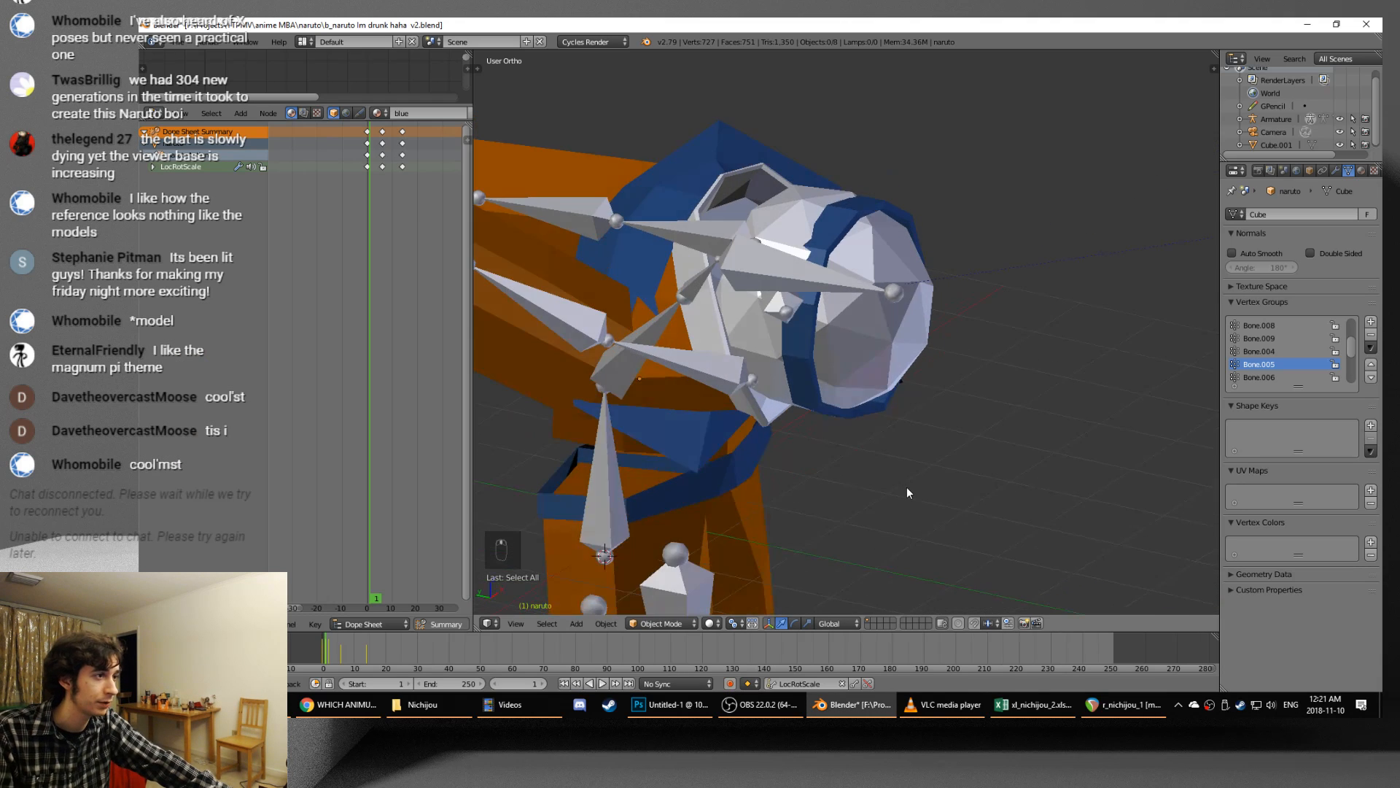
{"action": "scroll", "coordinate": [907, 503], "scroll_direction": "down", "scroll_amount": 4}
{"action": "right_click", "coordinate": [780, 485]}
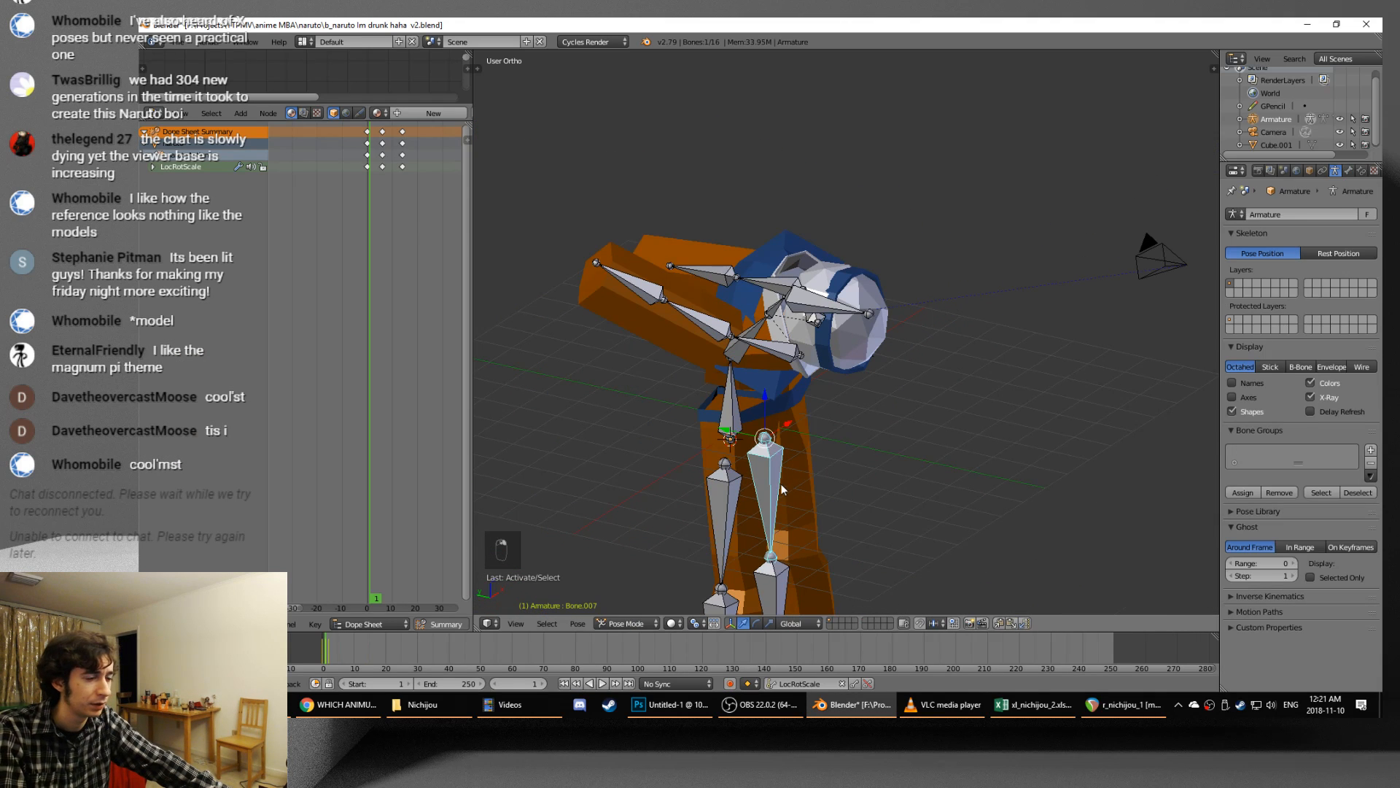
{"action": "key", "text": "a"}
{"action": "key", "text": "a"}
{"action": "key", "text": "a"}
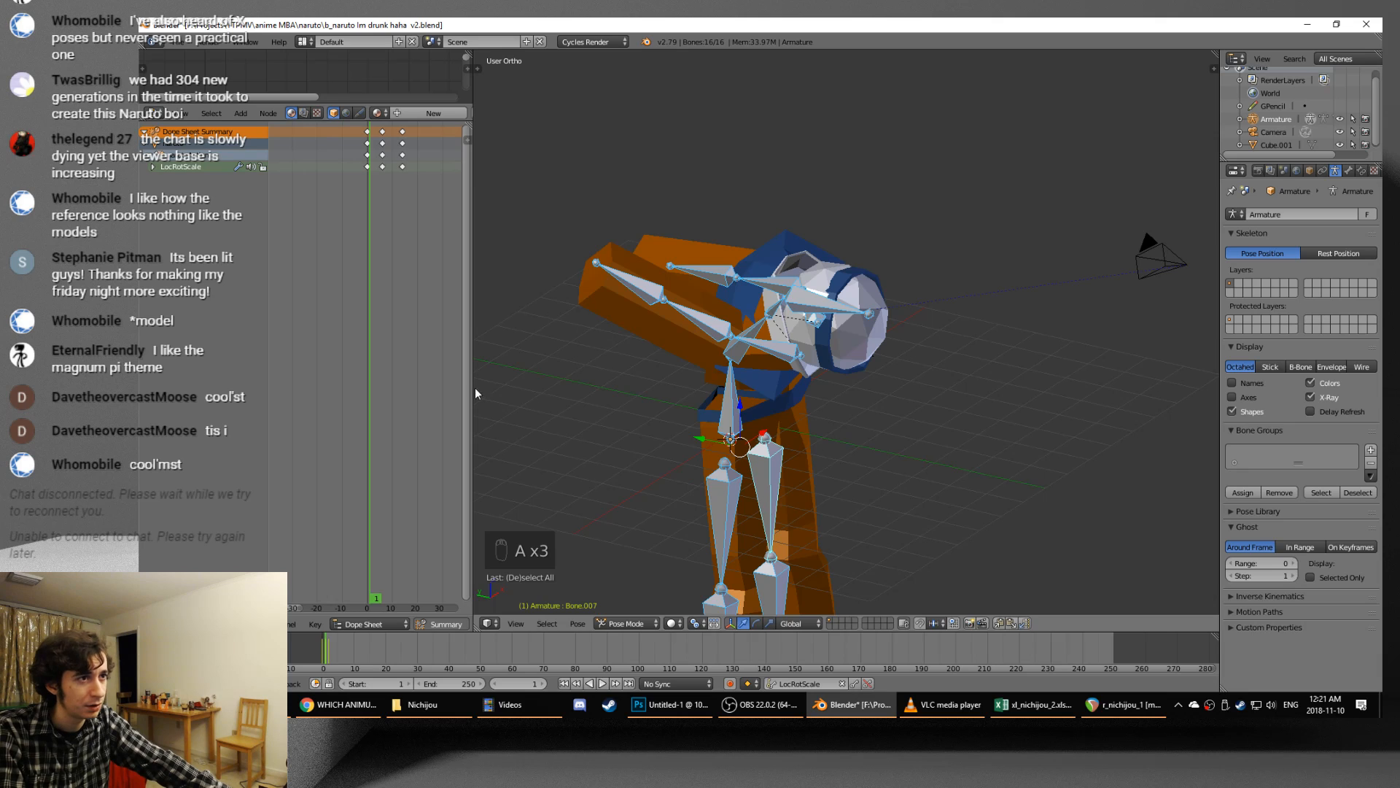
- Delete all Dope Sheet keyframes after frame 1 and scrub back to frame 0
{"action": "right_click", "coordinate": [410, 241], "text": "ctrl"}
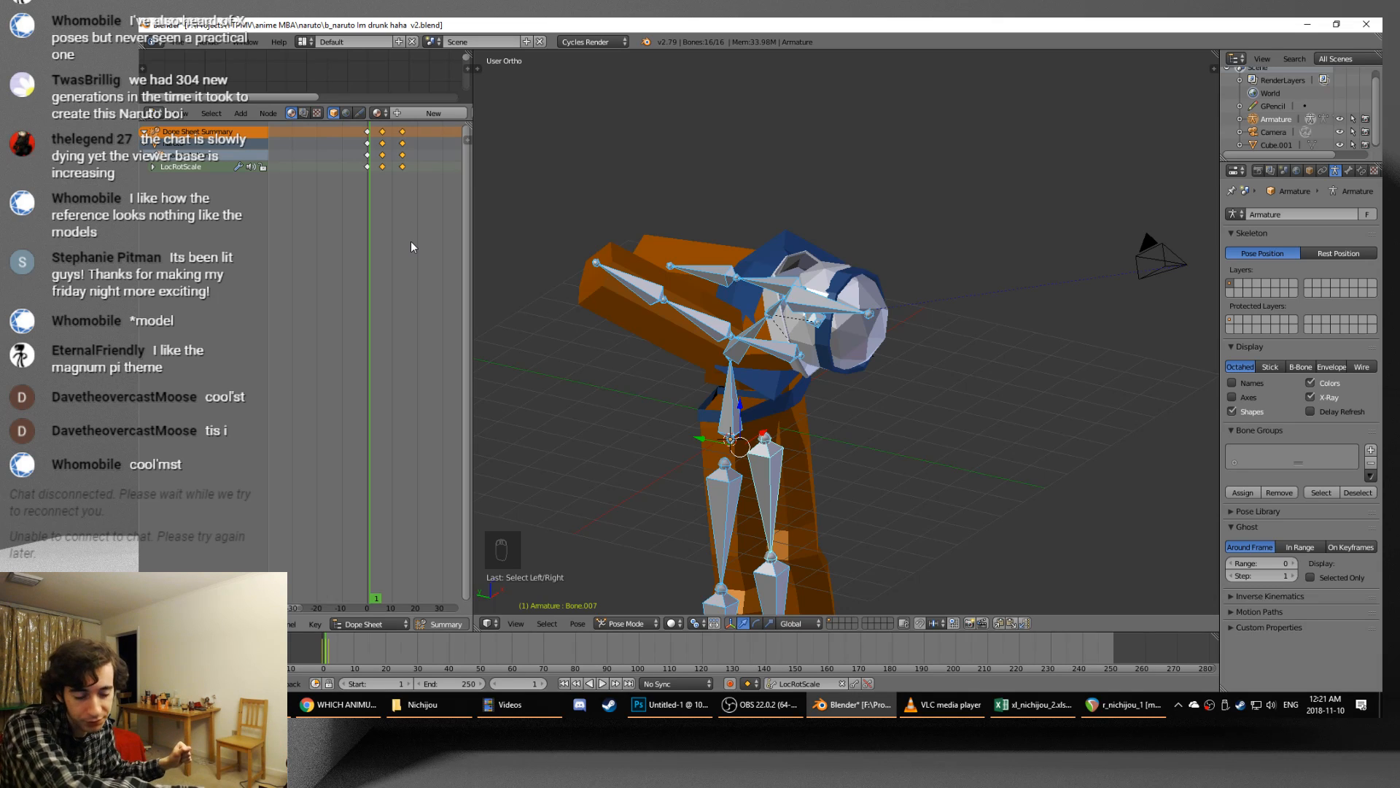
{"action": "key", "text": "x"}
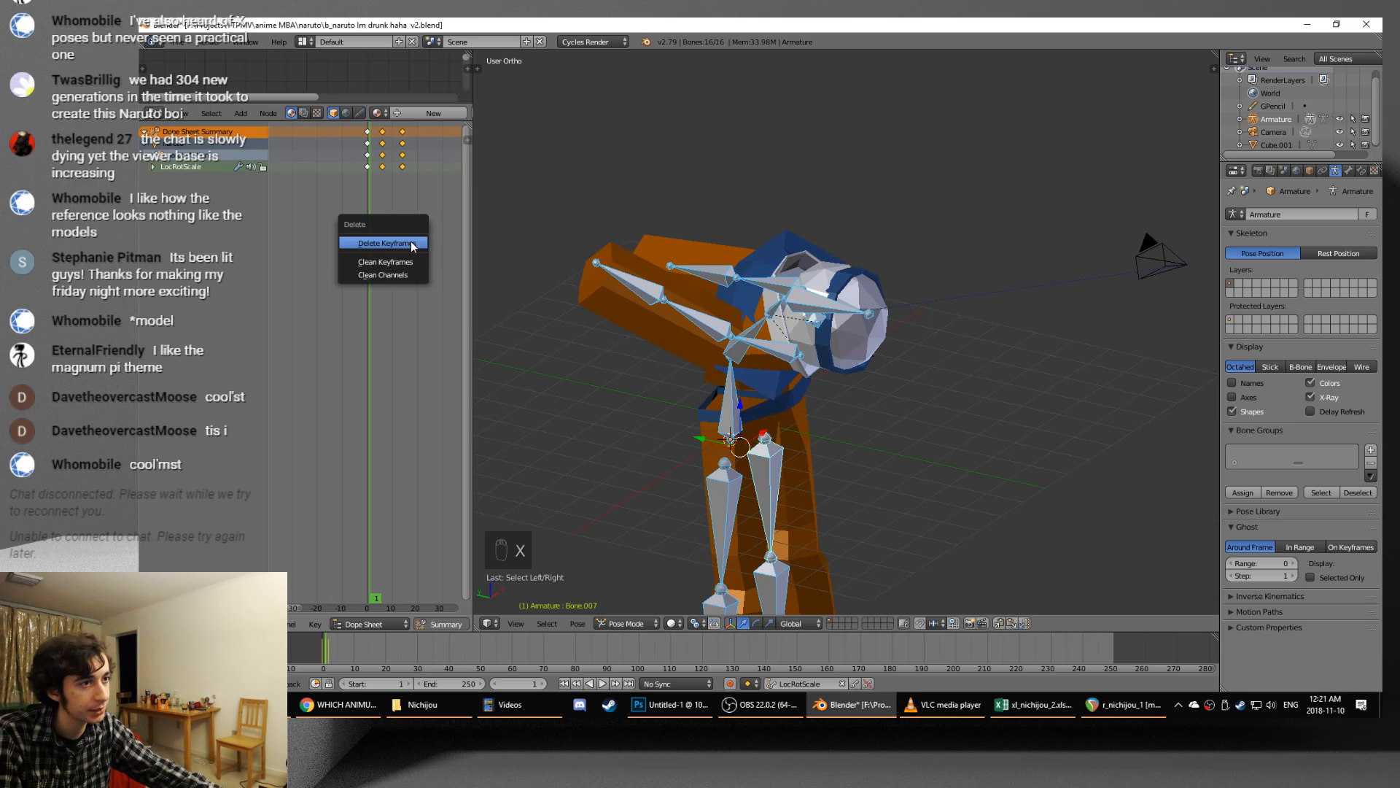
{"action": "left_click", "coordinate": [412, 240]}
{"action": "scroll", "coordinate": [845, 391], "scroll_direction": "up", "scroll_amount": 1, "text": "alt"}
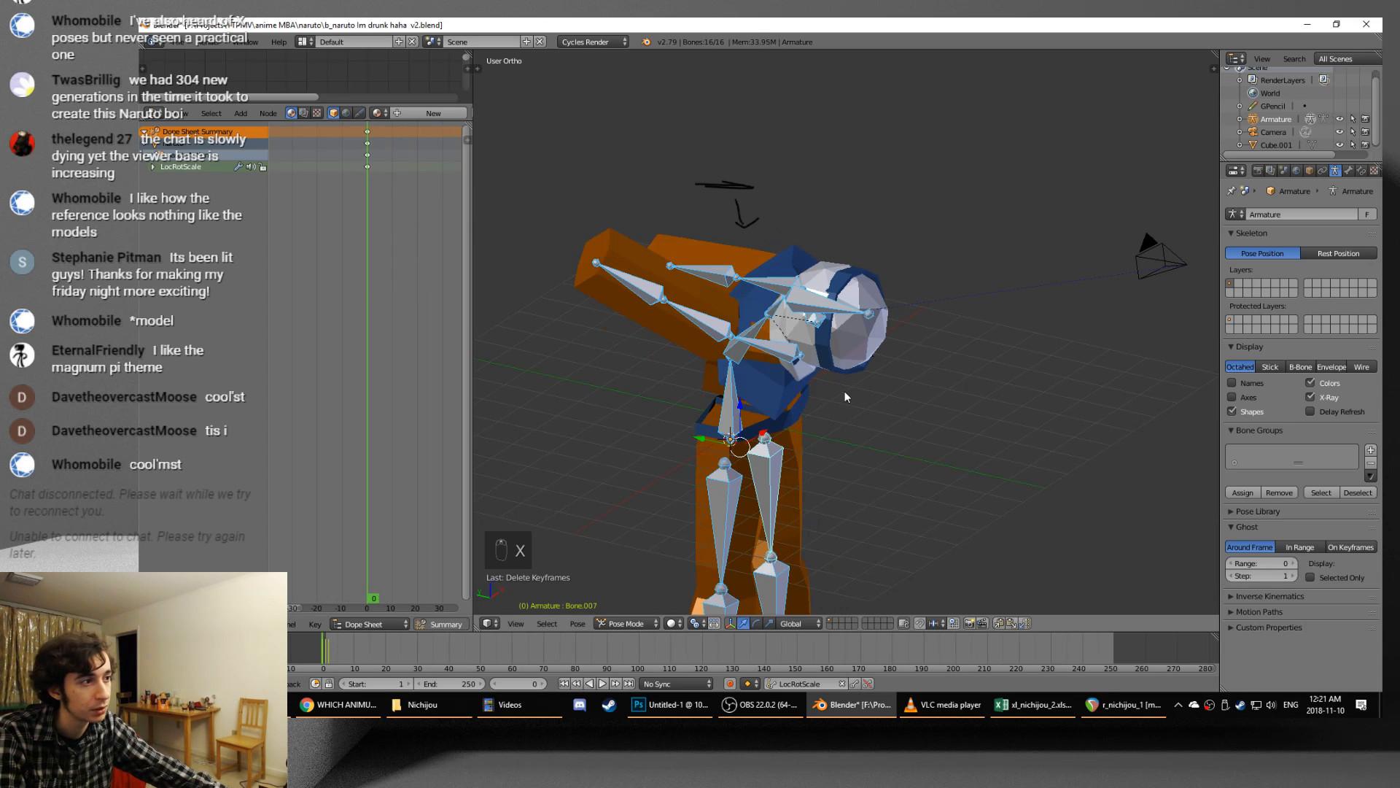
{"action": "scroll", "coordinate": [846, 391], "scroll_direction": "down", "scroll_amount": 6, "text": "alt"}
{"action": "scroll", "coordinate": [830, 387], "scroll_direction": "down", "scroll_amount": 10, "text": "alt"}
{"action": "scroll", "coordinate": [815, 408], "scroll_direction": "up", "scroll_amount": 16, "text": "alt"}
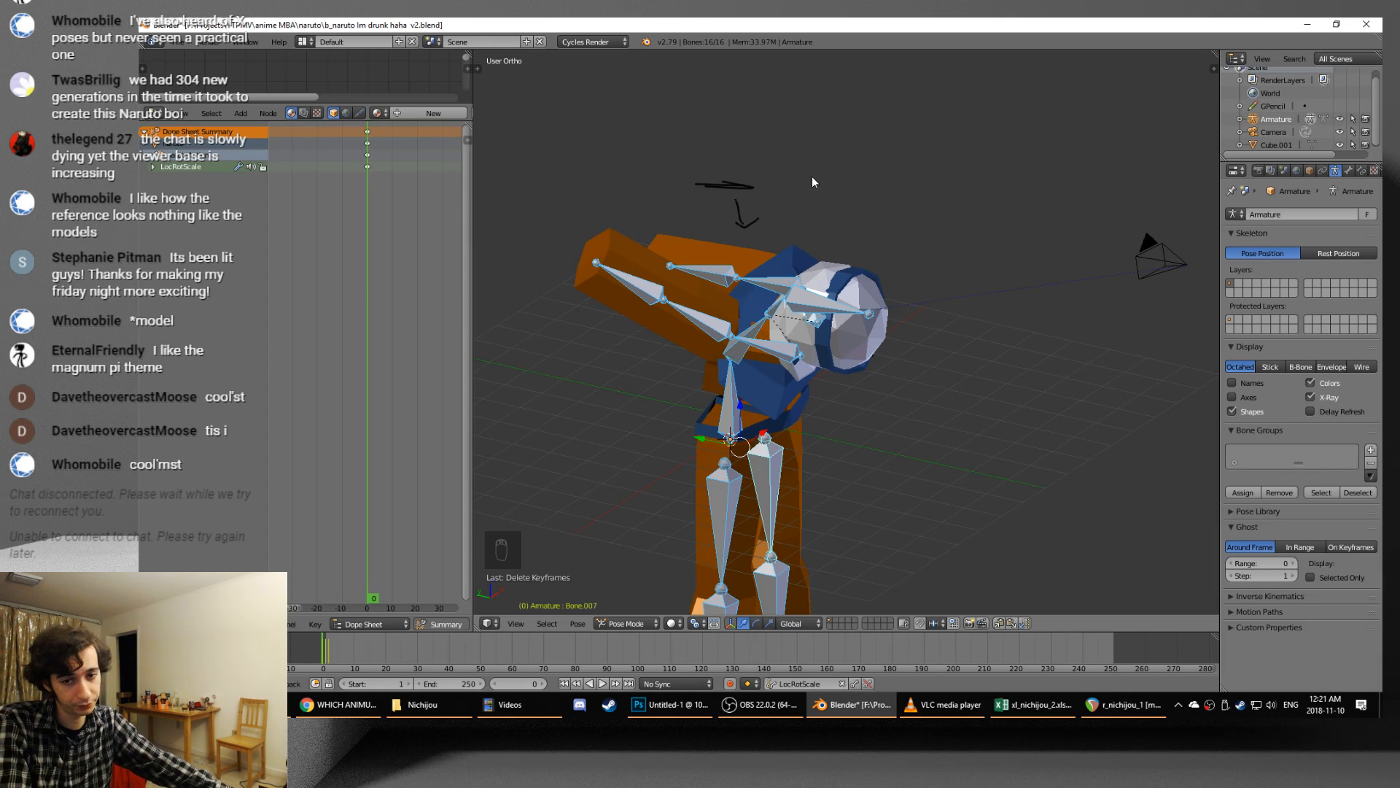
{"action": "mouse_move", "coordinate": [902, 111]}
{"action": "left_mouse_down"}
{"action": "mouse_move", "coordinate": [802, 149]}
{"action": "mouse_move", "coordinate": [852, 191]}
{"action": "left_mouse_up"}
{"action": "key", "text": "alt+space"}
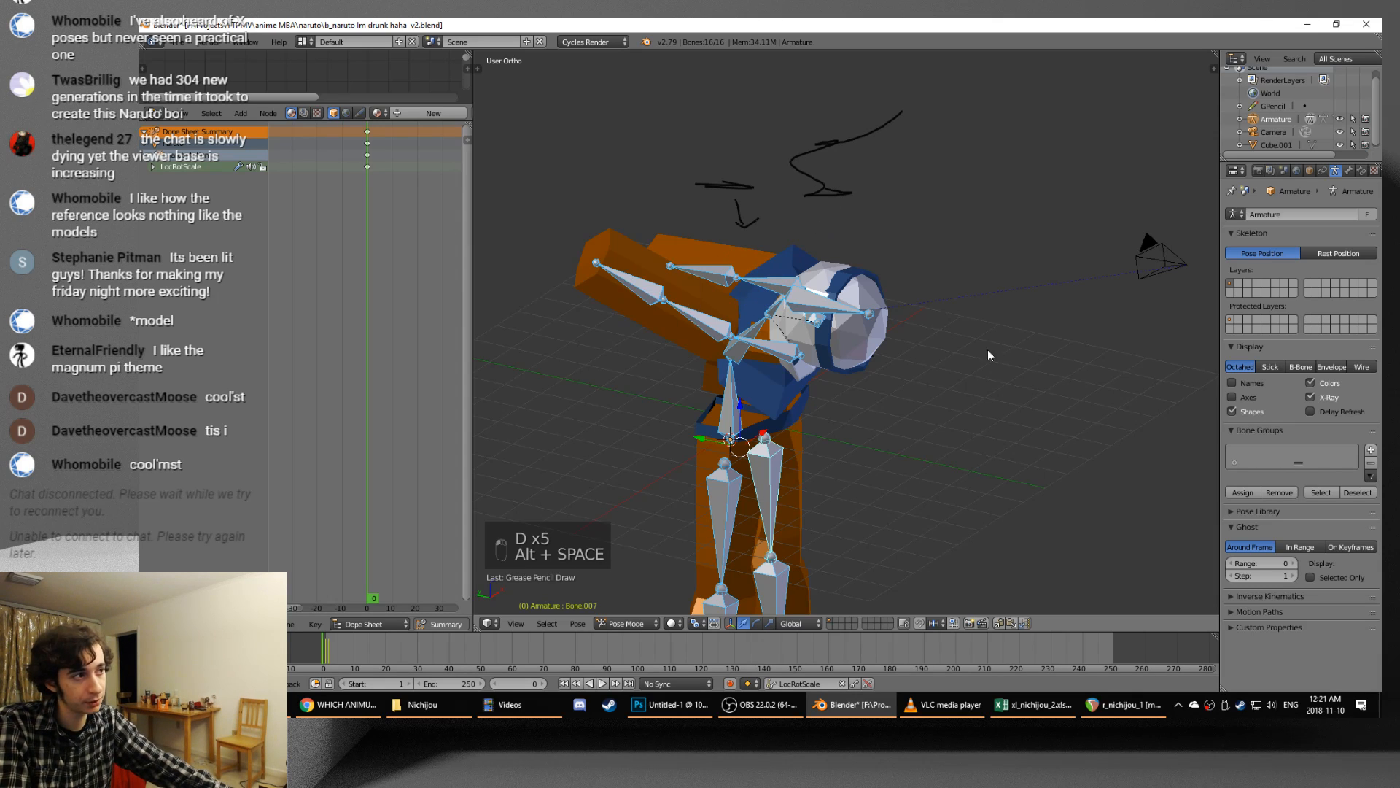
{"action": "key", "text": "ctrl+z"}
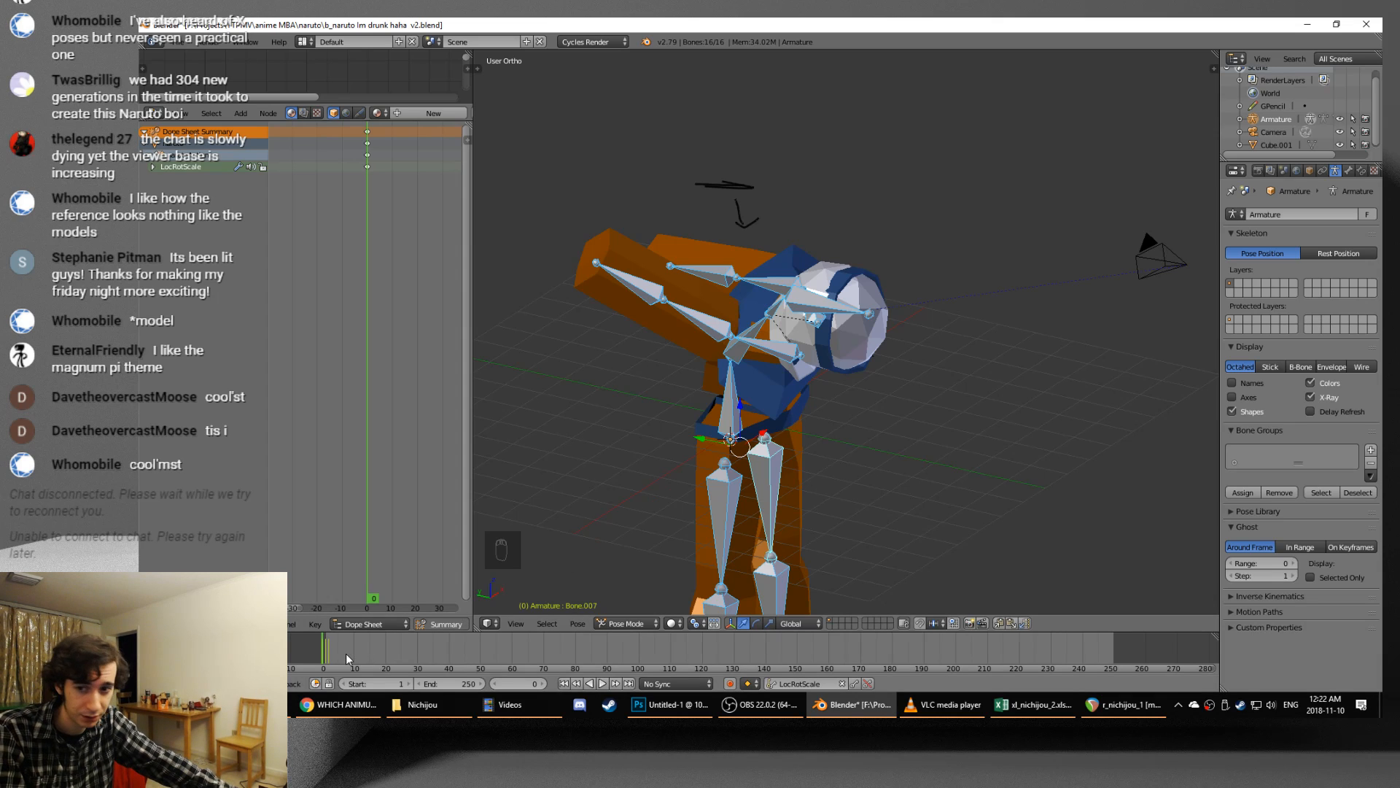
- Switch back to Blender and save over "b_naruto Im drunk haha v2.blend"
{"action": "key", "text": "alt+Tab"}
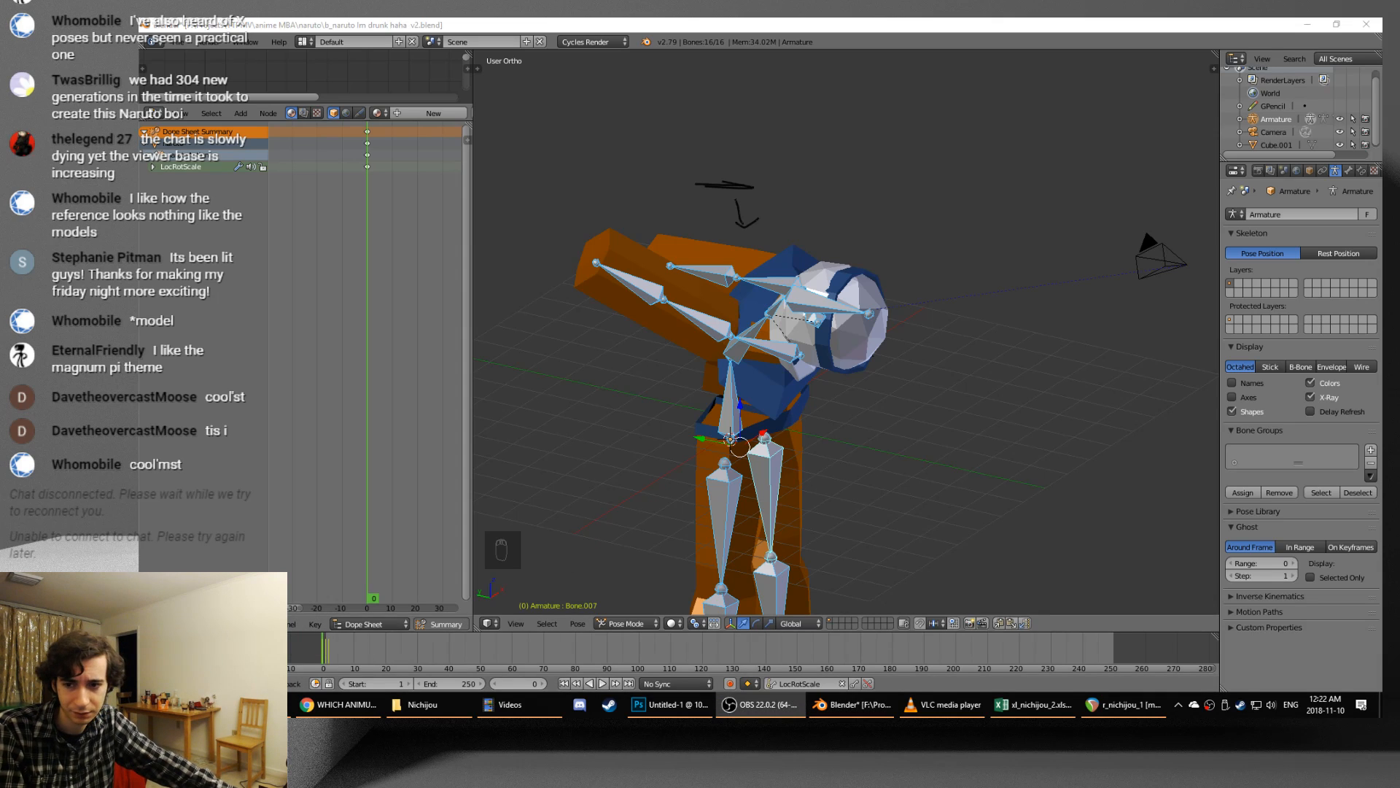
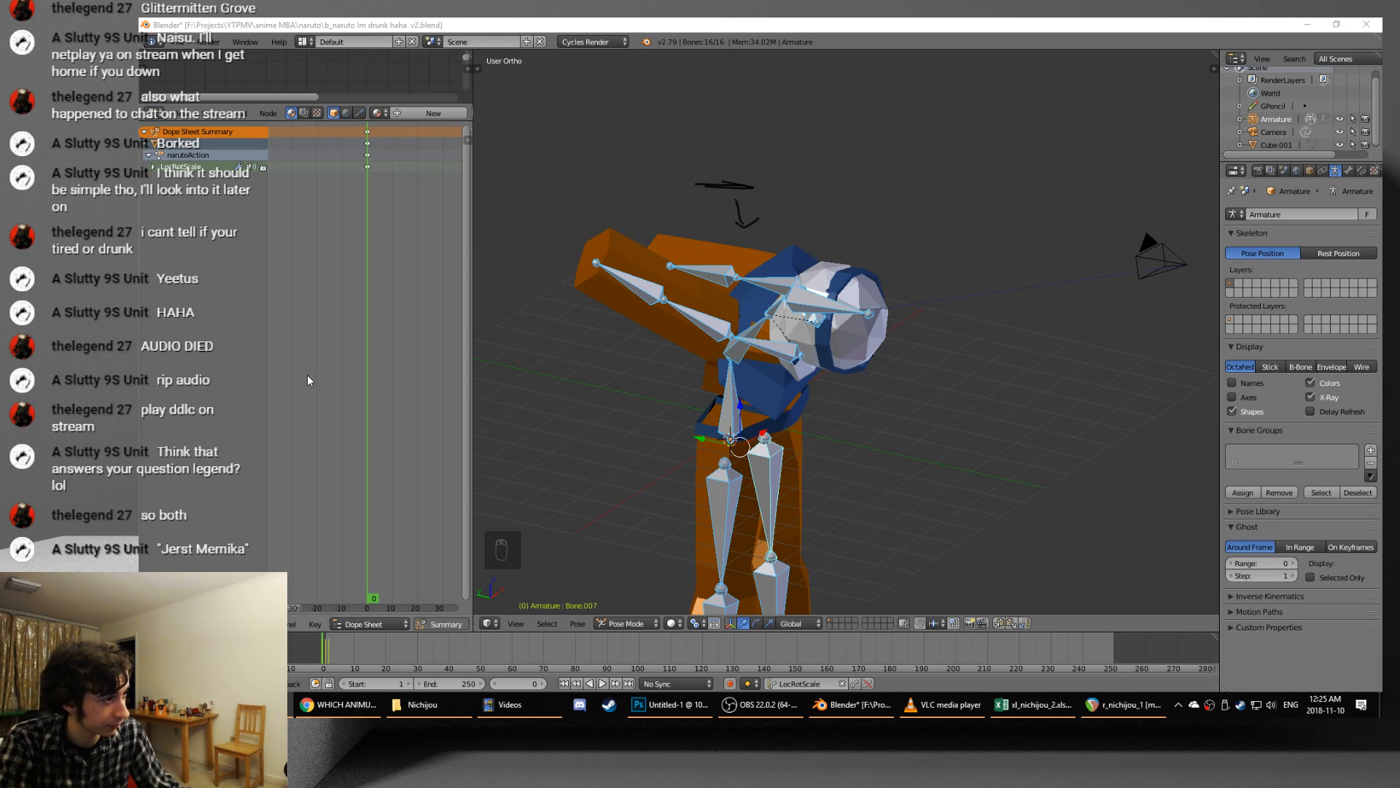
{"action": "left_click", "coordinate": [1083, 24]}
{"action": "key", "text": "ctrl+s"}
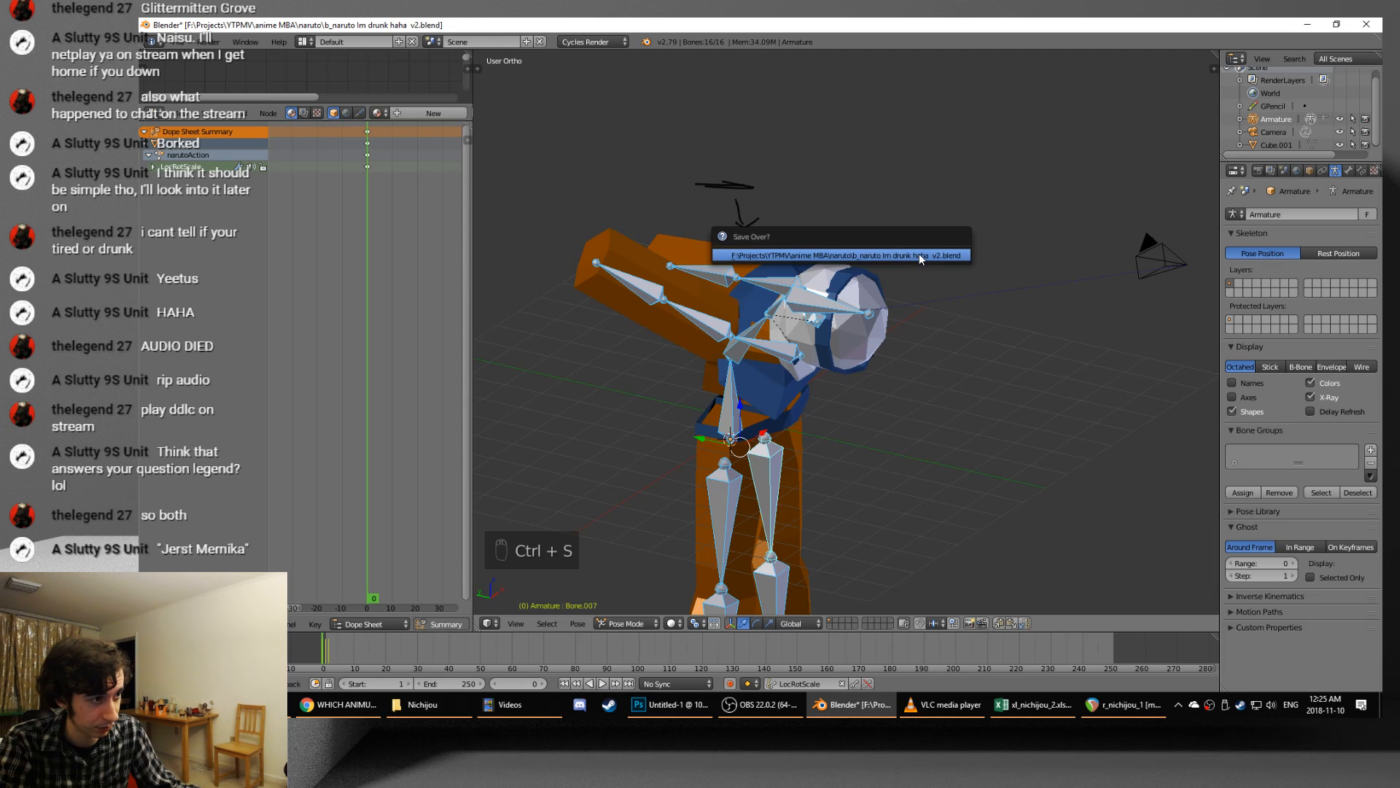
{"action": "left_click", "coordinate": [917, 256]}
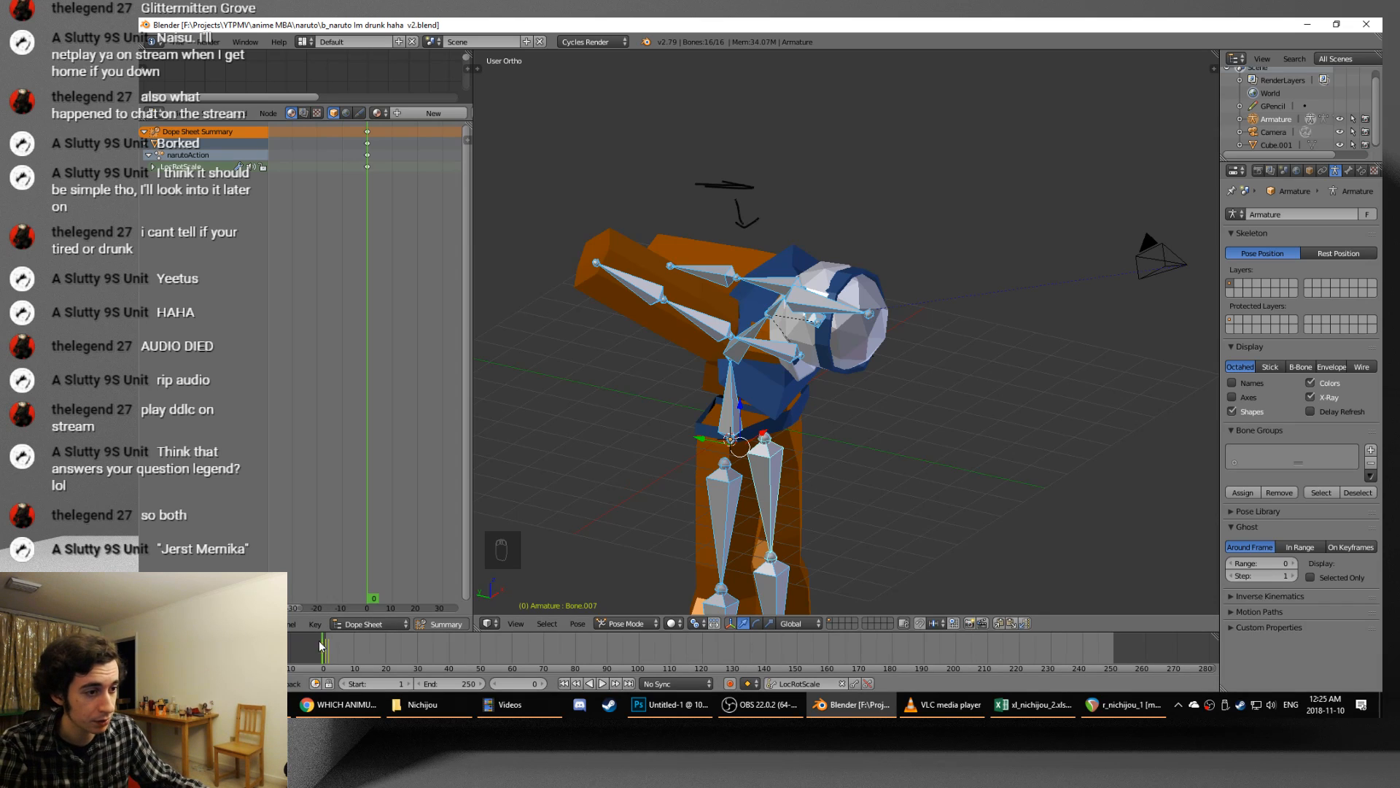
- Return the timeline to frame 0, select all bones of the armature and insert LocRotScale keyframes for the pose
{"action": "left_click_drag", "start_coordinate": [319, 640], "coordinate": [386, 644]}
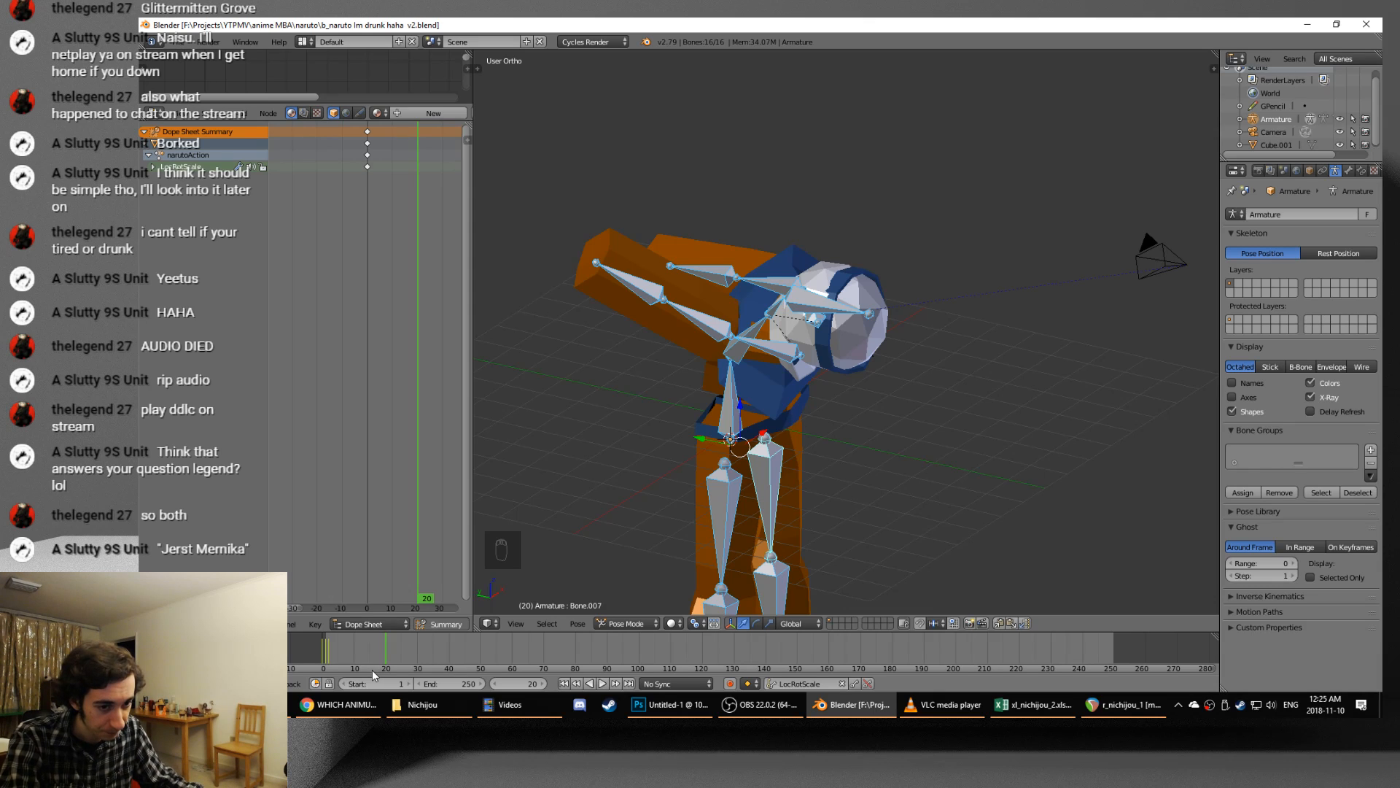
{"action": "left_click_drag", "start_coordinate": [337, 654], "coordinate": [323, 648]}
{"action": "key", "text": "q"}
{"action": "key", "text": "q"}
{"action": "key", "text": "q"}
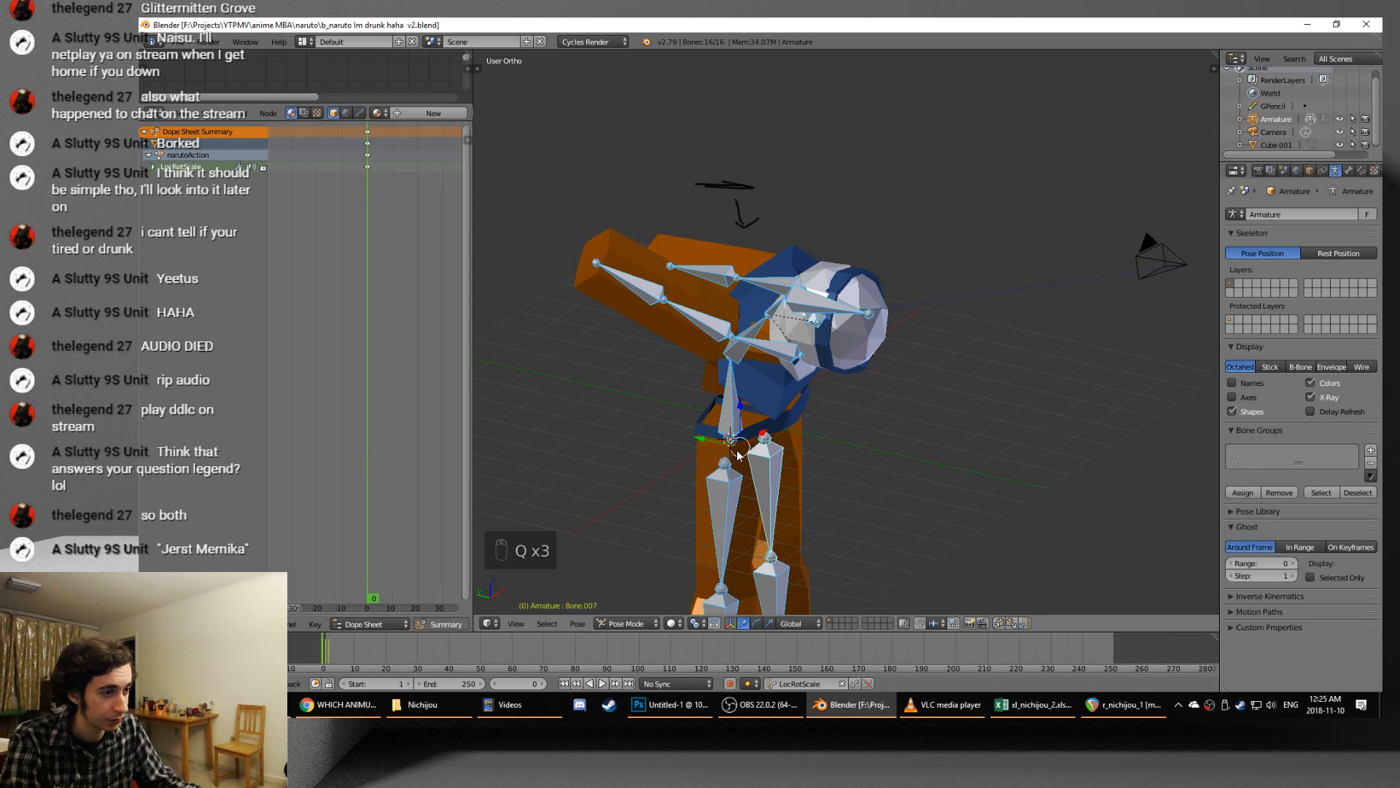
{"action": "key", "text": "a"}
{"action": "key", "text": "a"}
{"action": "key", "text": "a"}
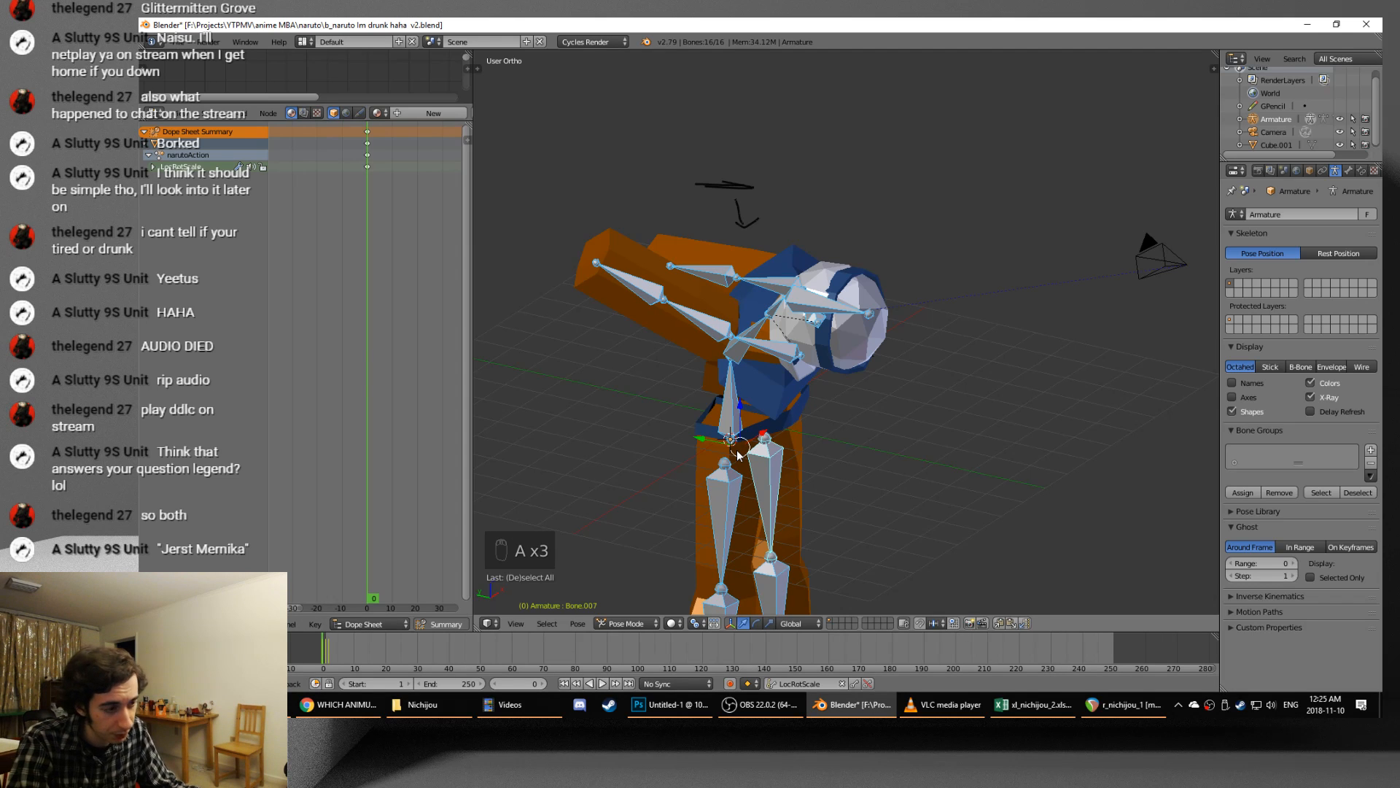
{"action": "key", "text": "i"}
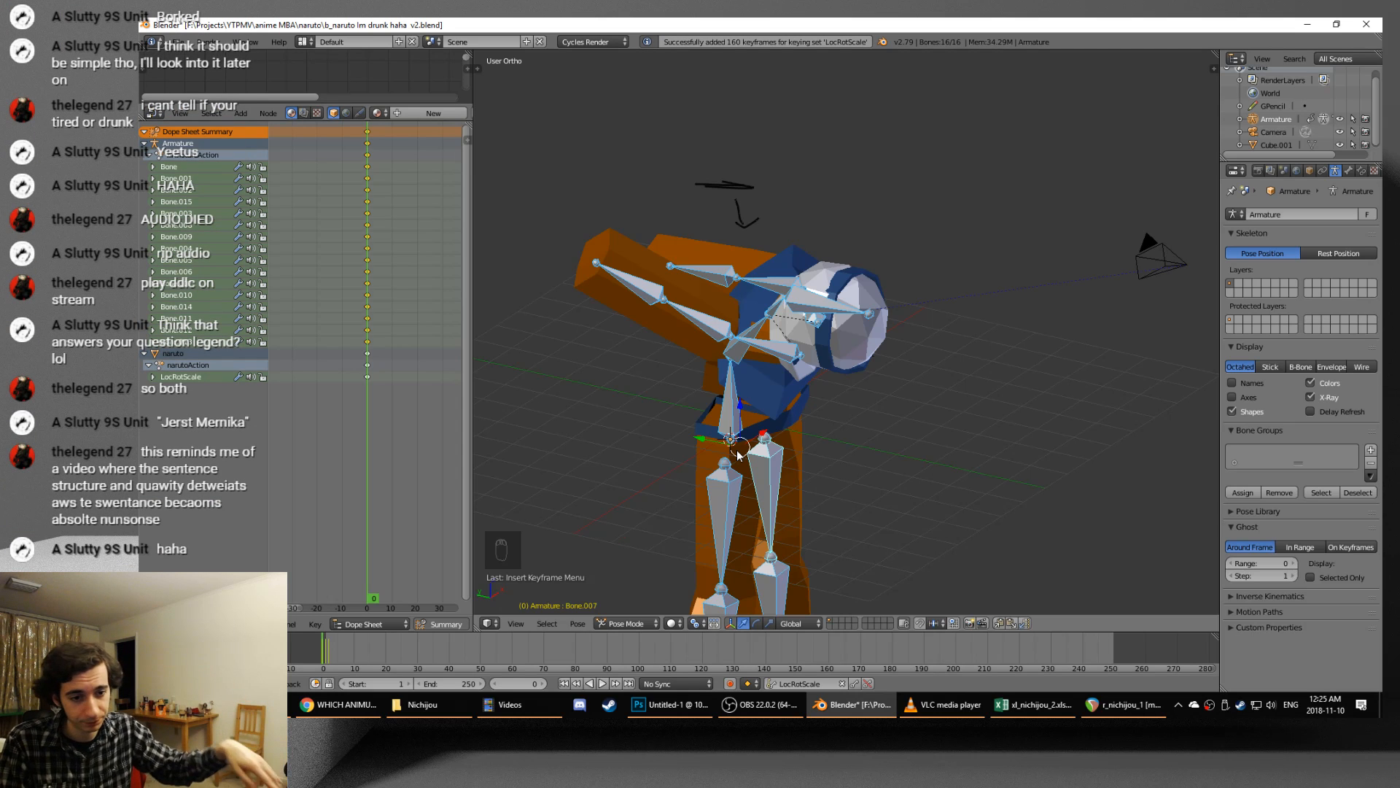
{"action": "middle_click_drag", "start_coordinate": [739, 453], "coordinate": [650, 472]}
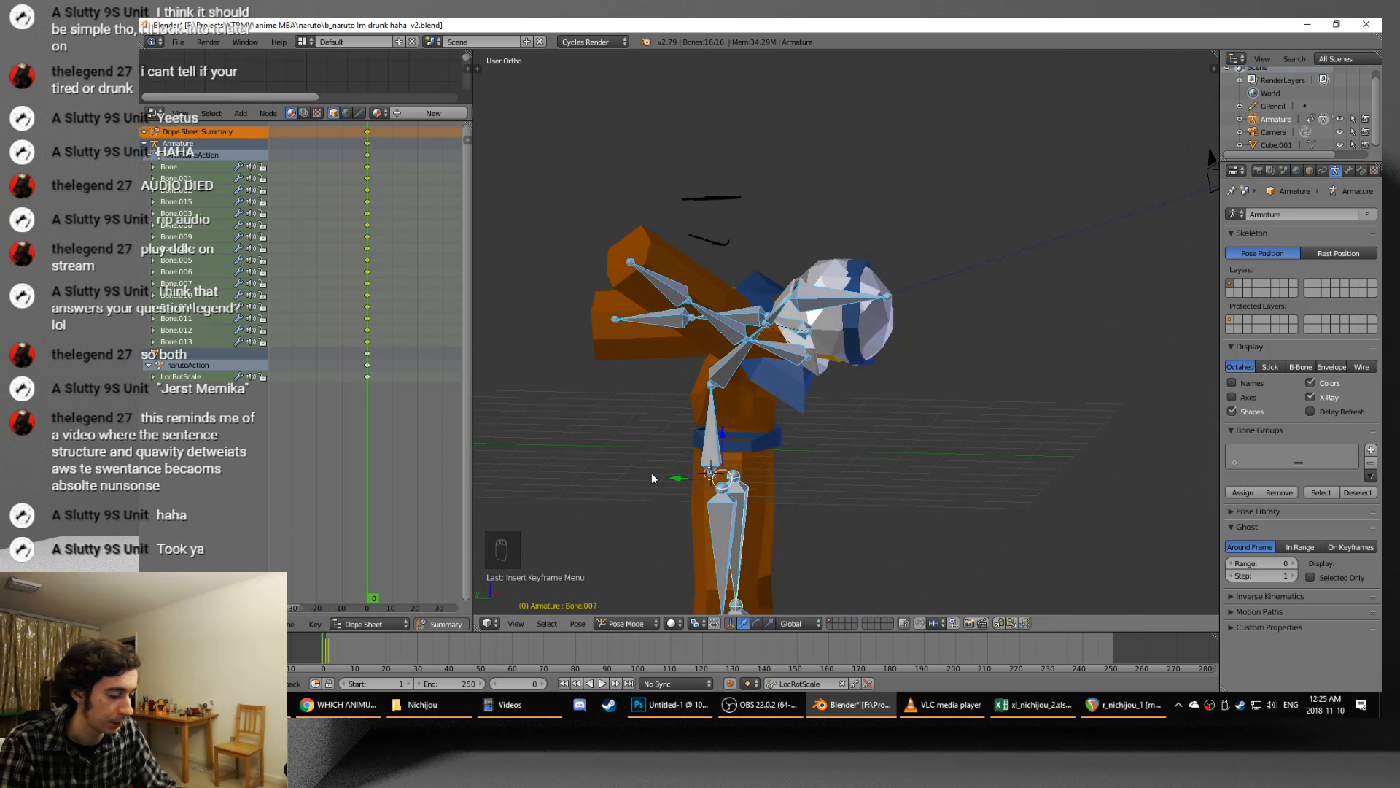
{"action": "scroll", "coordinate": [662, 467], "scroll_direction": "down", "scroll_amount": 5}
{"action": "scroll", "coordinate": [665, 468], "scroll_direction": "up", "scroll_amount": 2}
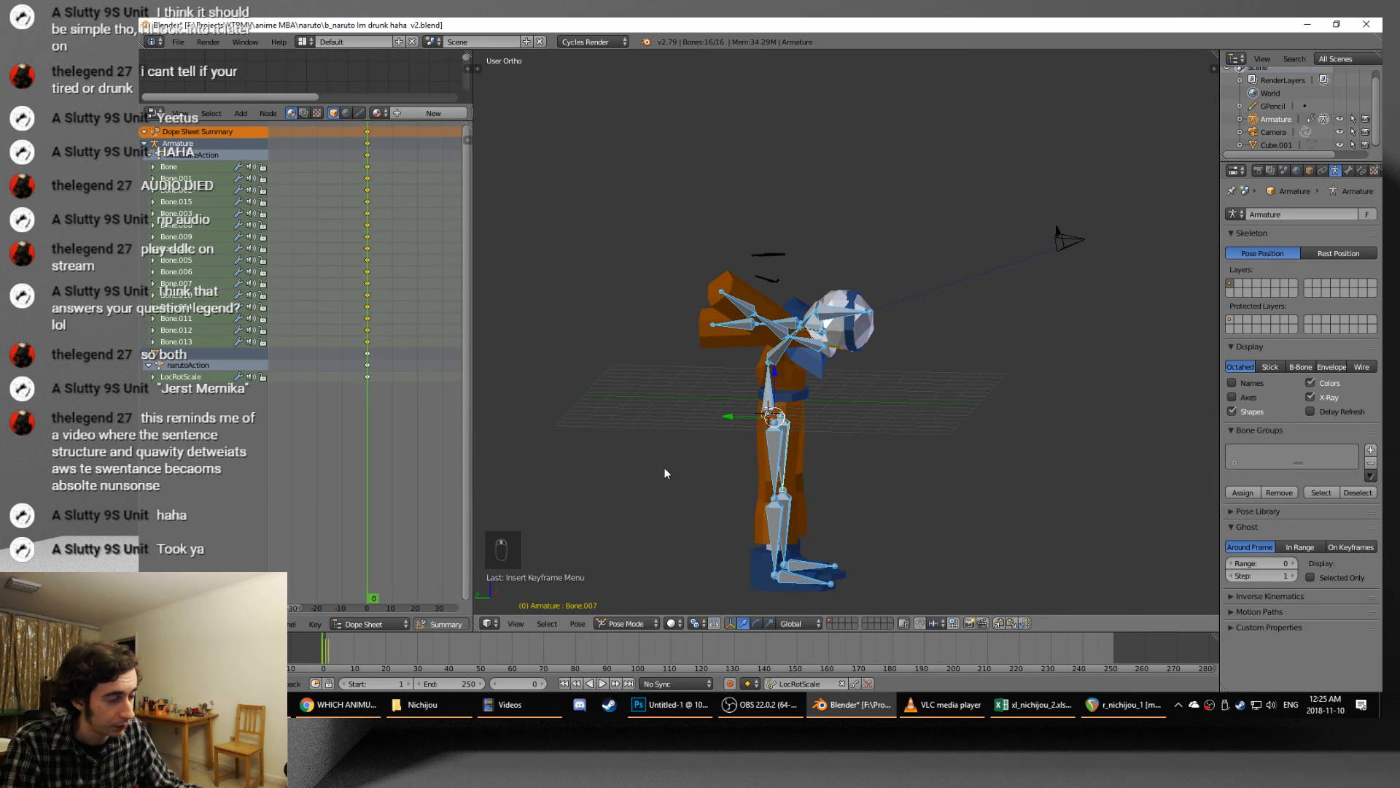
- Rotate the two thigh bones in opposite directions to spread the legs into a running stride
{"action": "right_click", "coordinate": [775, 456]}
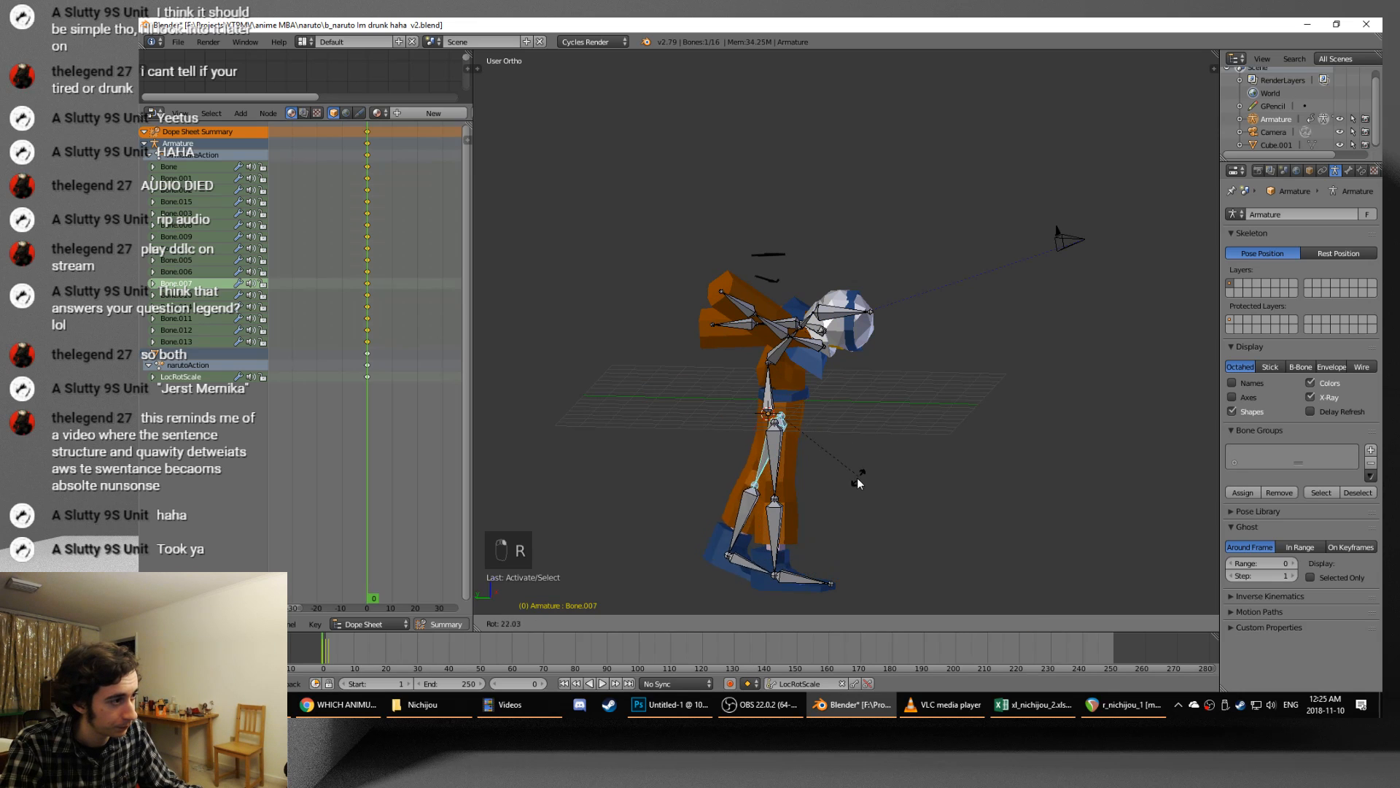
{"action": "key", "text": "r"}
{"action": "key", "text": "r"}
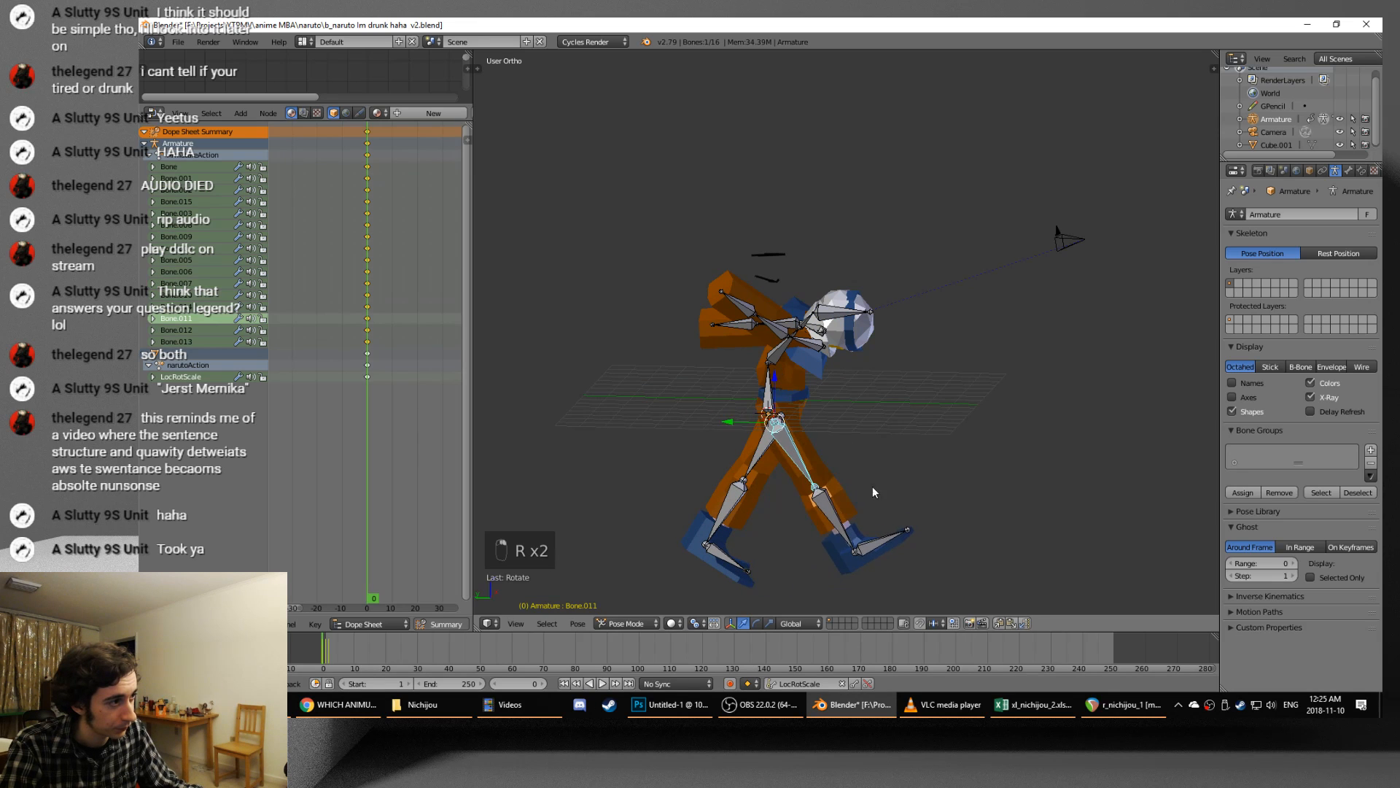
{"action": "key", "text": "r"}
{"action": "left_click", "coordinate": [918, 479]}
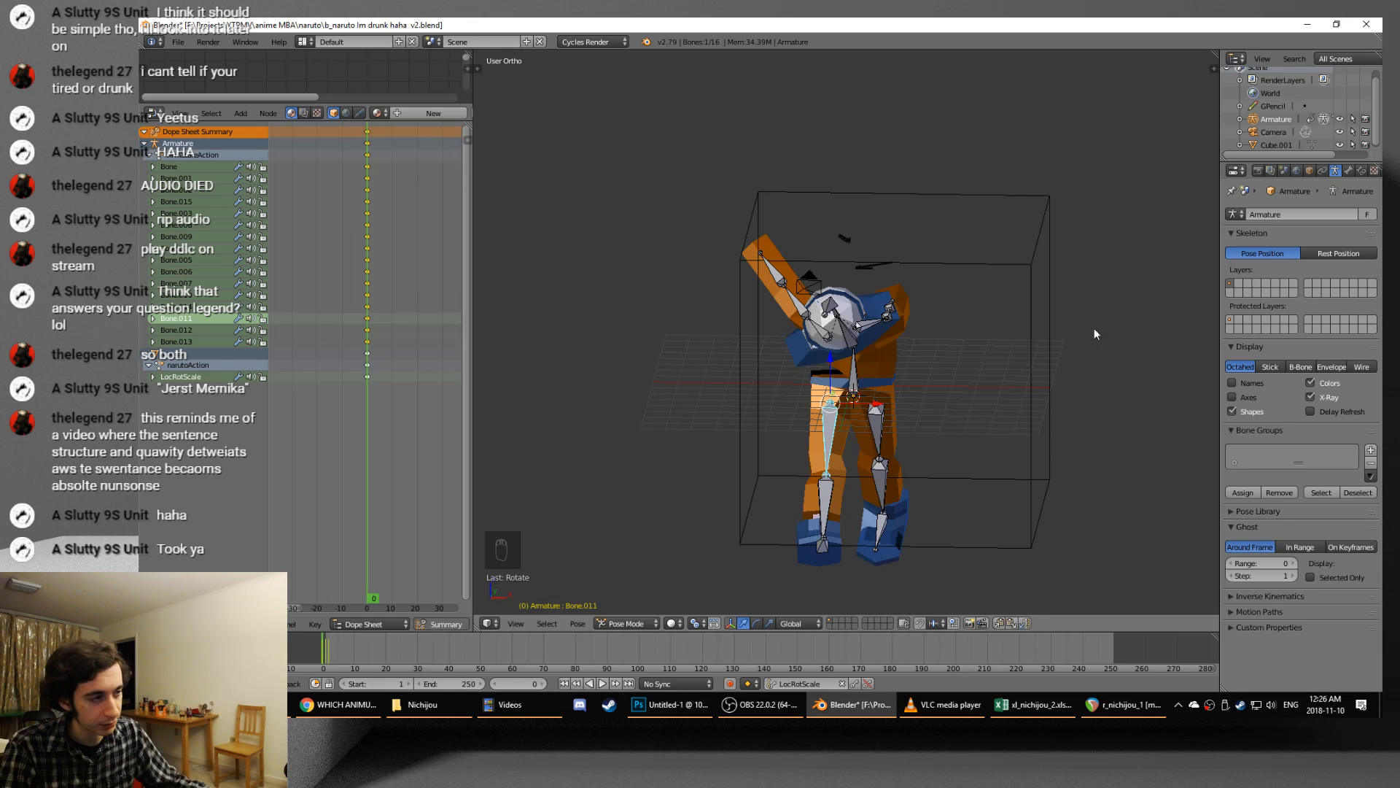
- Rotate the head bone in the right orthographic view so the face tilts up, and save the file
{"action": "key", "text": "KP_1"}
{"action": "key", "text": "KP_3"}
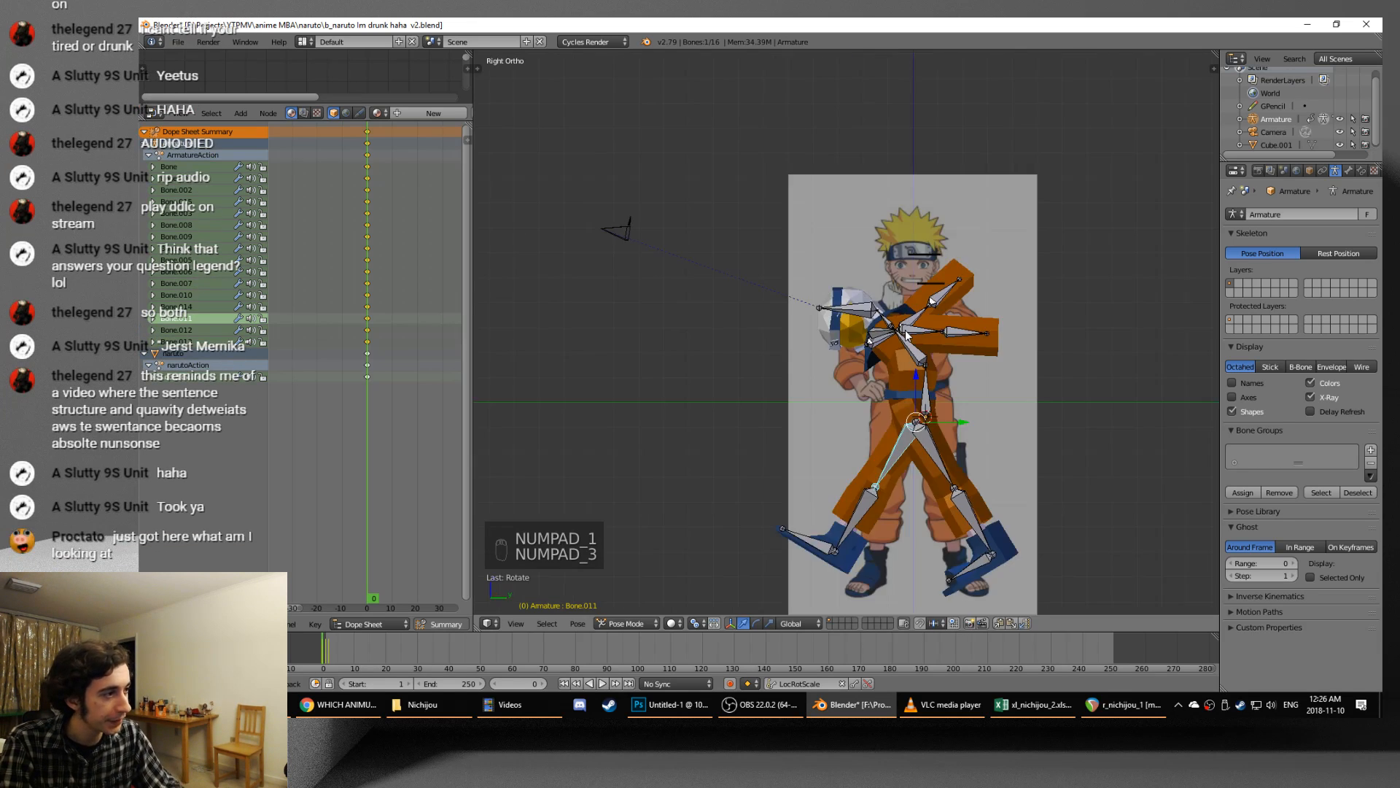
{"action": "scroll", "coordinate": [908, 337], "scroll_direction": "up", "scroll_amount": 3}
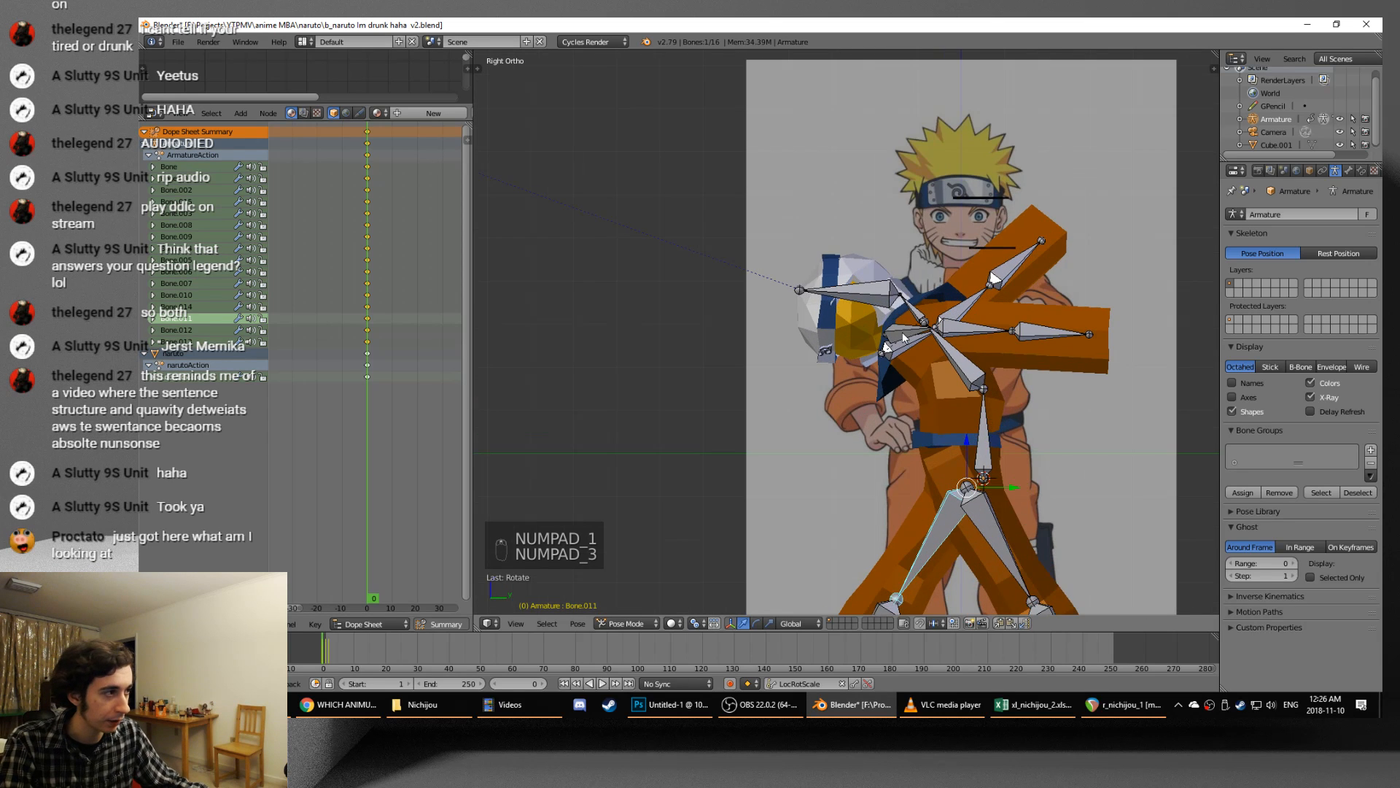
{"action": "middle_click_drag", "start_coordinate": [981, 399], "coordinate": [835, 295], "text": "shift"}
{"action": "right_click", "coordinate": [735, 192]}
{"action": "key", "text": "r"}
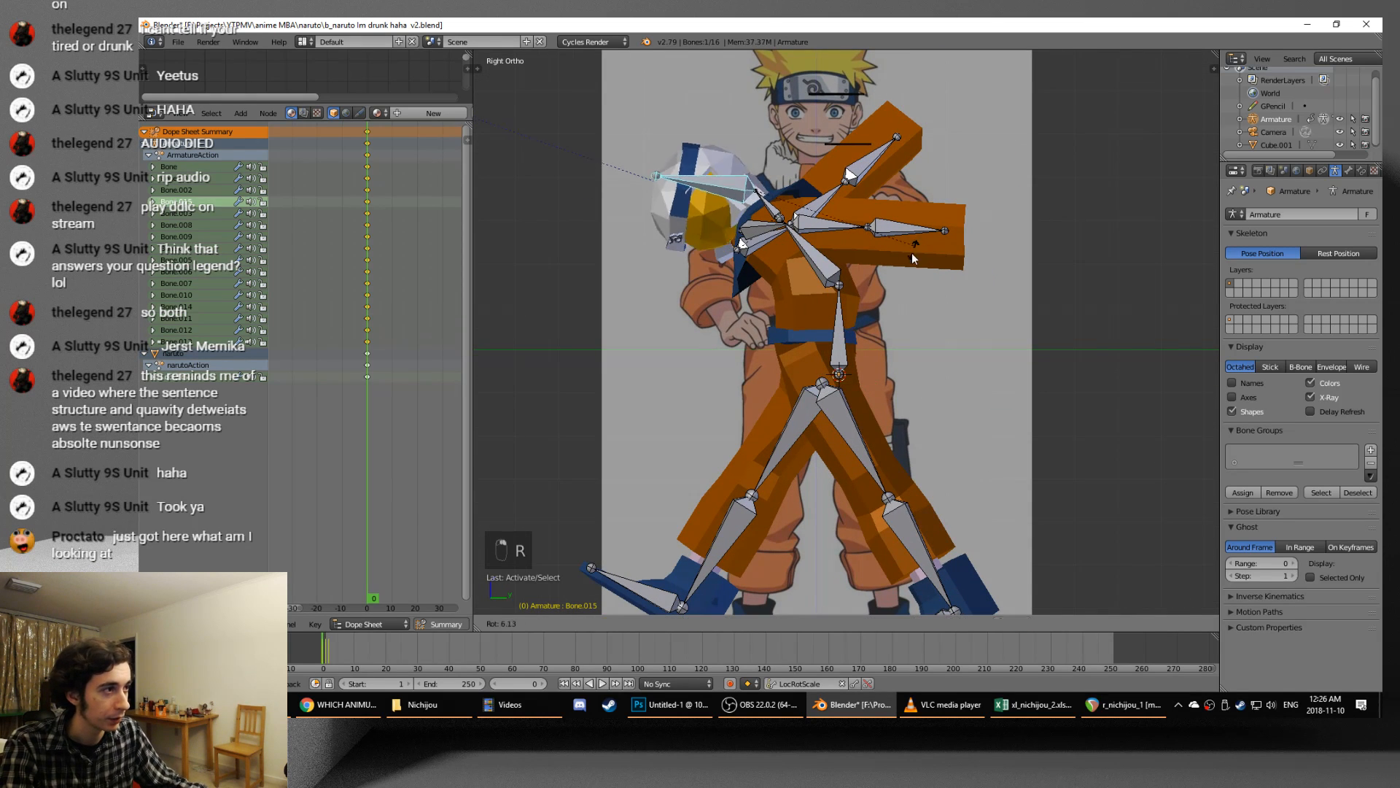
{"action": "left_click", "coordinate": [816, 313]}
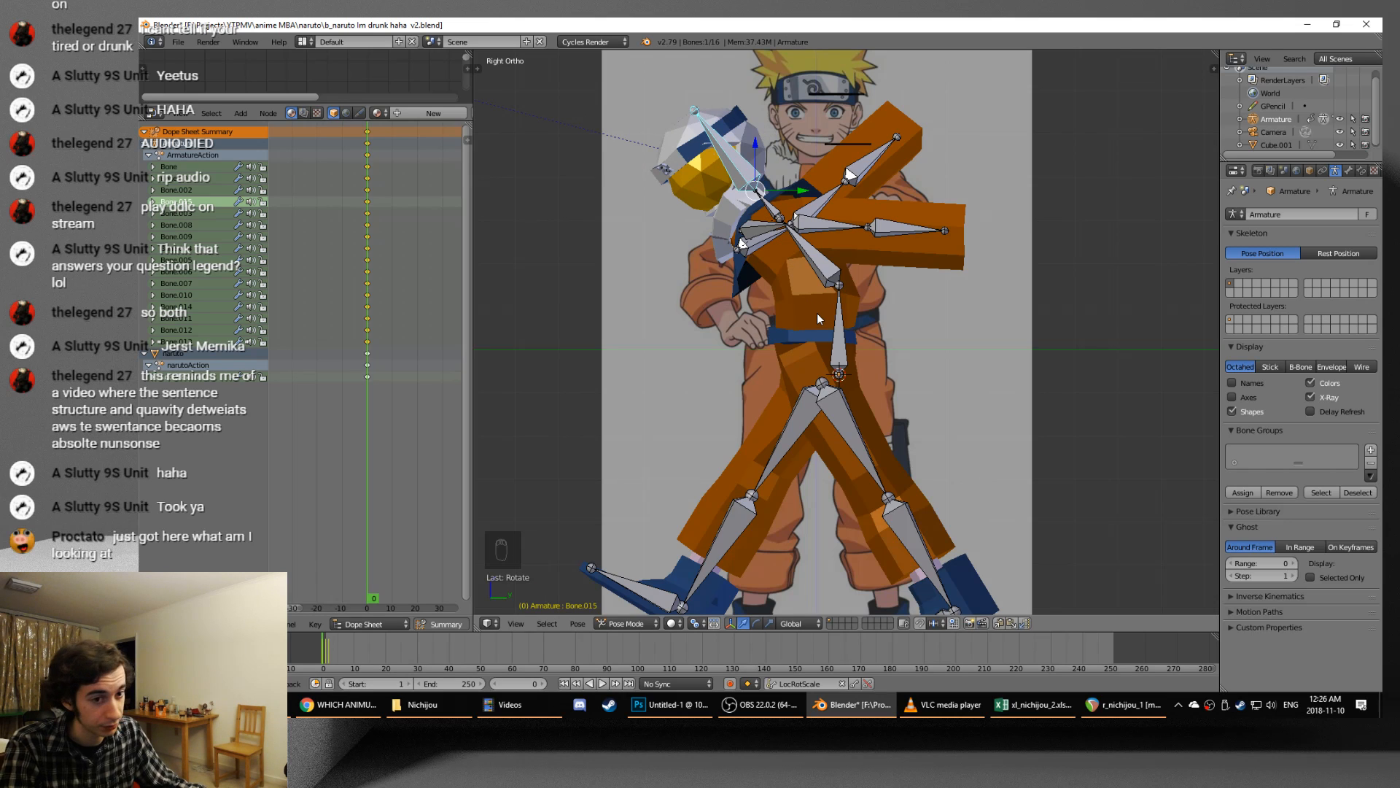
{"action": "key", "text": "ctrl+s"}
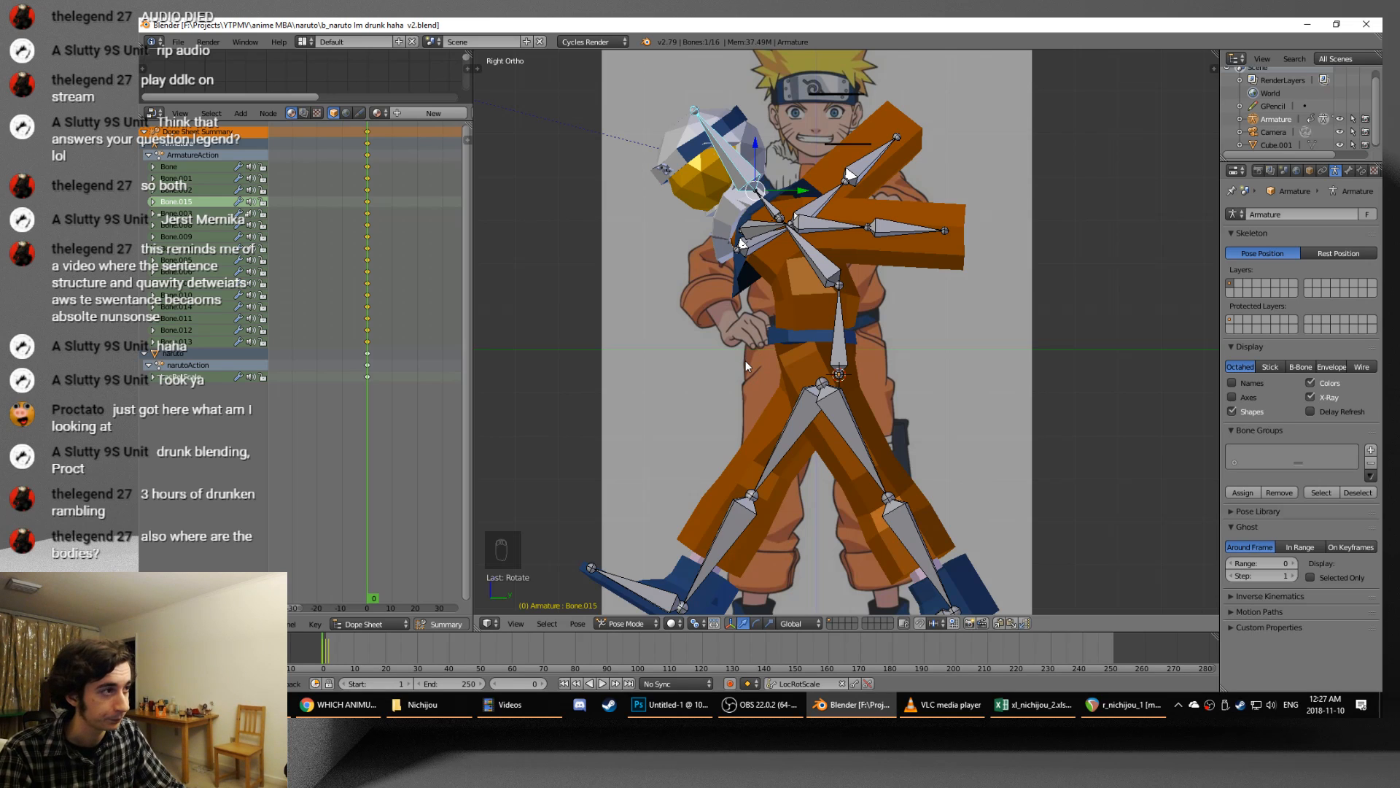
- Select all bones of the armature and insert LocRotScale keyframes for the stride pose at frame 0
{"action": "key", "text": "a"}
{"action": "key", "text": "a"}
{"action": "key", "text": "a"}
{"action": "key", "text": "i"}
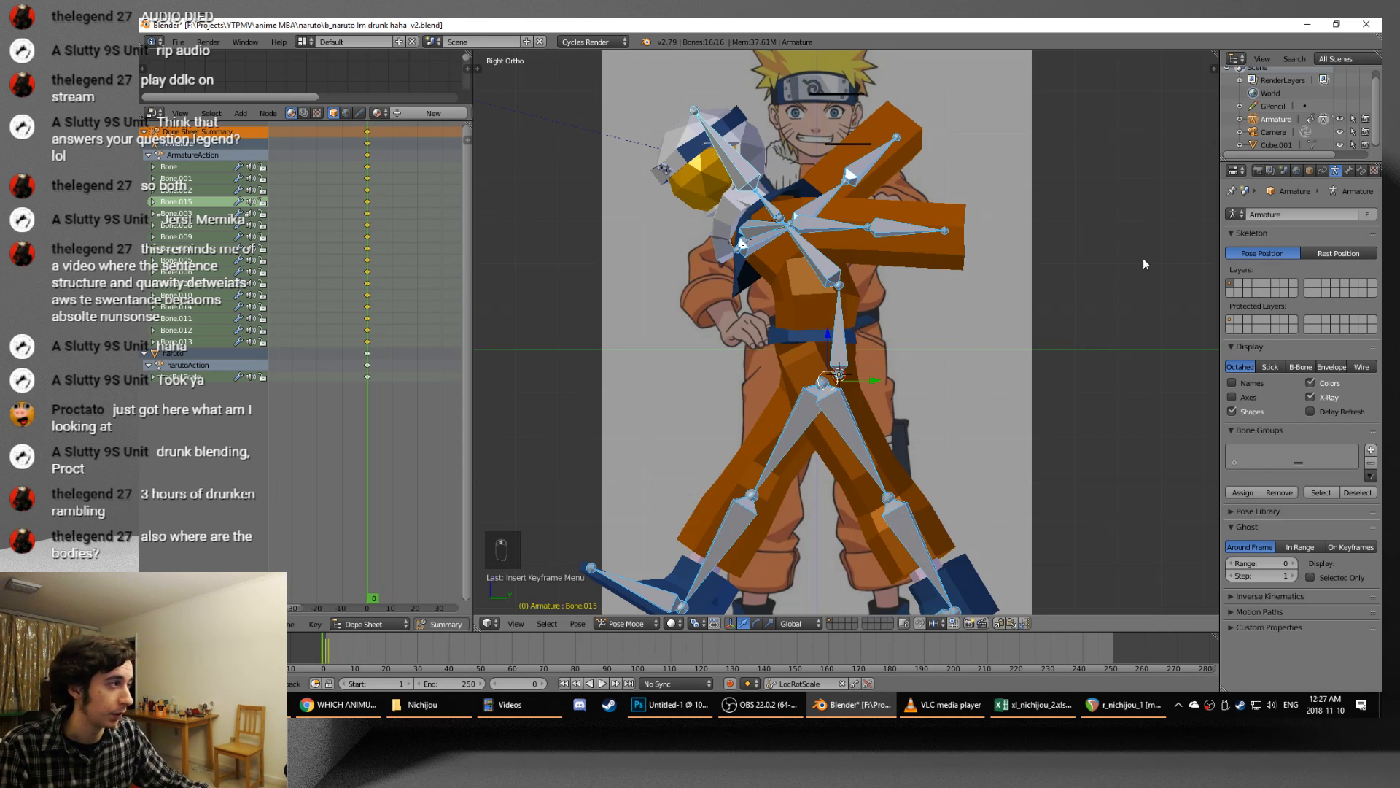
- Set the render frame rate to 60 fps
{"action": "left_click", "coordinate": [1264, 169]}
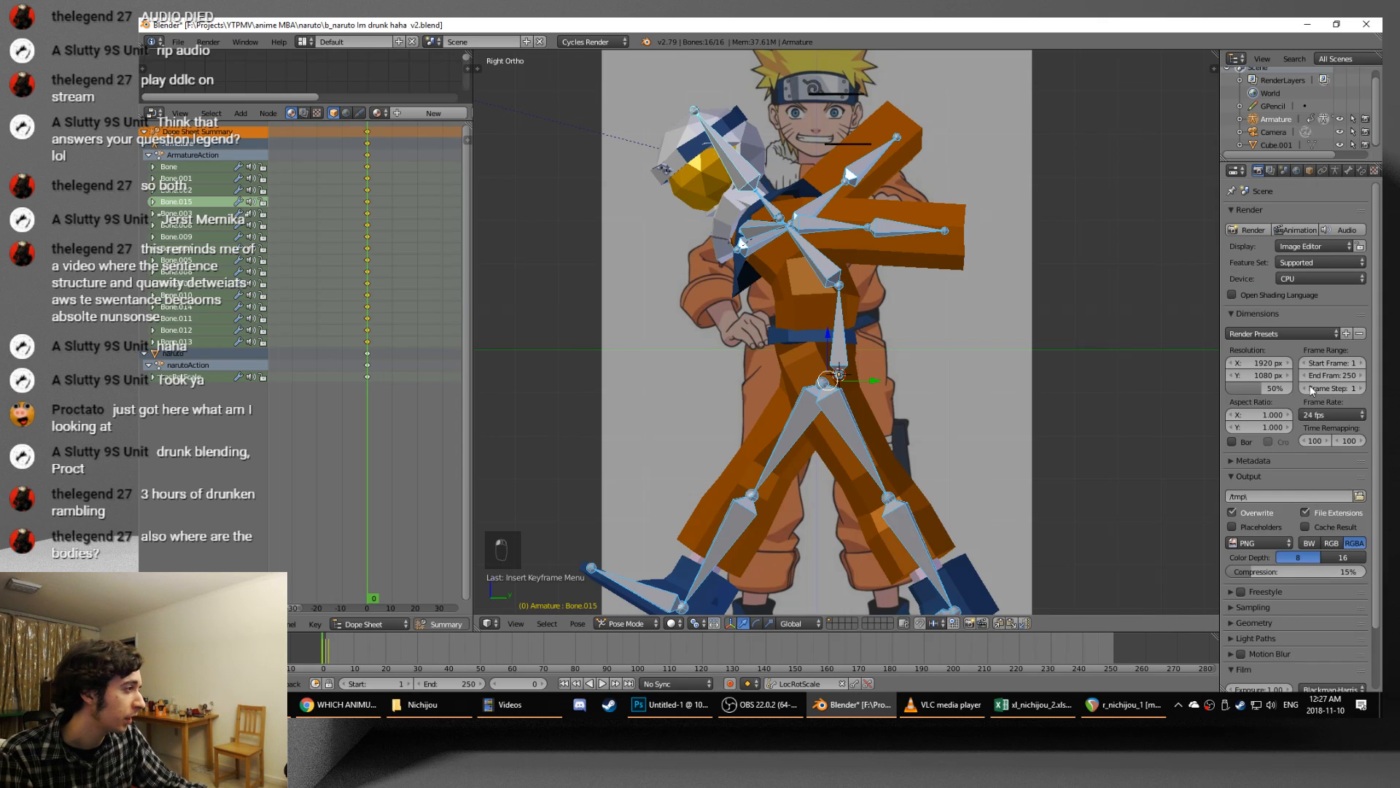
{"action": "left_click", "coordinate": [1322, 414]}
{"action": "left_click", "coordinate": [1338, 522]}
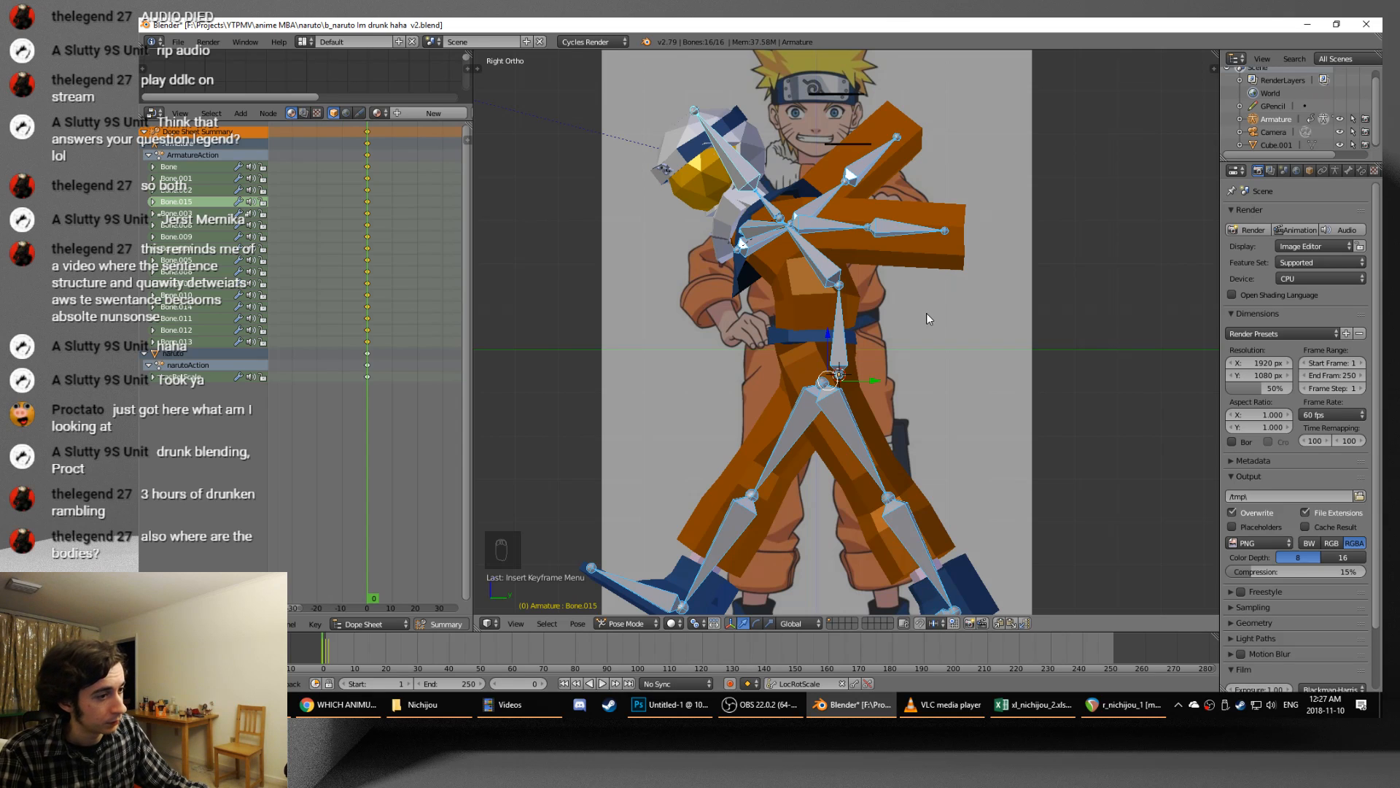
- Rotate the lower spine bone about 13 degrees so the torso leans further forward
{"action": "right_click", "coordinate": [845, 328]}
{"action": "key", "text": "r"}
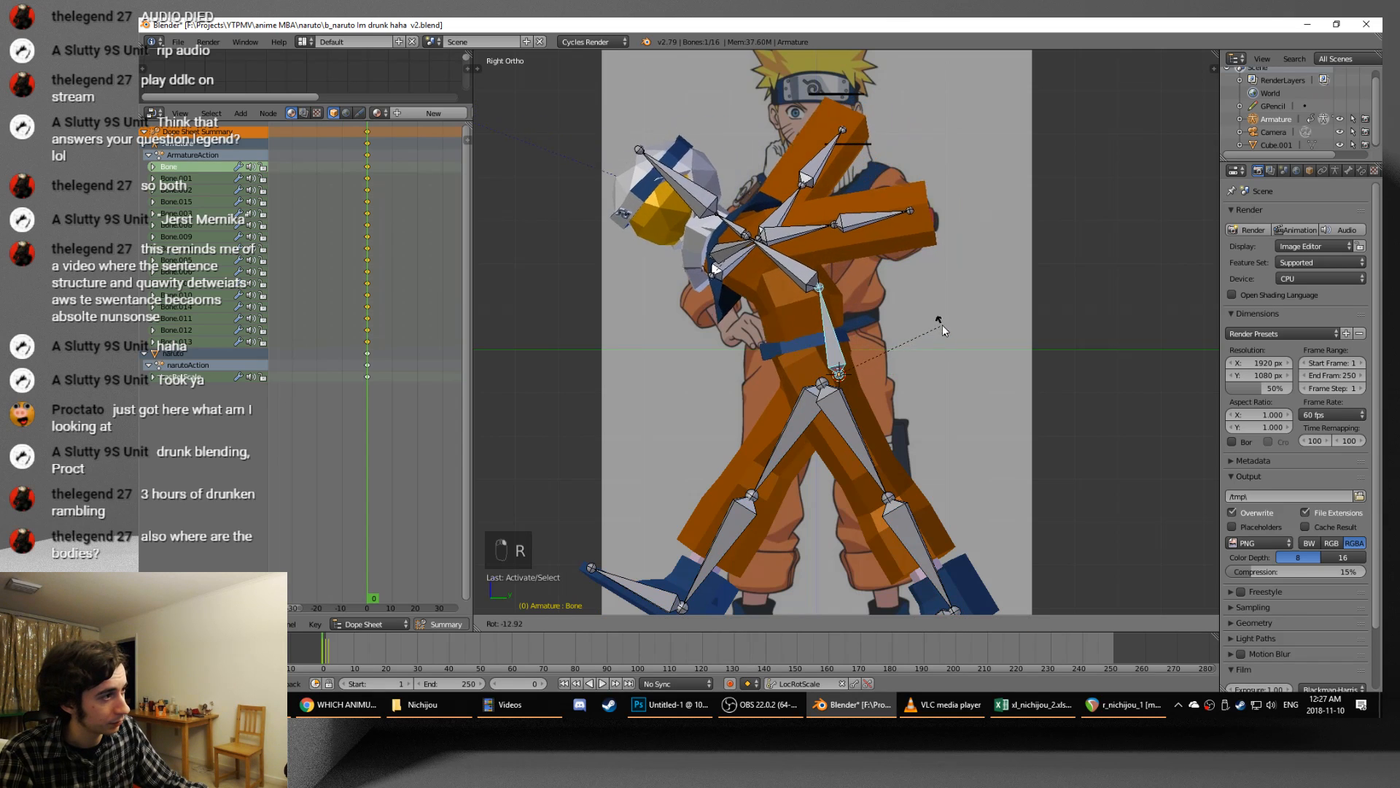
- In the armature's Edit Mode, parent both thigh bones to the lower spine bone
{"action": "key", "text": "Tab"}
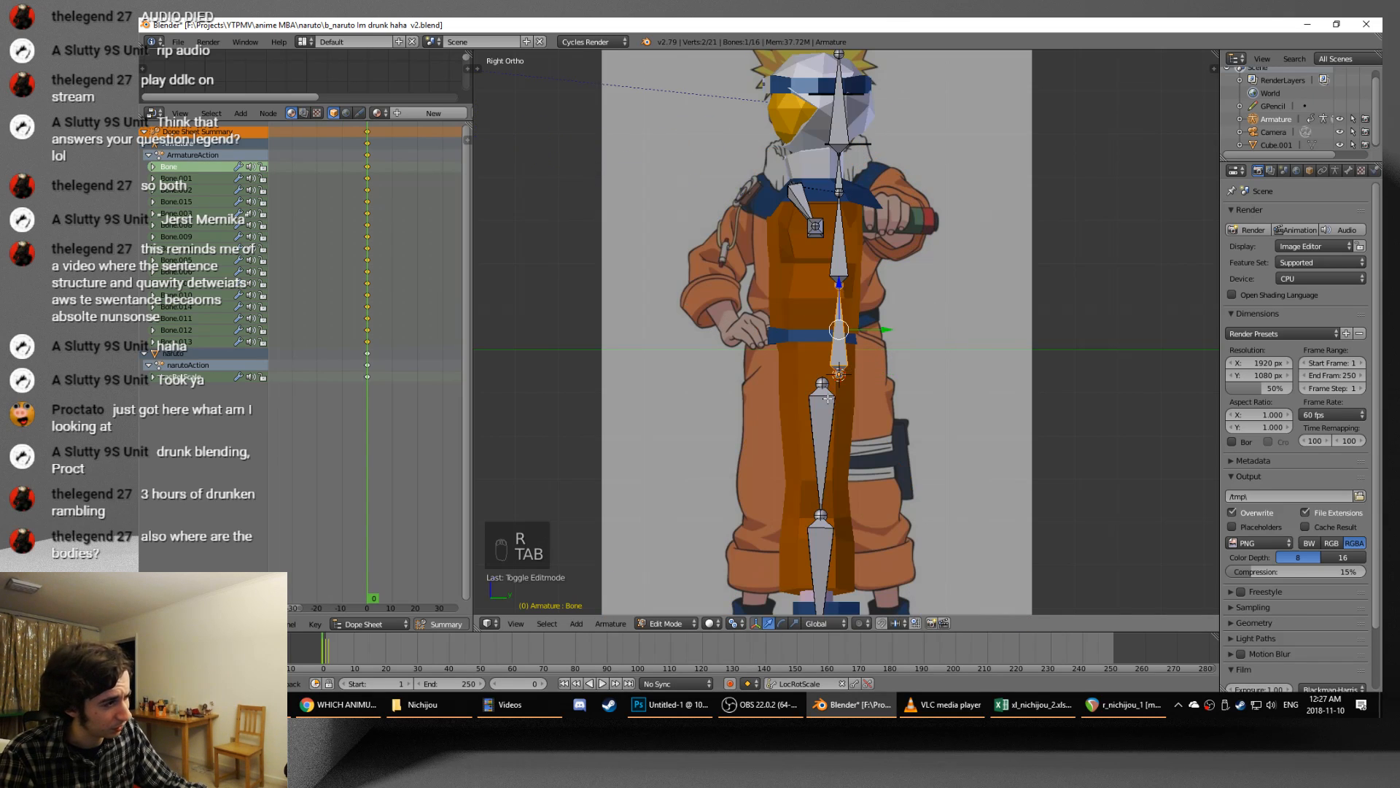
{"action": "middle_click_drag", "start_coordinate": [833, 410], "coordinate": [875, 414]}
{"action": "right_click", "coordinate": [843, 423]}
{"action": "right_click", "coordinate": [812, 421], "text": "shift"}
{"action": "right_click", "coordinate": [835, 363], "text": "shift"}
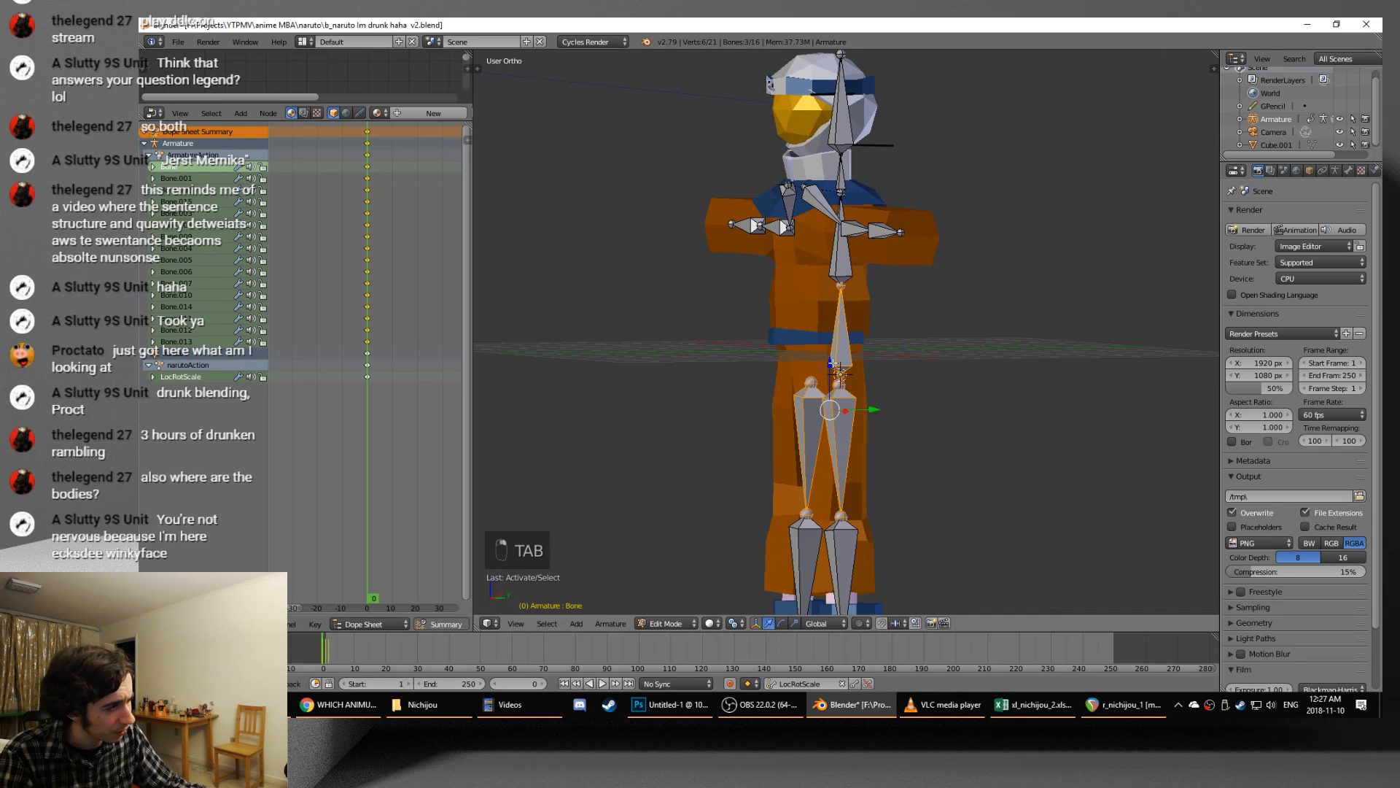
{"action": "key", "text": "ctrl+p"}
{"action": "left_click", "coordinate": [832, 362]}
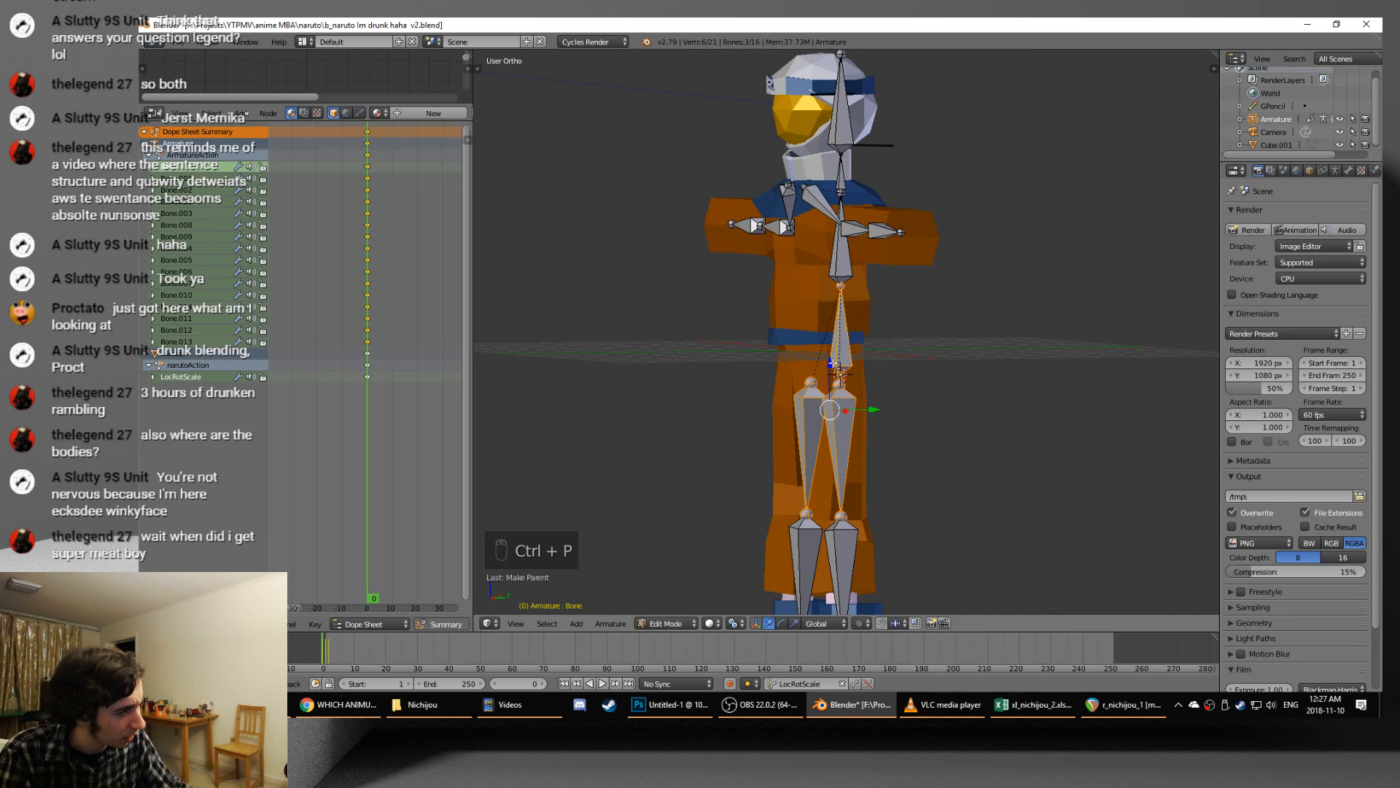
- Return to Pose Mode and test-move the lower spine bone to check whether the legs follow it
{"action": "key", "text": "g"}
{"action": "left_click", "coordinate": [846, 357]}
{"action": "key", "text": "Tab"}
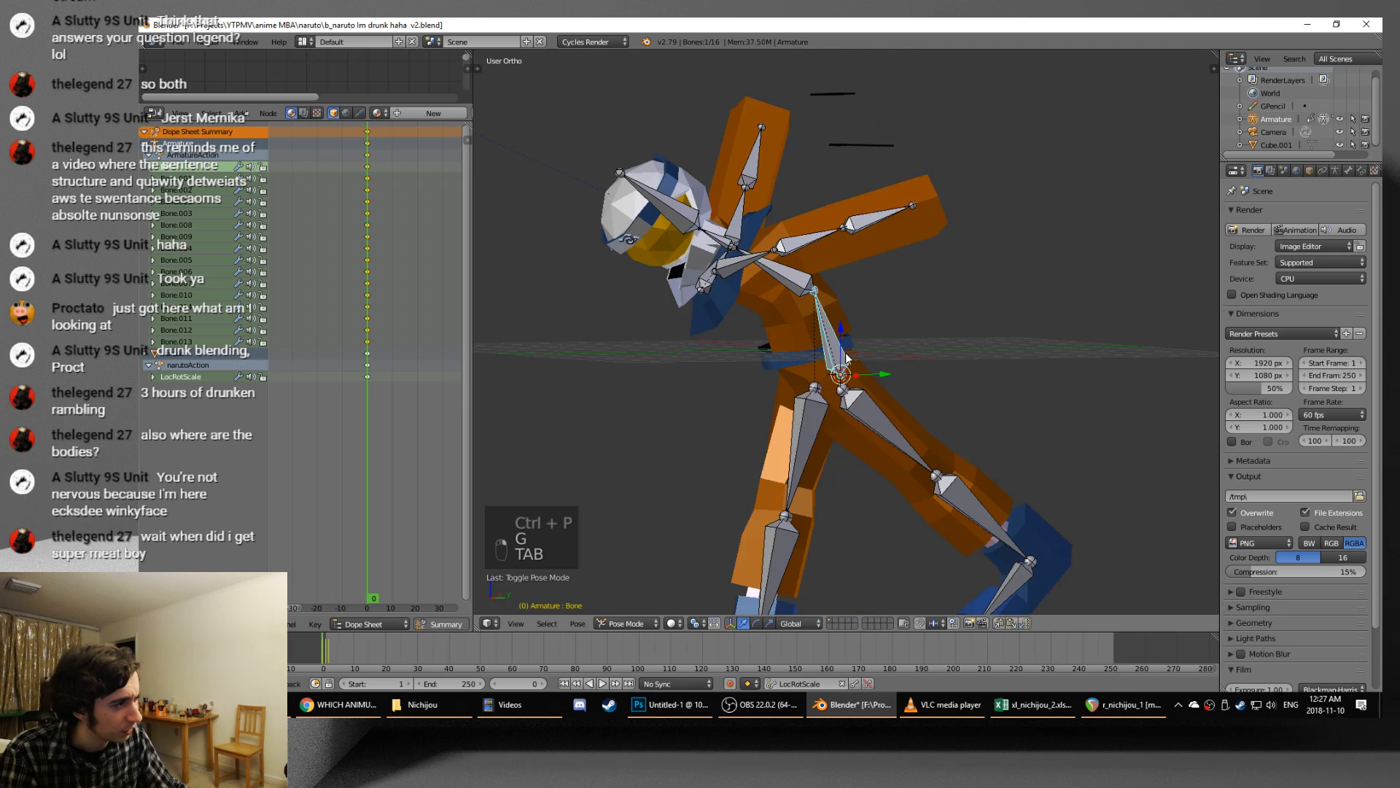
{"action": "key", "text": "g"}
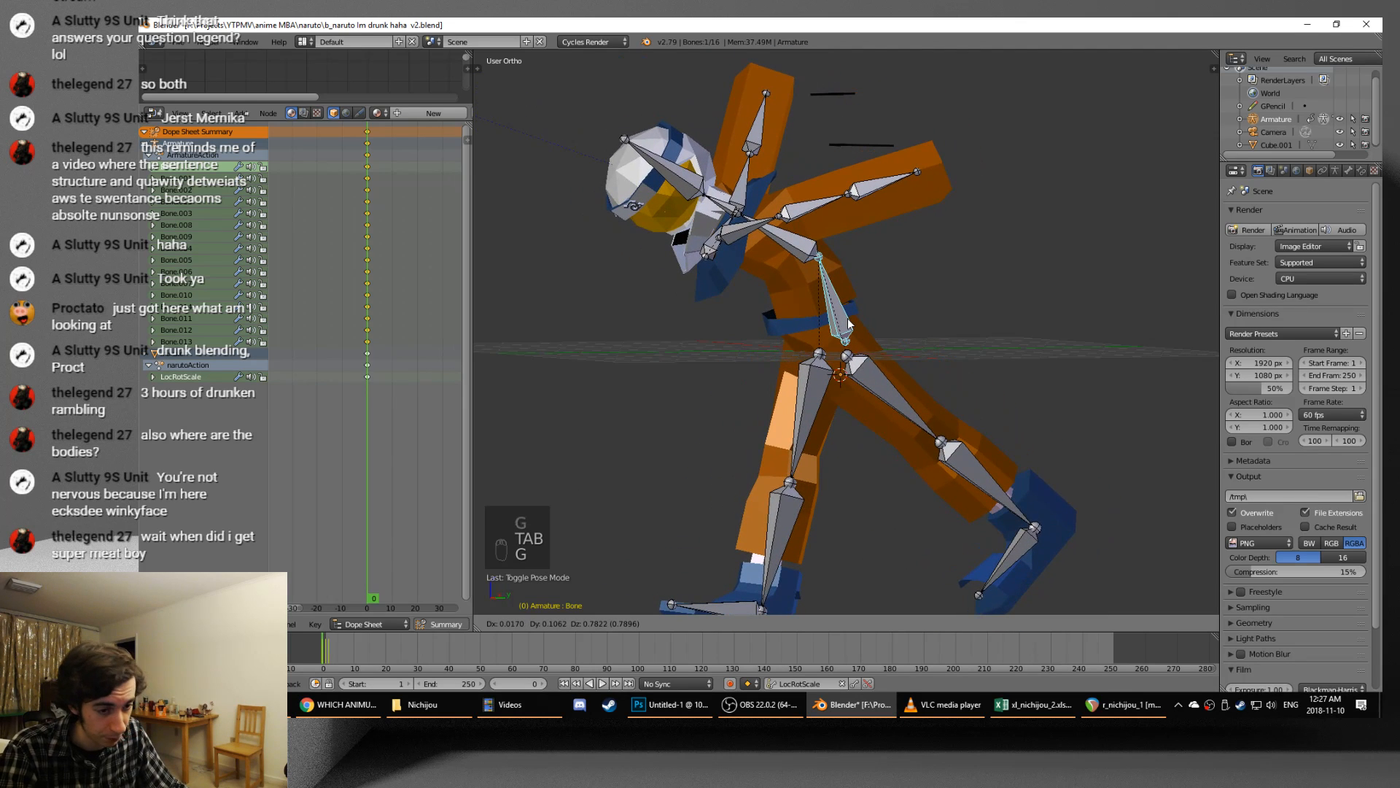
{"action": "right_click", "coordinate": [849, 323]}
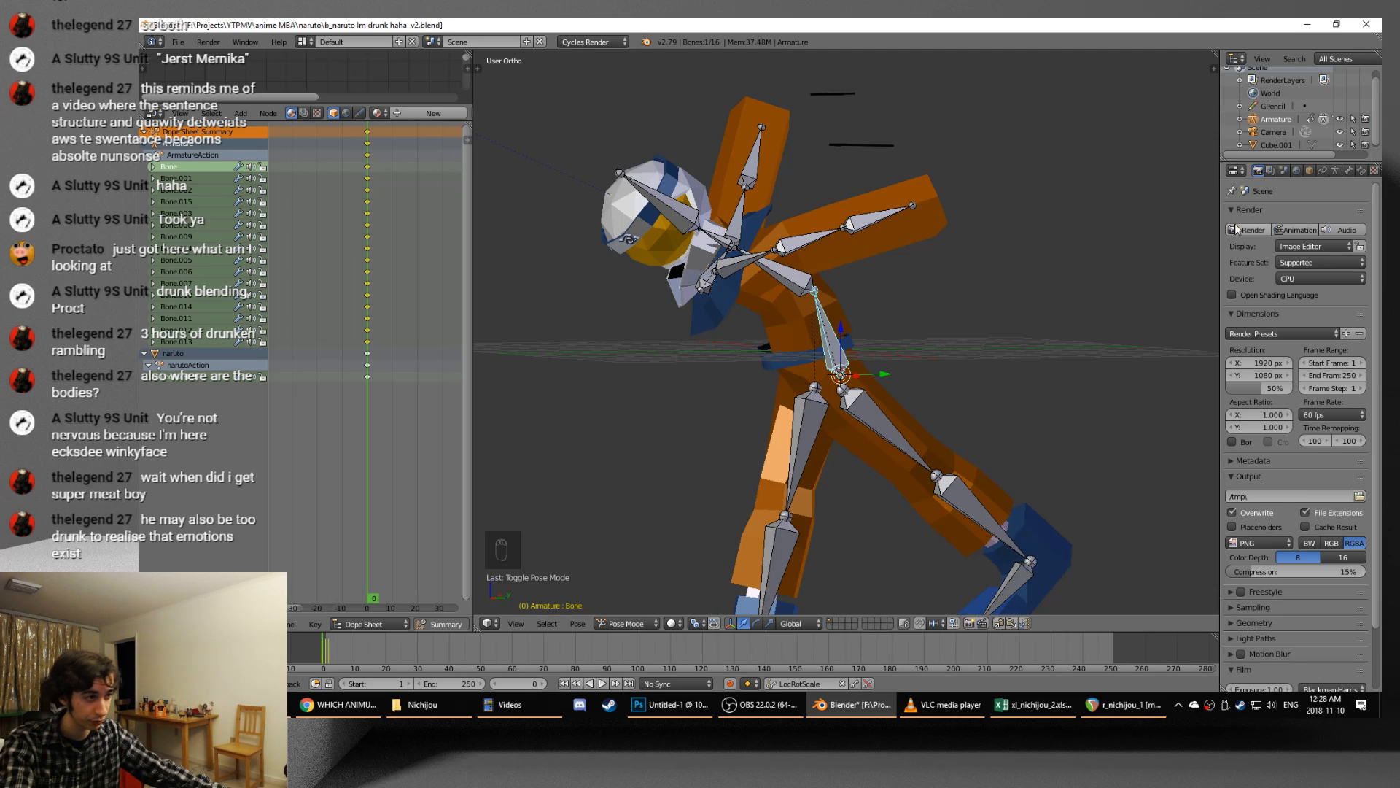
- In the naruto mesh's Edit Mode, select the edge loop along the lower rim of the blue collar
{"action": "right_click", "coordinate": [712, 295]}
{"action": "key", "text": "Tab"}
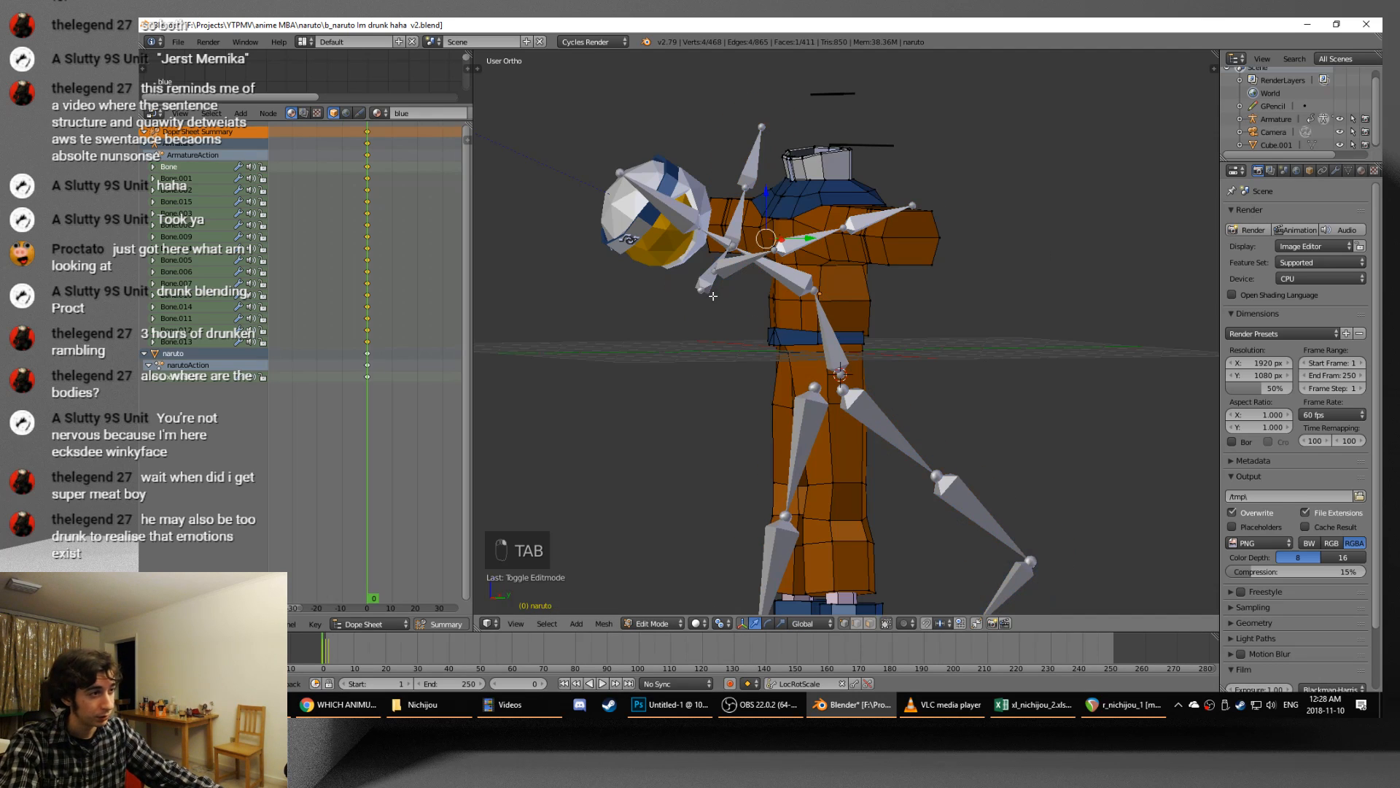
{"action": "scroll", "coordinate": [789, 239], "scroll_direction": "up", "scroll_amount": 5}
{"action": "middle_click_drag", "start_coordinate": [789, 240], "coordinate": [815, 325], "text": "shift"}
{"action": "right_click", "coordinate": [802, 241], "text": "alt"}
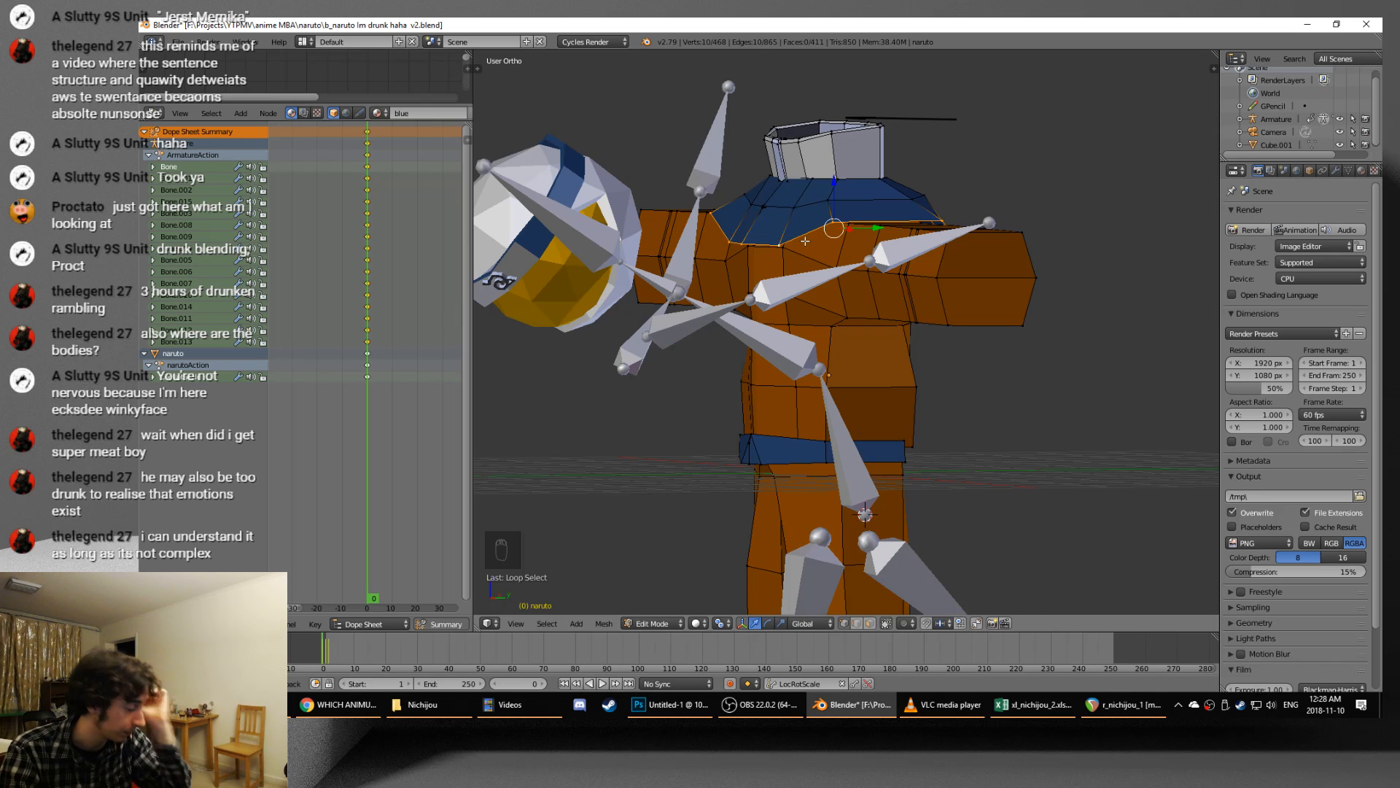
{"action": "key", "text": "Tab"}
{"action": "key", "text": "Tab"}
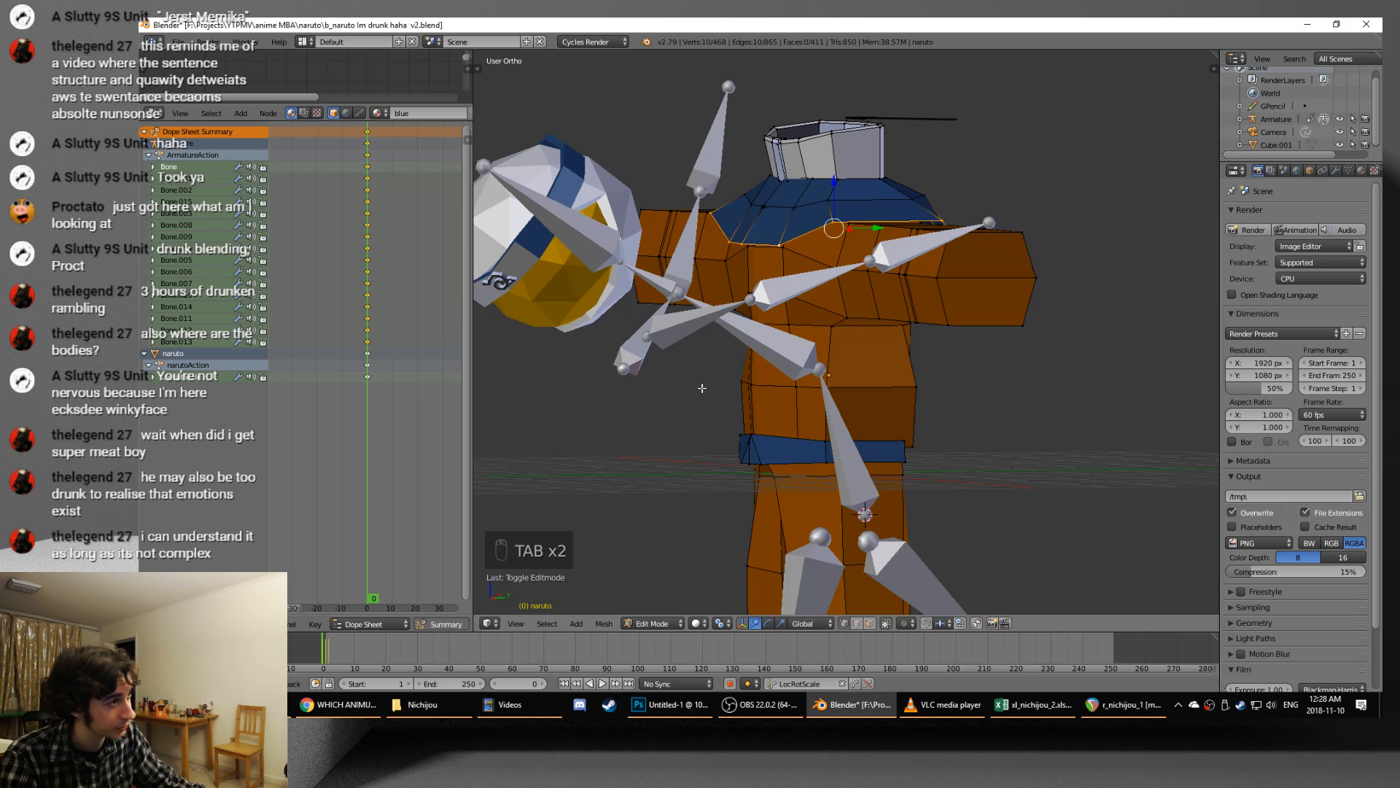
- Switch the body mesh to Weight Paint mode, pick the upper spine bone and turn on vertex selection masking
{"action": "key", "text": "ctrl+Tab"}
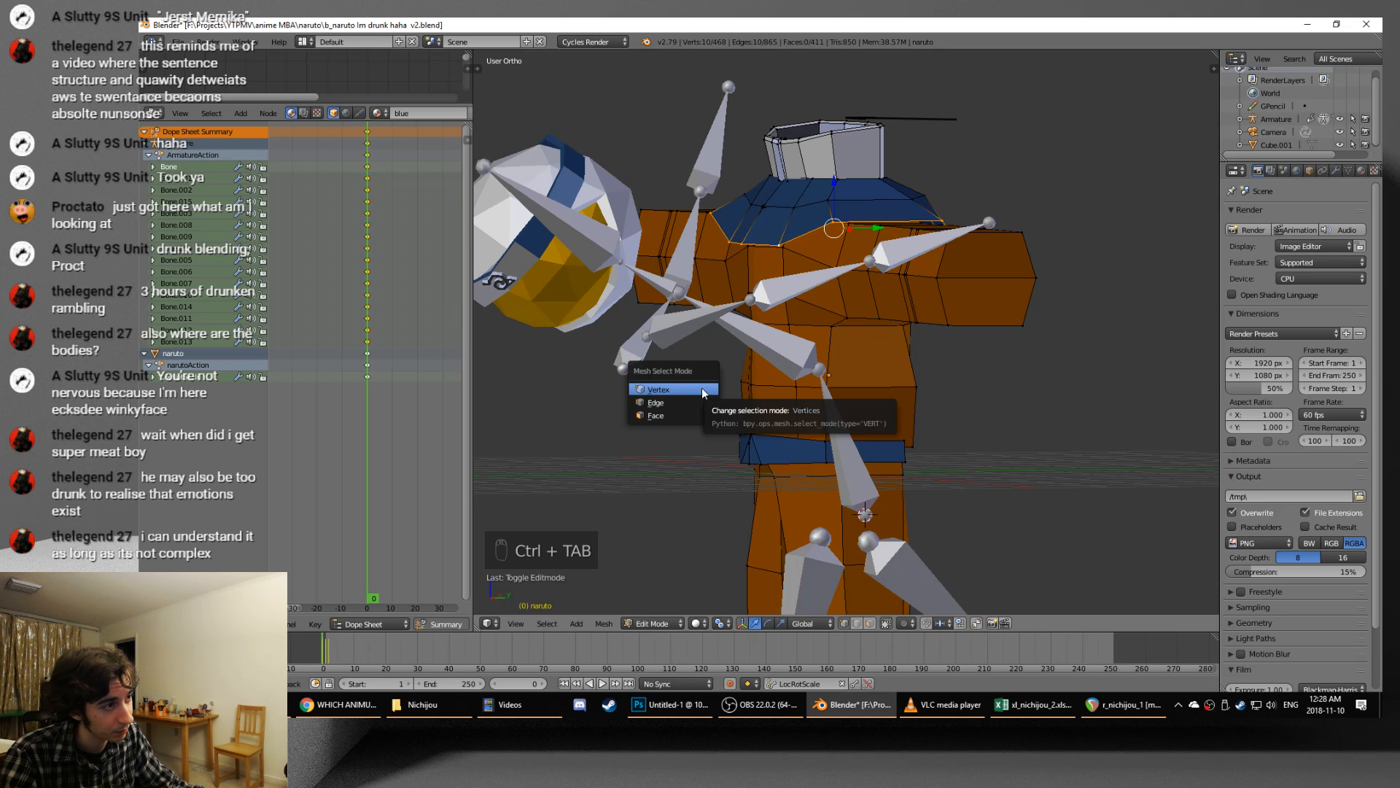
{"action": "key", "text": "Tab"}
{"action": "key", "text": "ctrl+Tab"}
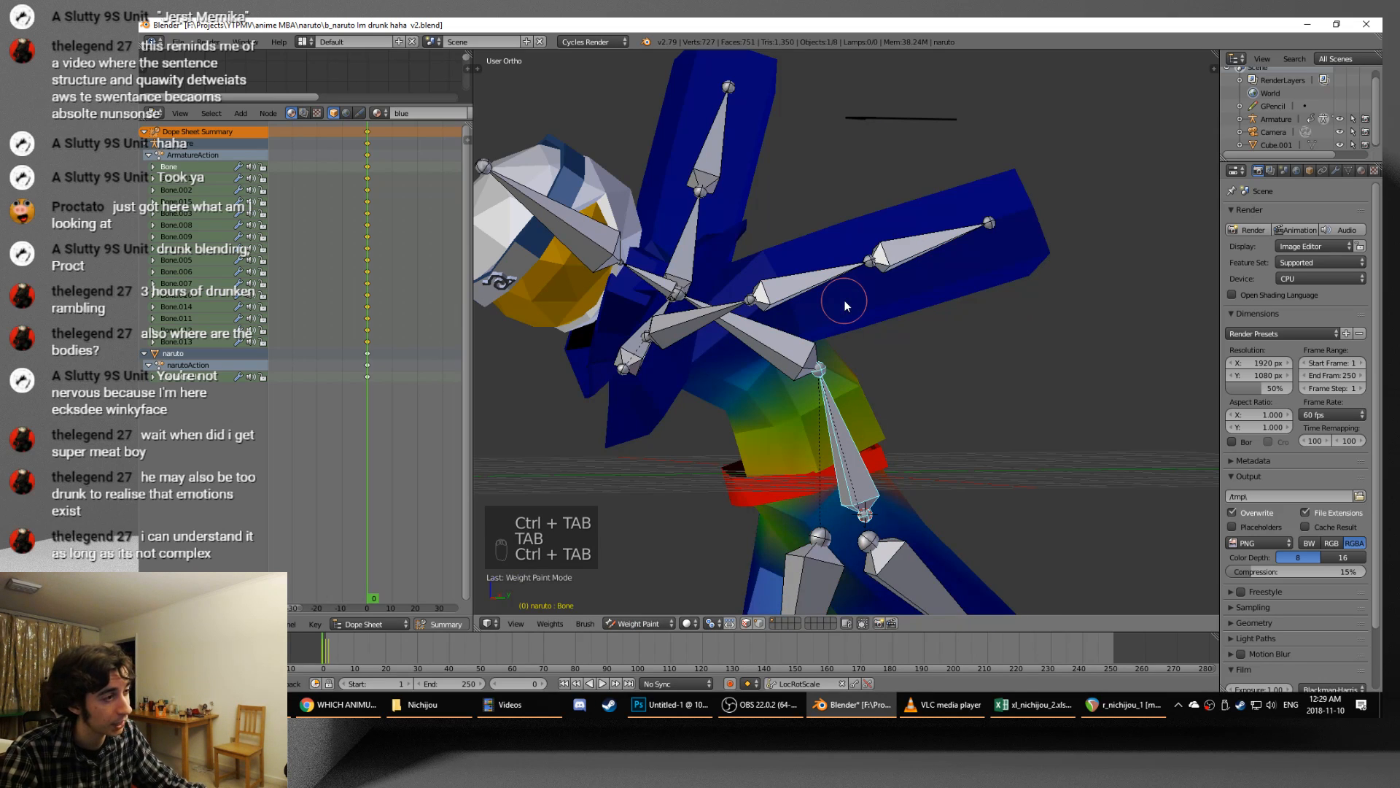
{"action": "right_click", "coordinate": [769, 337]}
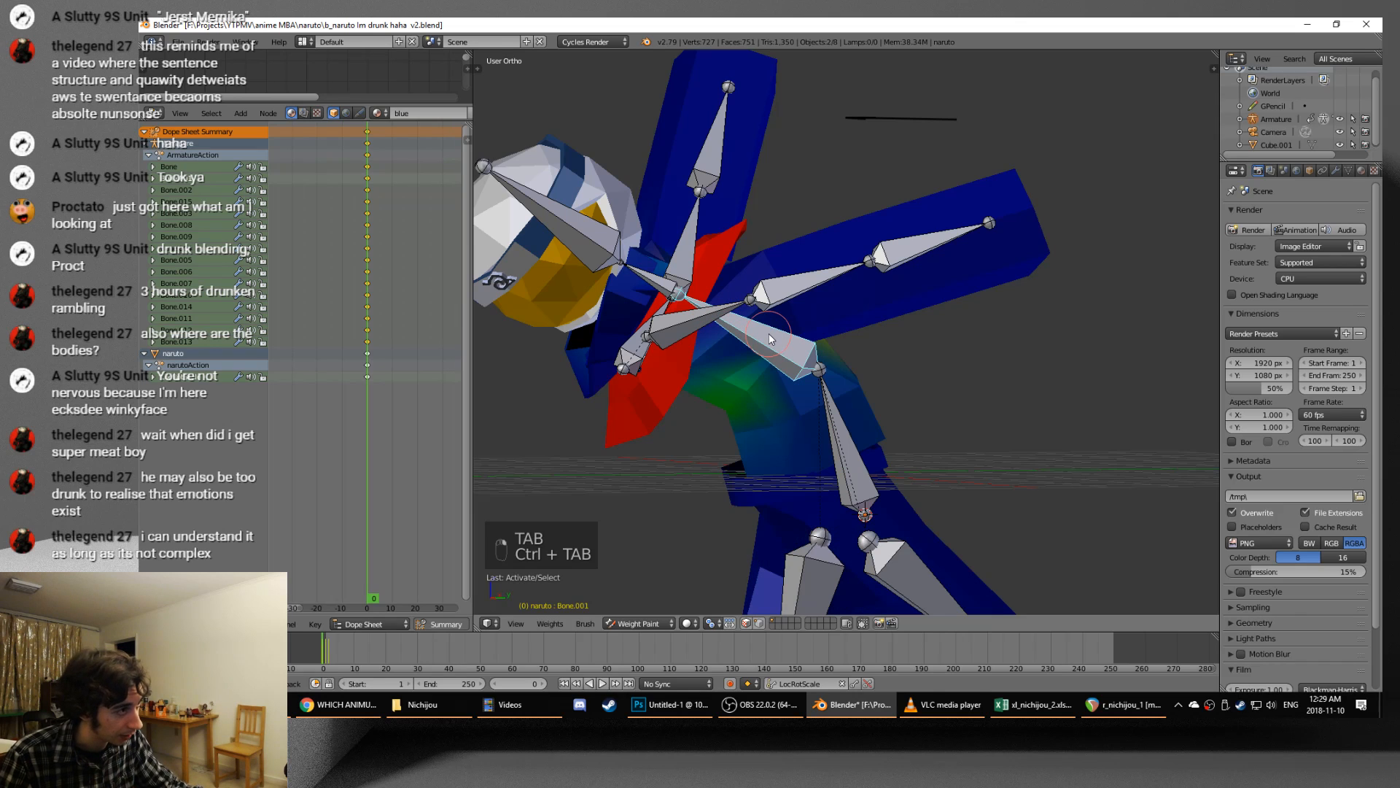
{"action": "left_click", "coordinate": [756, 625]}
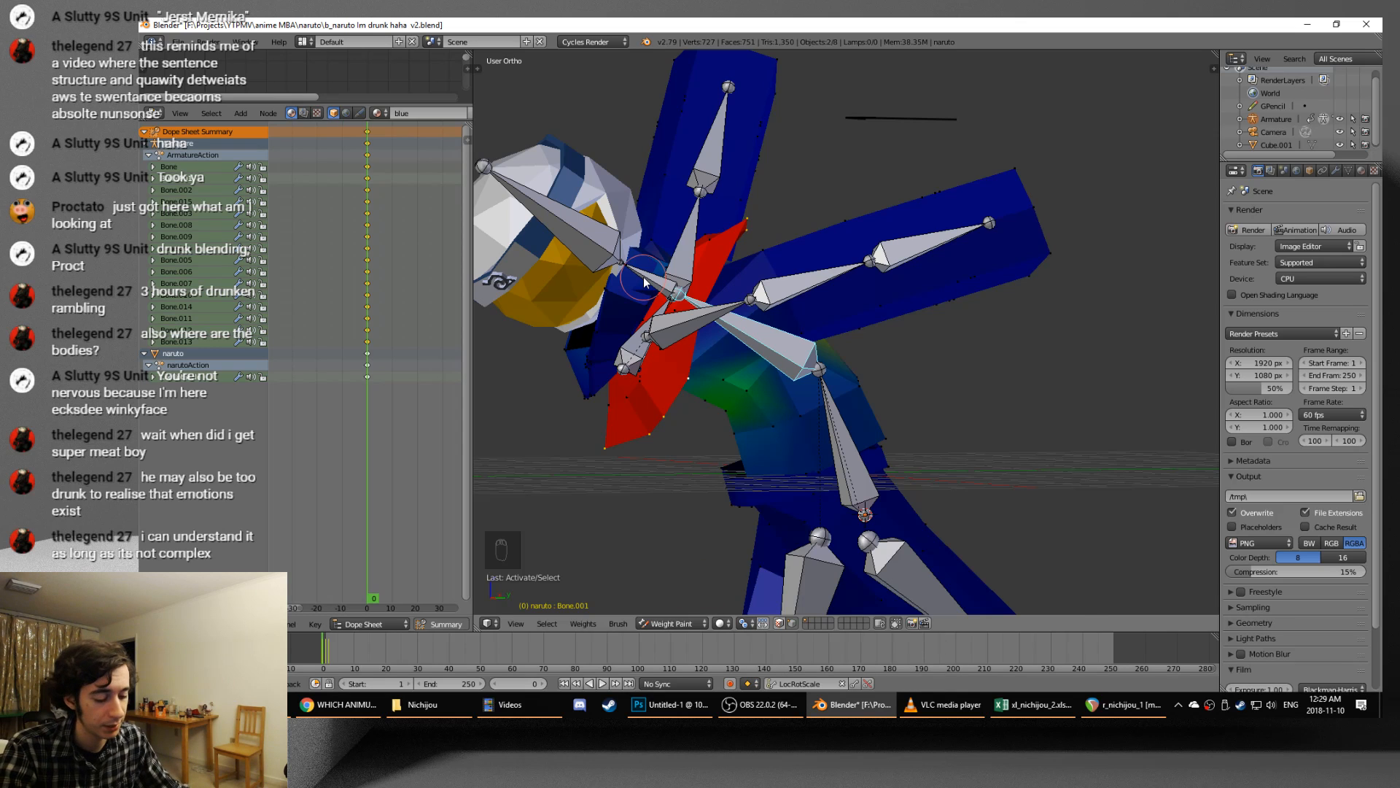
- Set the brush weight to 0.229 and fill the selected collar rim vertices with it for the upper spine bone
{"action": "key", "text": "t"}
{"action": "left_click_drag", "start_coordinate": [531, 172], "coordinate": [513, 173]}
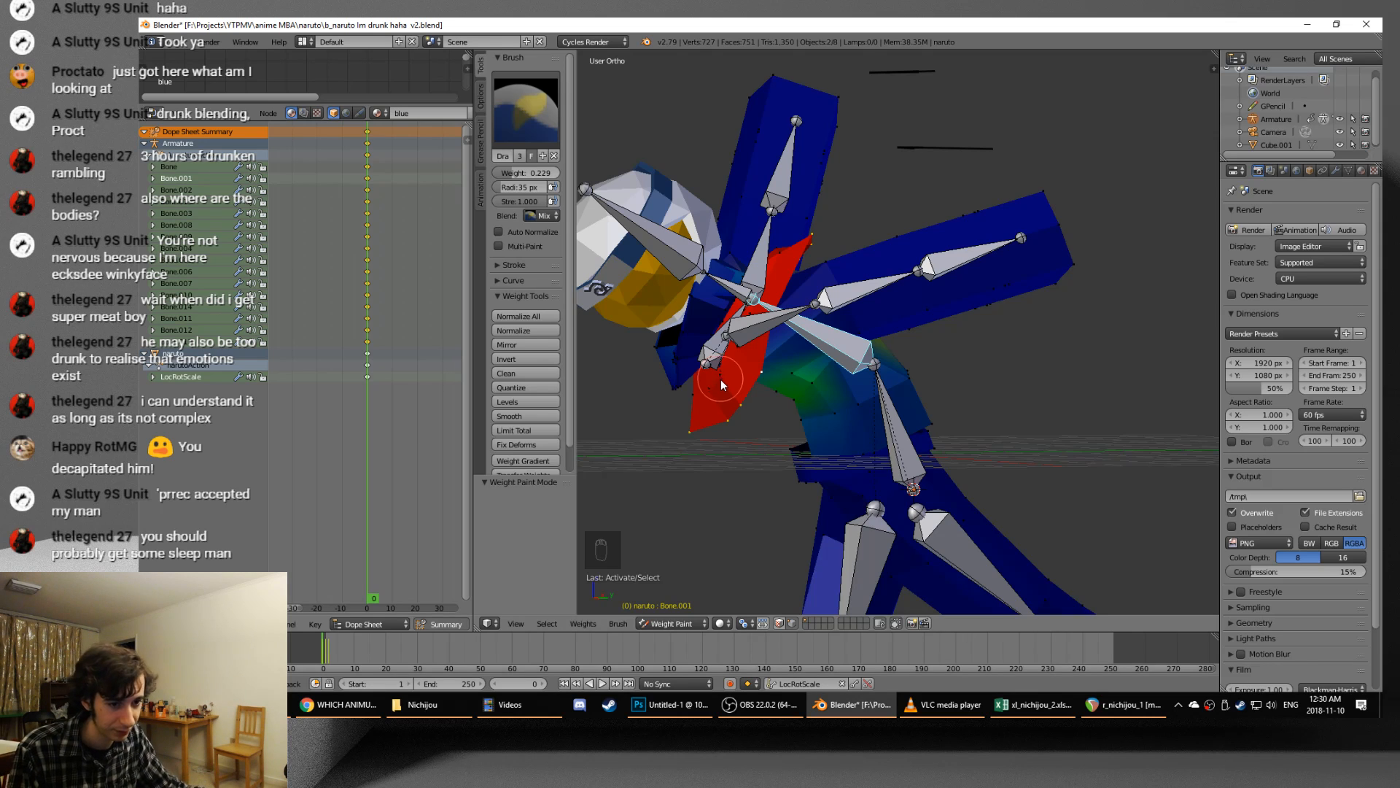
{"action": "mouse_move", "coordinate": [721, 379]}
{"action": "middle_mouse_down"}
{"action": "mouse_move", "coordinate": [865, 361]}
{"action": "mouse_move", "coordinate": [760, 377]}
{"action": "mouse_move", "coordinate": [704, 407]}
{"action": "middle_mouse_up"}
{"action": "key", "text": "Tab"}
{"action": "scroll", "coordinate": [703, 407], "scroll_direction": "down", "scroll_amount": 4}
{"action": "scroll", "coordinate": [705, 406], "scroll_direction": "up", "scroll_amount": 4}
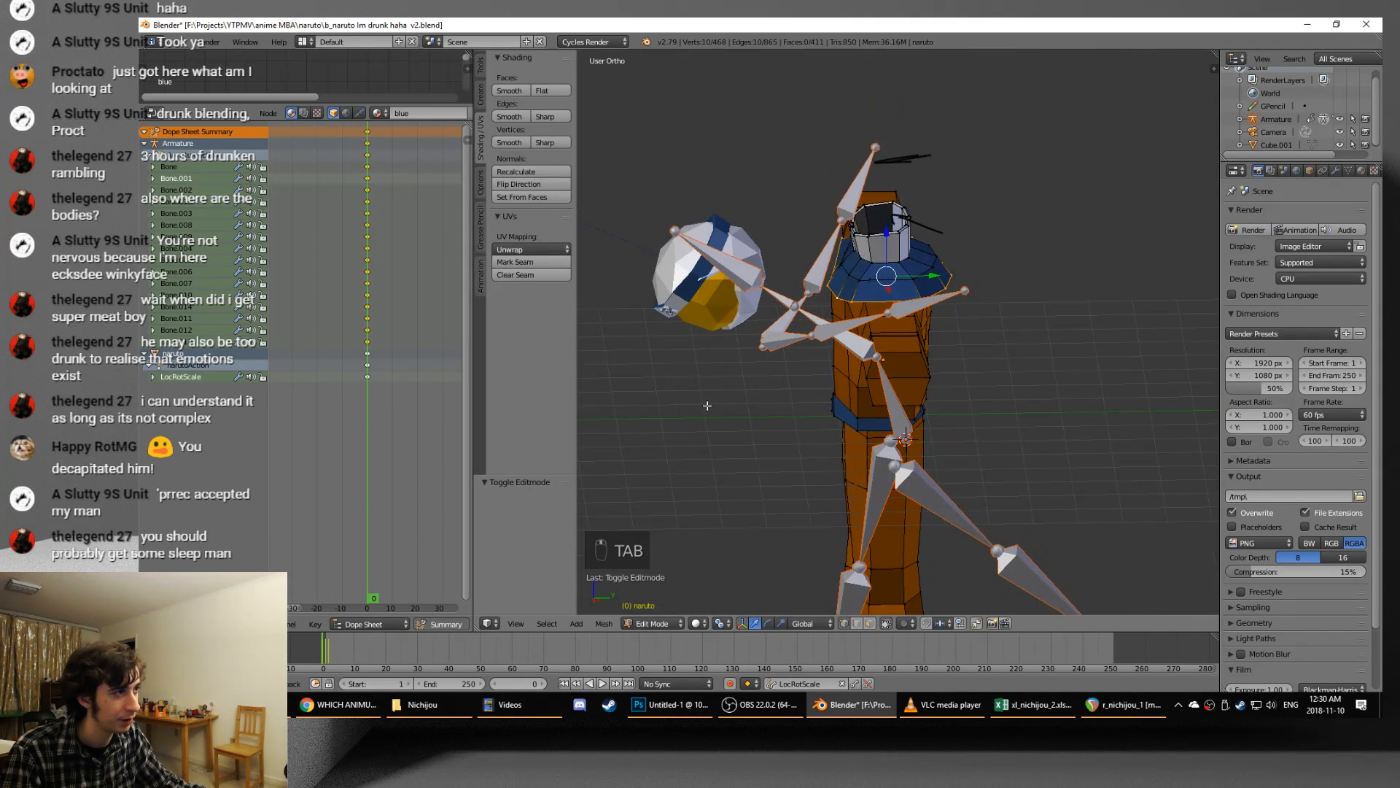
{"action": "key", "text": "Tab"}
{"action": "middle_click_drag", "start_coordinate": [699, 405], "coordinate": [759, 385]}
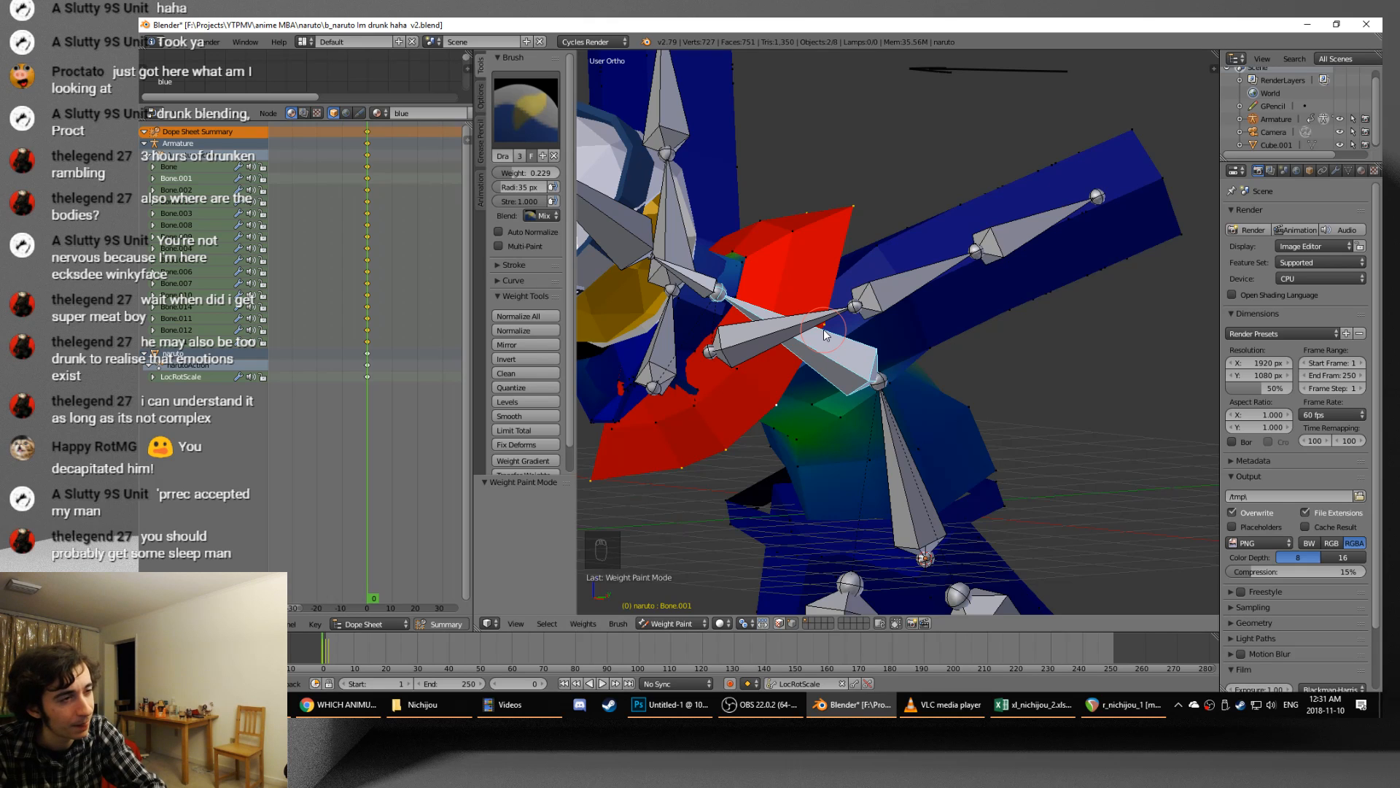
{"action": "key", "text": "shift+k"}
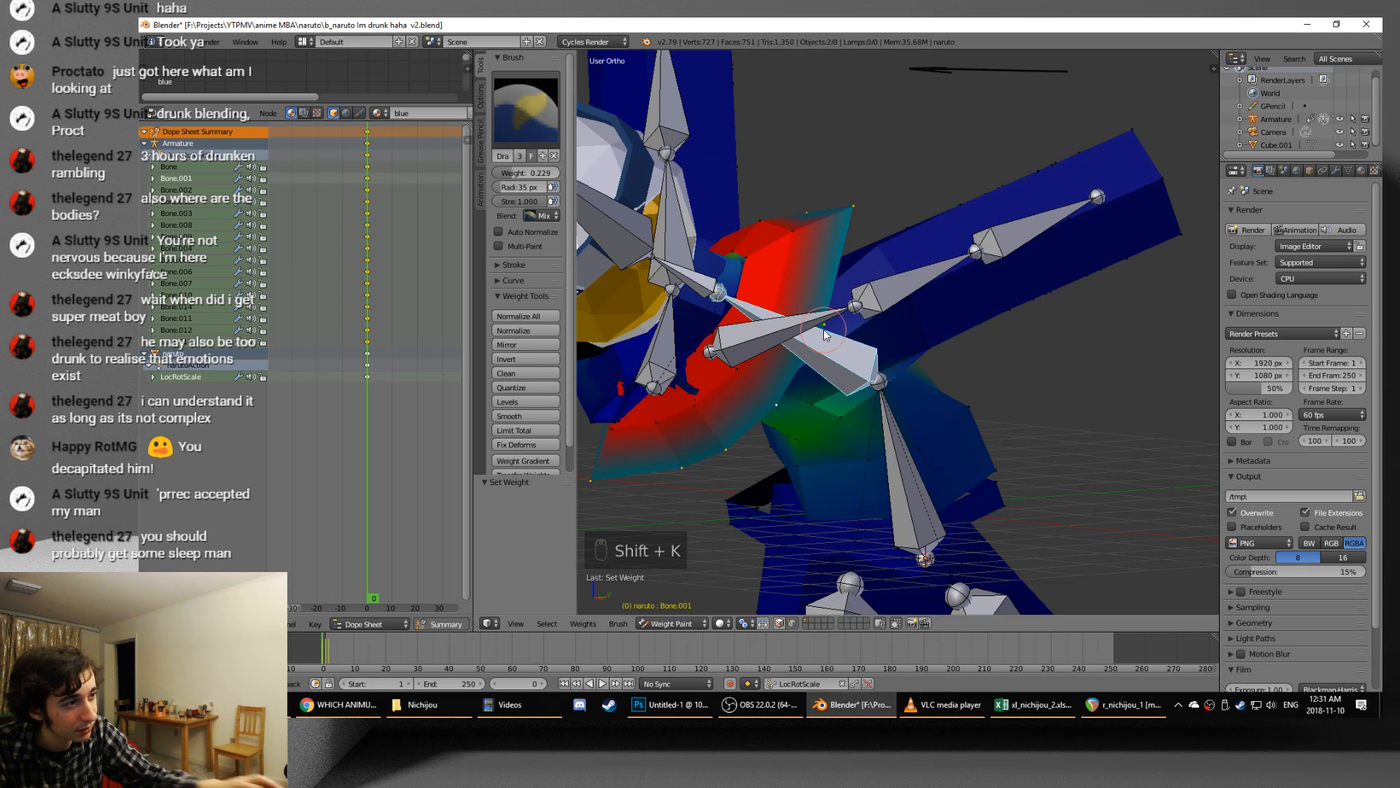
- Make the lower spine bone active for weight painting and reselect the collar's lower edge loop in Edit Mode
{"action": "key", "text": "Tab"}
{"action": "key", "text": "Tab"}
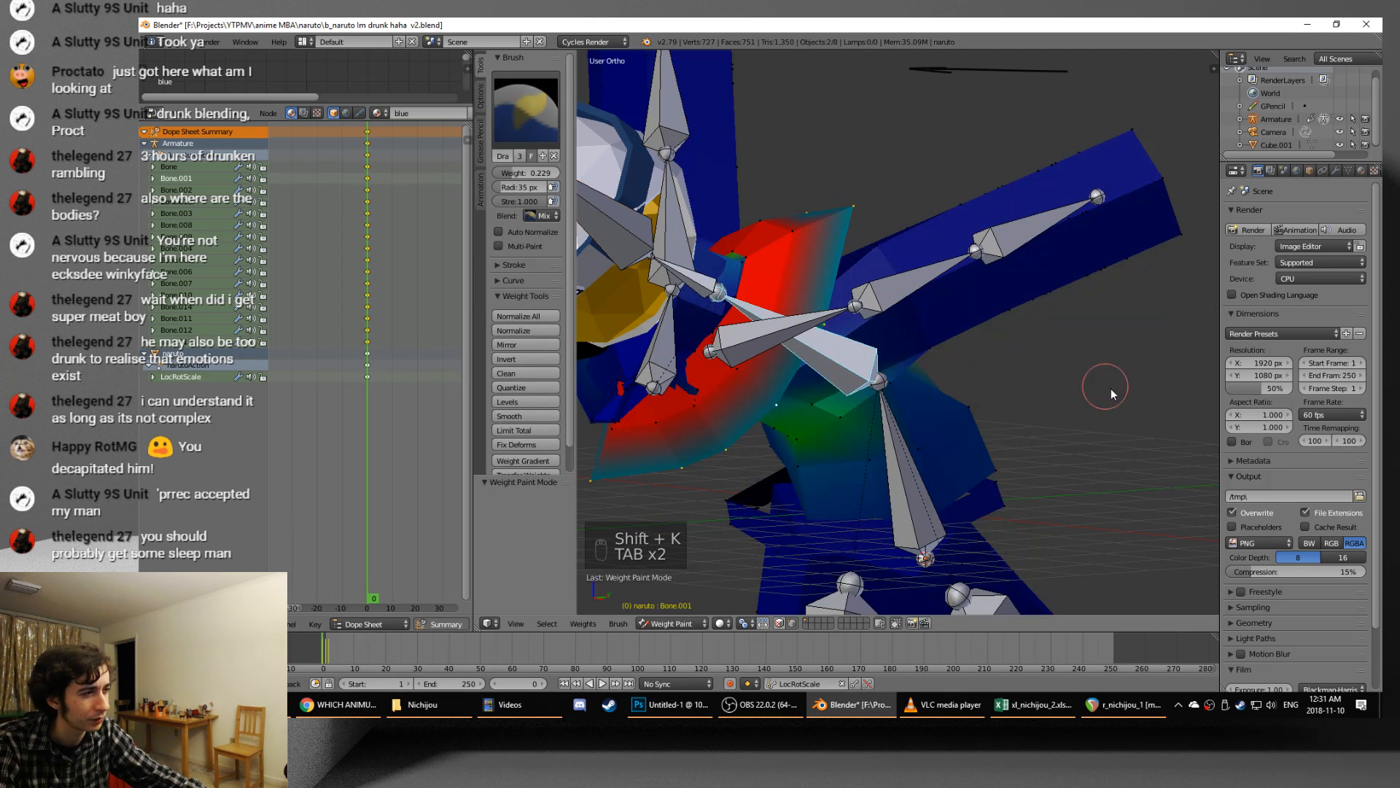
{"action": "key", "text": "r"}
{"action": "left_click", "coordinate": [922, 464]}
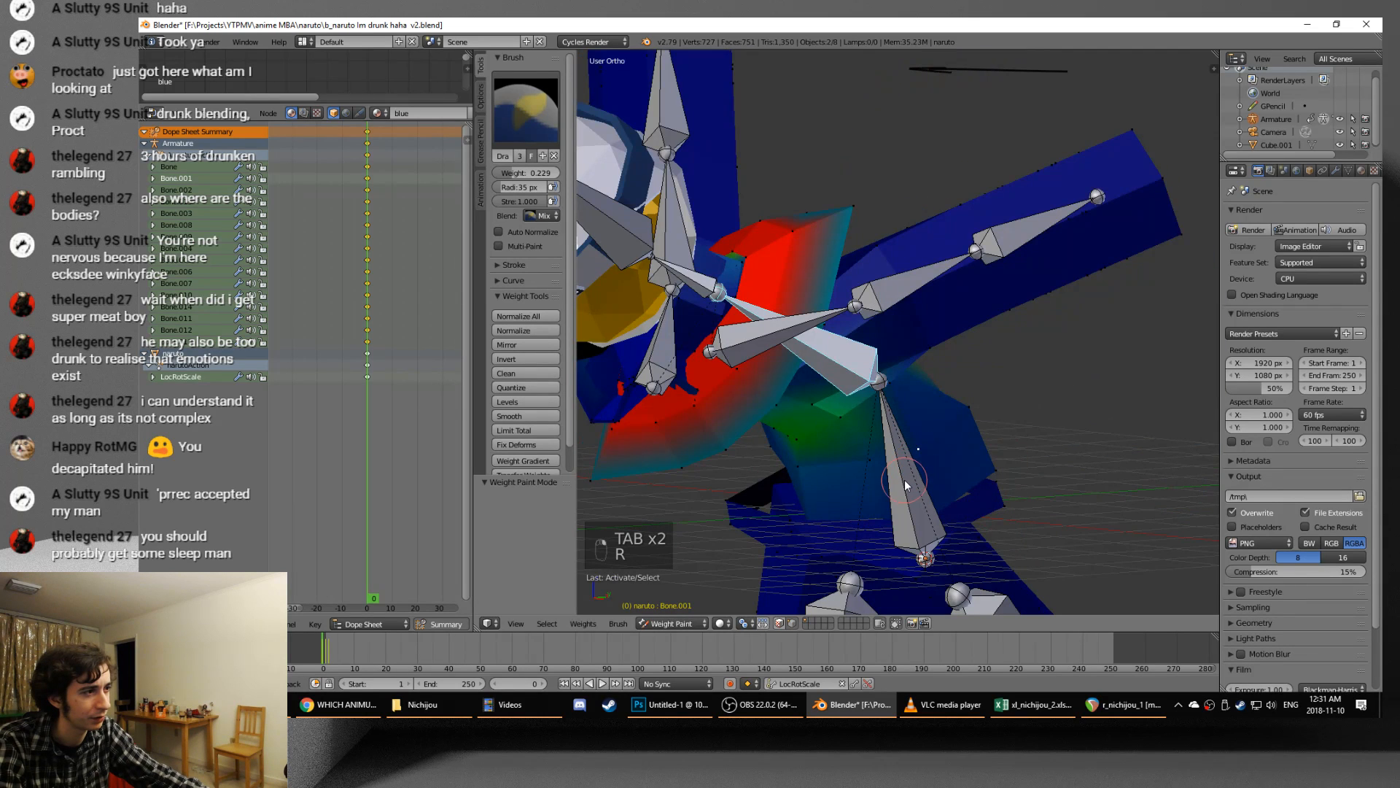
{"action": "key", "text": "Tab"}
{"action": "key", "text": "Tab"}
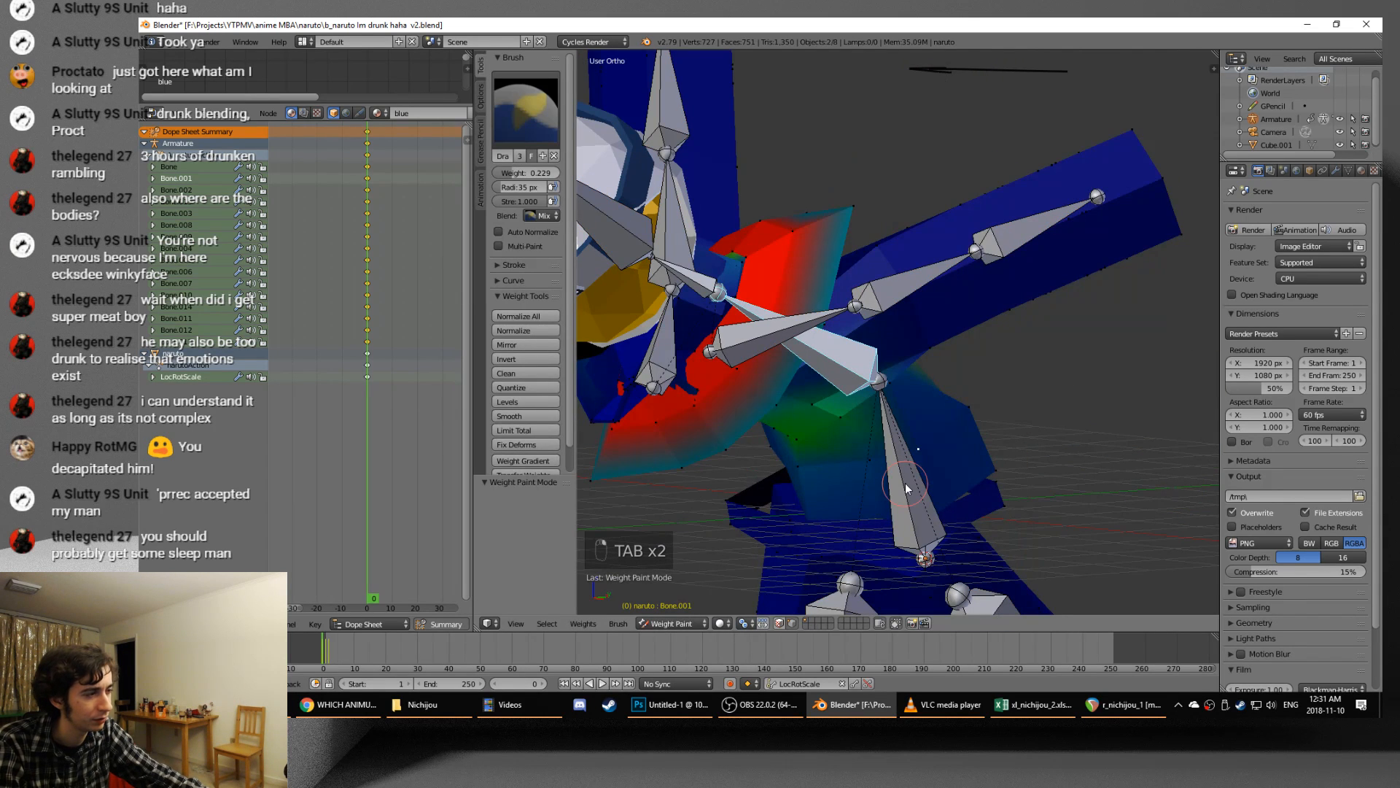
{"action": "right_click", "coordinate": [906, 488]}
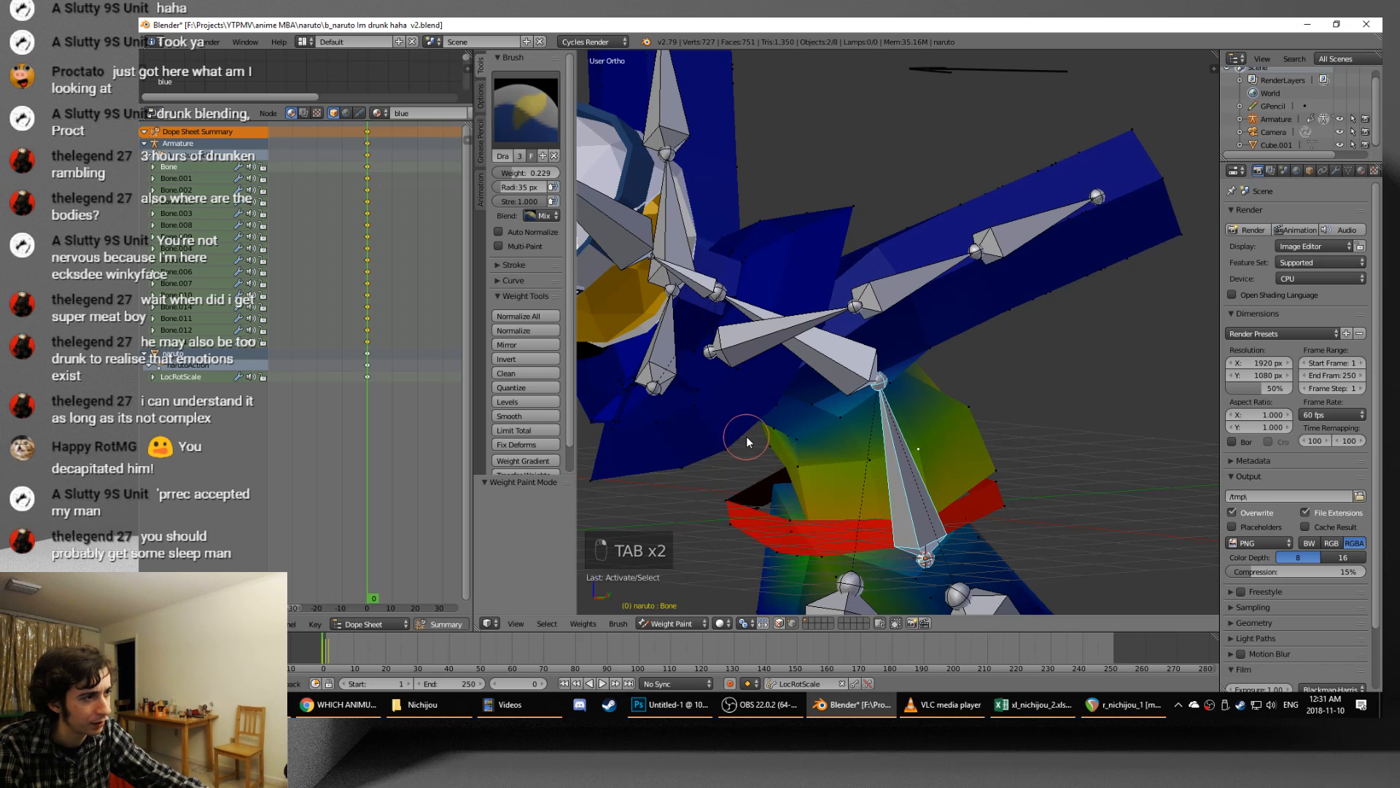
{"action": "key", "text": "Tab"}
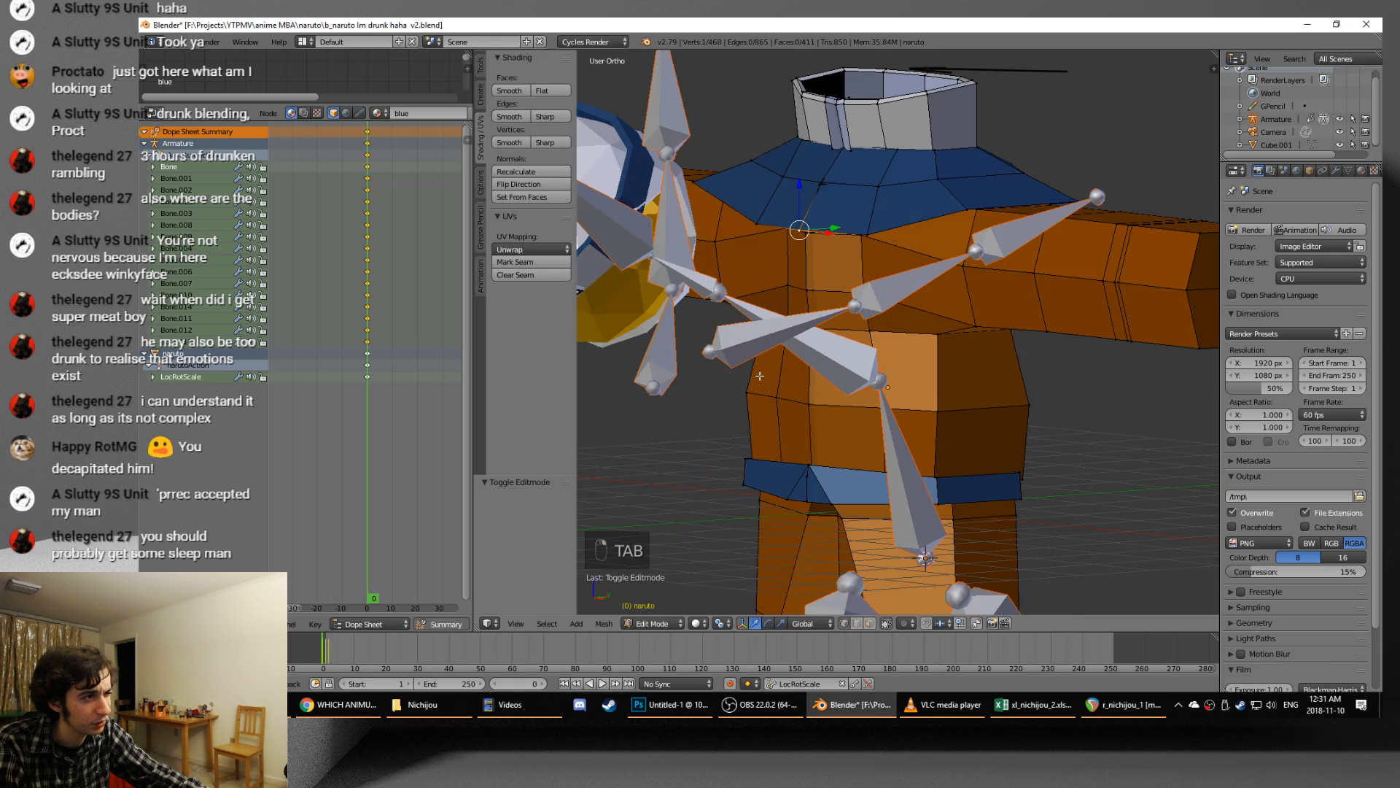
{"action": "right_click", "coordinate": [830, 229], "text": "alt"}
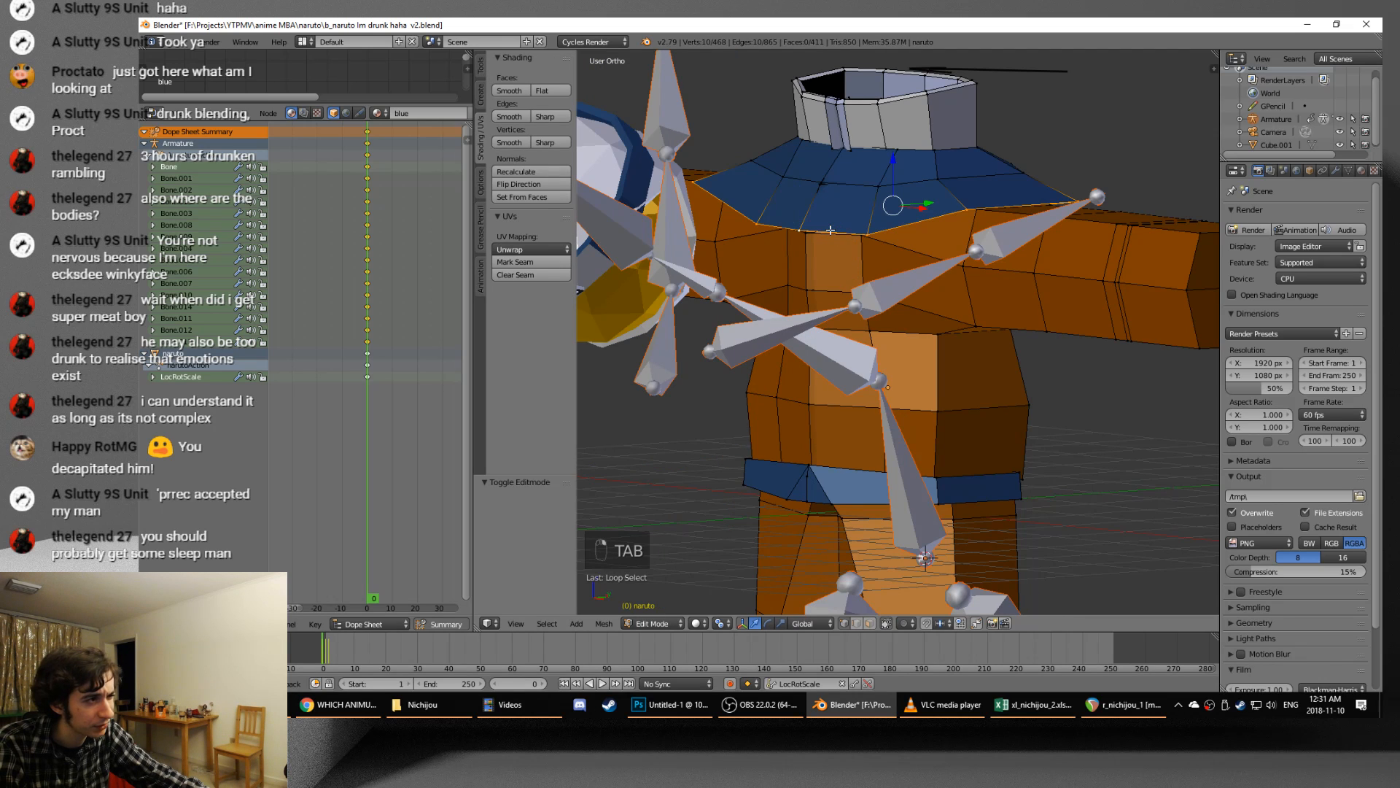
- Return to Weight Paint mode and fill the selected collar rim vertices with weight 0.229 for the lower spine bone
{"action": "key", "text": "Tab"}
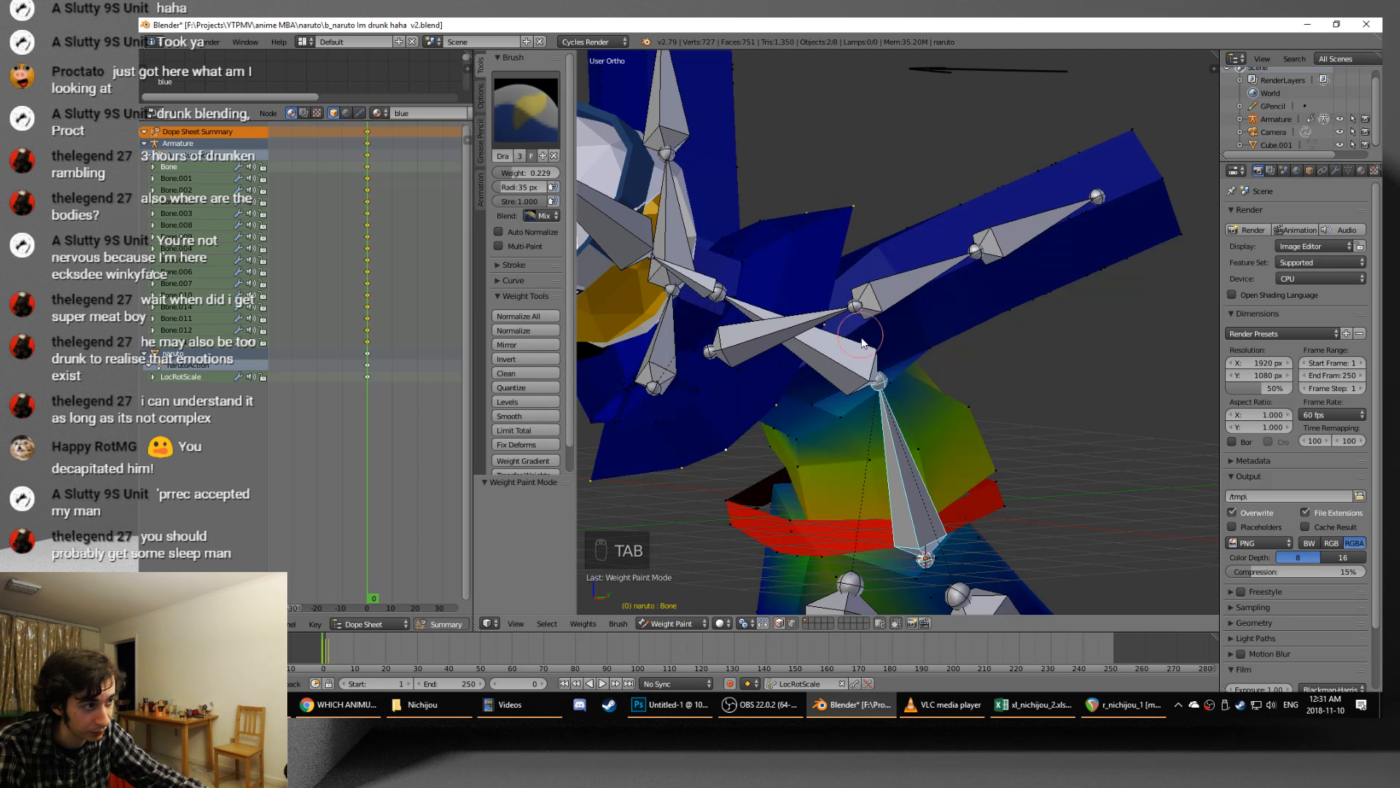
{"action": "key", "text": "shift+k"}
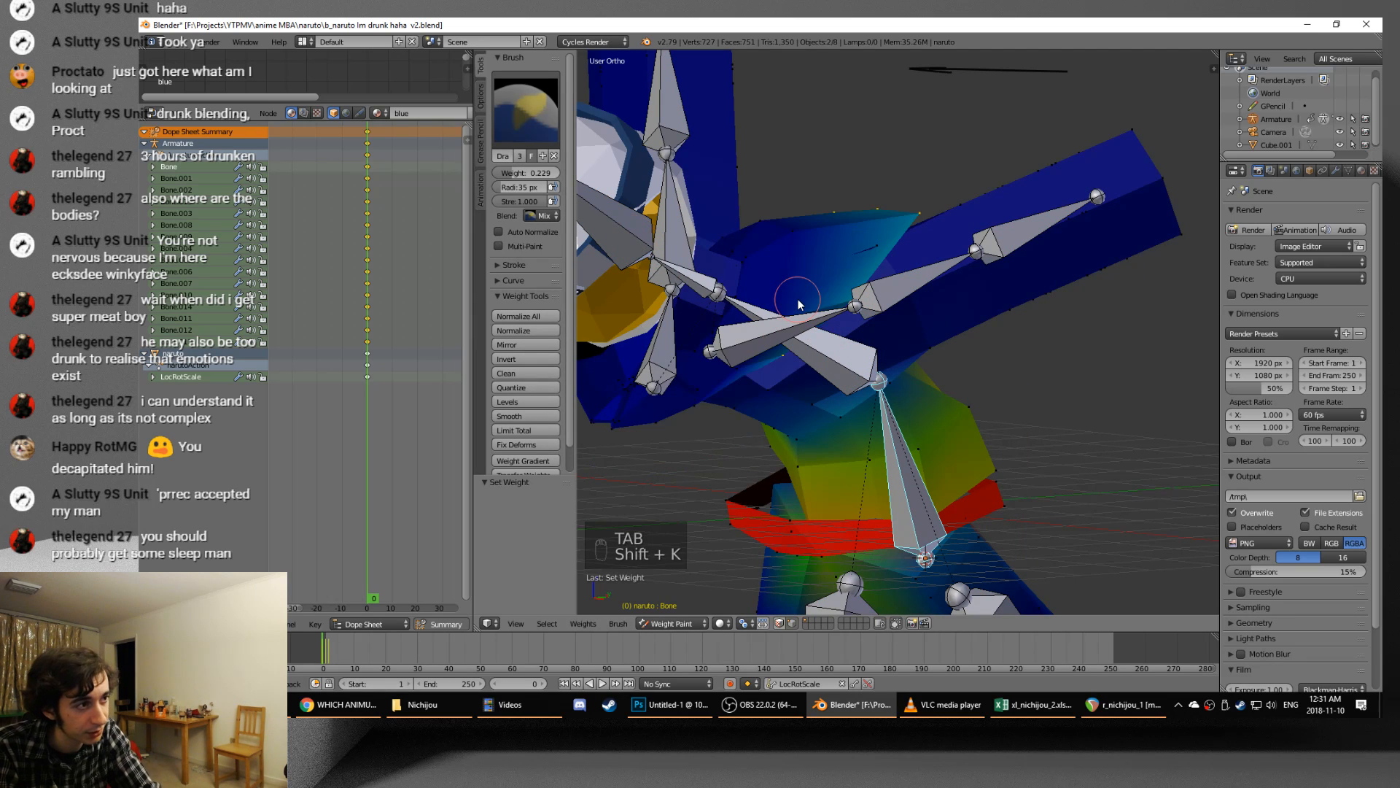
{"action": "key", "text": "Tab"}
{"action": "key", "text": "Tab"}
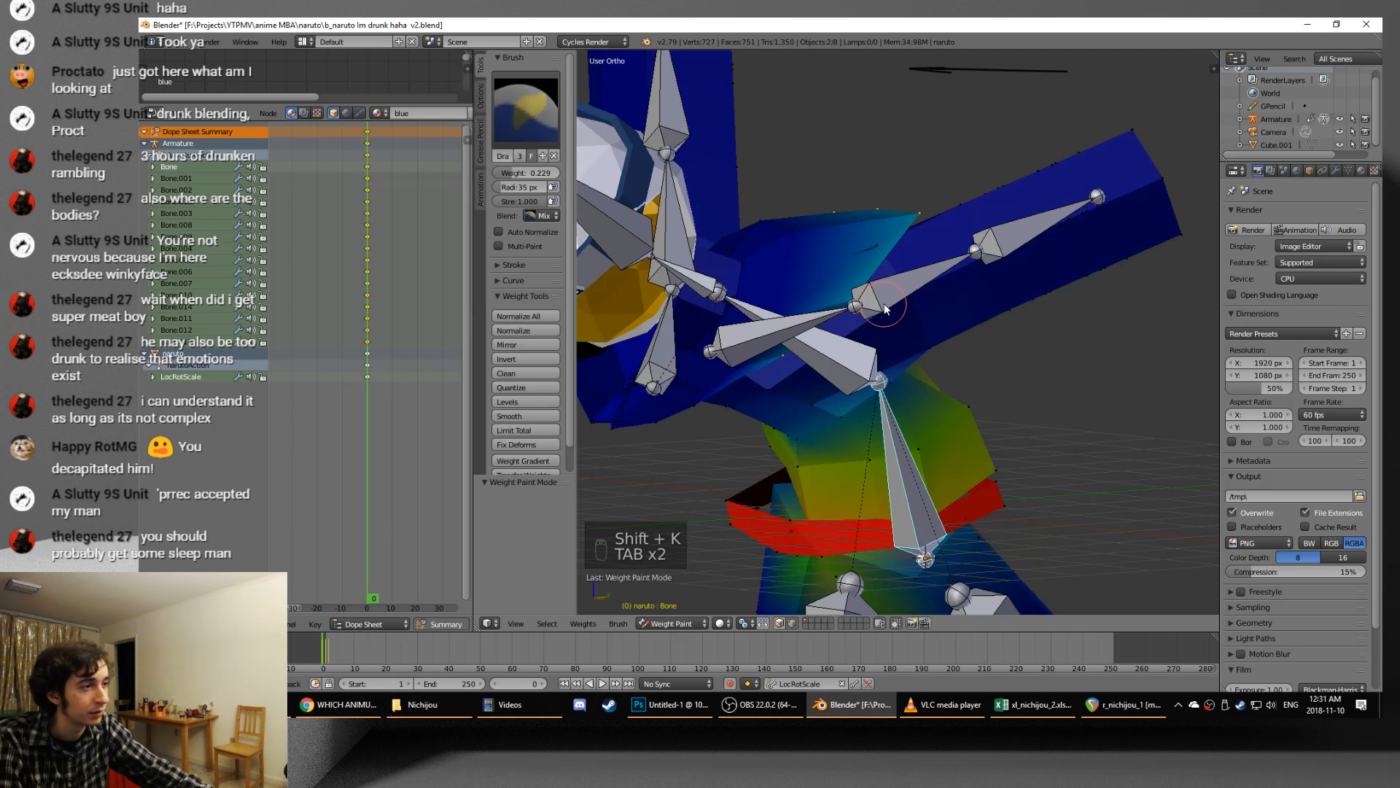
- Inspect the collar and torso deformation from several angles and save over the existing blend file
{"action": "scroll", "coordinate": [881, 318], "scroll_direction": "down", "scroll_amount": 3}
{"action": "middle_click_drag", "start_coordinate": [881, 318], "coordinate": [908, 257]}
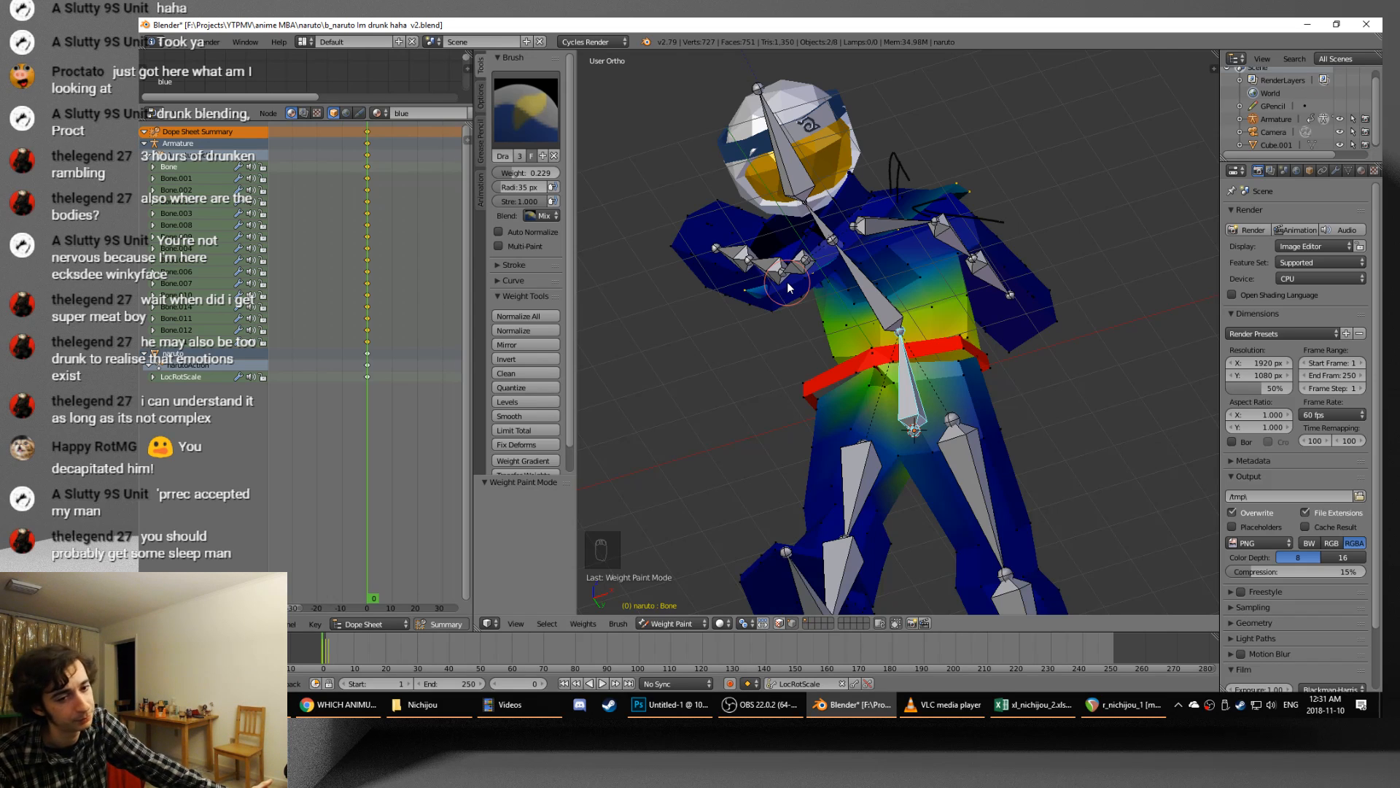
{"action": "middle_click_drag", "start_coordinate": [788, 288], "coordinate": [794, 376]}
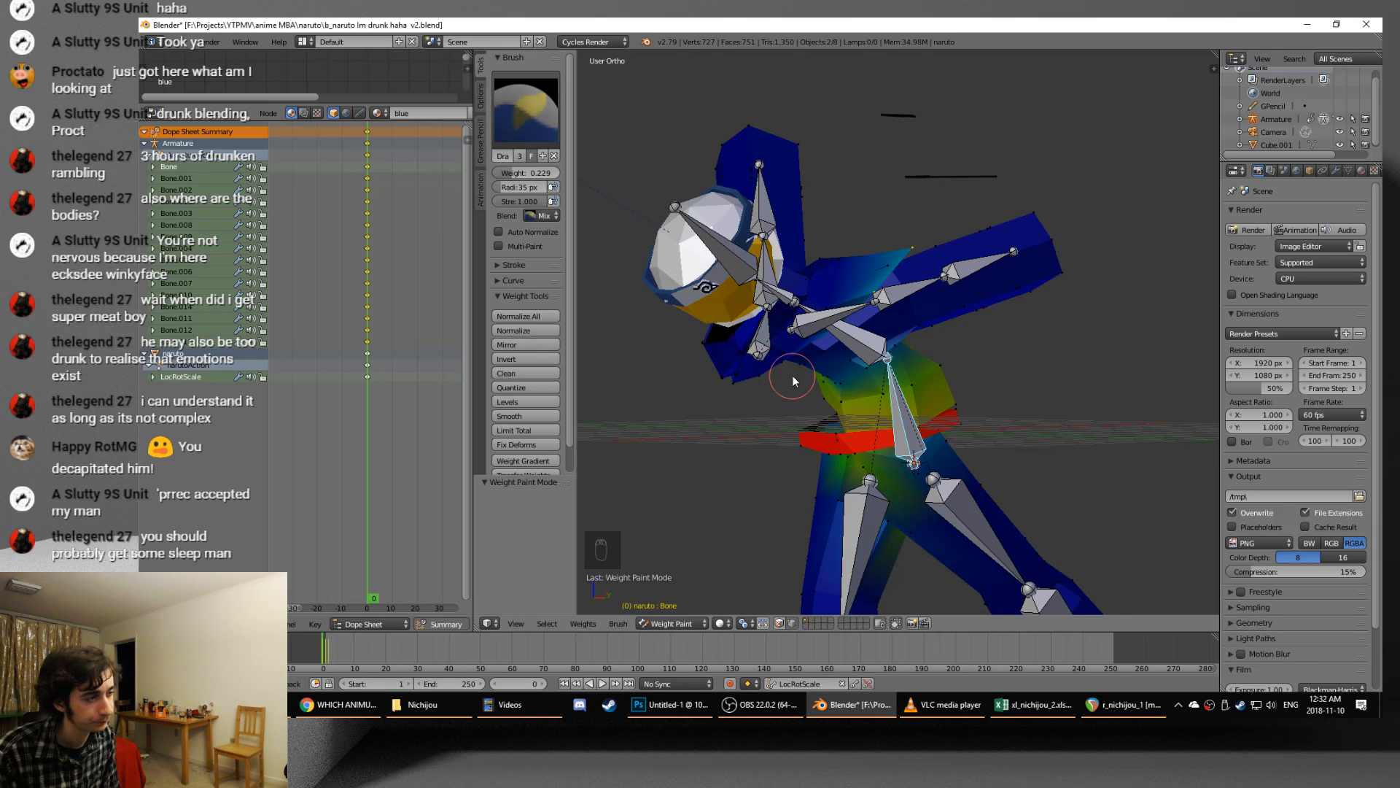
{"action": "middle_click_drag", "start_coordinate": [950, 479], "coordinate": [1092, 489]}
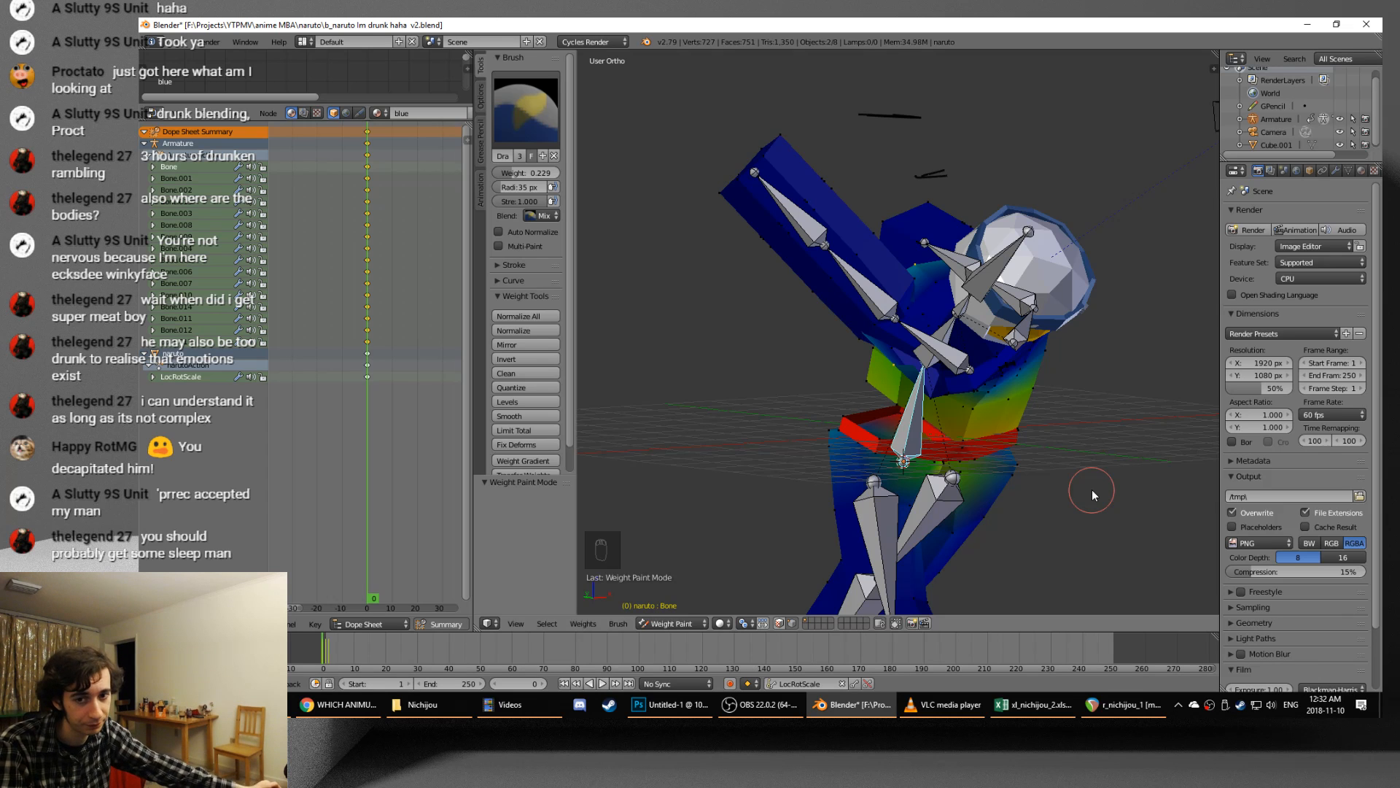
{"action": "middle_click_drag", "start_coordinate": [1092, 491], "coordinate": [825, 519]}
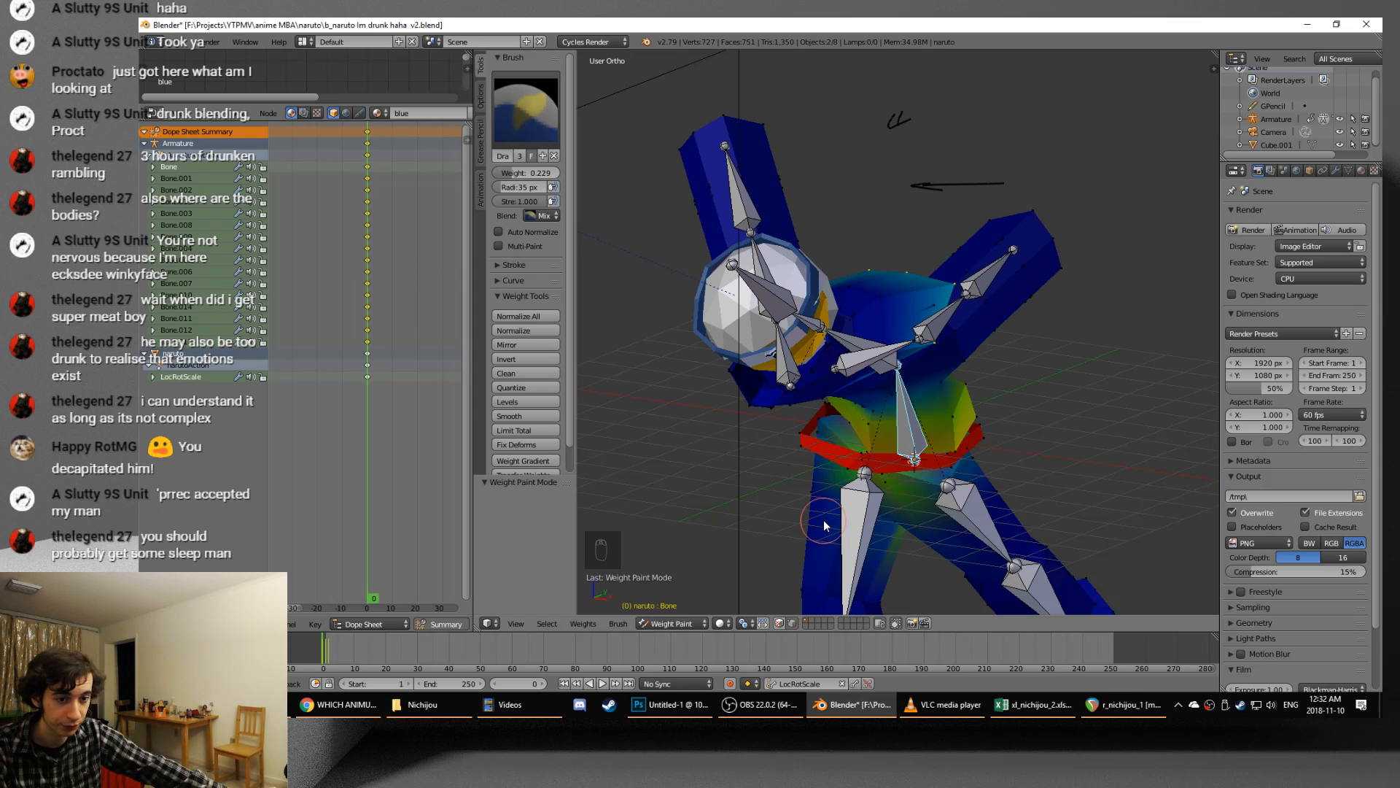
{"action": "key", "text": "KP_3"}
{"action": "key", "text": "ctrl+s"}
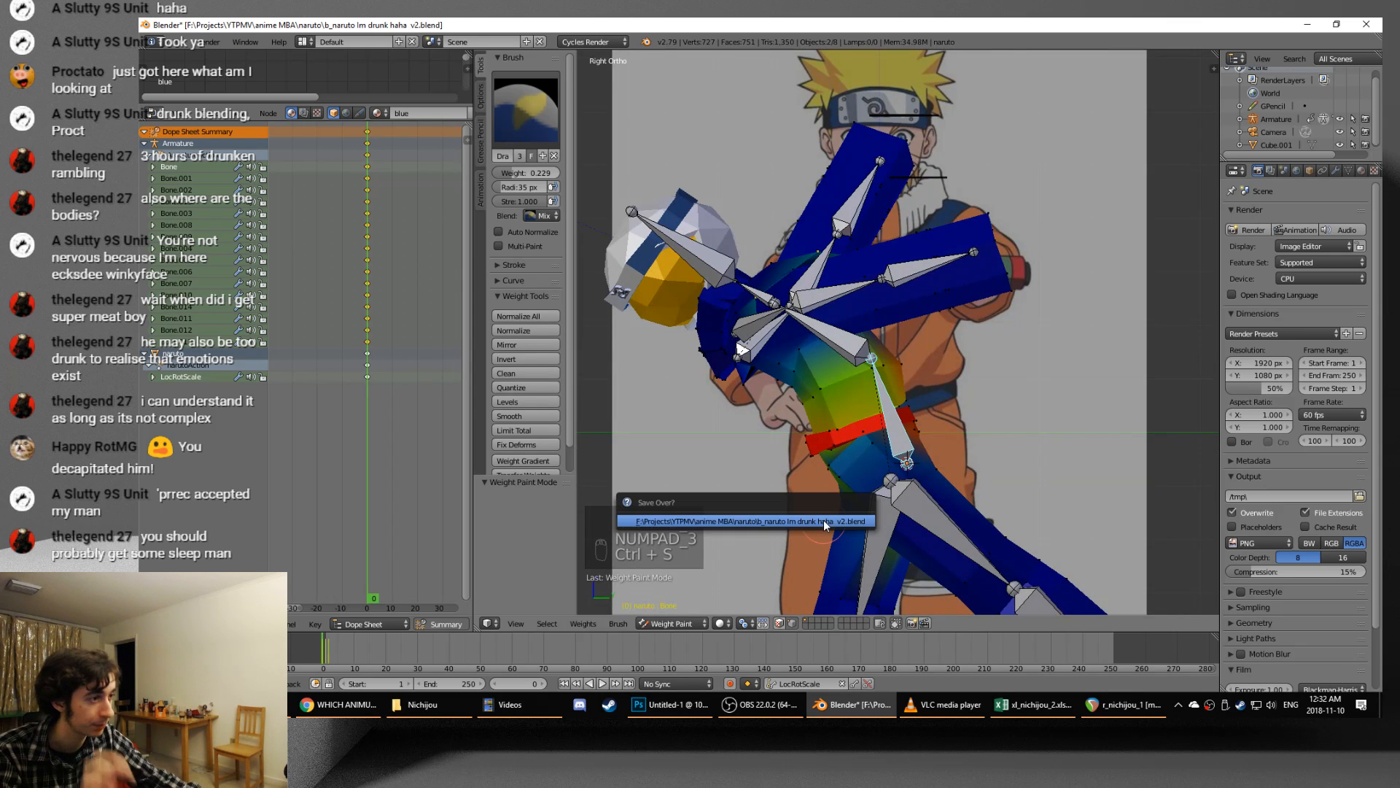
{"action": "left_click", "coordinate": [824, 521]}
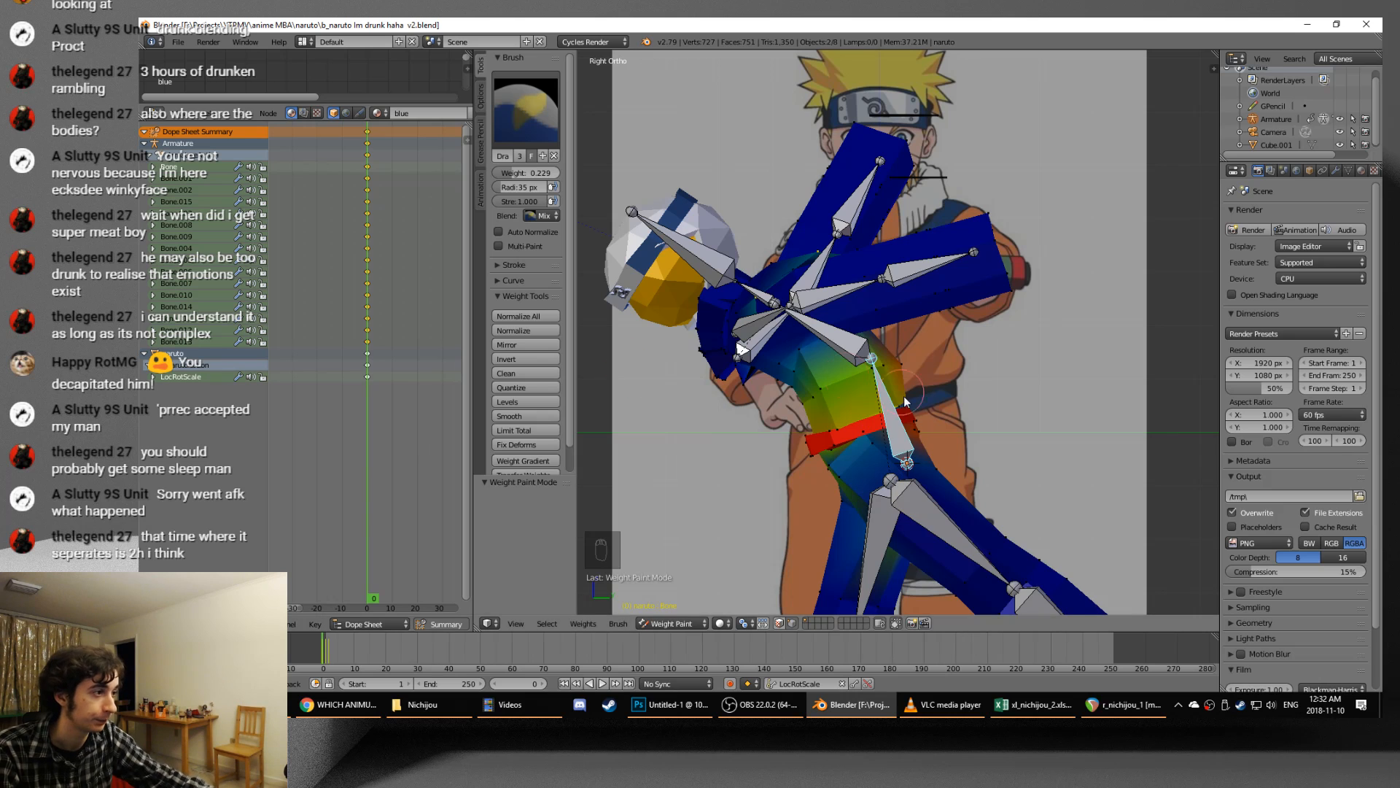
{"action": "key", "text": "KP_3"}
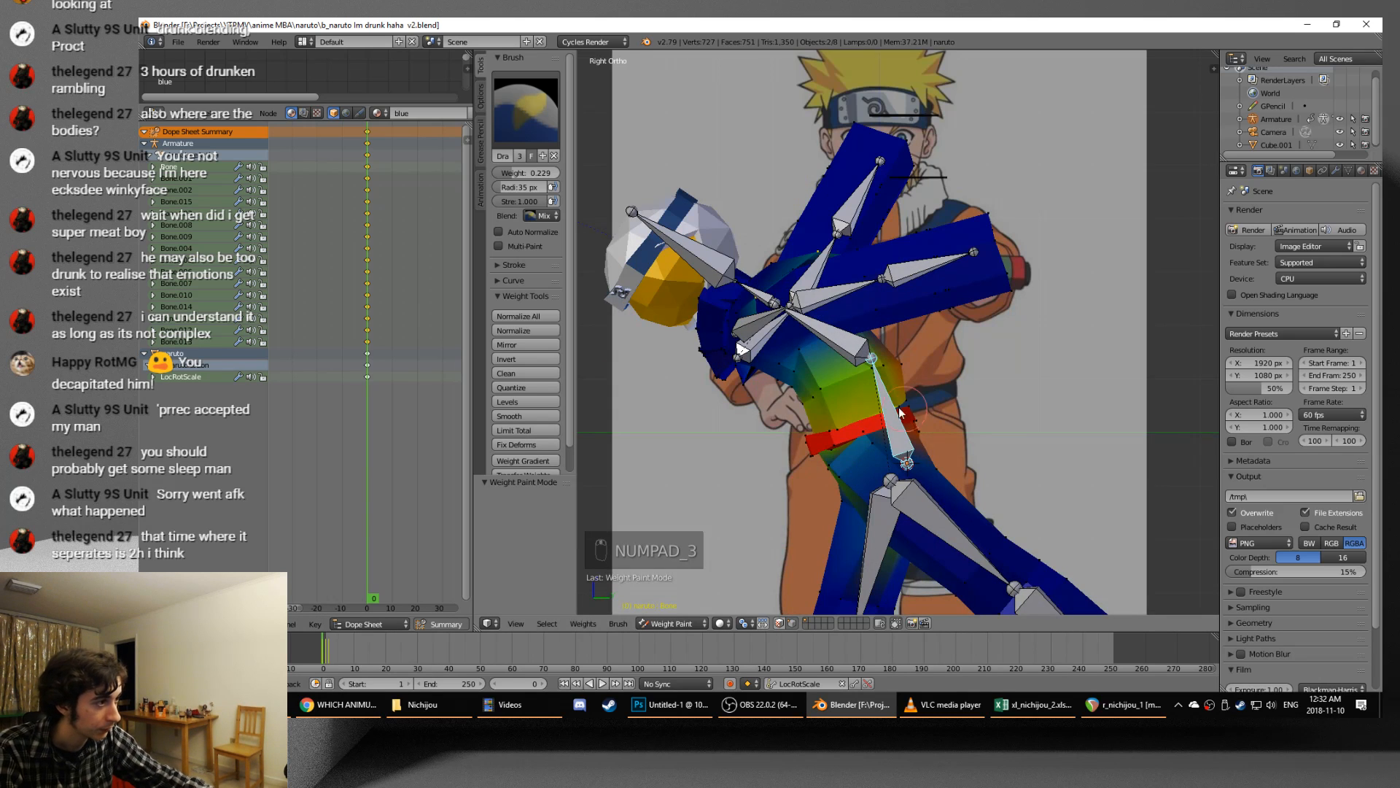
{"action": "middle_click_drag", "start_coordinate": [901, 413], "coordinate": [951, 408]}
{"action": "left_click", "coordinate": [678, 622]}
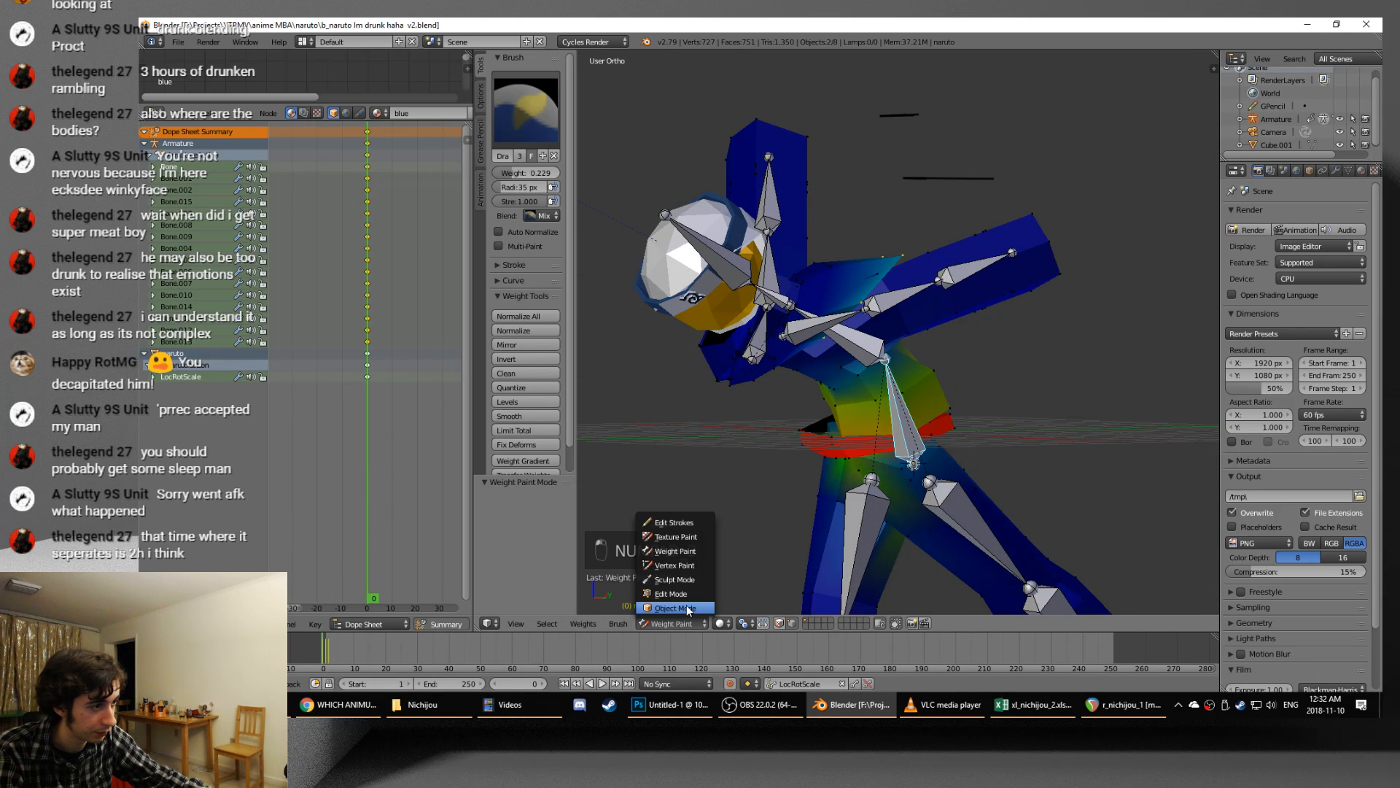
{"action": "left_click", "coordinate": [686, 606]}
{"action": "key", "text": "ctrl+Tab"}
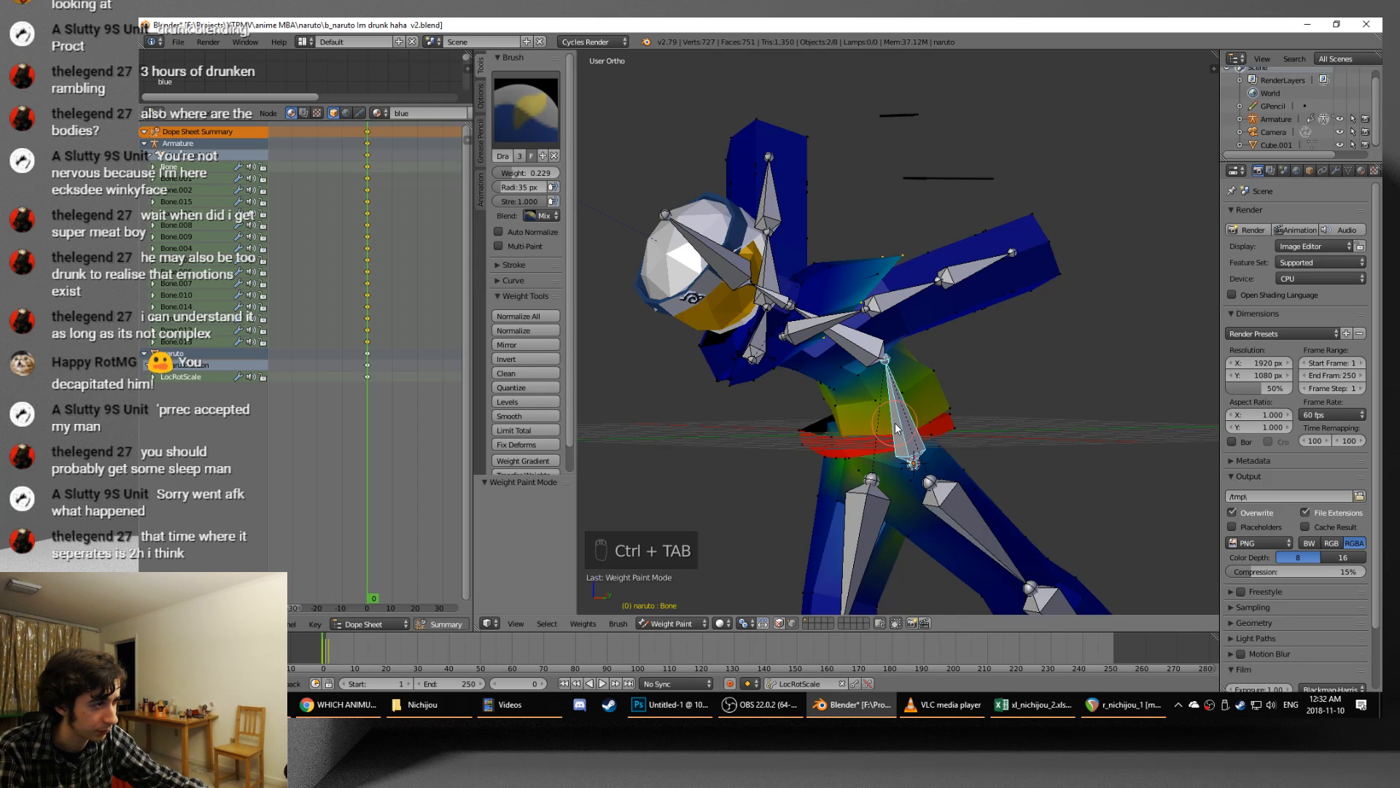
{"action": "key", "text": "a"}
{"action": "key", "text": "a"}
{"action": "key", "text": "a"}
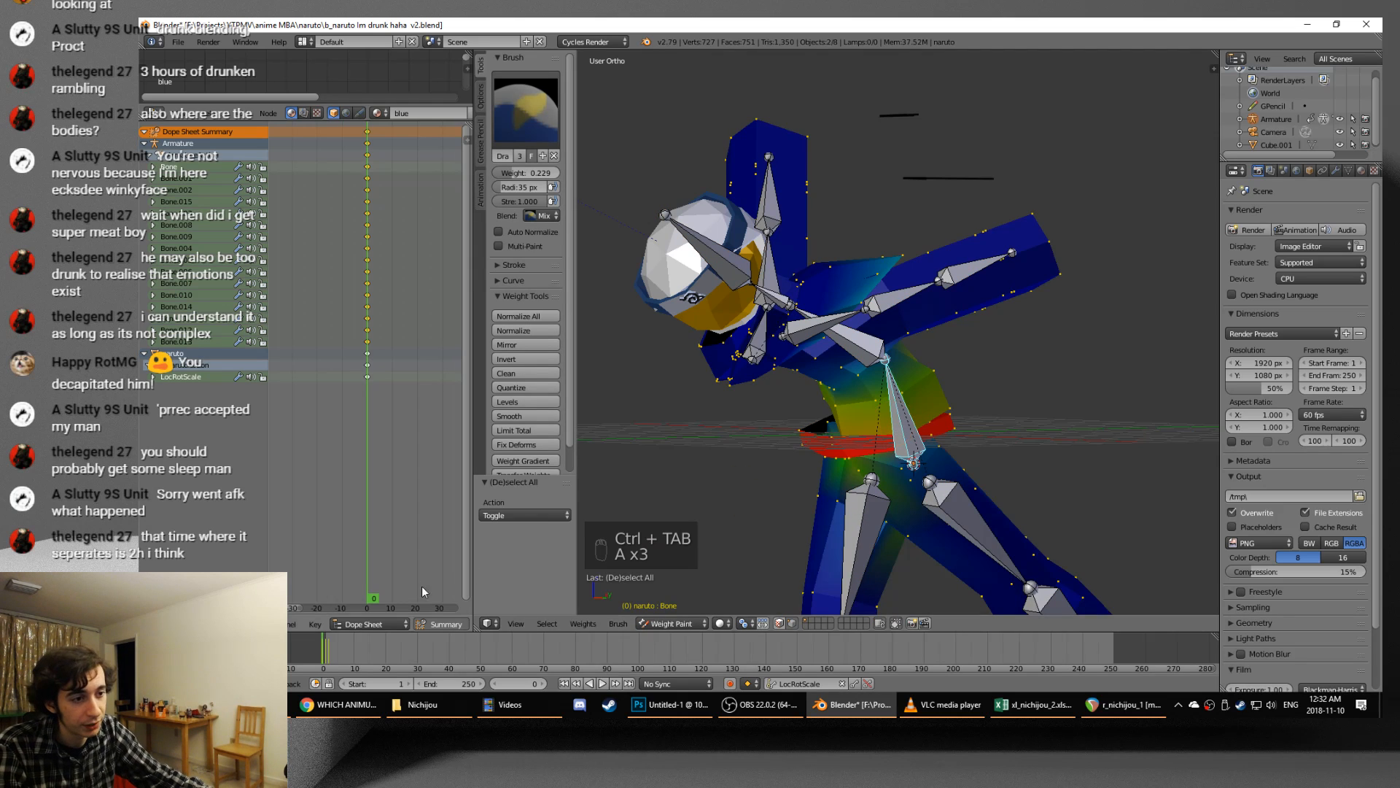
{"action": "middle_click_drag", "start_coordinate": [896, 429], "coordinate": [868, 457]}
{"action": "key", "text": "KP_1"}
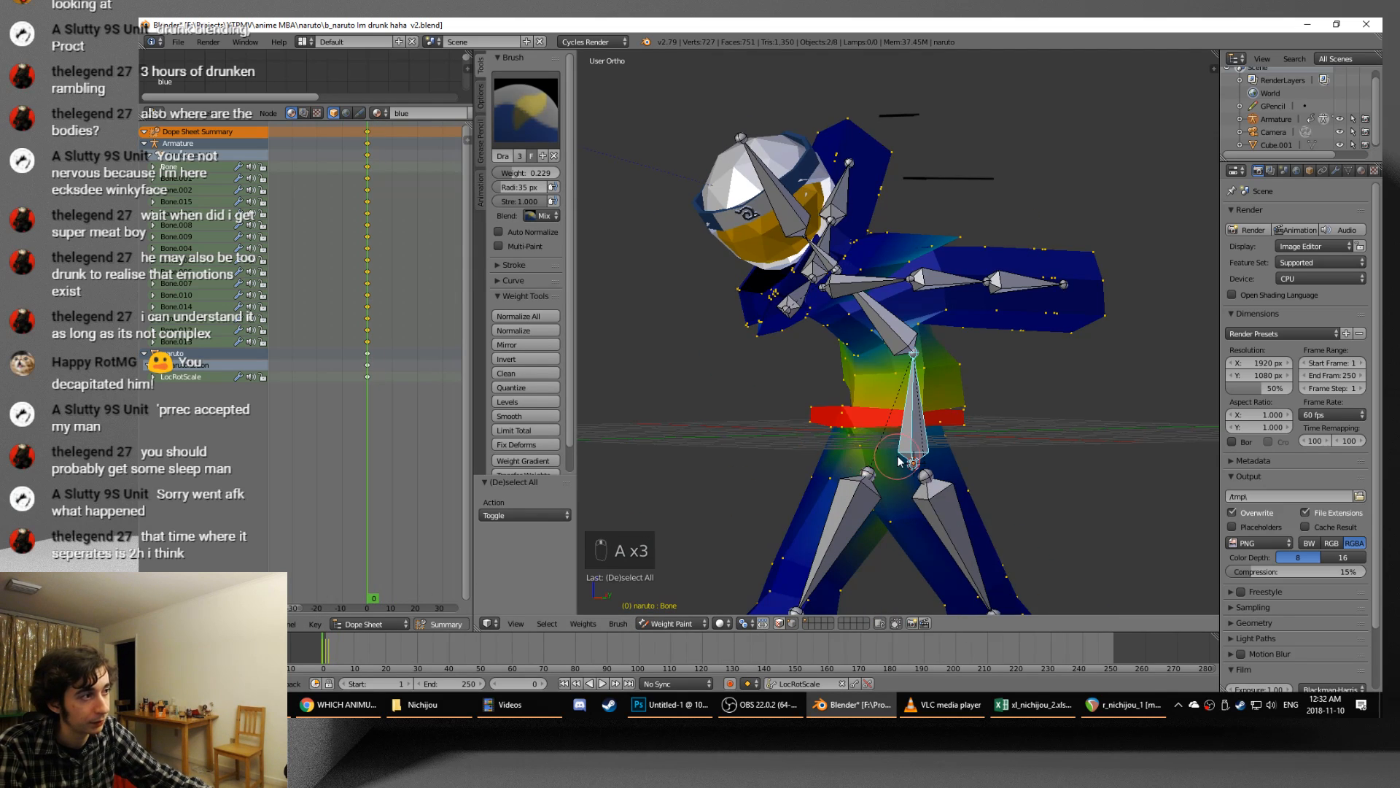
{"action": "key", "text": "KP_3"}
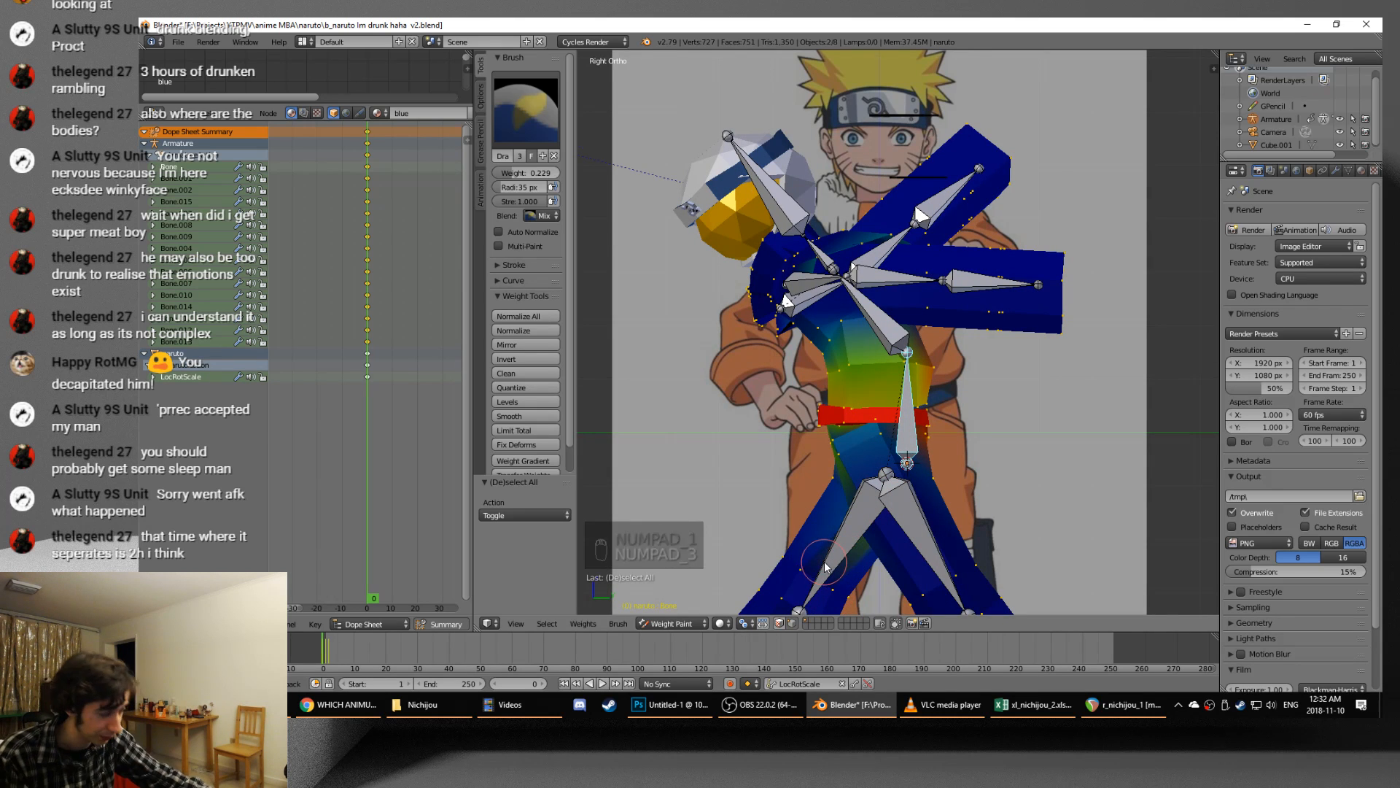
- Turn on automatic keyframing and rotate the lower spine bone by -27.8° and again by 13.1° in the right side view
{"action": "left_click", "coordinate": [732, 684]}
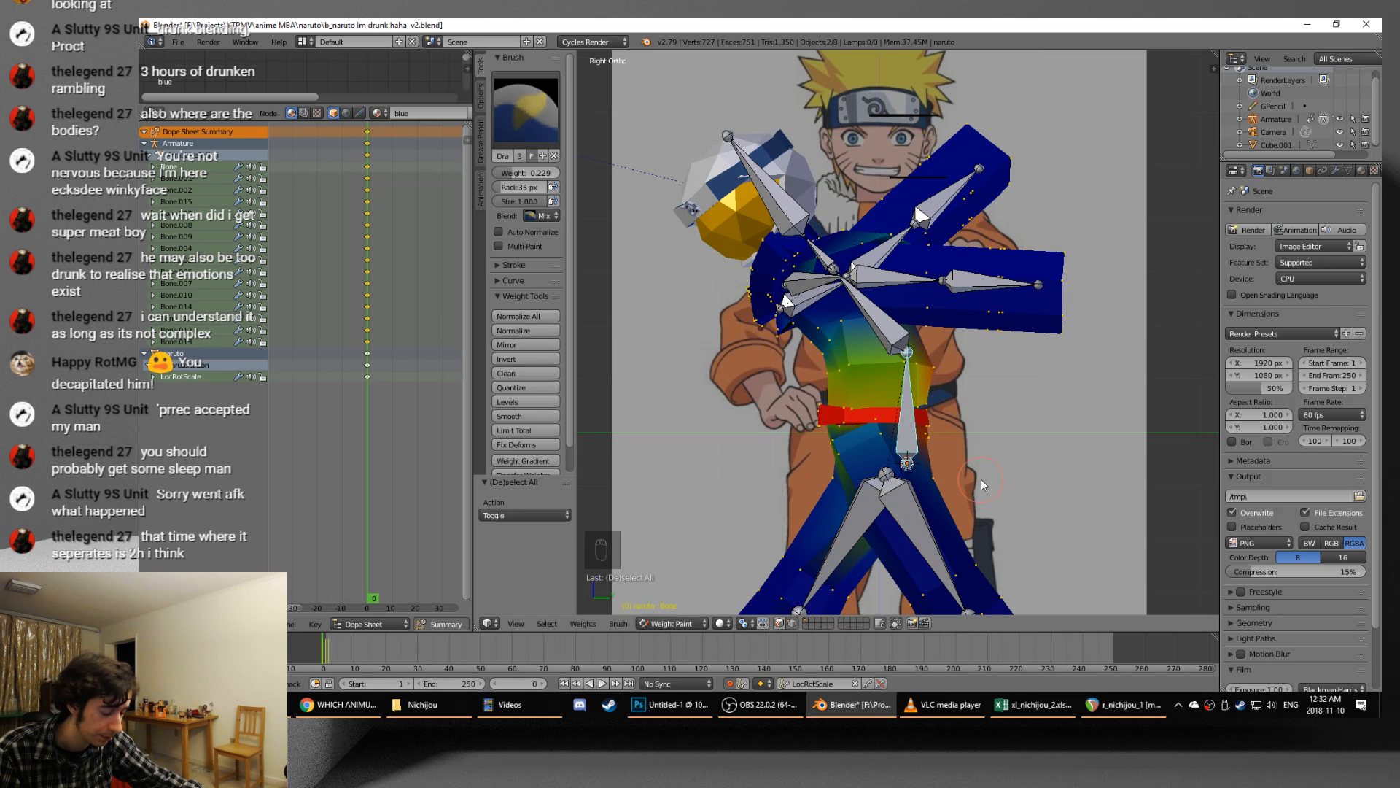
{"action": "key", "text": "r"}
{"action": "left_click", "coordinate": [1055, 383]}
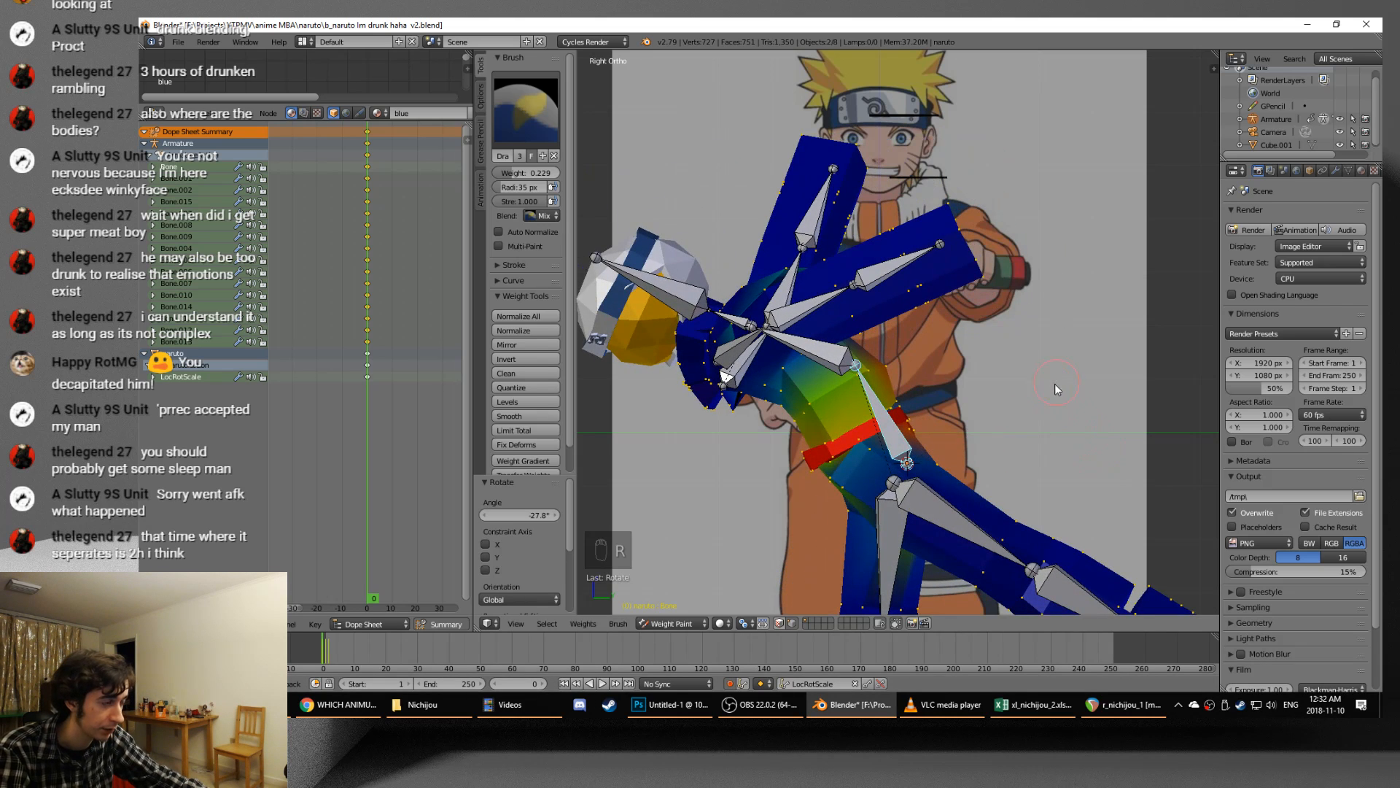
{"action": "key", "text": "r"}
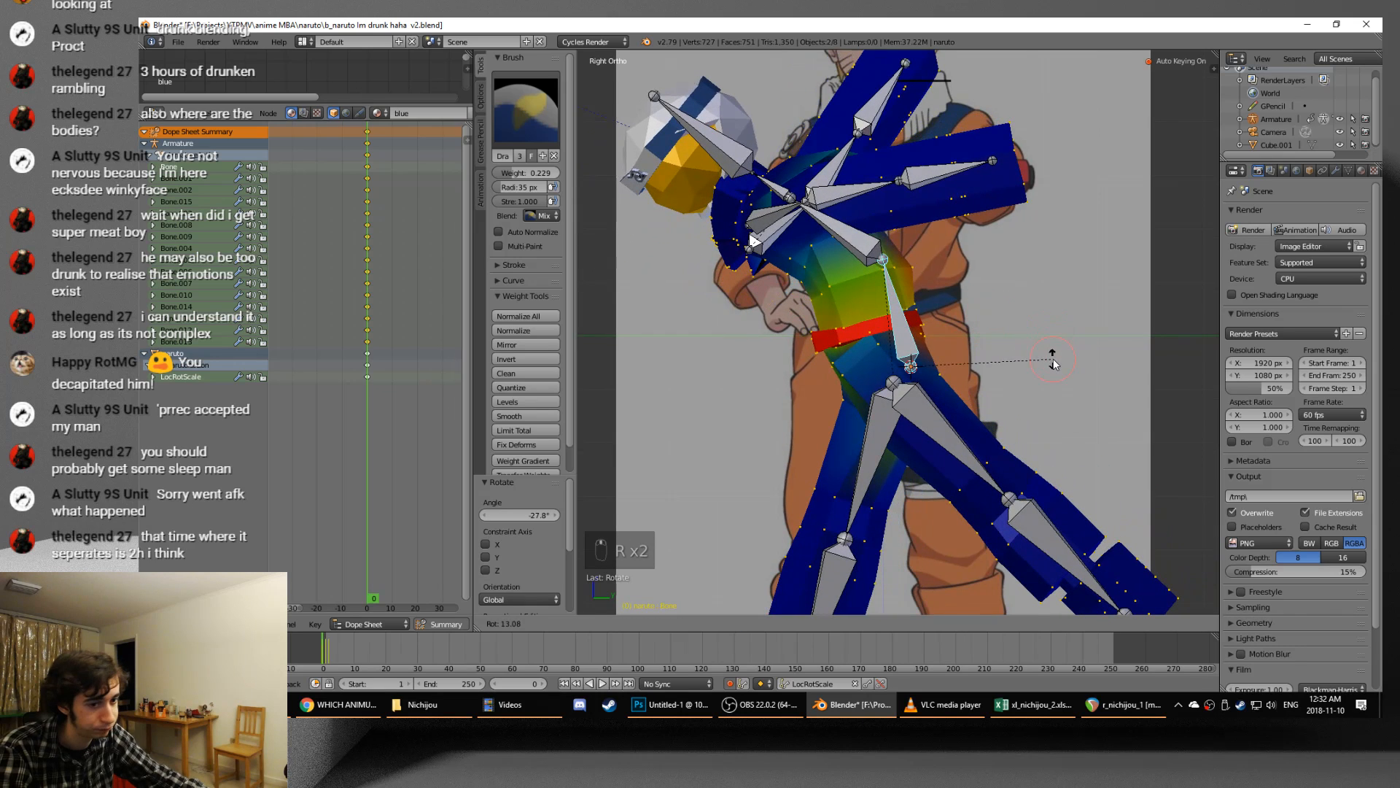
{"action": "left_click", "coordinate": [1053, 357]}
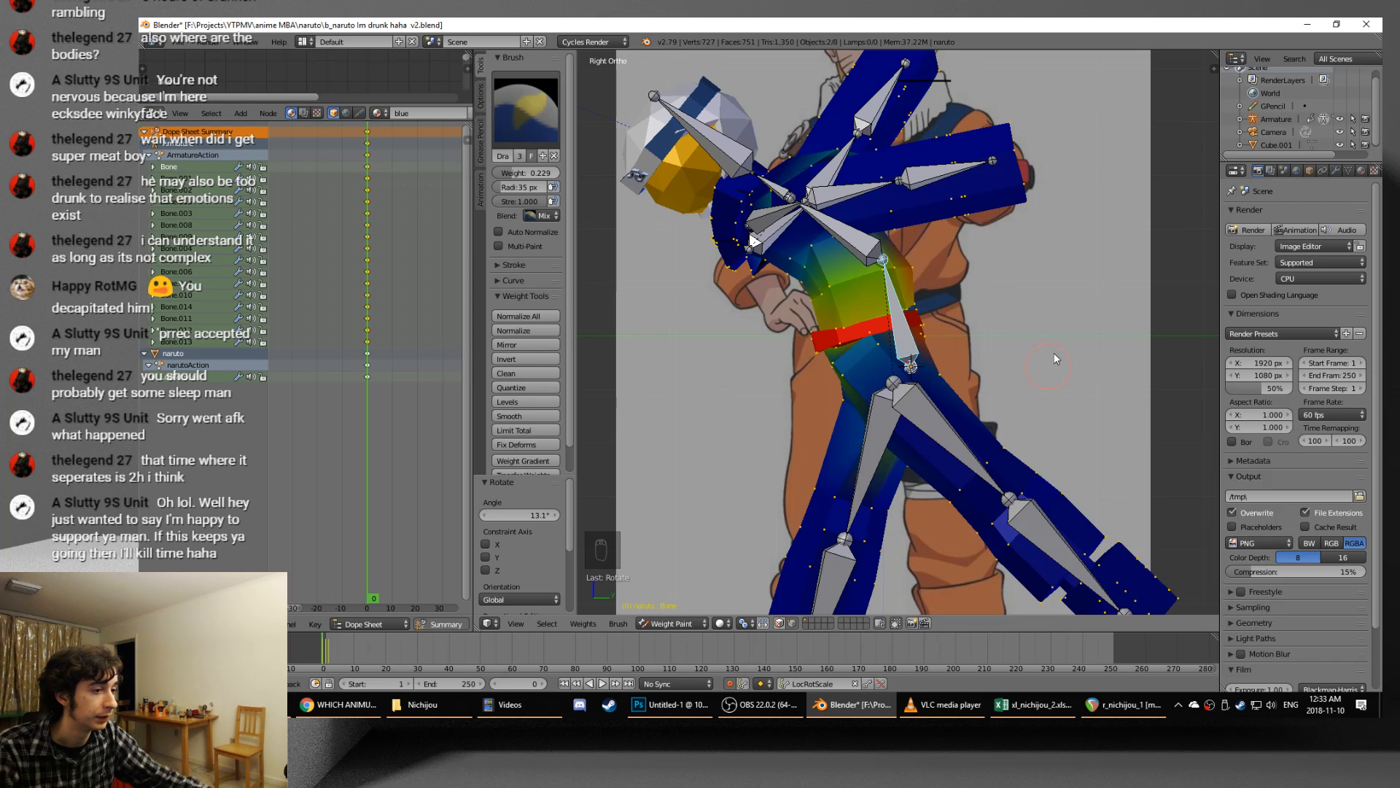
- Turn off vertex selection masking and make the rear leg's thigh bone active for weight painting
{"action": "right_click", "coordinate": [931, 405]}
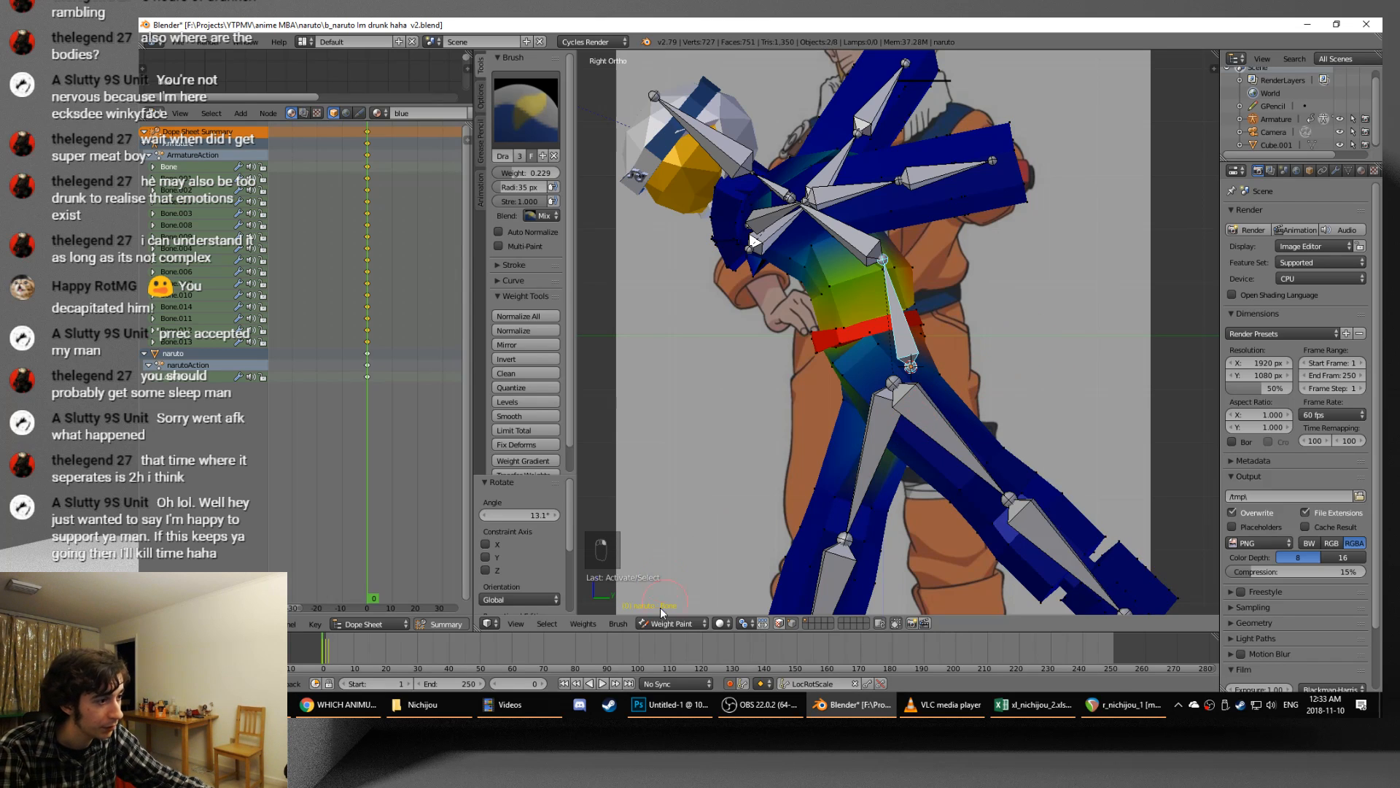
{"action": "left_click", "coordinate": [785, 624]}
{"action": "right_click", "coordinate": [955, 454]}
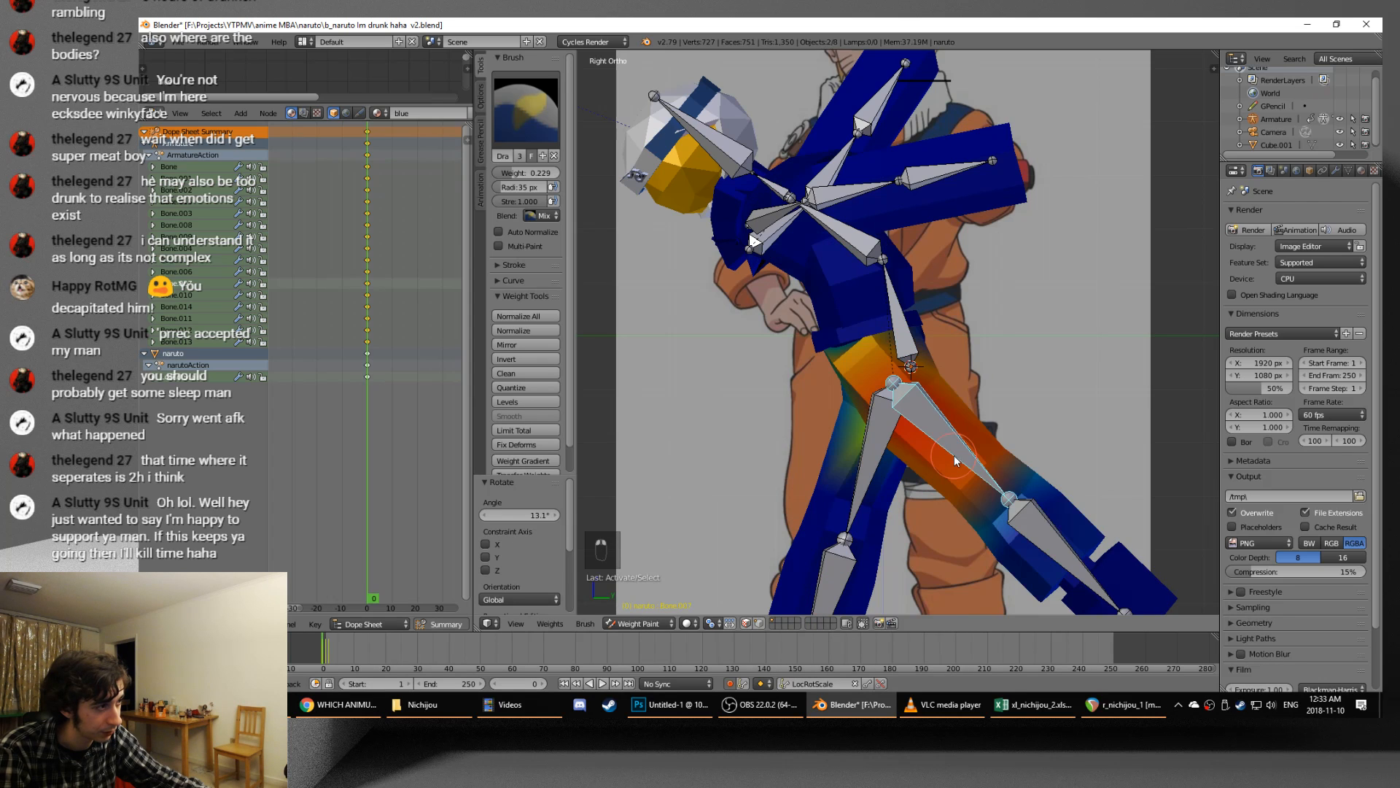
- Save the Naruto scene over its existing blend file
{"action": "scroll", "coordinate": [1070, 427], "scroll_direction": "down", "scroll_amount": 2}
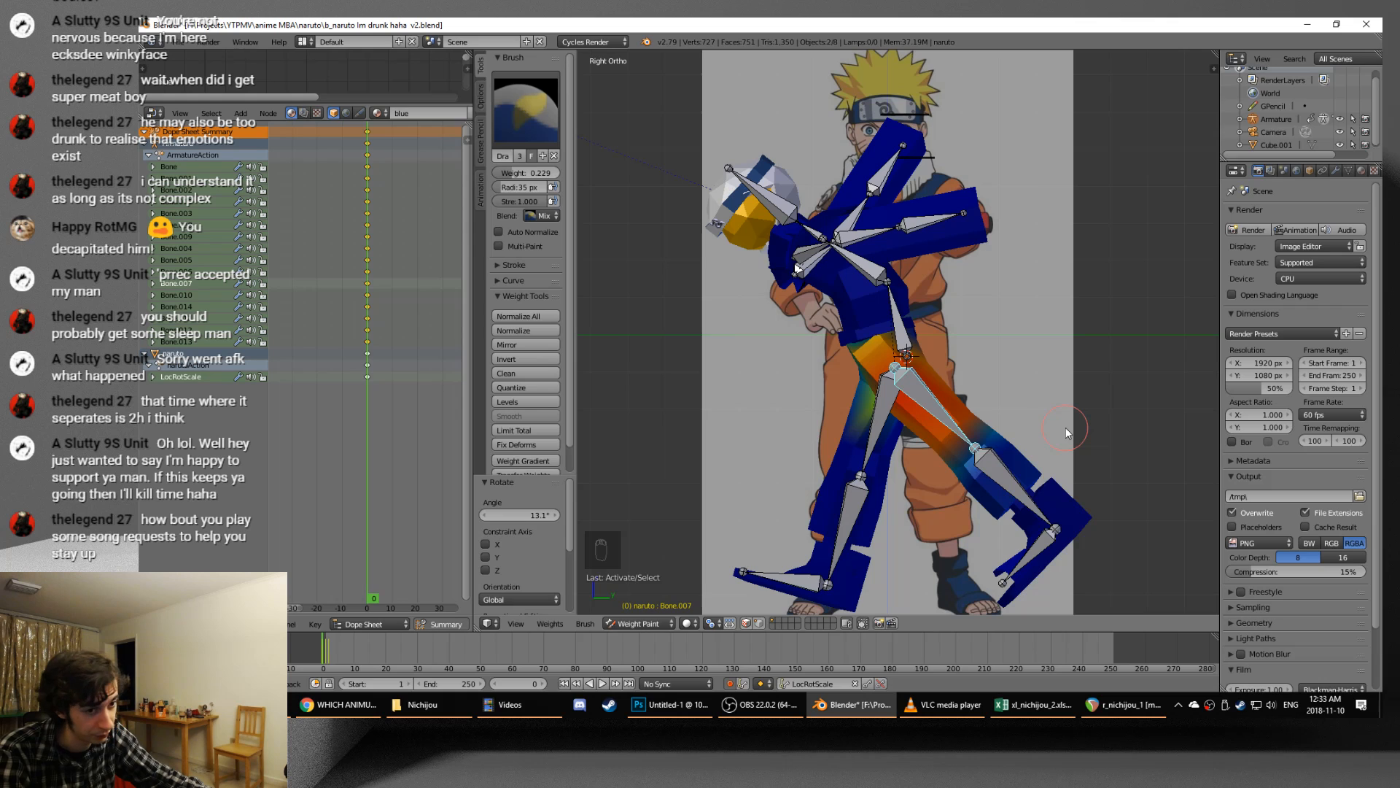
{"action": "key", "text": "ctrl+s"}
{"action": "left_click", "coordinate": [1066, 427]}
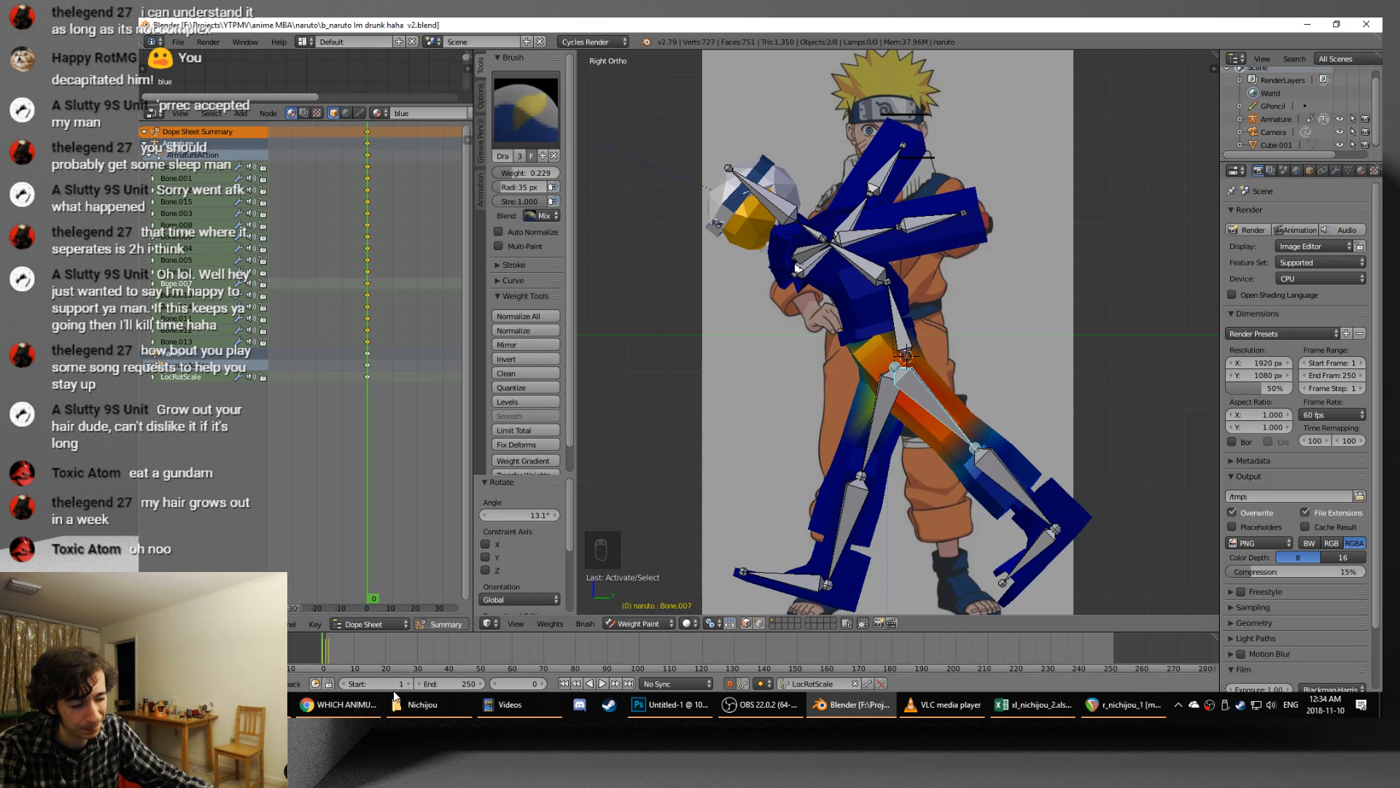
- Open the image oast banner v8_2 youtube max.png, examine the dark-haired character beside the OAST sign up close, and close it
{"action": "left_click", "coordinate": [410, 704]}
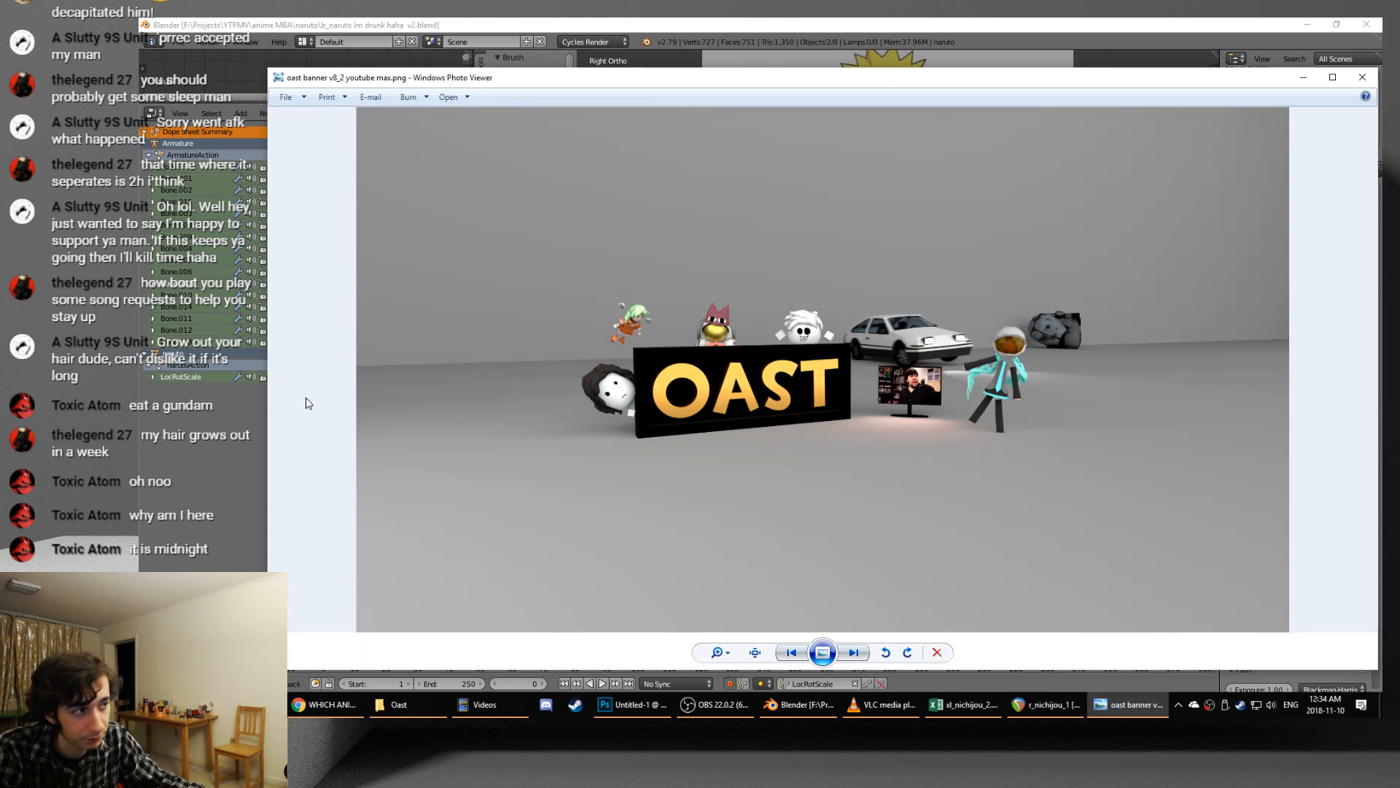
{"action": "scroll", "coordinate": [613, 448], "scroll_direction": "up", "scroll_amount": 8}
{"action": "scroll", "coordinate": [572, 268], "scroll_direction": "down", "scroll_amount": 3}
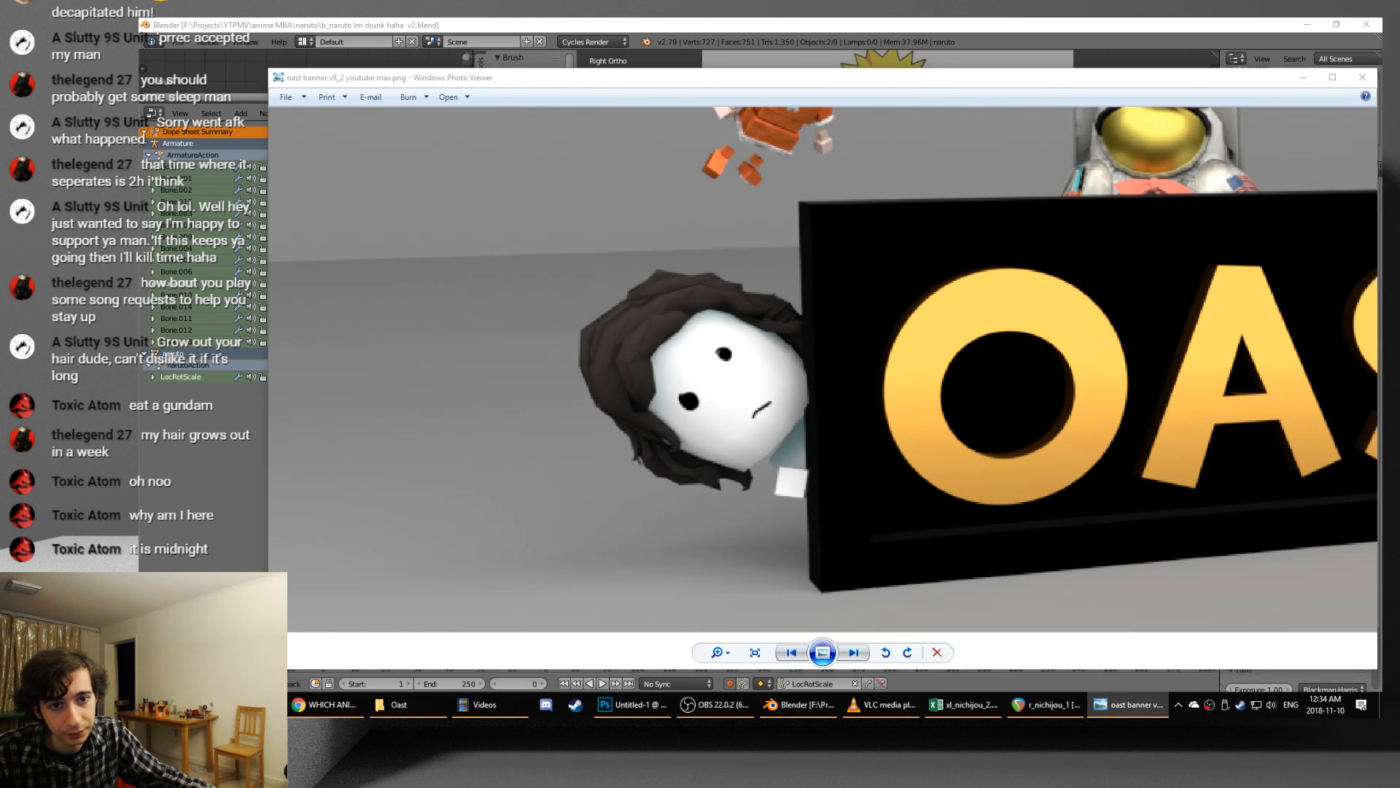
{"action": "scroll", "coordinate": [735, 385], "scroll_direction": "up", "scroll_amount": 3}
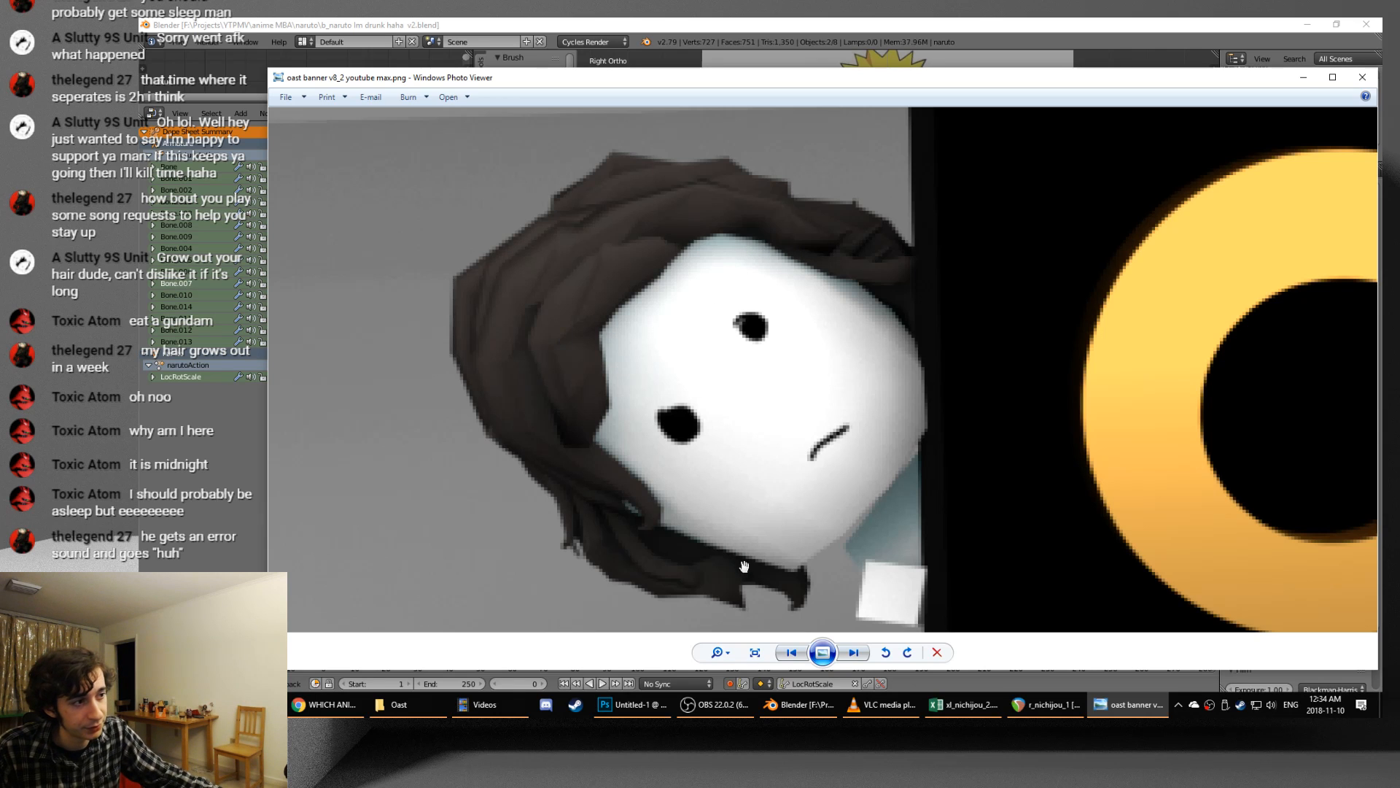
{"action": "left_click_drag", "start_coordinate": [744, 567], "coordinate": [789, 503]}
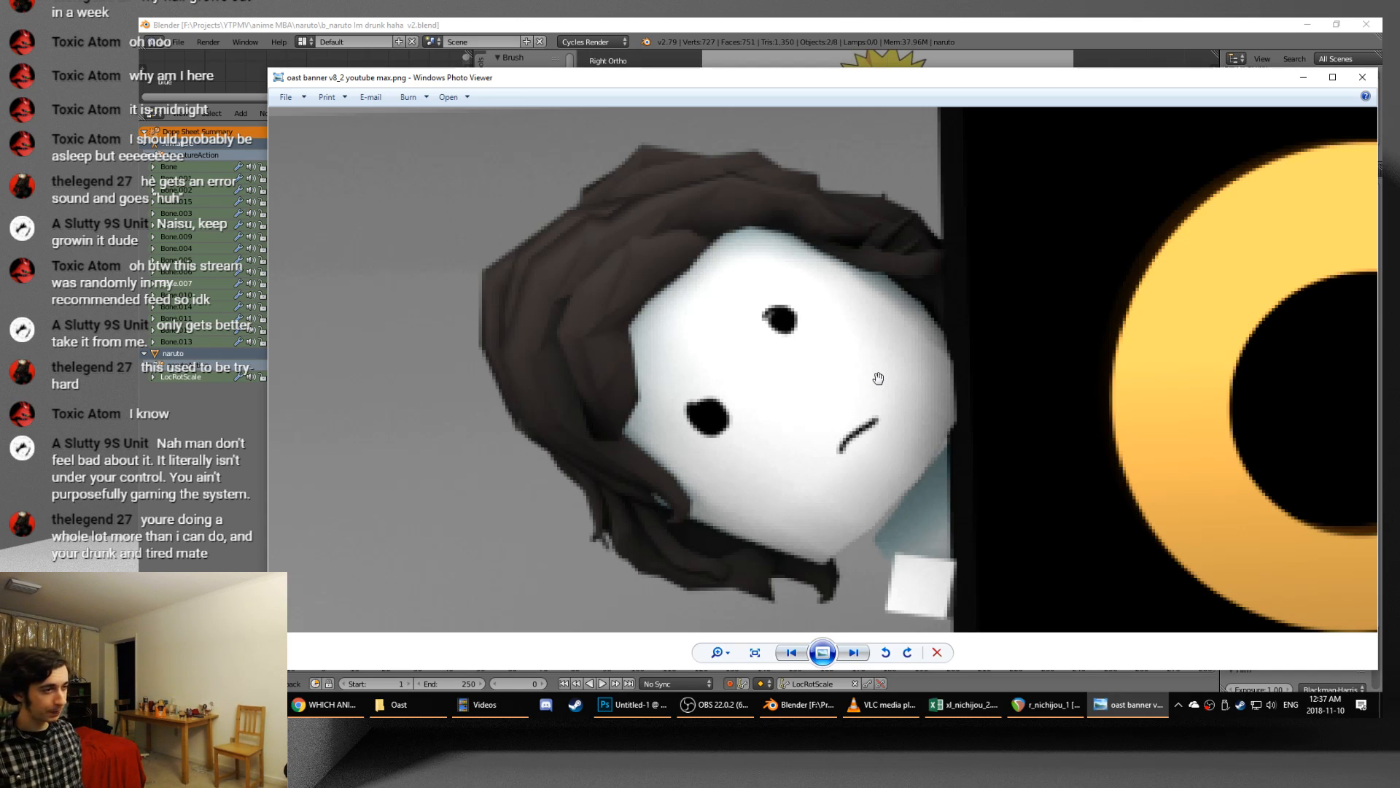
{"action": "left_click", "coordinate": [1361, 77]}
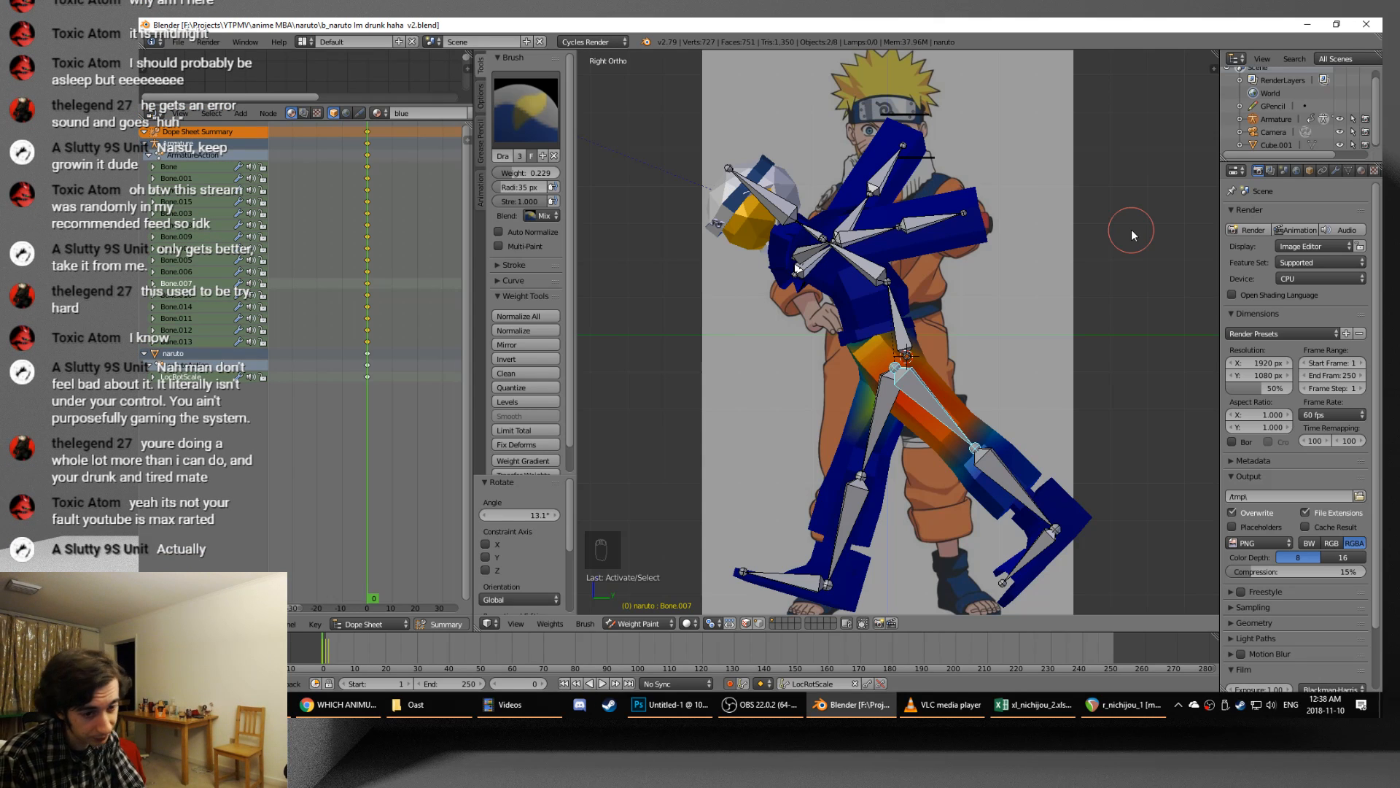
- Examine the upper spine bone's weights and the running pose from the left side and several other angles
{"action": "middle_click_drag", "start_coordinate": [1022, 313], "coordinate": [1061, 314]}
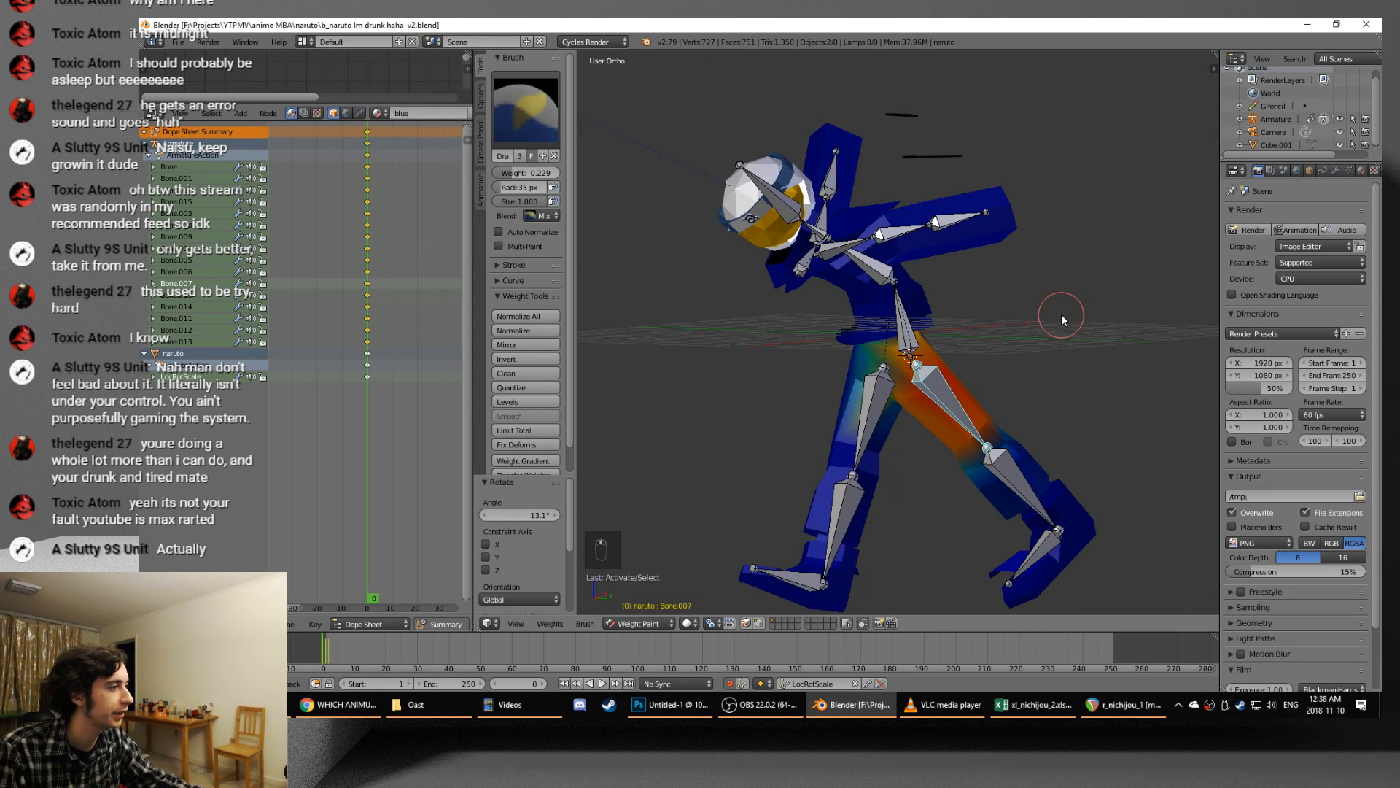
{"action": "right_click", "coordinate": [904, 310]}
{"action": "right_click", "coordinate": [876, 268]}
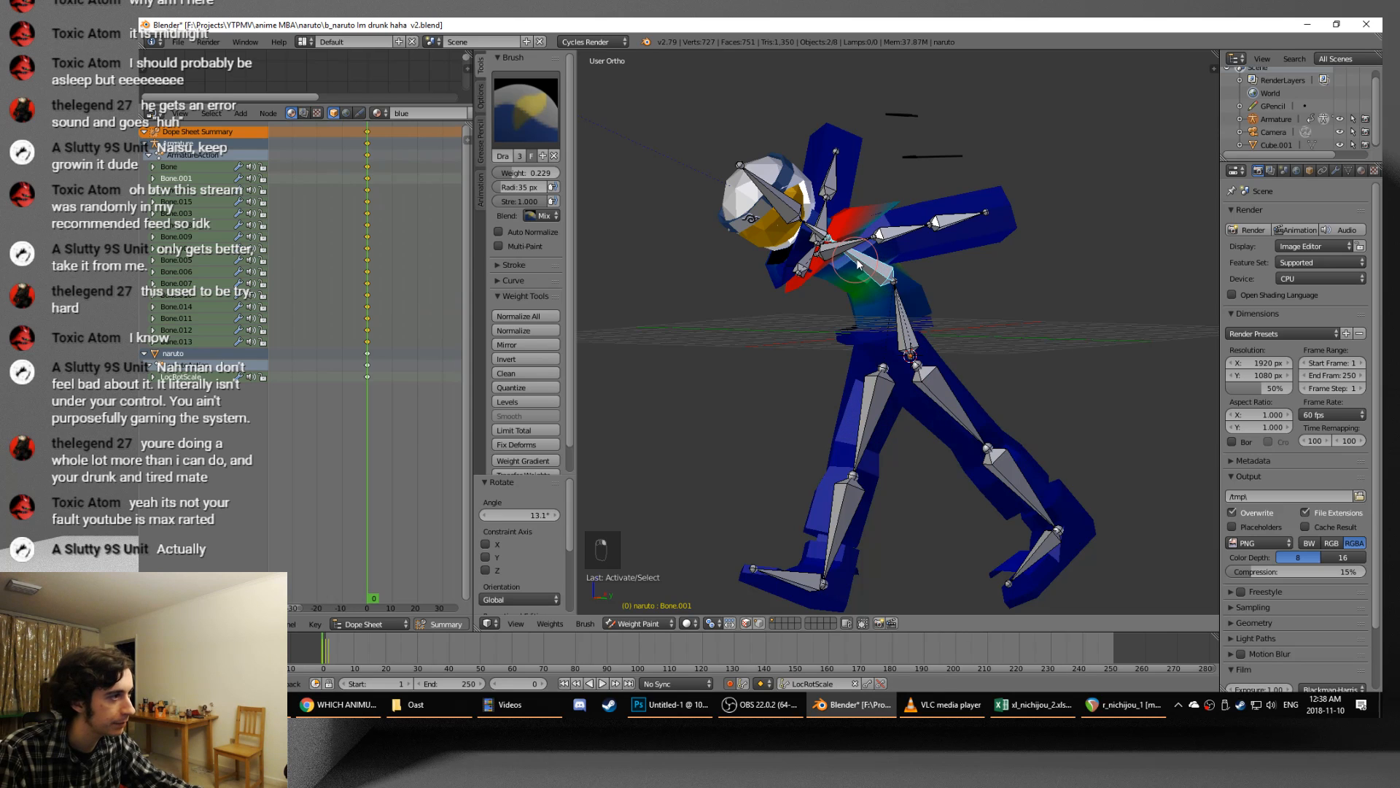
{"action": "key", "text": "KP_1"}
{"action": "key", "text": "KP_5"}
{"action": "key", "text": "KP_3"}
{"action": "key", "text": "ctrl+KP_3"}
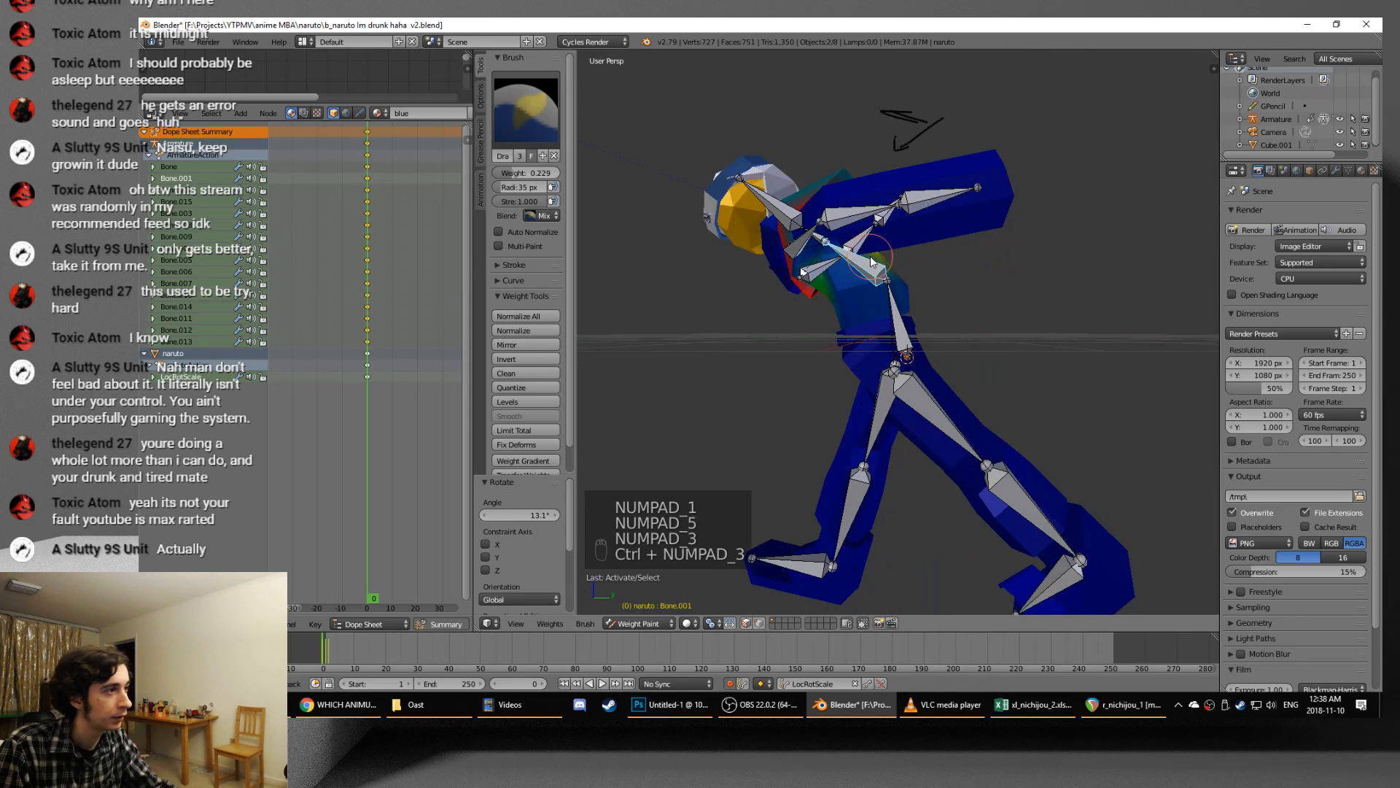
{"action": "key", "text": "ctrl+KP_5"}
{"action": "key", "text": "KP_5"}
{"action": "key", "text": "KP_5"}
{"action": "key", "text": "KP_5"}
{"action": "key", "text": "KP_5"}
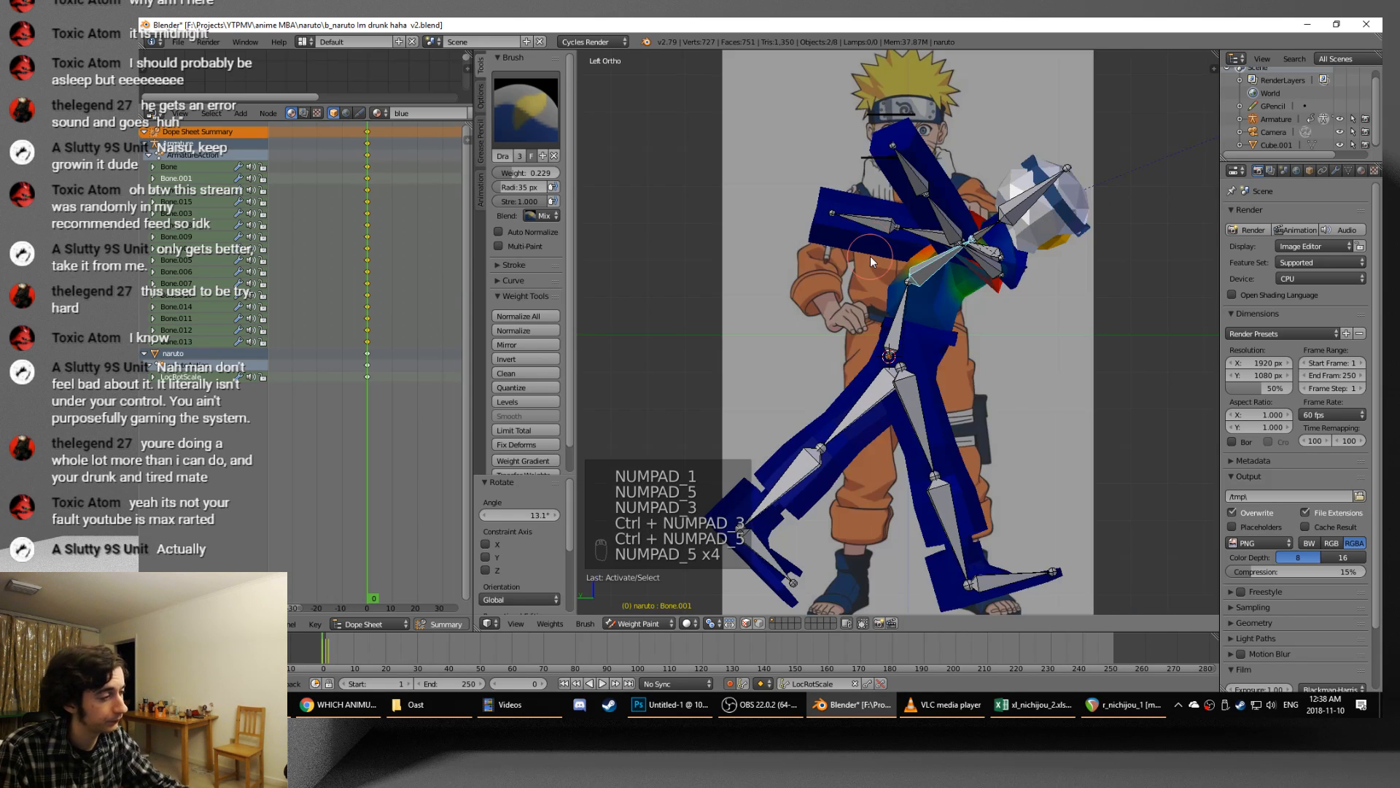
{"action": "scroll", "coordinate": [869, 256], "scroll_direction": "down", "scroll_amount": 2}
{"action": "middle_click_drag", "start_coordinate": [869, 255], "coordinate": [829, 362]}
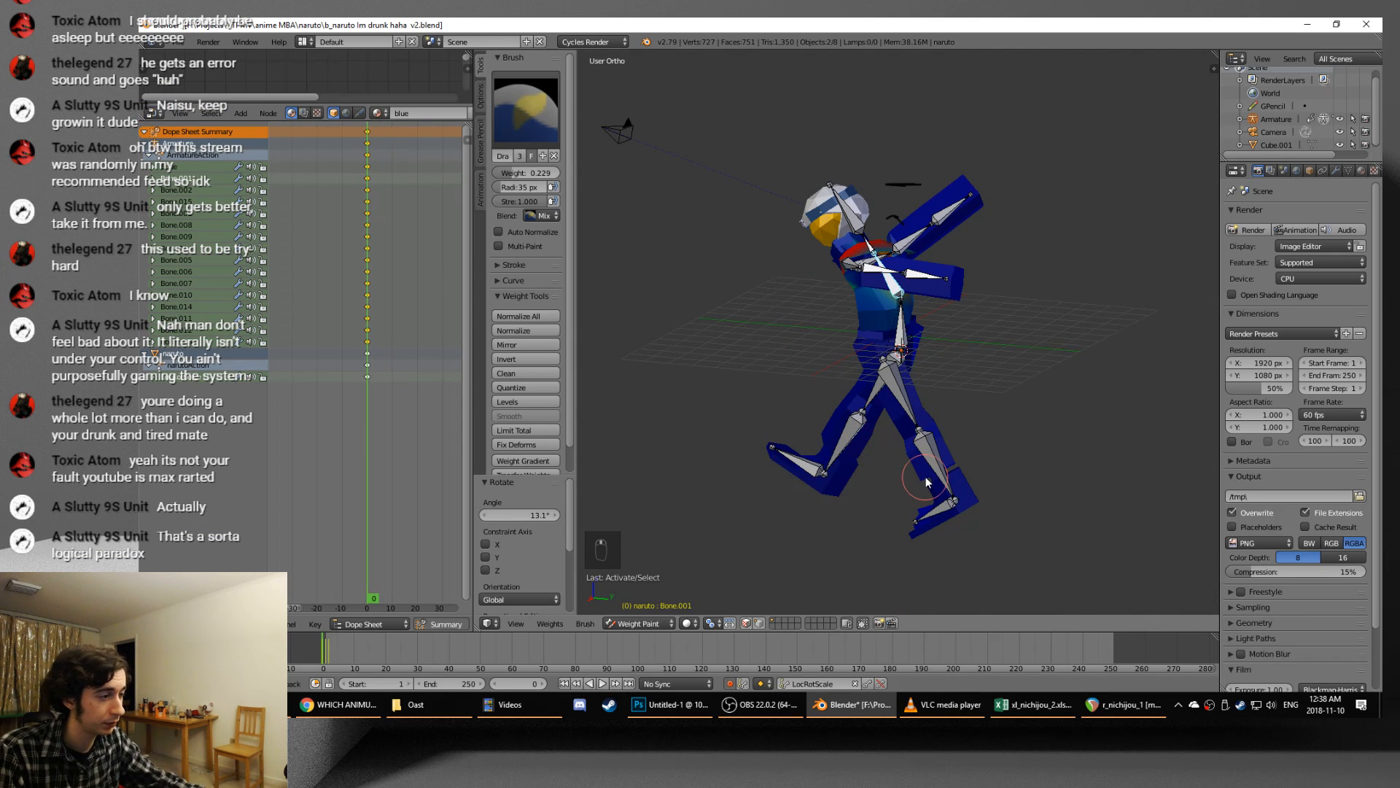
- Rotate the lower spine bone by -20.9° in the right side view and save the file
{"action": "key", "text": "KP_1"}
{"action": "key", "text": "KP_3"}
{"action": "scroll", "coordinate": [925, 475], "scroll_direction": "up", "scroll_amount": 4}
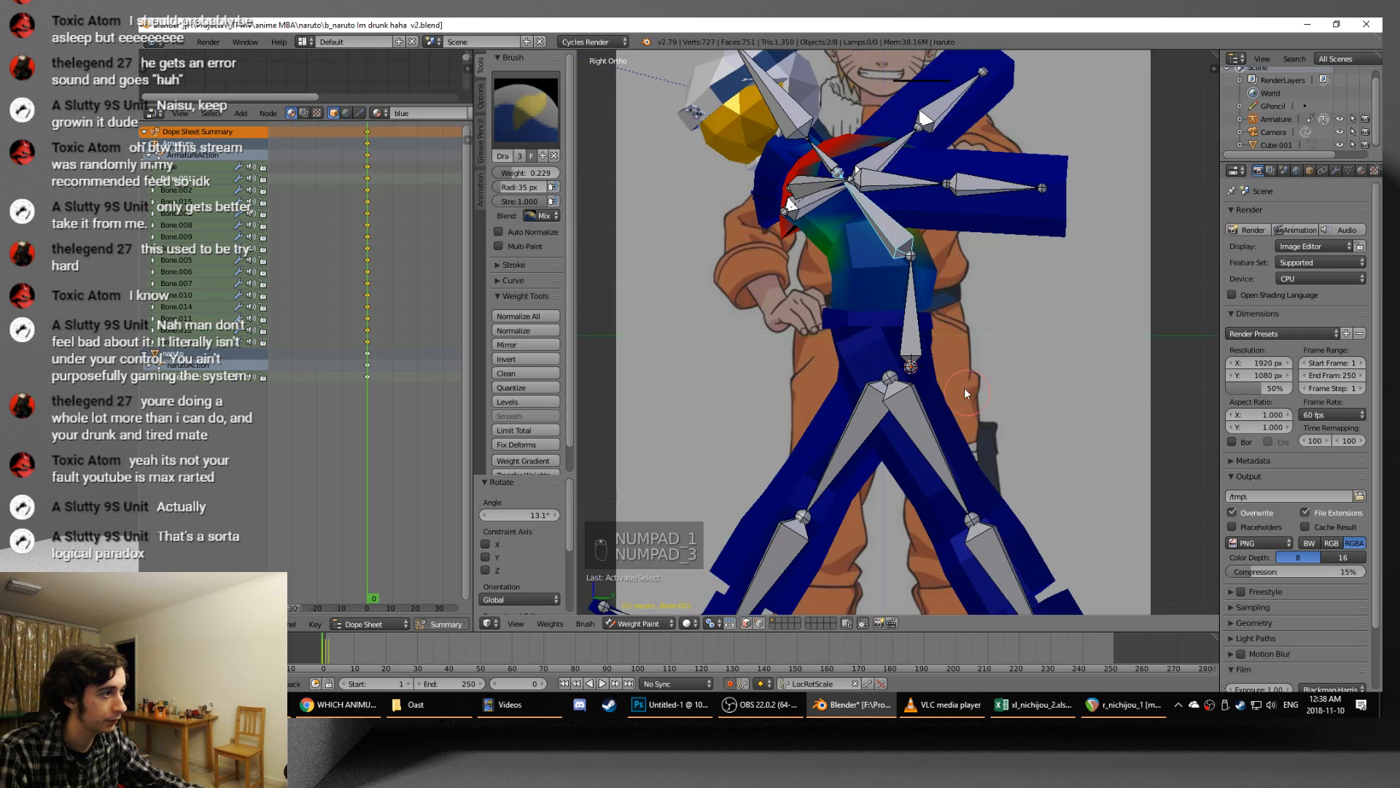
{"action": "right_click", "coordinate": [938, 348]}
{"action": "scroll", "coordinate": [938, 348], "scroll_direction": "down", "scroll_amount": 3}
{"action": "key", "text": "r"}
{"action": "left_click", "coordinate": [1154, 317]}
{"action": "key", "text": "ctrl+s"}
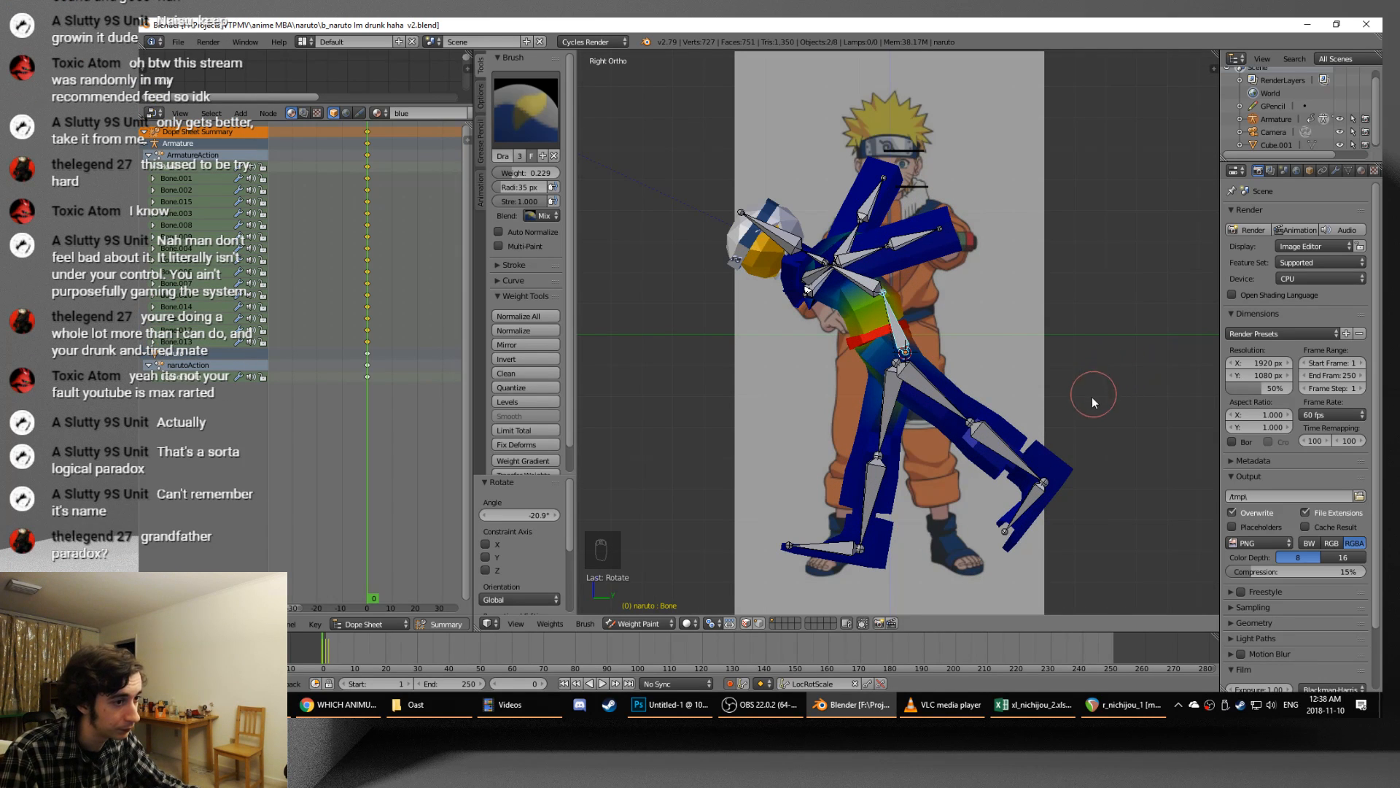
- Rotate the lower spine bone by -32.6° and insert a LocRotScale keyframe at frame 0
{"action": "key", "text": "Up"}
{"action": "scroll", "coordinate": [1088, 405], "scroll_direction": "up", "scroll_amount": 5, "text": "alt"}
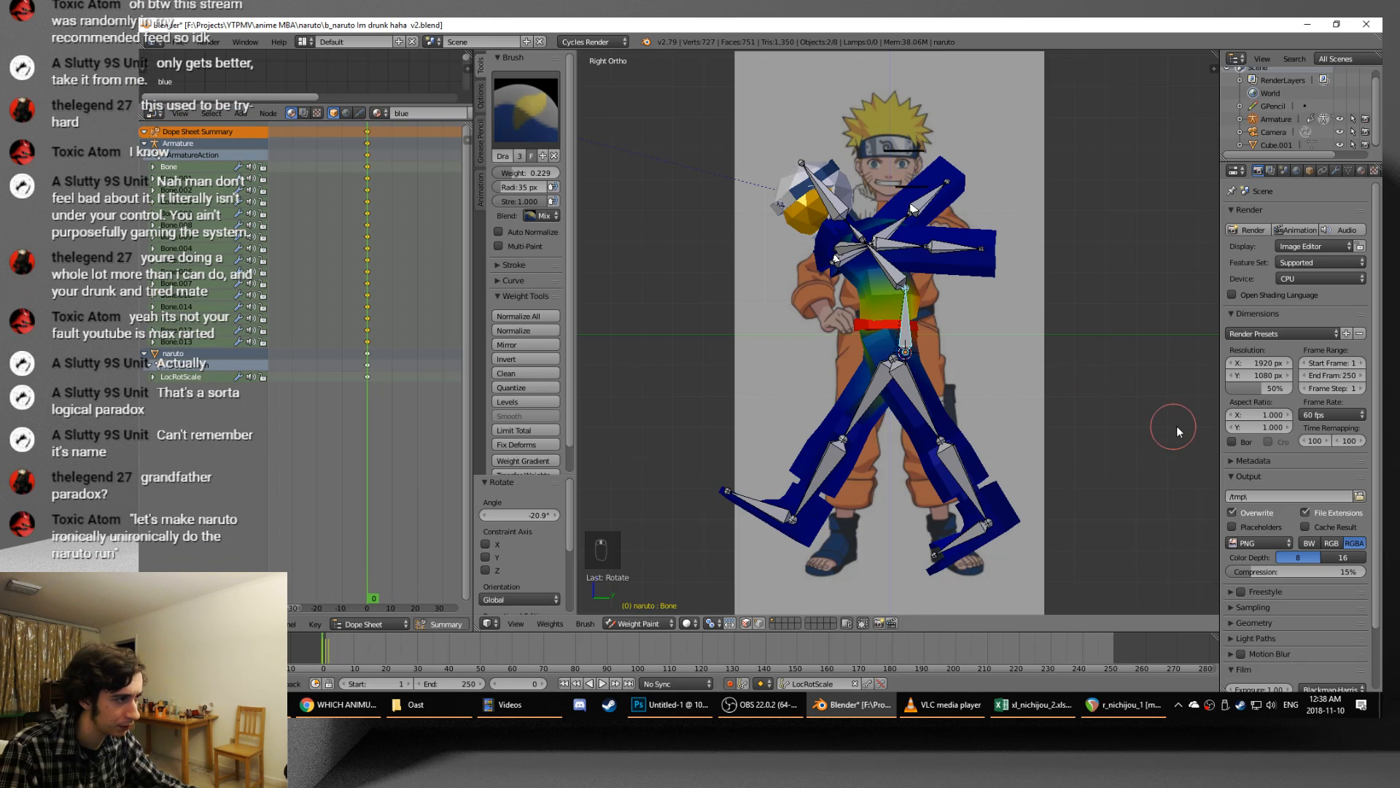
{"action": "key", "text": "r"}
{"action": "left_click", "coordinate": [1116, 269]}
{"action": "key", "text": "i"}
{"action": "key", "text": "i"}
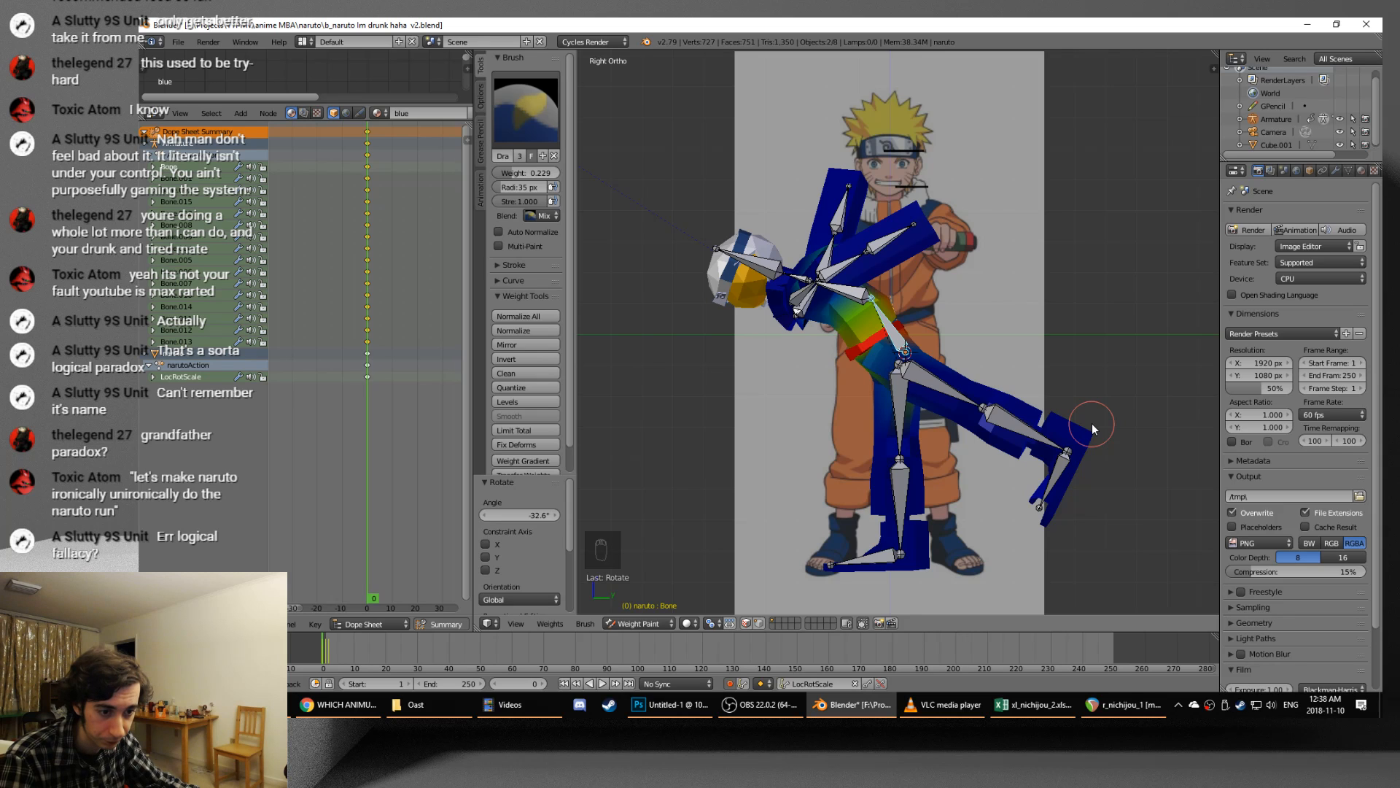
- Set the active keying set to LocRot for inserting keyframes
{"action": "key", "text": "i"}
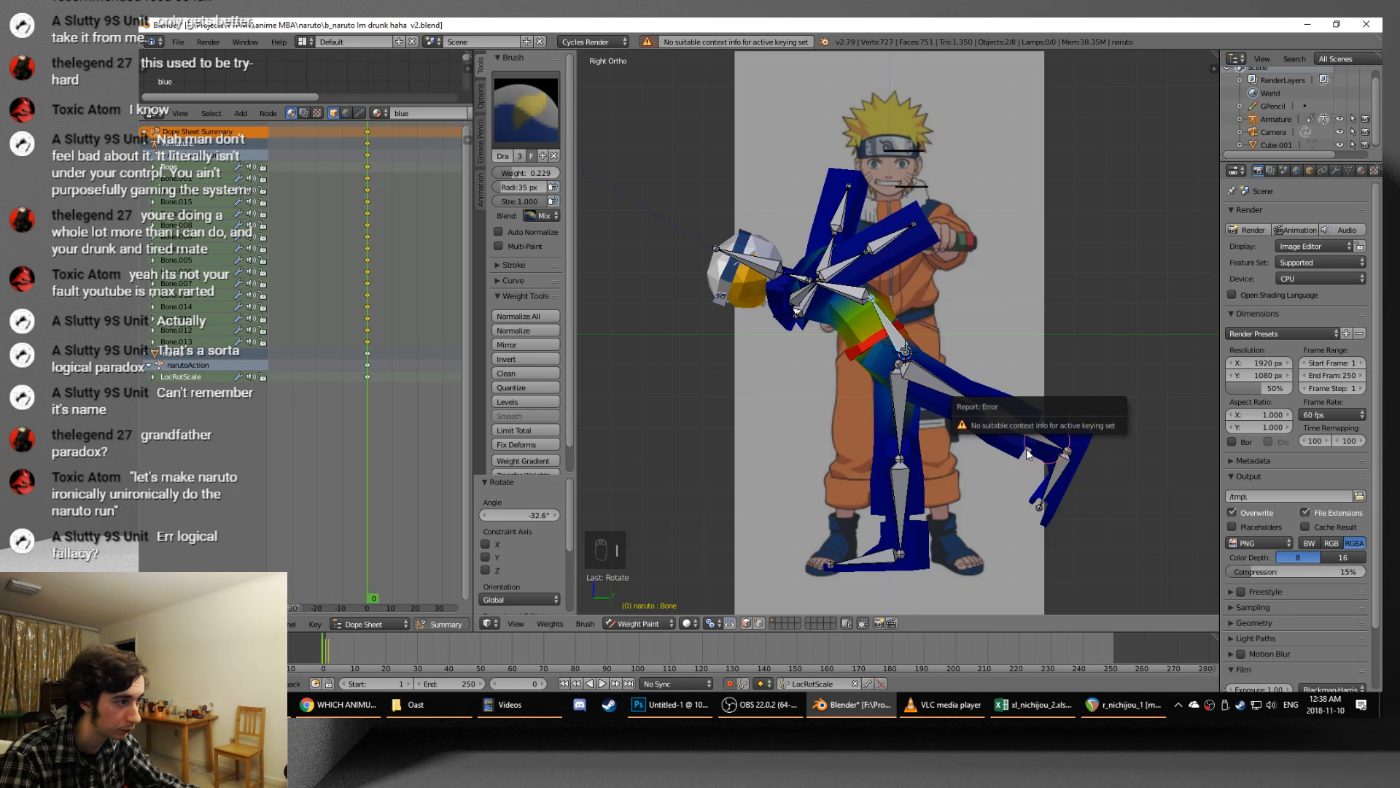
{"action": "left_click", "coordinate": [831, 683]}
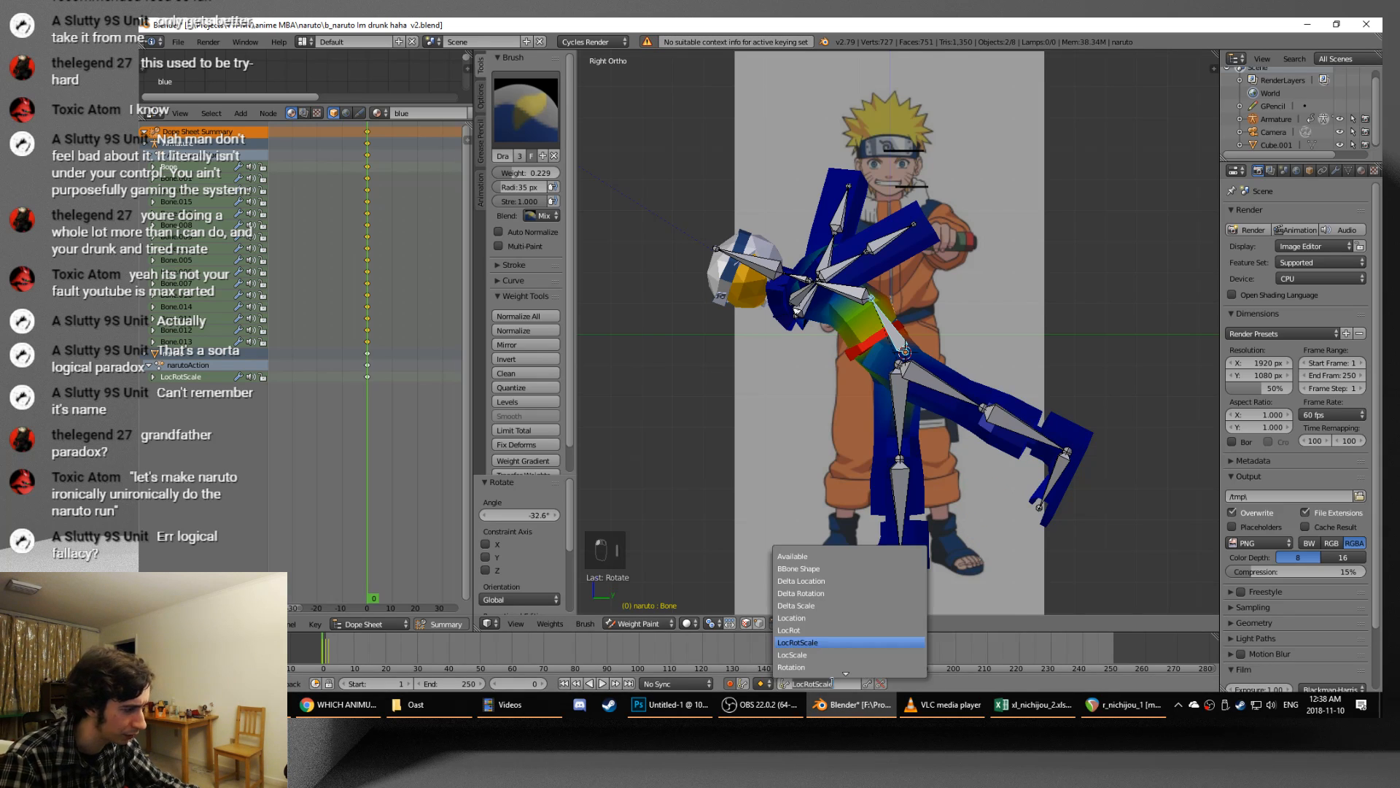
{"action": "type", "text": "loc"}
{"action": "key", "text": "Down"}
{"action": "key", "text": "Down"}
{"action": "key", "text": "Down"}
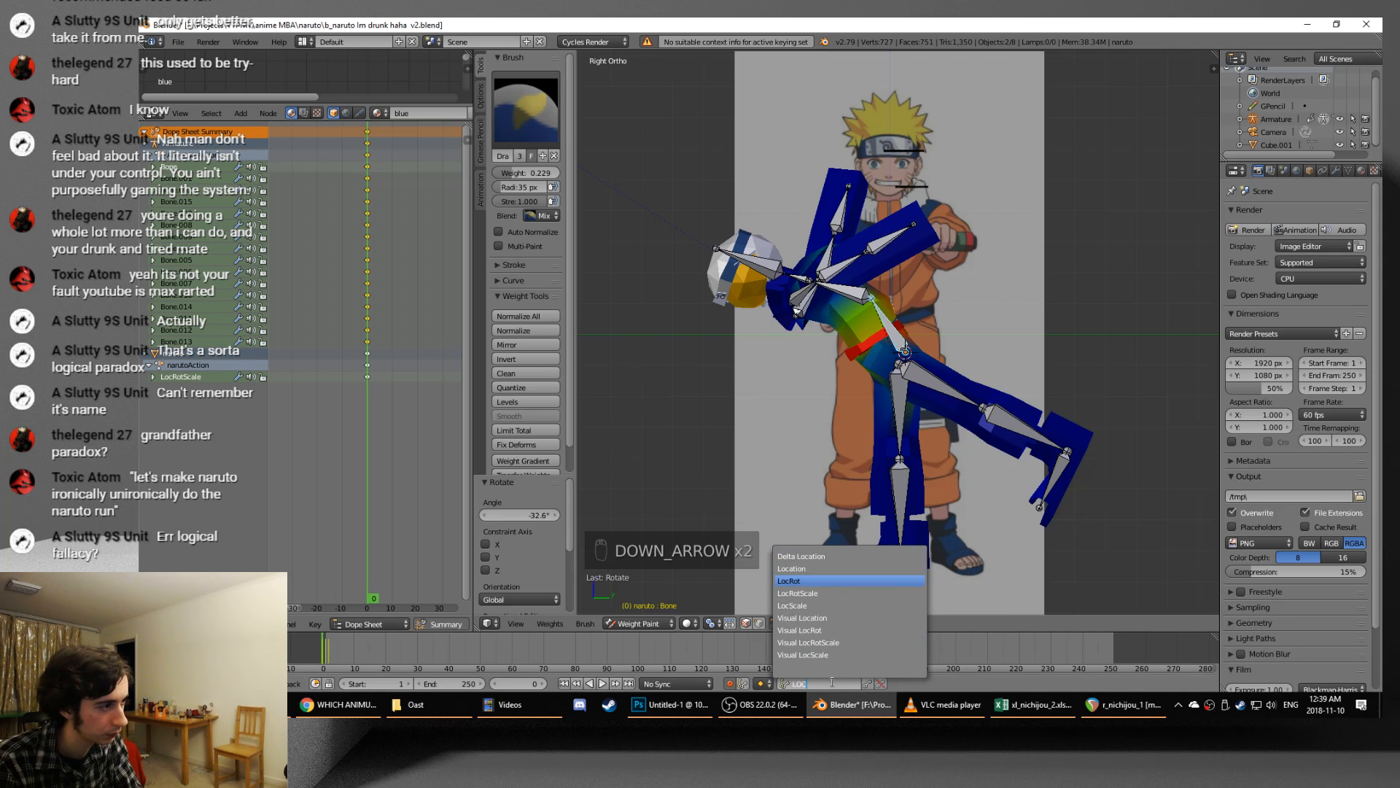
{"action": "key", "text": "Down"}
{"action": "key", "text": "Down"}
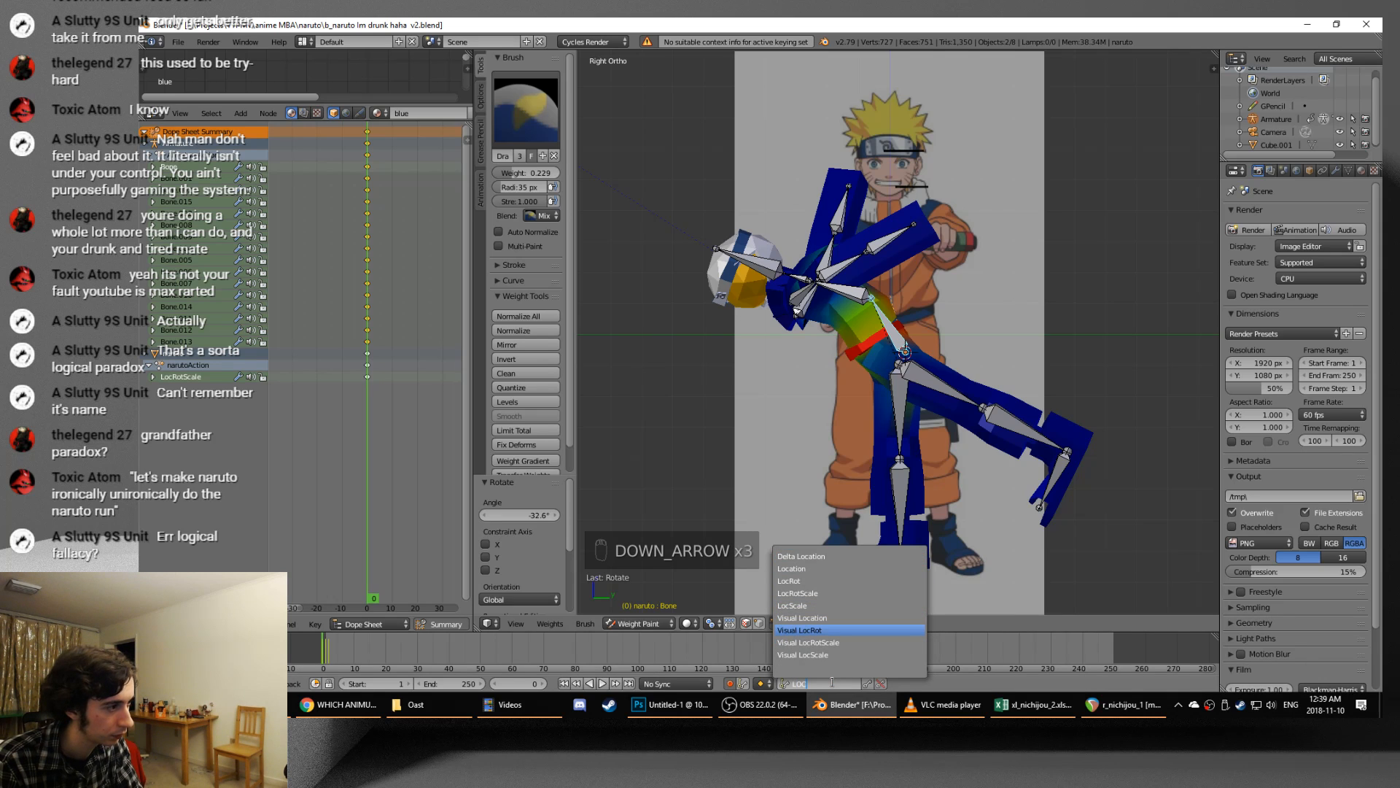
{"action": "key", "text": "Up"}
{"action": "key", "text": "Up"}
{"action": "key", "text": "Up"}
{"action": "key", "text": "Up"}
{"action": "key", "text": "Return"}
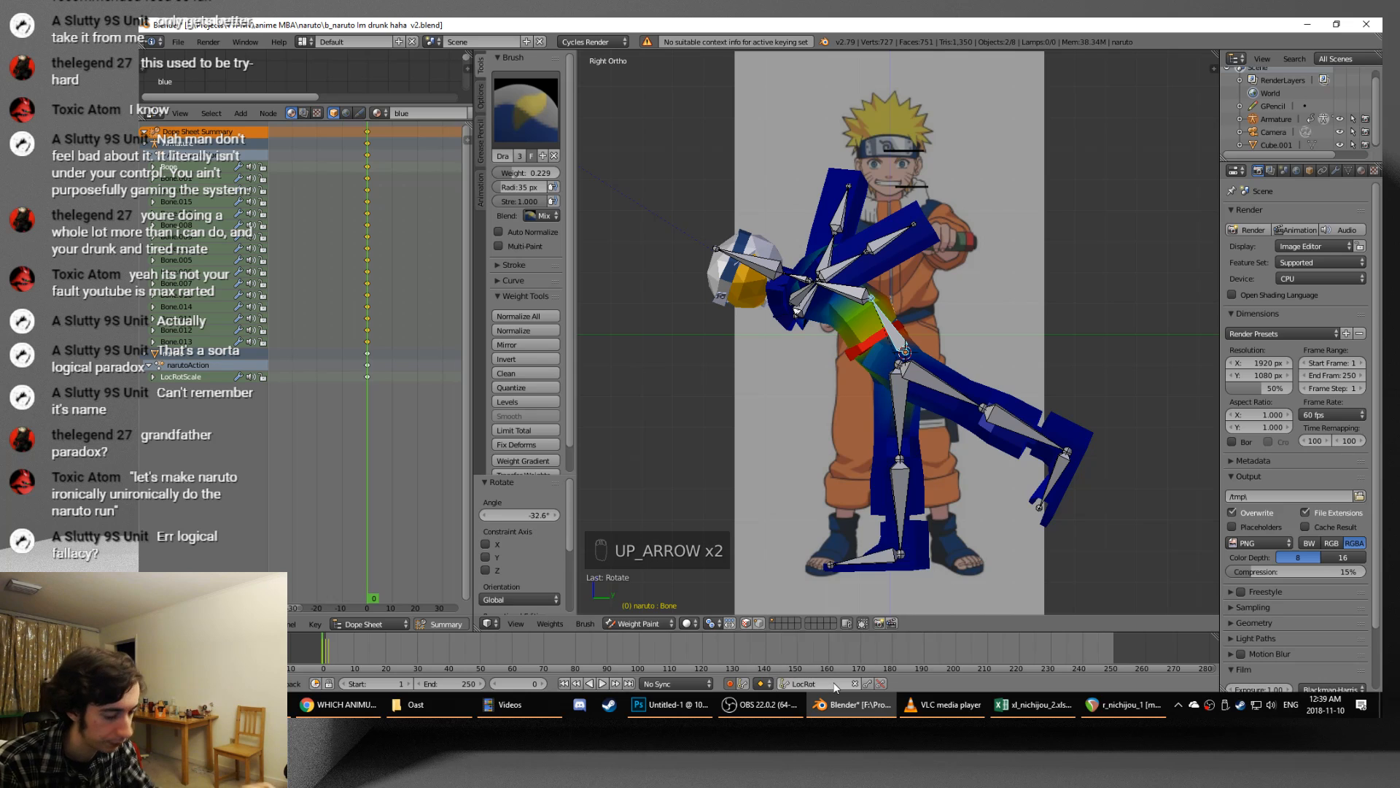
- Try to rotate the character by about -26.5° and insert a keyframe for it at frame 0
{"action": "key", "text": "u"}
{"action": "key", "text": "u"}
{"action": "key", "text": "u"}
{"action": "key", "text": "i"}
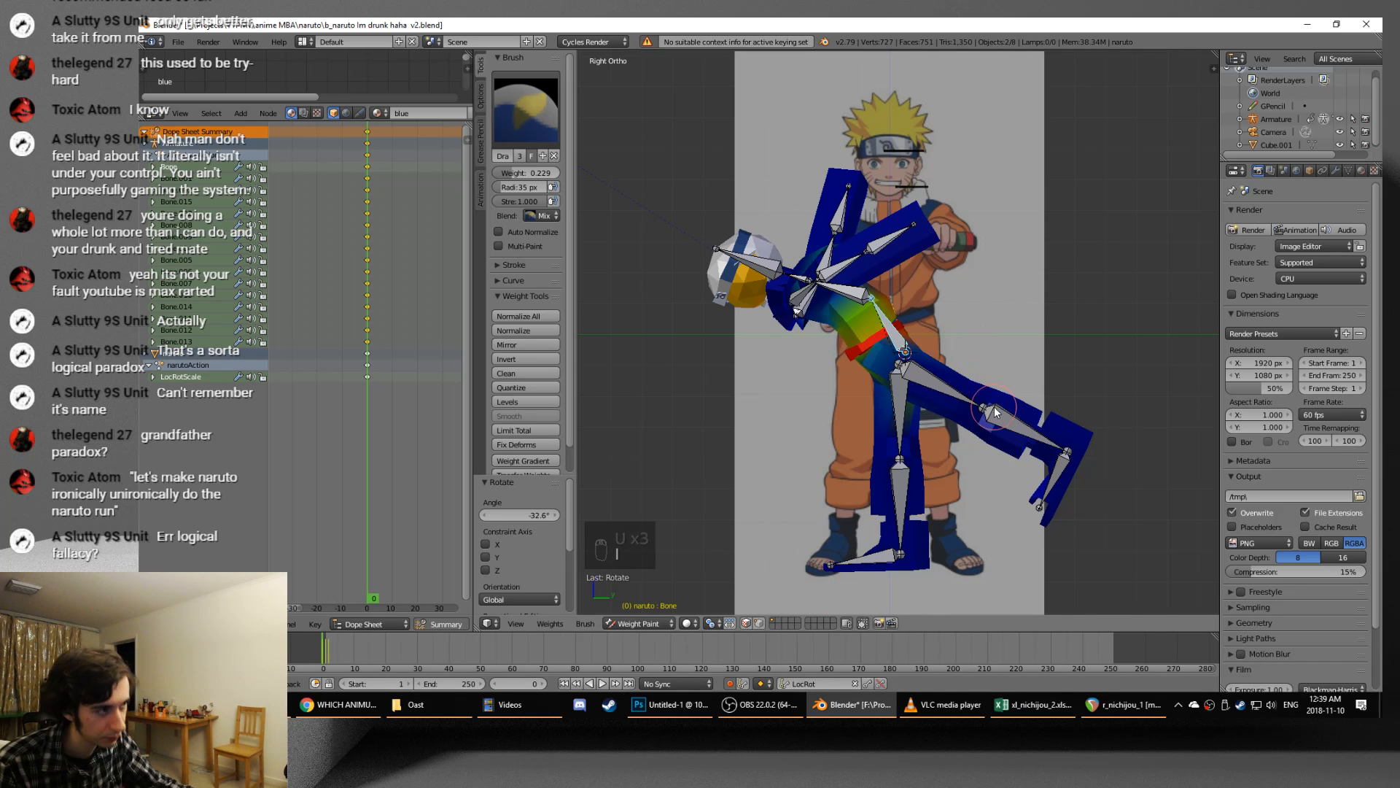
{"action": "scroll", "coordinate": [1013, 379], "scroll_direction": "down", "scroll_amount": 1, "text": "alt"}
{"action": "scroll", "coordinate": [1015, 381], "scroll_direction": "up", "scroll_amount": 1, "text": "alt"}
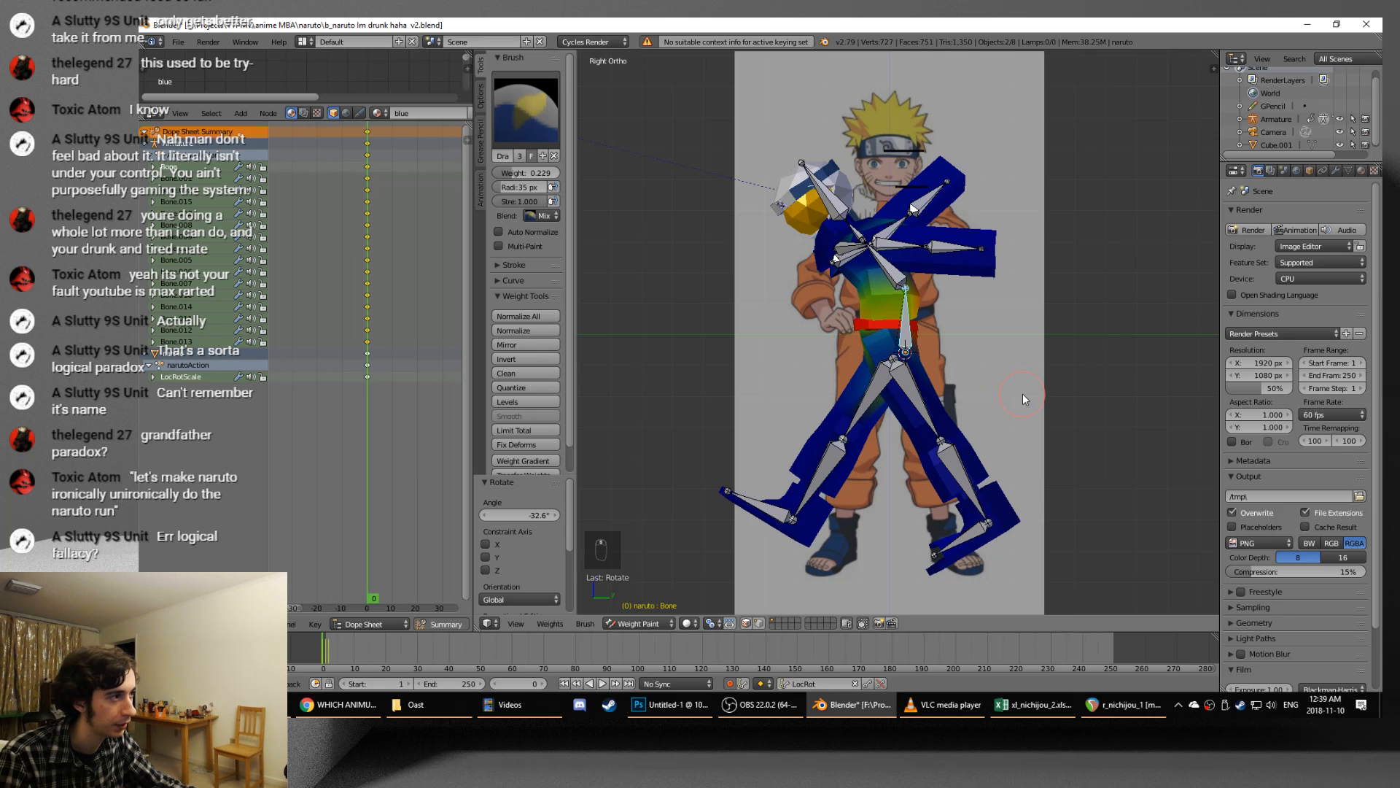
{"action": "key", "text": "r"}
{"action": "left_click", "coordinate": [1079, 293]}
{"action": "key", "text": "i"}
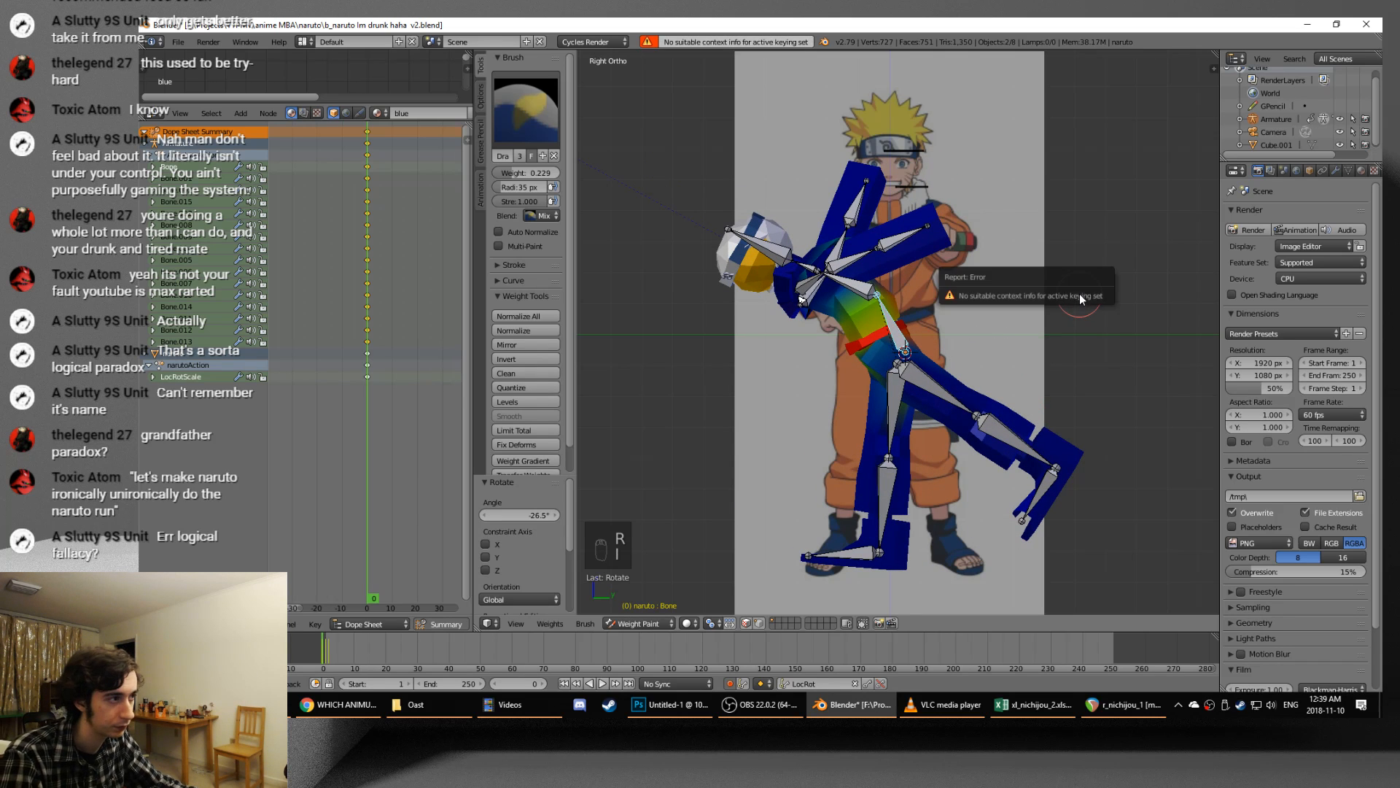
- Take the naruto mesh out of Weight Paint mode and into Object Mode
{"action": "key", "text": "ctrl+Tab"}
{"action": "key", "text": "ctrl+Tab"}
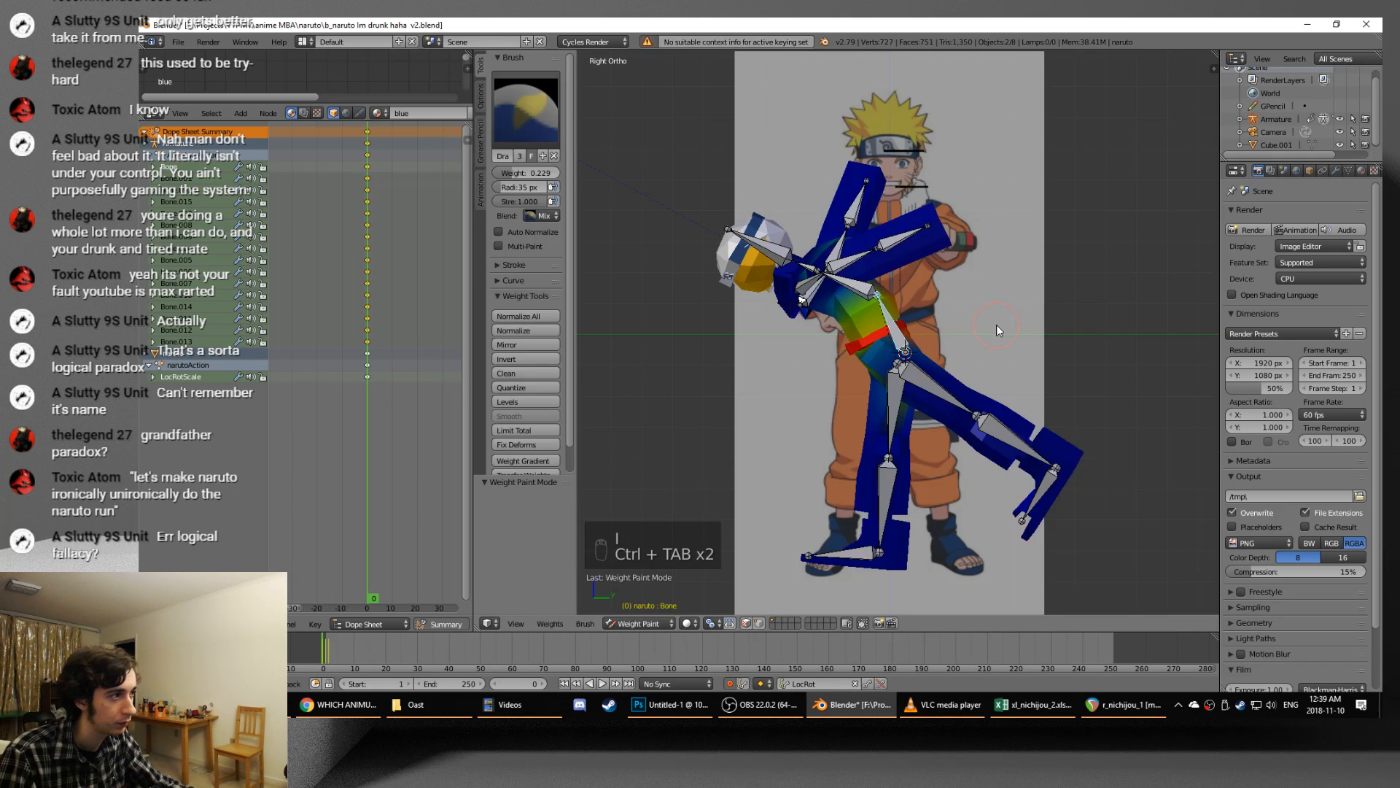
{"action": "scroll", "coordinate": [1005, 334], "scroll_direction": "down", "scroll_amount": 2, "text": "alt"}
{"action": "scroll", "coordinate": [1004, 340], "scroll_direction": "up", "scroll_amount": 3}
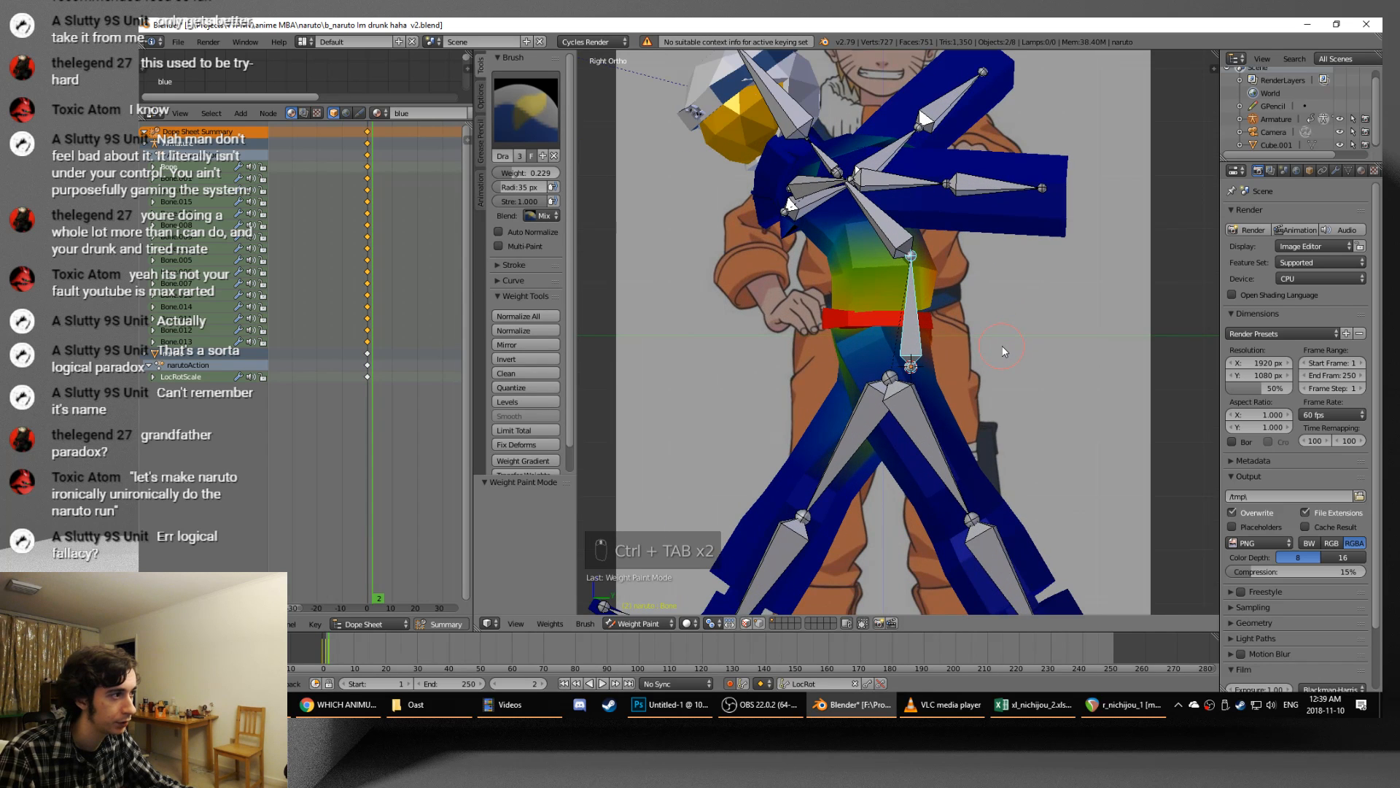
{"action": "scroll", "coordinate": [1003, 343], "scroll_direction": "down", "scroll_amount": 2}
{"action": "scroll", "coordinate": [1002, 347], "scroll_direction": "up", "scroll_amount": 1}
{"action": "key", "text": "Tab"}
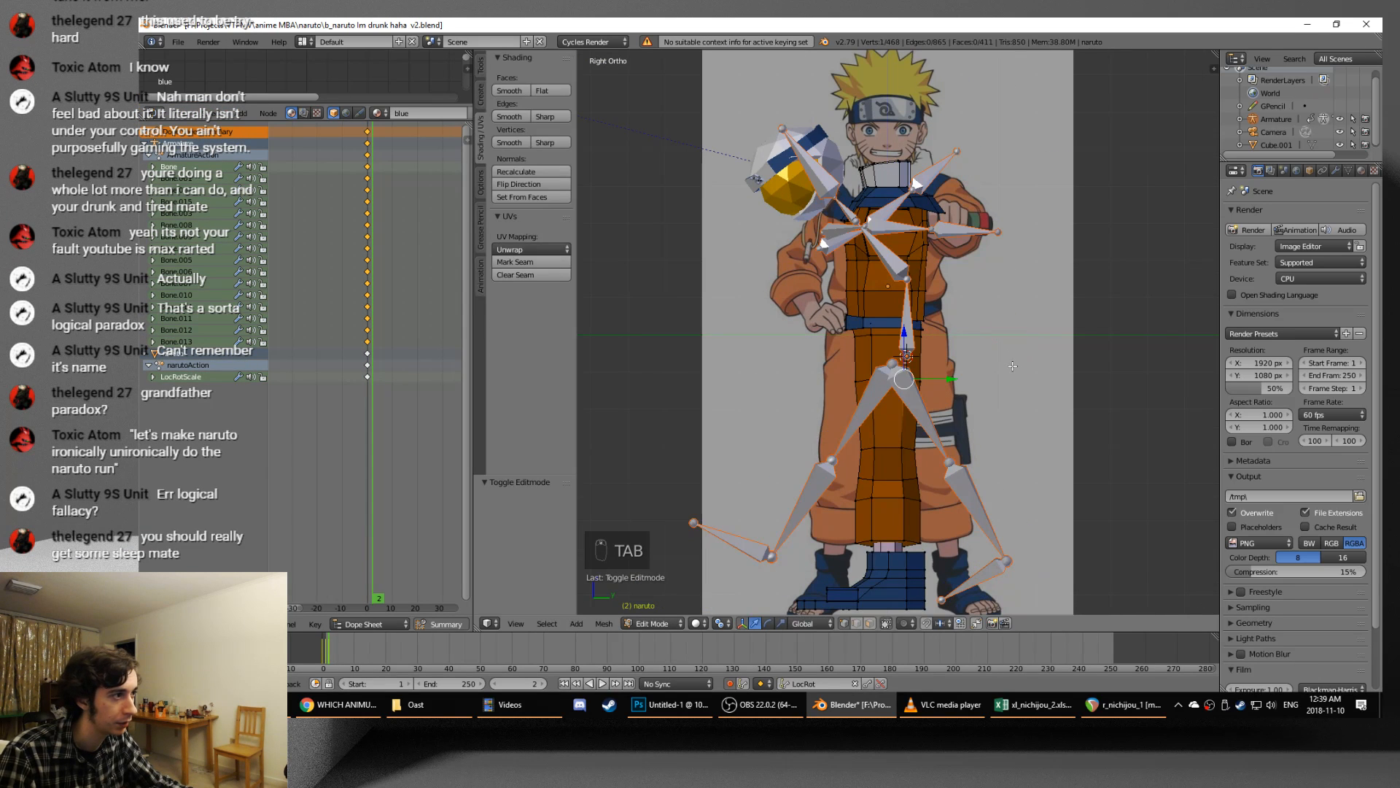
{"action": "key", "text": "Tab"}
{"action": "key", "text": "ctrl+Tab"}
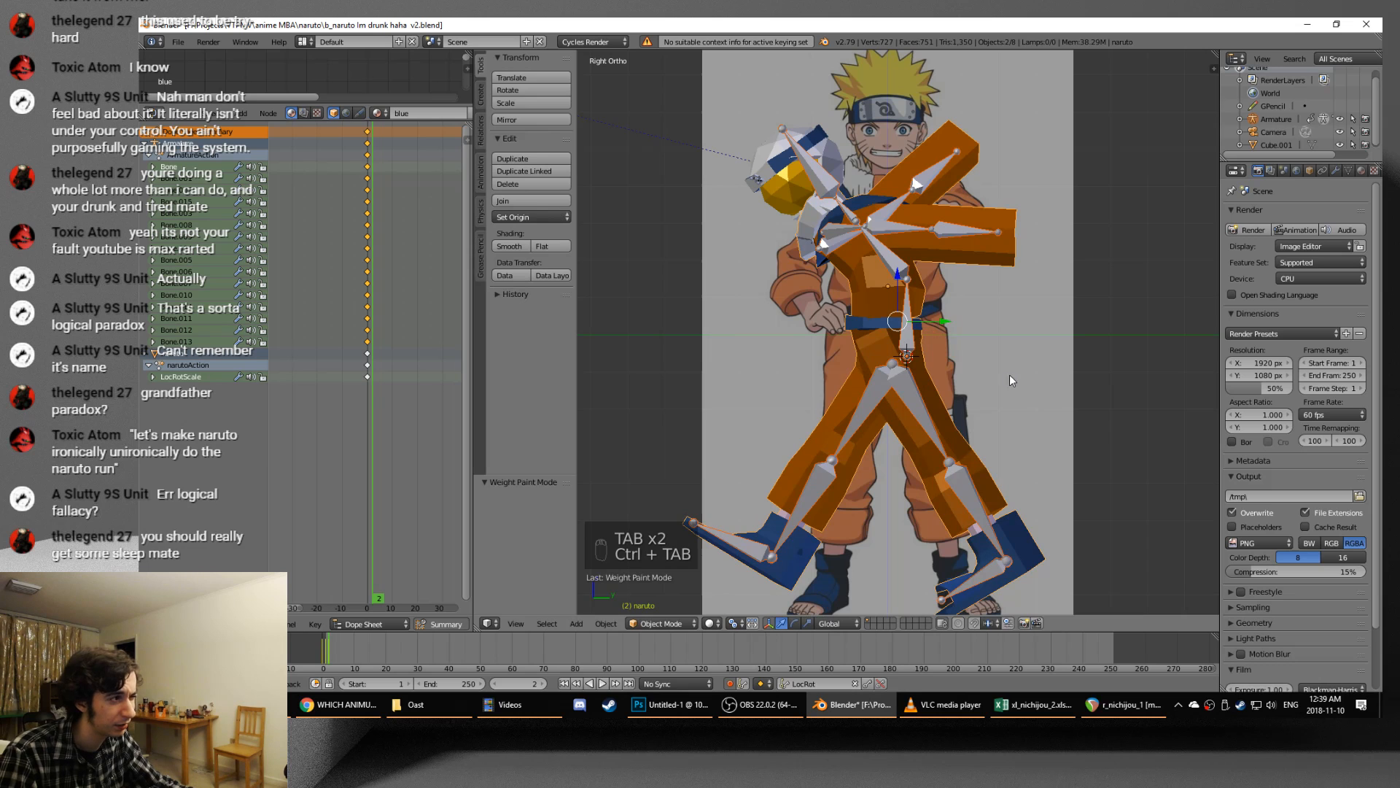
- Select the whole armature in Object Mode and rotate it by about -22.2° so the character leans forward
{"action": "right_click", "coordinate": [910, 346]}
{"action": "key", "text": "ctrl+Tab"}
{"action": "key", "text": "r"}
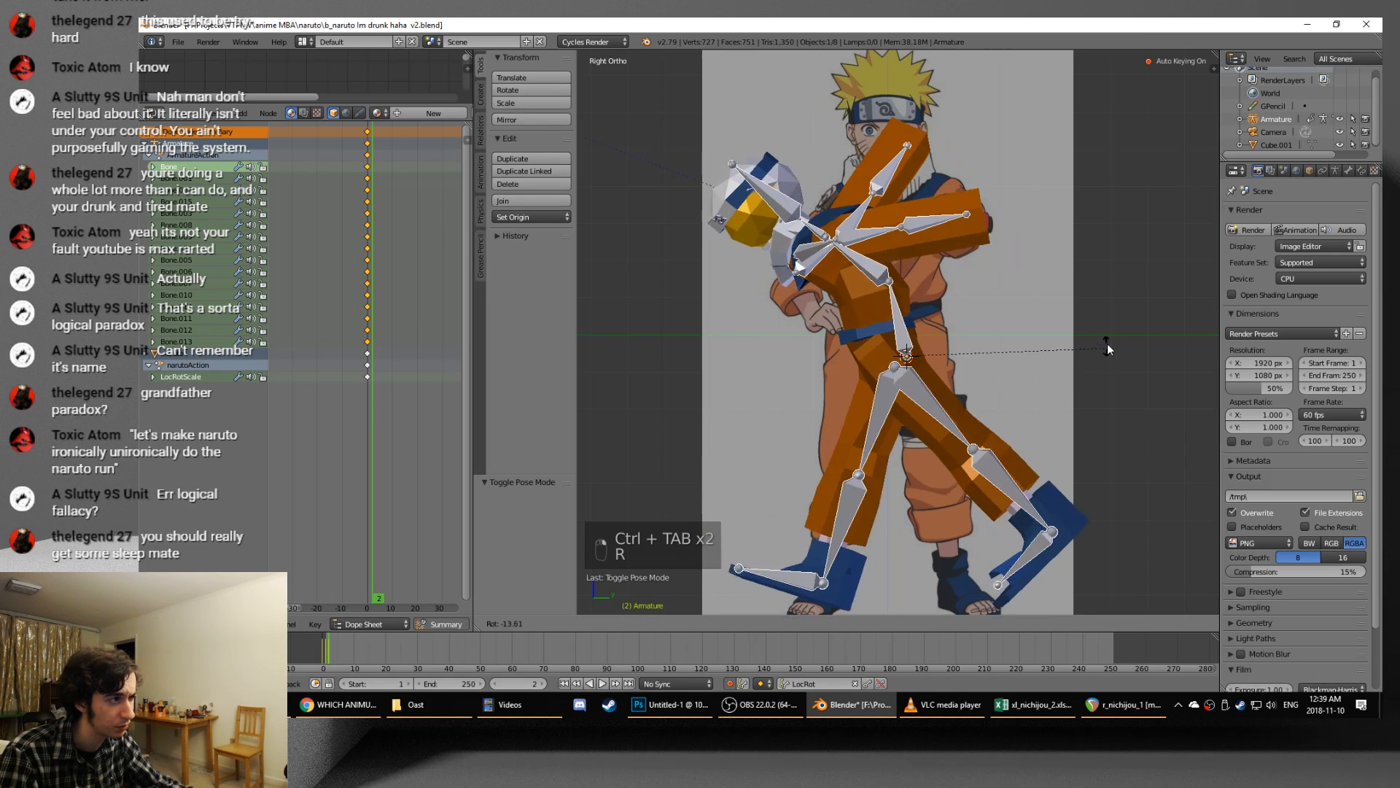
{"action": "left_click", "coordinate": [1121, 318]}
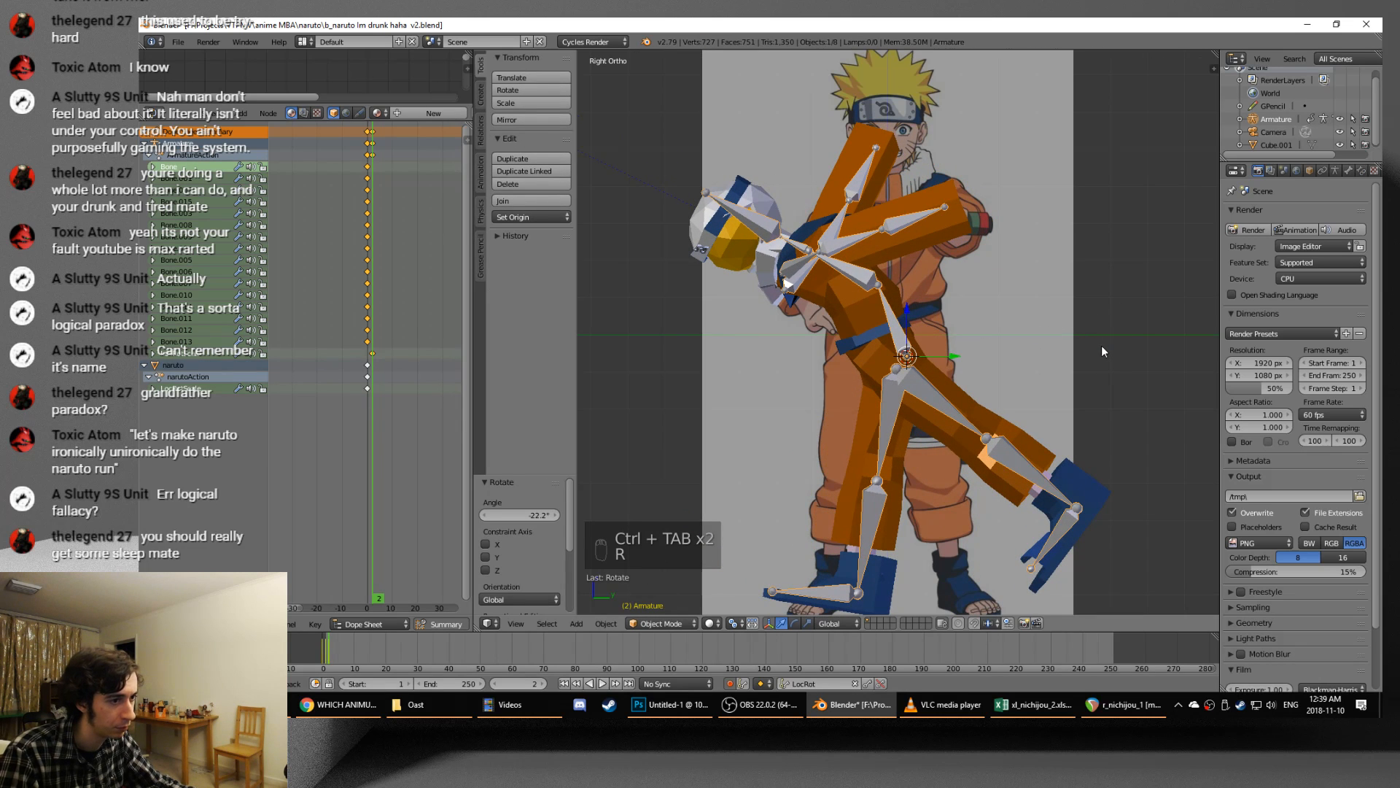
- Move the armature's rotation keyframe from frame 2 to frame 0 in the Dope Sheet and save the file
{"action": "scroll", "coordinate": [409, 231], "scroll_direction": "up", "scroll_amount": 4}
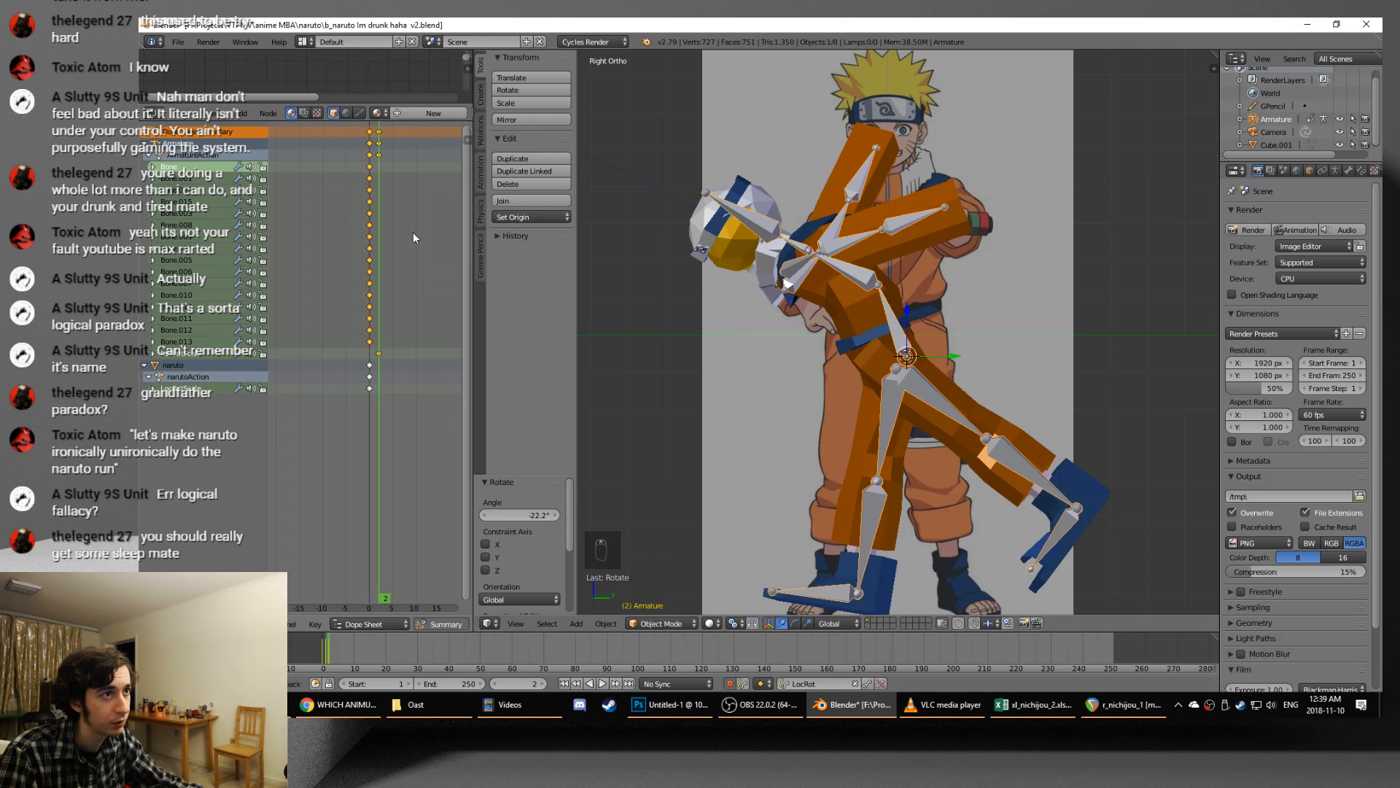
{"action": "right_click", "coordinate": [385, 143]}
{"action": "key", "text": "g"}
{"action": "left_click", "coordinate": [381, 156]}
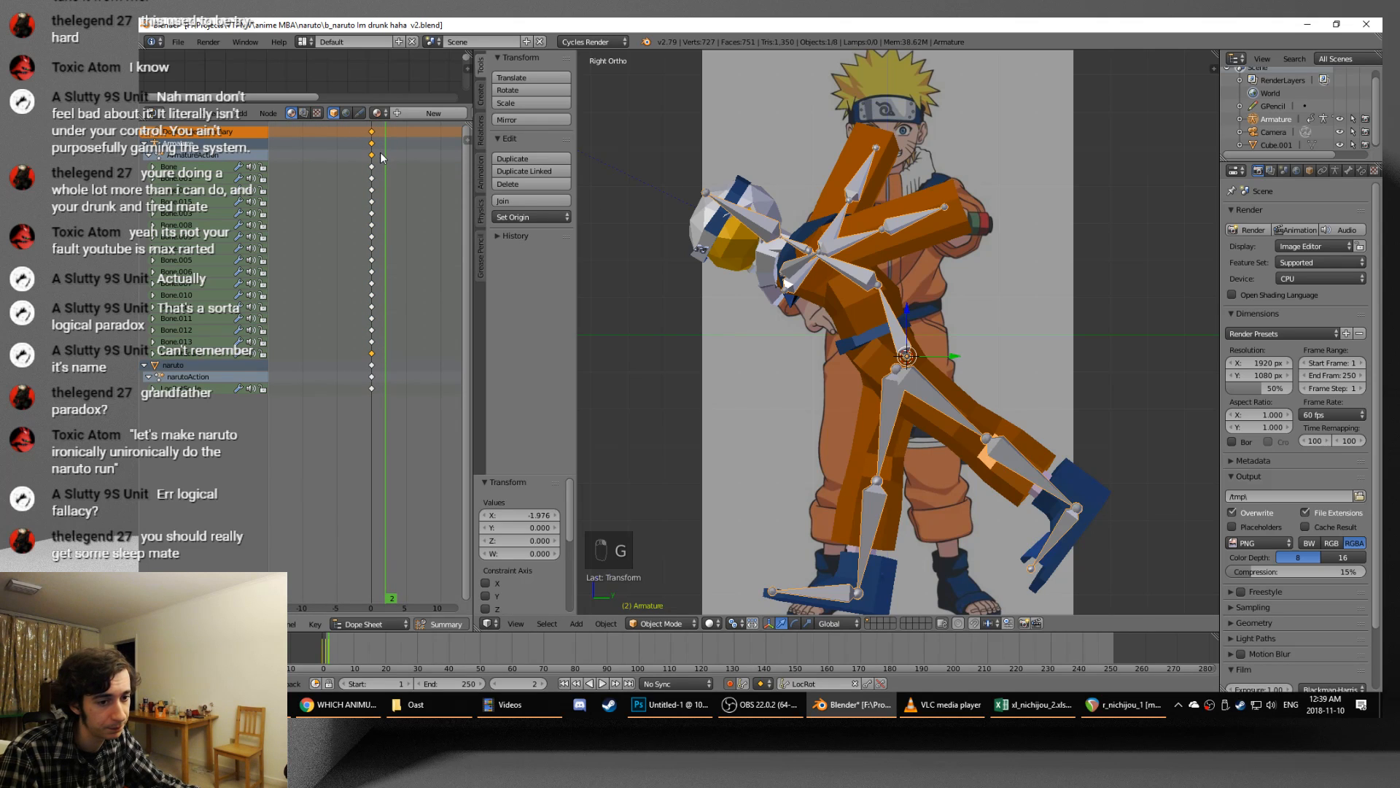
{"action": "key", "text": "ctrl+s"}
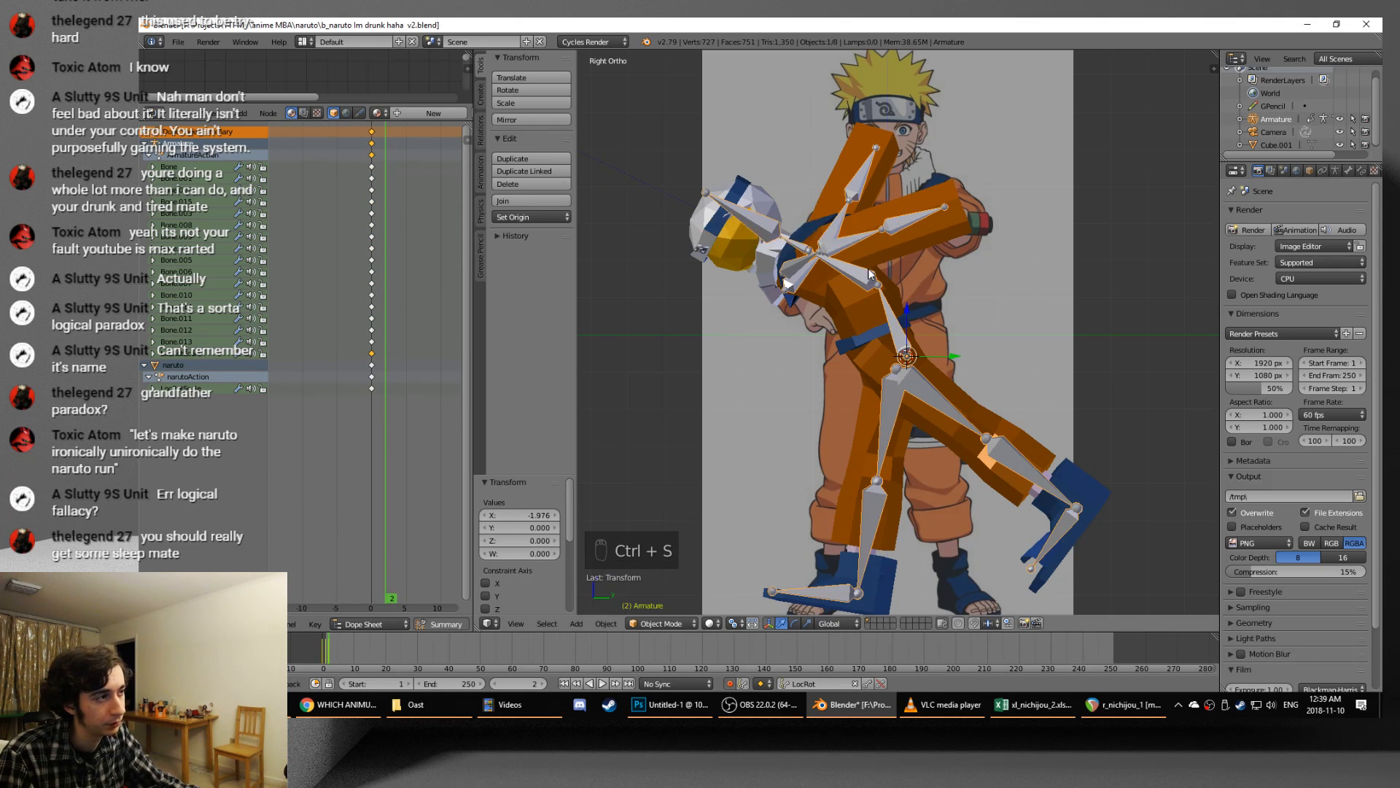
- At frame 0 in Pose Mode, rotate the standing leg's shin bone about -26.3° and the raised leg's shin bone about -15°
{"action": "key", "text": "Left"}
{"action": "key", "text": "Left"}
{"action": "key", "text": "Right"}
{"action": "key", "text": "Left"}
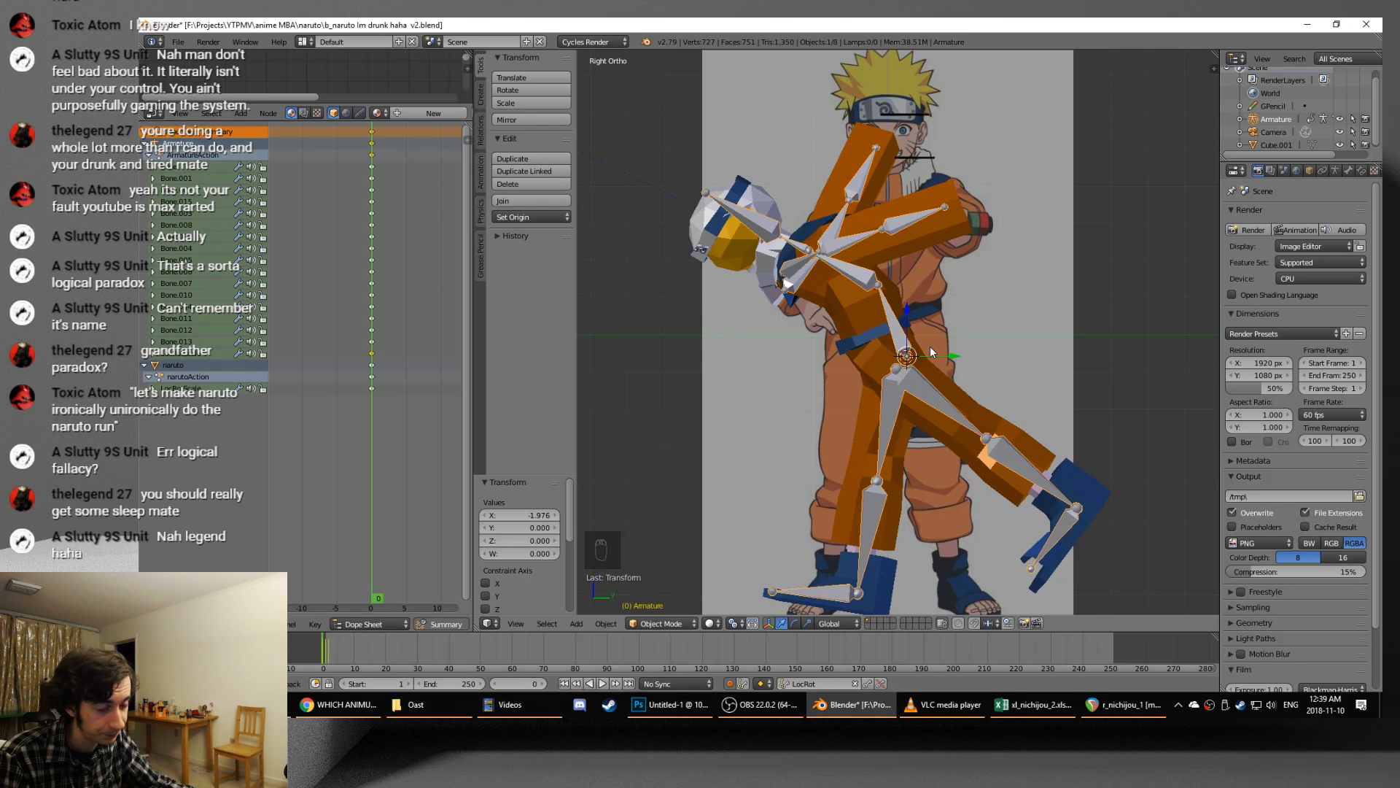
{"action": "key", "text": "ctrl+Tab"}
{"action": "right_click", "coordinate": [871, 533]}
{"action": "key", "text": "r"}
{"action": "left_click", "coordinate": [937, 539]}
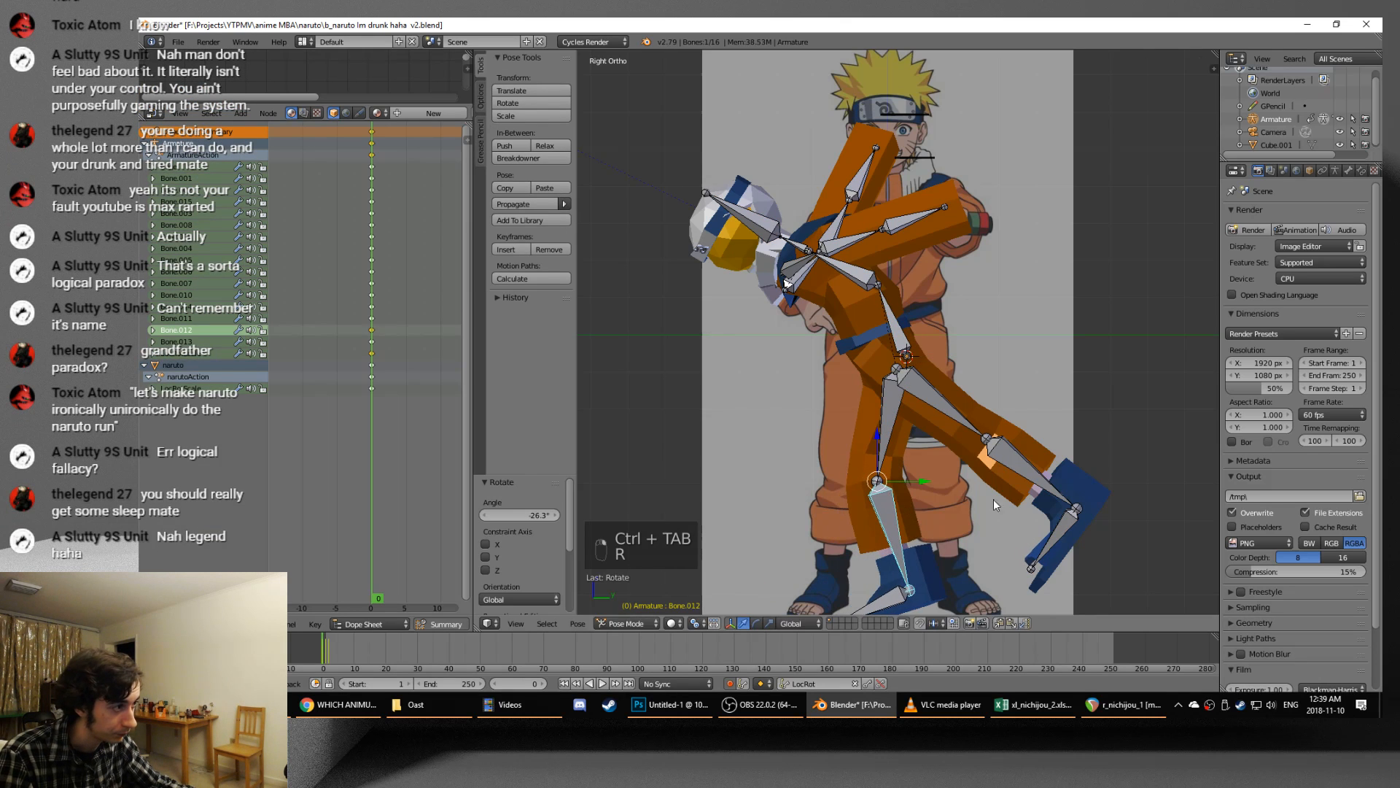
{"action": "right_click", "coordinate": [1055, 474]}
{"action": "key", "text": "r"}
{"action": "left_click", "coordinate": [1102, 466]}
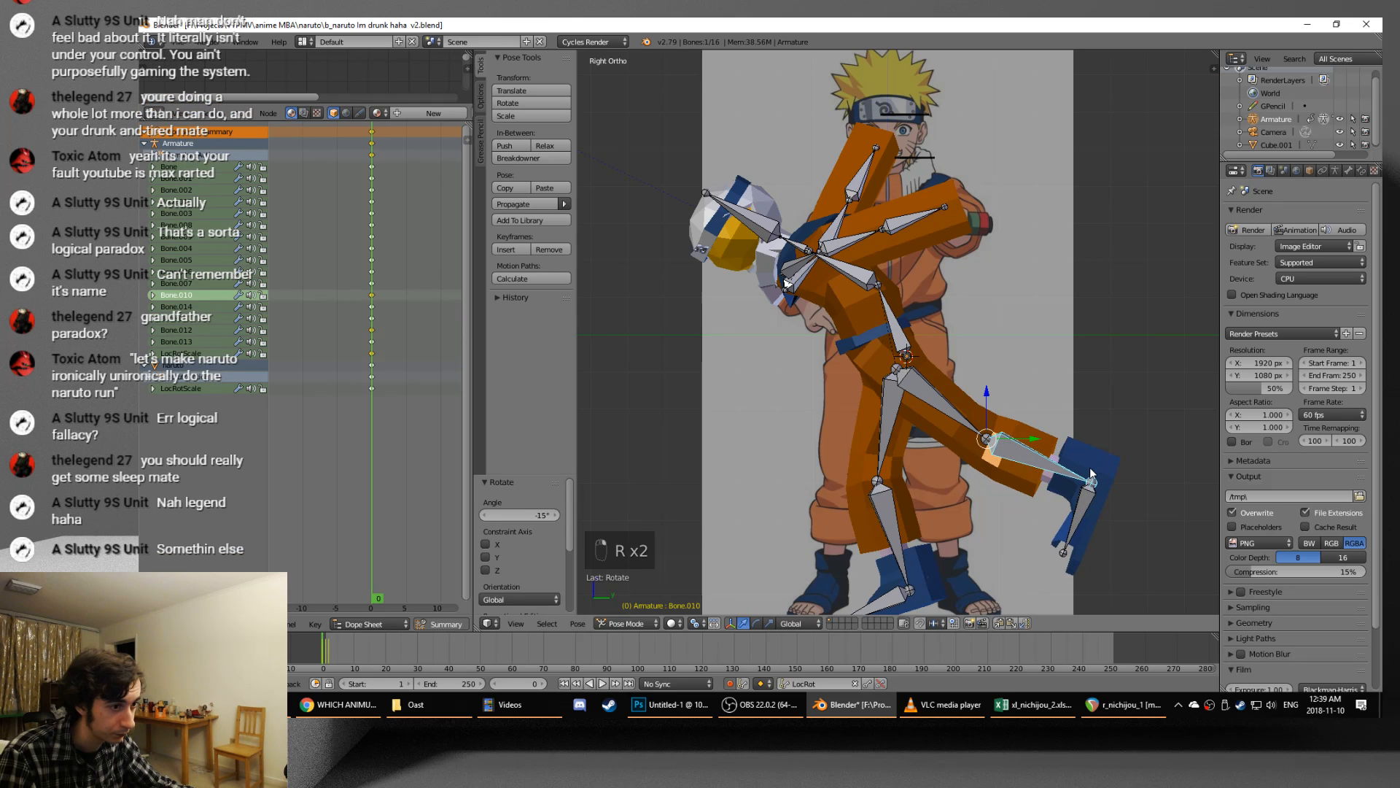
- Insert LocRot keyframes at frame 0 for all the bones and for the armature object itself
{"action": "key", "text": "a"}
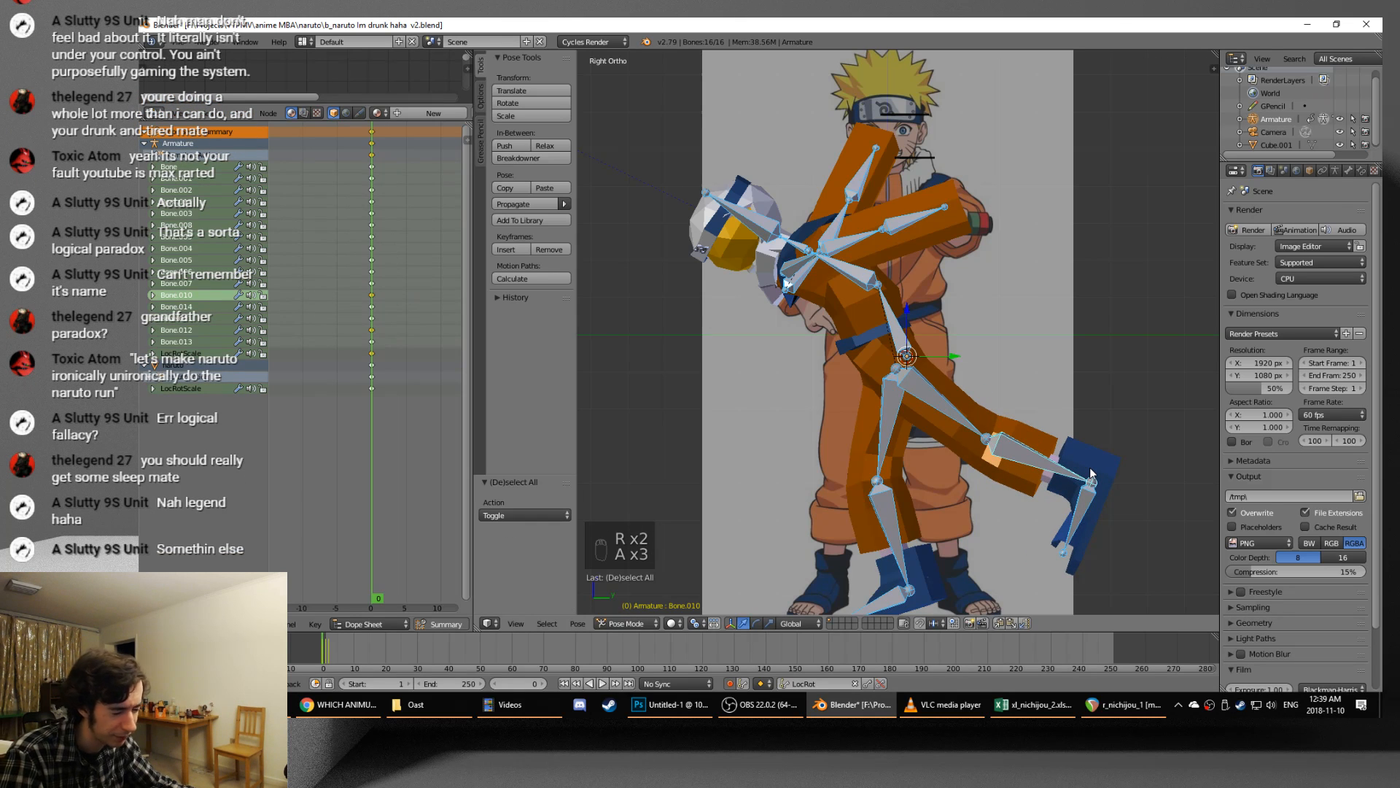
{"action": "key", "text": "i"}
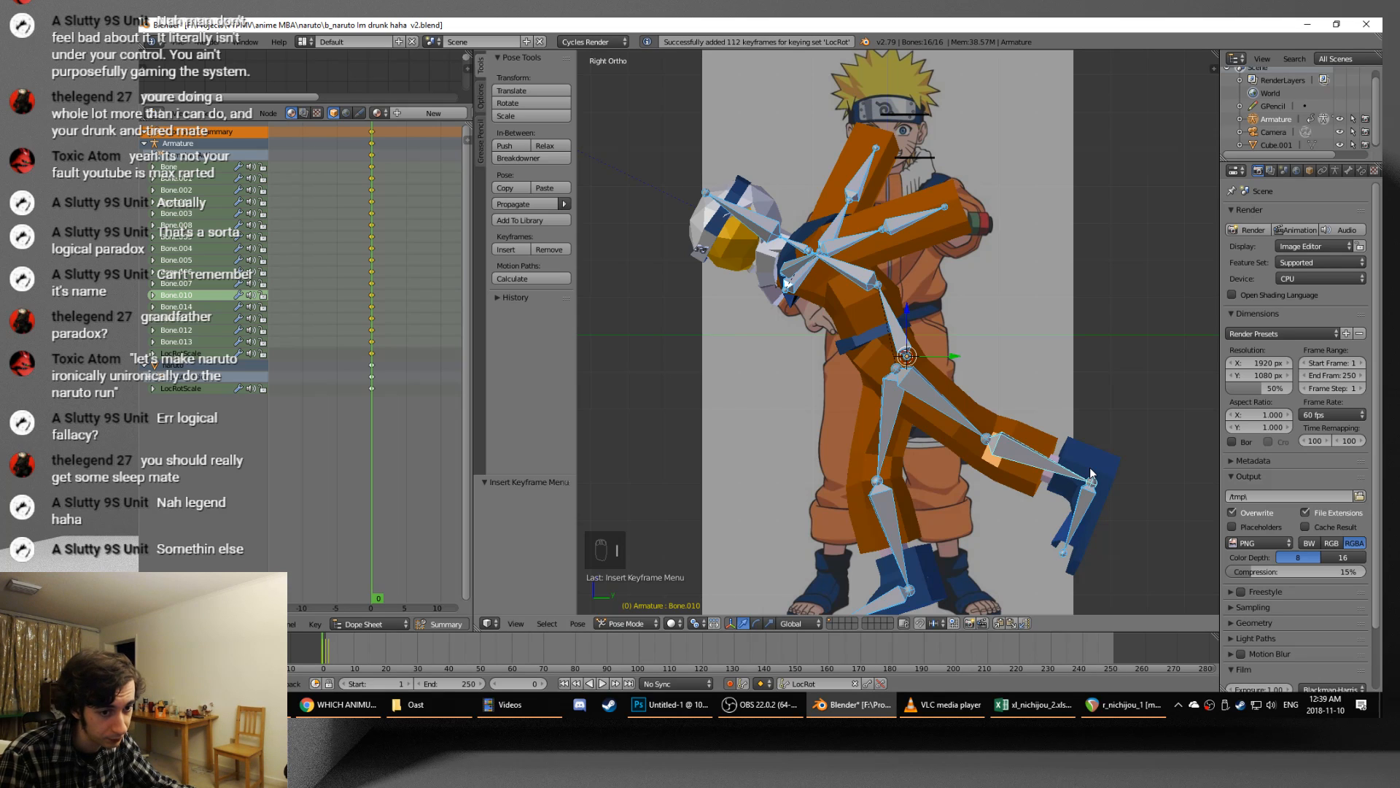
{"action": "scroll", "coordinate": [1092, 473], "scroll_direction": "down", "scroll_amount": 3}
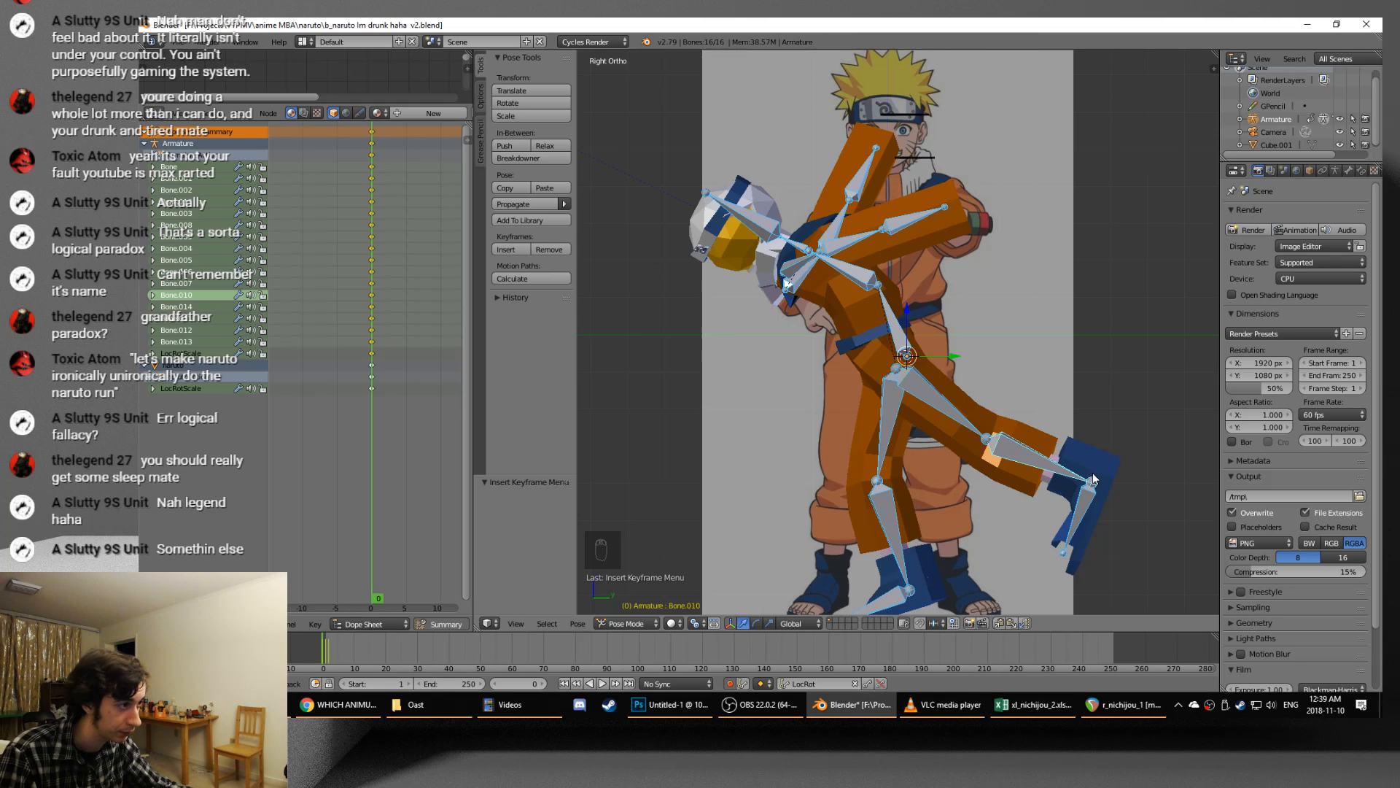
{"action": "scroll", "coordinate": [1096, 483], "scroll_direction": "up", "scroll_amount": 2}
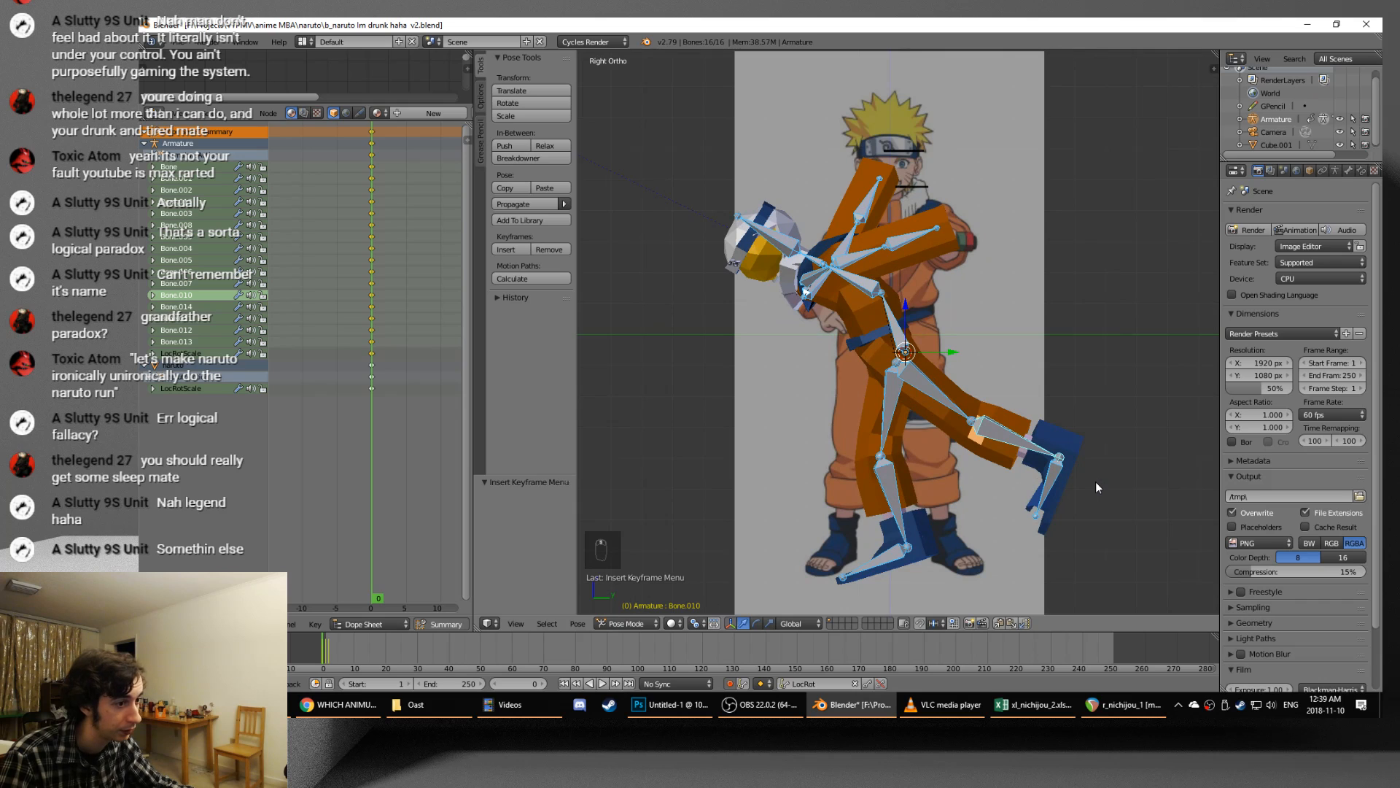
{"action": "key", "text": "ctrl+Tab"}
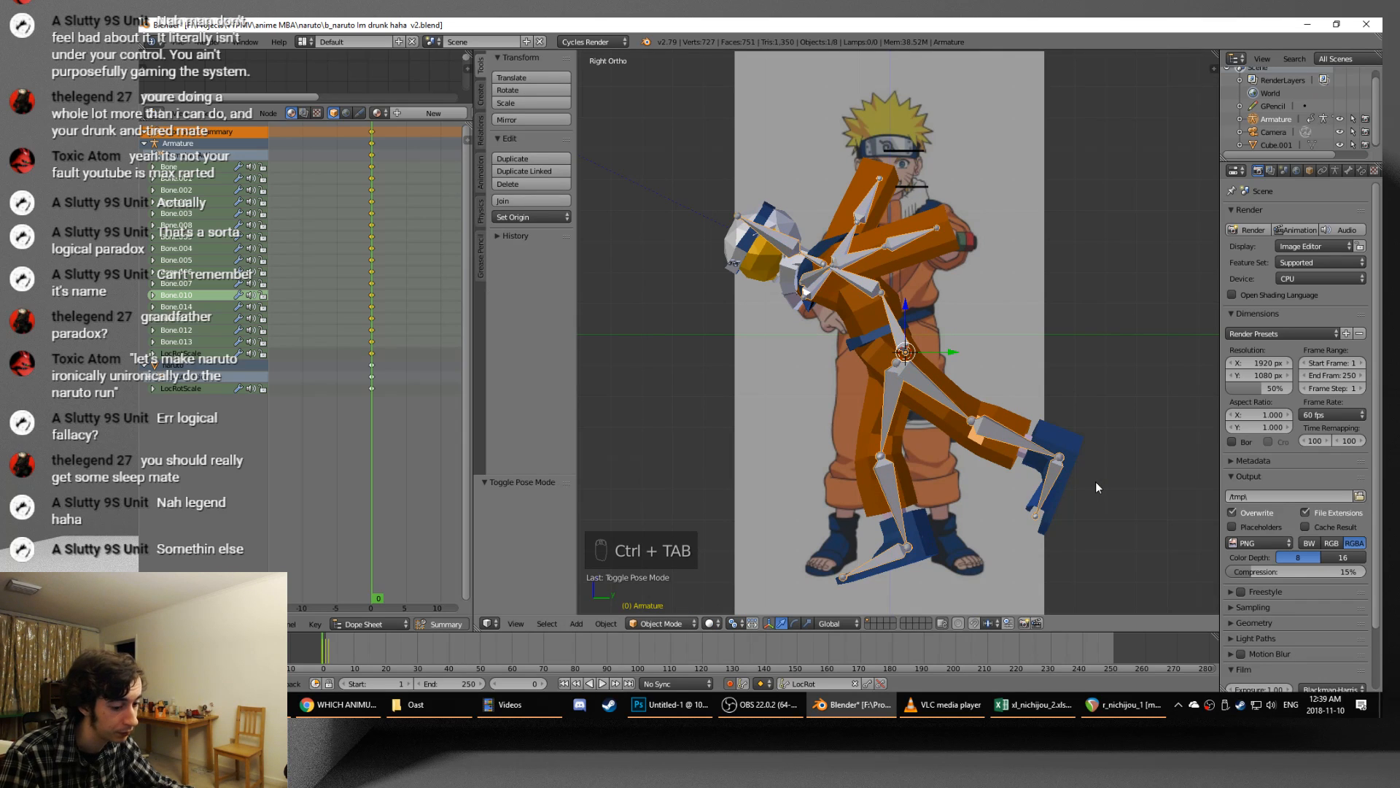
{"action": "key", "text": "i"}
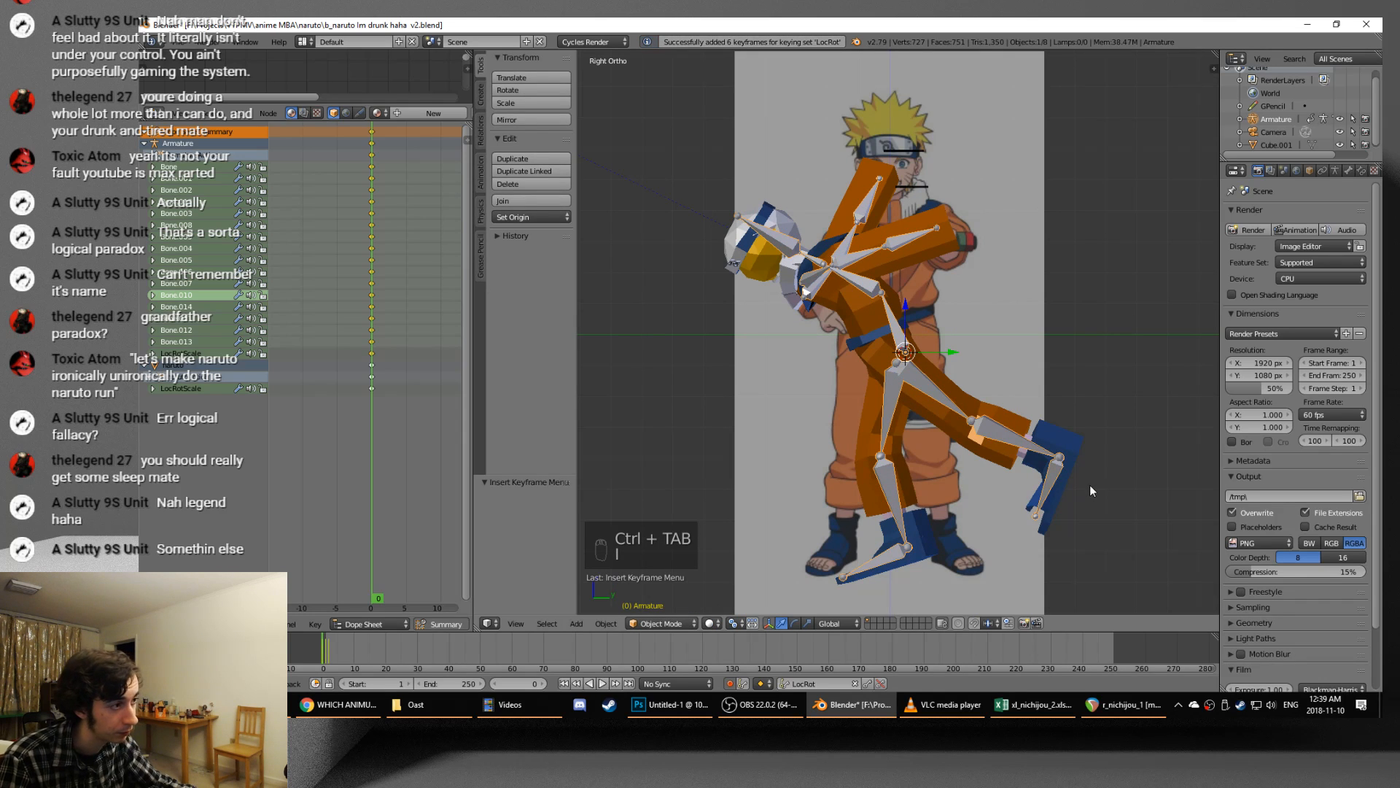
- At frame 27, move the armature about -41.3 units along Y and insert a LocRot keyframe
{"action": "scroll", "coordinate": [1090, 485], "scroll_direction": "down", "scroll_amount": 13, "text": "alt"}
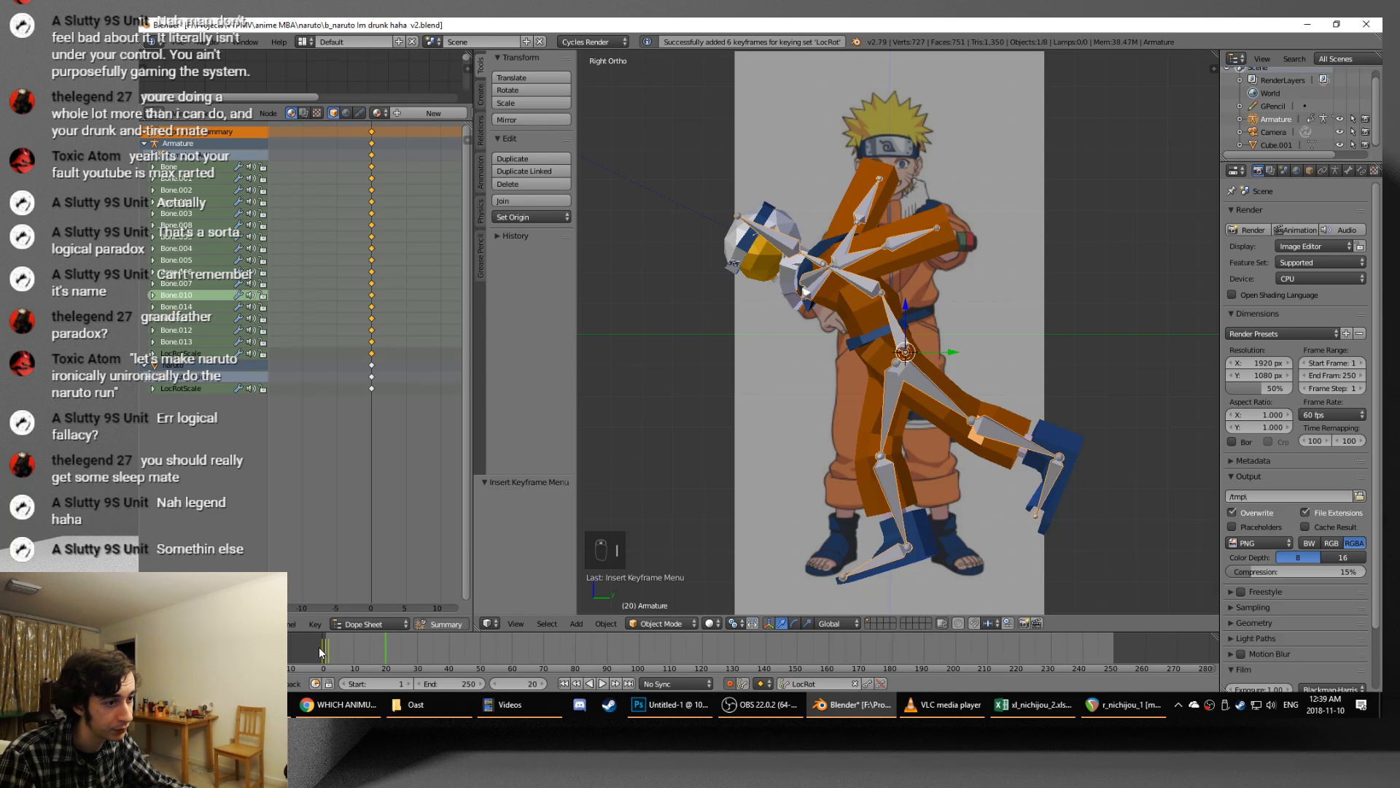
{"action": "key", "text": "alt+a"}
{"action": "key", "text": "alt+a"}
{"action": "scroll", "coordinate": [943, 350], "scroll_direction": "down", "scroll_amount": 2}
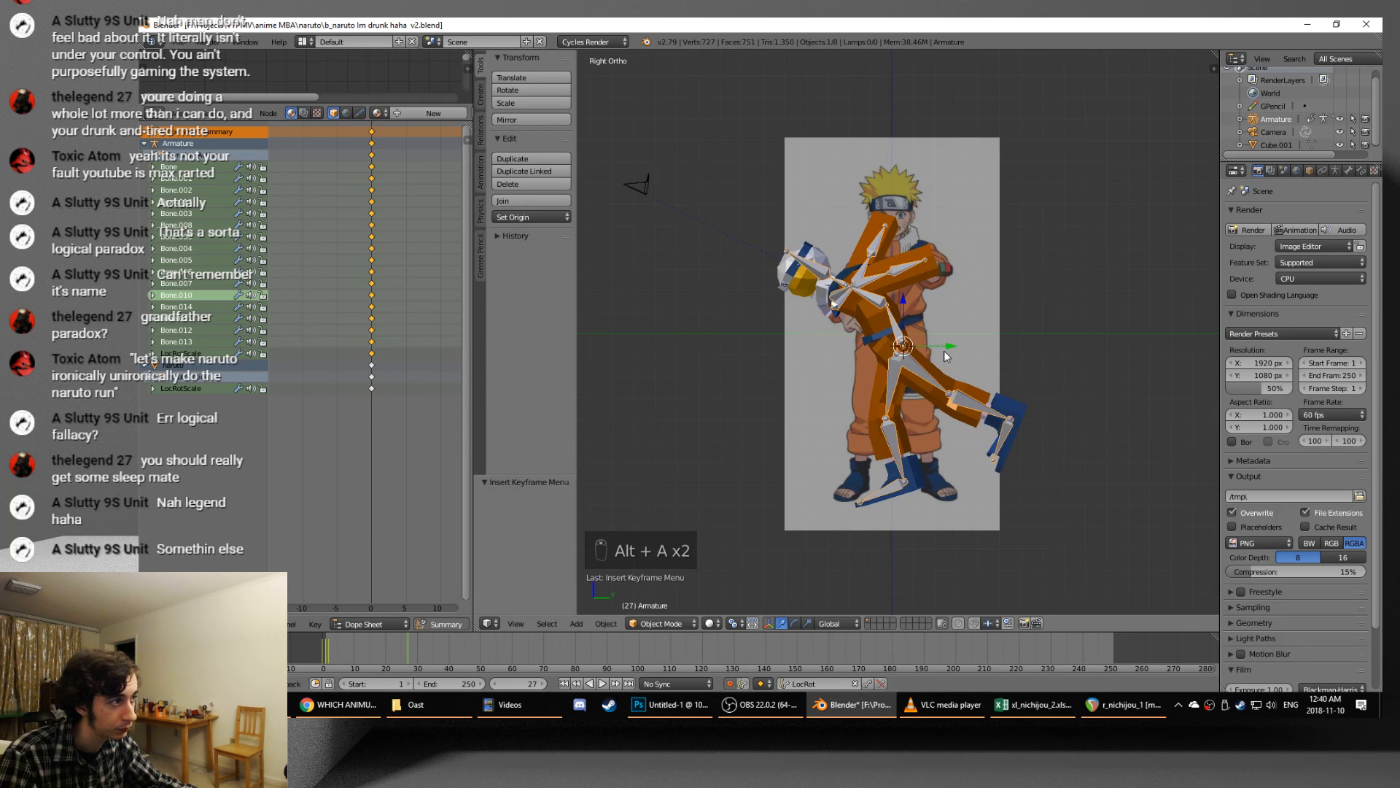
{"action": "key", "text": "g"}
{"action": "left_click", "coordinate": [771, 357]}
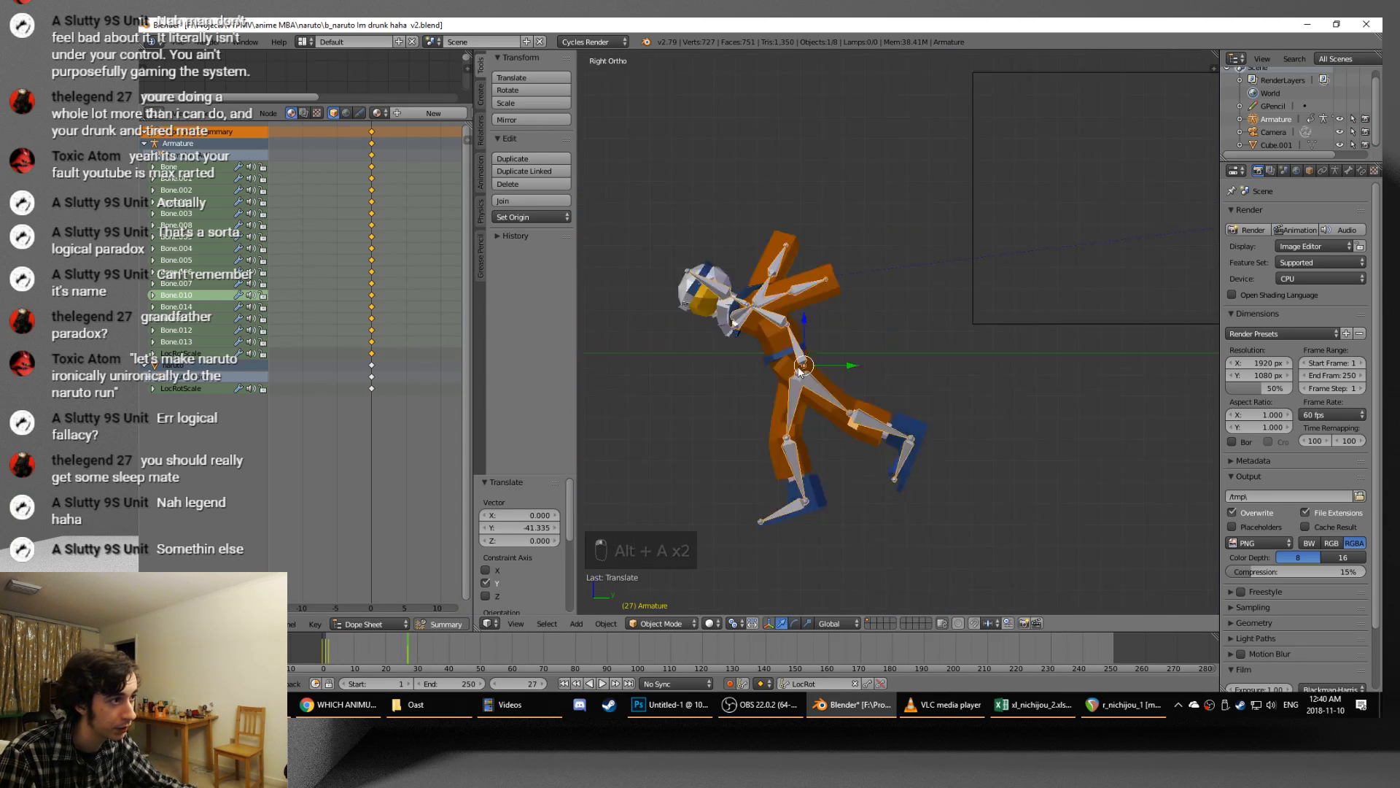
{"action": "key", "text": "i"}
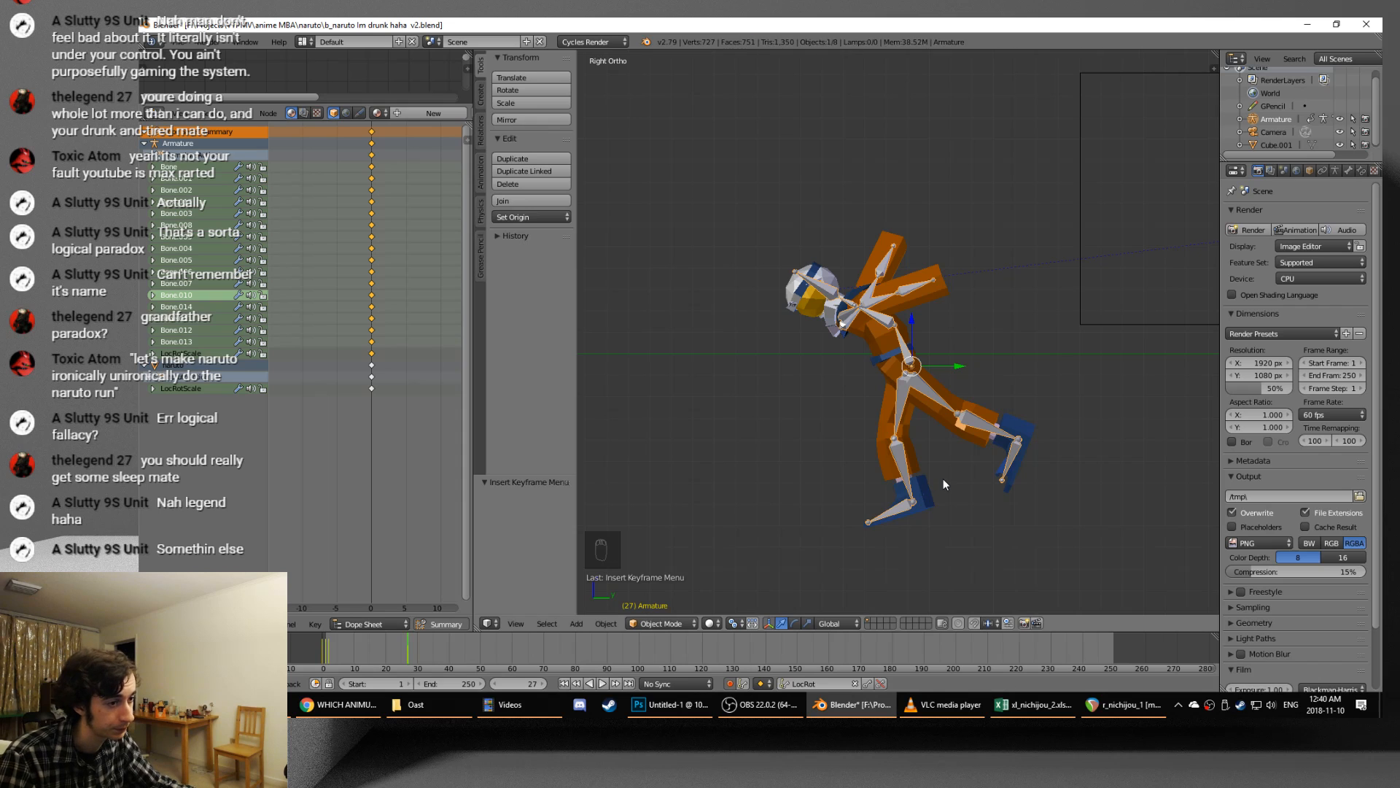
- Swap the leg positions at frame 27 by rotating the rear thigh bone about 89.4° and the front thigh bone about -60.3°
{"action": "key", "text": "ctrl+Tab"}
{"action": "right_click", "coordinate": [928, 388]}
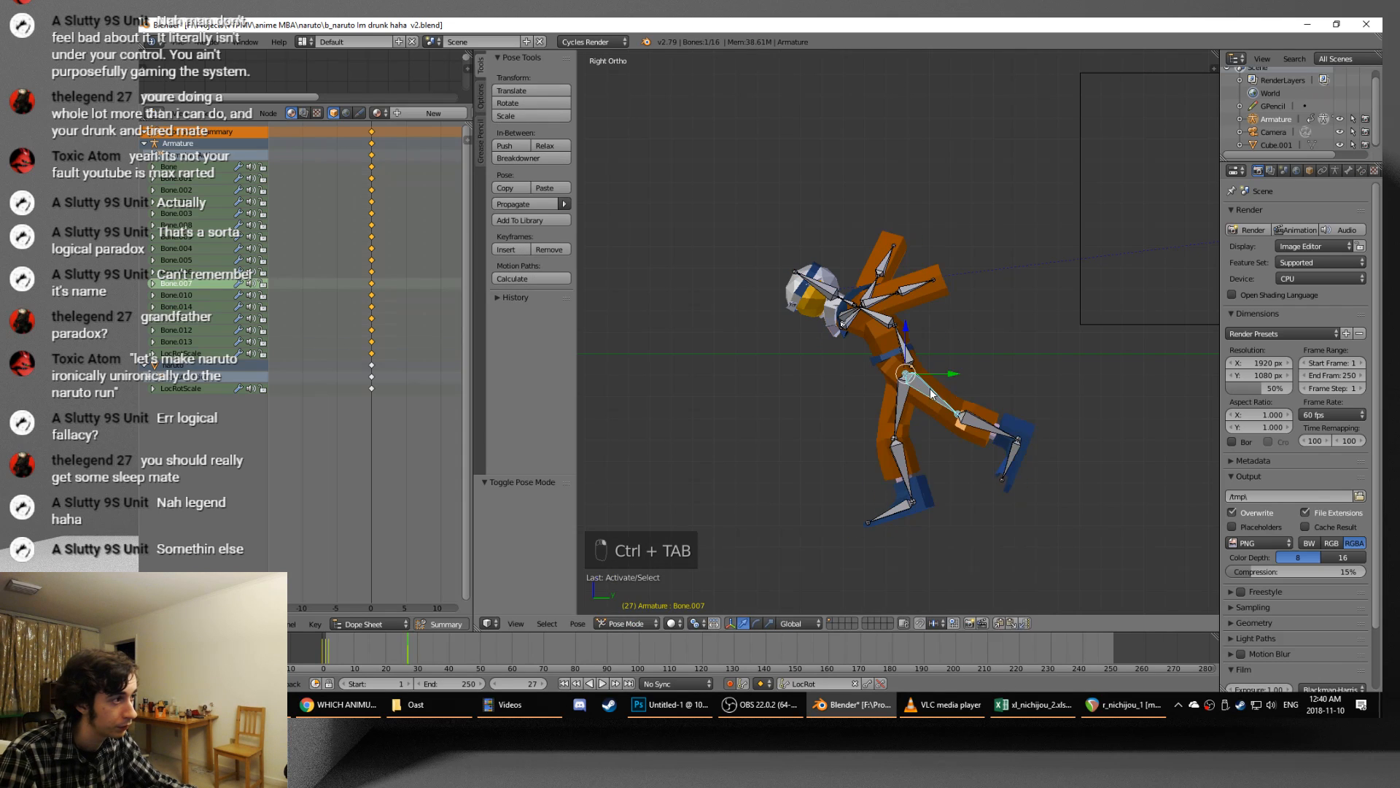
{"action": "key", "text": "r"}
{"action": "left_click", "coordinate": [897, 475]}
{"action": "right_click", "coordinate": [907, 410]}
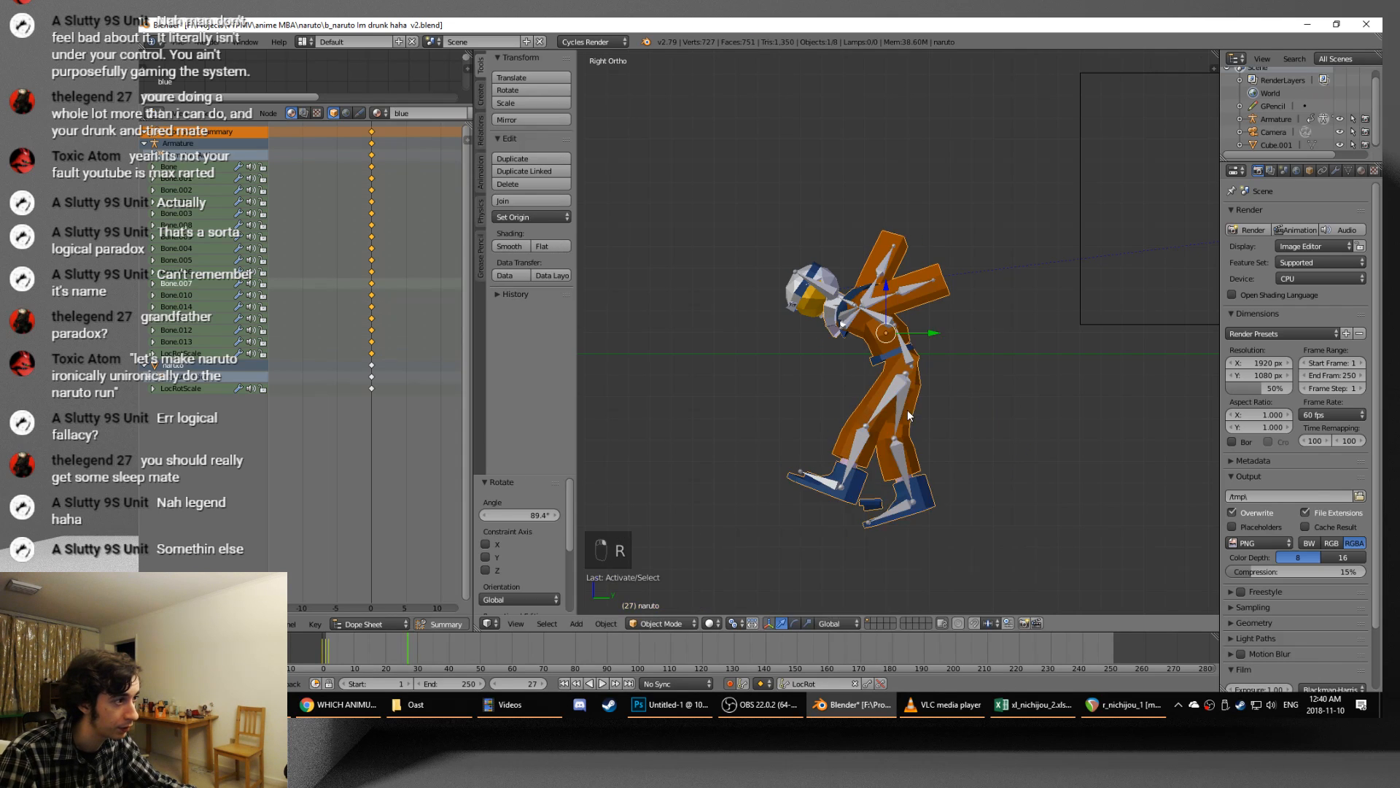
{"action": "key", "text": "r"}
{"action": "right_click", "coordinate": [948, 431]}
{"action": "right_click", "coordinate": [903, 405]}
{"action": "key", "text": "r"}
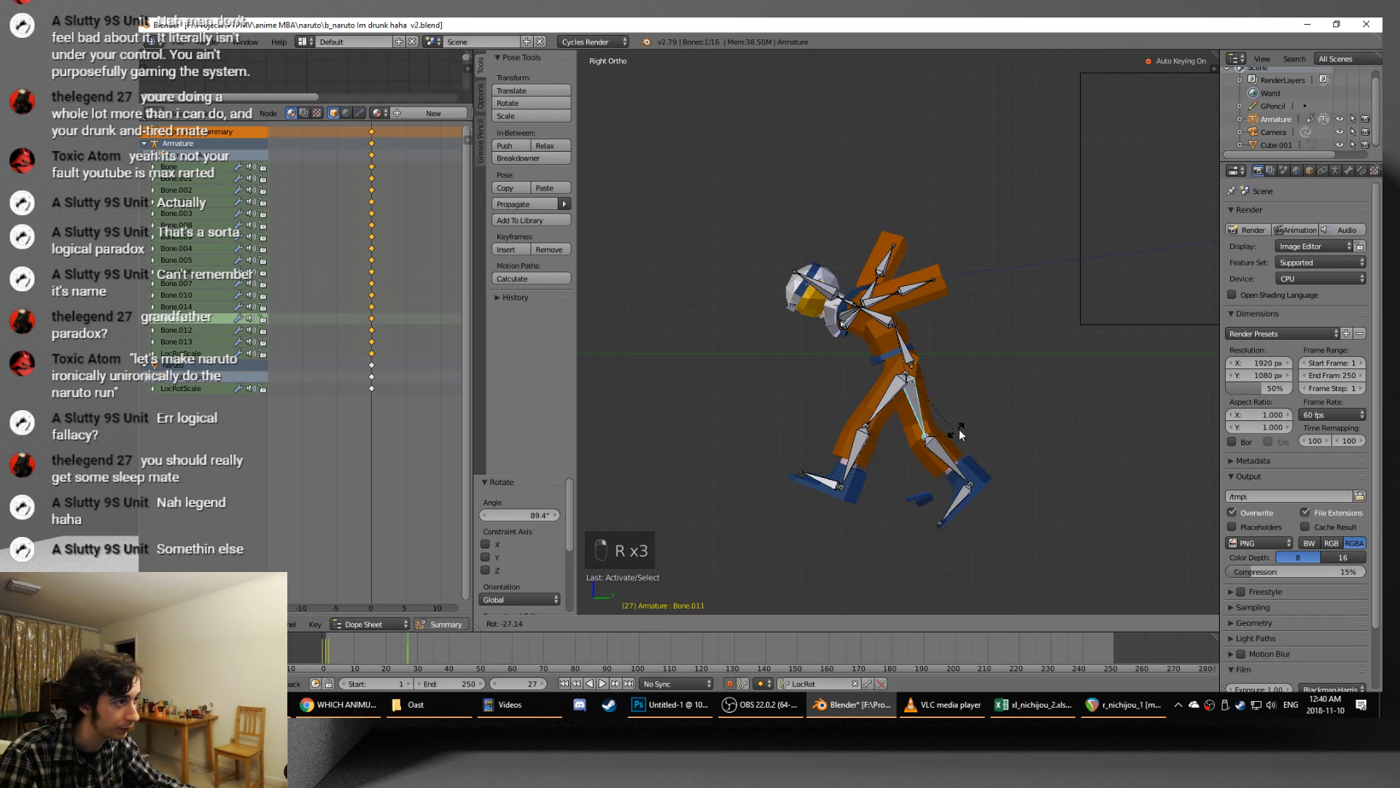
{"action": "left_click", "coordinate": [997, 407]}
{"action": "scroll", "coordinate": [982, 444], "scroll_direction": "up", "scroll_amount": 2}
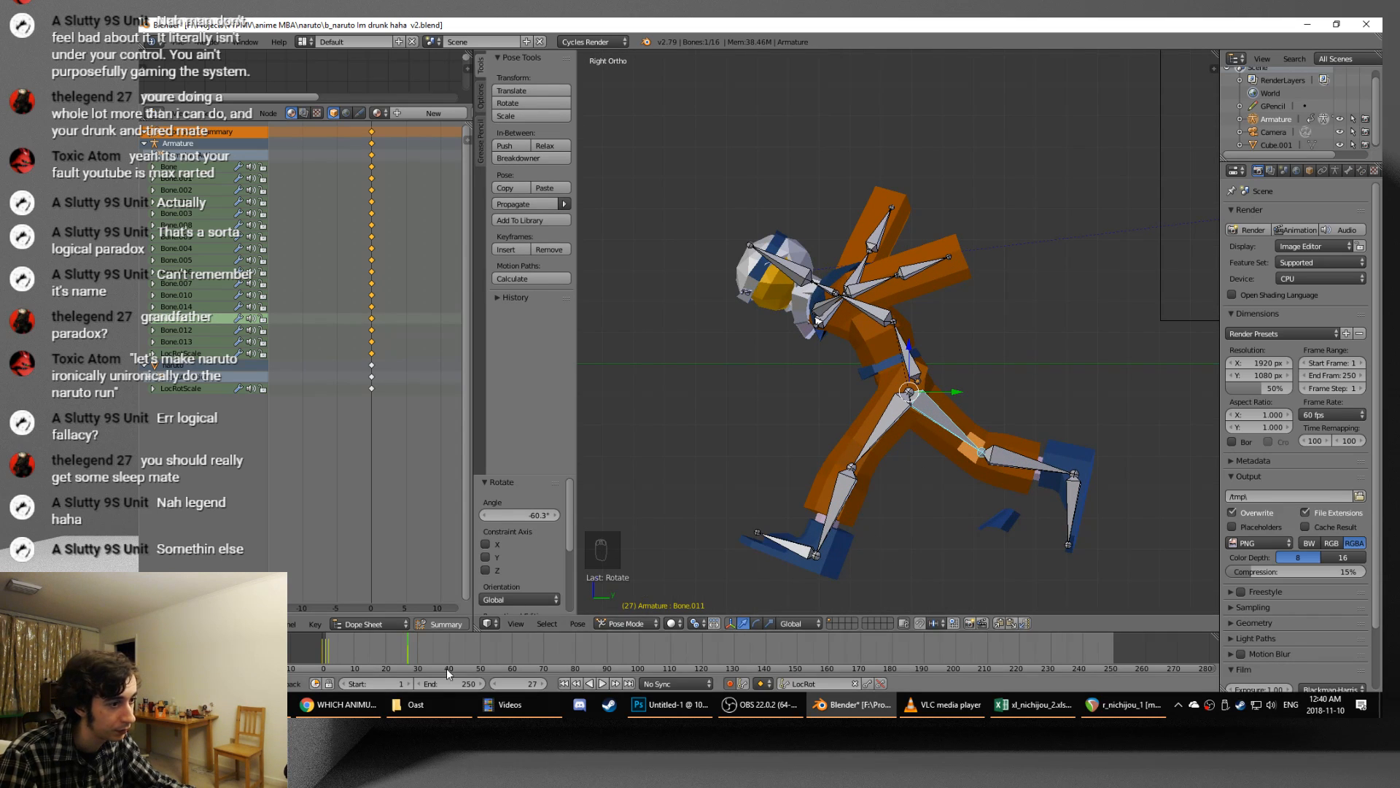
- Play the animation from near its start to check the character's run across the scene
{"action": "mouse_move", "coordinate": [335, 651]}
{"action": "left_mouse_down"}
{"action": "mouse_move", "coordinate": [321, 650]}
{"action": "mouse_move", "coordinate": [333, 649]}
{"action": "left_mouse_up"}
{"action": "scroll", "coordinate": [842, 536], "scroll_direction": "down", "scroll_amount": 6}
{"action": "middle_click_drag", "start_coordinate": [911, 474], "coordinate": [598, 504], "text": "shift"}
{"action": "scroll", "coordinate": [733, 505], "scroll_direction": "down", "scroll_amount": 2}
{"action": "key", "text": "alt+a"}
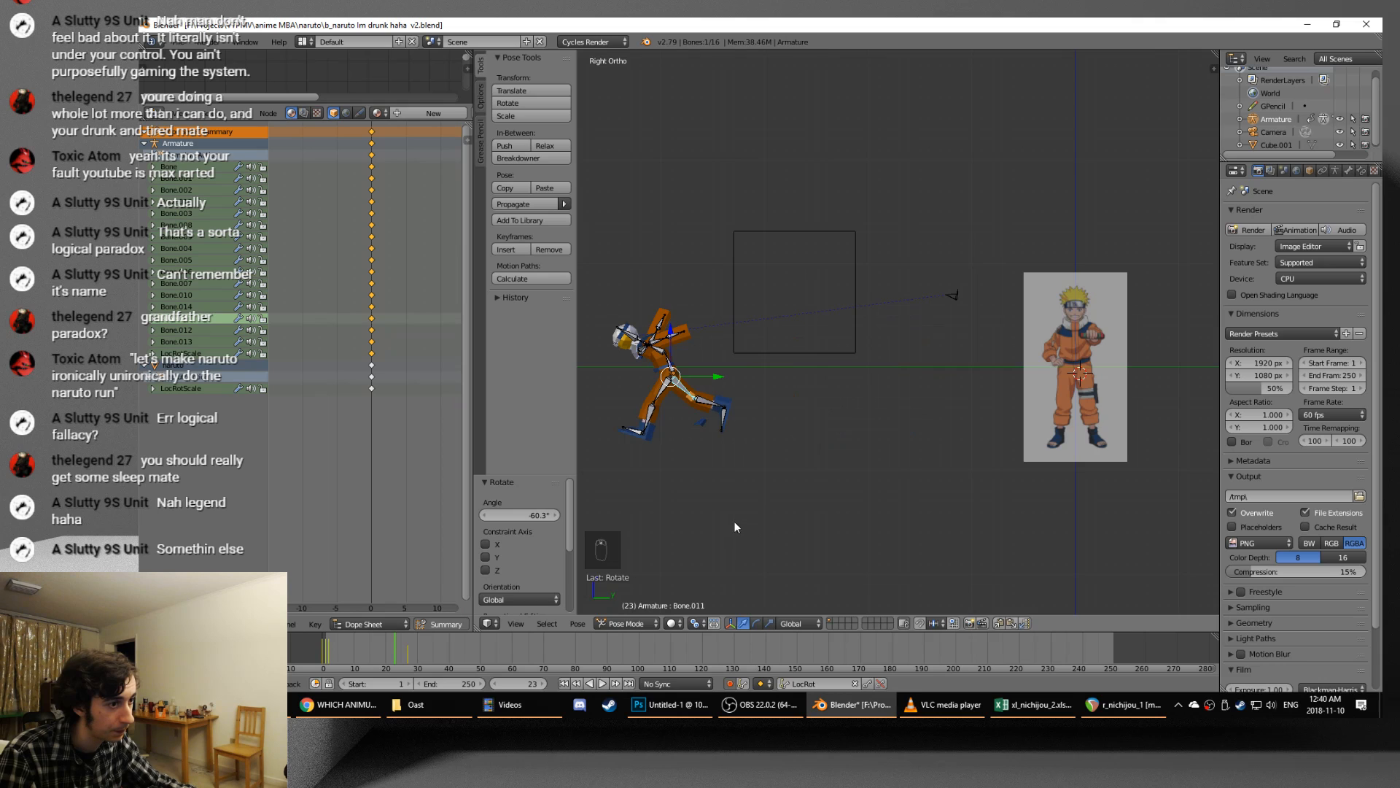
- Play and scrub the run up to frame 27 to examine the leg motion around frame 14
{"action": "middle_click_drag", "start_coordinate": [734, 520], "coordinate": [830, 535], "text": "shift"}
{"action": "key", "text": "alt+a"}
{"action": "scroll", "coordinate": [833, 541], "scroll_direction": "up", "scroll_amount": 2}
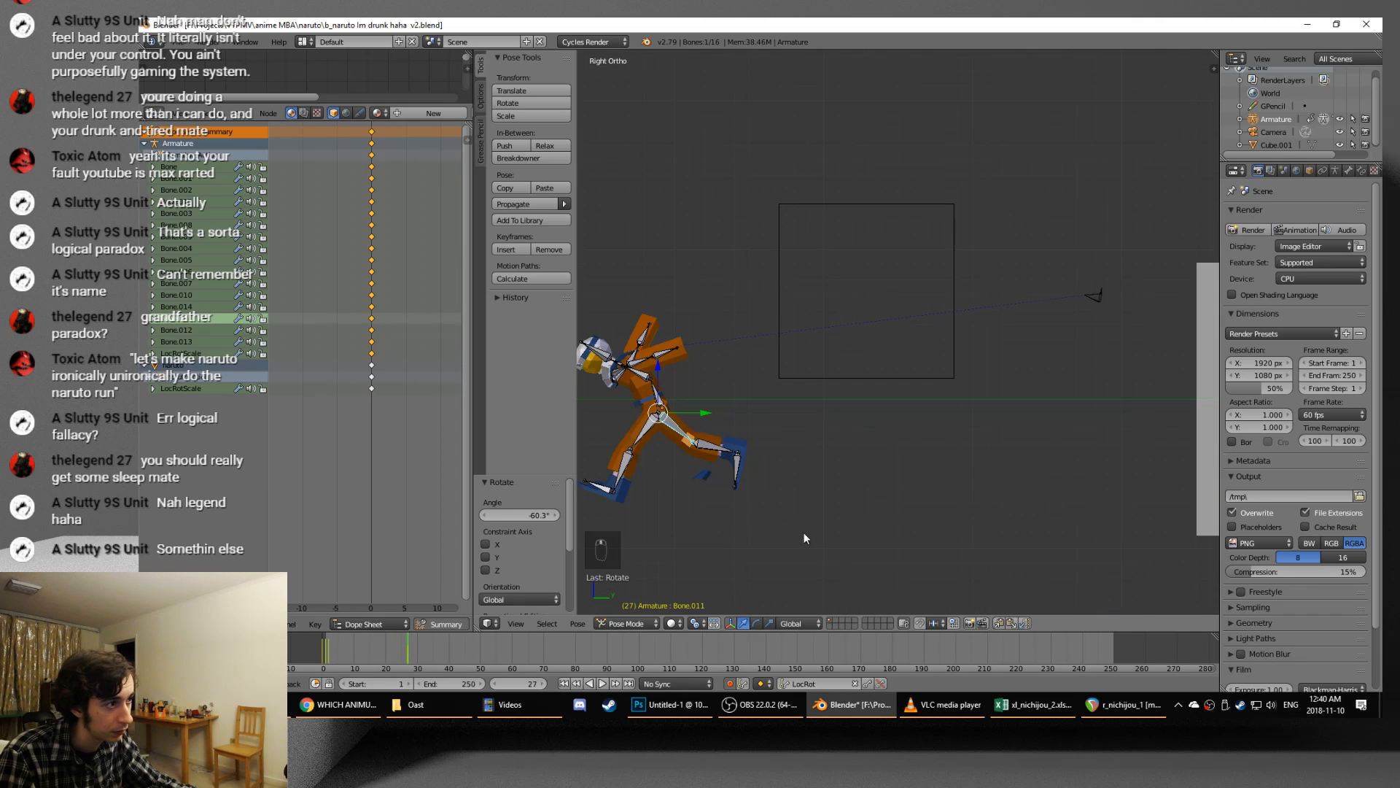
{"action": "left_click_drag", "start_coordinate": [410, 639], "coordinate": [368, 650]}
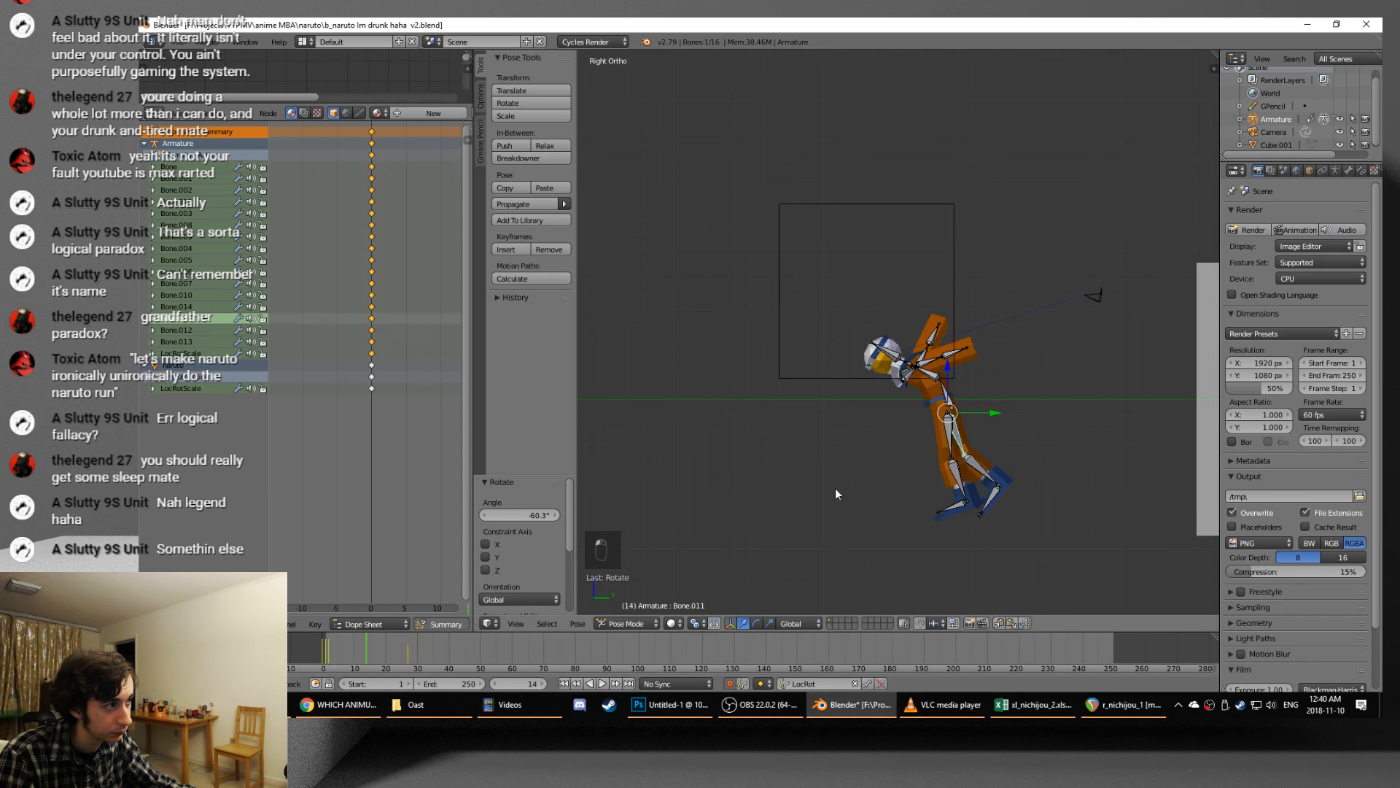
{"action": "scroll", "coordinate": [835, 488], "scroll_direction": "up", "scroll_amount": 4}
{"action": "scroll", "coordinate": [919, 535], "scroll_direction": "down", "scroll_amount": 13, "text": "alt"}
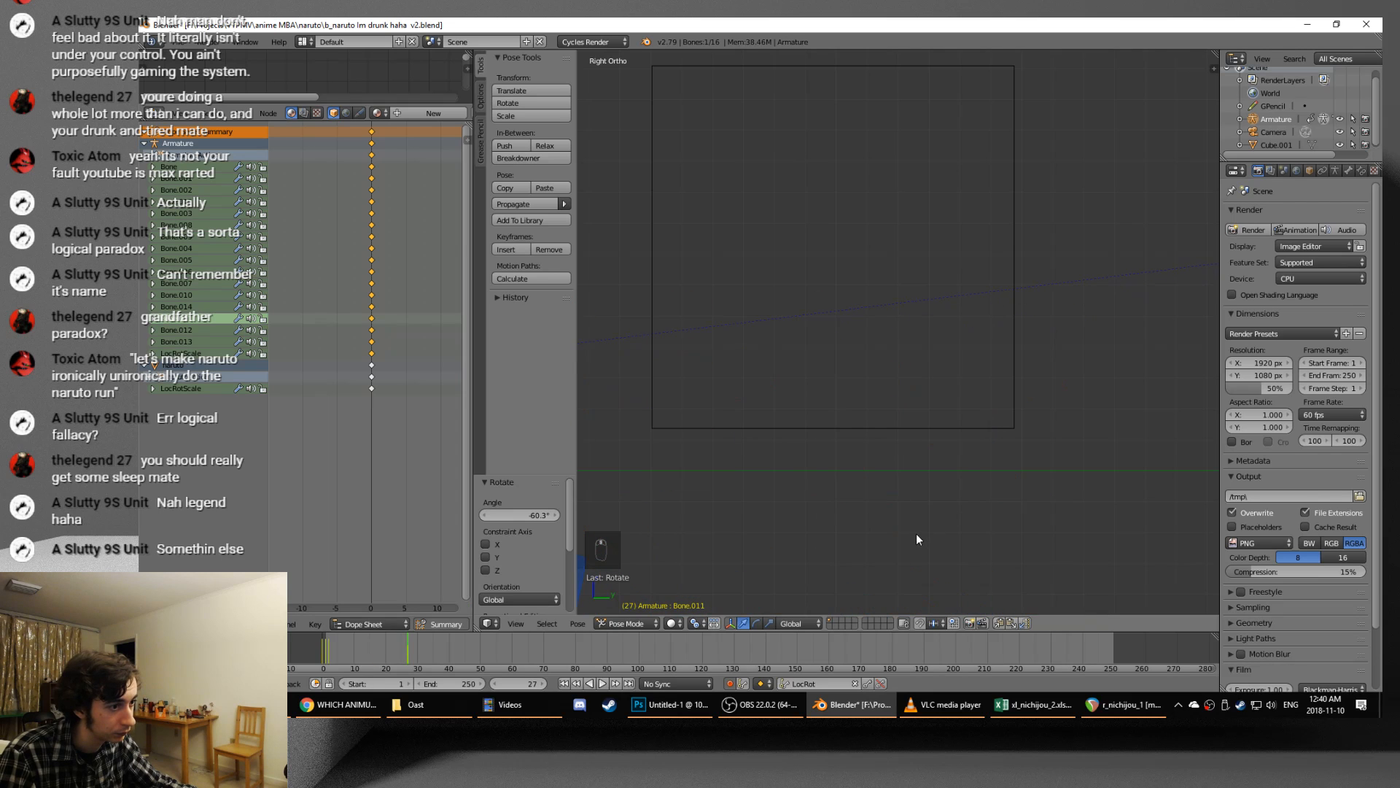
- At frame 14, move the root hip bone straight down along global Z and insert a LocRot keyframe
{"action": "middle_click_drag", "start_coordinate": [831, 538], "coordinate": [1087, 507], "text": "shift"}
{"action": "key", "text": "Right"}
{"action": "key", "text": "Right"}
{"action": "key", "text": "Right"}
{"action": "key", "text": "Right"}
{"action": "key", "text": "Right"}
{"action": "key", "text": "Right"}
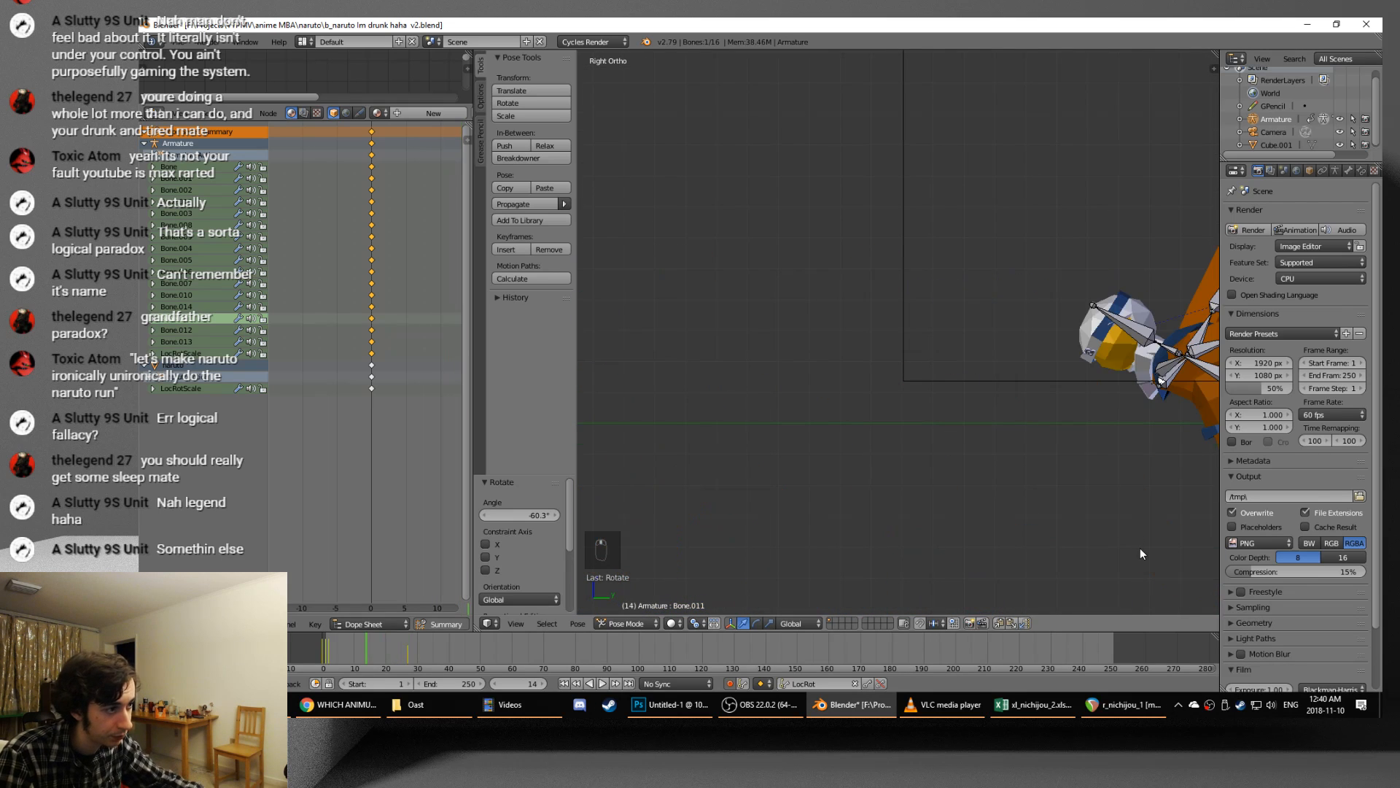
{"action": "middle_click_drag", "start_coordinate": [1194, 470], "coordinate": [876, 355], "text": "shift"}
{"action": "right_click", "coordinate": [939, 316]}
{"action": "key", "text": "g"}
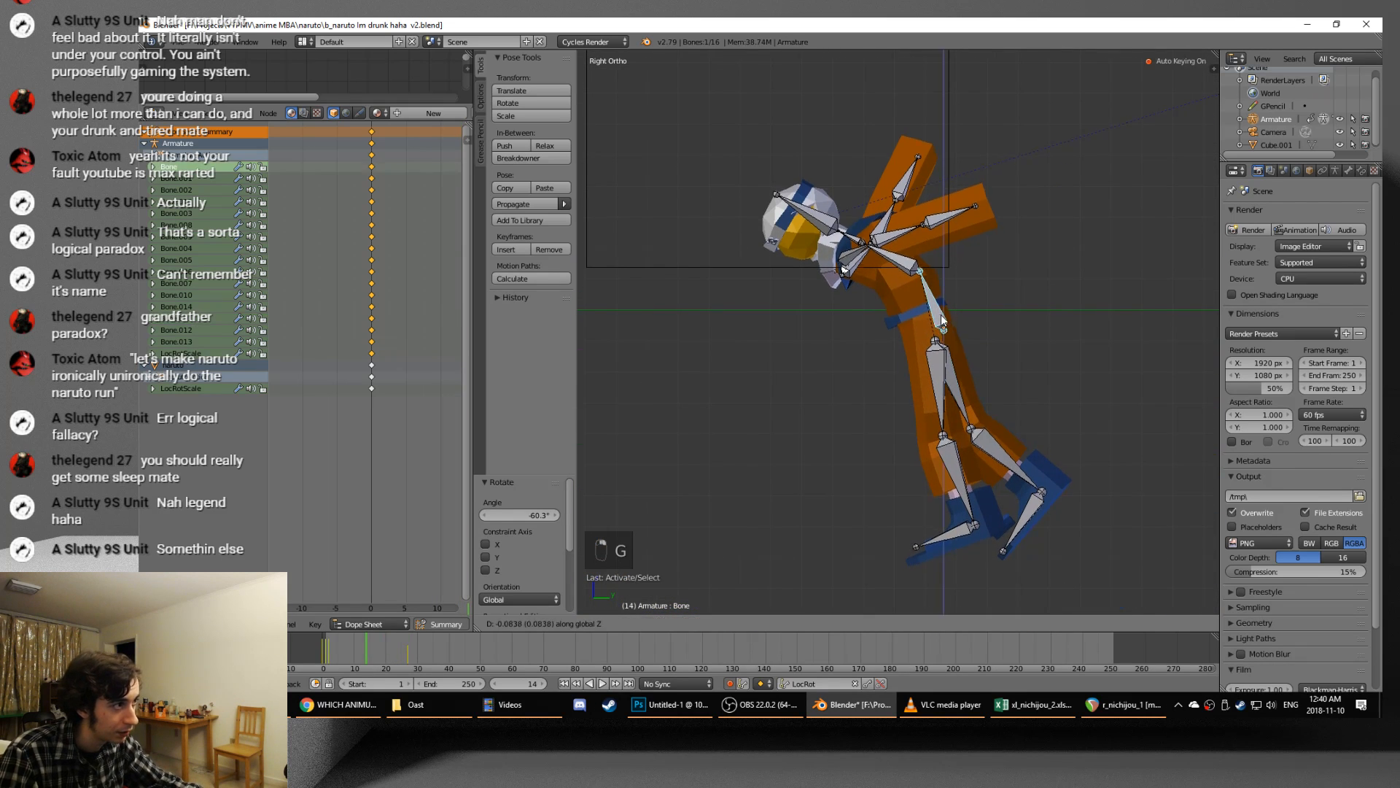
{"action": "left_click", "coordinate": [955, 364]}
{"action": "key", "text": "i"}
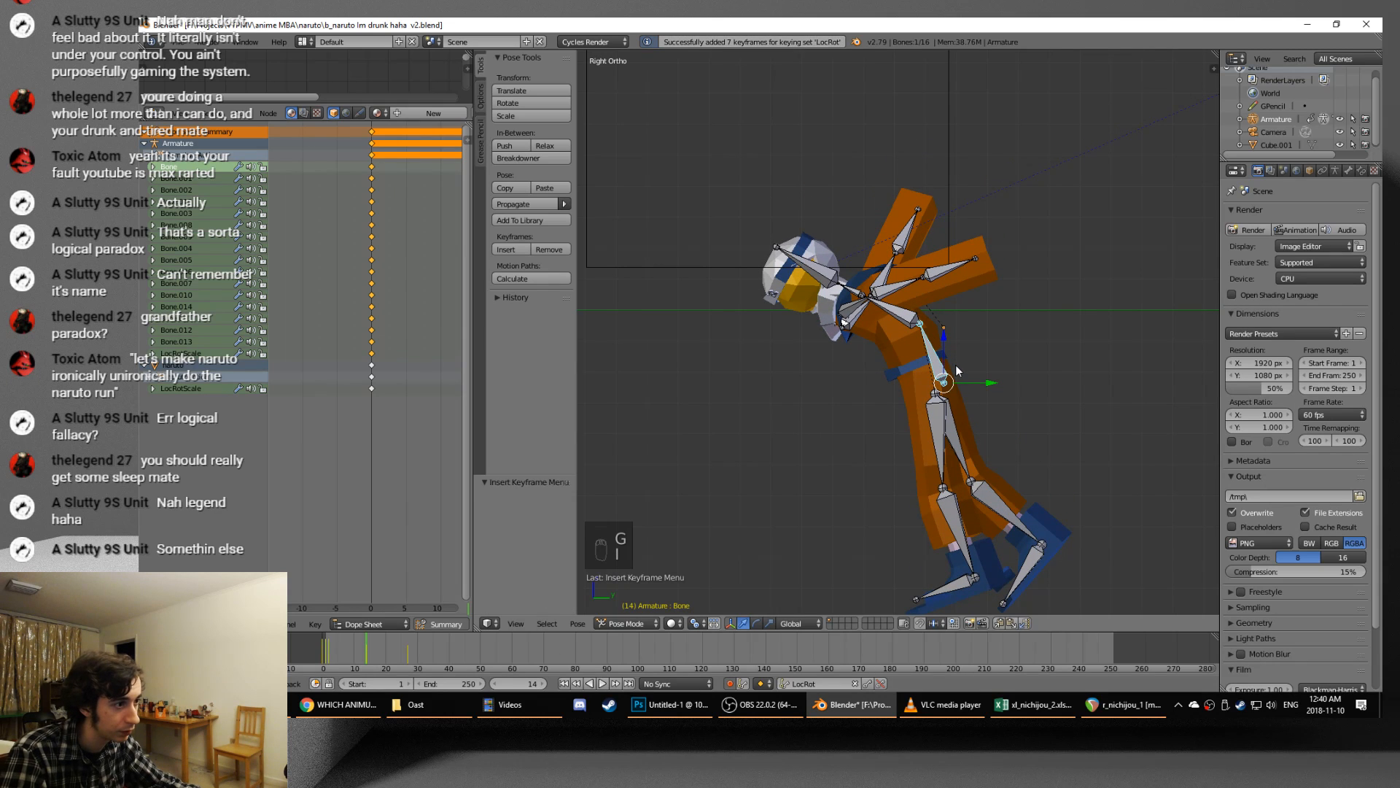
- Scrub the animation back and forth between frames 0 and 27 to check the body's up-and-down motion
{"action": "key", "text": "alt+space"}
{"action": "key", "text": "Down"}
{"action": "key", "text": "Right"}
{"action": "key", "text": "Right"}
{"action": "key", "text": "Right"}
{"action": "key", "text": "Right"}
{"action": "key", "text": "Right"}
{"action": "key", "text": "Right"}
{"action": "key", "text": "Right"}
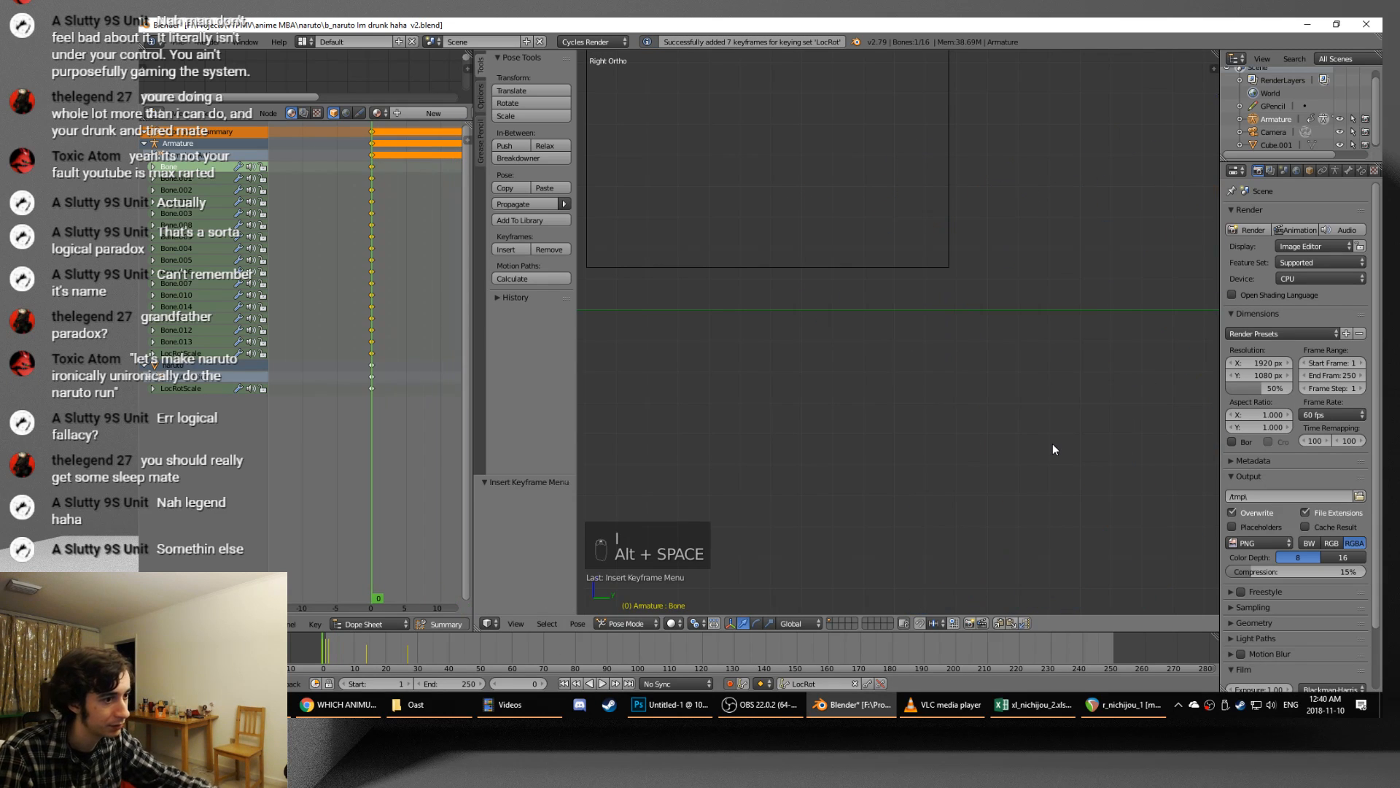
{"action": "scroll", "coordinate": [1061, 437], "scroll_direction": "down", "scroll_amount": 11, "text": "alt"}
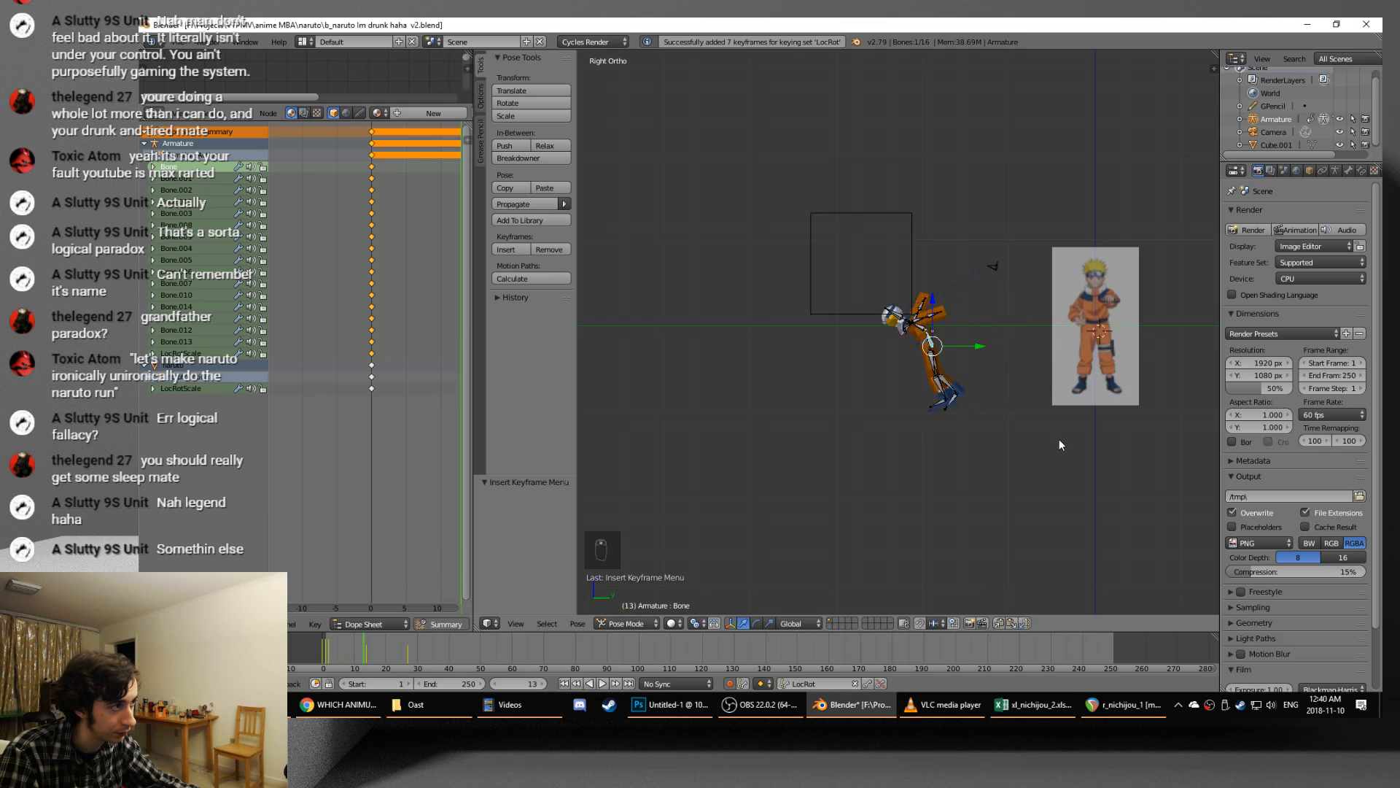
{"action": "scroll", "coordinate": [1035, 465], "scroll_direction": "up", "scroll_amount": 17, "text": "alt"}
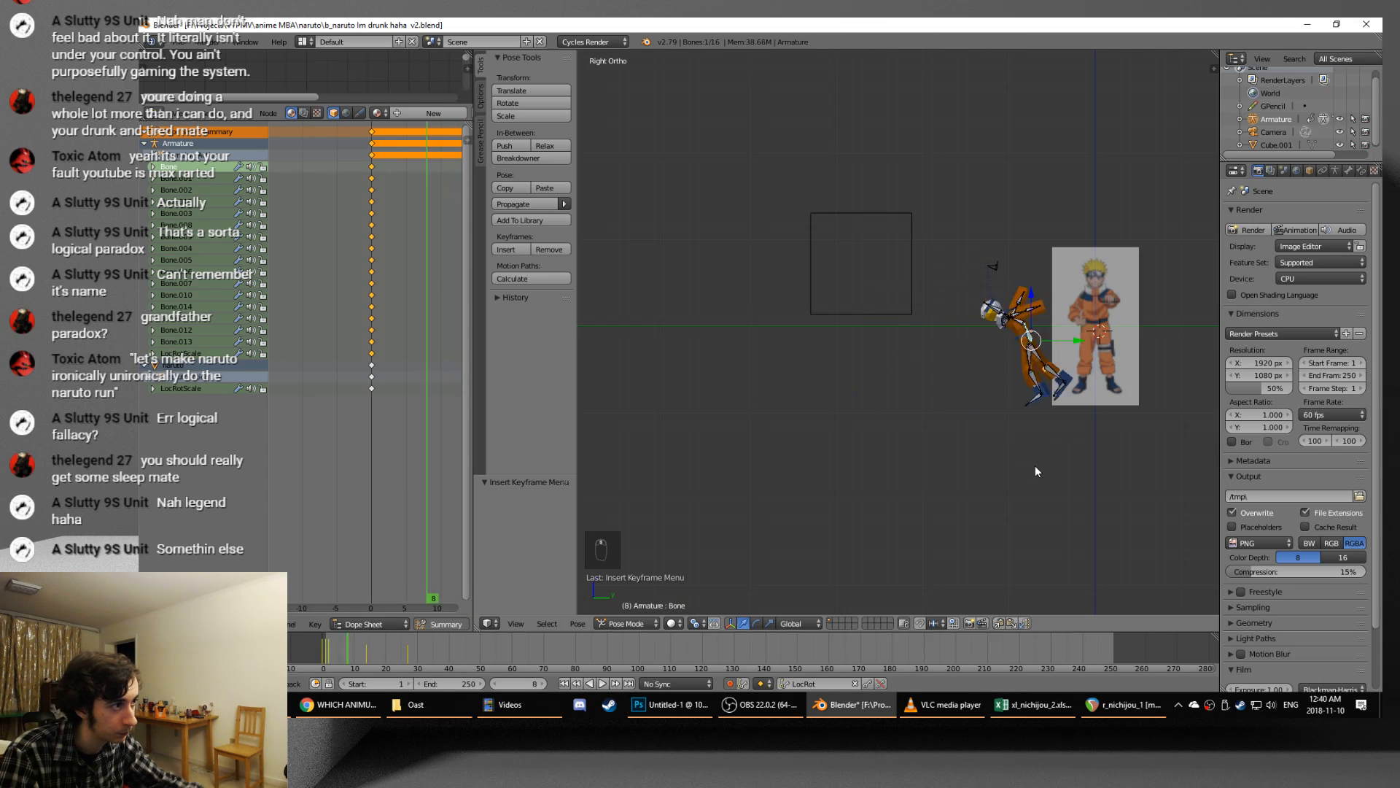
{"action": "scroll", "coordinate": [1035, 466], "scroll_direction": "down", "scroll_amount": 9, "text": "alt"}
{"action": "scroll", "coordinate": [1035, 466], "scroll_direction": "down", "scroll_amount": 11, "text": "alt"}
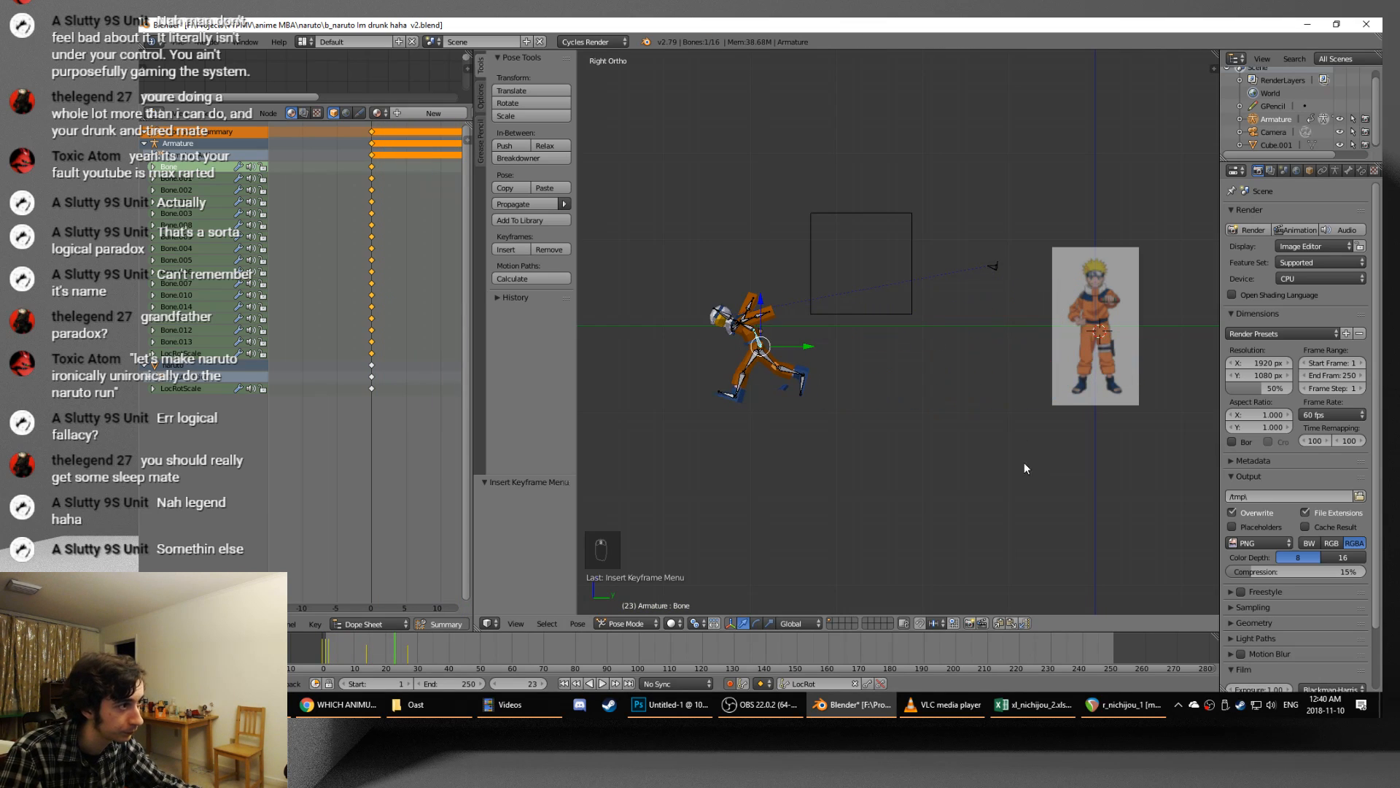
{"action": "scroll", "coordinate": [818, 423], "scroll_direction": "down", "scroll_amount": 4, "text": "alt"}
- At frame 27, rotate the rear foot bone about -101° and the front foot bone about -19.1°
{"action": "scroll", "coordinate": [799, 417], "scroll_direction": "up", "scroll_amount": 6}
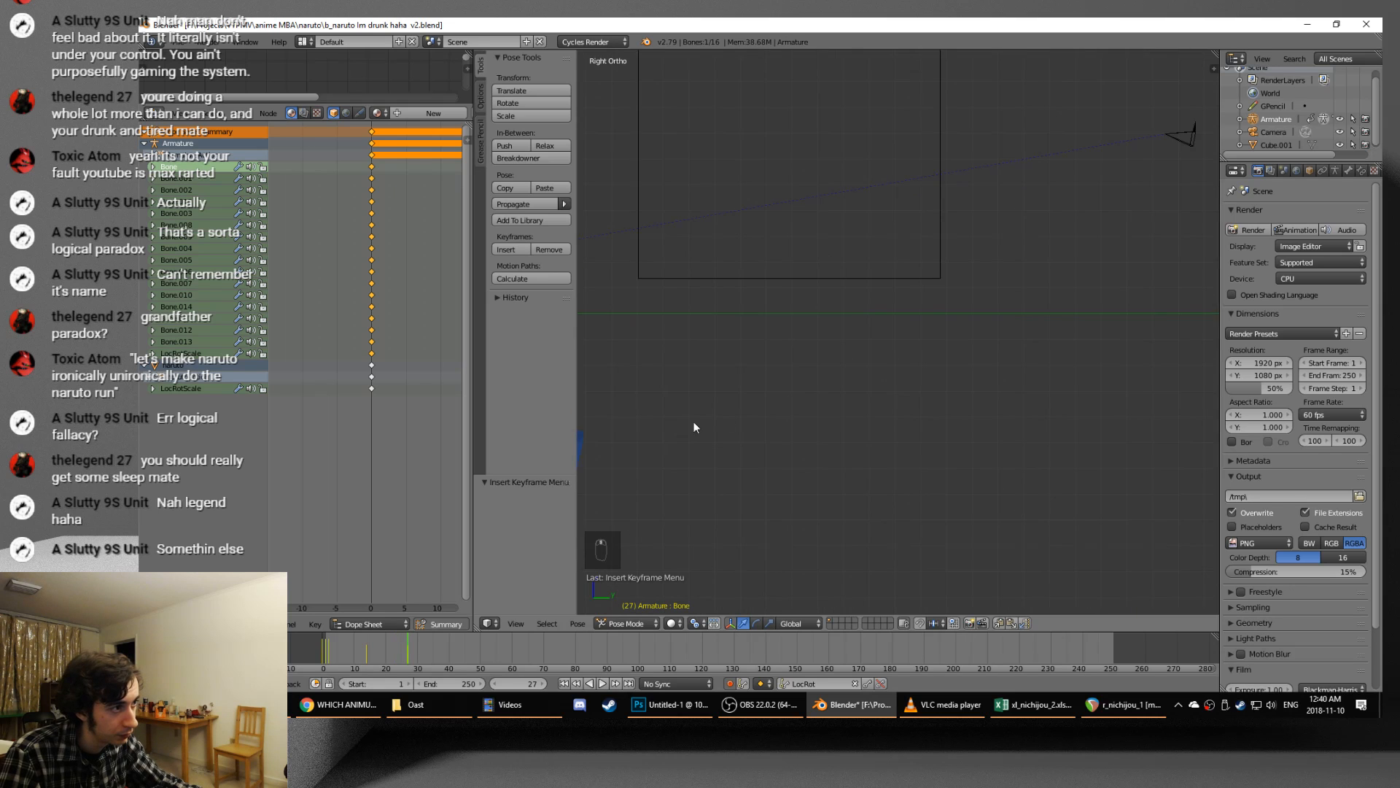
{"action": "scroll", "coordinate": [694, 422], "scroll_direction": "down", "scroll_amount": 3}
{"action": "middle_click_drag", "start_coordinate": [734, 426], "coordinate": [868, 409], "text": "shift"}
{"action": "scroll", "coordinate": [821, 422], "scroll_direction": "up", "scroll_amount": 5}
{"action": "right_click", "coordinate": [794, 438]}
{"action": "key", "text": "r"}
{"action": "left_click", "coordinate": [817, 396]}
{"action": "right_click", "coordinate": [660, 462]}
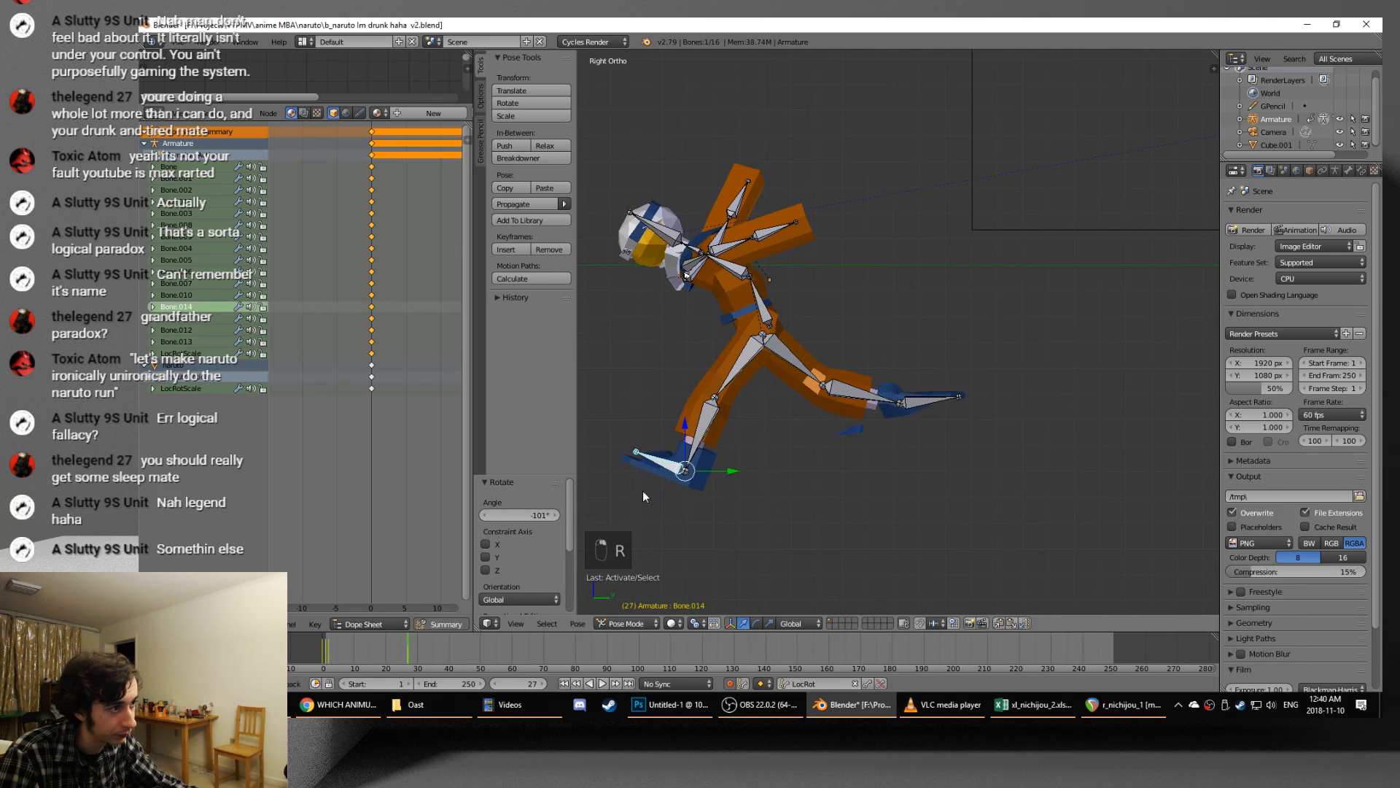
{"action": "key", "text": "r"}
{"action": "left_click", "coordinate": [642, 514]}
- At frame 0, clear the pose rotation of both foot bones
{"action": "key", "text": "Home"}
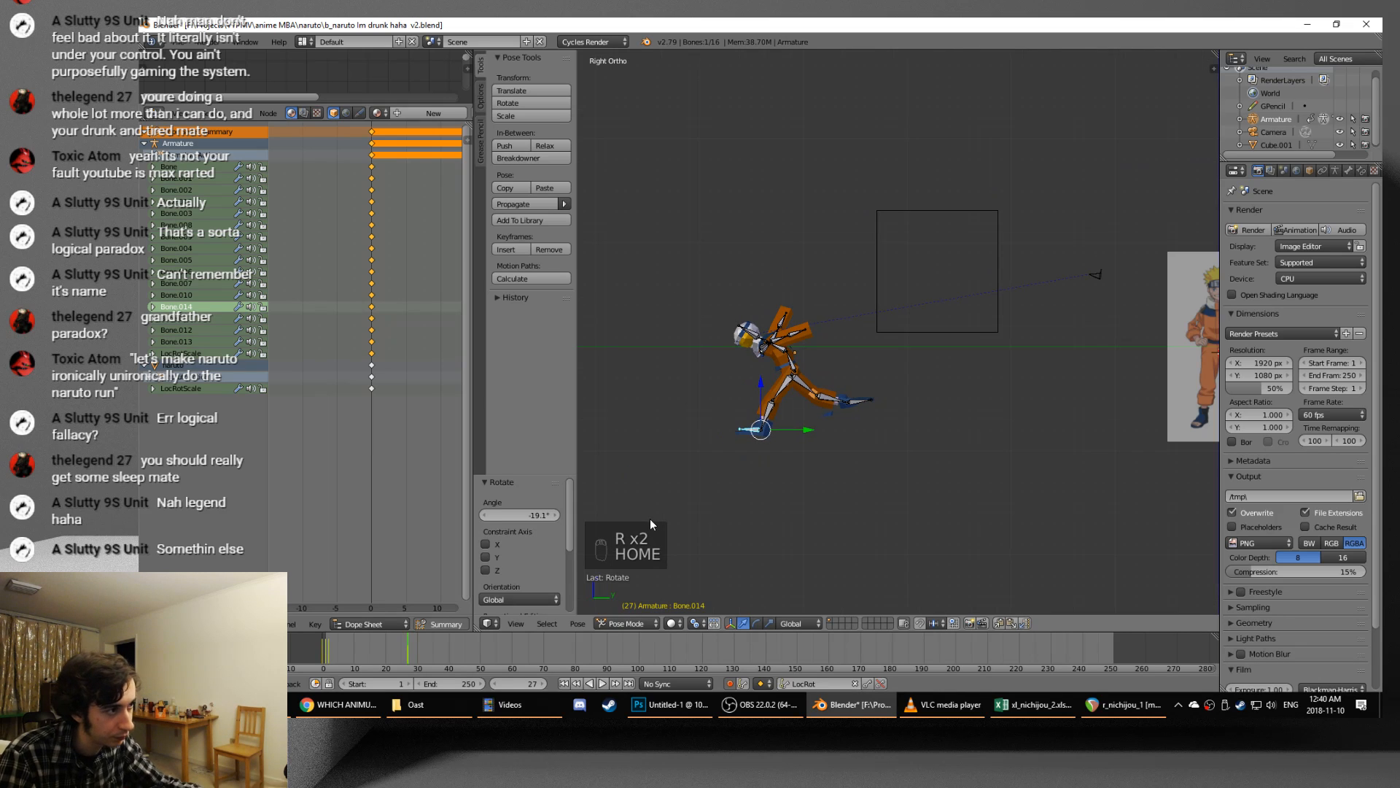
{"action": "scroll", "coordinate": [642, 519], "scroll_direction": "up", "scroll_amount": 20, "text": "alt"}
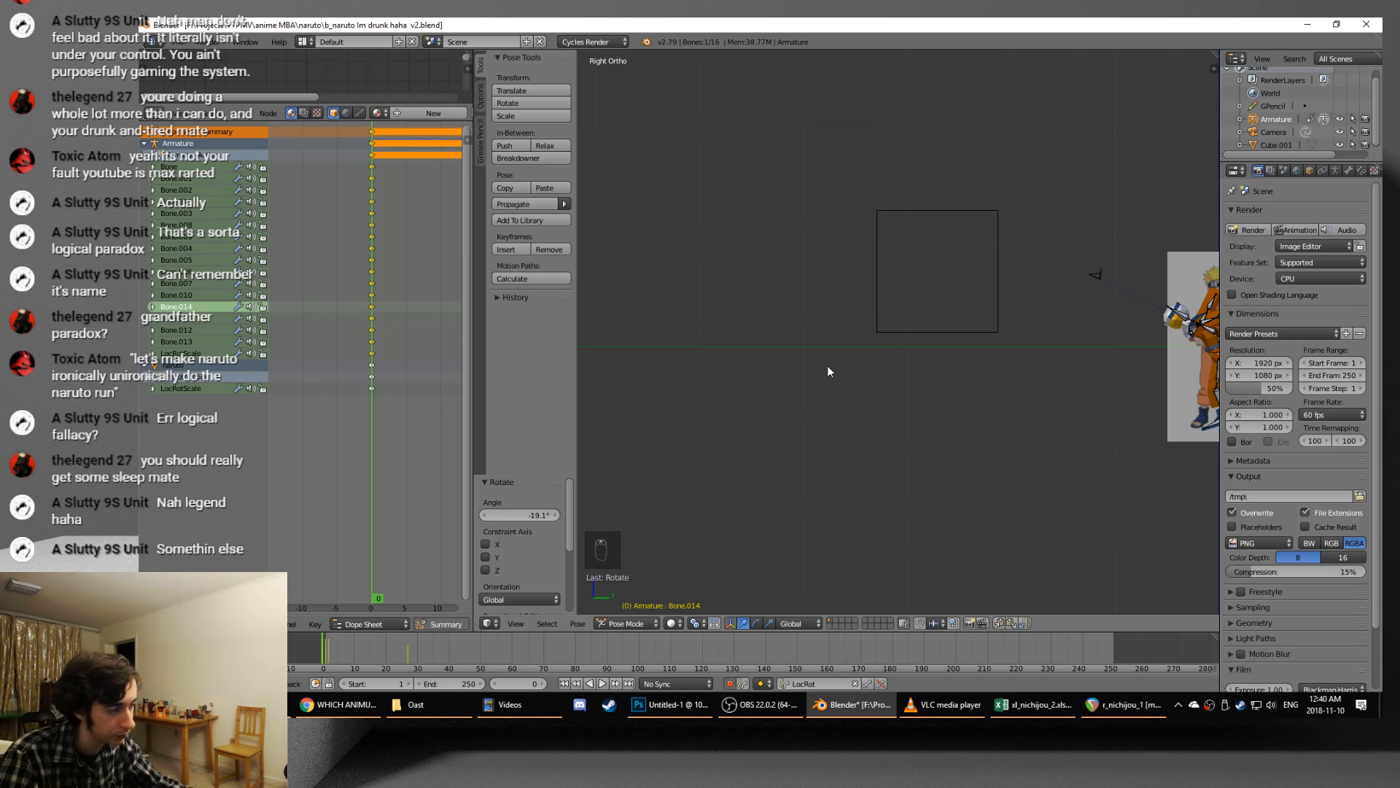
{"action": "key", "text": "KP_Decimal"}
{"action": "key", "text": "alt+r"}
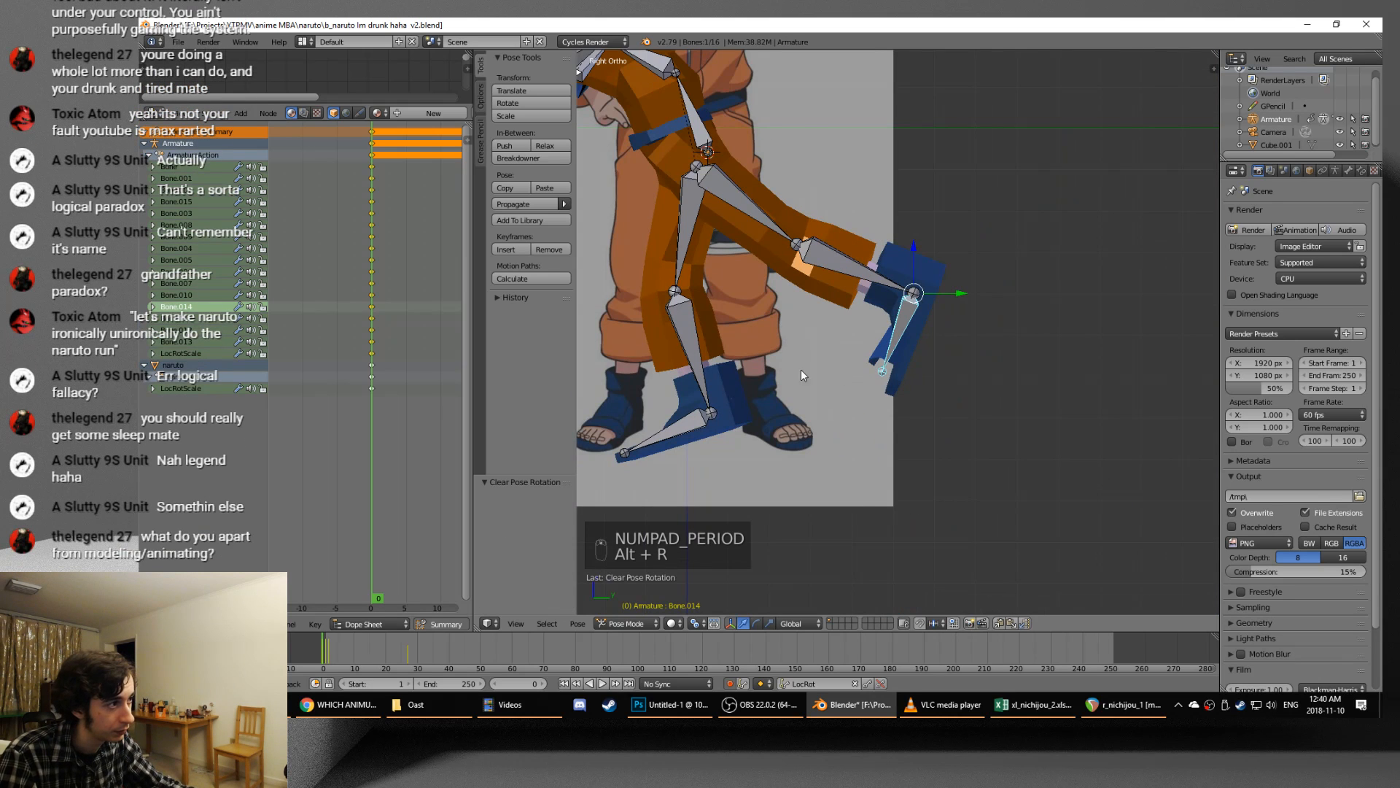
{"action": "right_click", "coordinate": [690, 423]}
{"action": "key", "text": "alt+r"}
- Scrub the animation forward to frame 27 to check the foot movement
{"action": "scroll", "coordinate": [779, 444], "scroll_direction": "down", "scroll_amount": 7, "text": "alt"}
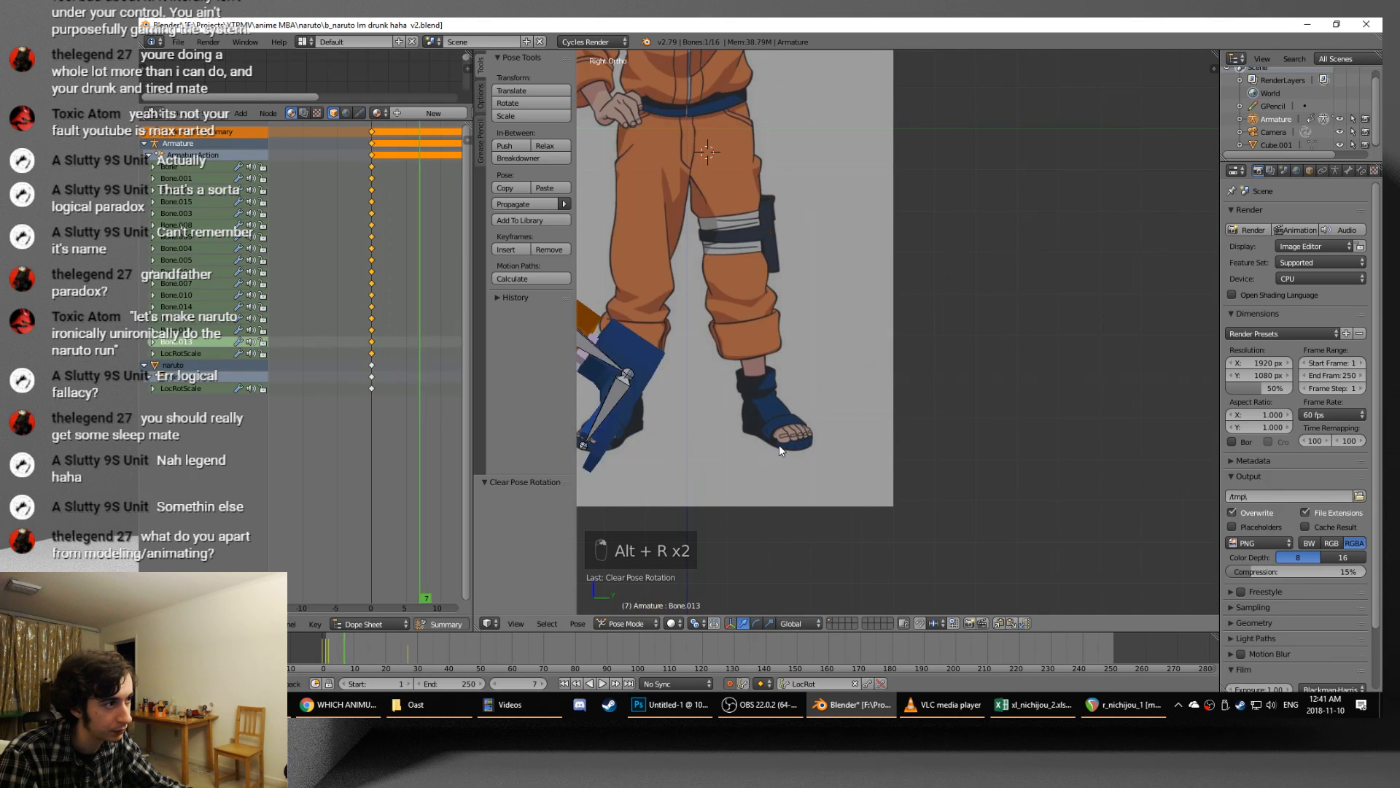
{"action": "scroll", "coordinate": [779, 445], "scroll_direction": "down", "scroll_amount": 2, "text": "alt"}
{"action": "scroll", "coordinate": [779, 446], "scroll_direction": "down", "scroll_amount": 10}
{"action": "middle_click_drag", "start_coordinate": [779, 446], "coordinate": [985, 448], "text": "shift"}
{"action": "scroll", "coordinate": [954, 445], "scroll_direction": "down", "scroll_amount": 17, "text": "alt"}
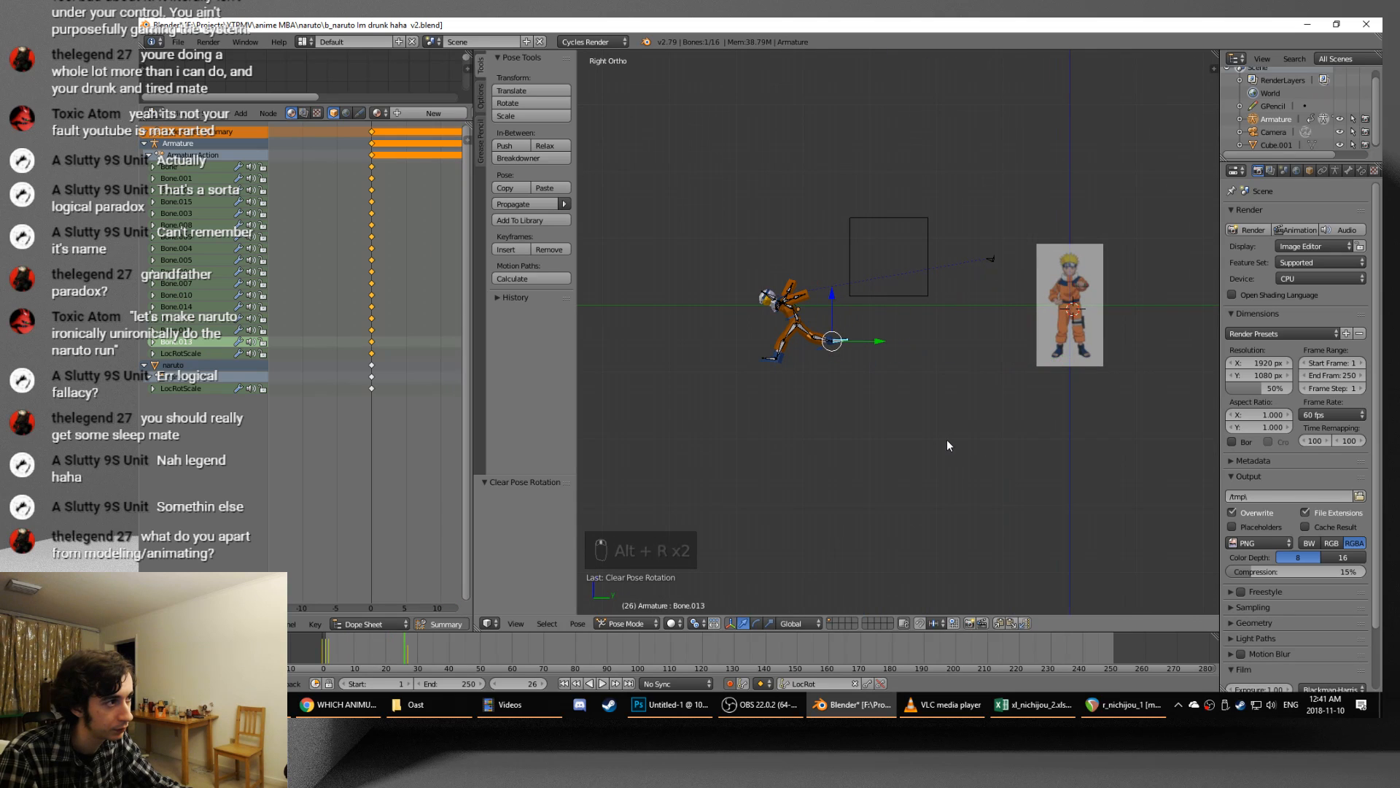
{"action": "scroll", "coordinate": [899, 448], "scroll_direction": "down", "scroll_amount": 1, "text": "alt"}
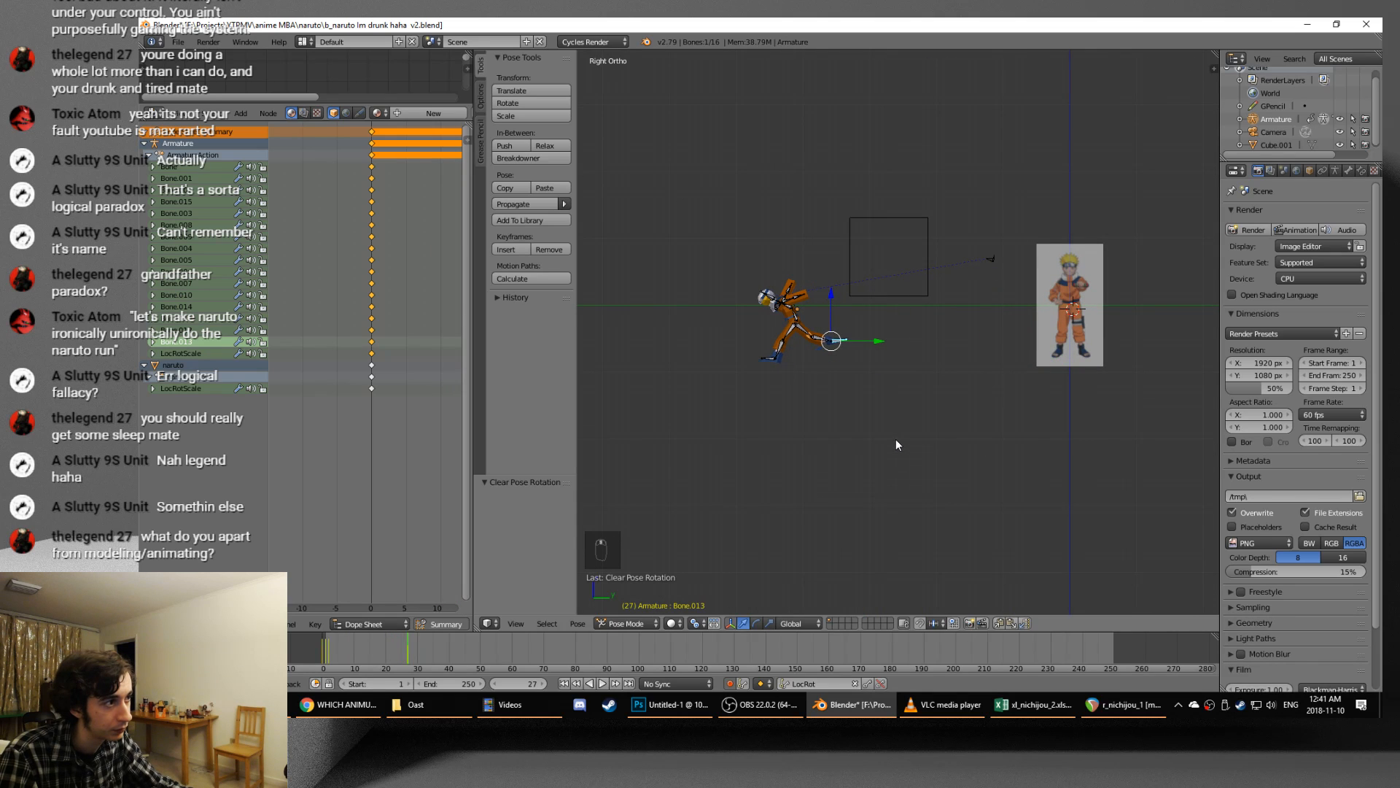
{"action": "middle_click_drag", "start_coordinate": [794, 433], "coordinate": [845, 436], "text": "shift"}
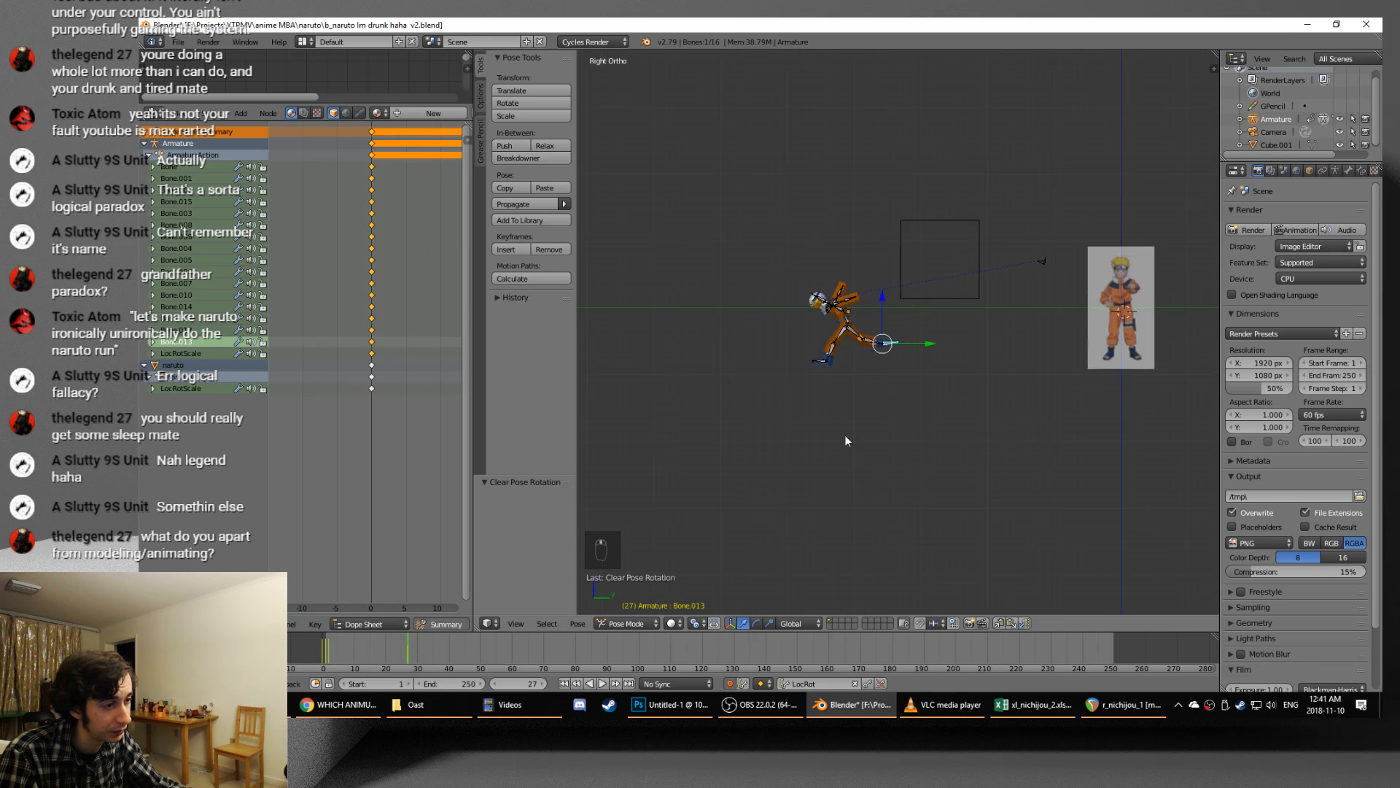
- At frame 50, rotate the front thigh bone about -34.6° so the leg stands under the hips
{"action": "left_click", "coordinate": [480, 646]}
{"action": "scroll", "coordinate": [775, 452], "scroll_direction": "up", "scroll_amount": 6}
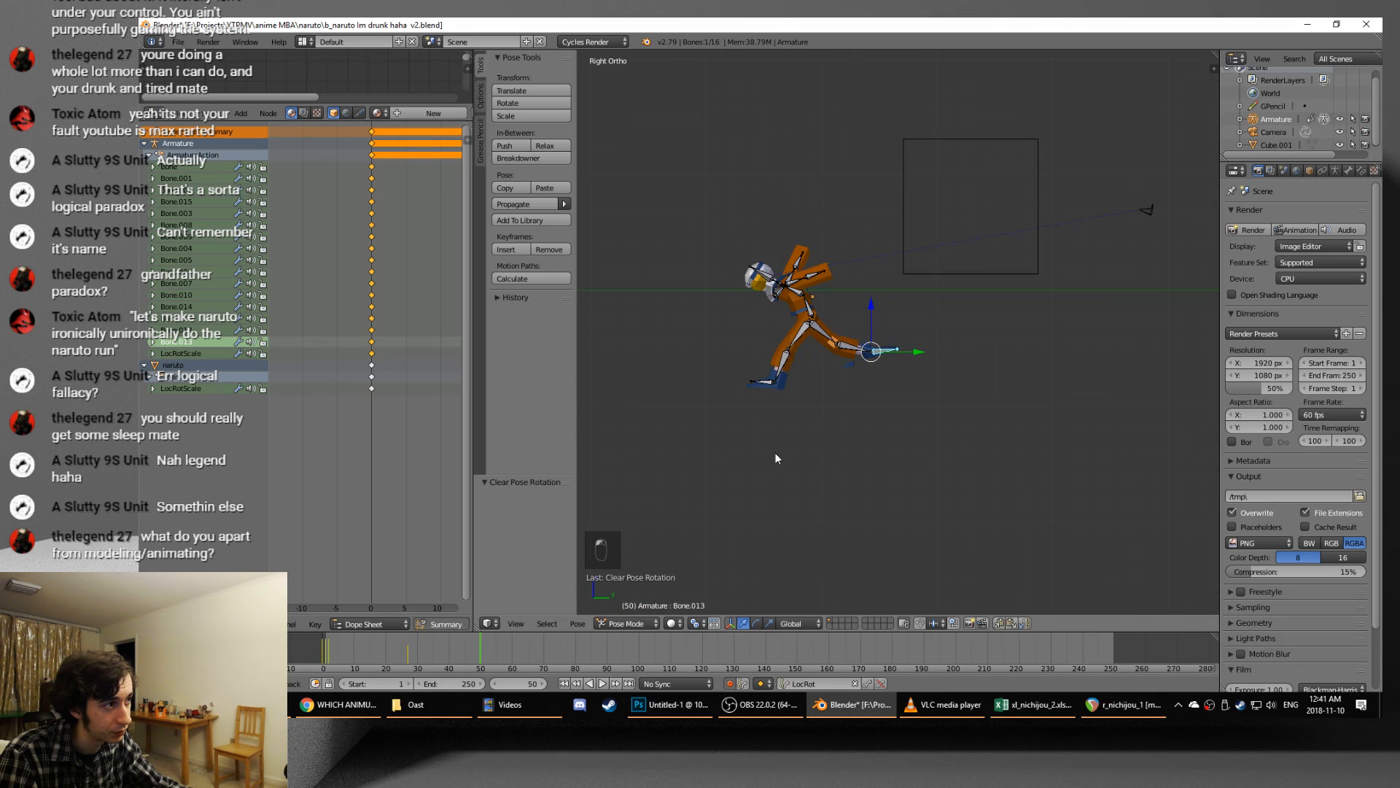
{"action": "right_click", "coordinate": [724, 343]}
{"action": "key", "text": "r"}
{"action": "left_click", "coordinate": [741, 439]}
- Clear the rotation of both foot bones at frame 50 and swing the rear thigh about 71.7° forward
{"action": "right_click", "coordinate": [736, 439]}
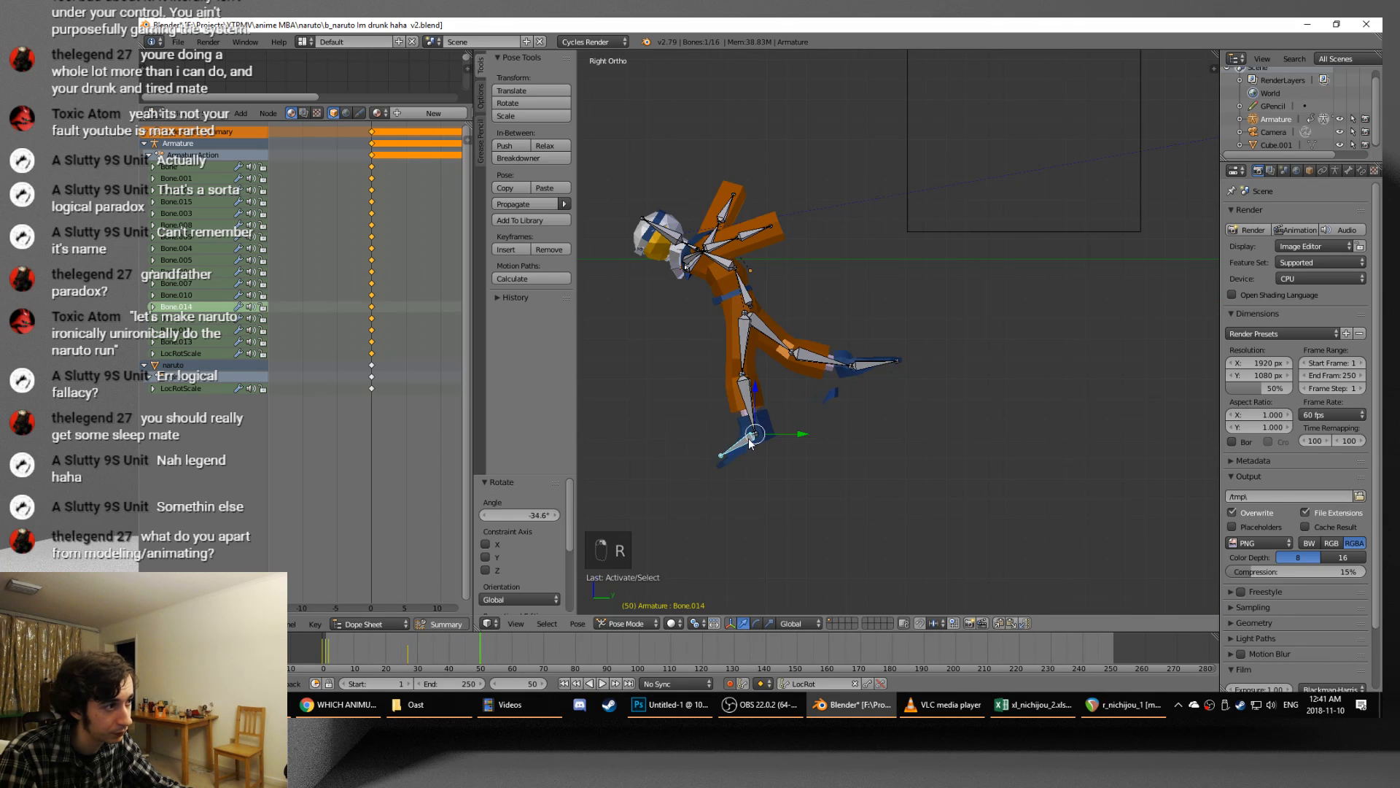
{"action": "key", "text": "alt+r"}
{"action": "right_click", "coordinate": [857, 357]}
{"action": "key", "text": "alt+r"}
{"action": "key", "text": "r"}
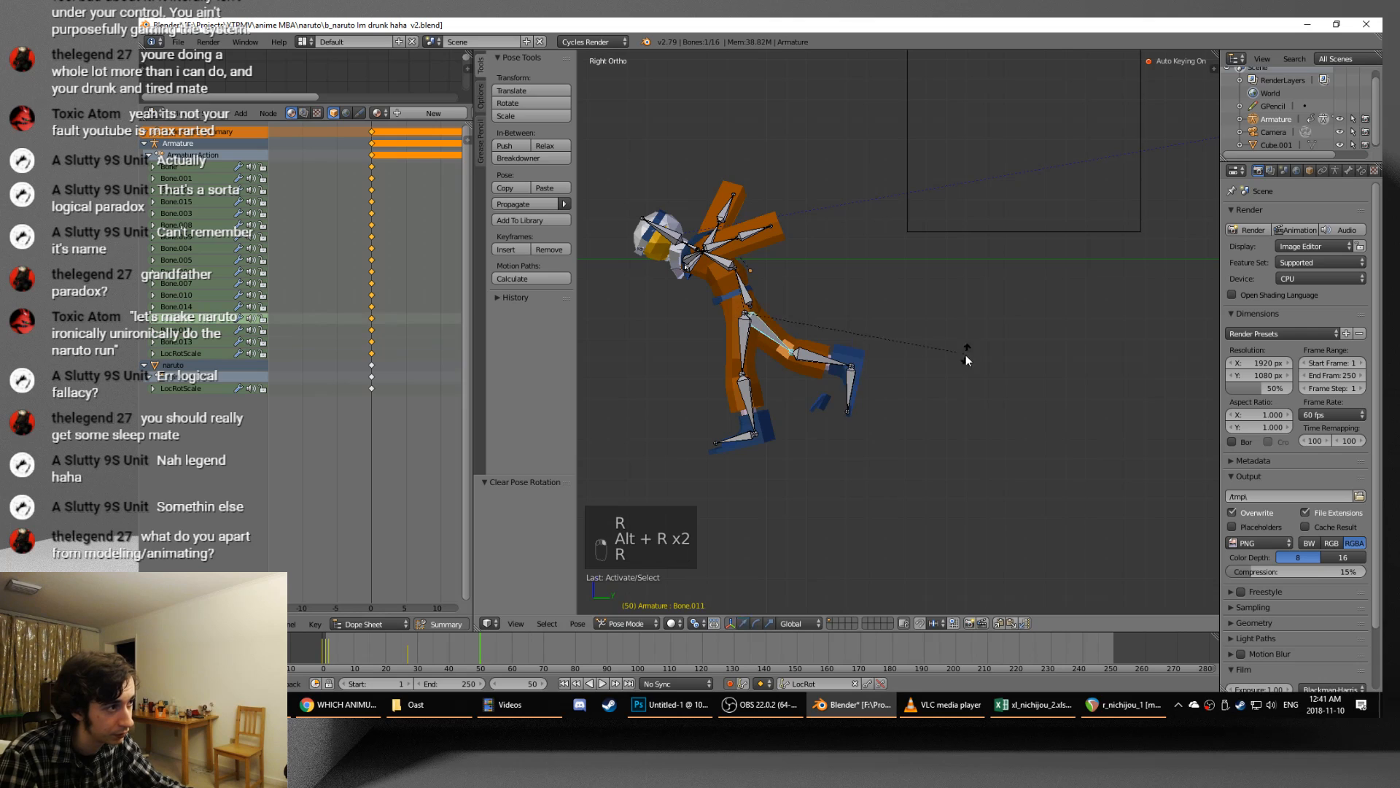
{"action": "left_click", "coordinate": [775, 469]}
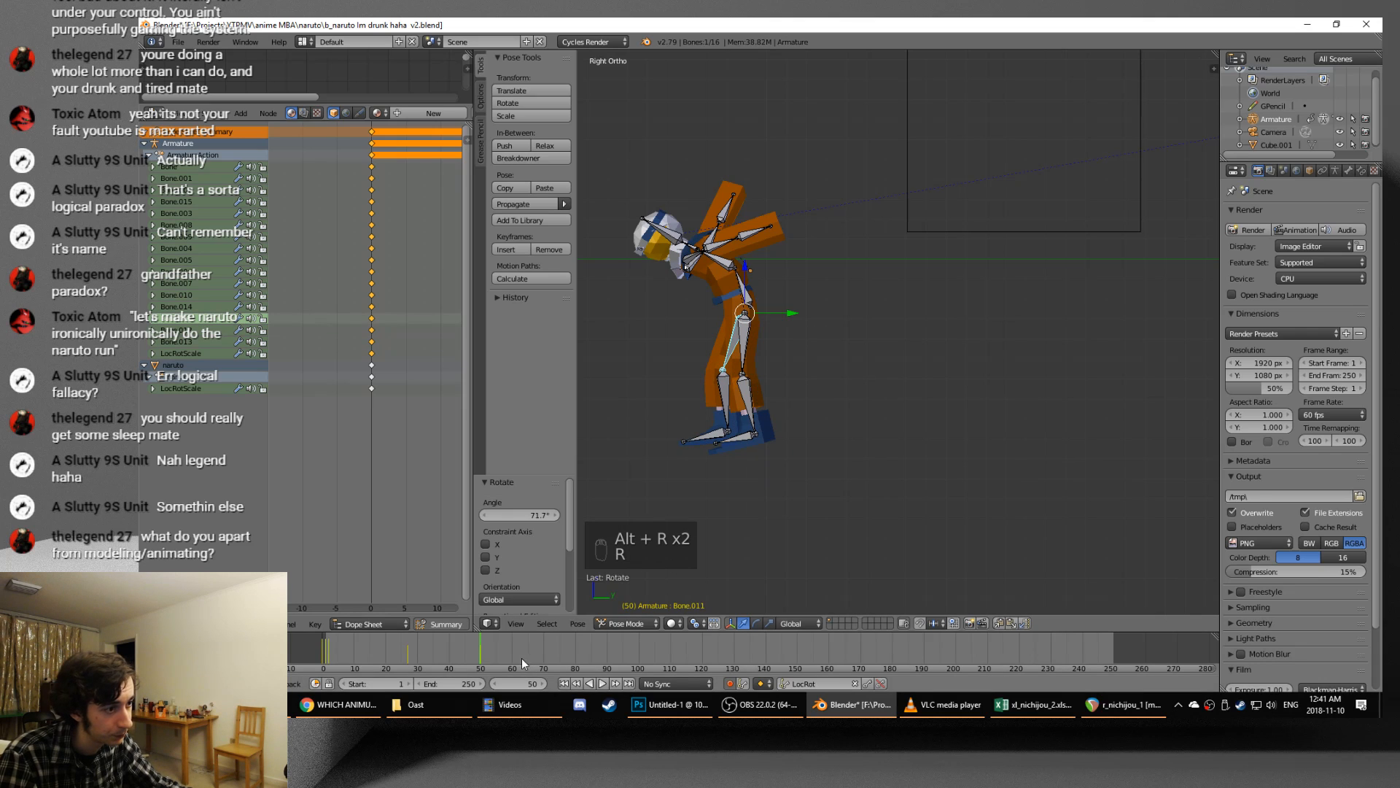
- At frame 75, spread the legs by rotating the front thigh about 62.3°, the other thigh backward and its foot about -55.8°
{"action": "left_click_drag", "start_coordinate": [522, 658], "coordinate": [559, 650]}
{"action": "key", "text": "r"}
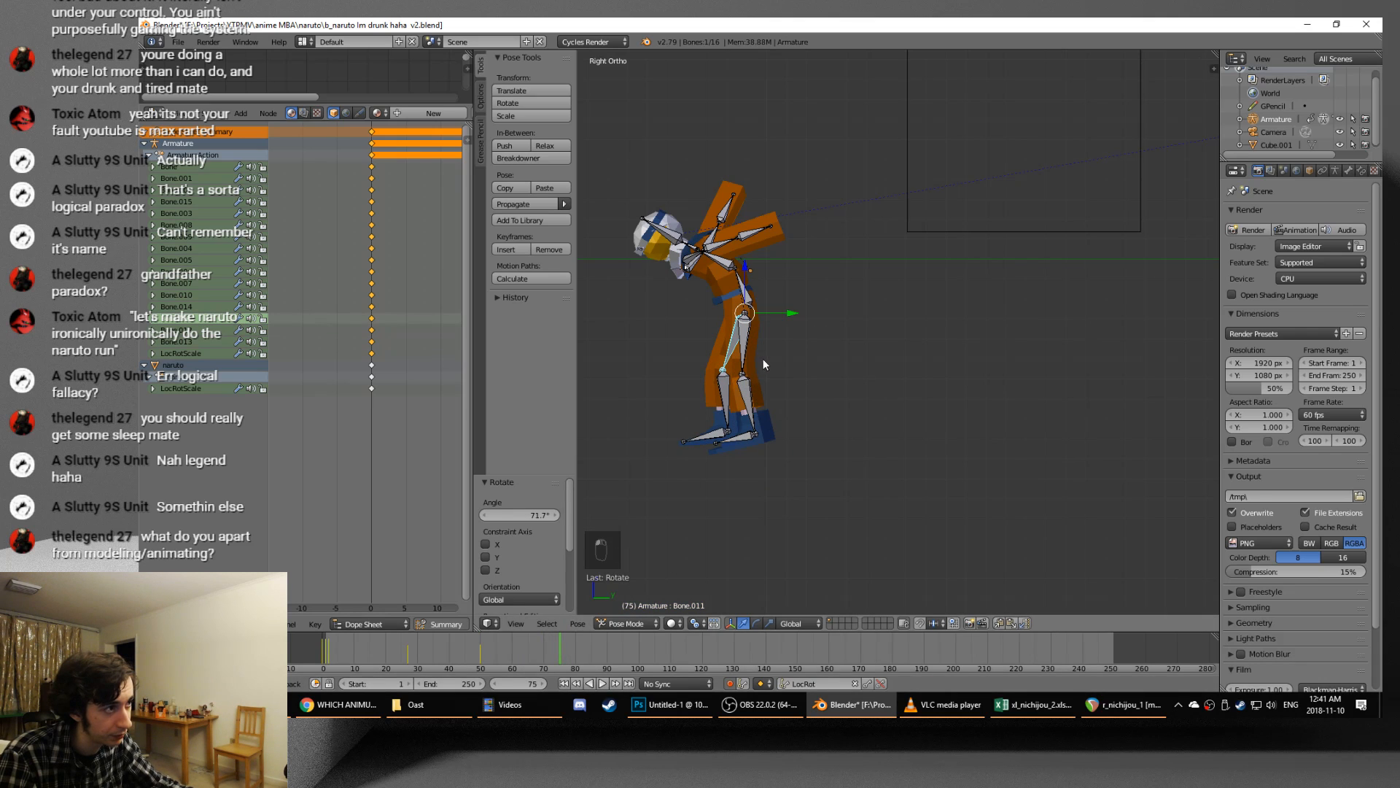
{"action": "left_click", "coordinate": [759, 399]}
{"action": "right_click", "coordinate": [744, 361]}
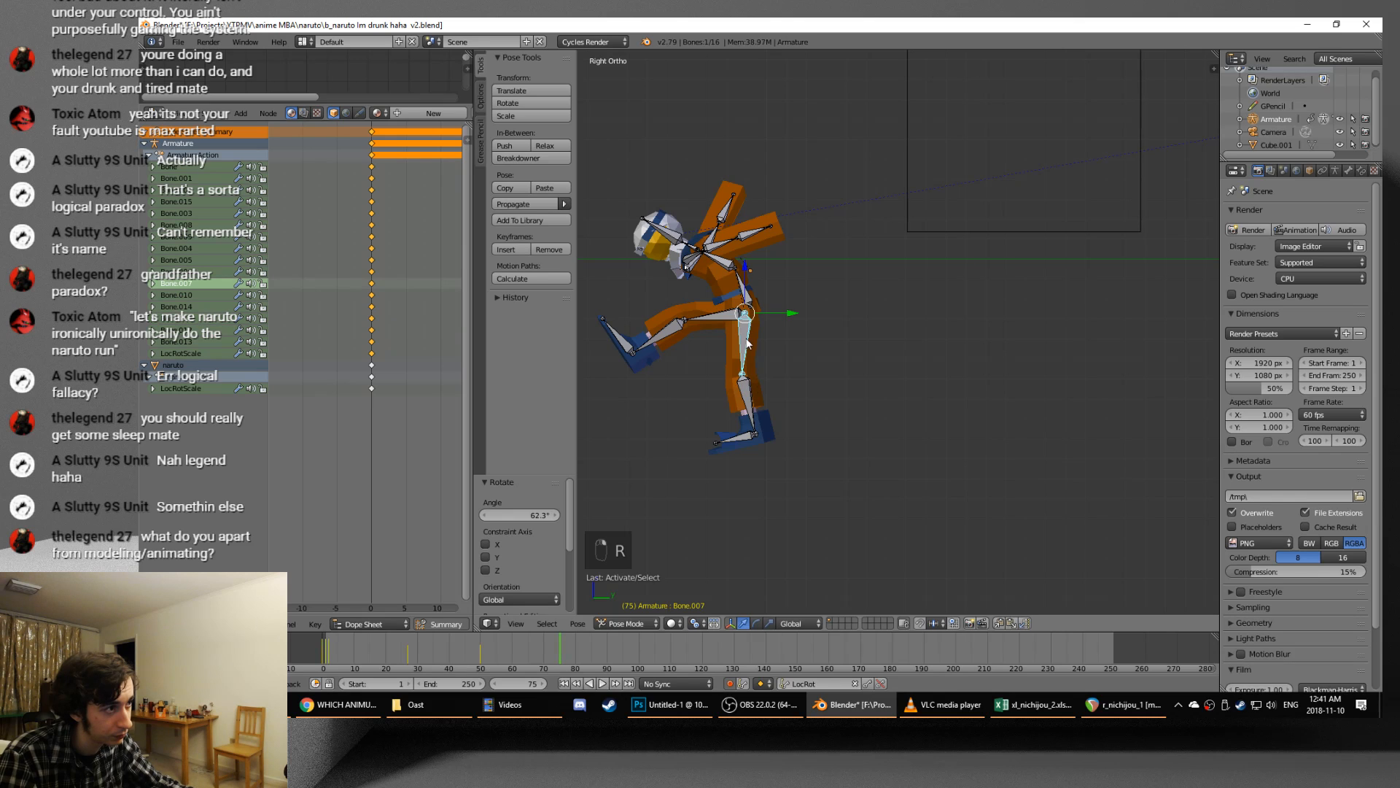
{"action": "key", "text": "r"}
{"action": "left_click", "coordinate": [875, 435]}
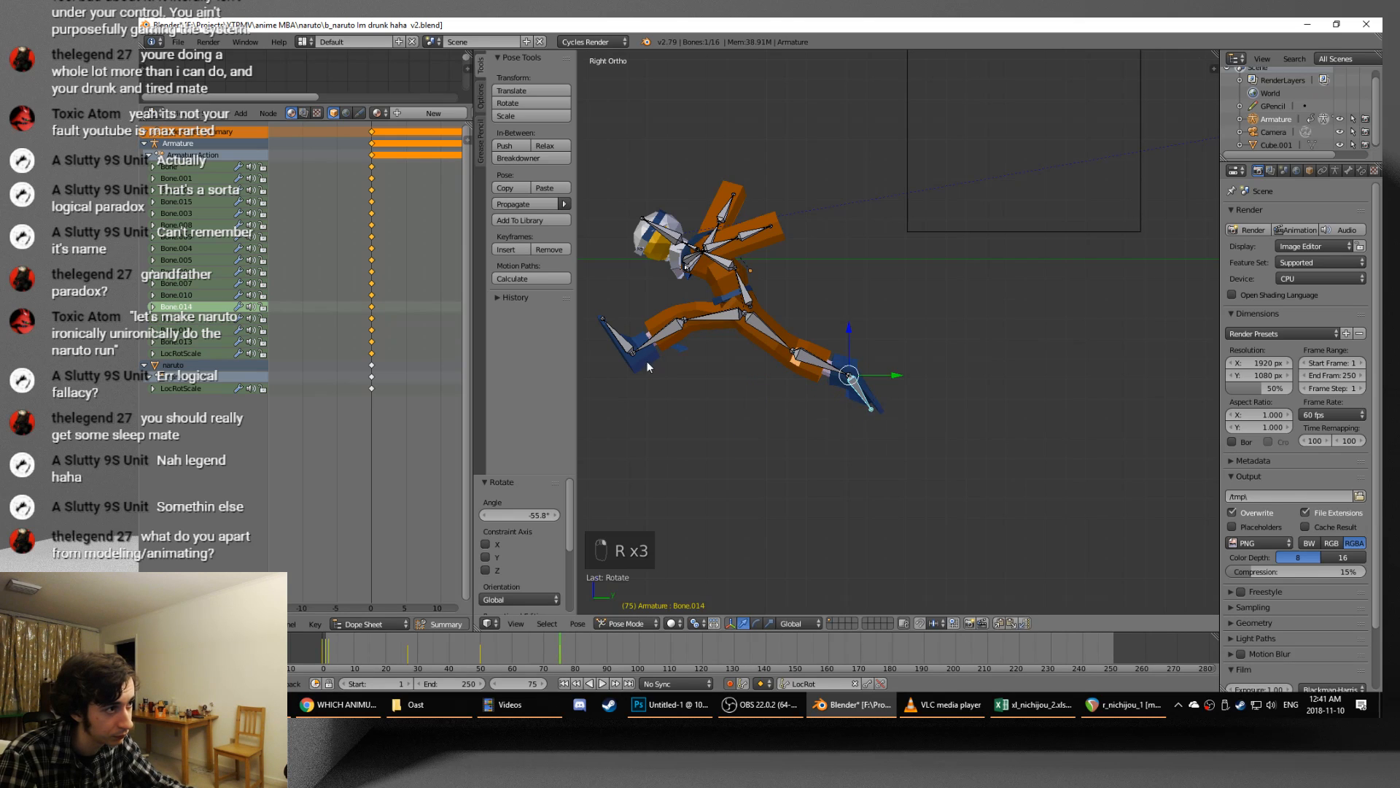
- Rotate the front foot bone about 2.23° at frame 75
{"action": "right_click", "coordinate": [632, 353]}
{"action": "key", "text": "r"}
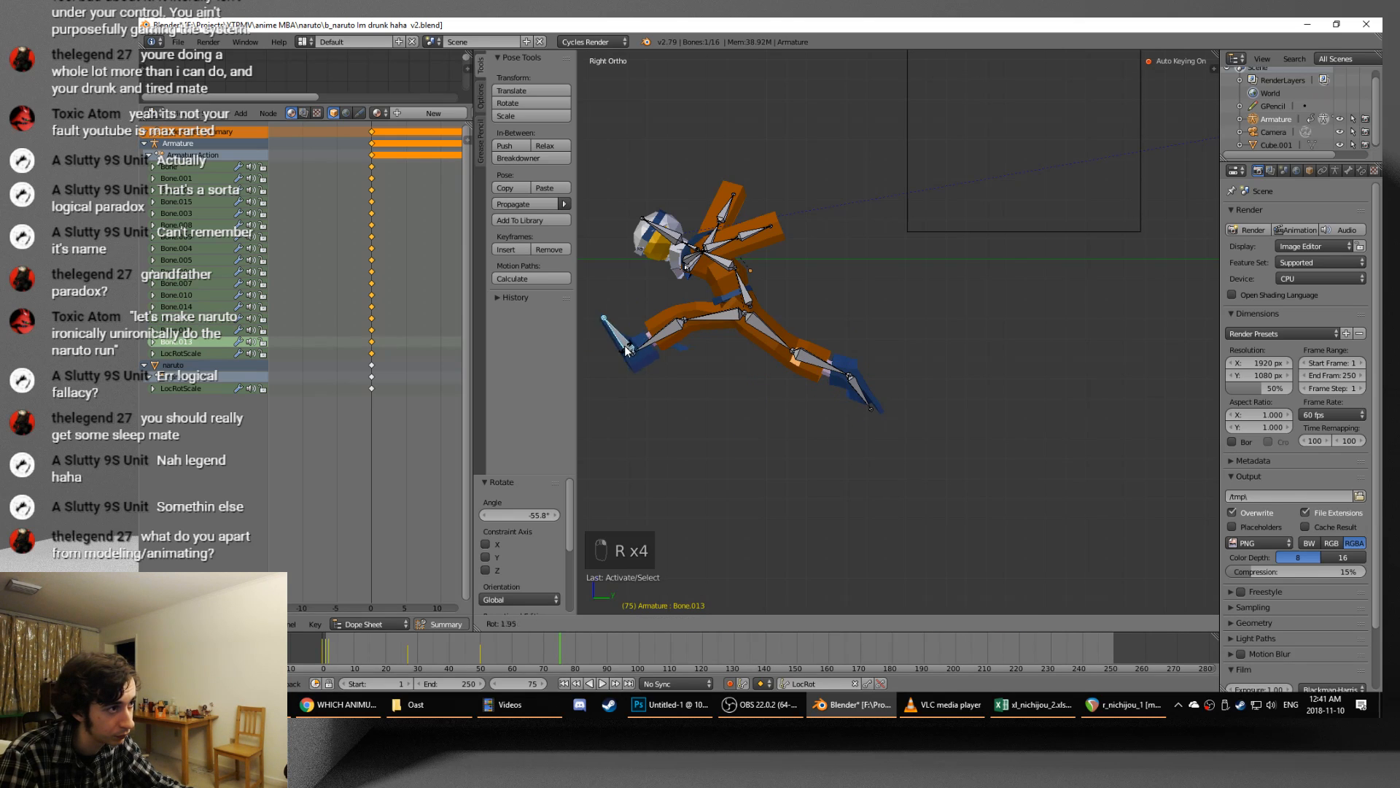
{"action": "left_click", "coordinate": [625, 353]}
- Play the animation from frame 0 to check the run with the added poses
{"action": "left_click", "coordinate": [323, 648]}
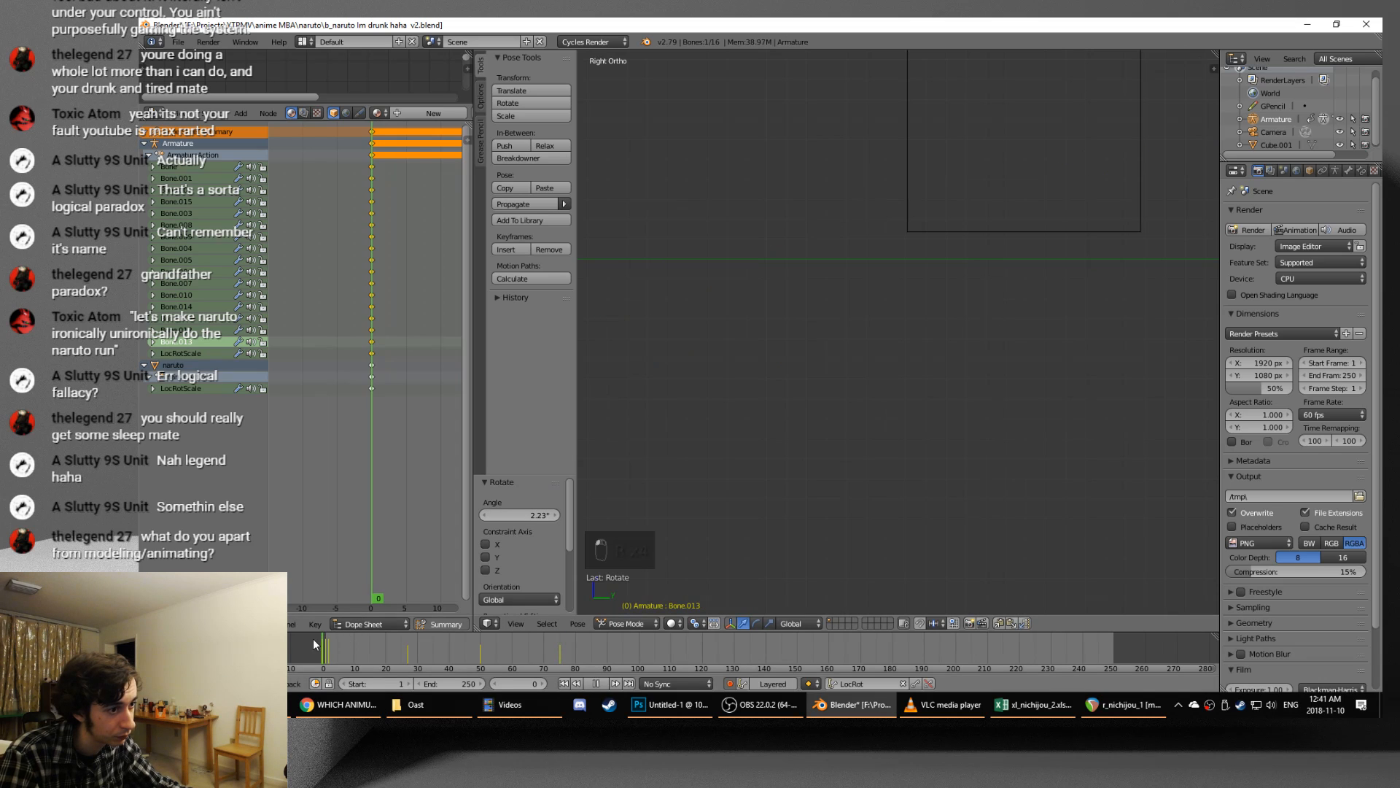
{"action": "scroll", "coordinate": [803, 511], "scroll_direction": "down", "scroll_amount": 9}
{"action": "key", "text": "alt+a"}
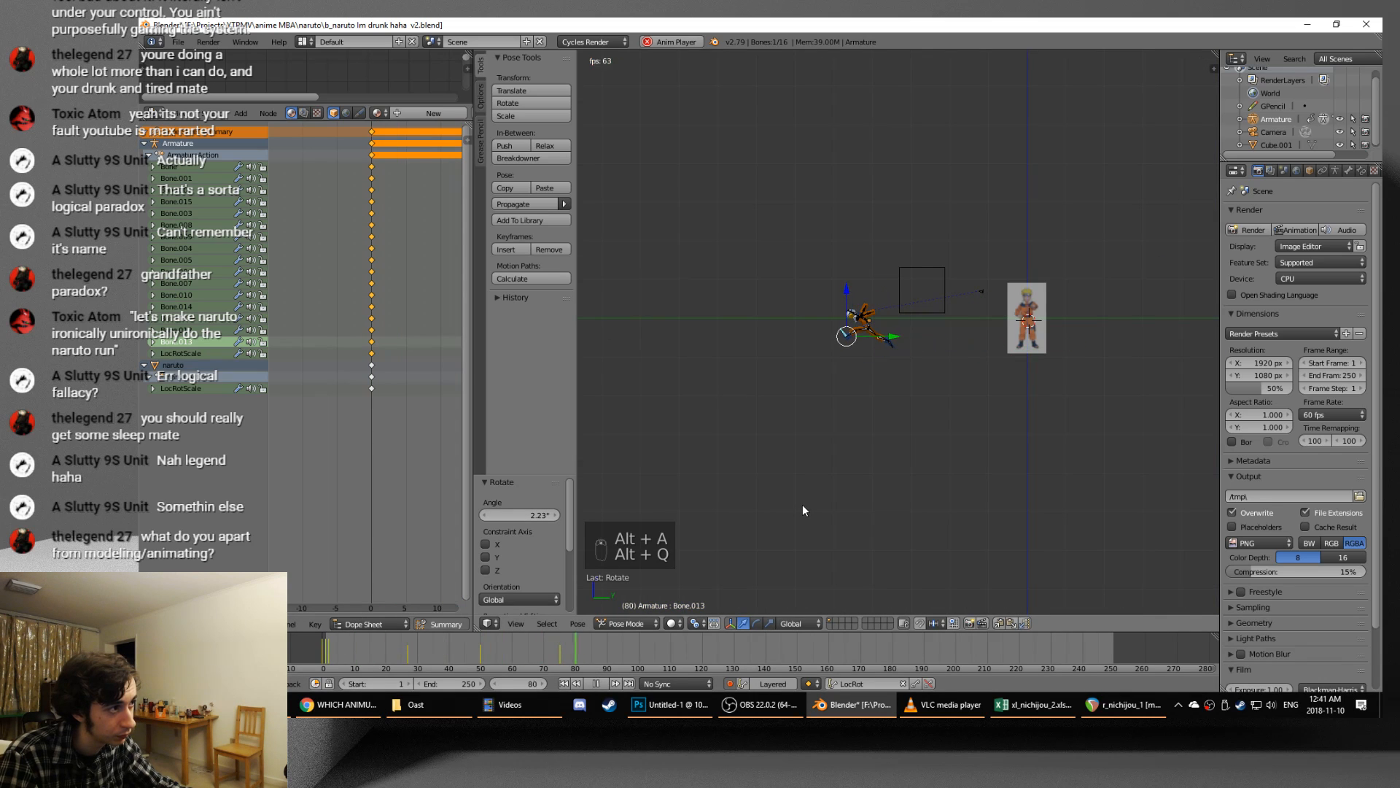
- Scrub and step through the frames between 27 and 66 to examine the character's motion and existing keyframes
{"action": "left_click", "coordinate": [480, 649]}
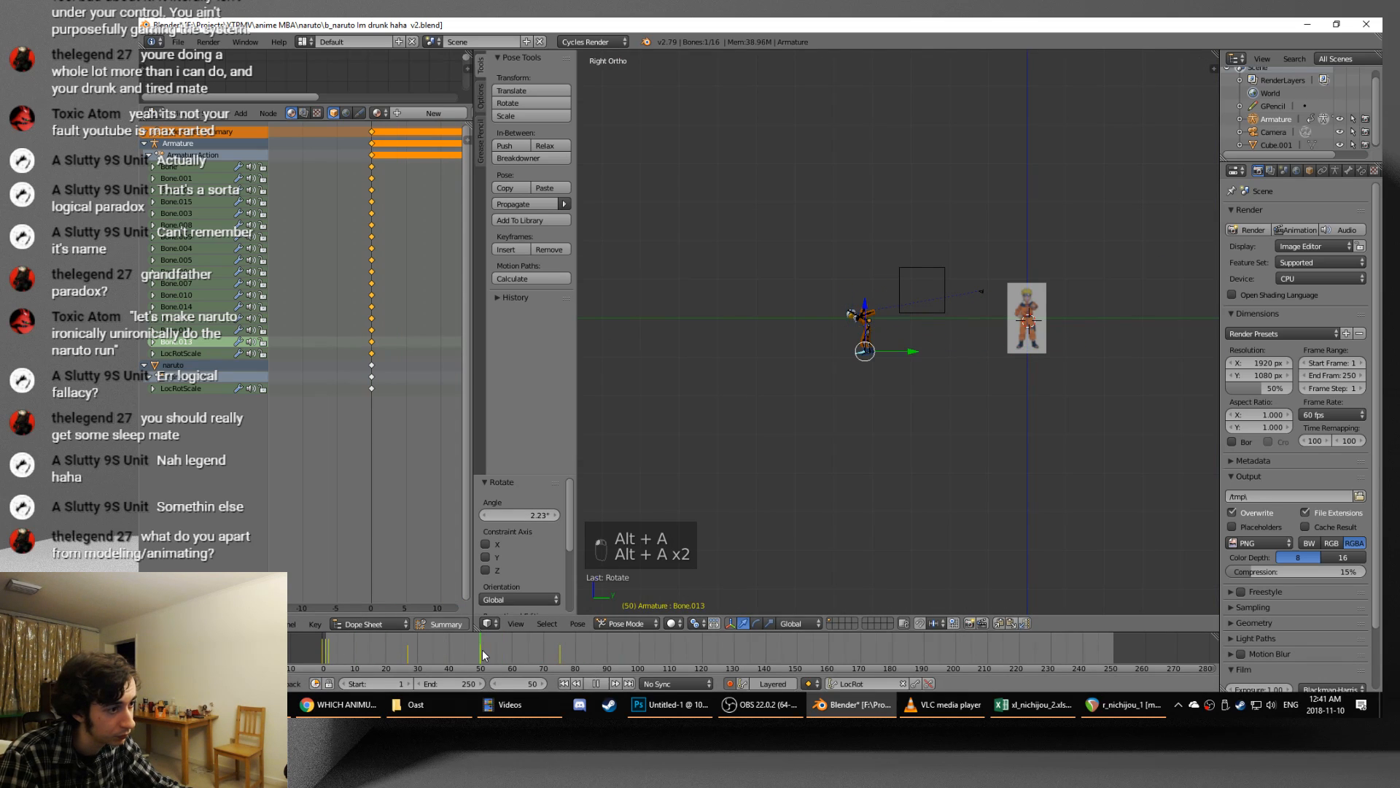
{"action": "right_click", "coordinate": [868, 330]}
{"action": "scroll", "coordinate": [885, 346], "scroll_direction": "up", "scroll_amount": 2}
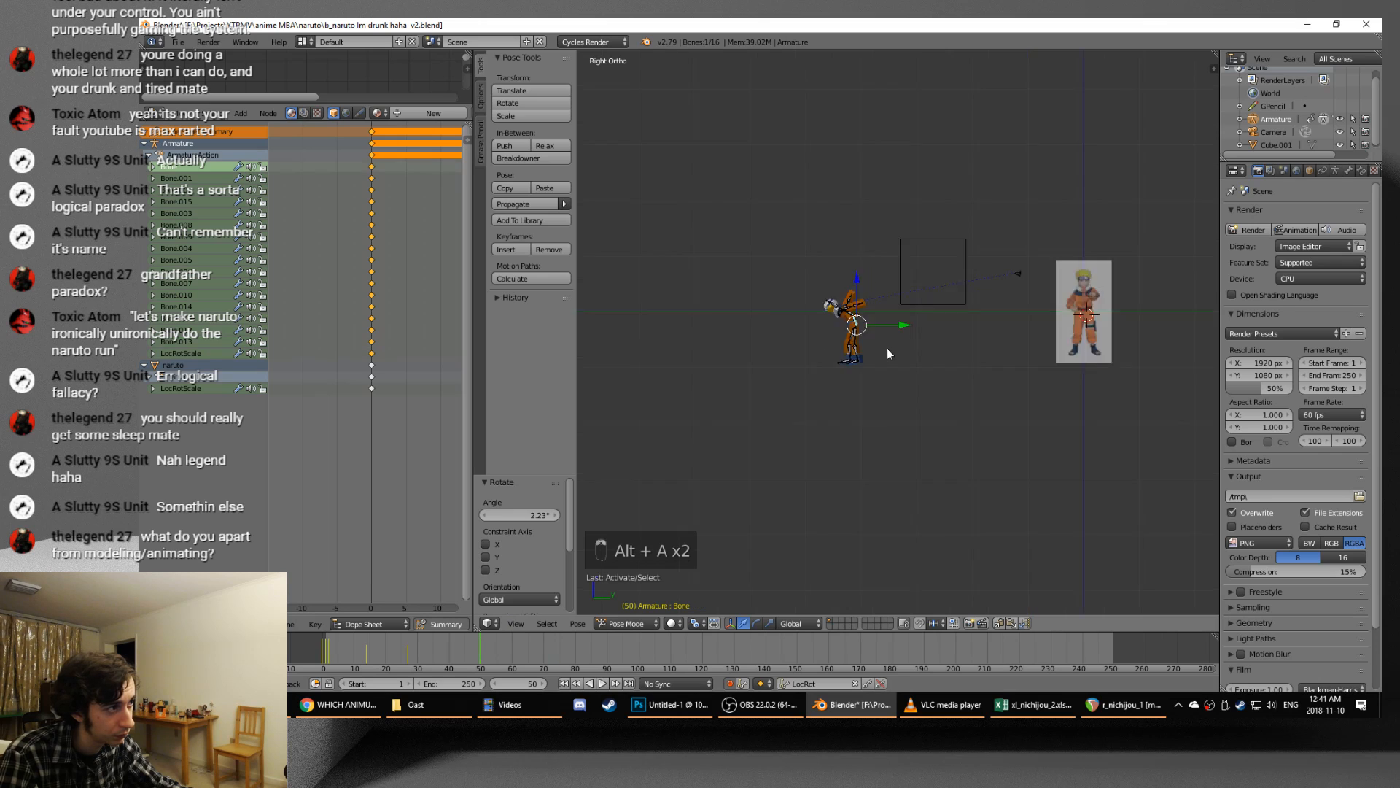
{"action": "left_click", "coordinate": [406, 651]}
{"action": "left_click_drag", "start_coordinate": [405, 650], "coordinate": [501, 648]}
{"action": "key", "text": "alt+a"}
{"action": "key", "text": "a"}
{"action": "key", "text": "a"}
{"action": "key", "text": "Right"}
{"action": "key", "text": "Right"}
{"action": "key", "text": "Right"}
{"action": "key", "text": "Right"}
{"action": "key", "text": "Right"}
{"action": "key", "text": "Right"}
{"action": "key", "text": "Right"}
{"action": "key", "text": "Right"}
{"action": "key", "text": "Right"}
{"action": "key", "text": "Right"}
{"action": "key", "text": "Right"}
{"action": "key", "text": "Right"}
{"action": "key", "text": "Right"}
{"action": "key", "text": "Right"}
{"action": "key", "text": "Right"}
{"action": "key", "text": "Right"}
{"action": "key", "text": "Right"}
{"action": "key", "text": "Right"}
{"action": "key", "text": "Right"}
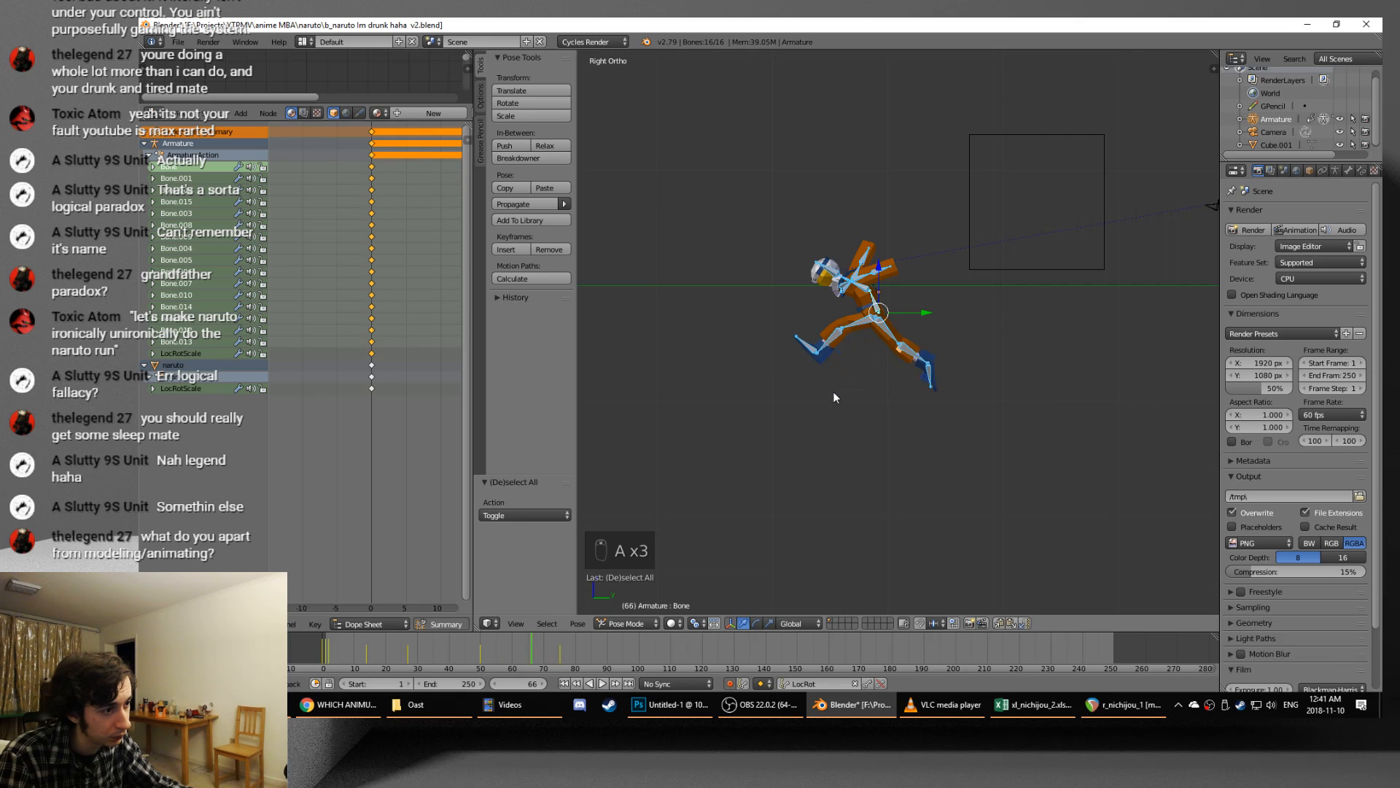
- Try to move the root bone about -40.9 units along Y at frame 75, and undo it
{"action": "right_click", "coordinate": [877, 306]}
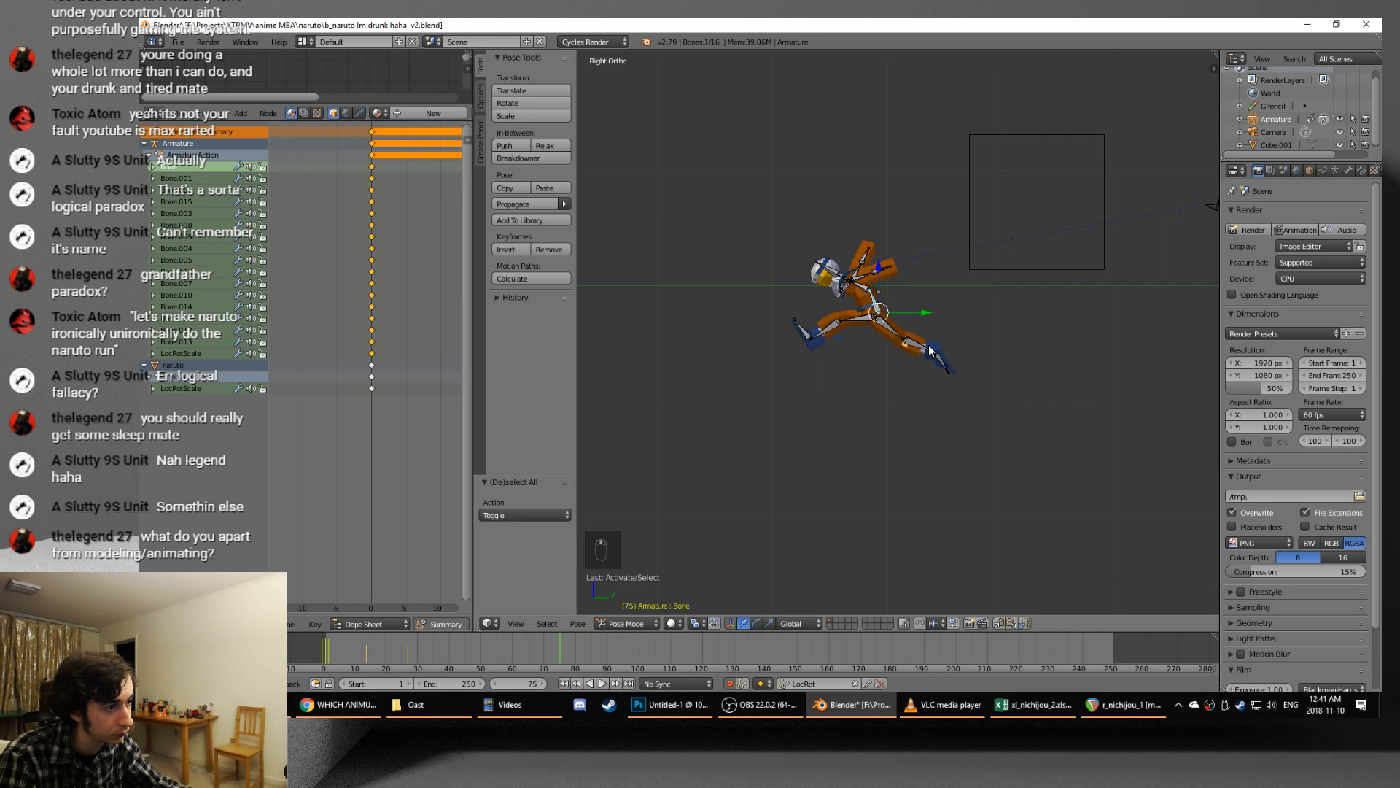
{"action": "key", "text": "a"}
{"action": "key", "text": "a"}
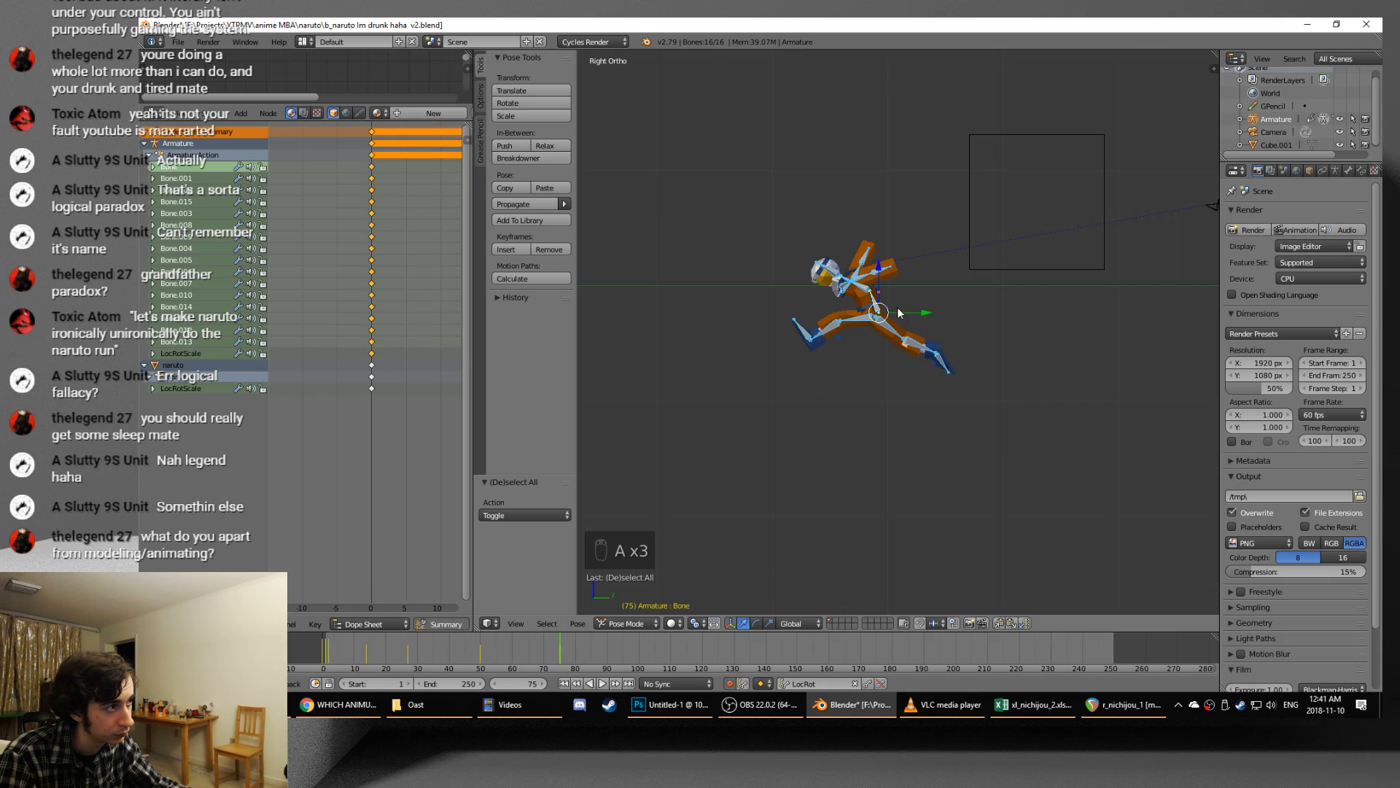
{"action": "right_click", "coordinate": [876, 302]}
{"action": "key", "text": "g"}
{"action": "key", "text": "y"}
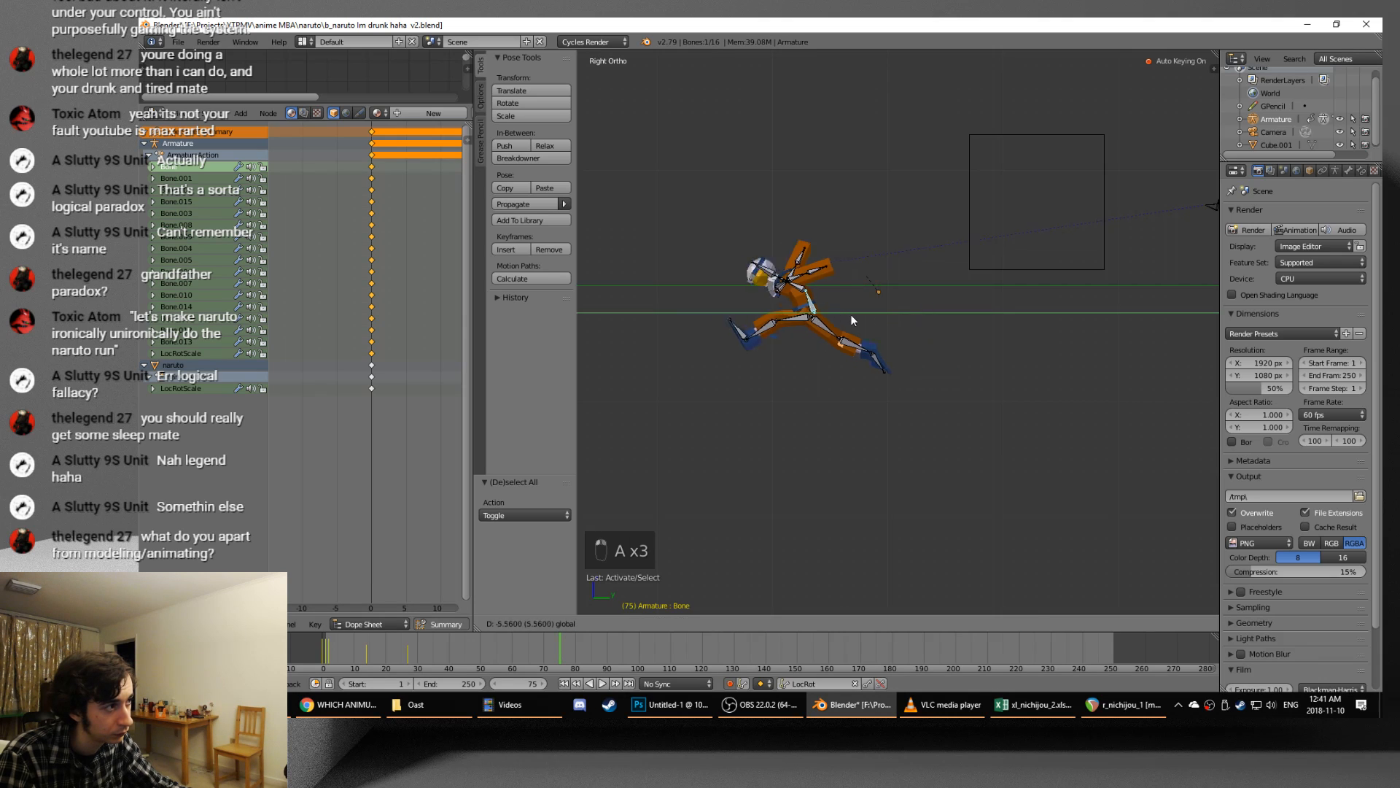
{"action": "left_click", "coordinate": [1090, 356]}
{"action": "scroll", "coordinate": [1089, 355], "scroll_direction": "down", "scroll_amount": 5}
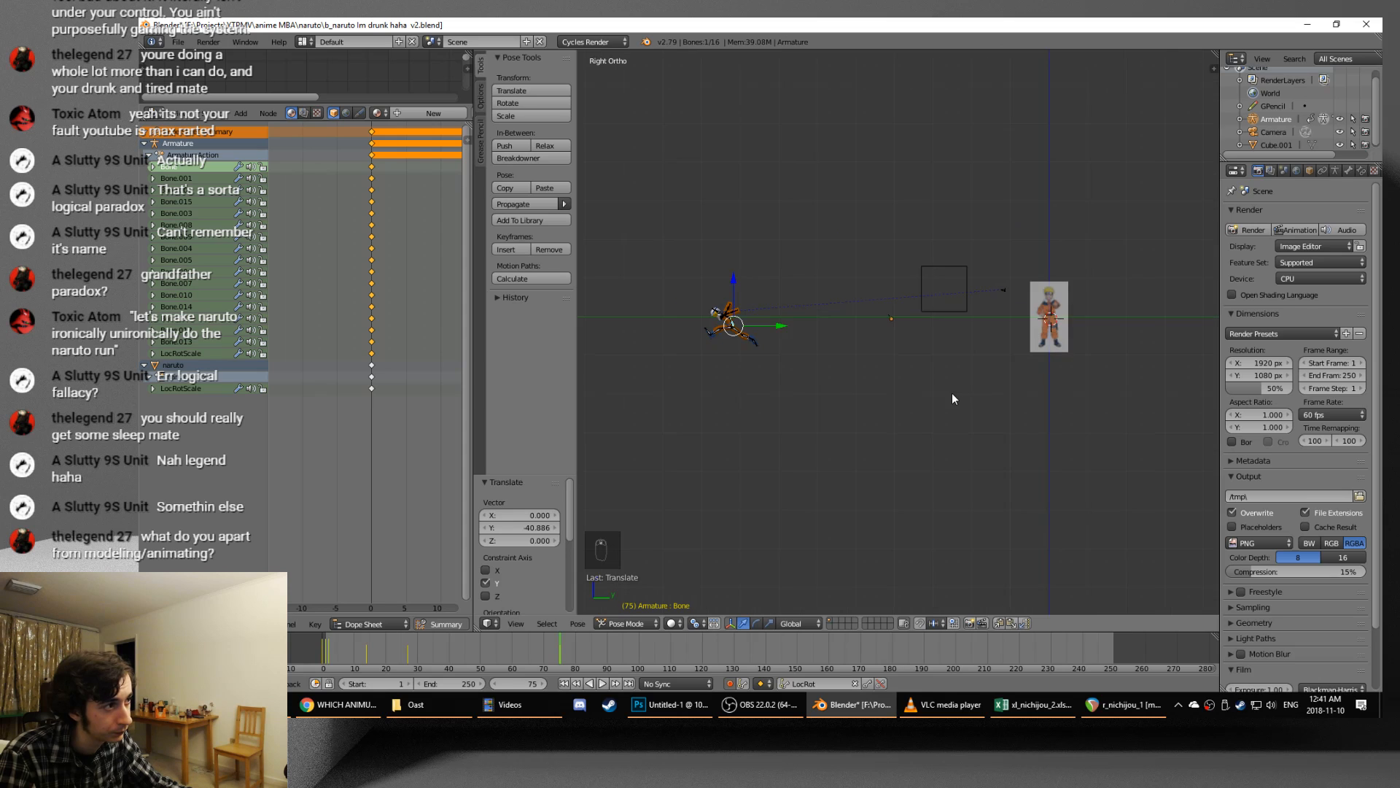
{"action": "key", "text": "ctrl+z"}
- Switch to Object Mode and move the whole armature about -71.1 units along Y at frame 75
{"action": "key", "text": "Tab"}
{"action": "key", "text": "Tab"}
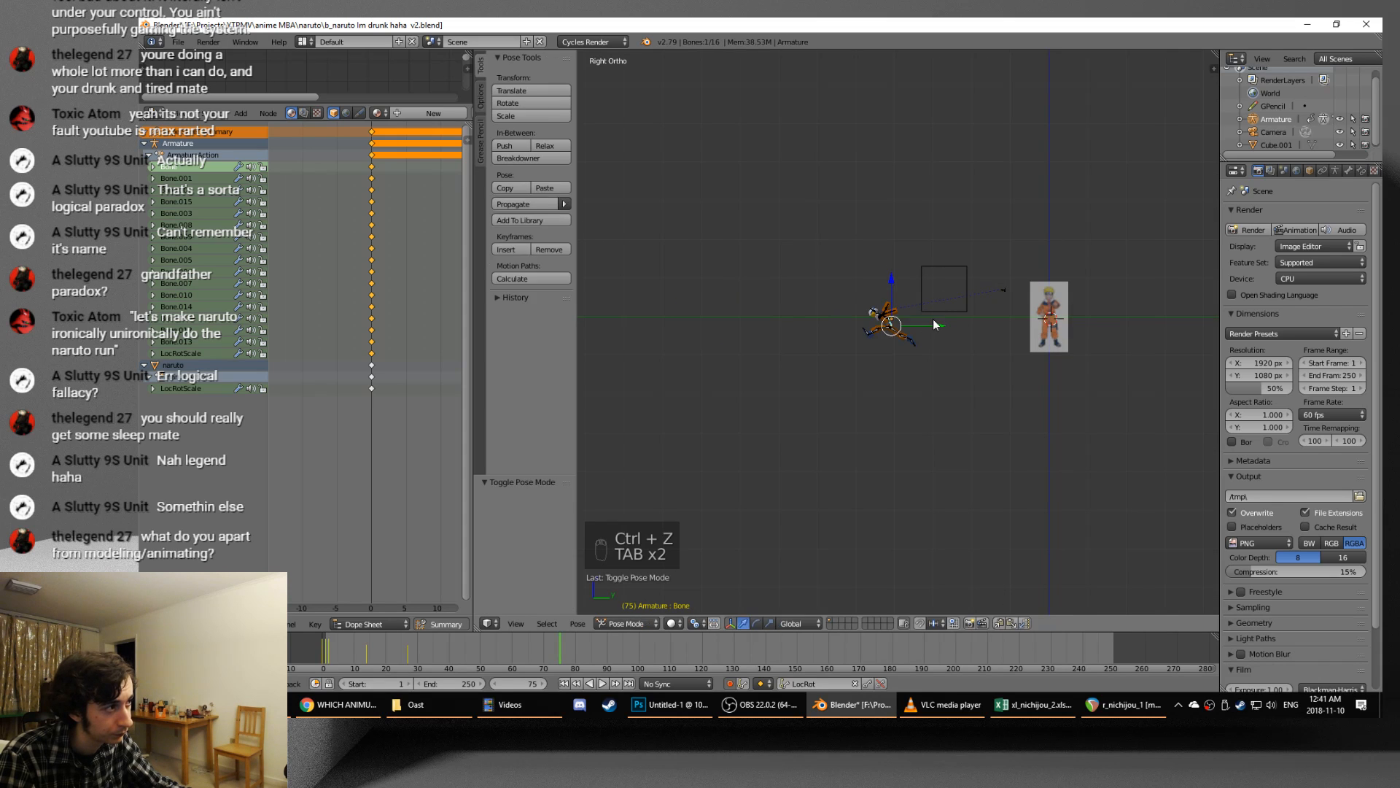
{"action": "key", "text": "ctrl+Tab"}
{"action": "left_click_drag", "start_coordinate": [935, 323], "coordinate": [656, 344]}
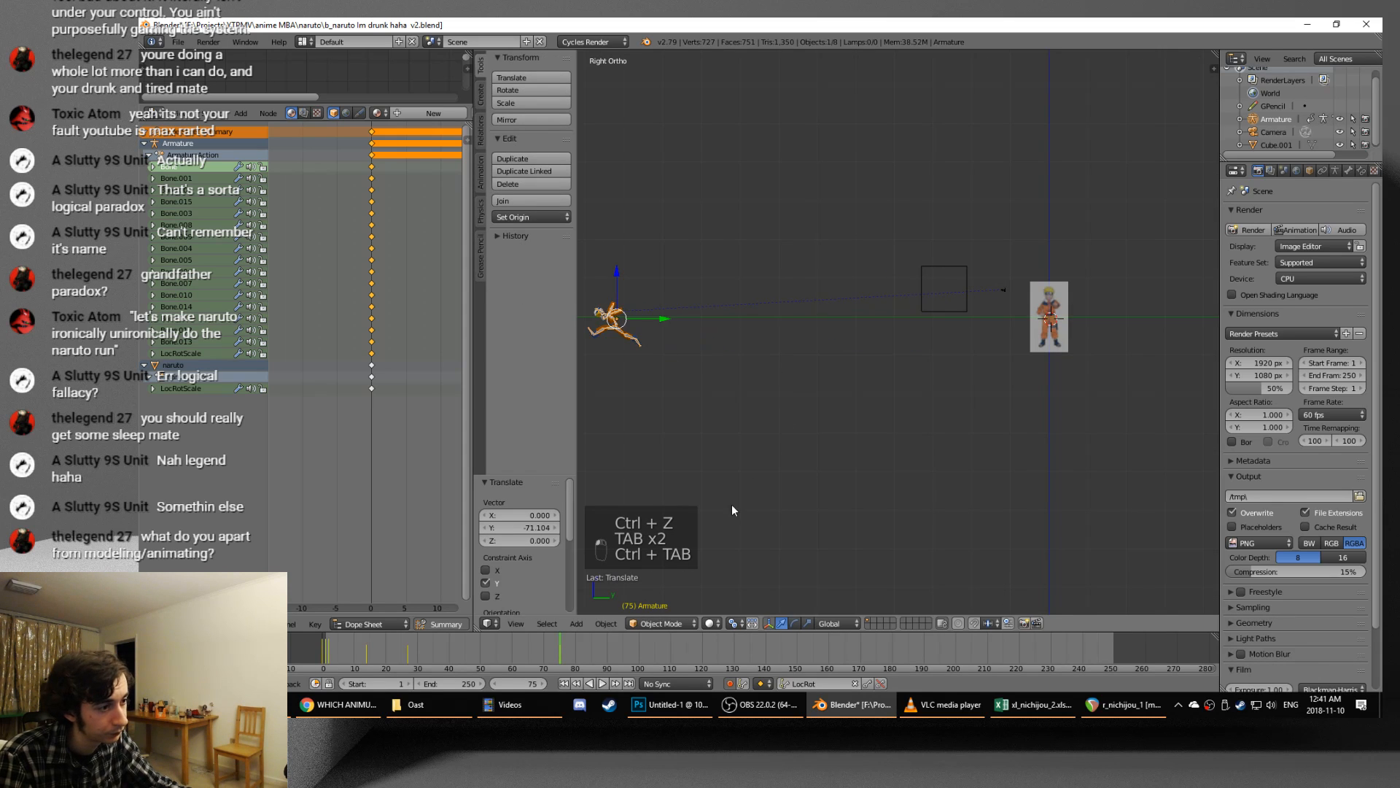
- At frame 56, move the armature about -11.24 units along Z, and raise it about 14.59 units along Z
{"action": "left_click", "coordinate": [500, 643]}
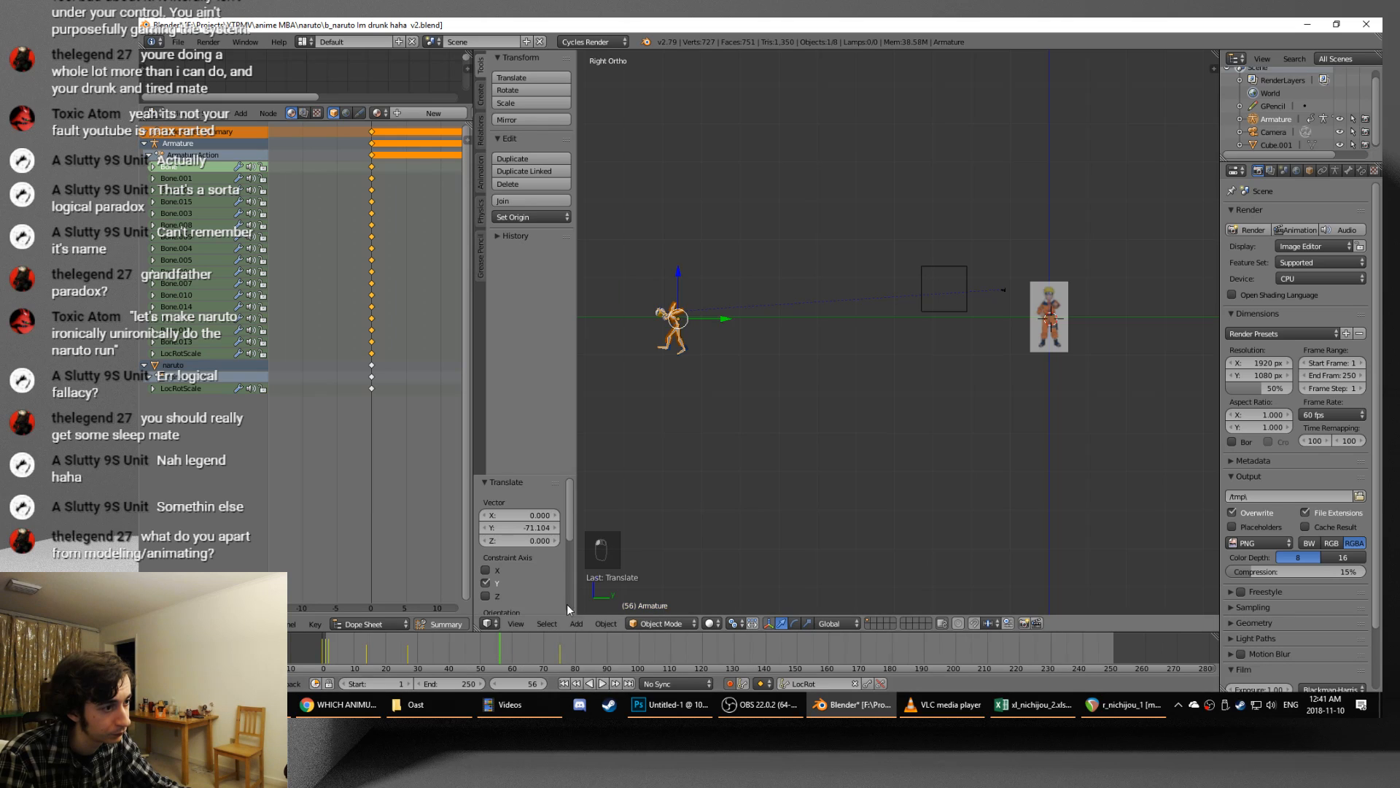
{"action": "key", "text": "g"}
{"action": "key", "text": "z"}
{"action": "left_click", "coordinate": [742, 486]}
{"action": "key", "text": "g"}
{"action": "key", "text": "z"}
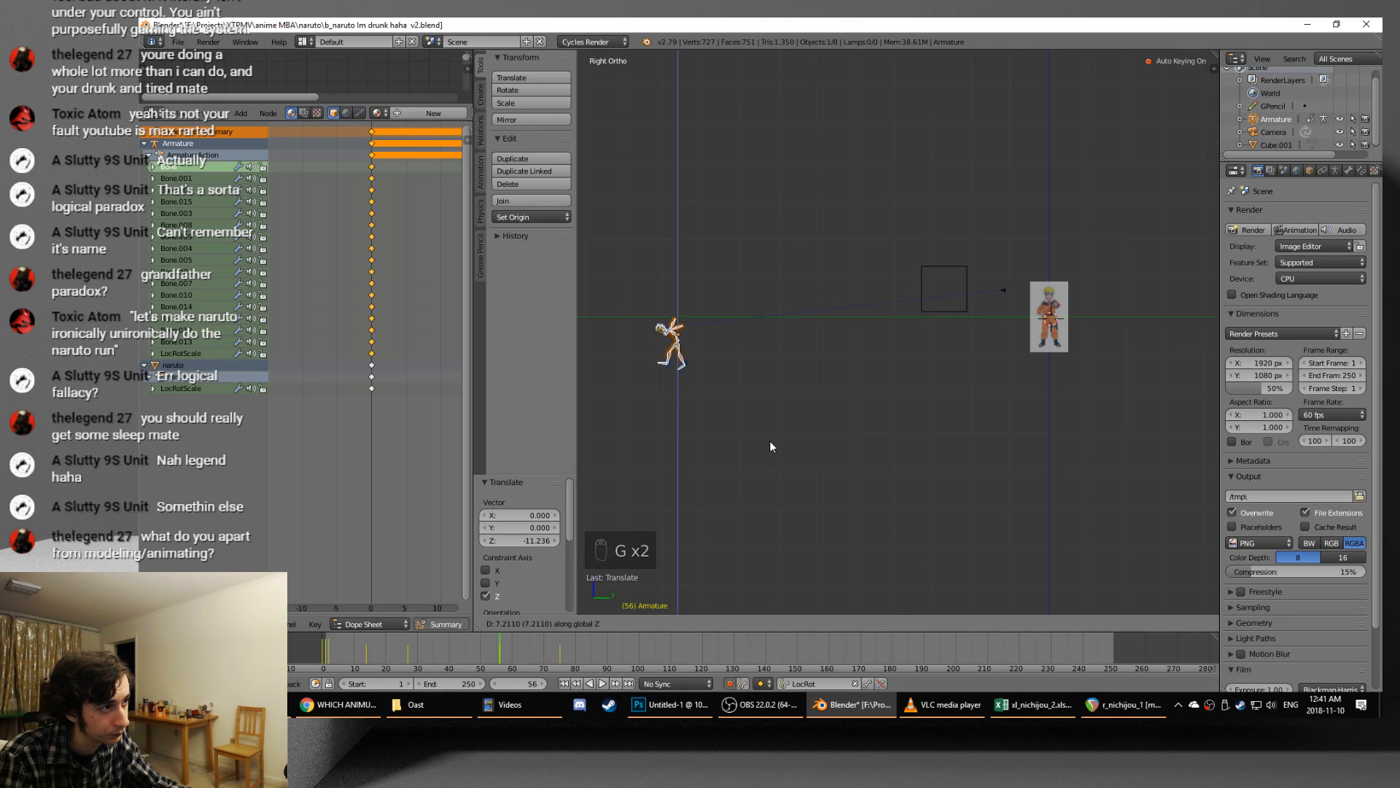
{"action": "left_click", "coordinate": [782, 420]}
- Play the animation to check the run with the raised pose, and scrub back to frame 56
{"action": "key", "text": "alt+a"}
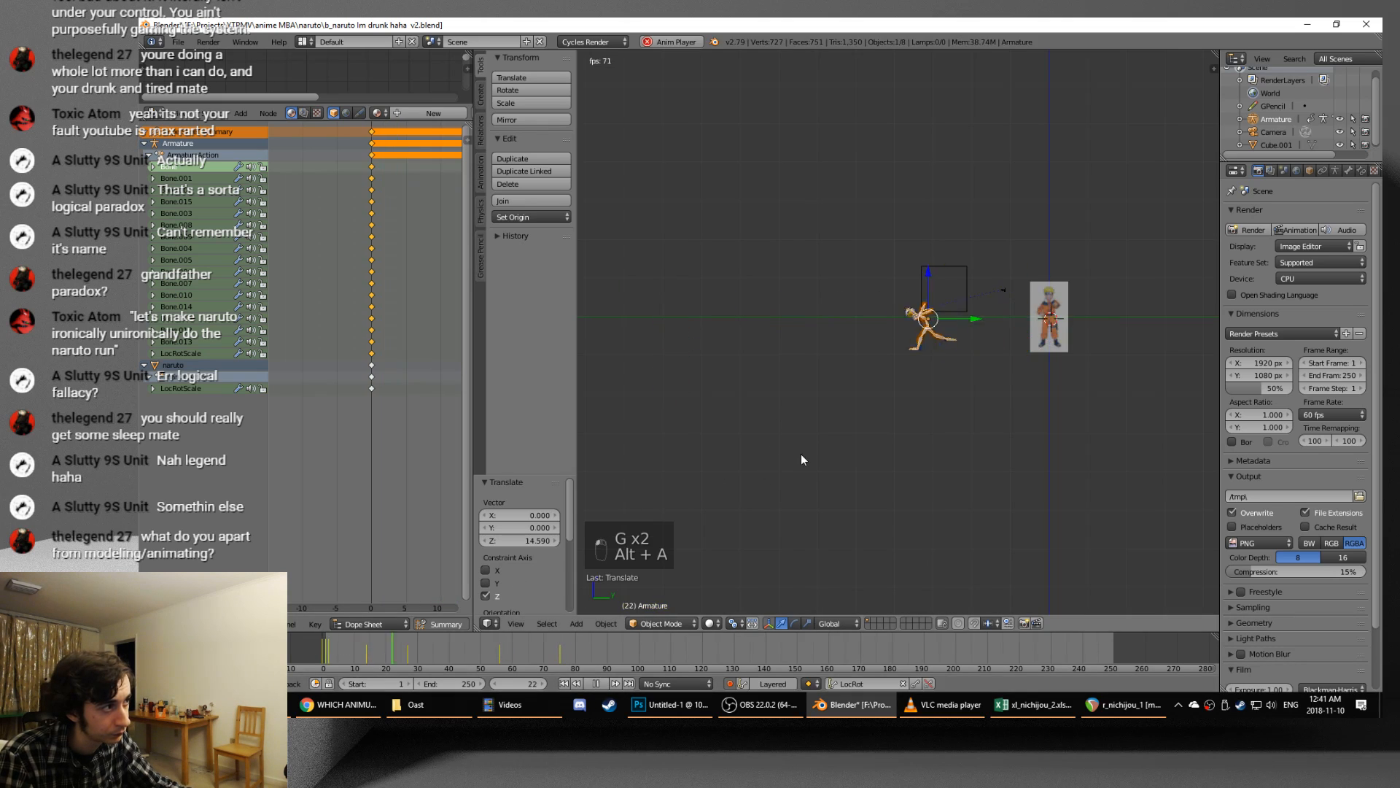
{"action": "key", "text": "alt+a"}
{"action": "left_click_drag", "start_coordinate": [343, 641], "coordinate": [500, 652]}
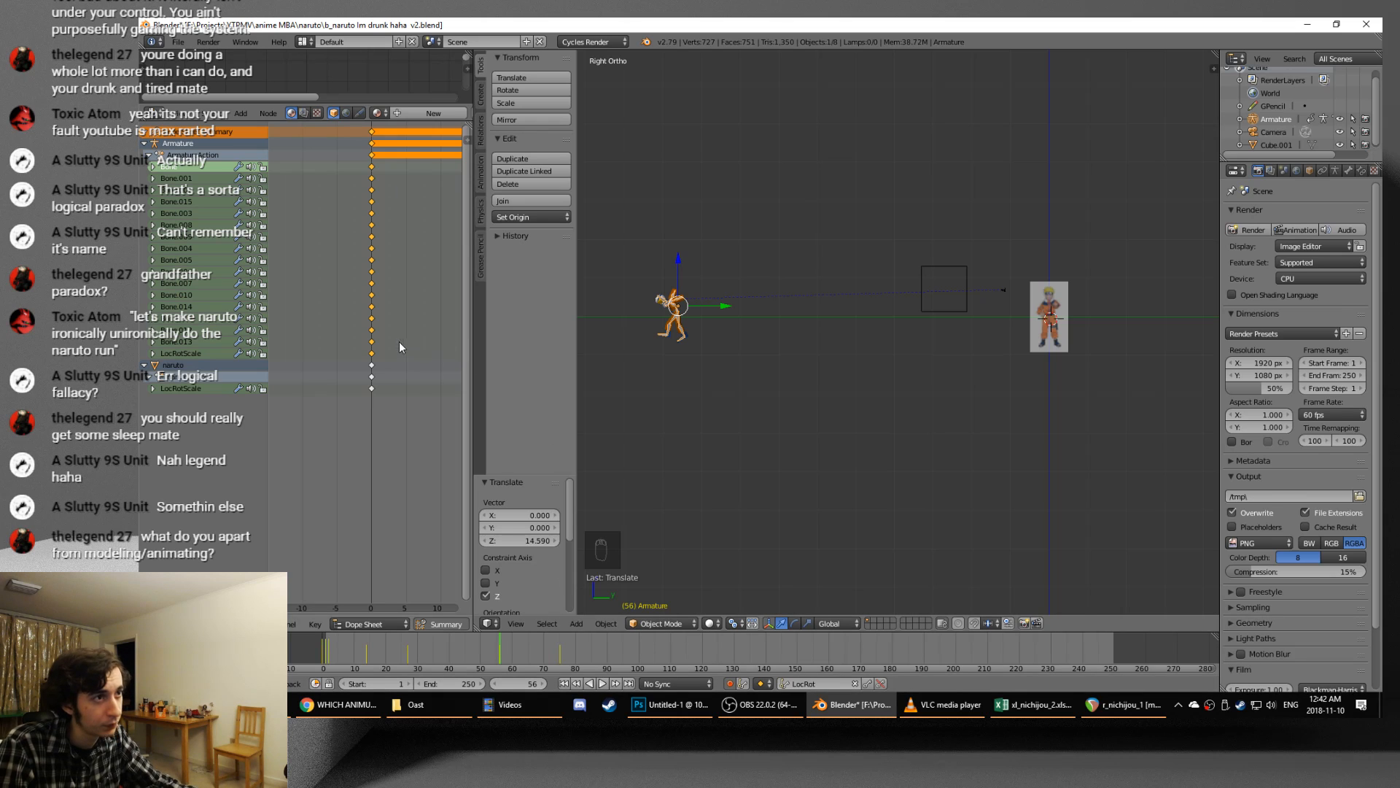
{"action": "middle_click_drag", "start_coordinate": [400, 341], "coordinate": [342, 364]}
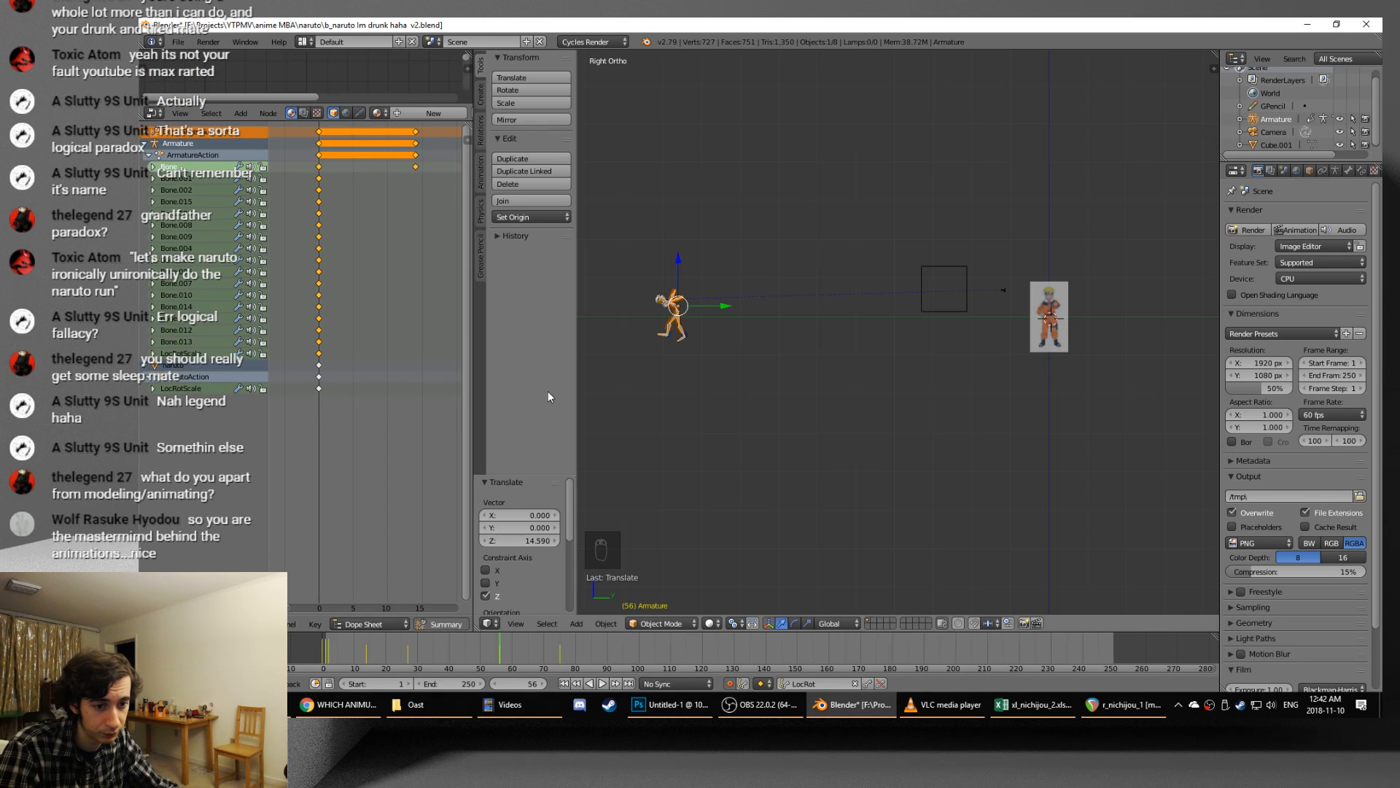
{"action": "key", "text": "t"}
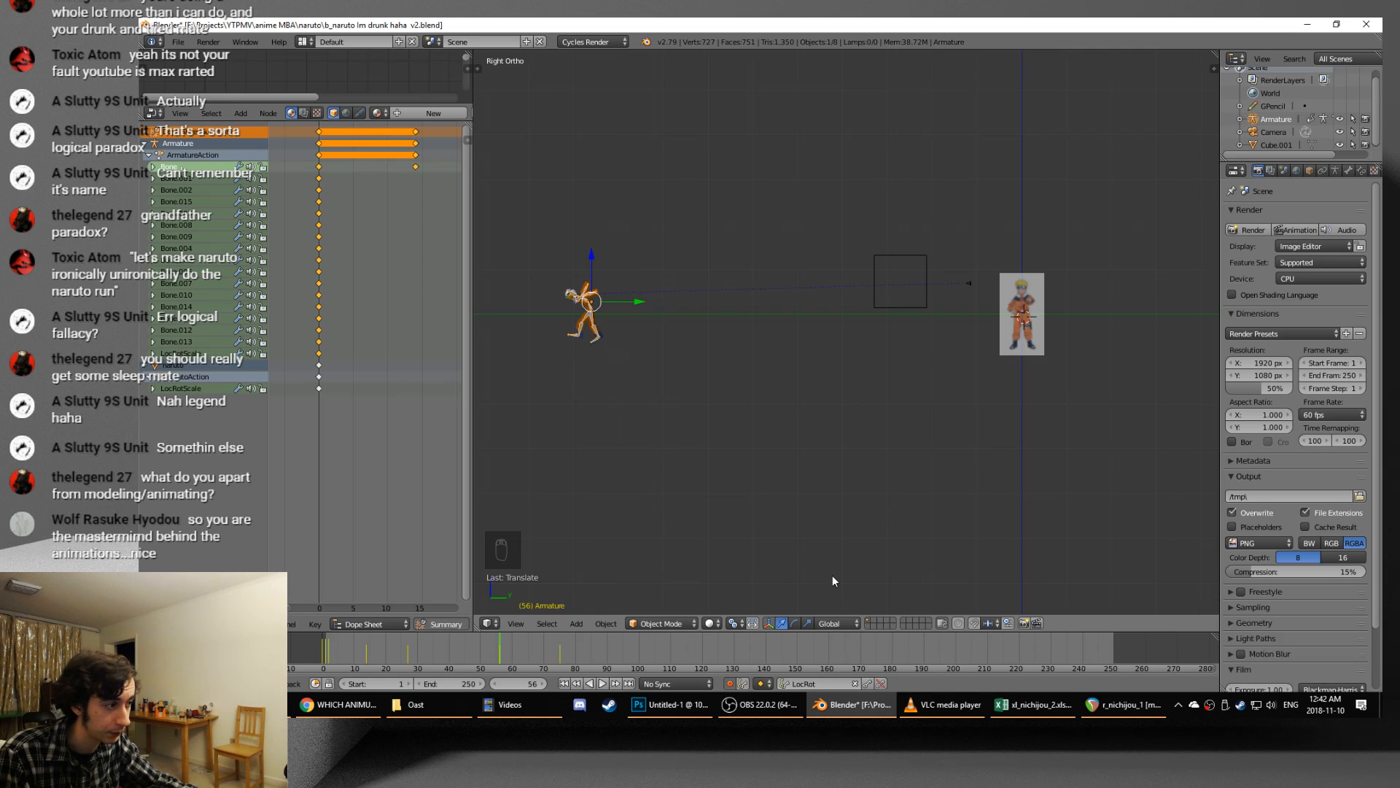
- Switch to the xl_nichijou_2.xlsm workbook in Excel and examine its phoneme, length and pitch rows
{"action": "left_click", "coordinate": [1053, 706]}
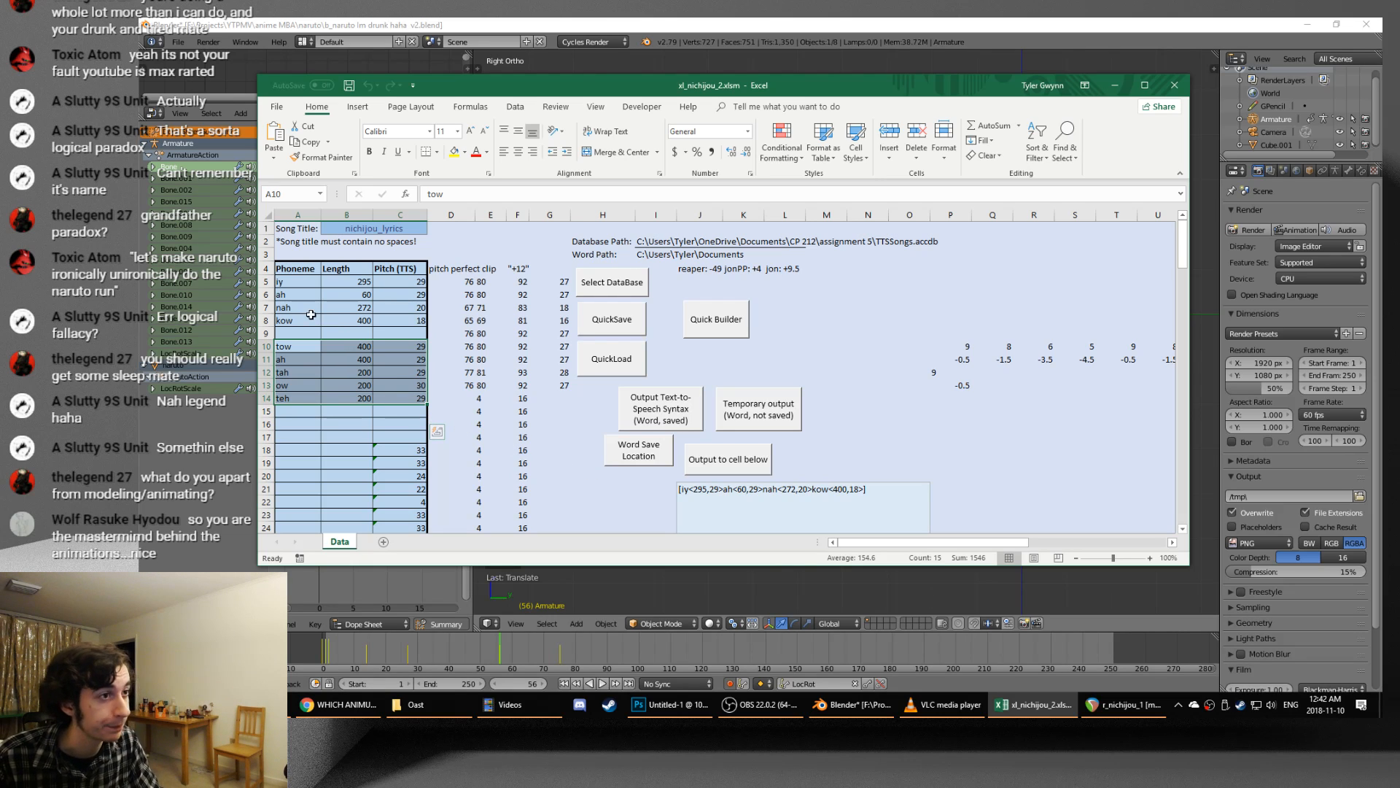
{"action": "left_click", "coordinate": [297, 293]}
{"action": "left_click", "coordinate": [305, 278]}
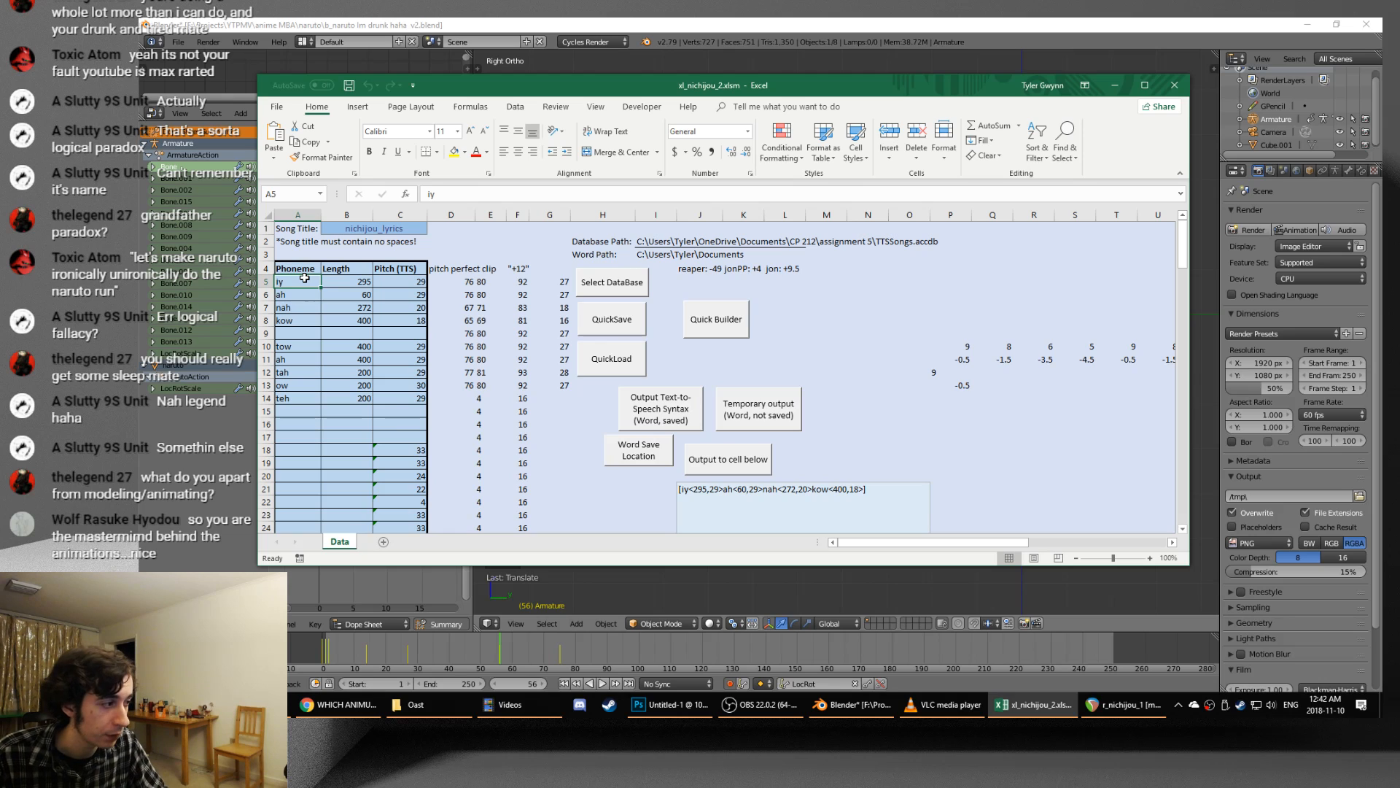
{"action": "left_click", "coordinate": [1145, 705]}
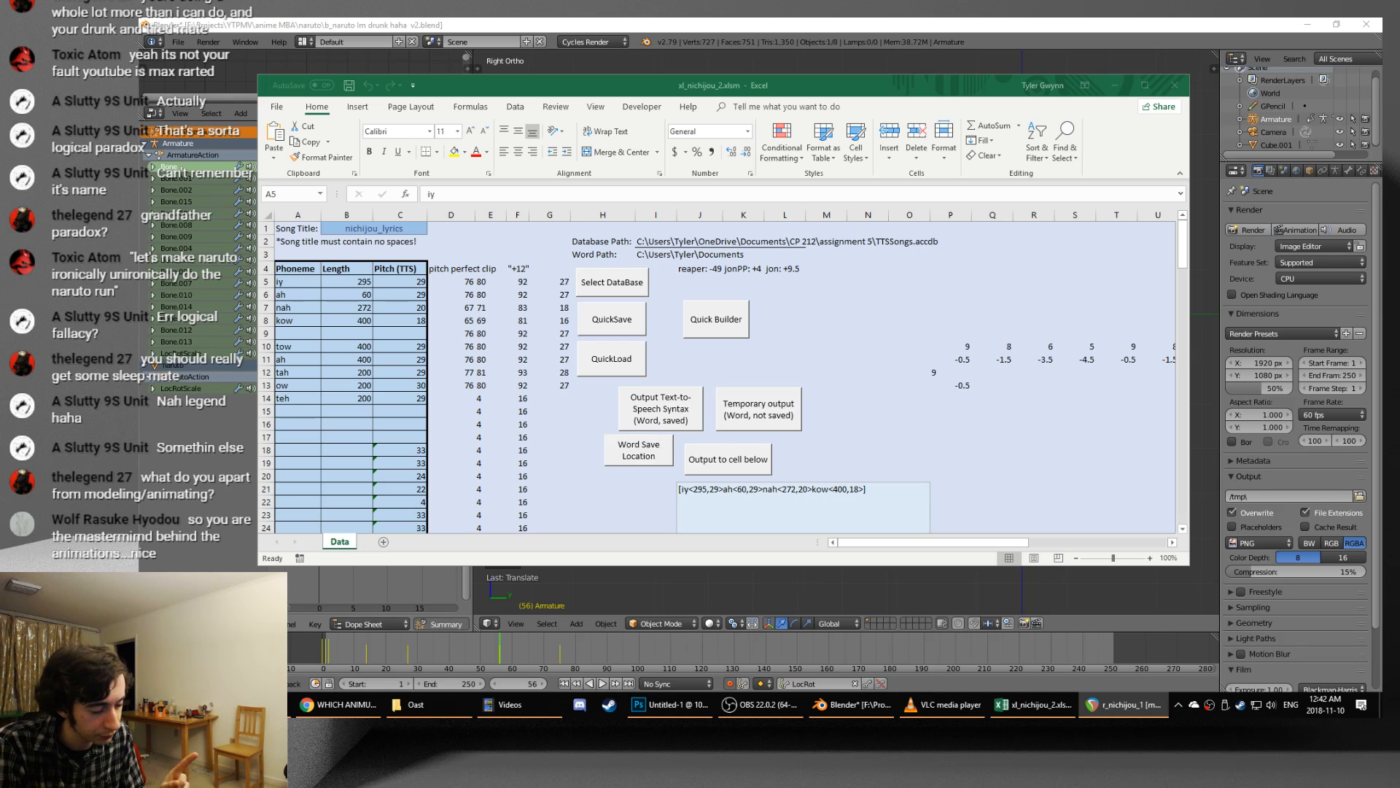
{"action": "left_click", "coordinate": [1032, 705]}
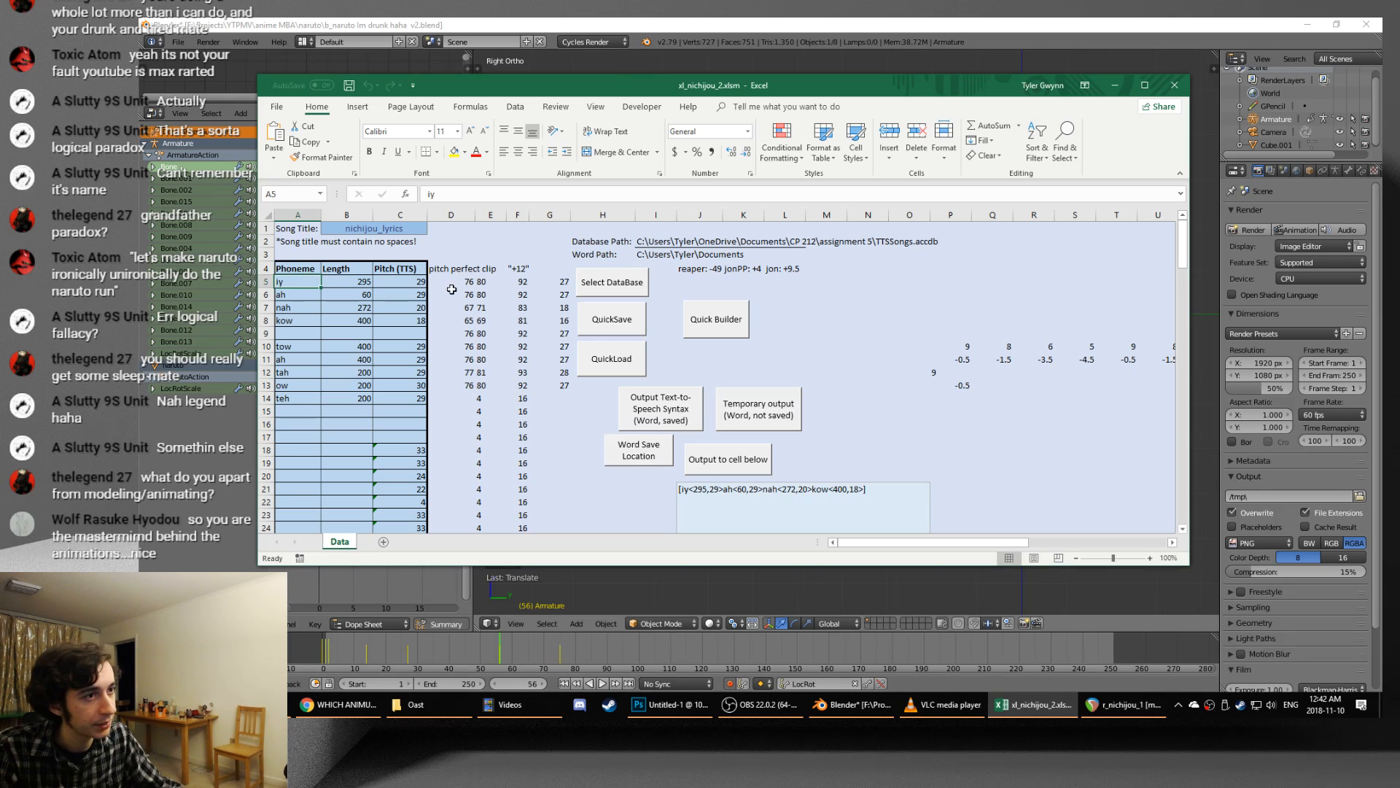
{"action": "left_click", "coordinate": [297, 295]}
{"action": "key", "text": "Up"}
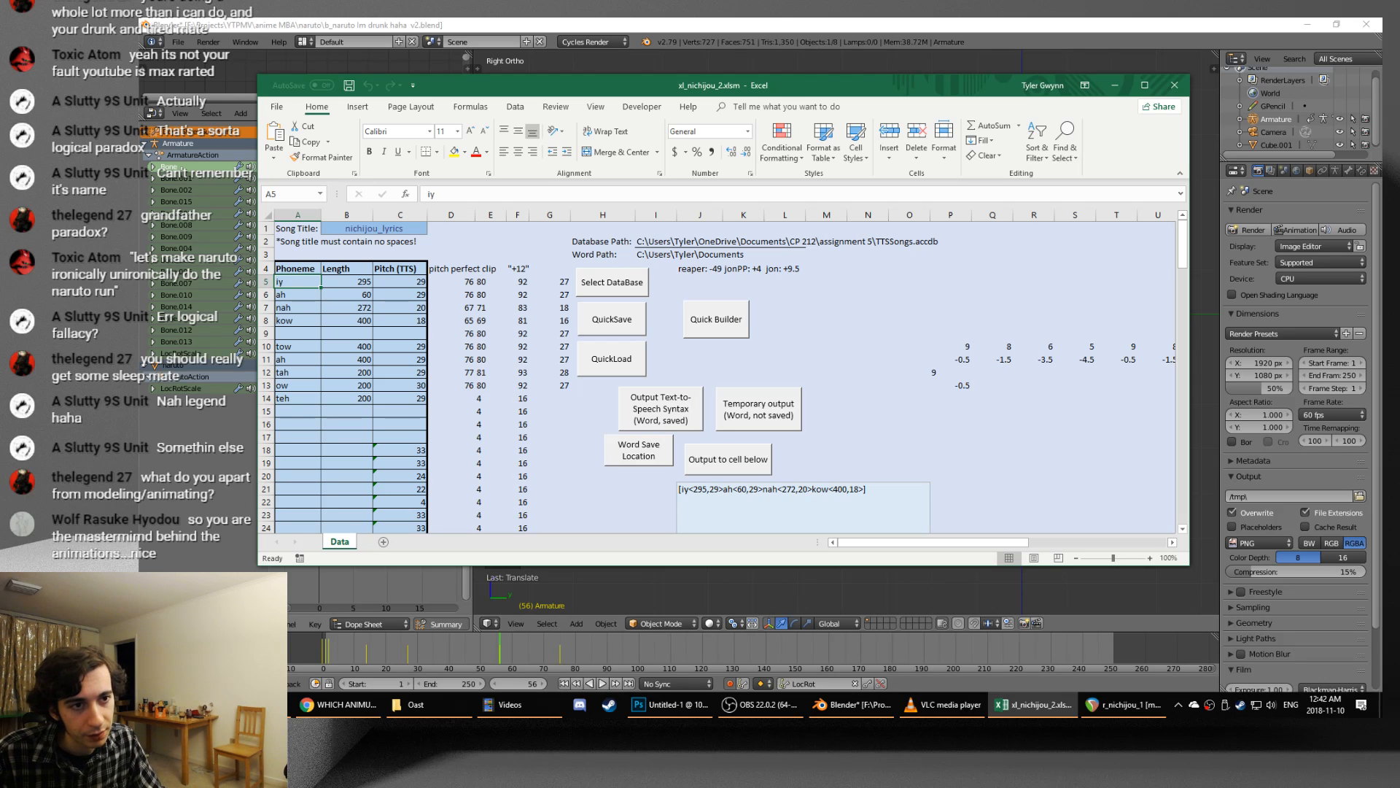
{"action": "key", "text": "alt+Tab"}
{"action": "key", "text": "alt+Tab"}
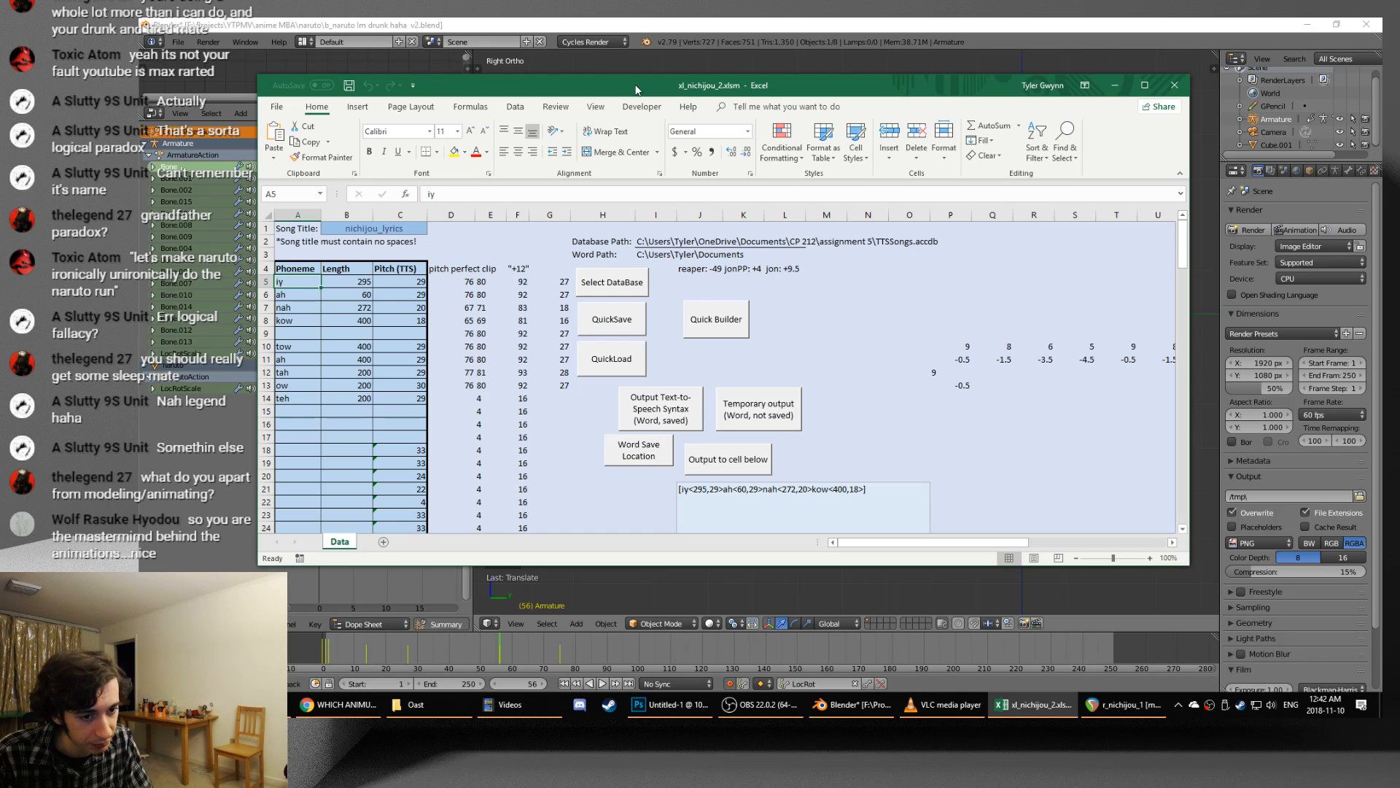
{"action": "key", "text": "Down"}
{"action": "key", "text": "Down"}
{"action": "key", "text": "Down"}
{"action": "key", "text": "Down"}
{"action": "key", "text": "Down"}
{"action": "key", "text": "Down"}
{"action": "key", "text": "Down"}
{"action": "key", "text": "Down"}
{"action": "key", "text": "Down"}
{"action": "key", "text": "Down"}
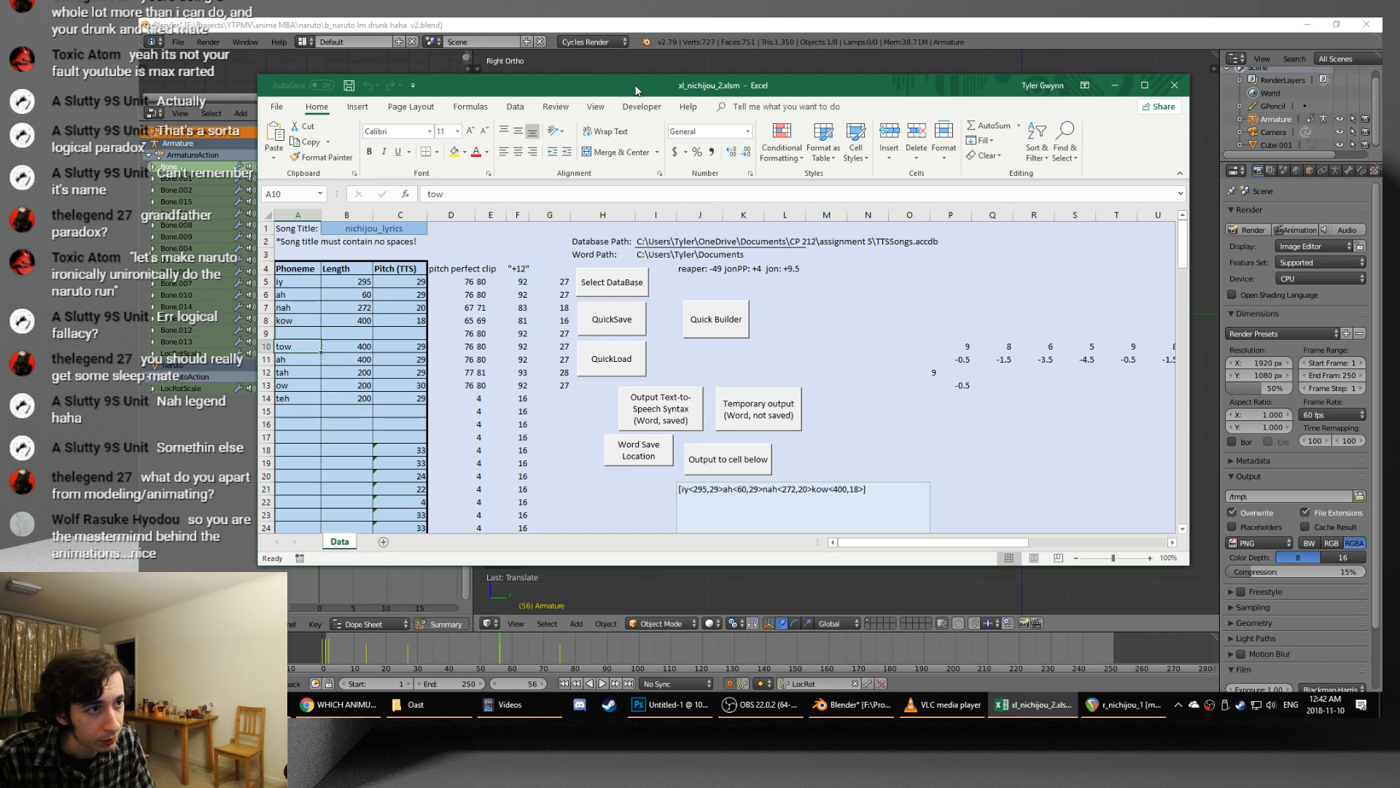
{"action": "left_click", "coordinate": [417, 296]}
{"action": "key", "text": "Down"}
- Switch to the r_nichijou_1 project in REAPER, dismiss its preferences and examine the MIDI items on track 8
{"action": "left_click", "coordinate": [1123, 704]}
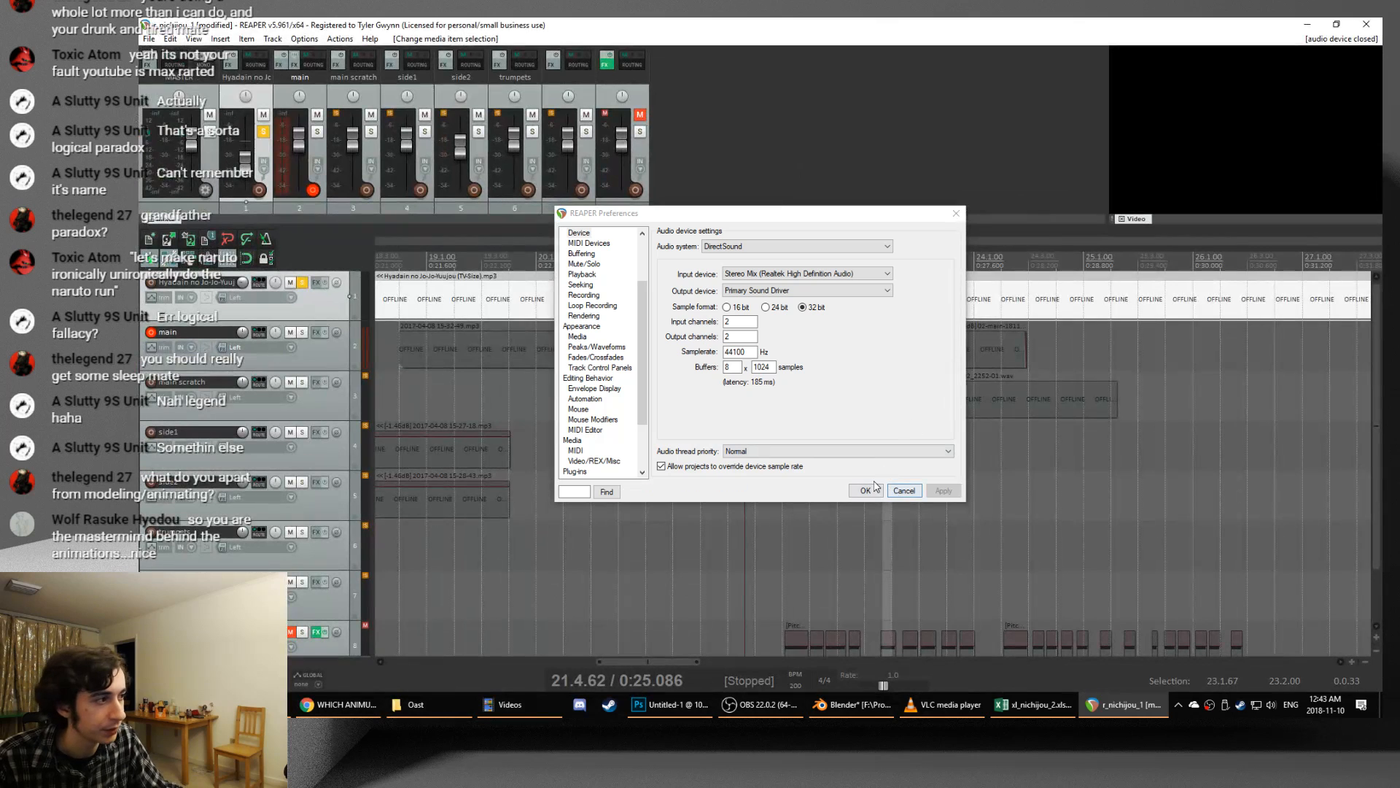
{"action": "left_click", "coordinate": [905, 491]}
{"action": "scroll", "coordinate": [906, 497], "scroll_direction": "down", "scroll_amount": 1}
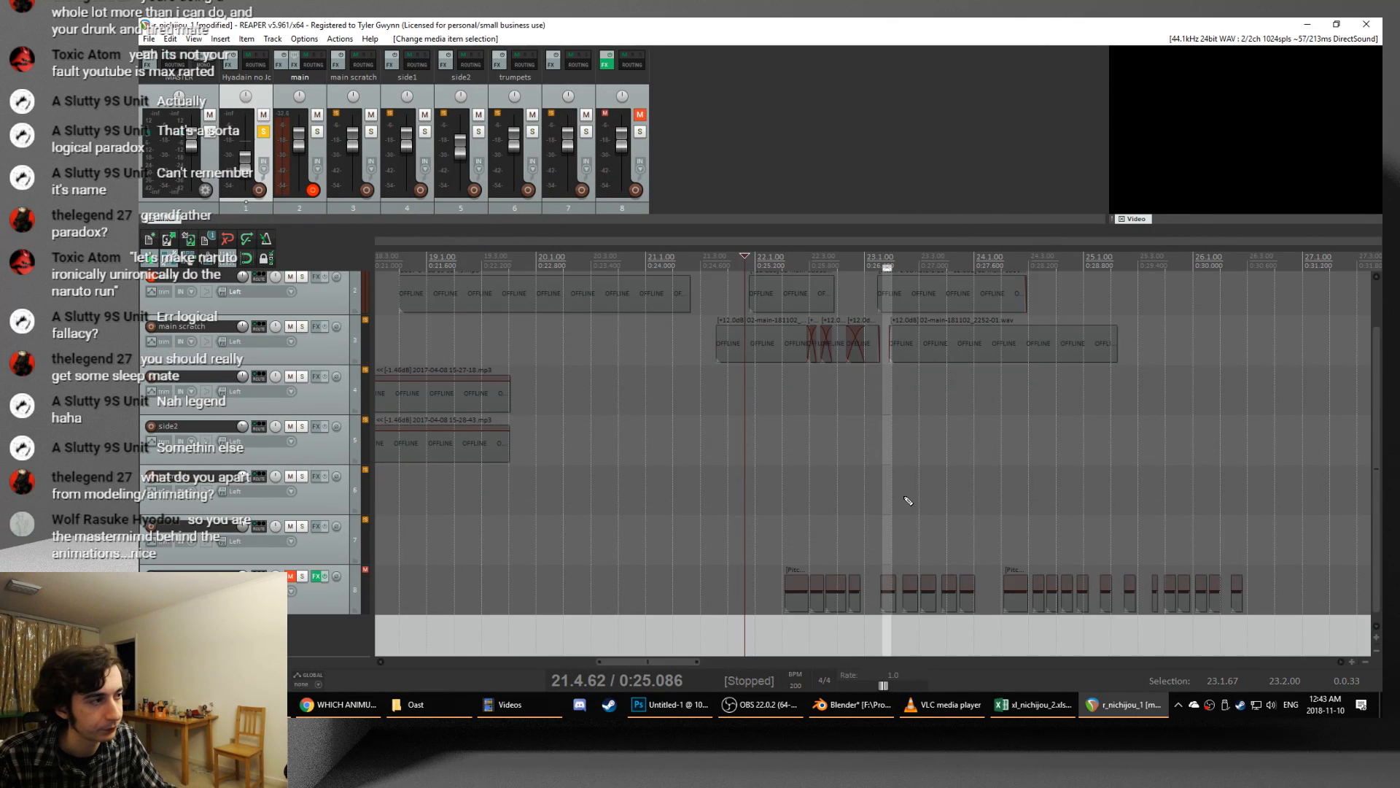
{"action": "left_click", "coordinate": [796, 588]}
{"action": "scroll", "coordinate": [855, 586], "scroll_direction": "up", "scroll_amount": 5}
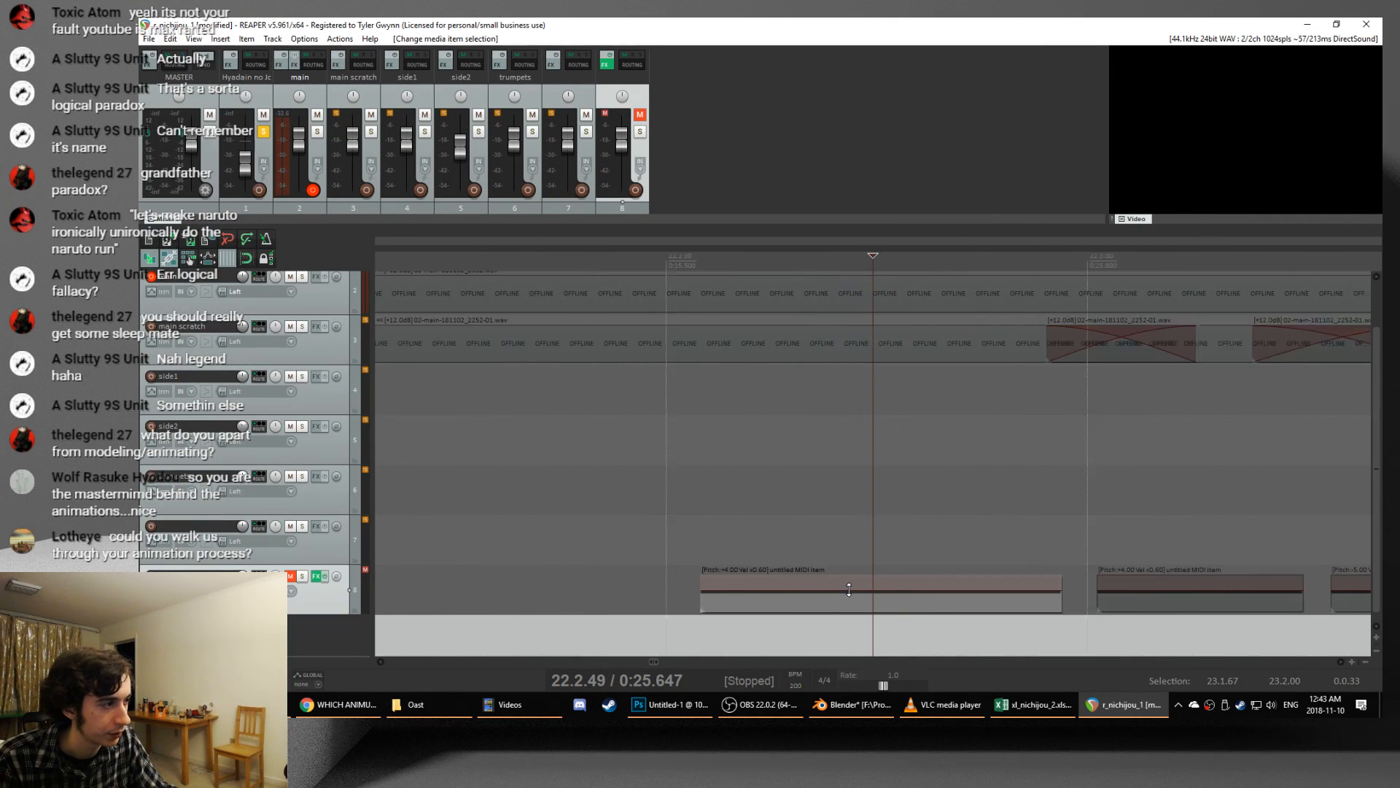
{"action": "scroll", "coordinate": [856, 588], "scroll_direction": "right", "scroll_amount": 3}
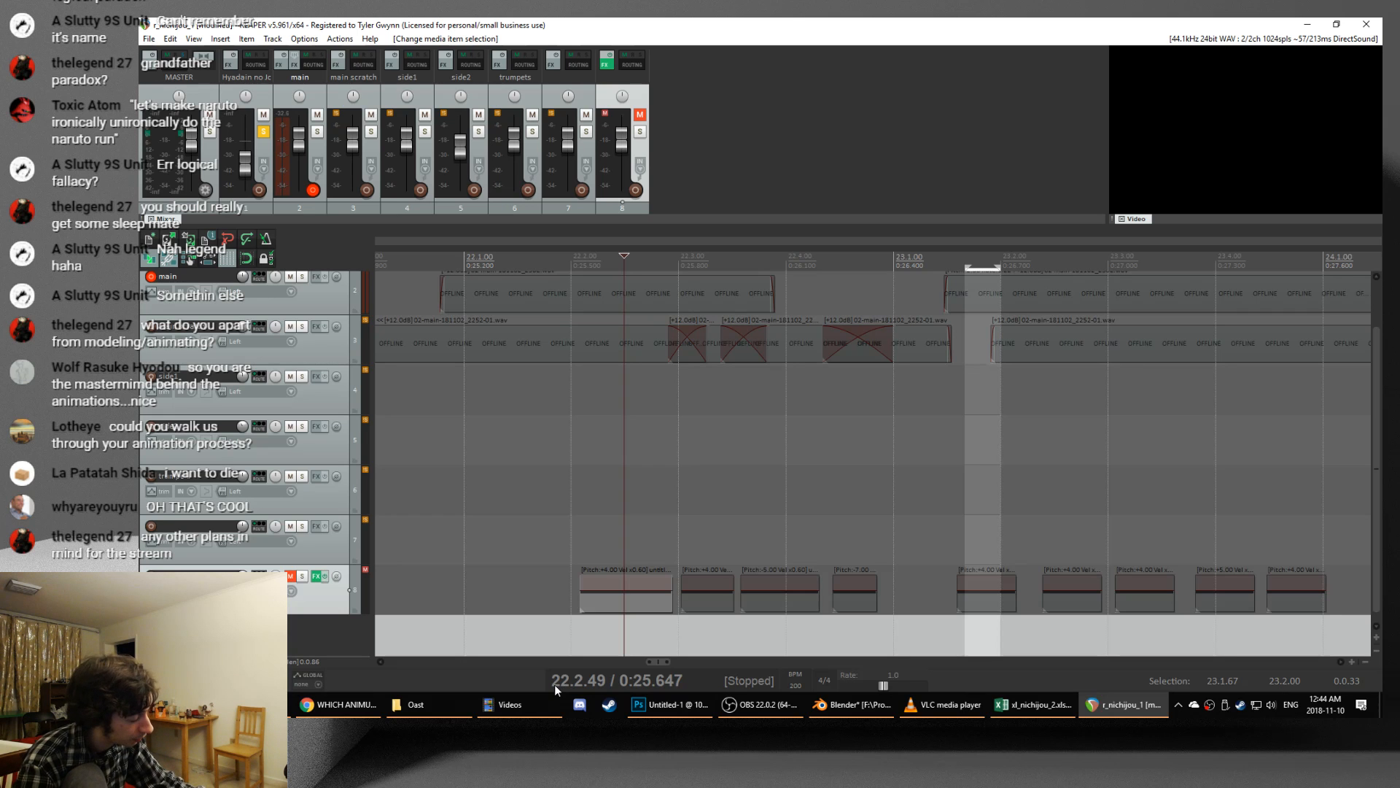
- Minimize the REAPER, Excel and browser windows and return to the run animation in Blender
{"action": "left_click", "coordinate": [1307, 24]}
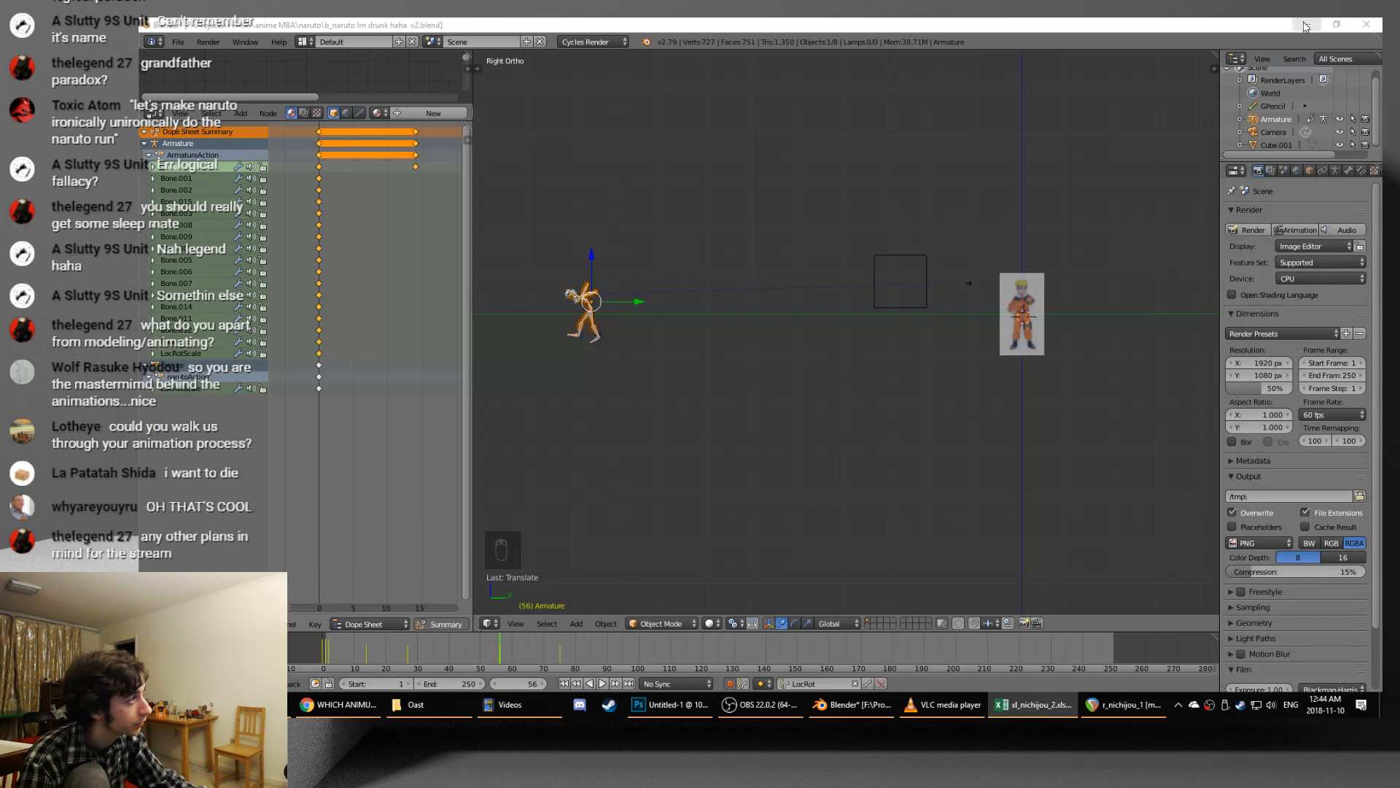
{"action": "left_click", "coordinate": [1303, 25]}
{"action": "left_click", "coordinate": [1115, 85]}
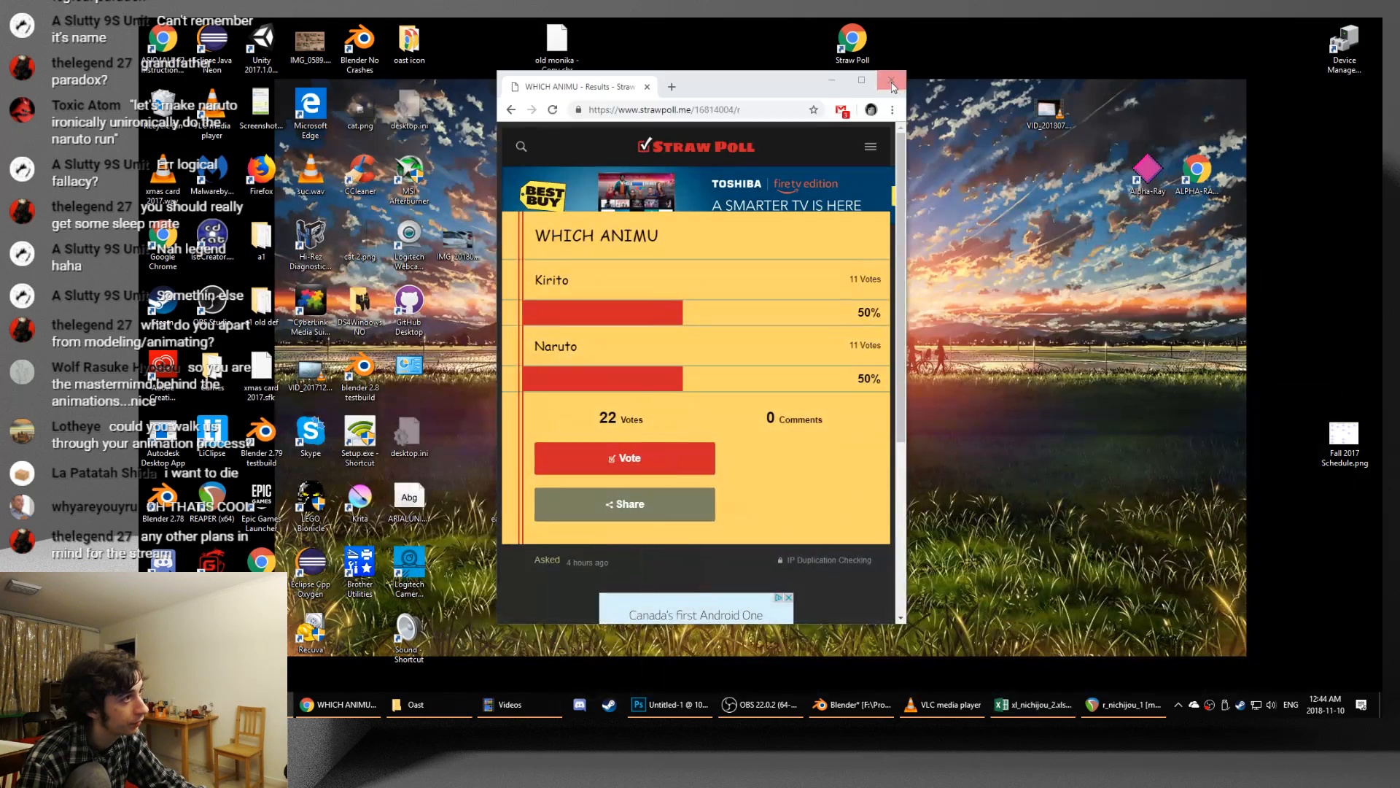
{"action": "left_click", "coordinate": [830, 81]}
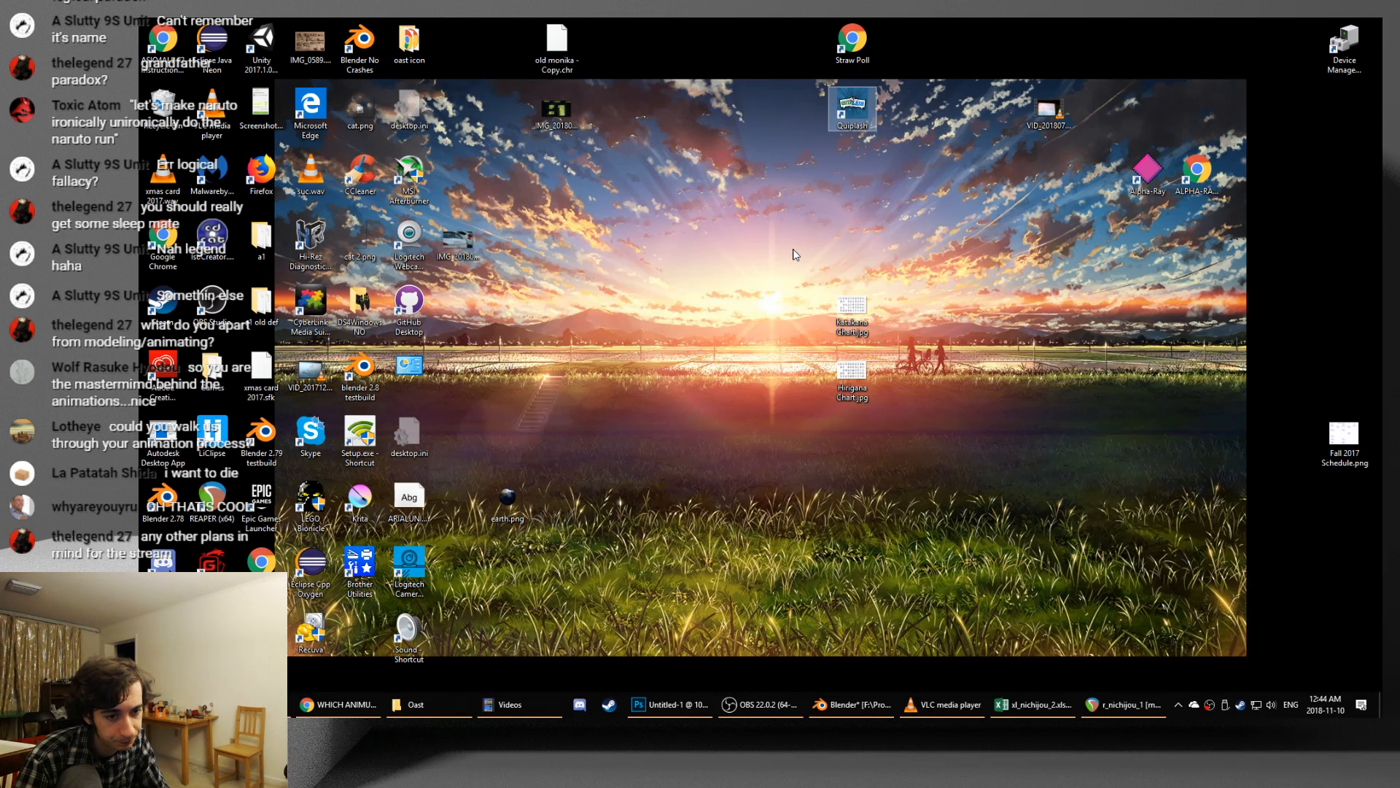
{"action": "left_click", "coordinate": [852, 705]}
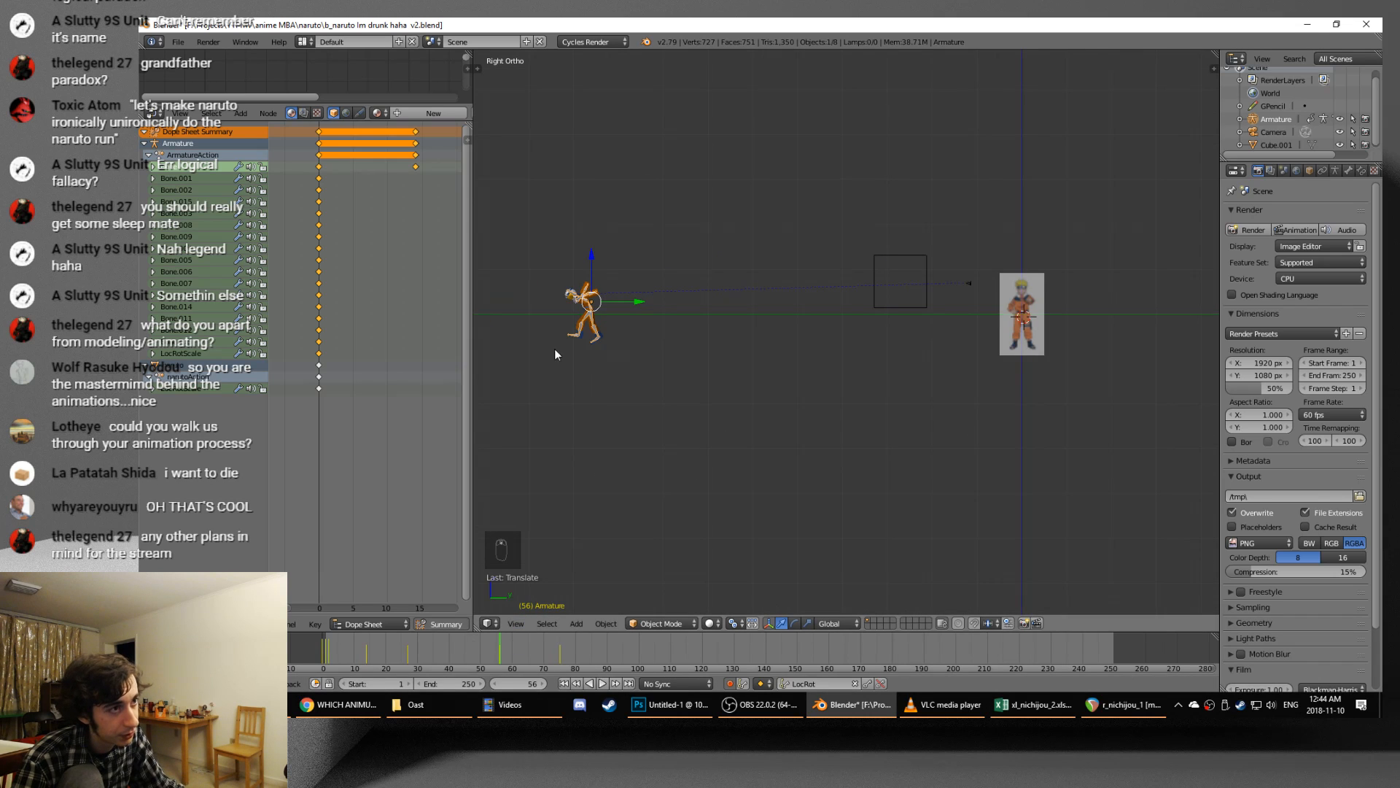
- Maximize the Dope Sheet and move the frame 14 keyframes to frame 9 and the frame 27 keyframes to frame 18
{"action": "scroll", "coordinate": [367, 339], "scroll_direction": "down", "scroll_amount": 5}
{"action": "key", "text": "ctrl+Up"}
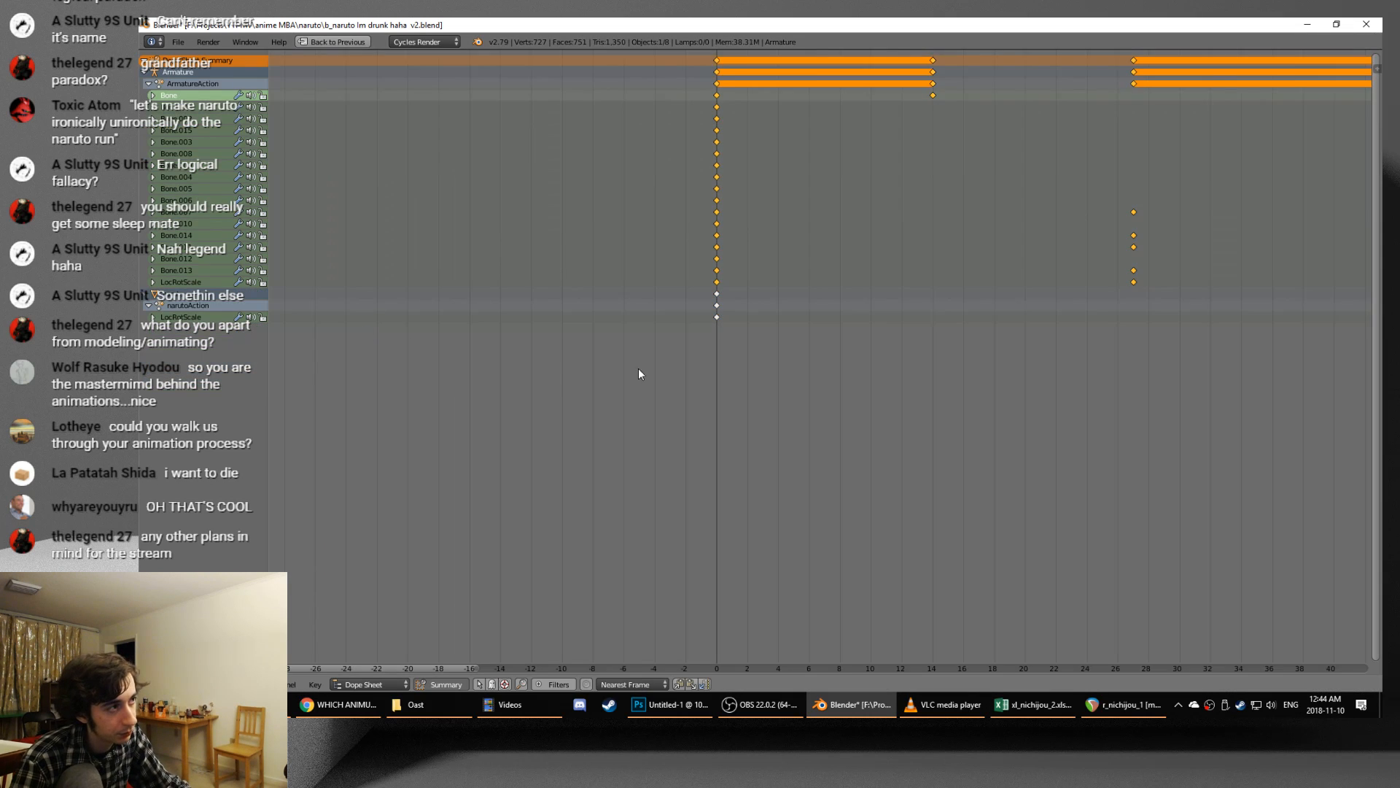
{"action": "key", "text": "Home"}
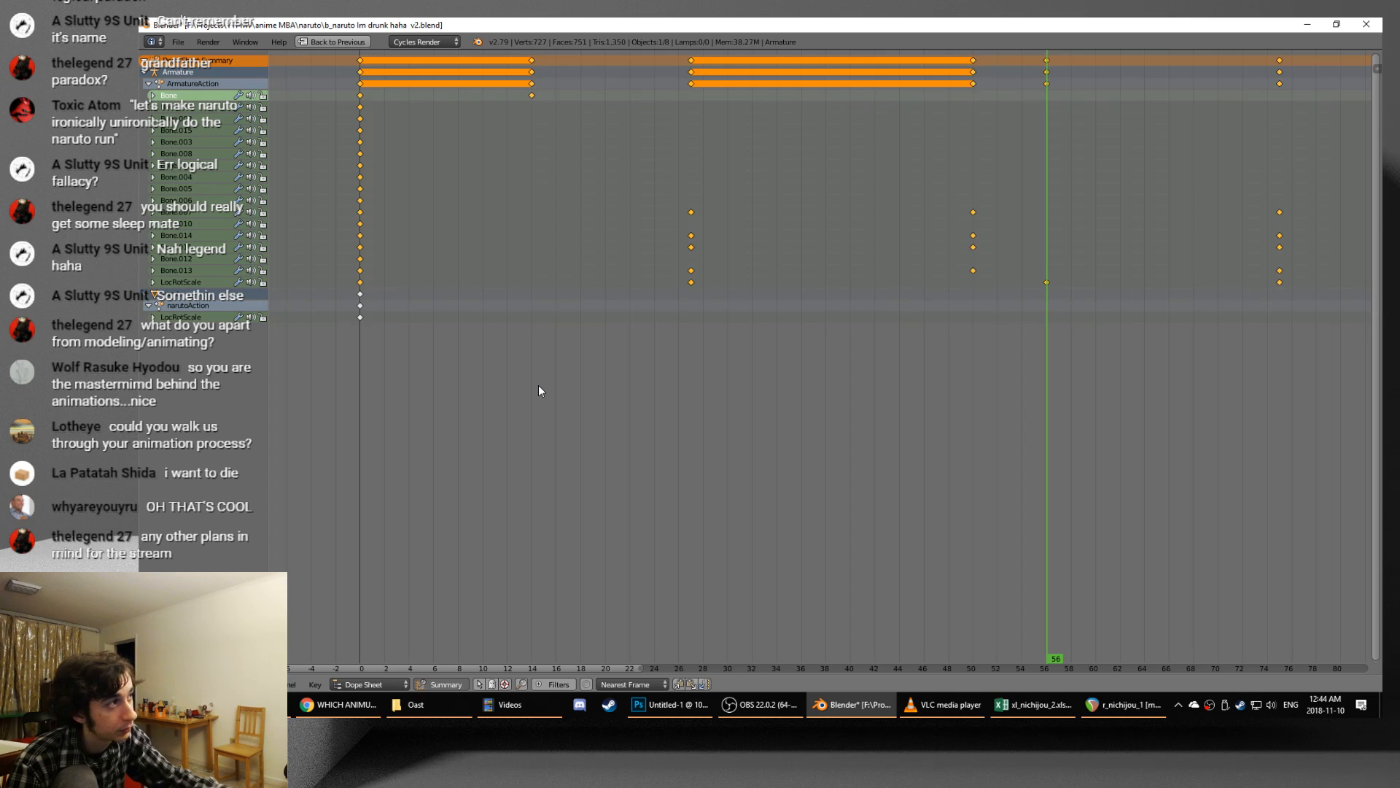
{"action": "scroll", "coordinate": [775, 191], "scroll_direction": "down", "scroll_amount": 2}
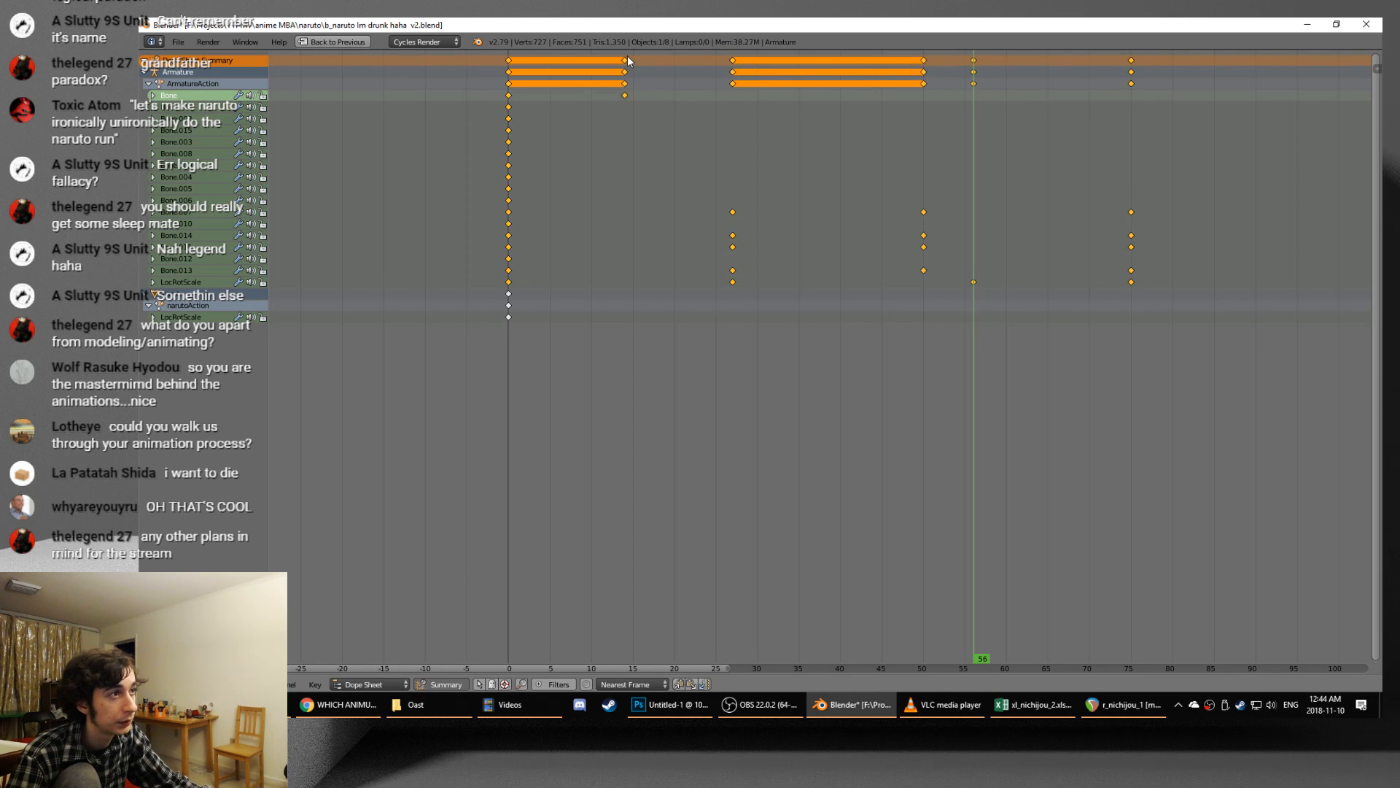
{"action": "right_click_drag", "start_coordinate": [625, 60], "coordinate": [583, 59]}
{"action": "right_click_drag", "start_coordinate": [732, 60], "coordinate": [659, 60]}
- Shift all keyframes from frame 50 onward about 23 frames earlier, placing the first of them at frame 27
{"action": "right_click", "coordinate": [925, 61]}
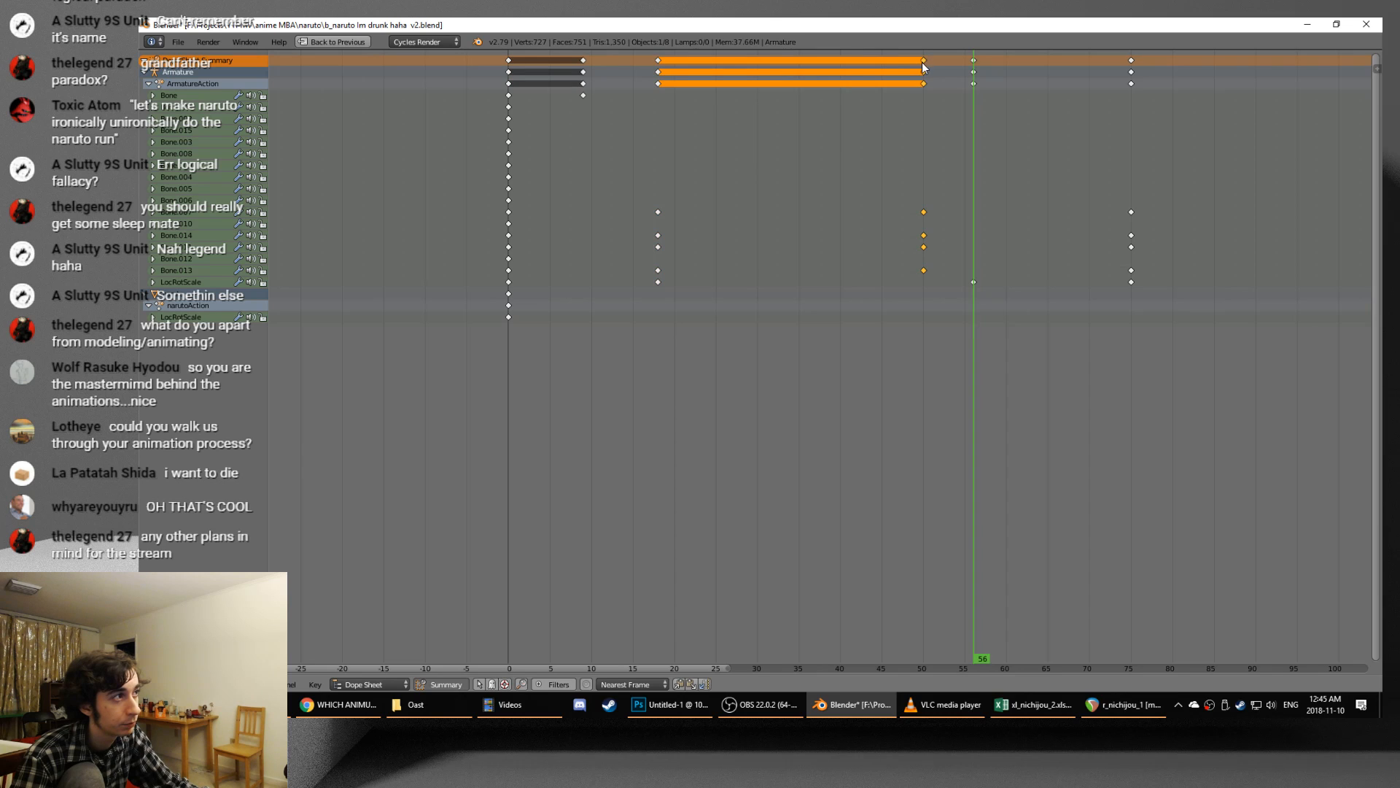
{"action": "left_click", "coordinate": [902, 66]}
{"action": "right_click", "coordinate": [1193, 125], "text": "ctrl"}
{"action": "key", "text": "g"}
{"action": "left_click", "coordinate": [1004, 148]}
{"action": "key", "text": "s"}
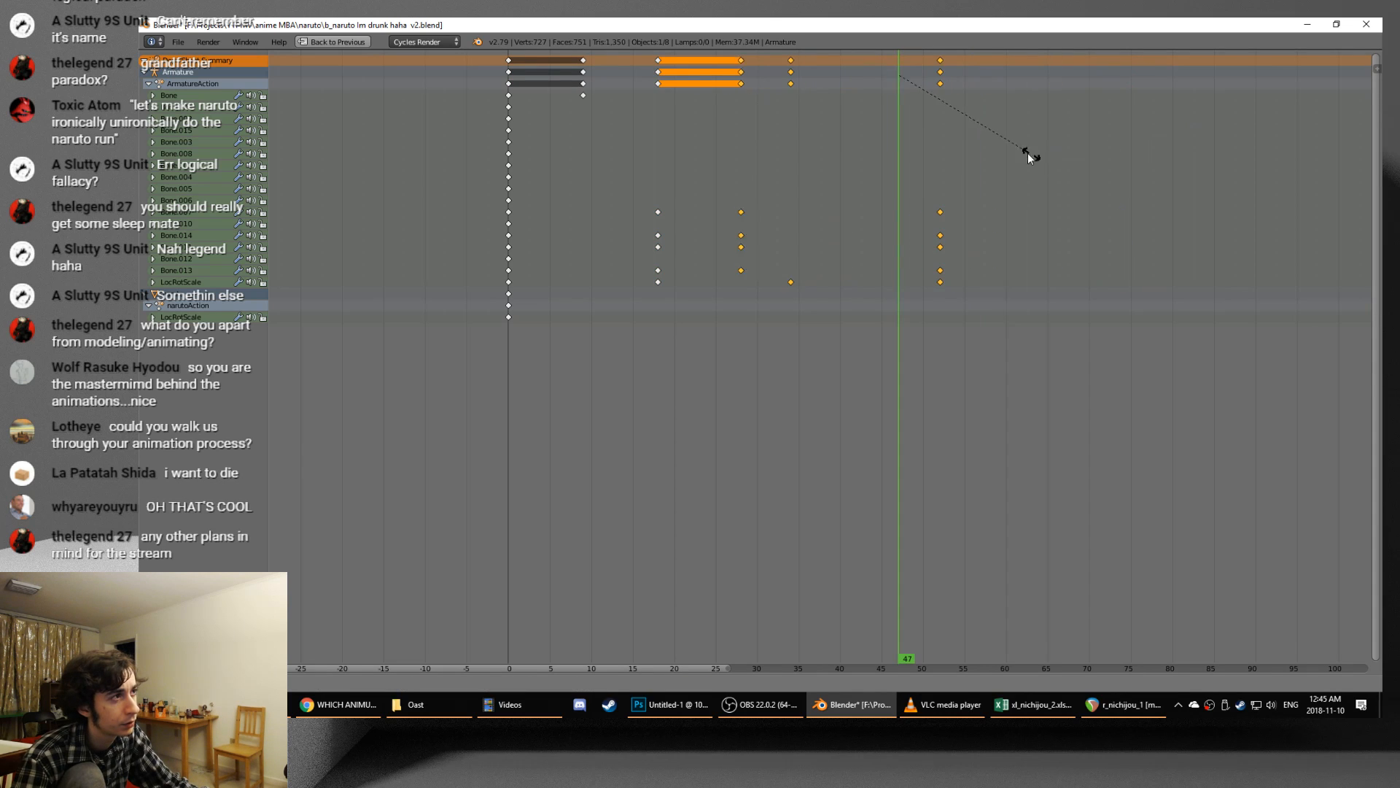
{"action": "right_click", "coordinate": [1001, 128]}
- Select only the last column of keyframes and move it to frame 42
{"action": "key", "text": "a"}
{"action": "right_click", "coordinate": [1069, 120], "text": "ctrl"}
{"action": "key", "text": "g"}
{"action": "left_click", "coordinate": [987, 127]}
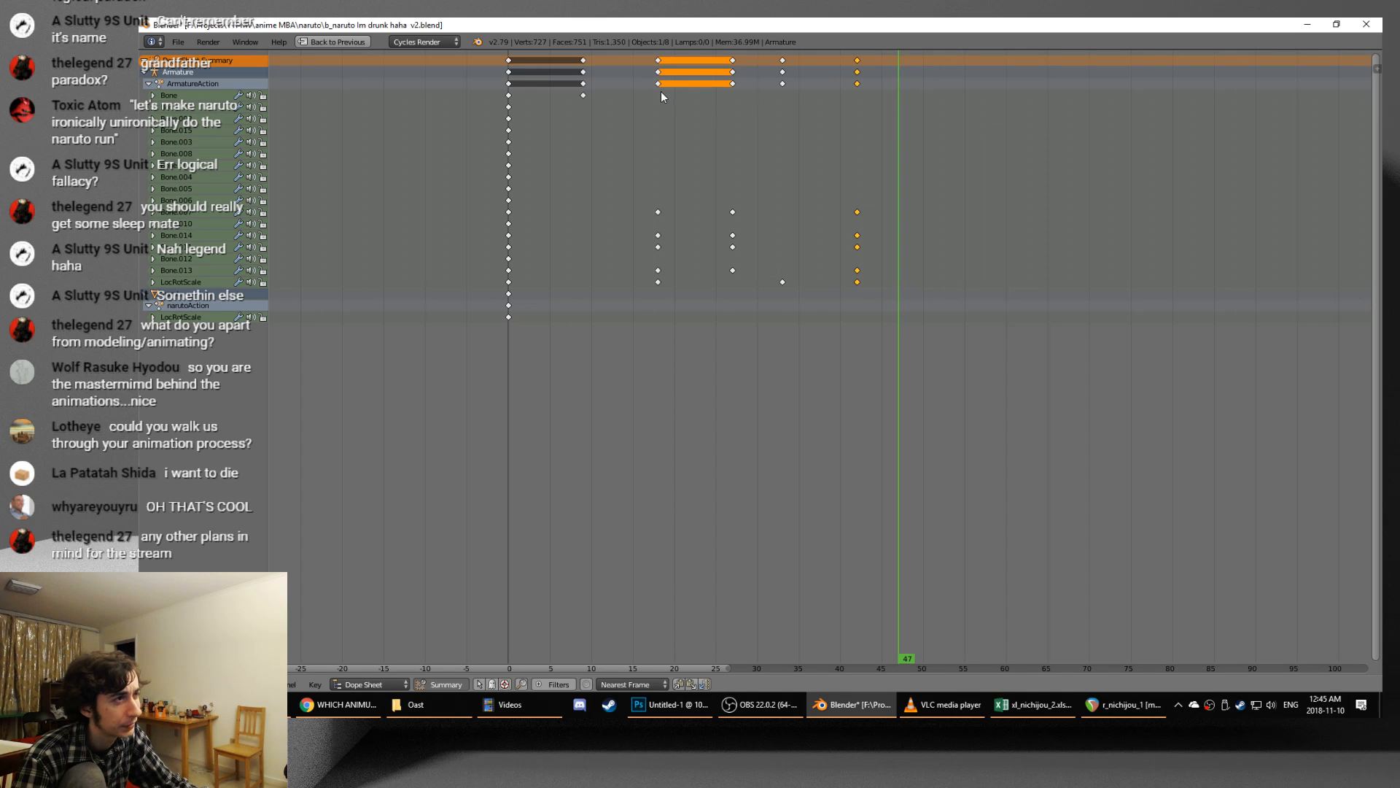
- Scrub through the retimed keyframes, restore the full layout and play the animation to check the run's speed
{"action": "left_click_drag", "start_coordinate": [554, 78], "coordinate": [697, 89]}
{"action": "key", "text": "shift+space"}
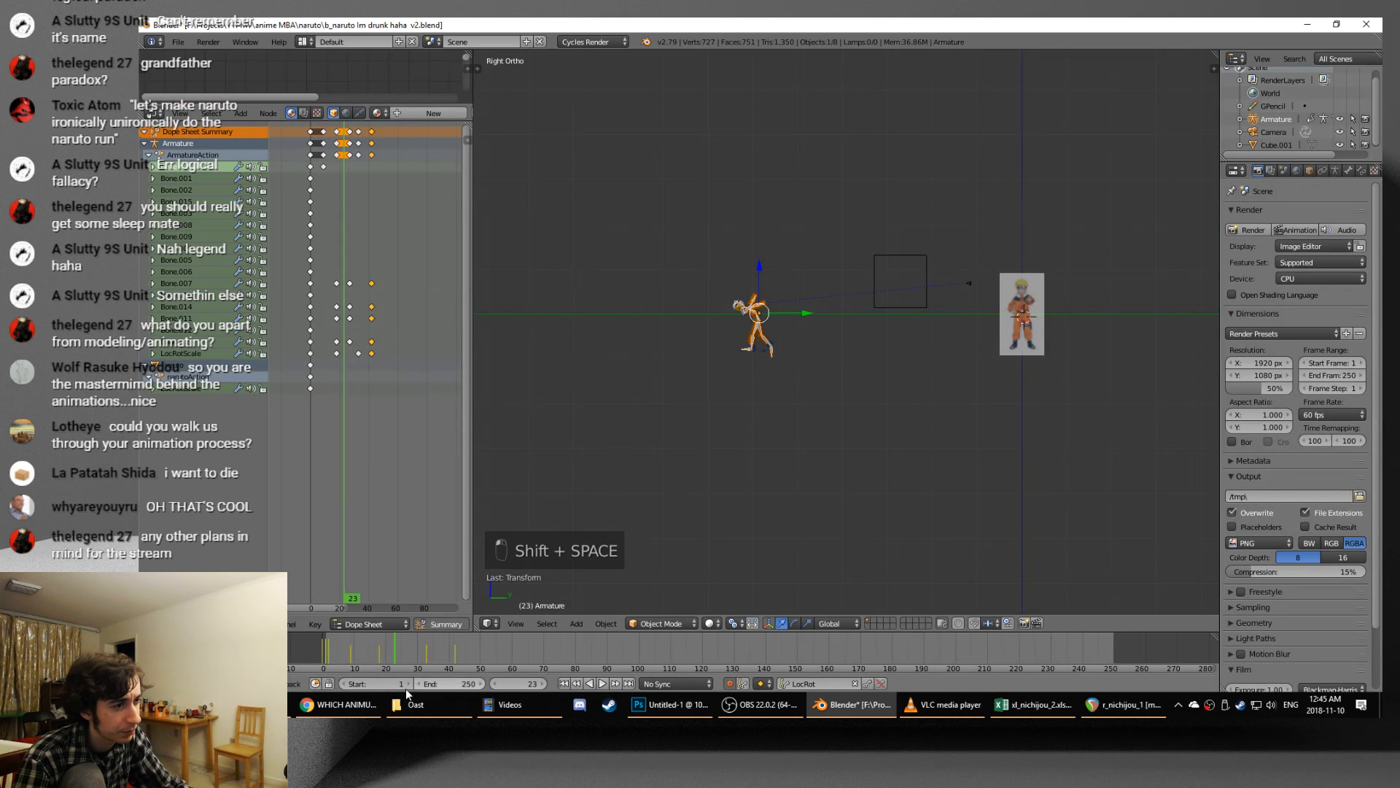
{"action": "key", "text": "alt+a"}
{"action": "left_click", "coordinate": [314, 625]}
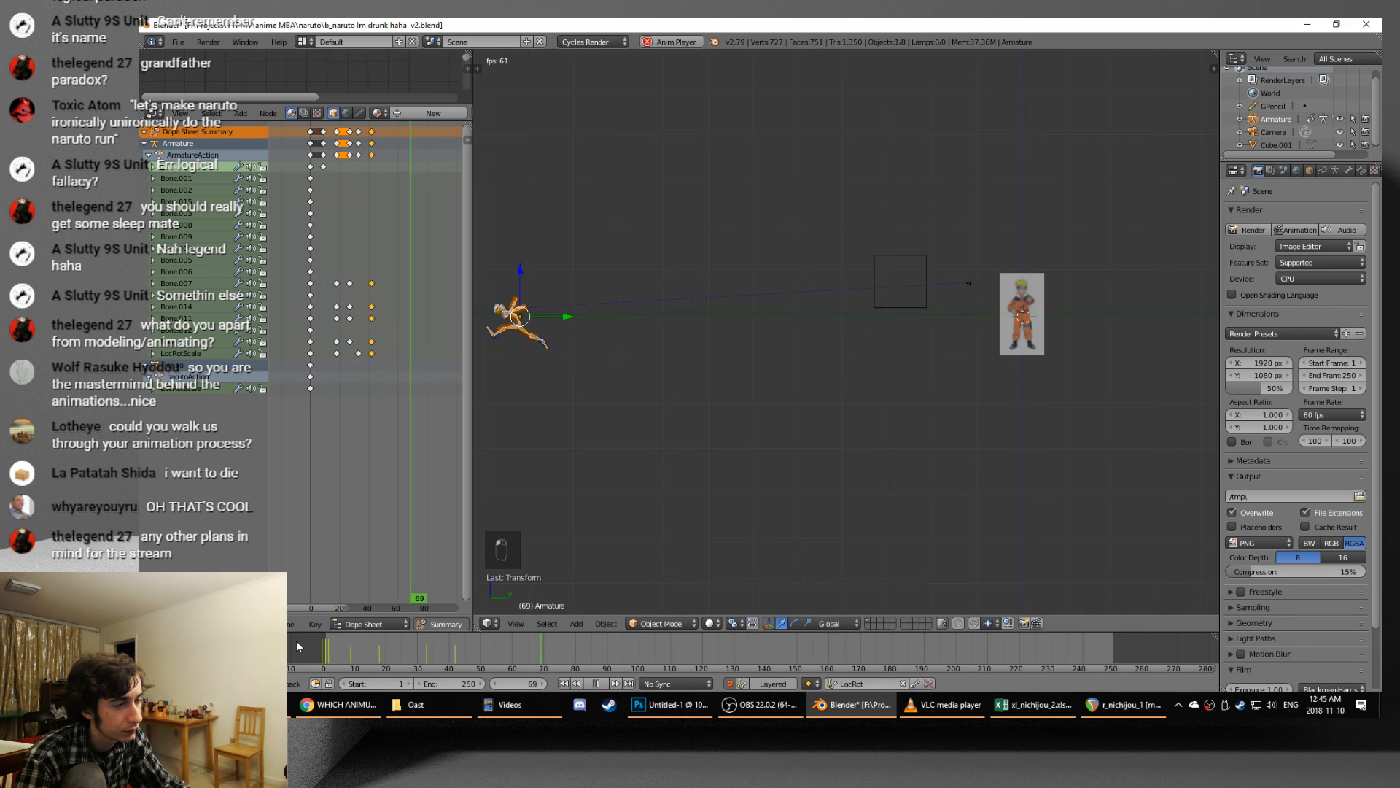
- Stop playback and delete every keyframe in the Armature's object-level LocRotScale channel to remove the forward travel
{"action": "key", "text": "alt+a"}
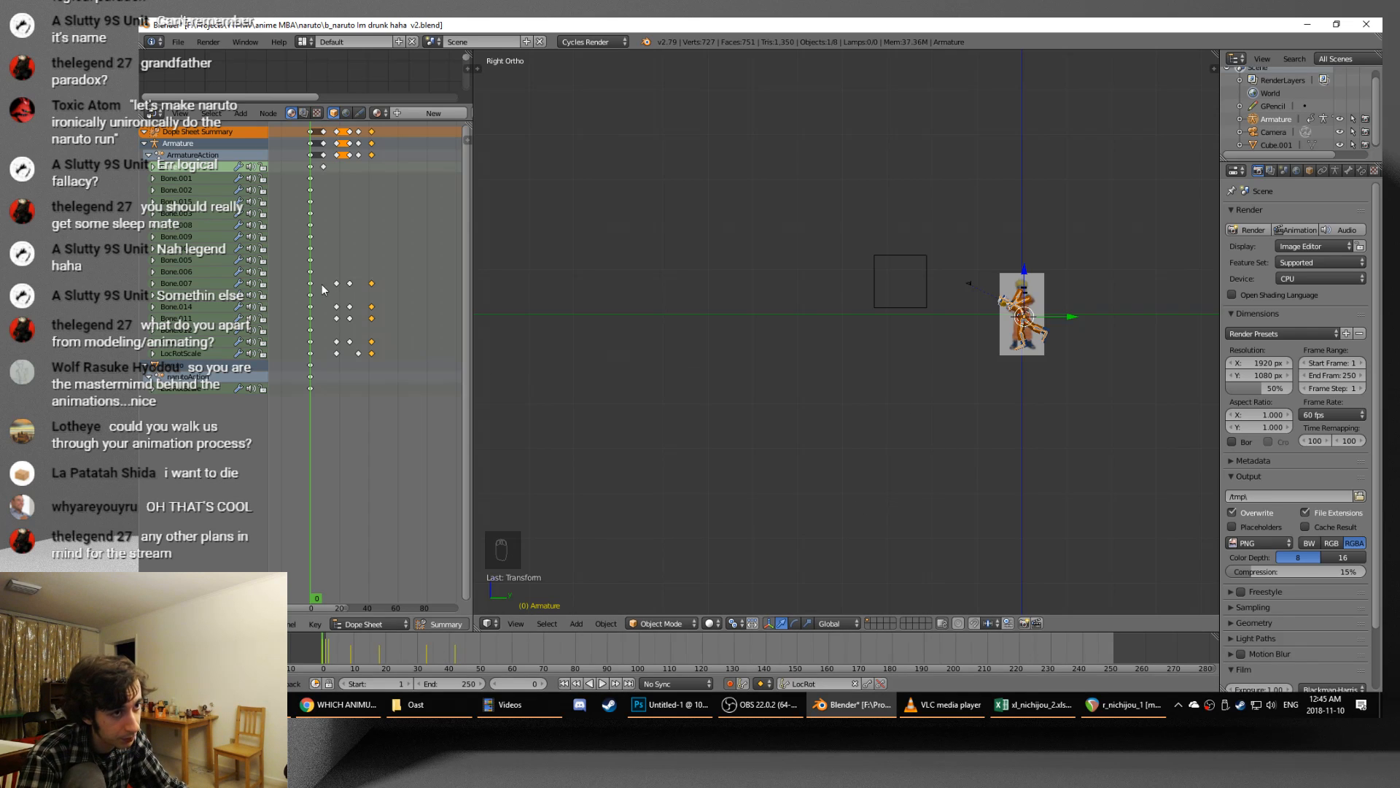
{"action": "left_click", "coordinate": [197, 154]}
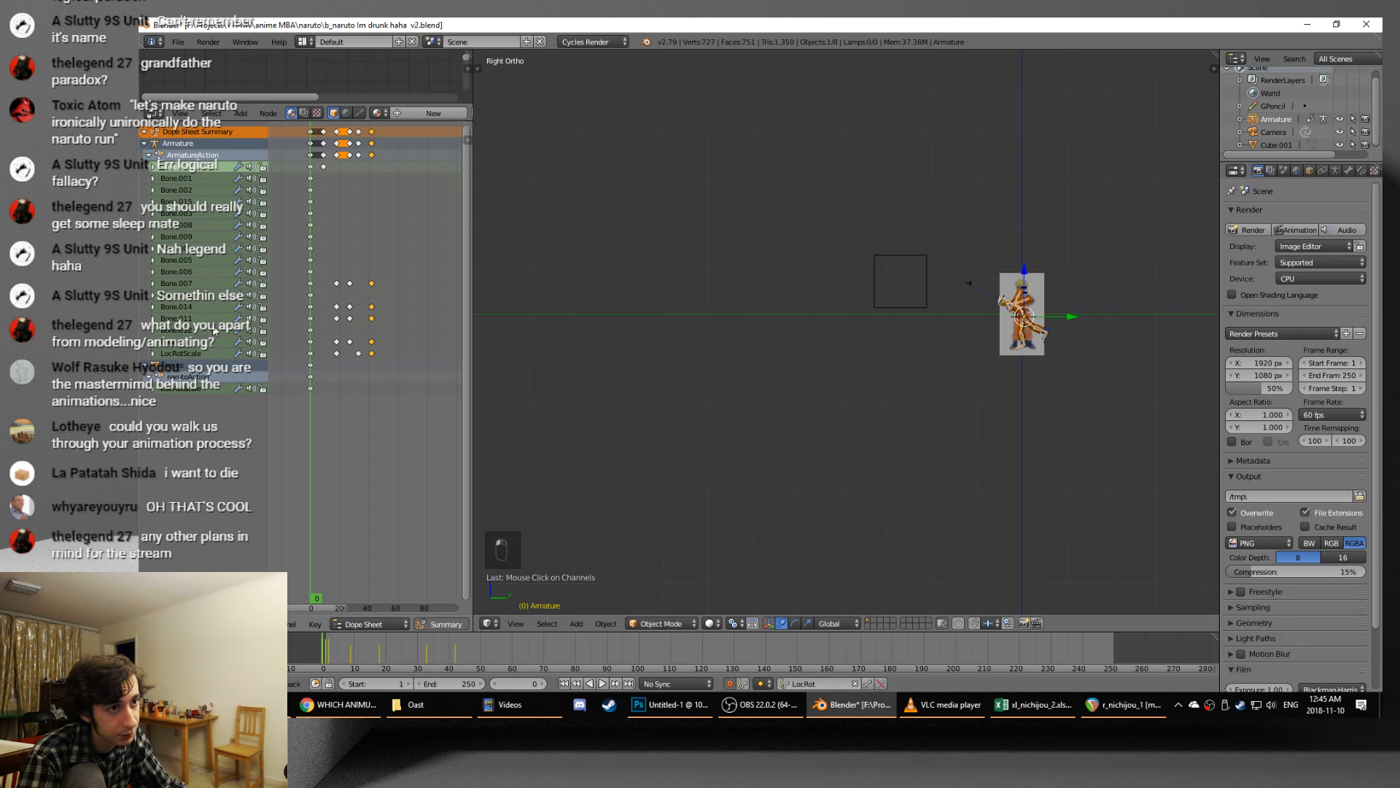
{"action": "scroll", "coordinate": [315, 404], "scroll_direction": "down", "scroll_amount": 3}
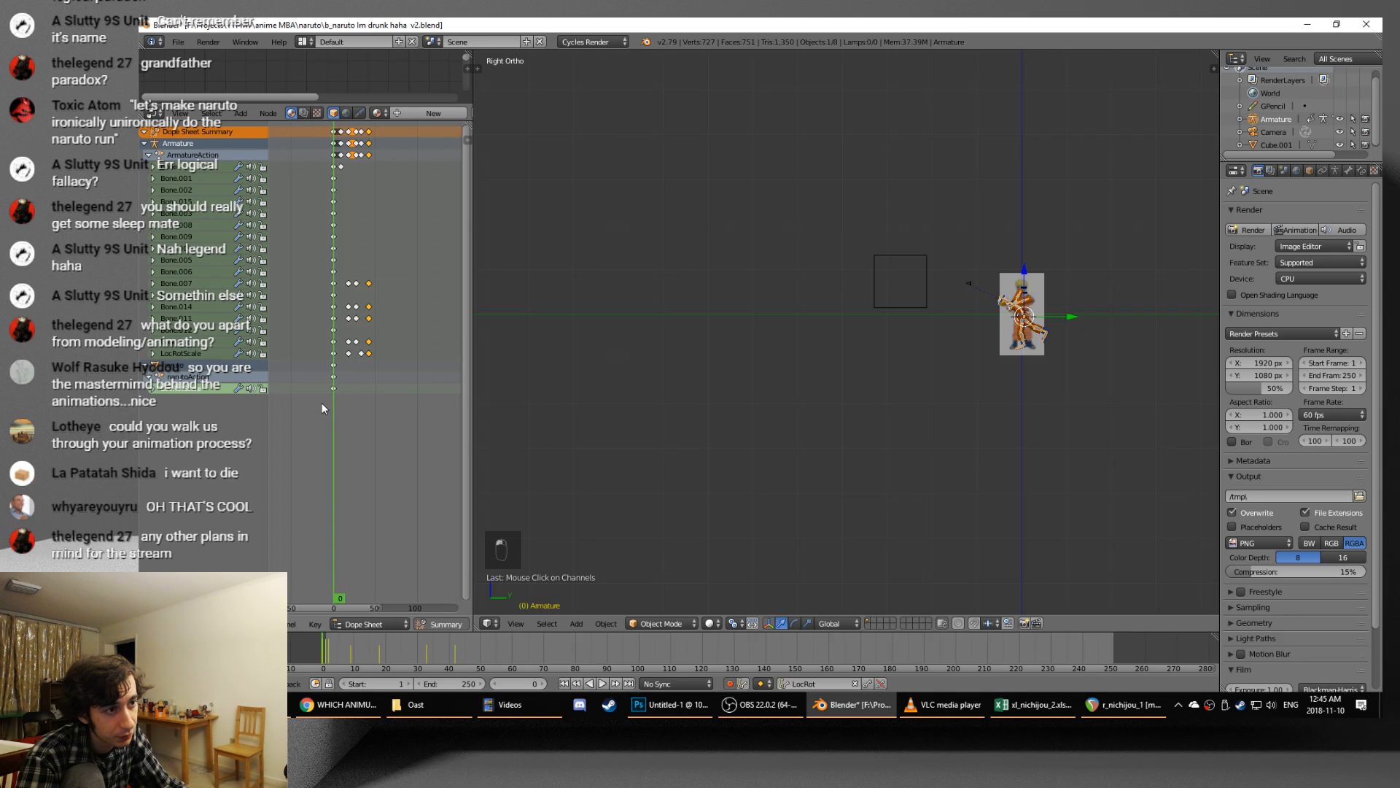
{"action": "scroll", "coordinate": [321, 403], "scroll_direction": "up", "scroll_amount": 2}
{"action": "left_click", "coordinate": [340, 355]}
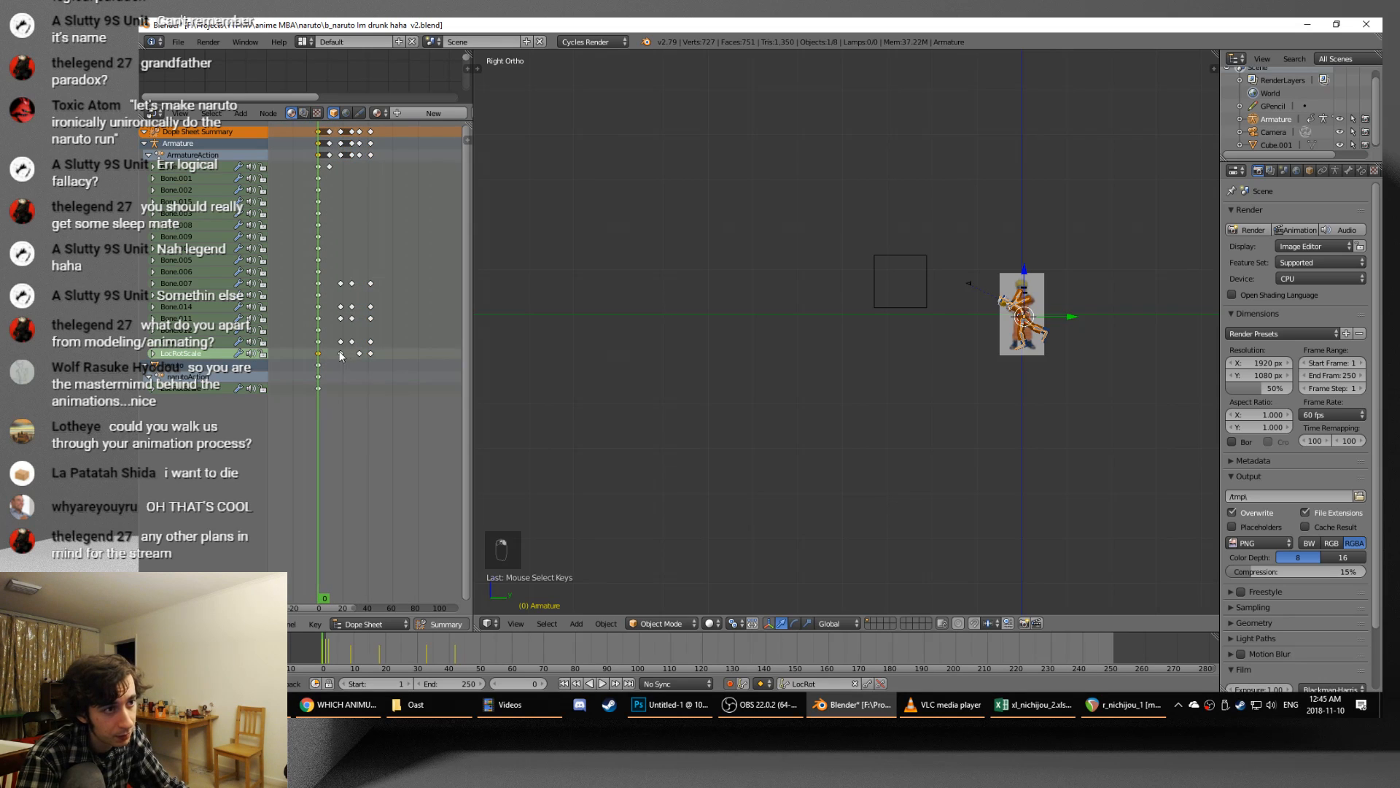
{"action": "right_click", "coordinate": [341, 354], "text": "shift"}
{"action": "right_click", "coordinate": [360, 355], "text": "shift"}
{"action": "right_click", "coordinate": [371, 355], "text": "shift"}
{"action": "key", "text": "x"}
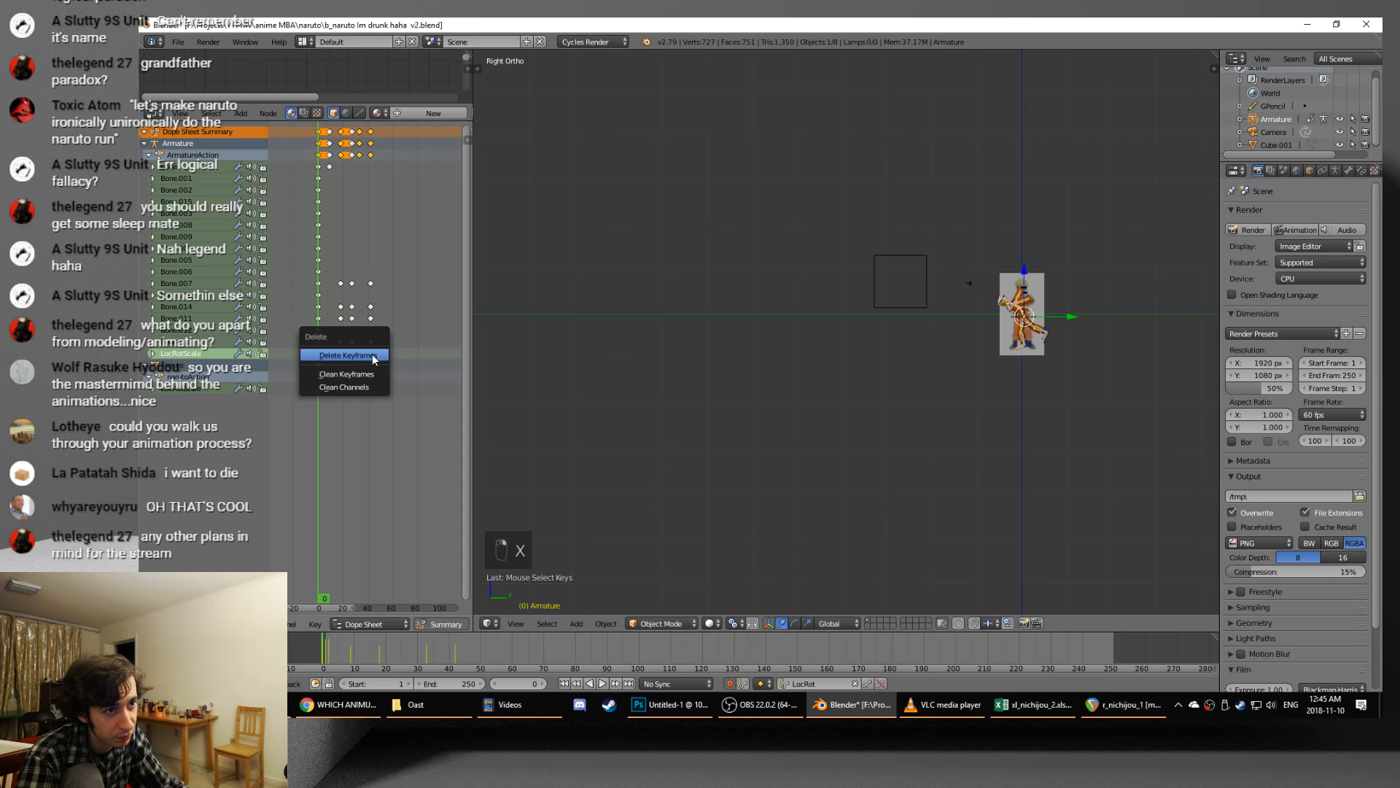
{"action": "left_click", "coordinate": [374, 357]}
- Play the animation to check the run cycle in place
{"action": "key", "text": "alt+a"}
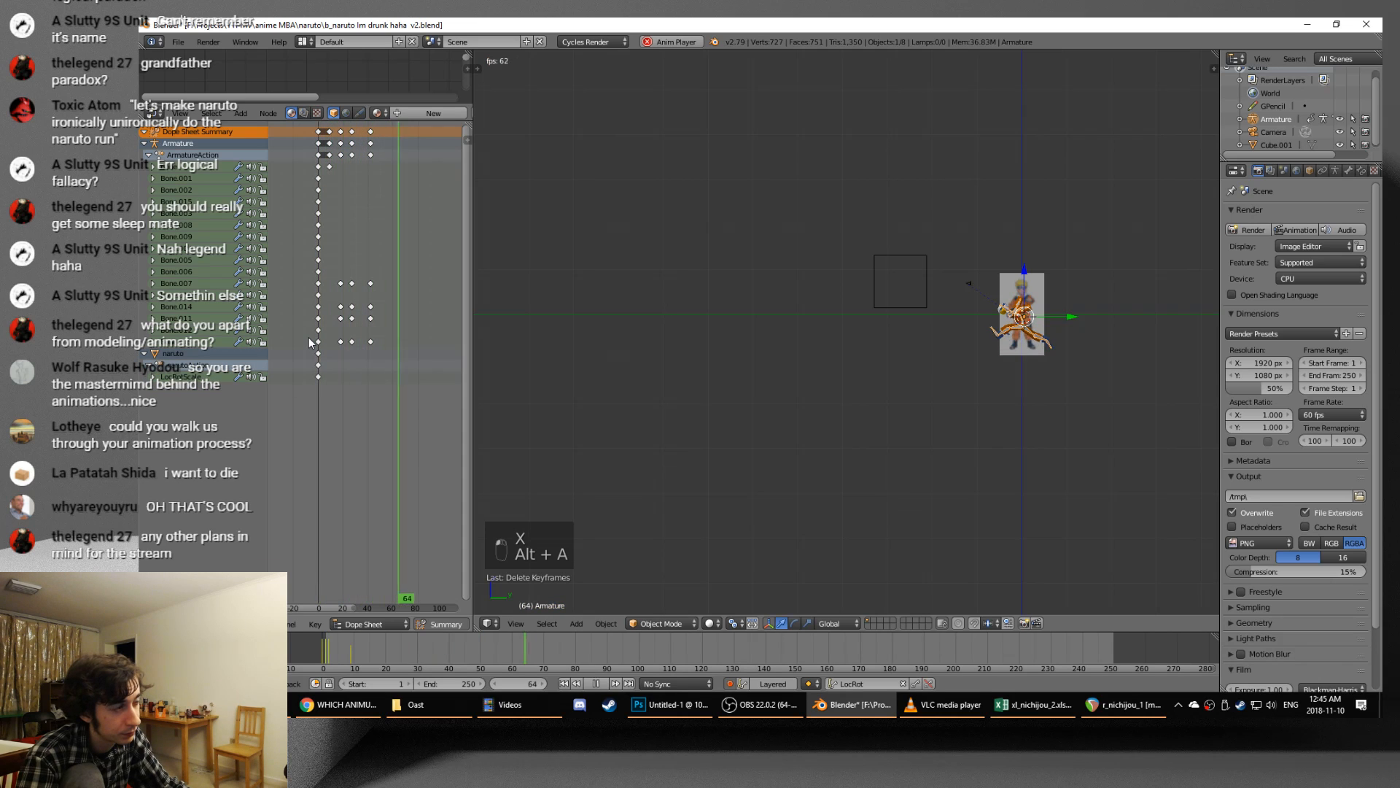
{"action": "left_click", "coordinate": [304, 342]}
{"action": "key", "text": "alt+a"}
{"action": "mouse_move", "coordinate": [307, 343]}
{"action": "left_mouse_down"}
{"action": "mouse_move", "coordinate": [346, 348]}
{"action": "mouse_move", "coordinate": [318, 349]}
{"action": "left_mouse_up"}
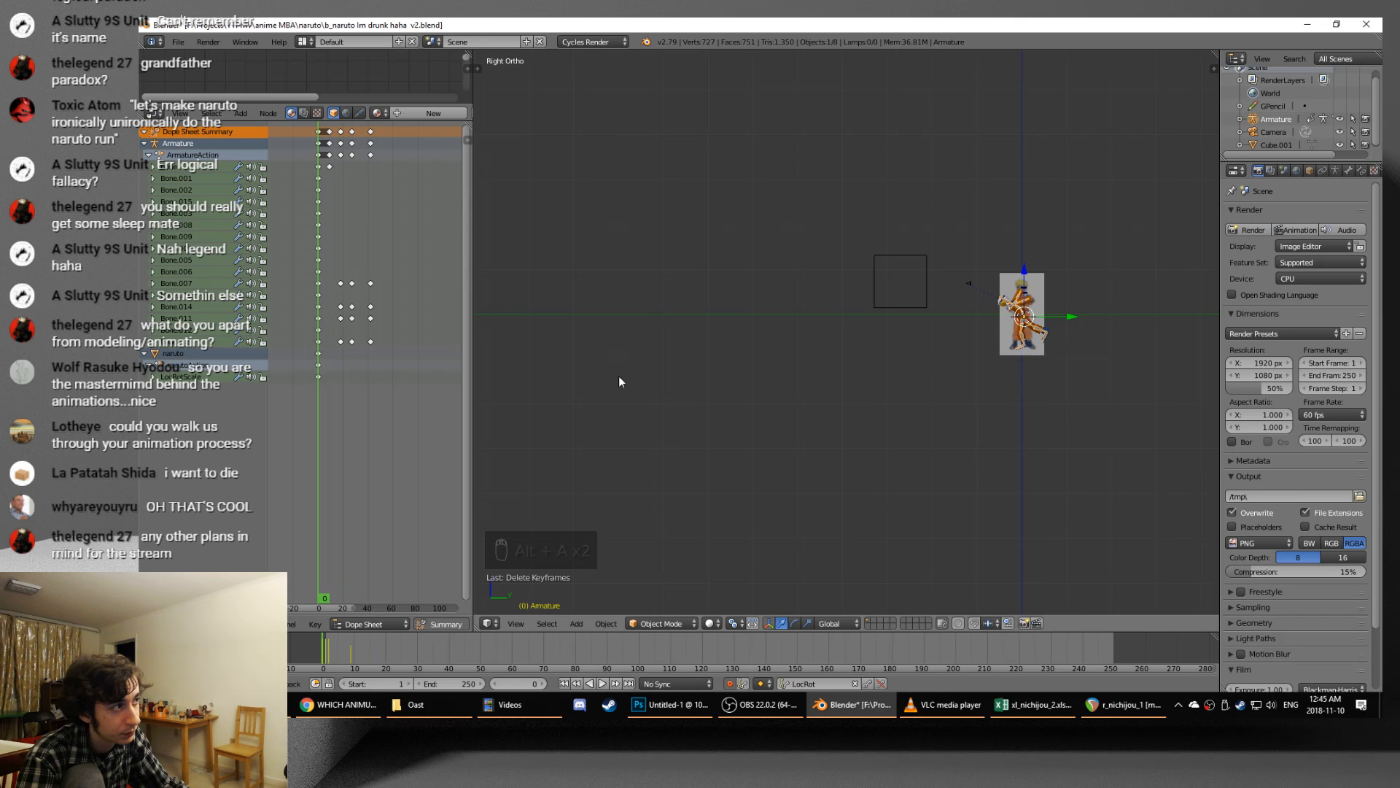
- In Pose Mode, raise the root hip bone along global Z at frame 18 to keyframe the stride's high point
{"action": "scroll", "coordinate": [955, 405], "scroll_direction": "up", "scroll_amount": 7}
{"action": "key", "text": "ctrl+Tab"}
{"action": "right_click", "coordinate": [1048, 290]}
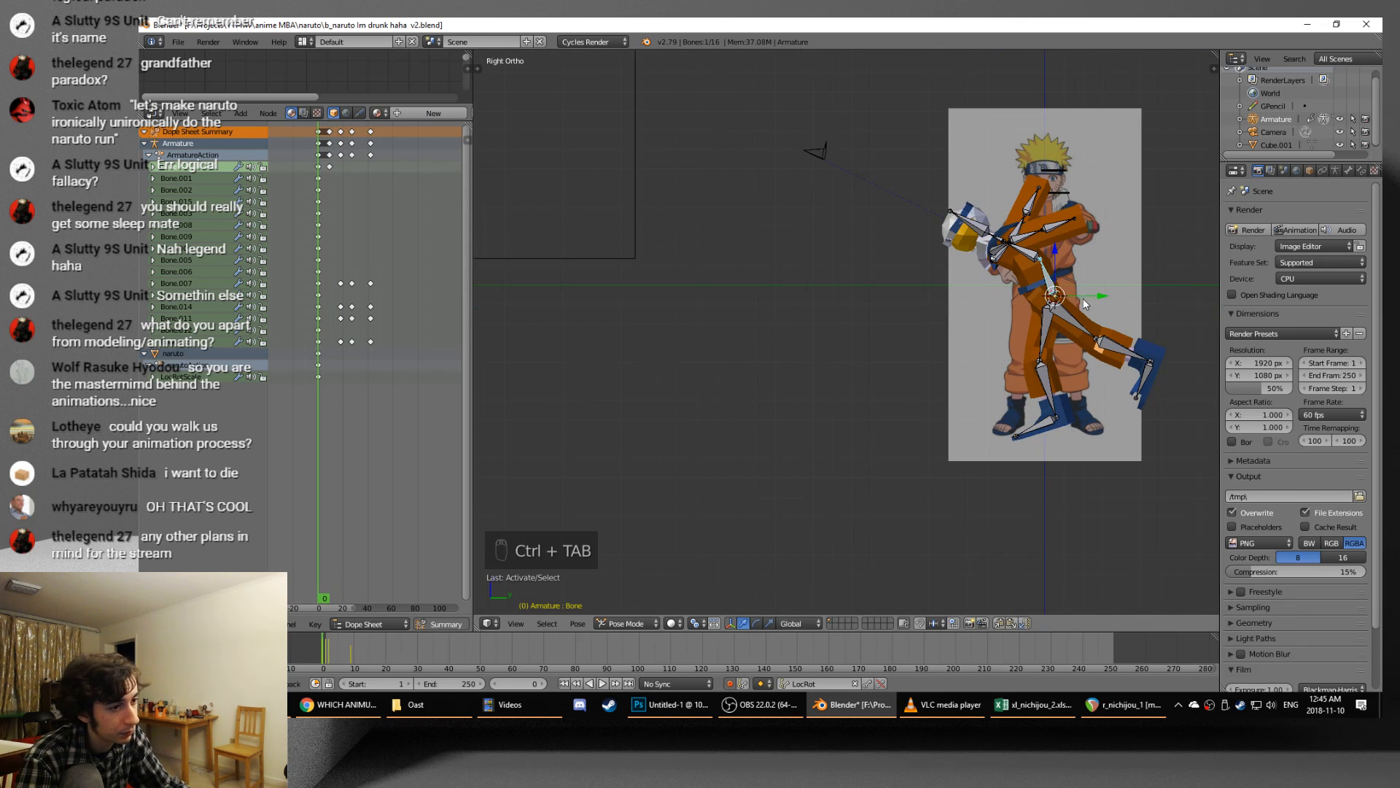
{"action": "scroll", "coordinate": [1083, 299], "scroll_direction": "down", "scroll_amount": 9, "text": "alt"}
{"action": "scroll", "coordinate": [1080, 299], "scroll_direction": "down", "scroll_amount": 1, "text": "alt"}
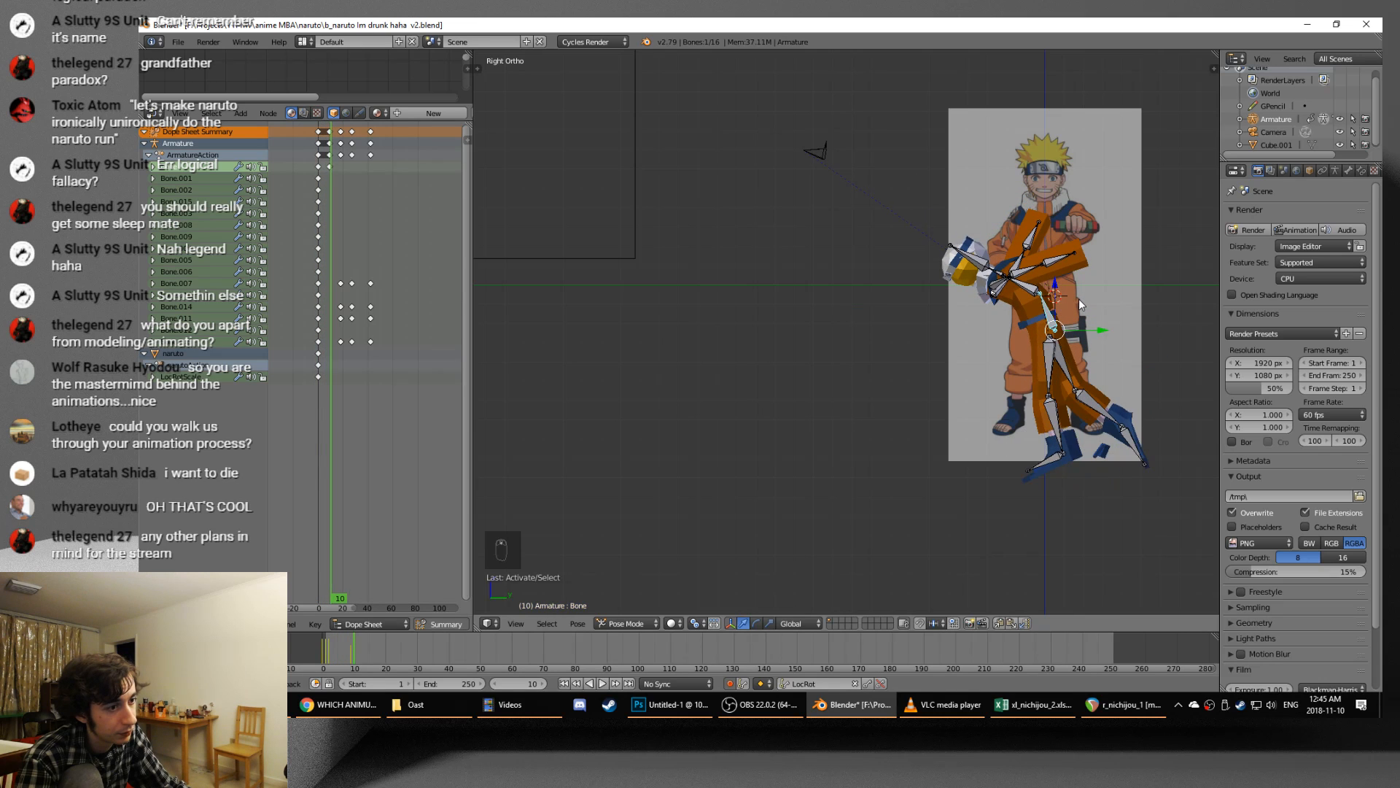
{"action": "scroll", "coordinate": [1079, 299], "scroll_direction": "down", "scroll_amount": 8, "text": "alt"}
{"action": "key", "text": "g"}
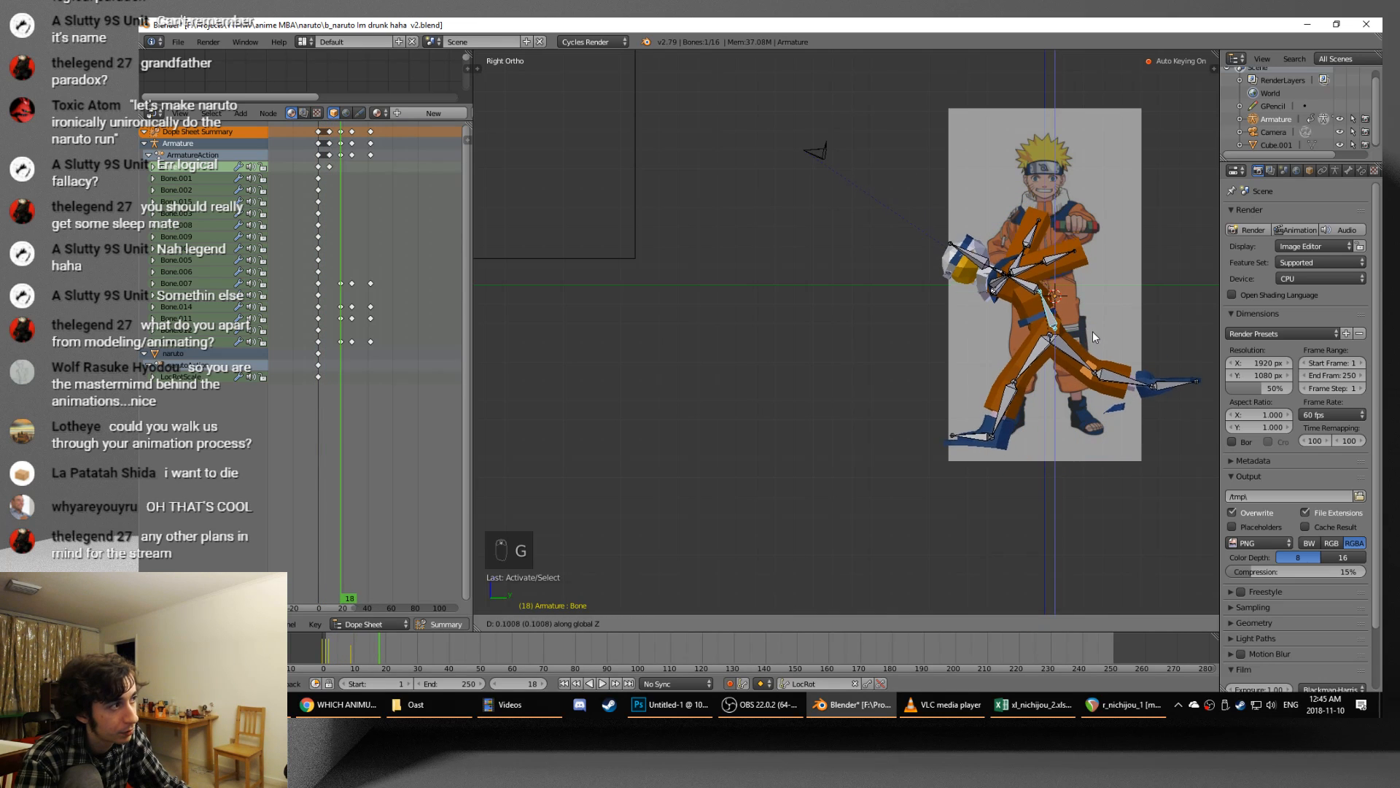
{"action": "left_click", "coordinate": [1094, 292]}
- Lower the root hip bone at frame 27 to keyframe the body's dip as the legs pass
{"action": "scroll", "coordinate": [1061, 310], "scroll_direction": "down", "scroll_amount": 4, "text": "alt"}
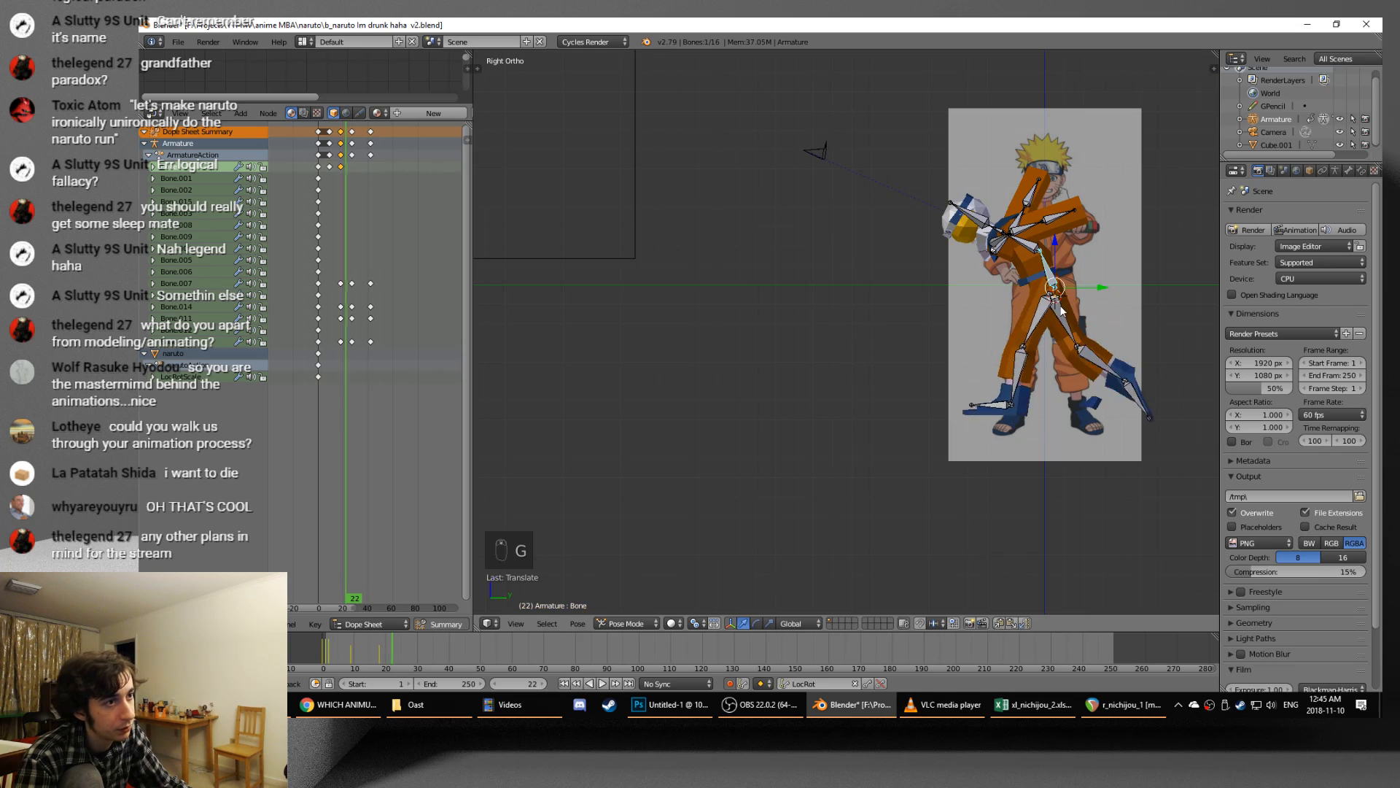
{"action": "scroll", "coordinate": [1061, 310], "scroll_direction": "down", "scroll_amount": 5, "text": "alt"}
{"action": "key", "text": "g"}
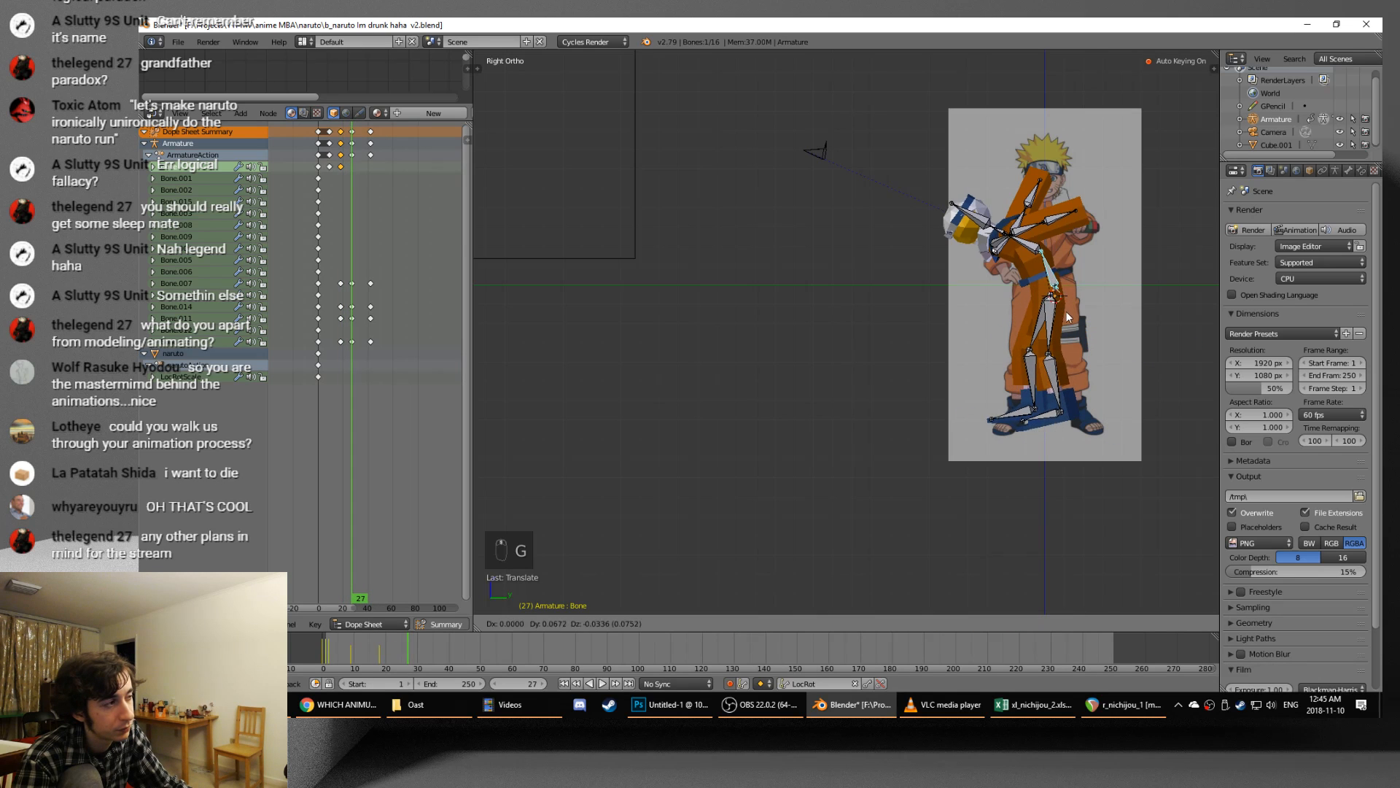
{"action": "left_click", "coordinate": [1069, 331]}
- Raise the root hip bone at frame 42, leave Pose Mode and play back the body bounce
{"action": "scroll", "coordinate": [1069, 332], "scroll_direction": "down", "scroll_amount": 13, "text": "alt"}
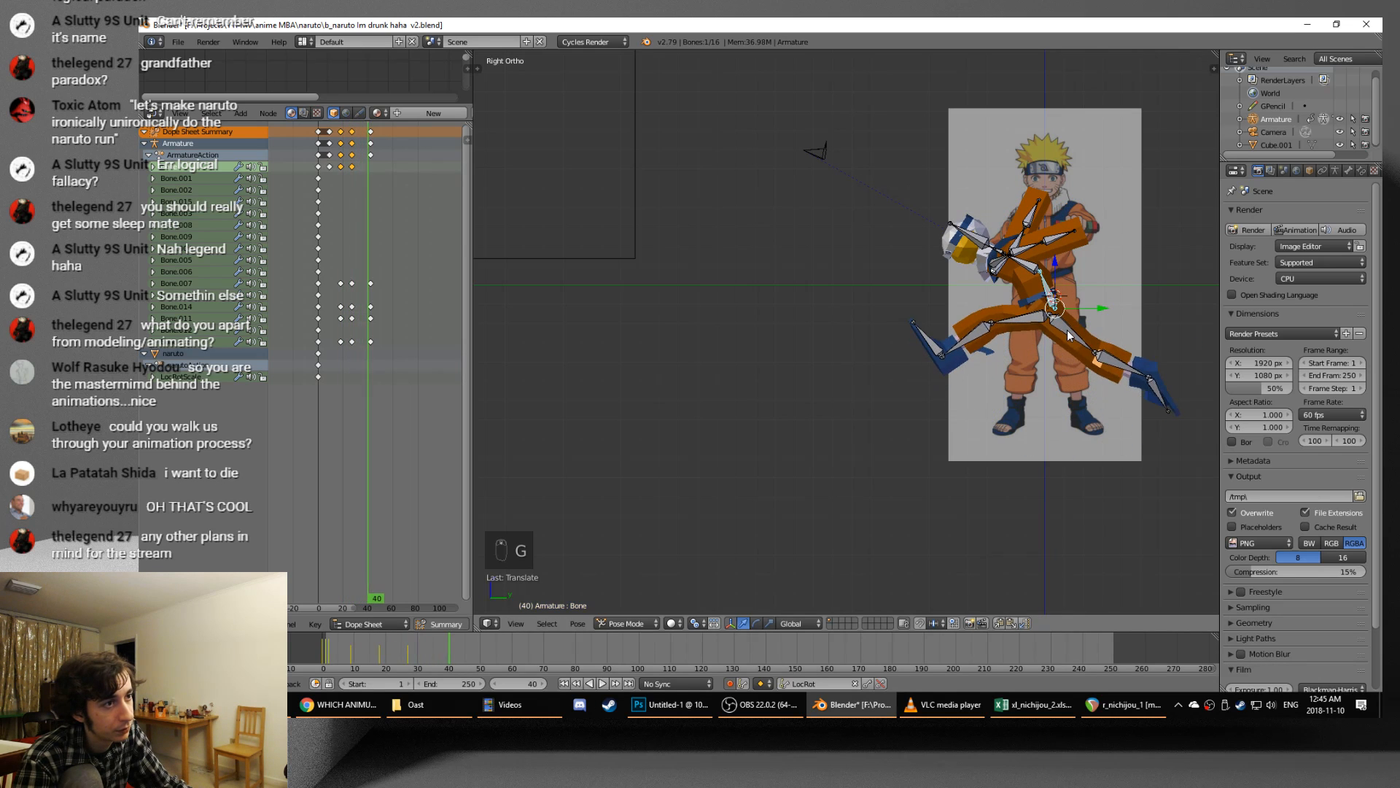
{"action": "scroll", "coordinate": [1070, 334], "scroll_direction": "down", "scroll_amount": 2, "text": "alt"}
{"action": "key", "text": "g"}
{"action": "left_click", "coordinate": [1079, 332]}
{"action": "key", "text": "ctrl+Tab"}
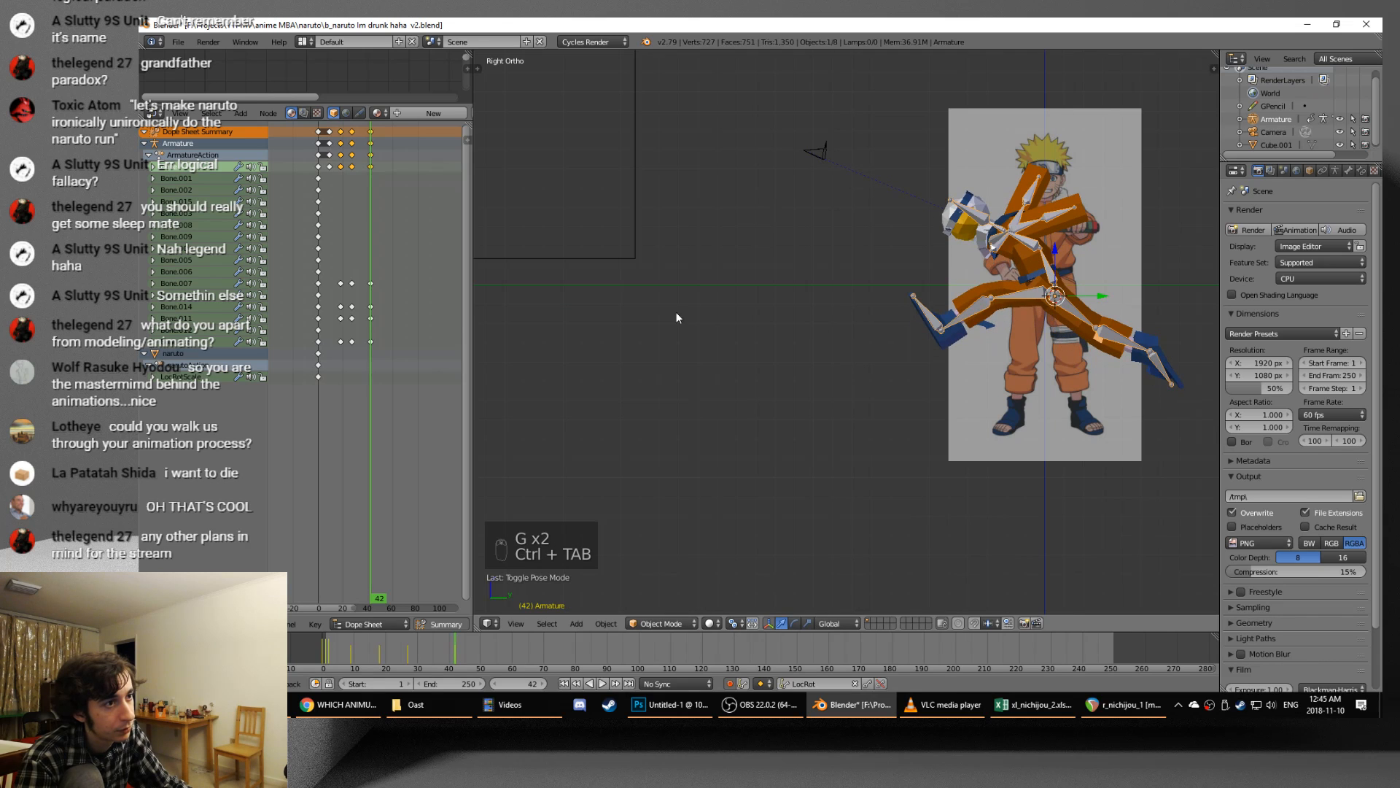
{"action": "key", "text": "alt+a"}
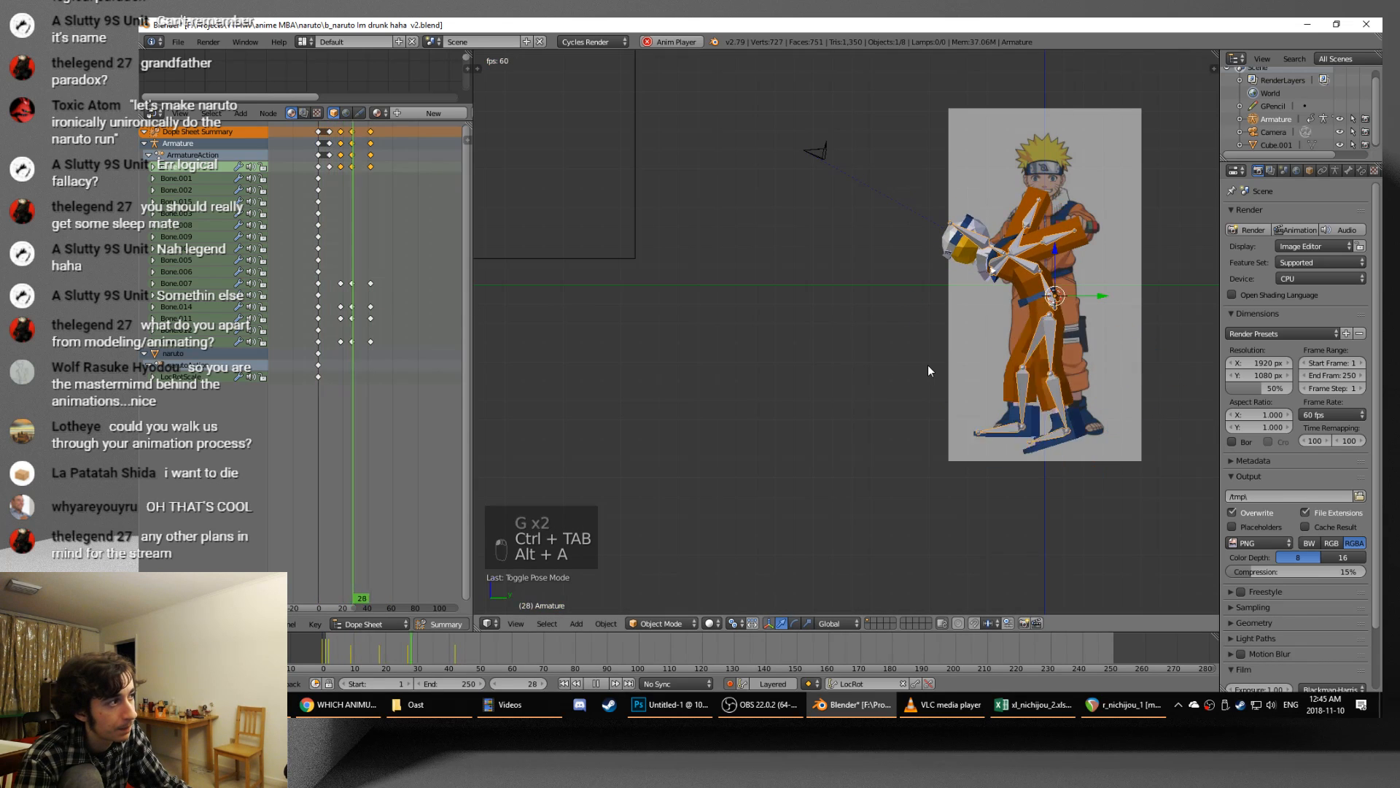
{"action": "key", "text": "alt+a"}
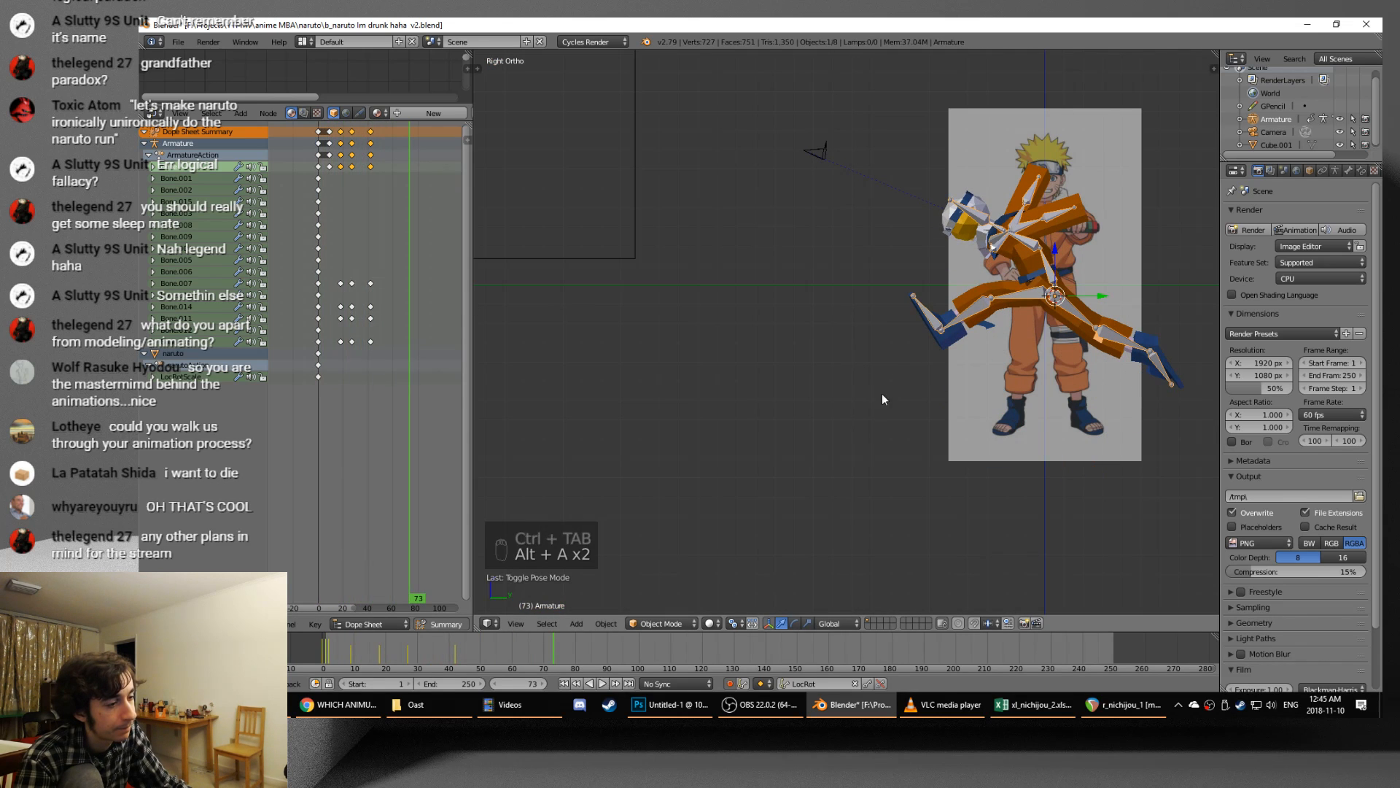
- At frame 9, view the character from the front in Pose Mode and trackball-rotate the upper-arm bone Bone.008
{"action": "left_click", "coordinate": [352, 640]}
{"action": "middle_click_drag", "start_coordinate": [802, 397], "coordinate": [991, 357]}
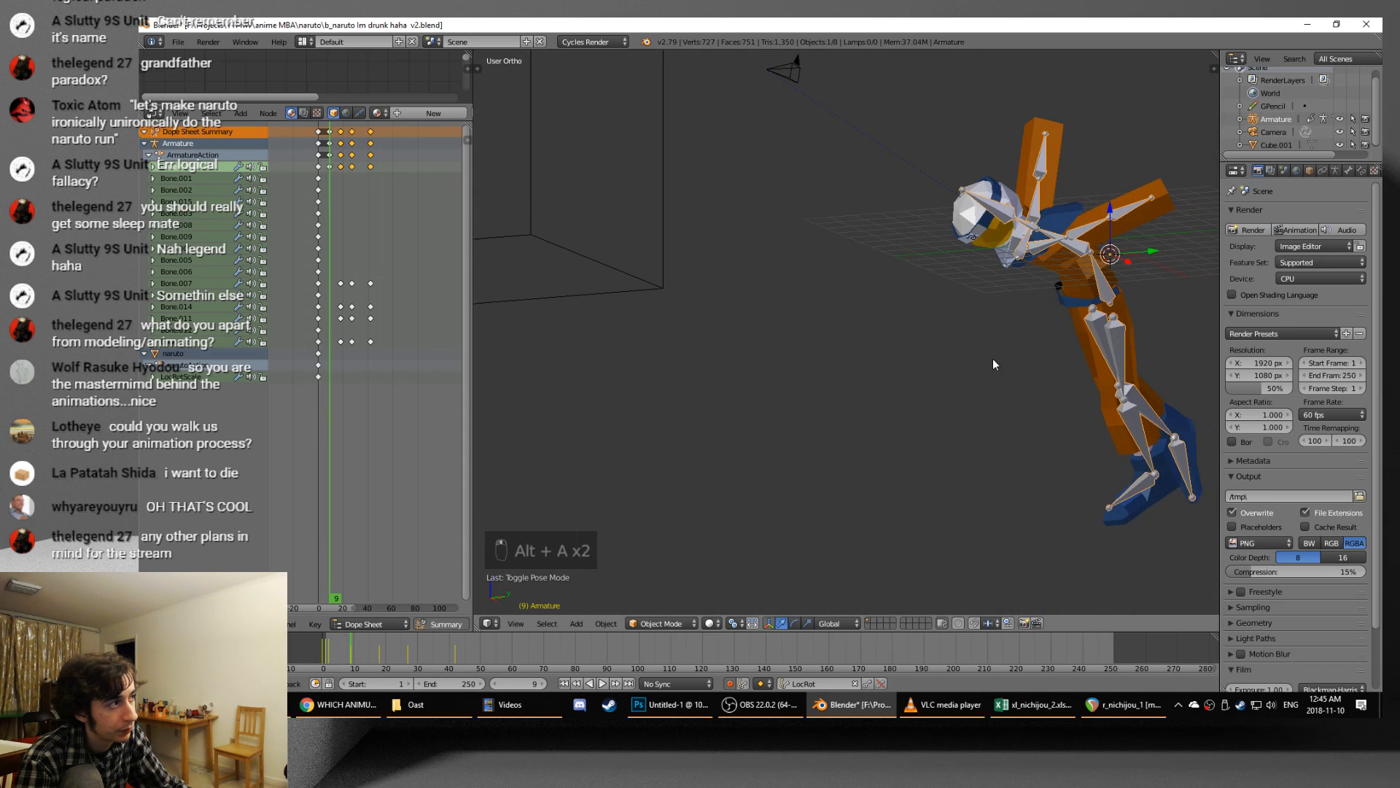
{"action": "key", "text": "ctrl+Tab"}
{"action": "right_click", "coordinate": [1084, 231]}
{"action": "middle_click_drag", "start_coordinate": [1080, 245], "coordinate": [977, 410]}
{"action": "scroll", "coordinate": [980, 410], "scroll_direction": "up", "scroll_amount": 2}
{"action": "key", "text": "r"}
{"action": "key", "text": "r"}
{"action": "left_click", "coordinate": [976, 400]}
- Slightly rotate the forearm bone Bone.009 at frame 9 to add sway to the same arm
{"action": "right_click", "coordinate": [856, 259]}
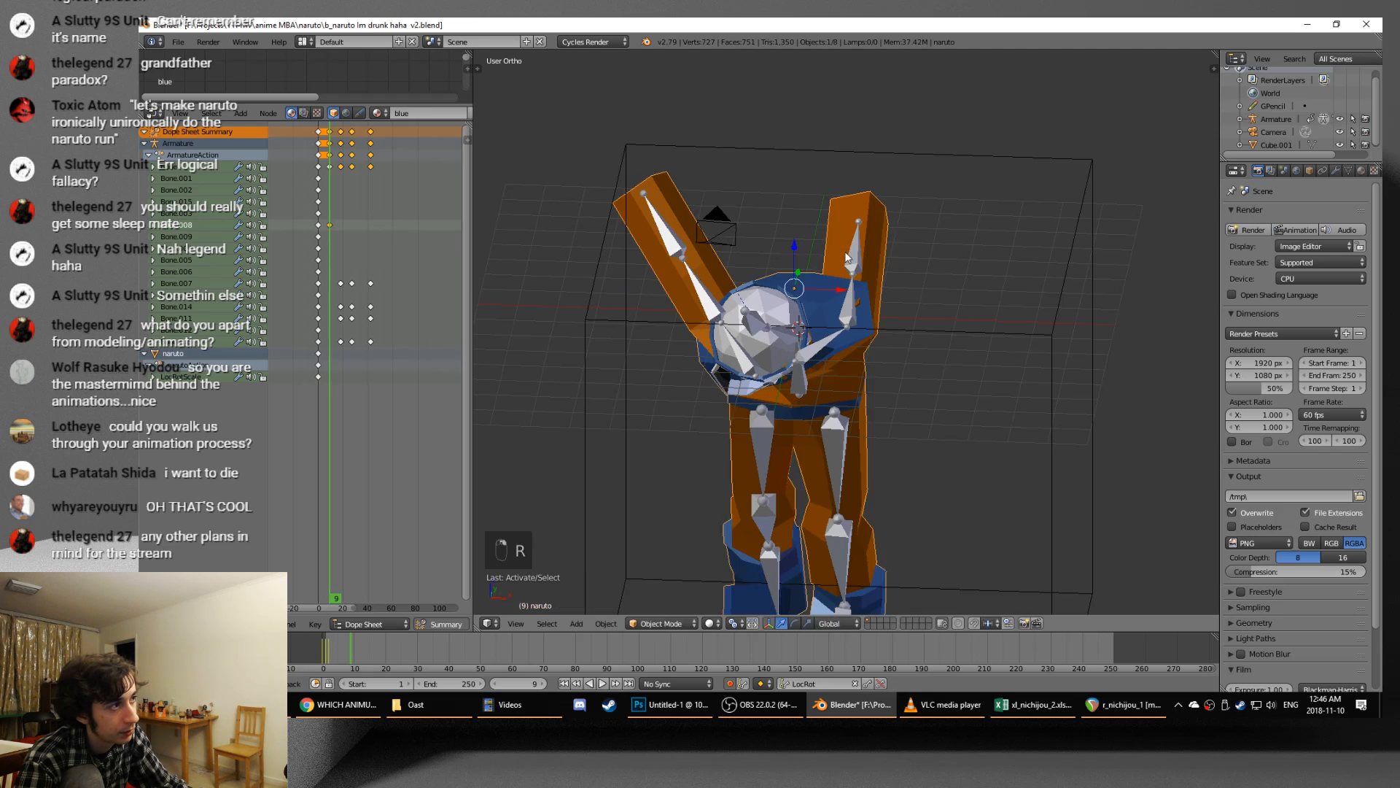
{"action": "key", "text": "r"}
{"action": "right_click", "coordinate": [854, 259]}
{"action": "right_click", "coordinate": [854, 258]}
{"action": "key", "text": "r"}
{"action": "left_click", "coordinate": [908, 277]}
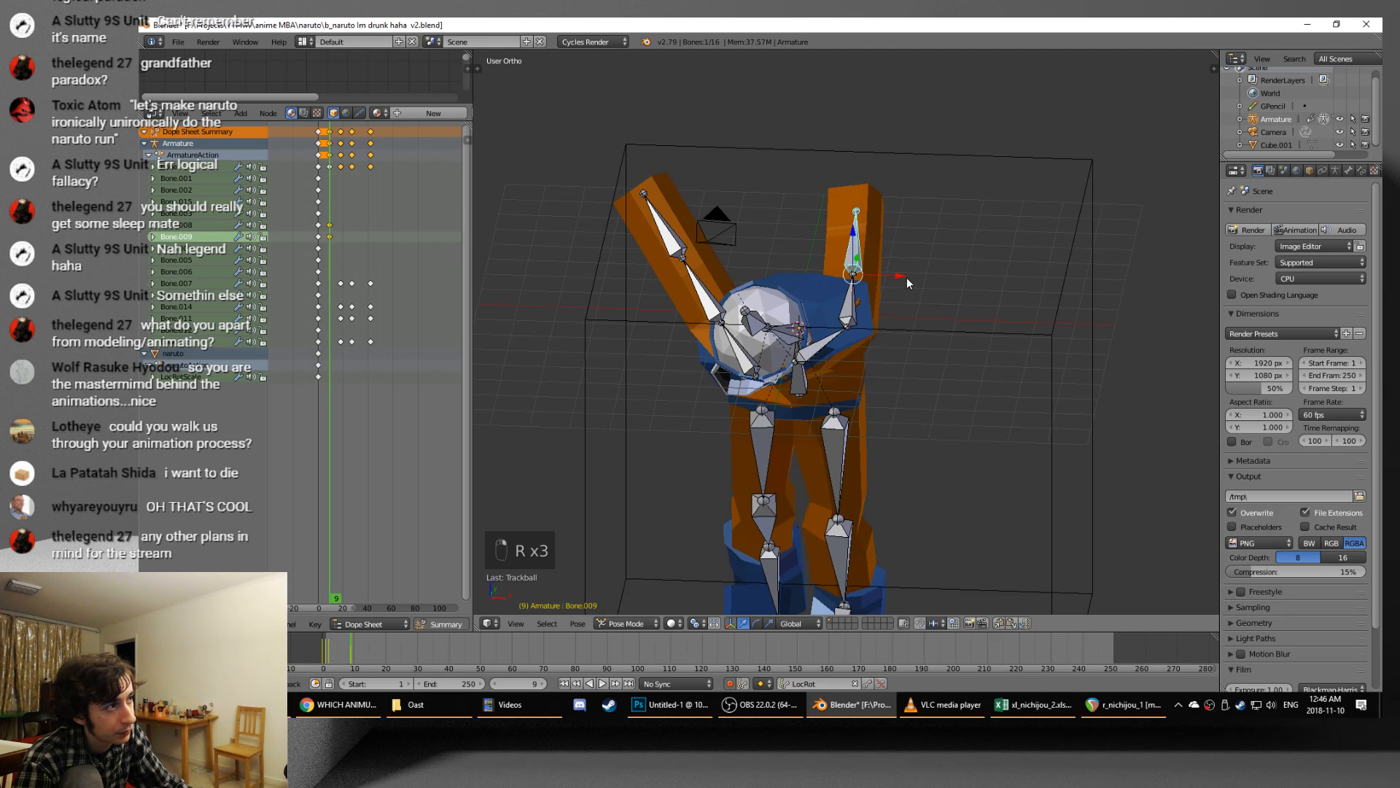
{"action": "key", "text": "r"}
{"action": "right_click", "coordinate": [912, 277]}
- Rotate the other arm's upper and lower bones, Bone.005 and Bone.006, inward at frame 9
{"action": "right_click", "coordinate": [723, 298]}
{"action": "key", "text": "r"}
{"action": "left_click", "coordinate": [727, 225]}
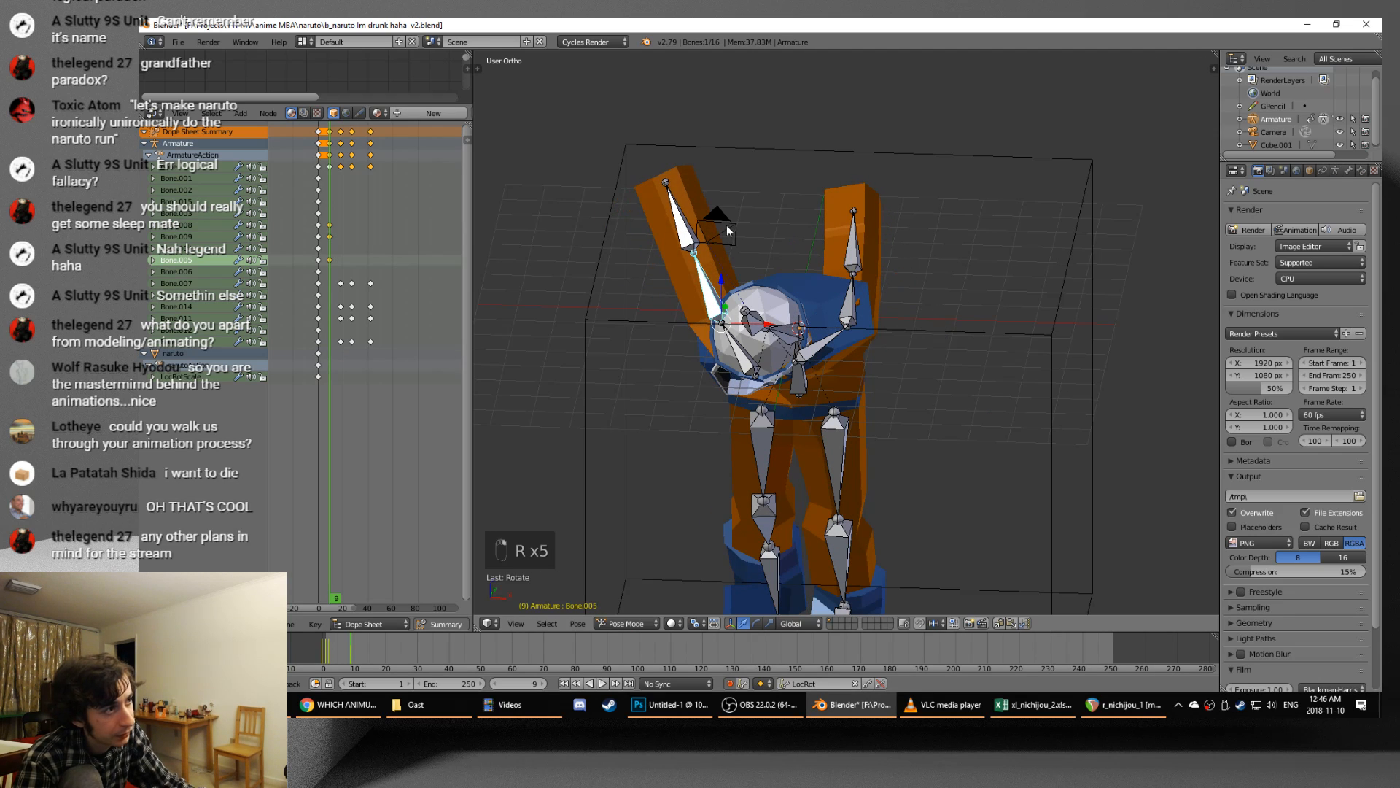
{"action": "right_click", "coordinate": [682, 219]}
{"action": "key", "text": "r"}
{"action": "left_click", "coordinate": [829, 291]}
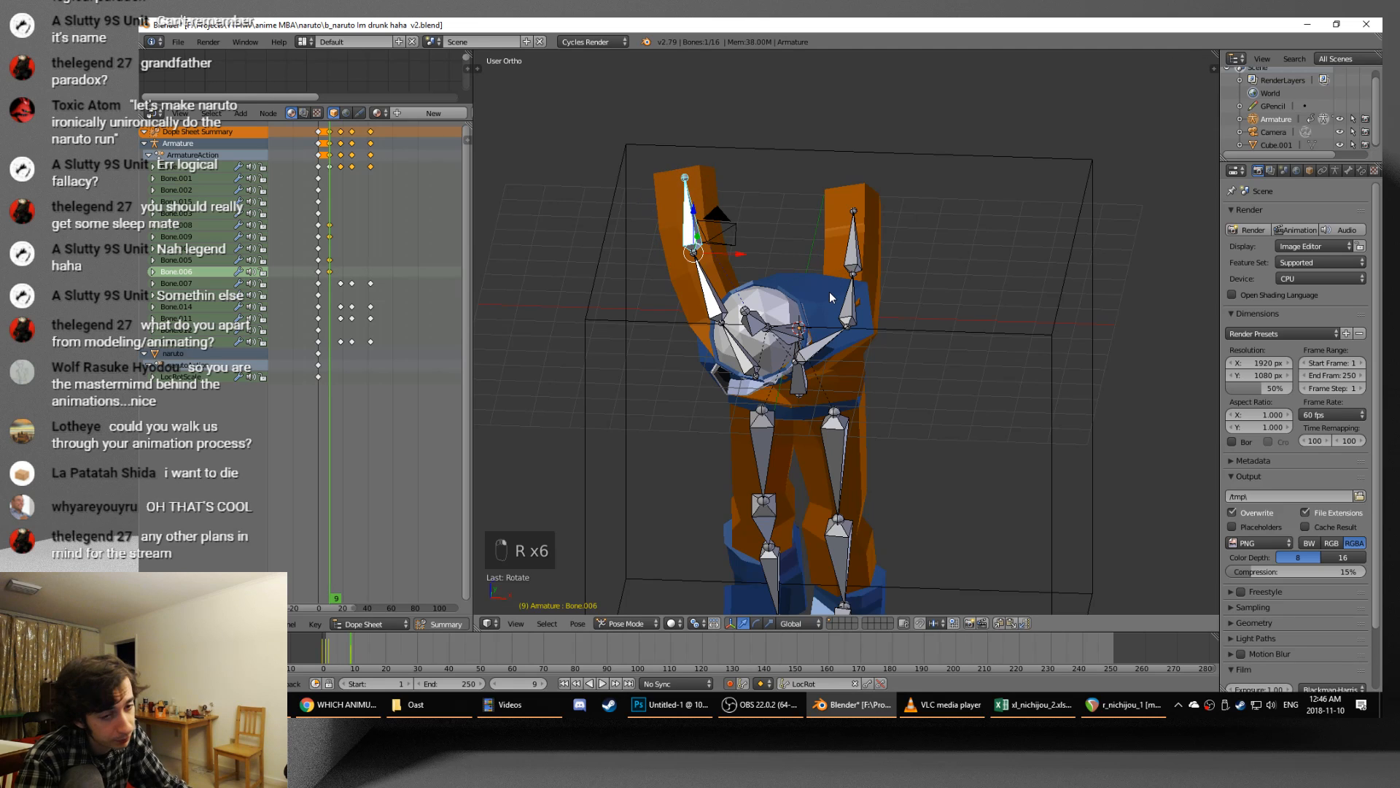
- Duplicate the first keyframes of Bone.008, Bone.009, Bone.005 and Bone.006 to frame 18
{"action": "scroll", "coordinate": [830, 292], "scroll_direction": "up", "scroll_amount": 2}
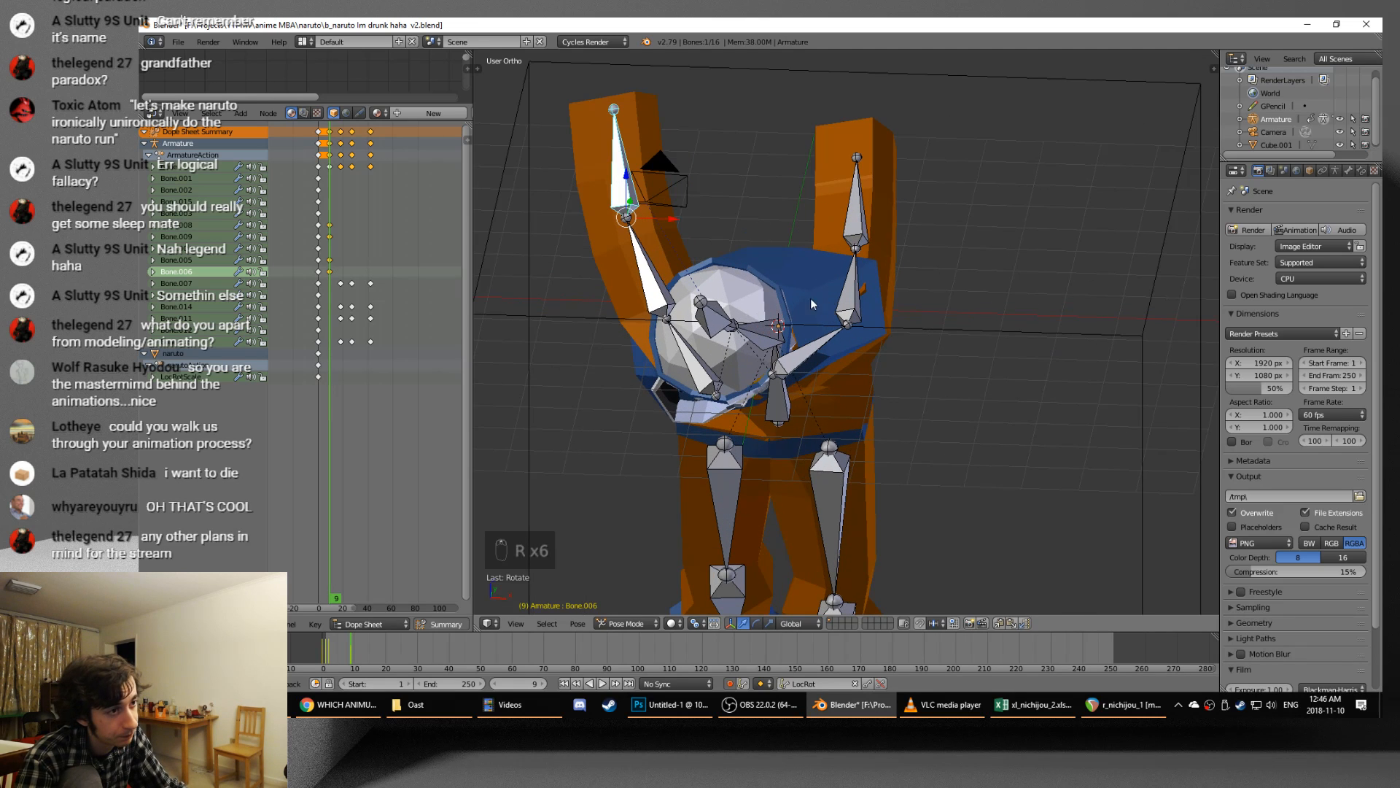
{"action": "key", "text": "Right"}
{"action": "key", "text": "Right"}
{"action": "key", "text": "Right"}
{"action": "key", "text": "Right"}
{"action": "key", "text": "Right"}
{"action": "key", "text": "Right"}
{"action": "key", "text": "Right"}
{"action": "key", "text": "Right"}
{"action": "key", "text": "Right"}
{"action": "key", "text": "Right"}
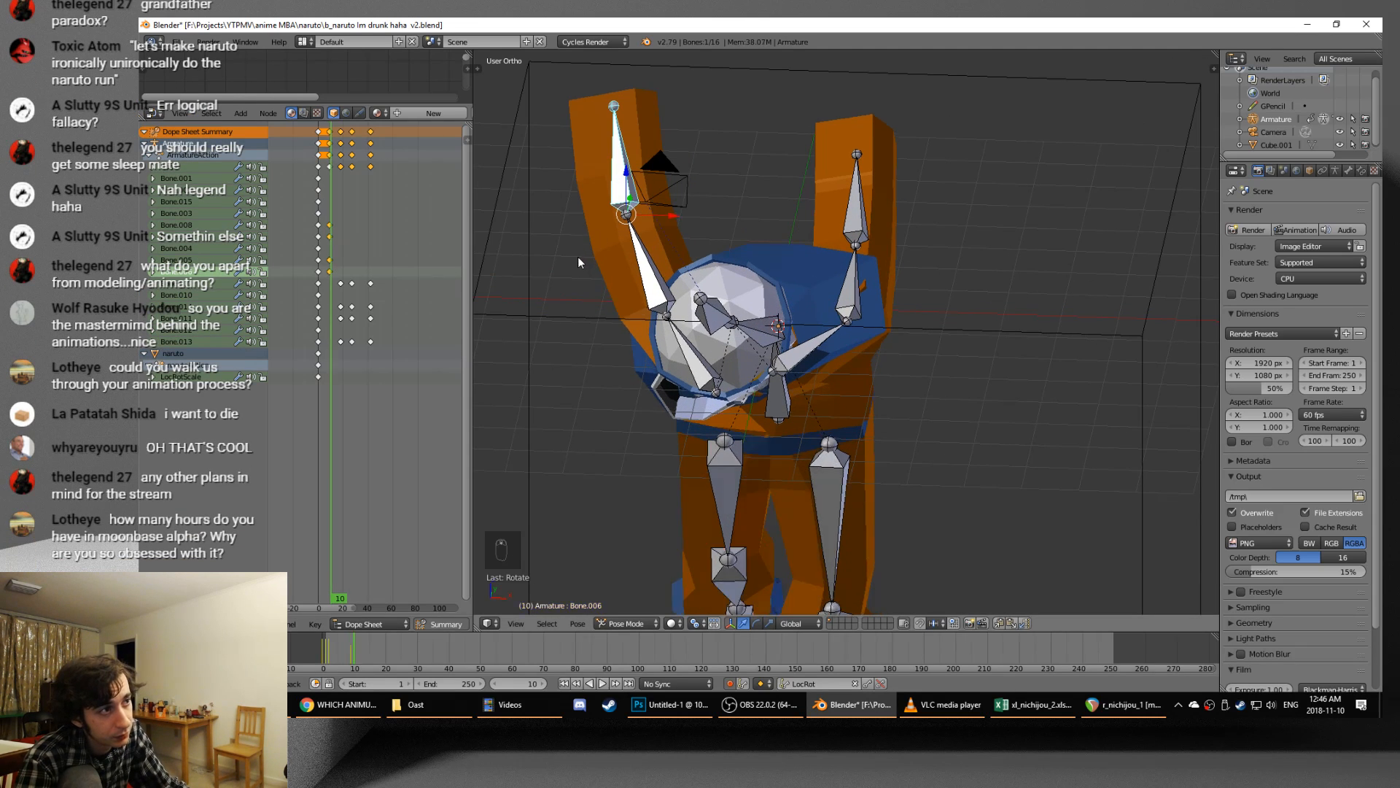
{"action": "key", "text": "Left"}
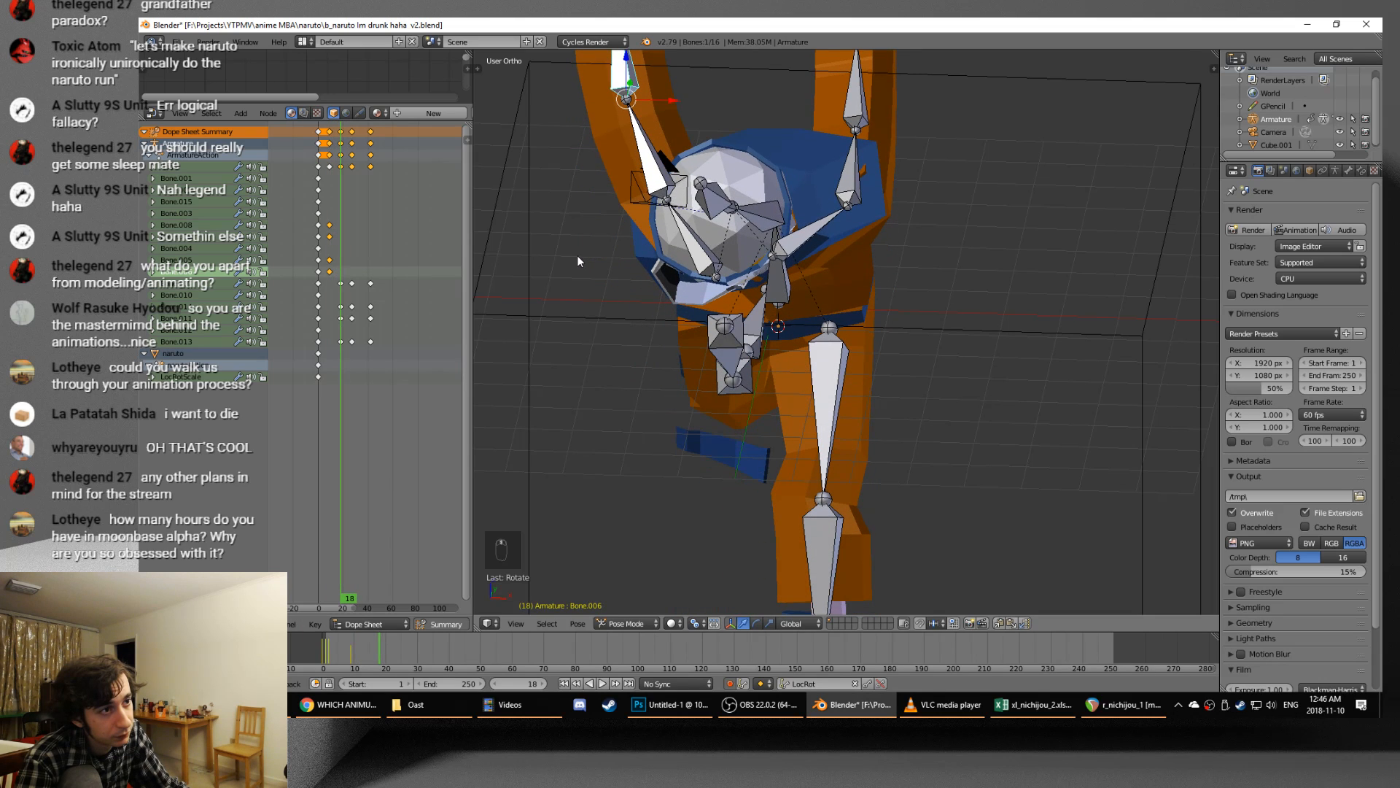
{"action": "right_click", "coordinate": [319, 224]}
{"action": "right_click", "coordinate": [318, 236], "text": "shift"}
{"action": "right_click", "coordinate": [319, 261], "text": "shift"}
{"action": "right_click", "coordinate": [318, 272], "text": "shift"}
{"action": "key", "text": "shift+d"}
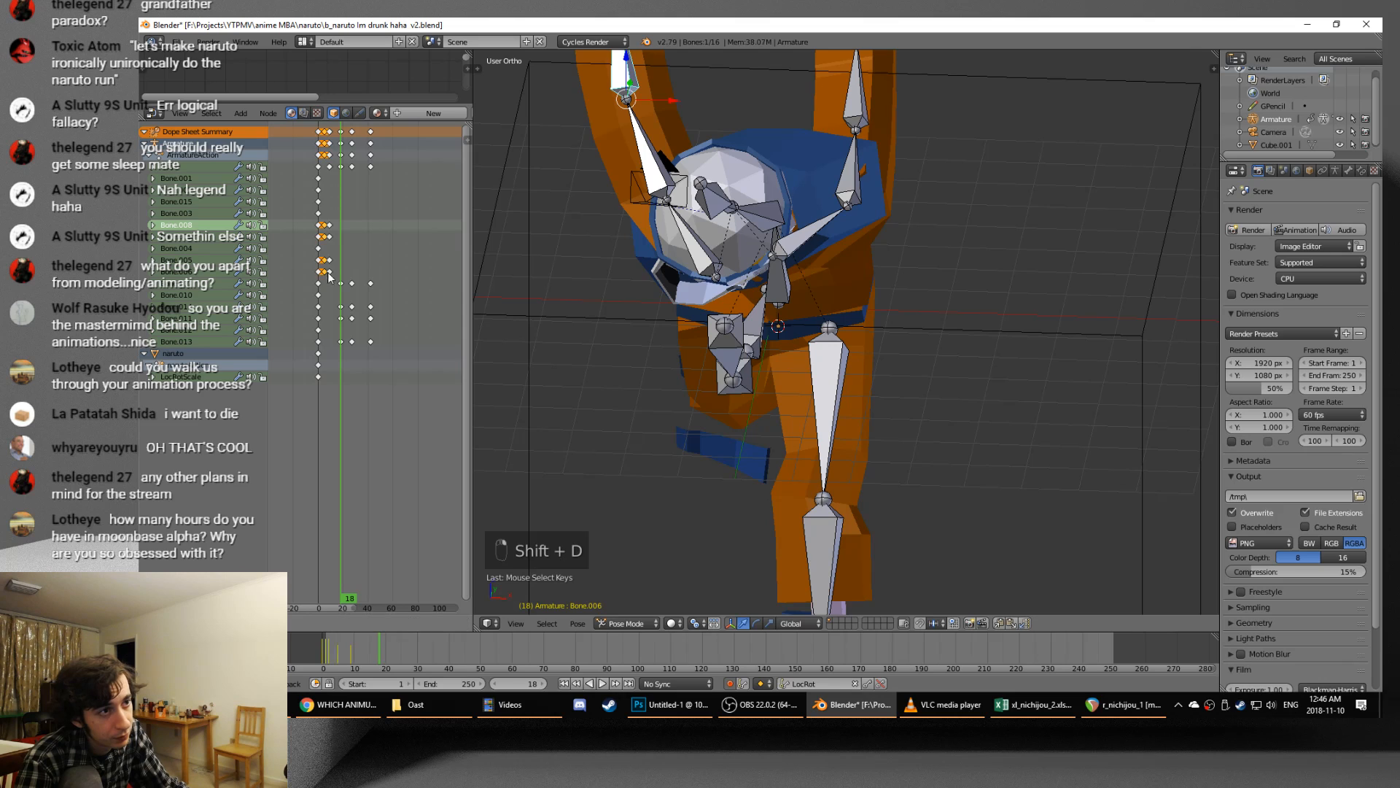
{"action": "left_click", "coordinate": [340, 276]}
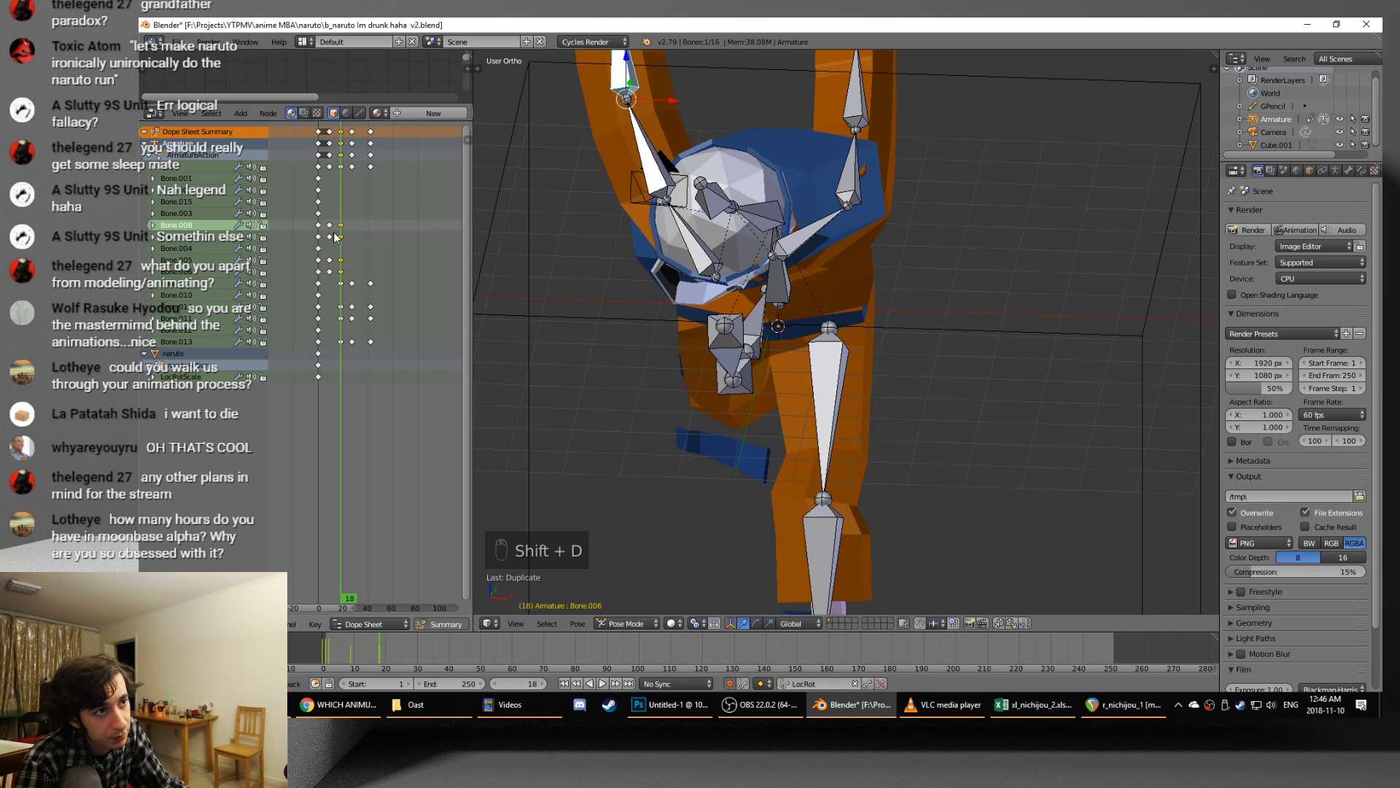
- Duplicate the block of arm-bone keyframes to repeat the sway from frame 23 to frame 41
{"action": "key", "text": "a"}
{"action": "key", "text": "b"}
{"action": "left_click_drag", "start_coordinate": [288, 223], "coordinate": [361, 275]}
{"action": "key", "text": "shift+d"}
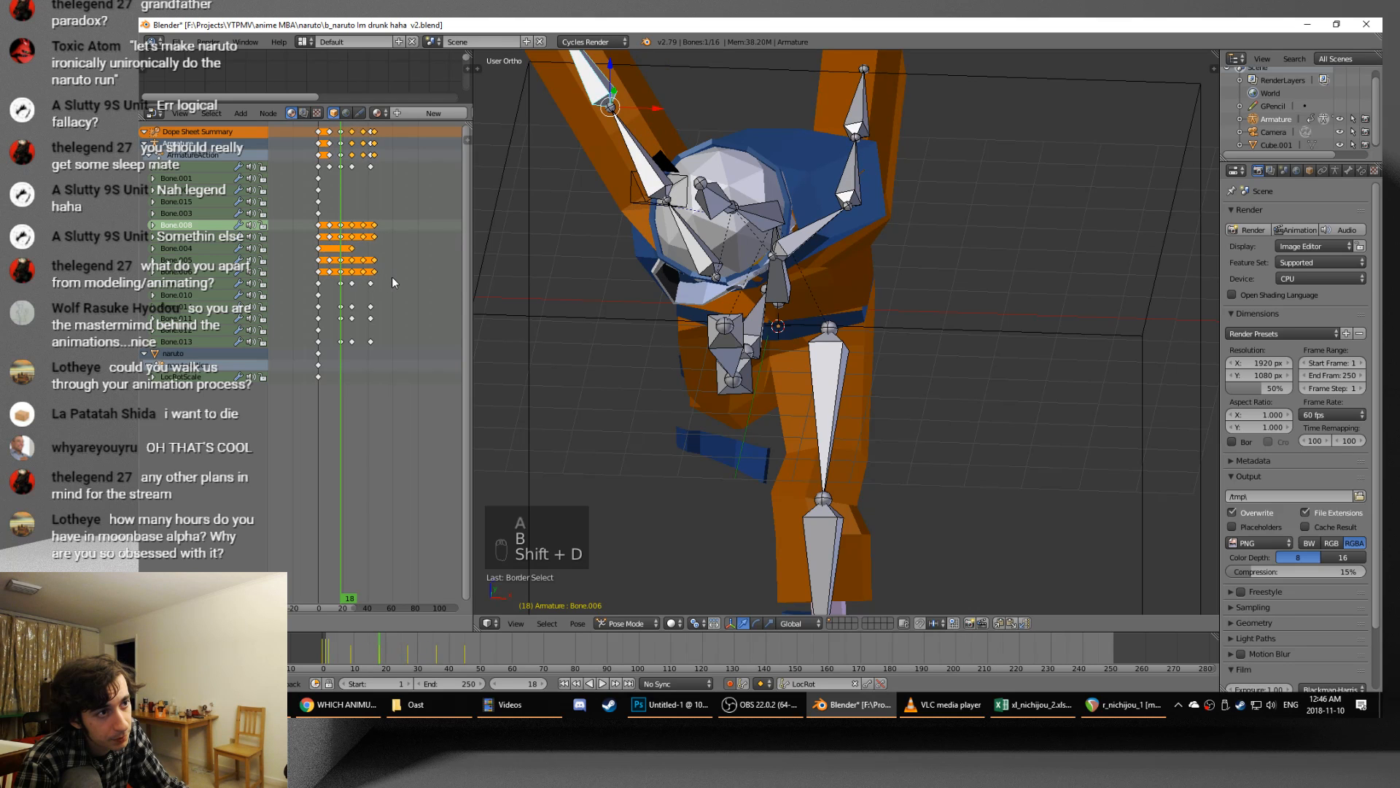
{"action": "left_click", "coordinate": [390, 281]}
- Play back the arm motion and set the scene's end frame to 41
{"action": "key", "text": "alt+a"}
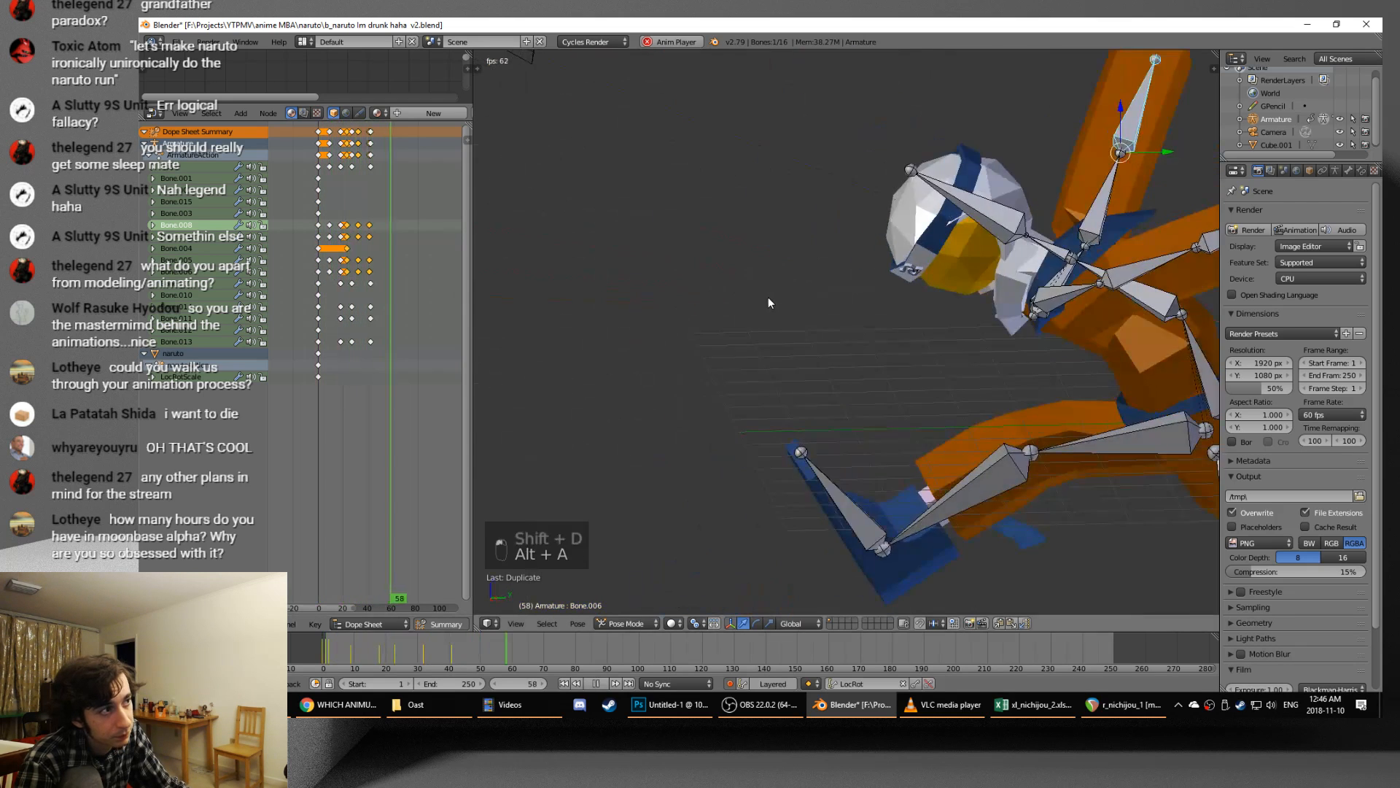
{"action": "scroll", "coordinate": [768, 296], "scroll_direction": "down", "scroll_amount": 3}
{"action": "key", "text": "alt+a"}
{"action": "left_click", "coordinate": [452, 650]}
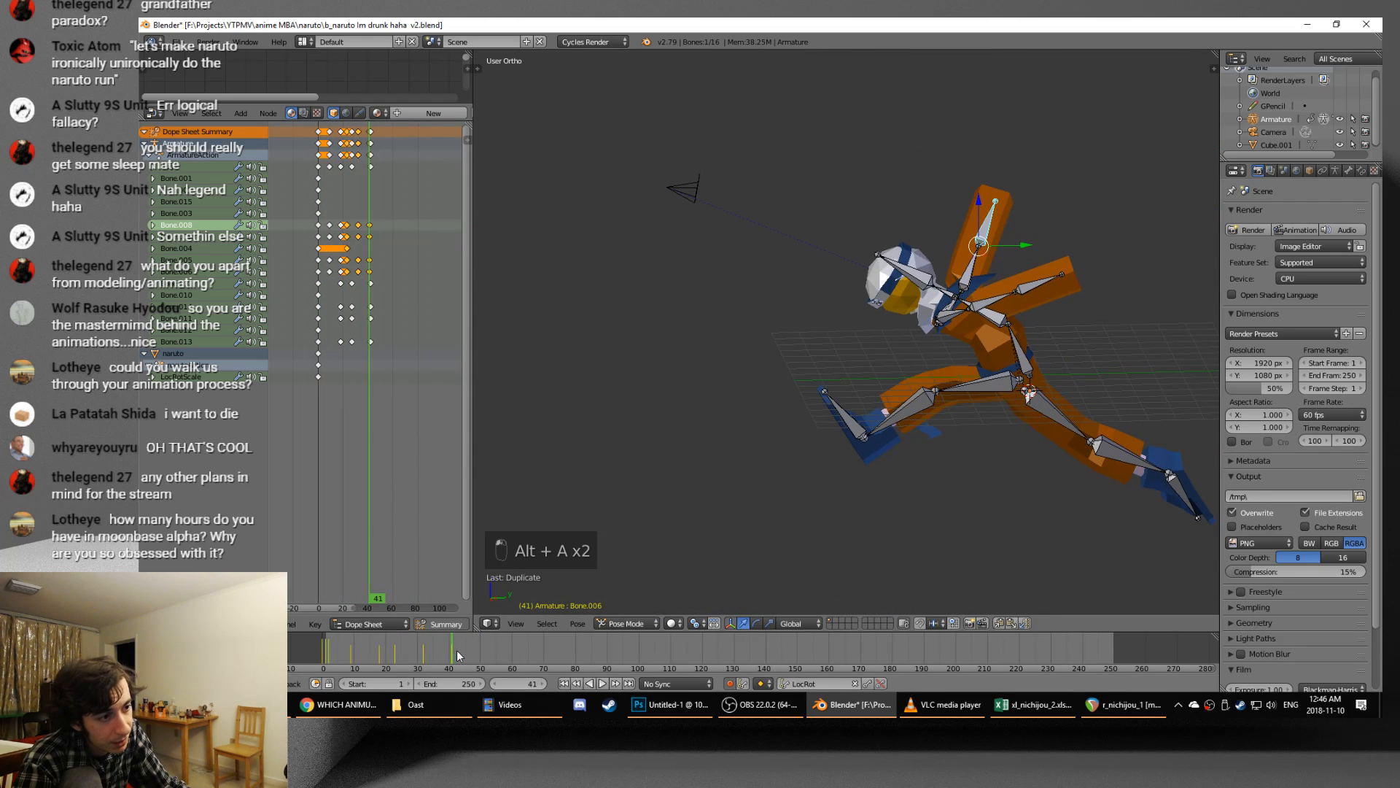
{"action": "key", "text": "e"}
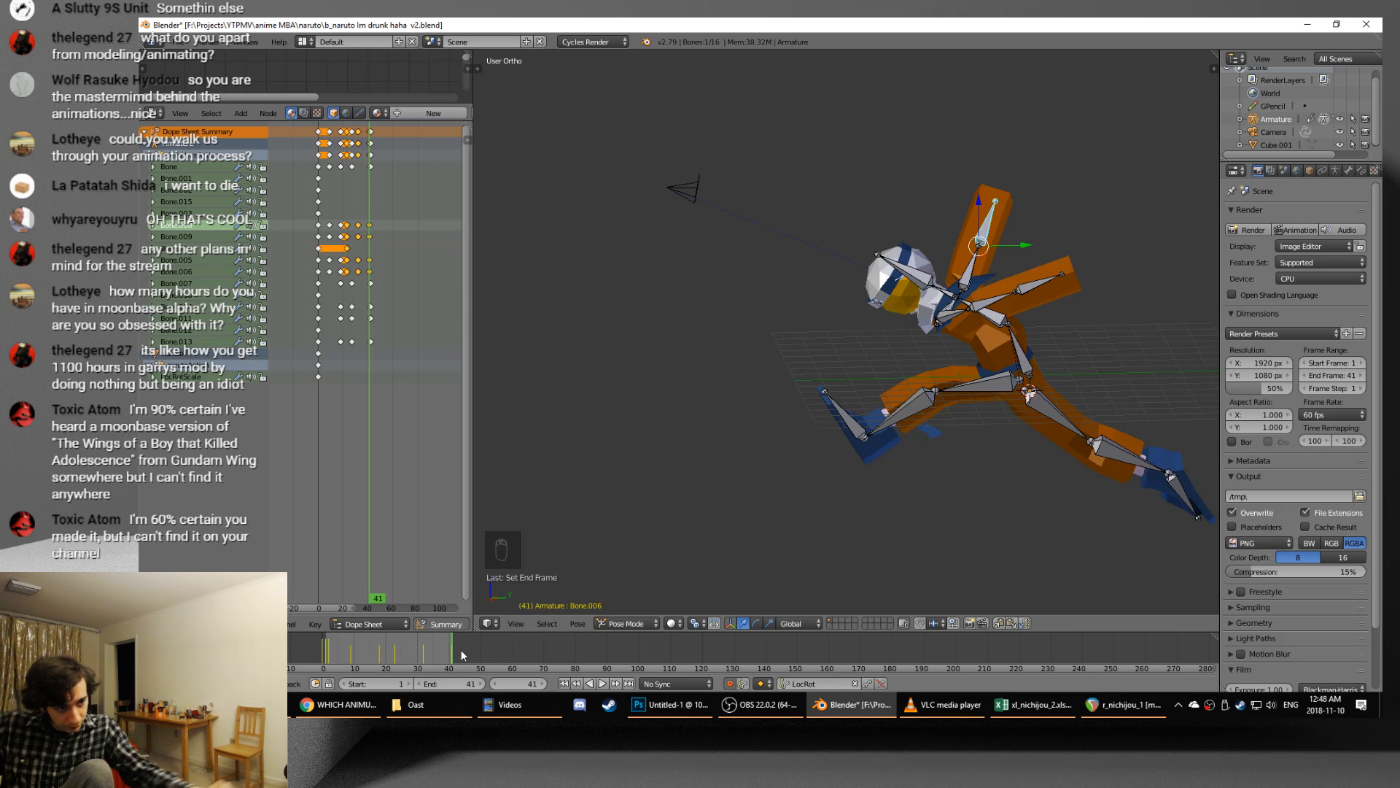
- Switch to the Steam library and search the games for "moon" to check Moonbase Alpha's play time
{"action": "left_click", "coordinate": [612, 705]}
{"action": "right_click", "coordinate": [612, 703]}
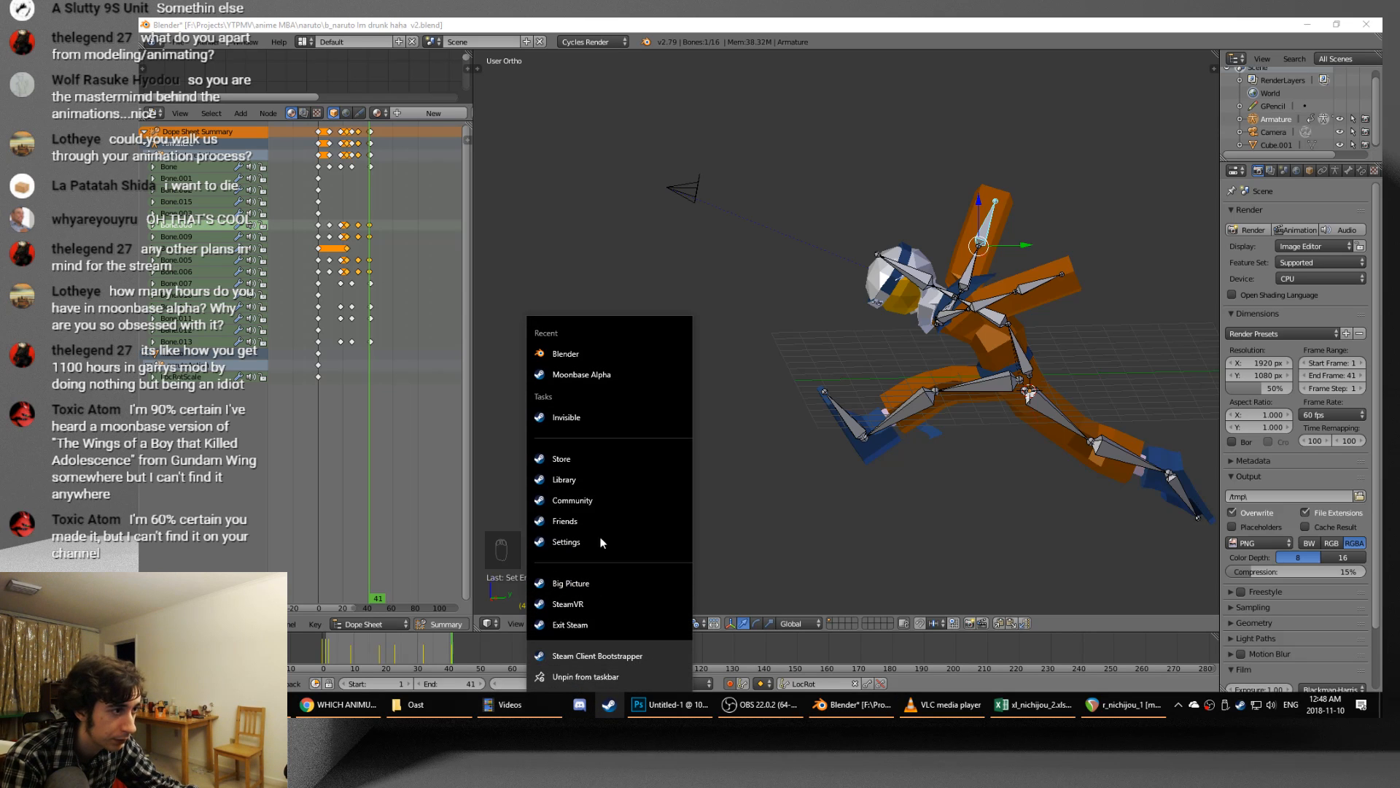
{"action": "left_click", "coordinate": [588, 478]}
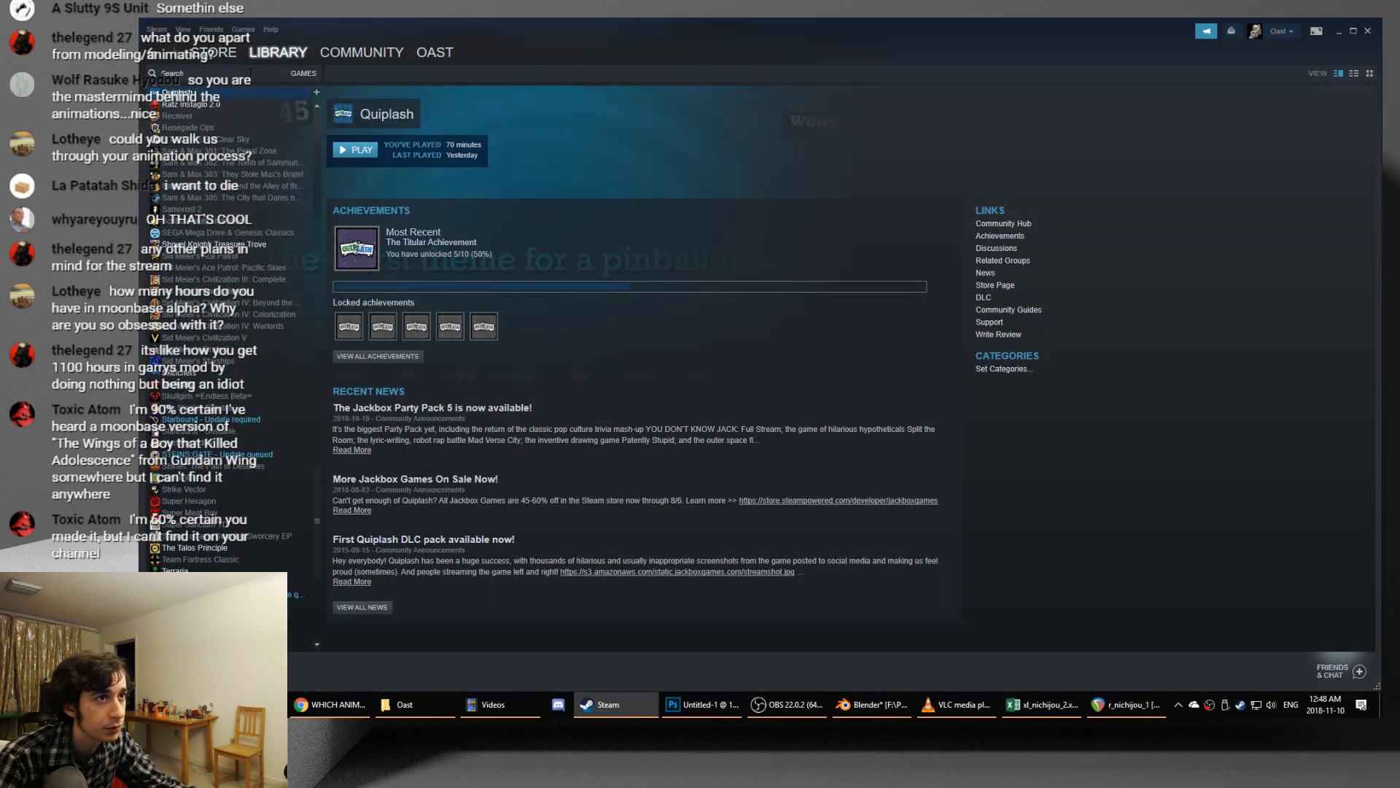
{"action": "left_click", "coordinate": [249, 70]}
{"action": "type", "text": "moon"}
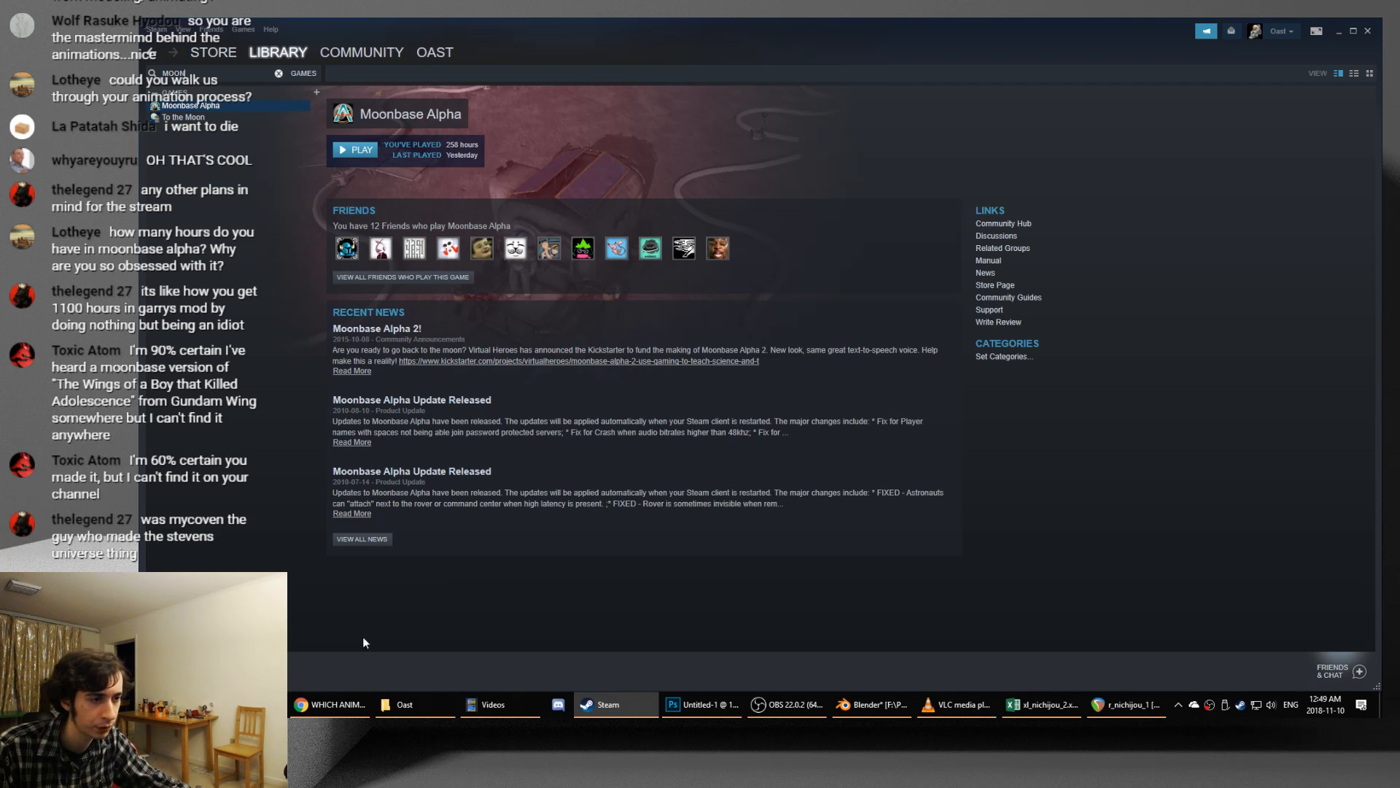
- Switch to Chrome, search Google for "EVANGELION MOONBASE" in a new tab and open the "Evangelion Cruel Angel's Thesis - Moonbase Alpha" video
{"action": "left_click", "coordinate": [319, 706]}
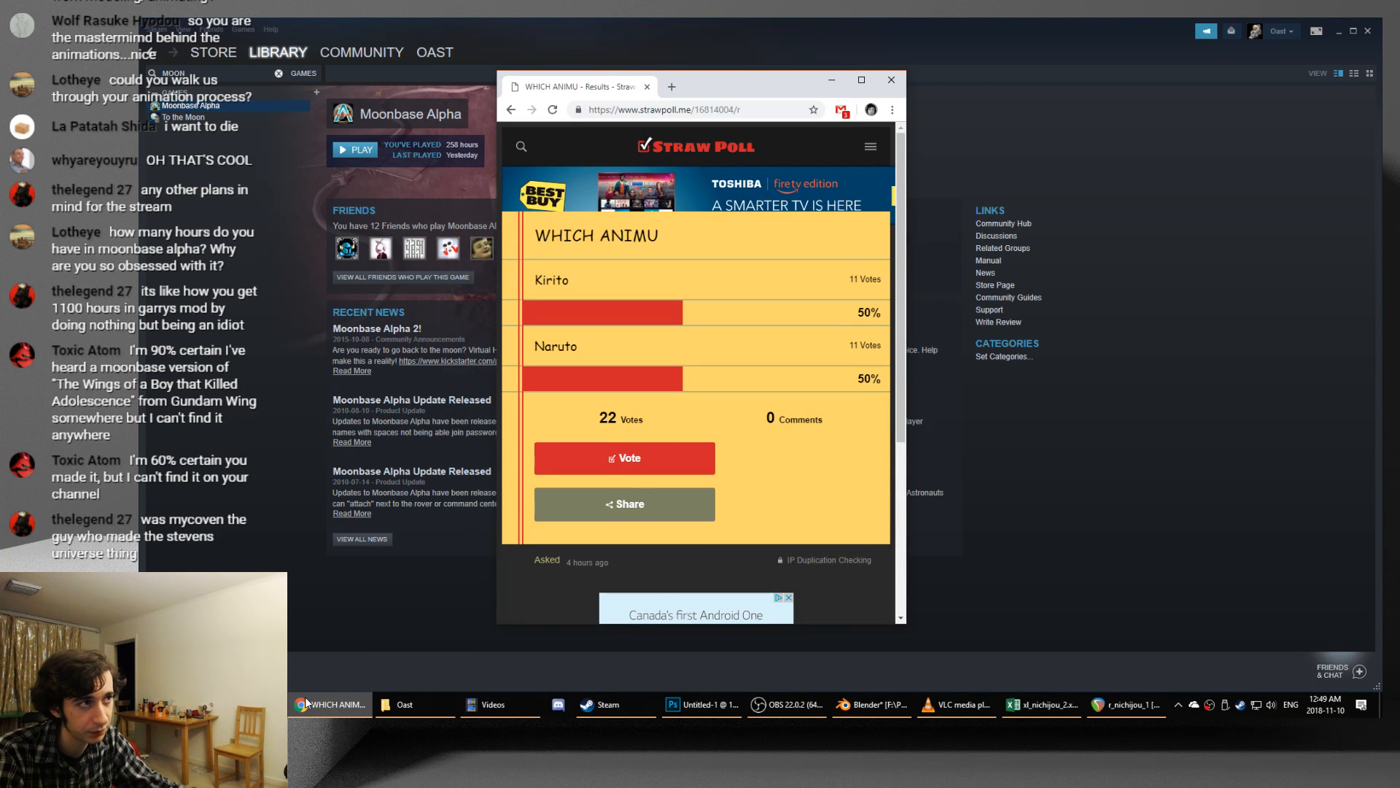
{"action": "key", "text": "ctrl+t"}
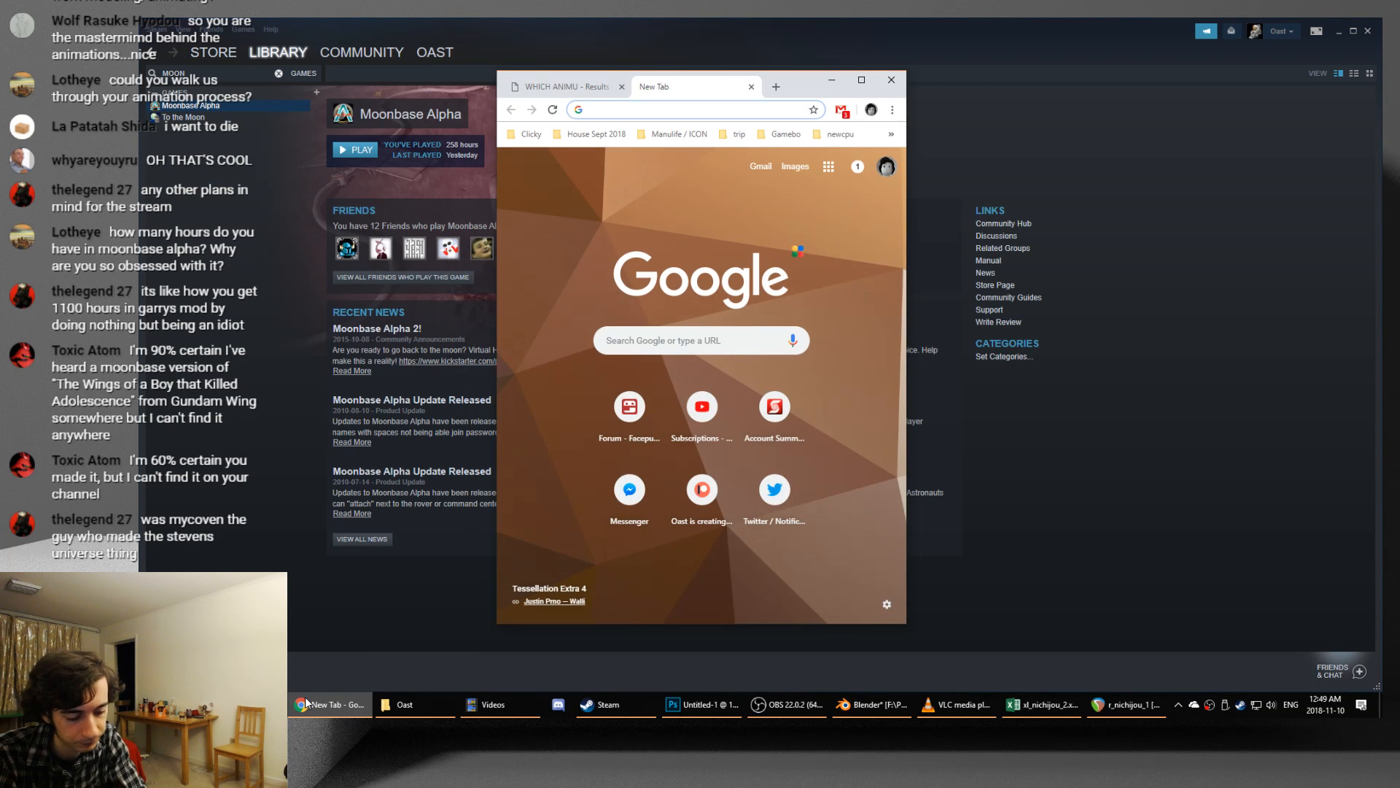
{"action": "type", "text": "EVANGEL"}
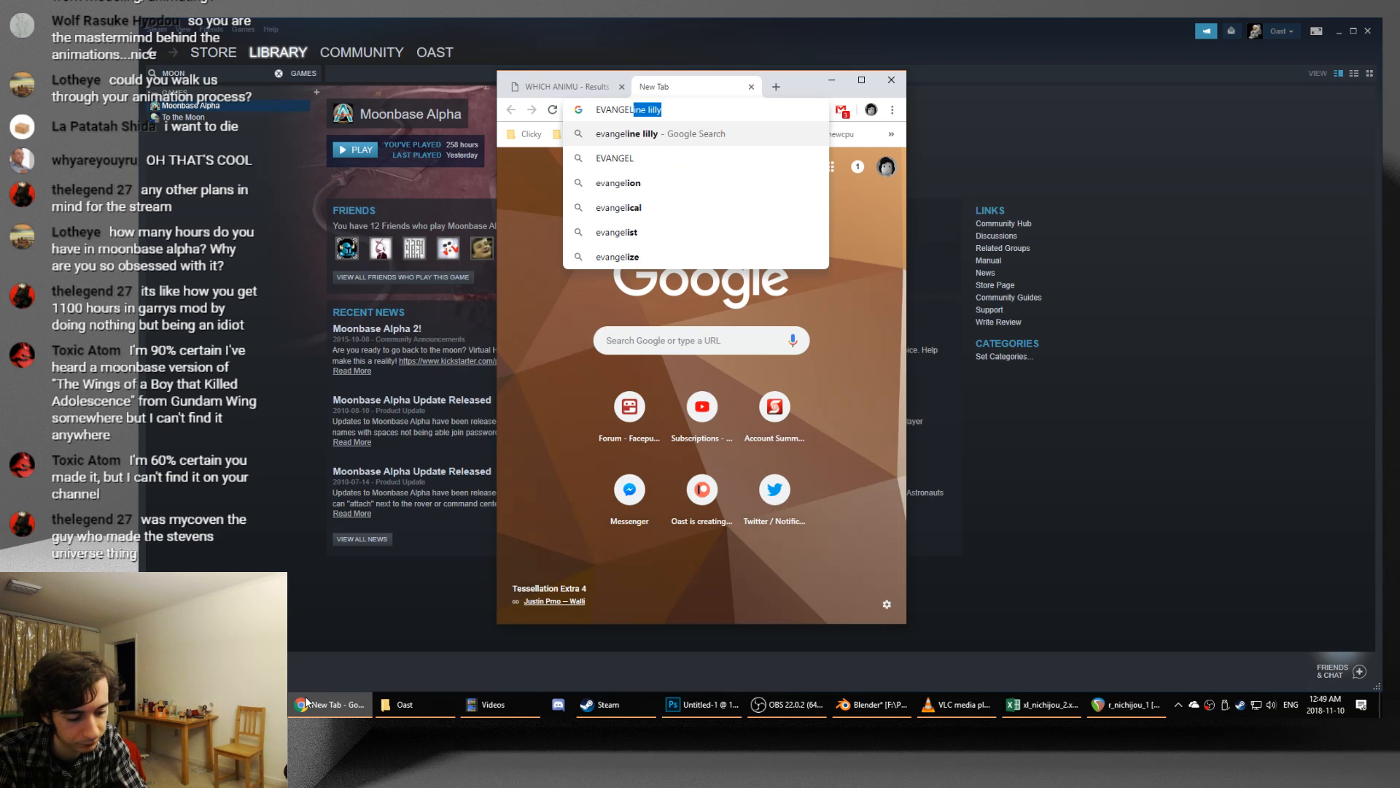
{"action": "type", "text": "ION MOONBASE"}
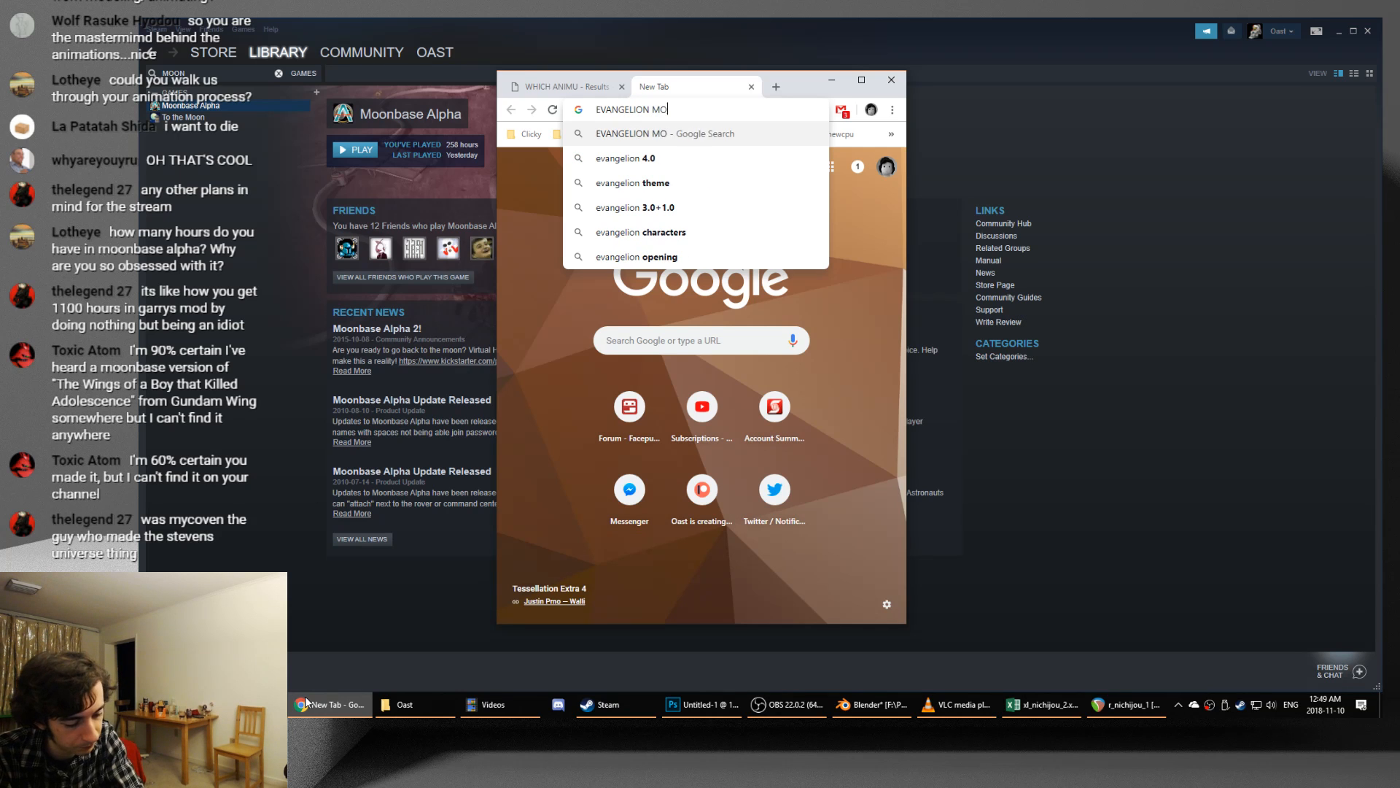
{"action": "key", "text": "Return"}
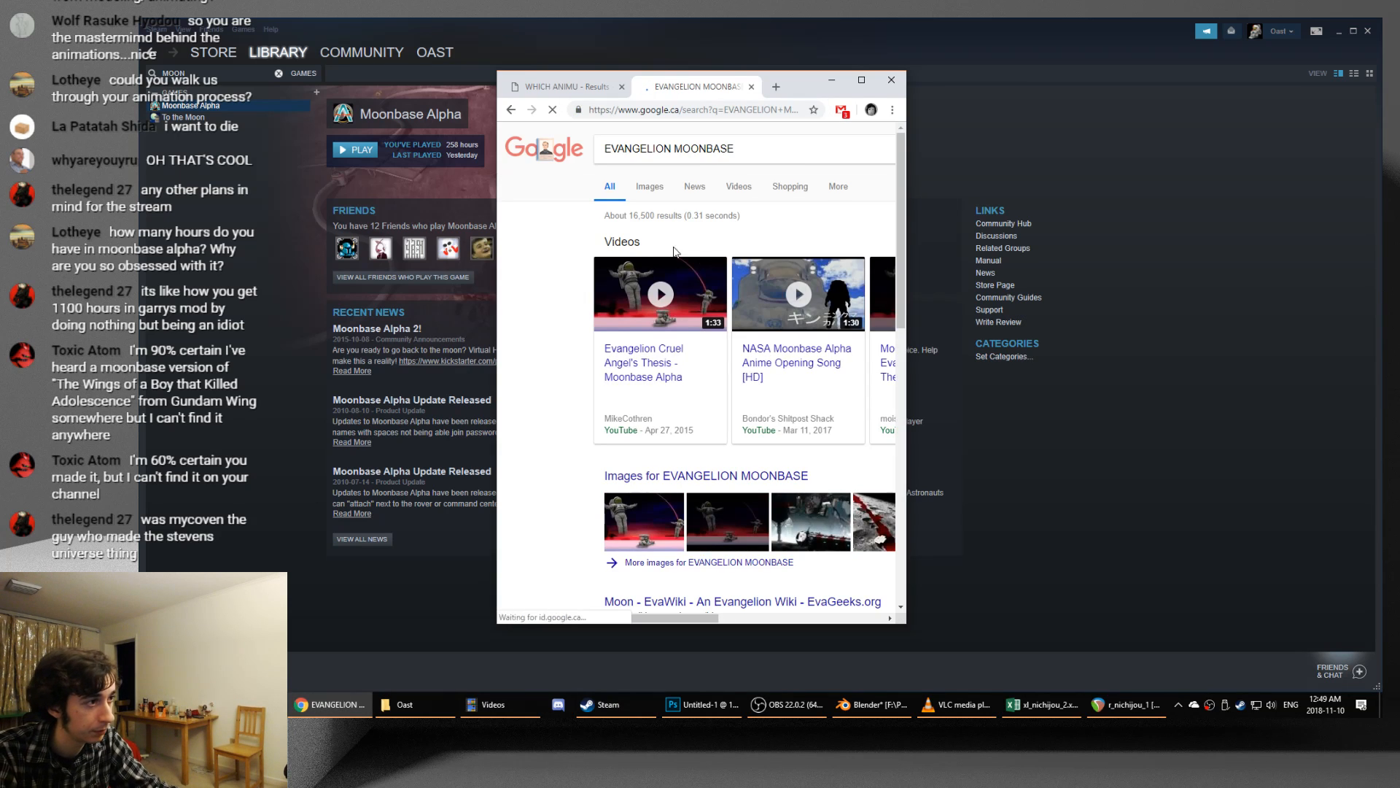
{"action": "left_click", "coordinate": [645, 305]}
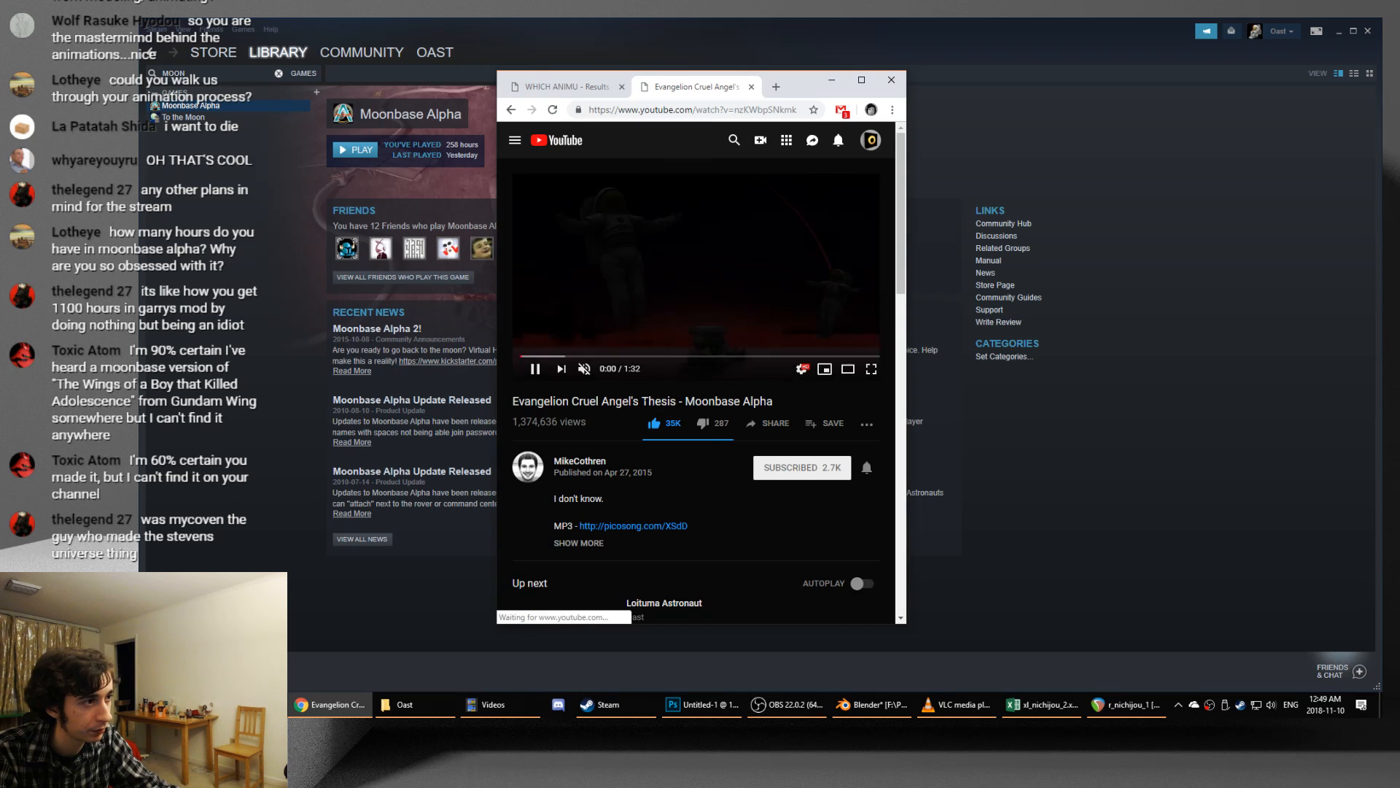
- Highlight the uploader's name, unmute and restart the video briefly, then pause and mute it again
{"action": "left_click_drag", "start_coordinate": [604, 459], "coordinate": [552, 461]}
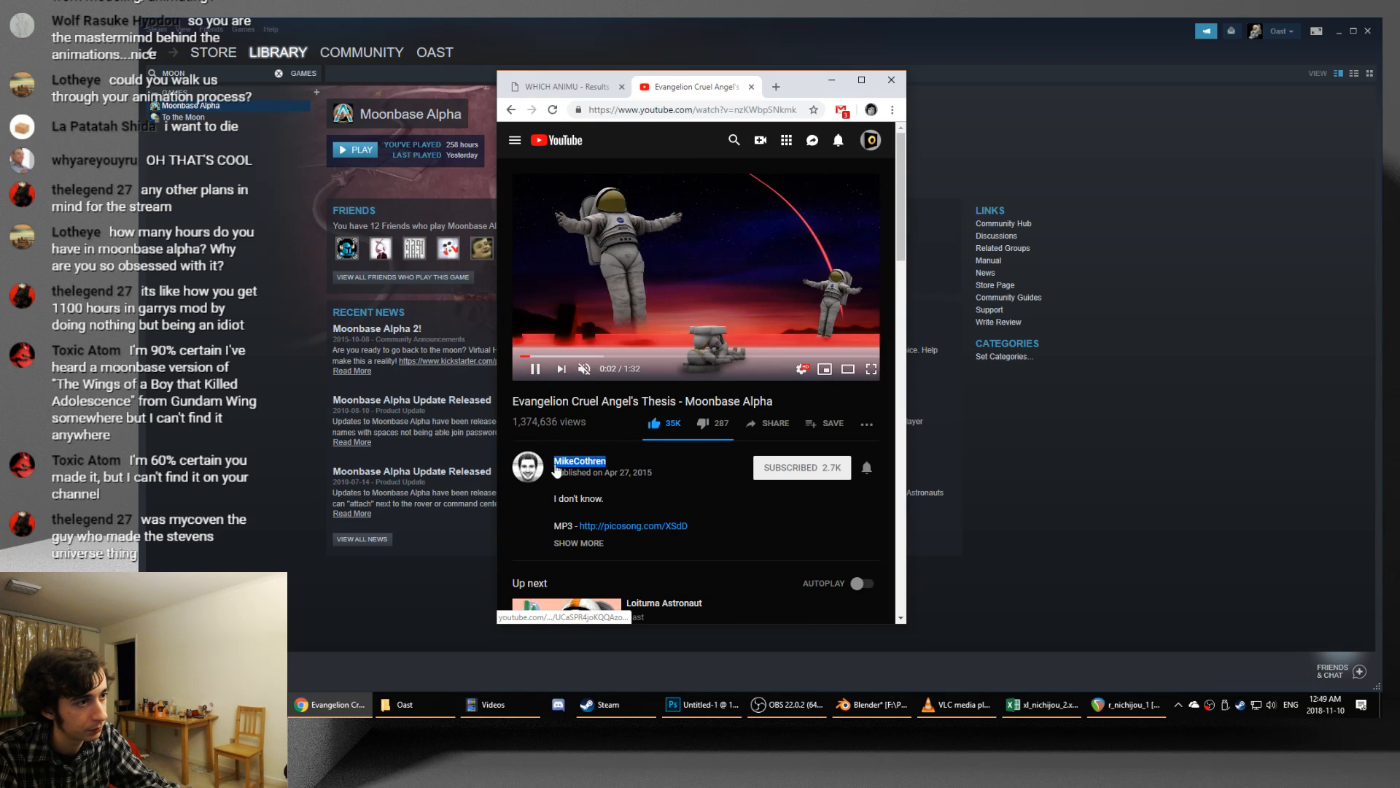
{"action": "left_click", "coordinate": [583, 369]}
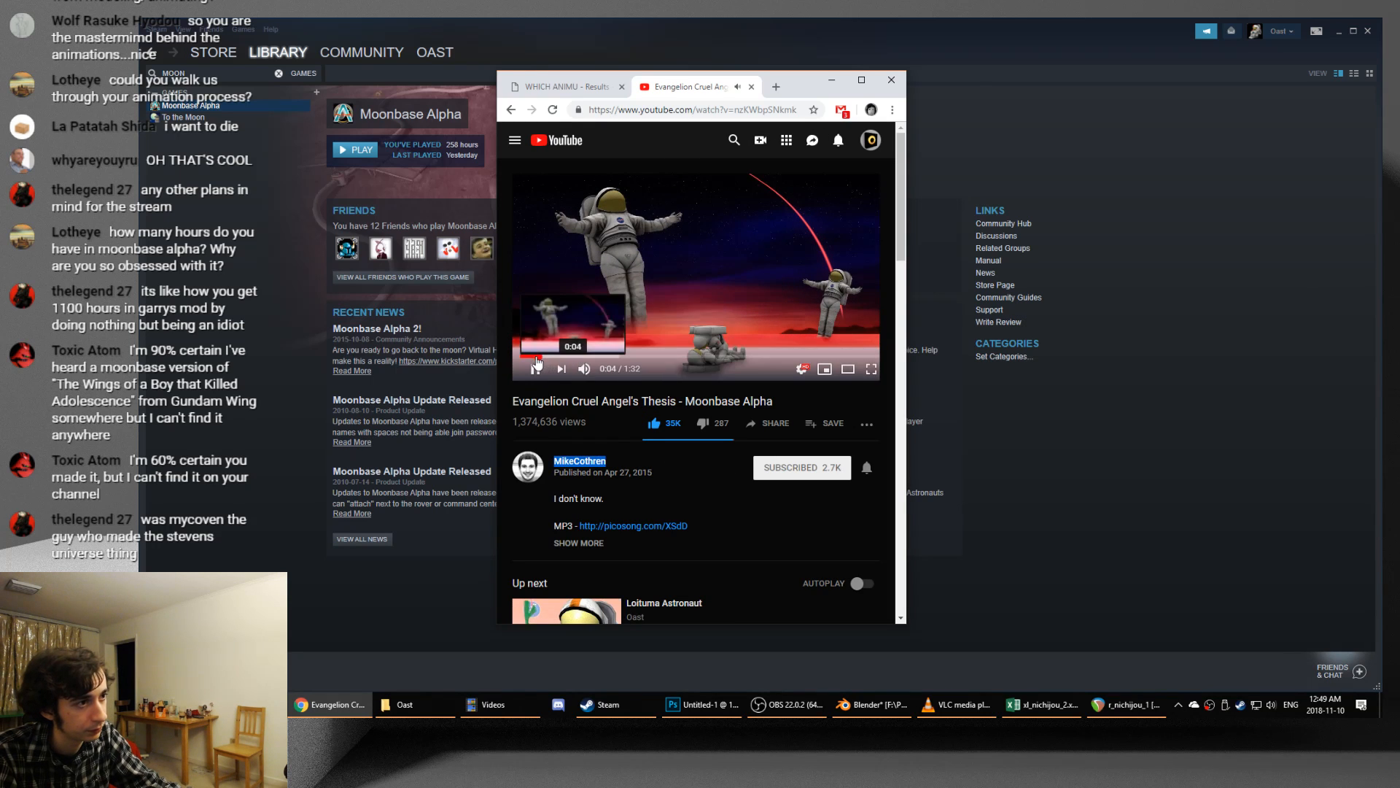
{"action": "left_click", "coordinate": [523, 356]}
{"action": "left_click", "coordinate": [538, 317]}
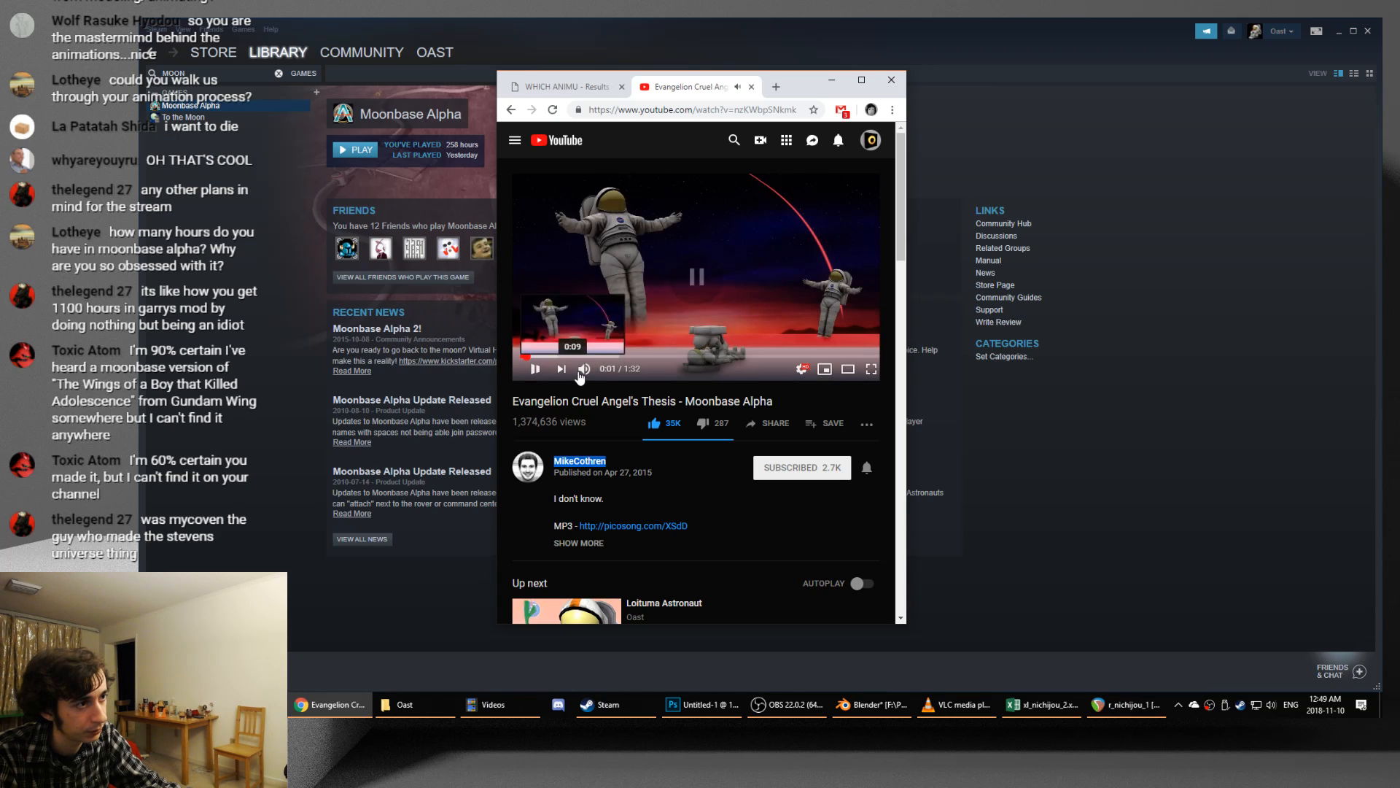
{"action": "left_click", "coordinate": [581, 372]}
{"action": "left_click", "coordinate": [624, 462]}
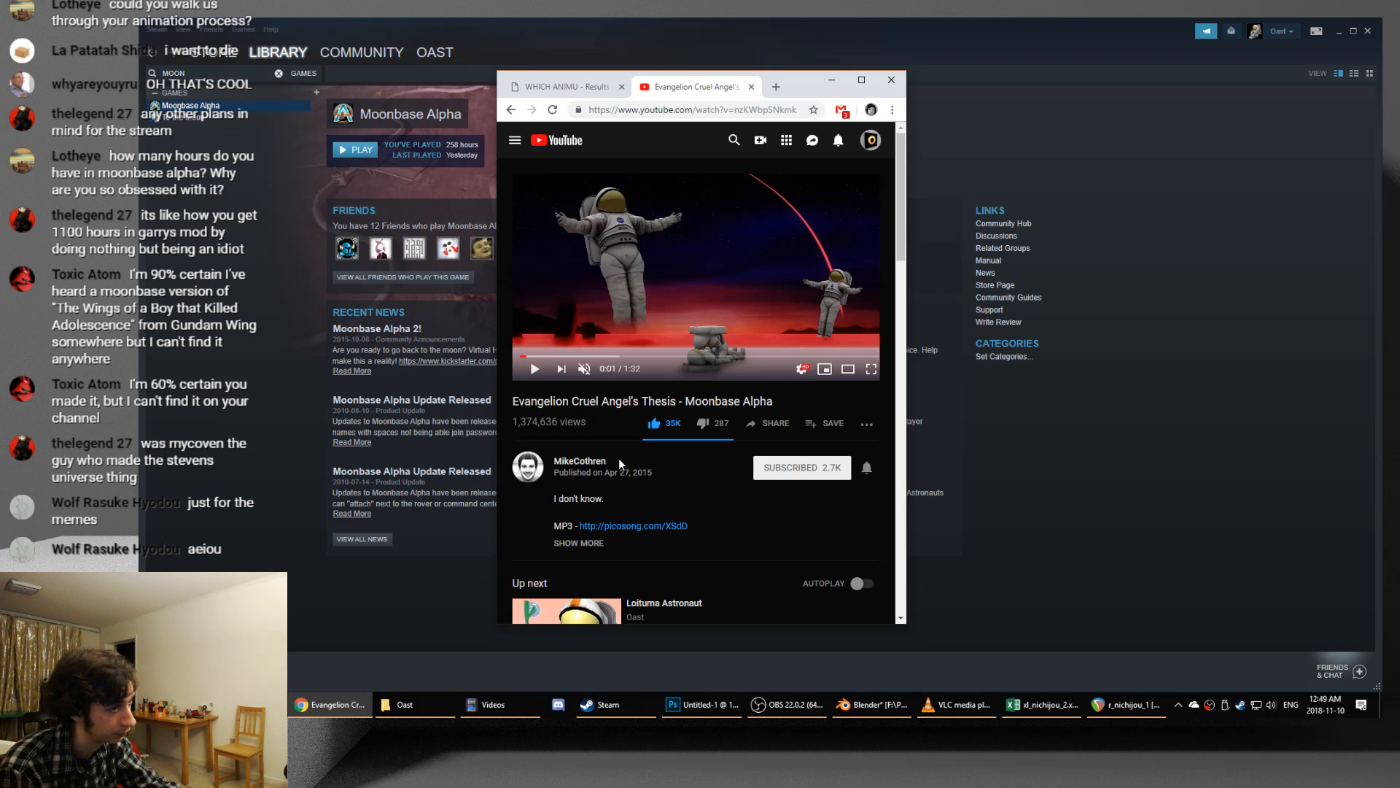
{"action": "mouse_move", "coordinate": [1115, 708]}
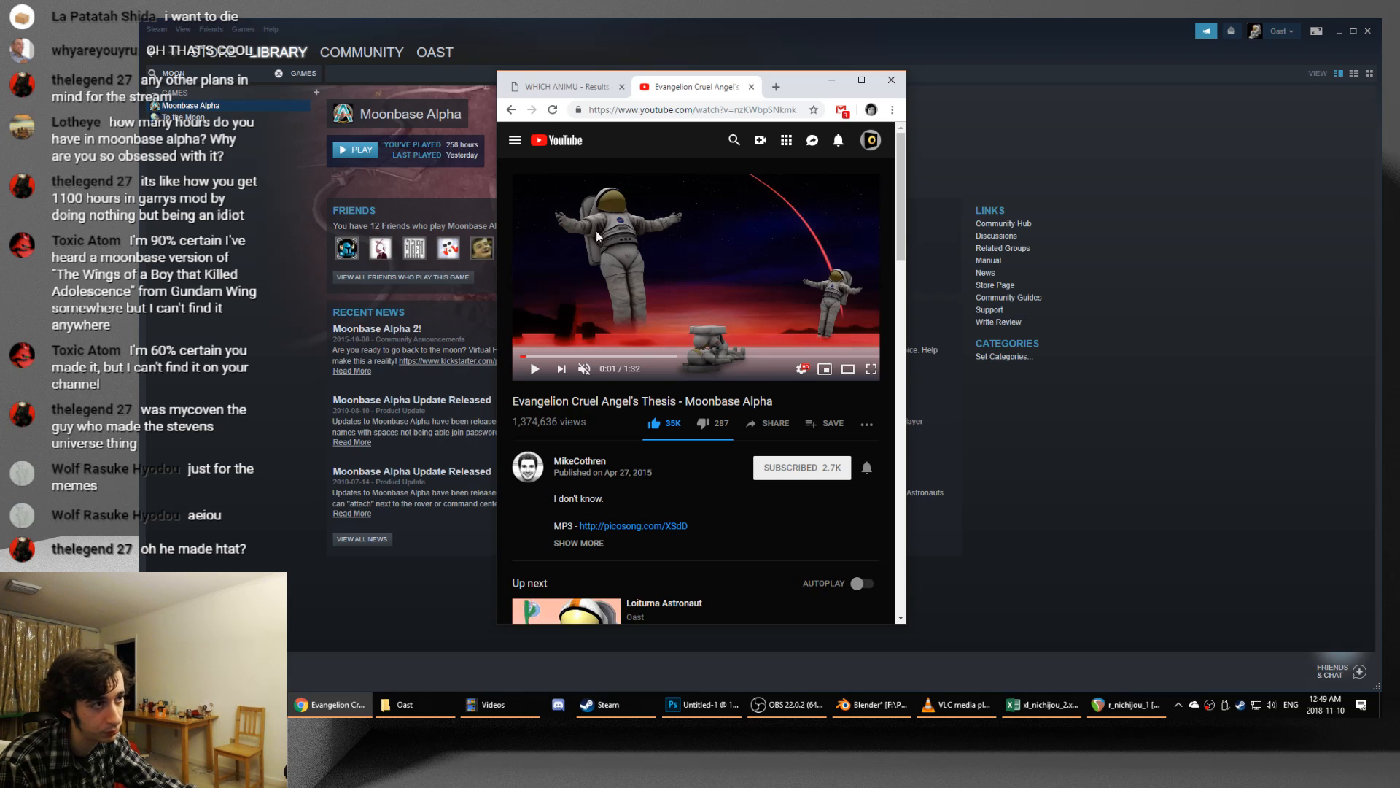
- Search YouTube for "CRYSTAL JOHNS", open the "Crystal Johns [SFM]" video and pause it
{"action": "left_click", "coordinate": [734, 140]}
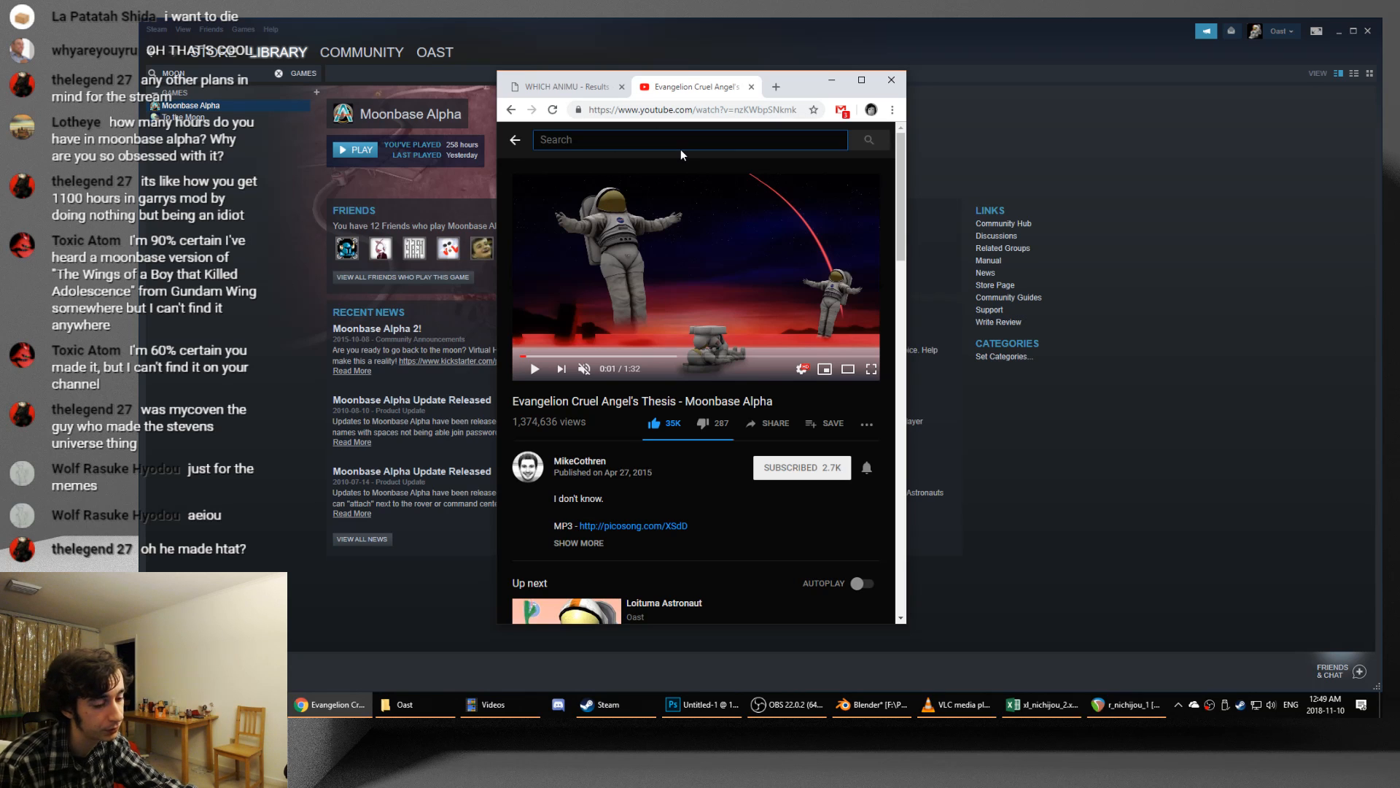
{"action": "type", "text": "CRYSTAL "}
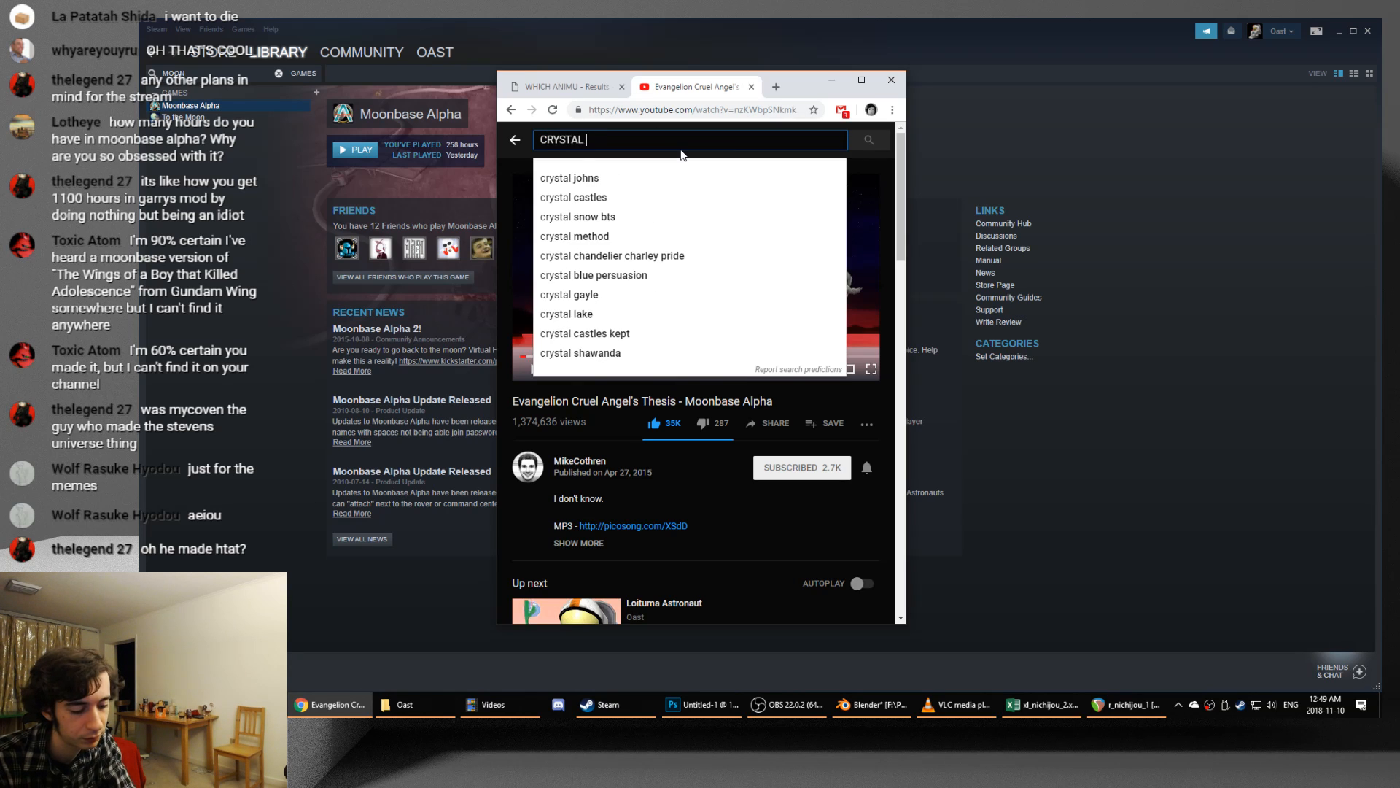
{"action": "type", "text": "JOHNS"}
{"action": "key", "text": "Return"}
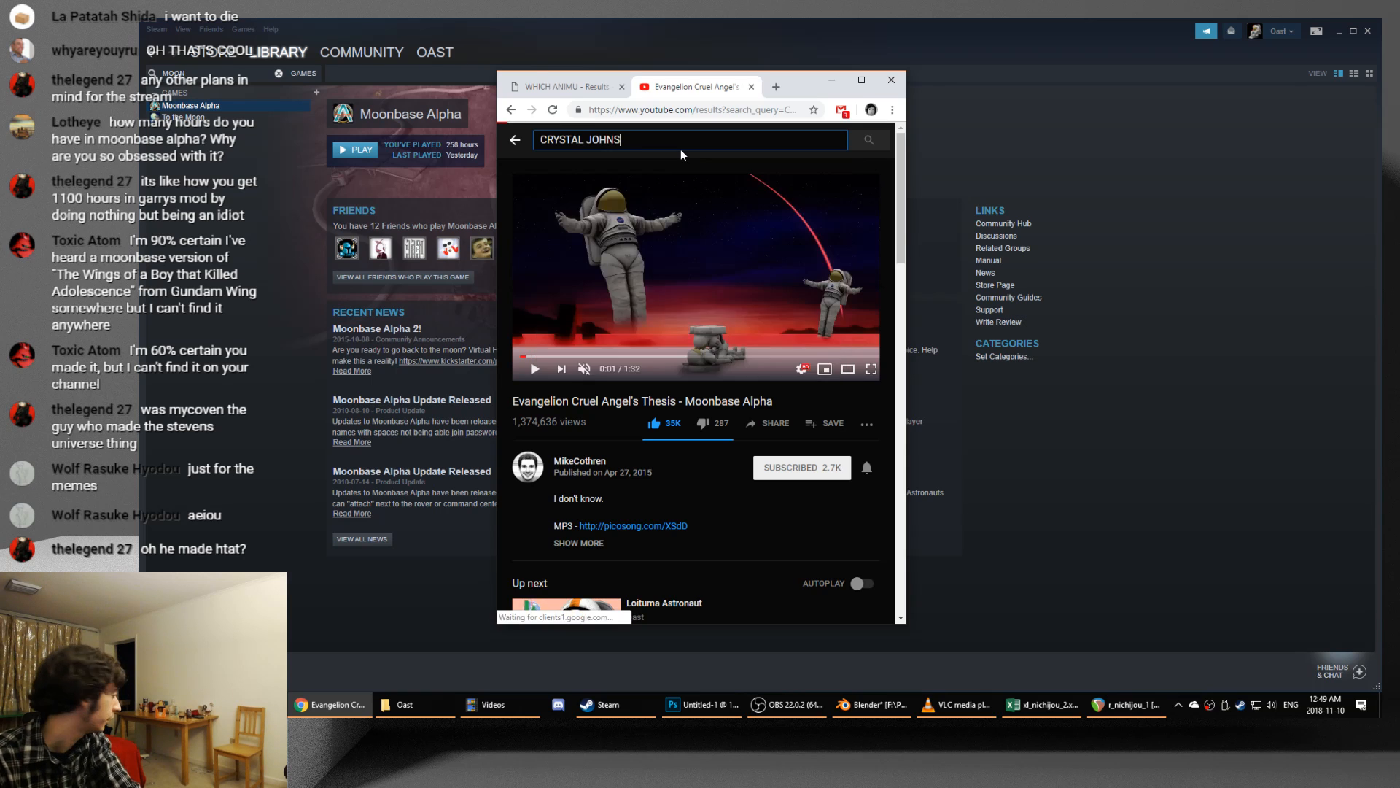
{"action": "left_click", "coordinate": [616, 247]}
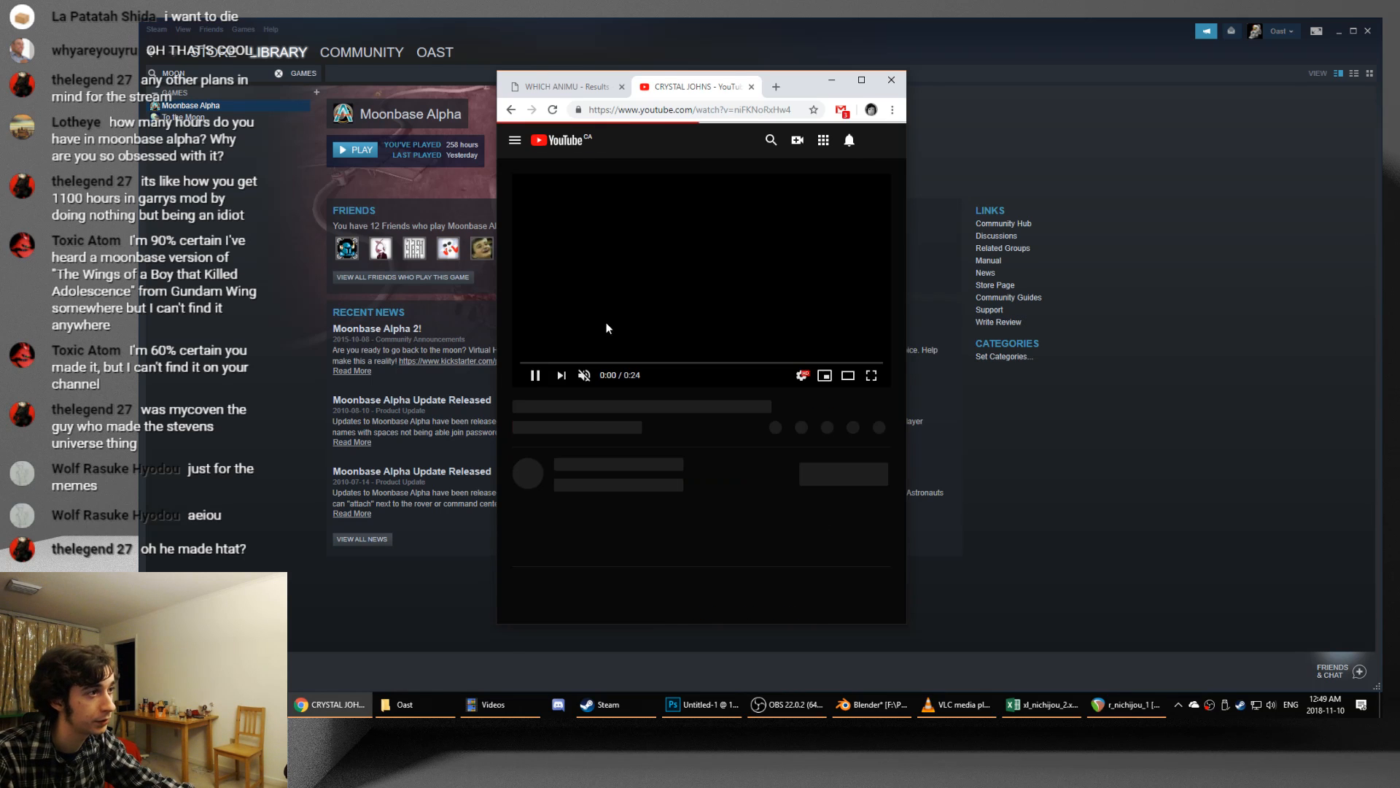
{"action": "left_click", "coordinate": [618, 310]}
- Highlight the Crystal Johns video's channel name, play a few seconds of the video and pause it
{"action": "left_click_drag", "start_coordinate": [641, 460], "coordinate": [565, 452]}
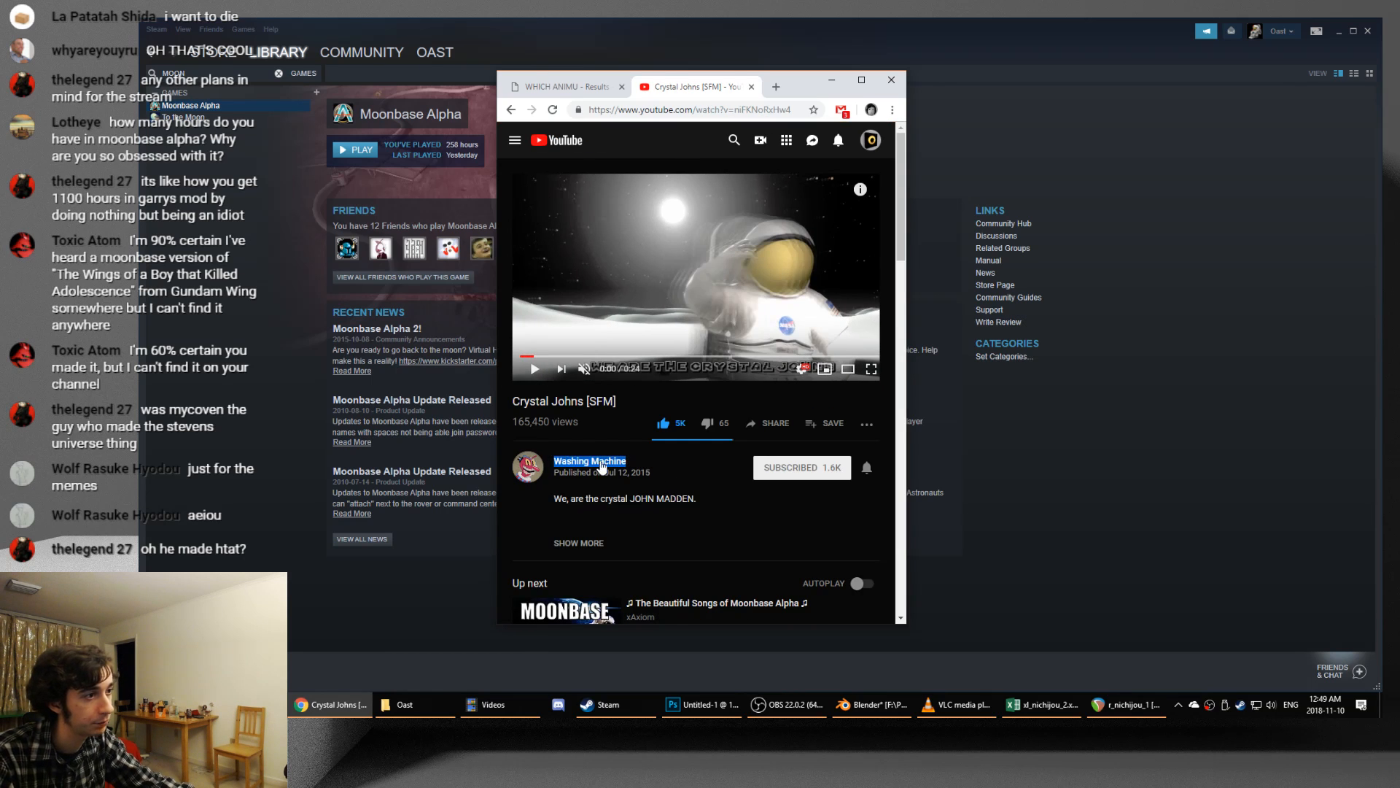
{"action": "left_click", "coordinate": [671, 466]}
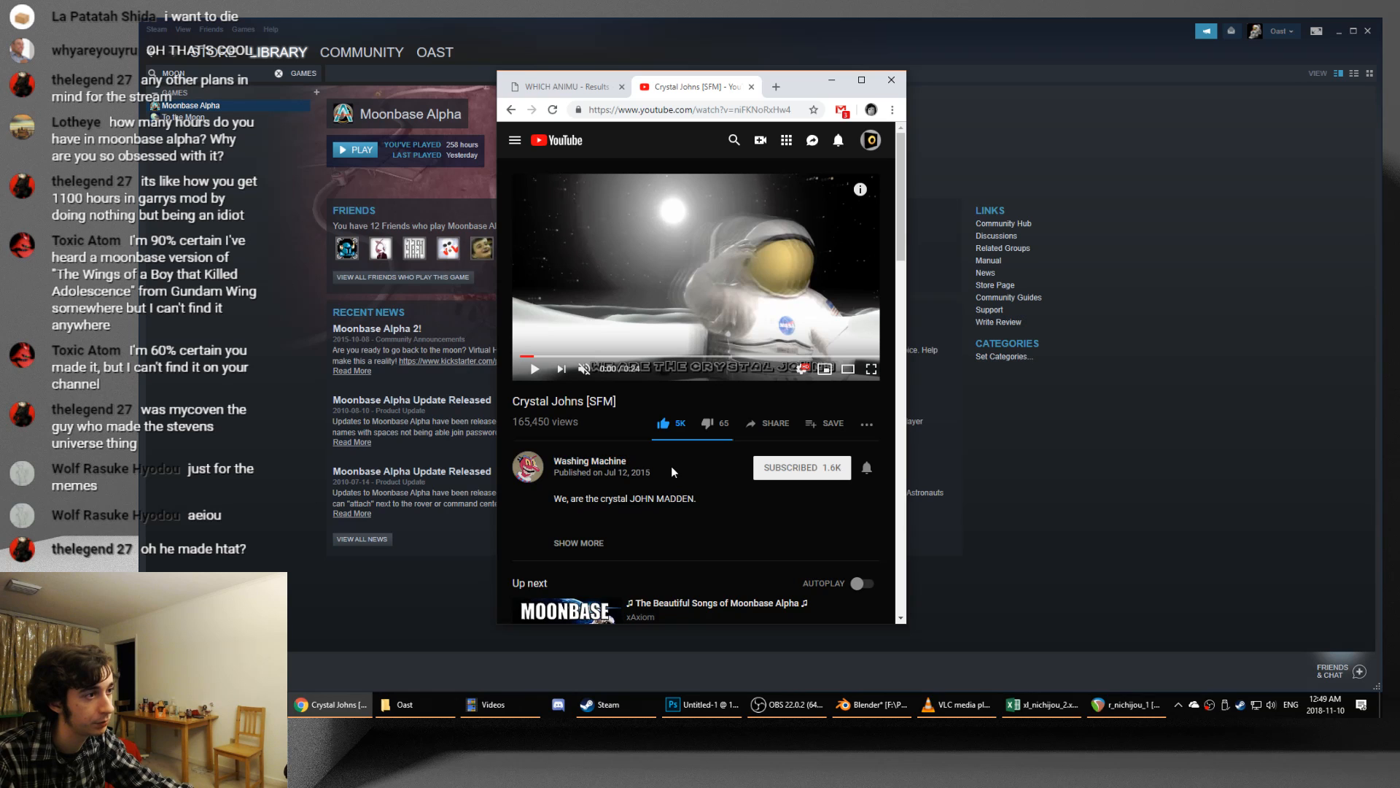
{"action": "left_click", "coordinate": [654, 283]}
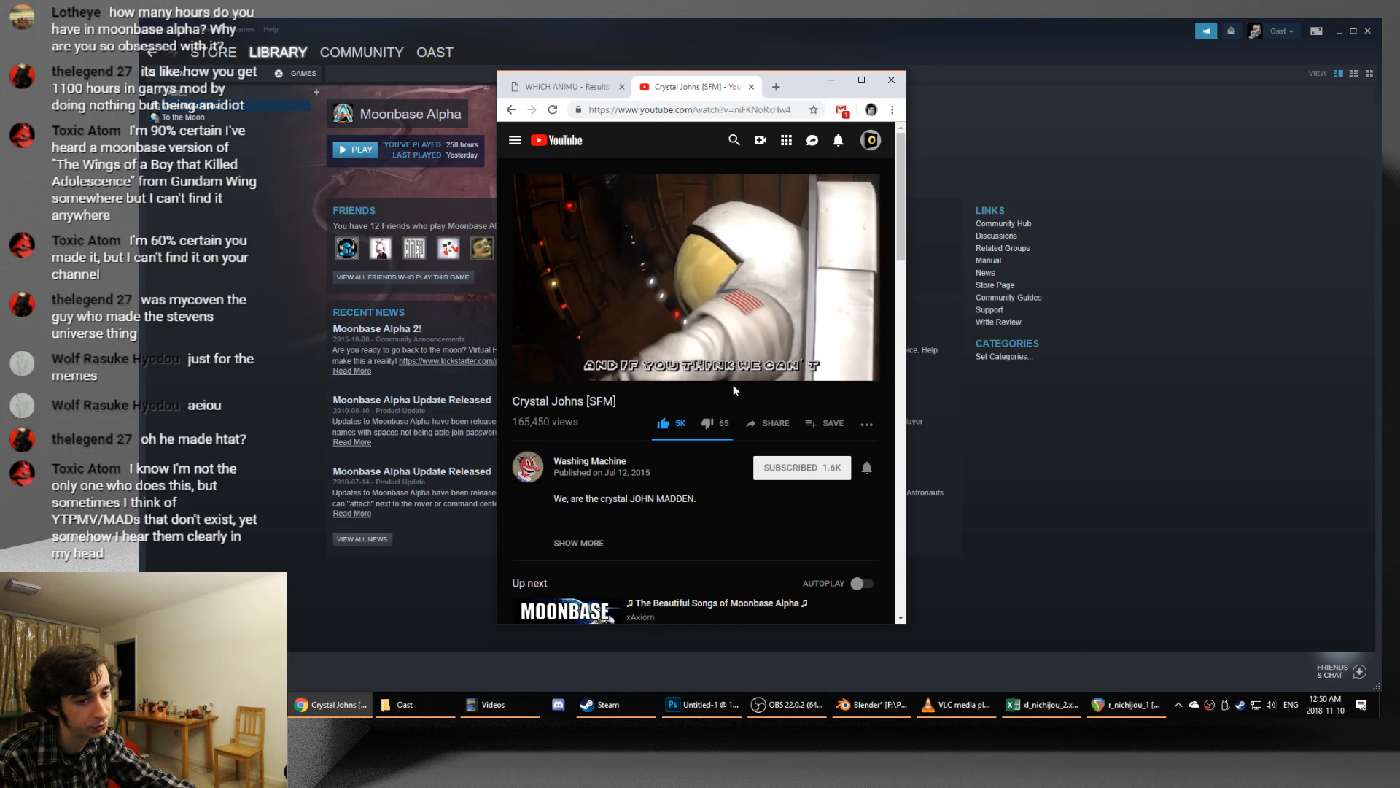
{"action": "left_click", "coordinate": [728, 286]}
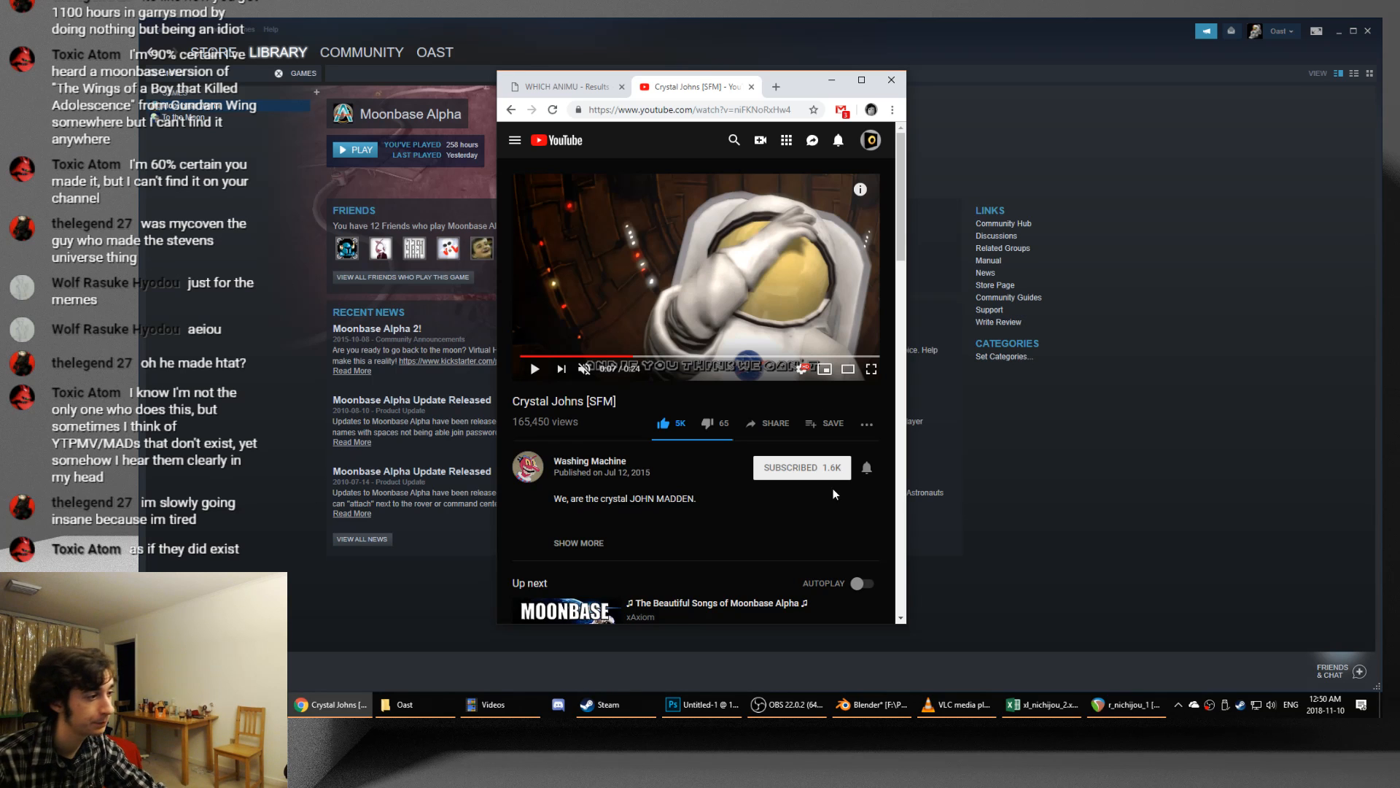
- Switch to Blender, play the run animation through the camera view, select the camera and stop playback
{"action": "left_click", "coordinate": [872, 706]}
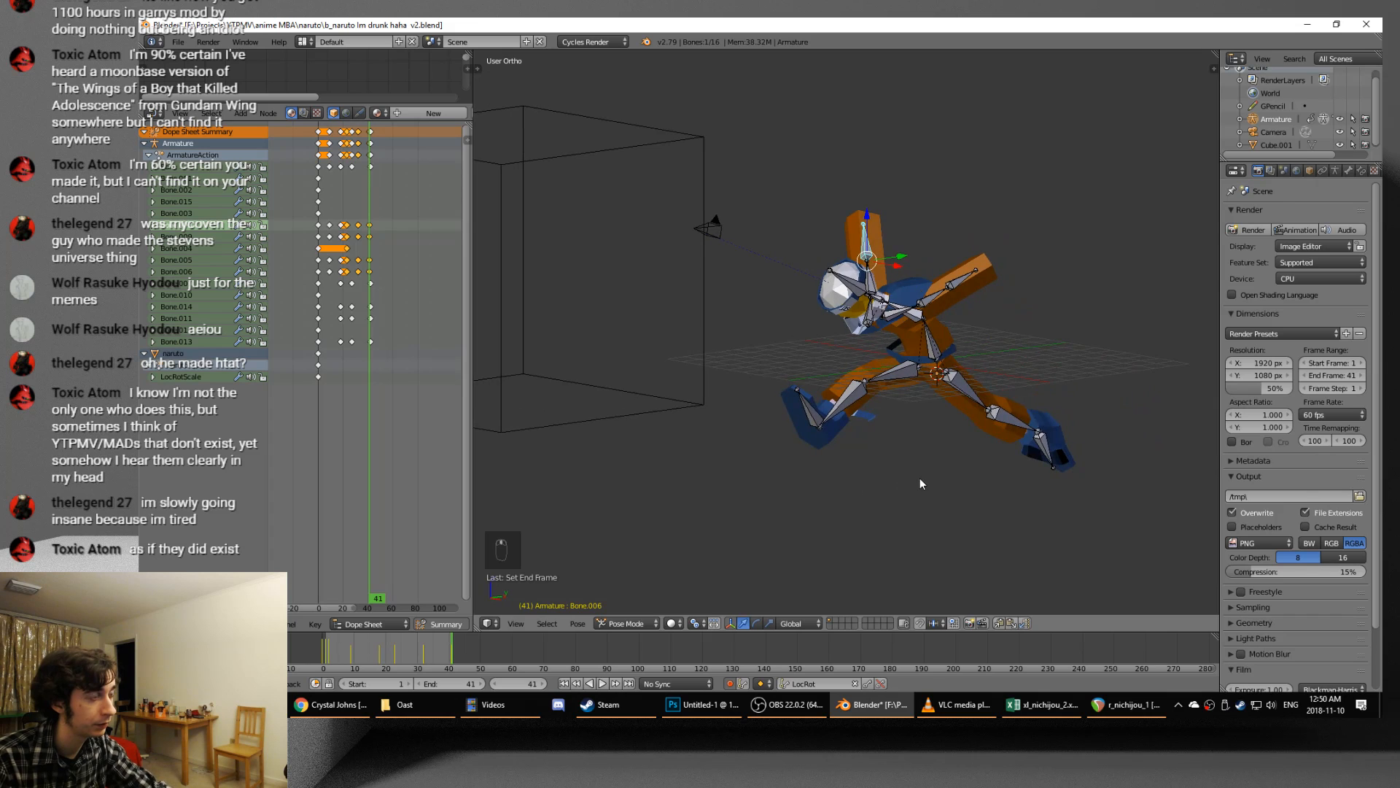
{"action": "key", "text": "KP_0"}
{"action": "key", "text": "alt+a"}
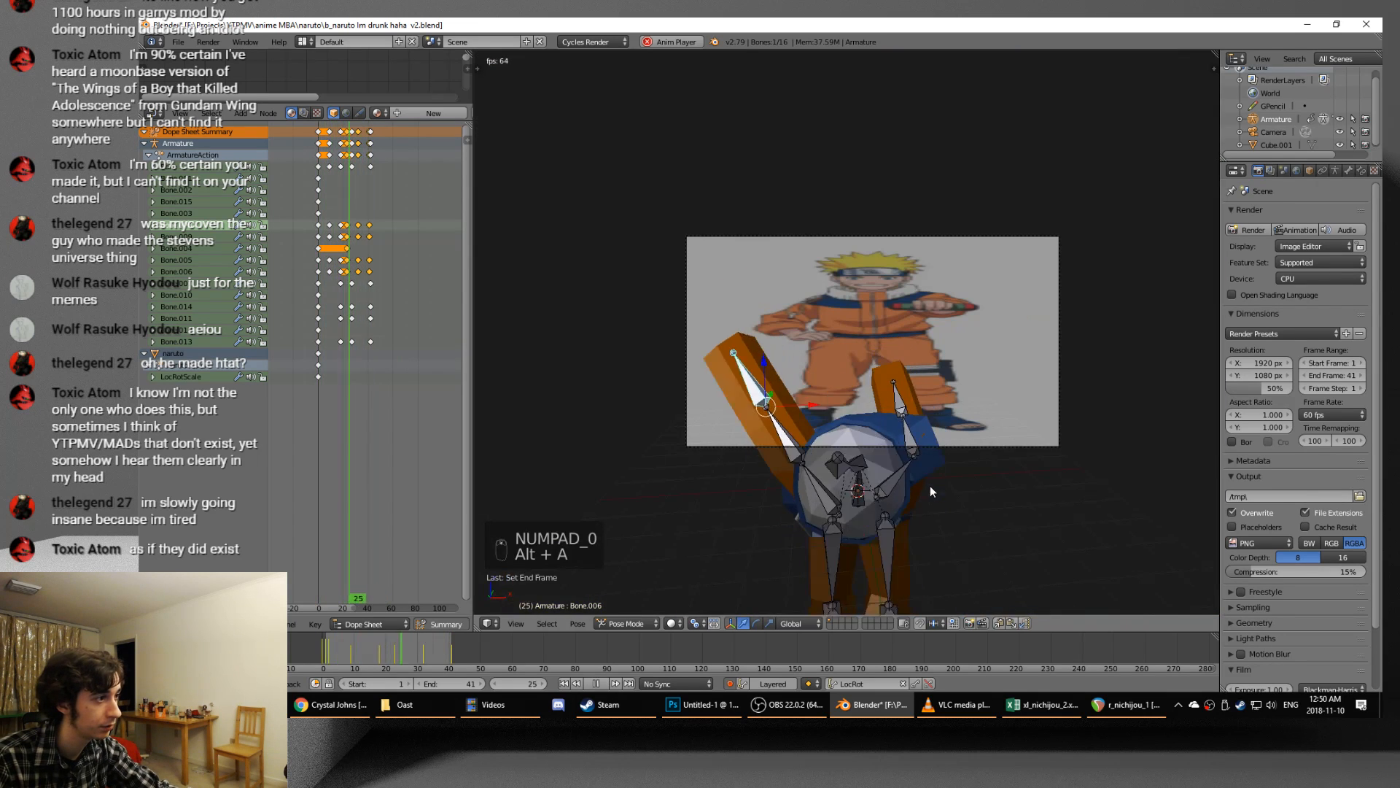
{"action": "right_click", "coordinate": [966, 445]}
{"action": "key", "text": "alt+a"}
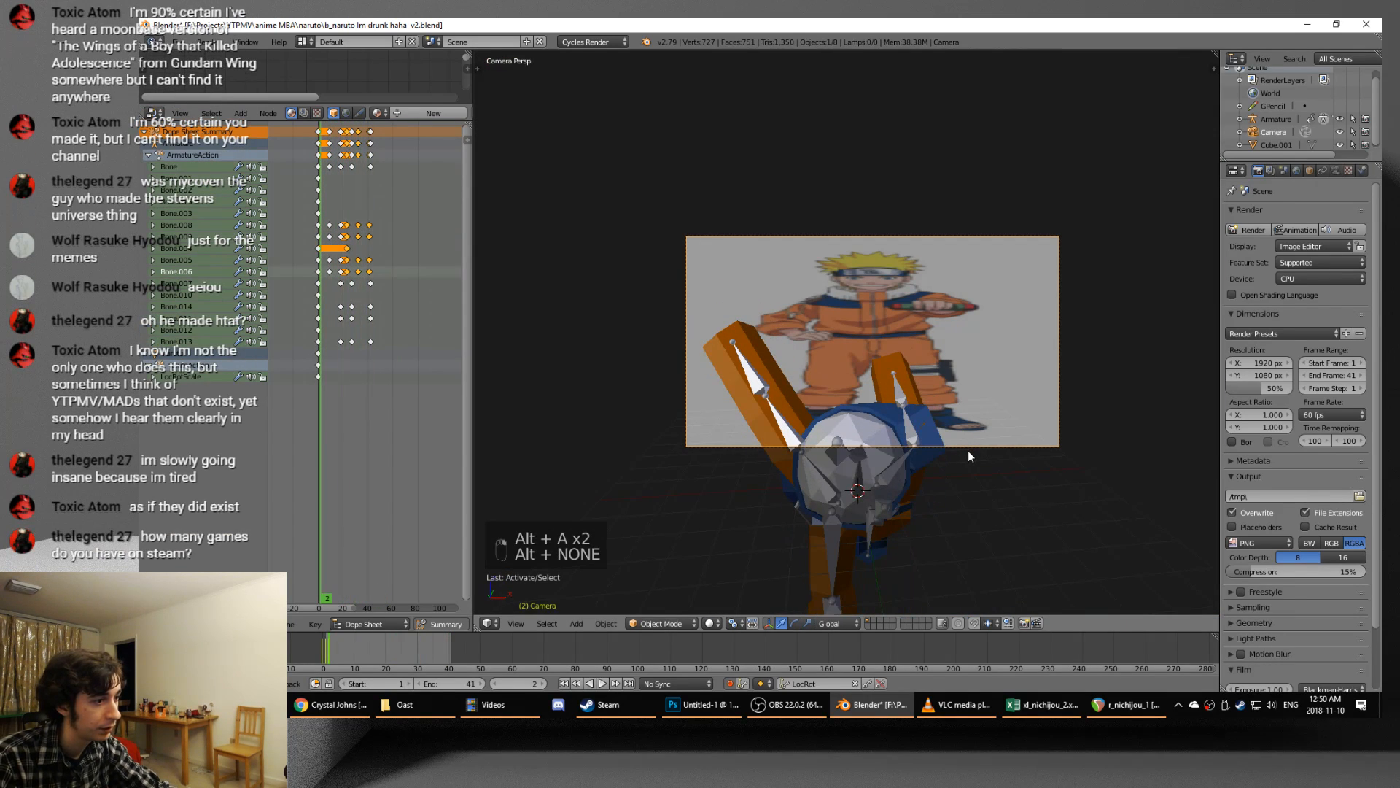
- Fly the camera to a new angle on the character and turn off the viewport's background images
{"action": "key", "text": "shift+f"}
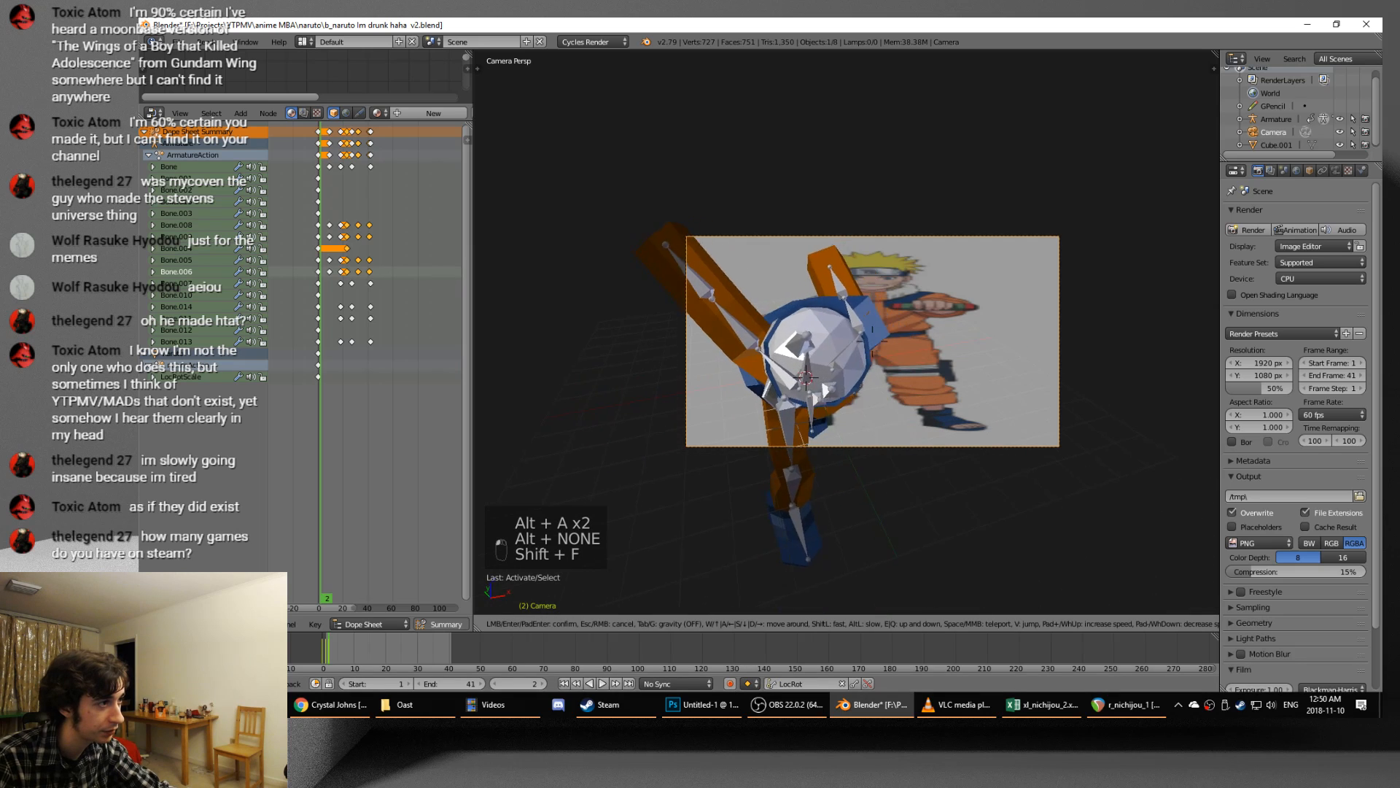
{"action": "left_click", "coordinate": [848, 332]}
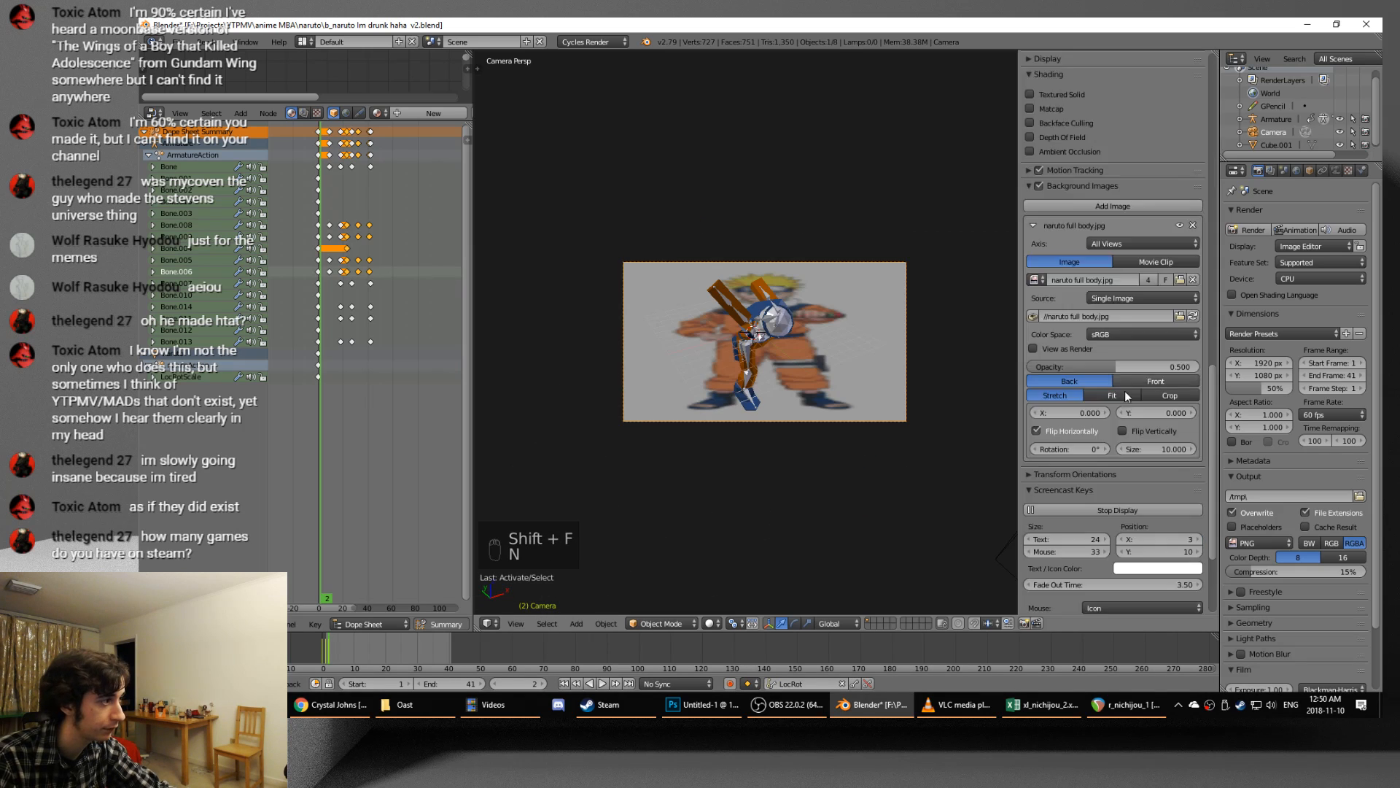
{"action": "key", "text": "n"}
{"action": "left_click", "coordinate": [1039, 269]}
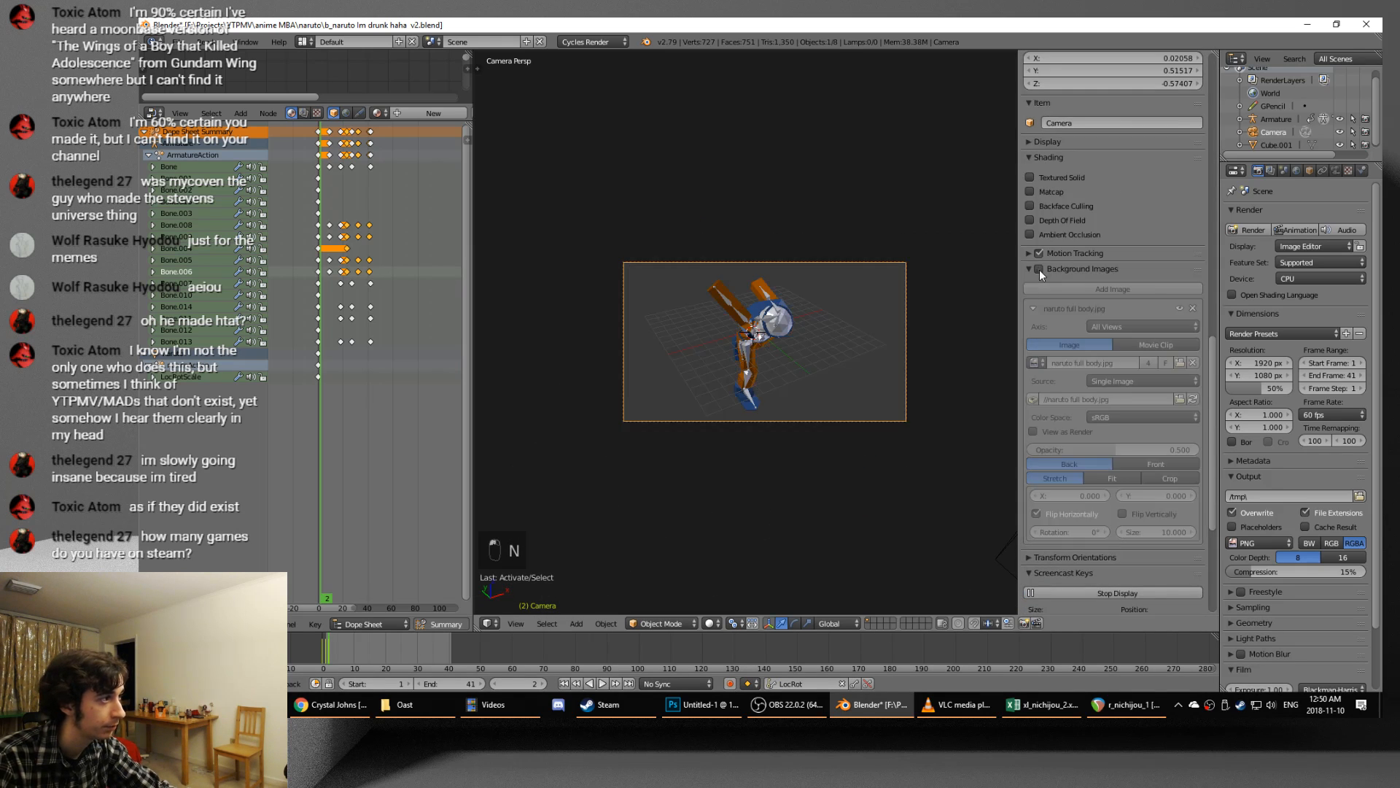
- Reframe the camera with fly navigation so the whole running character fits during playback, and save over the current blend file
{"action": "key", "text": "shift+f"}
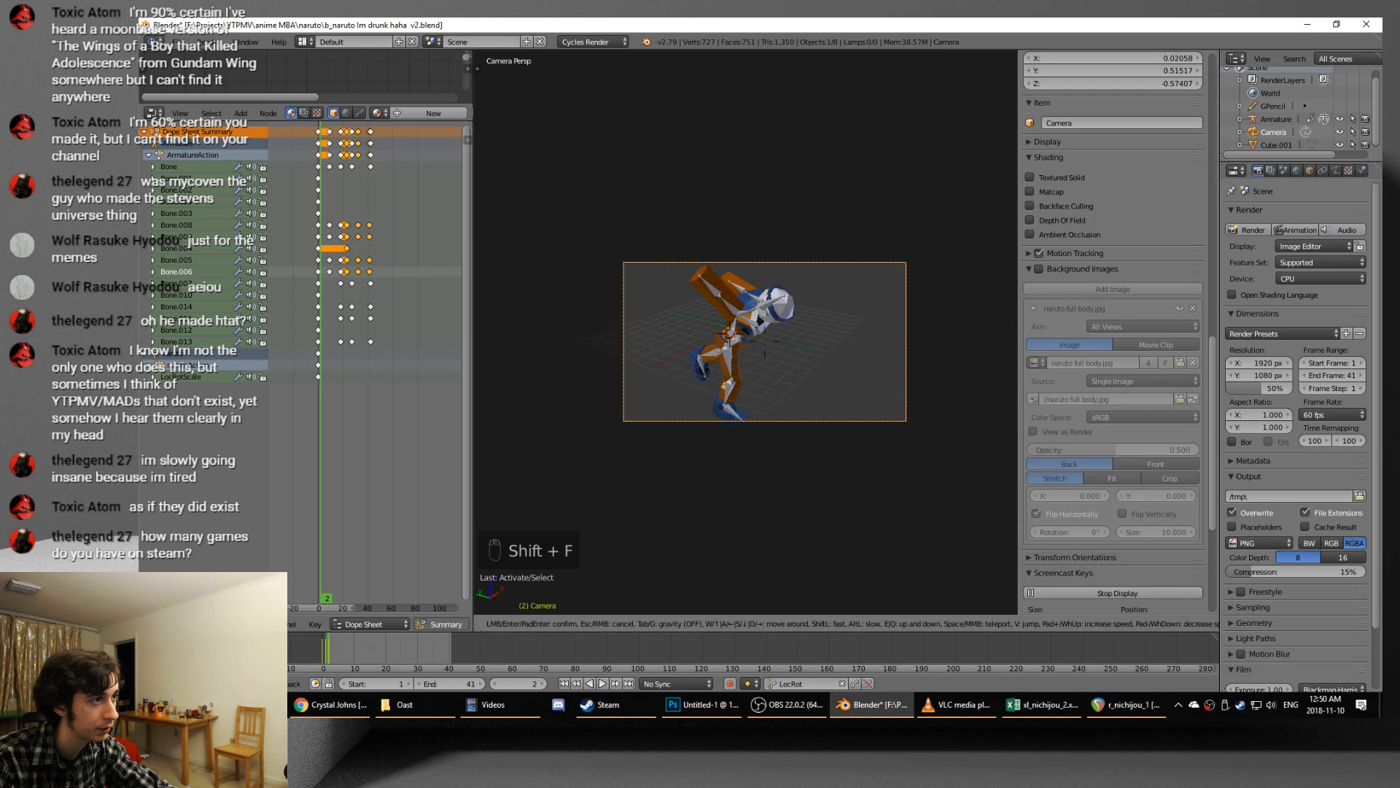
{"action": "left_click", "coordinate": [763, 343]}
{"action": "key", "text": "alt+a"}
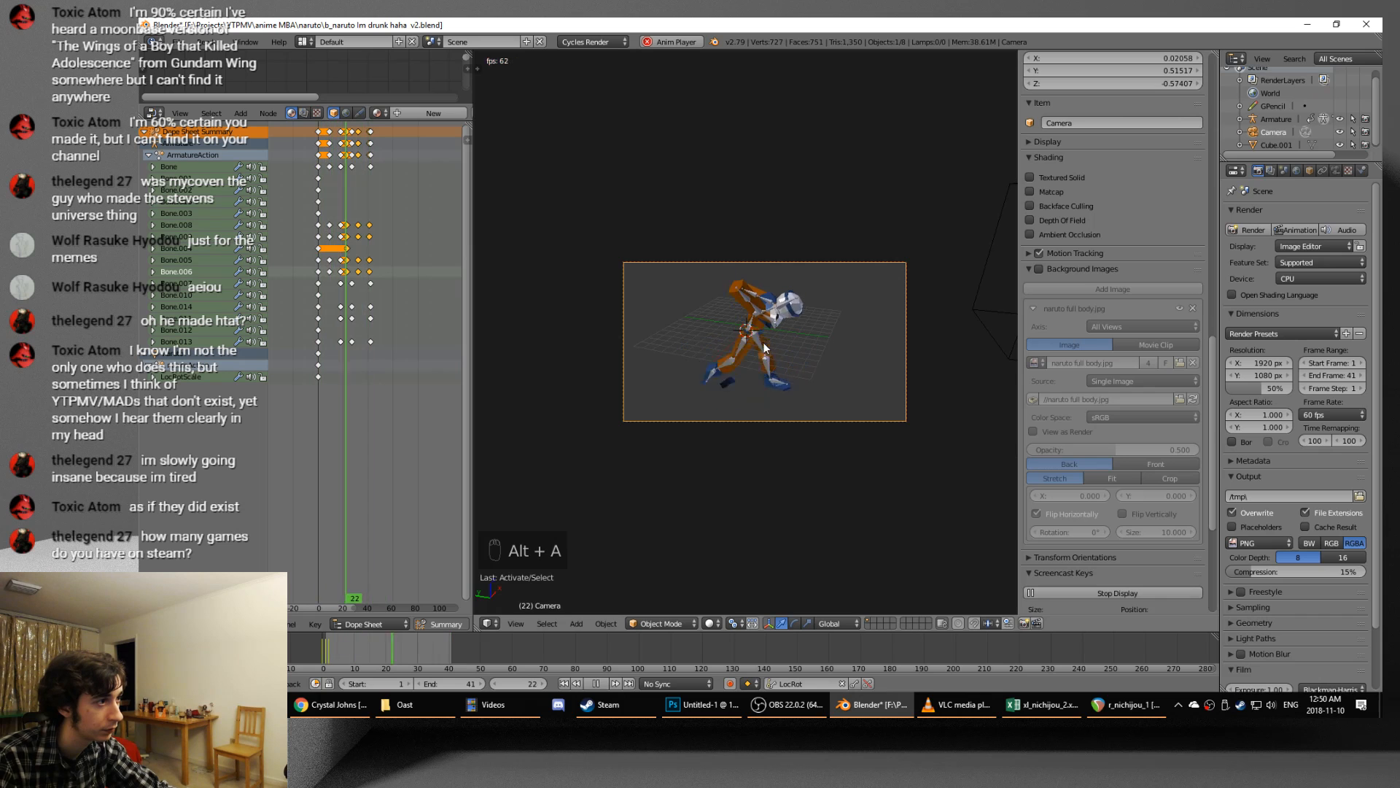
{"action": "key", "text": "shift+f"}
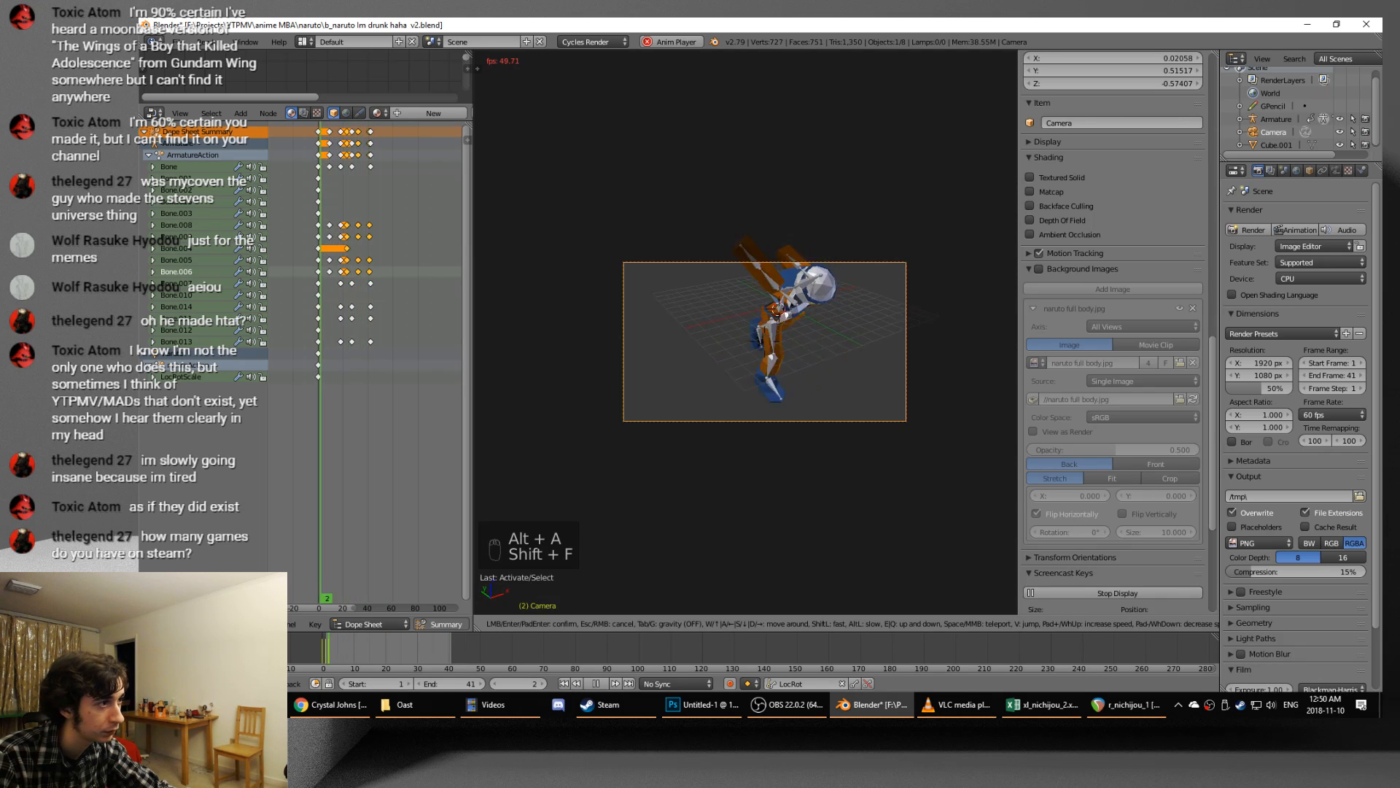
{"action": "left_click", "coordinate": [756, 344]}
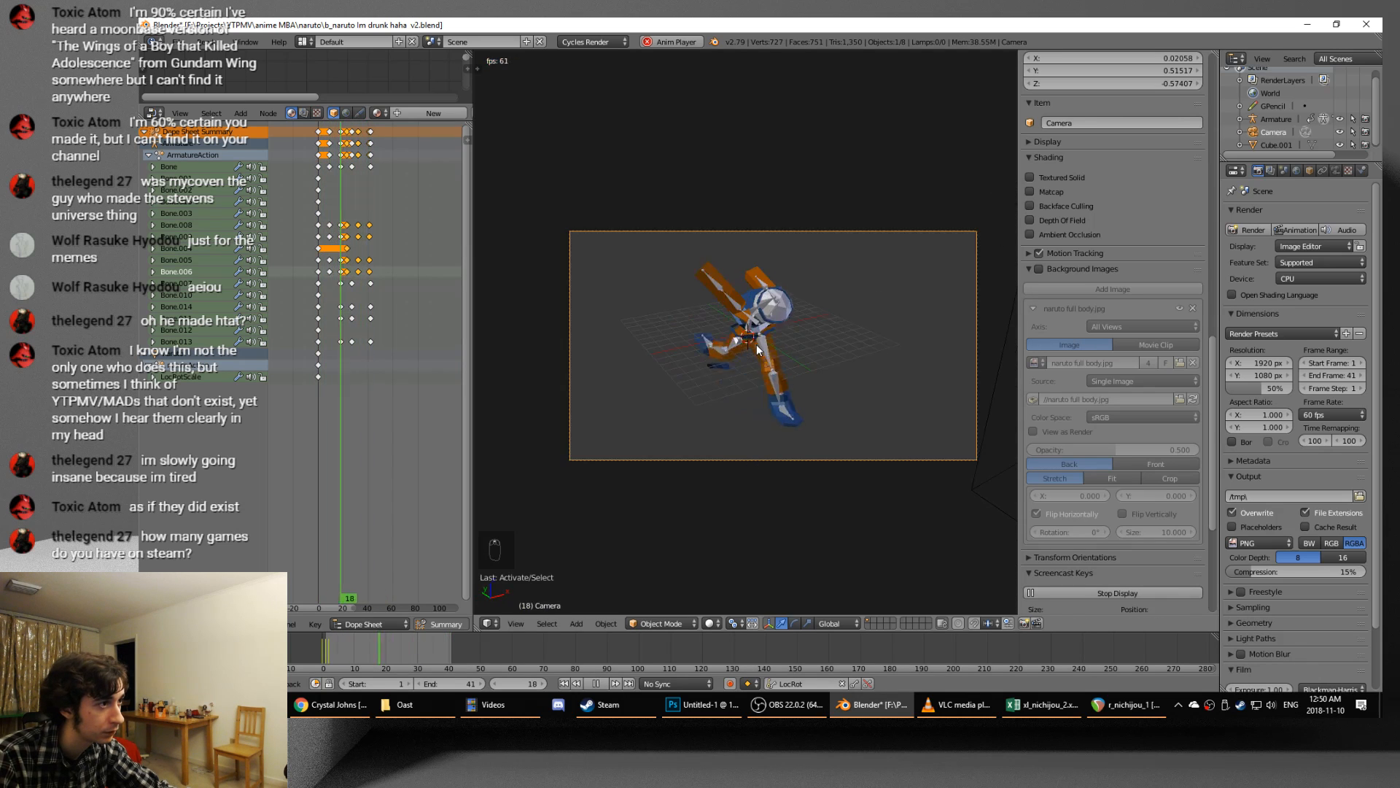
{"action": "key", "text": "alt+a"}
{"action": "key", "text": "ctrl+s"}
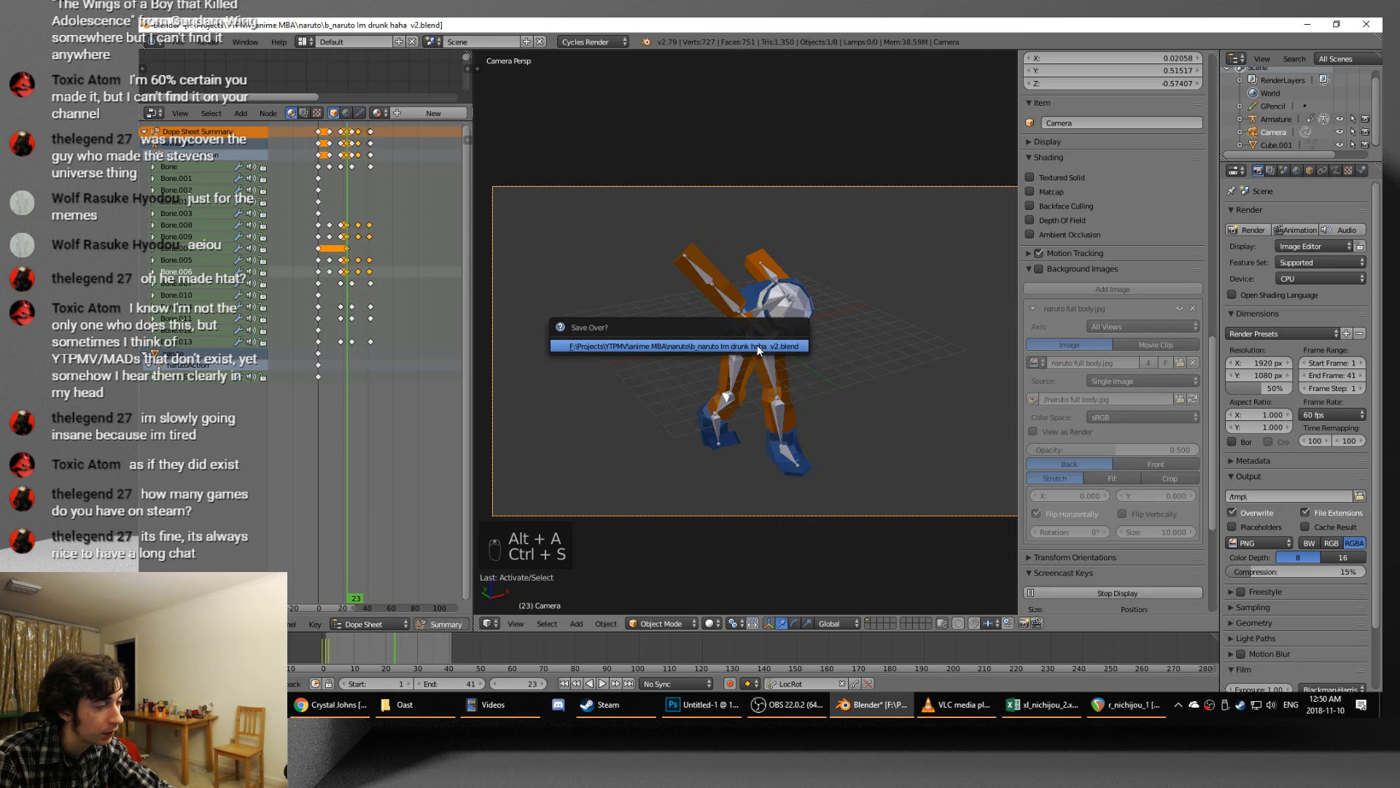
- Select all the armature's bones, copy their frame 0 keyframes to frame 42 and play back the loop
{"action": "left_click", "coordinate": [736, 306]}
{"action": "key", "text": "a"}
{"action": "key", "text": "a"}
{"action": "key", "text": "a"}
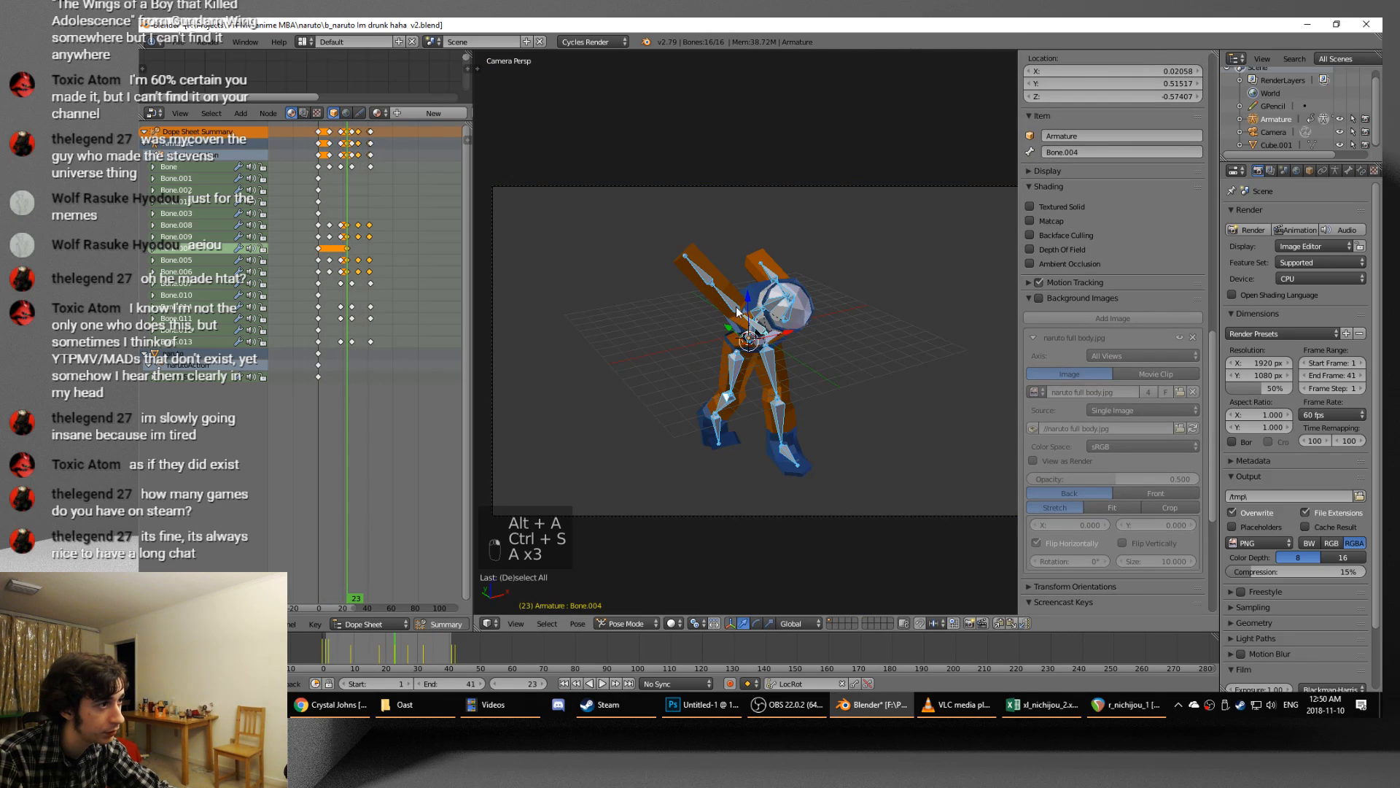
{"action": "left_click_drag", "start_coordinate": [343, 656], "coordinate": [288, 652]}
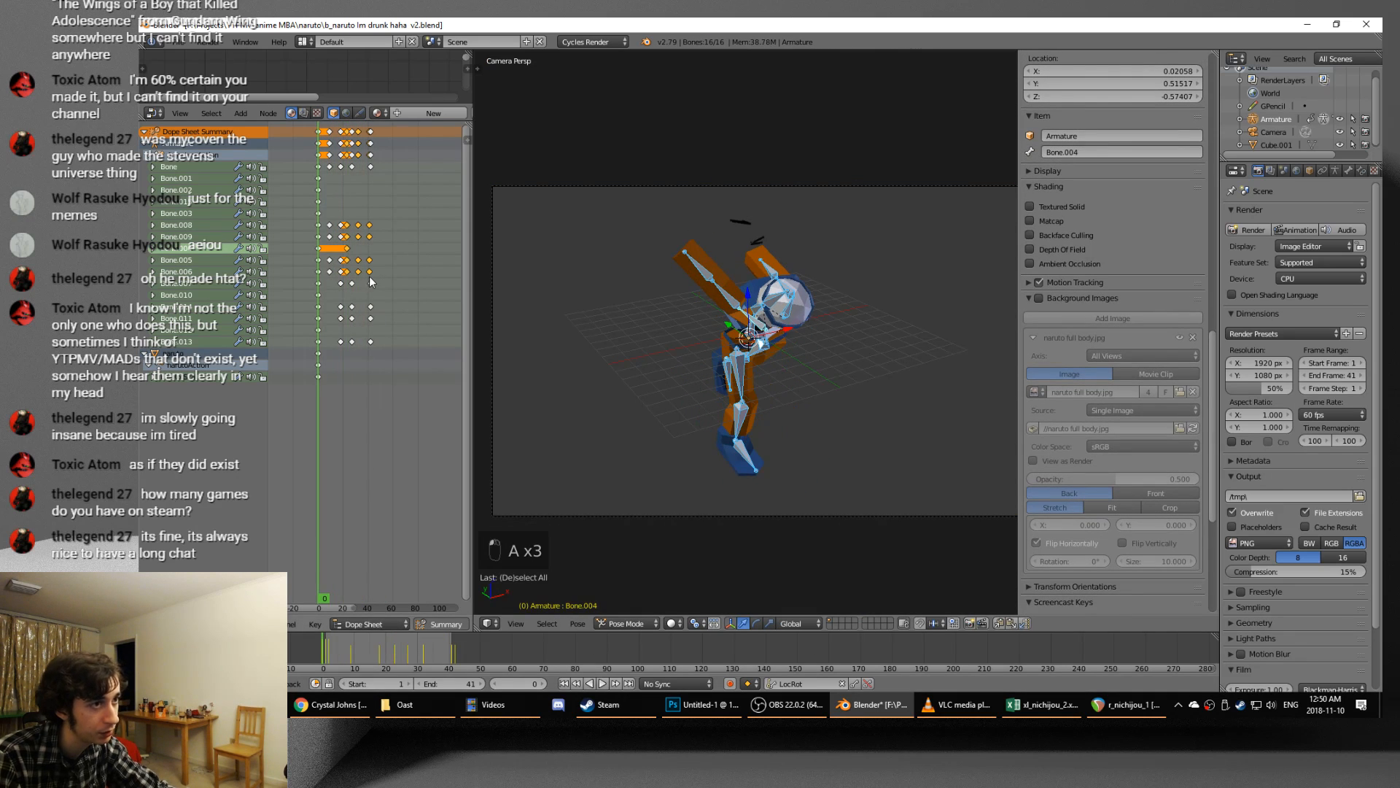
{"action": "left_click", "coordinate": [318, 137]}
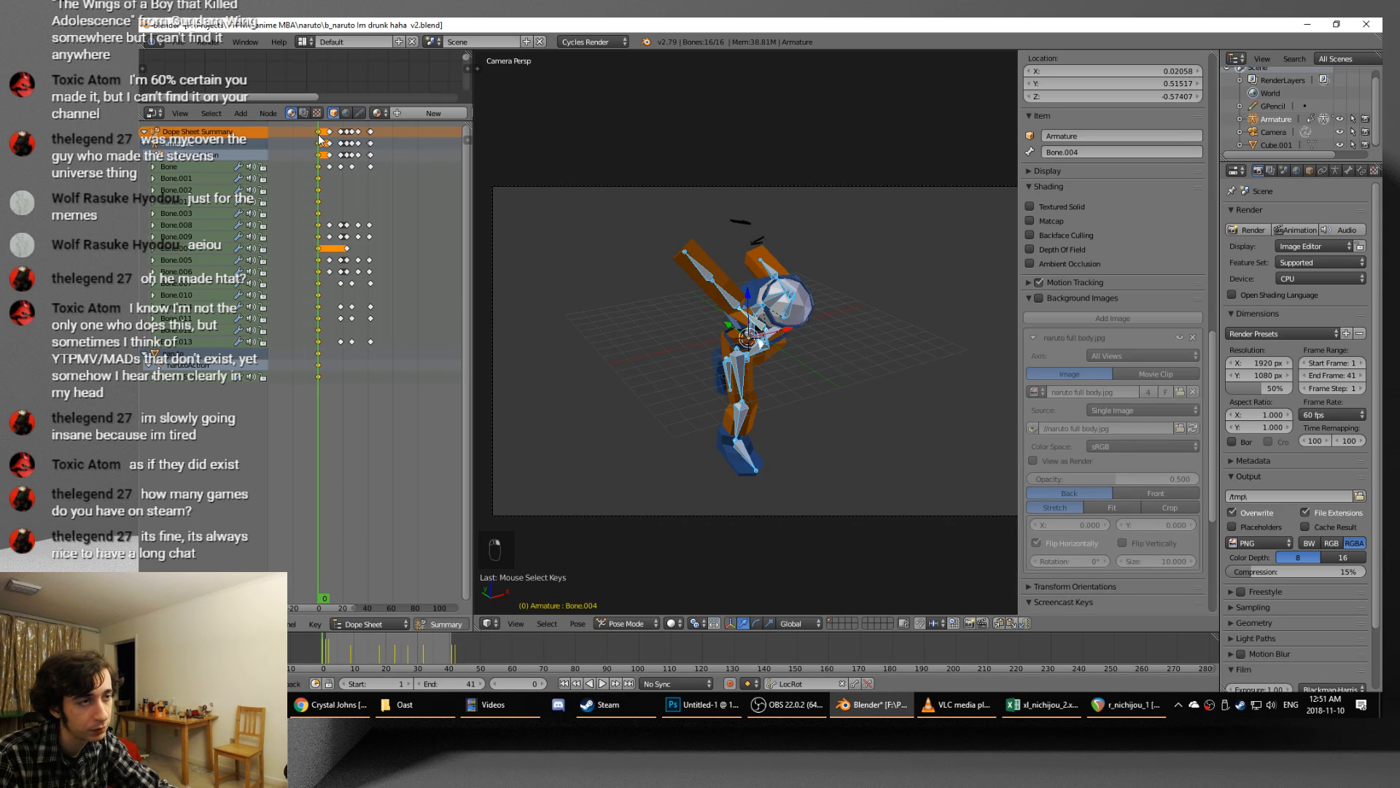
{"action": "left_click_drag", "start_coordinate": [335, 136], "coordinate": [370, 134]}
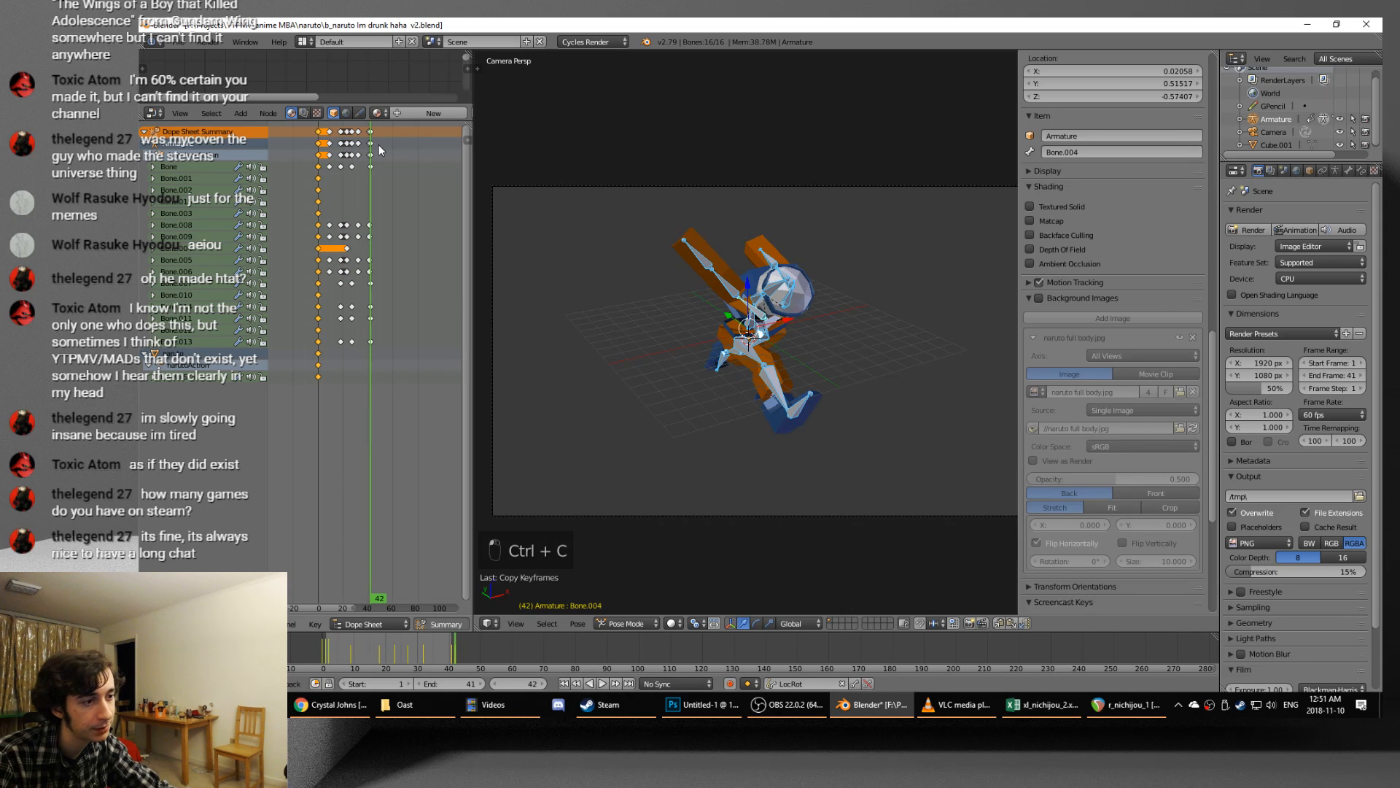
{"action": "key", "text": "ctrl+v"}
{"action": "key", "text": "alt+a"}
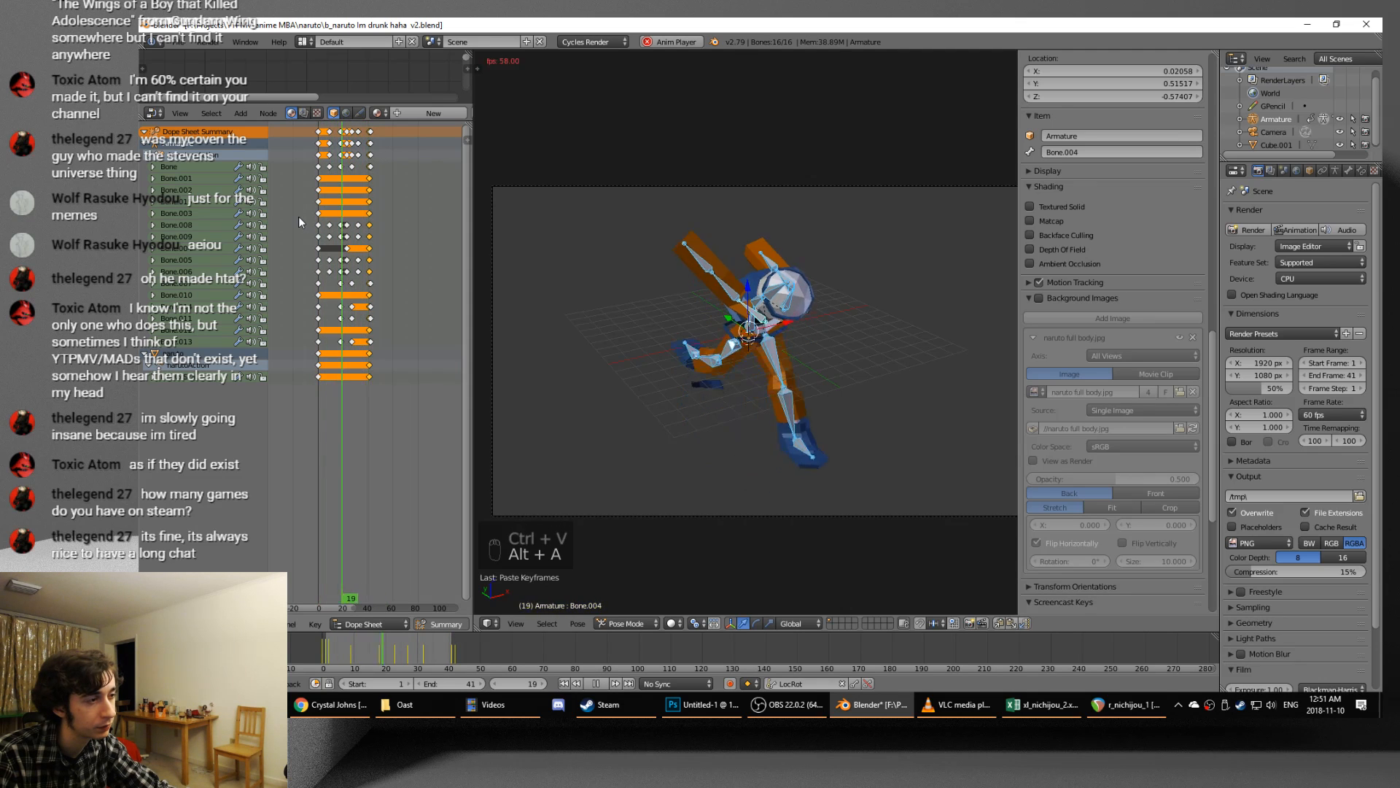
- Stop playback, move the pasted end keyframes onto frame 42 and play the loop again
{"action": "key", "text": "alt+a"}
{"action": "scroll", "coordinate": [299, 216], "scroll_direction": "up", "scroll_amount": 2, "text": "alt"}
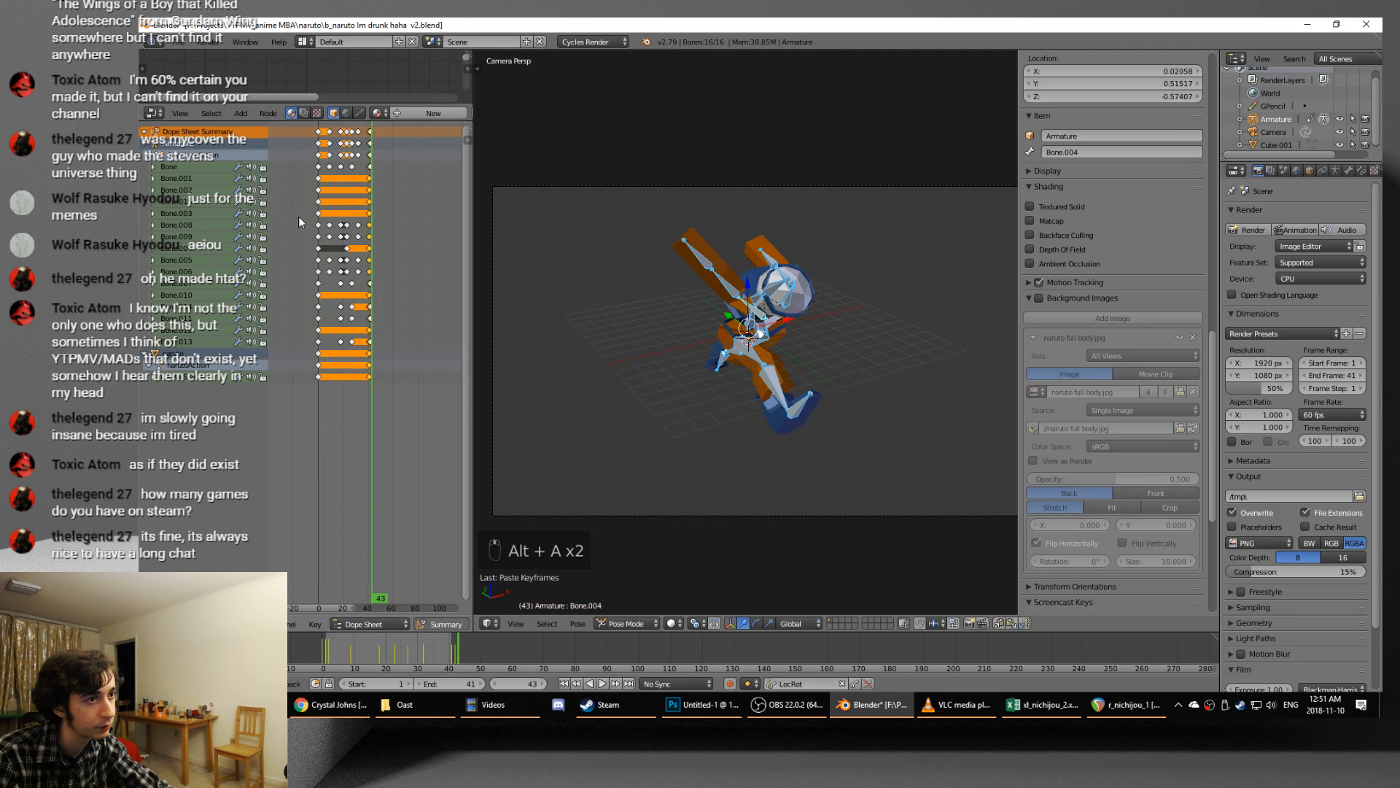
{"action": "scroll", "coordinate": [379, 287], "scroll_direction": "up", "scroll_amount": 15}
{"action": "key", "text": "g"}
{"action": "left_click", "coordinate": [386, 292]}
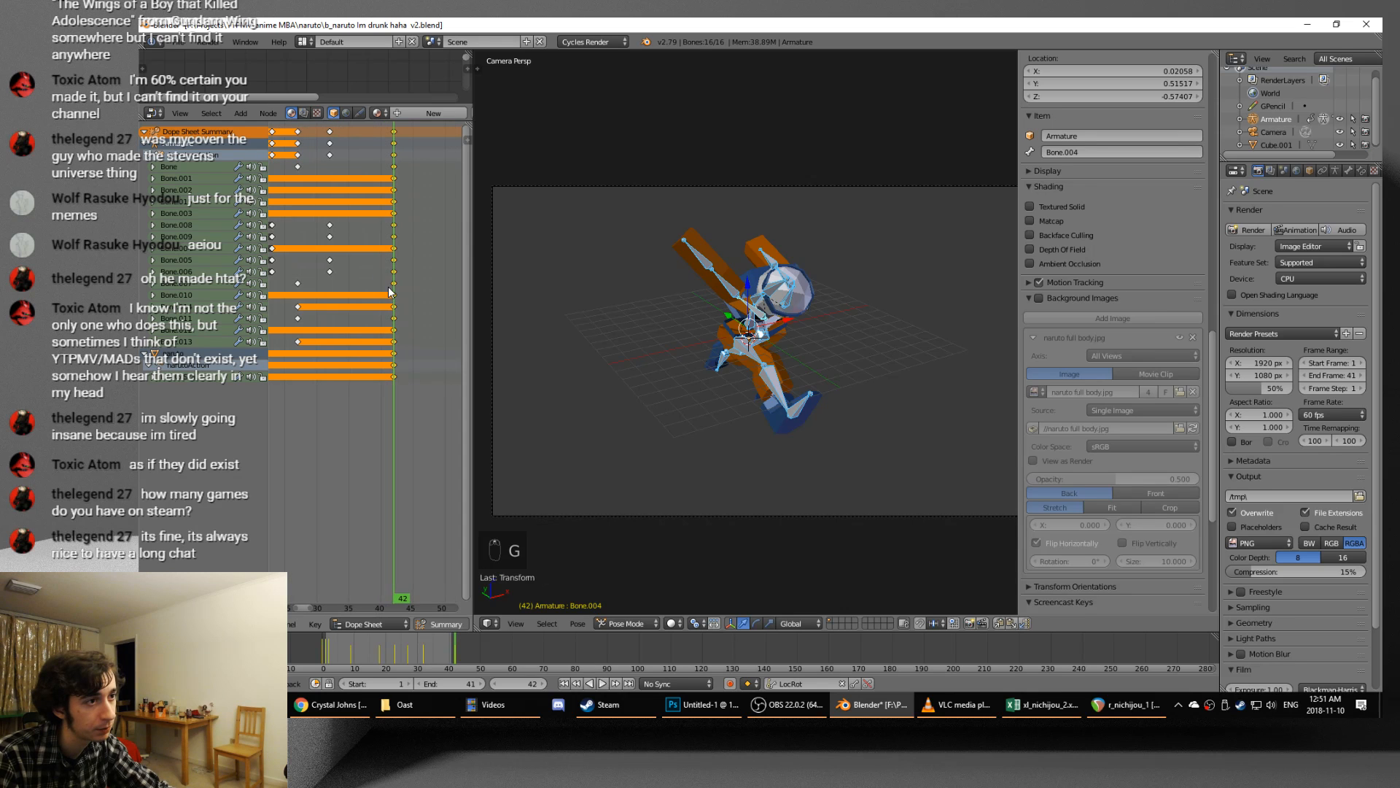
{"action": "key", "text": "alt+a"}
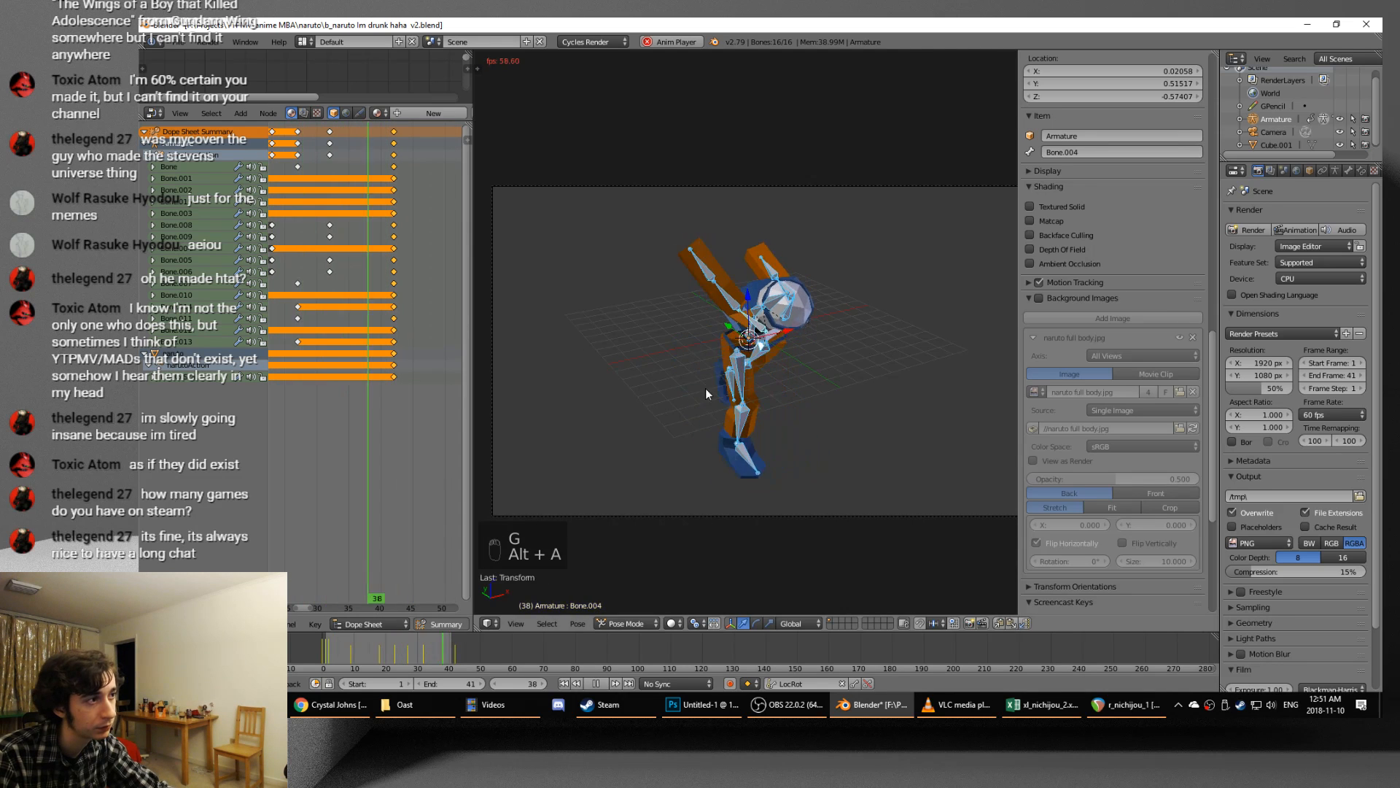
{"action": "key", "text": "KP_0"}
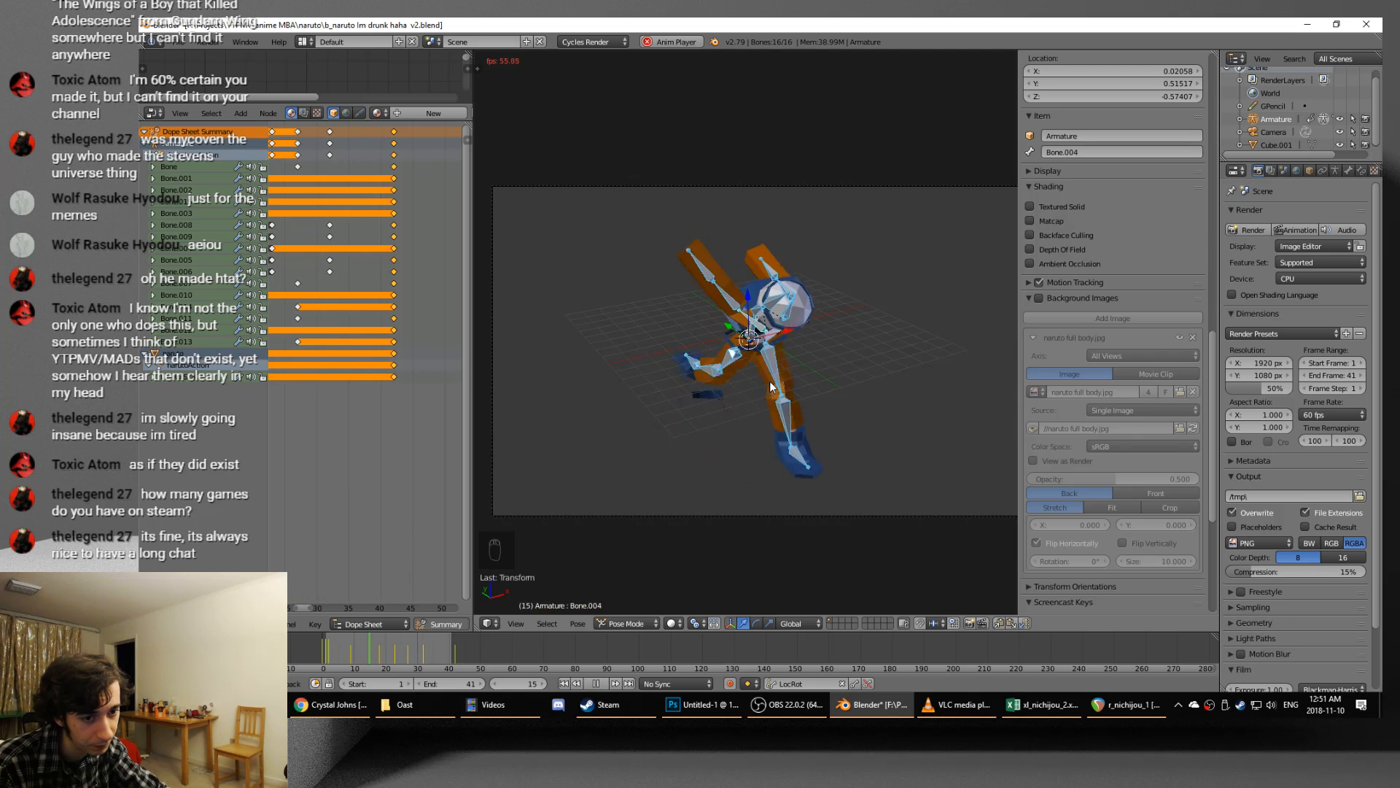
- Switch to Steam, check the library's categories and games, and switch back to Blender
{"action": "left_click", "coordinate": [601, 711]}
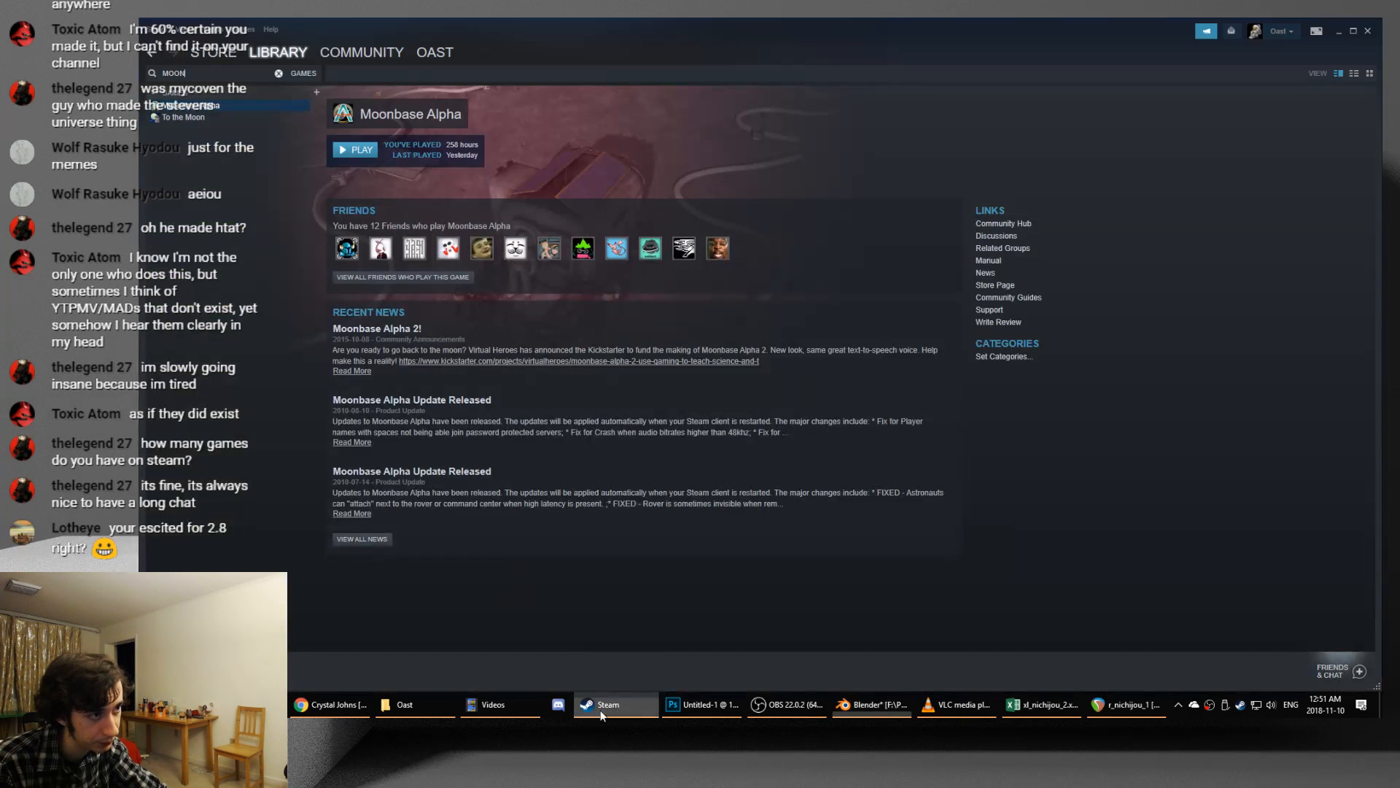
{"action": "mouse_move", "coordinate": [285, 57]}
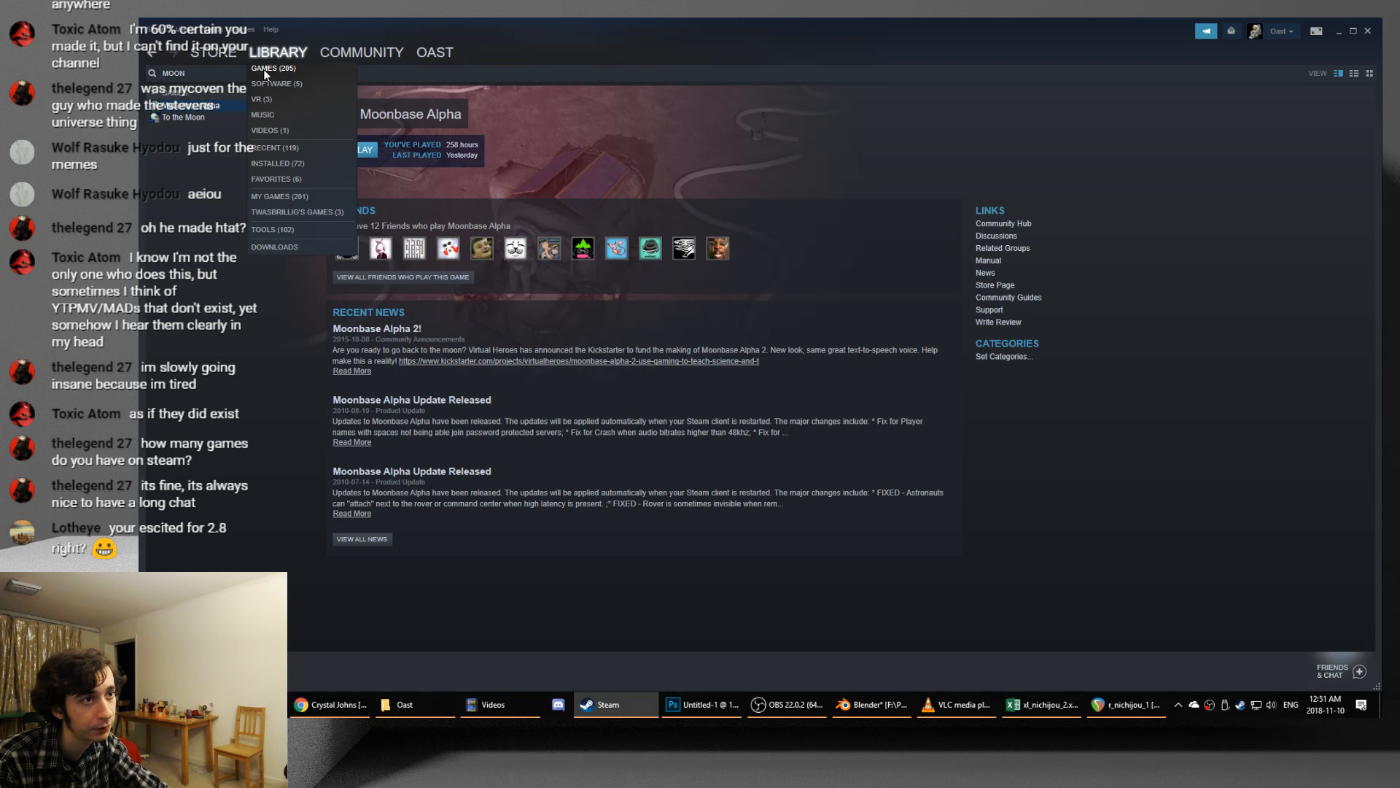
{"action": "left_click", "coordinate": [597, 709]}
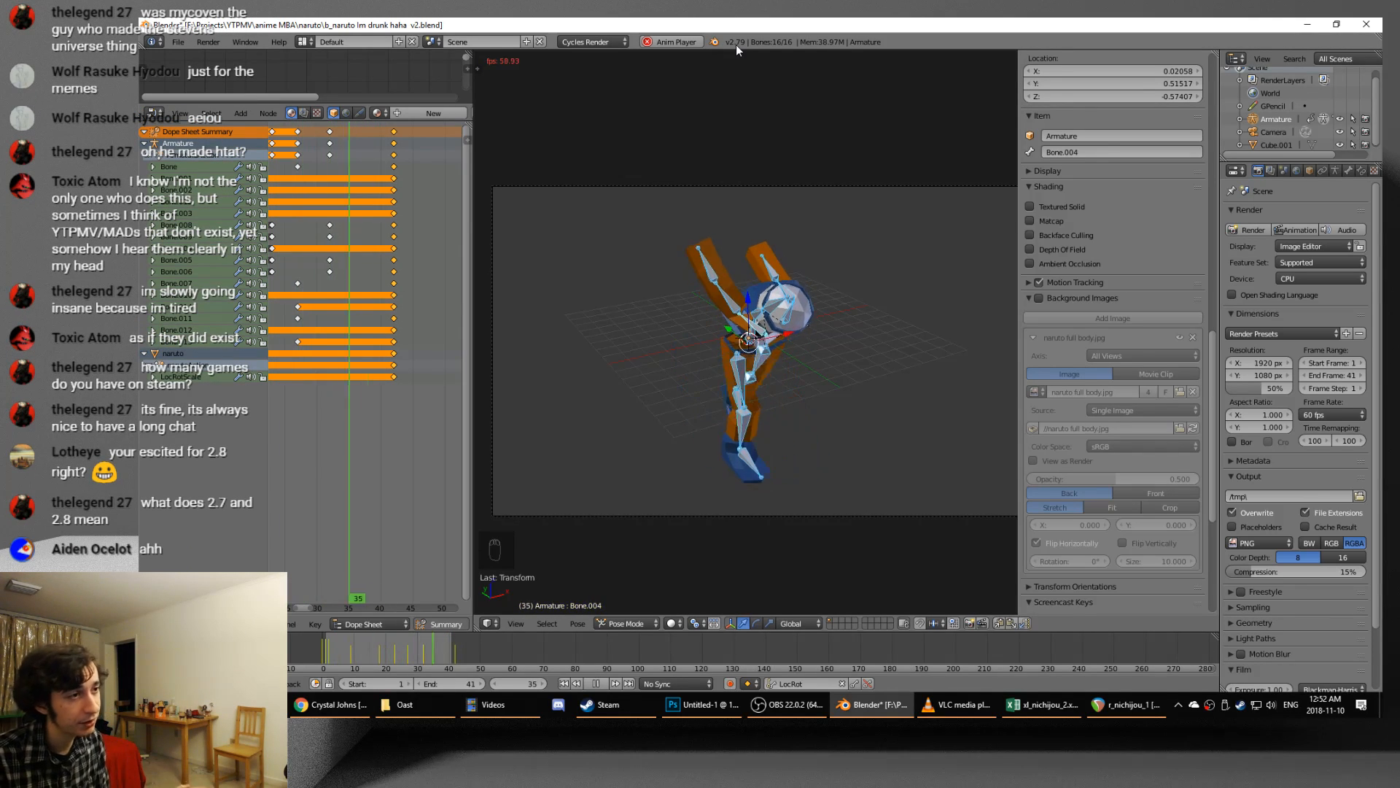
- Stop playback, preview the character in rendered shading and expand the render Sampling settings
{"action": "key", "text": "alt+a"}
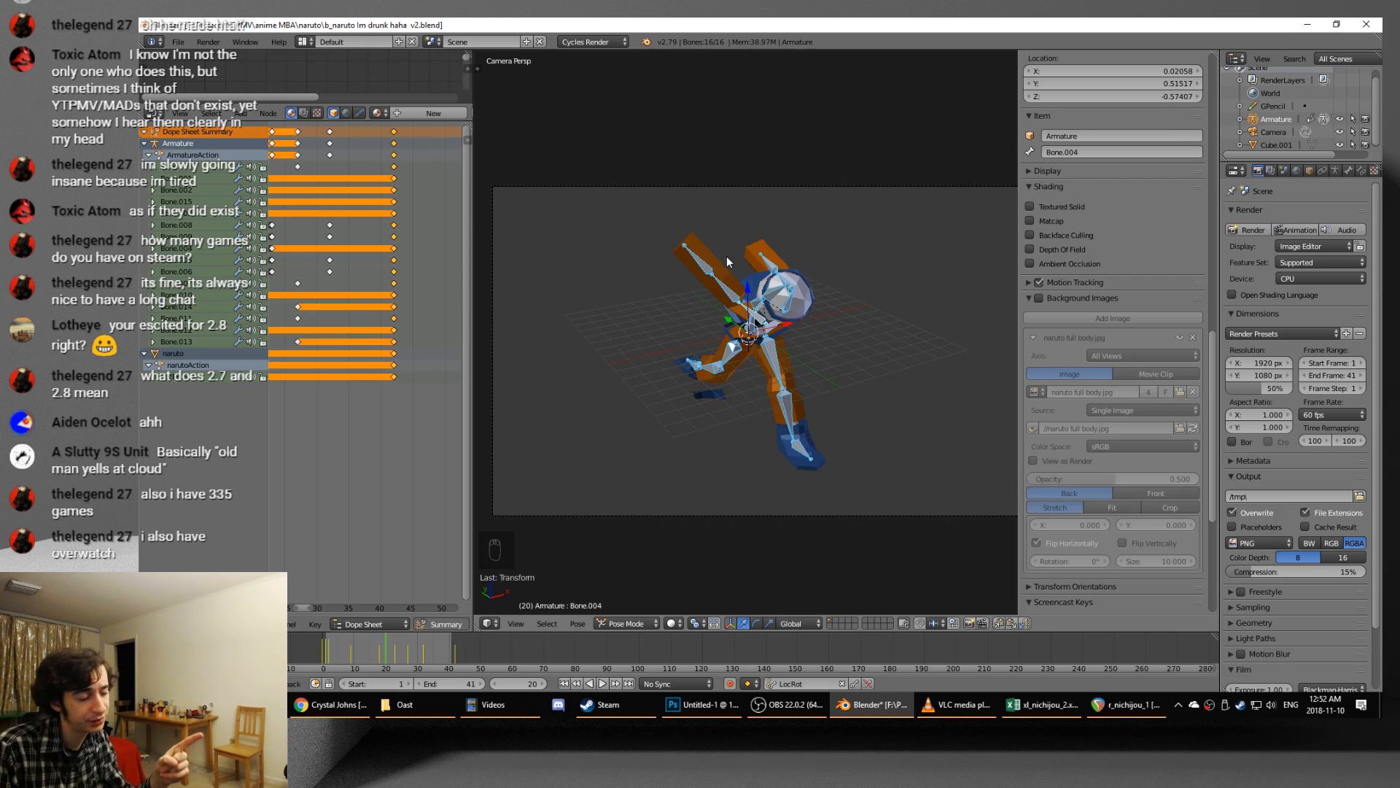
{"action": "key", "text": "shift+z"}
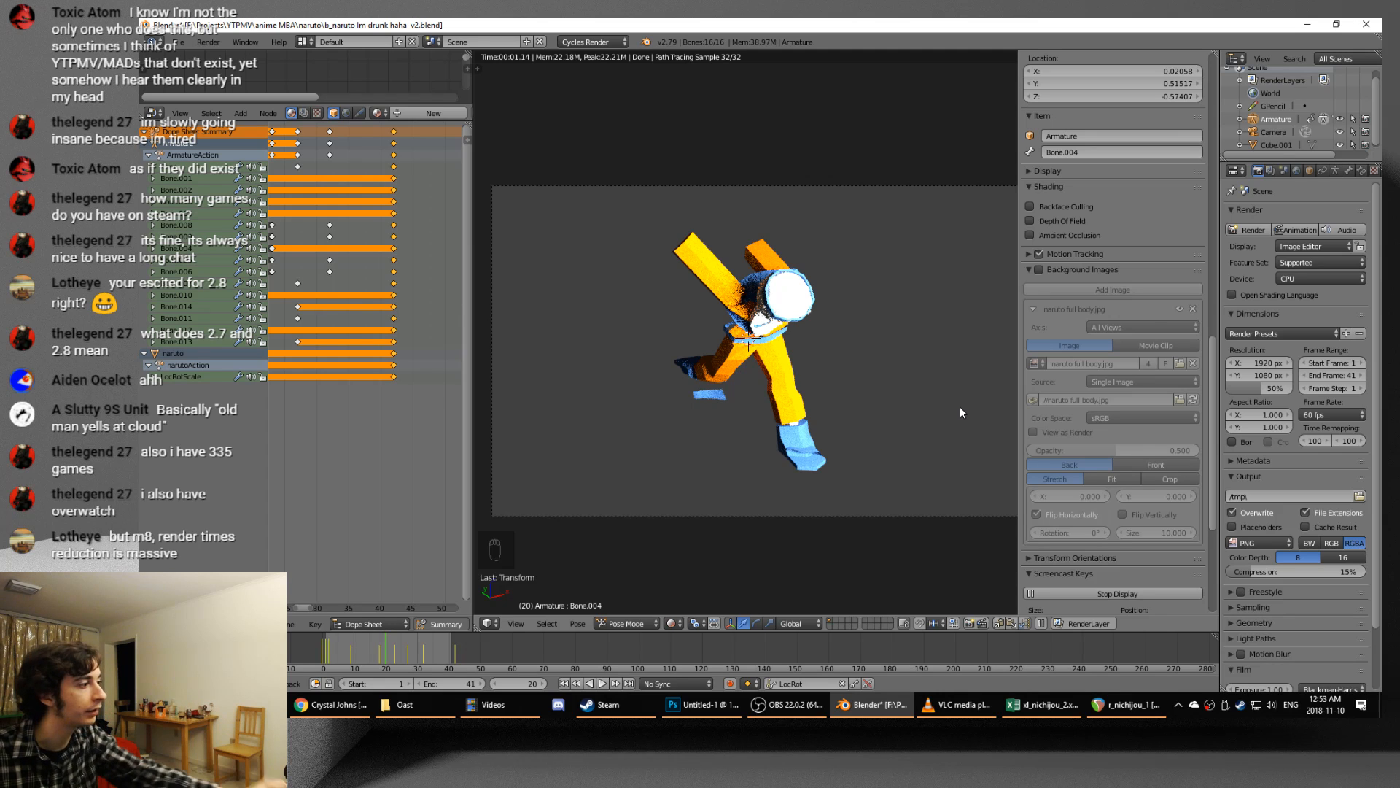
{"action": "scroll", "coordinate": [1334, 427], "scroll_direction": "down", "scroll_amount": 3}
{"action": "left_click", "coordinate": [1254, 536]}
{"action": "scroll", "coordinate": [1340, 582], "scroll_direction": "down", "scroll_amount": 1}
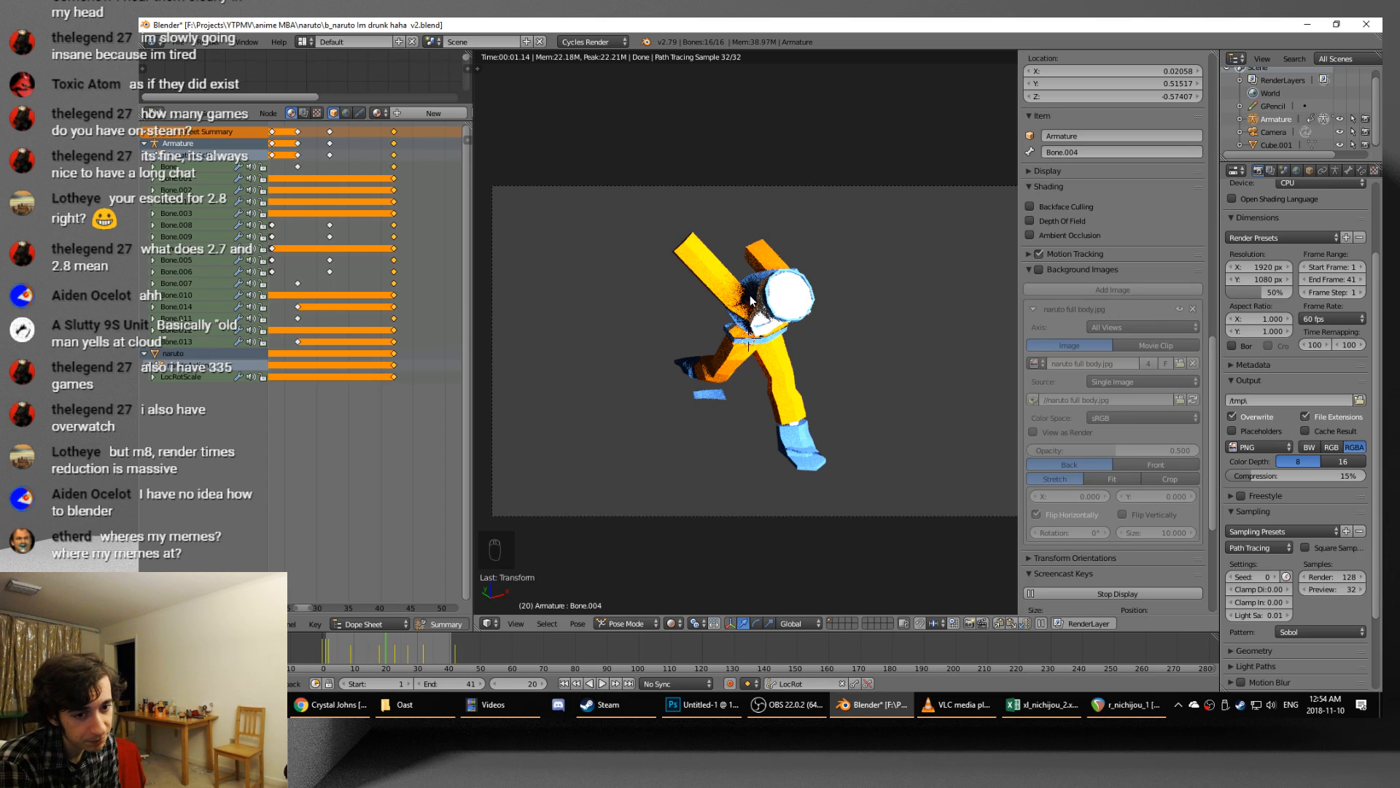
- Play the animation in the rendered preview and return the viewport to solid shading
{"action": "key", "text": "alt+a"}
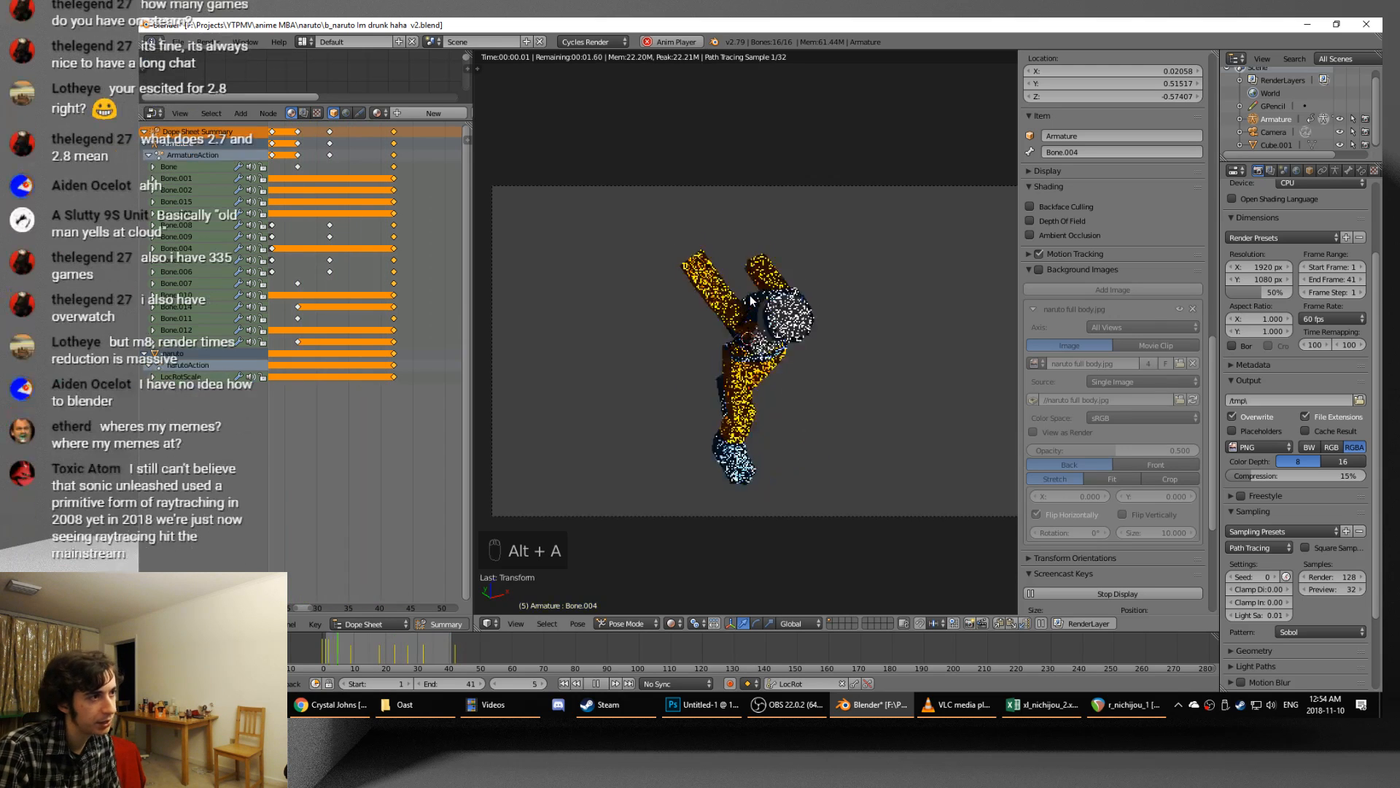
{"action": "key", "text": "z"}
{"action": "key", "text": "z"}
{"action": "key", "text": "z"}
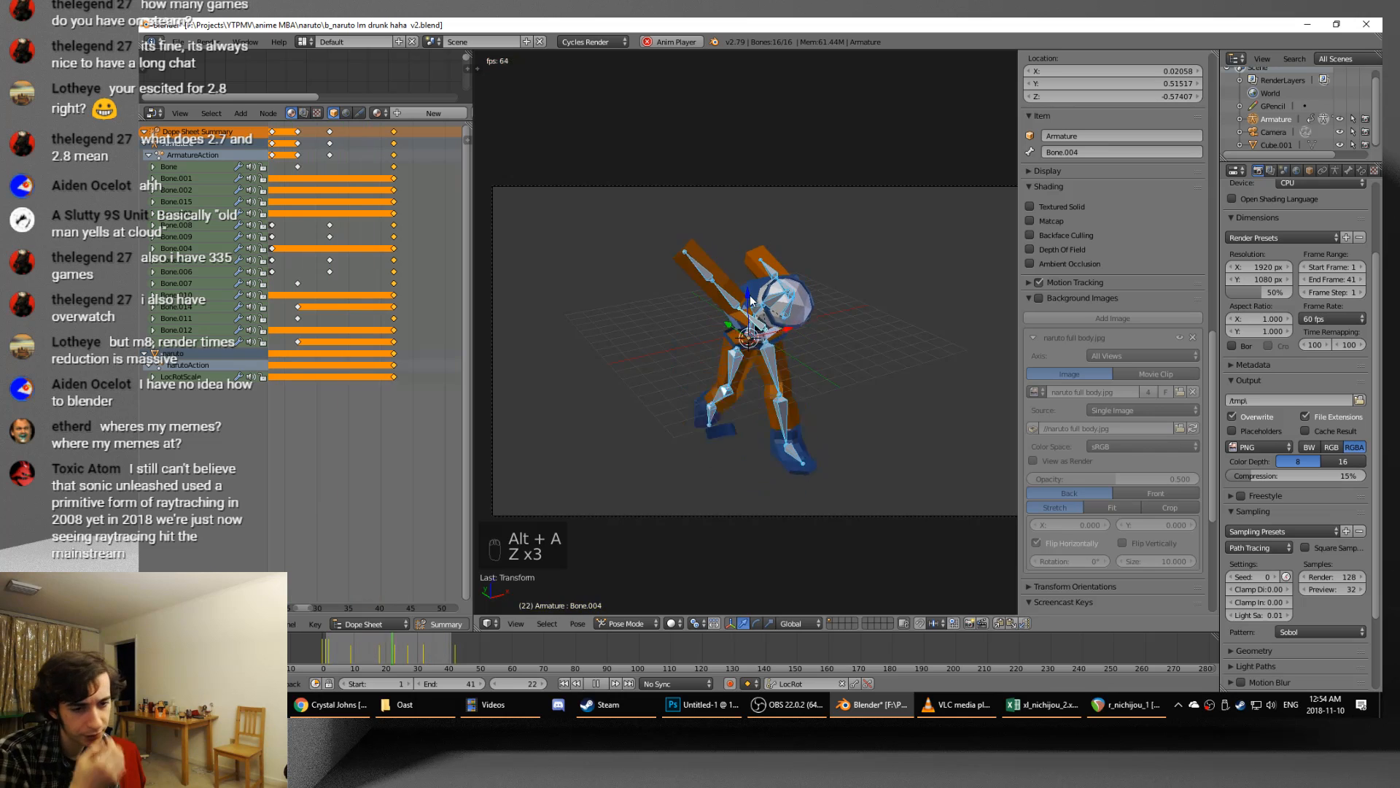
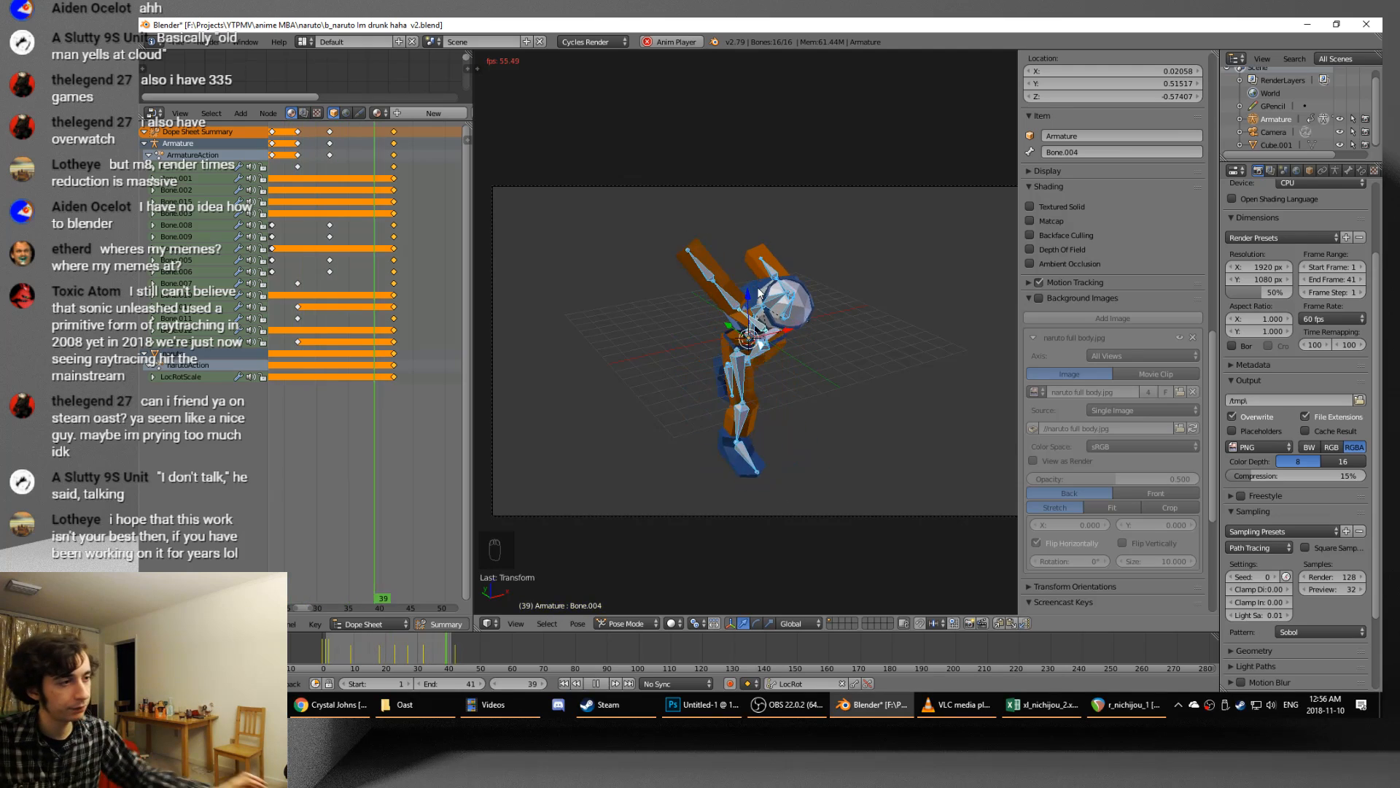
- Stop playback, select the thigh bone Bone.011 in a side view and delete its LocRot keyframe at frame 27
{"action": "scroll", "coordinate": [777, 354], "scroll_direction": "up", "scroll_amount": 3}
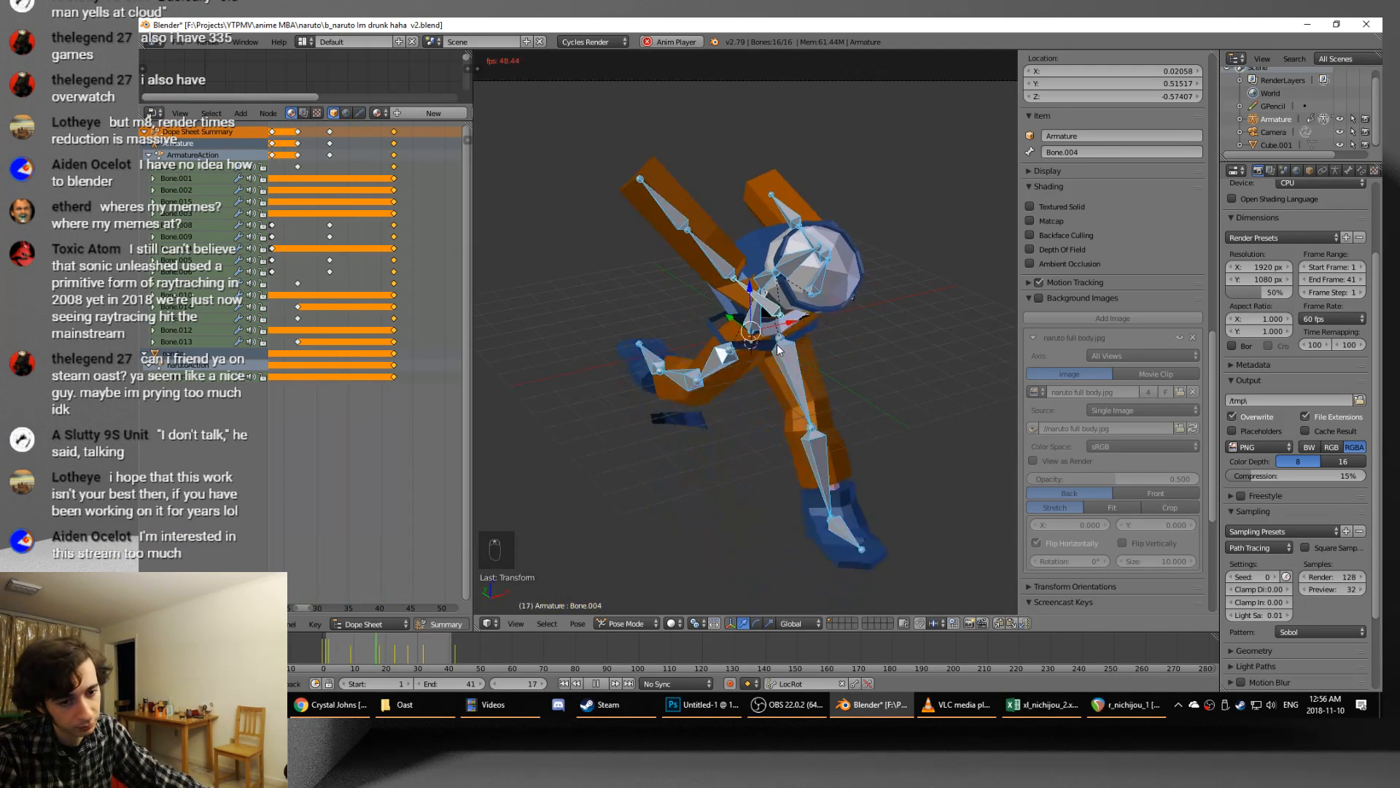
{"action": "scroll", "coordinate": [859, 357], "scroll_direction": "down", "scroll_amount": 6}
{"action": "scroll", "coordinate": [771, 415], "scroll_direction": "up", "scroll_amount": 7}
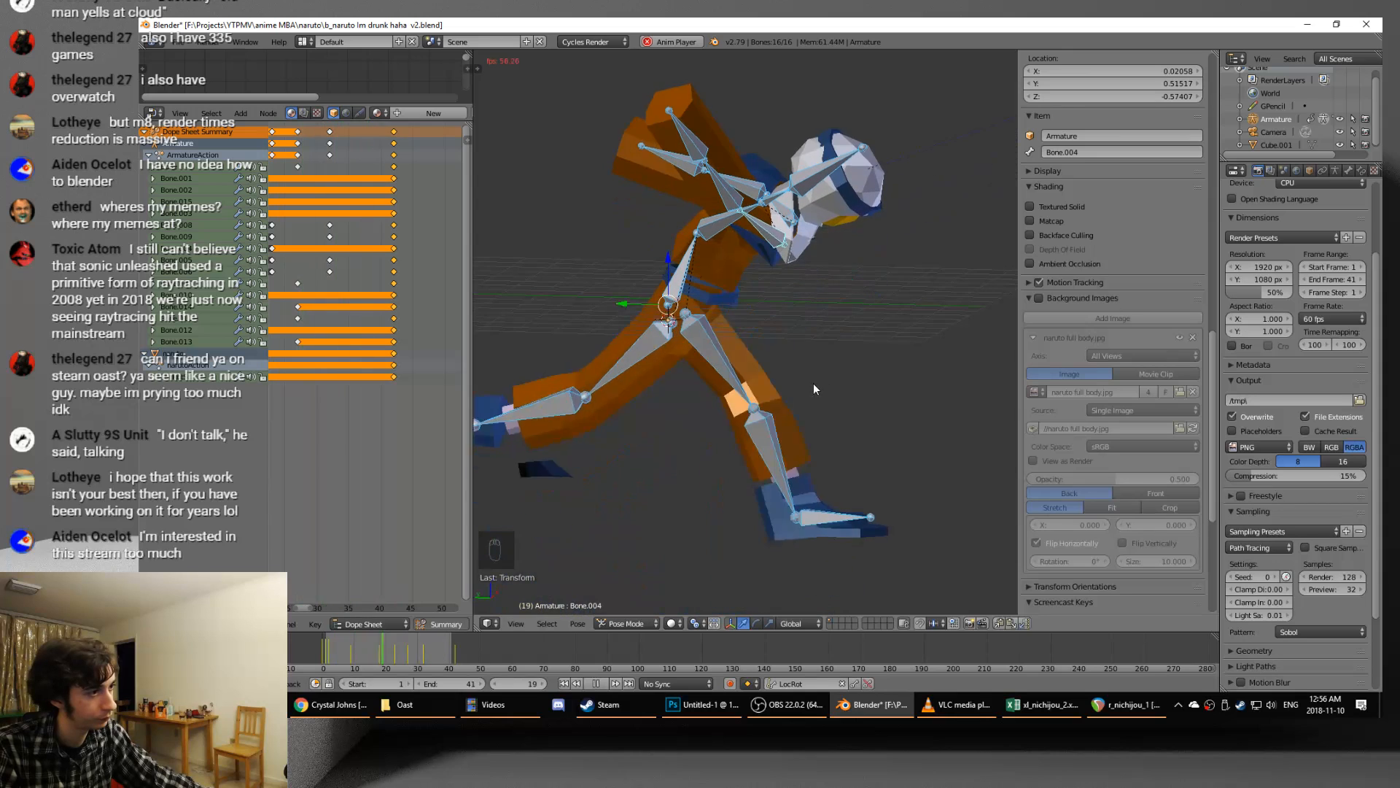
{"action": "key", "text": "alt+a"}
{"action": "right_click", "coordinate": [636, 364]}
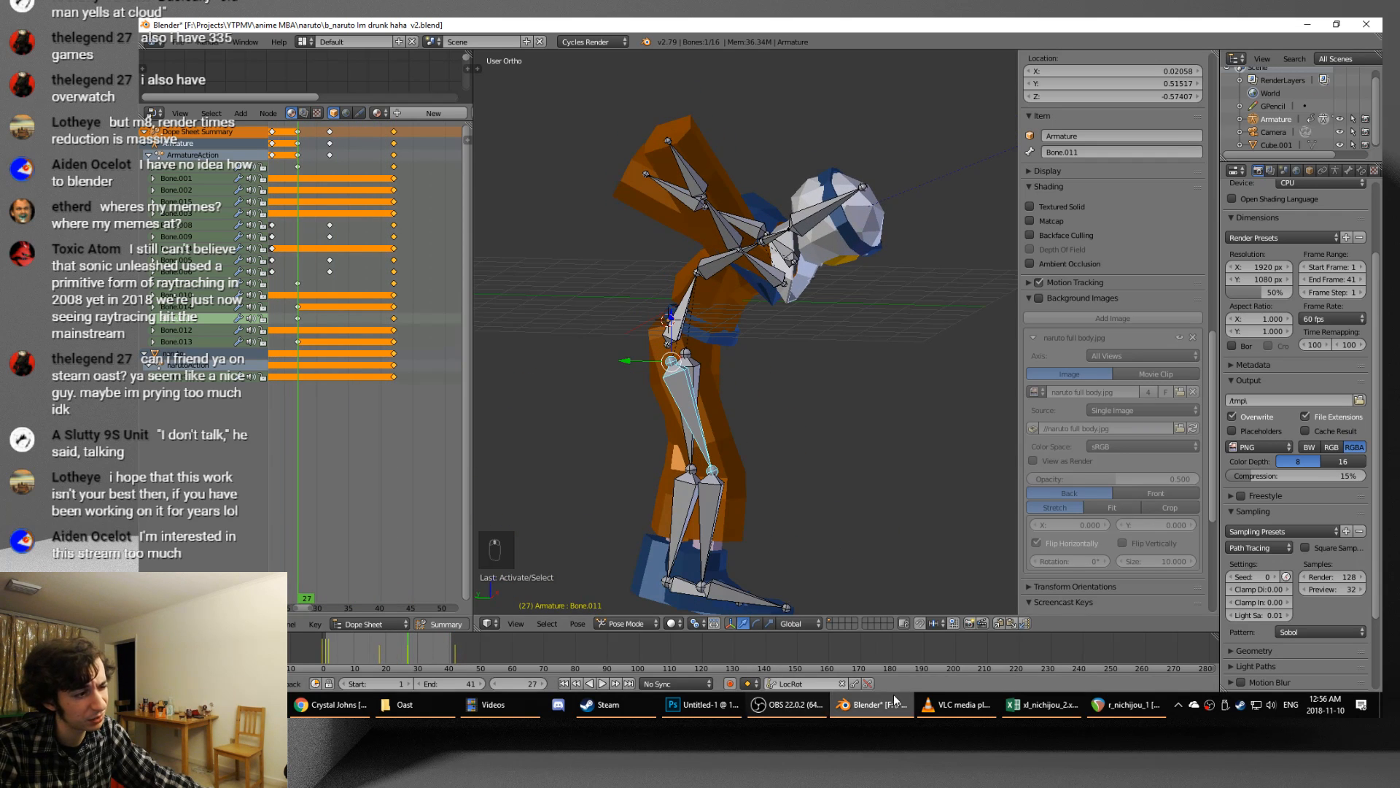
{"action": "left_click", "coordinate": [867, 684]}
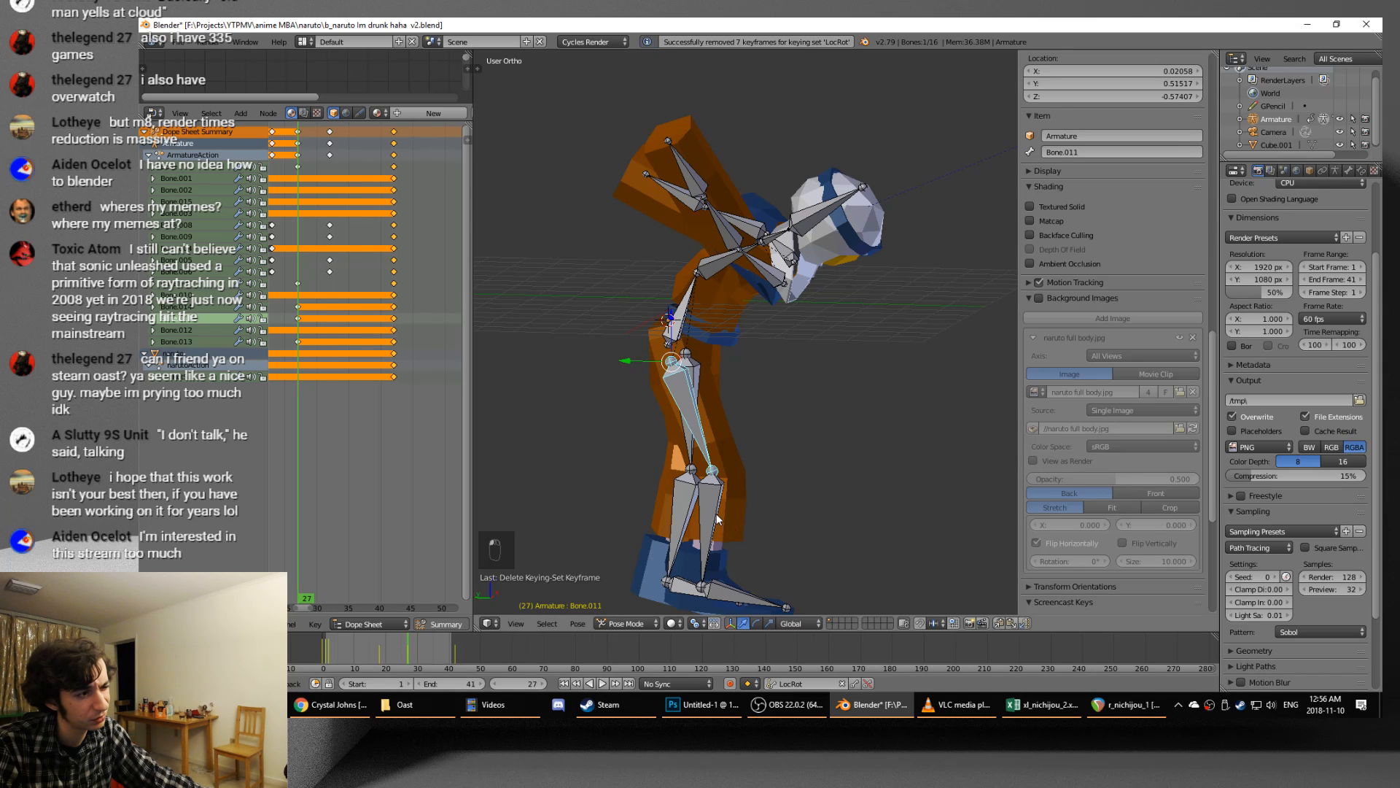
- Select all the armature's bones, delete their LocRot keyframes at frame 27 and play back the result
{"action": "key", "text": "a"}
{"action": "key", "text": "a"}
{"action": "key", "text": "a"}
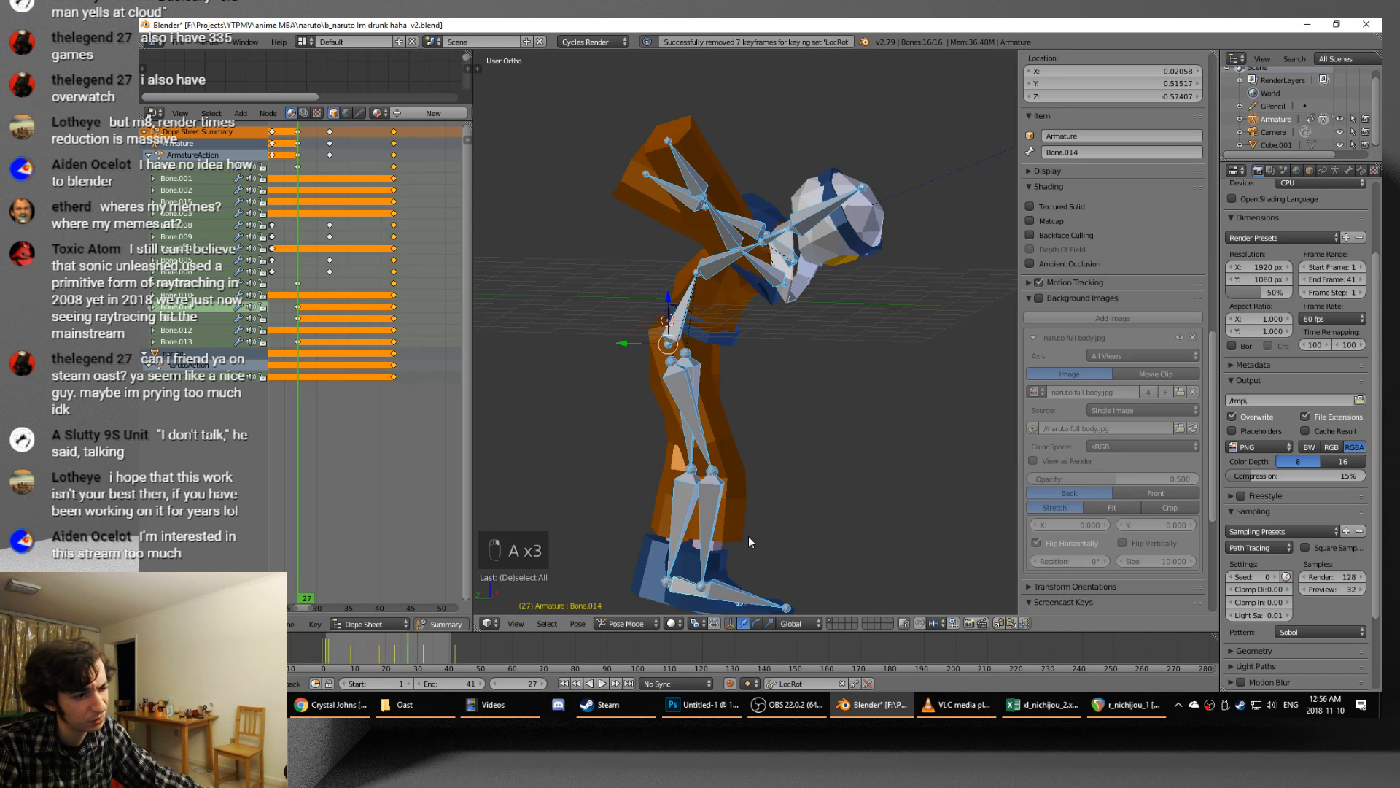
{"action": "left_click", "coordinate": [868, 684]}
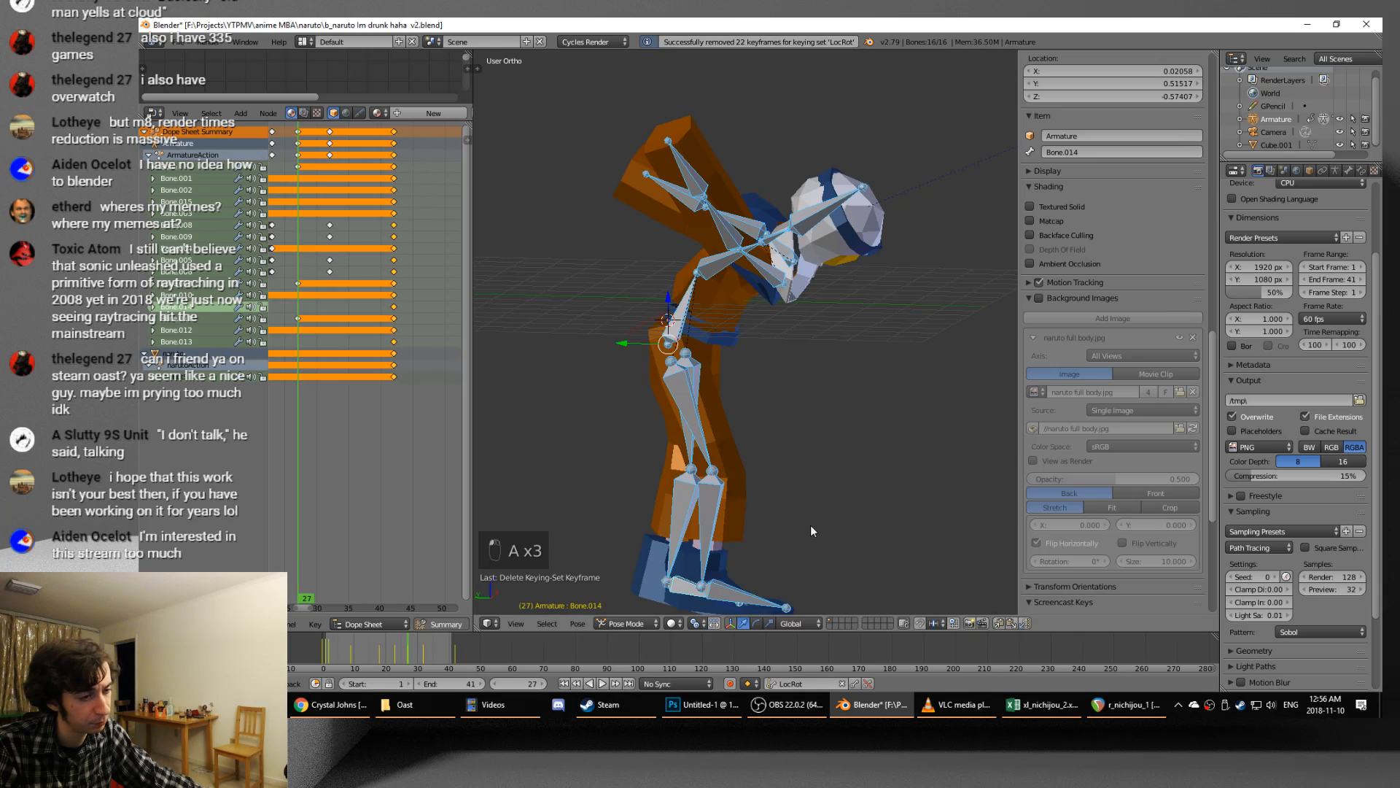
{"action": "scroll", "coordinate": [809, 529], "scroll_direction": "up", "scroll_amount": 16, "text": "alt"}
{"action": "key", "text": "alt+a"}
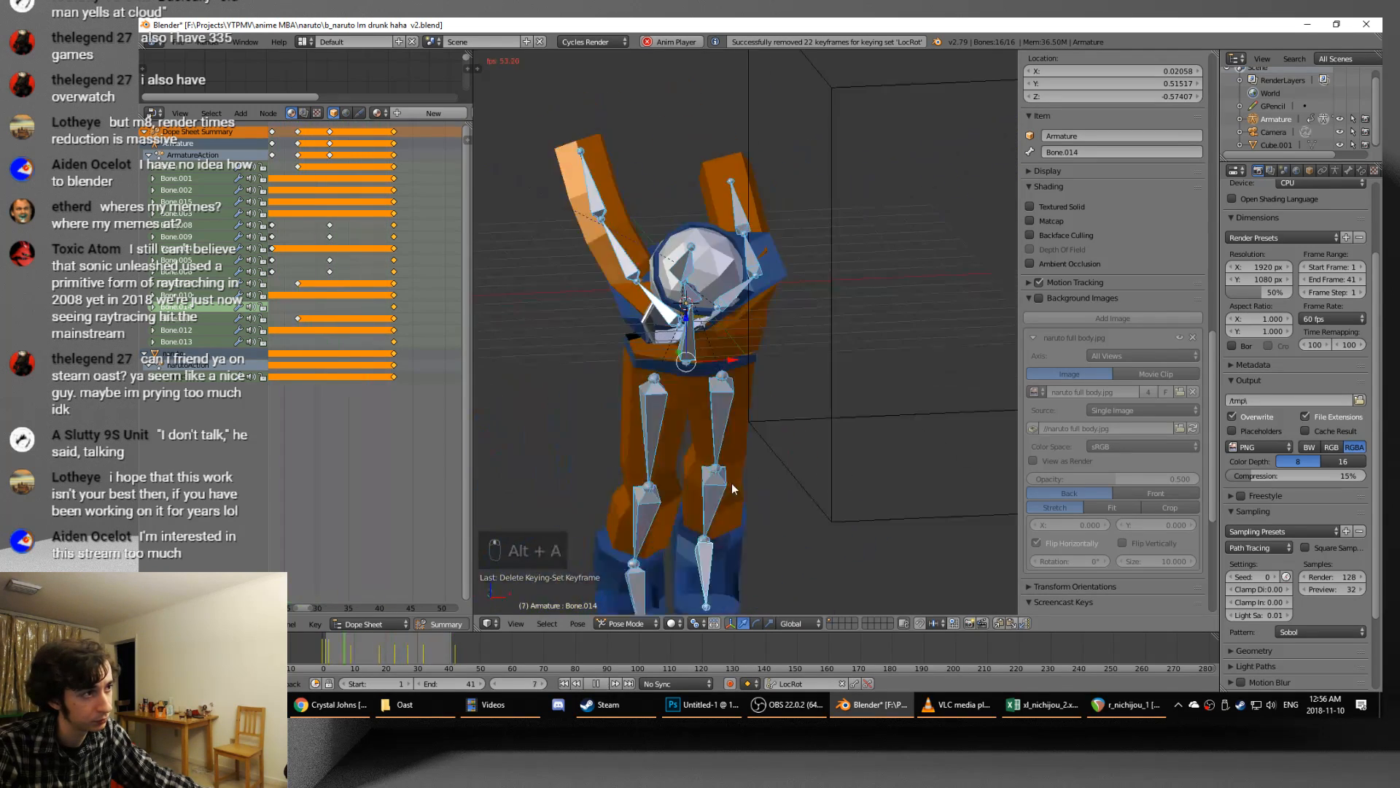
{"action": "key", "text": "alt+a"}
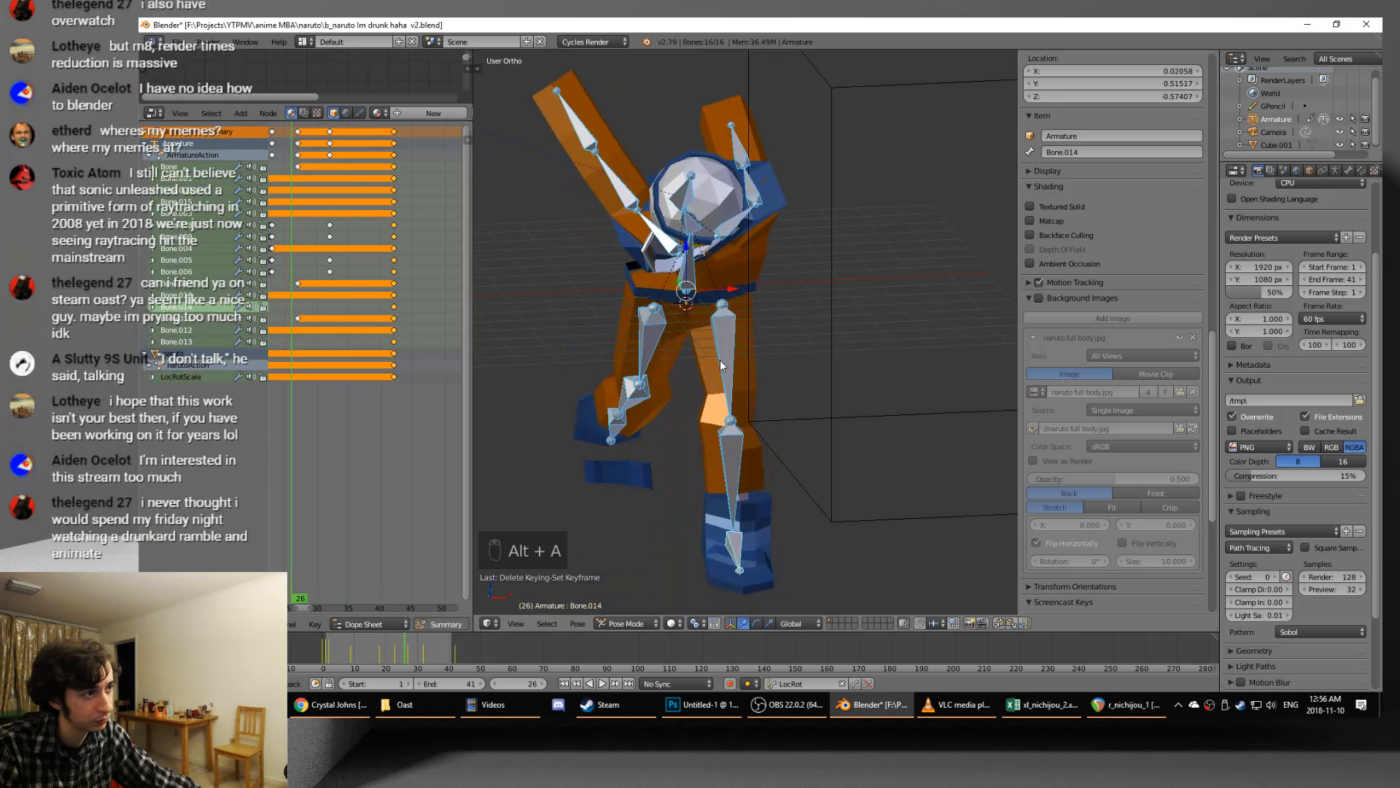
- Select the three bones of the forward leg and try to delete their keyframes at frame 27
{"action": "right_click", "coordinate": [736, 443]}
{"action": "right_click", "coordinate": [743, 539], "text": "shift"}
{"action": "key", "text": "Right"}
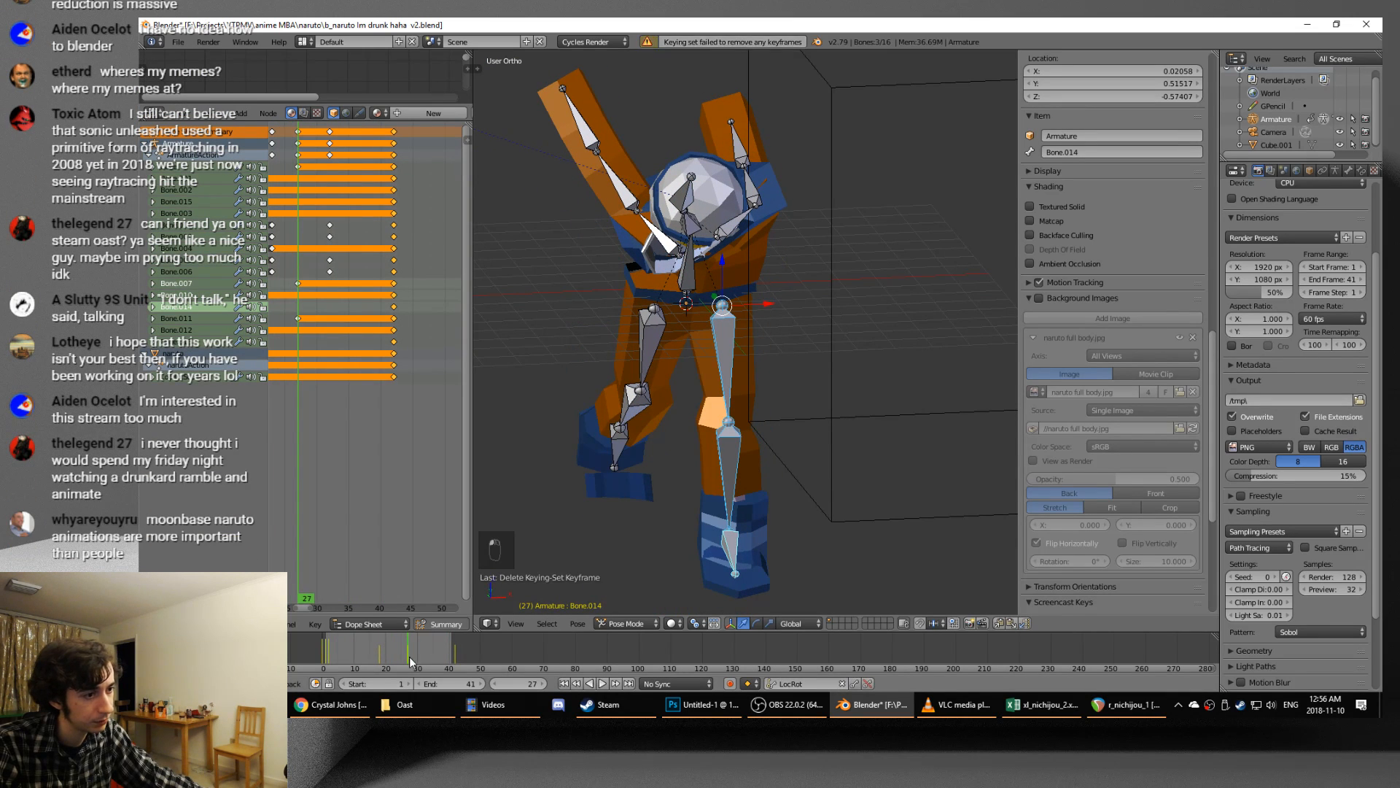
{"action": "key", "text": "alt+a"}
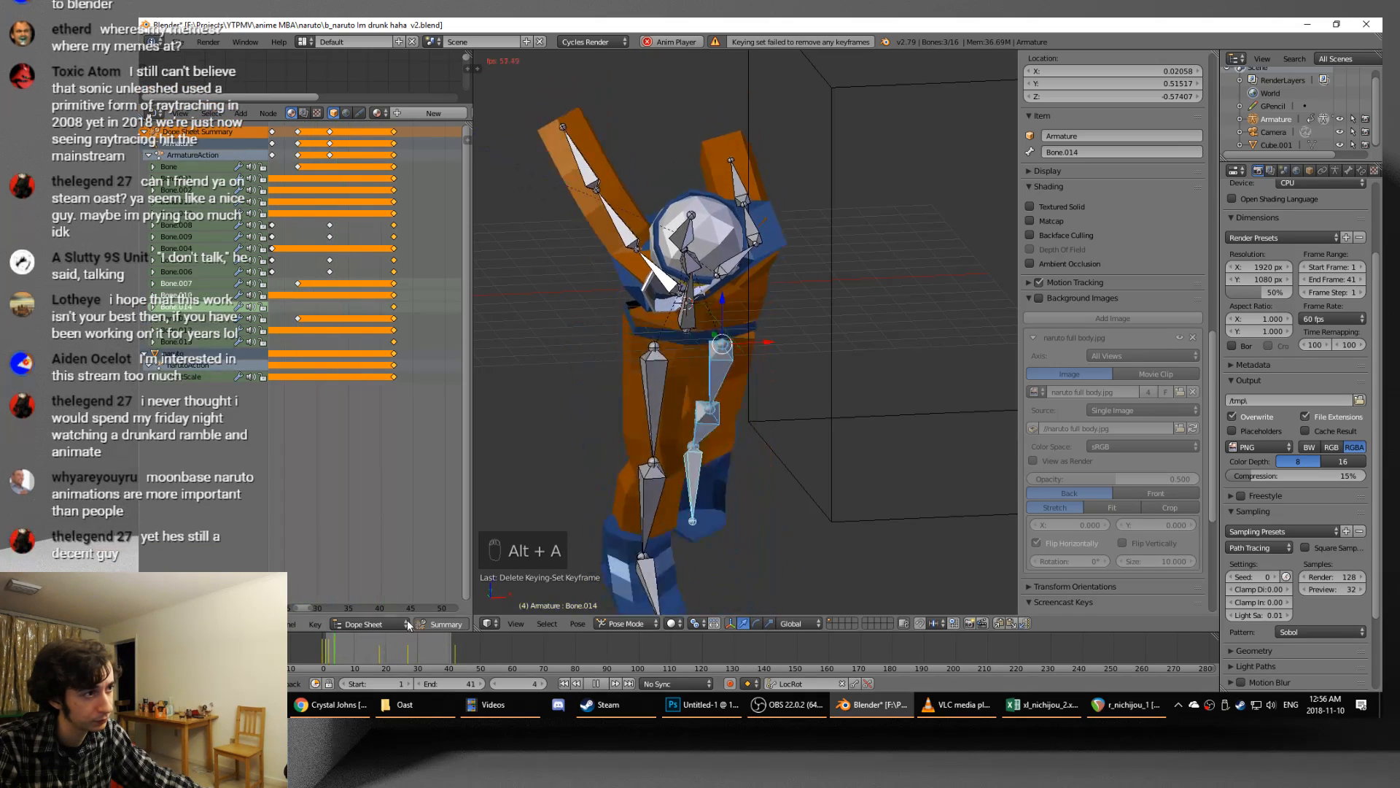
- Select the lower spine bone (Bone) and examine the body's height and pose at frames 18, 42 and 27
{"action": "middle_click_drag", "start_coordinate": [598, 423], "coordinate": [629, 416]}
{"action": "key", "text": "alt+a"}
{"action": "right_click", "coordinate": [677, 321]}
{"action": "scroll", "coordinate": [583, 394], "scroll_direction": "down", "scroll_amount": 4, "text": "alt"}
{"action": "scroll", "coordinate": [509, 431], "scroll_direction": "up", "scroll_amount": 2, "text": "alt"}
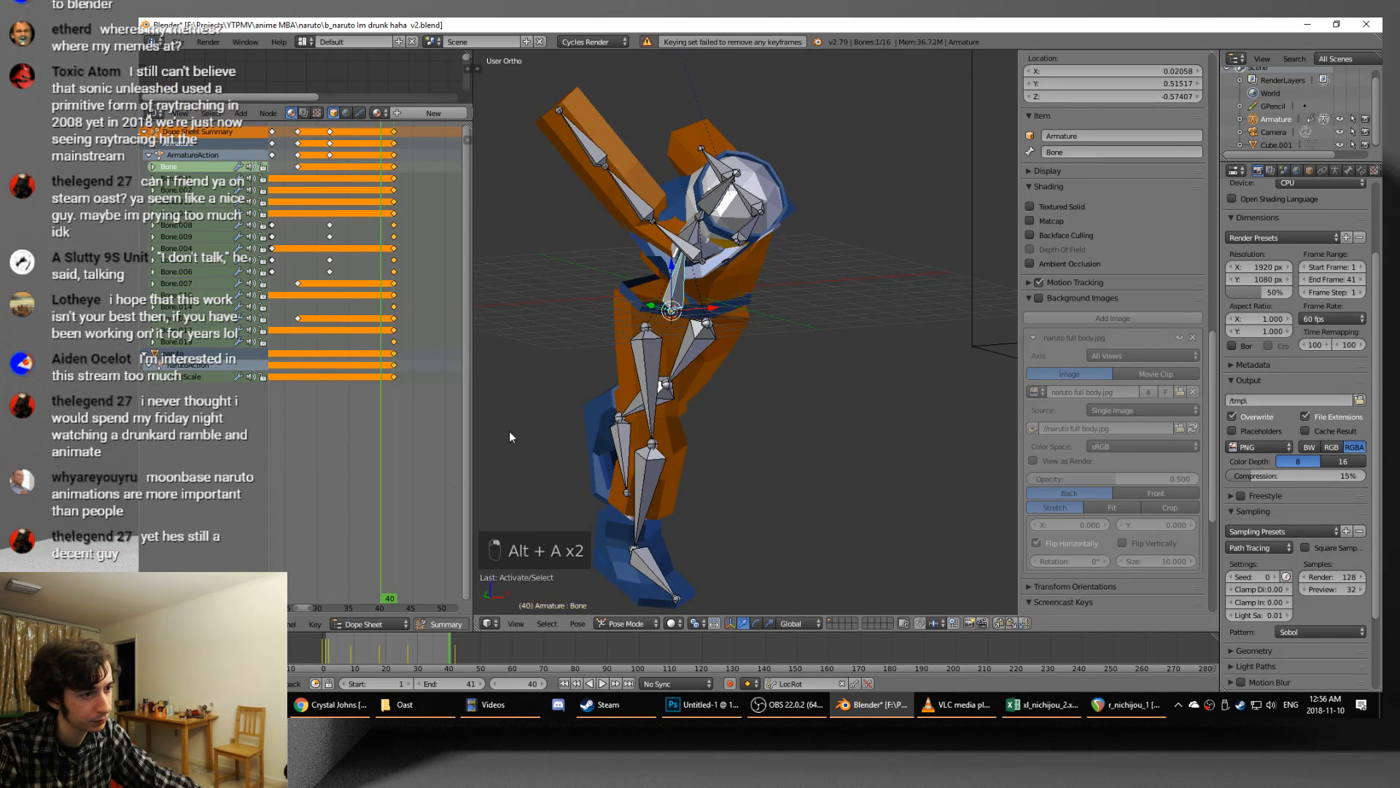
{"action": "key", "text": "alt+a"}
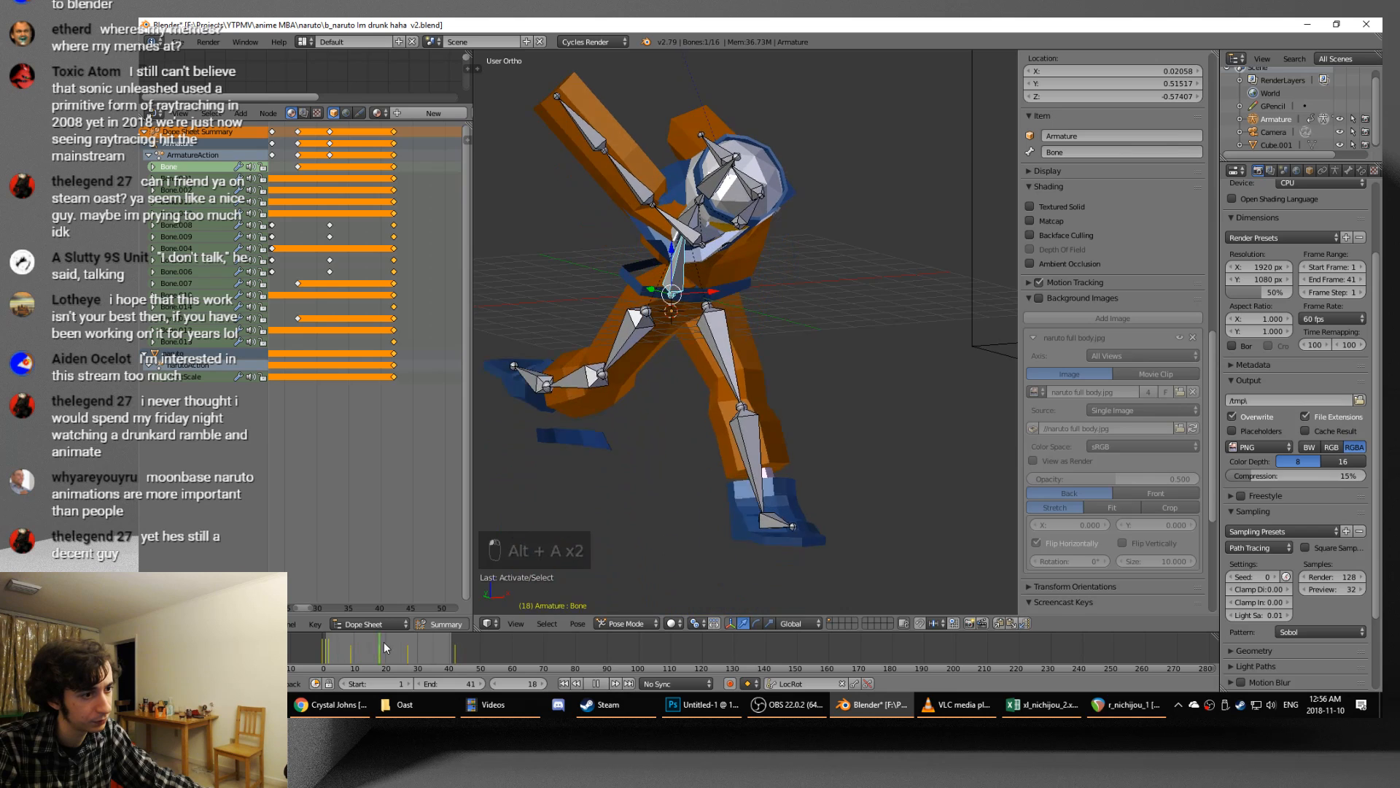
{"action": "left_click", "coordinate": [455, 640]}
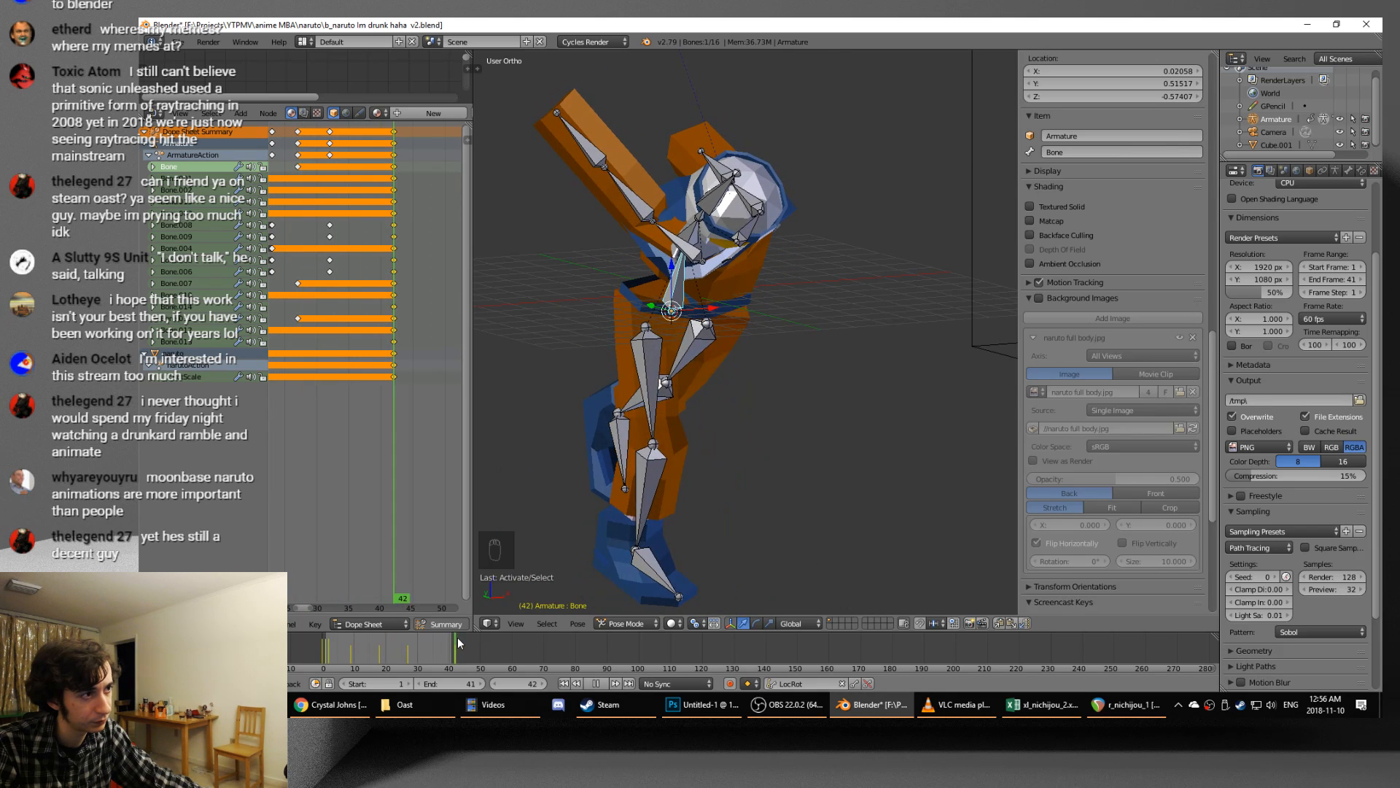
{"action": "key", "text": "alt+a"}
{"action": "left_click", "coordinate": [409, 641]}
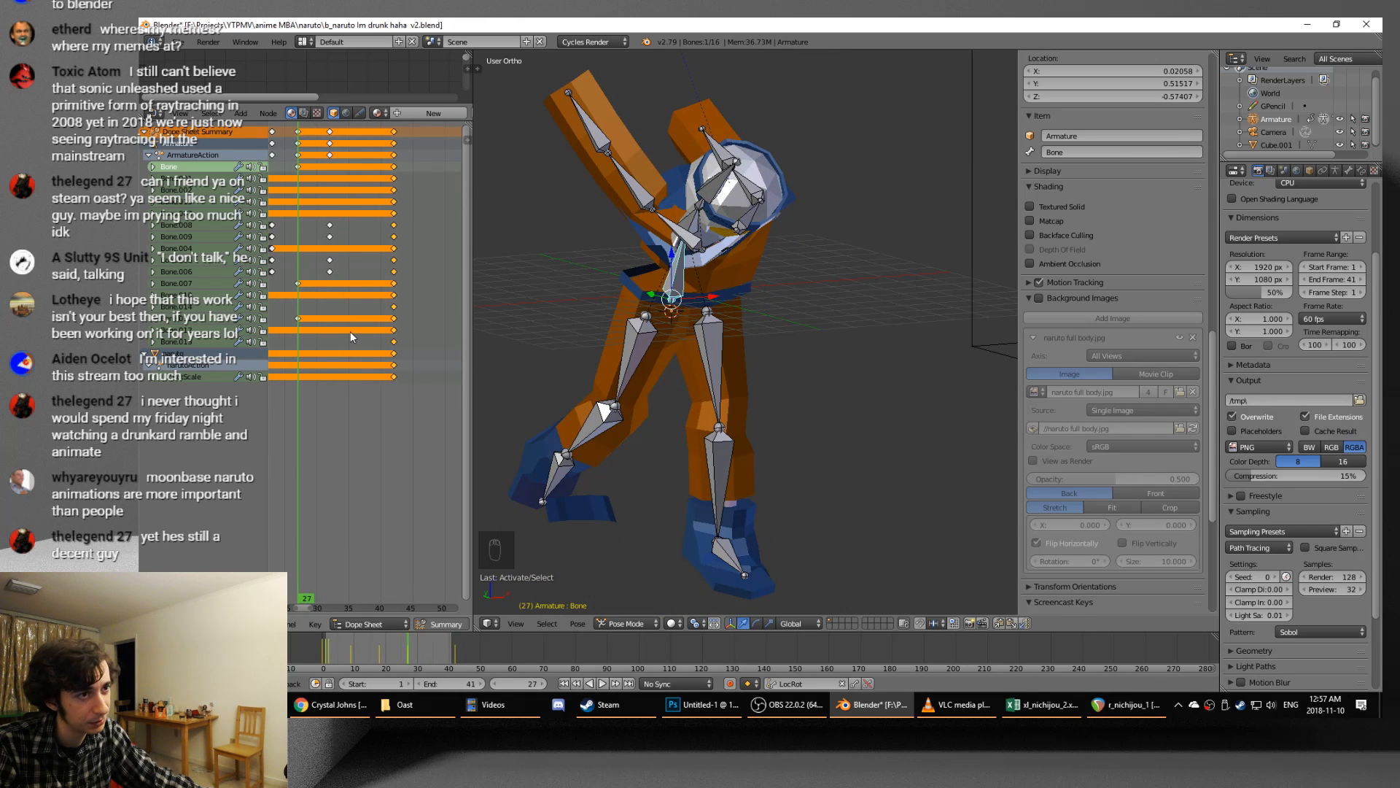
- Duplicate the lower spine bone's keyframes to about frames 37 and 32, and play back the loop
{"action": "left_click", "coordinate": [305, 168]}
{"action": "key", "text": "shift+s"}
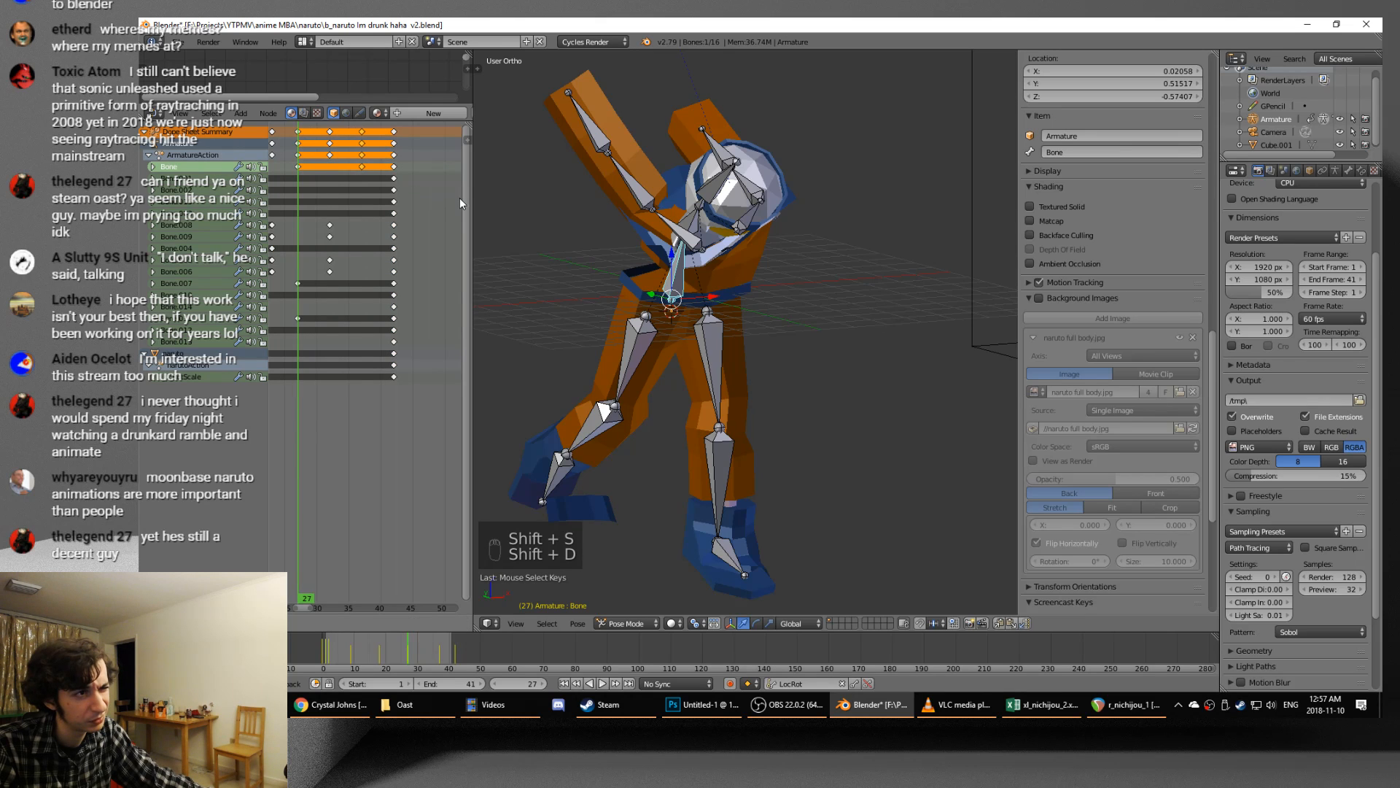
{"action": "key", "text": "shift+d"}
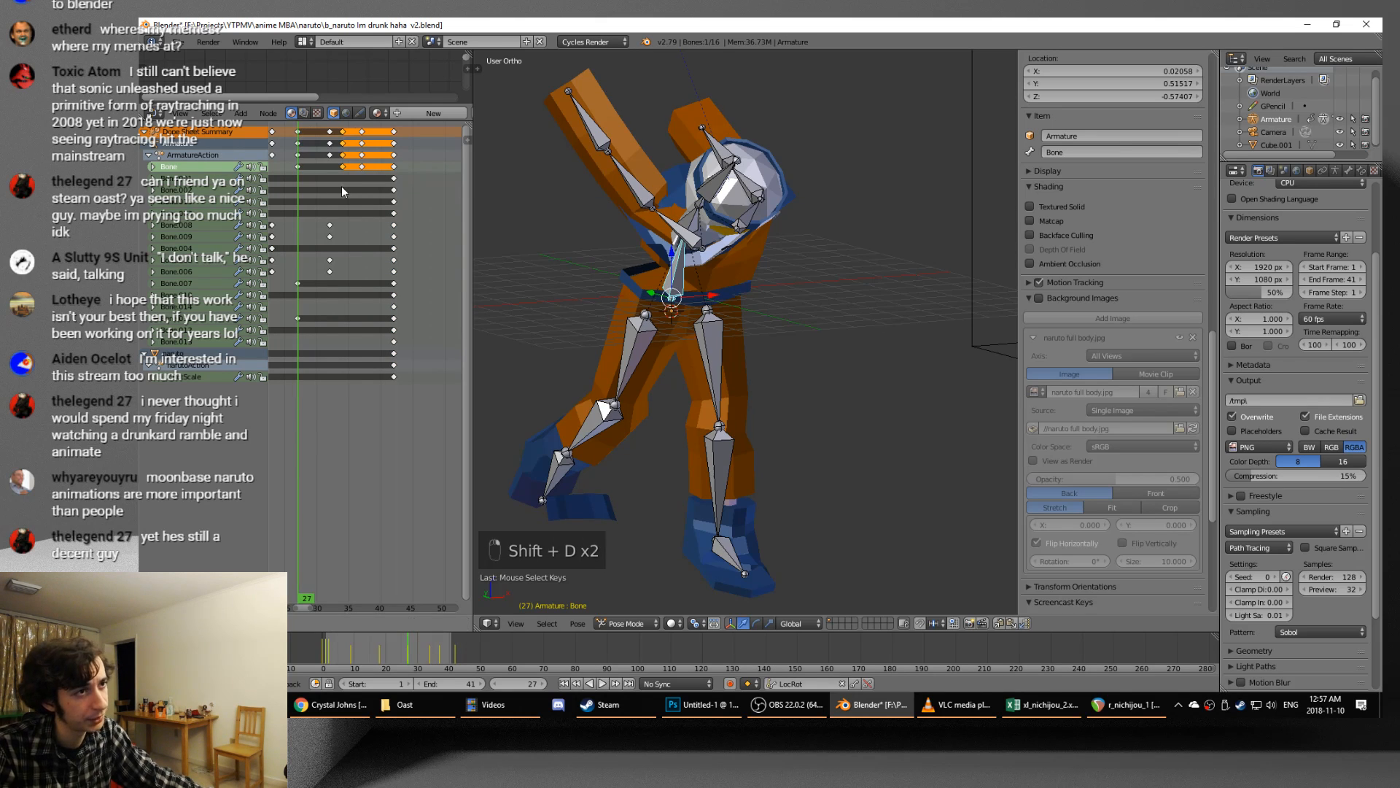
{"action": "left_click", "coordinate": [336, 185]}
{"action": "key", "text": "alt+a"}
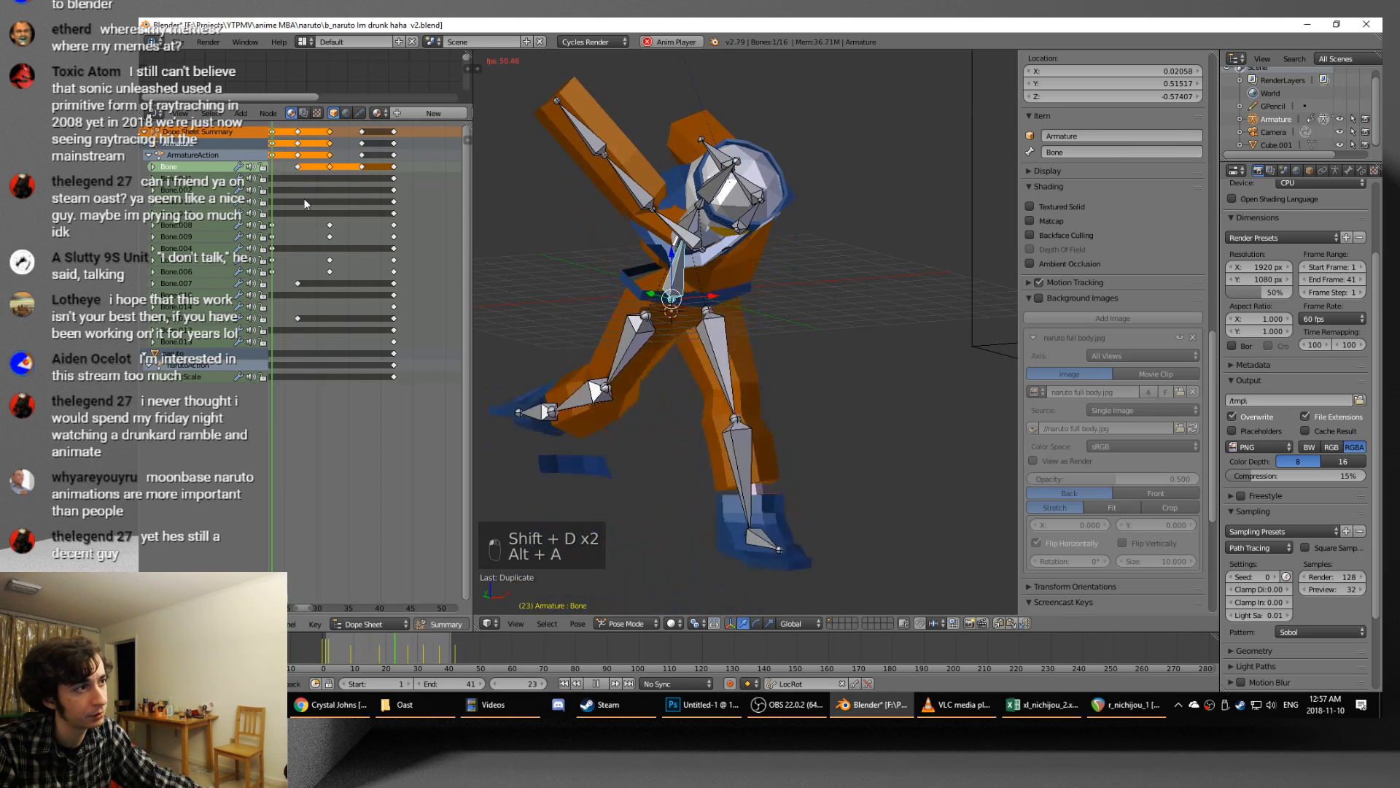
{"action": "key", "text": "alt+a"}
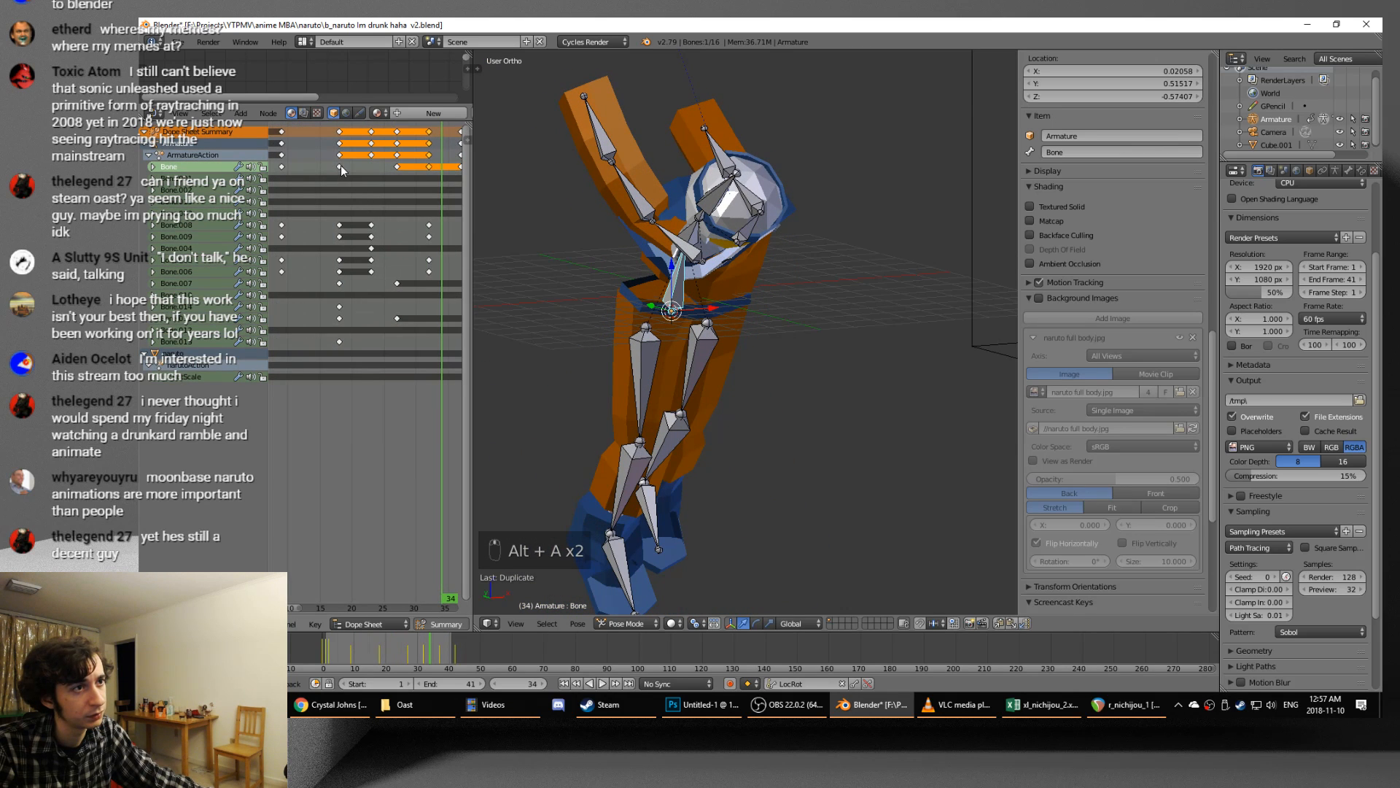
- Duplicate the lower spine bone's frame 9 keyframe to frame 27 and play back the run
{"action": "right_click", "coordinate": [341, 166]}
{"action": "left_click", "coordinate": [340, 164]}
{"action": "left_click_drag", "start_coordinate": [312, 173], "coordinate": [299, 168]}
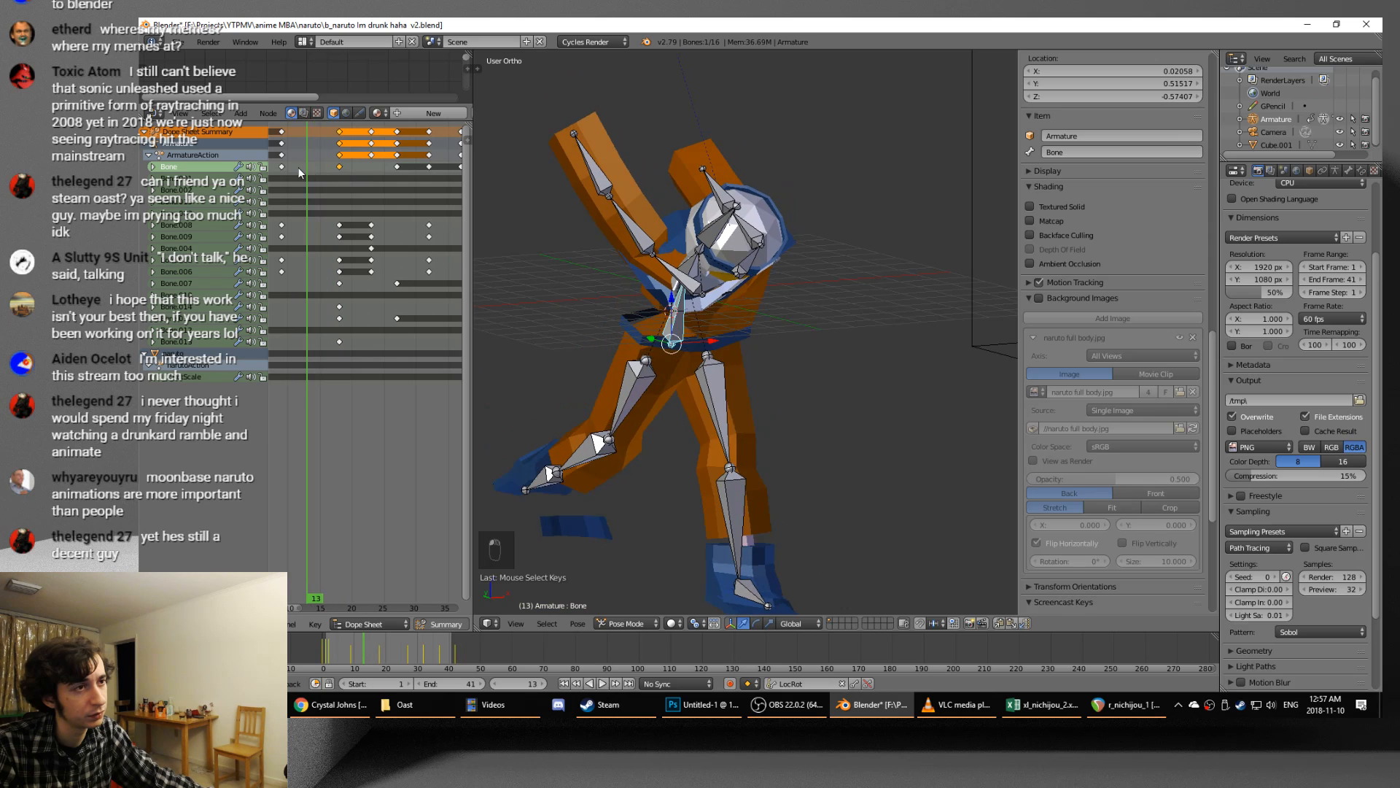
{"action": "left_click", "coordinate": [283, 164]}
{"action": "key", "text": "shift+s"}
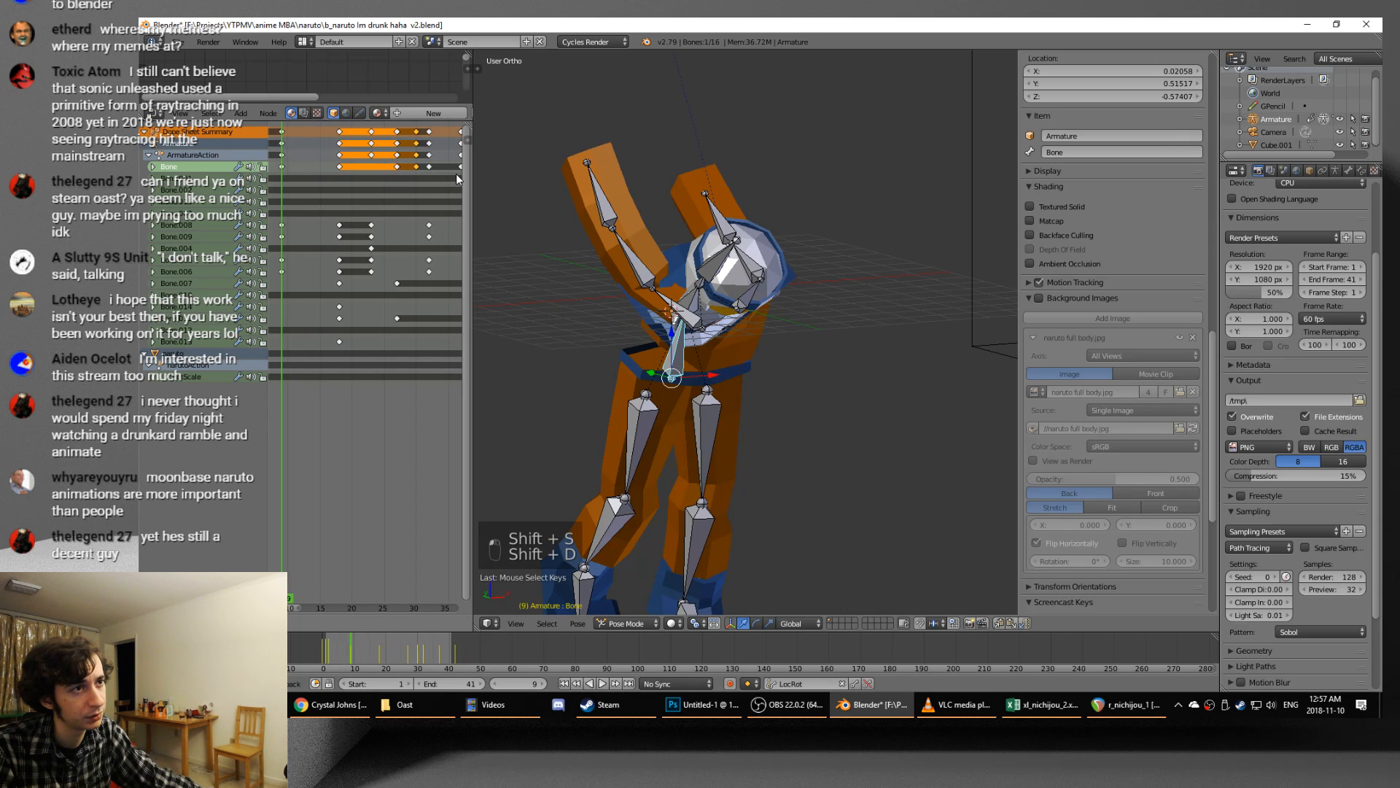
{"action": "key", "text": "shift+d"}
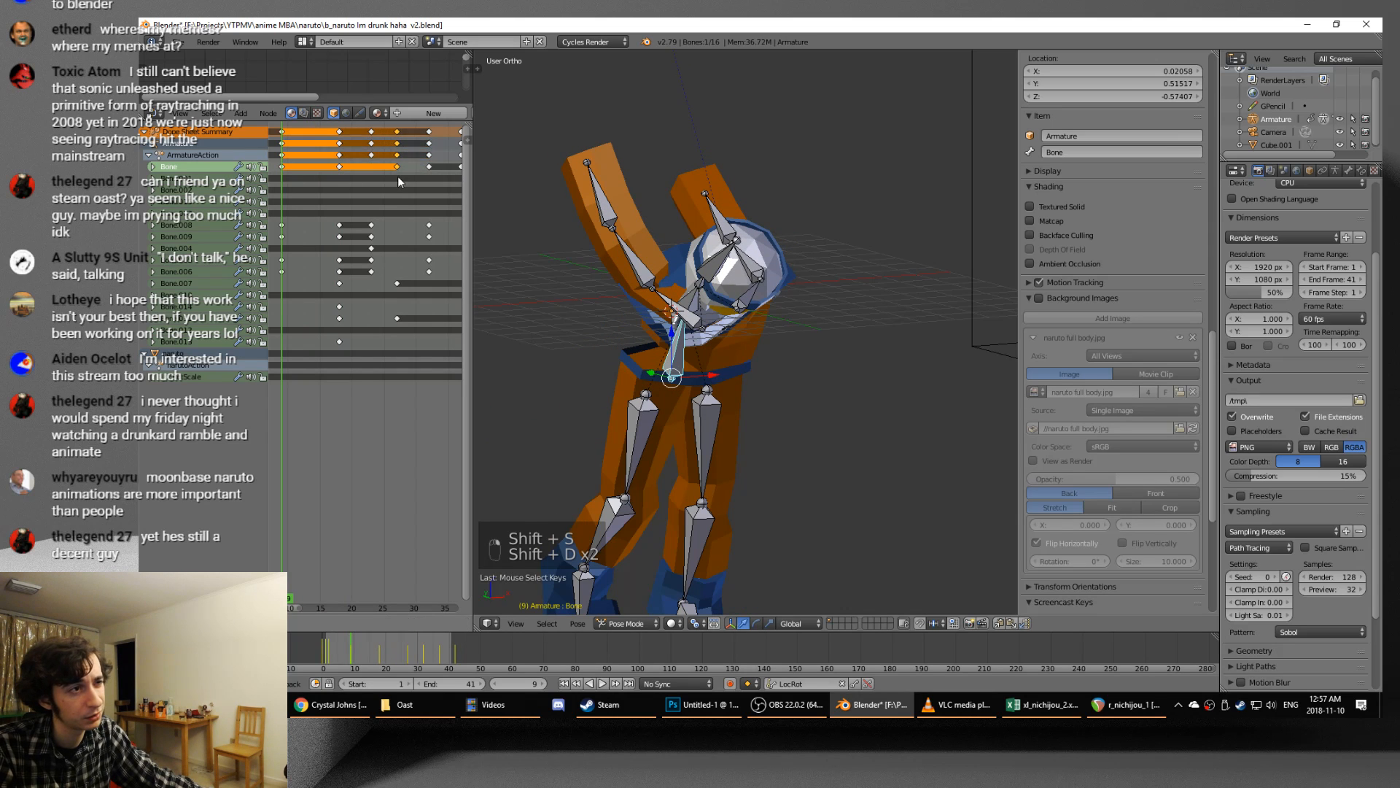
{"action": "left_click", "coordinate": [397, 176]}
{"action": "key", "text": "alt+a"}
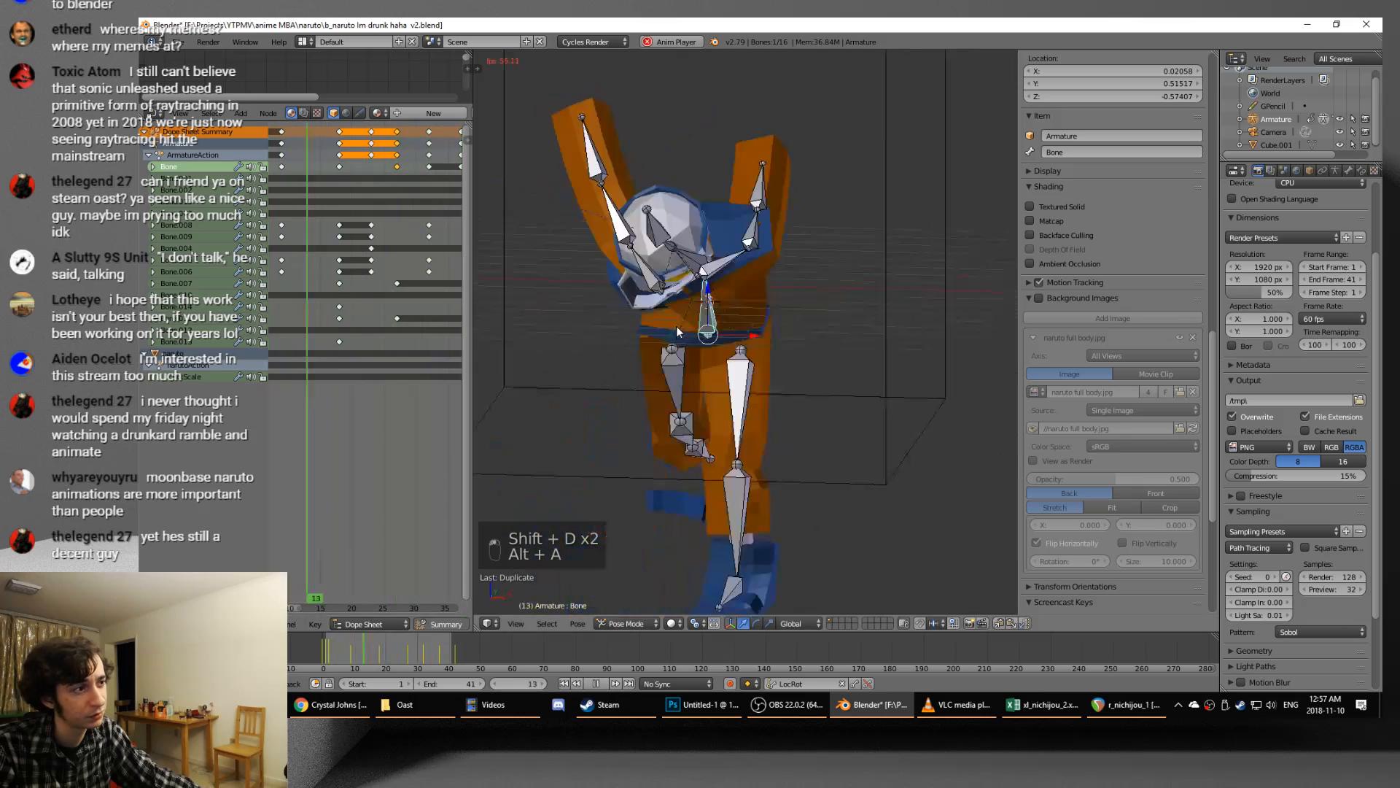
- Lower the lower spine bone (Bone) at frame 27 and duplicate its keyframe to about frame 9
{"action": "key", "text": "alt+a"}
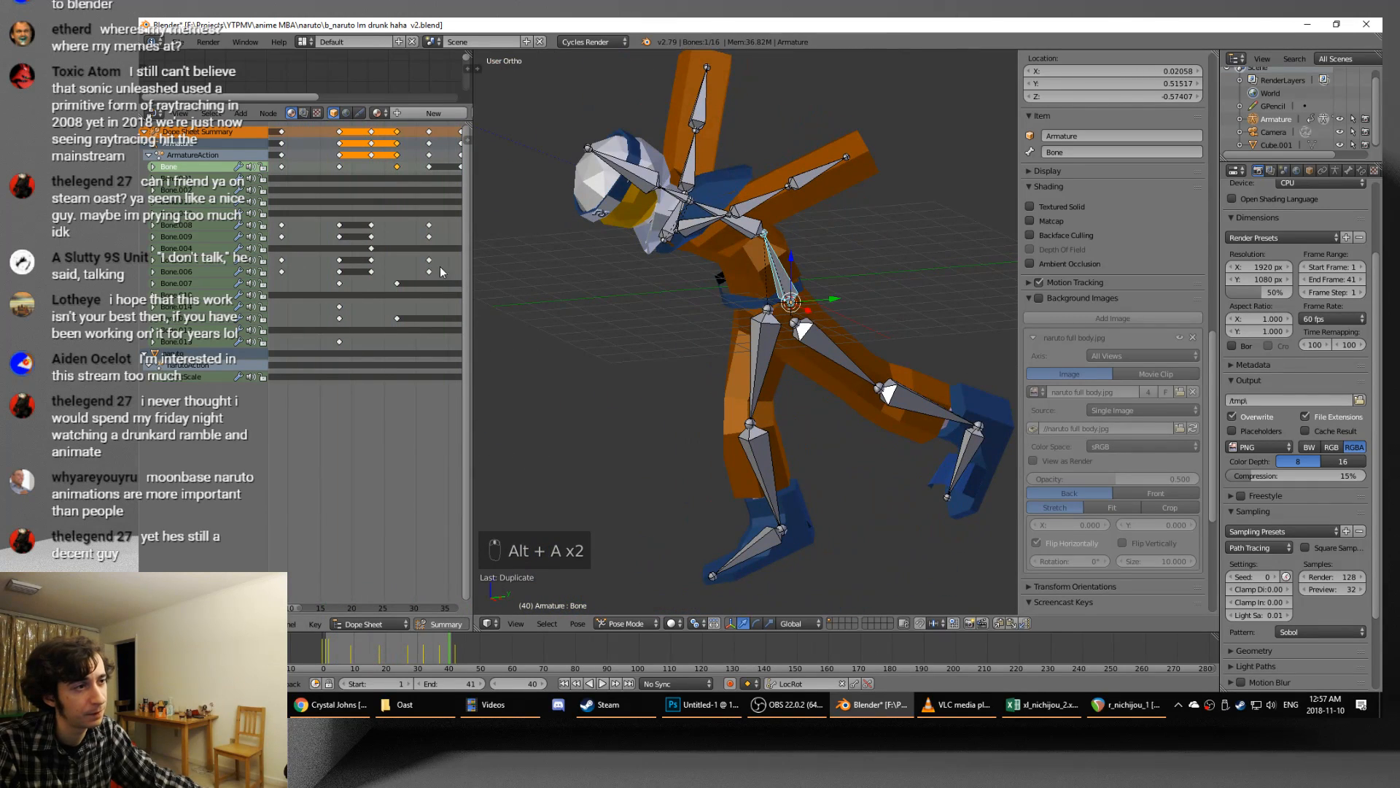
{"action": "scroll", "coordinate": [357, 211], "scroll_direction": "down", "scroll_amount": 2}
{"action": "left_click_drag", "start_coordinate": [304, 176], "coordinate": [390, 174]}
{"action": "key", "text": "g"}
{"action": "left_click", "coordinate": [687, 293]}
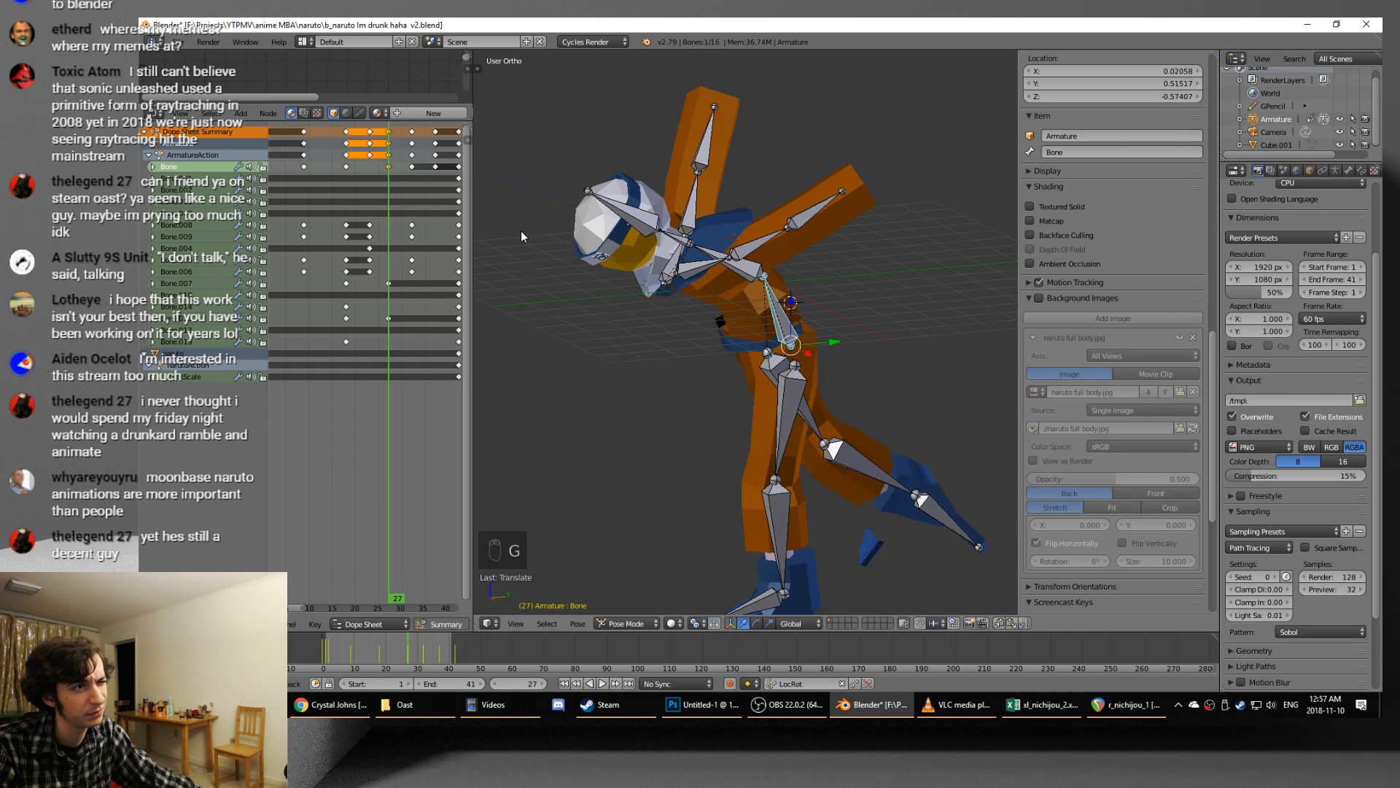
{"action": "key", "text": "shift+d"}
{"action": "left_click", "coordinate": [314, 199]}
- Play back the run and step through frames 10 to 39 to examine the body's bounce
{"action": "key", "text": "alt+a"}
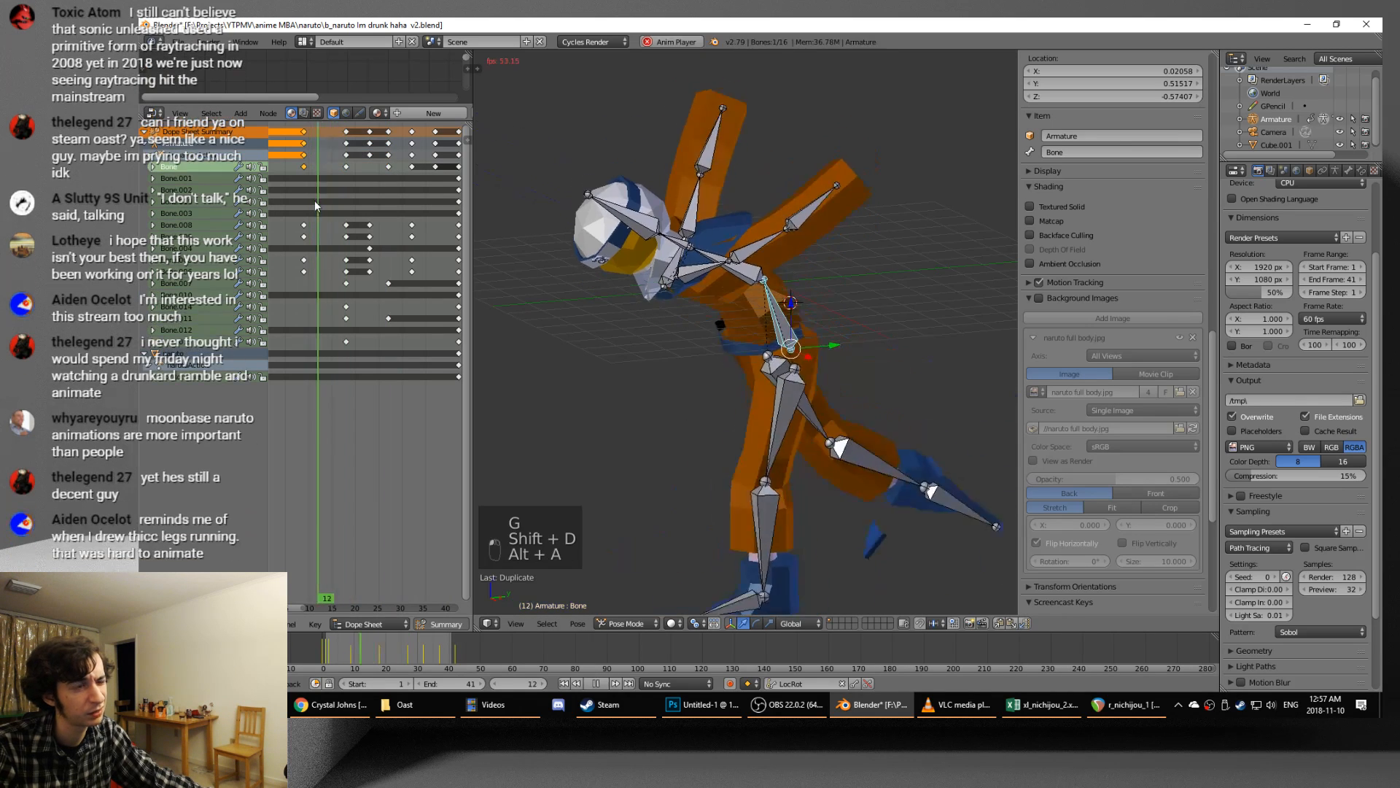
{"action": "key", "text": "alt+a"}
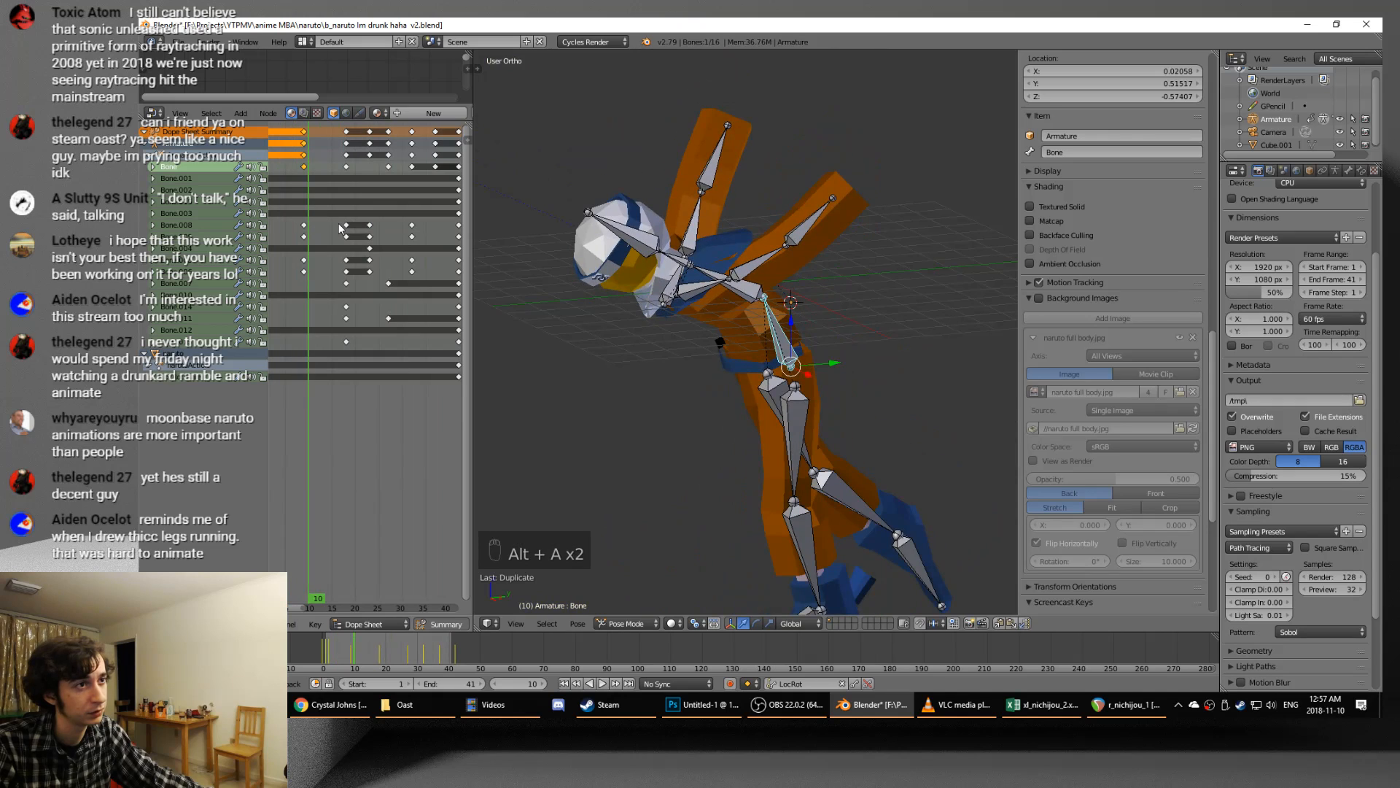
{"action": "scroll", "coordinate": [339, 224], "scroll_direction": "down", "scroll_amount": 6, "text": "alt"}
{"action": "scroll", "coordinate": [337, 225], "scroll_direction": "down", "scroll_amount": 6, "text": "alt"}
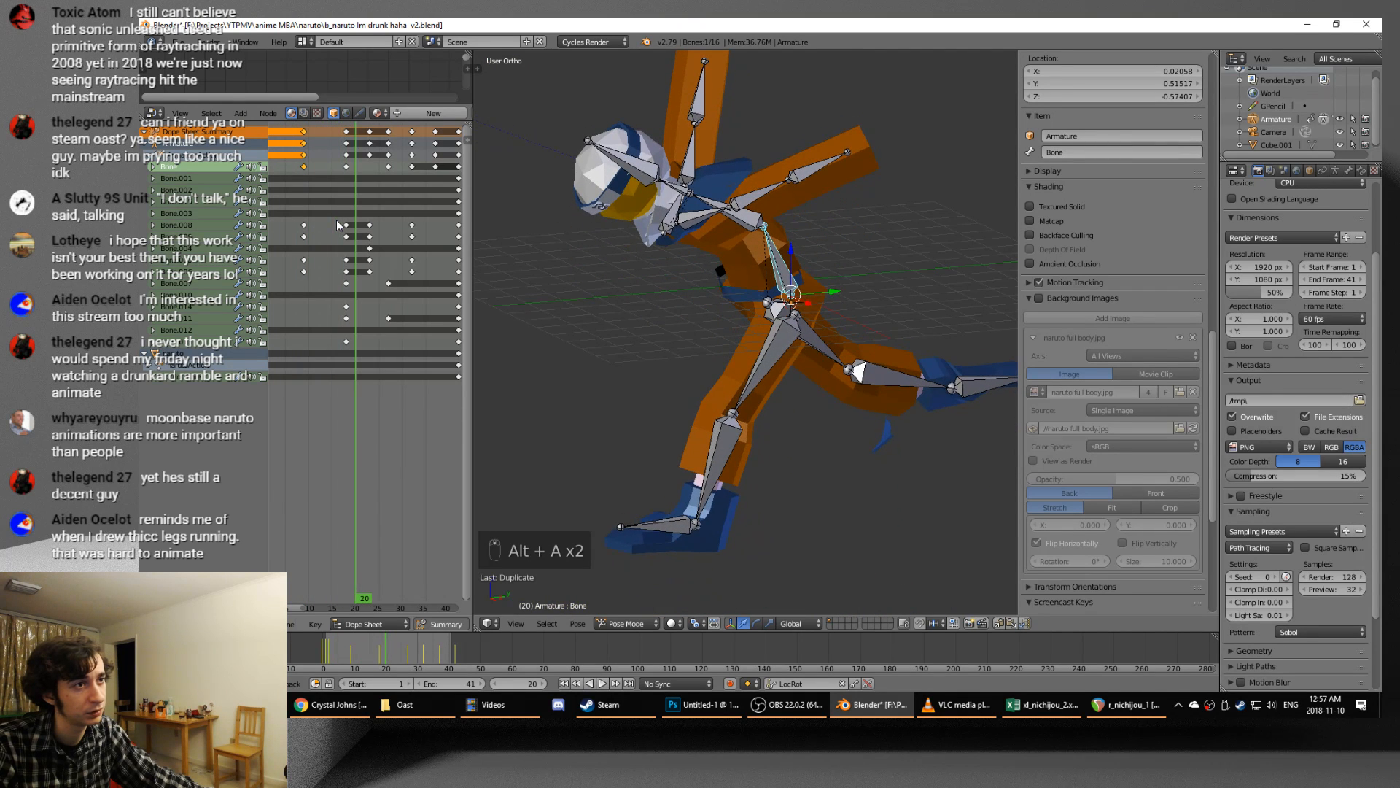
{"action": "scroll", "coordinate": [337, 224], "scroll_direction": "down", "scroll_amount": 11, "text": "alt"}
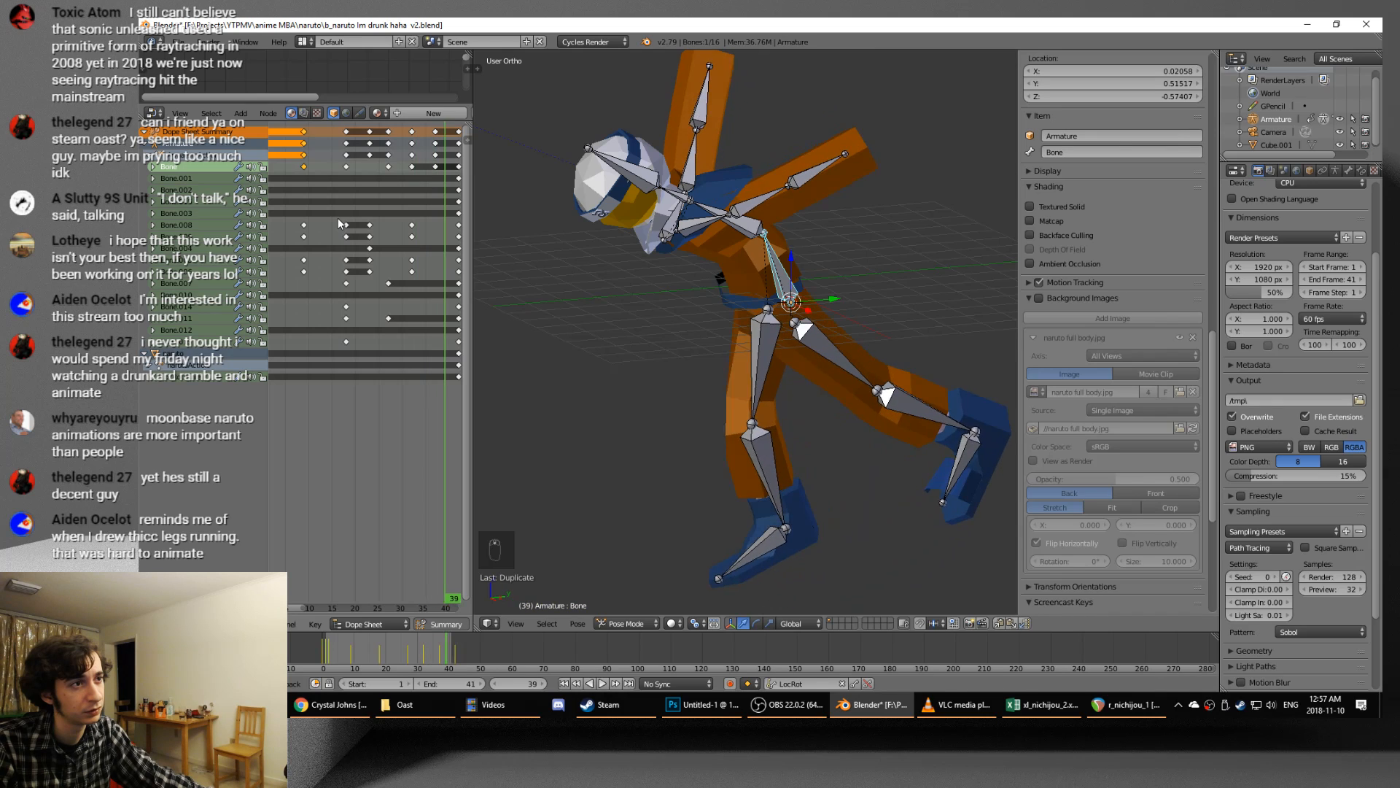
{"action": "key", "text": "alt+a"}
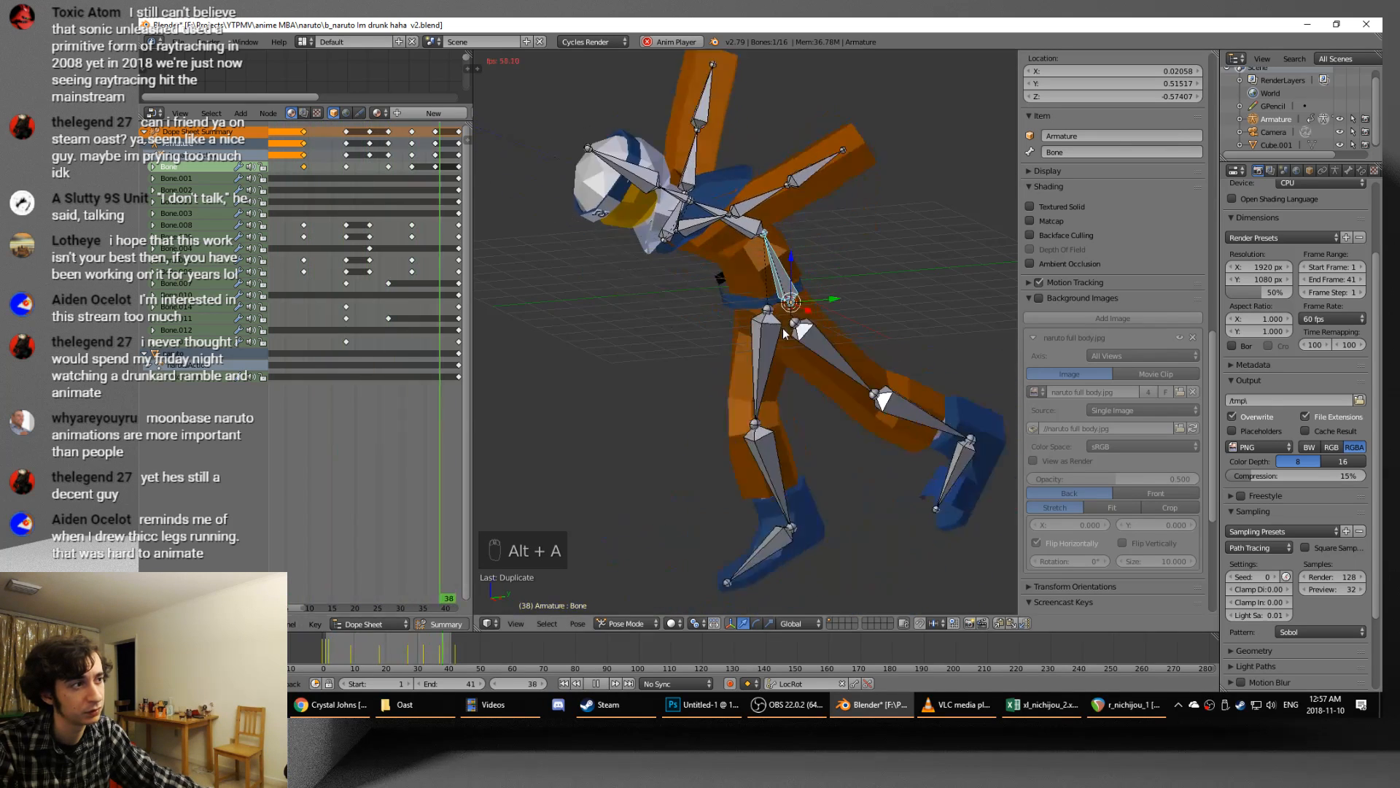
{"action": "scroll", "coordinate": [747, 303], "scroll_direction": "down", "scroll_amount": 3}
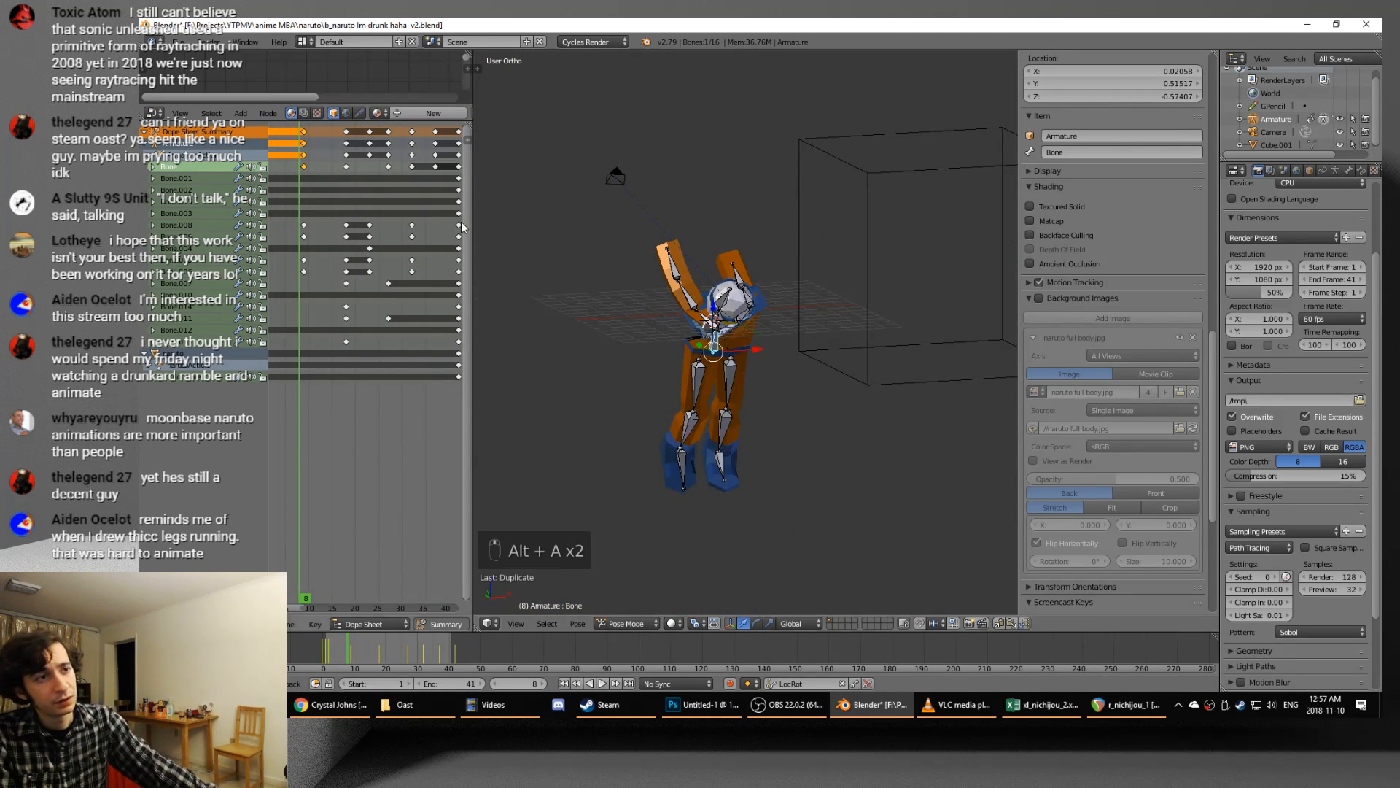
- Select all bones and scale down the timing of all their keyframes so the cycle ends at about frame 17
{"action": "key", "text": "a"}
{"action": "key", "text": "a"}
{"action": "key", "text": "a"}
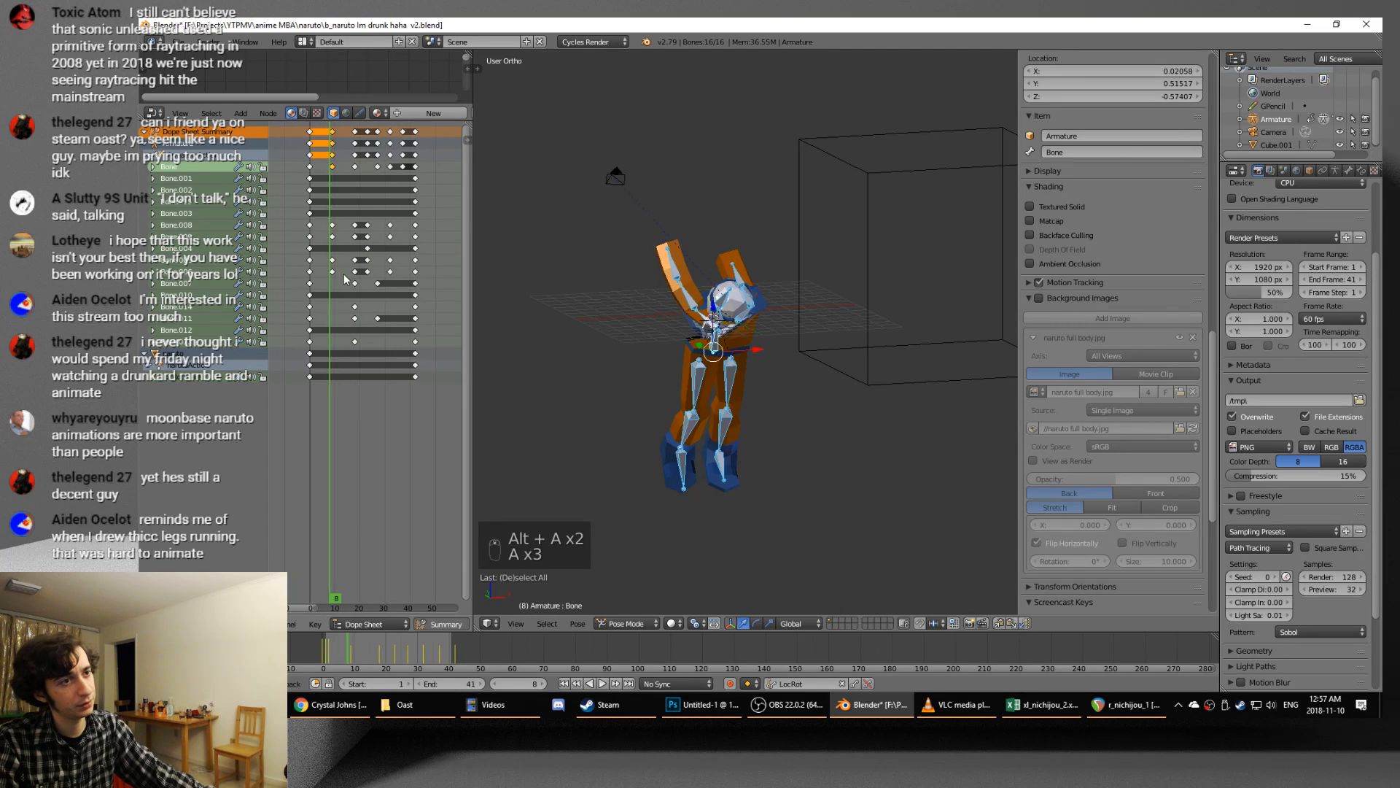
{"action": "key", "text": "a"}
{"action": "key", "text": "a"}
{"action": "key", "text": "a"}
{"action": "key", "text": "s"}
{"action": "left_click", "coordinate": [360, 287]}
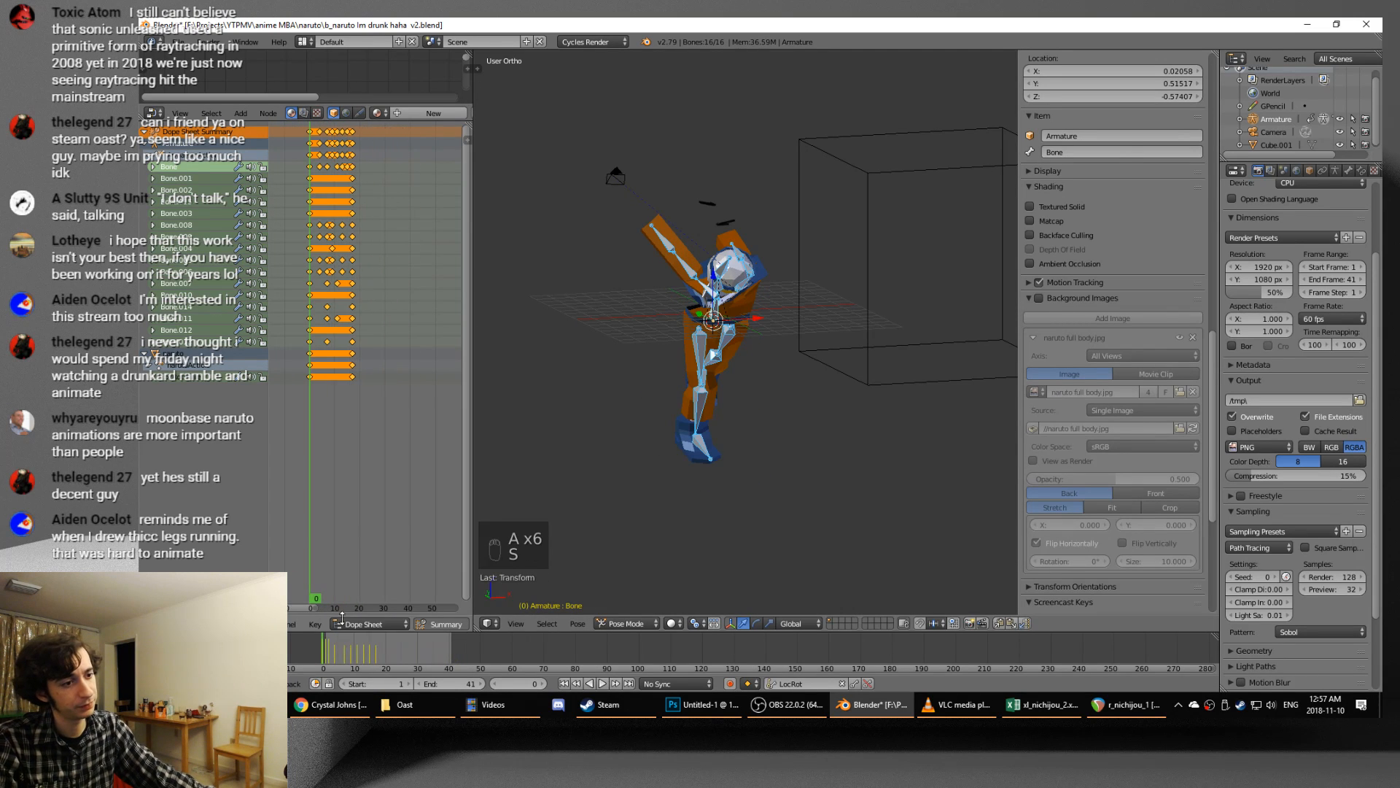
- Set the animation's end frame to 17, check the shortened loop and save over the existing blend file
{"action": "left_click", "coordinate": [373, 650]}
{"action": "key", "text": "e"}
{"action": "key", "text": "alt+a"}
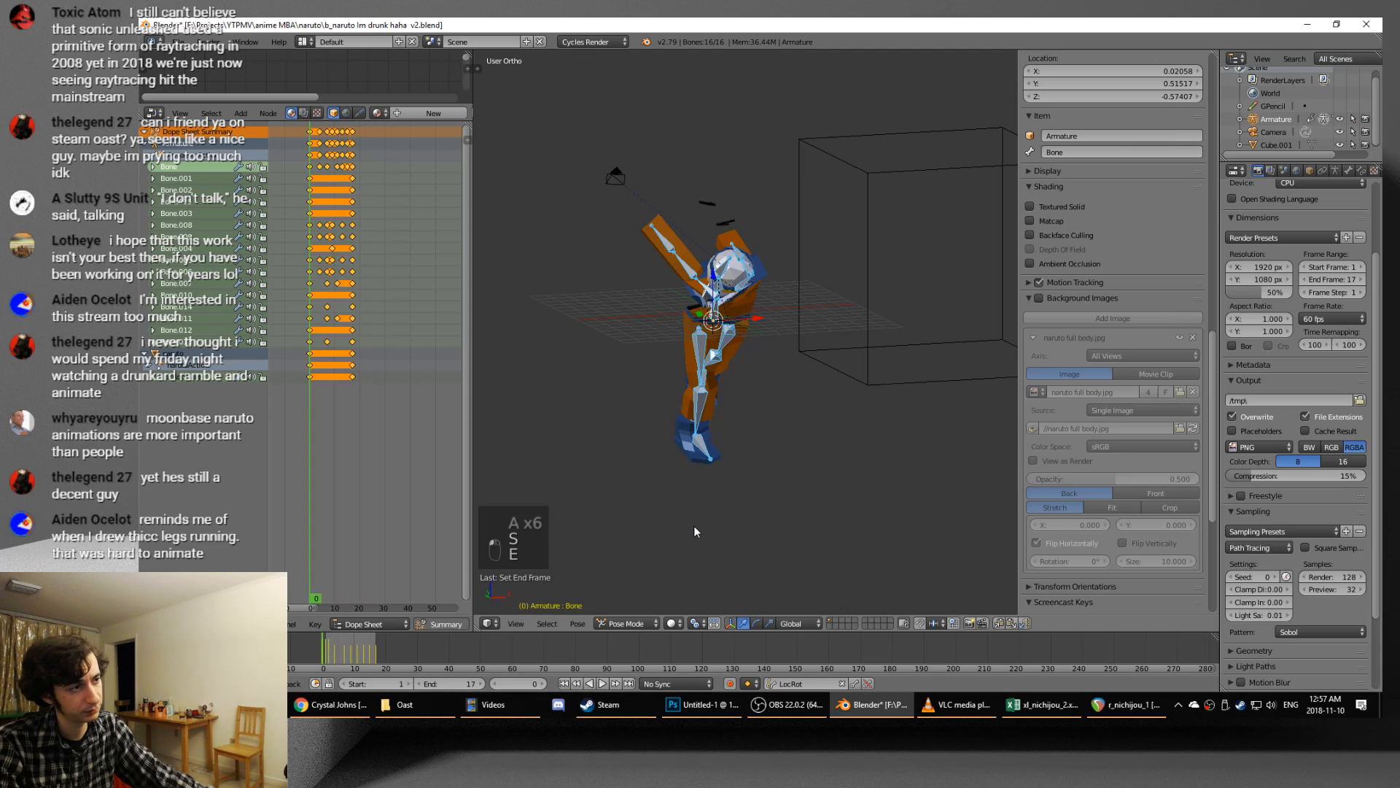
{"action": "key", "text": "alt+a"}
{"action": "key", "text": "ctrl+s"}
{"action": "left_click", "coordinate": [580, 462]}
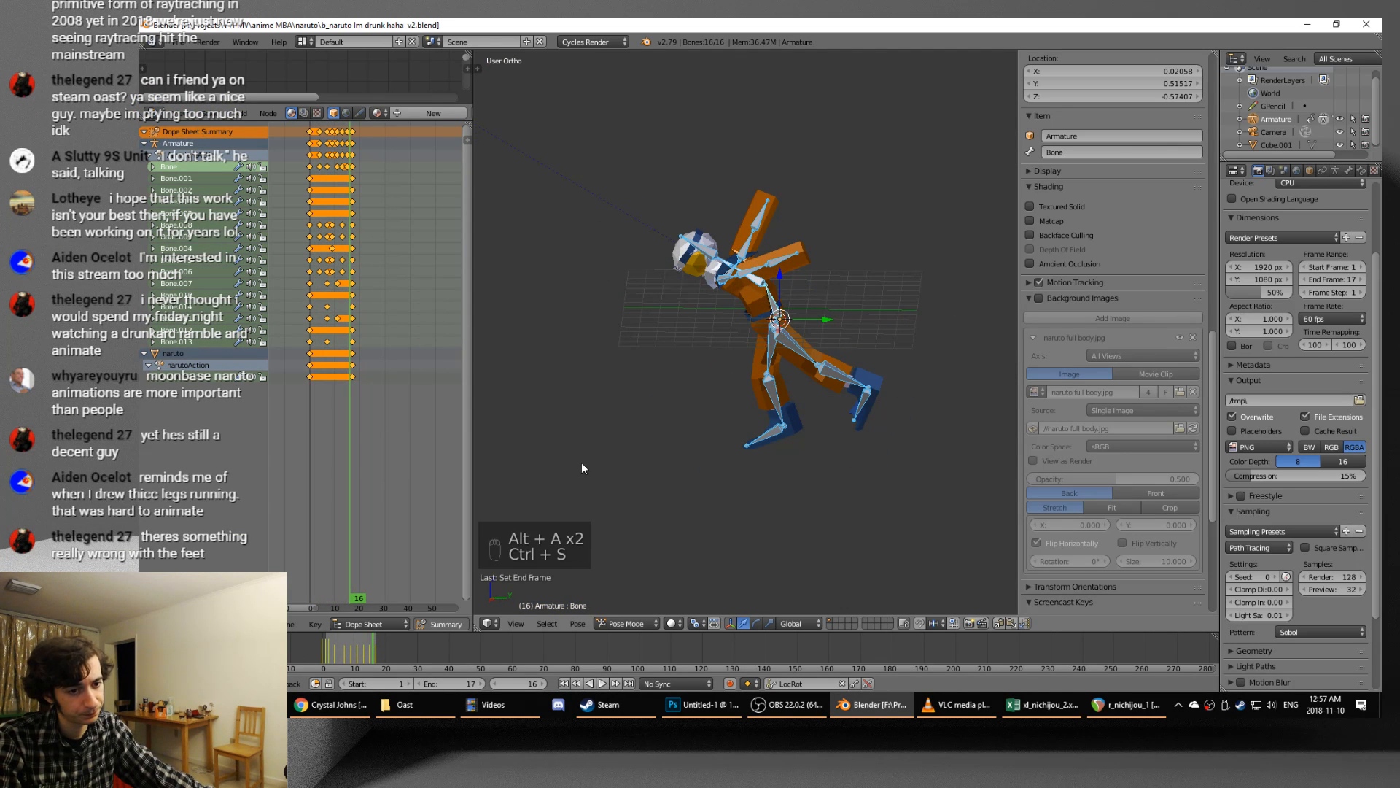
- Examine the looping run from the front, above and side during playback, and save the file again
{"action": "key", "text": "alt+a"}
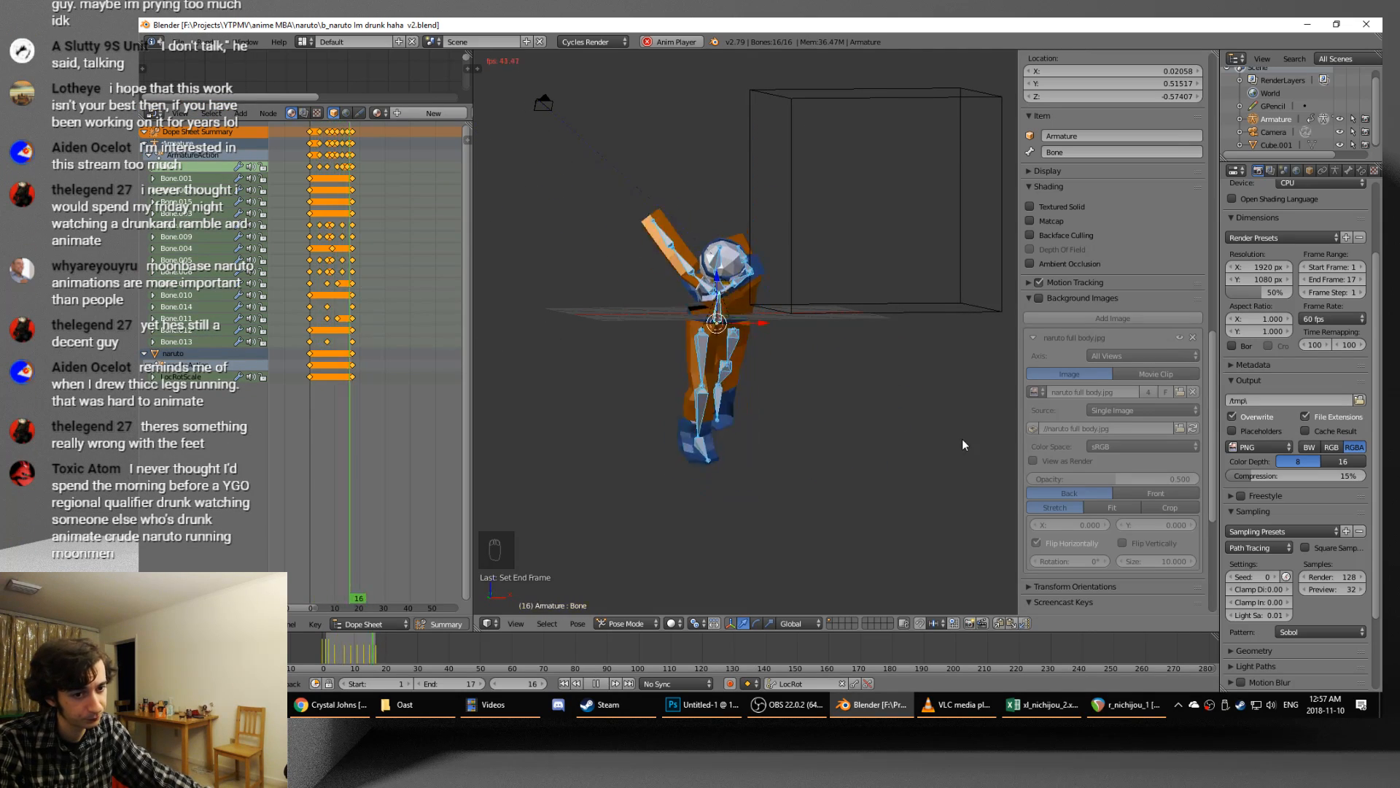
{"action": "middle_click_drag", "start_coordinate": [961, 443], "coordinate": [851, 491]}
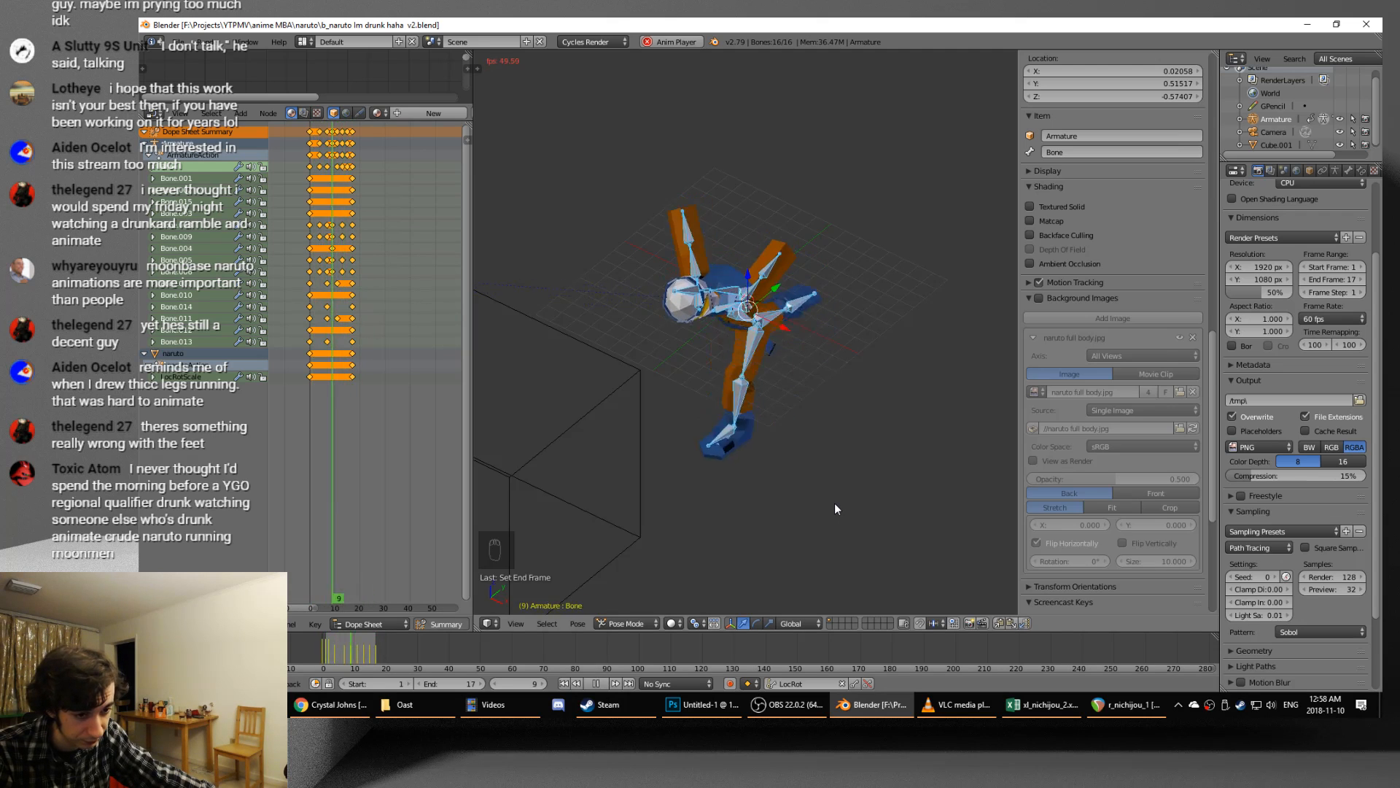
{"action": "middle_click_drag", "start_coordinate": [834, 501], "coordinate": [820, 436]}
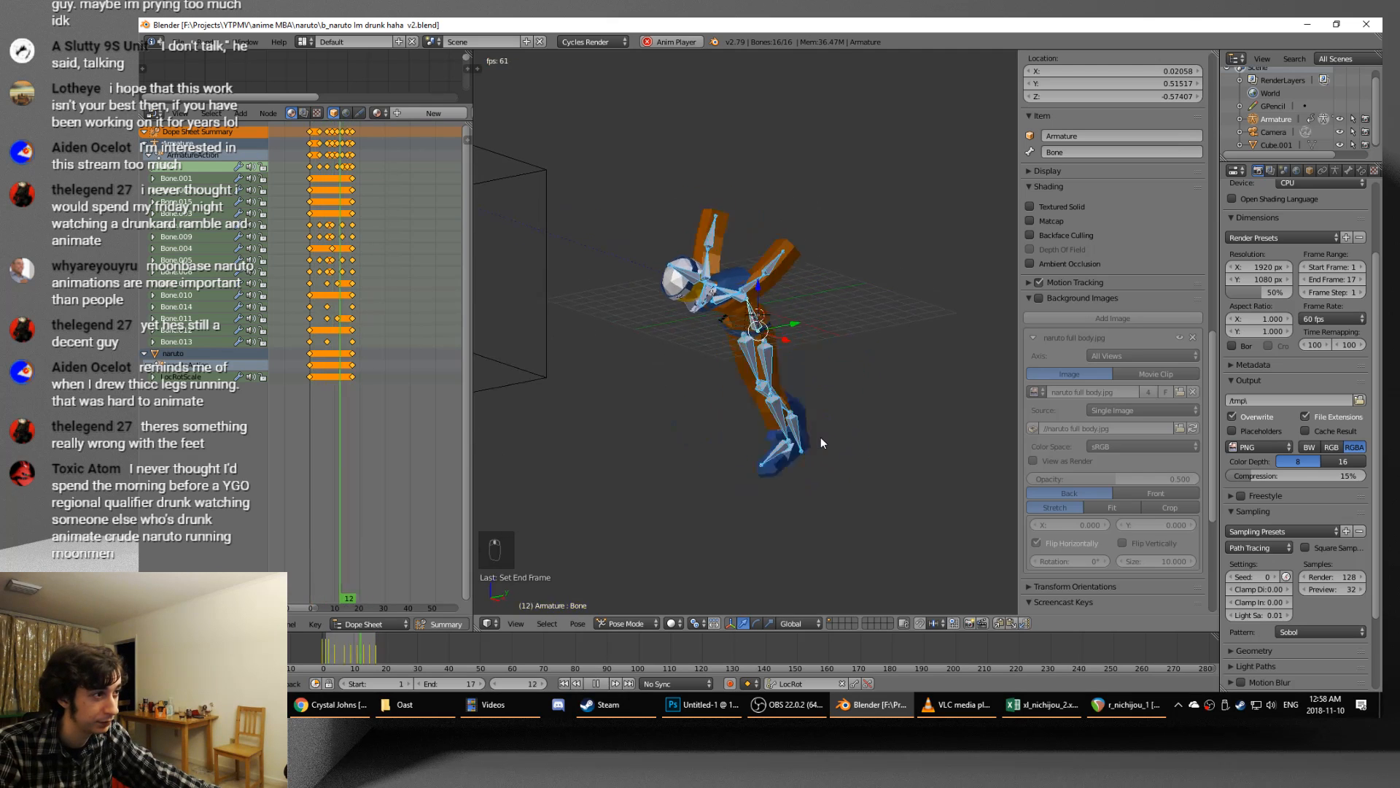
{"action": "key", "text": "alt+a"}
{"action": "key", "text": "ctrl+s"}
{"action": "left_click", "coordinate": [820, 437]}
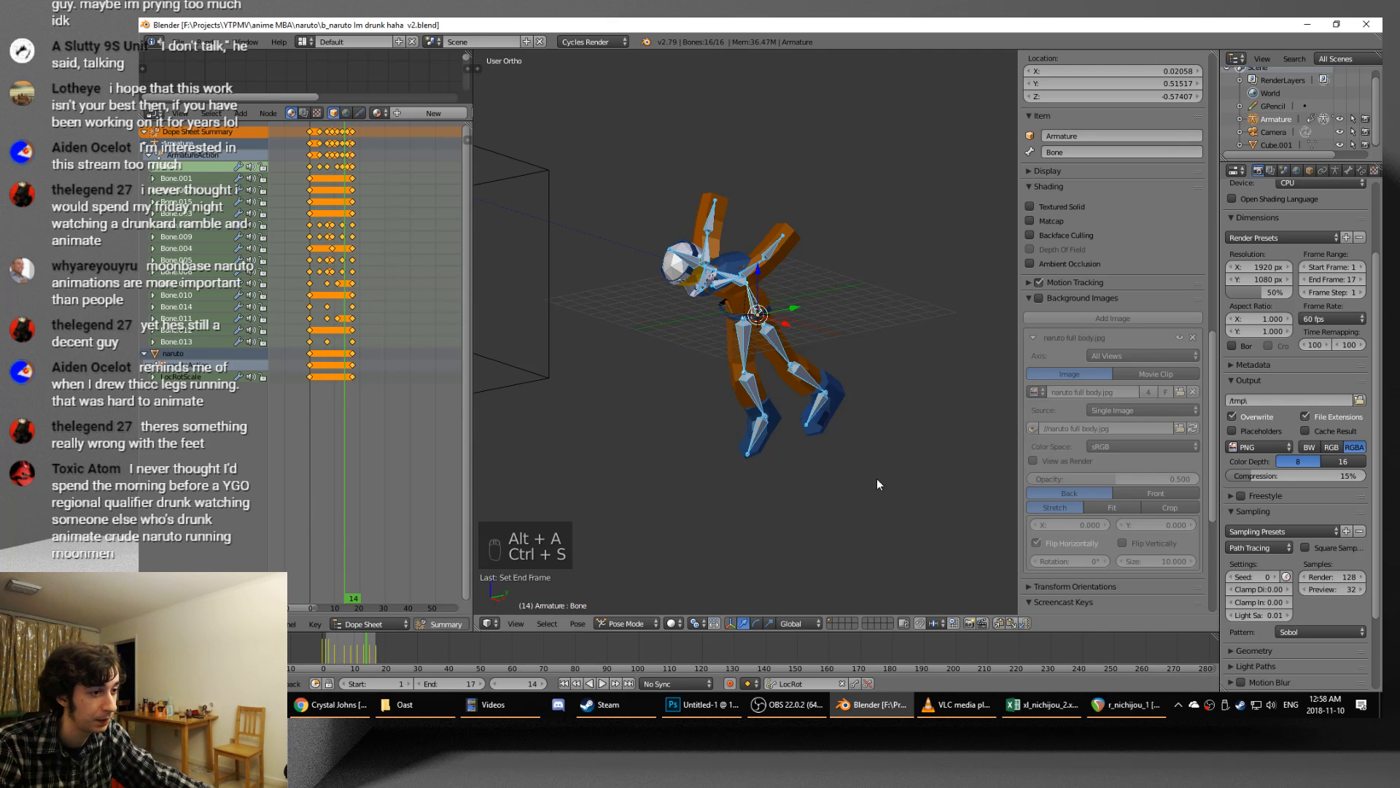
{"action": "mouse_move", "coordinate": [317, 717]}
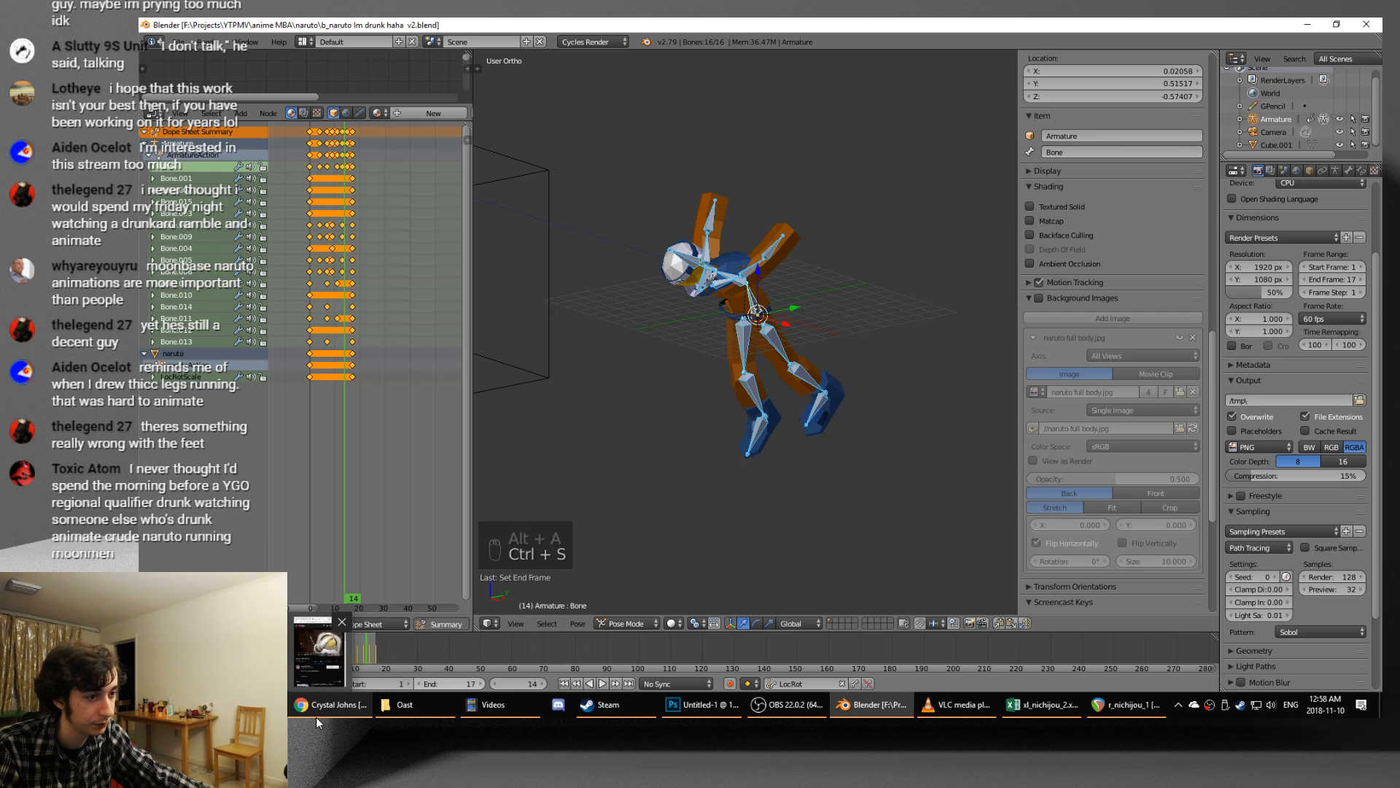
{"action": "left_click", "coordinate": [515, 708]}
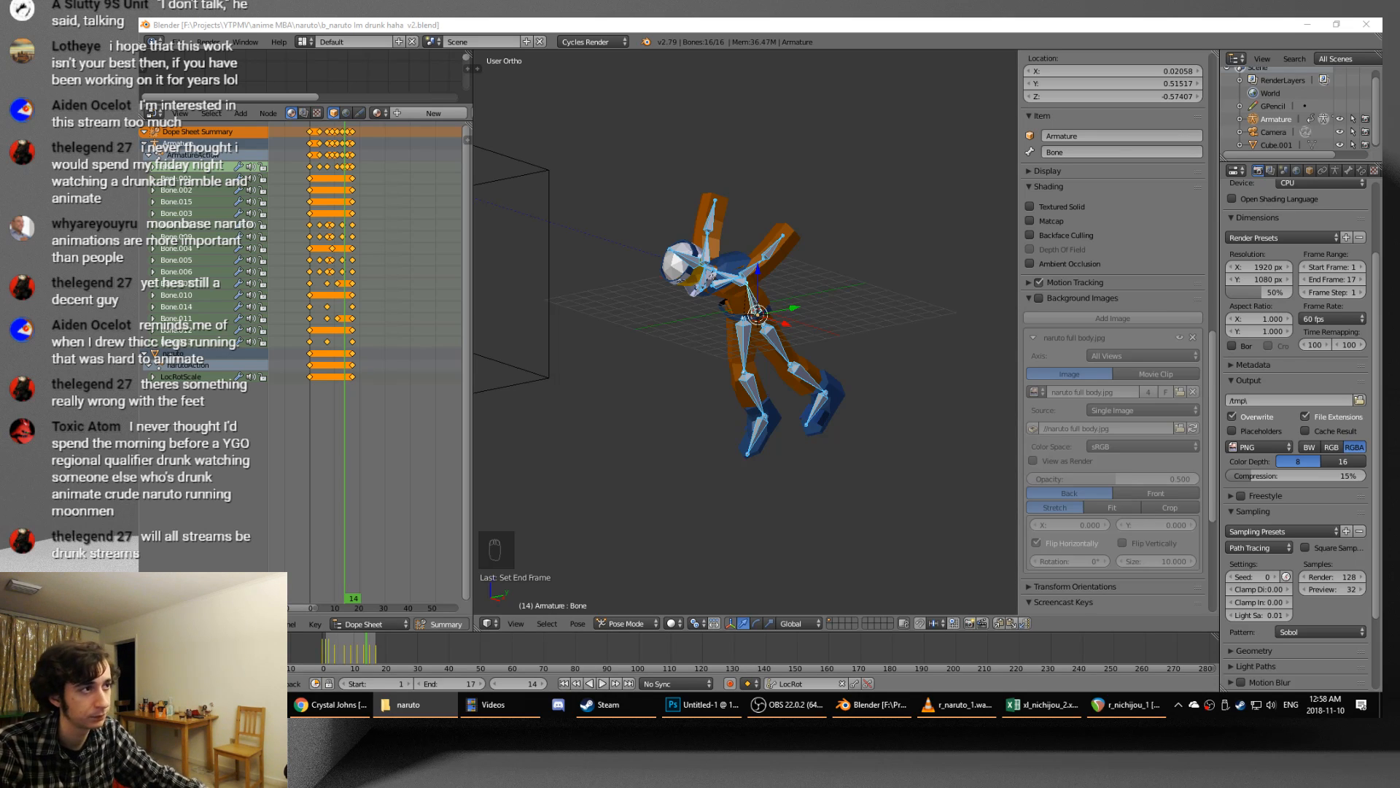
- Play back the run in a maximized 3D view and switch the armature from Pose Mode to Object Mode
{"action": "key", "text": "alt+a"}
{"action": "key", "text": "shift+space"}
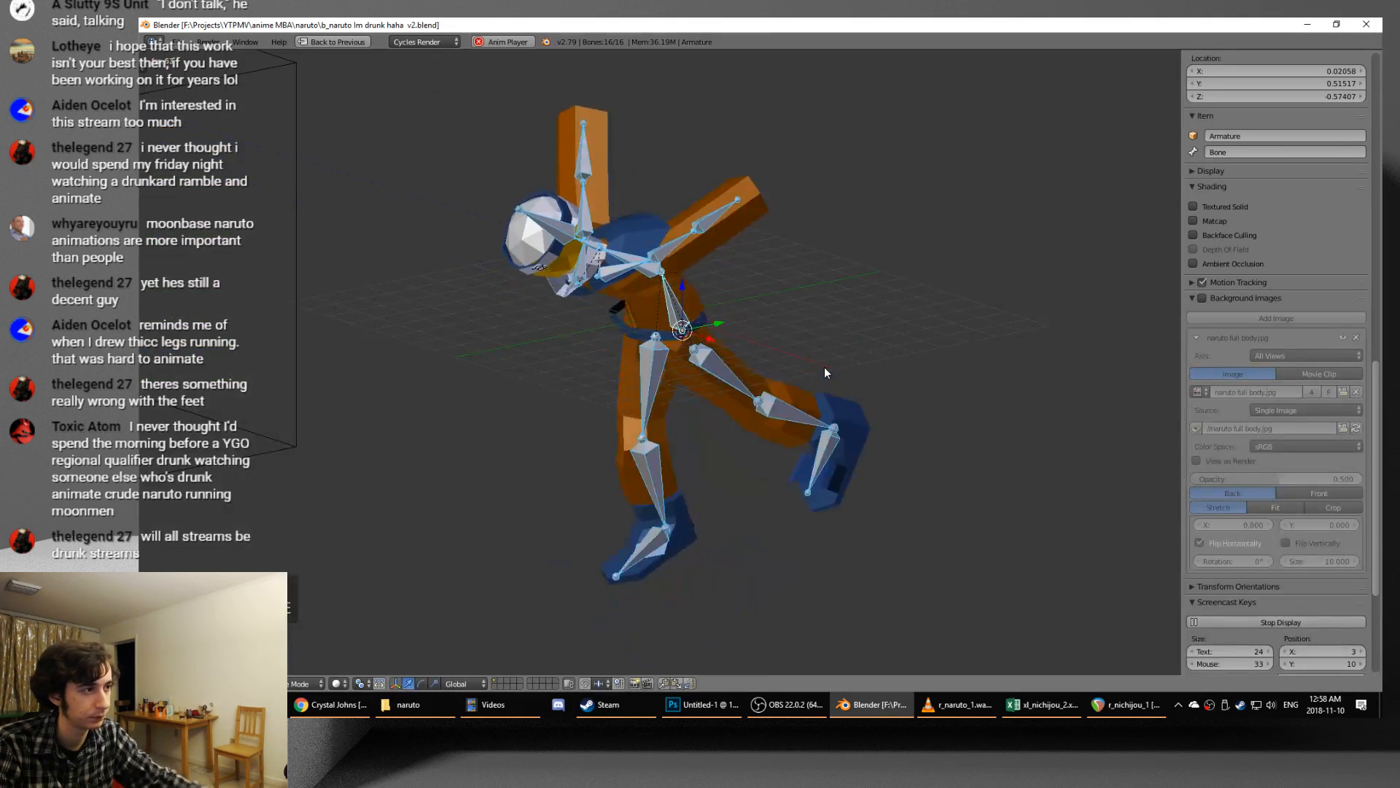
{"action": "mouse_move", "coordinate": [751, 415]}
{"action": "middle_mouse_down"}
{"action": "mouse_move", "coordinate": [842, 391]}
{"action": "mouse_move", "coordinate": [742, 415]}
{"action": "middle_mouse_up"}
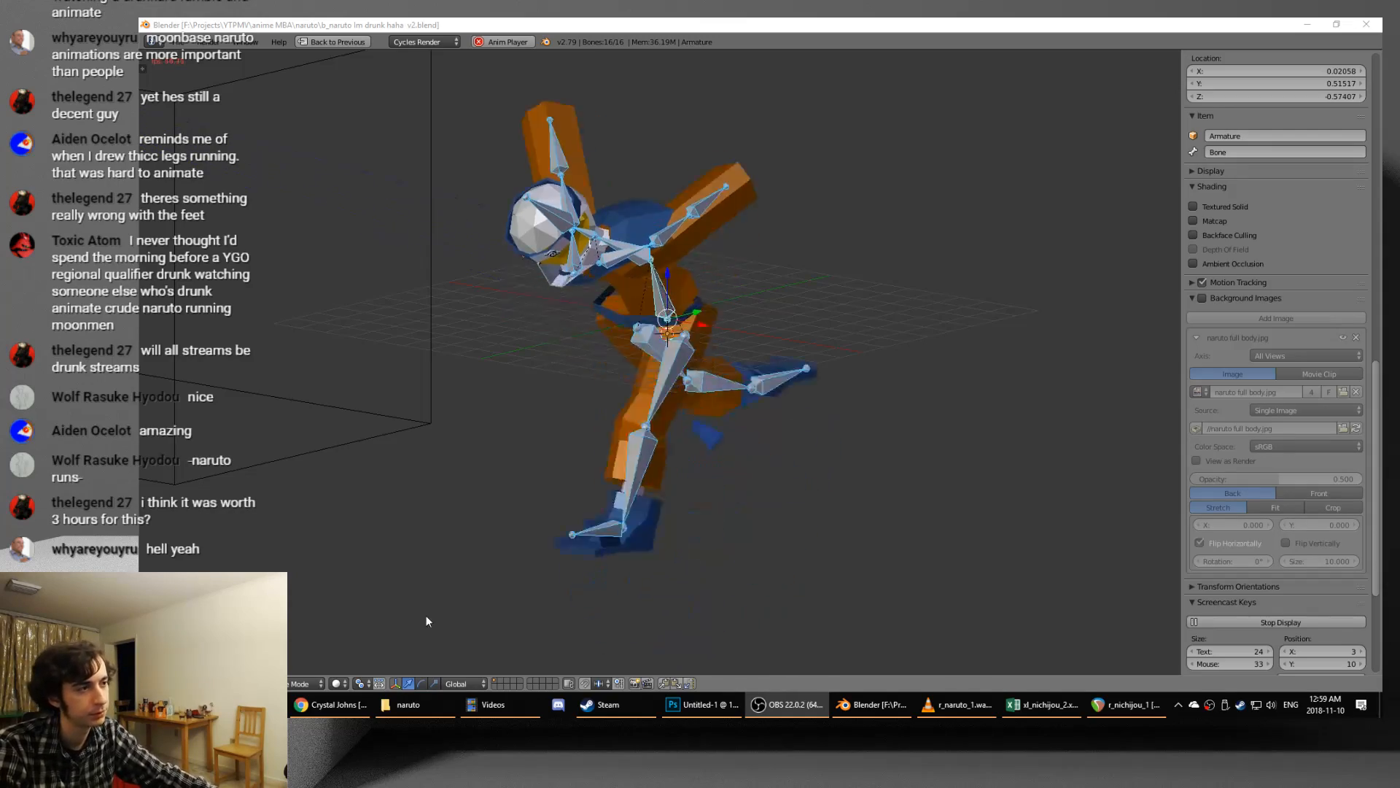
{"action": "key", "text": "ctrl+Tab"}
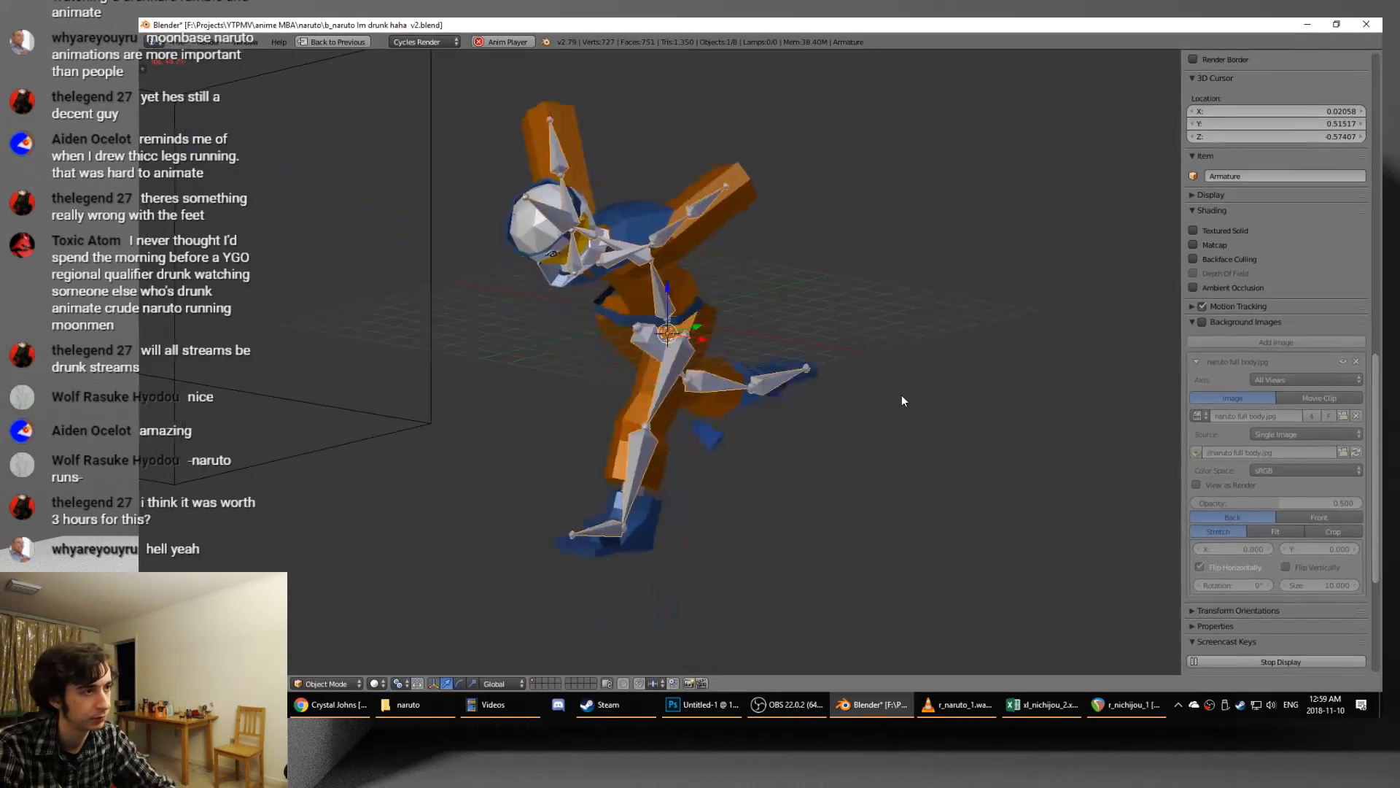
{"action": "key", "text": "shift+space"}
{"action": "key", "text": "shift+space"}
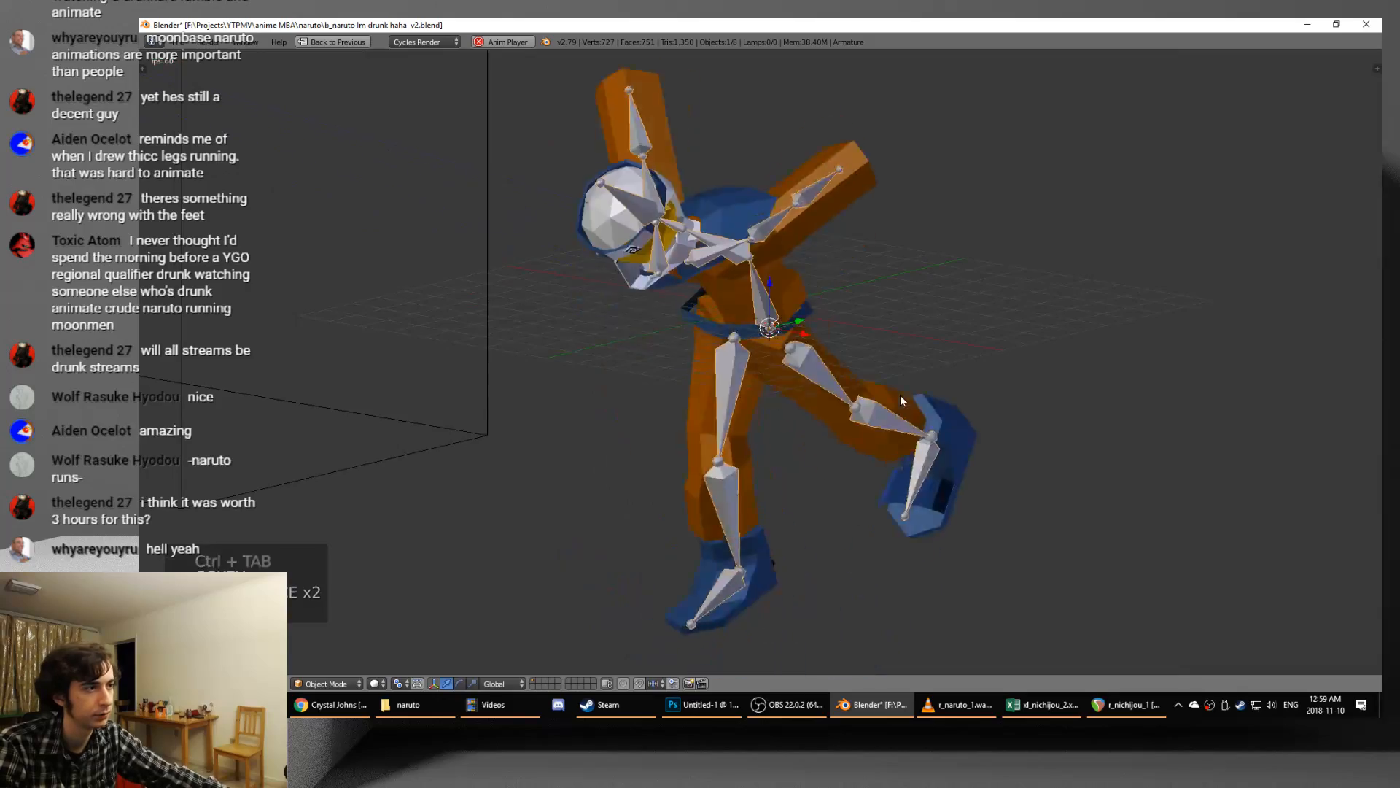
- Preview the run in rendered shading, return to solid shading and examine the character's torso and waist up close
{"action": "key", "text": "shift+z"}
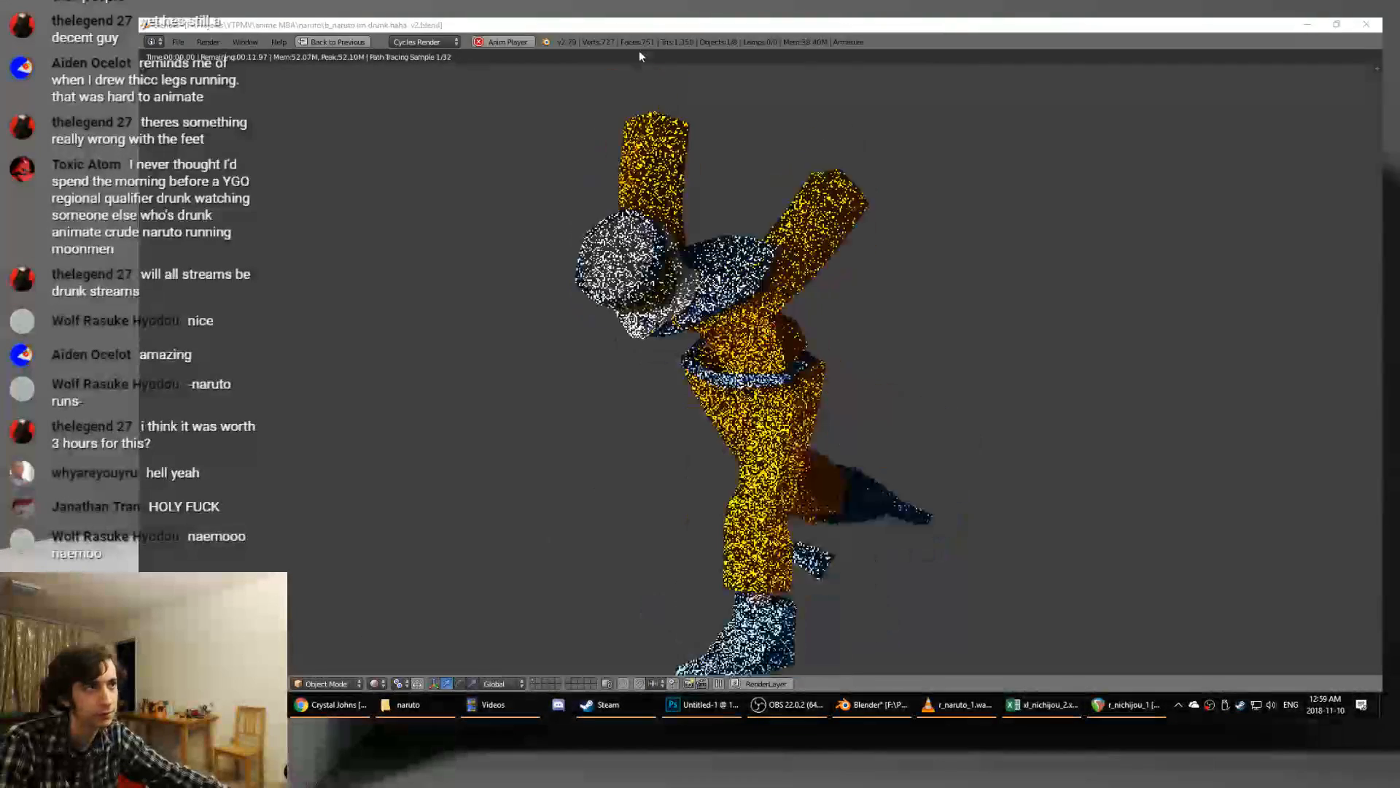
{"action": "left_click", "coordinate": [649, 24]}
{"action": "key", "text": "shift+z"}
{"action": "mouse_move", "coordinate": [703, 360]}
{"action": "middle_mouse_down"}
{"action": "mouse_move", "coordinate": [830, 345]}
{"action": "mouse_move", "coordinate": [905, 358]}
{"action": "mouse_move", "coordinate": [173, 332]}
{"action": "mouse_move", "coordinate": [432, 343]}
{"action": "middle_mouse_up"}
{"action": "scroll", "coordinate": [568, 334], "scroll_direction": "up", "scroll_amount": 5}
{"action": "middle_click_drag", "start_coordinate": [567, 334], "coordinate": [672, 463], "text": "shift"}
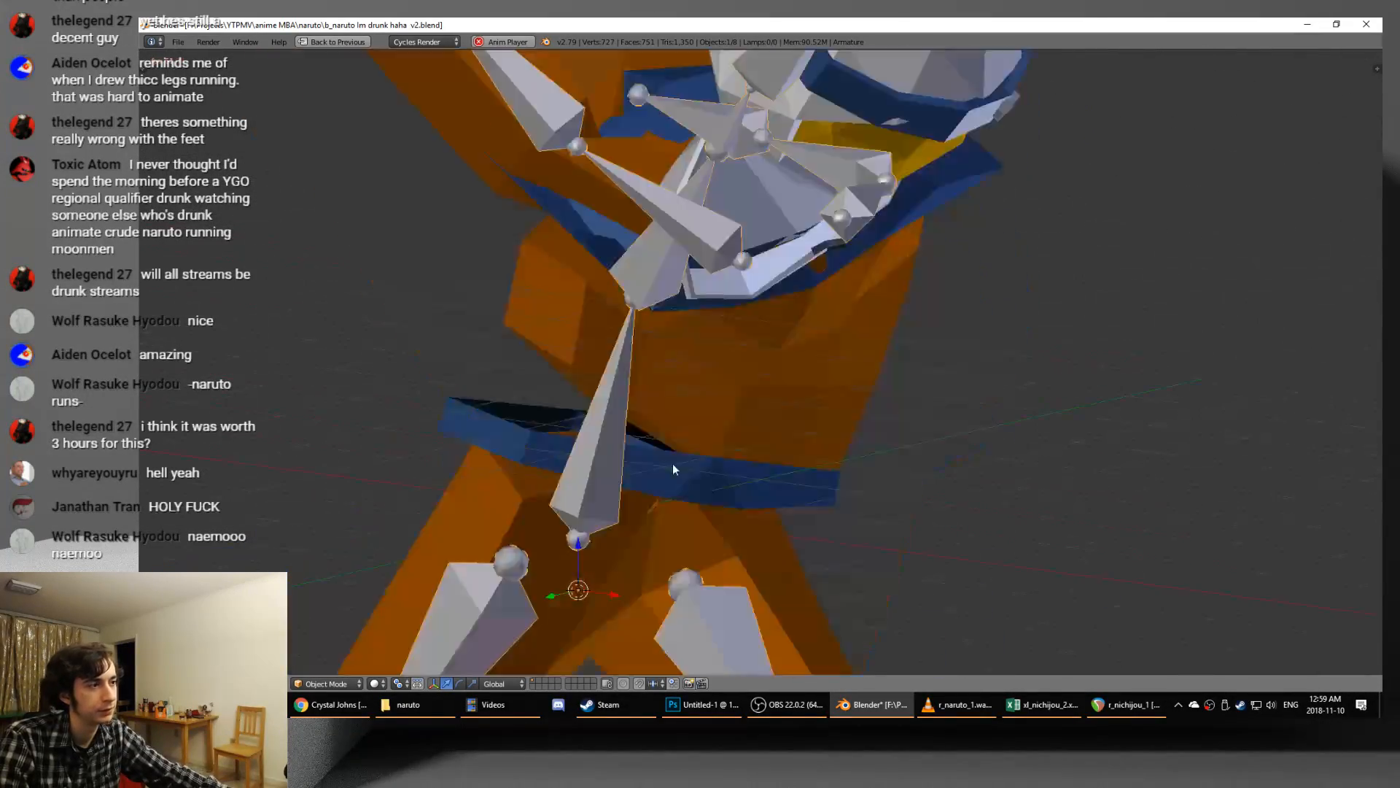
{"action": "scroll", "coordinate": [672, 463], "scroll_direction": "down", "scroll_amount": 10}
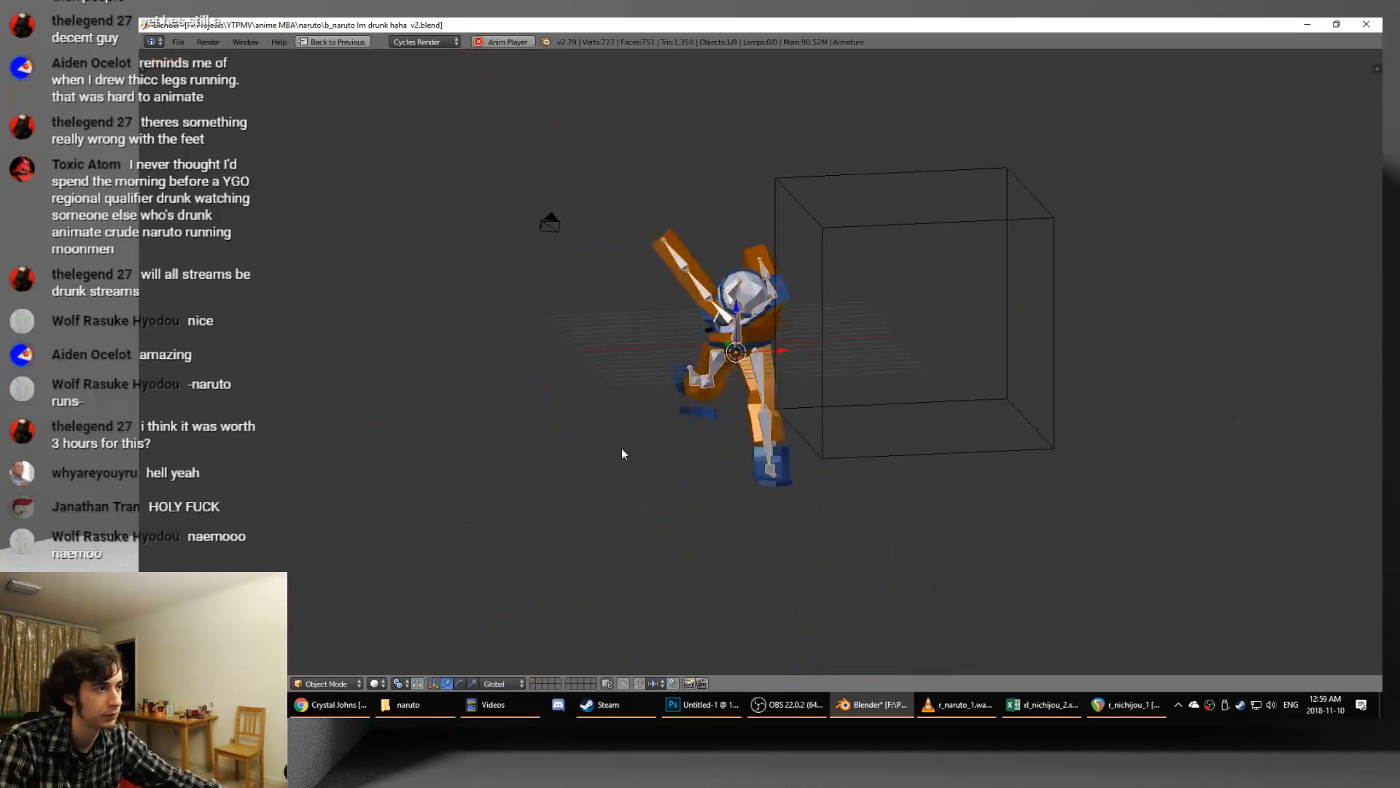
{"action": "scroll", "coordinate": [627, 448], "scroll_direction": "up", "scroll_amount": 10}
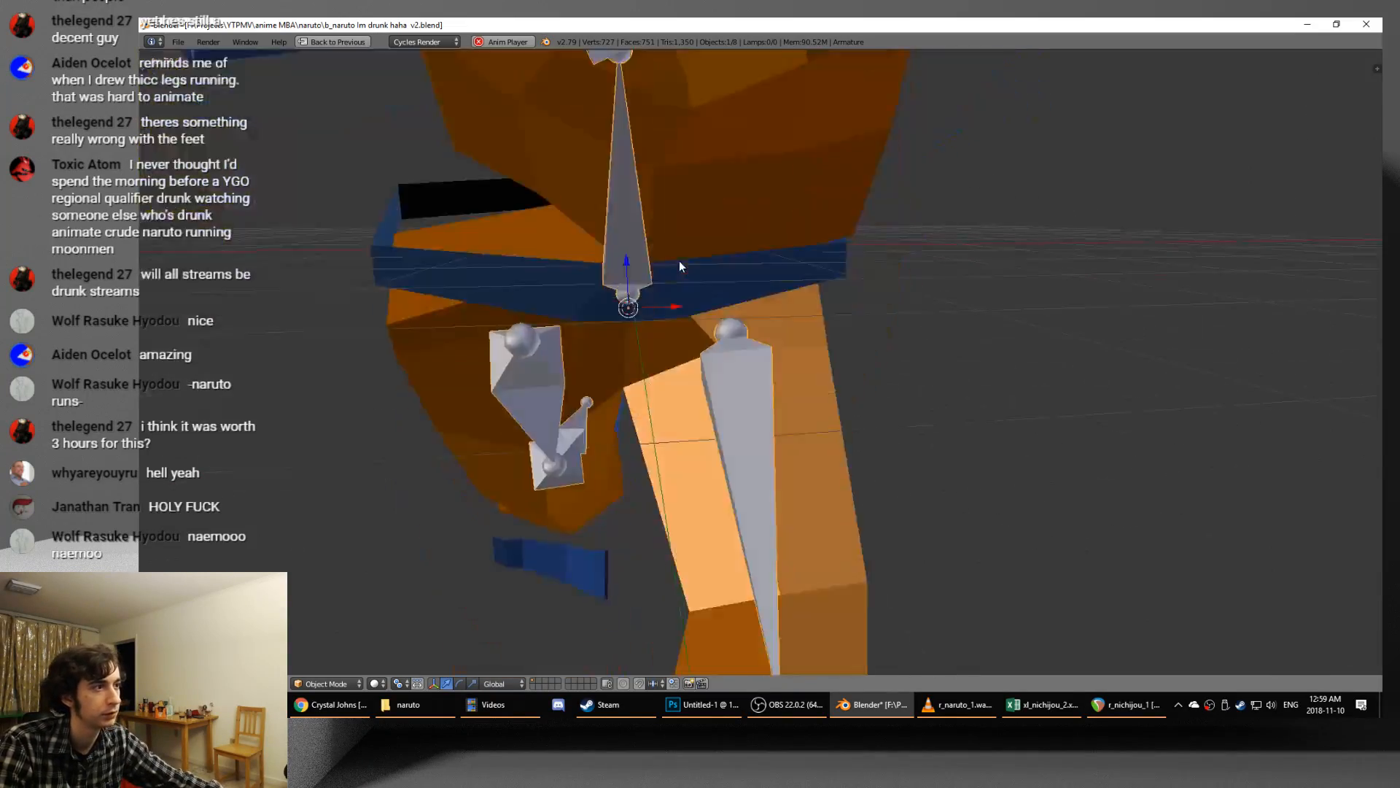
{"action": "scroll", "coordinate": [693, 255], "scroll_direction": "down", "scroll_amount": 4}
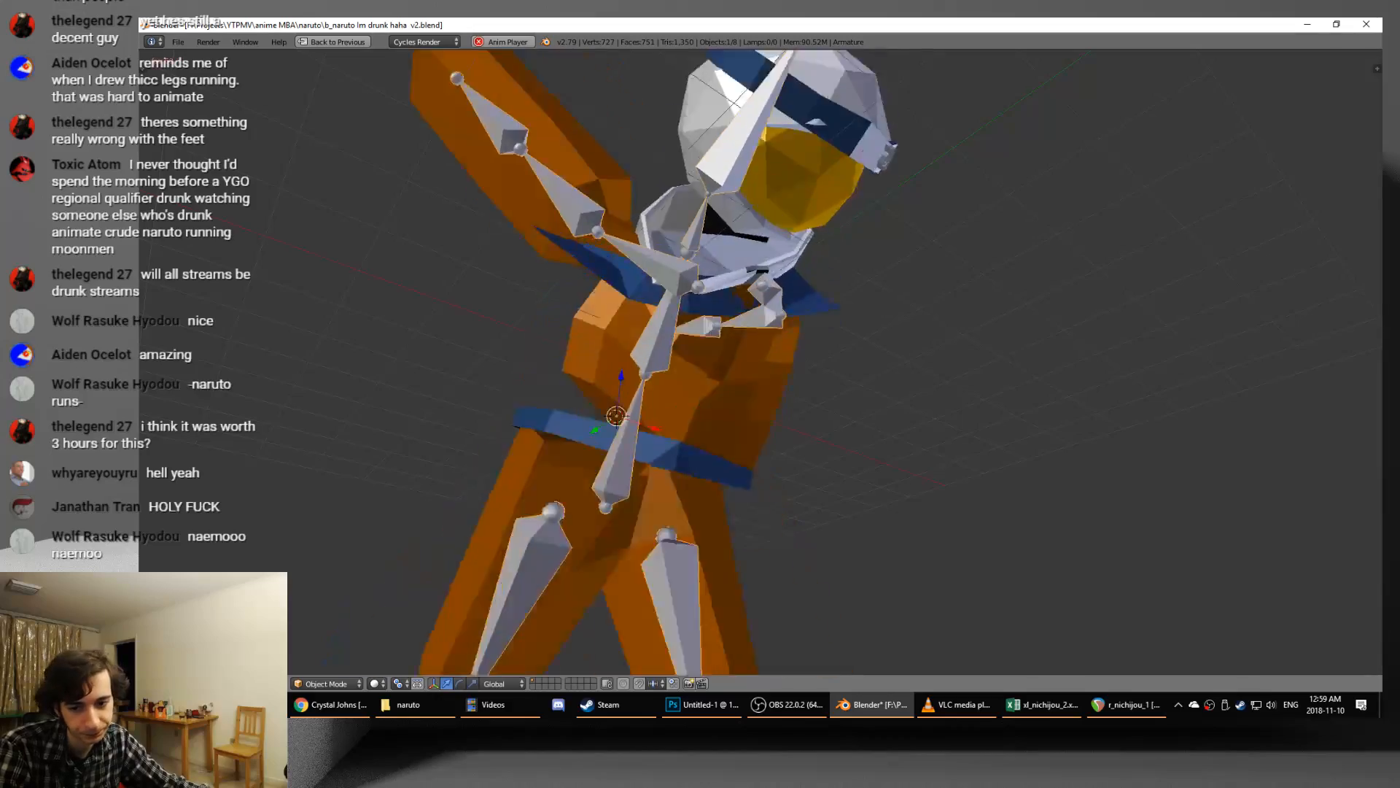
- Stop the playback, restore the full editor layout and save the blend file
{"action": "key", "text": "alt+Tab"}
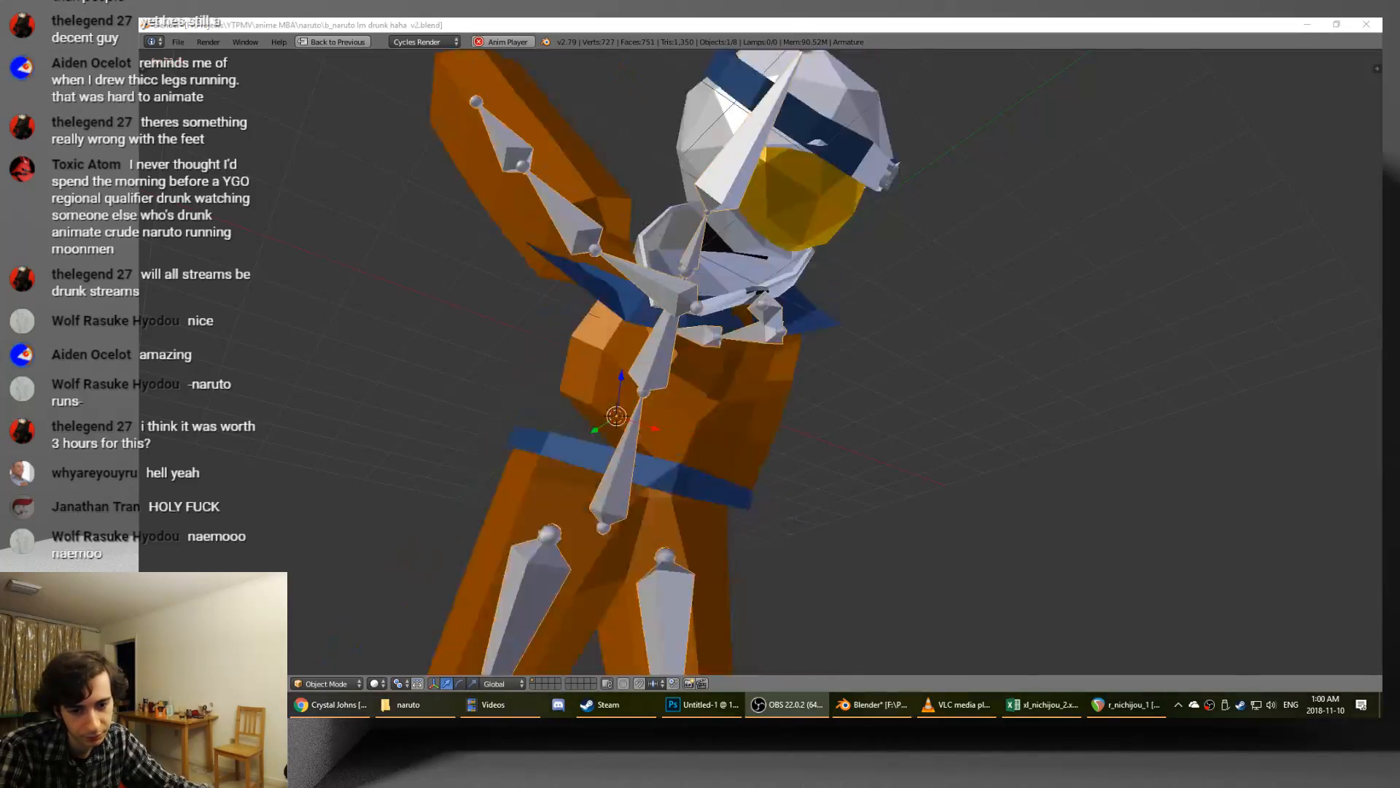
{"action": "left_click", "coordinate": [697, 24]}
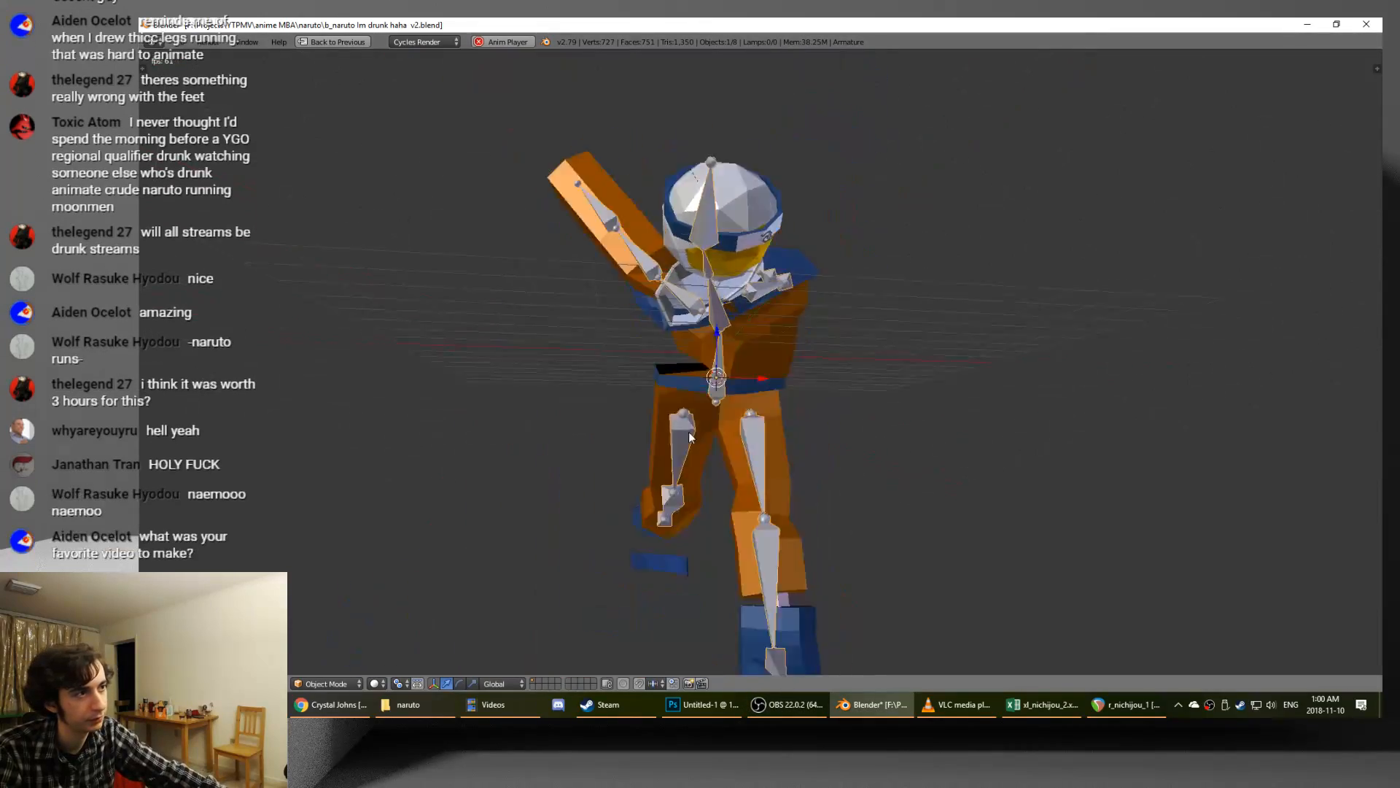
{"action": "middle_click_drag", "start_coordinate": [691, 436], "coordinate": [793, 484]}
{"action": "key", "text": "alt+a"}
{"action": "key", "text": "shift+space"}
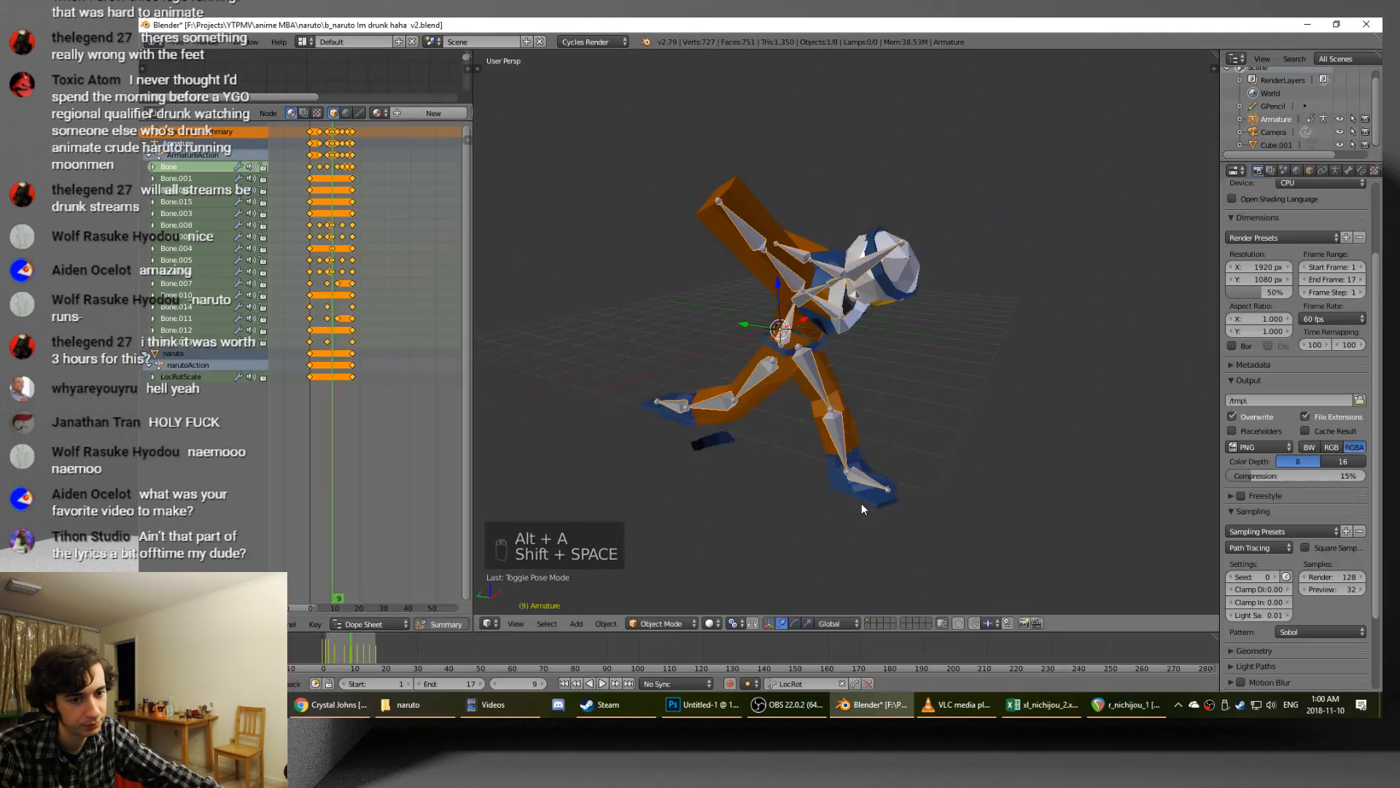
{"action": "key", "text": "ctrl+s"}
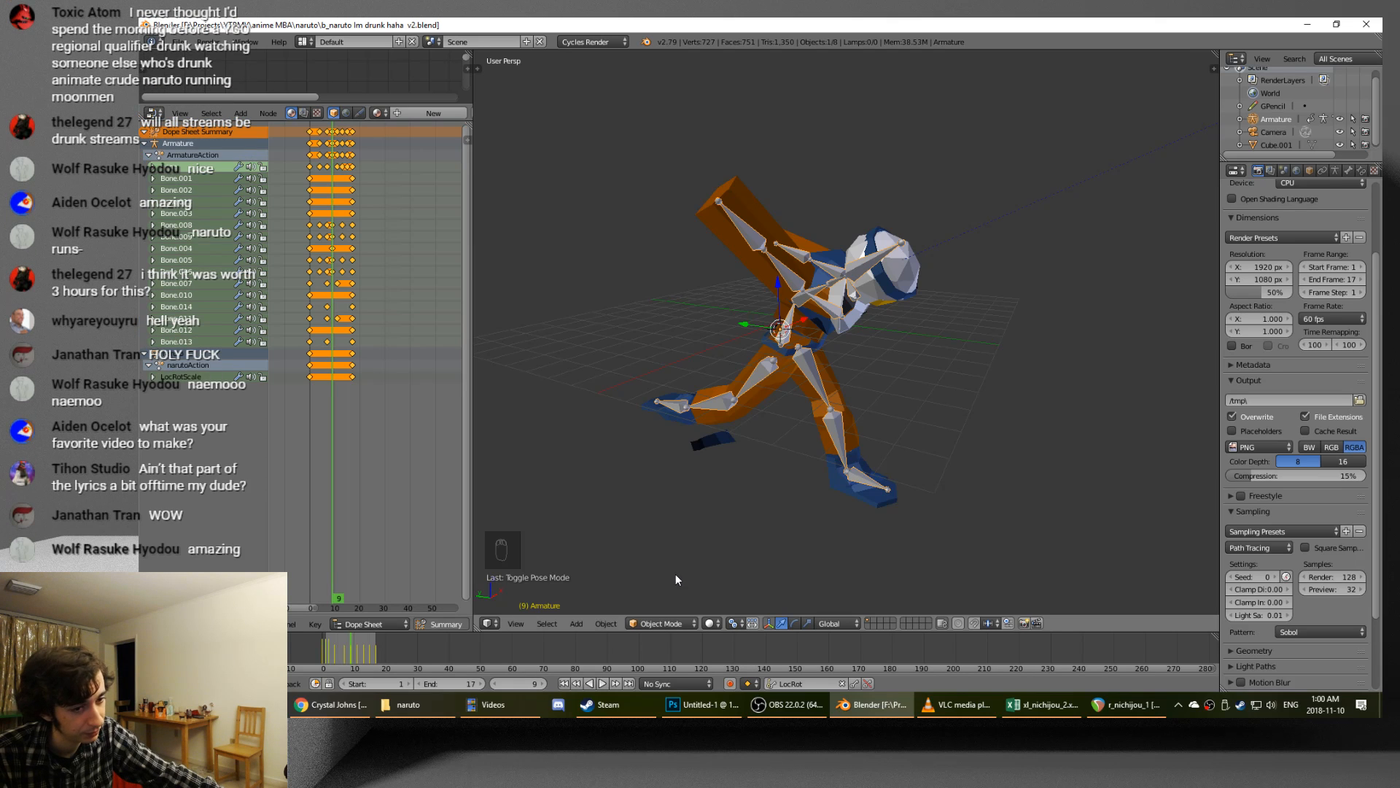
{"action": "middle_click_drag", "start_coordinate": [676, 580], "coordinate": [684, 531]}
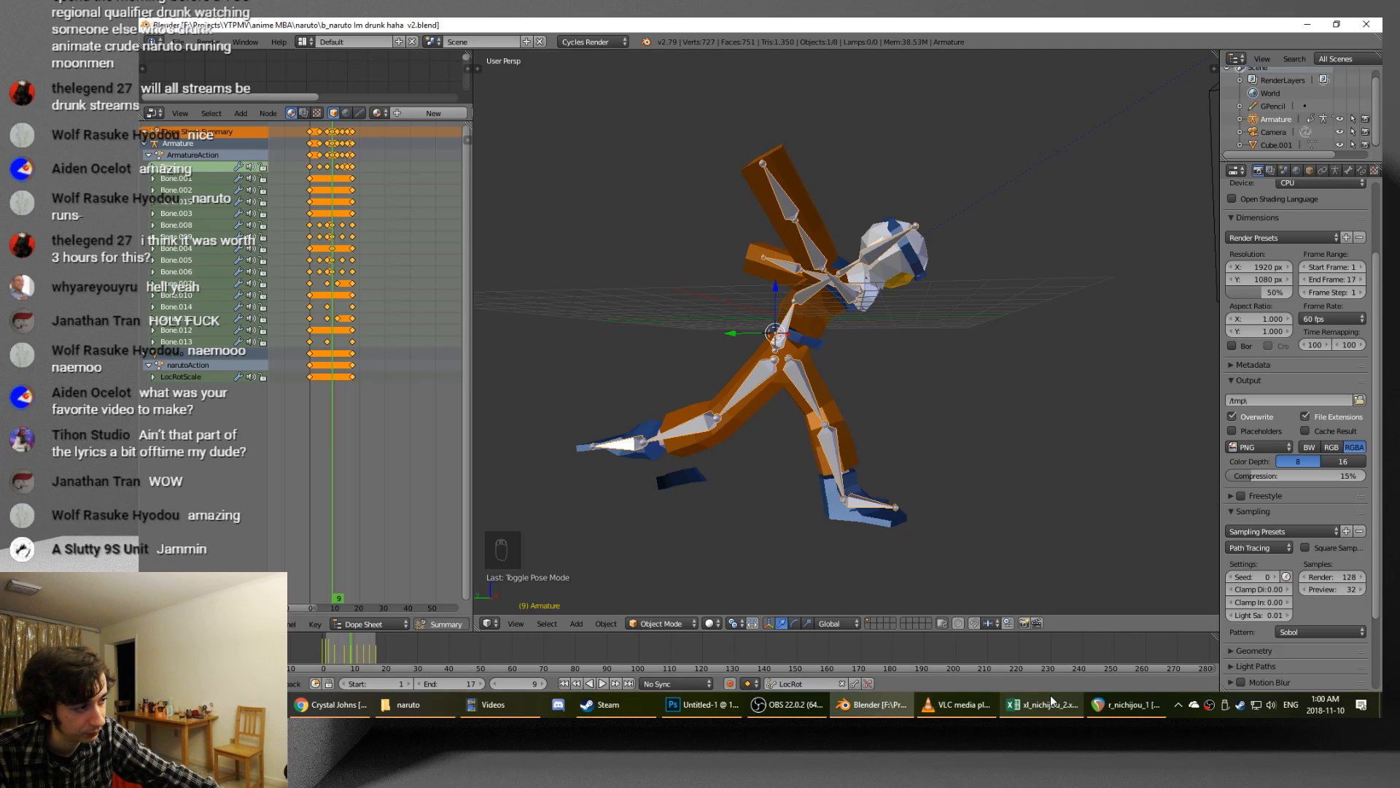
{"action": "mouse_move", "coordinate": [1158, 716]}
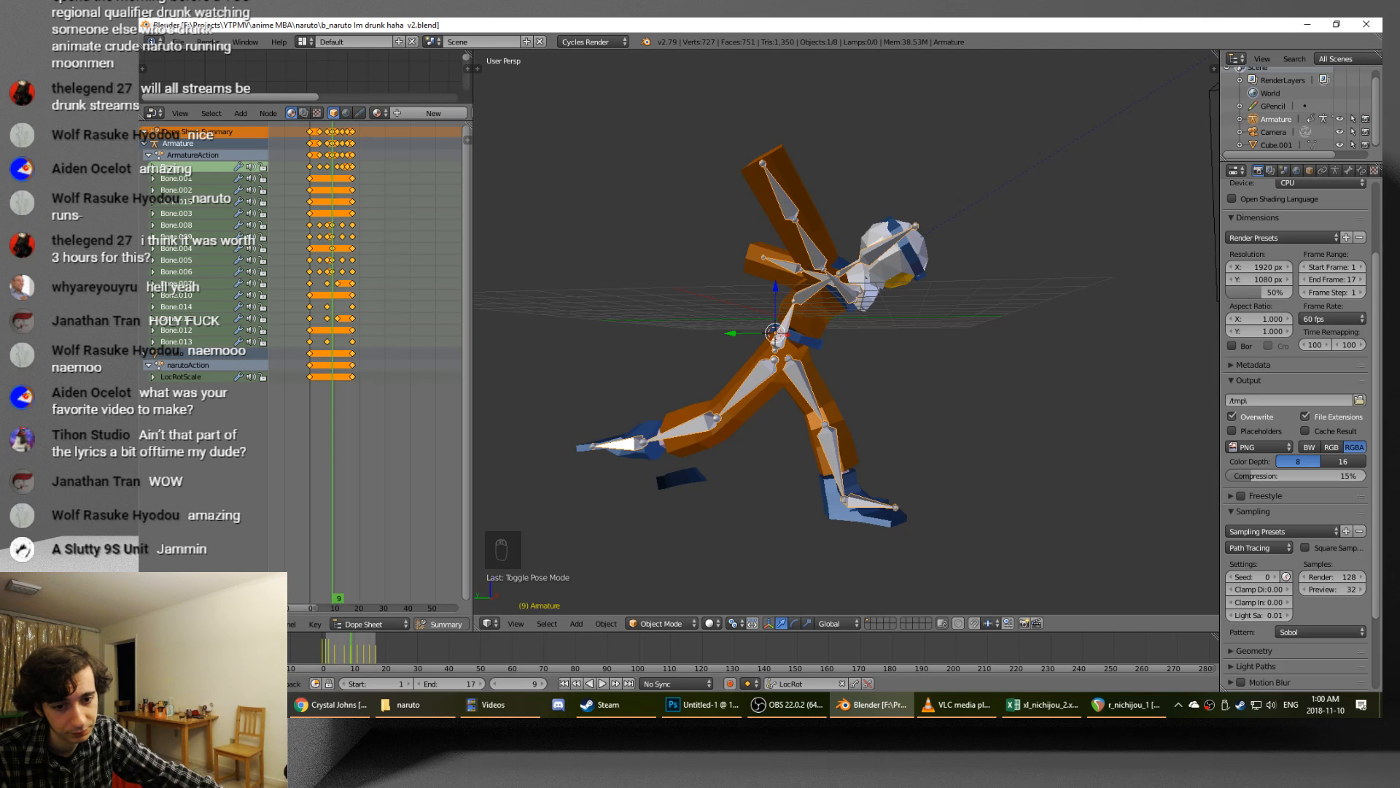
{"action": "key", "text": "alt+Tab"}
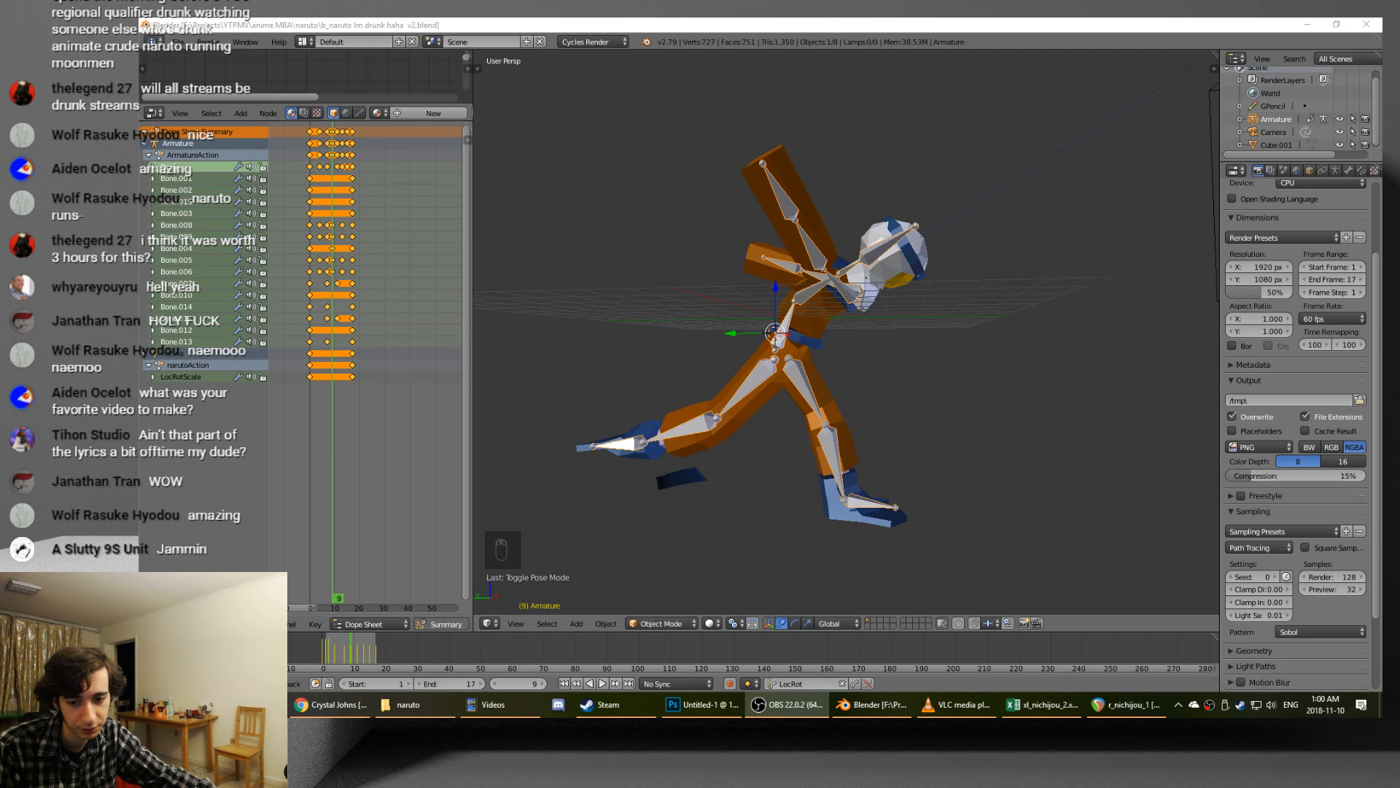
{"action": "key", "text": "alt+Tab"}
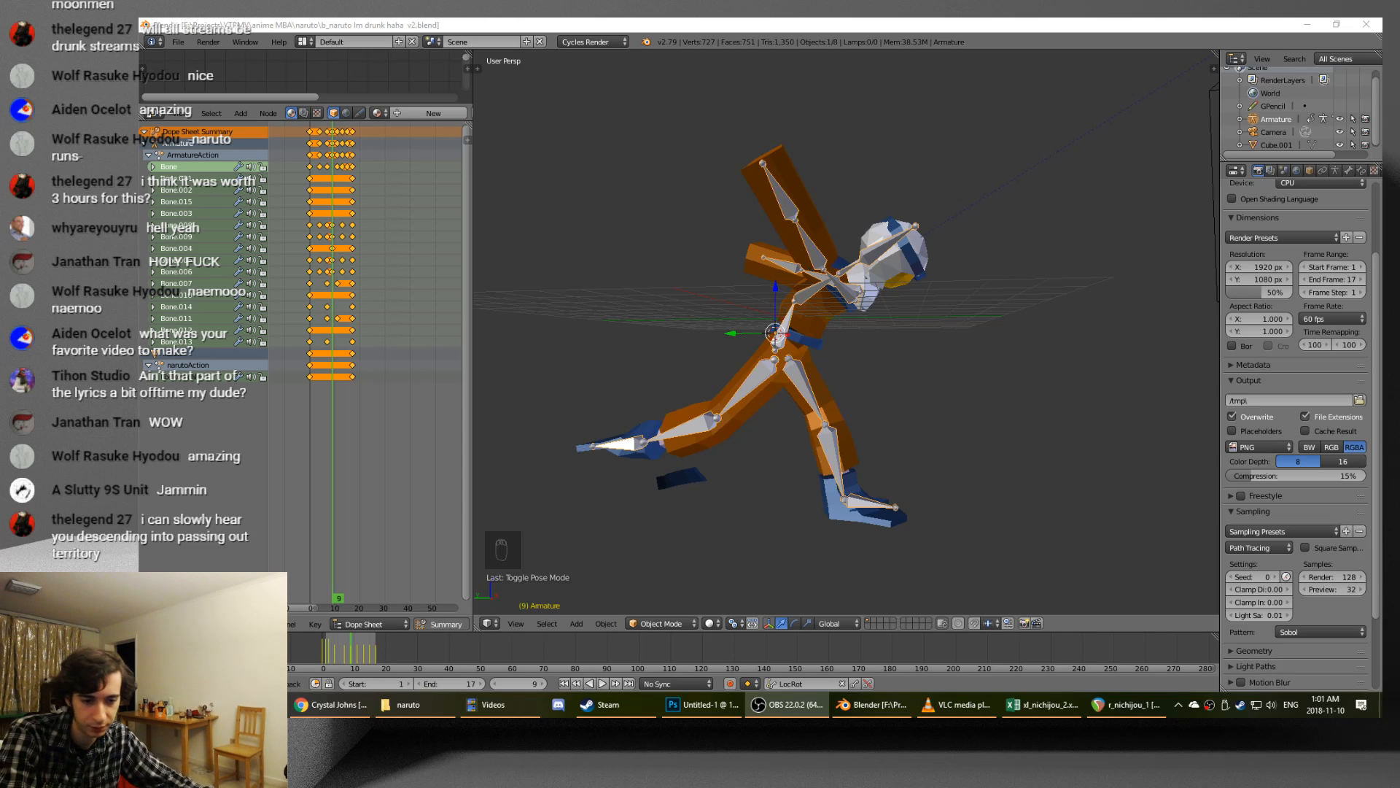
- Switch back to Blender and examine the posed running character from the front and at an angle
{"action": "key", "text": "alt+Tab"}
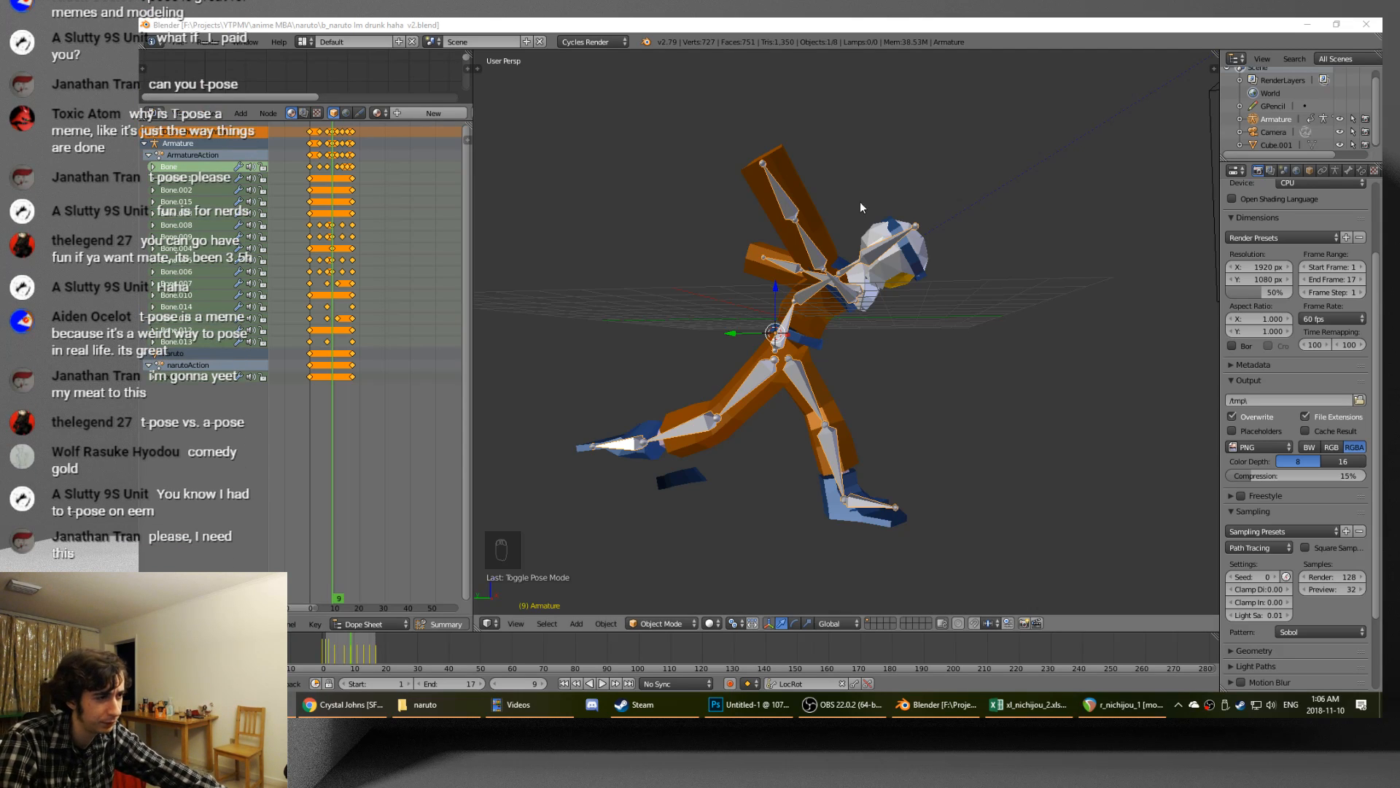
{"action": "middle_click_drag", "start_coordinate": [911, 409], "coordinate": [747, 444]}
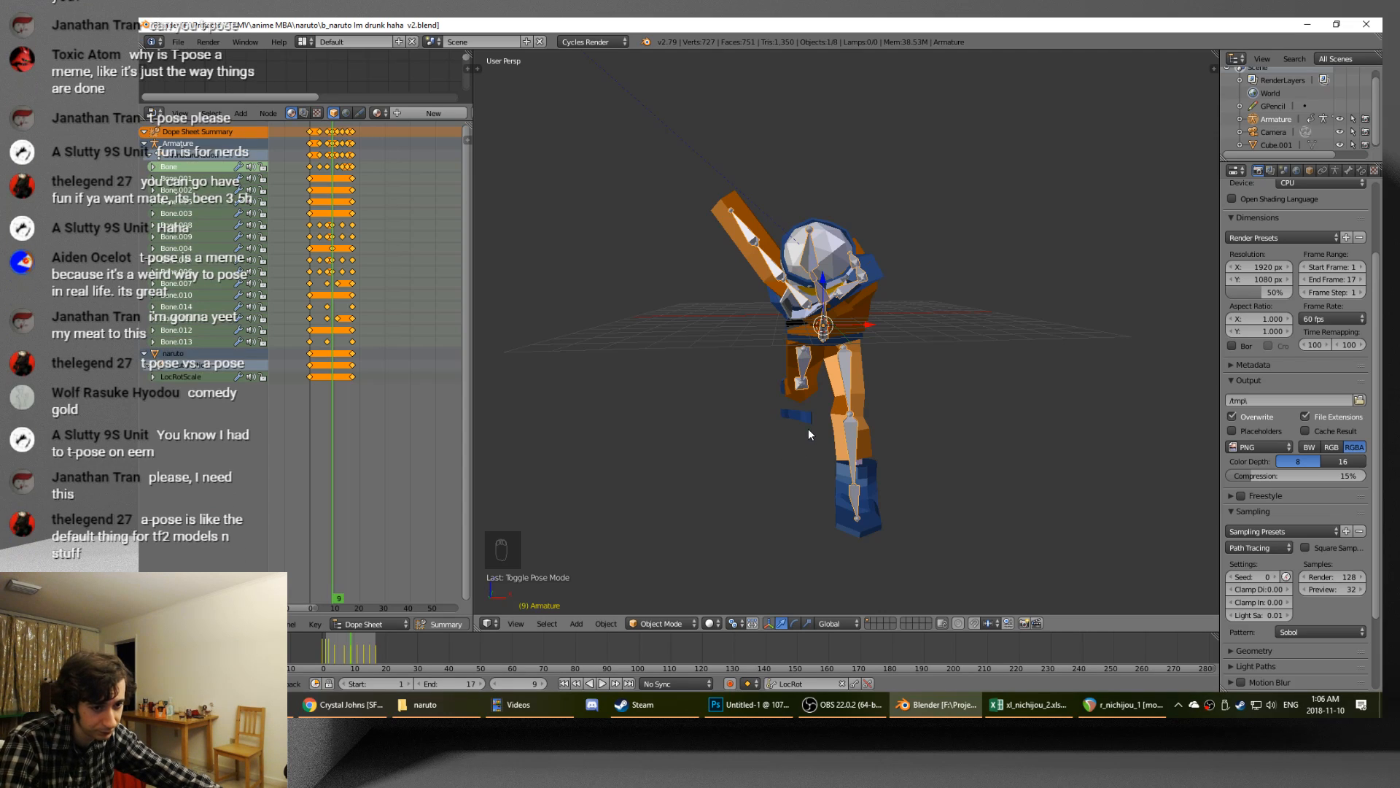
{"action": "middle_click_drag", "start_coordinate": [808, 427], "coordinate": [889, 404]}
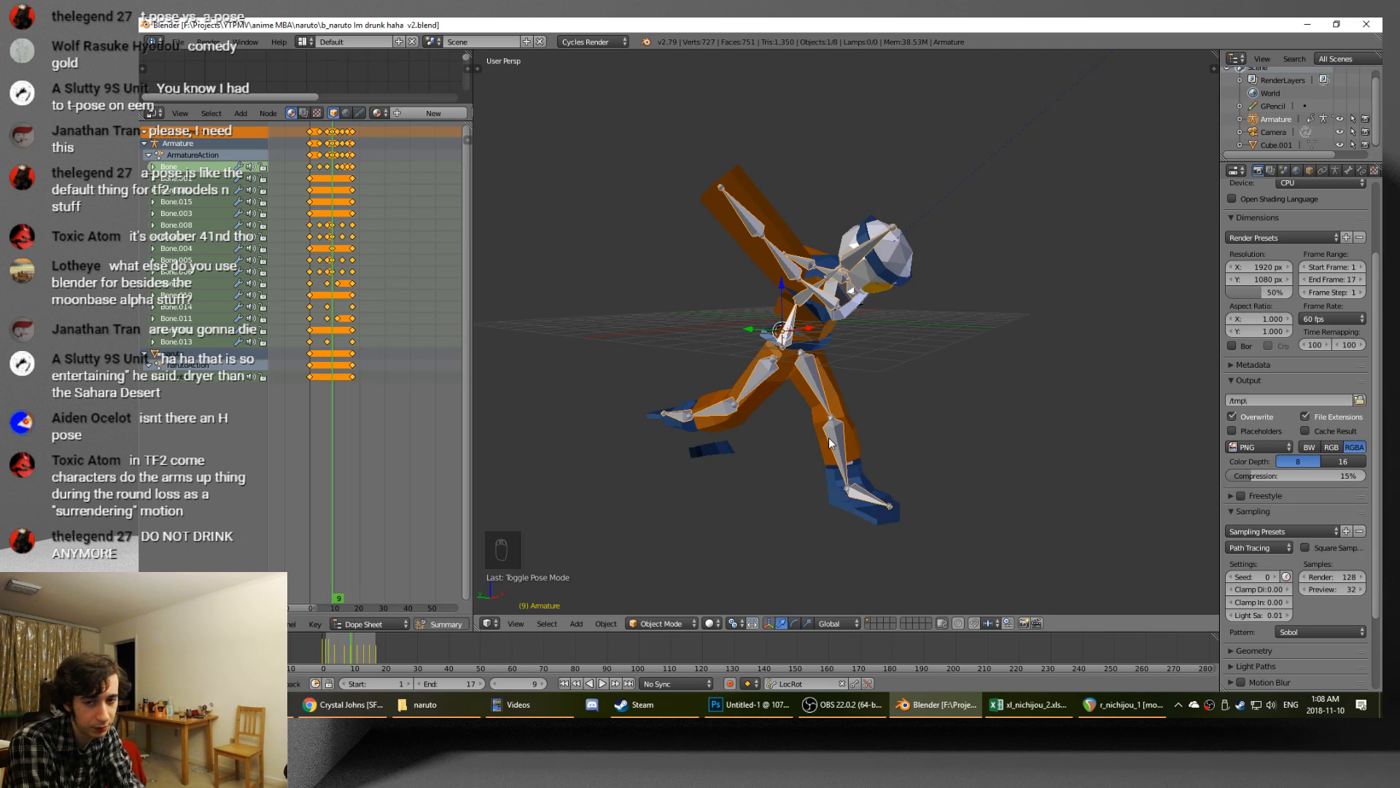
- Play back the run cycle briefly, view the character from behind and above, and save over the blend file
{"action": "key", "text": "alt+a"}
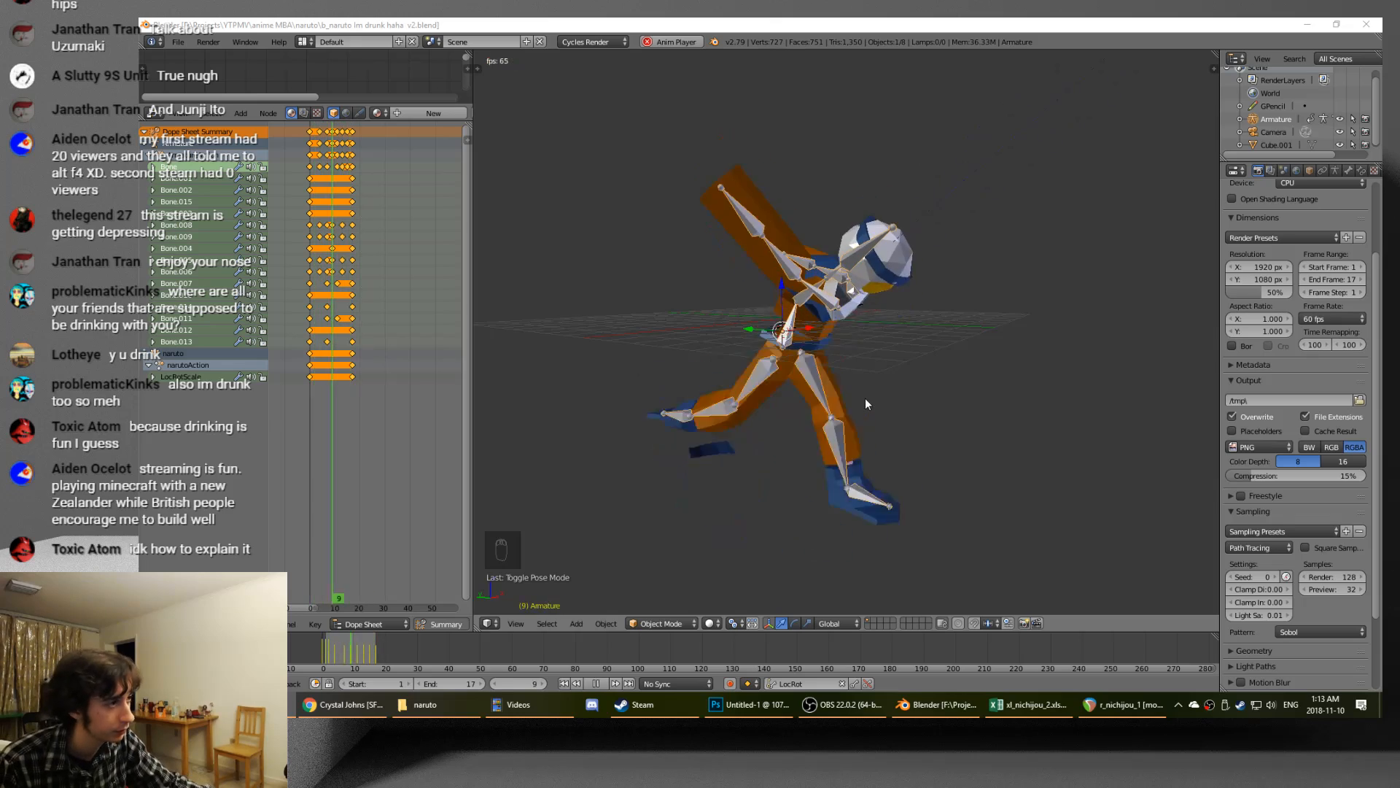
{"action": "key", "text": "alt+a"}
{"action": "middle_click_drag", "start_coordinate": [890, 405], "coordinate": [488, 469]}
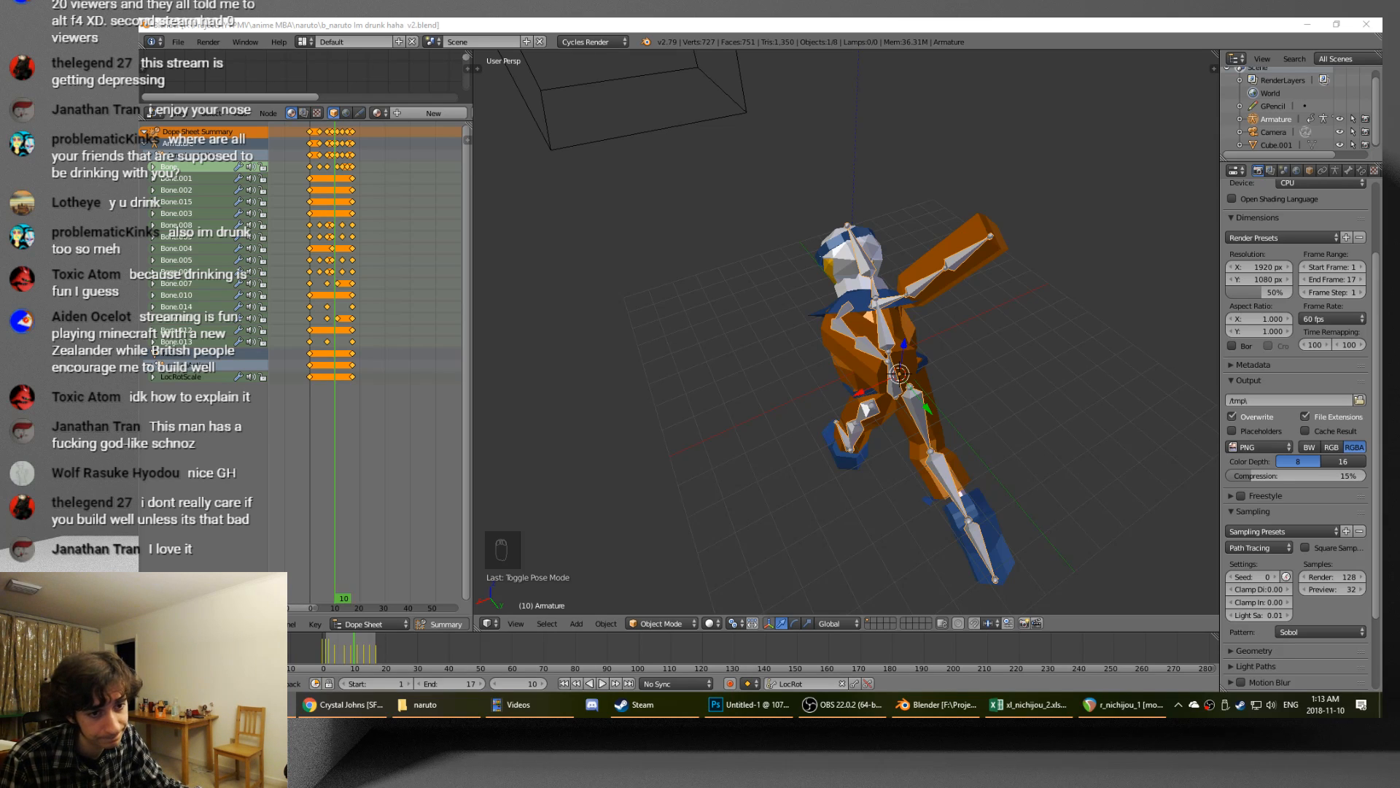
{"action": "left_click", "coordinate": [650, 22]}
{"action": "key", "text": "ctrl+s"}
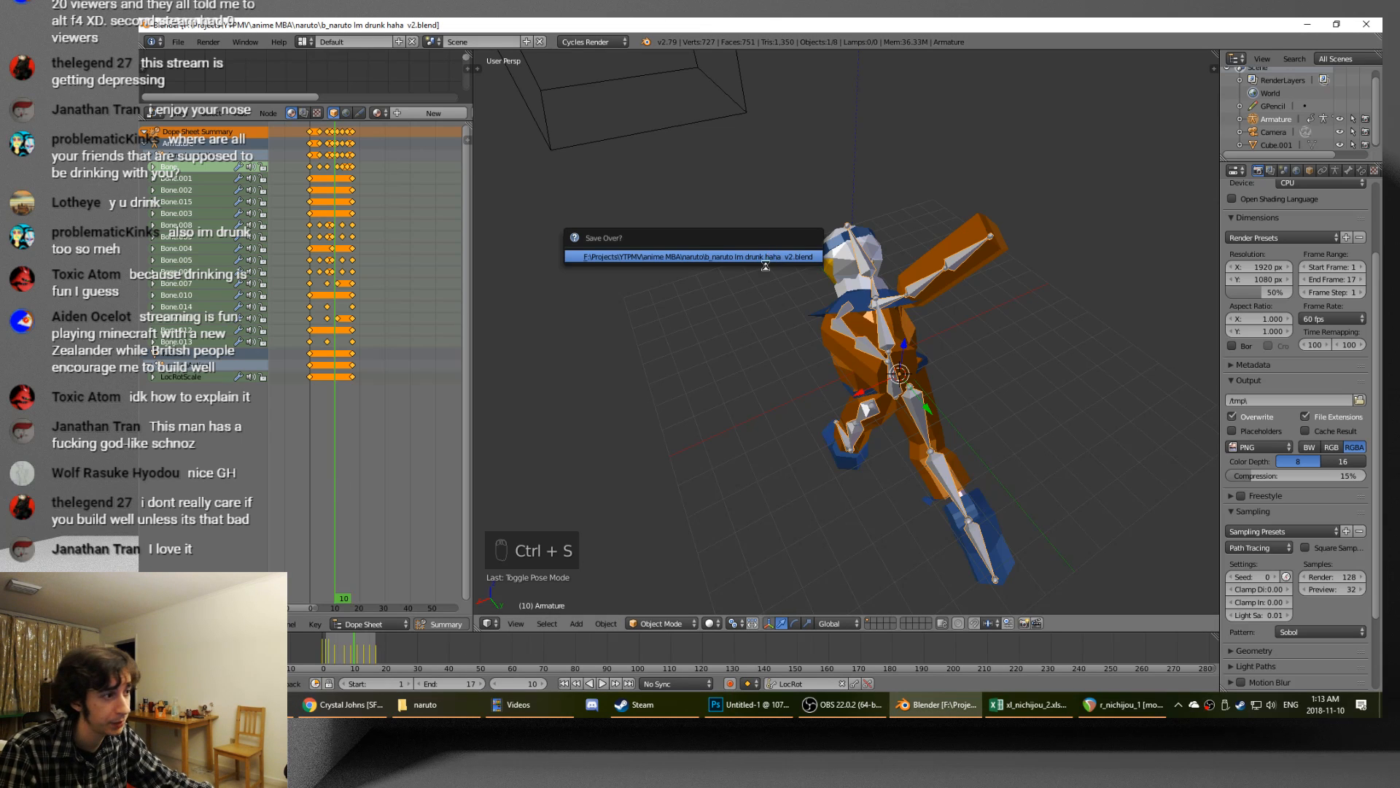
- Launch osu! and open its beatmap selection screen
{"action": "key", "text": "super"}
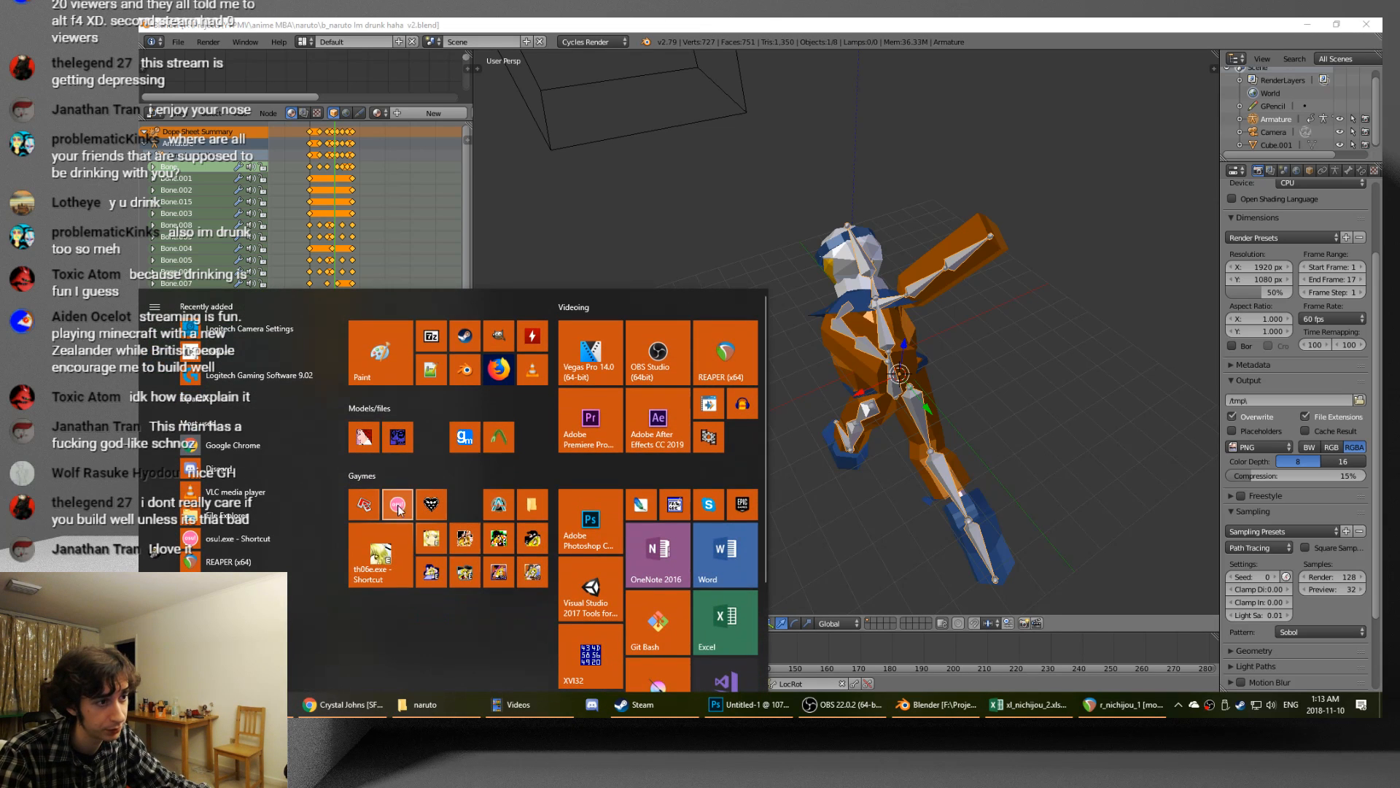
{"action": "left_click", "coordinate": [394, 504]}
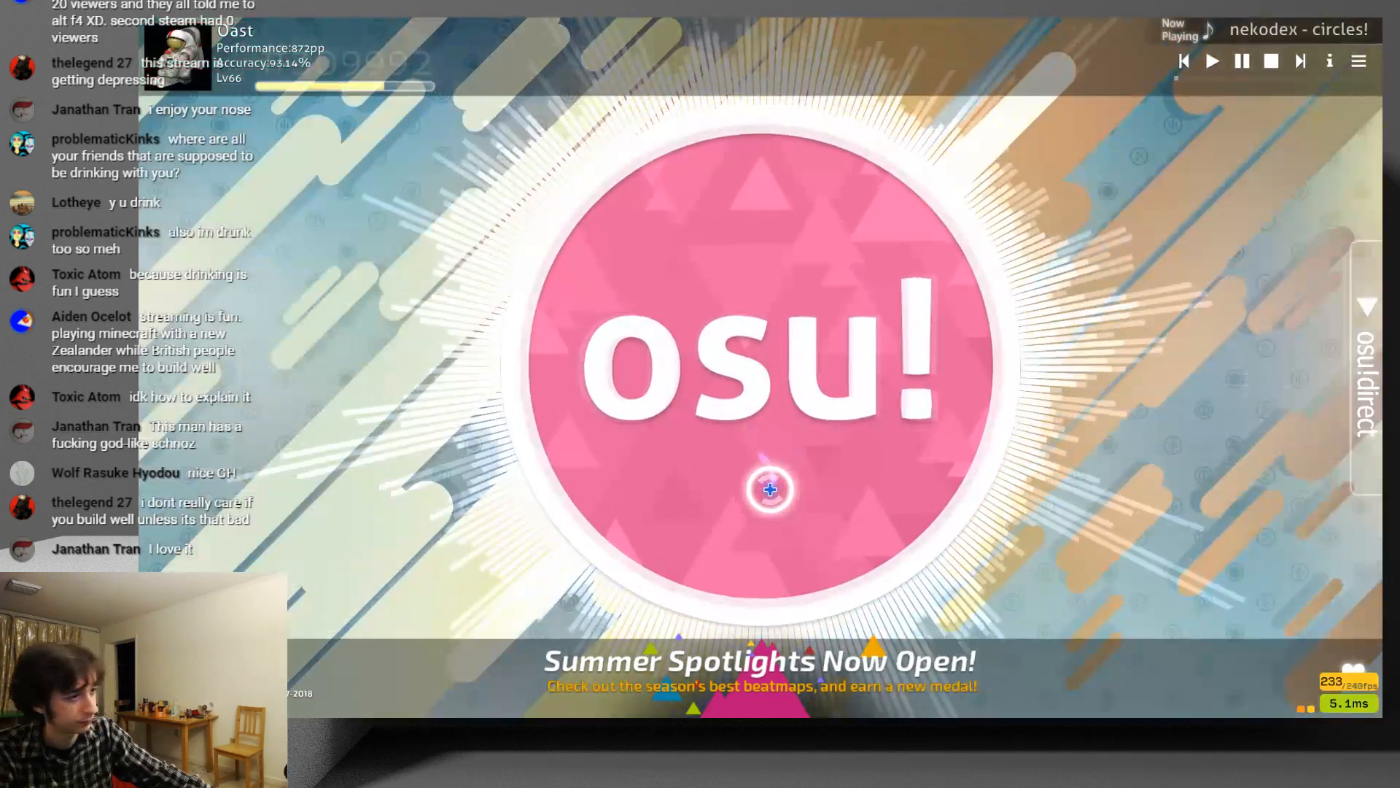
{"action": "left_click", "coordinate": [771, 490]}
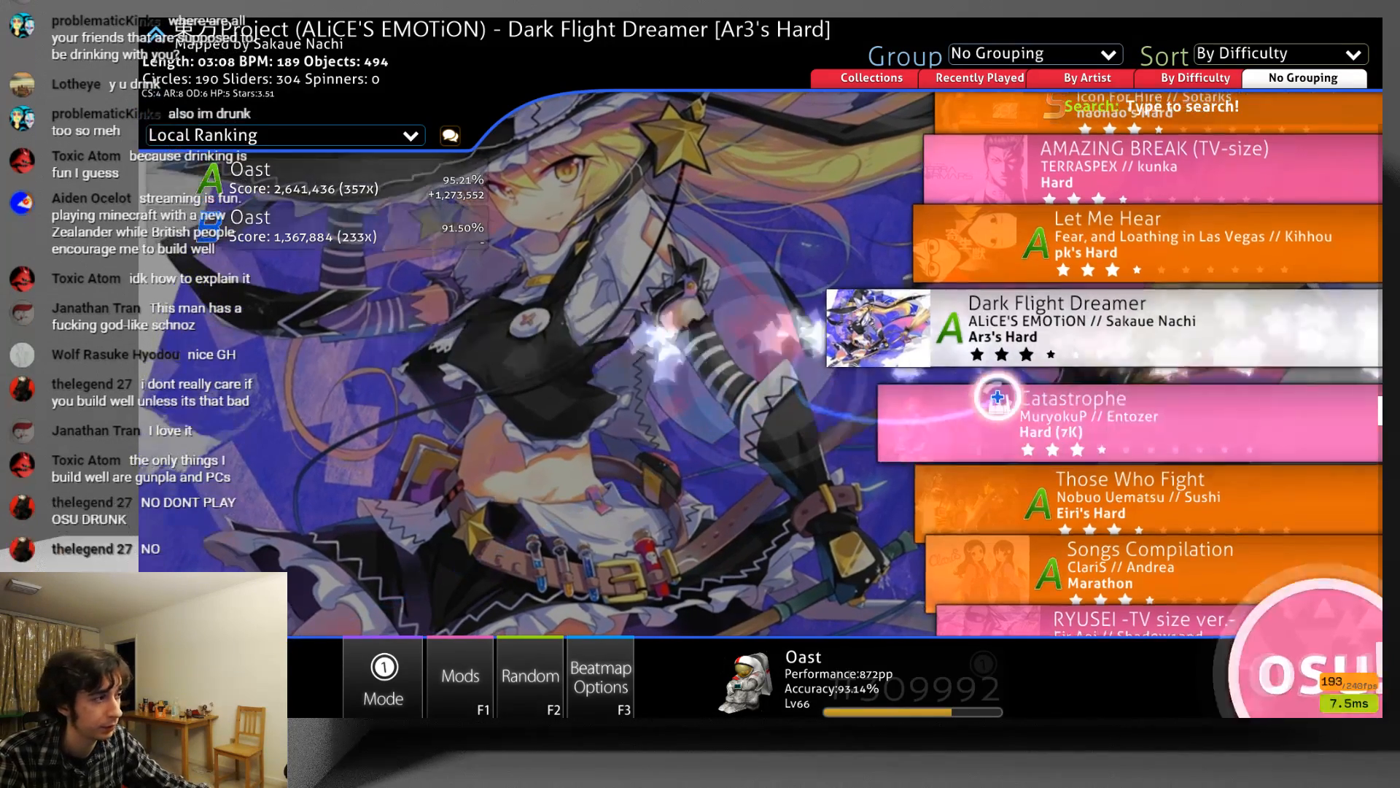
- Group the beatmaps by Collections and open the collection The Limit
{"action": "scroll", "coordinate": [1111, 330], "scroll_direction": "up", "scroll_amount": 5}
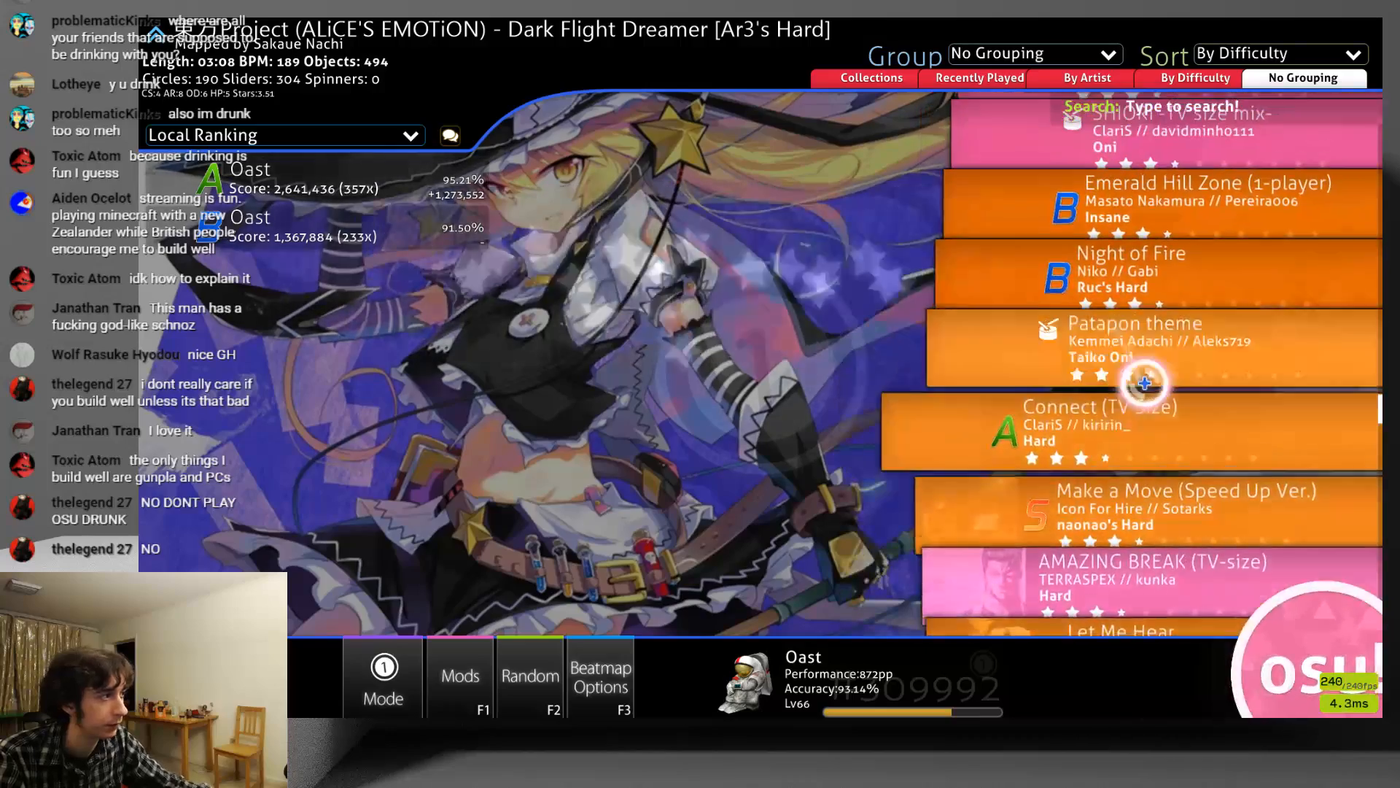
{"action": "left_click", "coordinate": [871, 77]}
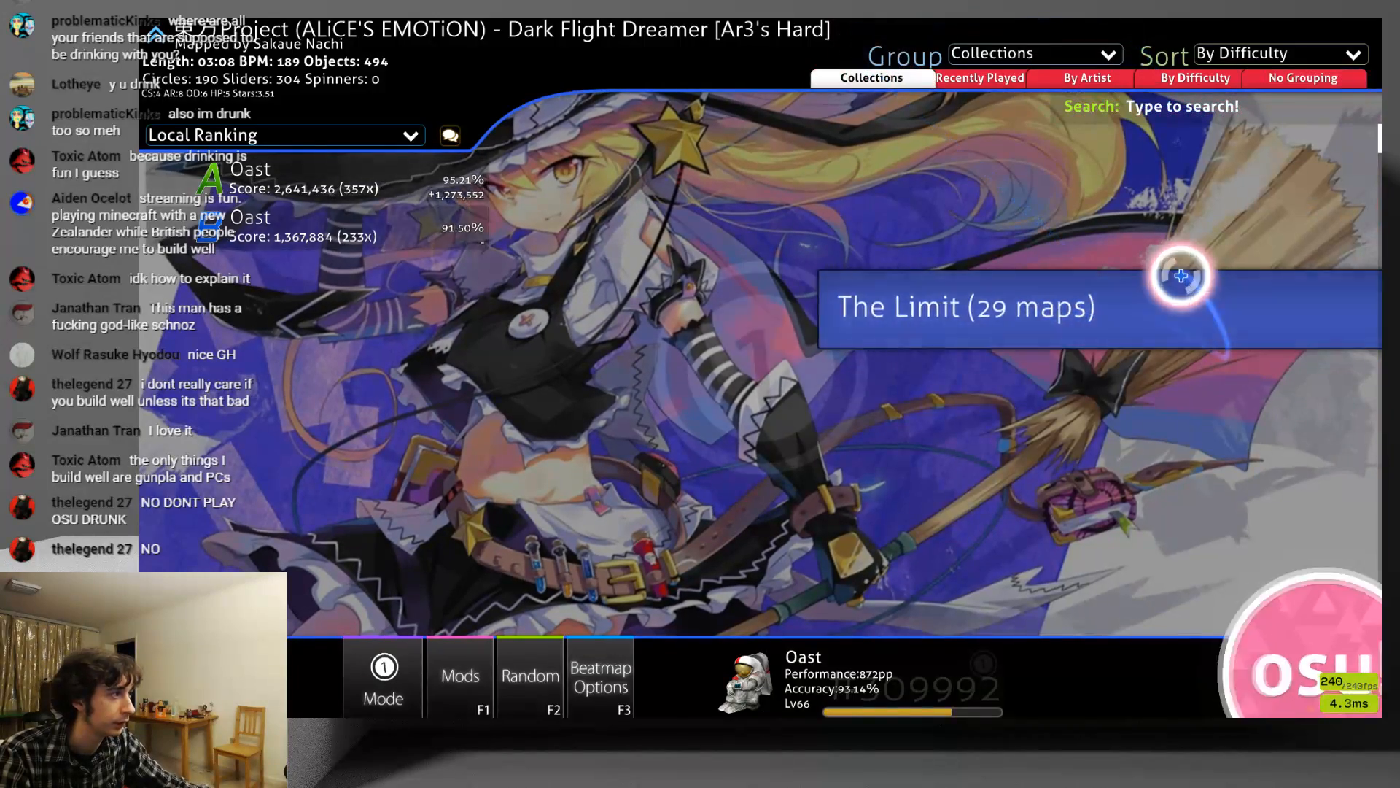
{"action": "left_click", "coordinate": [1191, 310]}
{"action": "left_click", "coordinate": [1174, 322]}
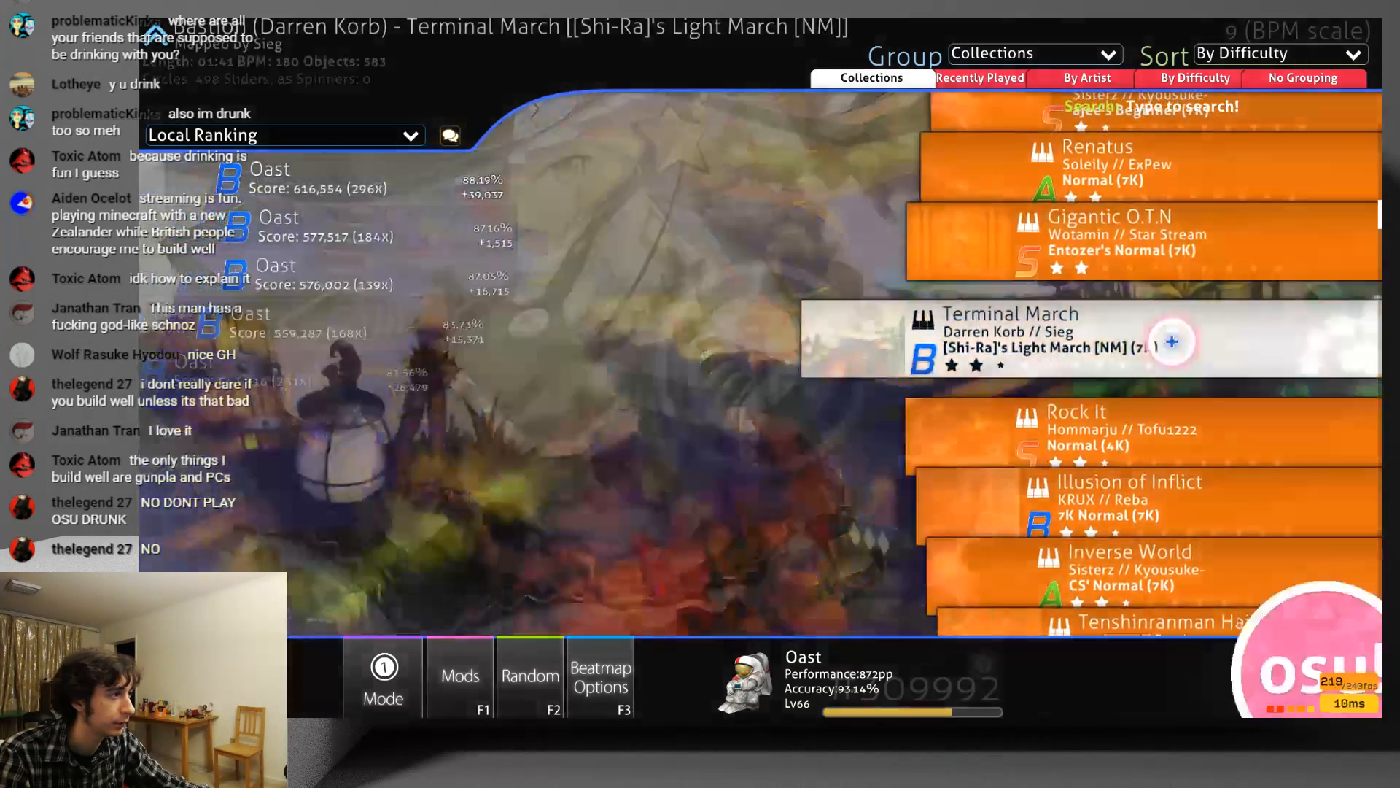
- Preview Rock It and Inverse World in the collection, and start the beatmap Tenshinranman Haikara Hime, difficulty NM (4K)
{"action": "left_click", "coordinate": [1181, 401]}
{"action": "left_click", "coordinate": [1178, 406]}
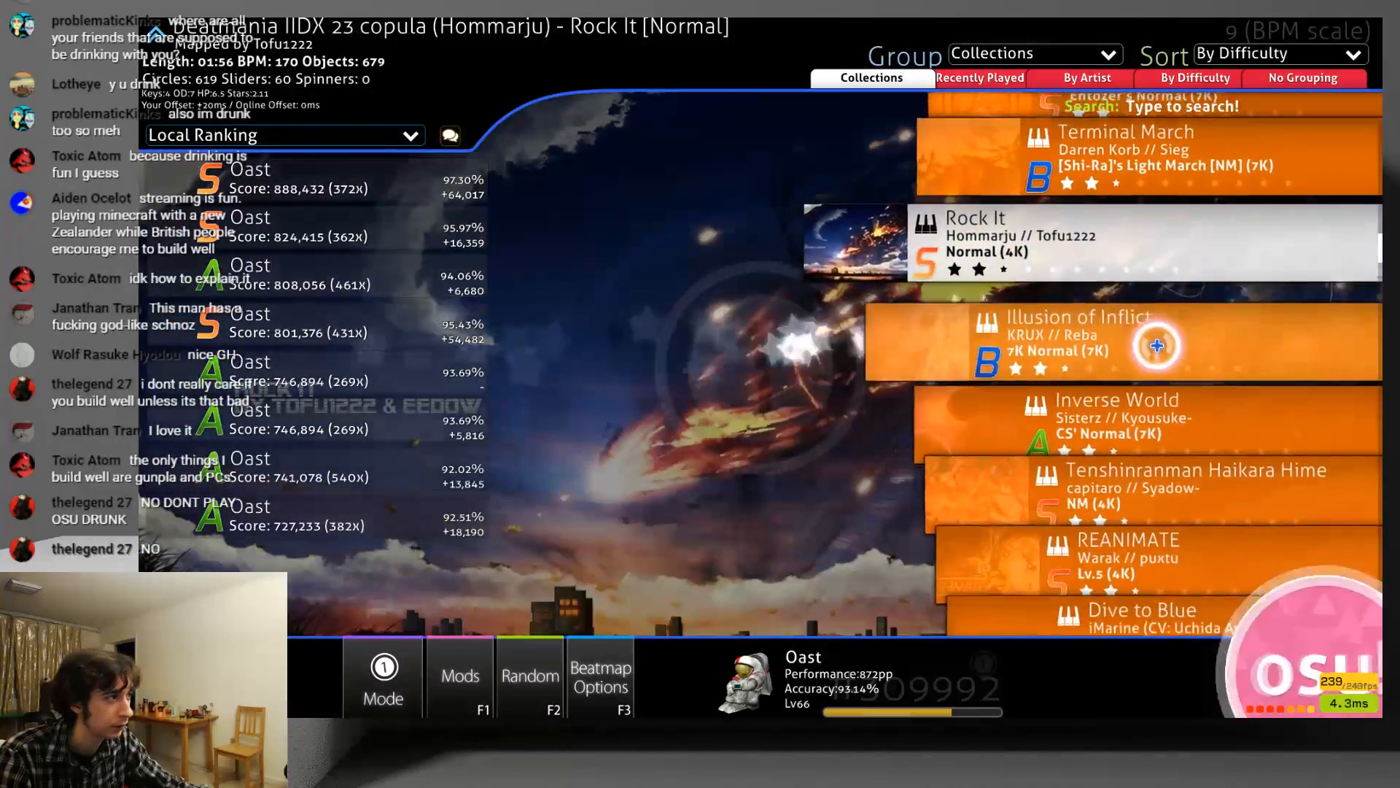
{"action": "scroll", "coordinate": [1161, 343], "scroll_direction": "down", "scroll_amount": 1}
{"action": "left_click", "coordinate": [1161, 342]}
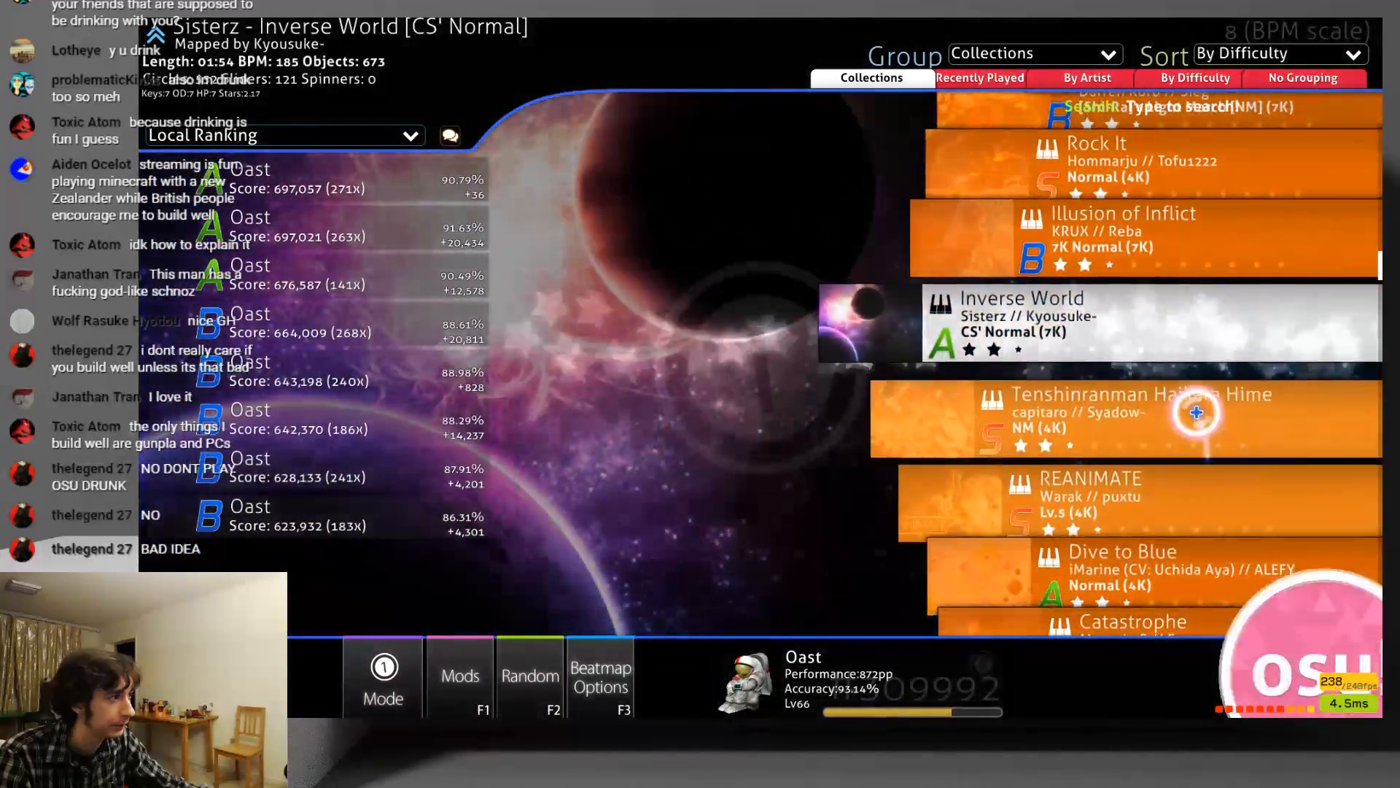
{"action": "left_click", "coordinate": [1195, 411]}
{"action": "left_click", "coordinate": [1127, 363]}
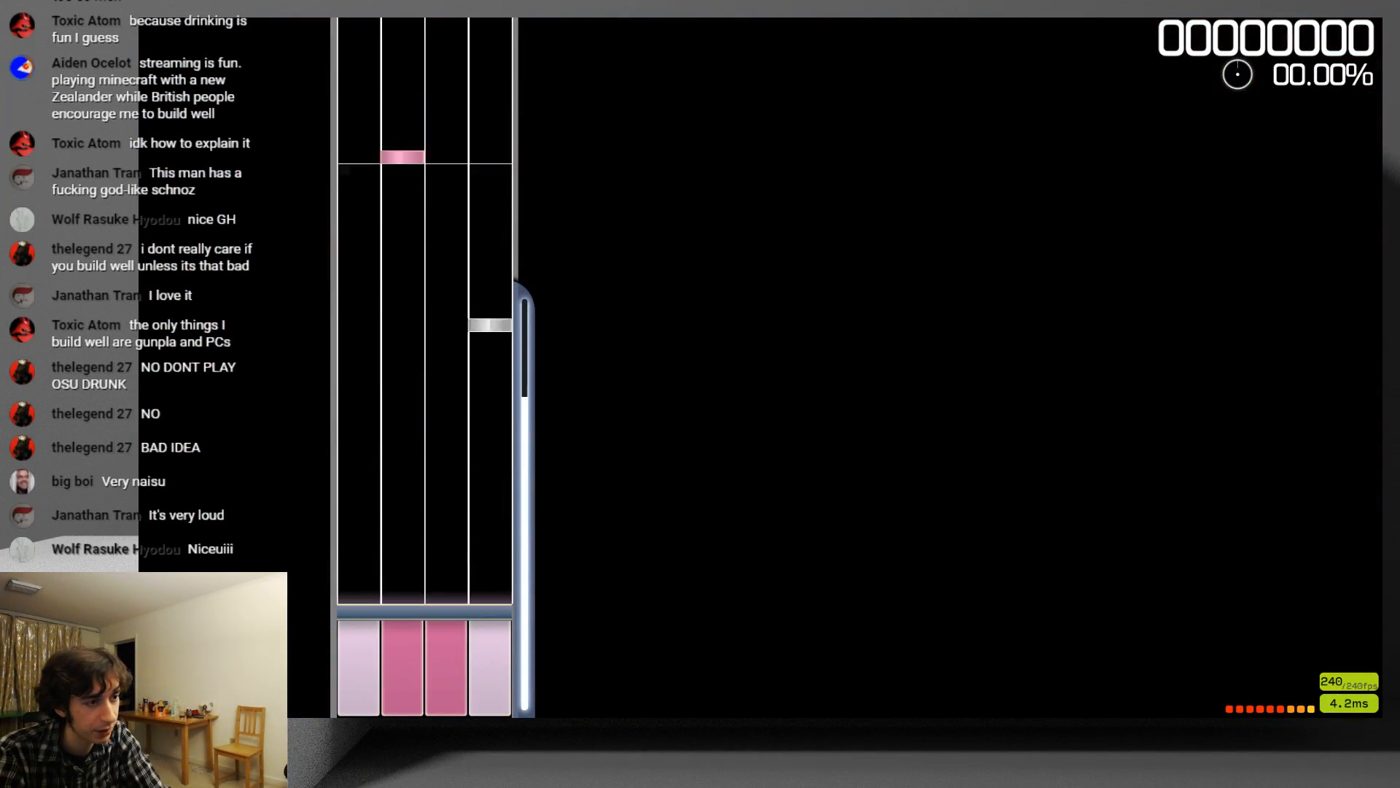
- Restart the four-lane beatmap and play it, hitting each falling note as it reaches the judgement line
{"action": "key", "text": "grave"}
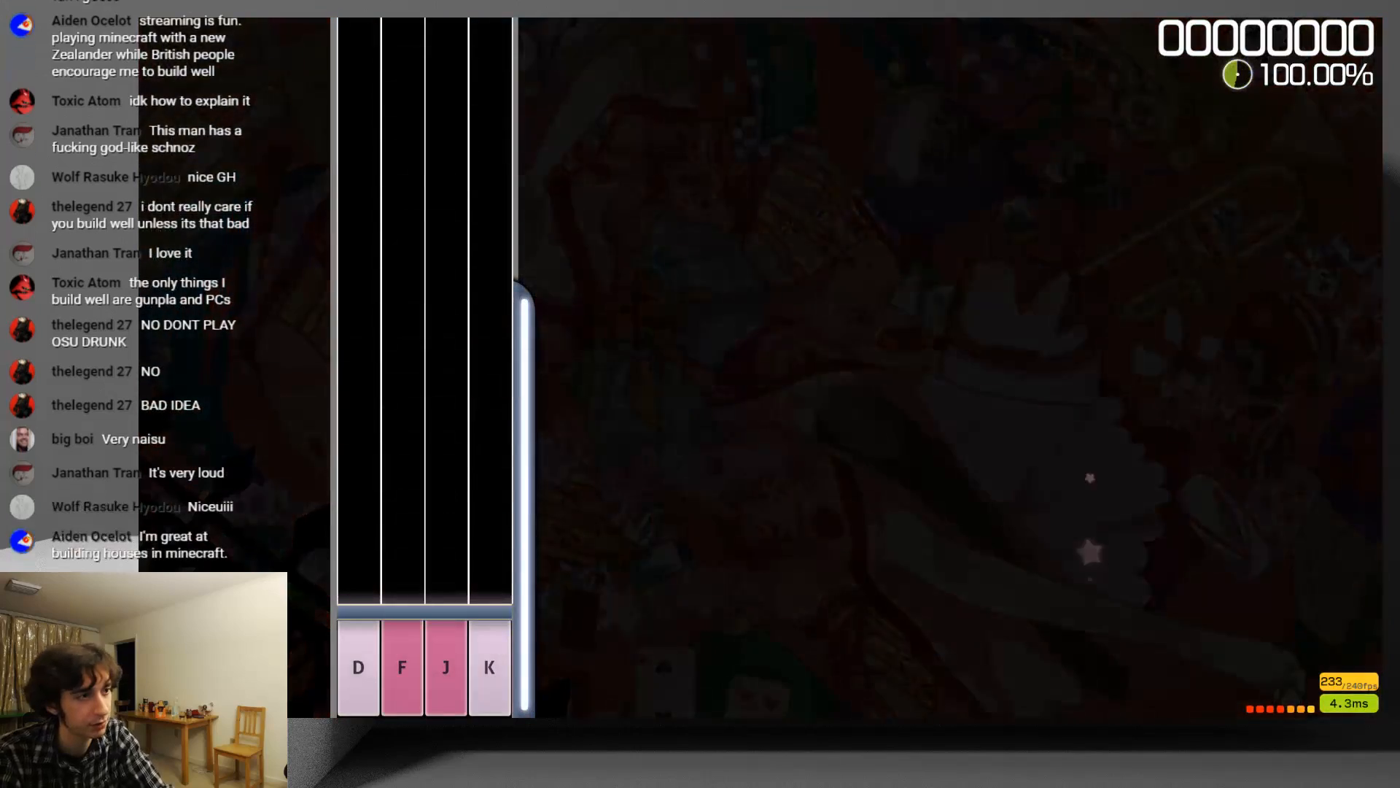
{"action": "key", "text": "k"}
{"action": "key", "text": "f"}
{"action": "key", "text": "j"}
{"action": "key", "text": "d"}
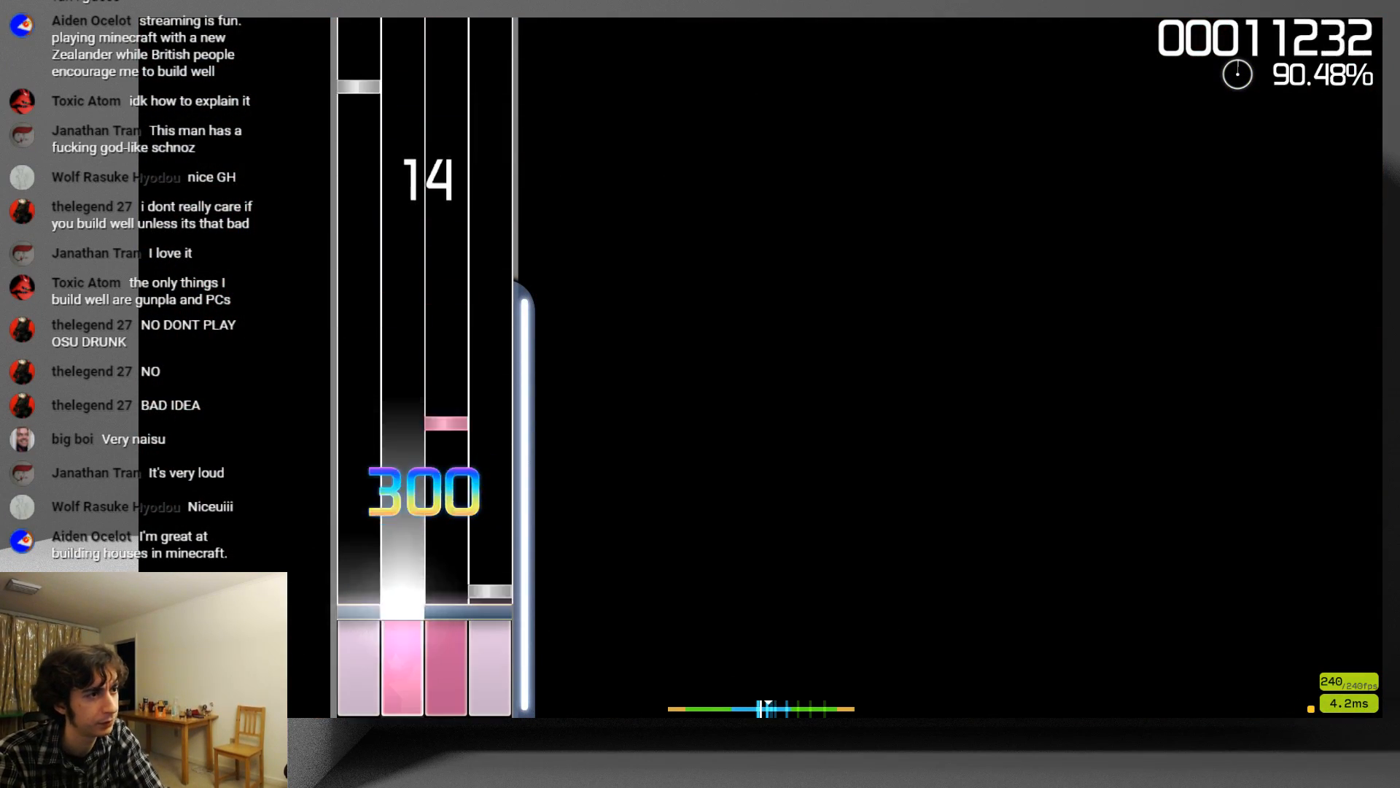
{"action": "key", "text": "k"}
{"action": "key", "text": "j"}
{"action": "key", "text": "d"}
{"action": "key", "text": "f"}
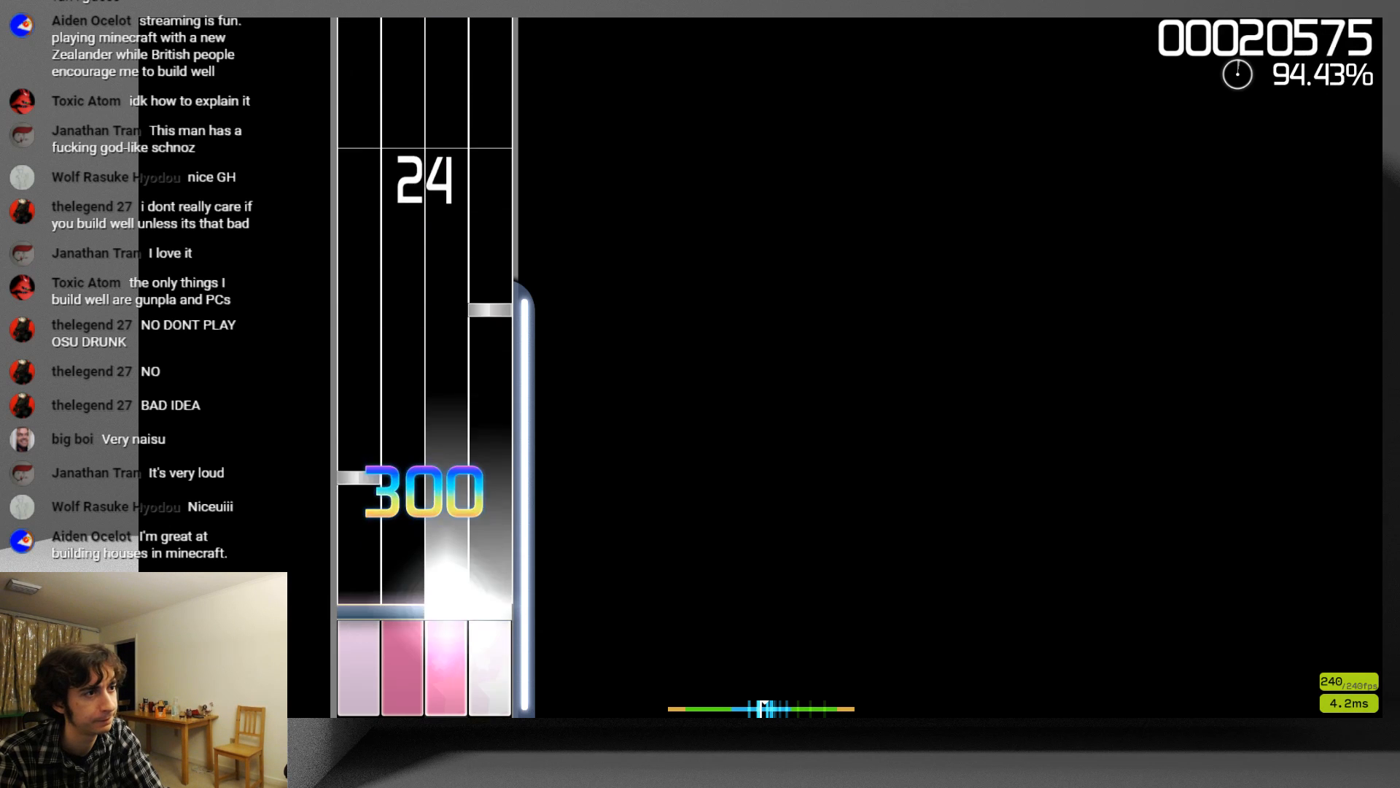
{"action": "key", "text": "d"}
{"action": "key", "text": "k"}
{"action": "key", "text": "j"}
{"action": "key", "text": "d"}
{"action": "key", "text": "k"}
{"action": "key", "text": "f"}
{"action": "key", "text": "j"}
{"action": "key", "text": "k"}
{"action": "key", "text": "f"}
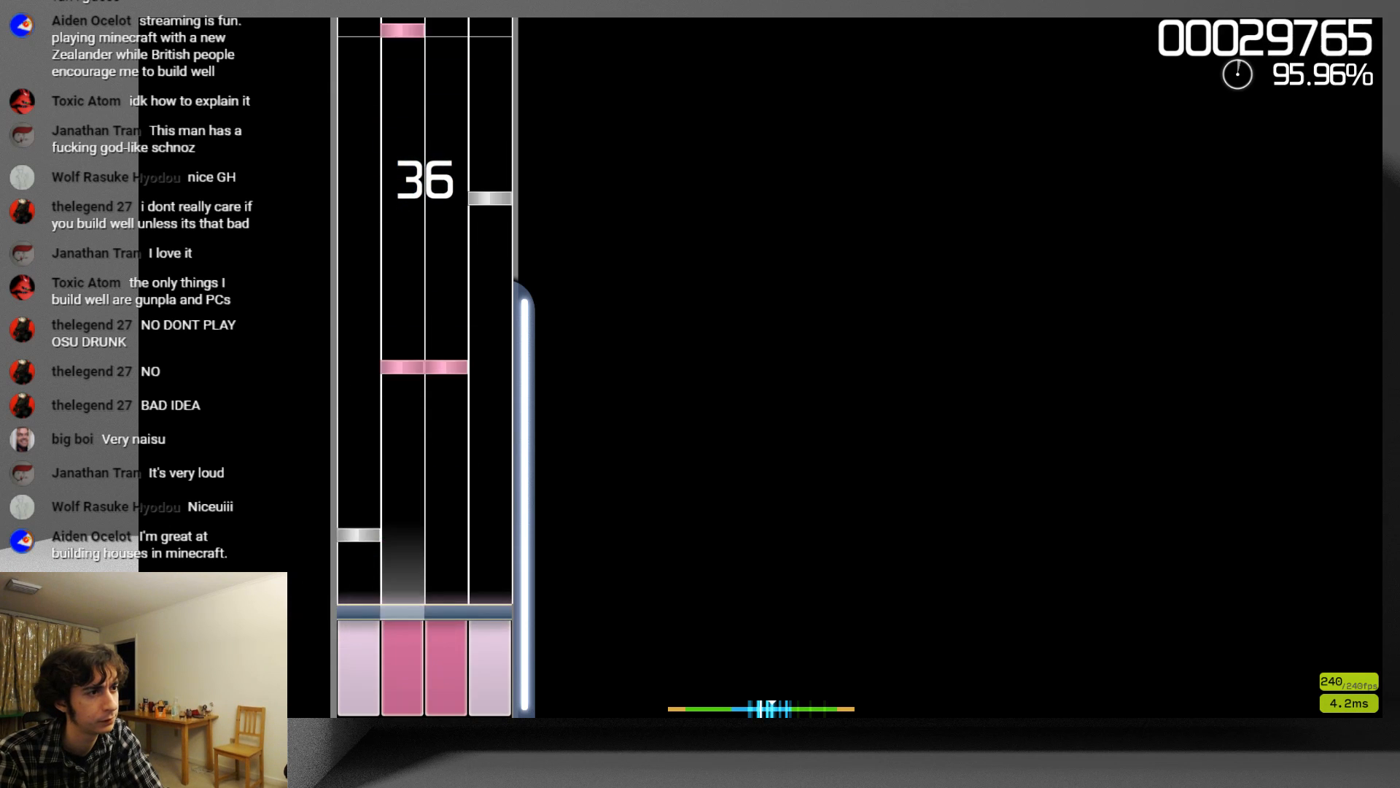
{"action": "key", "text": "d"}
{"action": "key", "text": "f"}
{"action": "key", "text": "j"}
{"action": "key", "text": "k"}
{"action": "key", "text": "f"}
{"action": "key", "text": "j"}
{"action": "key", "text": "d"}
{"action": "key", "text": "k"}
{"action": "key", "text": "f"}
{"action": "key", "text": "j"}
{"action": "key", "text": "d"}
{"action": "key", "text": "f"}
{"action": "key", "text": "k"}
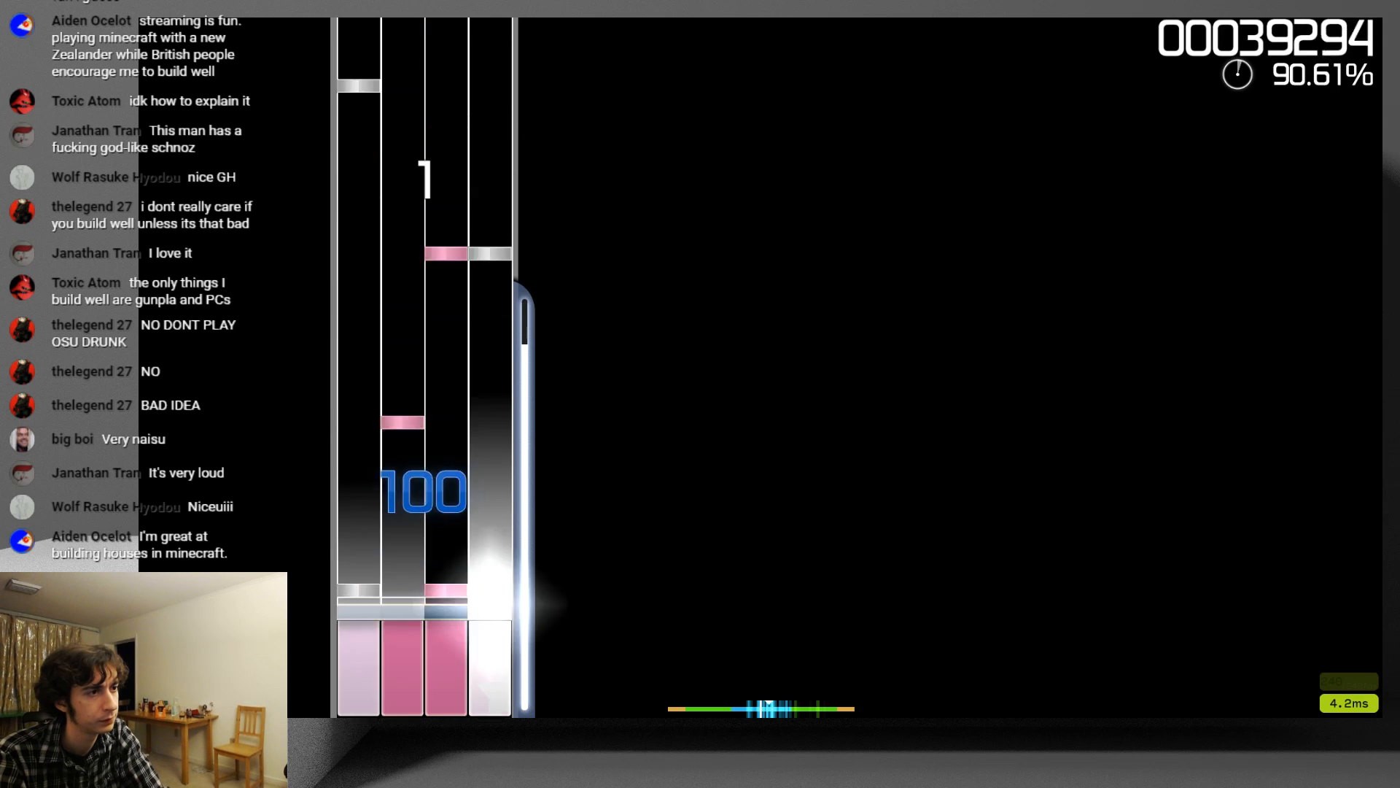
{"action": "key", "text": "d"}
{"action": "key", "text": "k"}
{"action": "key", "text": "d"}
{"action": "key", "text": "j"}
{"action": "key", "text": "f"}
{"action": "key", "text": "k"}
{"action": "key", "text": "f"}
{"action": "key", "text": "j"}
{"action": "key", "text": "d"}
{"action": "key", "text": "f"}
{"action": "key", "text": "k"}
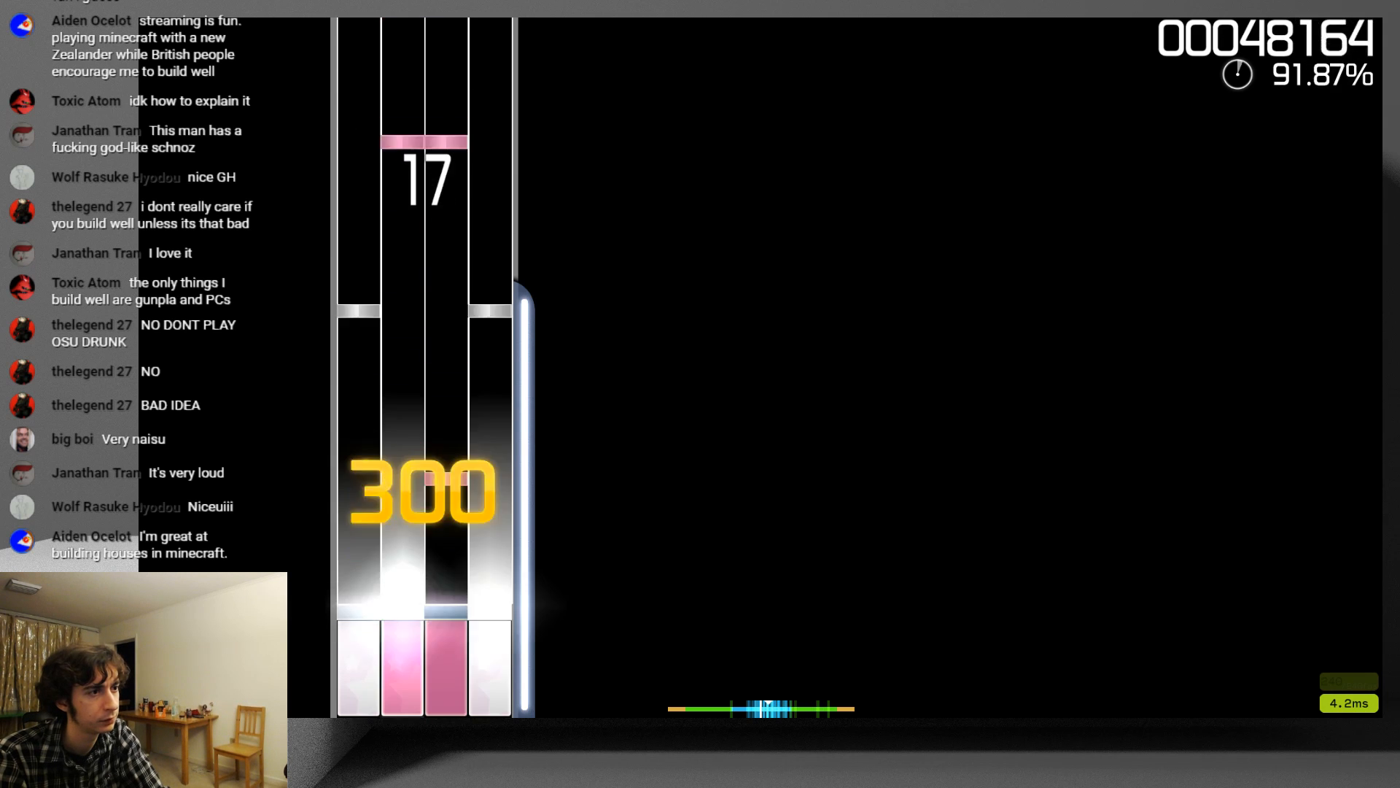
{"action": "key", "text": "j"}
{"action": "key", "text": "d"}
{"action": "key", "text": "k"}
{"action": "key", "text": "f"}
{"action": "key", "text": "d"}
{"action": "key", "text": "f"}
{"action": "key", "text": "k"}
{"action": "key", "text": "f"}
{"action": "key", "text": "j"}
{"action": "key", "text": "k"}
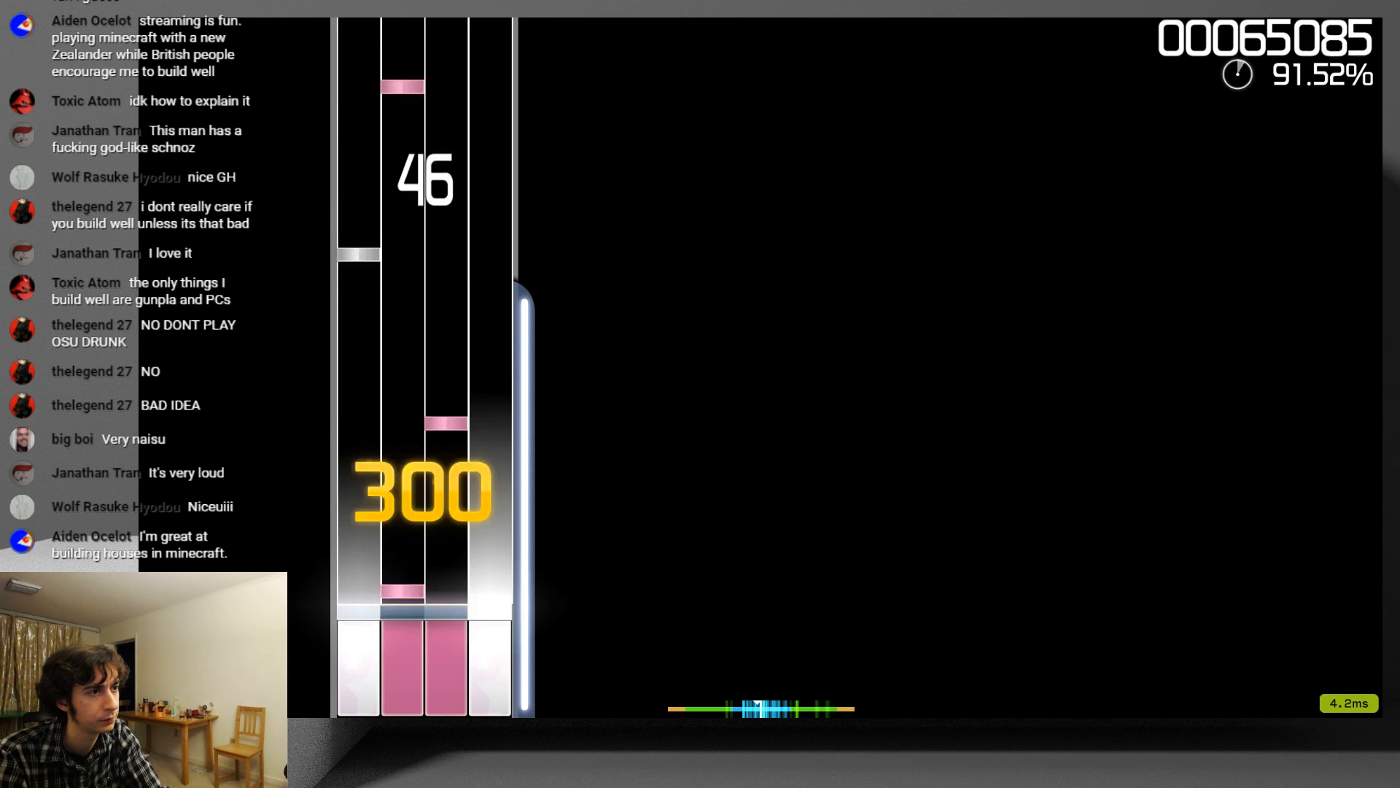
{"action": "key", "text": "f"}
{"action": "key", "text": "j"}
{"action": "key", "text": "k"}
{"action": "key", "text": "d"}
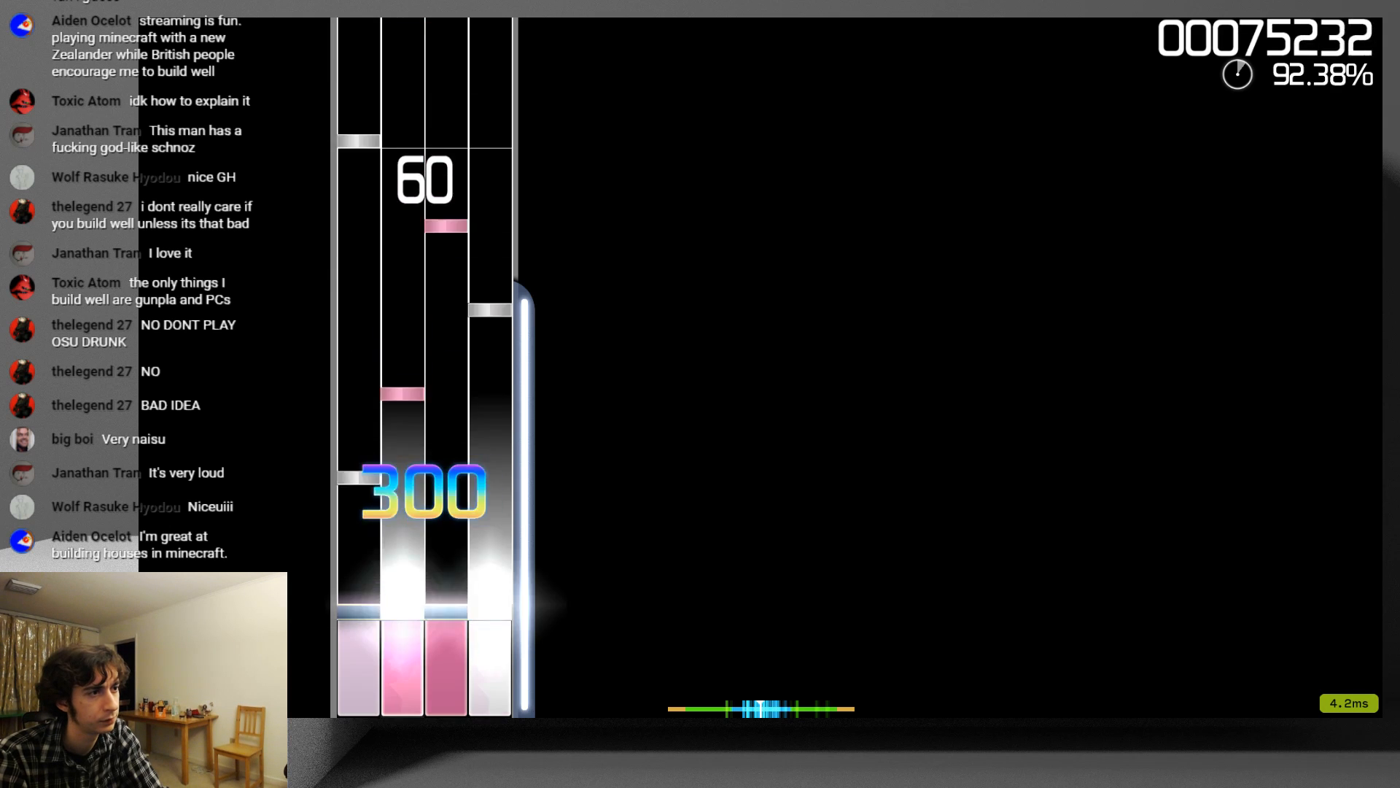
{"action": "key", "text": "d"}
{"action": "key", "text": "f"}
{"action": "key", "text": "j"}
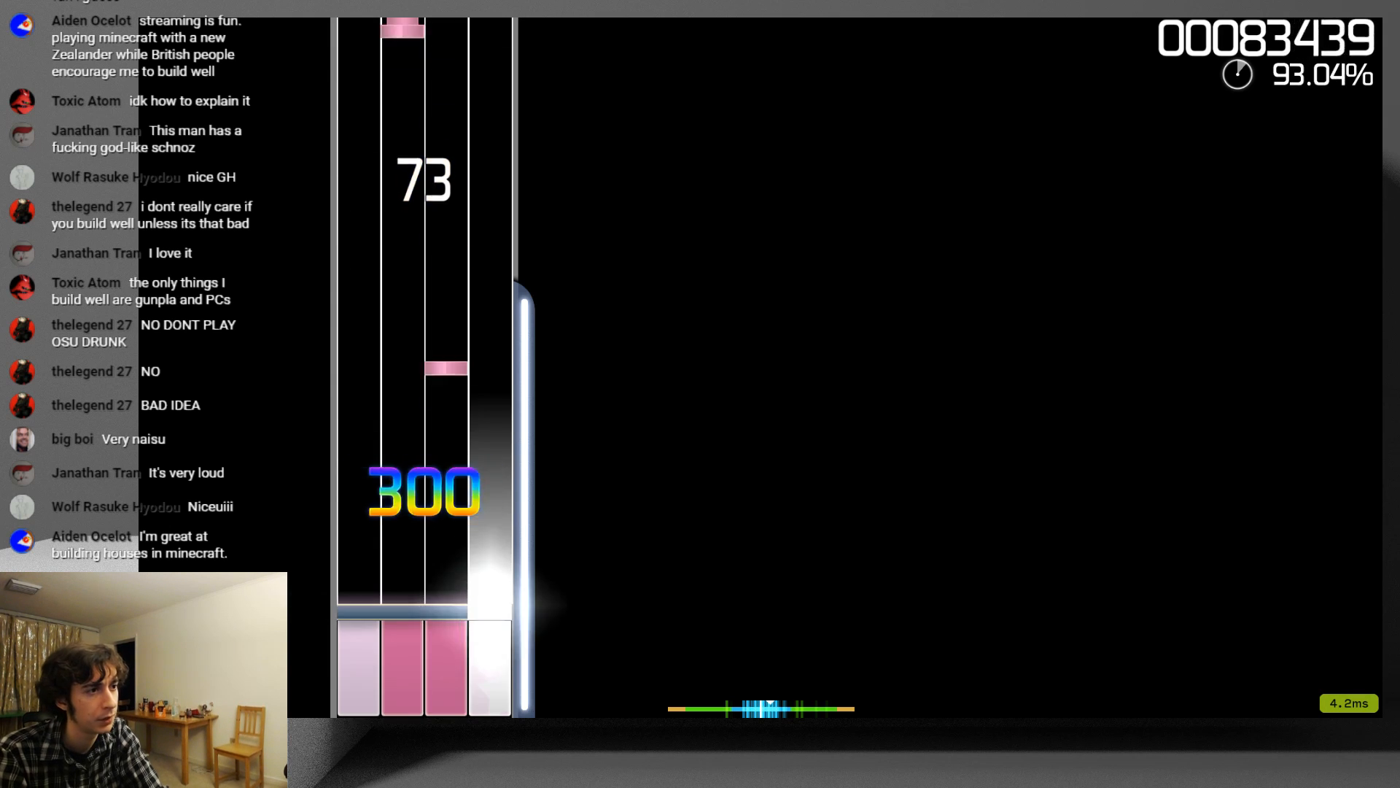
{"action": "key", "text": "j"}
{"action": "key", "text": "f"}
{"action": "key", "text": "j"}
{"action": "key", "text": "k"}
{"action": "key", "text": "j"}
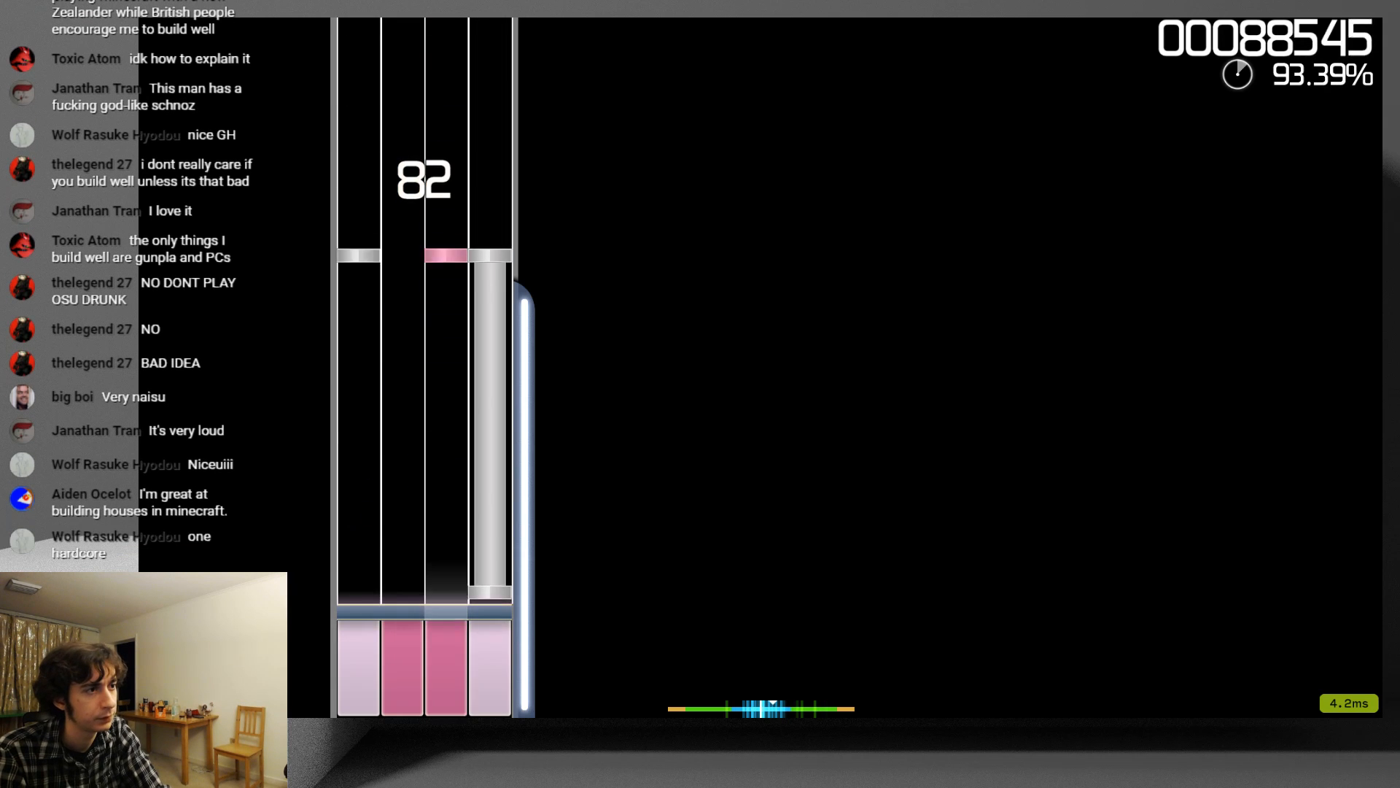
{"action": "key", "text": "k"}
{"action": "key", "text": "d"}
{"action": "key", "text": "j"}
{"action": "key", "text": "k"}
{"action": "key", "text": "f"}
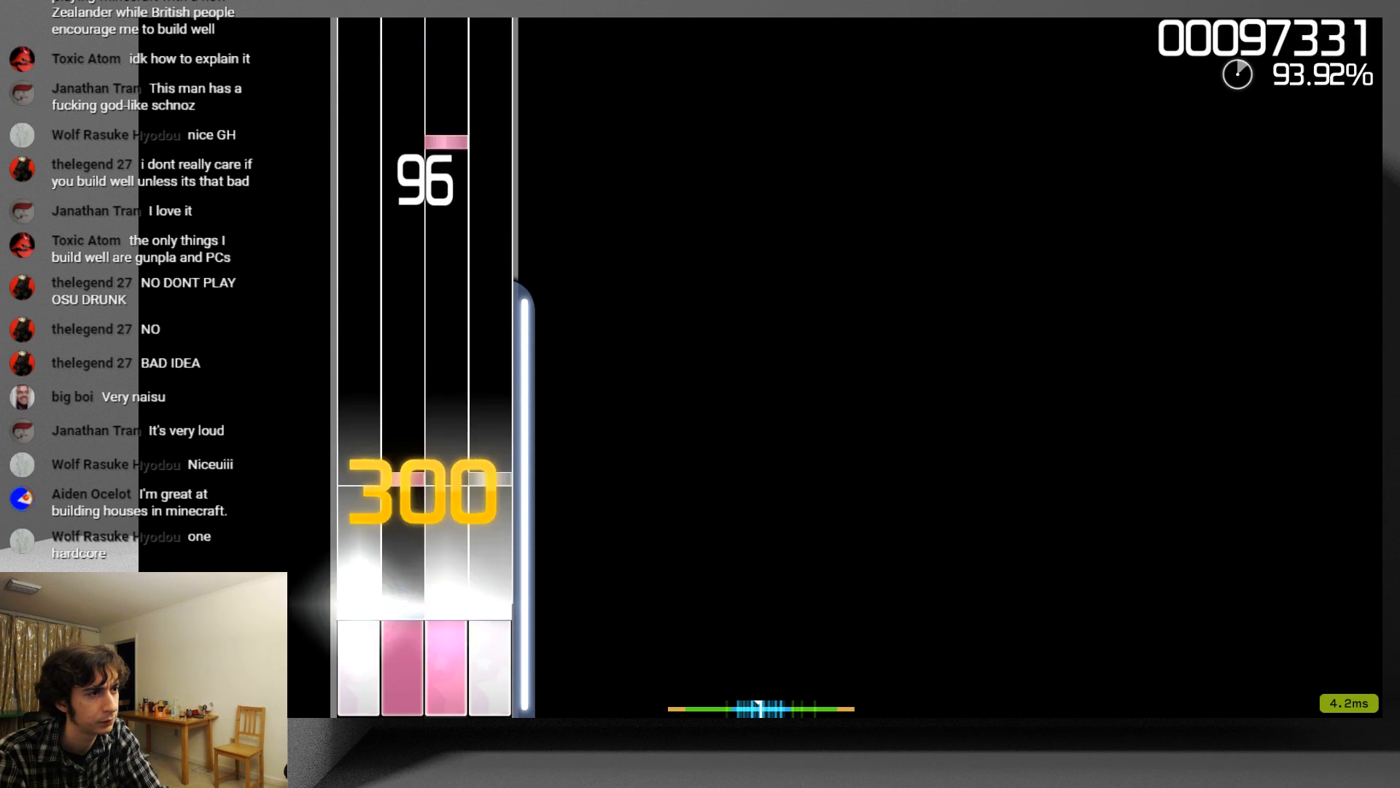
{"action": "key", "text": "f"}
{"action": "key", "text": "k"}
{"action": "key", "text": "j"}
{"action": "key", "text": "d"}
{"action": "key", "text": "f"}
{"action": "key", "text": "k"}
{"action": "key", "text": "j"}
{"action": "key", "text": "f"}
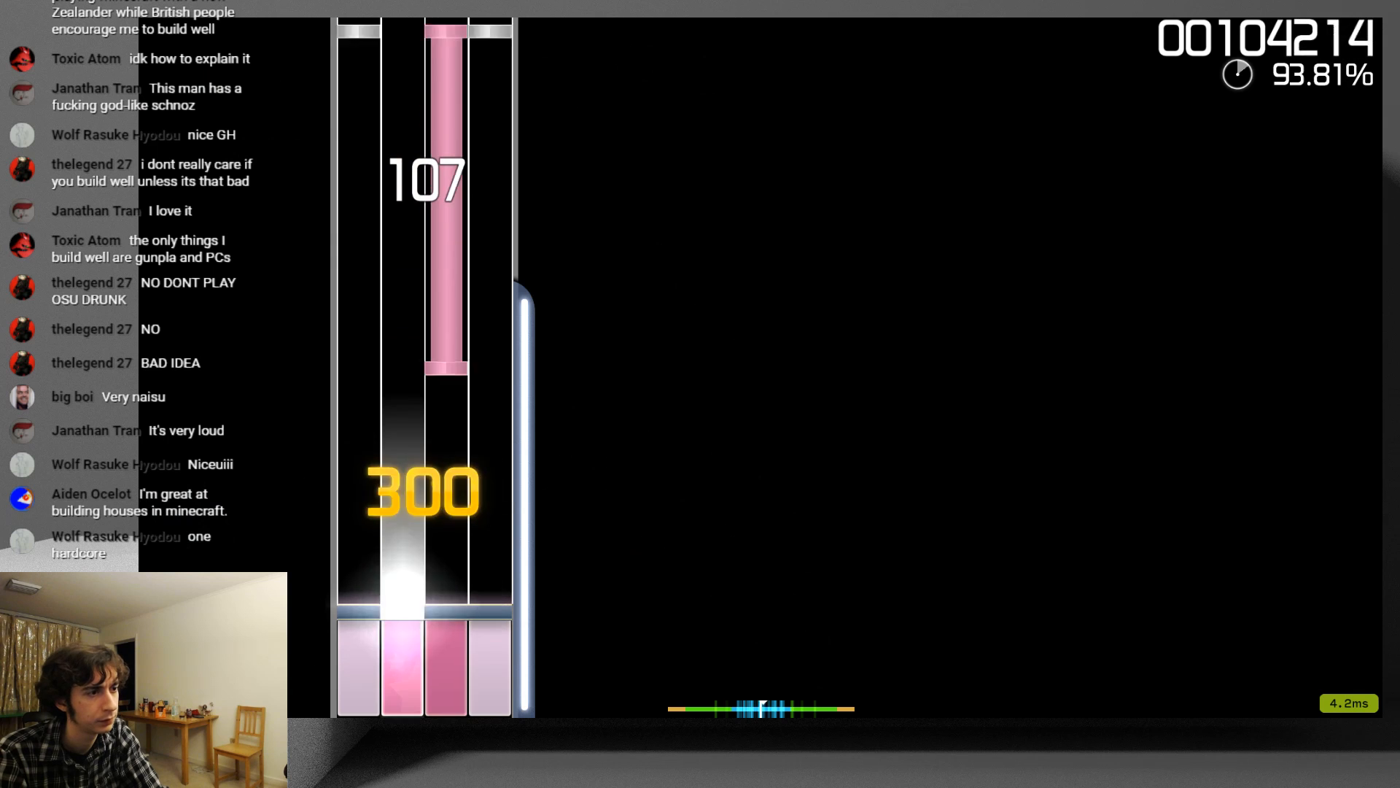
{"action": "key", "text": "j"}
{"action": "key", "text": "j"}
{"action": "key", "text": "f"}
{"action": "key", "text": "d"}
{"action": "key", "text": "k"}
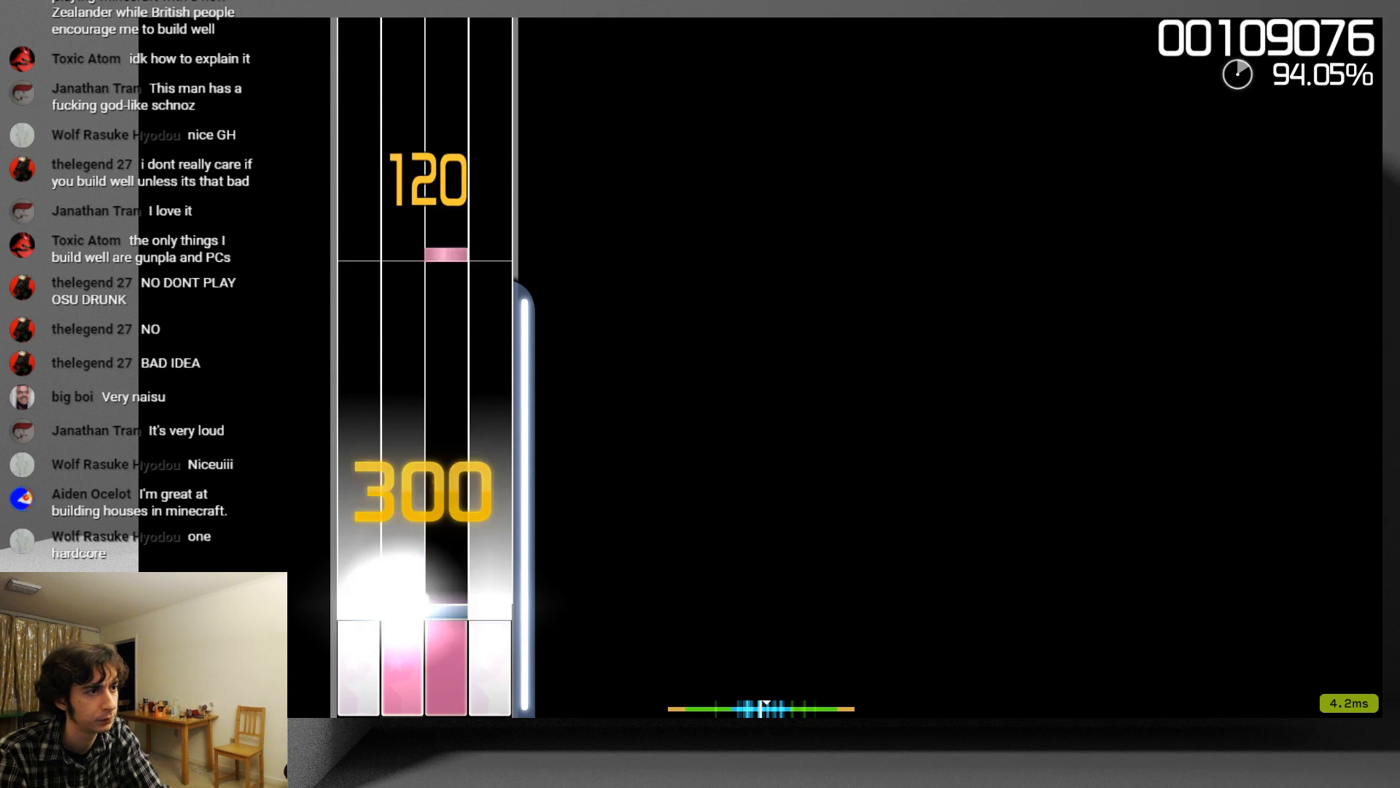
{"action": "key", "text": "d"}
{"action": "key", "text": "k"}
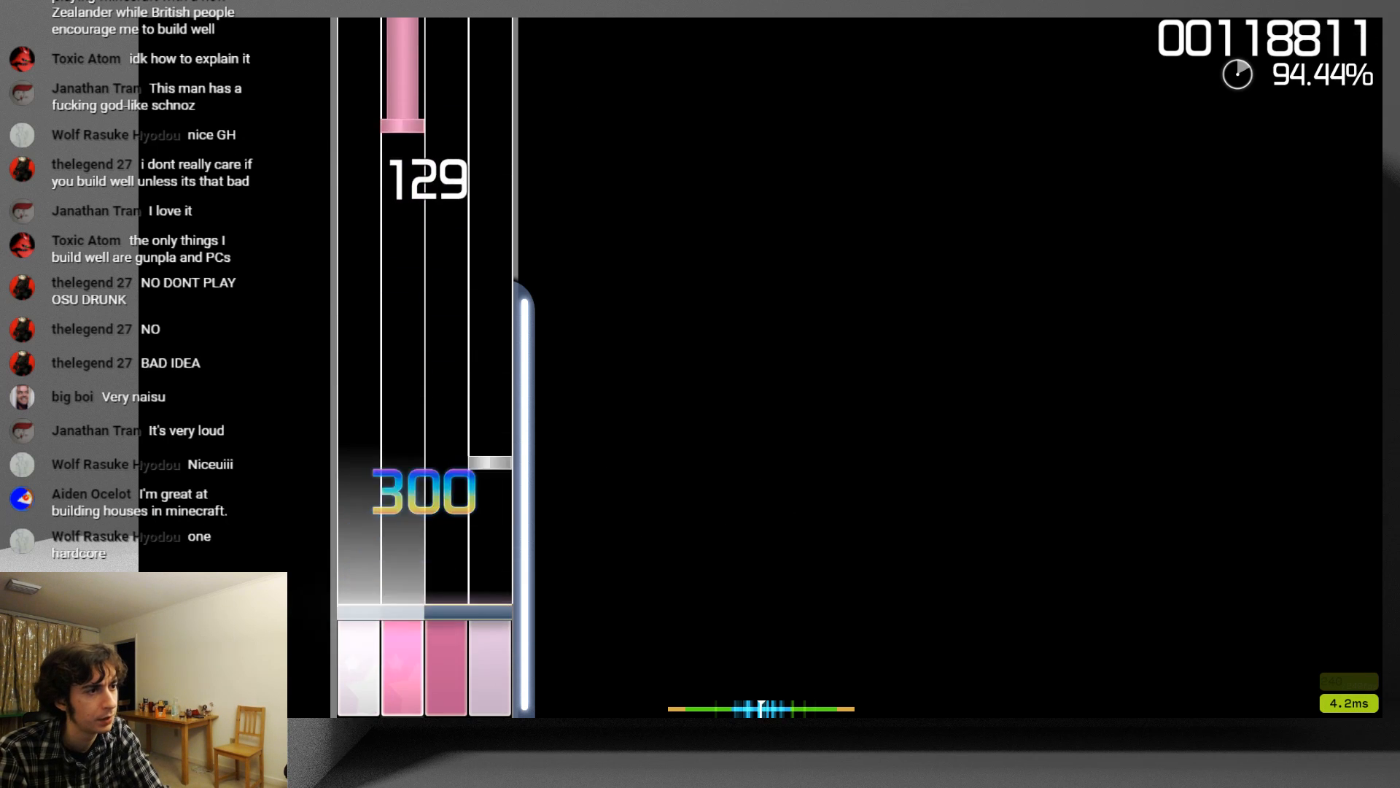
{"action": "key", "text": "k"}
{"action": "key", "text": "f"}
{"action": "key", "text": "d"}
{"action": "key", "text": "j"}
{"action": "key", "text": "k"}
{"action": "key", "text": "d"}
{"action": "key", "text": "j"}
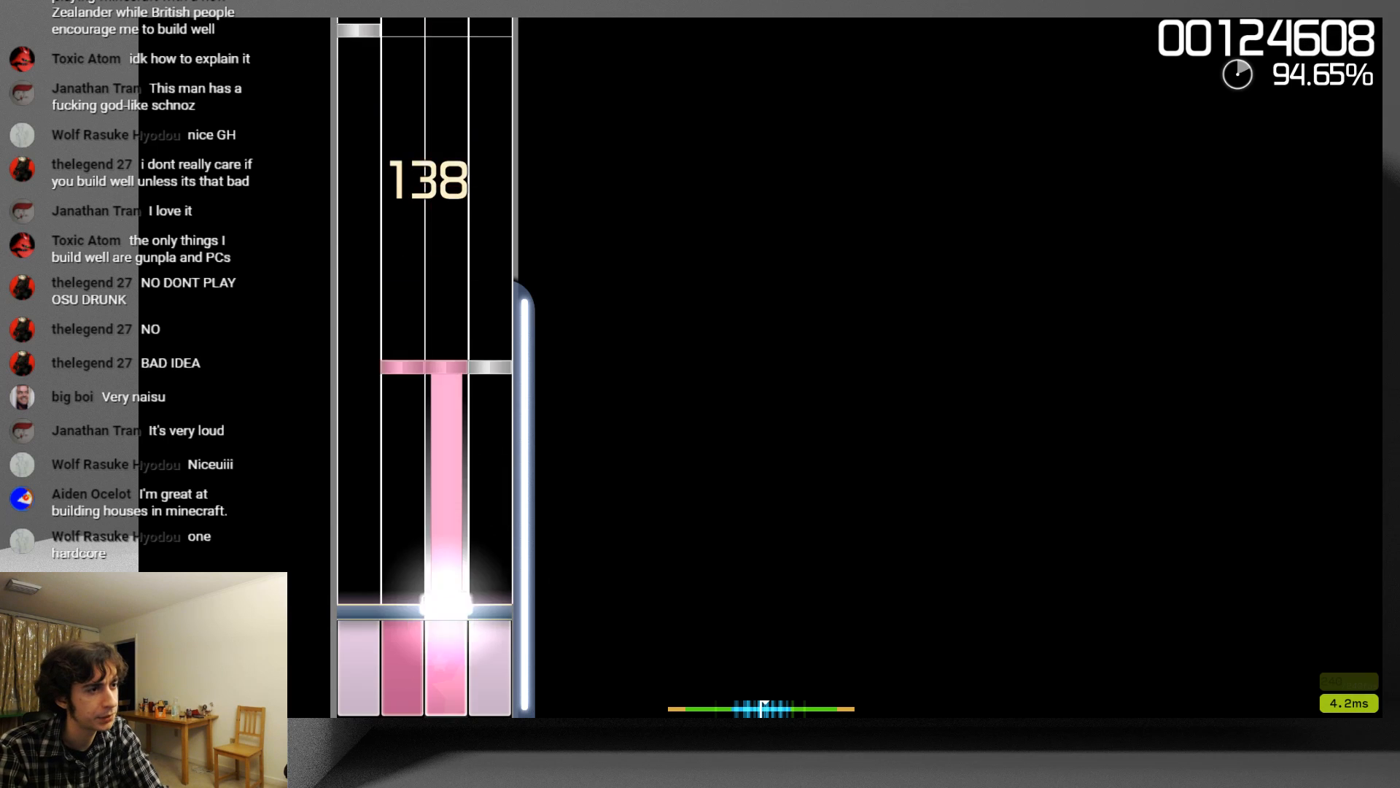
{"action": "key", "text": "d"}
{"action": "key", "text": "f"}
{"action": "key", "text": "j"}
{"action": "key", "text": "d"}
{"action": "key", "text": "f"}
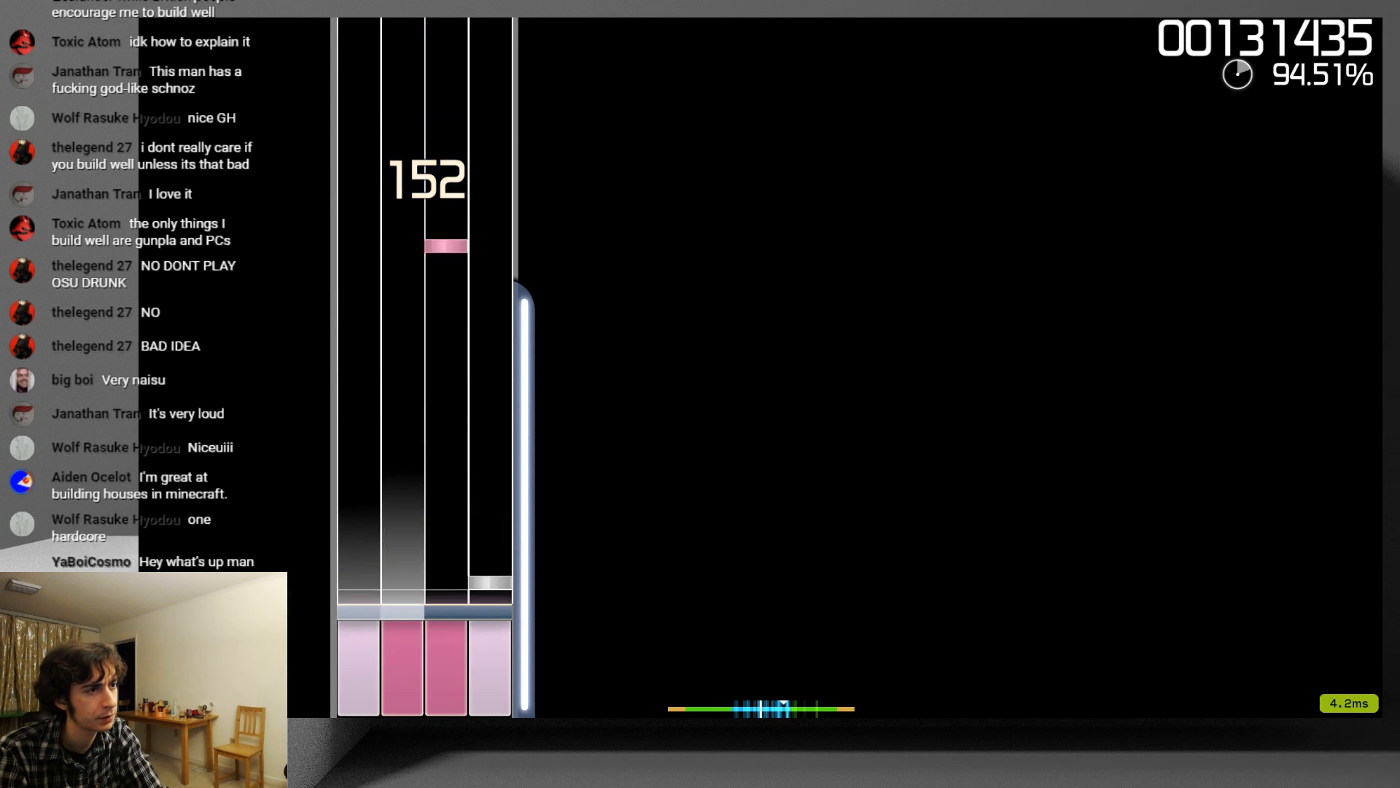
{"action": "key", "text": "k"}
{"action": "key", "text": "j"}
{"action": "key", "text": "d"}
{"action": "key", "text": "f"}
{"action": "key", "text": "j"}
{"action": "key", "text": "k"}
{"action": "key", "text": "d"}
{"action": "key", "text": "f"}
{"action": "key", "text": "j"}
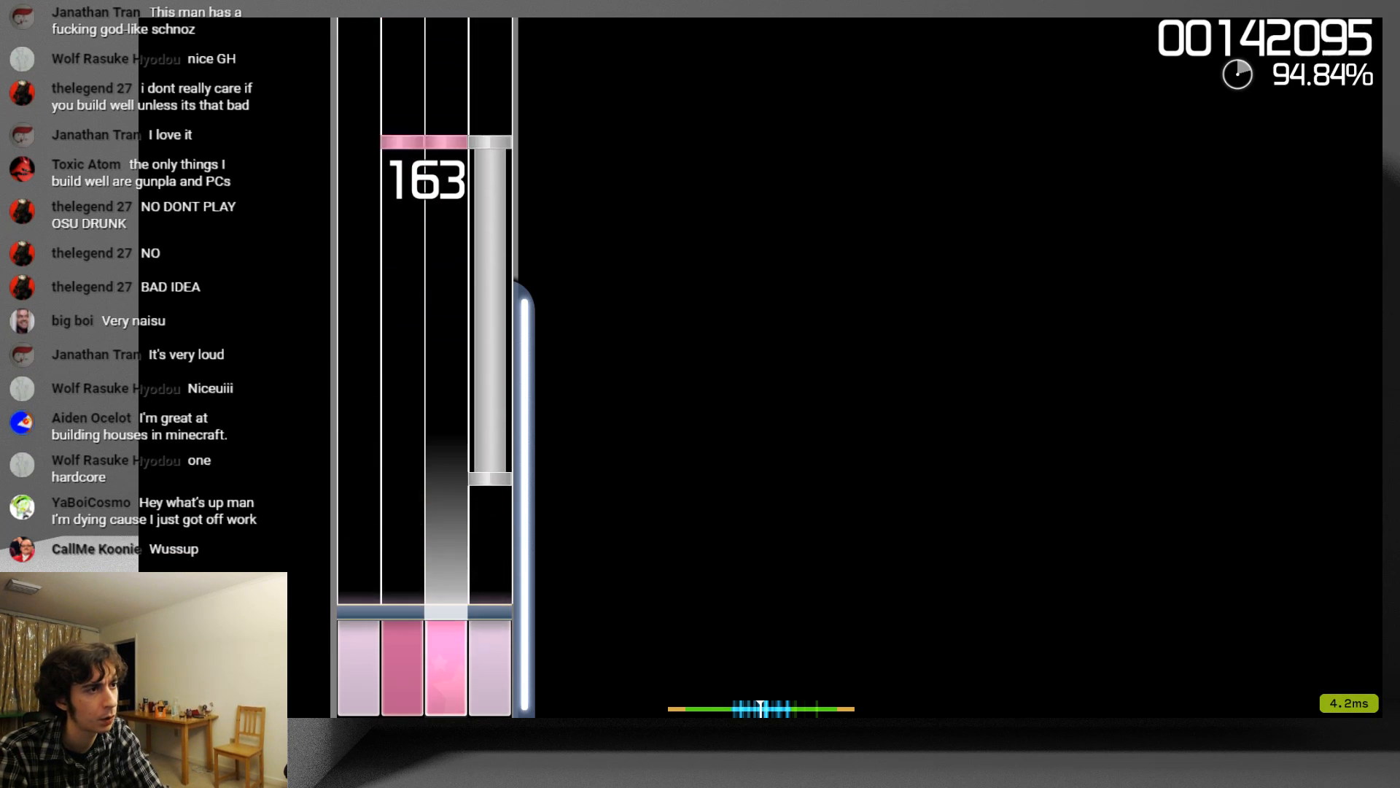
{"action": "key", "text": "k"}
{"action": "key", "text": "f"}
{"action": "key", "text": "j"}
{"action": "key", "text": "j"}
{"action": "key", "text": "d"}
{"action": "key", "text": "f"}
{"action": "key", "text": "j"}
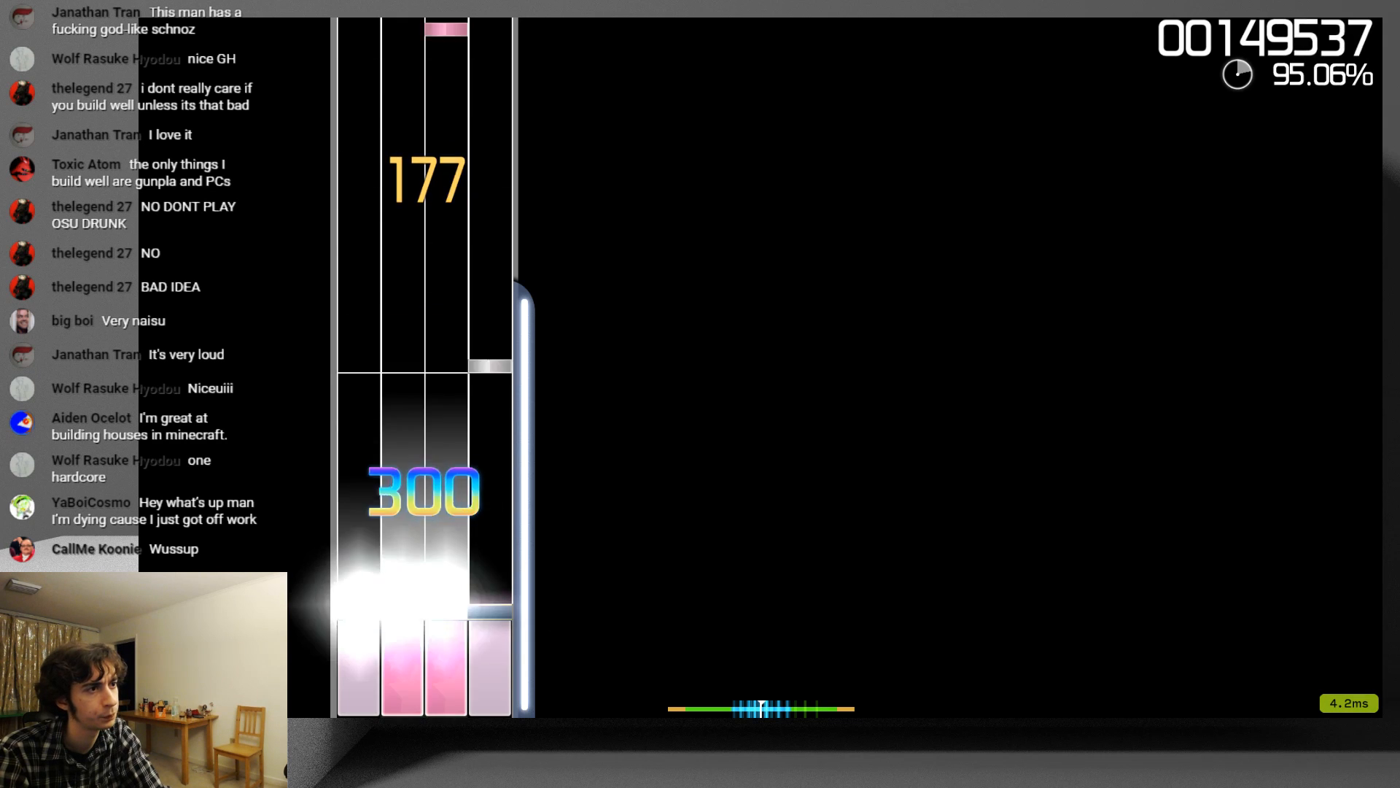
{"action": "key", "text": "k"}
{"action": "key", "text": "j"}
{"action": "key", "text": "f"}
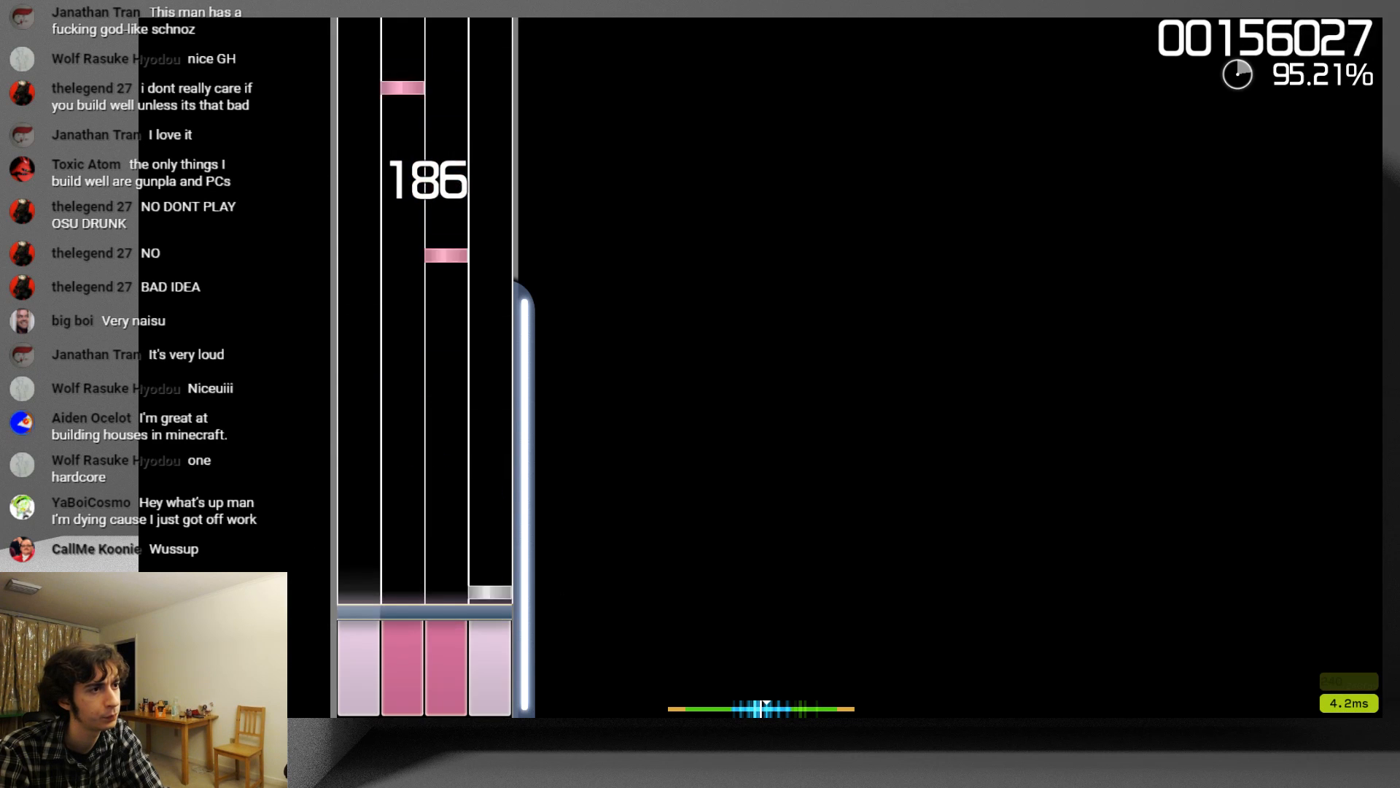
{"action": "key", "text": "f"}
{"action": "key", "text": "j"}
{"action": "key", "text": "k"}
{"action": "key", "text": "d"}
{"action": "key", "text": "f"}
{"action": "key", "text": "j"}
{"action": "key", "text": "k"}
{"action": "key", "text": "d"}
{"action": "key", "text": "f"}
{"action": "key", "text": "k"}
{"action": "key", "text": "d"}
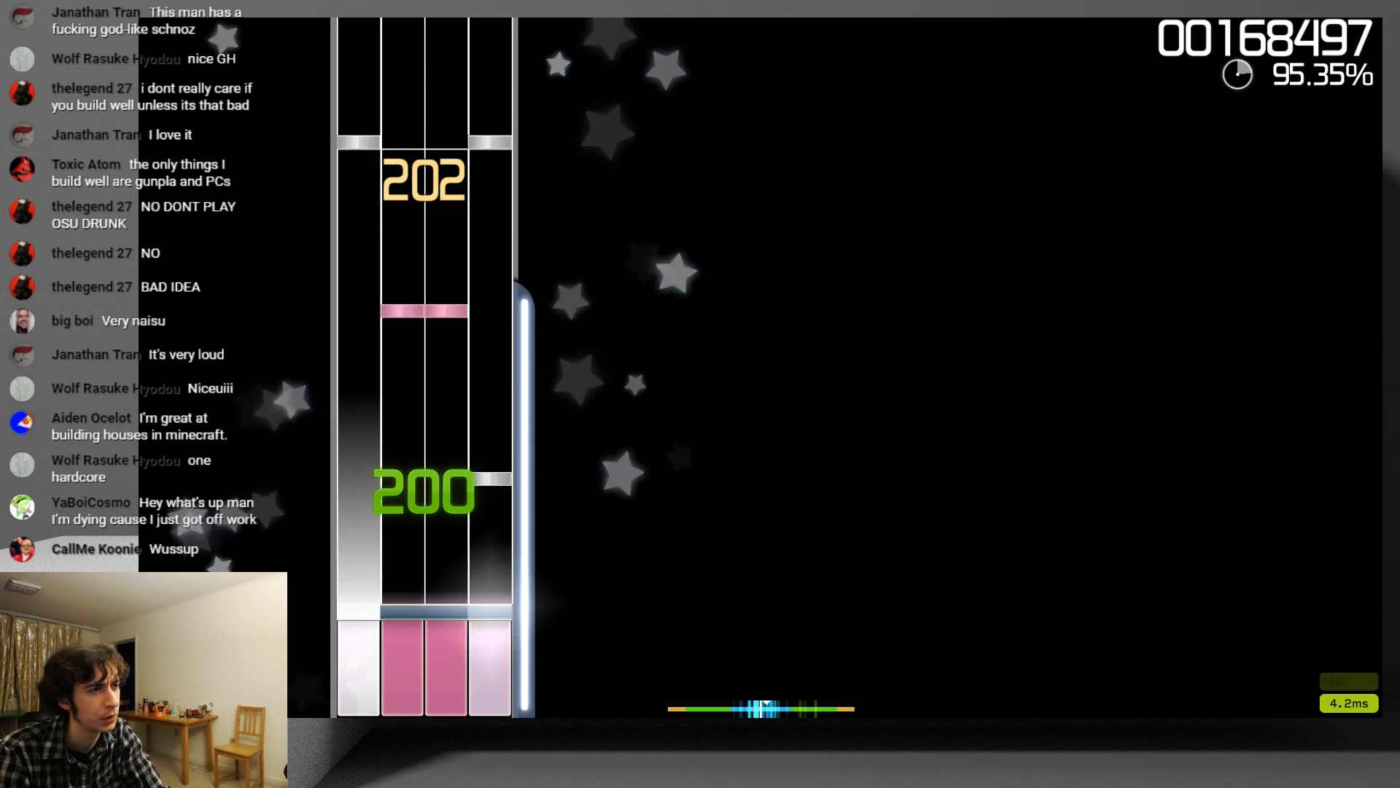
{"action": "key", "text": "k"}
{"action": "key", "text": "f"}
{"action": "key", "text": "j"}
{"action": "key", "text": "d"}
{"action": "key", "text": "f"}
{"action": "key", "text": "j"}
{"action": "key", "text": "k"}
{"action": "key", "text": "d"}
{"action": "key", "text": "f"}
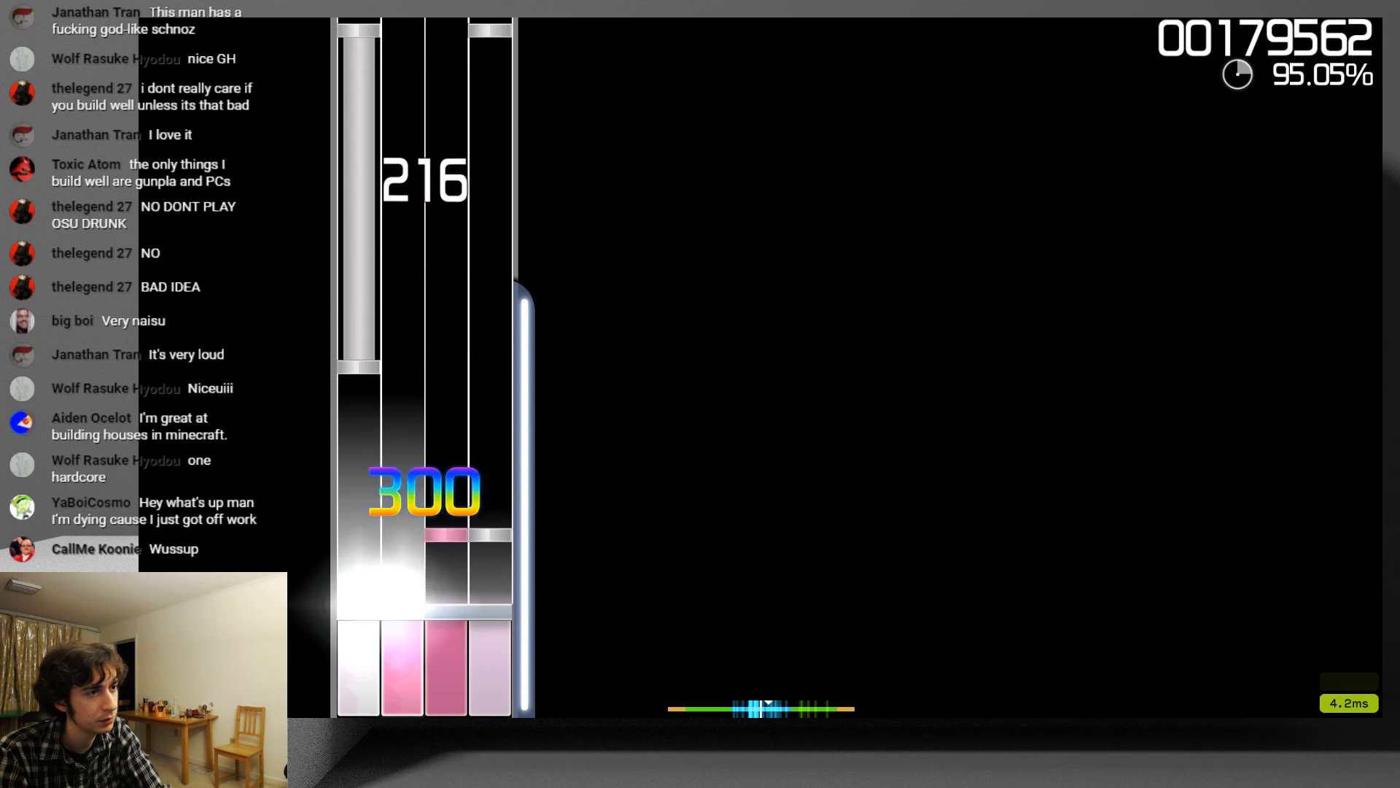
{"action": "key", "text": "j"}
{"action": "key", "text": "k"}
{"action": "key", "text": "d"}
{"action": "key", "text": "k"}
{"action": "key", "text": "j"}
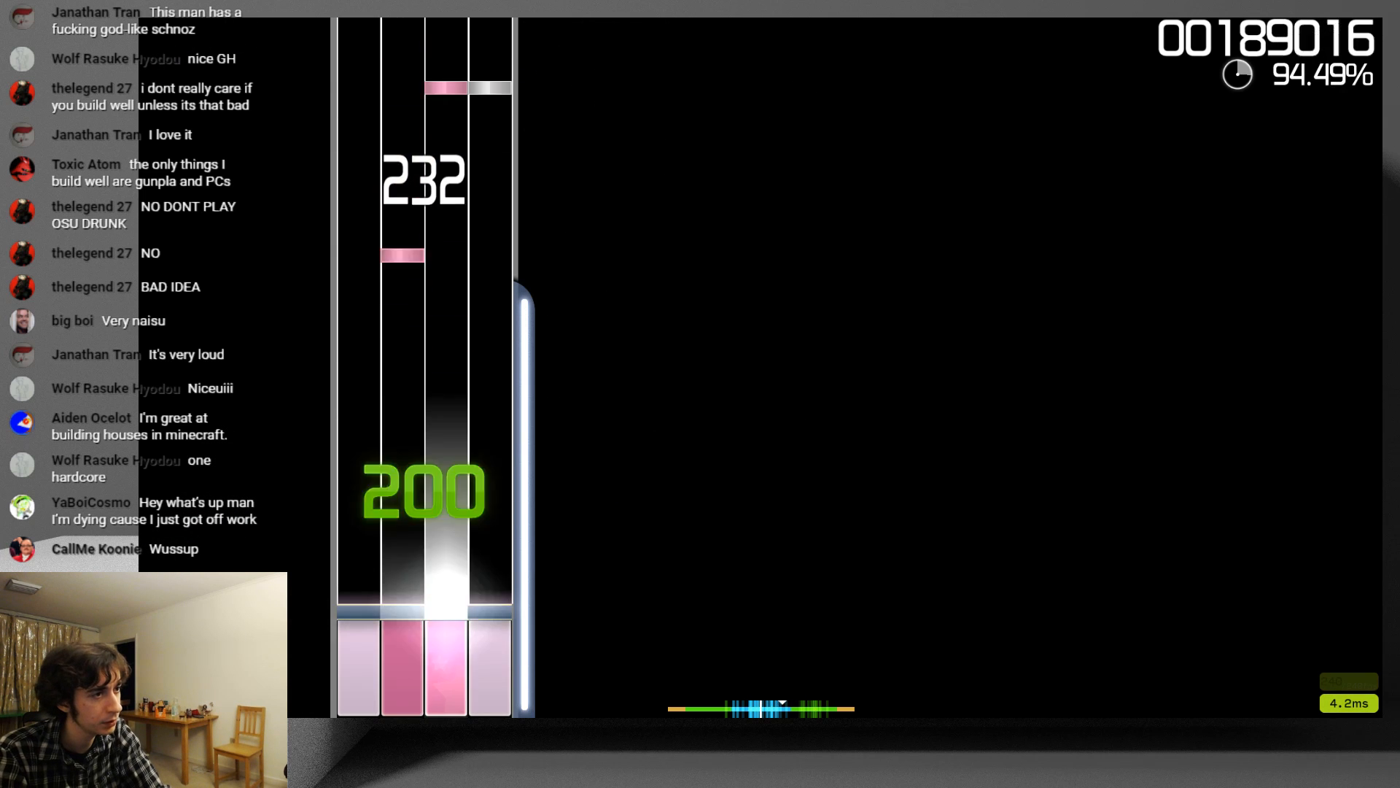
{"action": "key", "text": "f"}
{"action": "key", "text": "j"}
{"action": "key", "text": "k"}
{"action": "key", "text": "d"}
{"action": "key", "text": "f"}
{"action": "key", "text": "j"}
{"action": "key", "text": "k"}
{"action": "key", "text": "f"}
{"action": "key", "text": "d"}
{"action": "key", "text": "j"}
{"action": "key", "text": "d"}
{"action": "key", "text": "k"}
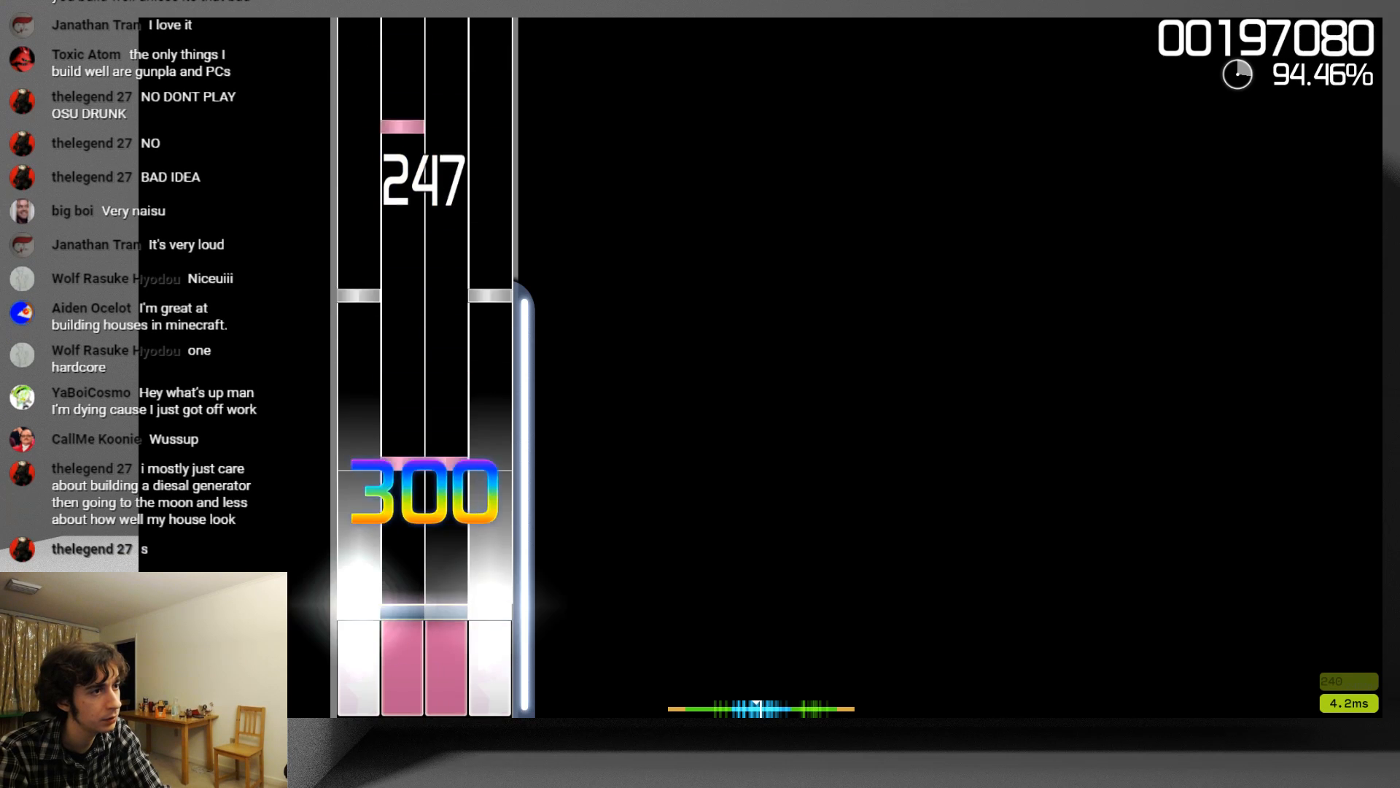
{"action": "key", "text": "k"}
{"action": "key", "text": "d"}
{"action": "key", "text": "f"}
{"action": "key", "text": "j"}
{"action": "key", "text": "f"}
{"action": "key", "text": "d"}
{"action": "key", "text": "k"}
{"action": "key", "text": "j"}
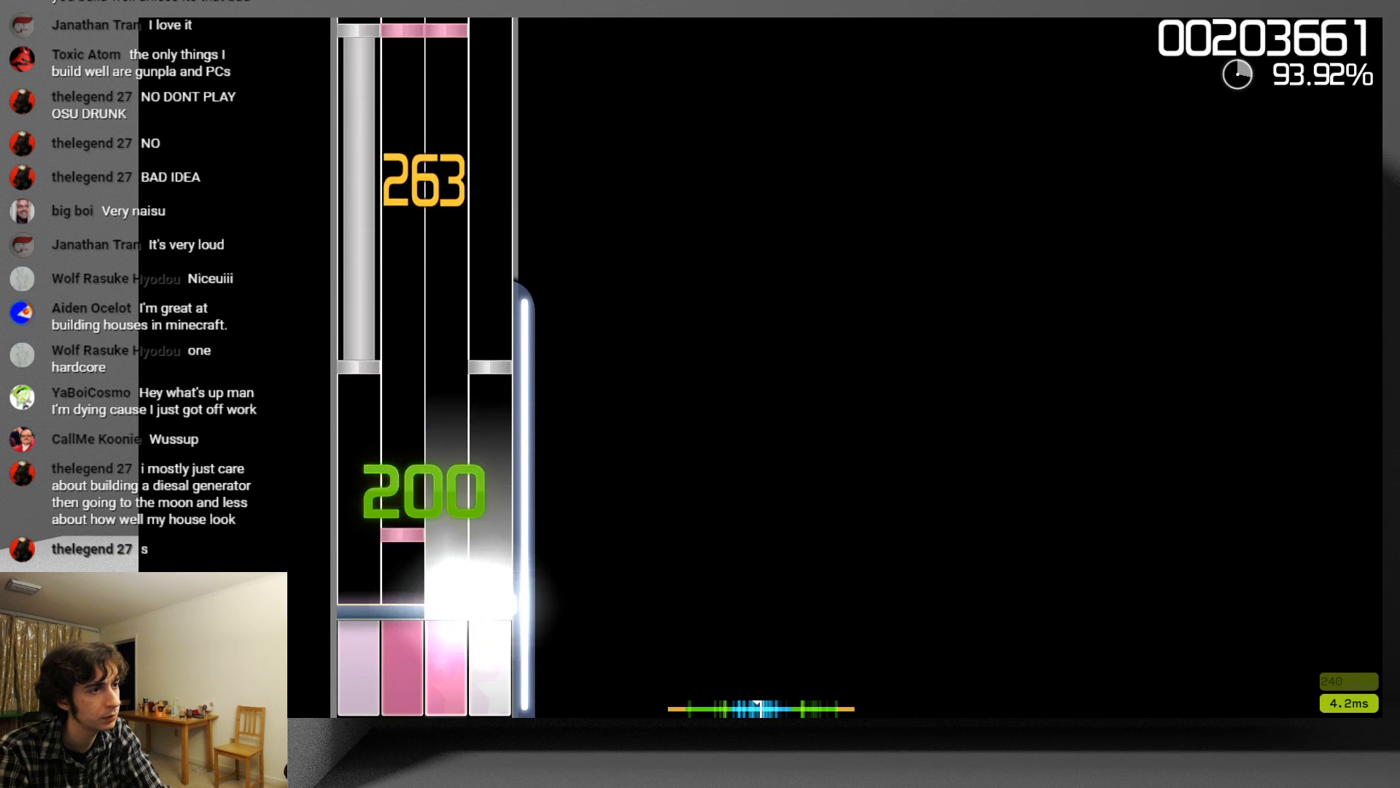
{"action": "key", "text": "f"}
{"action": "key", "text": "d"}
{"action": "key", "text": "k"}
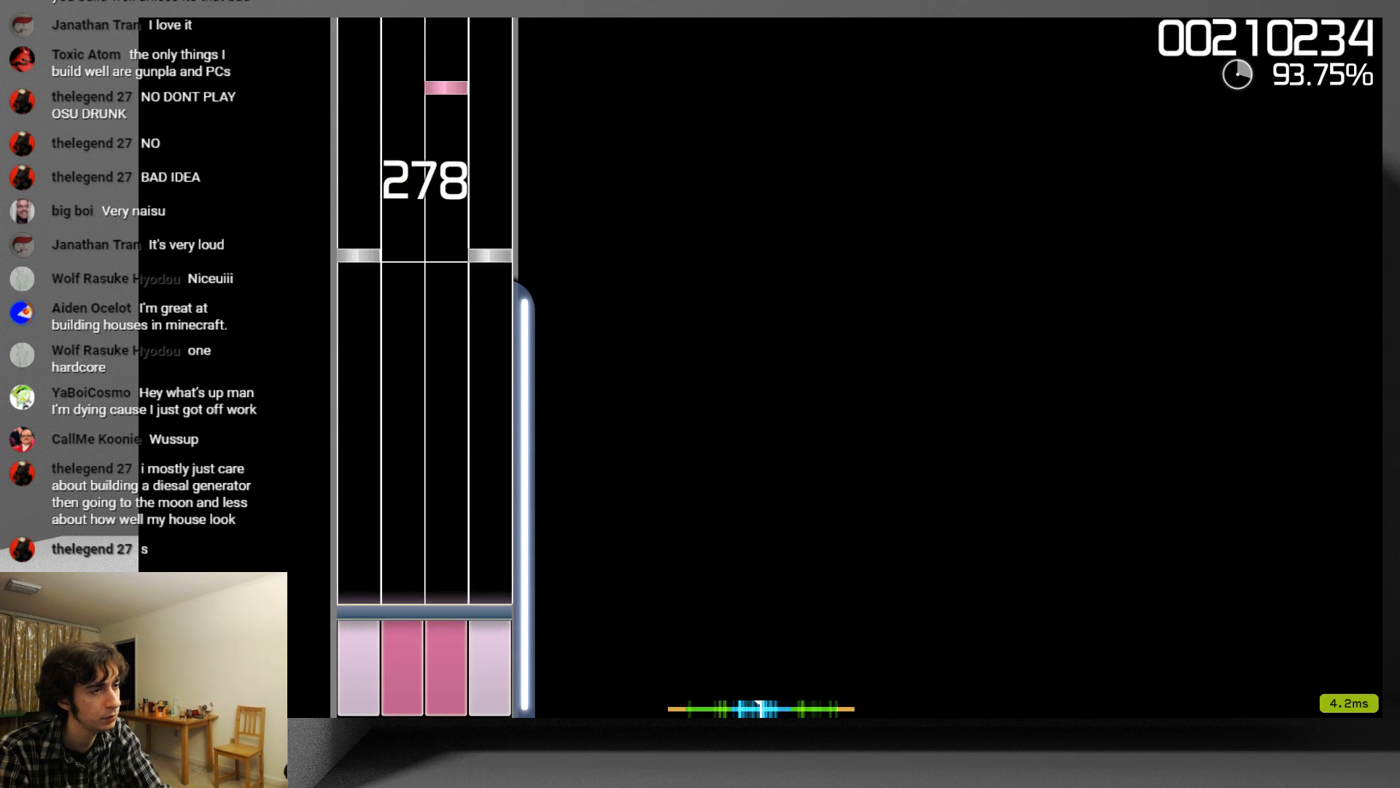
{"action": "key", "text": "d"}
{"action": "key", "text": "k"}
{"action": "key", "text": "j"}
{"action": "key", "text": "d"}
{"action": "key", "text": "f"}
{"action": "key", "text": "k"}
{"action": "key", "text": "f"}
{"action": "key", "text": "j"}
{"action": "key", "text": "d"}
{"action": "key", "text": "k"}
{"action": "key", "text": "f"}
{"action": "key", "text": "j"}
{"action": "key", "text": "d"}
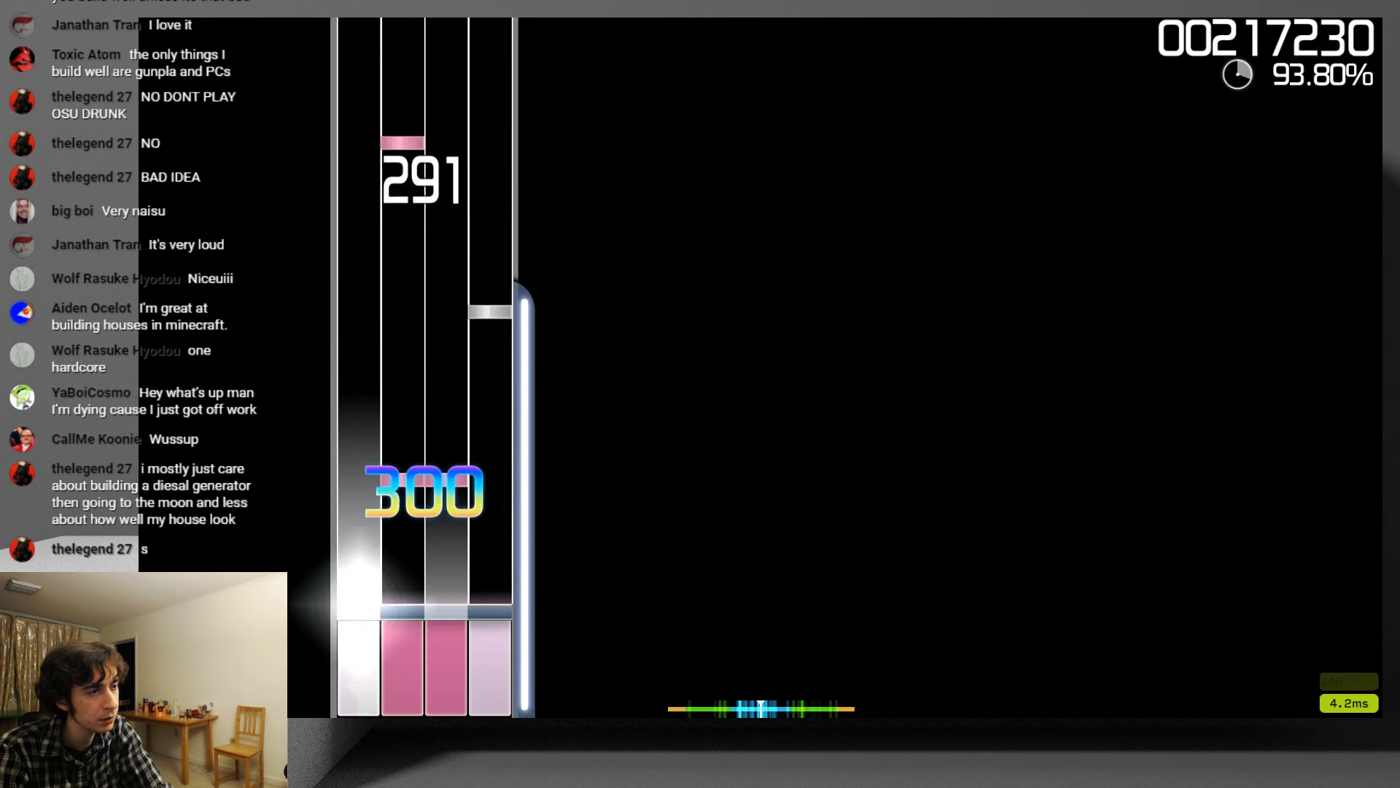
{"action": "key", "text": "d"}
{"action": "key", "text": "j"}
{"action": "key", "text": "k"}
{"action": "key", "text": "d"}
{"action": "key", "text": "f"}
{"action": "key", "text": "k"}
{"action": "key", "text": "j"}
{"action": "key", "text": "d"}
{"action": "key", "text": "f"}
{"action": "key", "text": "k"}
{"action": "key", "text": "j"}
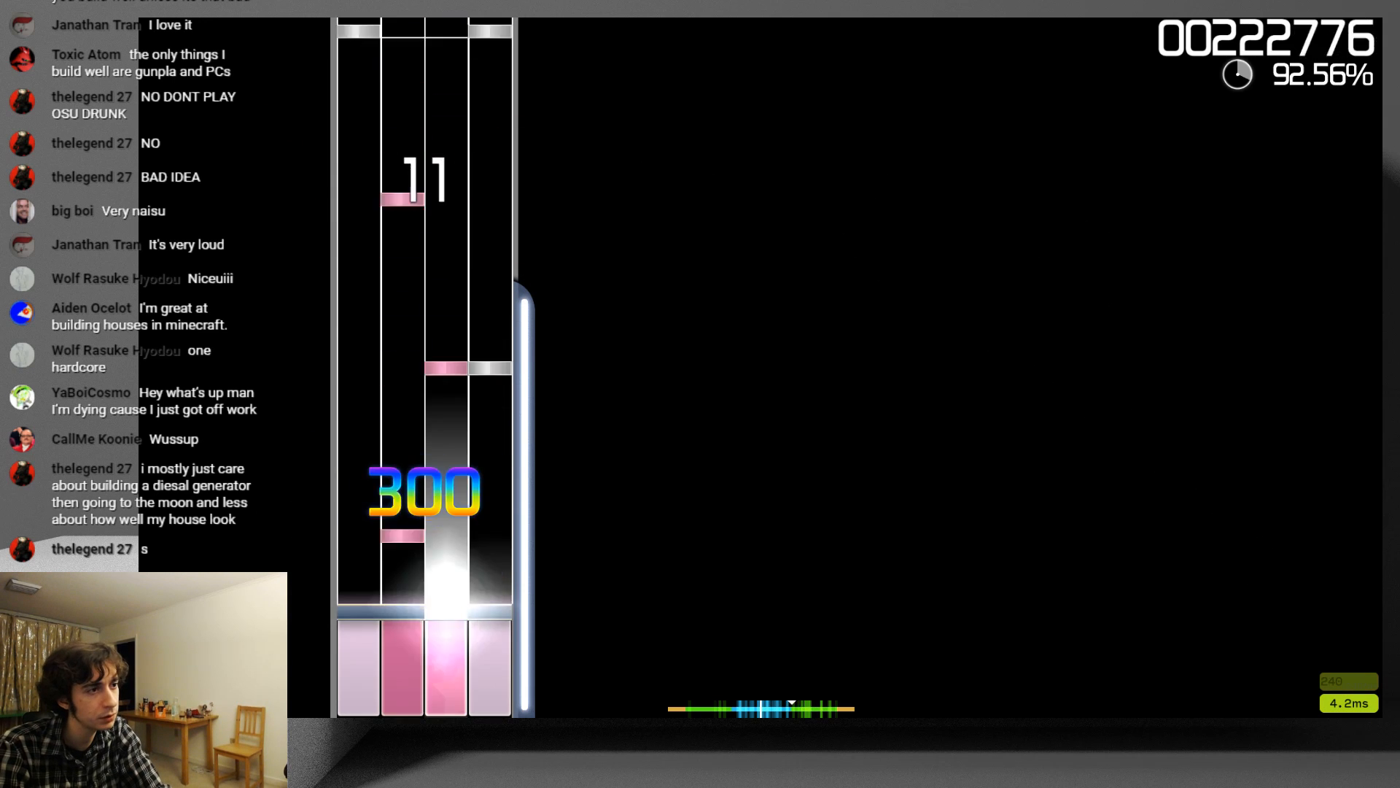
{"action": "key", "text": "f"}
{"action": "key", "text": "j"}
{"action": "key", "text": "k"}
{"action": "key", "text": "f"}
{"action": "key", "text": "f"}
{"action": "key", "text": "j"}
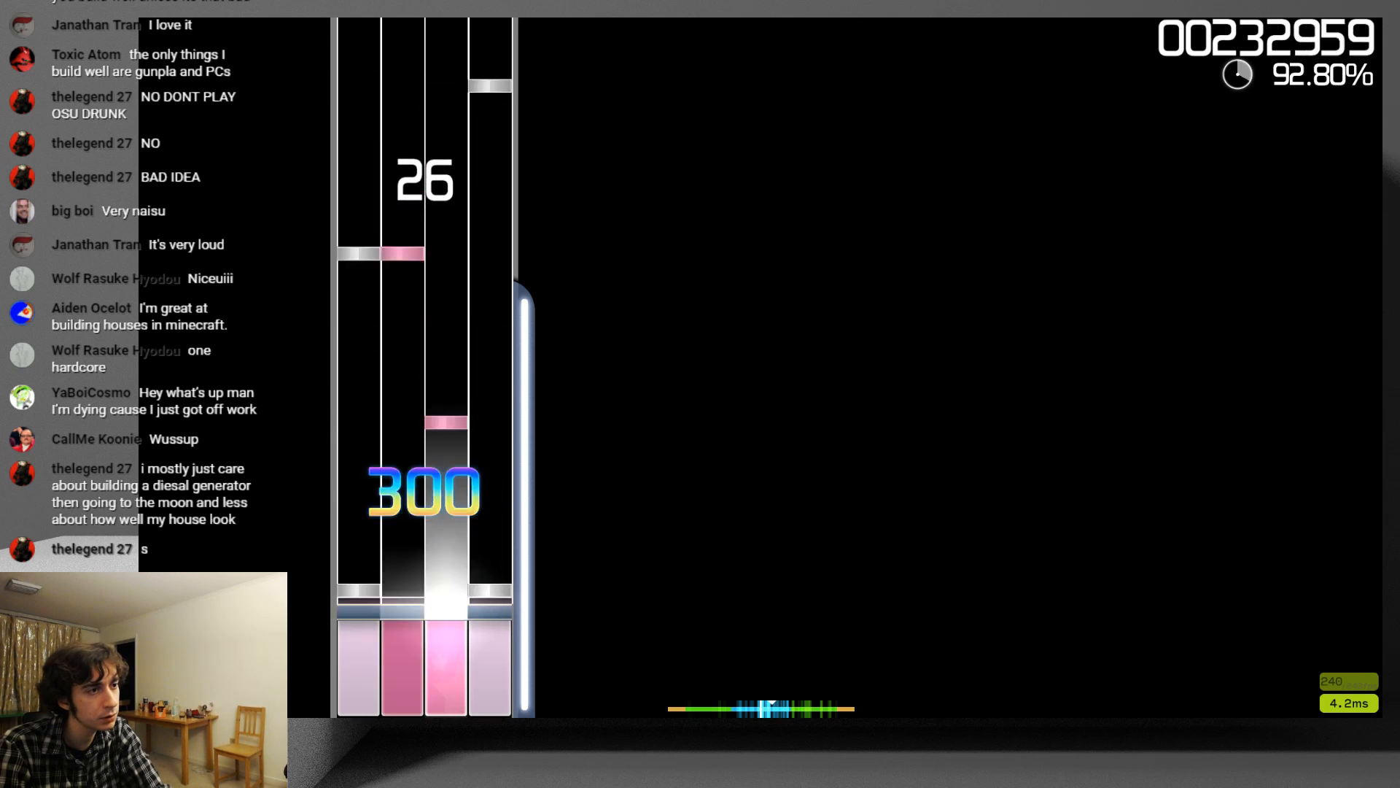
{"action": "key", "text": "d"}
{"action": "key", "text": "k"}
{"action": "key", "text": "j"}
{"action": "key", "text": "d"}
{"action": "key", "text": "f"}
{"action": "key", "text": "d"}
{"action": "key", "text": "j"}
{"action": "key", "text": "k"}
{"action": "key", "text": "f"}
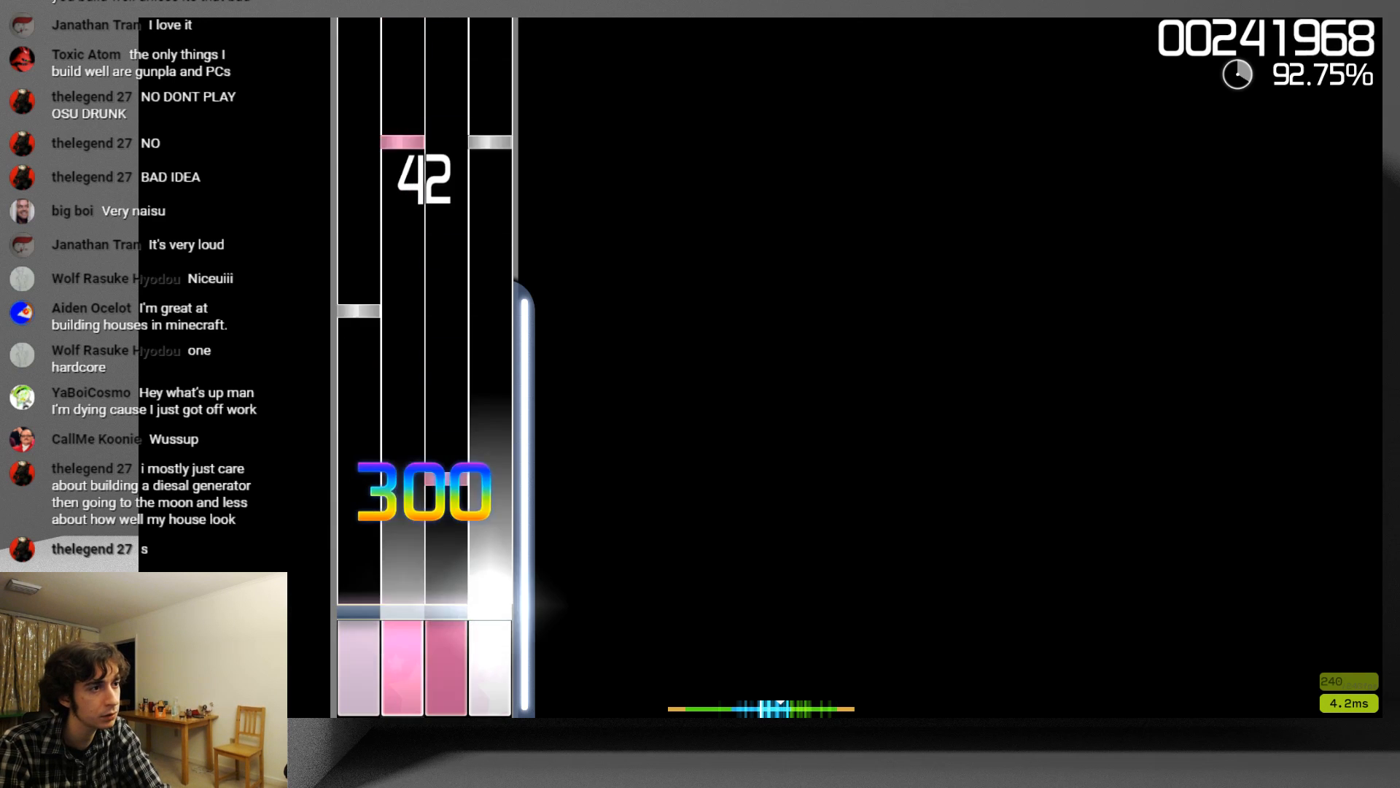
{"action": "key", "text": "d"}
{"action": "key", "text": "f"}
{"action": "key", "text": "k"}
{"action": "key", "text": "d"}
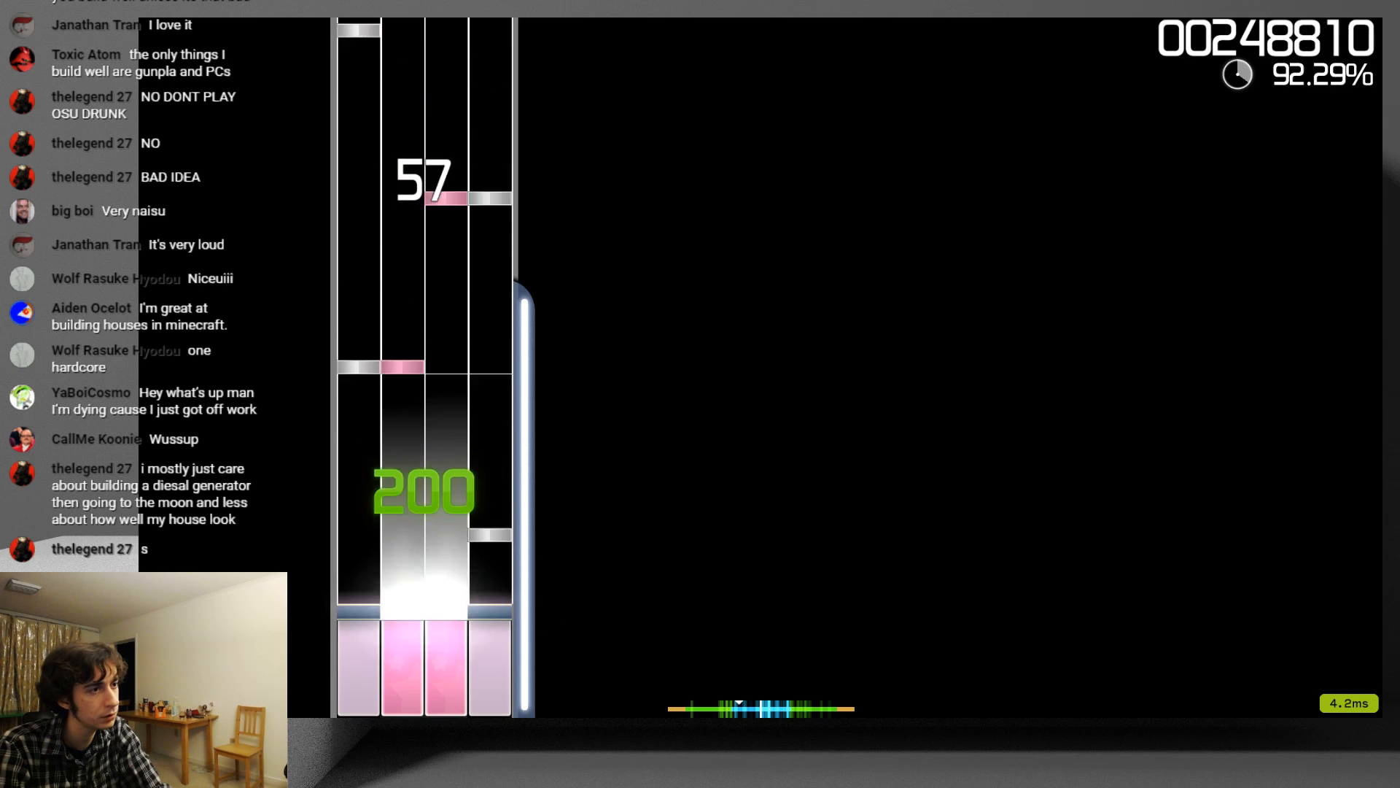
{"action": "key", "text": "k"}
{"action": "key", "text": "d"}
{"action": "key", "text": "f"}
{"action": "key", "text": "j"}
{"action": "key", "text": "k"}
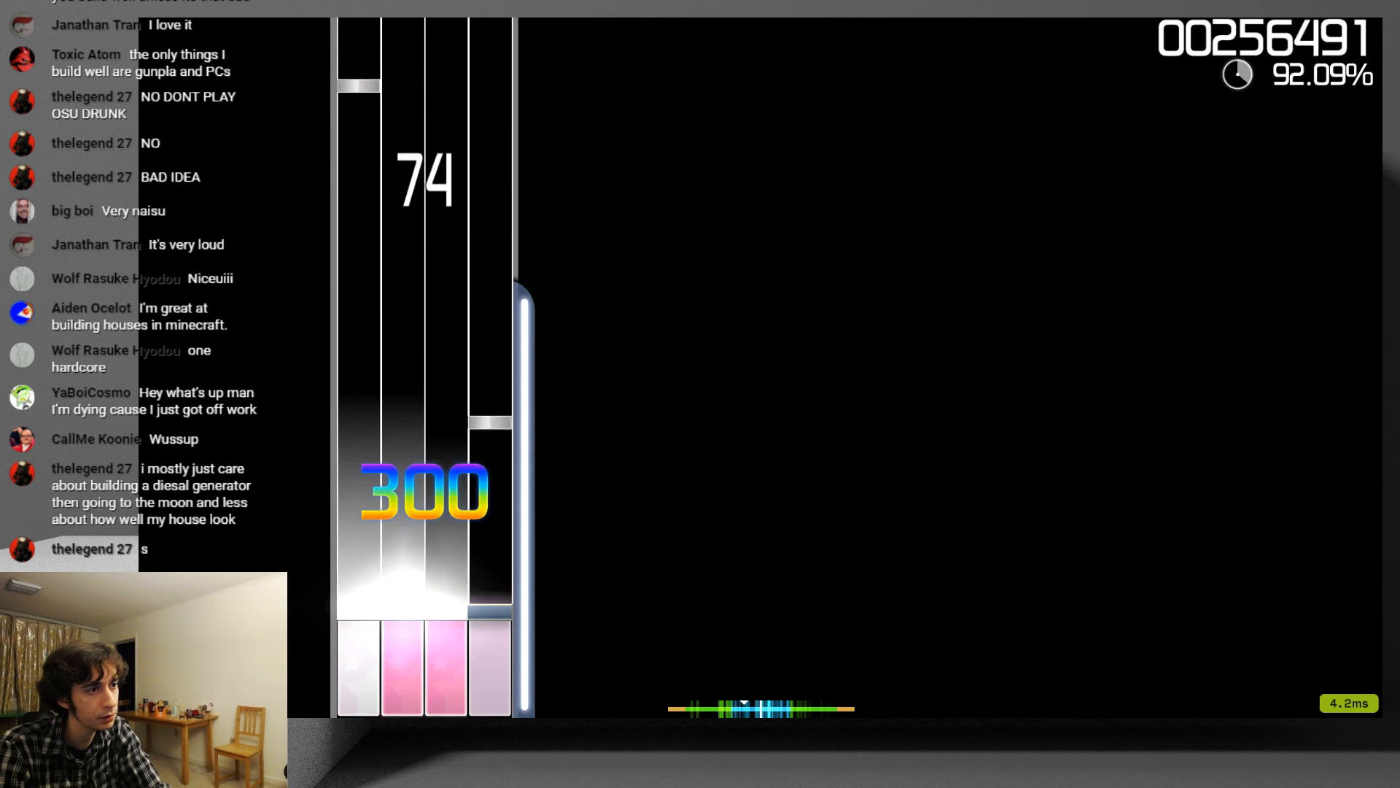
{"action": "key", "text": "k"}
{"action": "key", "text": "d"}
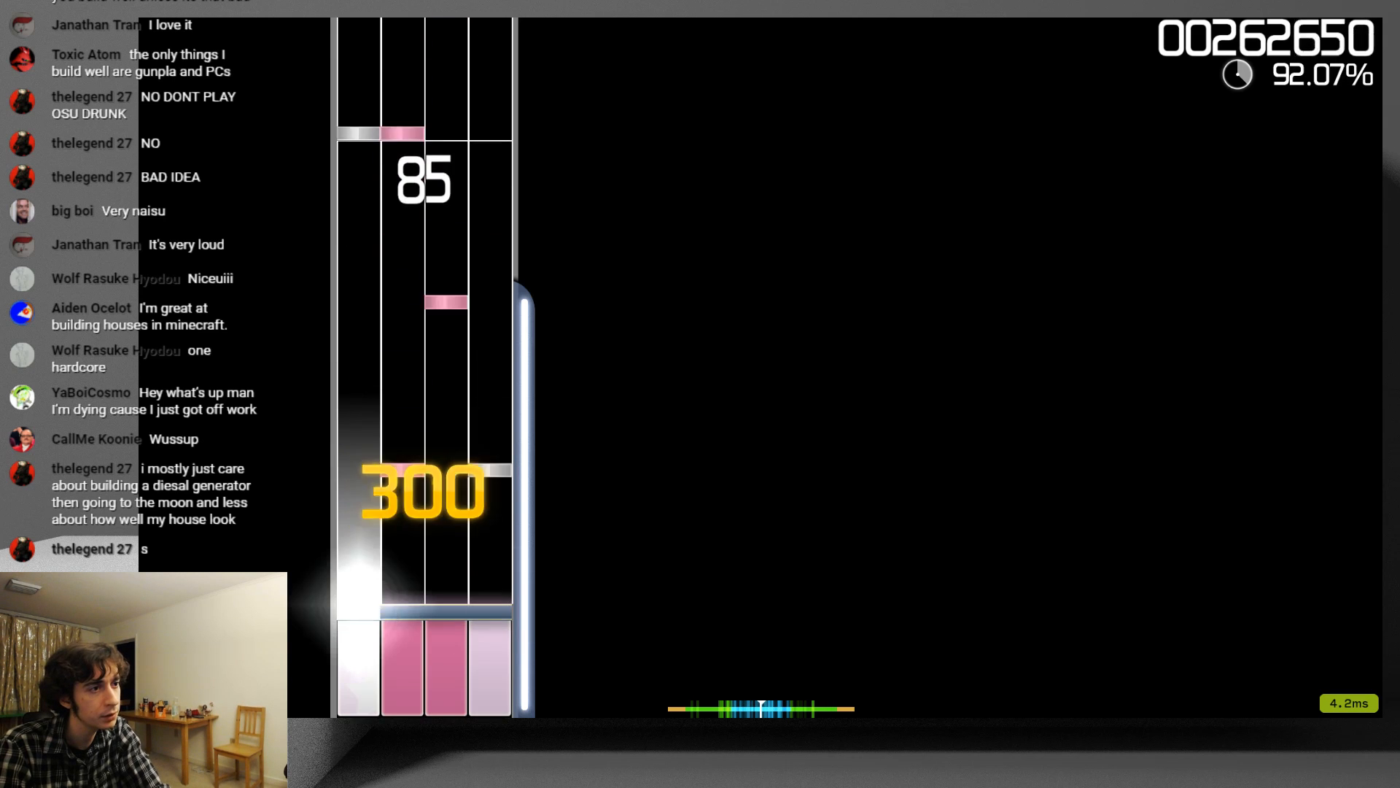
{"action": "key", "text": "f"}
{"action": "key", "text": "k"}
{"action": "key", "text": "j"}
{"action": "key", "text": "d"}
{"action": "key", "text": "f"}
{"action": "key", "text": "d"}
{"action": "key", "text": "j"}
{"action": "key", "text": "k"}
{"action": "key", "text": "f"}
{"action": "key", "text": "k"}
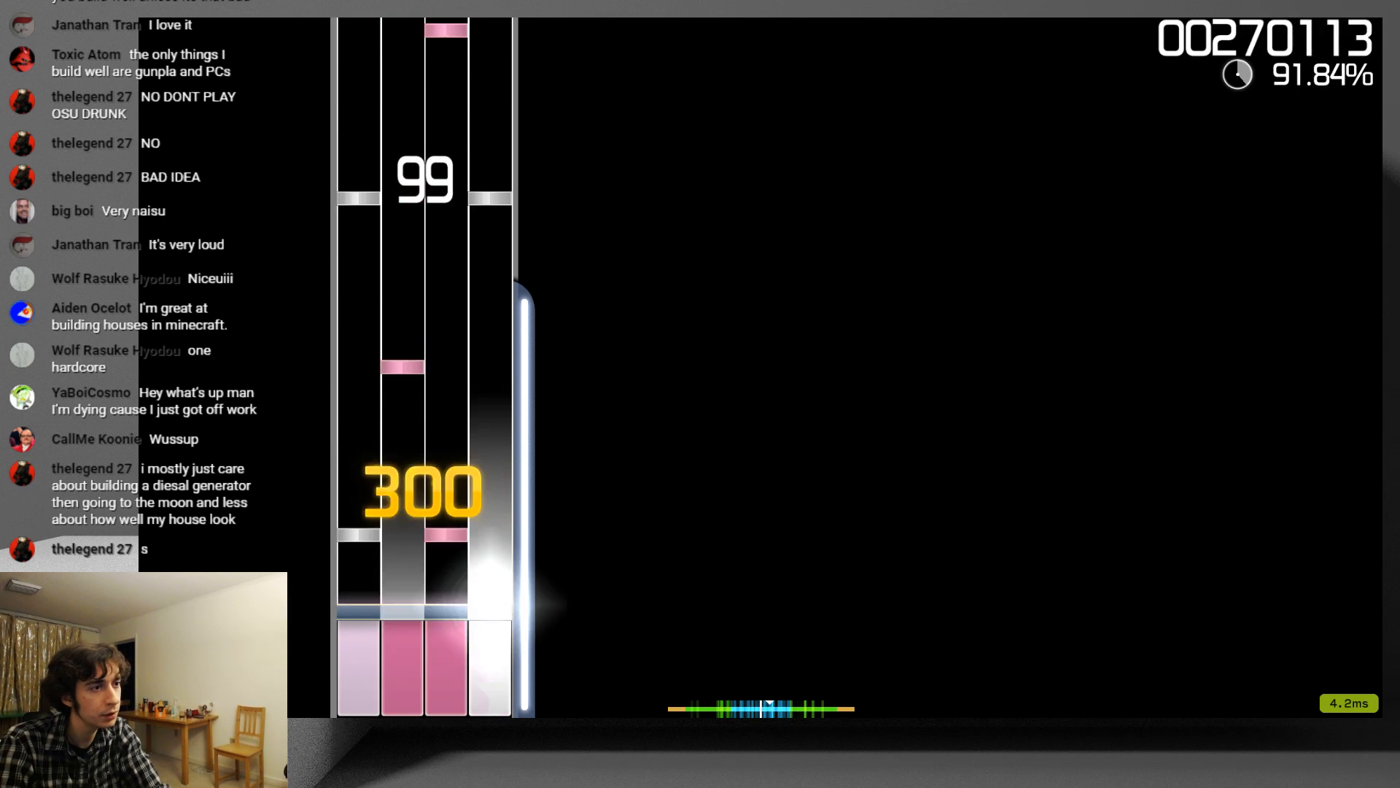
{"action": "key", "text": "d"}
{"action": "key", "text": "j"}
{"action": "key", "text": "f"}
{"action": "key", "text": "k"}
{"action": "key", "text": "j"}
{"action": "key", "text": "d"}
{"action": "key", "text": "f"}
{"action": "key", "text": "j"}
{"action": "key", "text": "k"}
{"action": "key", "text": "f"}
{"action": "key", "text": "d"}
{"action": "key", "text": "k"}
{"action": "key", "text": "j"}
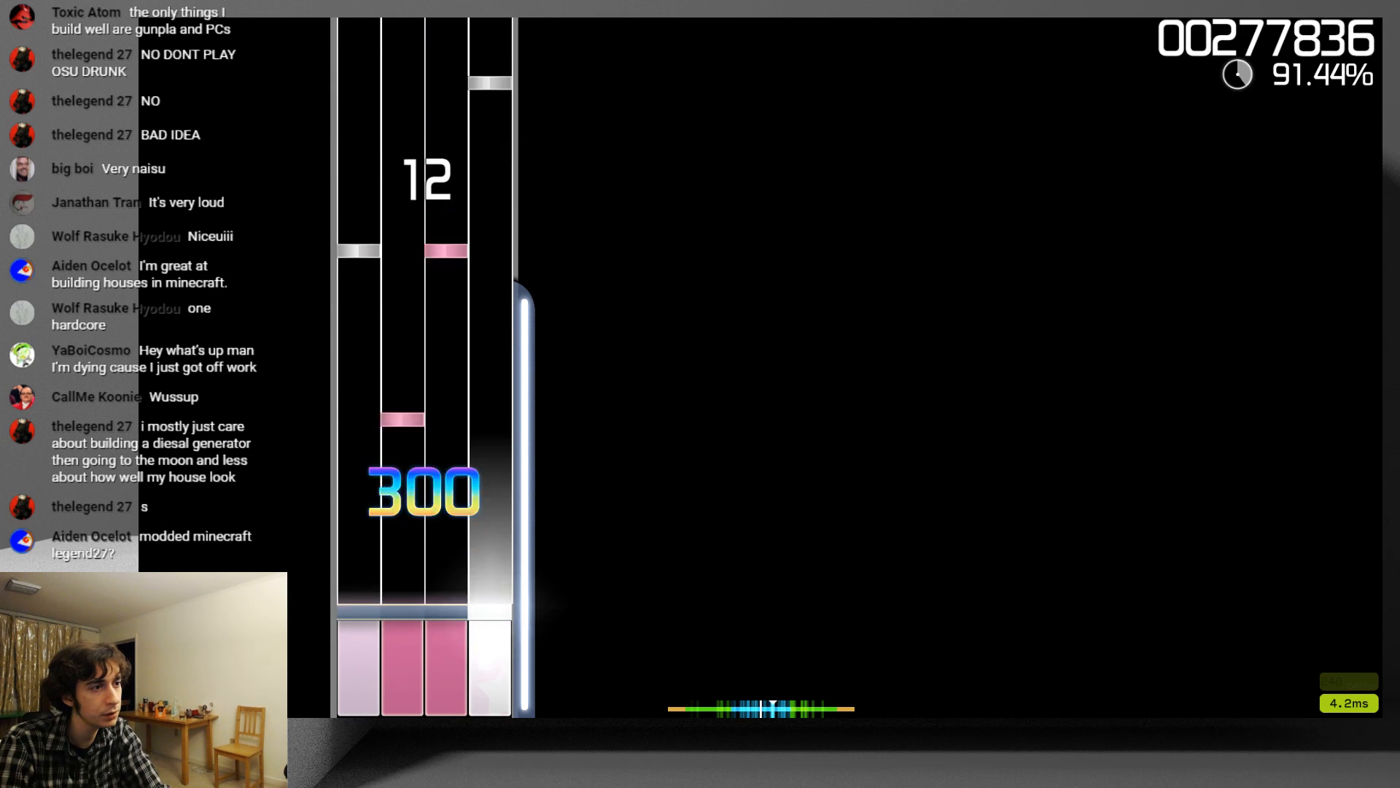
{"action": "key", "text": "f"}
{"action": "key", "text": "d"}
{"action": "key", "text": "j"}
{"action": "key", "text": "k"}
{"action": "key", "text": "f"}
{"action": "key", "text": "j"}
{"action": "key", "text": "d"}
{"action": "key", "text": "f"}
{"action": "key", "text": "k"}
{"action": "key", "text": "d"}
{"action": "key", "text": "f"}
{"action": "key", "text": "k"}
{"action": "key", "text": "j"}
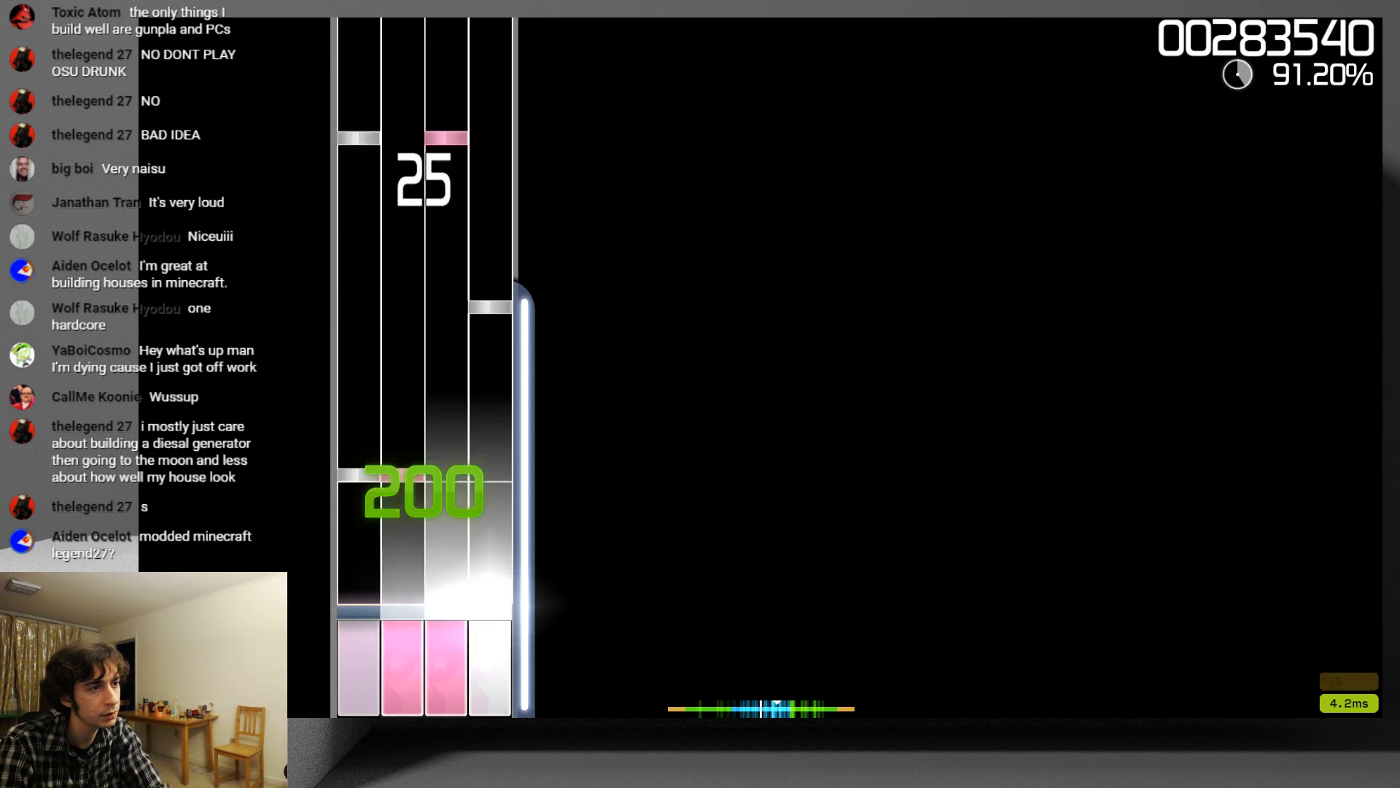
{"action": "key", "text": "d"}
{"action": "key", "text": "f"}
{"action": "key", "text": "k"}
{"action": "key", "text": "d"}
{"action": "key", "text": "j"}
{"action": "key", "text": "f"}
{"action": "key", "text": "k"}
{"action": "key", "text": "j"}
{"action": "key", "text": "d"}
{"action": "key", "text": "f"}
{"action": "key", "text": "j"}
{"action": "key", "text": "k"}
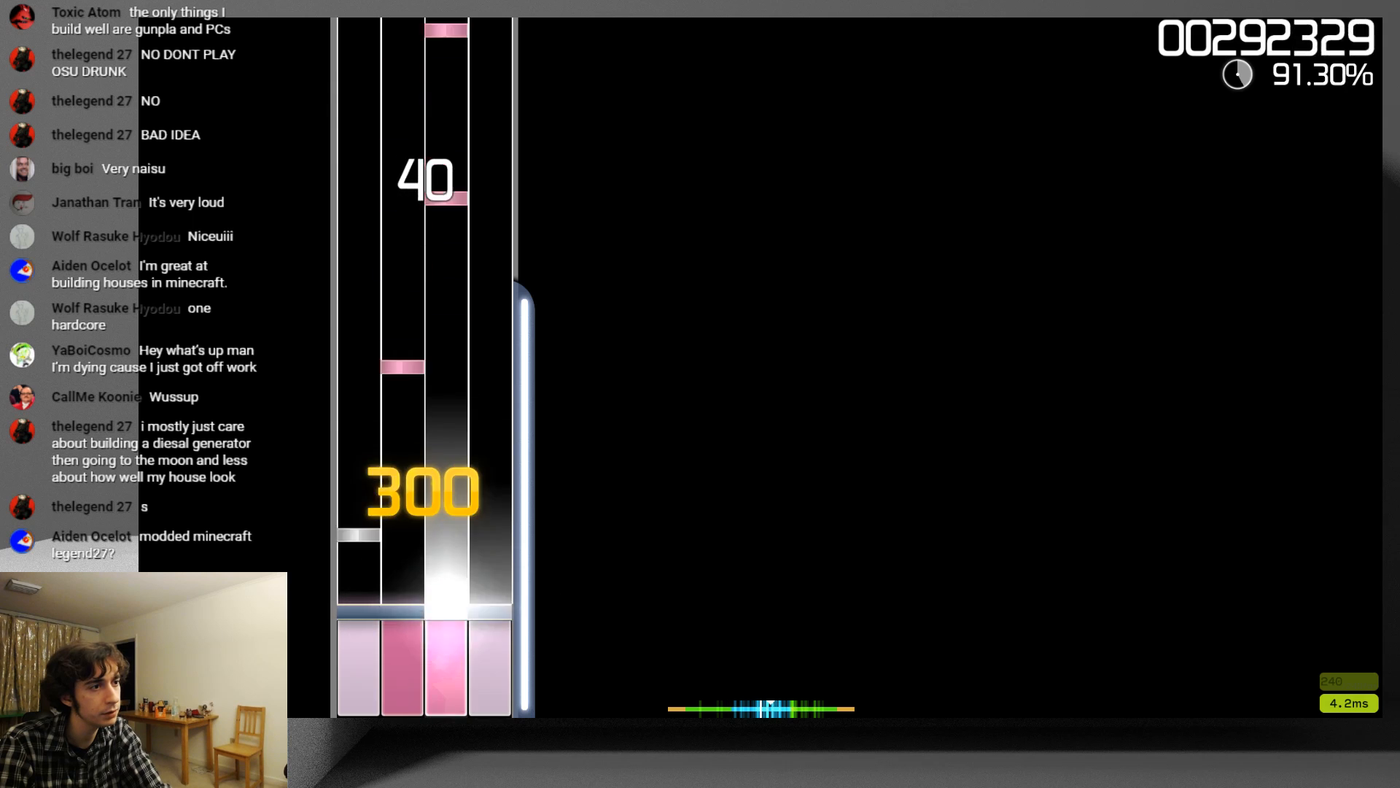
{"action": "key", "text": "d"}
{"action": "key", "text": "f"}
{"action": "key", "text": "j"}
{"action": "key", "text": "k"}
{"action": "key", "text": "f"}
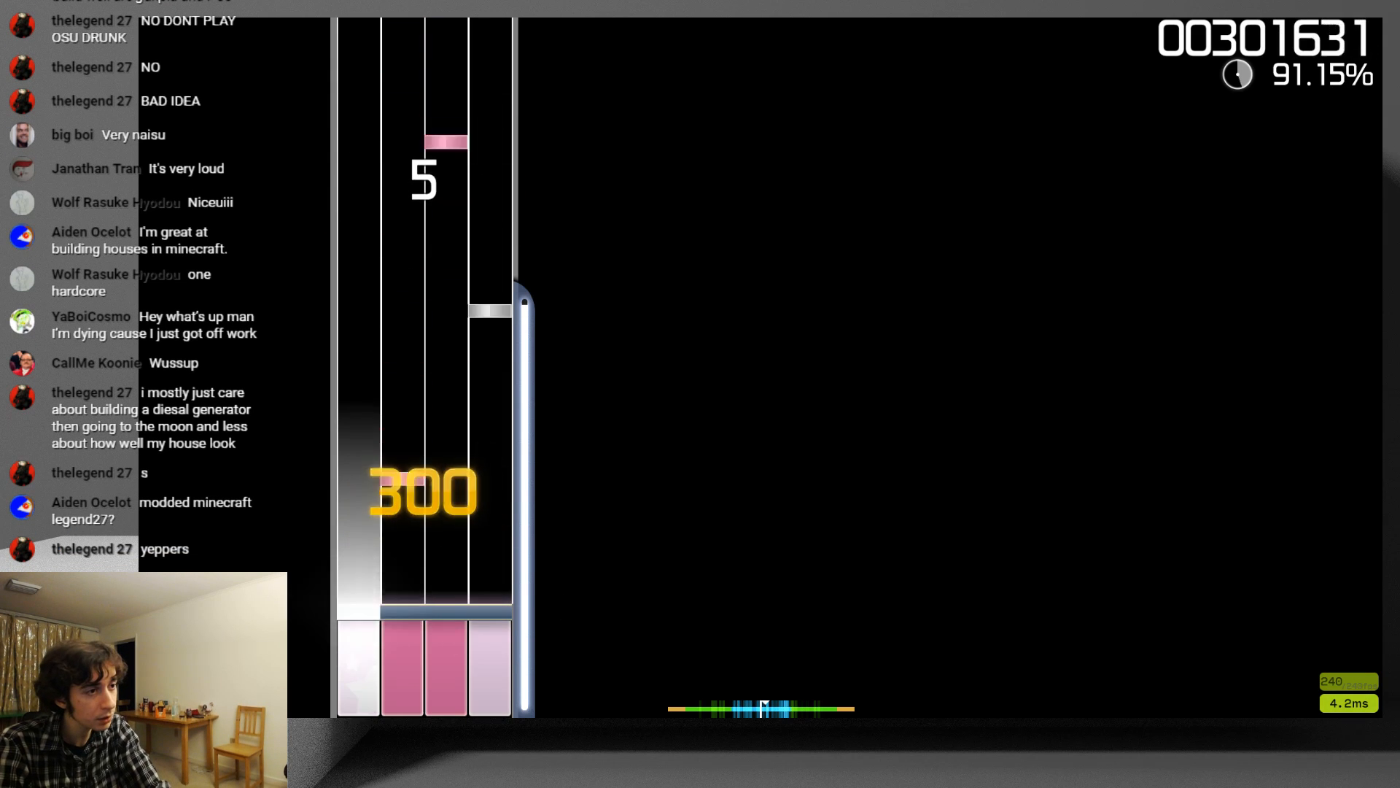
{"action": "key", "text": "k"}
{"action": "key", "text": "j"}
{"action": "key", "text": "d"}
{"action": "key", "text": "f"}
{"action": "key", "text": "j"}
{"action": "key", "text": "d"}
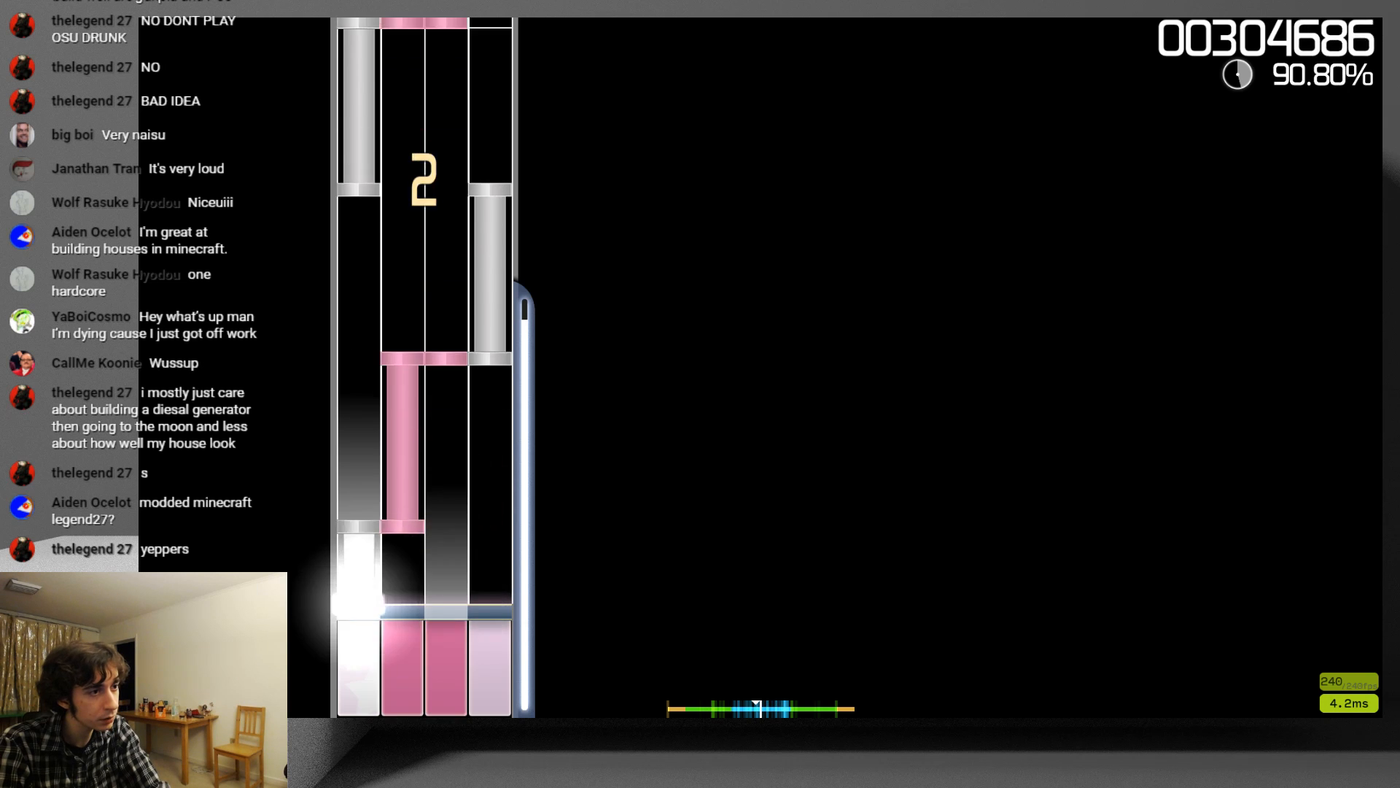
{"action": "key", "text": "f"}
{"action": "key", "text": "k"}
{"action": "key", "text": "j"}
{"action": "key", "text": "f"}
{"action": "key", "text": "k"}
{"action": "key", "text": "j"}
{"action": "key", "text": "d"}
{"action": "key", "text": "k"}
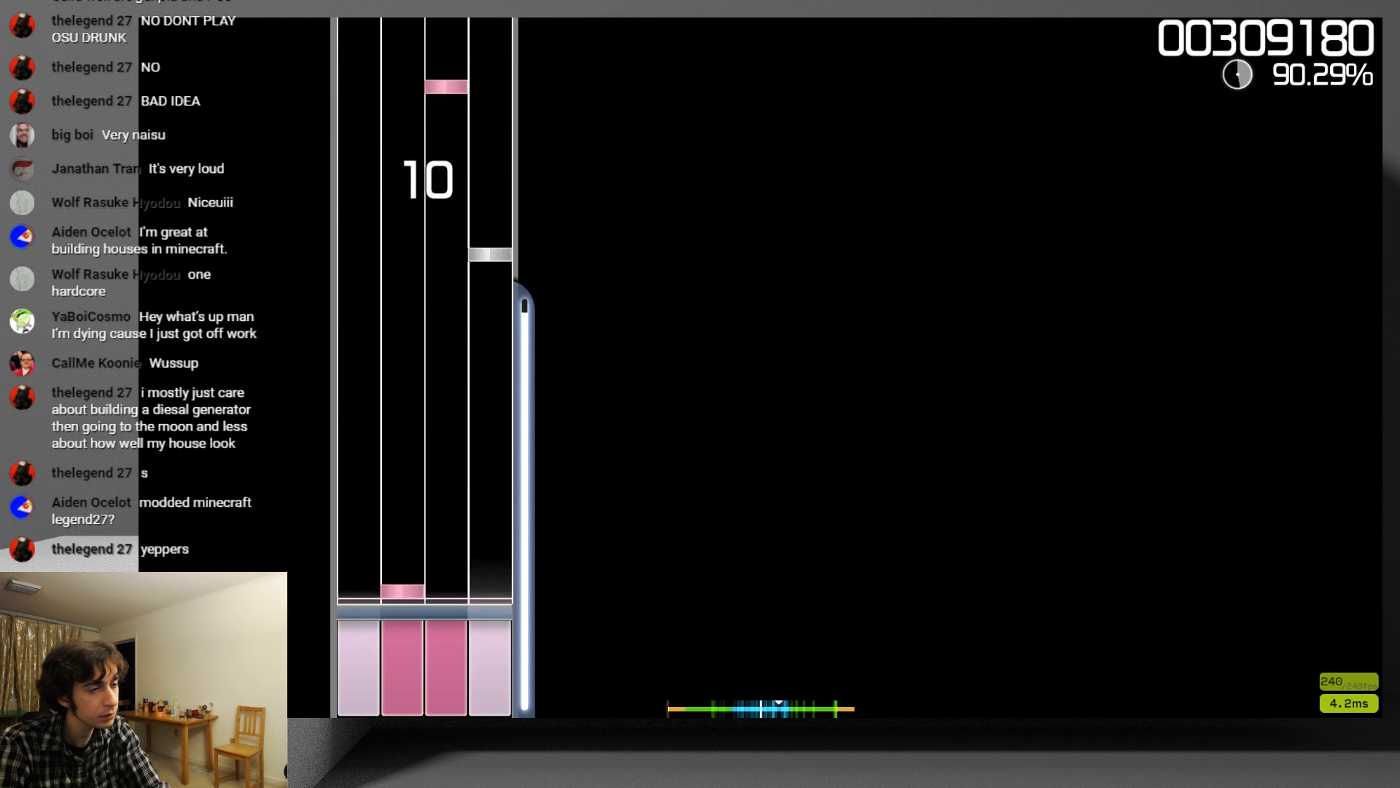
{"action": "key", "text": "f"}
{"action": "key", "text": "k"}
{"action": "key", "text": "j"}
{"action": "key", "text": "f"}
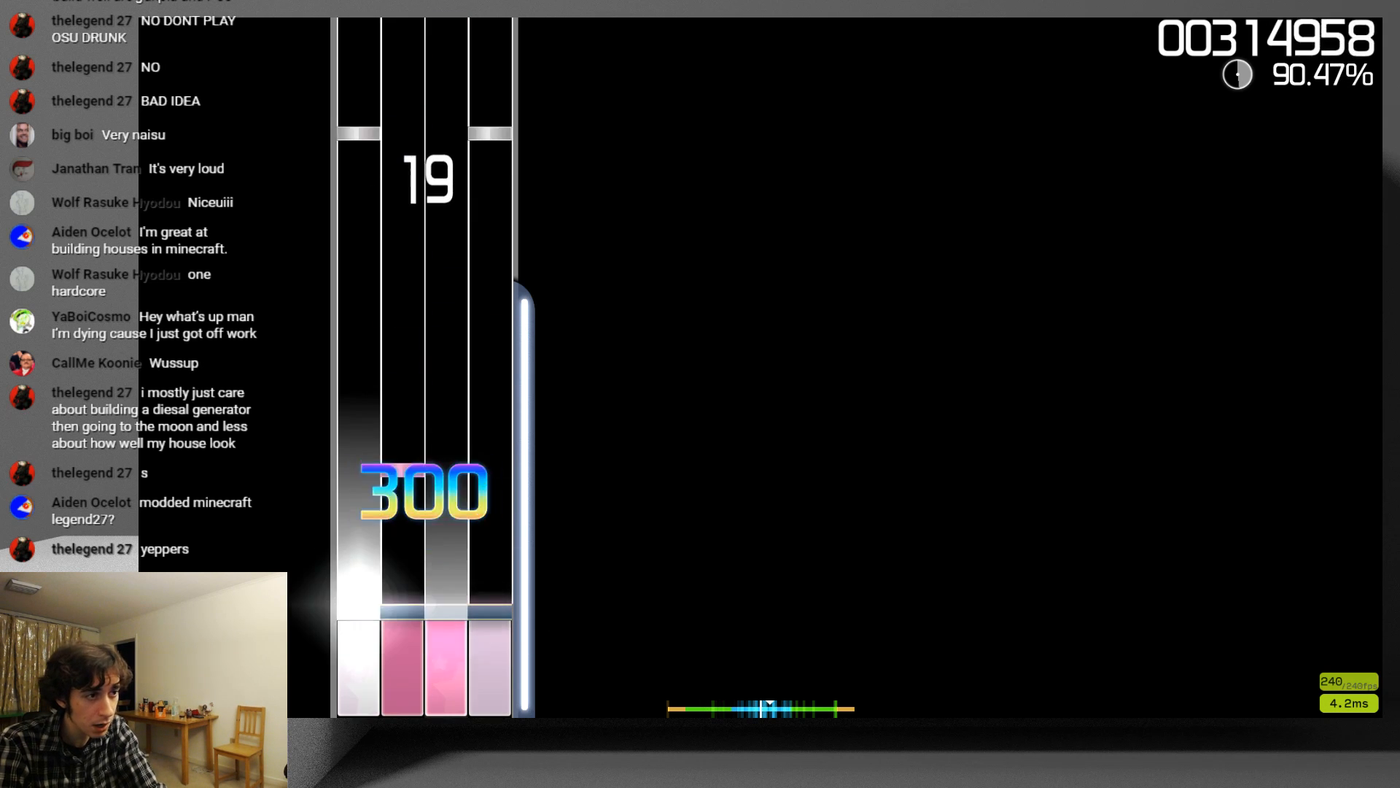
- Continue playing the four-lane beatmap, hitting single notes and chords at the judgement line and holding the long notes until they end
{"action": "key", "text": "f"}
{"action": "key", "text": "j"}
{"action": "key", "text": "k"}
{"action": "key", "text": "f"}
{"action": "key", "text": "d"}
{"action": "key", "text": "j"}
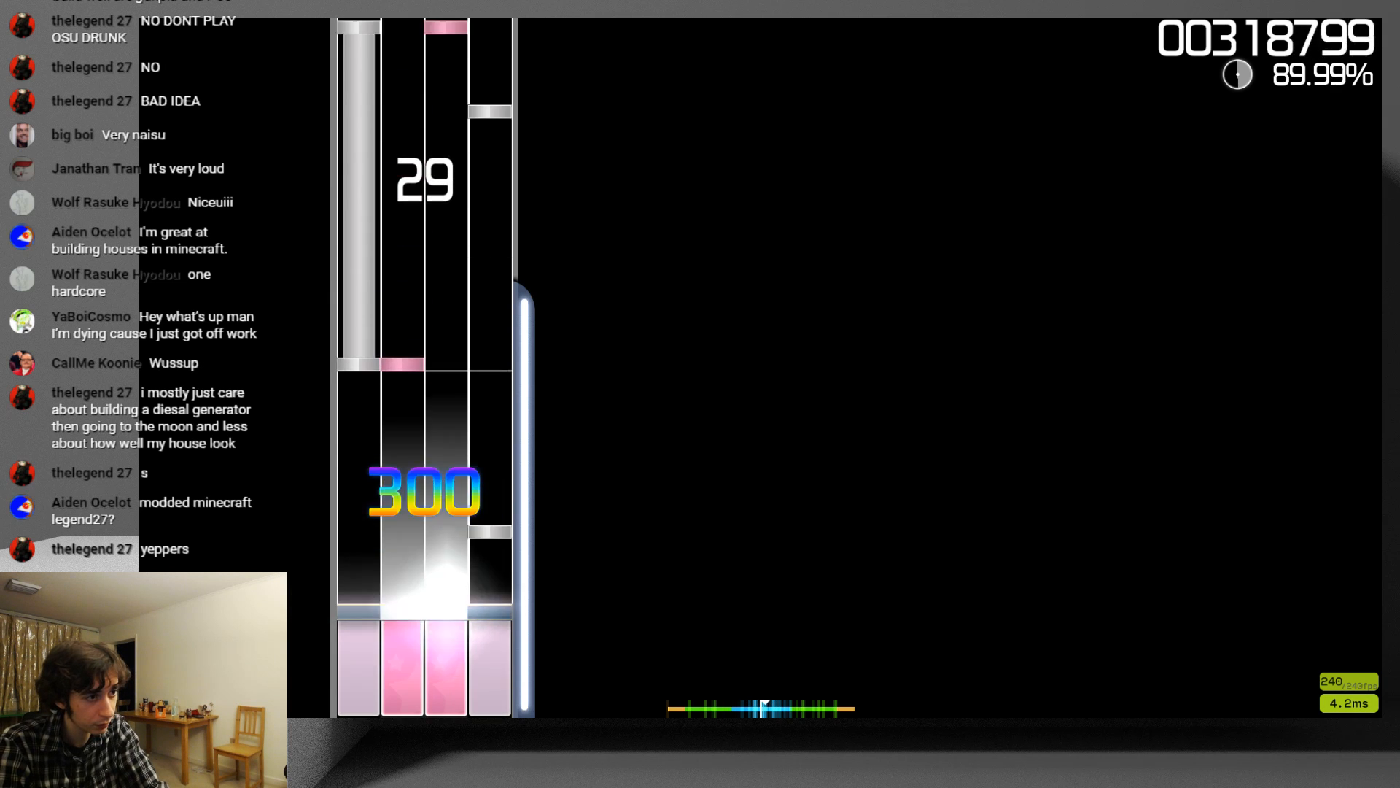
{"action": "key", "text": "k"}
{"action": "key", "text": "d"}
{"action": "key", "text": "f"}
{"action": "key", "text": "k"}
{"action": "key", "text": "j"}
{"action": "key", "text": "k"}
{"action": "key", "text": "f"}
{"action": "key", "text": "d"}
{"action": "key", "text": "j"}
{"action": "key", "text": "d"}
{"action": "key", "text": "k"}
{"action": "key", "text": "j"}
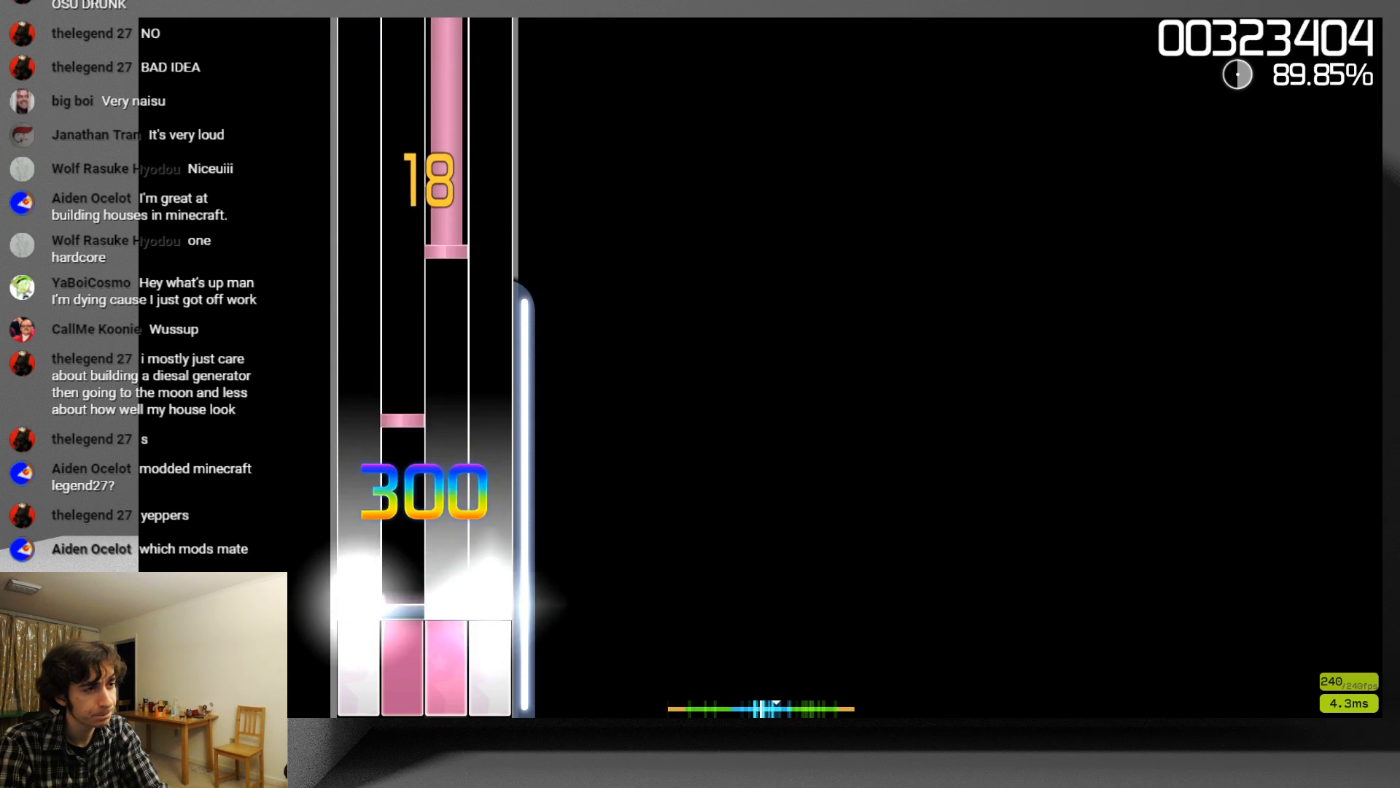
{"action": "key", "text": "f"}
{"action": "key", "text": "j"}
{"action": "key", "text": "k"}
{"action": "key", "text": "d"}
{"action": "key", "text": "f"}
{"action": "key", "text": "j"}
{"action": "key", "text": "k"}
{"action": "key", "text": "d"}
{"action": "key", "text": "j"}
{"action": "key", "text": "d"}
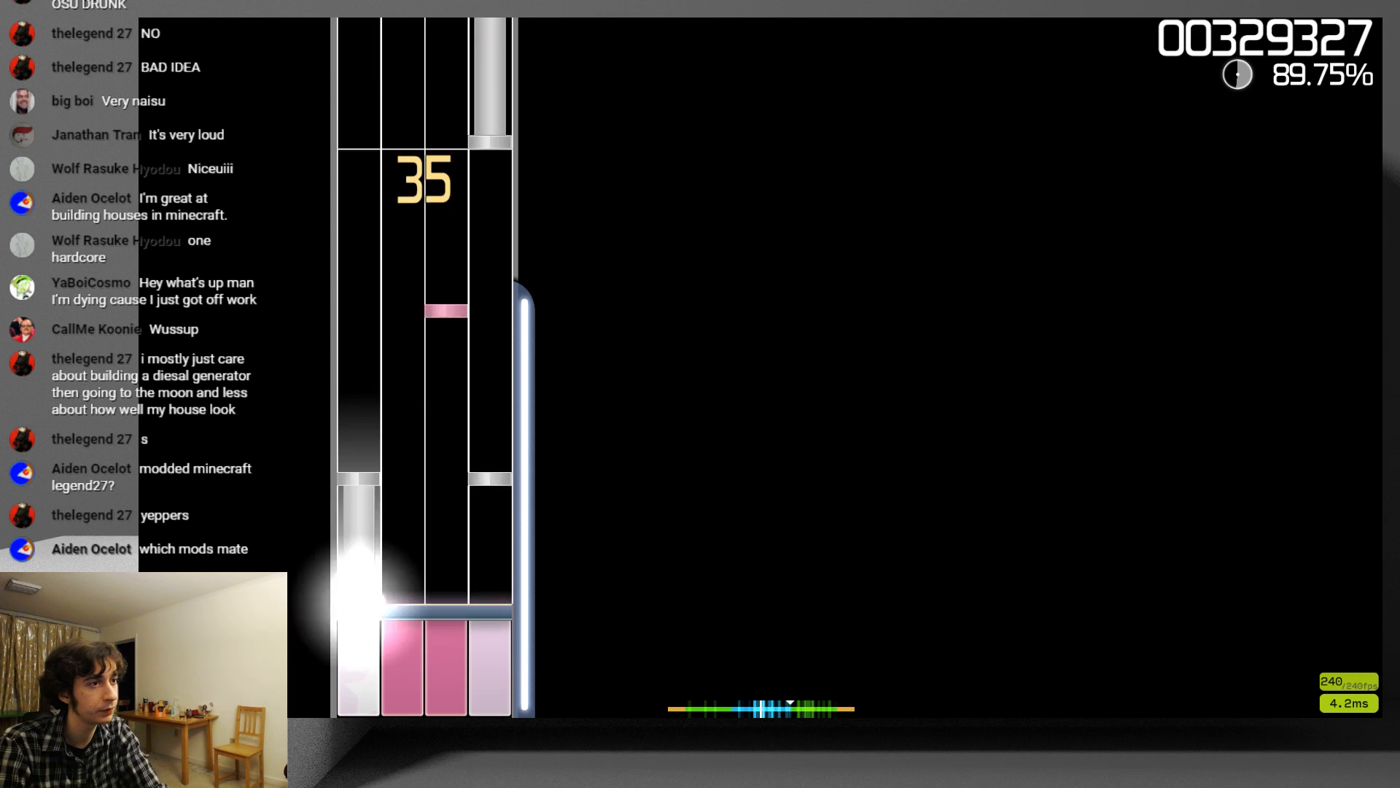
{"action": "key", "text": "k"}
{"action": "key", "text": "j"}
{"action": "key", "text": "k"}
{"action": "key", "text": "f"}
{"action": "key", "text": "j"}
{"action": "key", "text": "d"}
{"action": "key", "text": "f"}
{"action": "key", "text": "k"}
{"action": "key", "text": "j"}
{"action": "key", "text": "f"}
{"action": "key", "text": "j"}
{"action": "key", "text": "d"}
{"action": "key", "text": "k"}
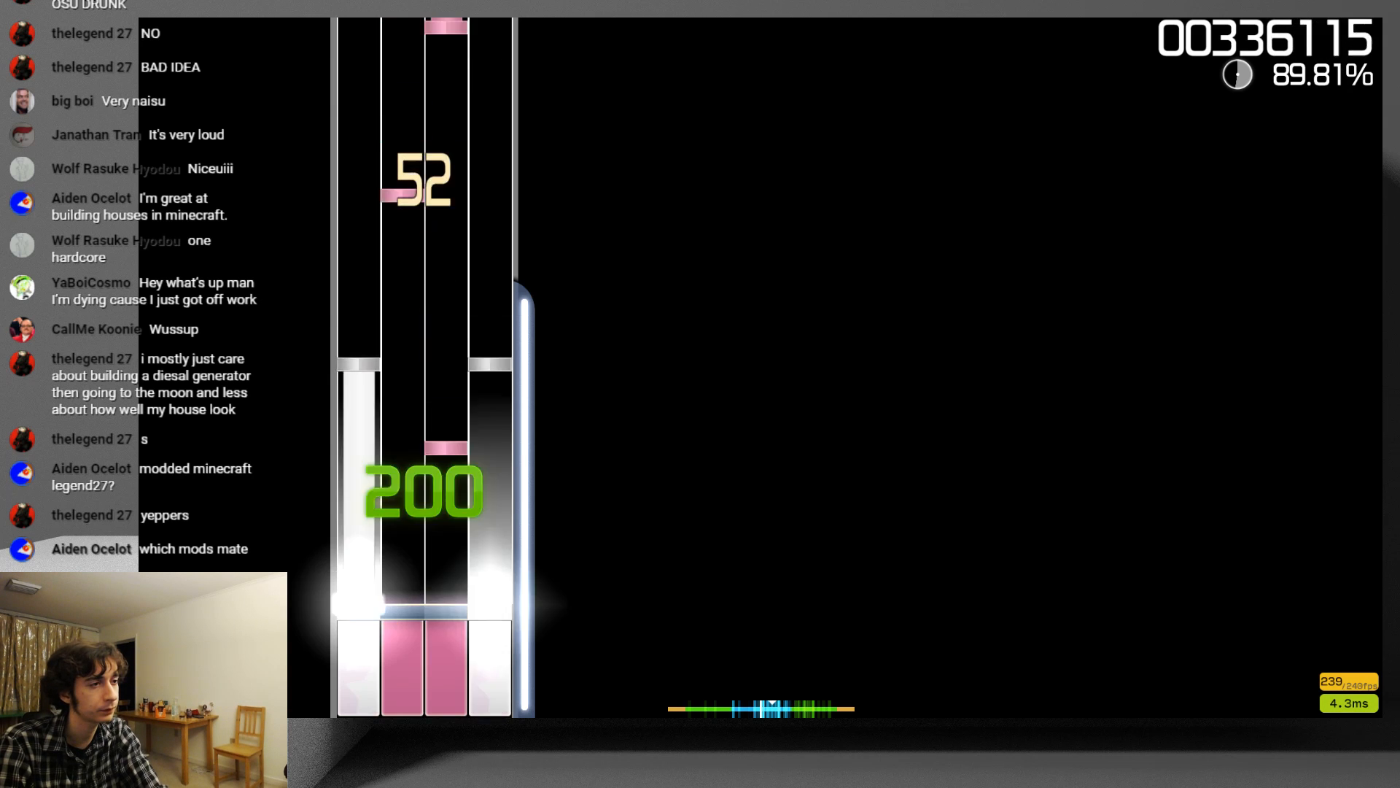
{"action": "key", "text": "j"}
{"action": "key", "text": "k"}
{"action": "key", "text": "f"}
{"action": "key", "text": "j"}
{"action": "key", "text": "d"}
{"action": "key", "text": "f"}
{"action": "key", "text": "k"}
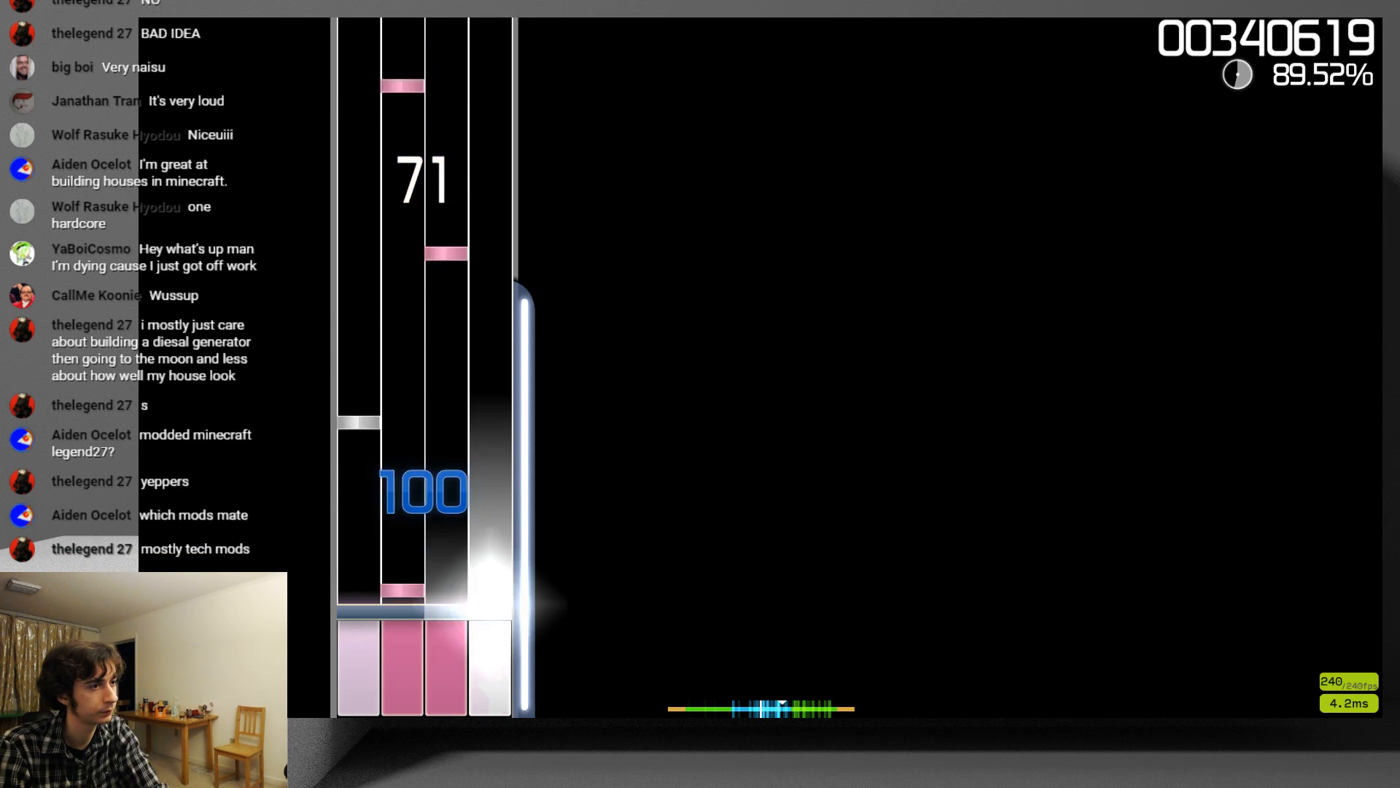
{"action": "key", "text": "f"}
{"action": "key", "text": "d"}
{"action": "key", "text": "j"}
{"action": "key", "text": "f"}
{"action": "key", "text": "d"}
{"action": "key", "text": "k"}
{"action": "key", "text": "f"}
{"action": "key", "text": "k"}
{"action": "key", "text": "j"}
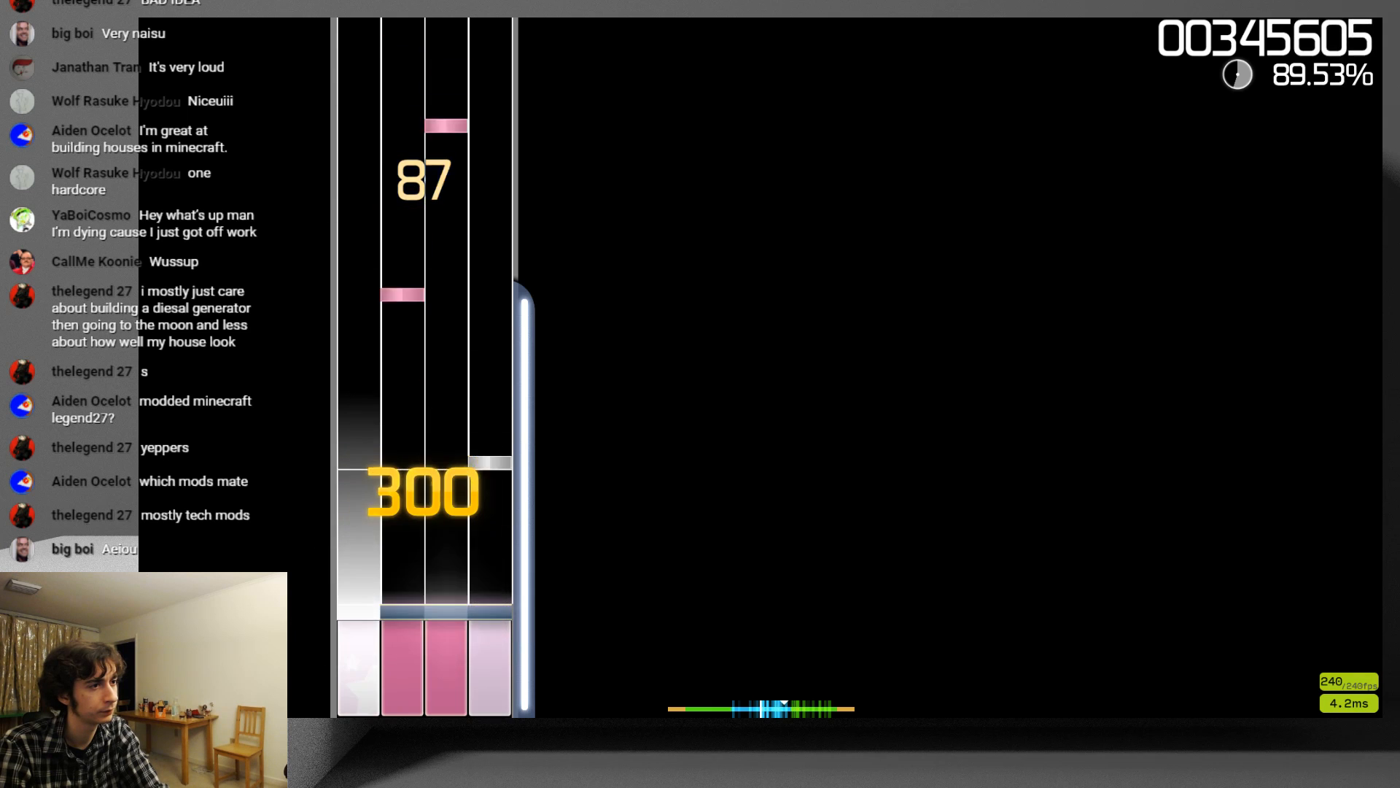
{"action": "key", "text": "k"}
{"action": "key", "text": "f"}
{"action": "key", "text": "j"}
{"action": "key", "text": "d"}
{"action": "key", "text": "f"}
{"action": "key", "text": "j"}
{"action": "key", "text": "k"}
{"action": "key", "text": "f"}
{"action": "key", "text": "d"}
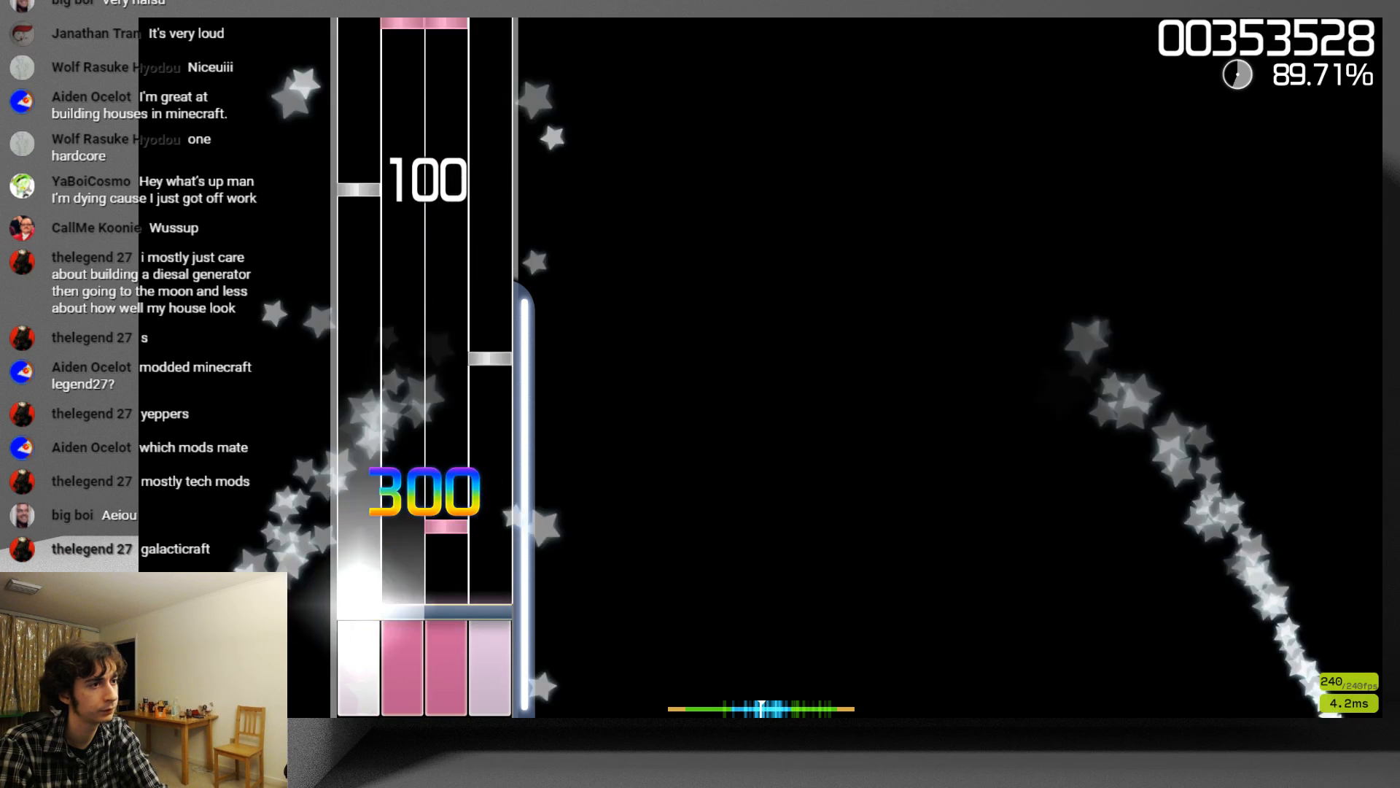
{"action": "key", "text": "j"}
{"action": "key", "text": "k"}
{"action": "key", "text": "d"}
{"action": "key", "text": "f"}
{"action": "key", "text": "j"}
{"action": "key", "text": "k"}
{"action": "key", "text": "j"}
{"action": "key", "text": "d"}
{"action": "key", "text": "f"}
{"action": "key", "text": "k"}
{"action": "key", "text": "j"}
{"action": "key", "text": "d"}
{"action": "key", "text": "k"}
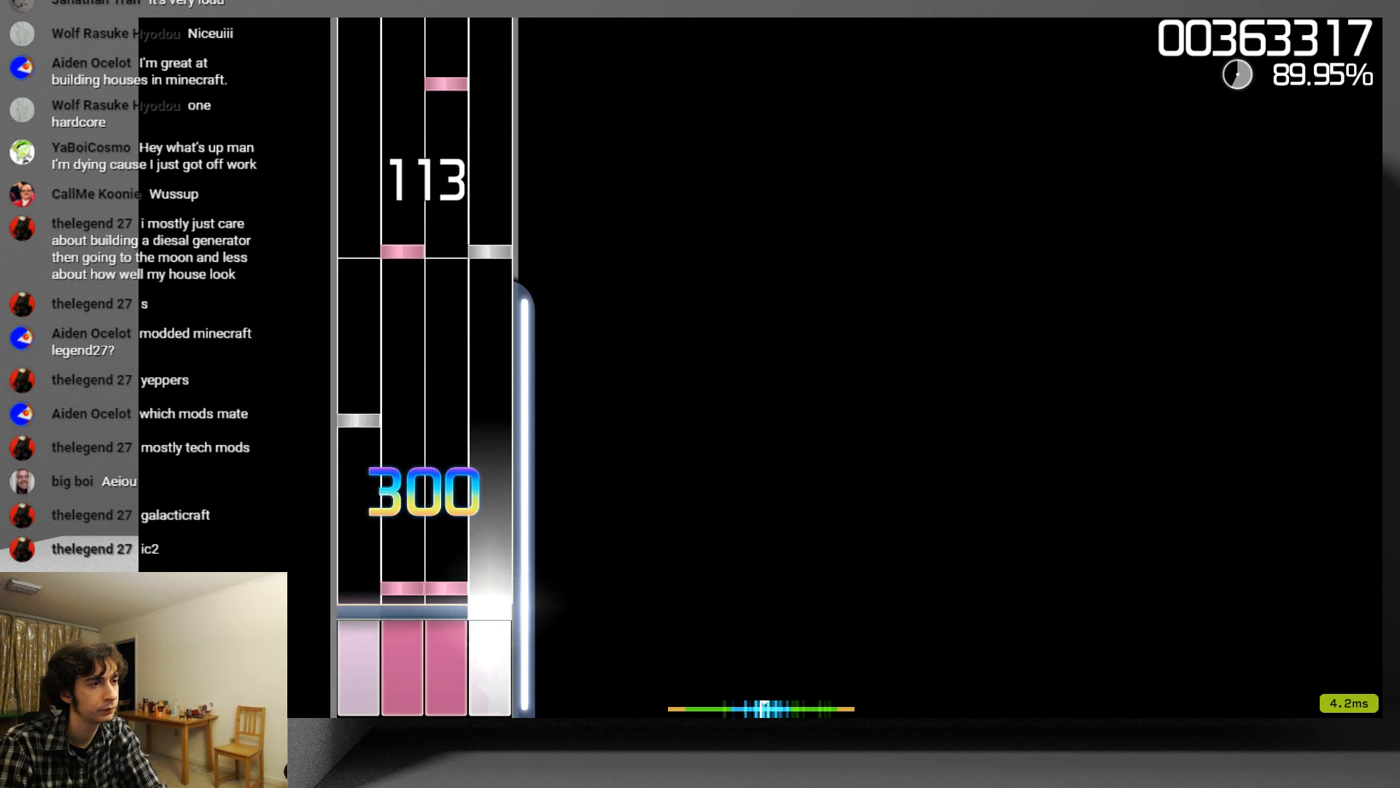
{"action": "key", "text": "f"}
{"action": "key", "text": "j"}
{"action": "key", "text": "d"}
{"action": "key", "text": "f"}
{"action": "key", "text": "k"}
{"action": "key", "text": "j"}
{"action": "key", "text": "d"}
{"action": "key", "text": "f"}
{"action": "key", "text": "k"}
{"action": "key", "text": "f"}
{"action": "key", "text": "j"}
{"action": "key", "text": "d"}
{"action": "key", "text": "k"}
{"action": "key", "text": "j"}
{"action": "key", "text": "d"}
{"action": "key", "text": "f"}
{"action": "key", "text": "j"}
{"action": "key", "text": "k"}
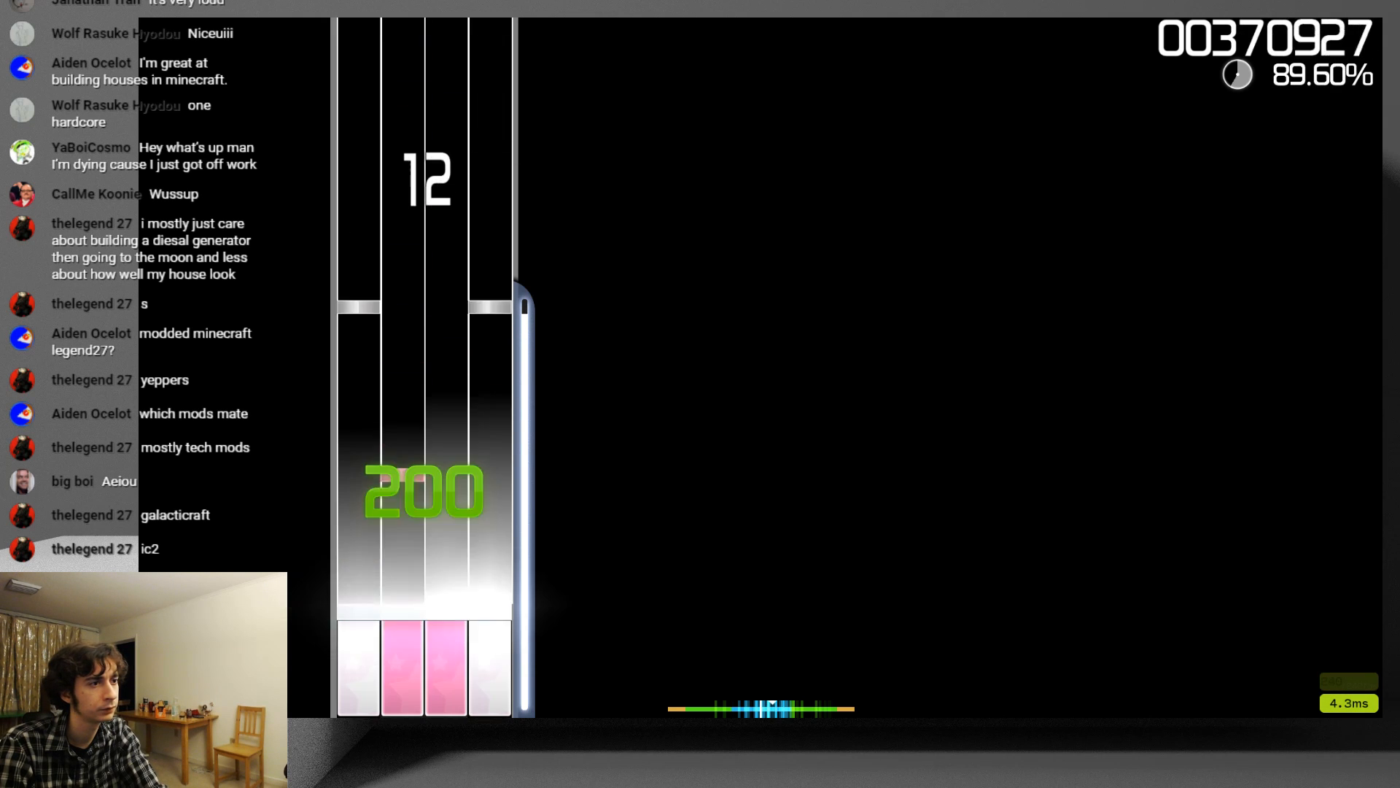
{"action": "key", "text": "f"}
{"action": "key", "text": "k"}
{"action": "key", "text": "f"}
{"action": "key", "text": "j"}
{"action": "key", "text": "k"}
{"action": "key", "text": "d"}
{"action": "key", "text": "j"}
{"action": "key", "text": "k"}
{"action": "key", "text": "f"}
{"action": "key", "text": "d"}
{"action": "key", "text": "k"}
{"action": "key", "text": "f"}
{"action": "key", "text": "j"}
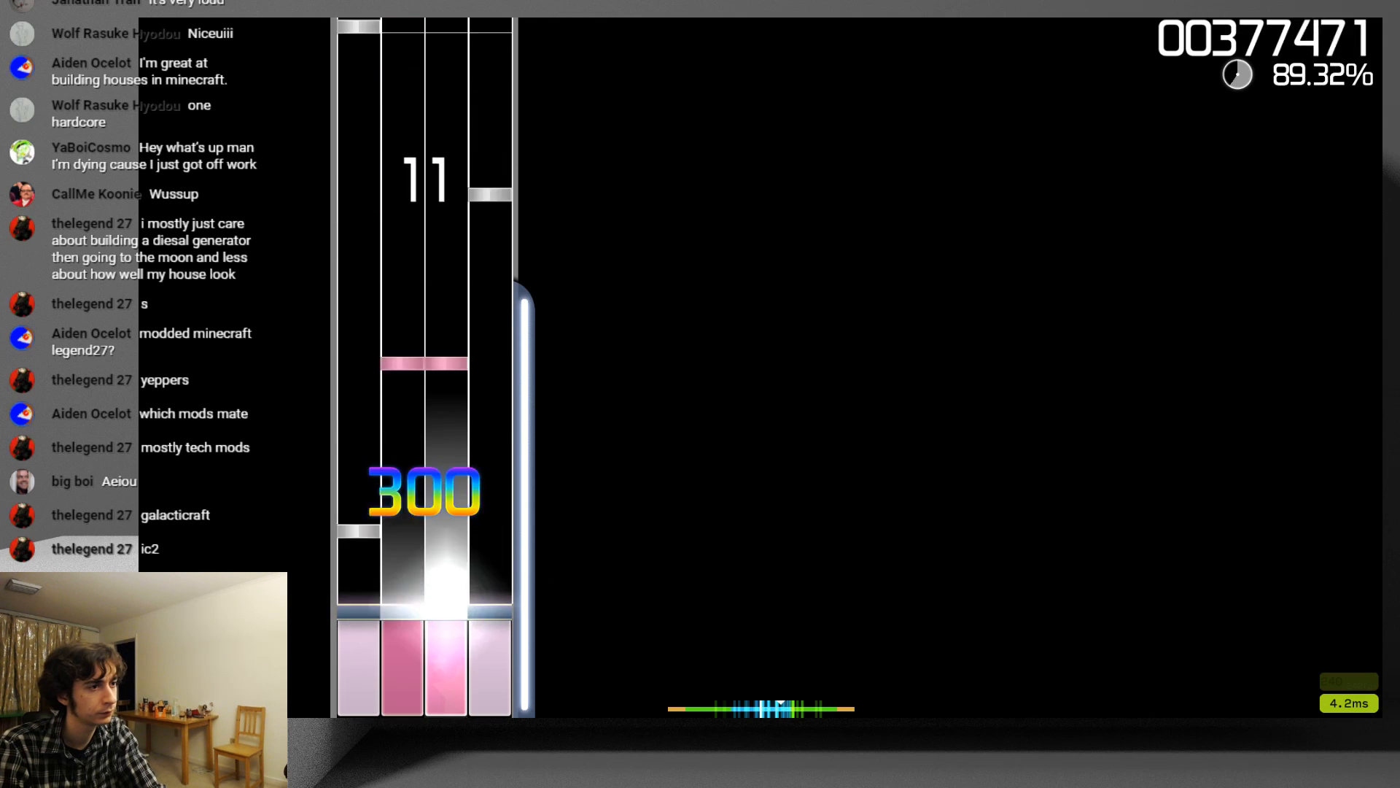
{"action": "key", "text": "d"}
{"action": "key", "text": "f"}
{"action": "key", "text": "j"}
{"action": "key", "text": "k"}
{"action": "key", "text": "d"}
{"action": "key", "text": "k"}
{"action": "key", "text": "j"}
{"action": "key", "text": "d"}
{"action": "key", "text": "f"}
{"action": "key", "text": "j"}
{"action": "key", "text": "d"}
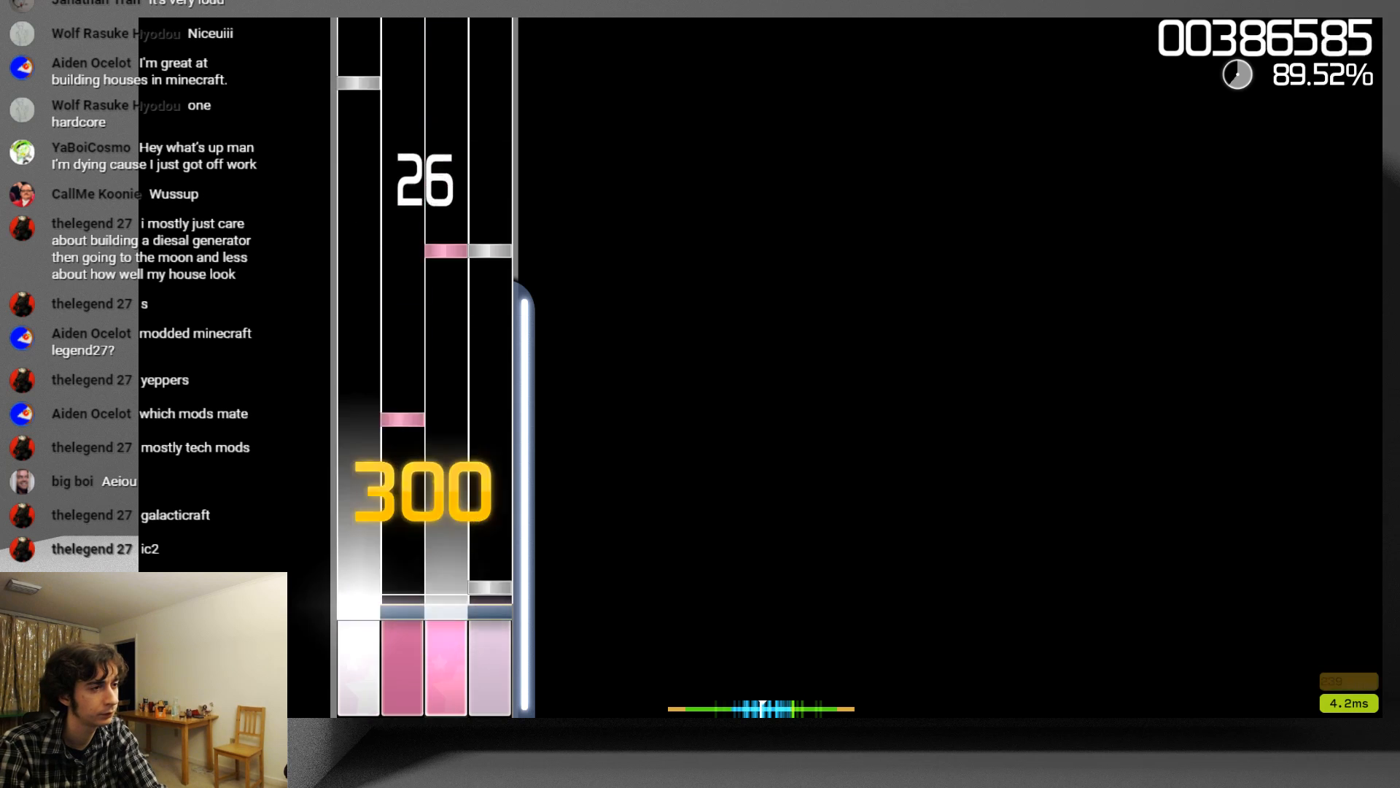
{"action": "key", "text": "k"}
{"action": "key", "text": "f"}
{"action": "key", "text": "j"}
{"action": "key", "text": "k"}
{"action": "key", "text": "d"}
{"action": "key", "text": "j"}
{"action": "key", "text": "k"}
{"action": "key", "text": "d"}
{"action": "key", "text": "f"}
{"action": "key", "text": "j"}
{"action": "key", "text": "d"}
{"action": "key", "text": "k"}
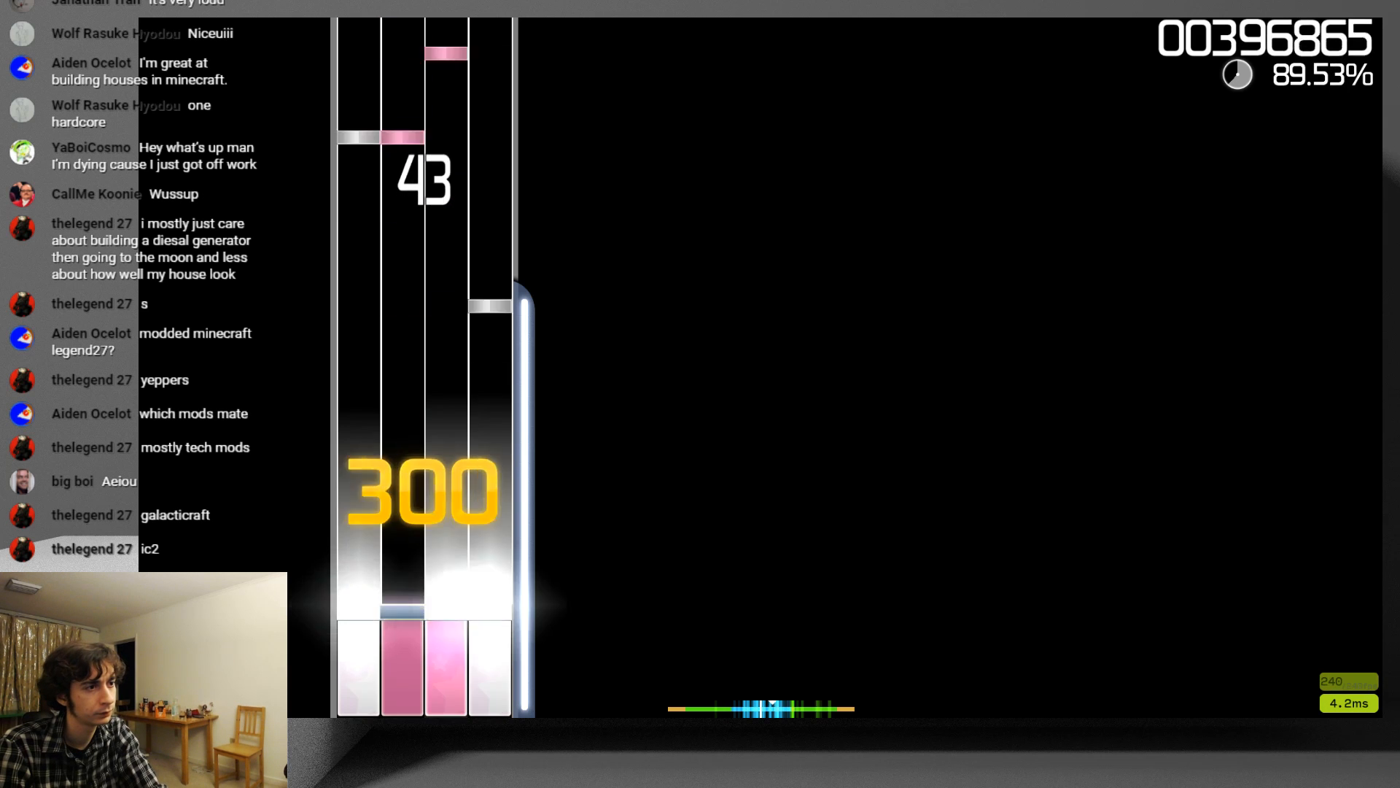
{"action": "key", "text": "k"}
{"action": "key", "text": "d"}
{"action": "key", "text": "f"}
{"action": "key", "text": "j"}
{"action": "key", "text": "k"}
{"action": "key", "text": "d"}
{"action": "key", "text": "f"}
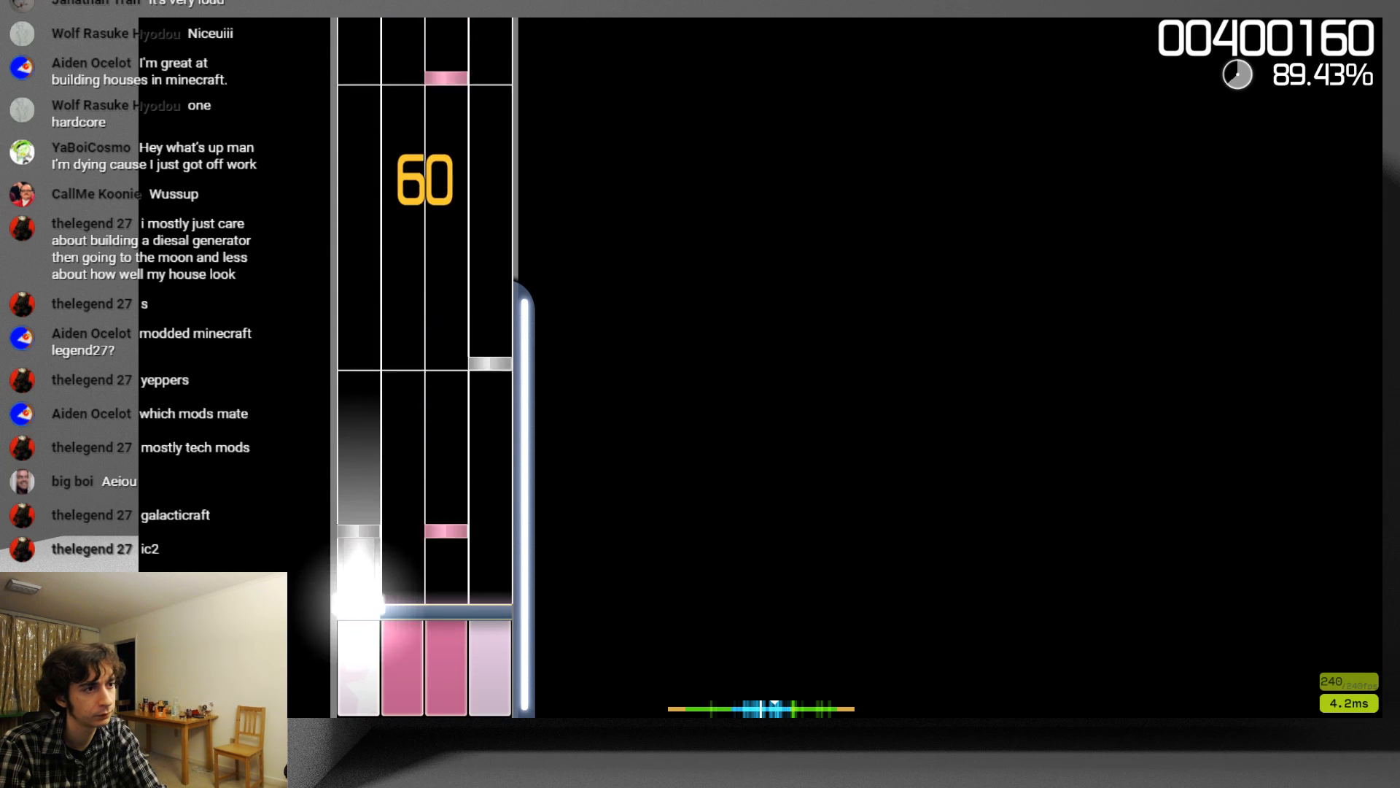
{"action": "key", "text": "j"}
{"action": "key", "text": "f"}
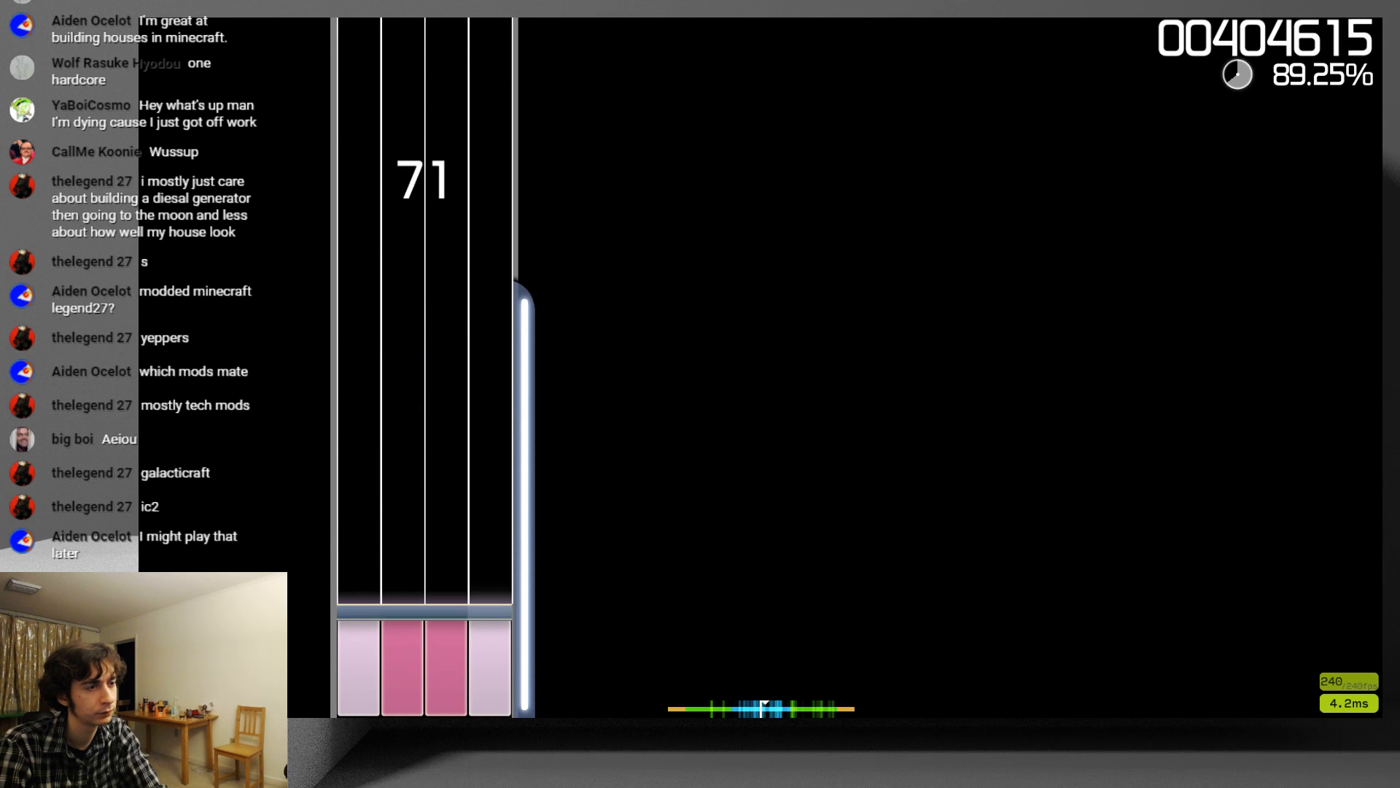
{"action": "key", "text": "k"}
{"action": "key", "text": "d"}
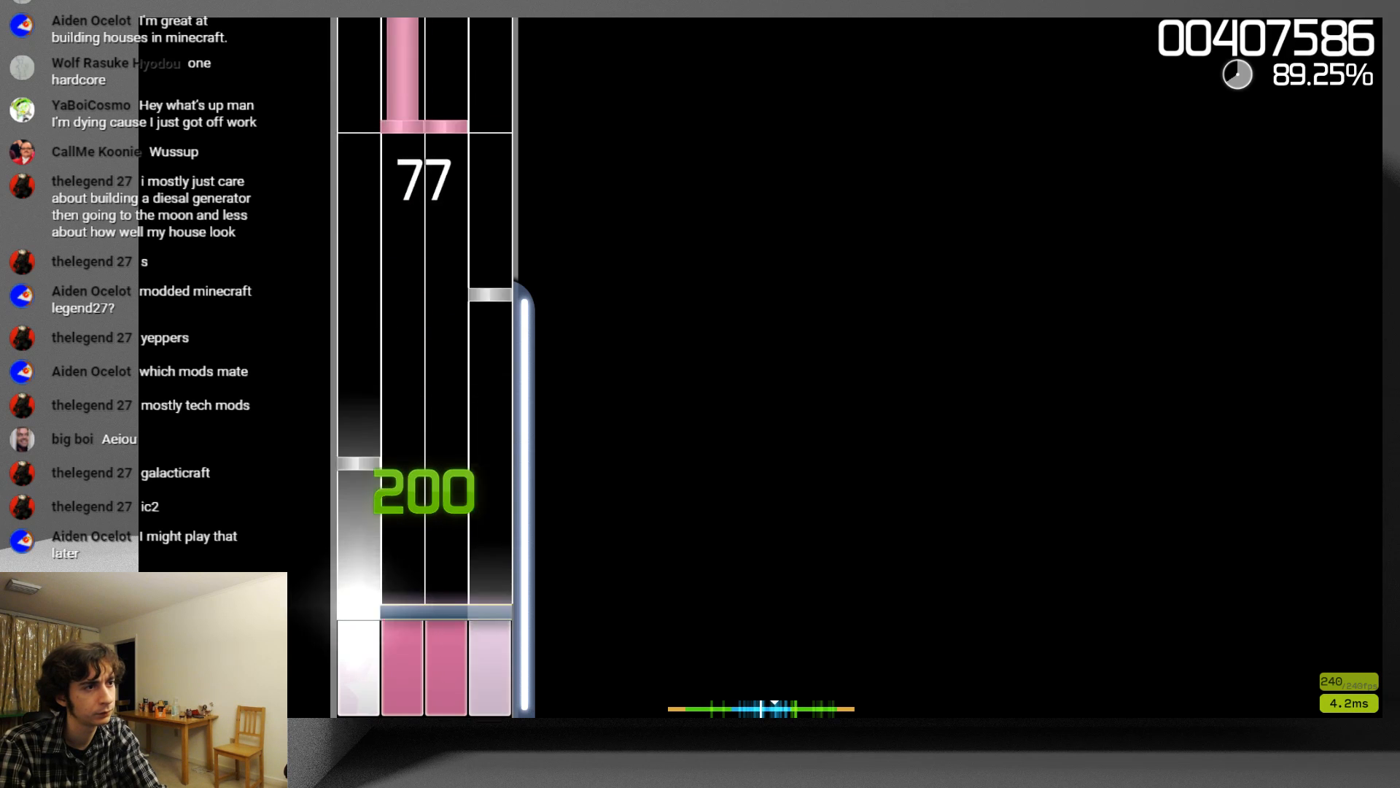
{"action": "key", "text": "k"}
{"action": "key", "text": "d"}
{"action": "key", "text": "k"}
{"action": "key", "text": "f"}
{"action": "key", "text": "j"}
{"action": "key", "text": "d"}
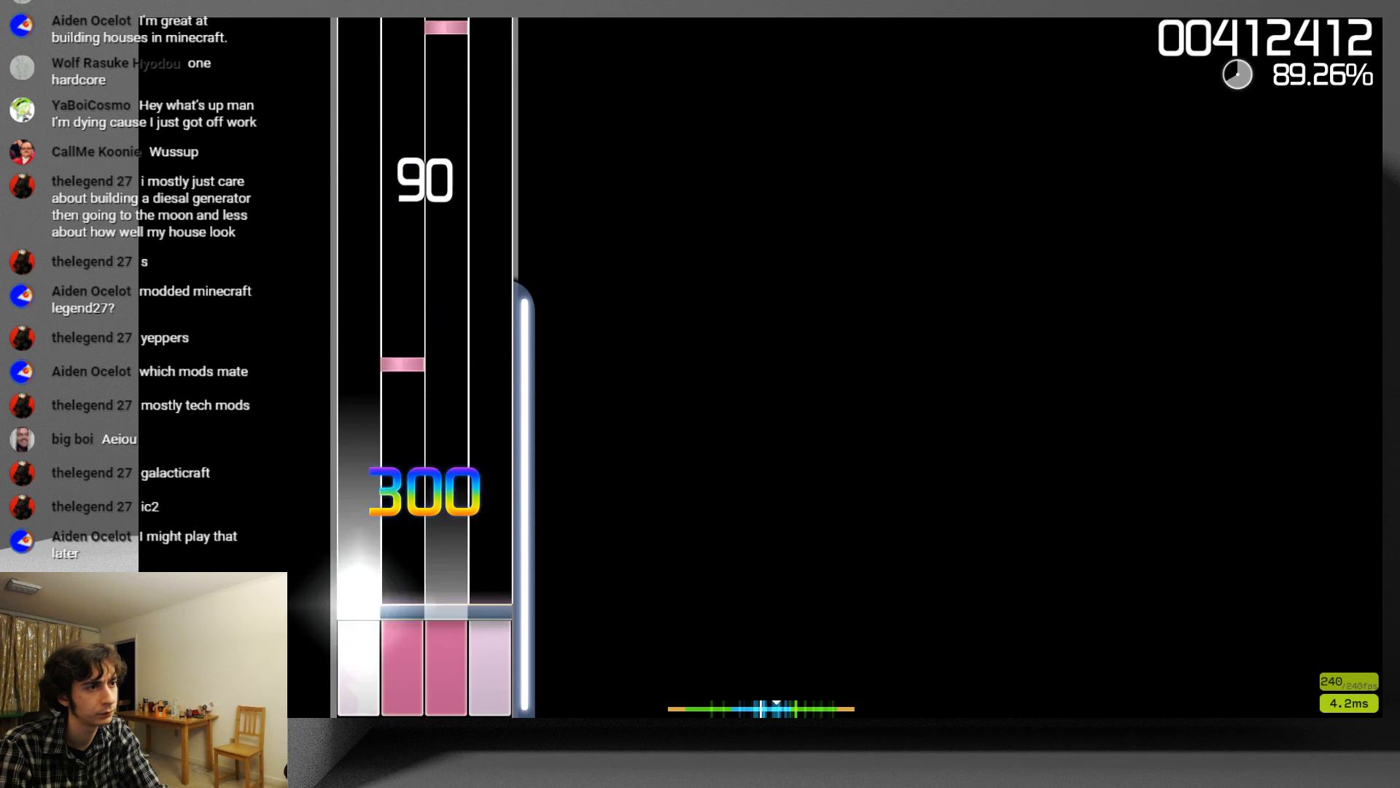
{"action": "key", "text": "j"}
{"action": "key", "text": "d"}
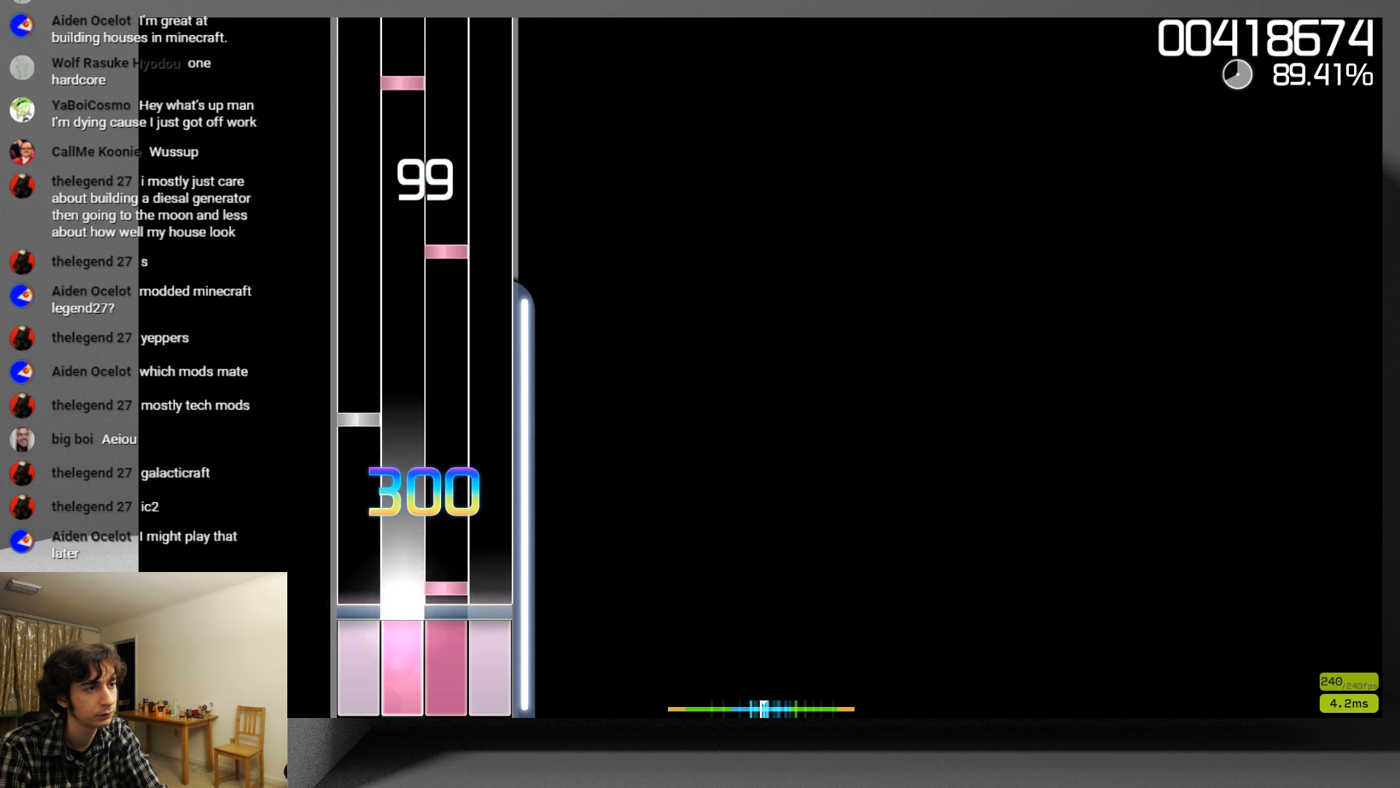
{"action": "key", "text": "j"}
{"action": "key", "text": "d"}
{"action": "key", "text": "j"}
{"action": "key", "text": "f"}
{"action": "key", "text": "d"}
{"action": "key", "text": "k"}
{"action": "key", "text": "j"}
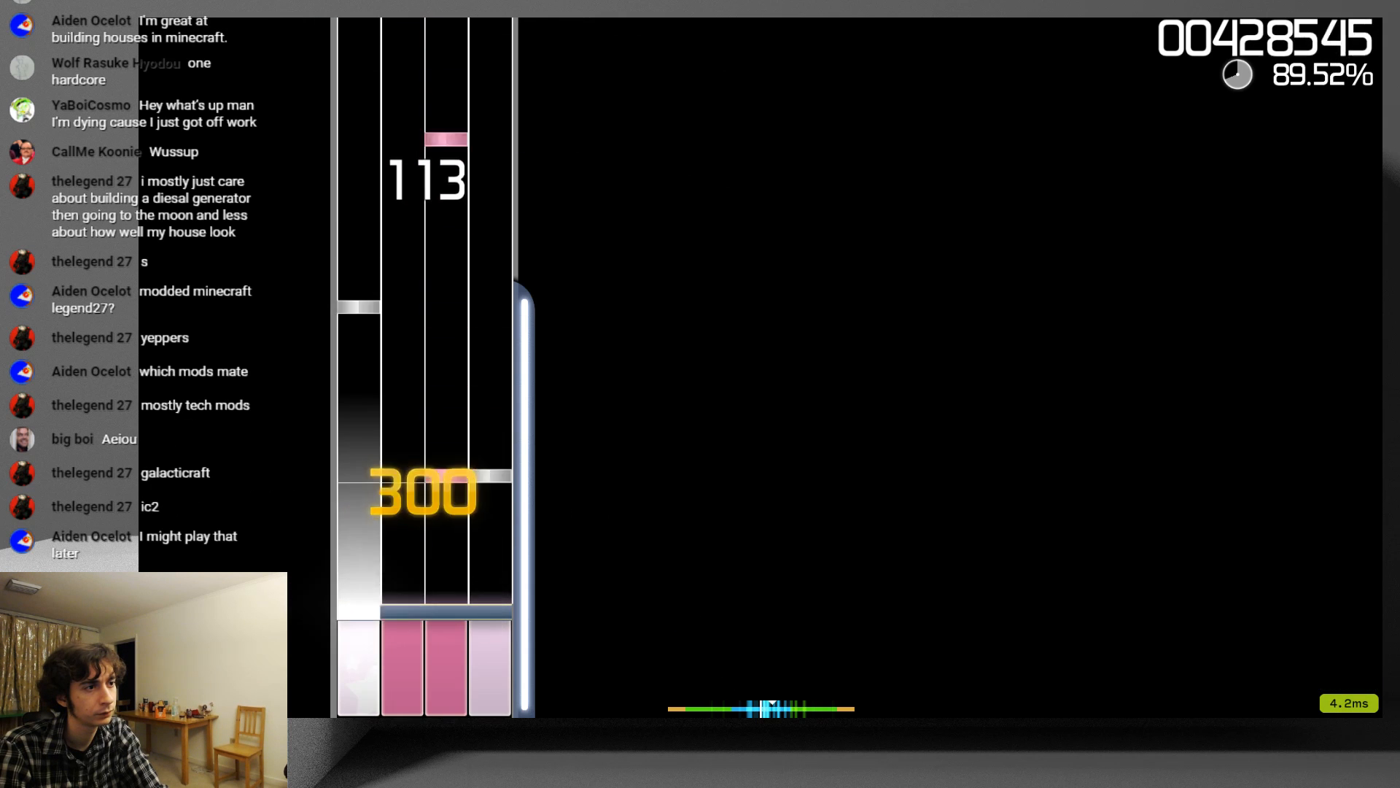
- Keep playing the four-lane beatmap up to the short gap in the notes, hitting alternating single notes, two-note chords and the held notes in time
{"action": "key", "text": "f"}
{"action": "key", "text": "j"}
{"action": "key", "text": "k"}
{"action": "key", "text": "d"}
{"action": "key", "text": "j"}
{"action": "key", "text": "k"}
{"action": "key", "text": "j"}
{"action": "key", "text": "d"}
{"action": "key", "text": "f"}
{"action": "key", "text": "j"}
{"action": "key", "text": "d"}
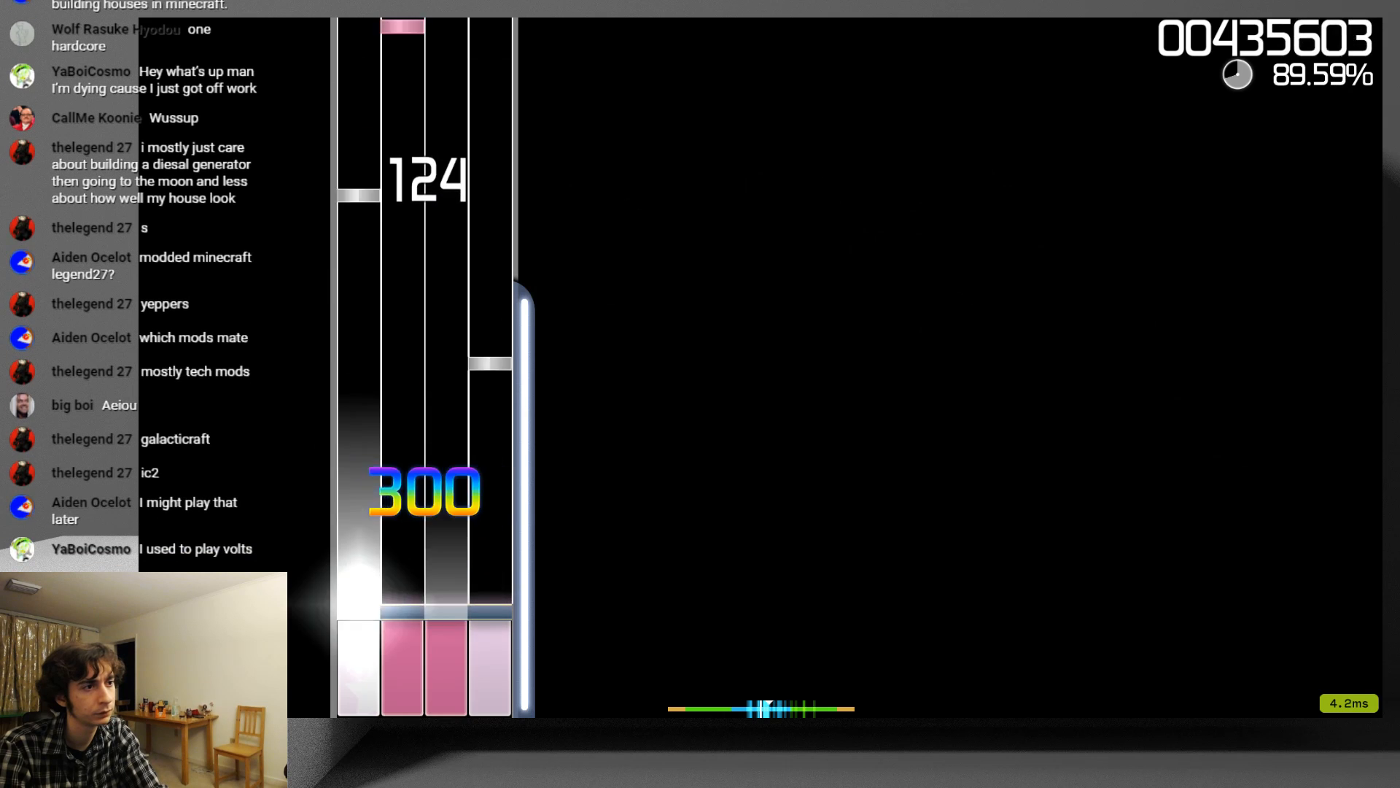
{"action": "key", "text": "d"}
{"action": "key", "text": "f"}
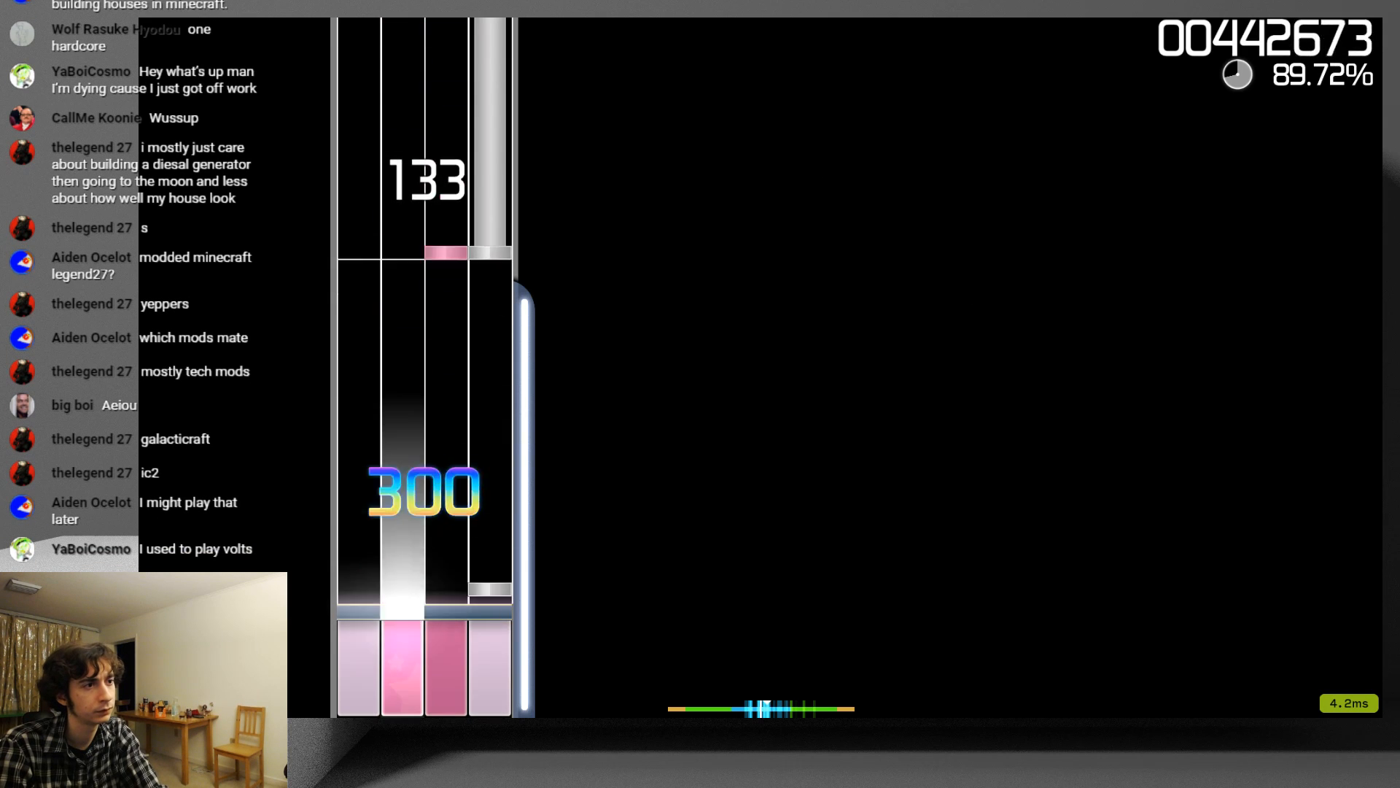
{"action": "key", "text": "k"}
{"action": "key", "text": "j"}
{"action": "key", "text": "k"}
{"action": "key", "text": "d"}
{"action": "key", "text": "j"}
{"action": "key", "text": "d"}
{"action": "key", "text": "k"}
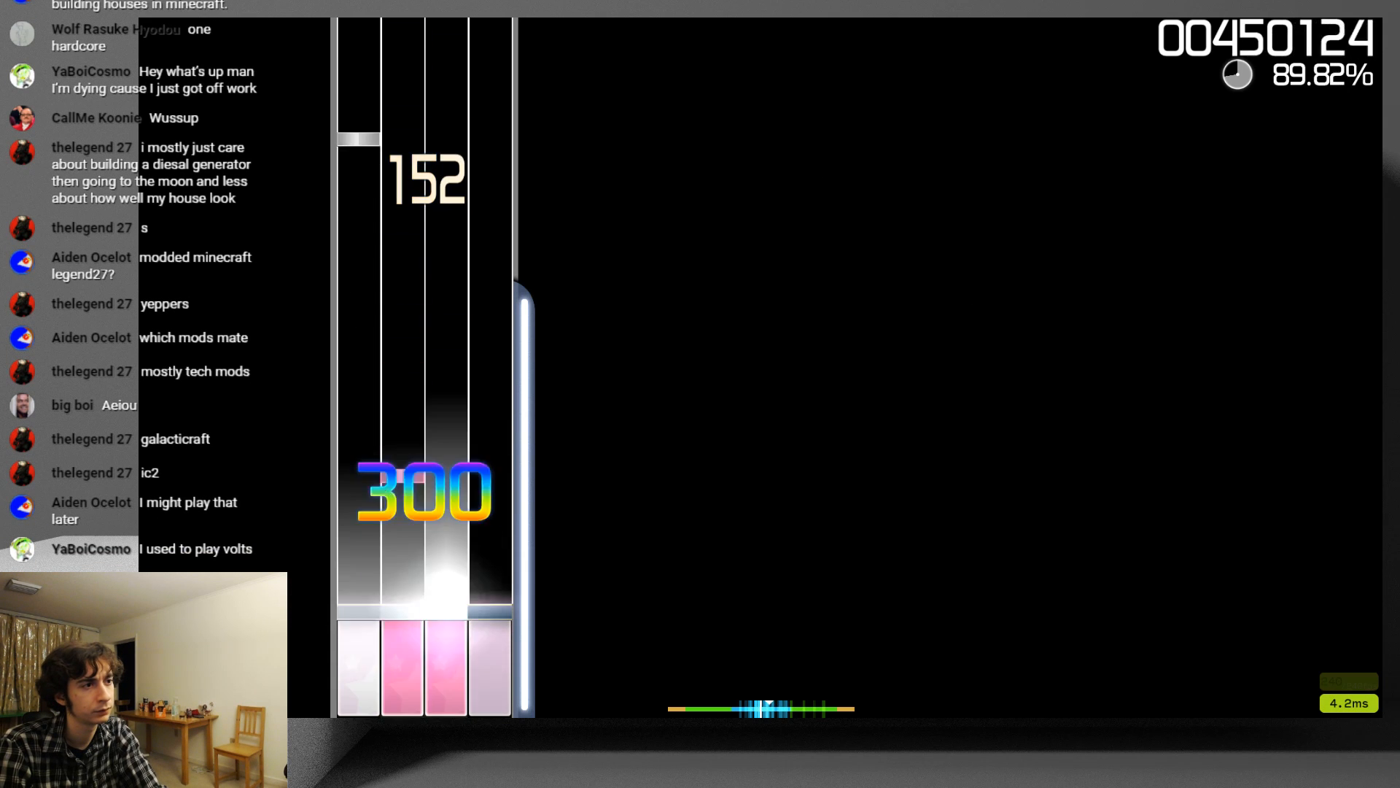
{"action": "key", "text": "f"}
{"action": "key", "text": "d"}
{"action": "key", "text": "j"}
{"action": "key", "text": "k"}
{"action": "key", "text": "j"}
{"action": "key", "text": "d"}
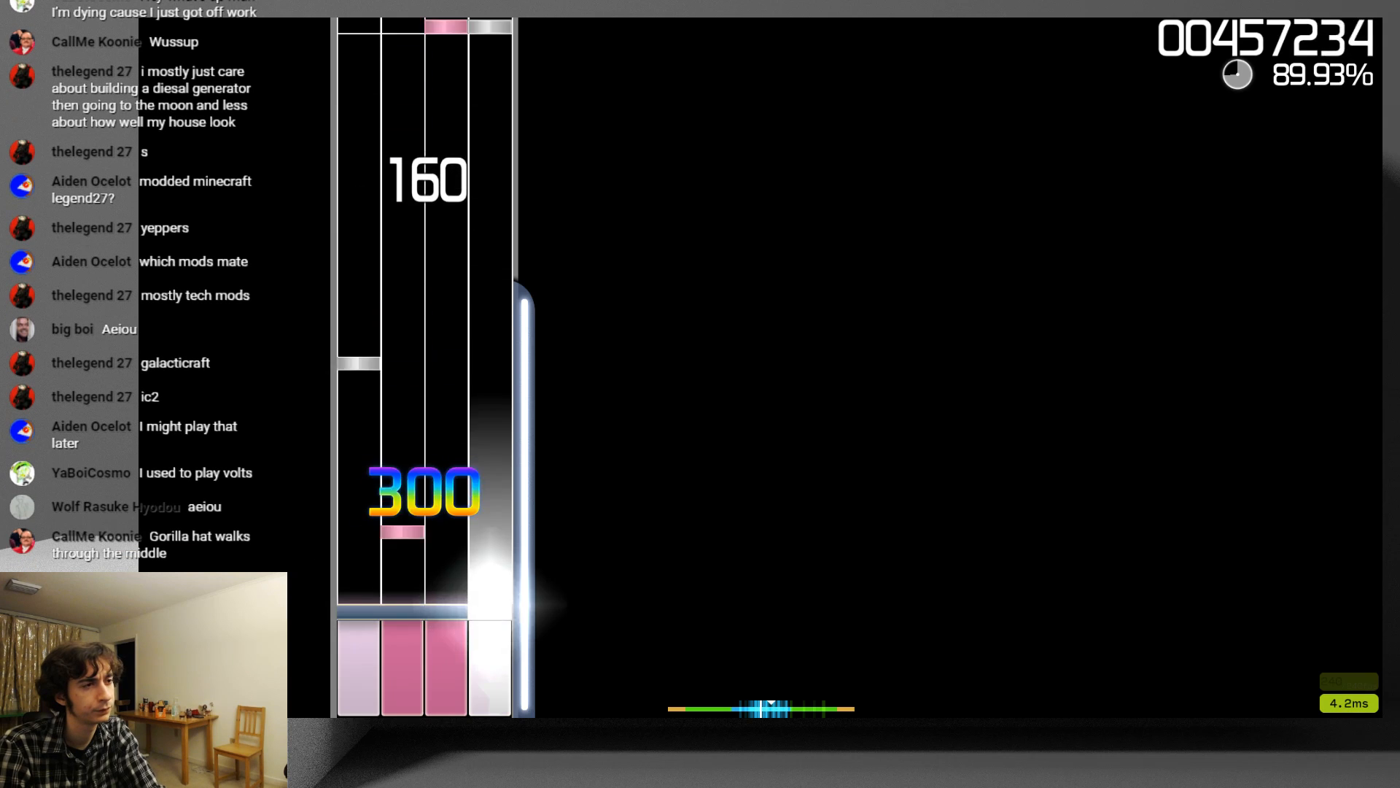
{"action": "key", "text": "f"}
{"action": "key", "text": "d"}
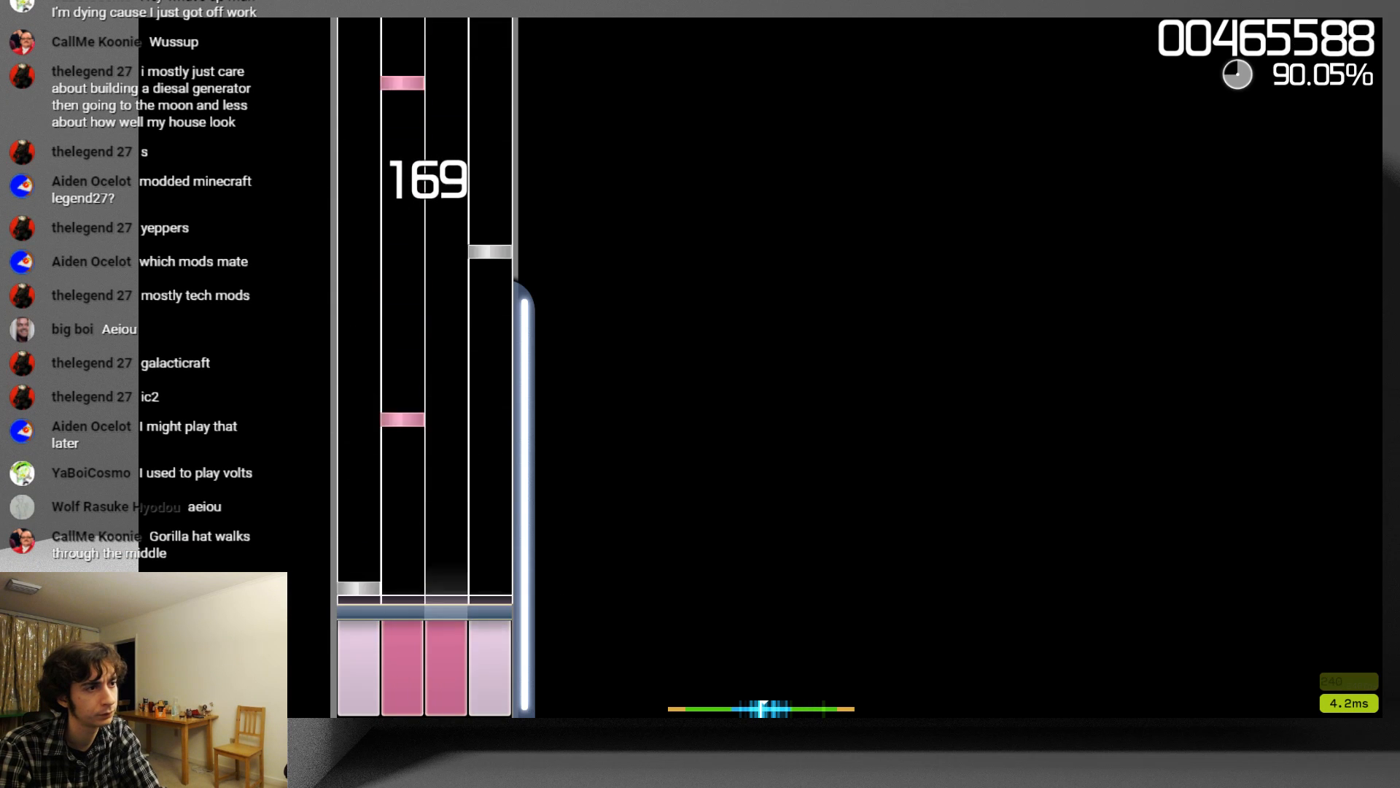
{"action": "key", "text": "d"}
{"action": "key", "text": "f"}
{"action": "key", "text": "k"}
{"action": "key", "text": "f"}
{"action": "key", "text": "d"}
{"action": "key", "text": "j"}
{"action": "key", "text": "k"}
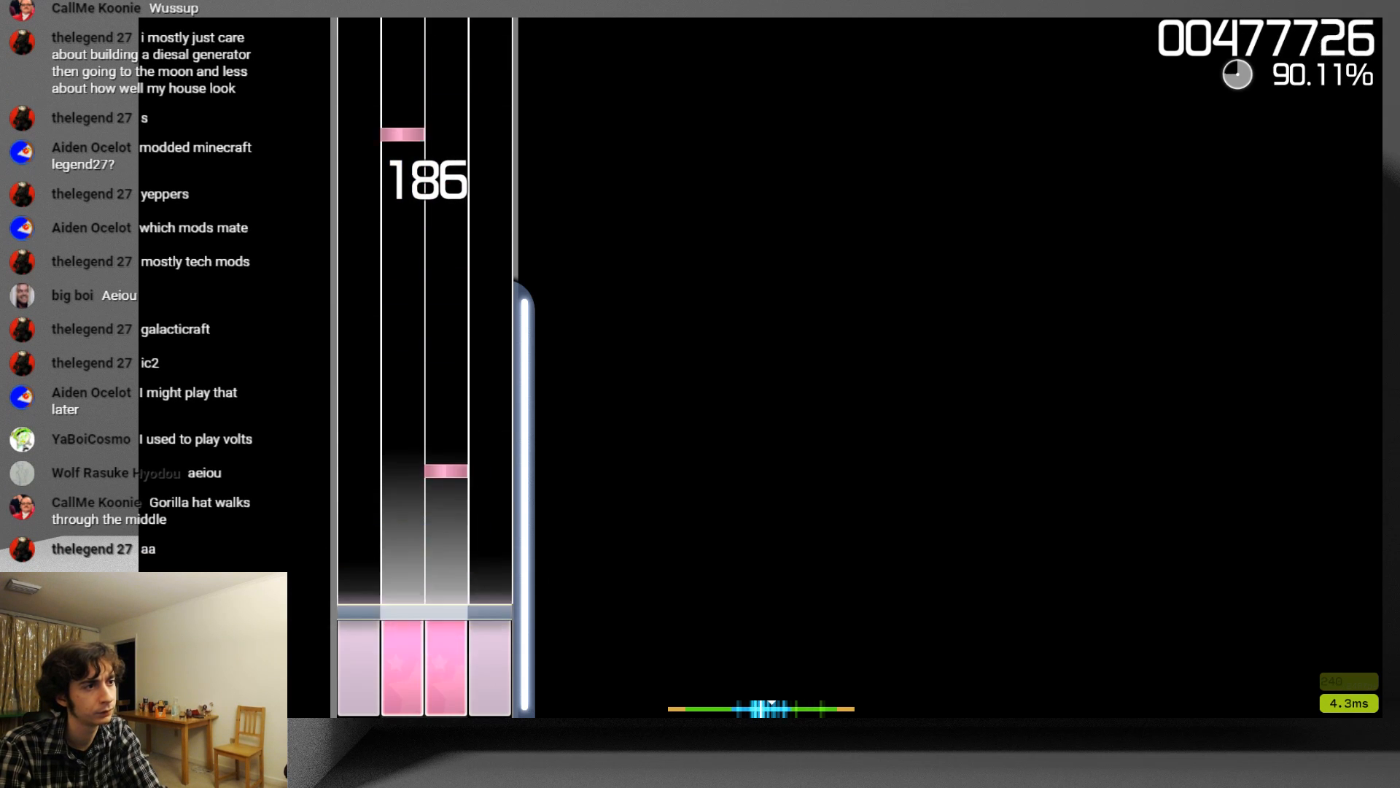
{"action": "key", "text": "j"}
{"action": "key", "text": "k"}
{"action": "key", "text": "d"}
{"action": "key", "text": "f"}
{"action": "key", "text": "j"}
{"action": "key", "text": "j"}
{"action": "key", "text": "d"}
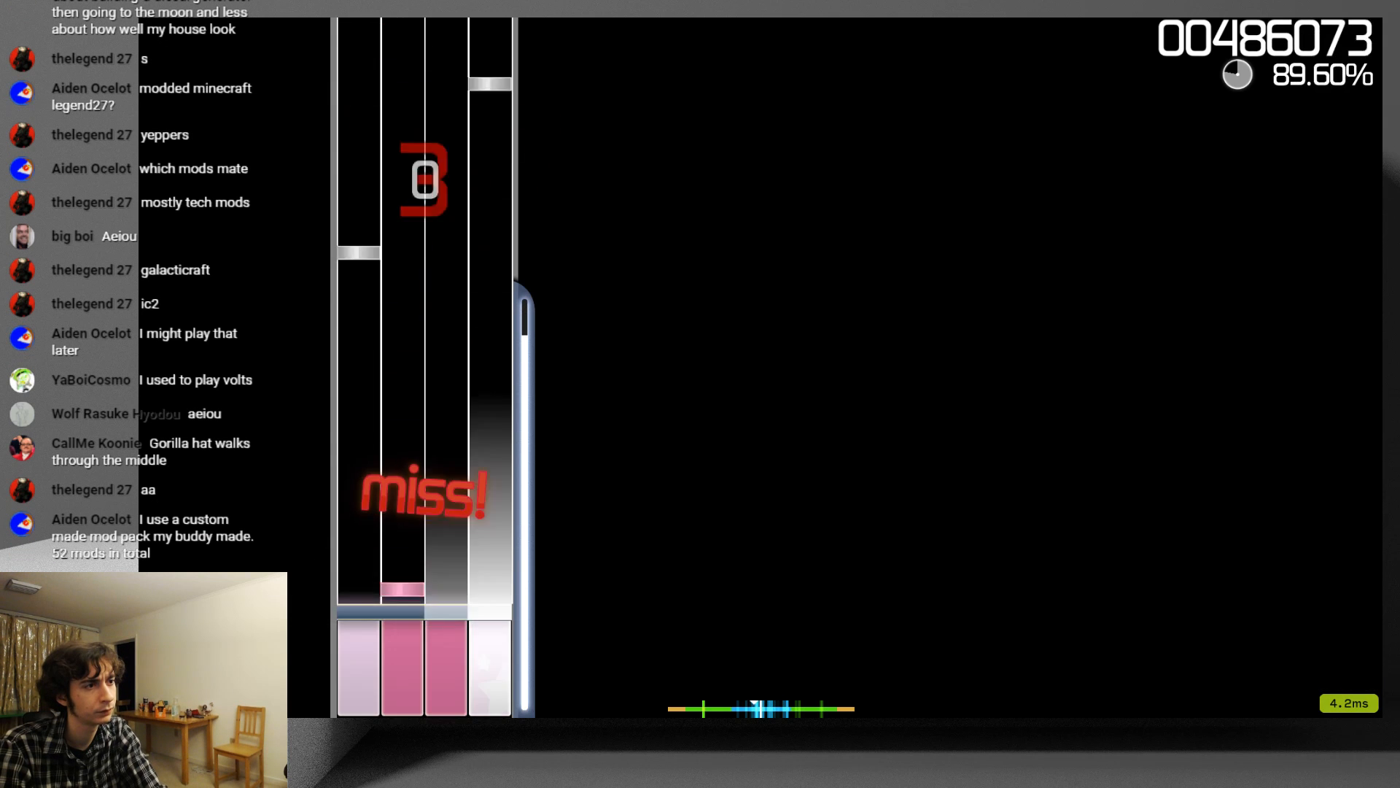
{"action": "key", "text": "d"}
{"action": "key", "text": "k"}
{"action": "key", "text": "d"}
{"action": "key", "text": "j"}
{"action": "key", "text": "k"}
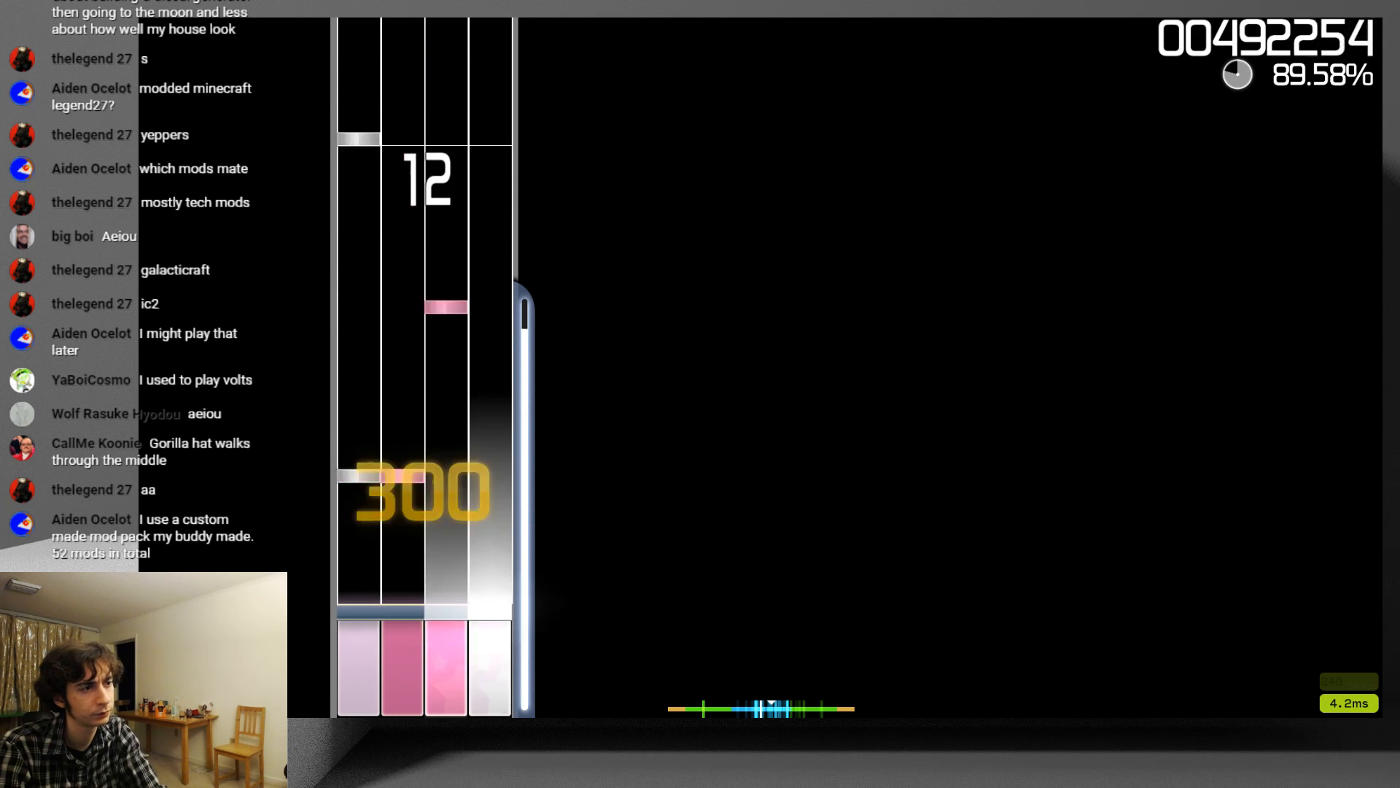
{"action": "key", "text": "d"}
{"action": "key", "text": "k"}
{"action": "key", "text": "j"}
{"action": "key", "text": "d"}
{"action": "key", "text": "f"}
{"action": "key", "text": "j"}
{"action": "key", "text": "k"}
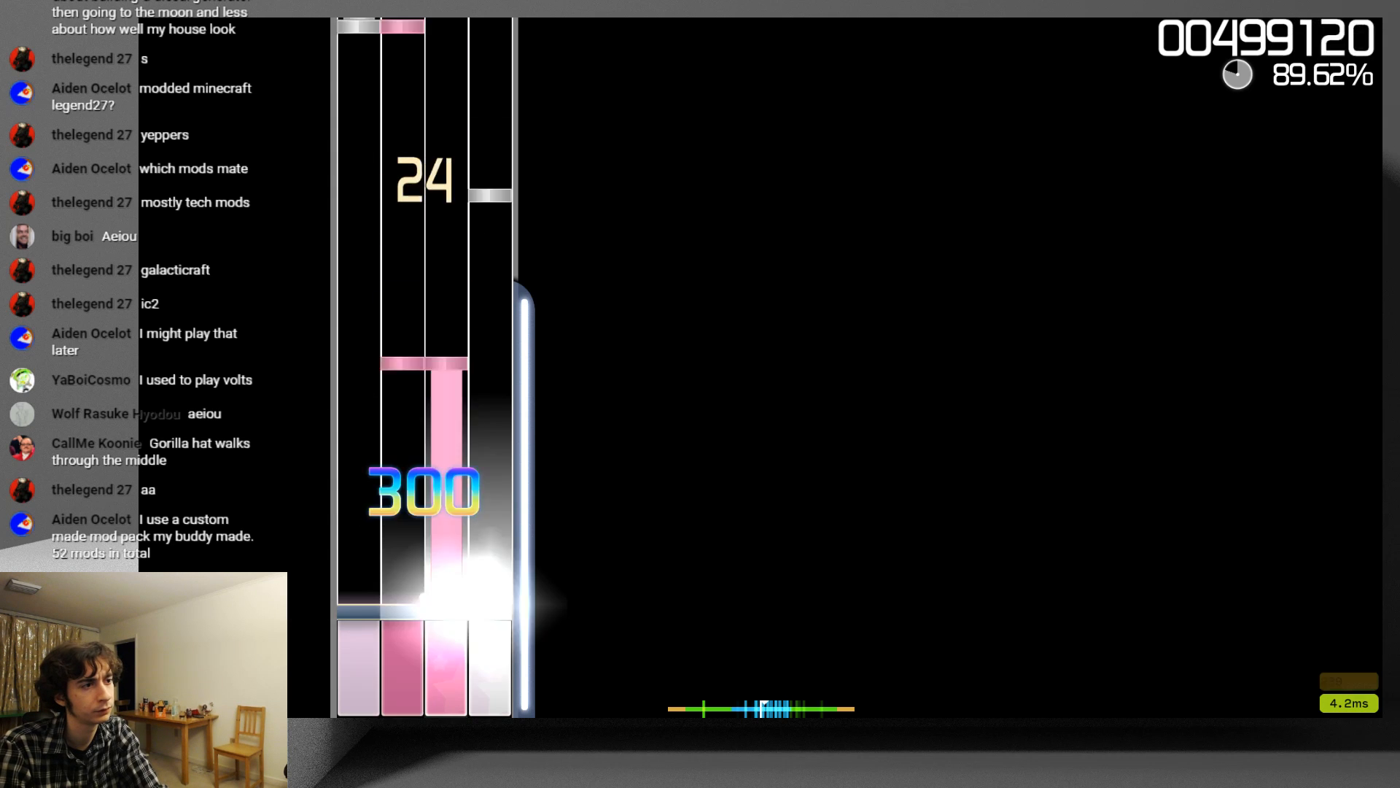
{"action": "key", "text": "f"}
{"action": "key", "text": "k"}
{"action": "key", "text": "d"}
{"action": "key", "text": "f"}
{"action": "key", "text": "j"}
{"action": "key", "text": "f"}
{"action": "key", "text": "j"}
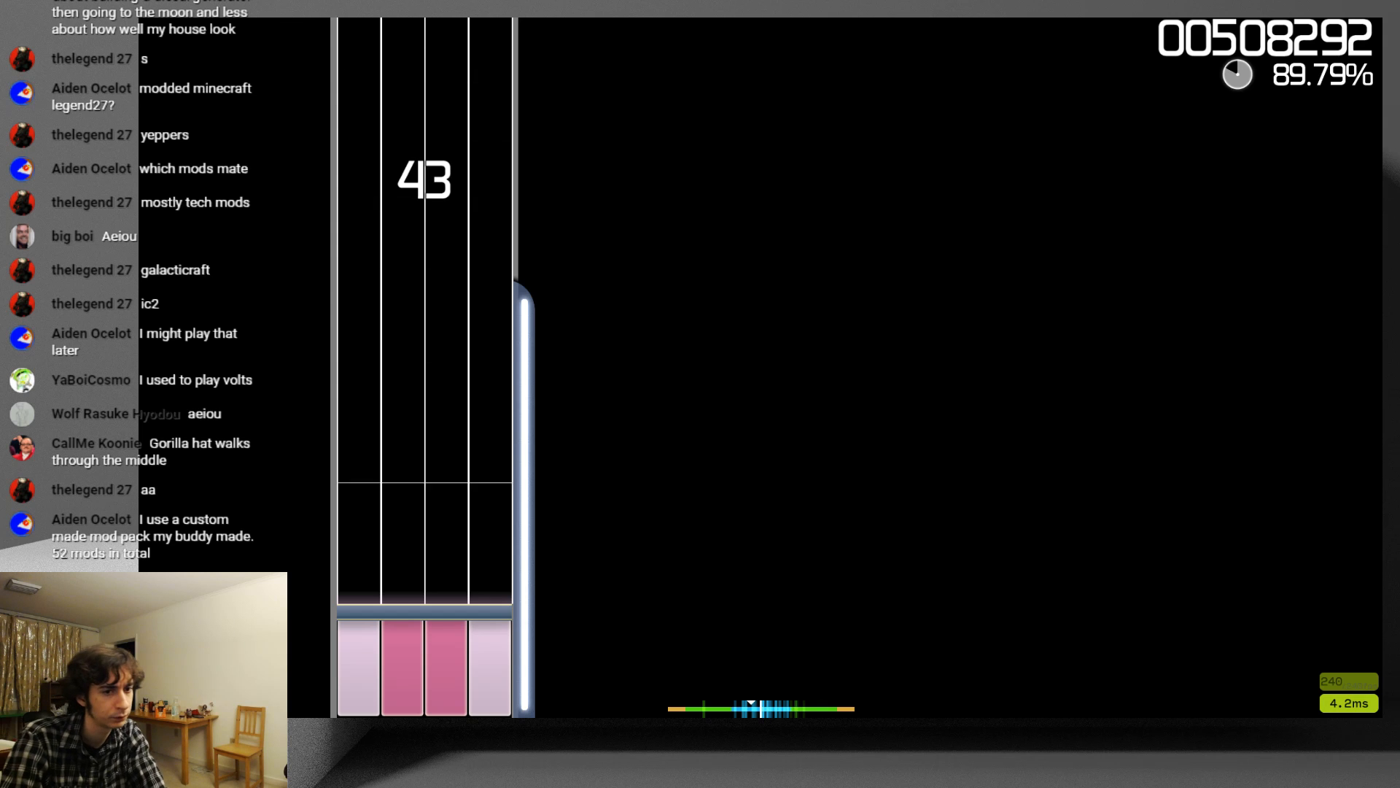
- Resume the four-lane beatmap after the gap, hitting the single notes and chords and holding the long note in the fourth lane
{"action": "key", "text": "j"}
{"action": "key", "text": "f"}
{"action": "key", "text": "k"}
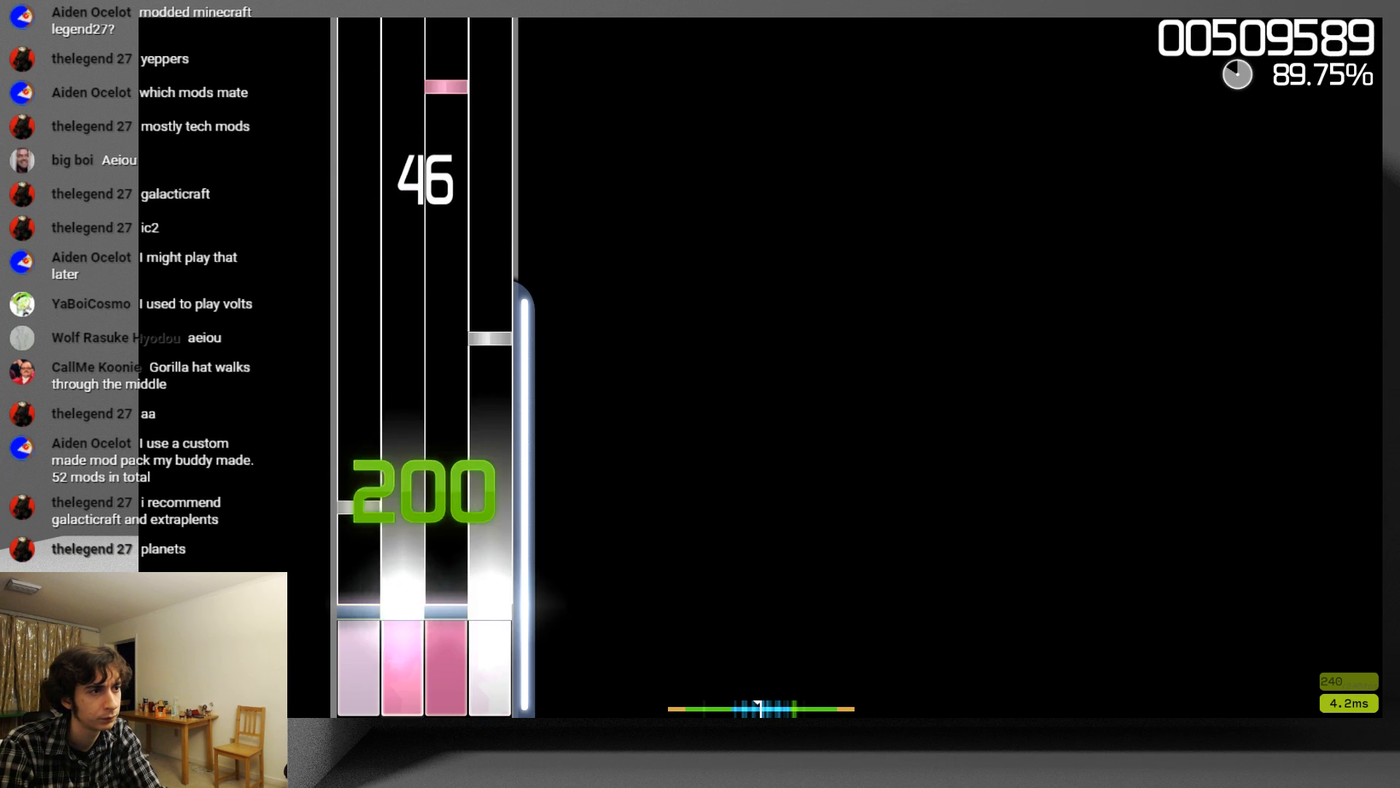
{"action": "key", "text": "d"}
{"action": "key", "text": "k"}
{"action": "key", "text": "j"}
{"action": "key", "text": "d"}
{"action": "key", "text": "k"}
{"action": "key", "text": "f"}
{"action": "key", "text": "j"}
{"action": "key", "text": "f"}
{"action": "key", "text": "d"}
{"action": "key", "text": "j"}
{"action": "key", "text": "k"}
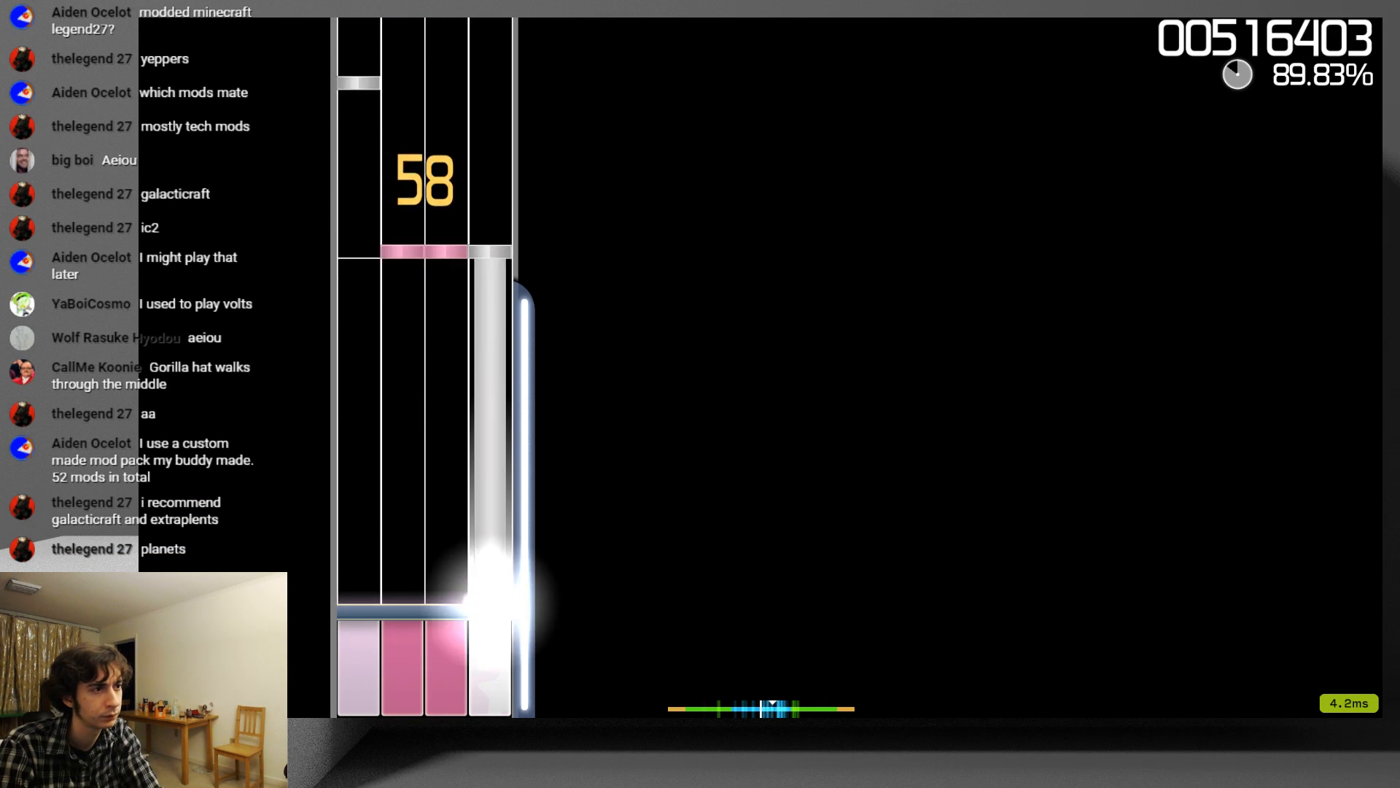
{"action": "key", "text": "f"}
{"action": "key", "text": "j"}
{"action": "key", "text": "d"}
{"action": "key", "text": "f"}
{"action": "key", "text": "j"}
{"action": "key", "text": "k"}
{"action": "key", "text": "d"}
{"action": "key", "text": "f"}
{"action": "key", "text": "j"}
{"action": "key", "text": "k"}
{"action": "key", "text": "d"}
{"action": "key", "text": "f"}
{"action": "key", "text": "j"}
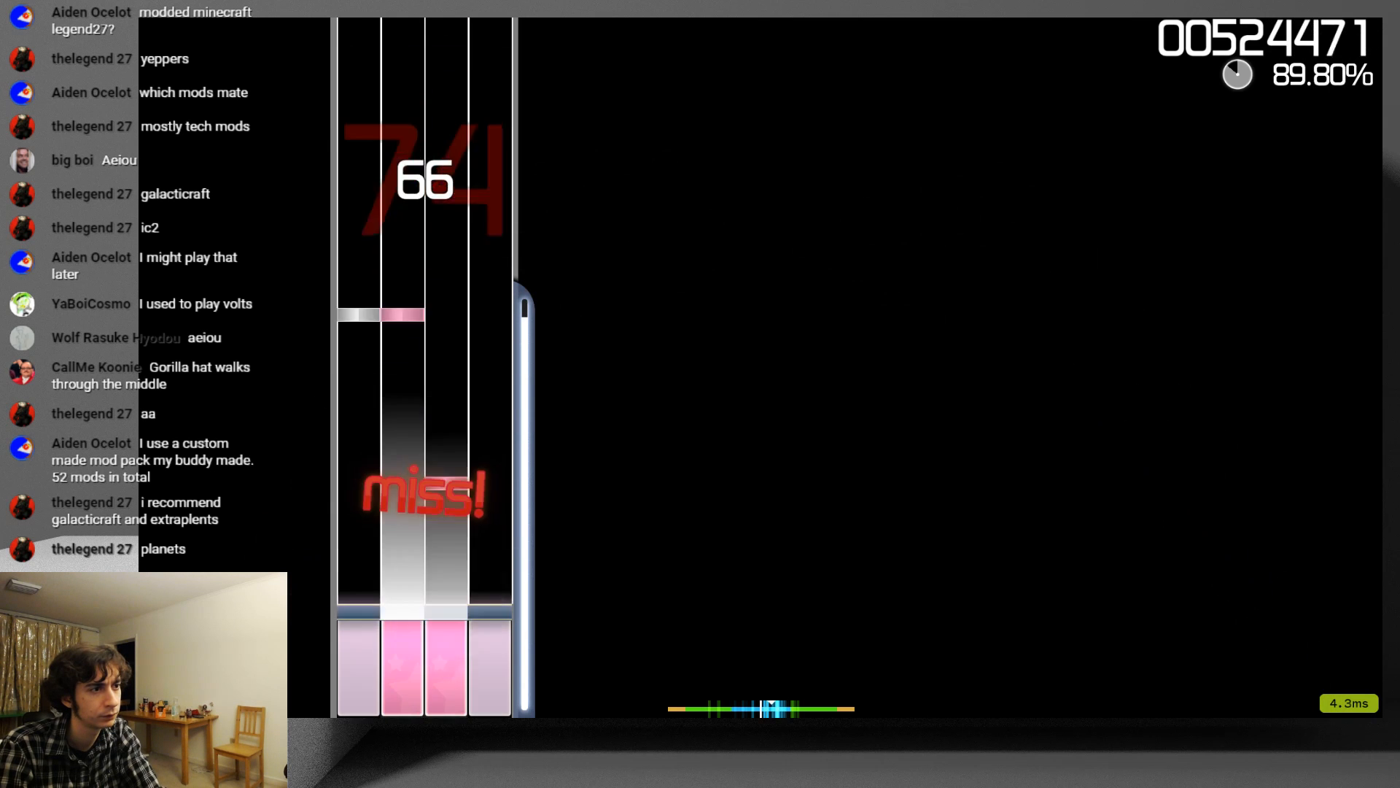
- Play through the dense section of the beatmap, hitting the alternating single notes and two-note chords as they reach the judgement line
{"action": "key", "text": "k"}
{"action": "key", "text": "d"}
{"action": "key", "text": "f"}
{"action": "key", "text": "j"}
{"action": "key", "text": "k"}
{"action": "key", "text": "f"}
{"action": "key", "text": "d"}
{"action": "key", "text": "f"}
{"action": "key", "text": "j"}
{"action": "key", "text": "k"}
{"action": "key", "text": "d"}
{"action": "key", "text": "f"}
{"action": "key", "text": "j"}
{"action": "key", "text": "d"}
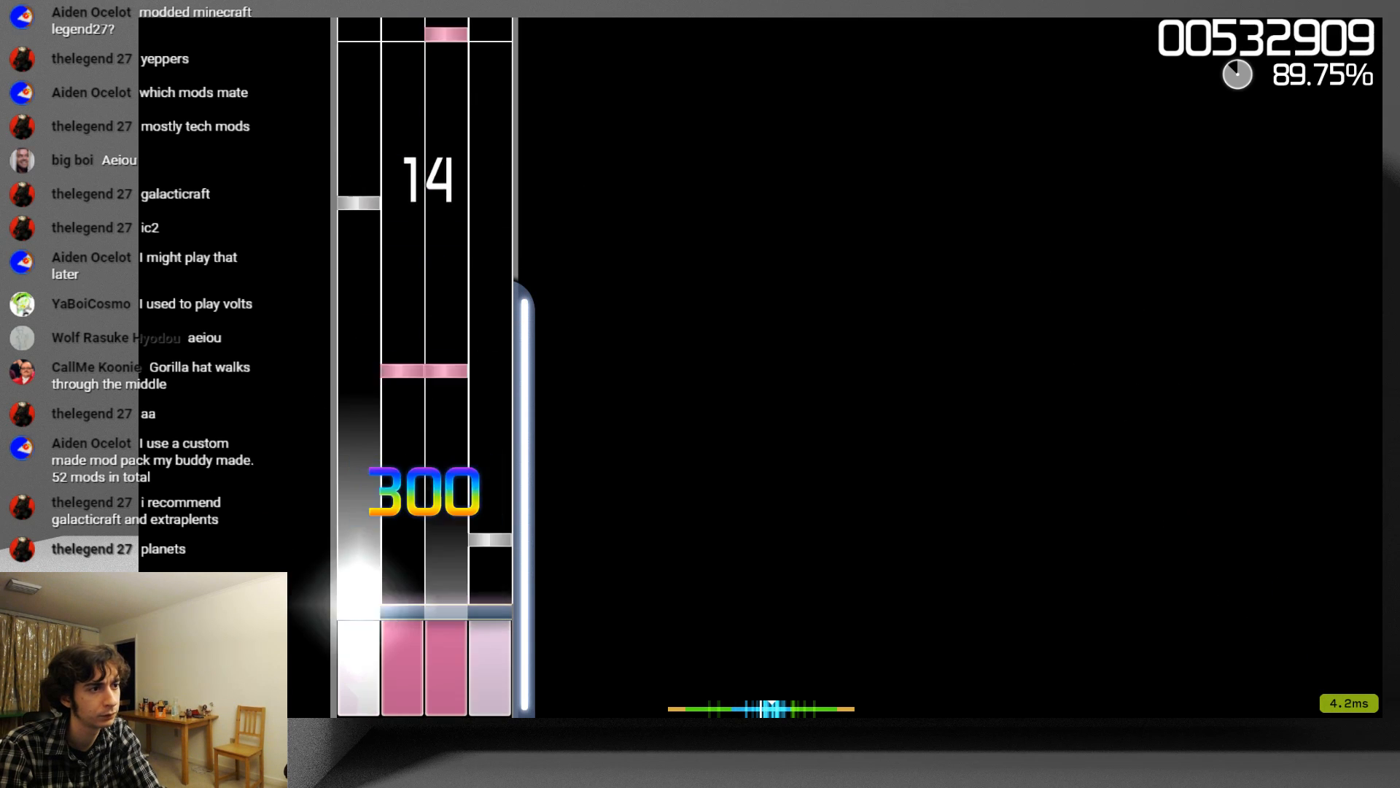
{"action": "key", "text": "k"}
{"action": "key", "text": "f"}
{"action": "key", "text": "j"}
{"action": "key", "text": "d"}
{"action": "key", "text": "j"}
{"action": "key", "text": "k"}
{"action": "key", "text": "d"}
{"action": "key", "text": "j"}
{"action": "key", "text": "f"}
{"action": "key", "text": "j"}
{"action": "key", "text": "d"}
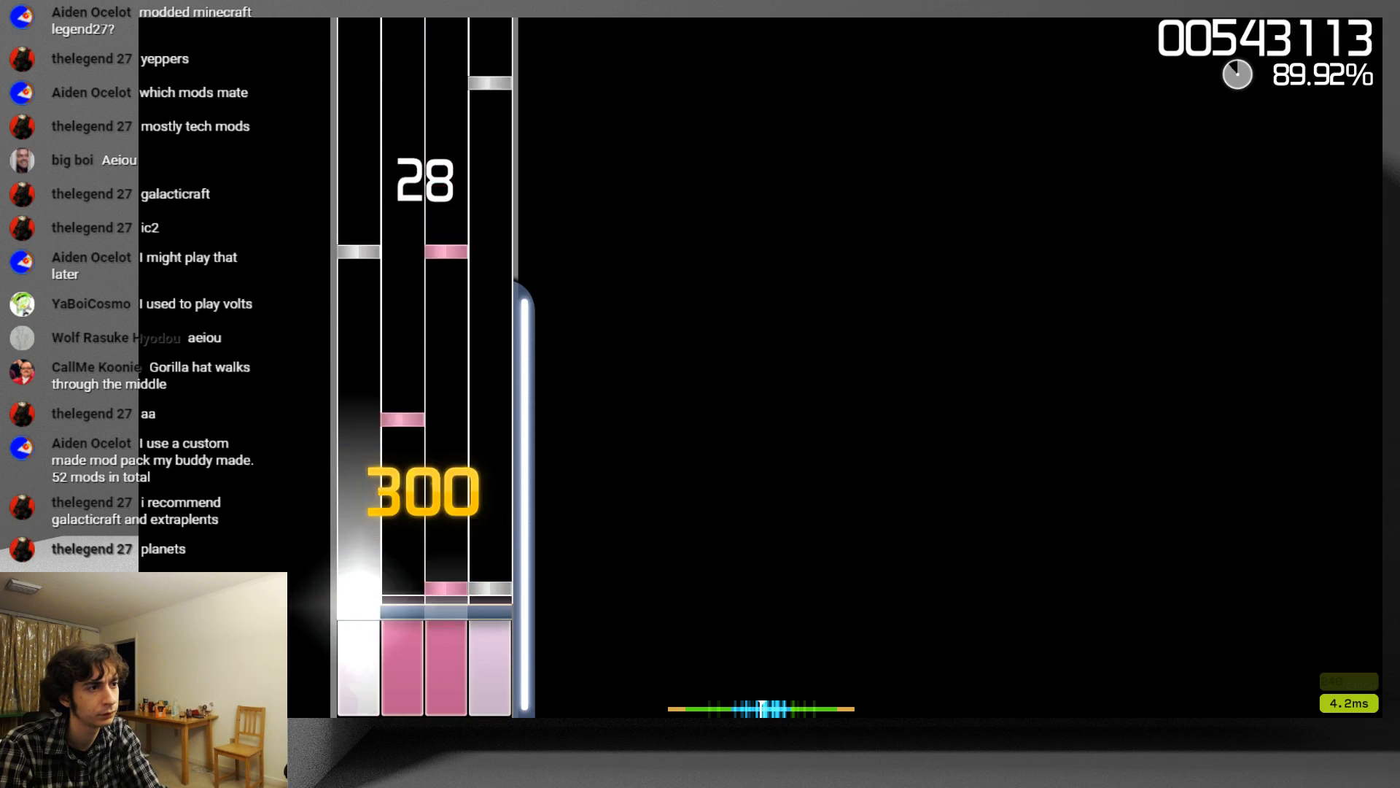
{"action": "key", "text": "j"}
{"action": "key", "text": "k"}
{"action": "key", "text": "f"}
{"action": "key", "text": "d"}
{"action": "key", "text": "j"}
{"action": "key", "text": "k"}
{"action": "key", "text": "f"}
{"action": "key", "text": "j"}
{"action": "key", "text": "d"}
{"action": "key", "text": "k"}
{"action": "key", "text": "j"}
{"action": "key", "text": "d"}
{"action": "key", "text": "f"}
{"action": "key", "text": "j"}
{"action": "key", "text": "k"}
{"action": "key", "text": "f"}
{"action": "key", "text": "d"}
{"action": "key", "text": "k"}
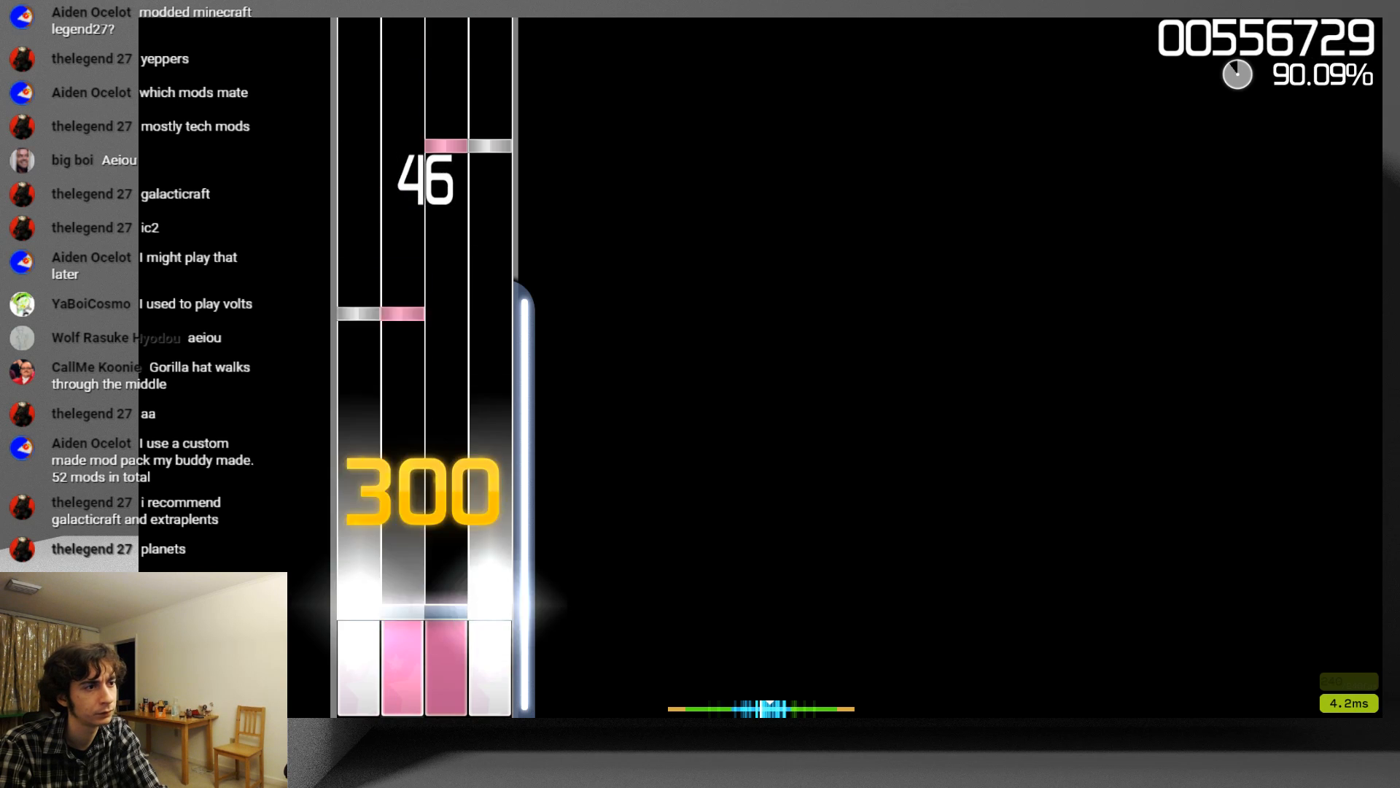
{"action": "key", "text": "d"}
{"action": "key", "text": "f"}
{"action": "key", "text": "j"}
{"action": "key", "text": "k"}
{"action": "key", "text": "d"}
{"action": "key", "text": "f"}
{"action": "key", "text": "j"}
{"action": "key", "text": "d"}
{"action": "key", "text": "j"}
{"action": "key", "text": "k"}
{"action": "key", "text": "f"}
{"action": "key", "text": "d"}
{"action": "key", "text": "k"}
{"action": "key", "text": "j"}
{"action": "key", "text": "d"}
{"action": "key", "text": "f"}
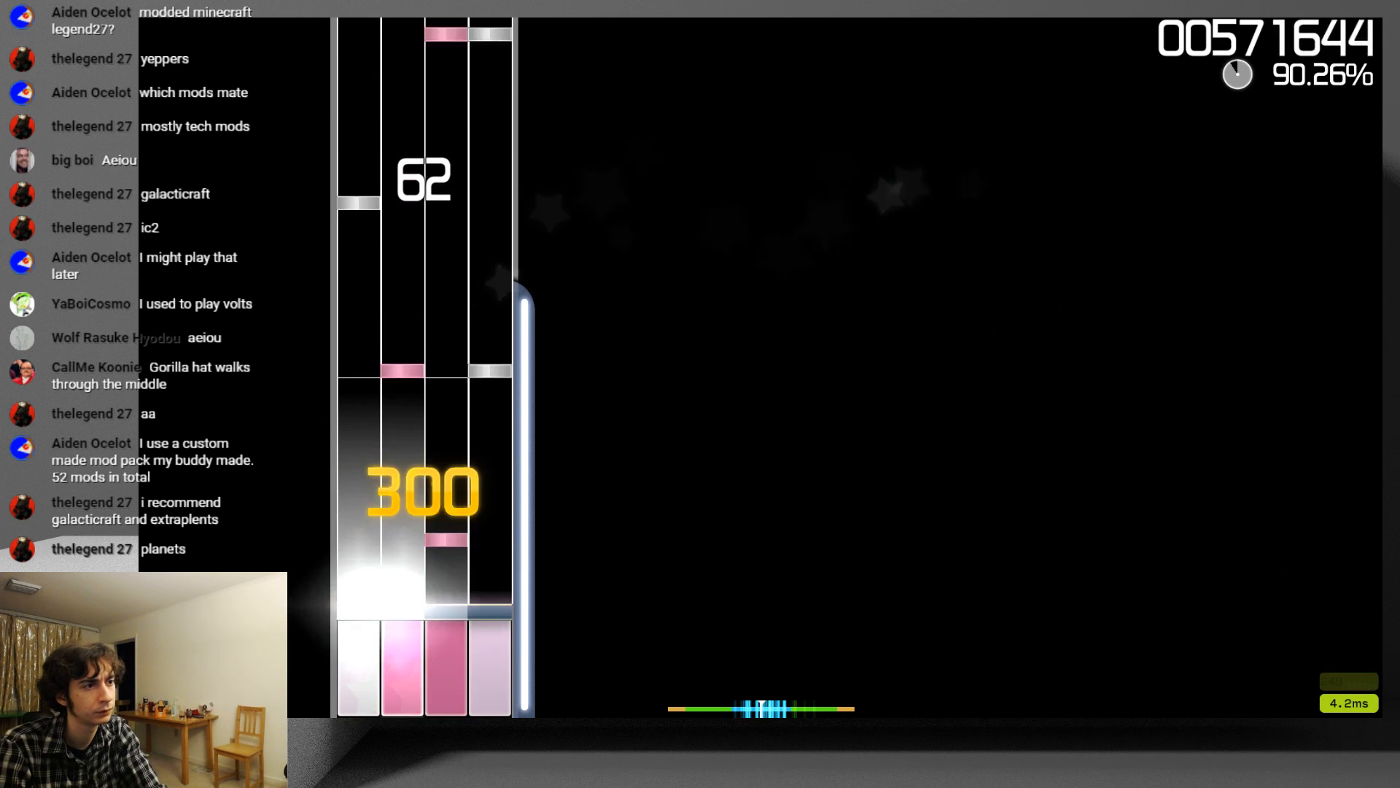
{"action": "key", "text": "j"}
{"action": "key", "text": "f"}
{"action": "key", "text": "k"}
{"action": "key", "text": "d"}
{"action": "key", "text": "j"}
{"action": "key", "text": "k"}
{"action": "key", "text": "f"}
{"action": "key", "text": "j"}
{"action": "key", "text": "d"}
{"action": "key", "text": "k"}
{"action": "key", "text": "d"}
{"action": "key", "text": "f"}
{"action": "key", "text": "j"}
{"action": "key", "text": "d"}
{"action": "key", "text": "k"}
{"action": "key", "text": "f"}
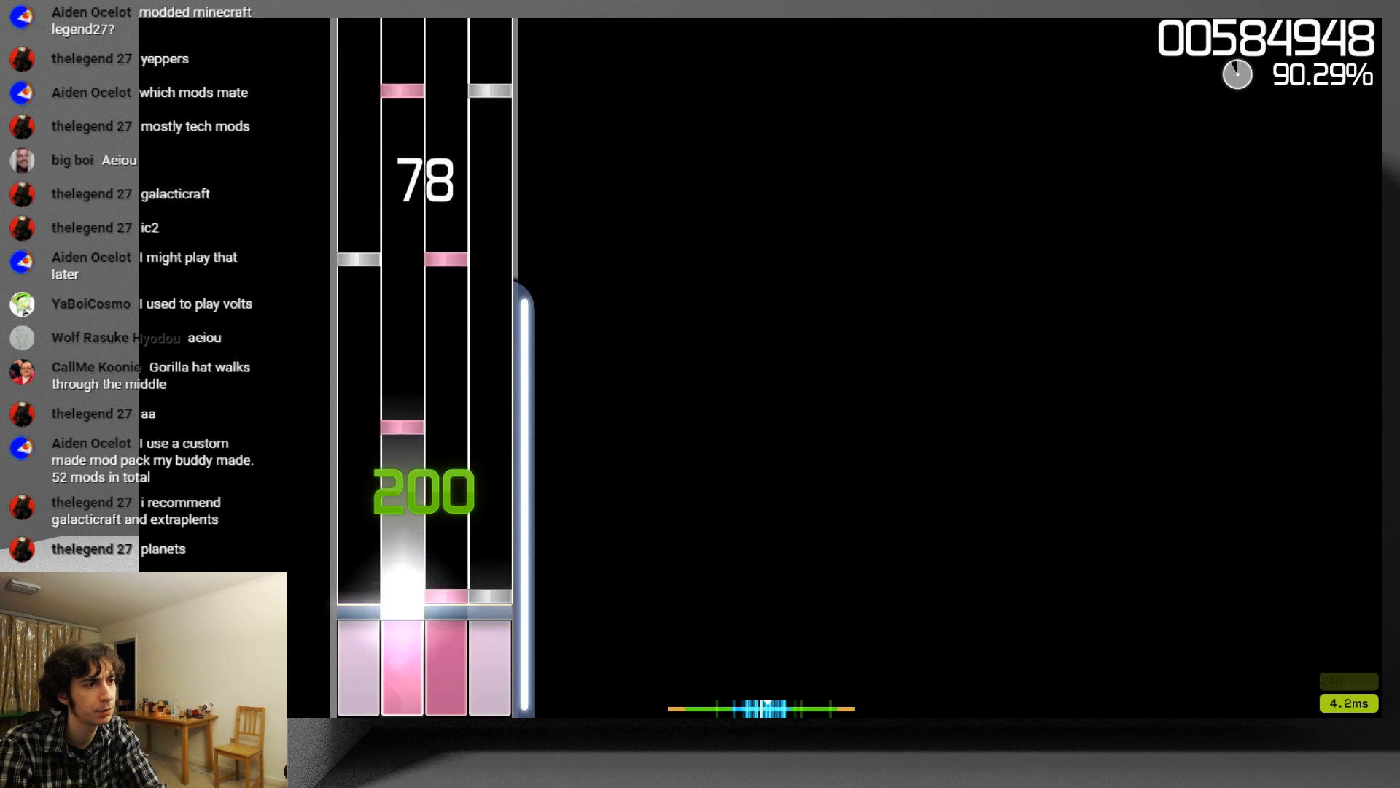
- Keep playing the four-lane beatmap, hitting the rapid alternating single notes and two-note chords as they reach the judgement line
{"action": "key", "text": "j"}
{"action": "key", "text": "k"}
{"action": "key", "text": "f"}
{"action": "key", "text": "d"}
{"action": "key", "text": "j"}
{"action": "key", "text": "f"}
{"action": "key", "text": "k"}
{"action": "key", "text": "d"}
{"action": "key", "text": "f"}
{"action": "key", "text": "j"}
{"action": "key", "text": "d"}
{"action": "key", "text": "k"}
{"action": "key", "text": "f"}
{"action": "key", "text": "j"}
{"action": "key", "text": "d"}
{"action": "key", "text": "k"}
{"action": "key", "text": "f"}
{"action": "key", "text": "j"}
{"action": "key", "text": "f"}
{"action": "key", "text": "j"}
{"action": "key", "text": "k"}
{"action": "key", "text": "j"}
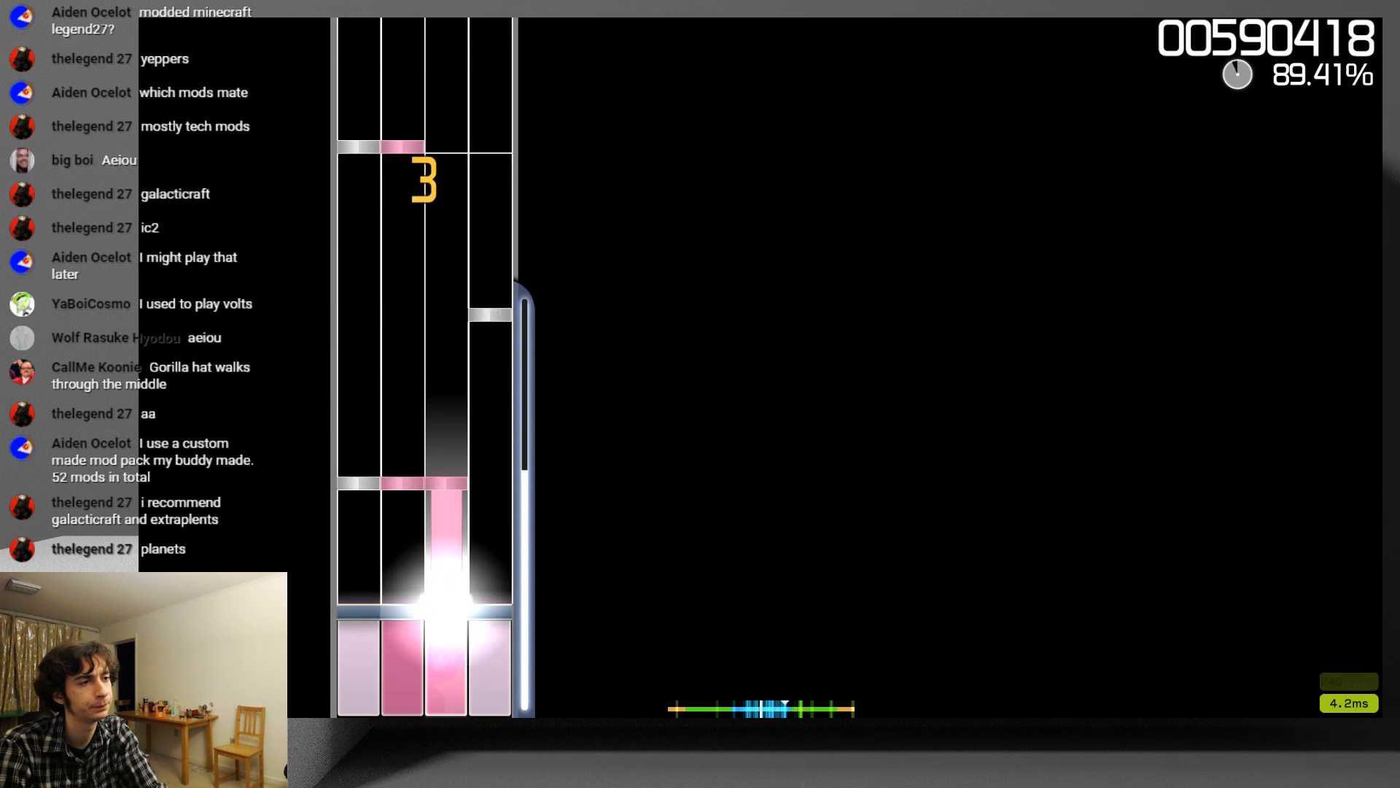
- Release the held note in the third lane and play the following chords and single notes up to the long note in the second lane
{"action": "key", "text": "d"}
{"action": "key", "text": "f"}
{"action": "key", "text": "k"}
{"action": "key", "text": "d"}
{"action": "key", "text": "f"}
{"action": "key", "text": "j"}
{"action": "key", "text": "k"}
{"action": "key", "text": "d"}
{"action": "key", "text": "f"}
{"action": "key", "text": "j"}
{"action": "key", "text": "k"}
{"action": "key", "text": "j"}
{"action": "key", "text": "d"}
{"action": "key", "text": "k"}
{"action": "key", "text": "f"}
{"action": "key", "text": "j"}
{"action": "key", "text": "k"}
{"action": "key", "text": "d"}
{"action": "key", "text": "j"}
{"action": "key", "text": "f"}
{"action": "key", "text": "d"}
{"action": "key", "text": "k"}
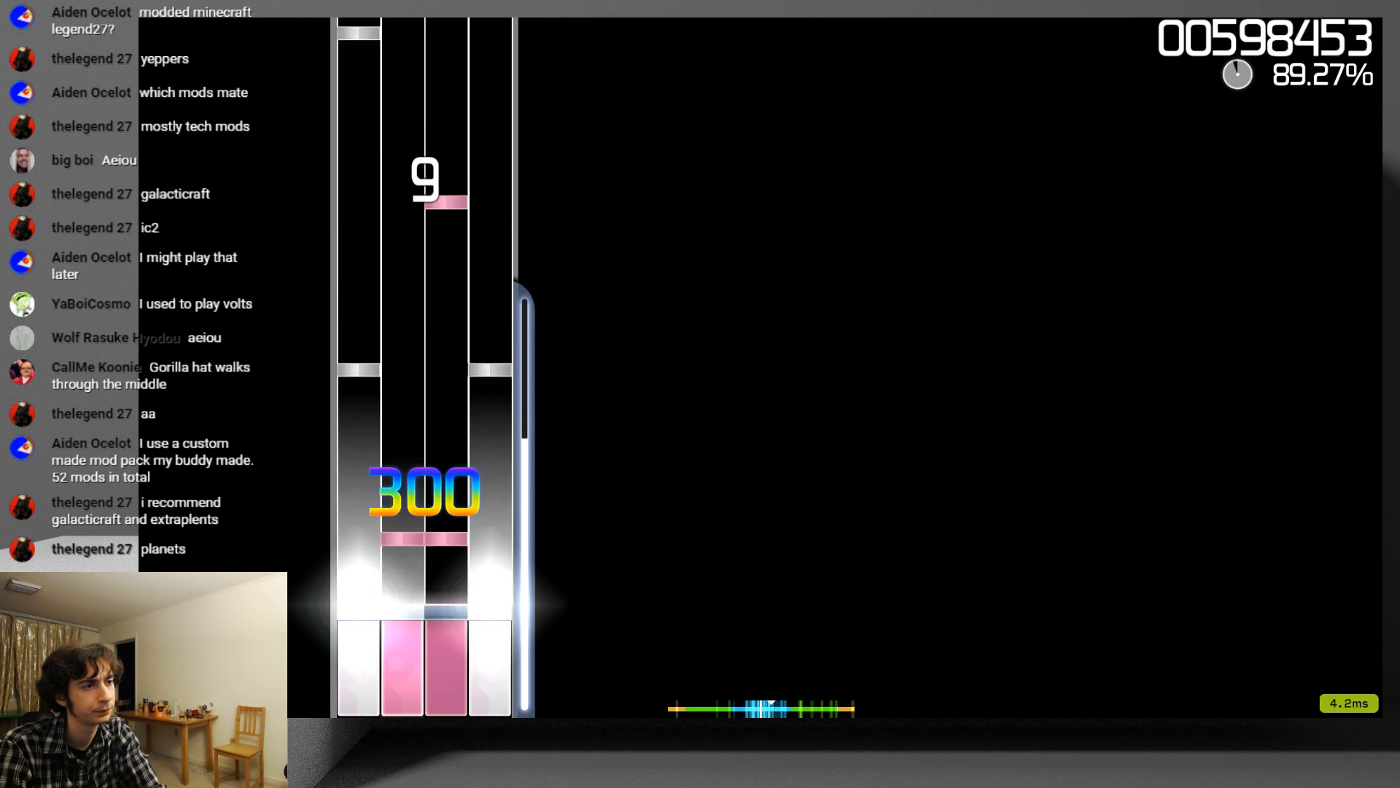
{"action": "key", "text": "d"}
{"action": "key", "text": "f"}
{"action": "key", "text": "j"}
{"action": "key", "text": "k"}
{"action": "key", "text": "d"}
{"action": "key", "text": "f"}
{"action": "key", "text": "j"}
{"action": "key", "text": "k"}
{"action": "key", "text": "d"}
{"action": "key", "text": "f"}
{"action": "key", "text": "j"}
{"action": "key", "text": "k"}
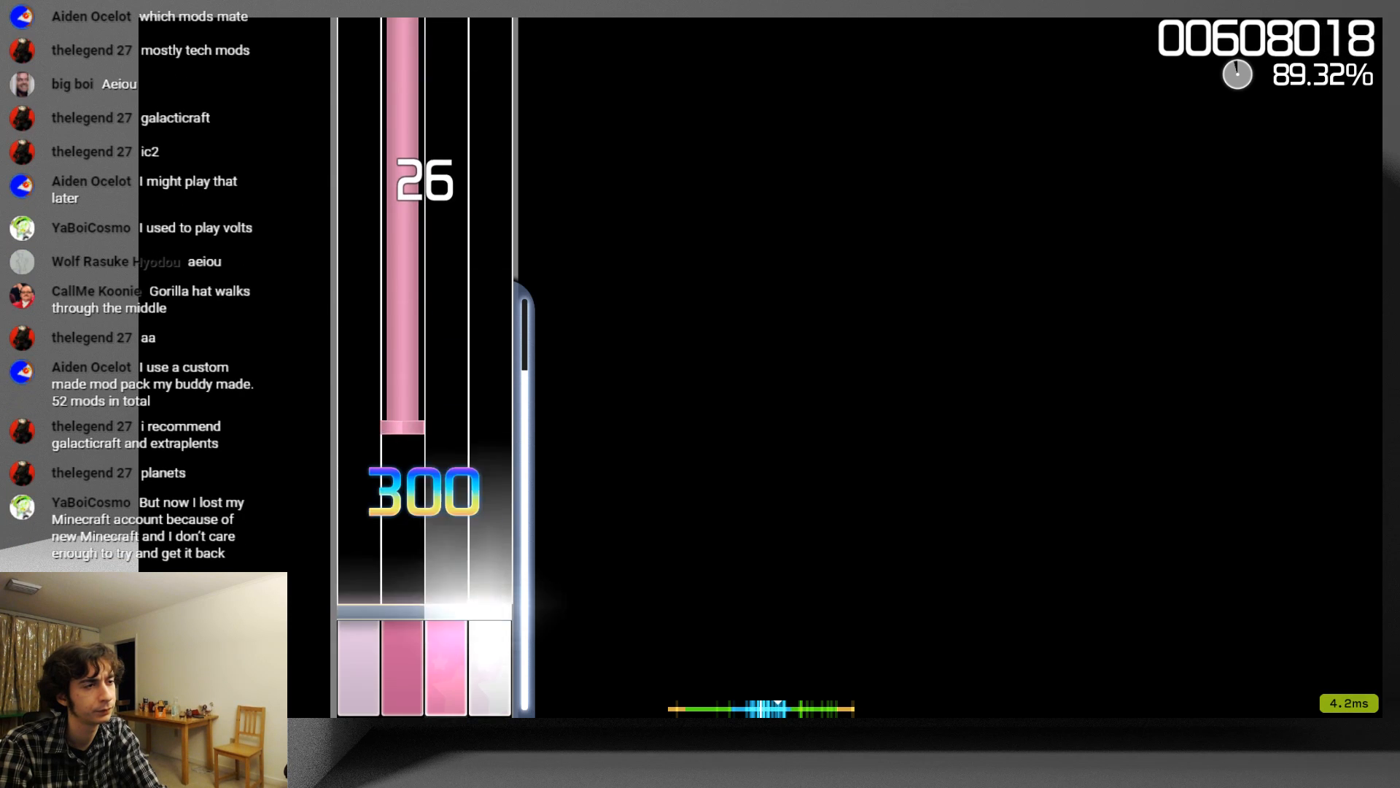
- Hold the long note in the second lane and hit the remaining single notes and chords through the end of the beatmap
{"action": "key", "text": "f"}
{"action": "key", "text": "f"}
{"action": "key", "text": "j"}
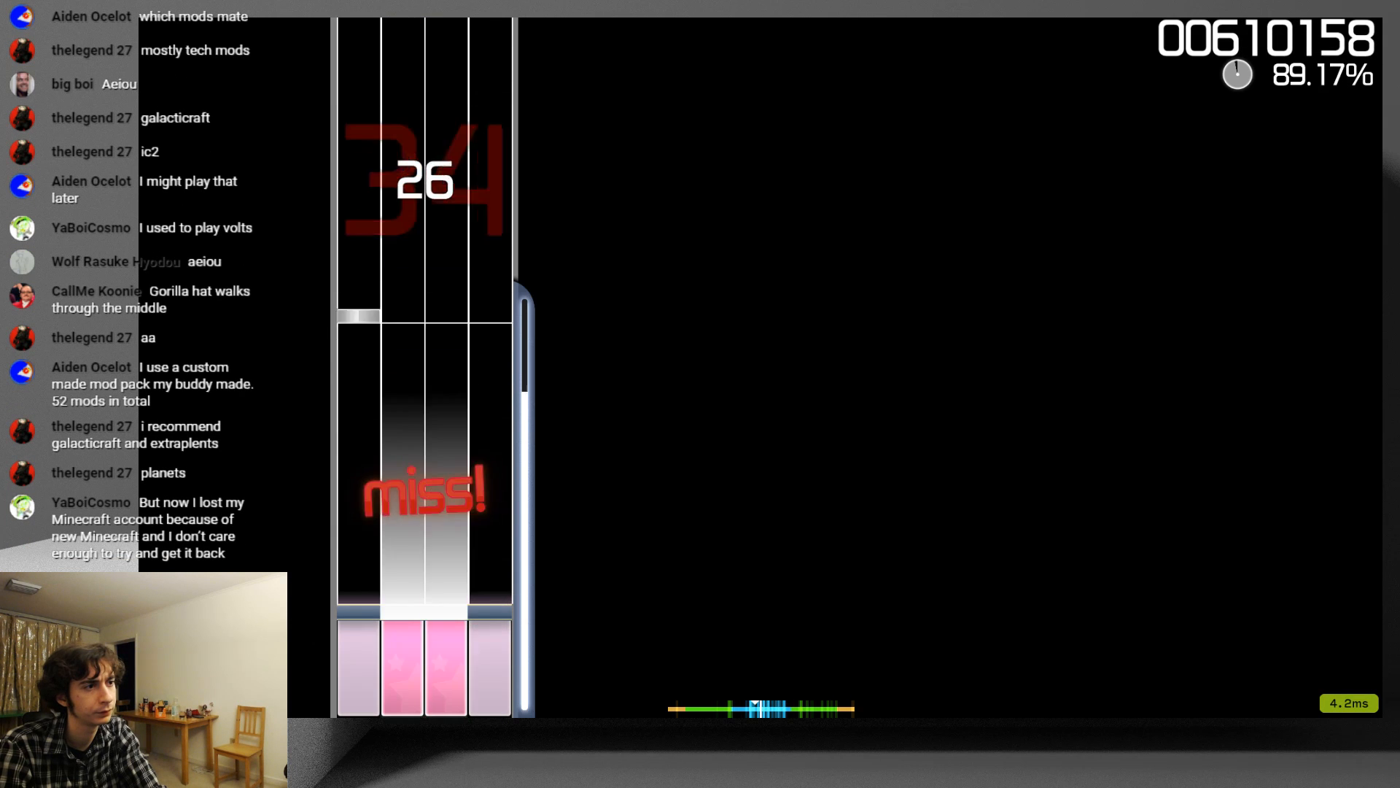
{"action": "key", "text": "d"}
{"action": "key", "text": "k"}
{"action": "key", "text": "d"}
{"action": "key", "text": "k"}
{"action": "key", "text": "f"}
{"action": "key", "text": "j"}
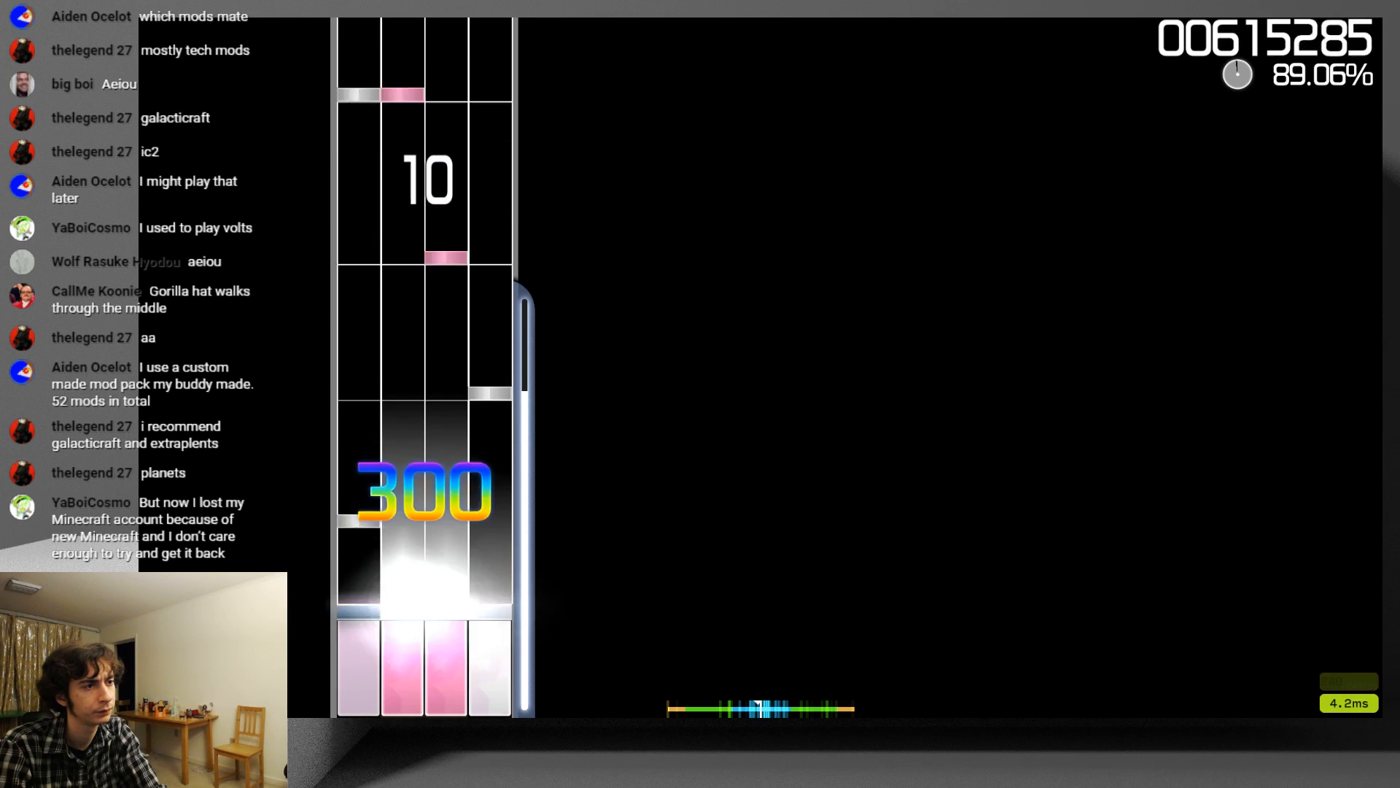
{"action": "key", "text": "d"}
{"action": "key", "text": "k"}
{"action": "key", "text": "j"}
{"action": "key", "text": "d"}
{"action": "key", "text": "f"}
{"action": "key", "text": "j"}
{"action": "key", "text": "k"}
{"action": "key", "text": "d"}
{"action": "key", "text": "j"}
{"action": "key", "text": "f"}
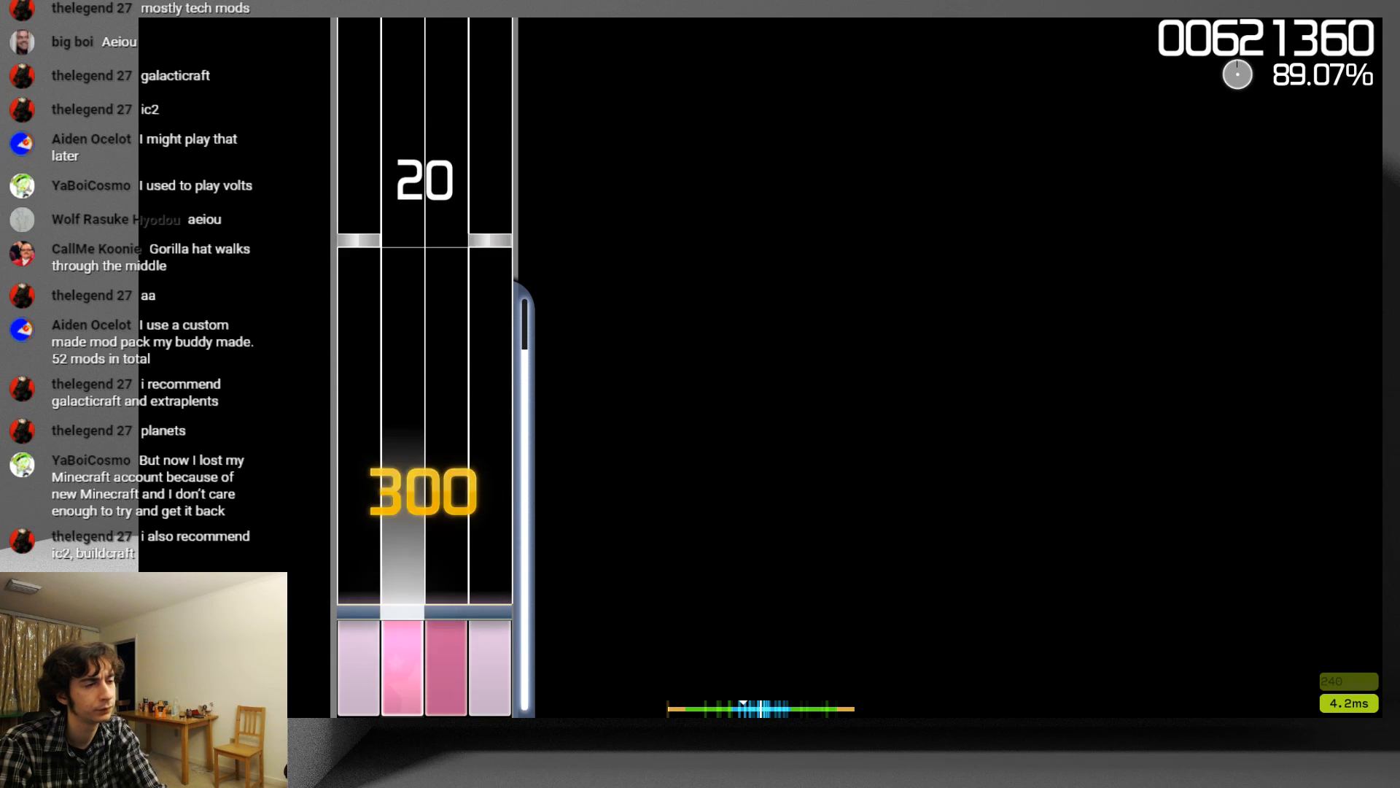
{"action": "key", "text": "d"}
{"action": "key", "text": "k"}
{"action": "key", "text": "j"}
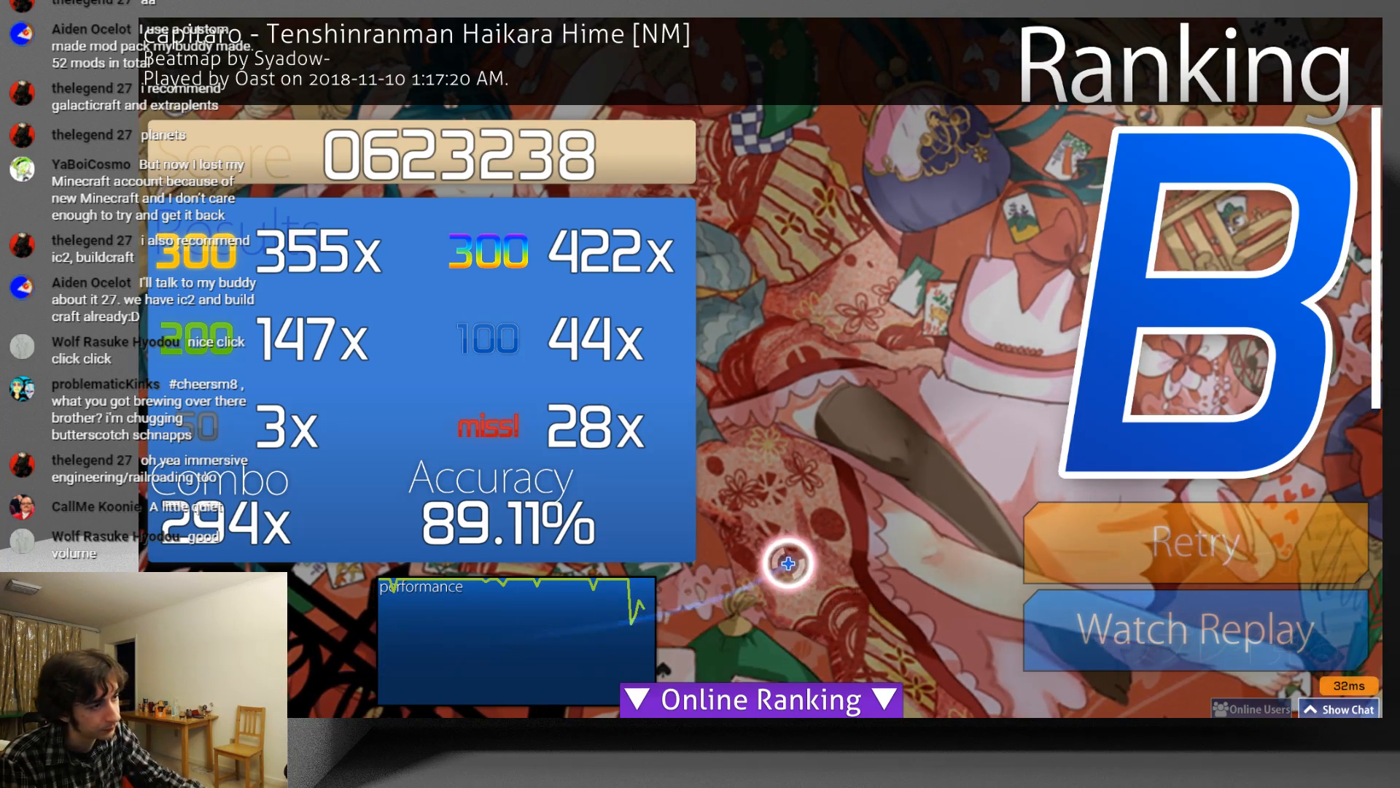
- Leave the results screen and select the Catastrophe Normal (7K) beatmap by MuryokuP in the song list
{"action": "key", "text": "Escape"}
{"action": "scroll", "coordinate": [1043, 421], "scroll_direction": "down", "scroll_amount": 3}
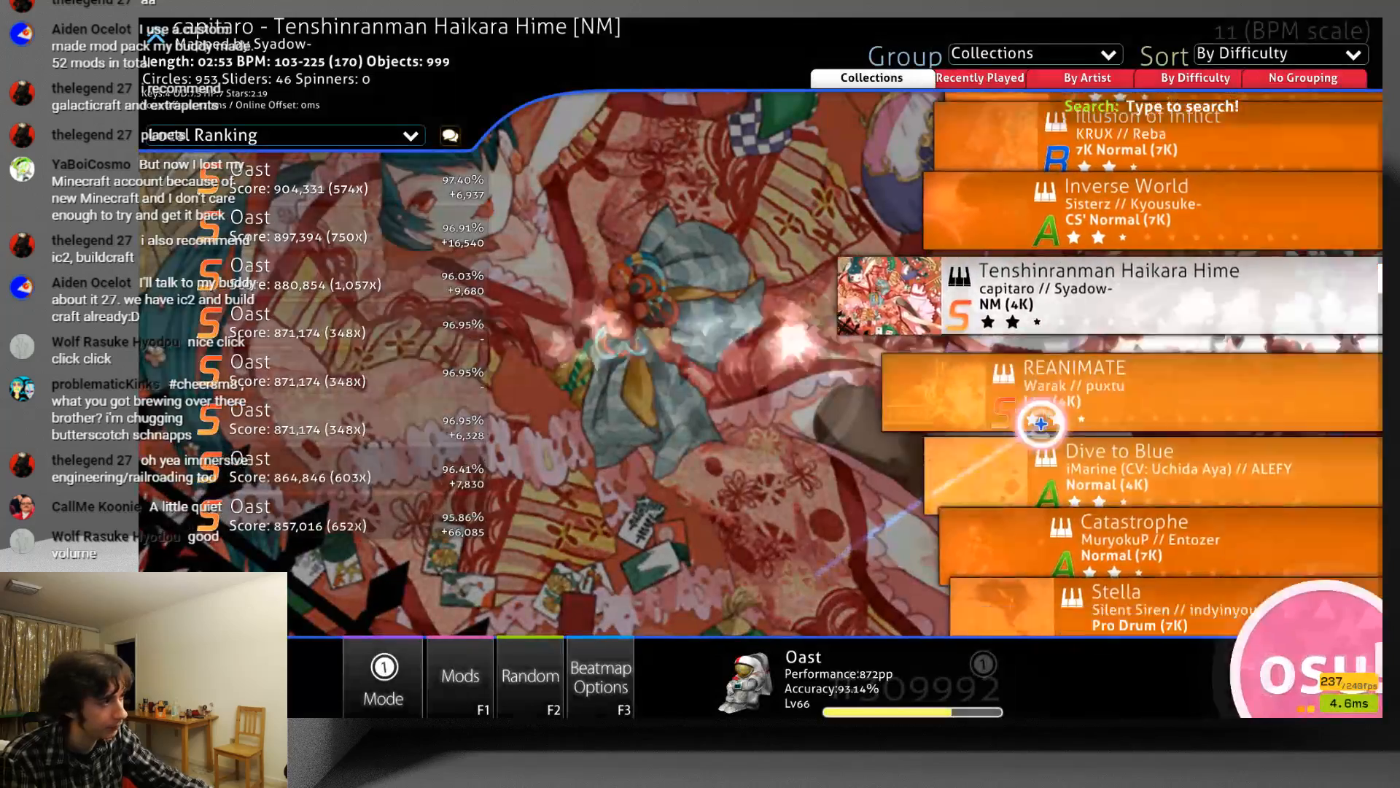
{"action": "left_click", "coordinate": [1095, 363]}
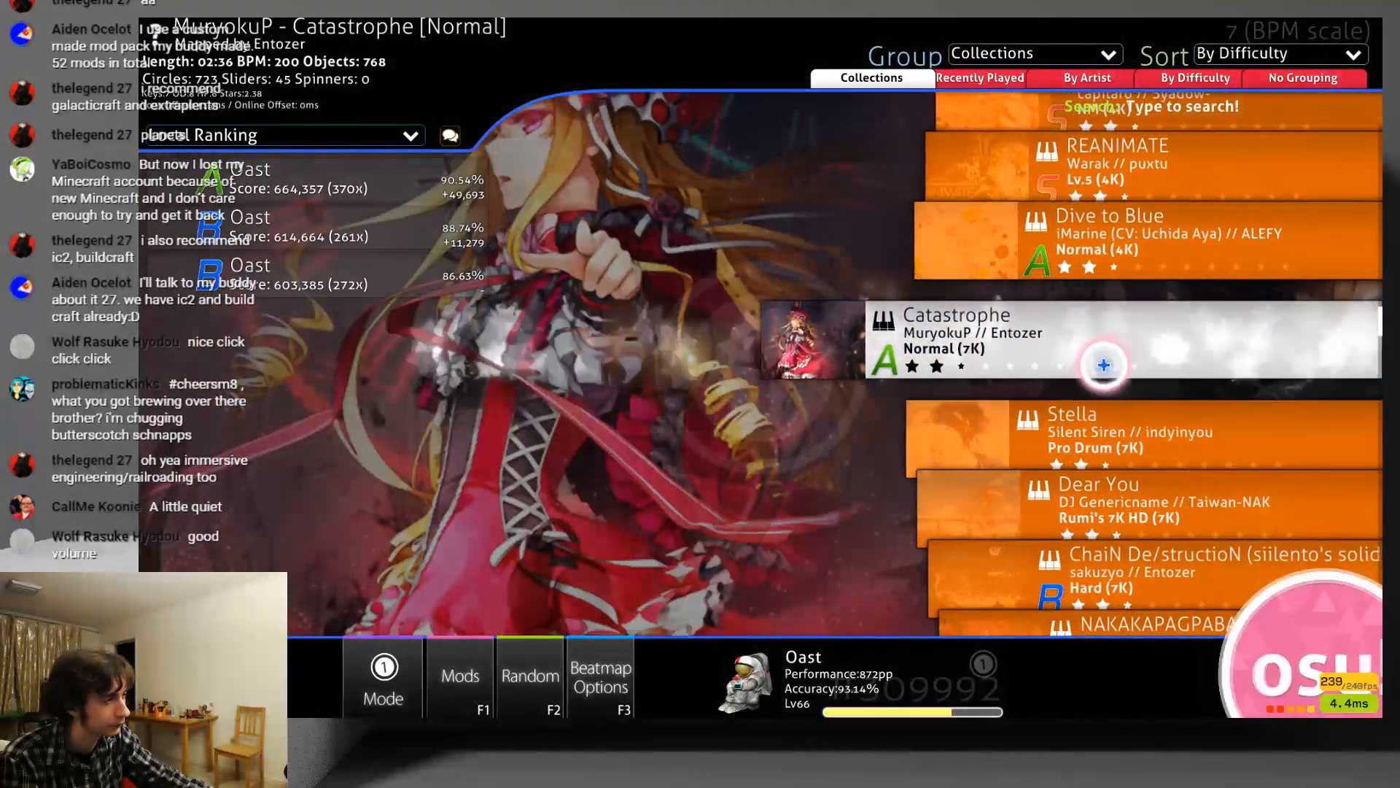
{"action": "left_click", "coordinate": [1098, 361]}
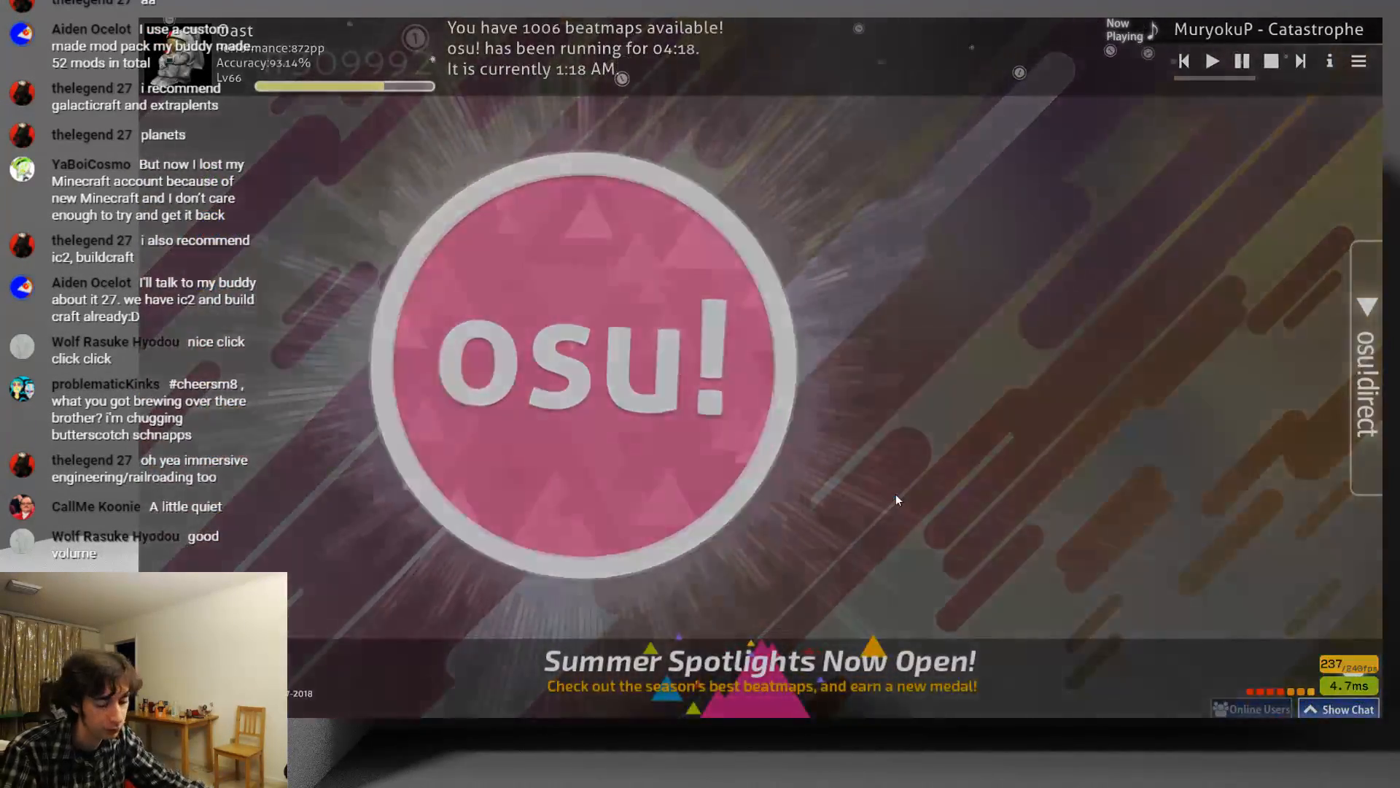
- Switch from osu! back to the desktop and launch the OpenITG rhythm game
{"action": "key", "text": "alt+Tab"}
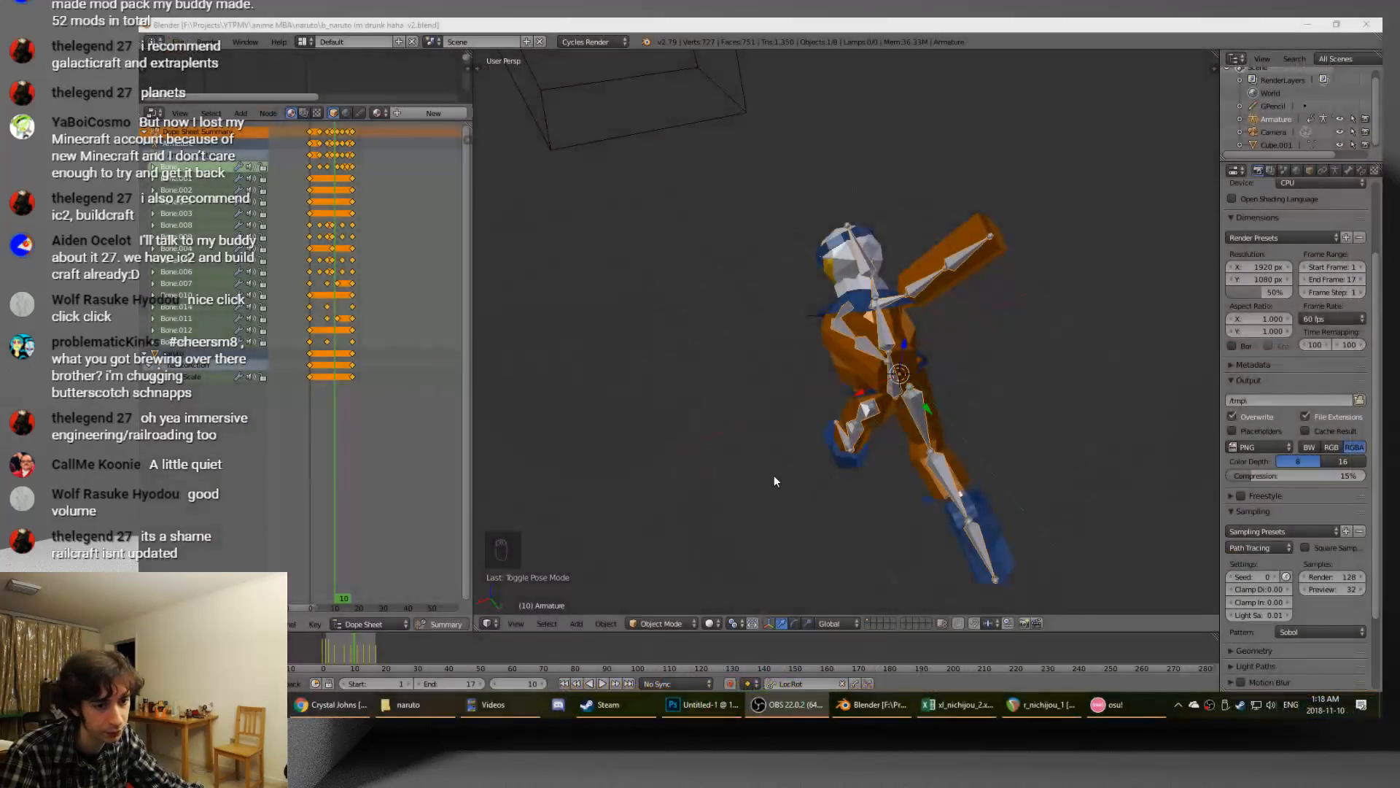
{"action": "key", "text": "super"}
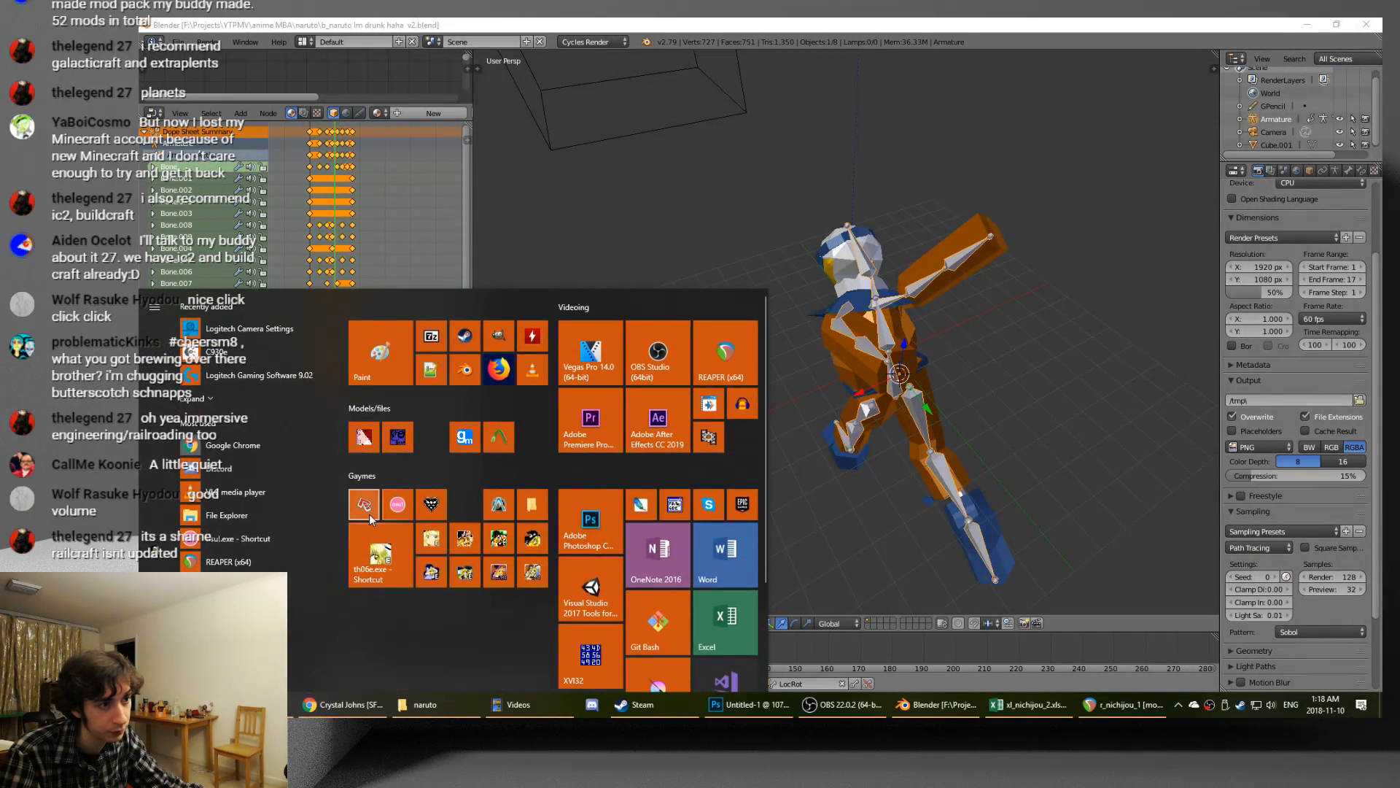
{"action": "left_click", "coordinate": [369, 515]}
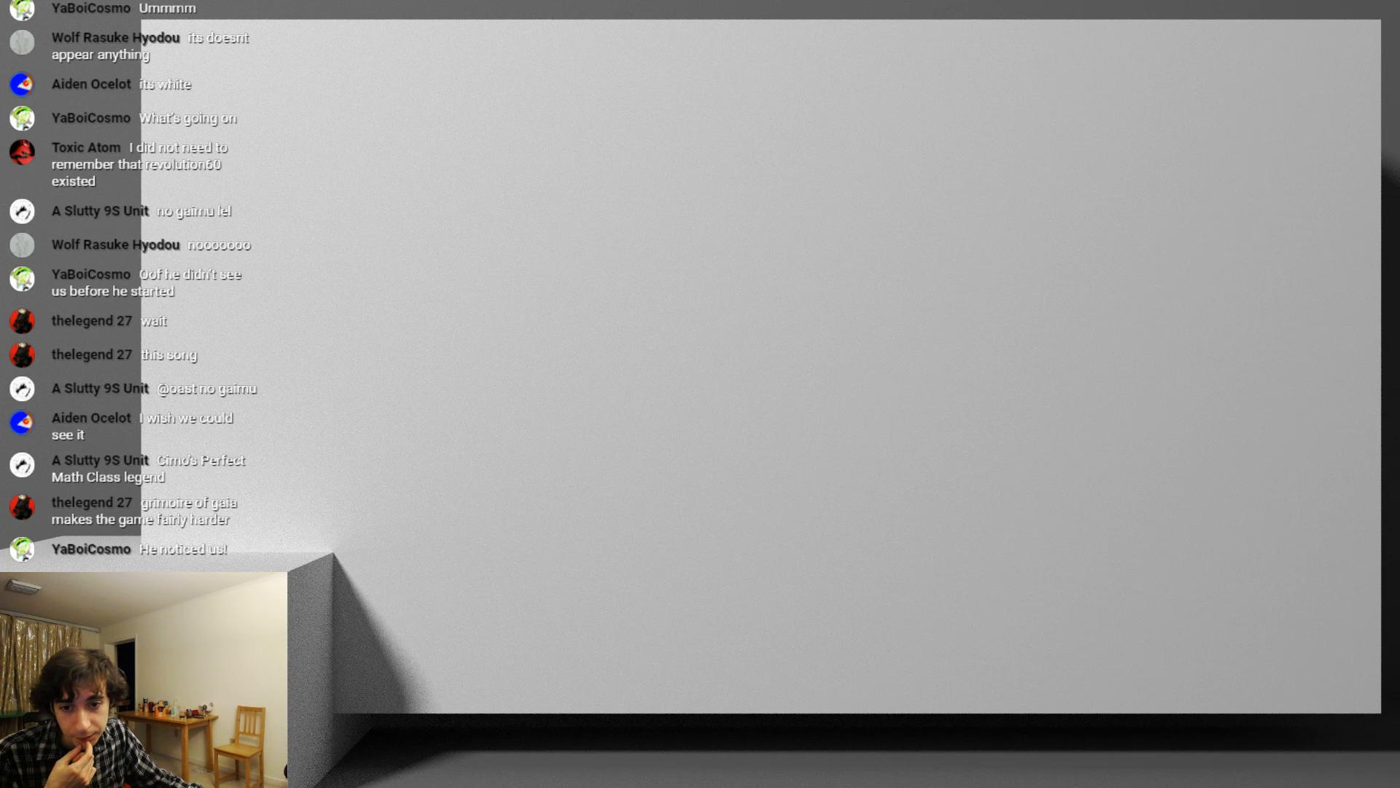
- Switch away from the blank game capture to the desktop and start OpenITG again
{"action": "key", "text": "alt+Tab"}
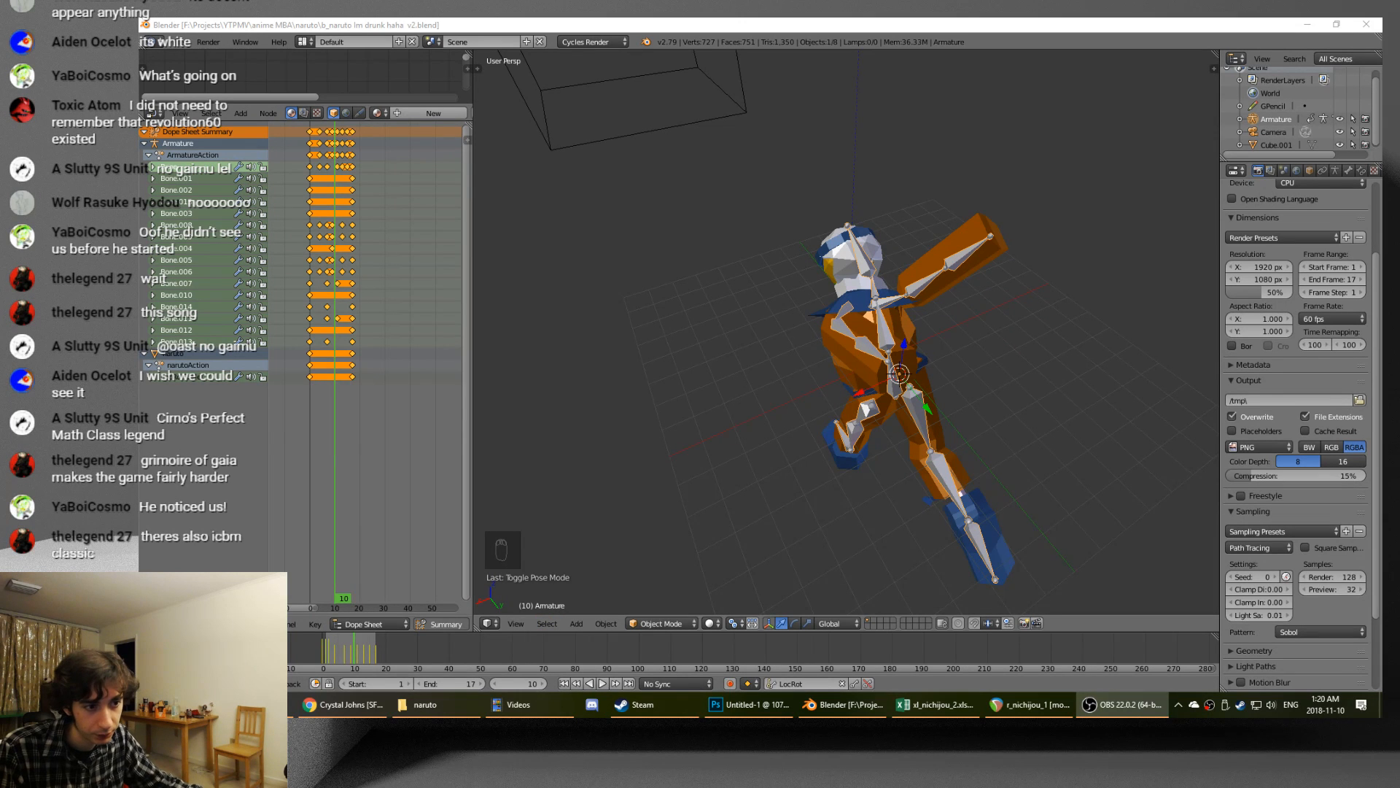
{"action": "key", "text": "super"}
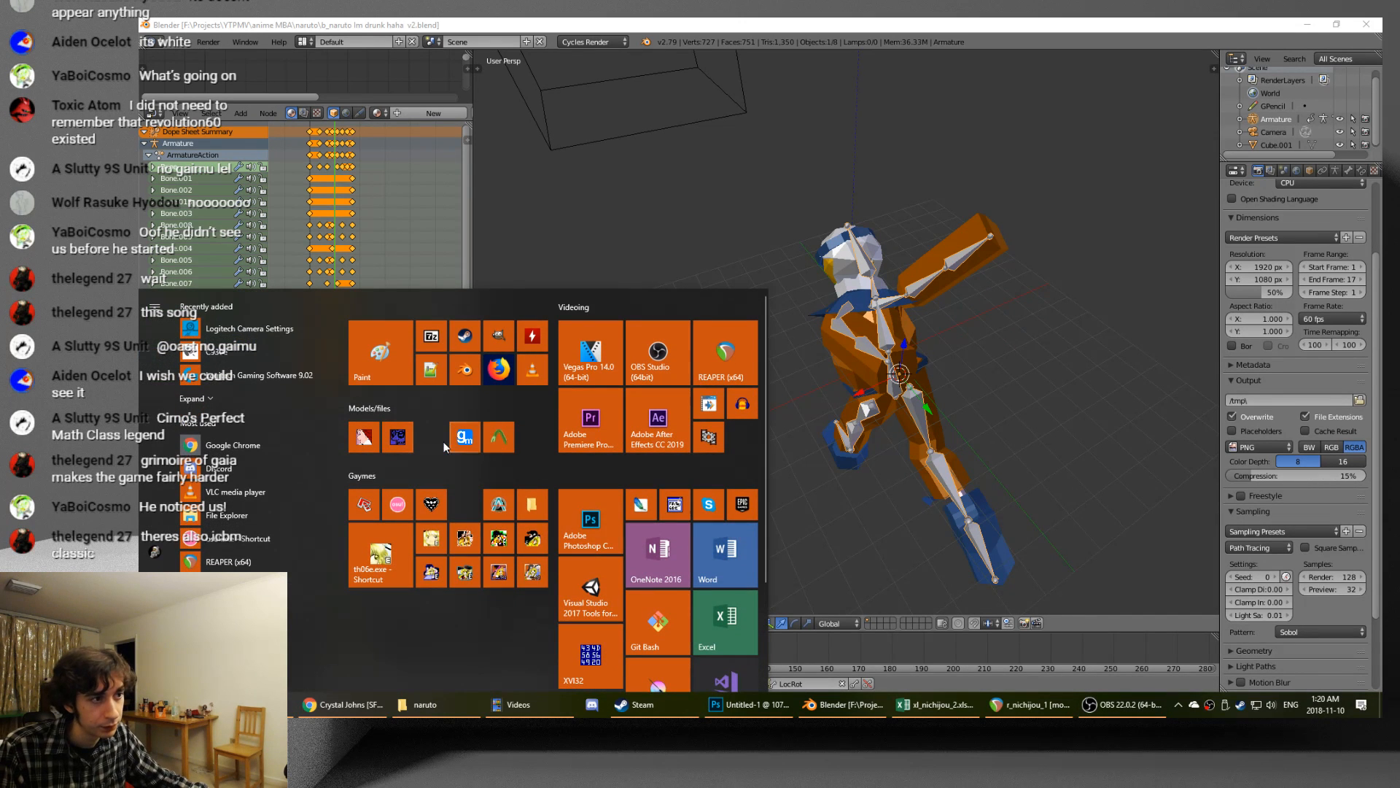
{"action": "left_click", "coordinate": [364, 503]}
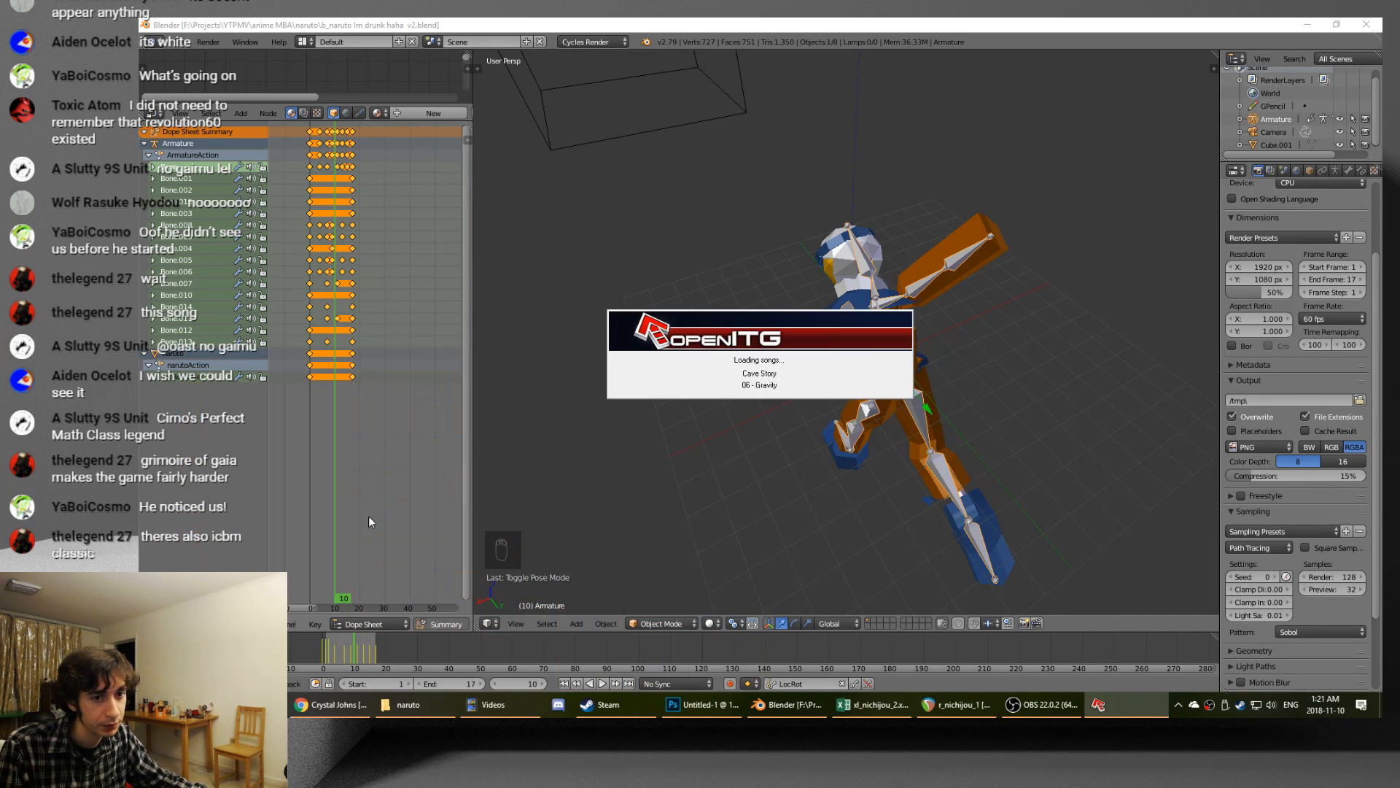